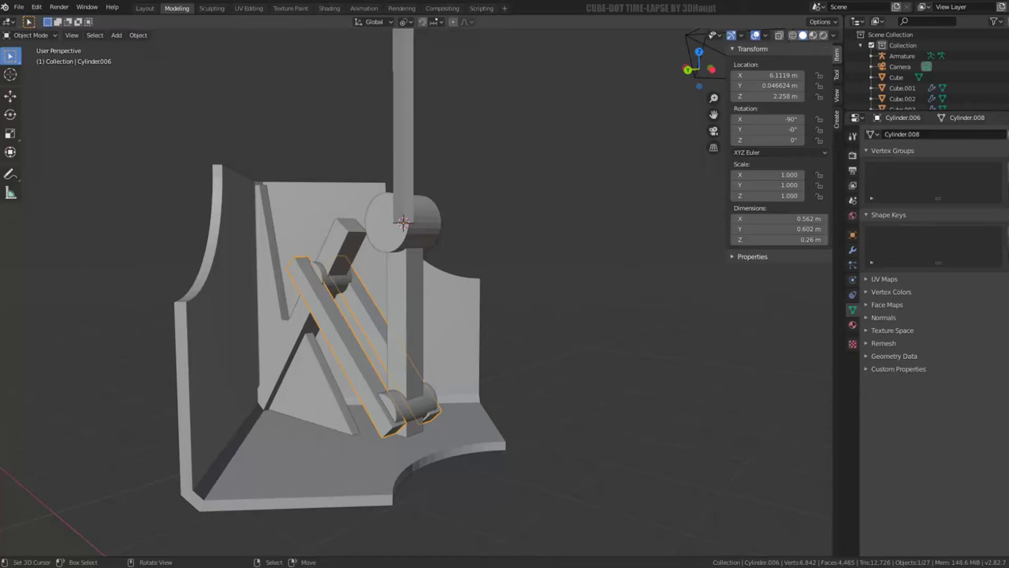
Step: Inspect the mechanism from side and front views, briefly checking the armature bone and base hinge cylinder
mouse_move(323, 152)
middle_mouse_down()
mouse_move(478, 206)
mouse_move(368, 189)
middle_mouse_up()
key("KP_3")
key("KP_1")
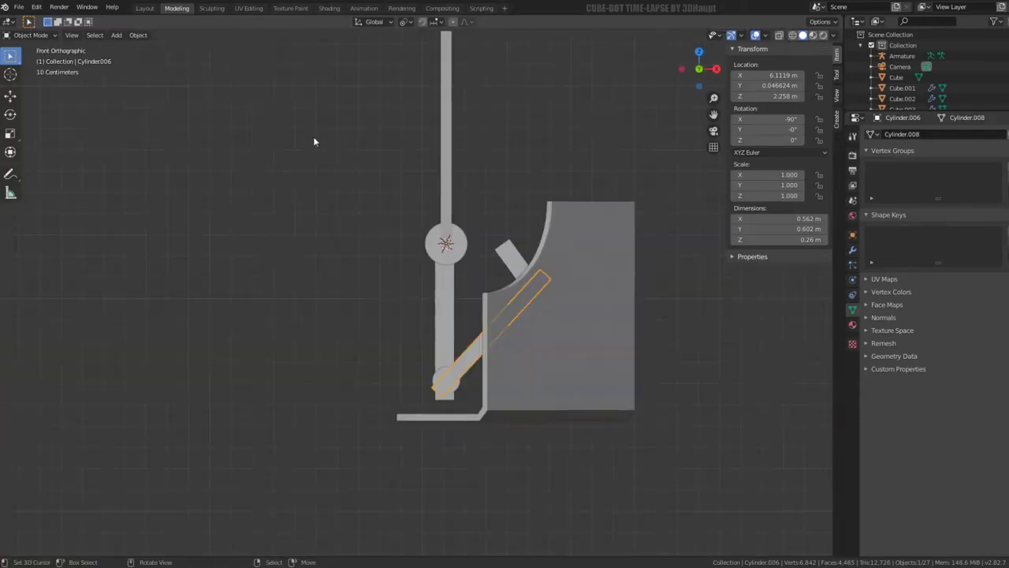
scroll(431, 186, "down", 4)
left_click(441, 204)
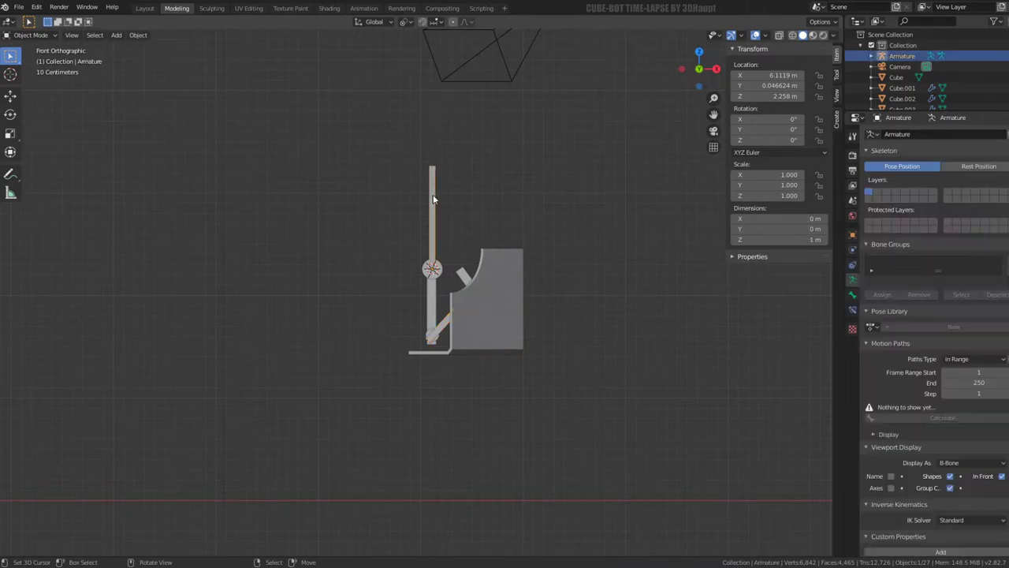
key("Tab")
scroll(446, 197, "up", 3)
scroll(454, 191, "up", 2, "shift")
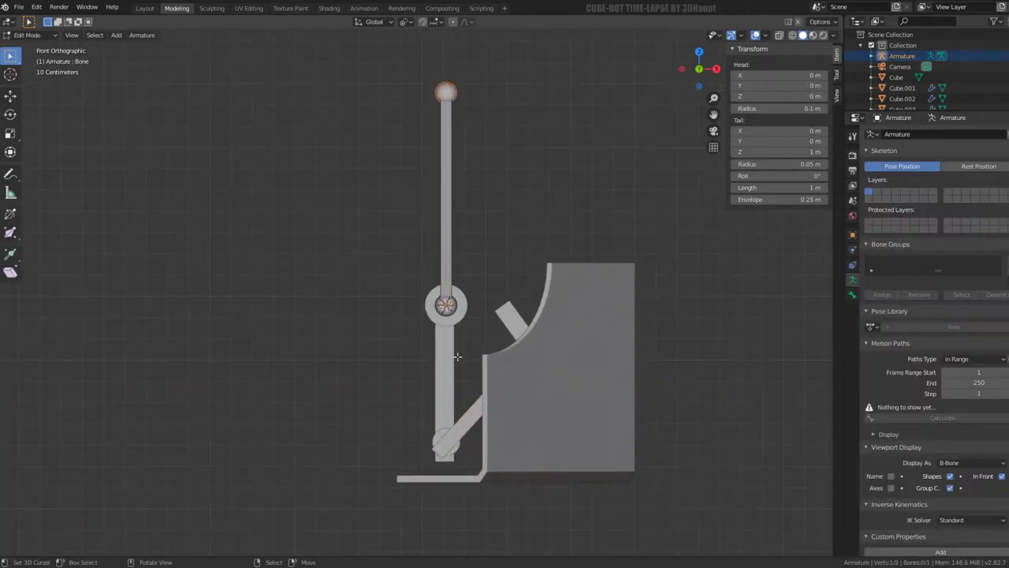
key("Tab")
left_click(458, 456)
mouse_move(487, 324)
middle_mouse_down()
mouse_move(561, 331)
mouse_move(440, 300)
middle_mouse_up()
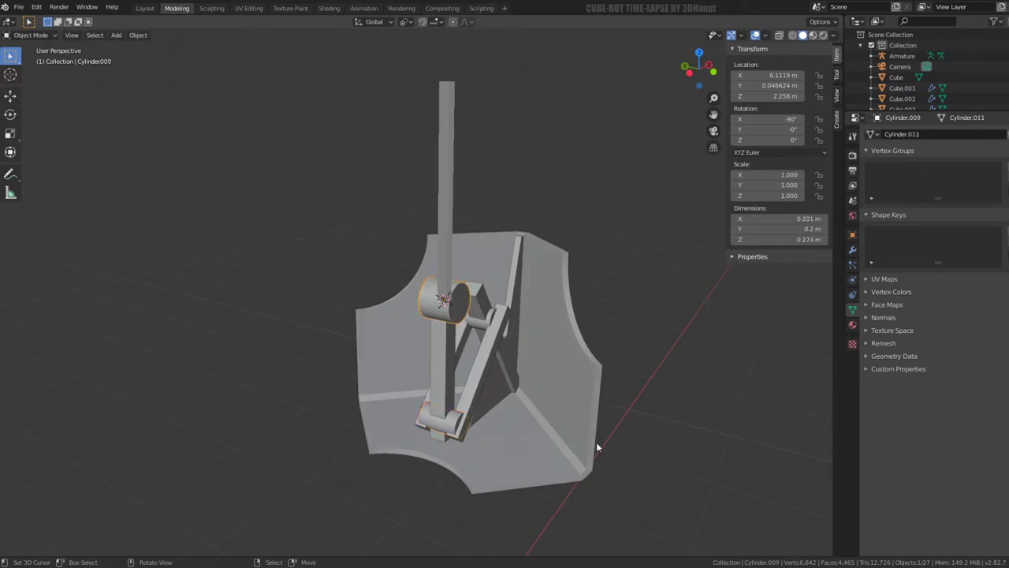
Step: Select every object and apply rotation so all rotation values read 0°
key("a")
scroll(314, 198, "down", 3)
mouse_move(314, 199)
middle_mouse_down()
mouse_move(391, 225)
mouse_move(539, 188)
middle_mouse_up()
key("ctrl+a")
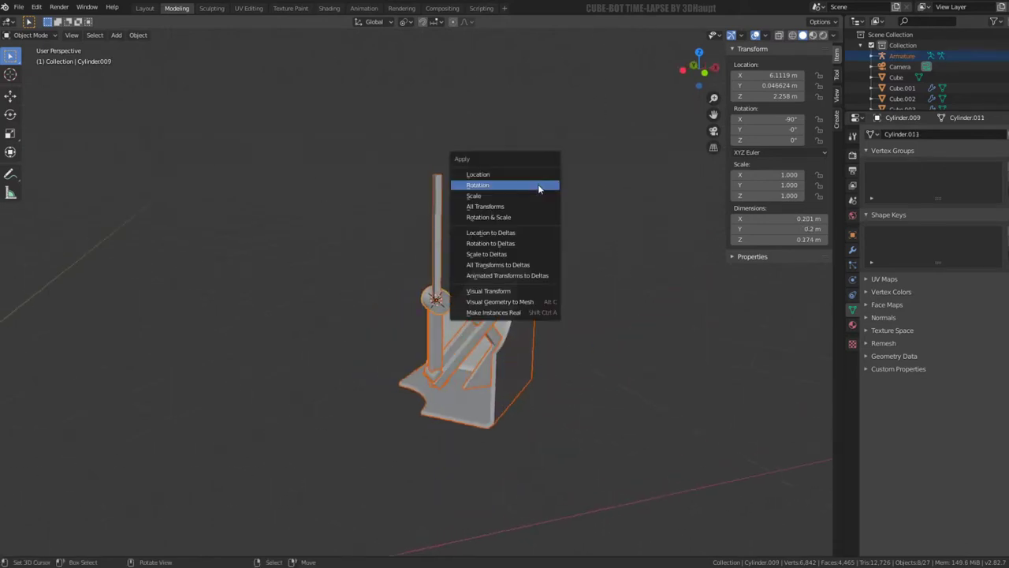
left_click(537, 184)
scroll(537, 183, "up", 2)
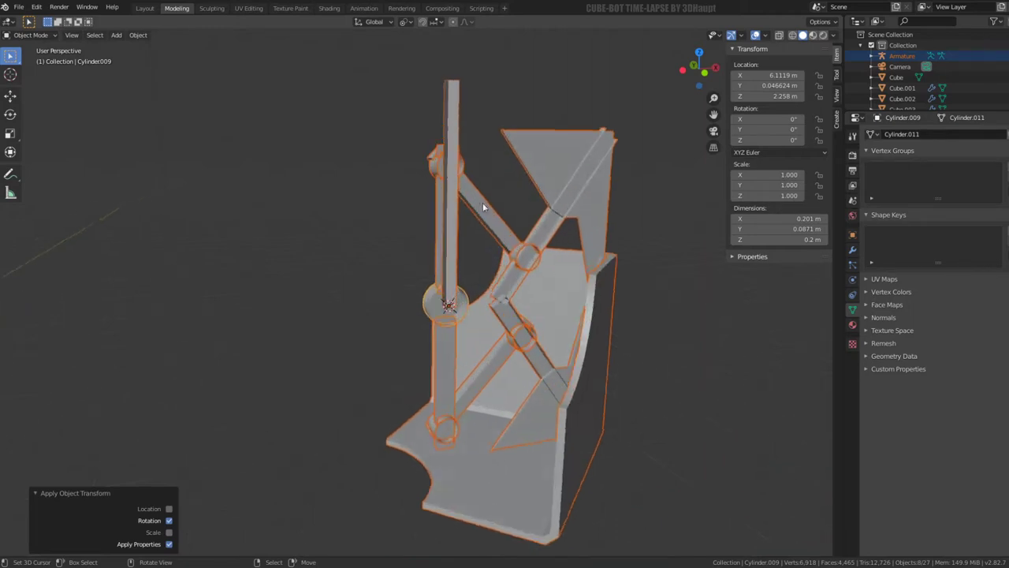
mouse_move(482, 201)
middle_mouse_down()
mouse_move(447, 290)
mouse_move(483, 198)
middle_mouse_up()
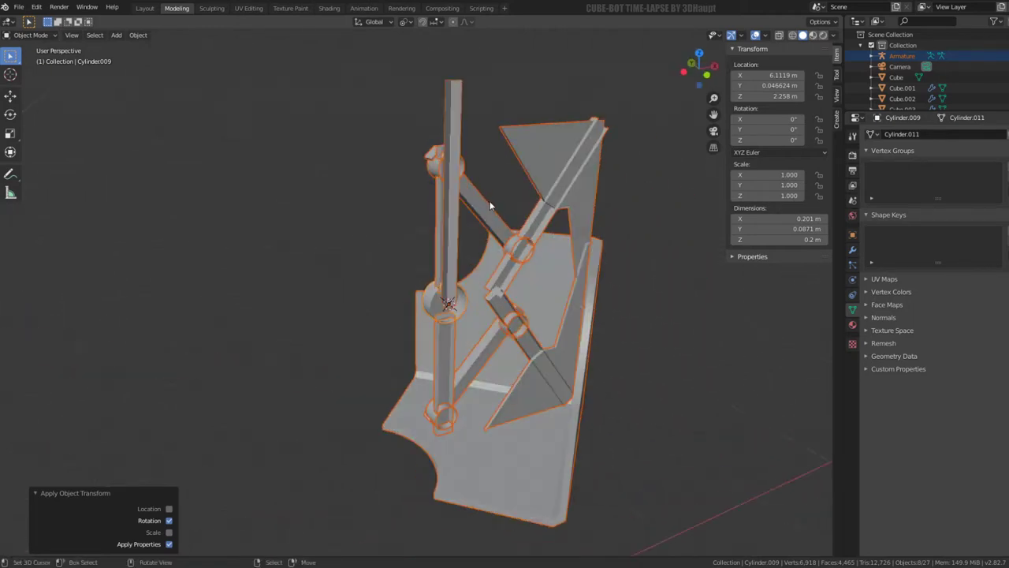
Step: Select the vertical arm and box-select the surrounding mechanism parts along with it
left_click(484, 198)
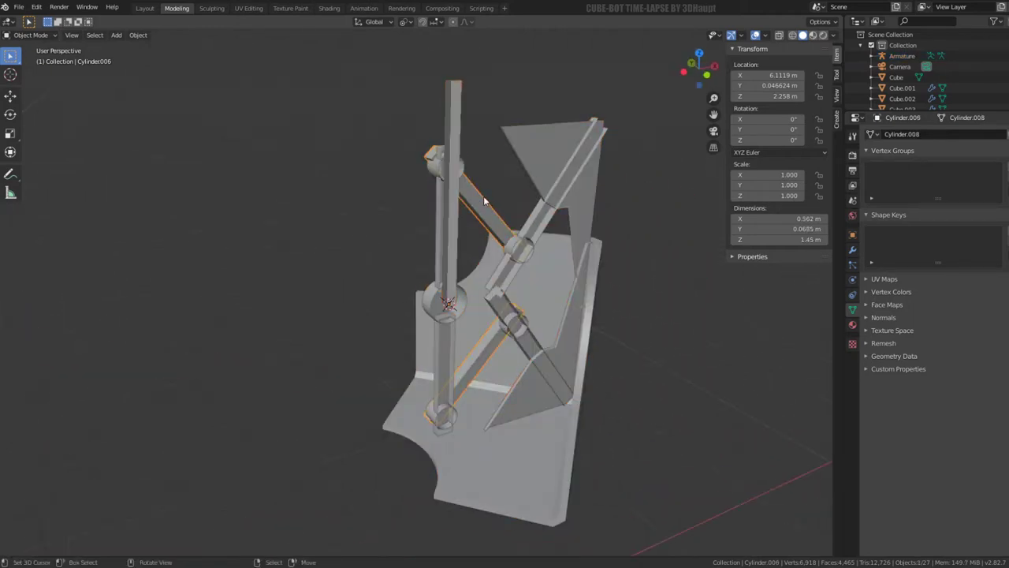
left_click(448, 384)
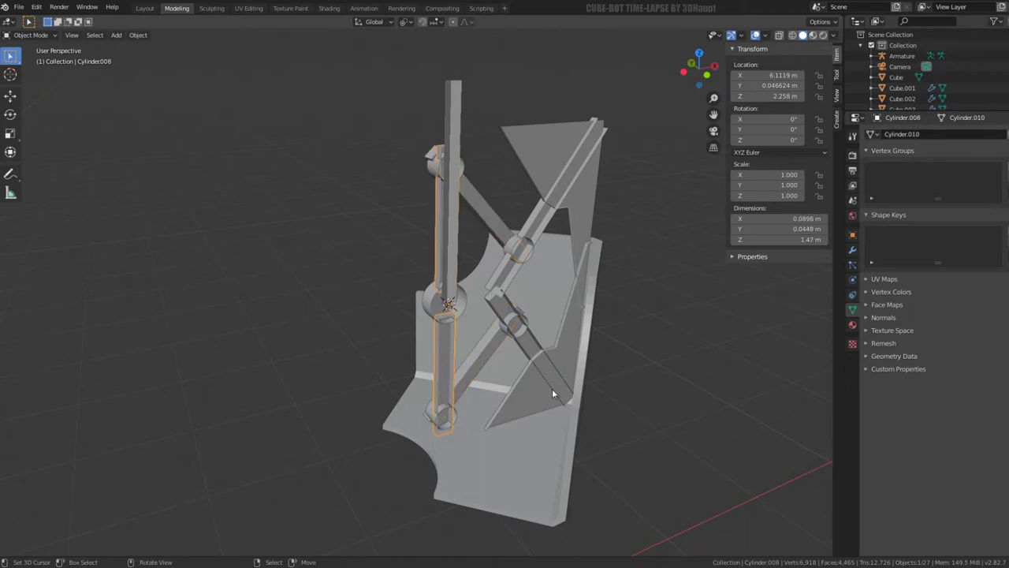
key("b")
left_click_drag(585, 443, 463, 335)
key("b")
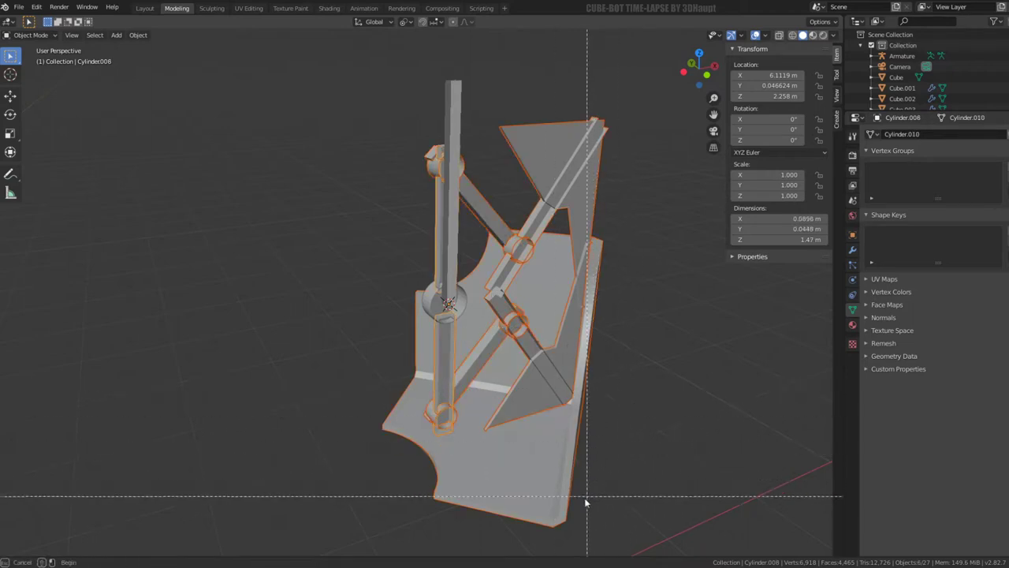
mouse_move(586, 501)
middle_mouse_down()
mouse_move(528, 416)
mouse_move(514, 355)
middle_mouse_up()
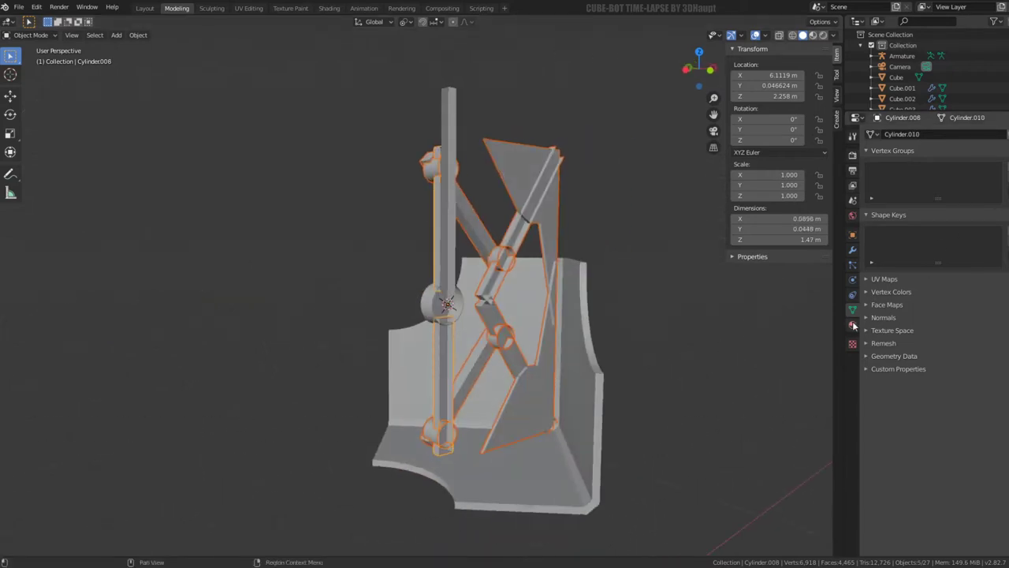
Step: Switch the vertical arm's Mirror axis from Z to Y and copy the modifier to the selected parts
left_click(852, 250)
left_click(872, 217)
left_click(872, 205)
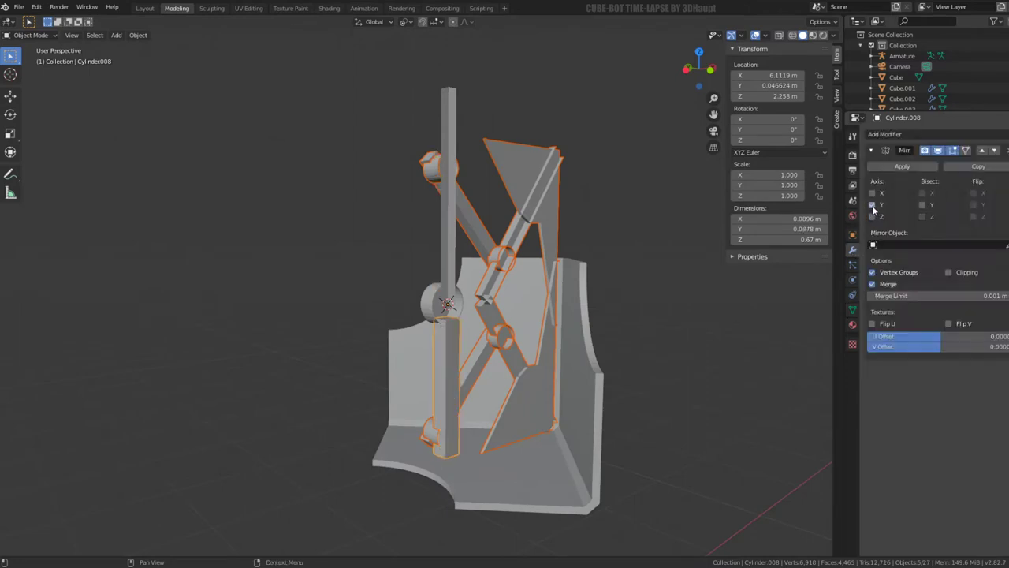
mouse_move(607, 246)
middle_mouse_down()
mouse_move(596, 237)
mouse_move(377, 323)
mouse_move(555, 276)
middle_mouse_up()
key("ctrl+l")
left_click(596, 237)
Step: Copy the modifiers onto the vertical post with its disk, then select the bottom hinge cylinder
left_click(432, 303)
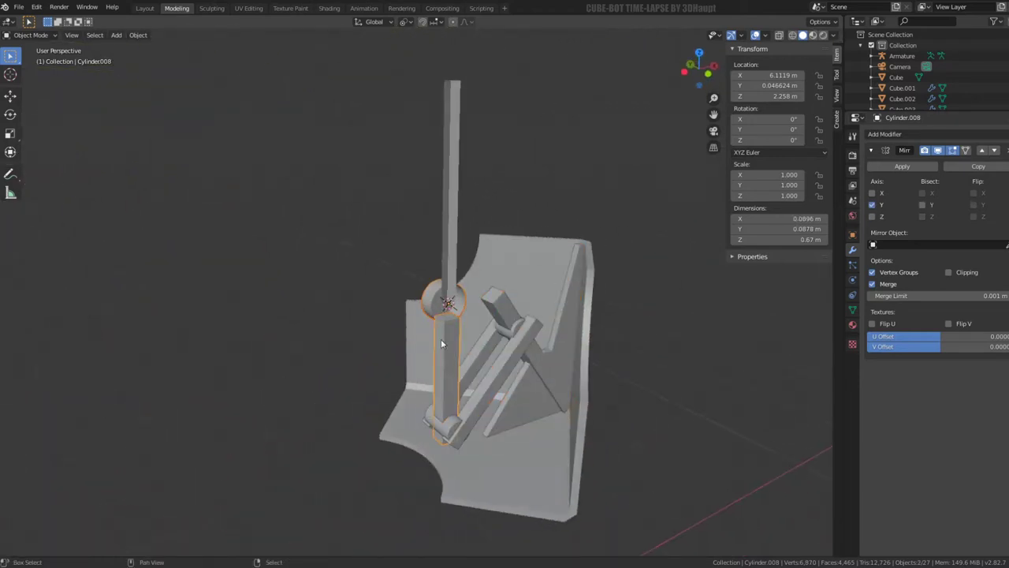
key("ctrl+l")
left_click(440, 332)
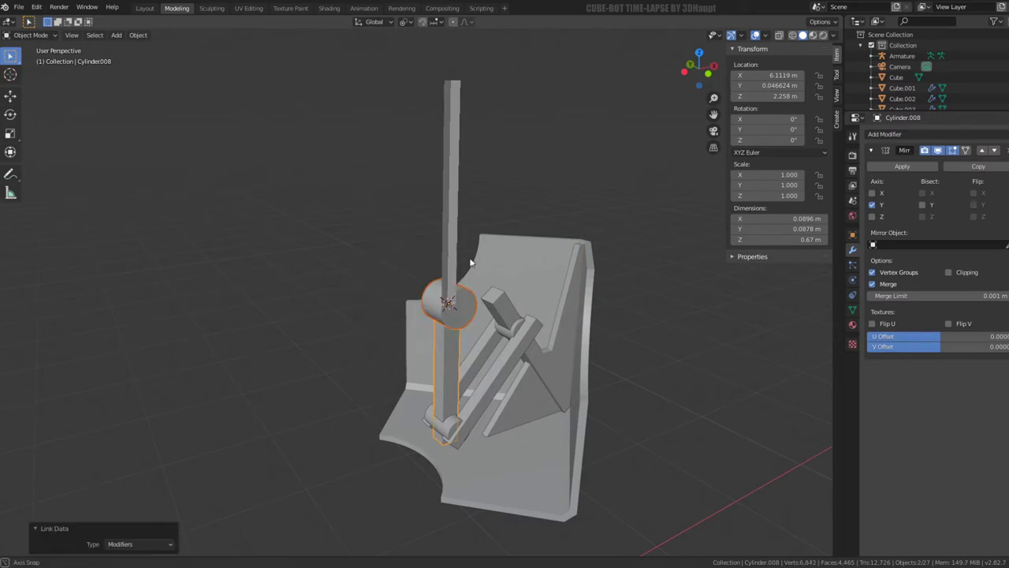
mouse_move(441, 332)
middle_mouse_down()
mouse_move(578, 212)
mouse_move(447, 193)
middle_mouse_up()
left_click(448, 193)
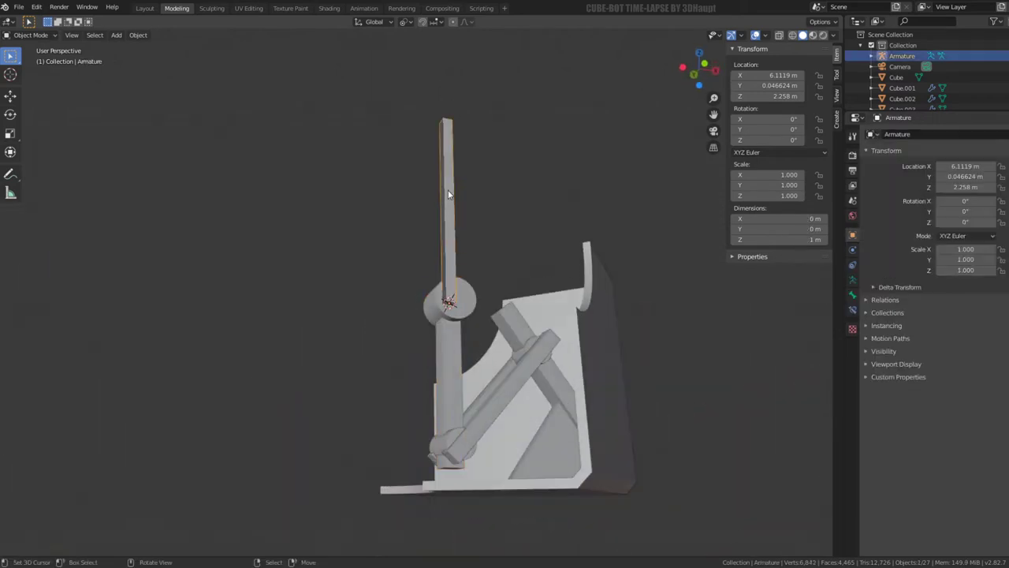
left_click(471, 431)
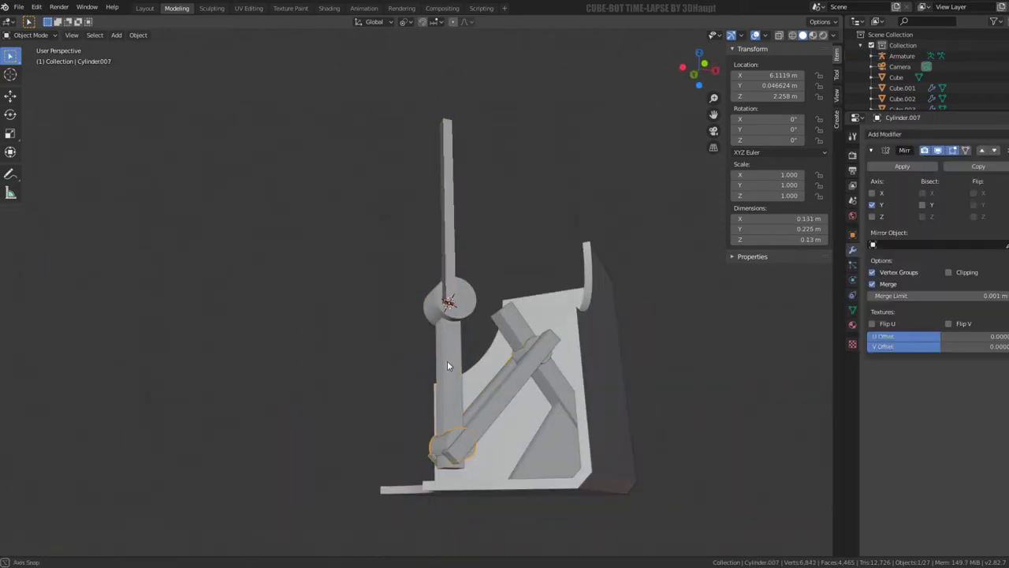
mouse_move(447, 361)
middle_mouse_down()
mouse_move(536, 381)
mouse_move(463, 381)
mouse_move(296, 458)
mouse_move(500, 358)
mouse_move(397, 305)
mouse_move(477, 299)
mouse_move(394, 305)
middle_mouse_up()
Step: Snap the 3D cursor to the centre of the hinge cylinder's edge loop
scroll(500, 363, "up", 2)
key("Tab")
key("a")
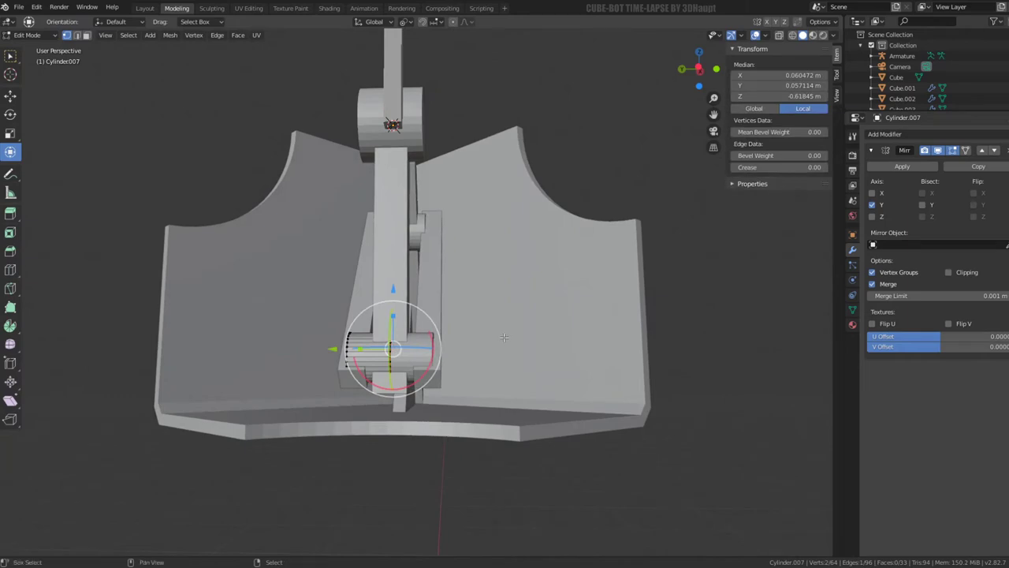
left_click(77, 35)
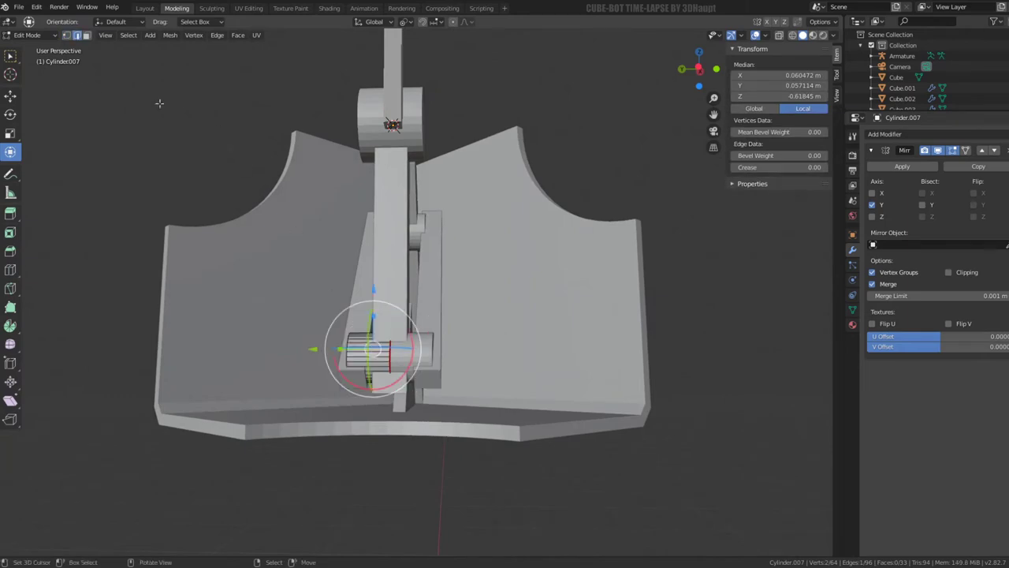
left_click(395, 359, "alt")
key("shift+s")
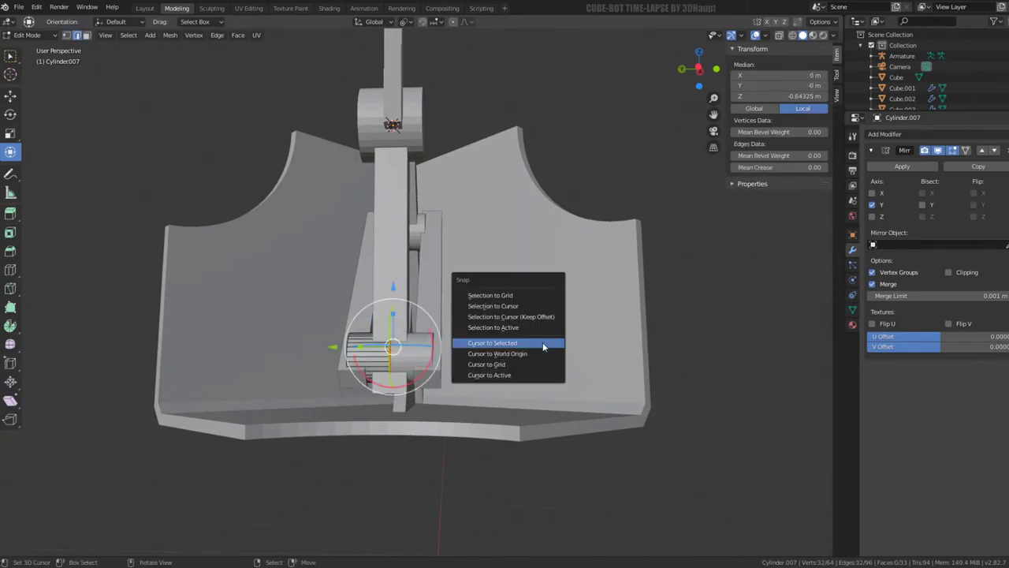
left_click(541, 344)
key("Tab")
Step: Add Origin to 3D Cursor to Quick Favourites and move the cylinder's origin to the cursor
key("q")
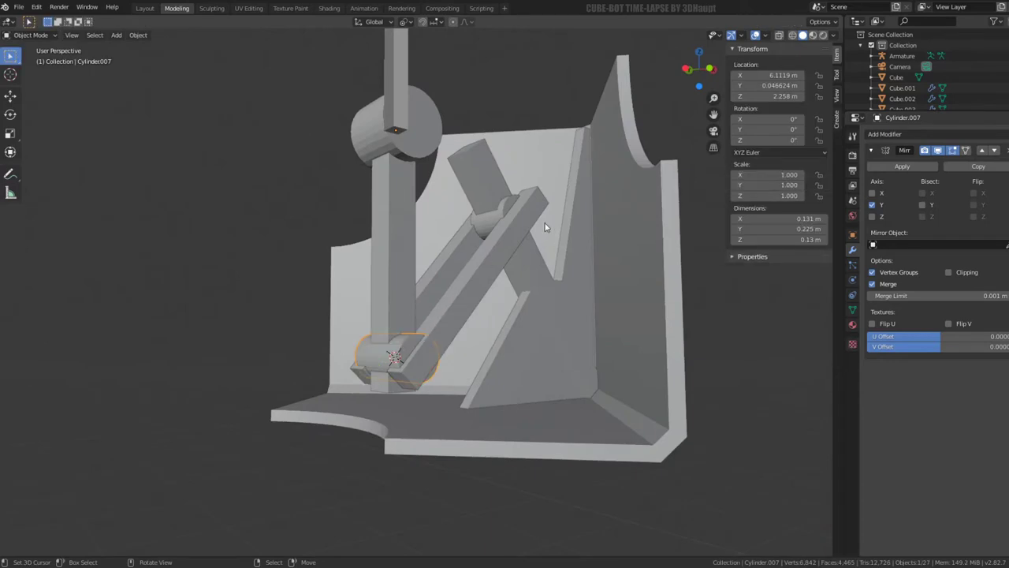
left_click(138, 34)
mouse_move(155, 59)
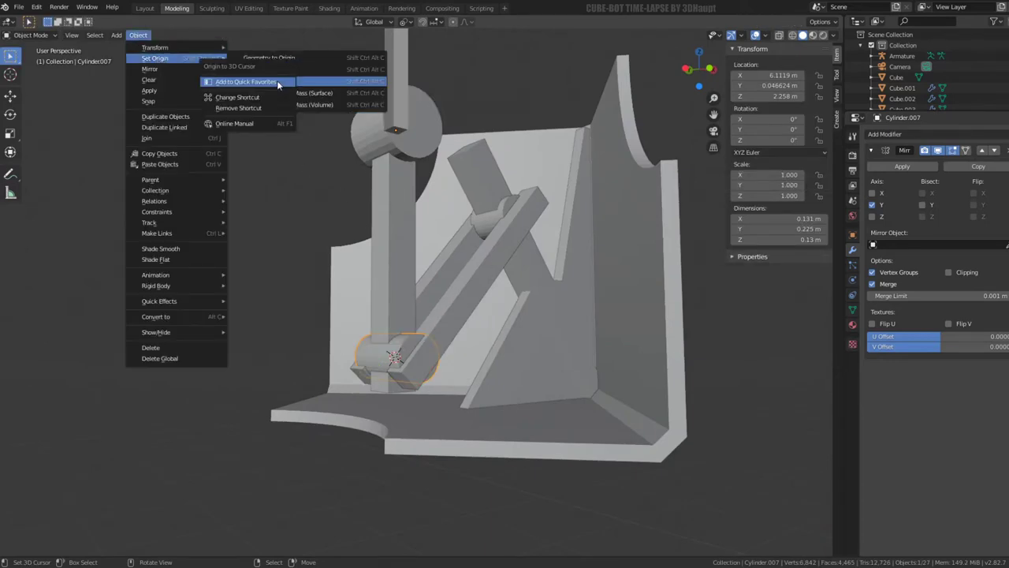
left_click(272, 80)
key("q")
left_click(489, 281)
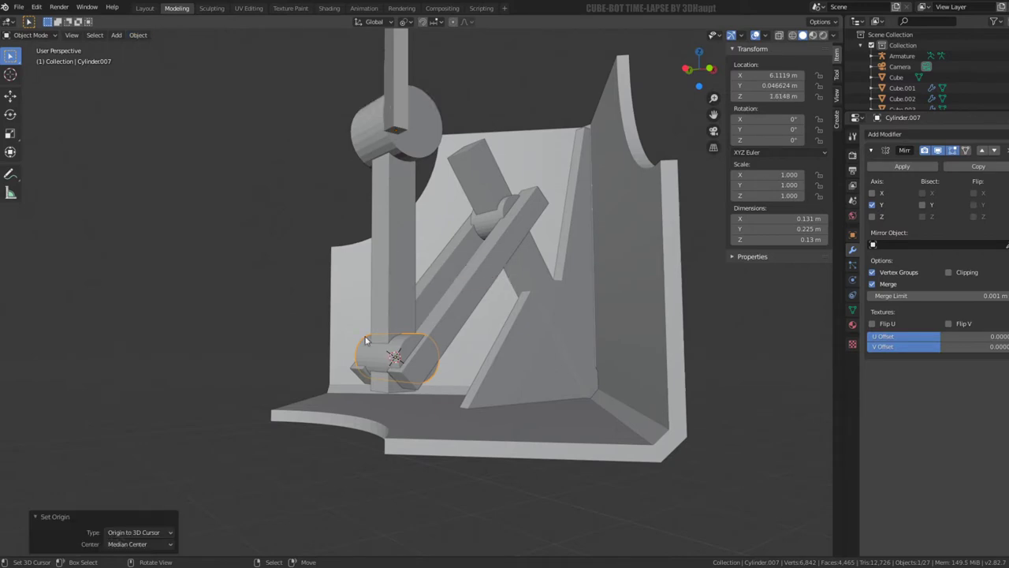
Step: Click through the arm, plates and bars until the diagonal link bar is selected
left_click(387, 281)
mouse_move(386, 280)
middle_mouse_down()
mouse_move(468, 246)
mouse_move(452, 292)
mouse_move(440, 256)
middle_mouse_up()
left_click(452, 292)
left_click(440, 258)
left_click(440, 264)
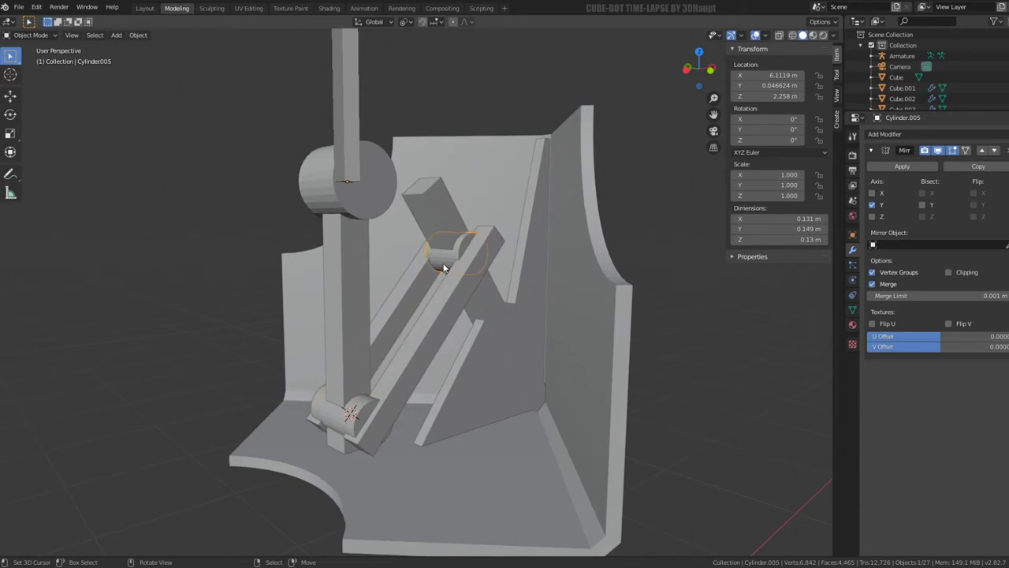
left_click(396, 380)
left_click(396, 376)
mouse_move(396, 376)
middle_mouse_down()
mouse_move(468, 346)
mouse_move(414, 372)
middle_mouse_up()
Step: Set the diagonal link's origin to the 3D cursor through the F3 command search
key("Tab")
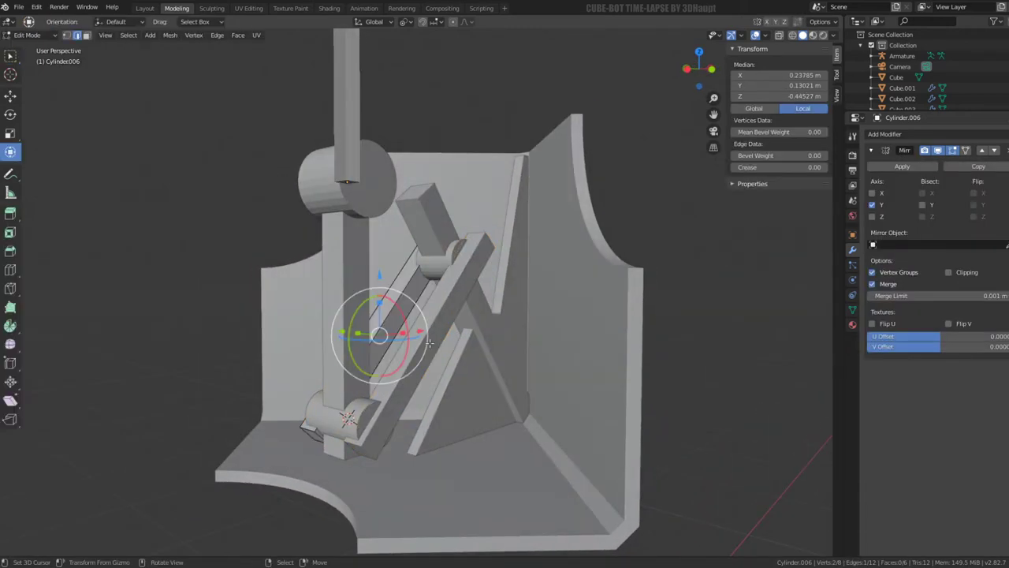
key("Tab")
key("F3")
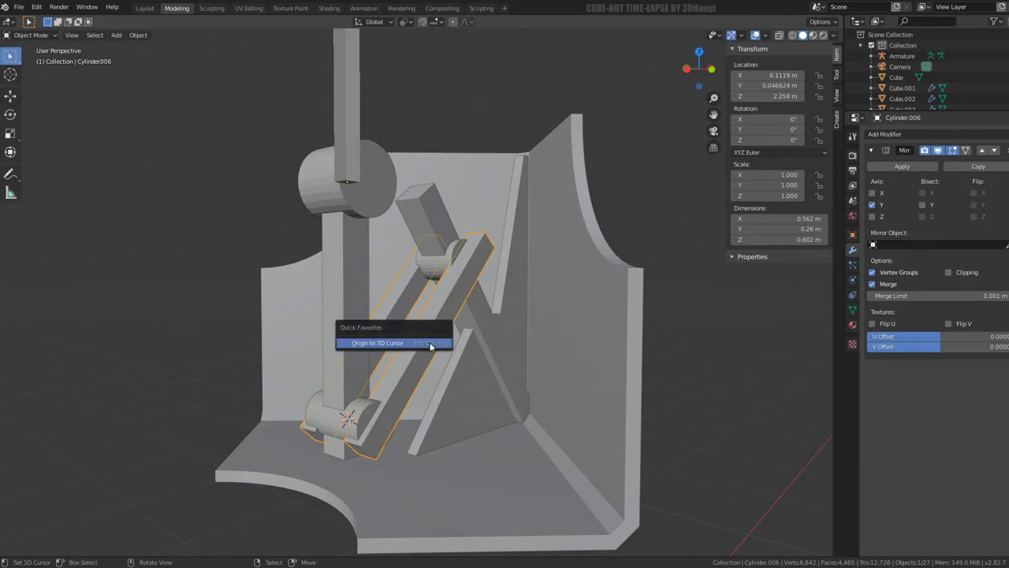
key("Return")
left_click(427, 250)
Step: Snap the 3D cursor to the upper hinge cylinder's centre and move its origin there
key("Tab")
key("Tab")
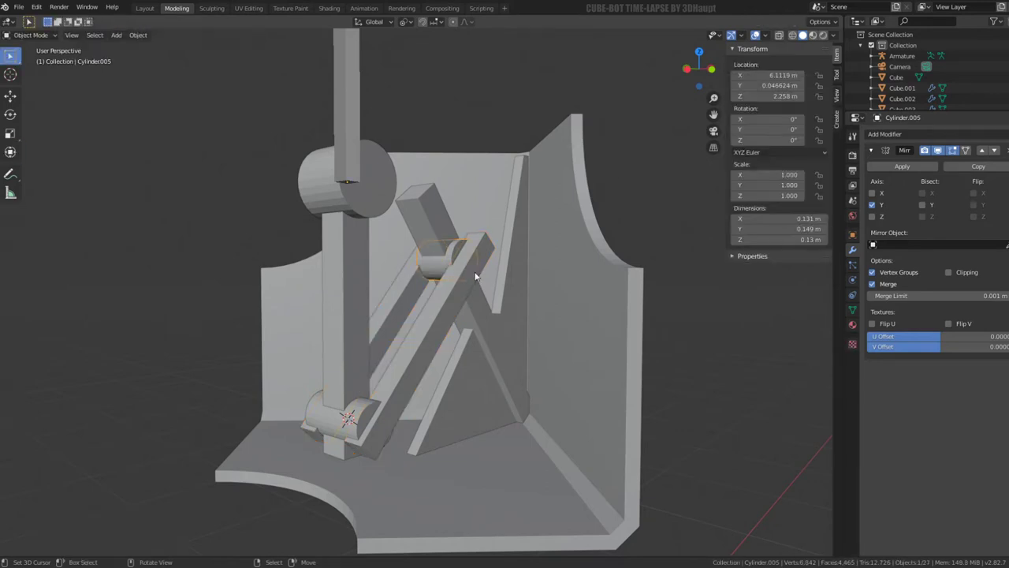
key("Tab")
left_click(433, 266, "alt")
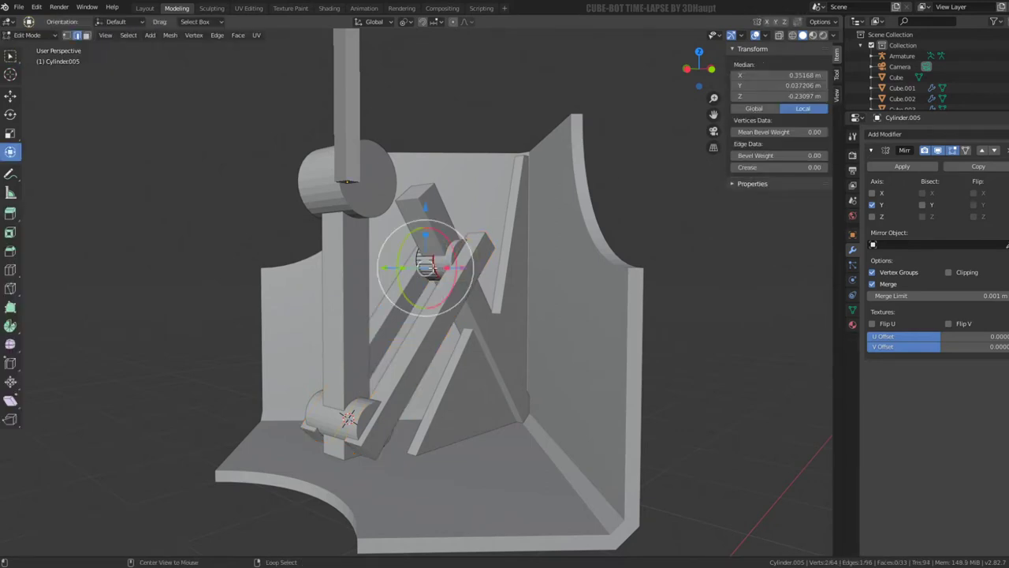
key("shift+s")
left_click(500, 267)
key("Tab")
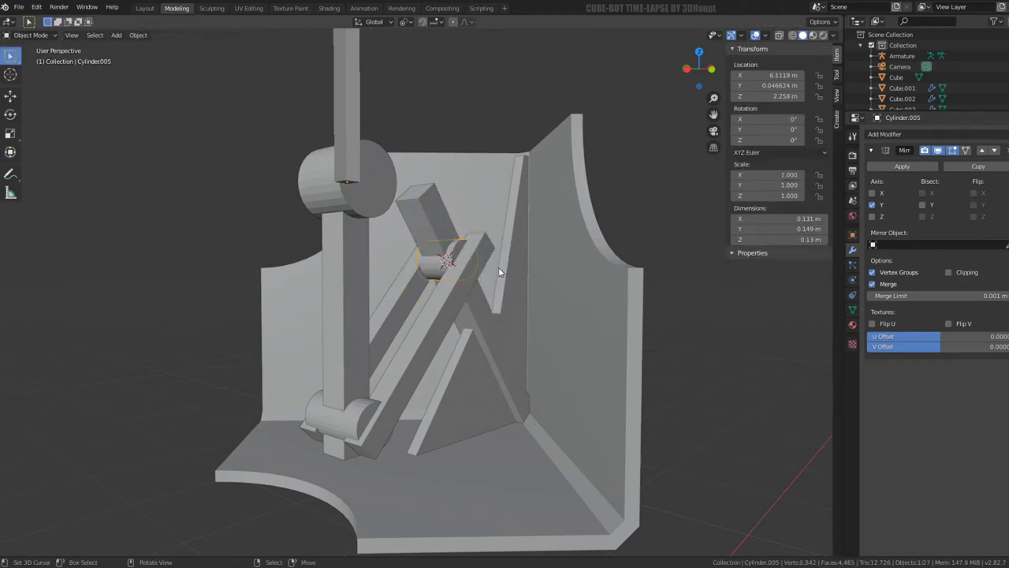
key("F3")
key("Return")
Step: Place the diagonal plate part's origin at the 3D cursor
left_click(422, 218)
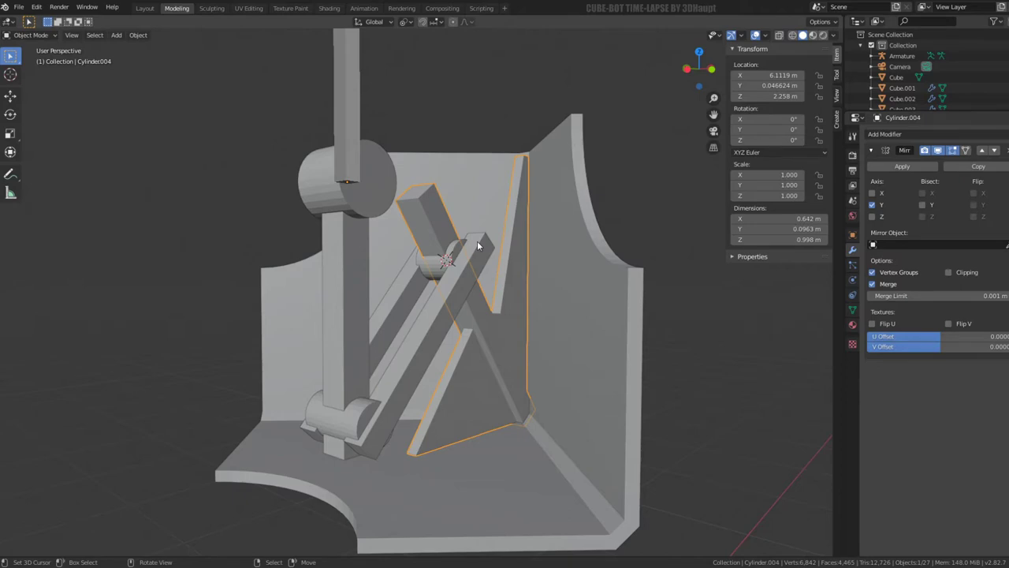
key("Tab")
key("Tab")
key("F3")
key("Return")
Step: Pick the lower hinge cylinder Cylinder.007 from the overlapping objects and make it active
left_click(353, 213)
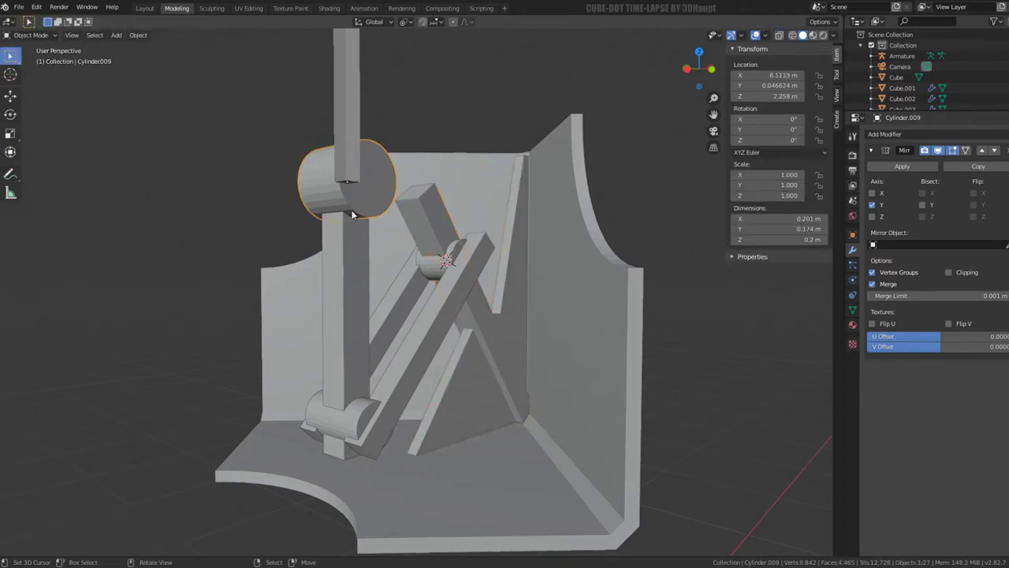
left_click(343, 269)
mouse_move(366, 265)
middle_mouse_down()
mouse_move(446, 261)
mouse_move(425, 236)
mouse_move(345, 275)
mouse_move(365, 158)
middle_mouse_up()
scroll(344, 274, "down", 3)
left_click(365, 146)
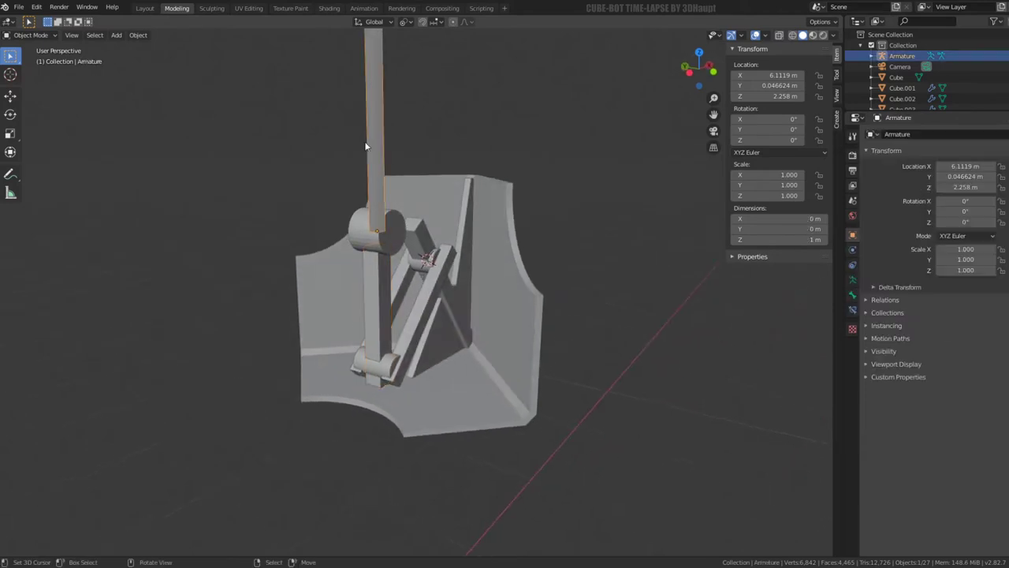
left_click(399, 375)
left_click(441, 363, "alt")
left_click(445, 362)
Step: In armature Edit Mode, snap the first bone's tail to the 3D cursor at the lower hinge
middle_click_drag(444, 320, 386, 165)
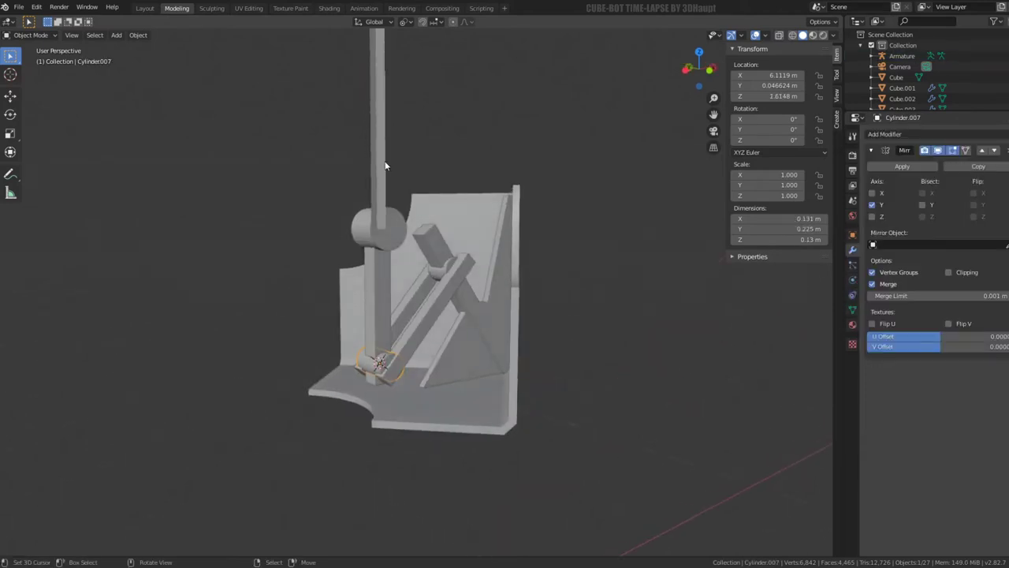
left_click(386, 166)
key("Tab")
scroll(386, 161, "down", 3)
left_click(395, 128)
key("shift+s")
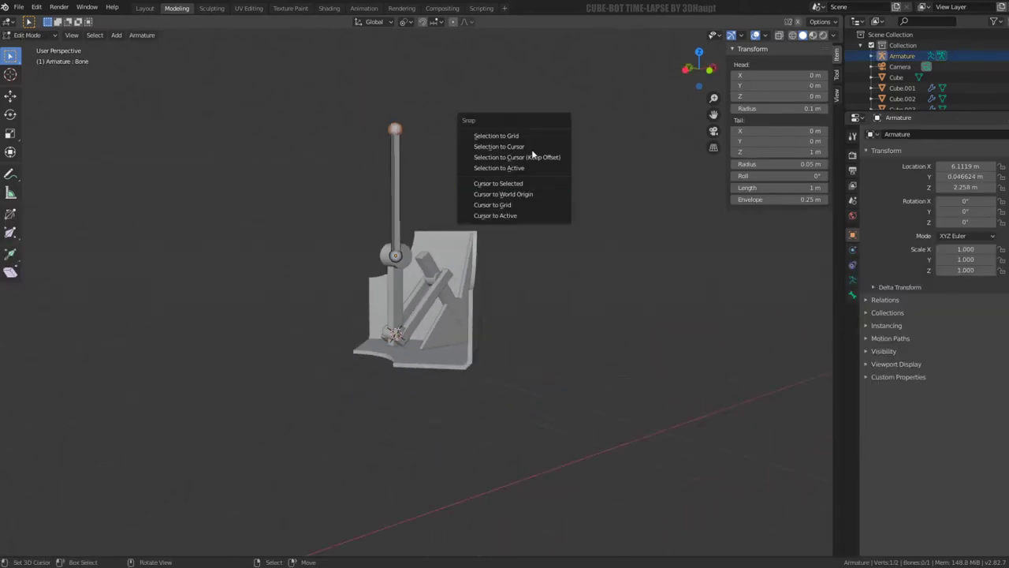
left_click(532, 146)
scroll(500, 218, "up", 4)
scroll(496, 279, "up", 3)
scroll(495, 280, "down", 1)
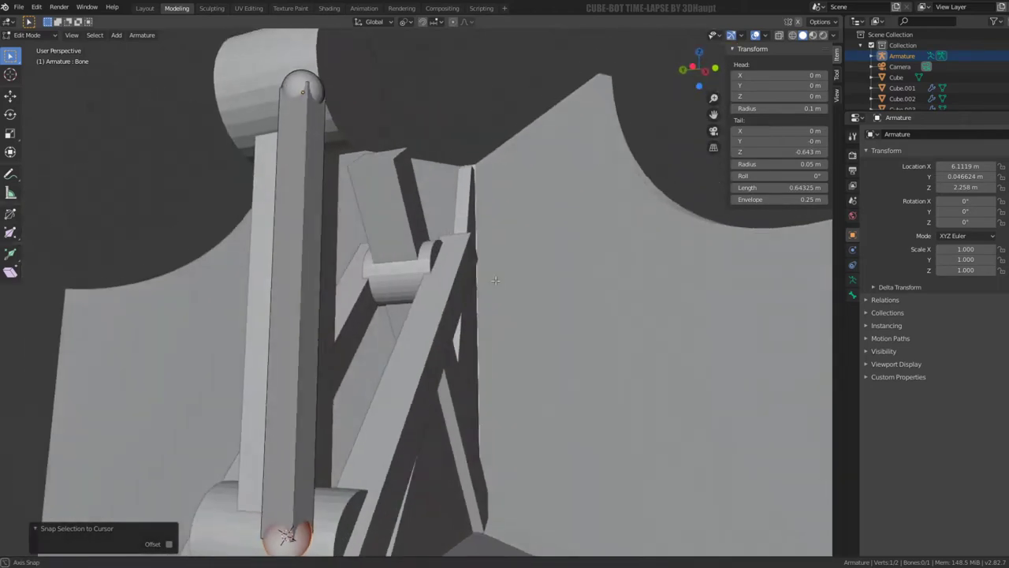
middle_click_drag(495, 280, 474, 282)
scroll(473, 282, "down", 2)
scroll(465, 282, "down", 2)
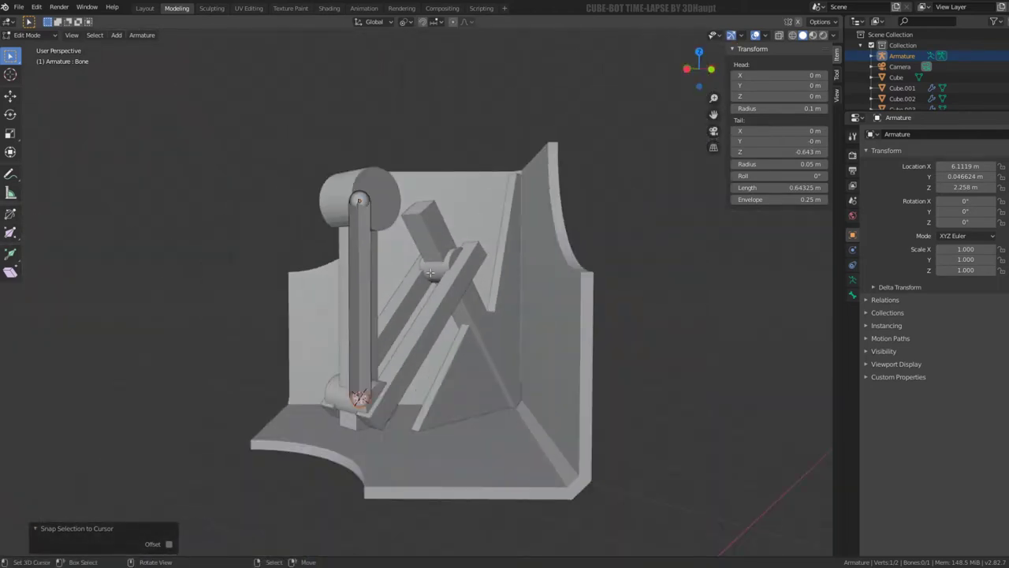
Step: Move the 3D cursor onto hinge cylinder Cylinder.005
key("Tab")
left_click(433, 276)
key("shift+s")
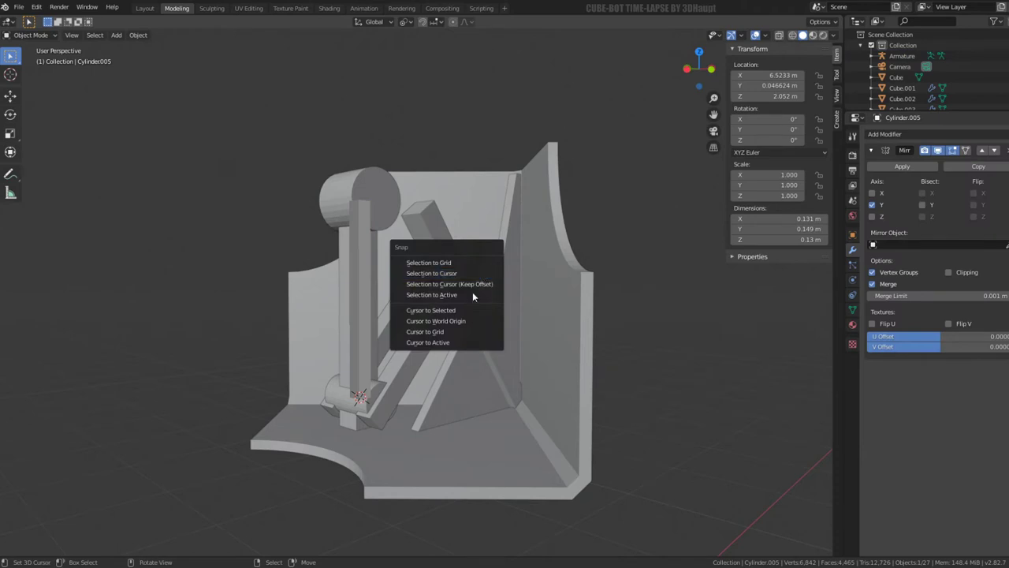
left_click(465, 309)
Step: Extrude a second bone from the tail and snap its end to the 3D cursor
left_click(364, 312)
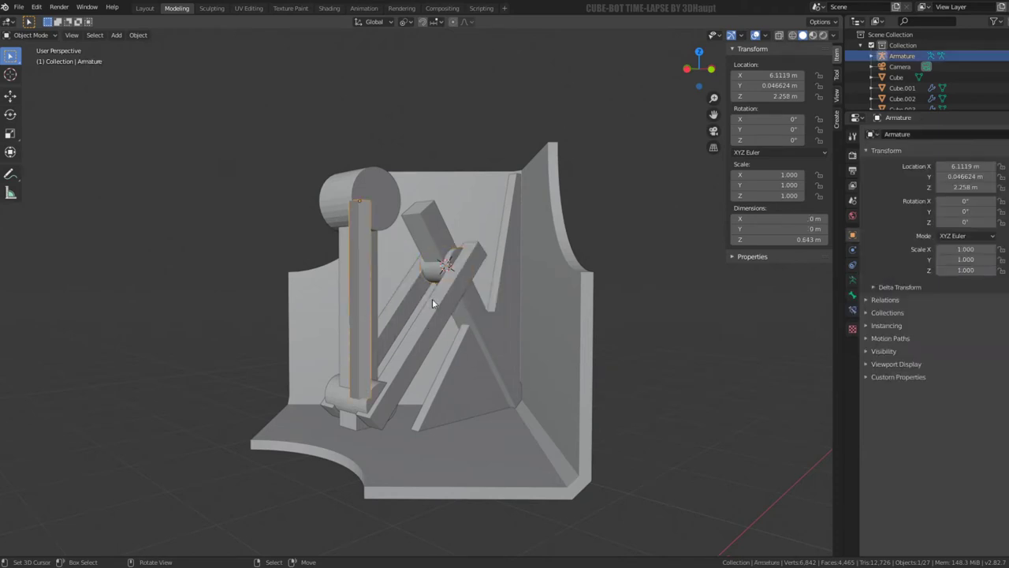
key("Tab")
key("e")
left_click(478, 383)
key("shift+s")
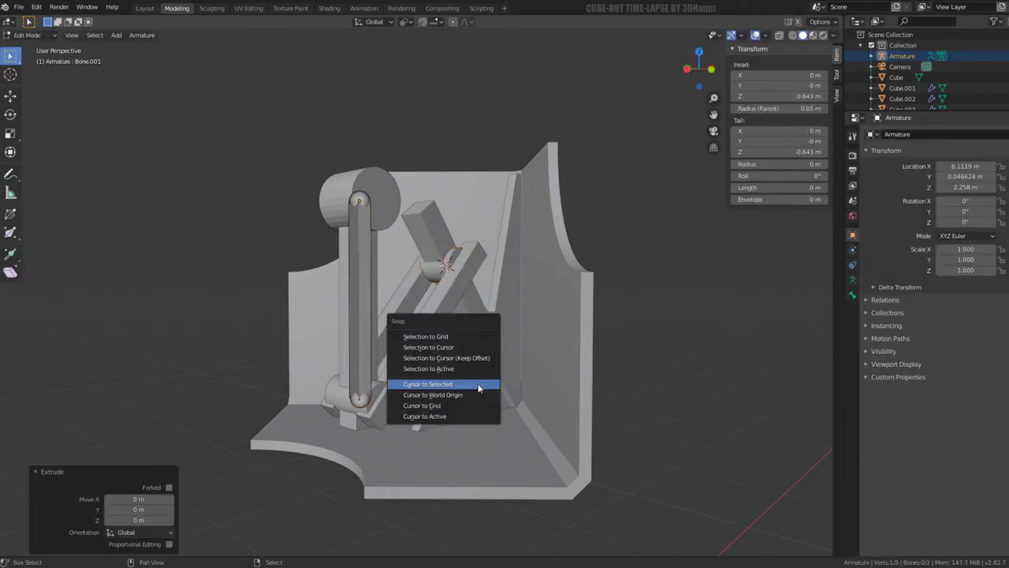
left_click(473, 348)
middle_click_drag(500, 302, 522, 307)
key("Tab")
Step: Select link piece Cylinder.004, then the base plate Cylinder.003
left_click(478, 363)
mouse_move(527, 386)
middle_mouse_down()
mouse_move(426, 340)
mouse_move(349, 338)
mouse_move(568, 351)
mouse_move(614, 382)
mouse_move(552, 355)
mouse_move(534, 333)
mouse_move(454, 331)
middle_mouse_up()
left_click(569, 350)
Step: Snap the 3D cursor to the base plate's corner face
key("Tab")
key("Tab")
key("Tab")
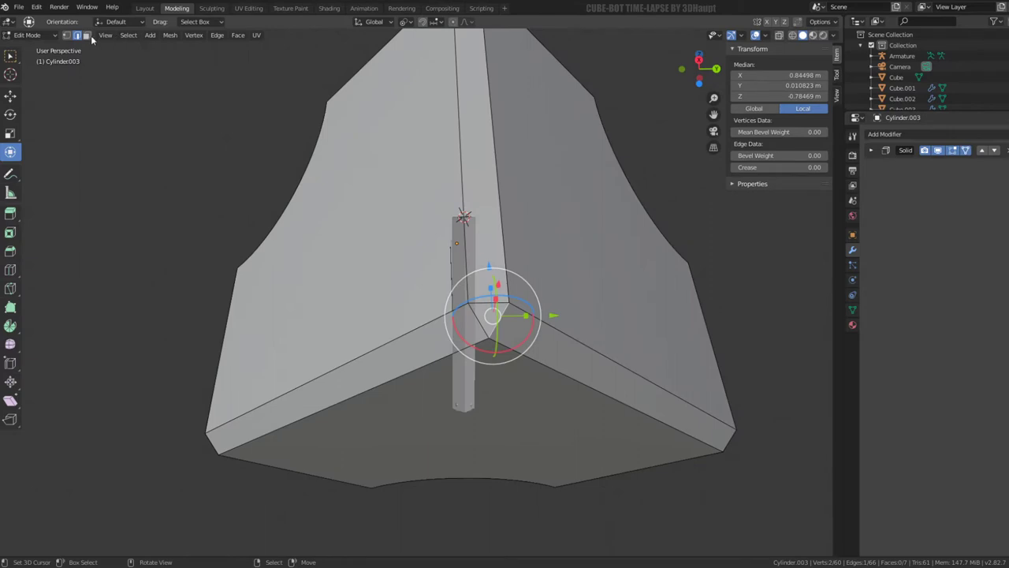
left_click(87, 35)
left_click(484, 324)
key("shift+s")
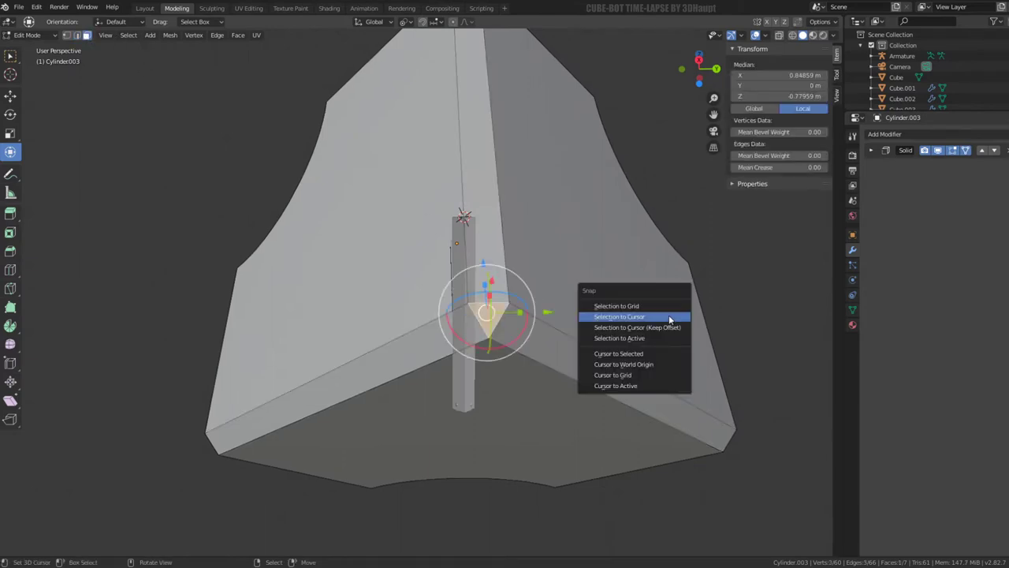
left_click(642, 353)
scroll(394, 288, "down", 3)
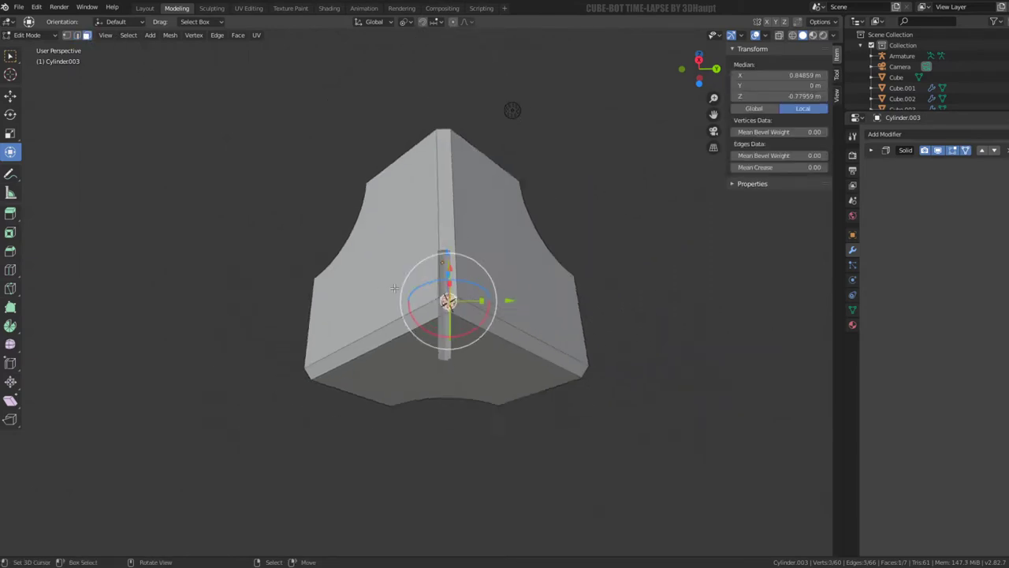
scroll(395, 288, "down", 5)
Step: Extrude Bone.002 from the upper joint and snap its end to the plate corner
key("Tab")
left_click(425, 294)
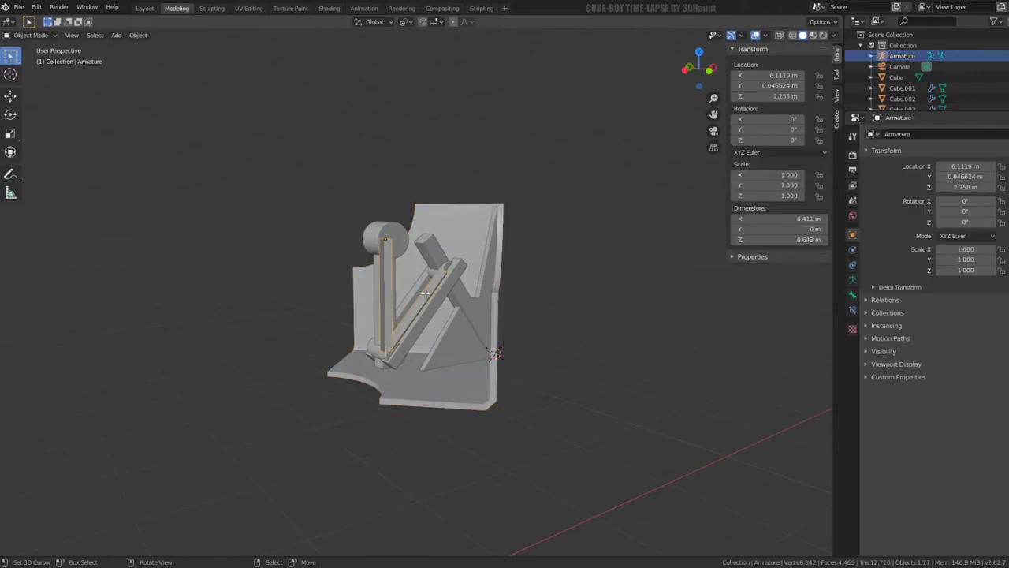
key("Tab")
key("e")
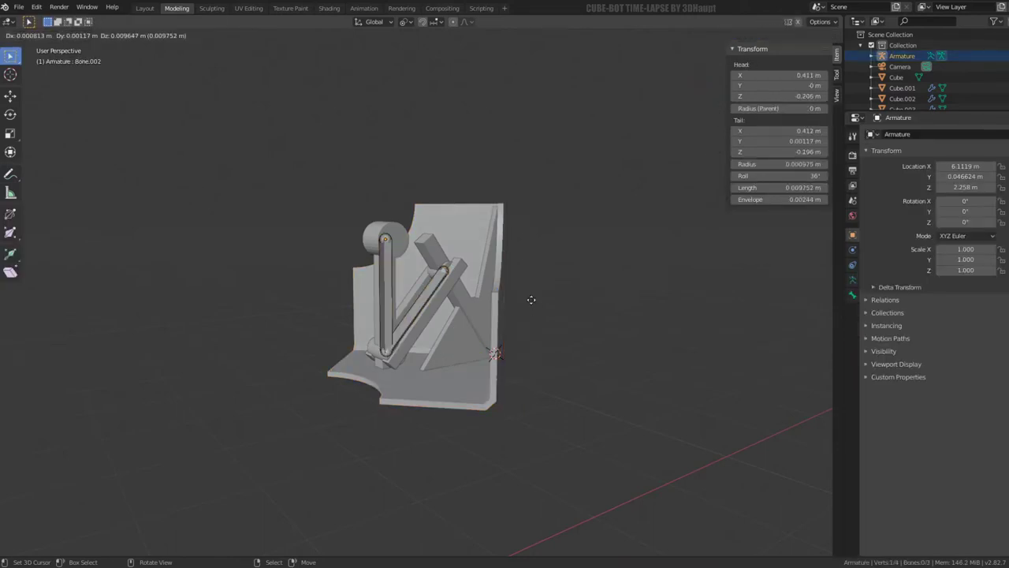
right_click(529, 291)
key("shift+s")
left_click(509, 260)
scroll(537, 307, "up", 1)
middle_click_drag(536, 307, 510, 293)
Step: Recalculate the roll of all bones to Local +X Tangent
key("a")
key("ctrl+n")
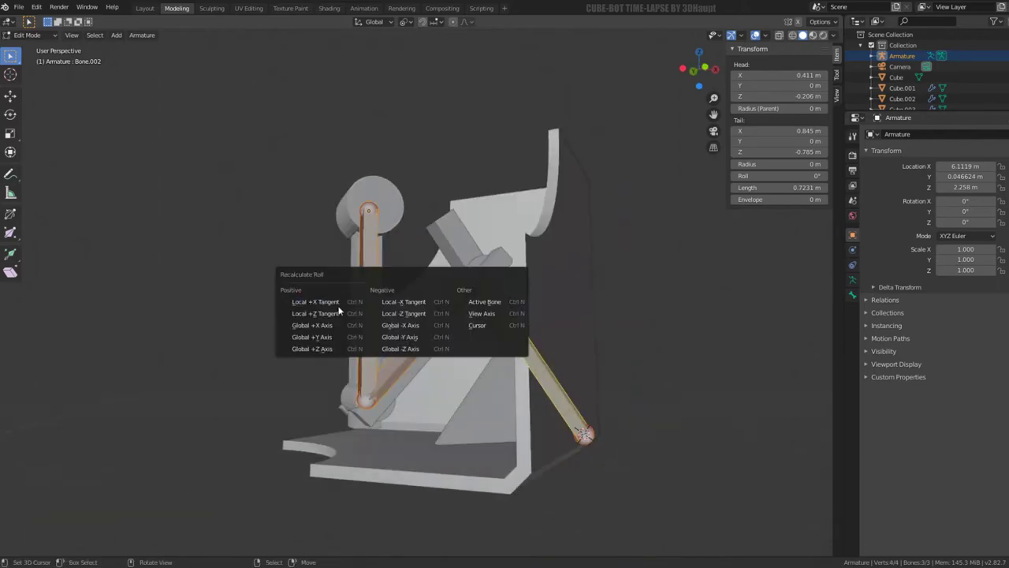
left_click(339, 303)
scroll(334, 294, "up", 3)
mouse_move(334, 295)
middle_mouse_down()
mouse_move(502, 264)
mouse_move(556, 265)
mouse_move(589, 291)
mouse_move(601, 413)
mouse_move(525, 356)
mouse_move(519, 308)
mouse_move(525, 354)
mouse_move(343, 308)
mouse_move(532, 355)
mouse_move(515, 359)
mouse_move(514, 329)
middle_mouse_up()
Step: Return to the armature's edit mode and select Bone.002's tail at the corner
key("Tab")
scroll(525, 354, "down", 2)
left_click(523, 353)
left_click(524, 358)
key("Tab")
scroll(514, 328, "up", 1)
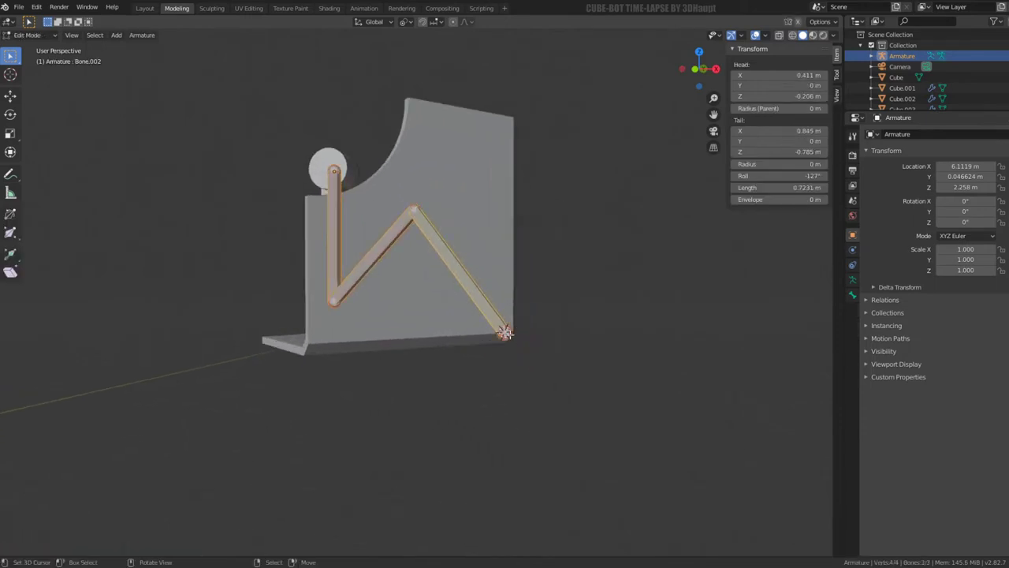
left_click(505, 333)
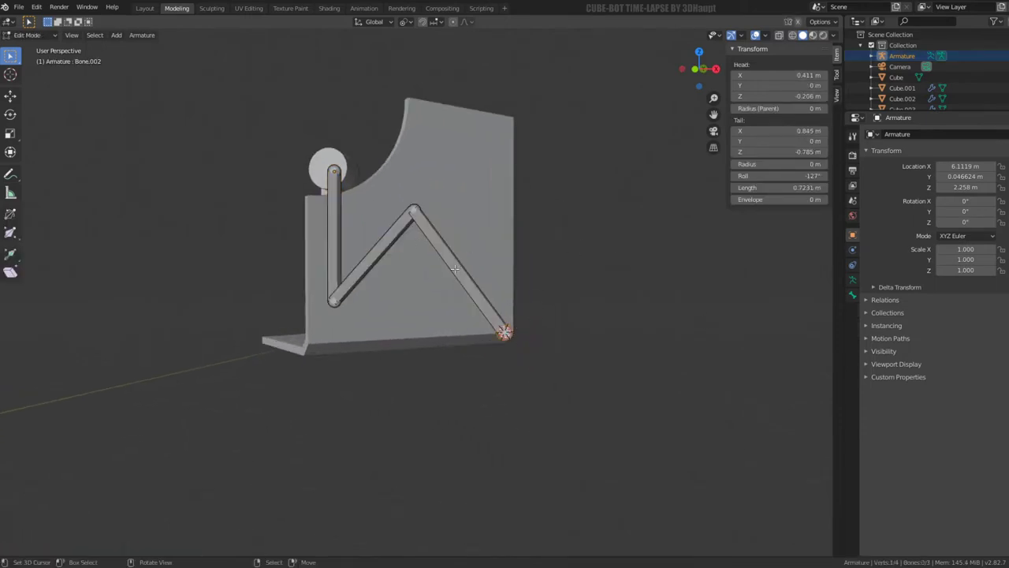
Step: Resize the display thickness of the vertical bone and diagonal Bone.002
mouse_move(505, 254)
middle_mouse_down()
mouse_move(581, 212)
mouse_move(381, 245)
middle_mouse_up()
left_click(318, 211)
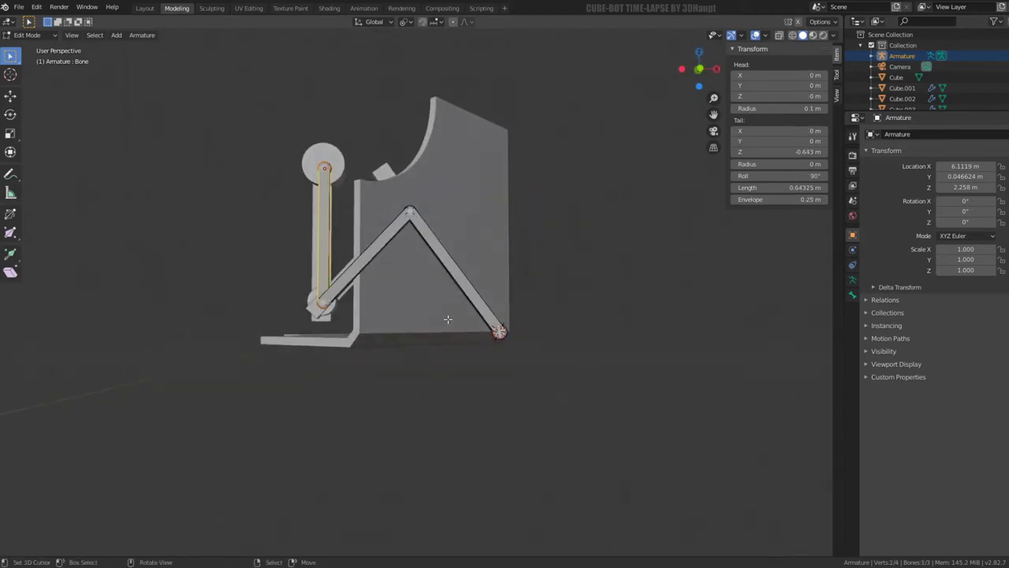
key("s")
left_click(492, 356)
left_click(372, 249)
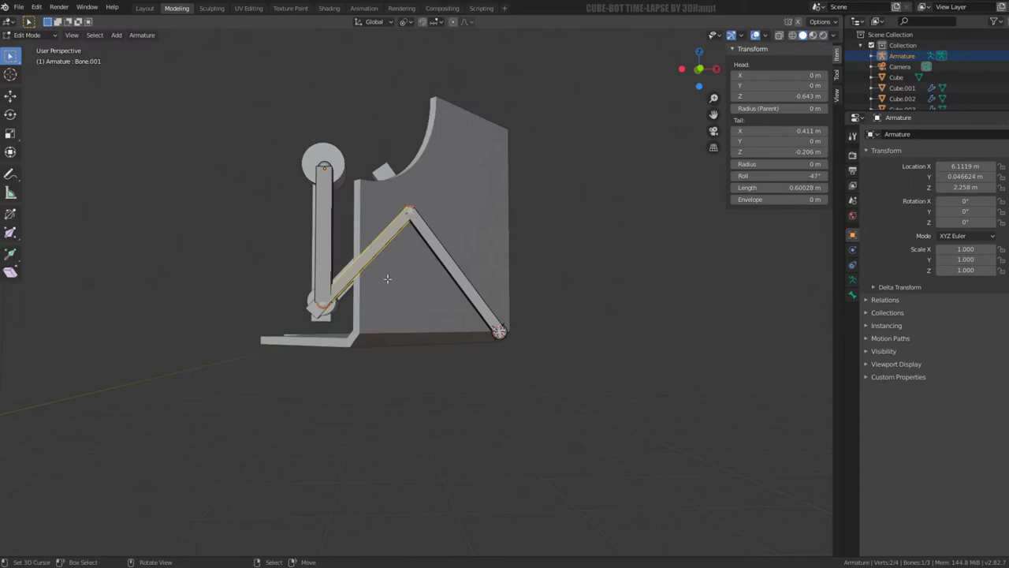
left_click(457, 275)
key("s")
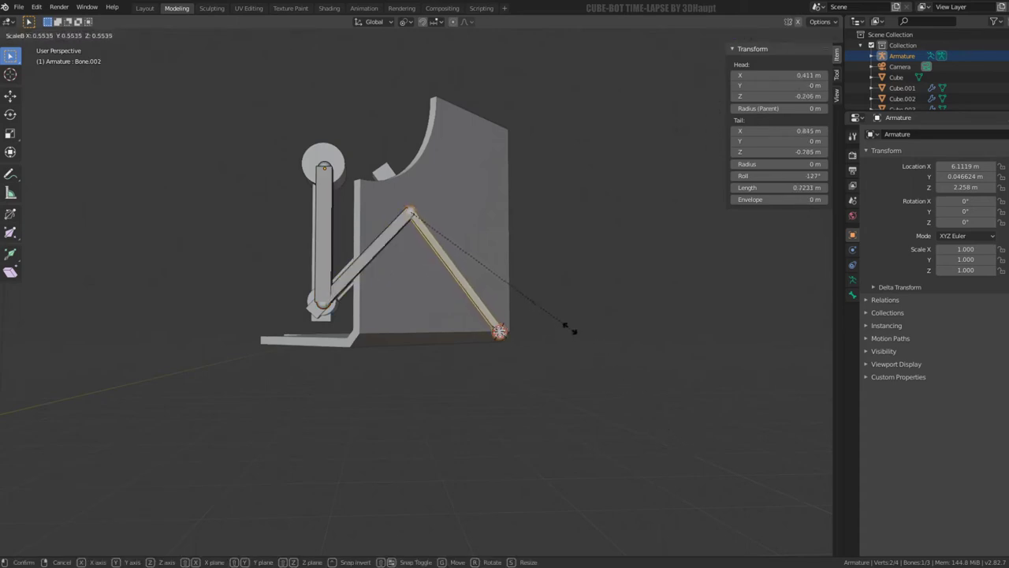
left_click(536, 303)
left_click(329, 260)
key("s")
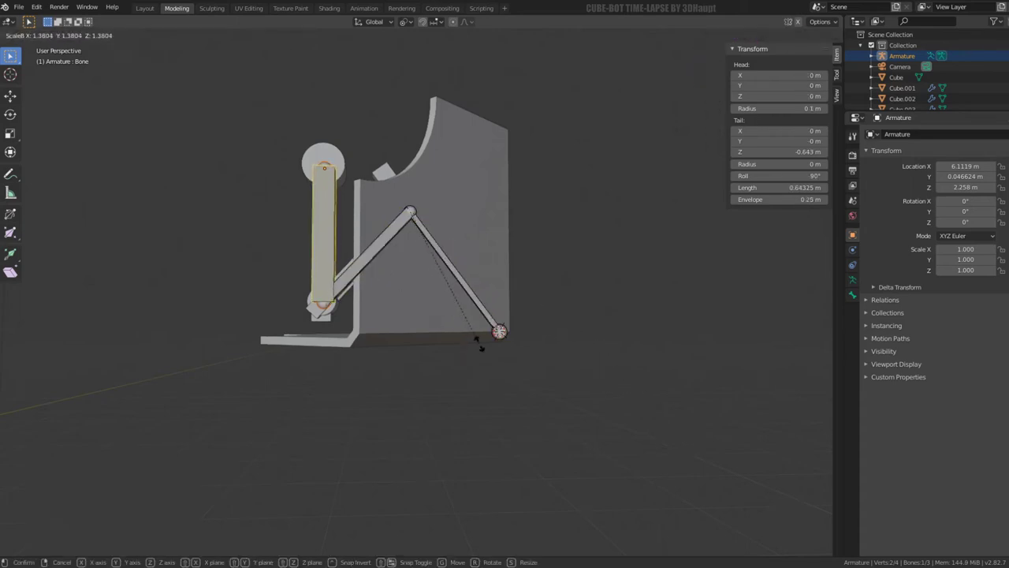
left_click(481, 343)
Step: Enable the combined transform tool and set the pivot point to 3D Cursor
mouse_move(481, 342)
middle_mouse_down()
mouse_move(359, 287)
mouse_move(286, 284)
middle_mouse_up()
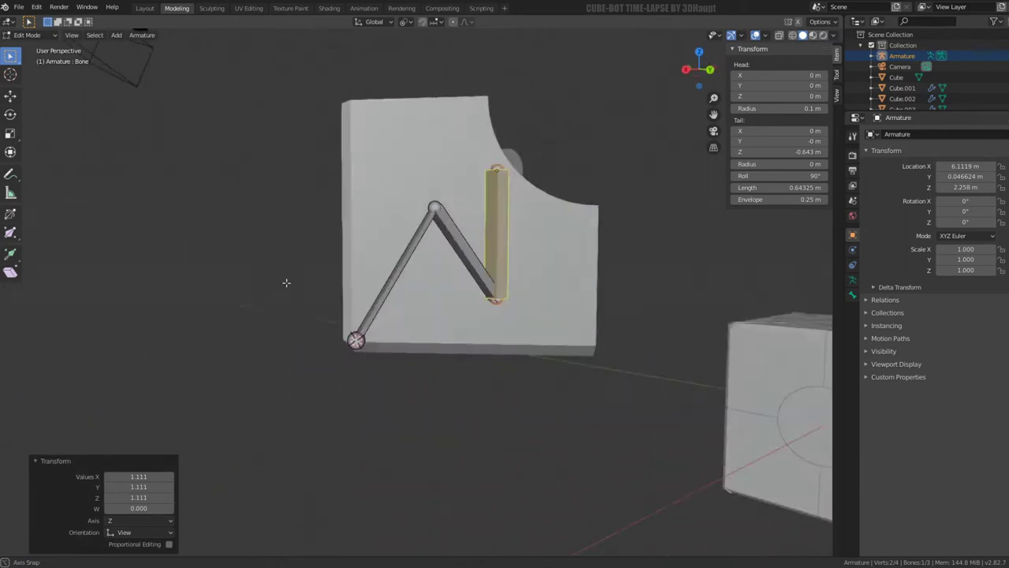
left_click(505, 335)
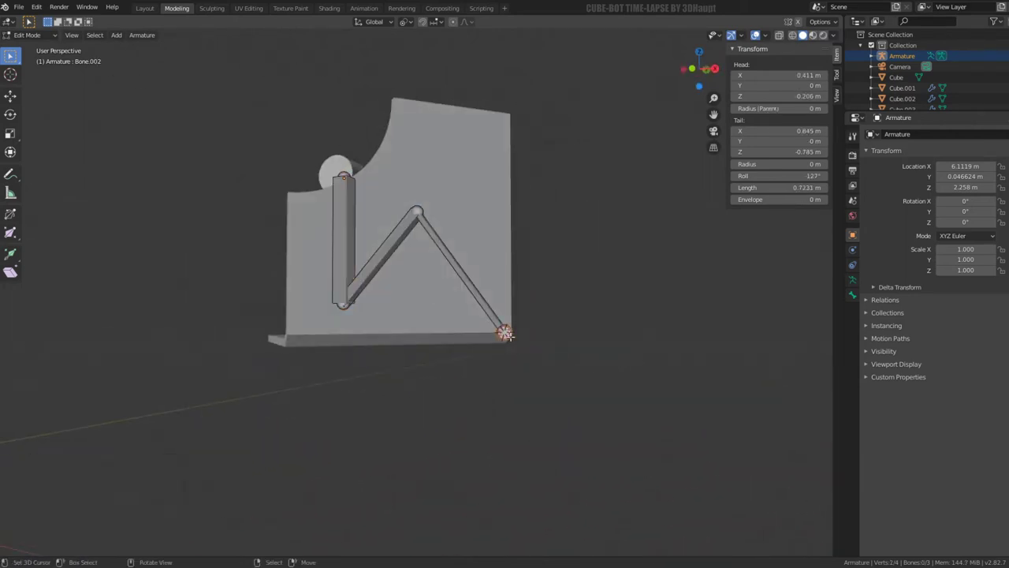
left_click(11, 153)
middle_click_drag(495, 176, 392, 25)
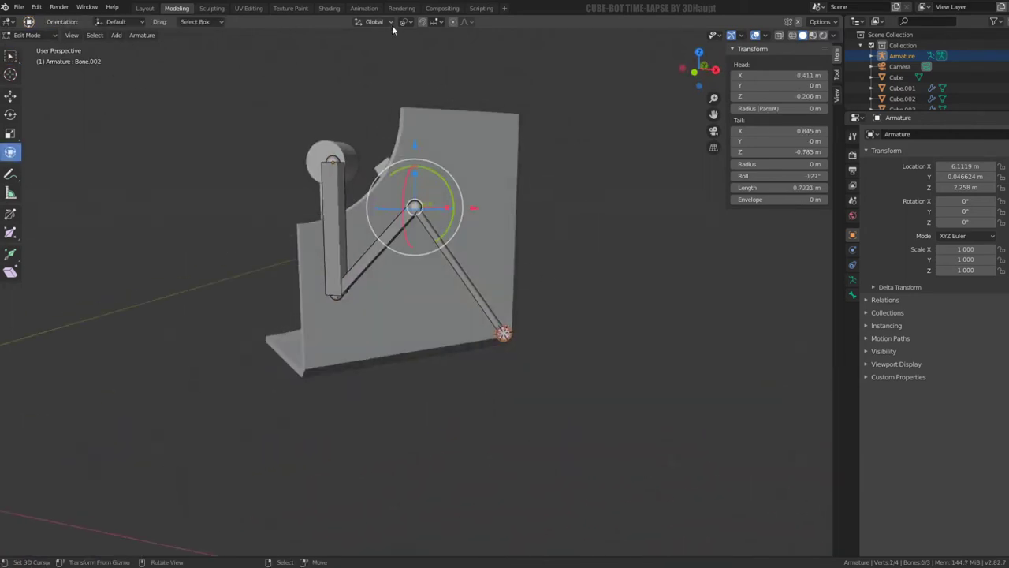
left_click(405, 22)
left_click(438, 70)
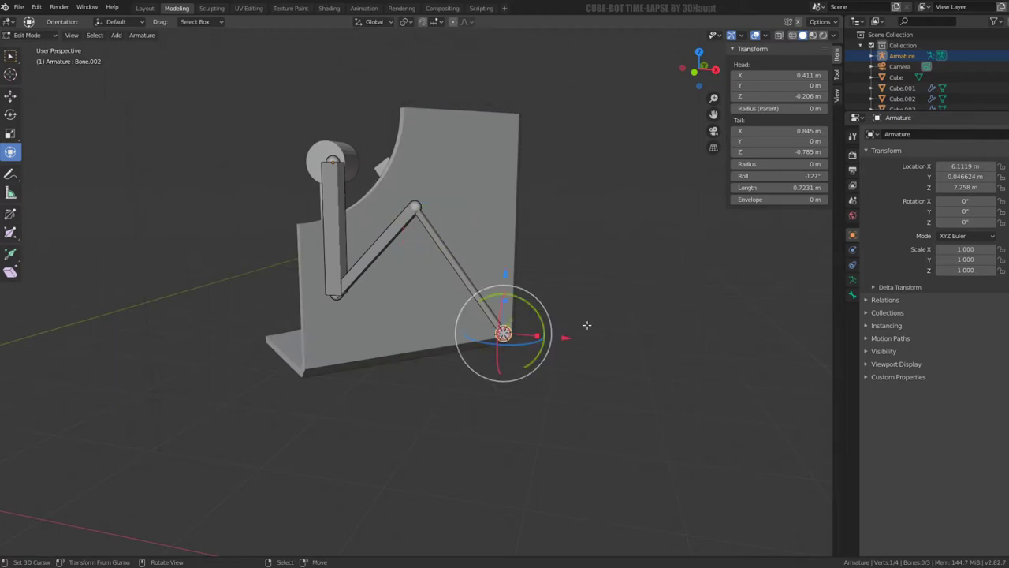
mouse_move(587, 325)
middle_mouse_down()
mouse_move(484, 343)
mouse_move(551, 356)
mouse_move(588, 312)
middle_mouse_up()
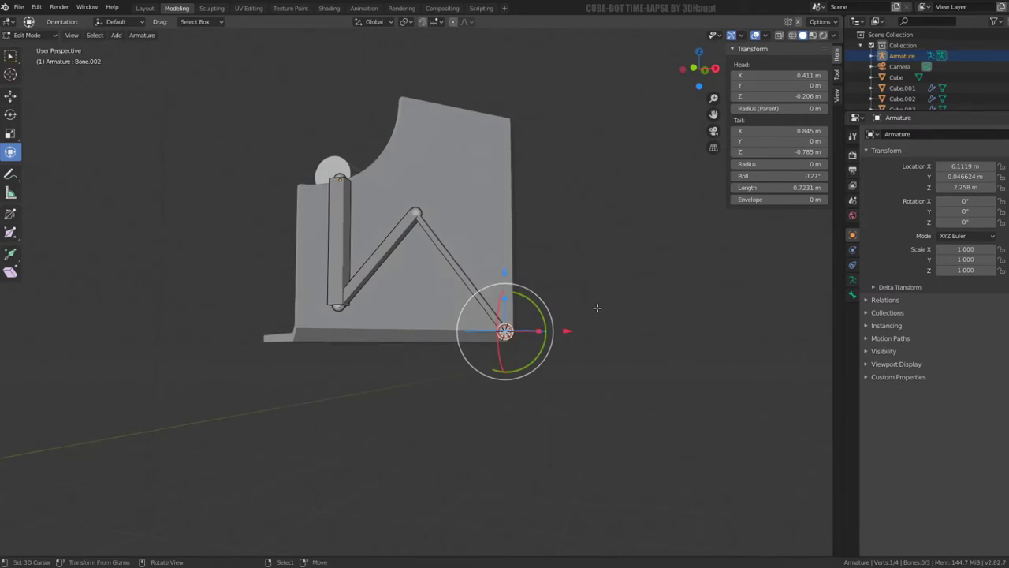
left_click(467, 269)
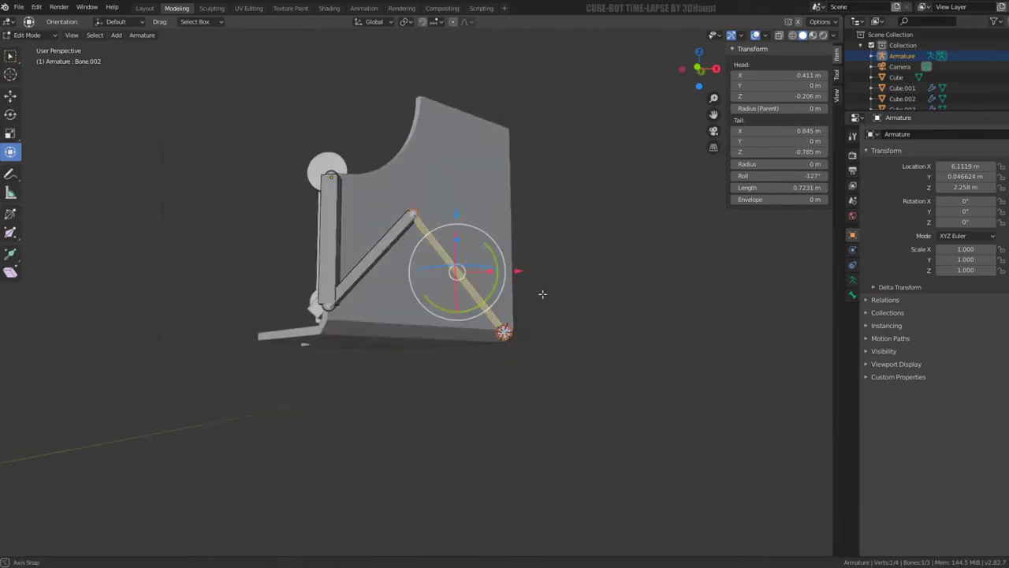
mouse_move(467, 269)
middle_mouse_down()
mouse_move(562, 283)
mouse_move(514, 331)
middle_mouse_up()
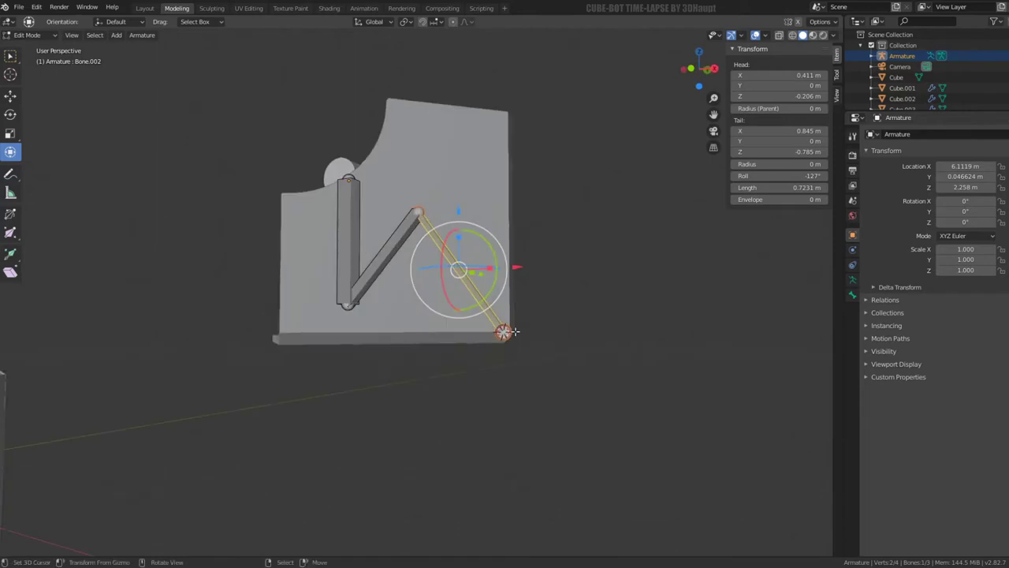
Step: Duplicate the diagonal bone as Bone.003 and snap it onto the joint
key("shift+d")
key("Escape")
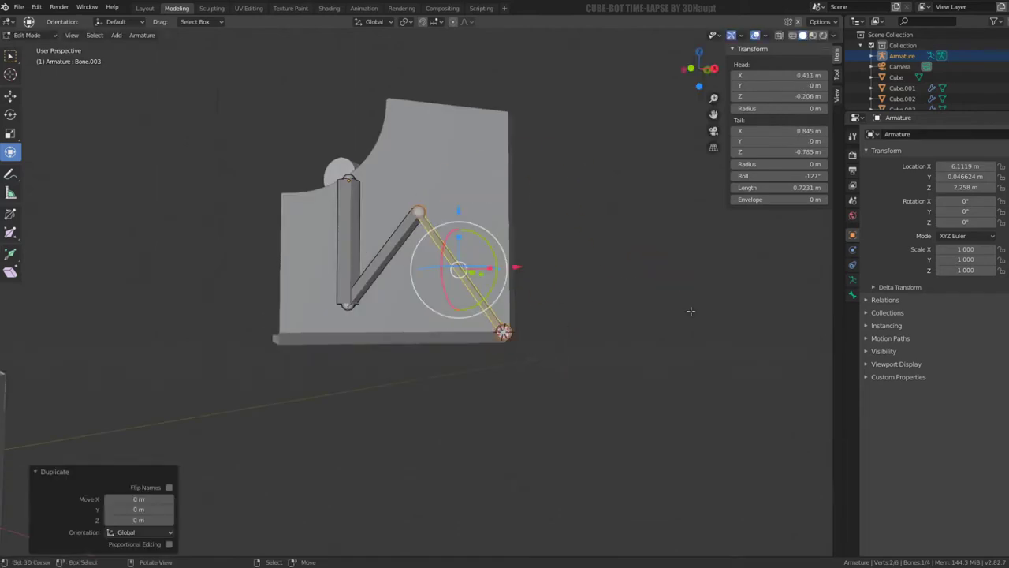
key("shift+s")
left_click(677, 319)
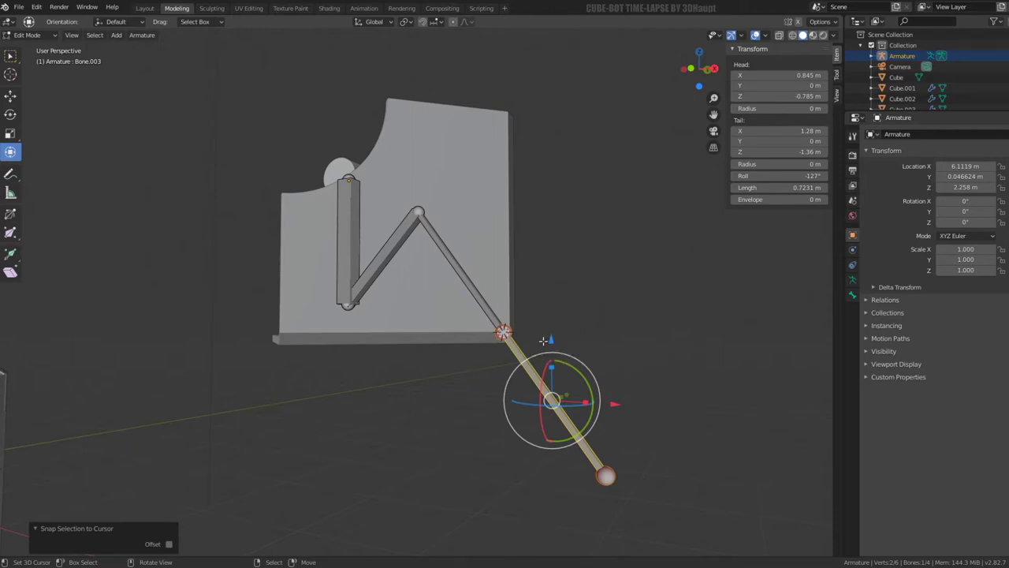
Step: Extrude horizontal Bone.004 along X from the diagonal bone's lower joint
left_click(512, 333)
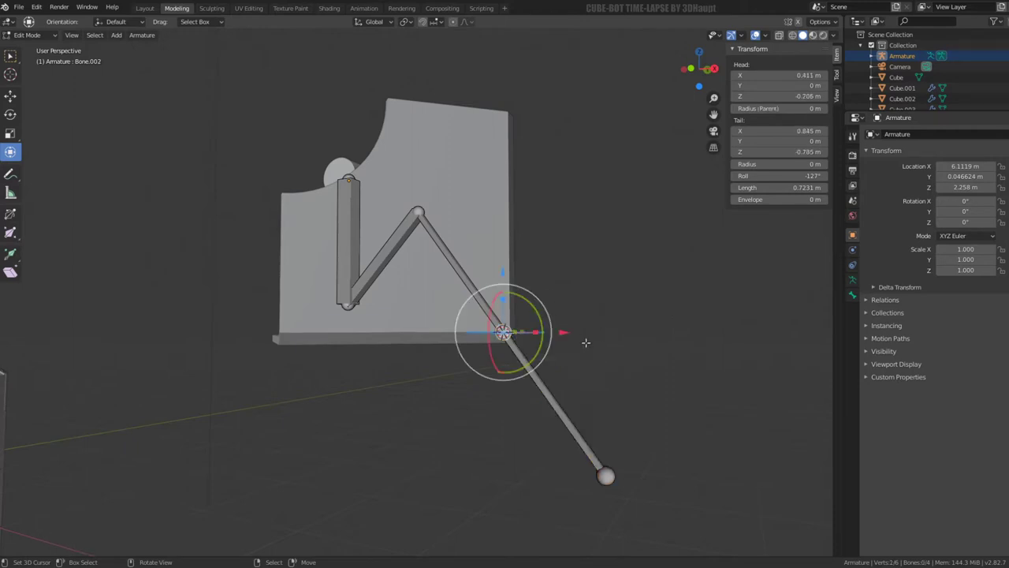
key("e")
key("Escape")
key("g")
key("x")
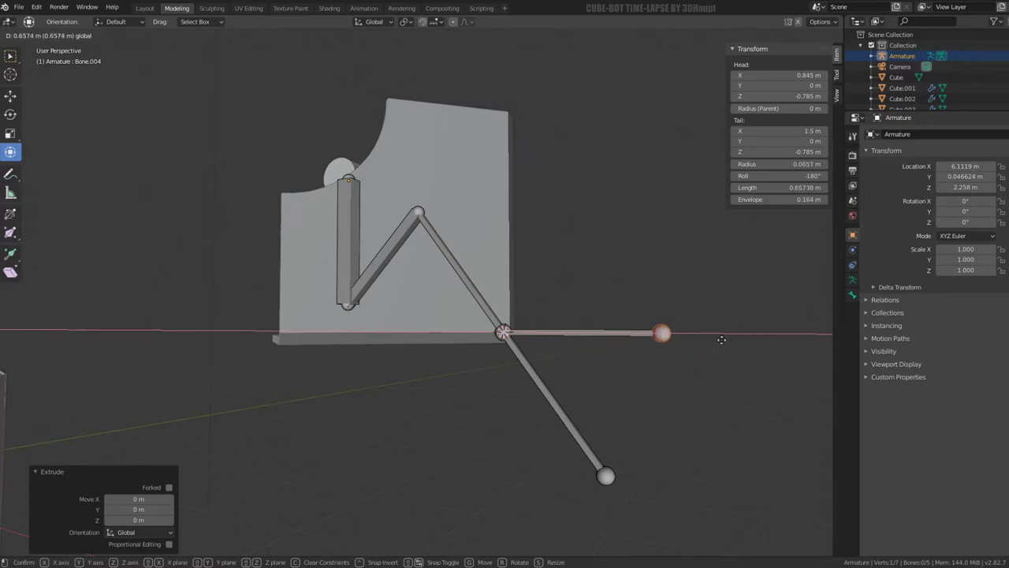
left_click(721, 339)
Step: Parent the horizontal bone to the lower diagonal bone, first with offset, then connected
left_click(575, 333)
left_click(552, 394)
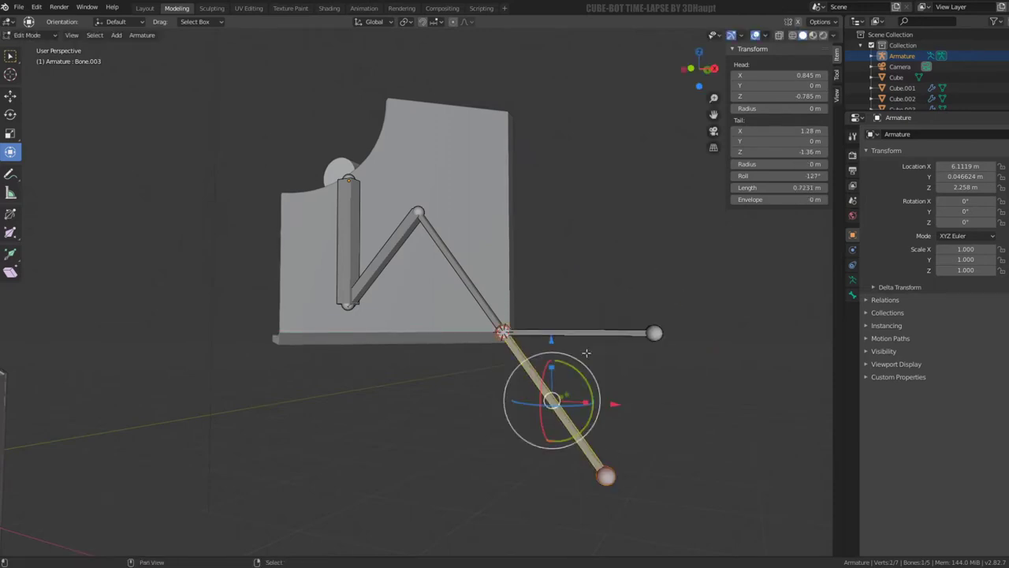
left_click(588, 343, "shift")
key("ctrl+p")
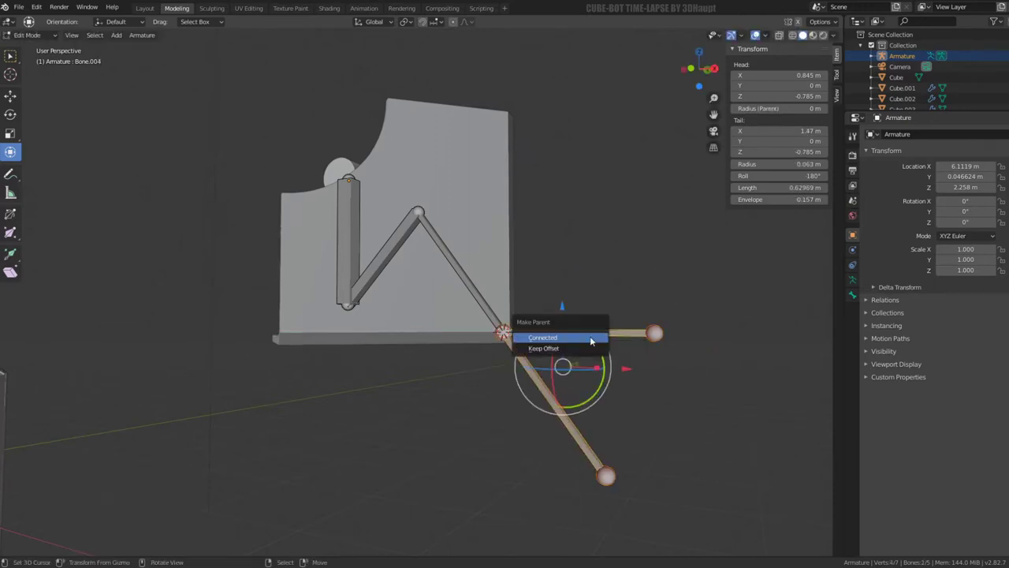
left_click(586, 348)
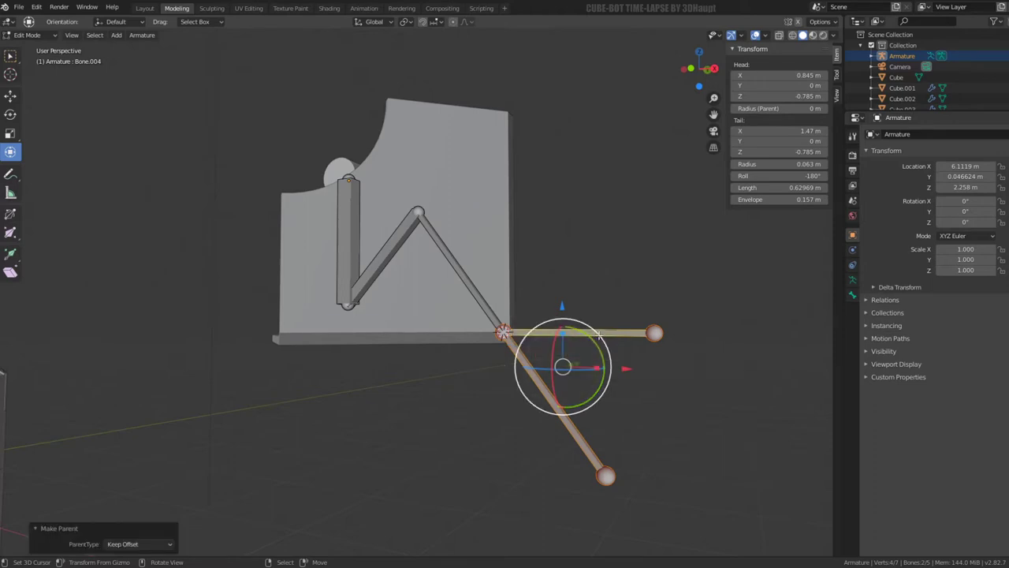
left_click(599, 333)
key("ctrl+p")
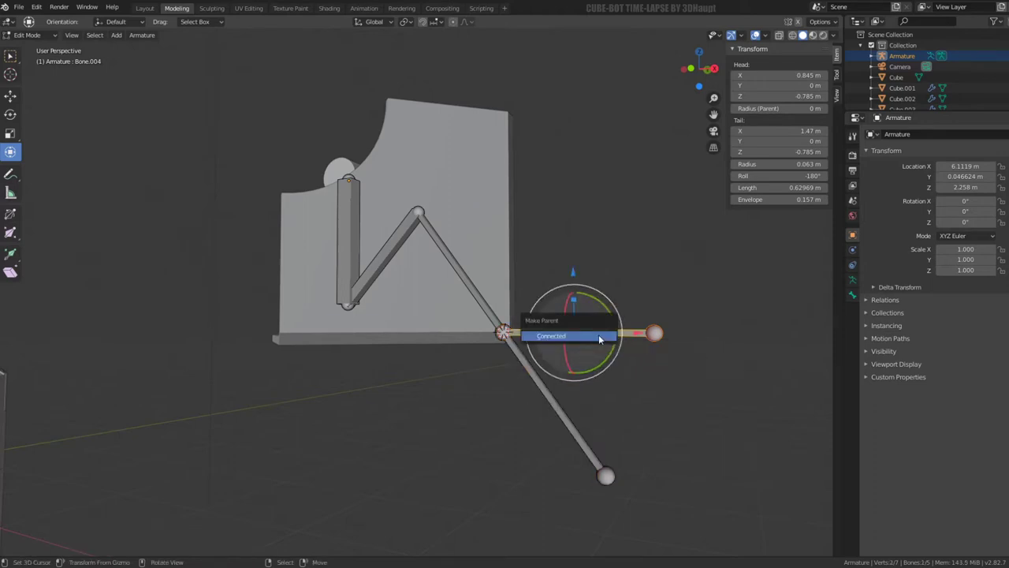
left_click(598, 334)
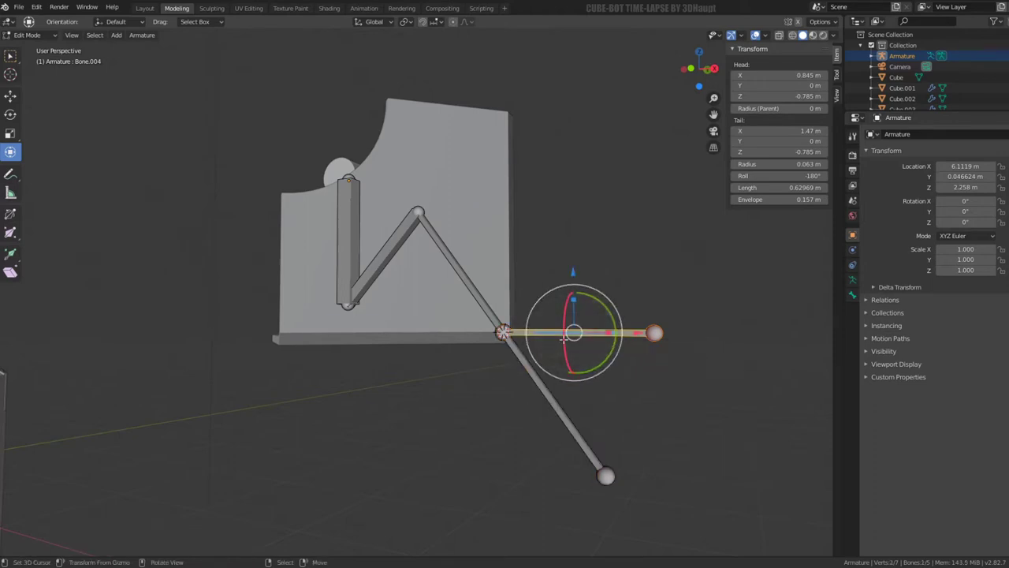
Step: After test rotations, clear the horizontal bone's parent and go back to object mode
left_click_drag(576, 343, 597, 284)
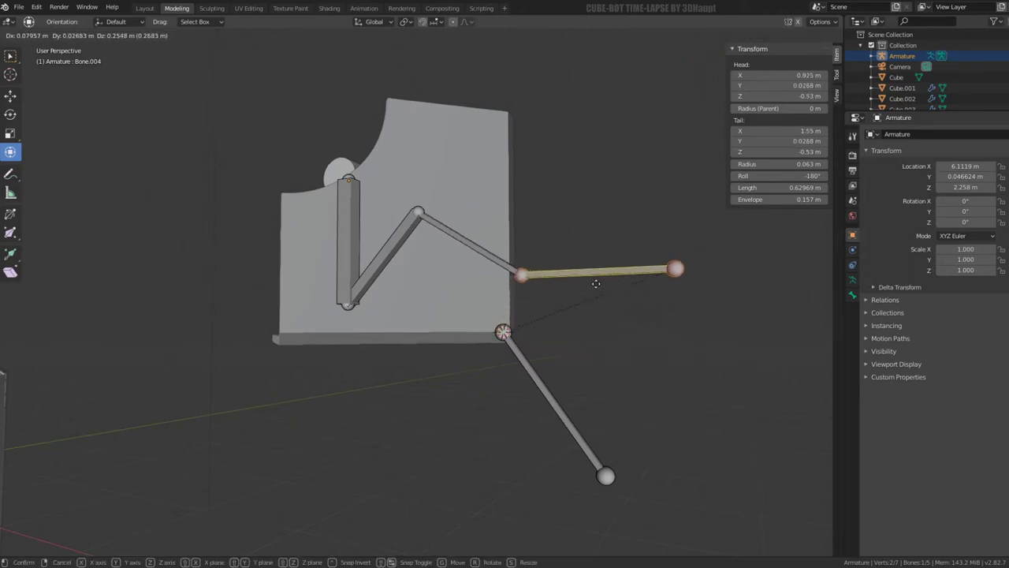
key("Escape")
left_click_drag(548, 368, 565, 337)
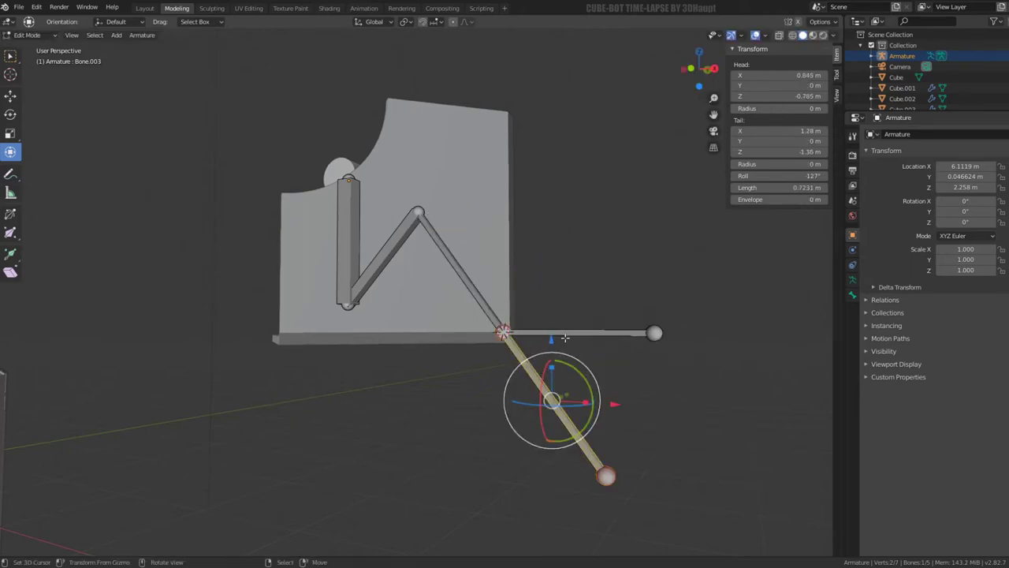
key("Escape")
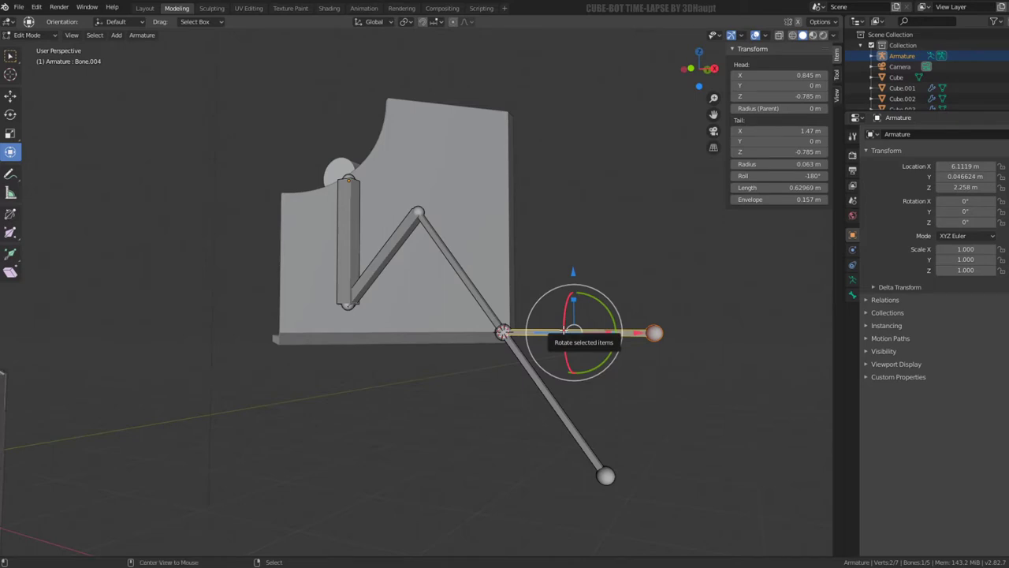
key("alt+p")
left_click(565, 330)
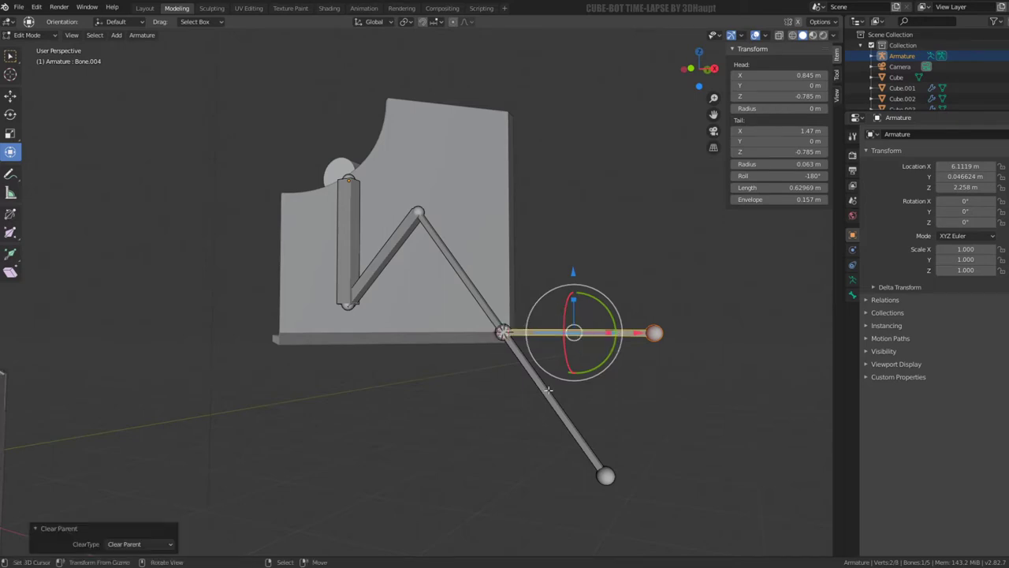
key("Tab")
left_click(48, 34)
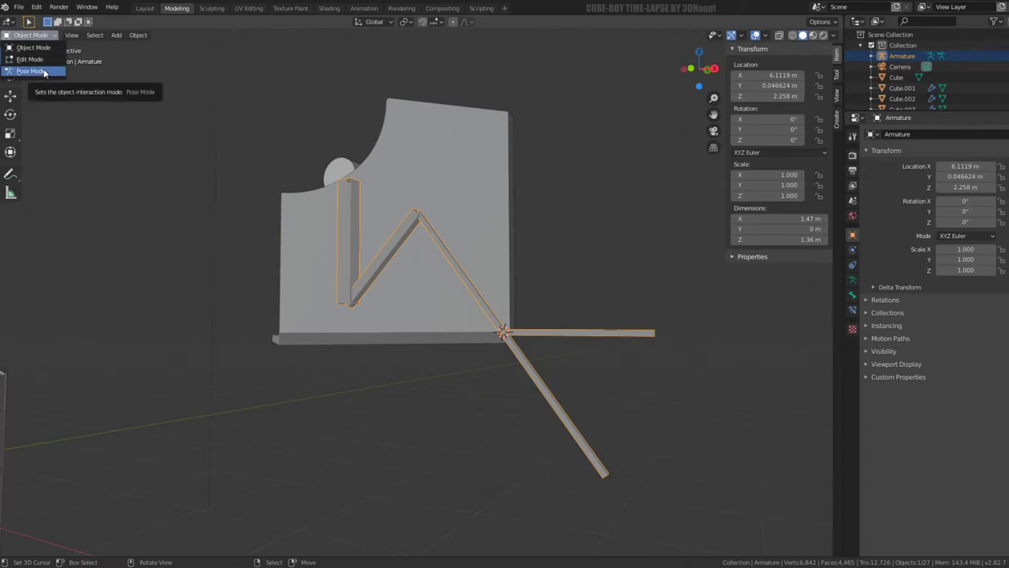
Step: In pose mode, give the upper diagonal bone an IK constraint to the active bone
left_click(45, 72)
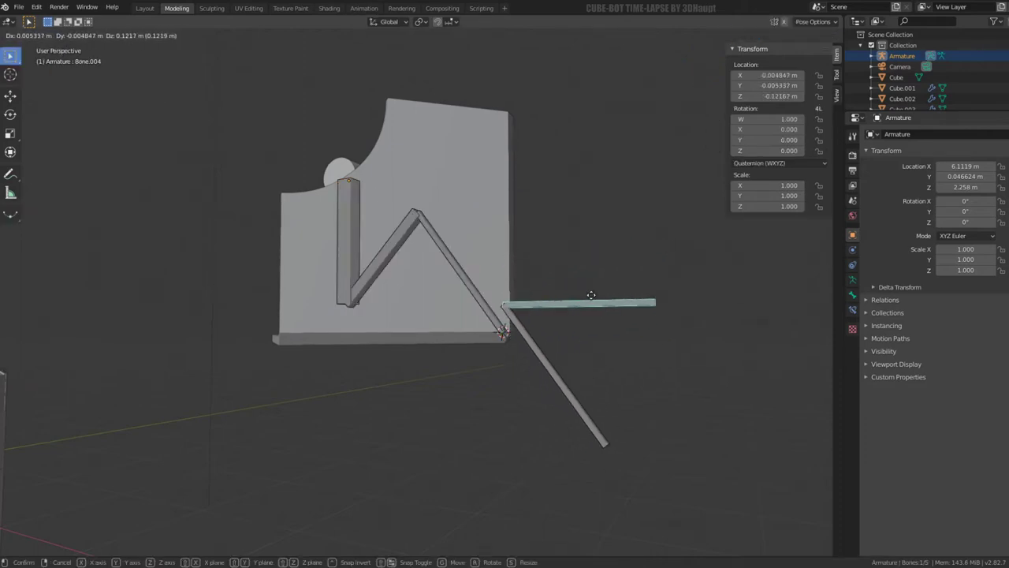
key("Escape")
middle_click_drag(615, 244, 534, 391)
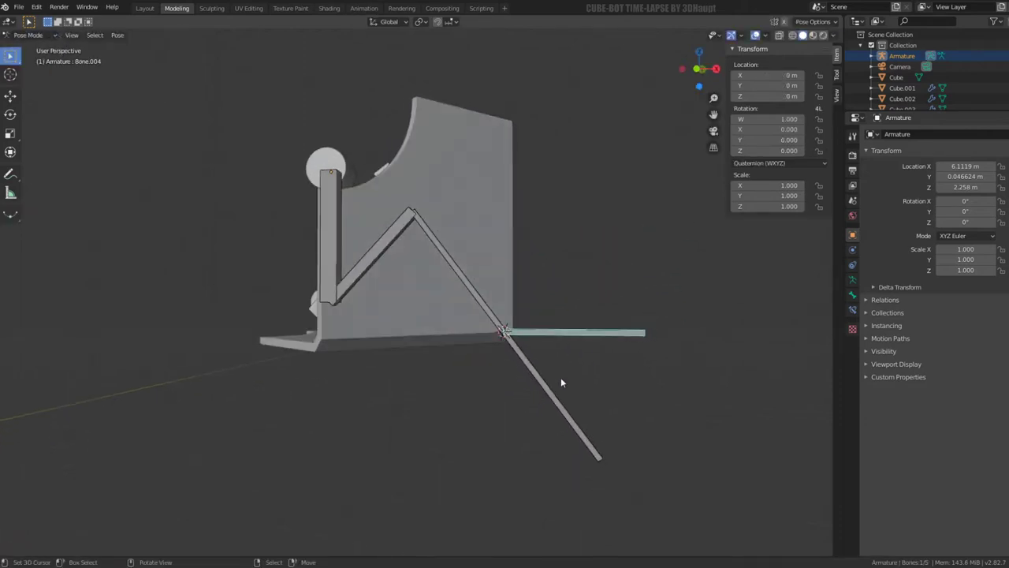
left_click(476, 291)
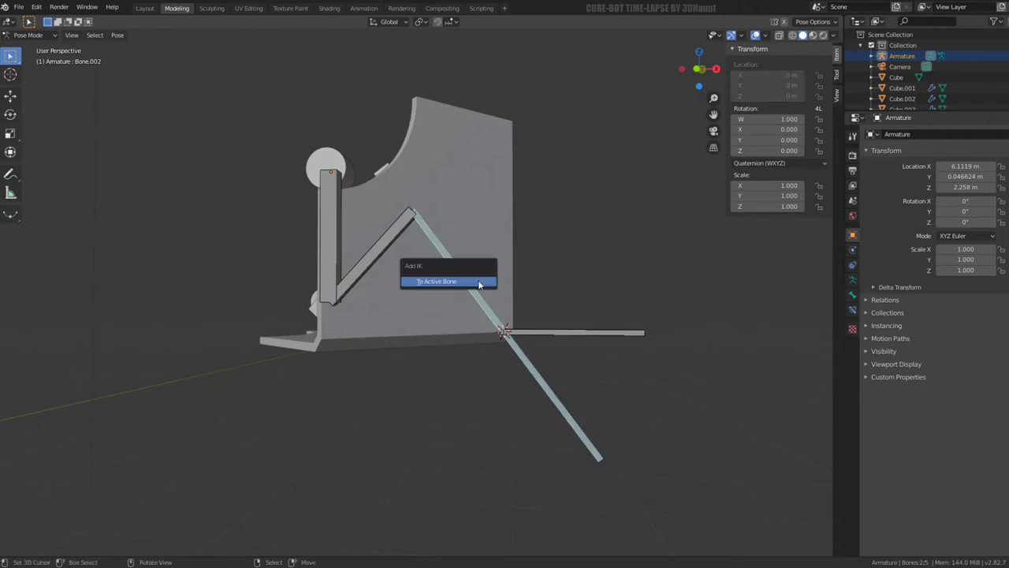
left_click(479, 282)
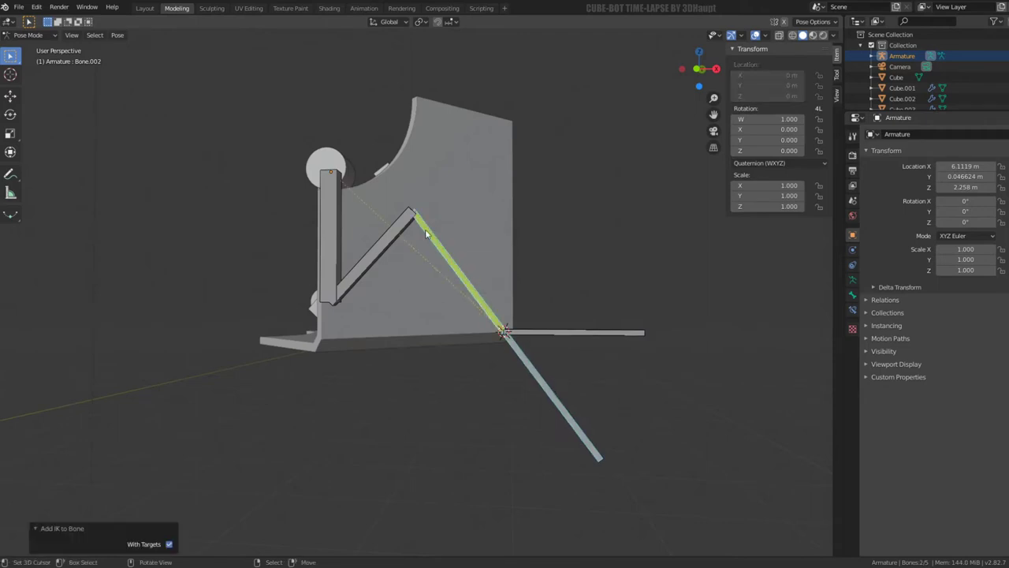
mouse_move(426, 233)
middle_mouse_down()
mouse_move(364, 222)
mouse_move(384, 224)
mouse_move(354, 205)
middle_mouse_up()
Step: Move Bone.004 to test the IK chain and inspect the diagonal bone's IK settings
left_click(617, 329)
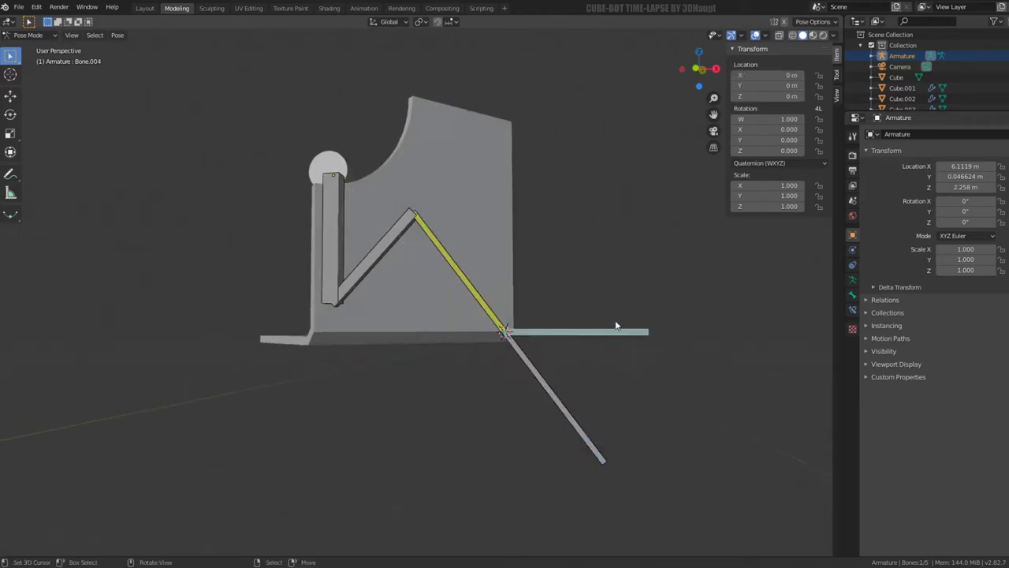
left_click(11, 152)
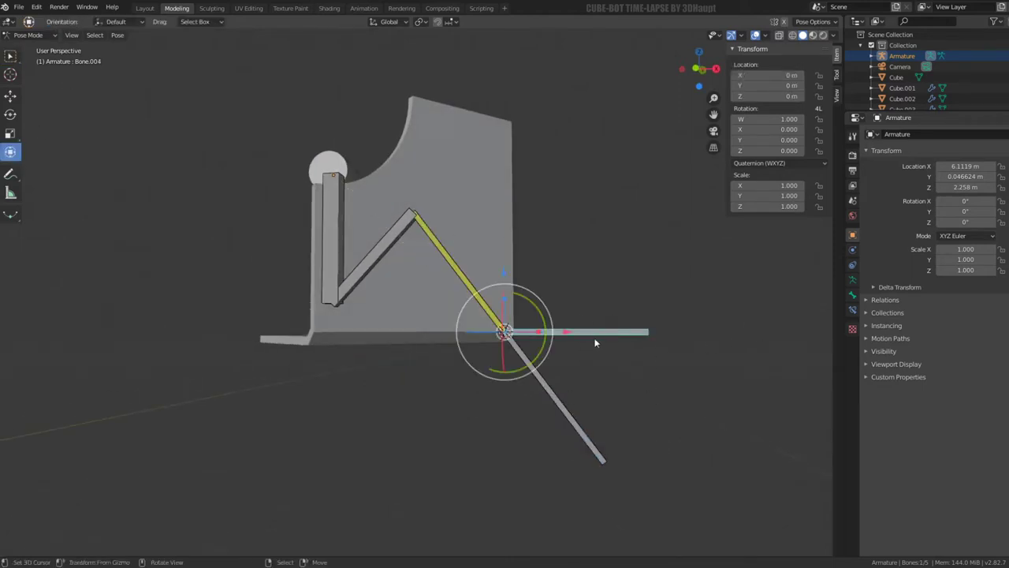
mouse_move(568, 332)
left_mouse_down()
mouse_move(566, 321)
mouse_move(744, 325)
mouse_move(530, 328)
mouse_move(698, 329)
mouse_move(566, 330)
left_mouse_up()
mouse_move(507, 279)
left_mouse_down()
mouse_move(547, 435)
mouse_move(507, 331)
left_mouse_up()
left_click(475, 296)
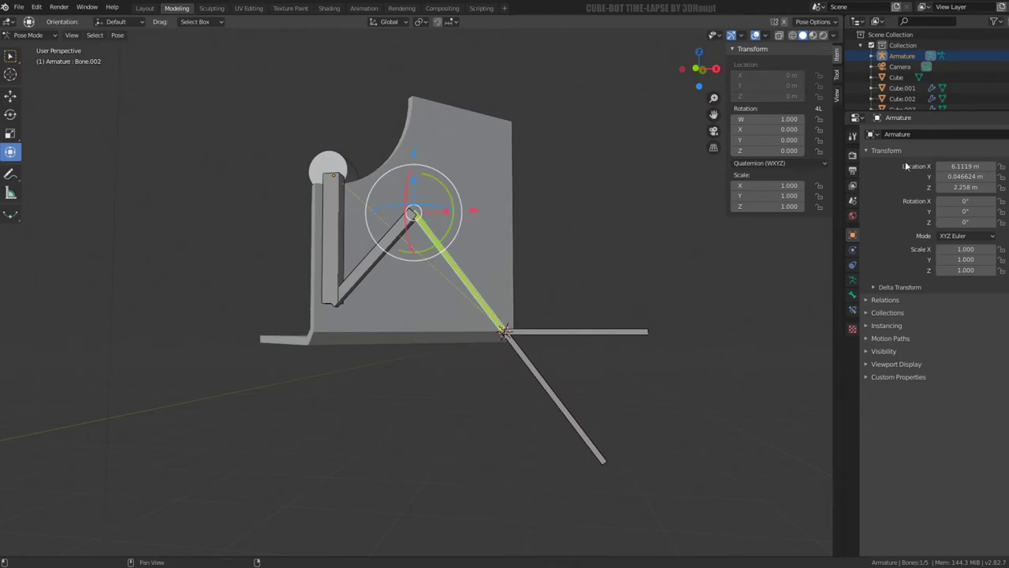
left_click(853, 309)
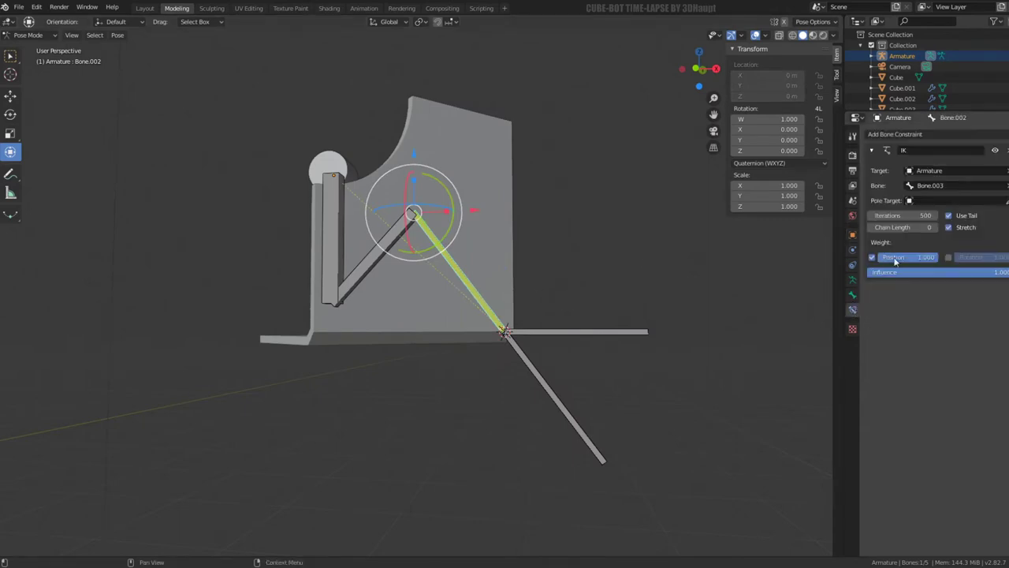
Step: Test the chain further by moving Bone.004 sideways along X
left_click(592, 341)
left_click_drag(539, 314, 574, 268)
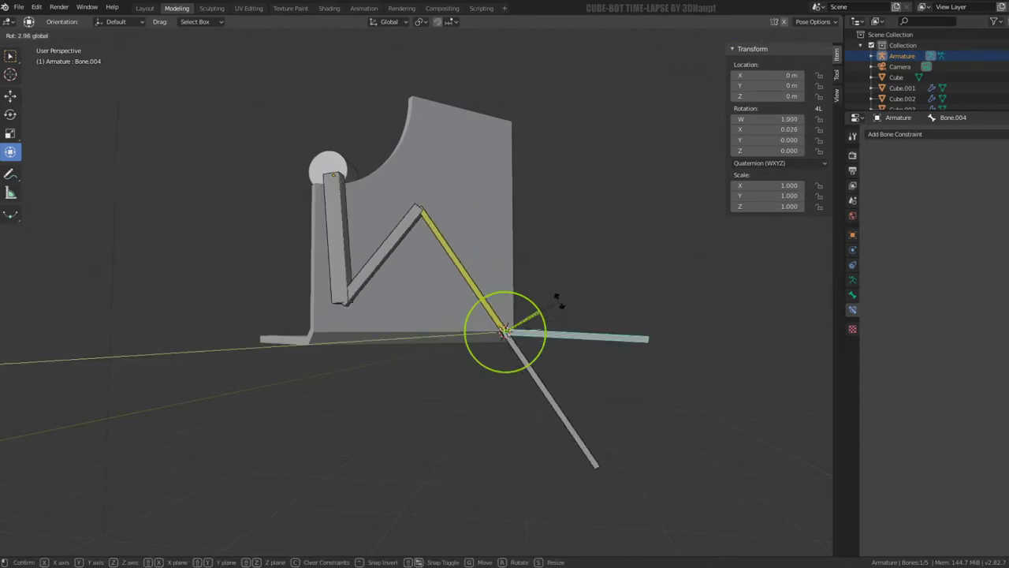
key("Escape")
key("g")
key("x")
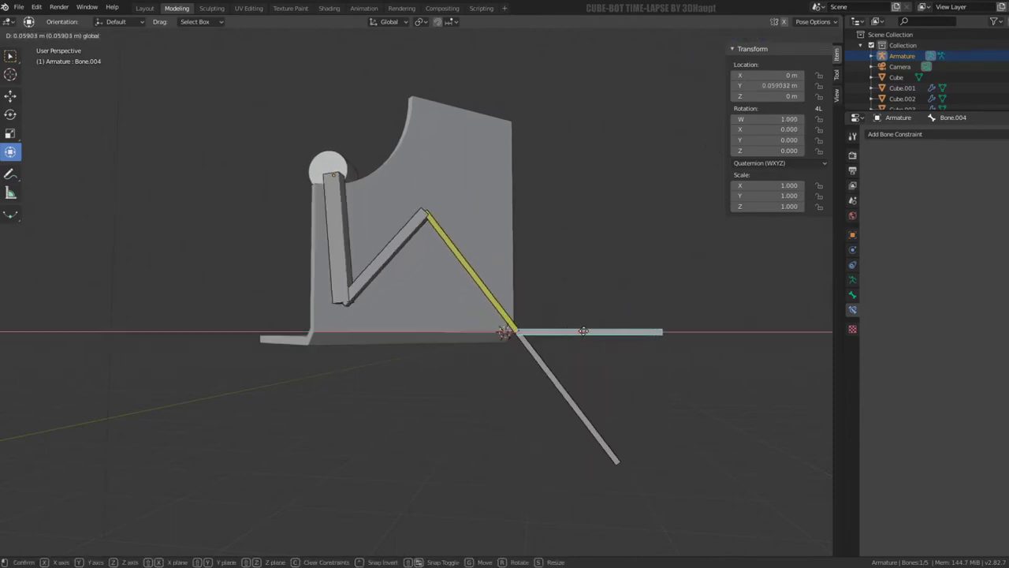
left_click(728, 350)
Step: Cancel a Z move, undo the bone's pose, and return to object mode
key("g")
key("z")
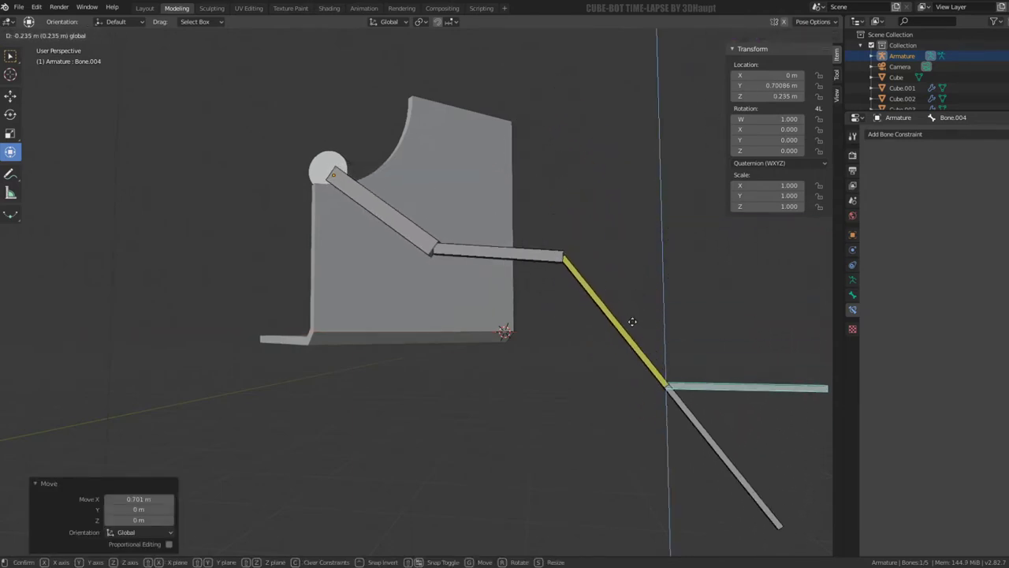
key("Escape")
key("ctrl+z")
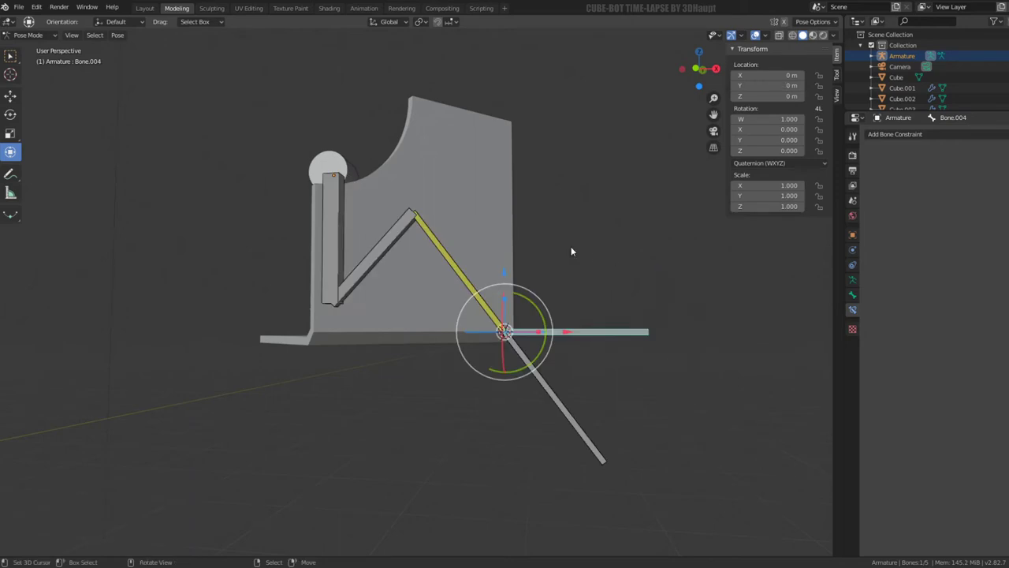
mouse_move(571, 246)
middle_mouse_down()
mouse_move(623, 317)
mouse_move(554, 282)
mouse_move(542, 303)
mouse_move(329, 267)
middle_mouse_up()
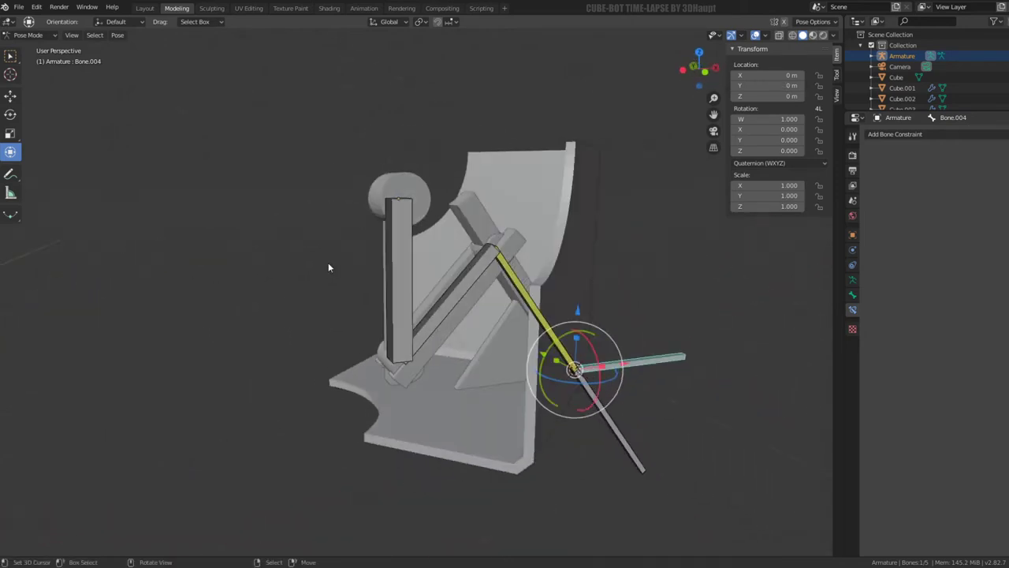
mouse_move(465, 214)
middle_mouse_down()
mouse_move(415, 213)
mouse_move(570, 186)
mouse_move(465, 181)
mouse_move(558, 122)
mouse_move(505, 197)
middle_mouse_up()
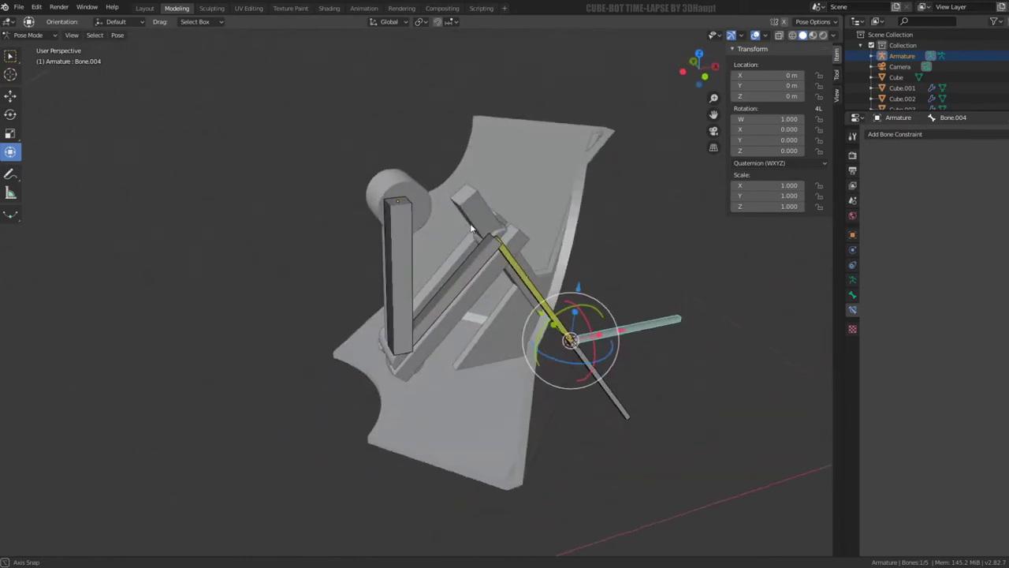
key("ctrl+Tab")
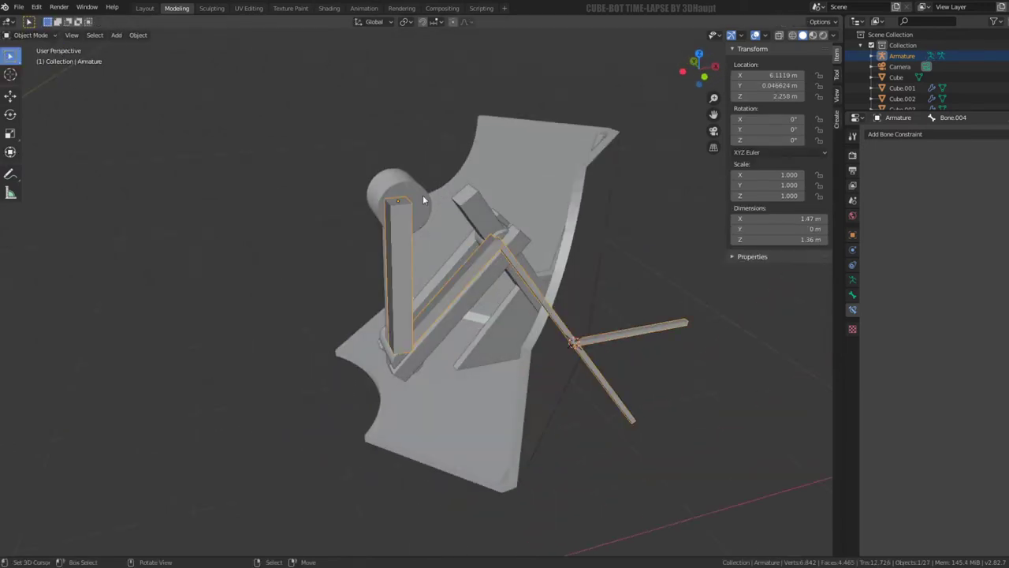
Step: Parent the selected part to the vertical bone 'Bone' in pose mode
middle_click_drag(423, 199, 418, 249)
left_click(32, 35)
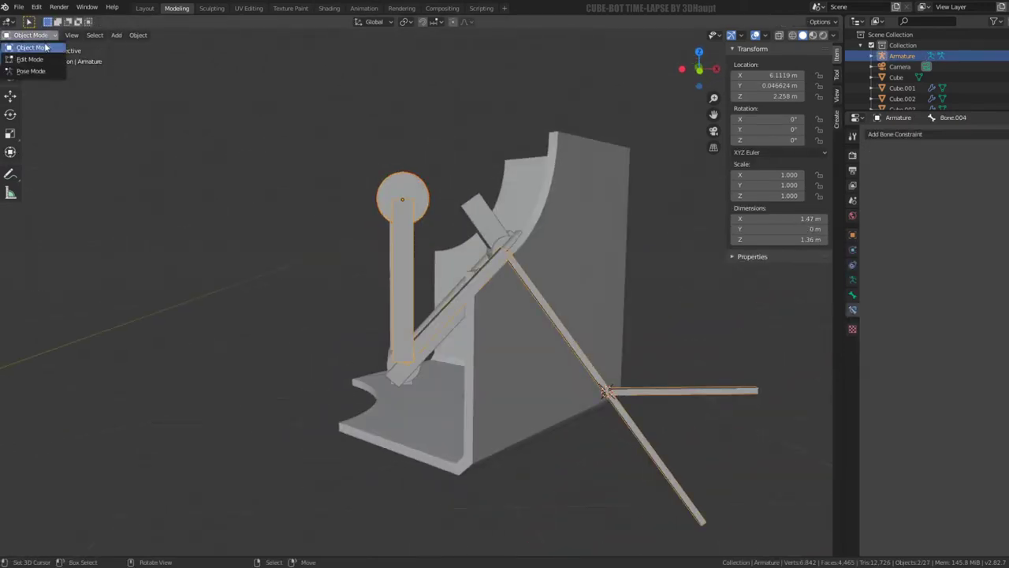
left_click(32, 50)
left_click(406, 248)
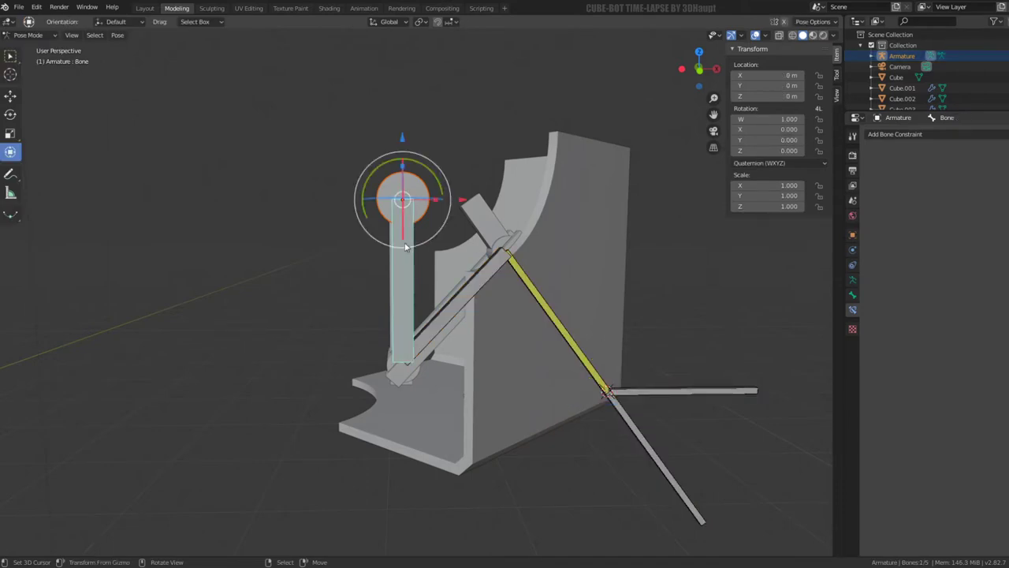
key("ctrl+p")
left_click(380, 320)
mouse_move(383, 322)
middle_mouse_down()
mouse_move(451, 259)
mouse_move(426, 296)
middle_mouse_up()
left_click(33, 47)
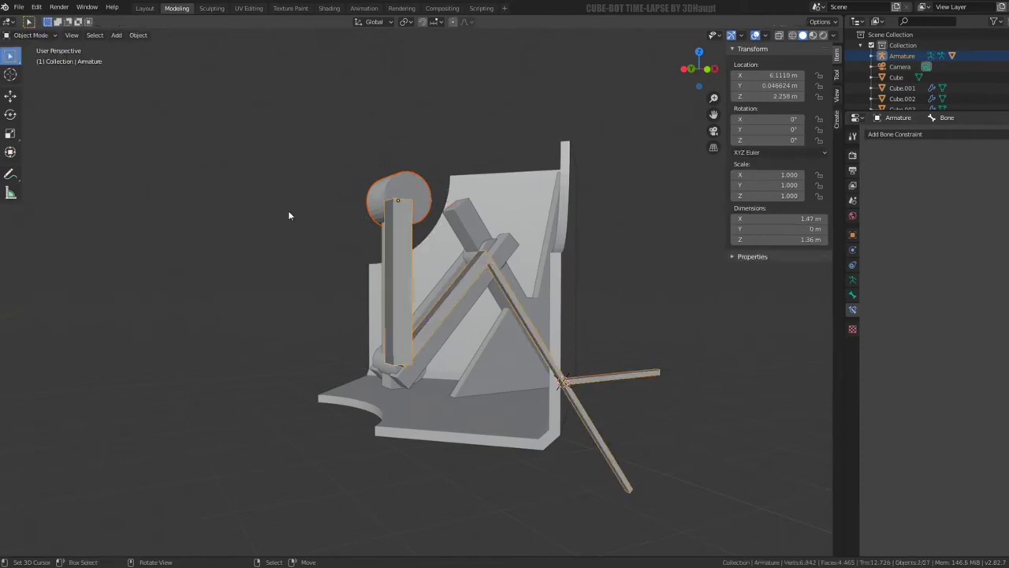
Step: Parent vertical arm Cylinder.008 to the armature's bone 'Bone'
mouse_move(289, 216)
middle_mouse_down()
mouse_move(397, 415)
mouse_move(472, 378)
mouse_move(384, 385)
middle_mouse_up()
left_click(374, 424)
middle_click_drag(426, 306, 410, 305)
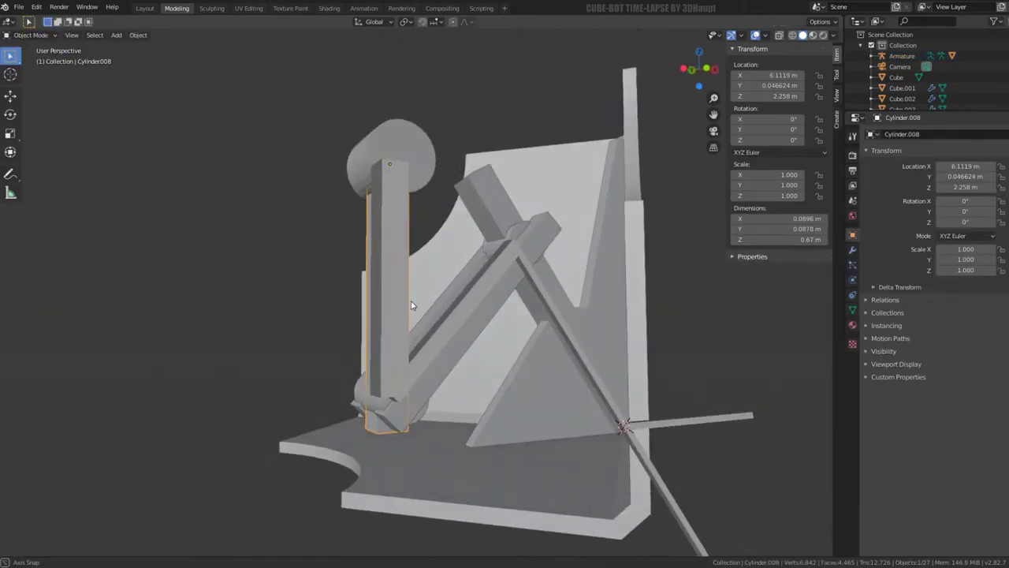
left_click(409, 248, "shift")
left_click(29, 36)
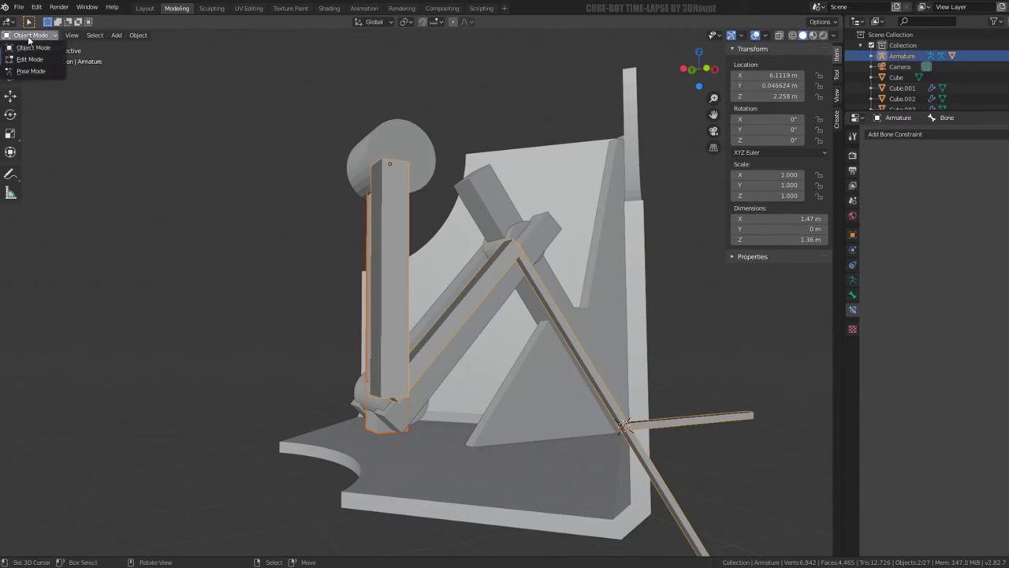
left_click(31, 71)
key("ctrl+p")
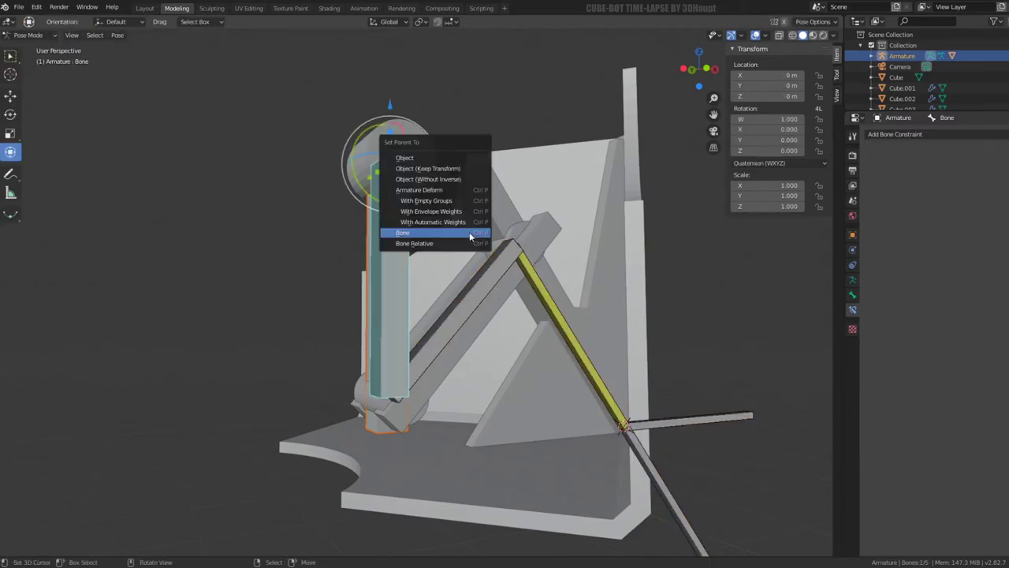
left_click(469, 232)
left_click(46, 37)
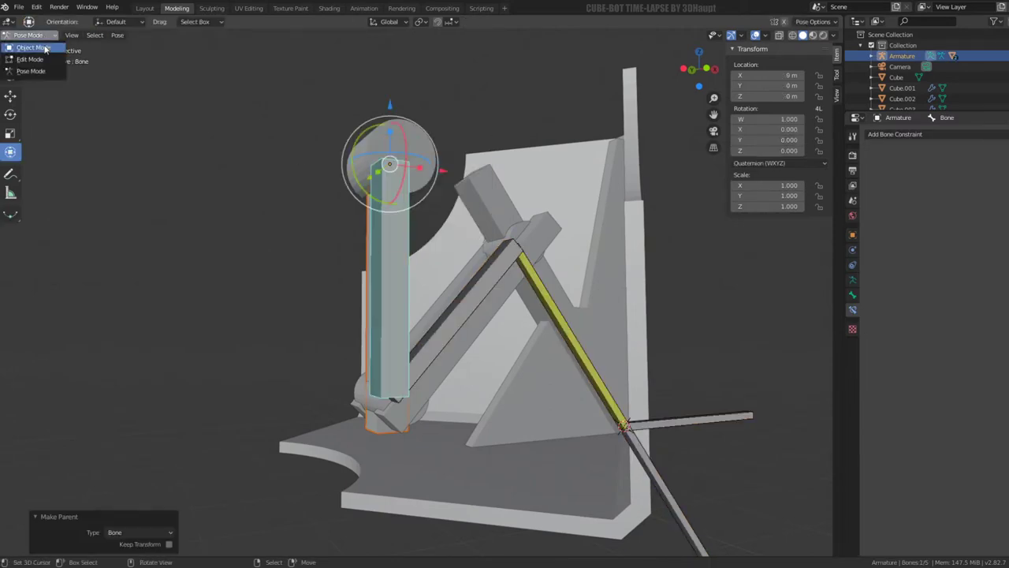
left_click(31, 47)
Step: Parent diagonal arm piece Cylinder.006 to the vertical bone 'Bone'
left_click(422, 416)
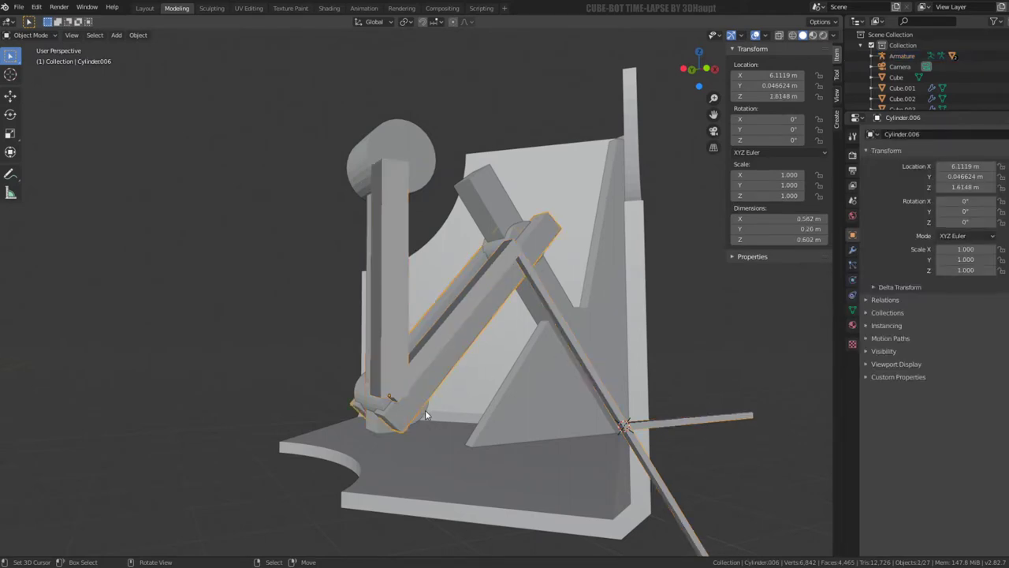
mouse_move(443, 349)
middle_mouse_down()
mouse_move(380, 223)
mouse_move(394, 189)
middle_mouse_up()
left_click(394, 188, "shift")
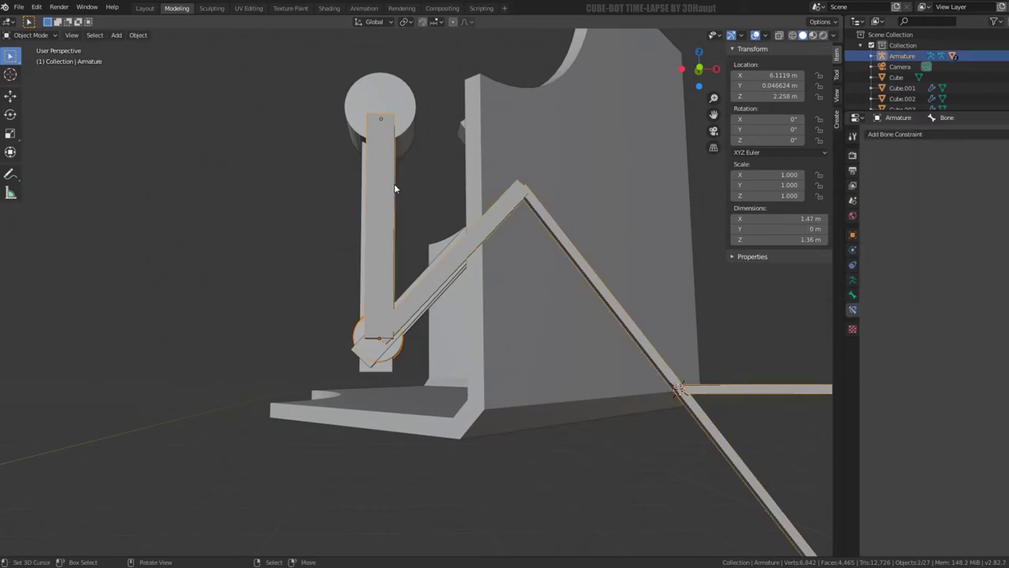
left_click(31, 34)
left_click(31, 71)
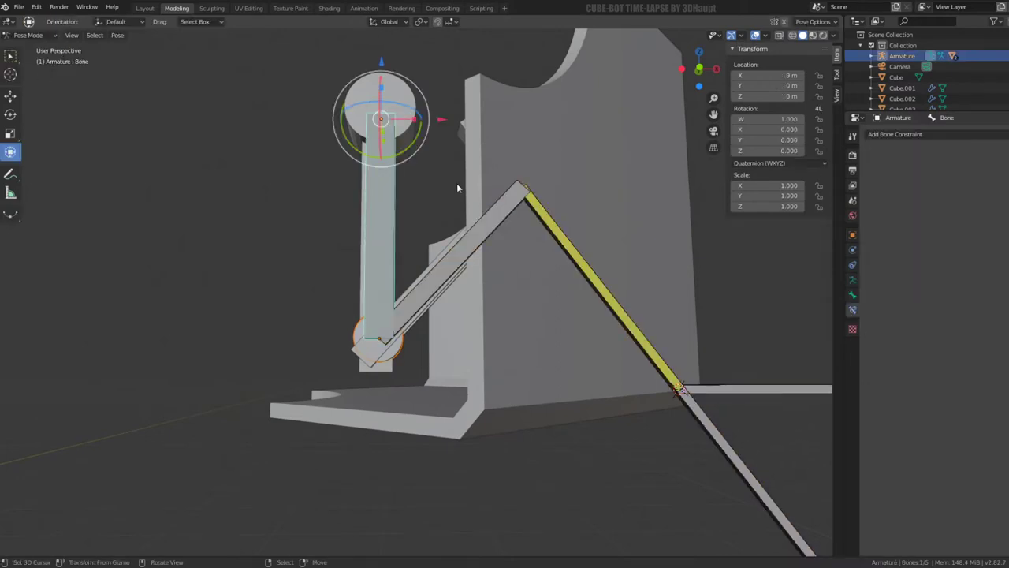
key("ctrl+p")
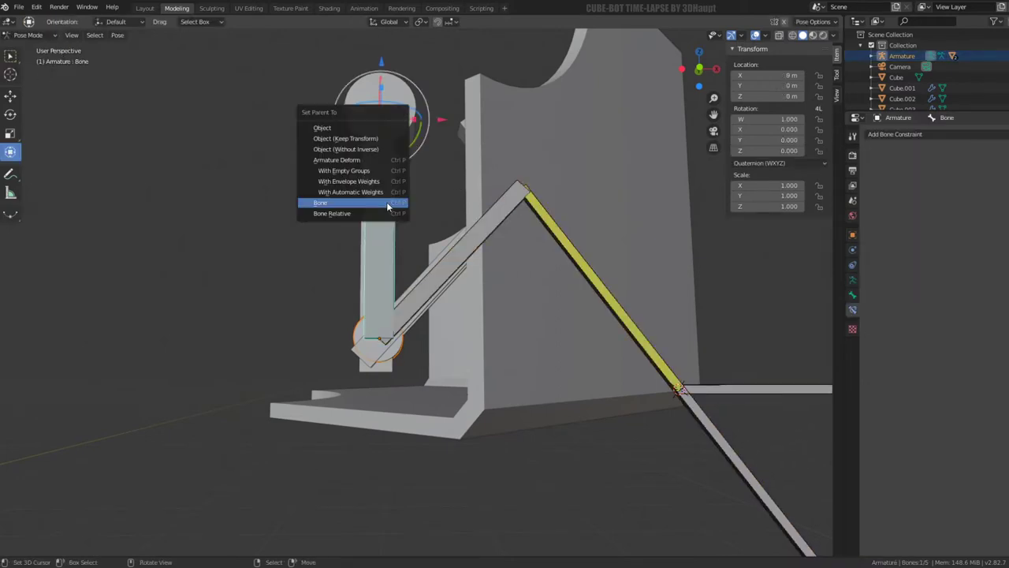
left_click(388, 204)
middle_click_drag(430, 265, 473, 236)
left_click(31, 35)
left_click(32, 48)
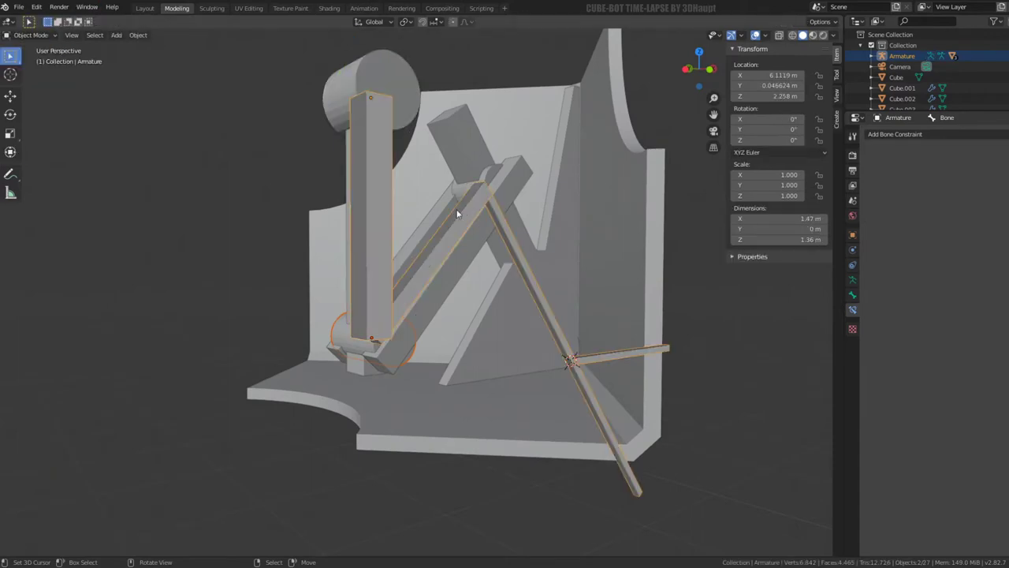
Step: Reselect Cylinder.006 together with the armature
left_click(443, 269)
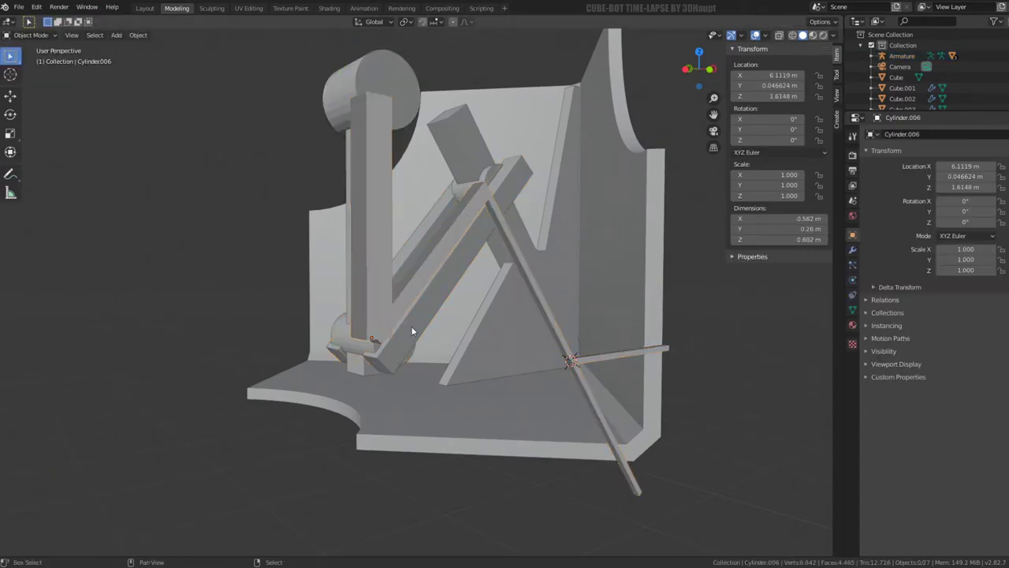
middle_click_drag(455, 262, 458, 293)
left_click(446, 260)
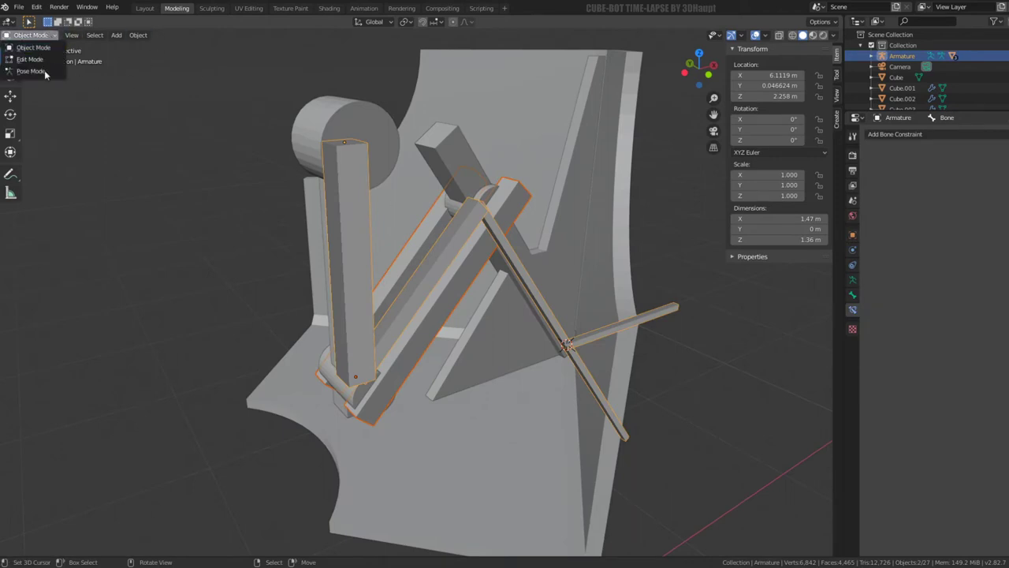
Step: Parent the diagonal arm Cylinder.006 to bone Bone.001 in Pose Mode
left_click(44, 70)
left_click(440, 272)
key("ctrl+p")
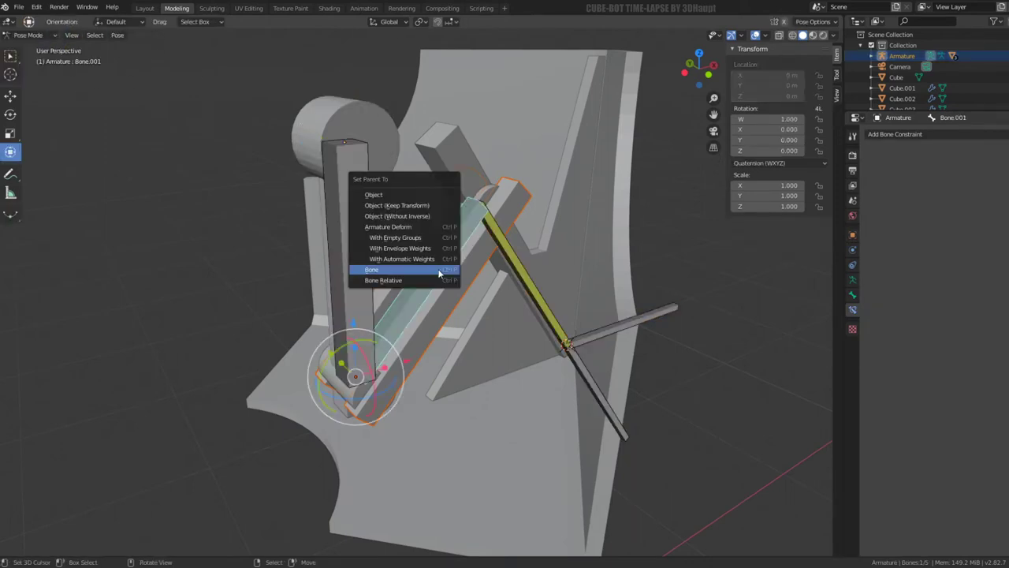
left_click(439, 273)
Step: Select the upper arm block Cylinder.004 with the armature and pick bone Bone.002
left_click(27, 34)
left_click(24, 45)
mouse_move(442, 237)
middle_mouse_down()
mouse_move(467, 194)
mouse_move(442, 143)
middle_mouse_up()
left_click(441, 144)
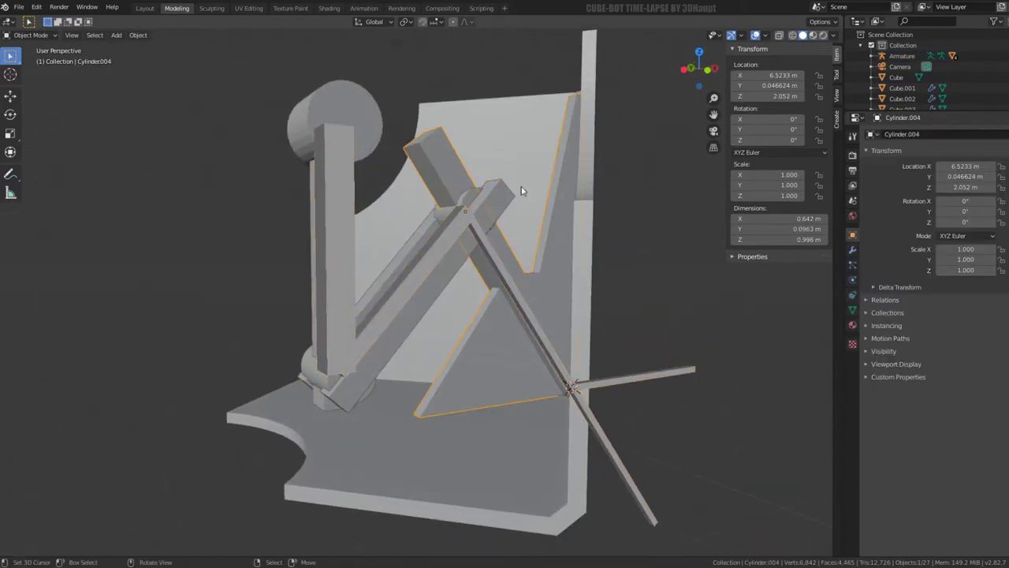
left_click(489, 258)
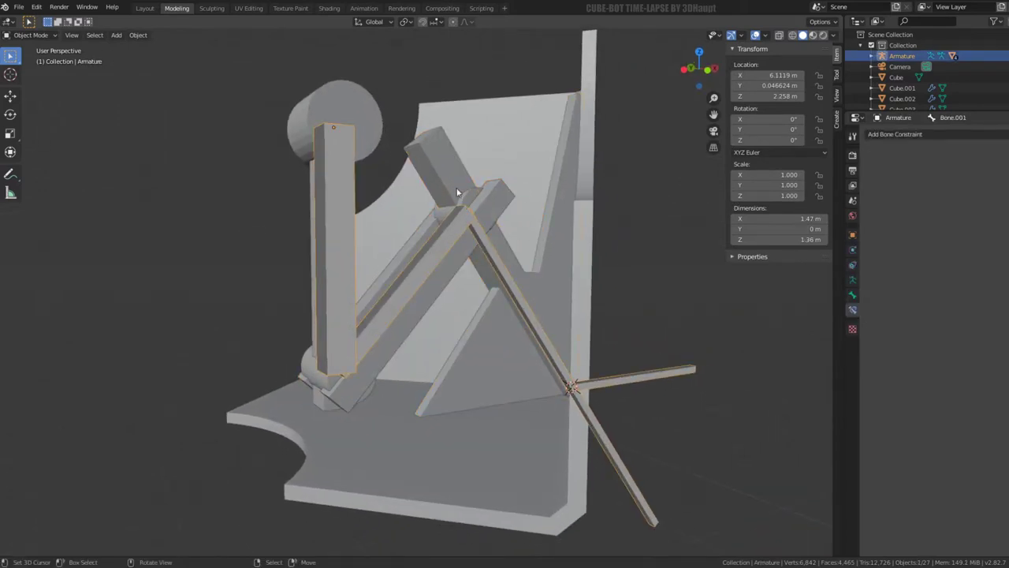
left_click(36, 35)
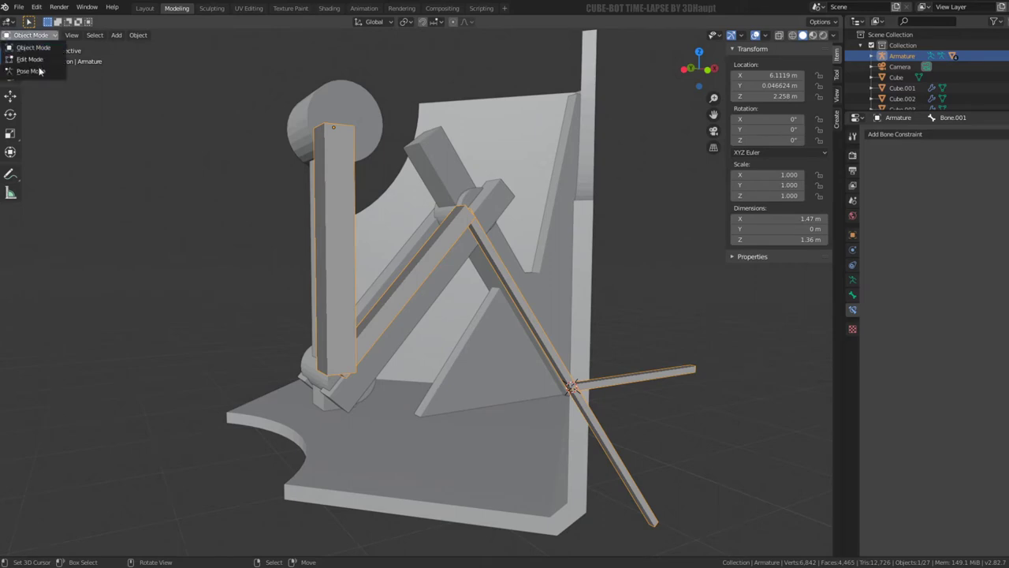
left_click(32, 71)
left_click(485, 244)
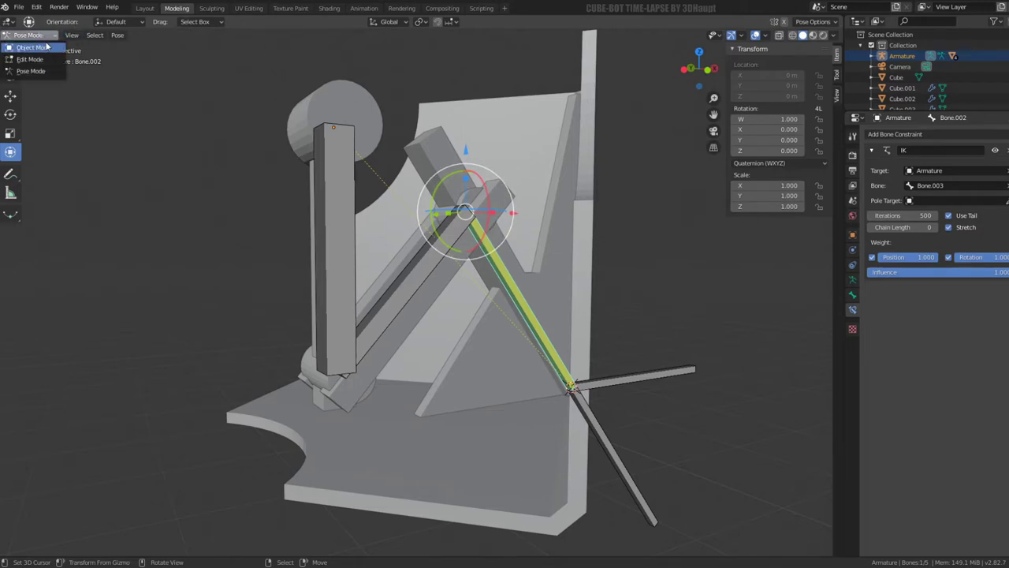
Step: Parent the upper arm block and body back plate to Bone.002, then pick Bone.004
left_click(46, 47)
left_click(444, 159)
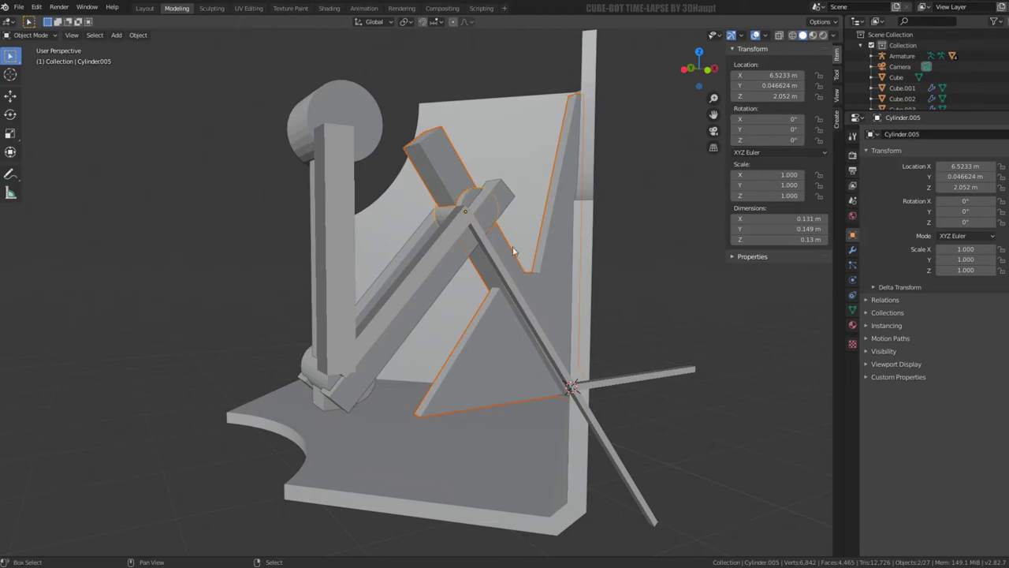
left_click(596, 235, "shift")
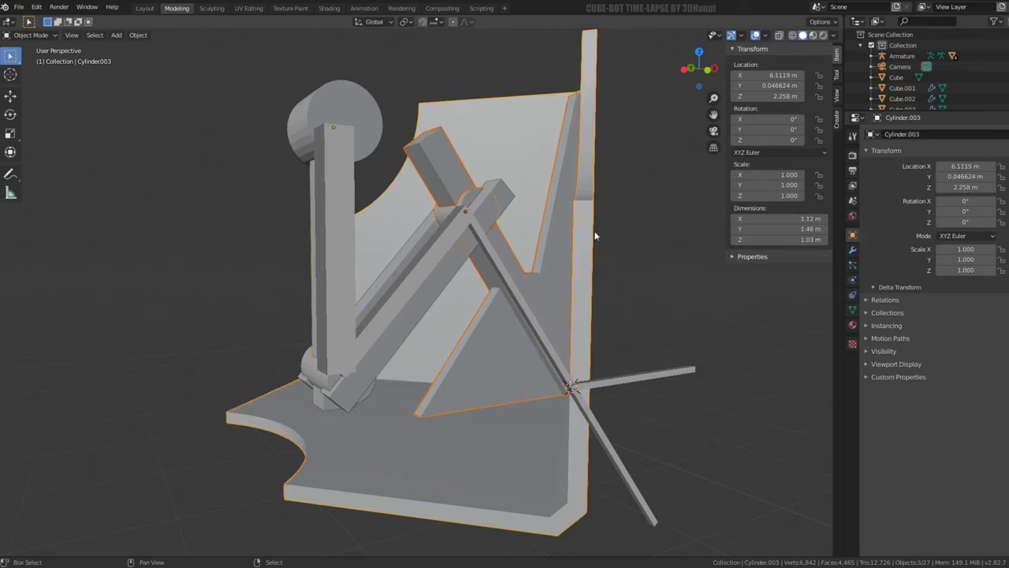
left_click(521, 302, "shift")
left_click(34, 37)
left_click(45, 71)
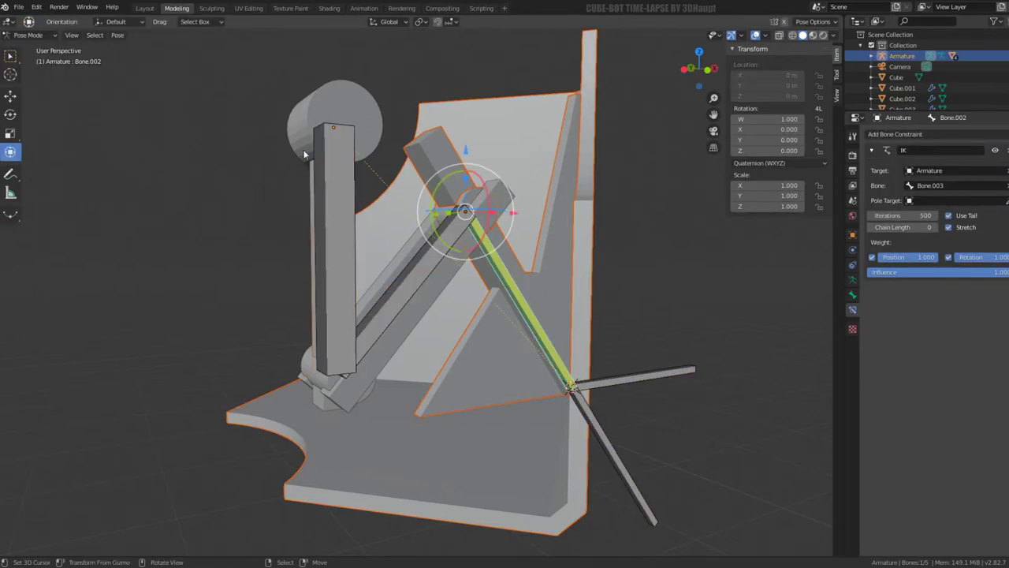
key("ctrl+p")
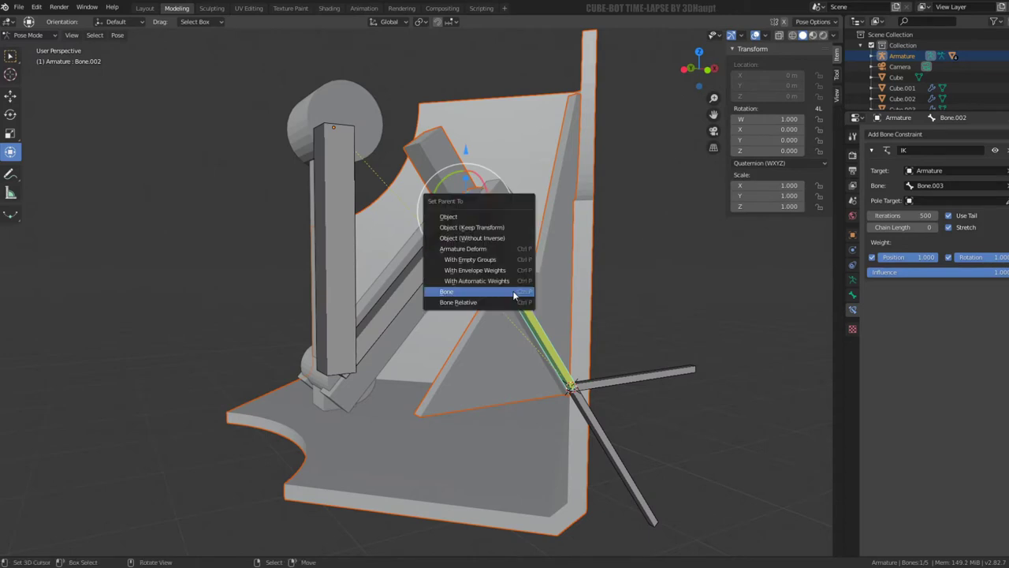
left_click(514, 295)
scroll(596, 391, "down", 2)
left_click(627, 351)
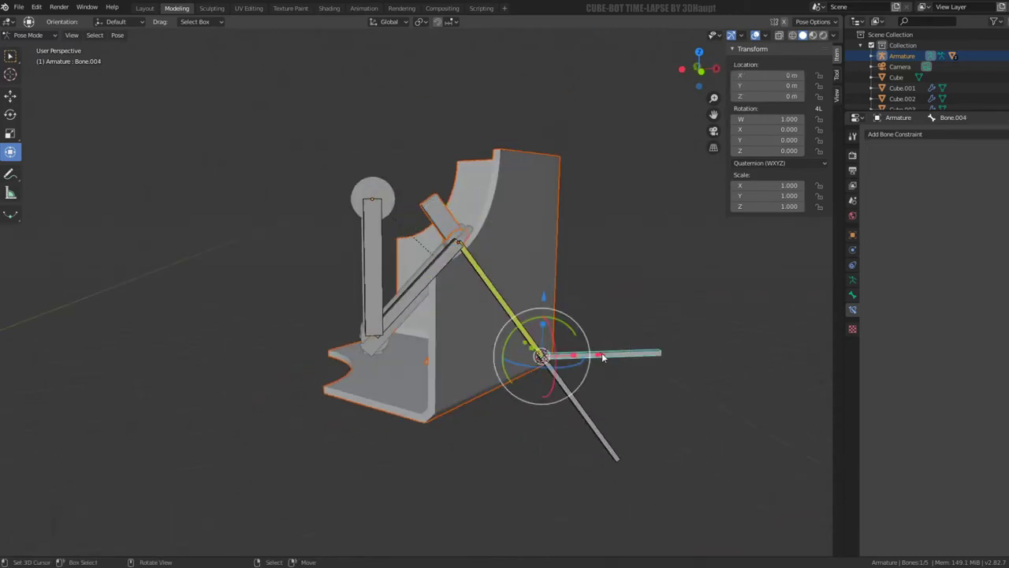
Step: Move the horizontal bone 0.714 m along X, rotate it 19.8°, raise it, then hide it
key("g")
key("x")
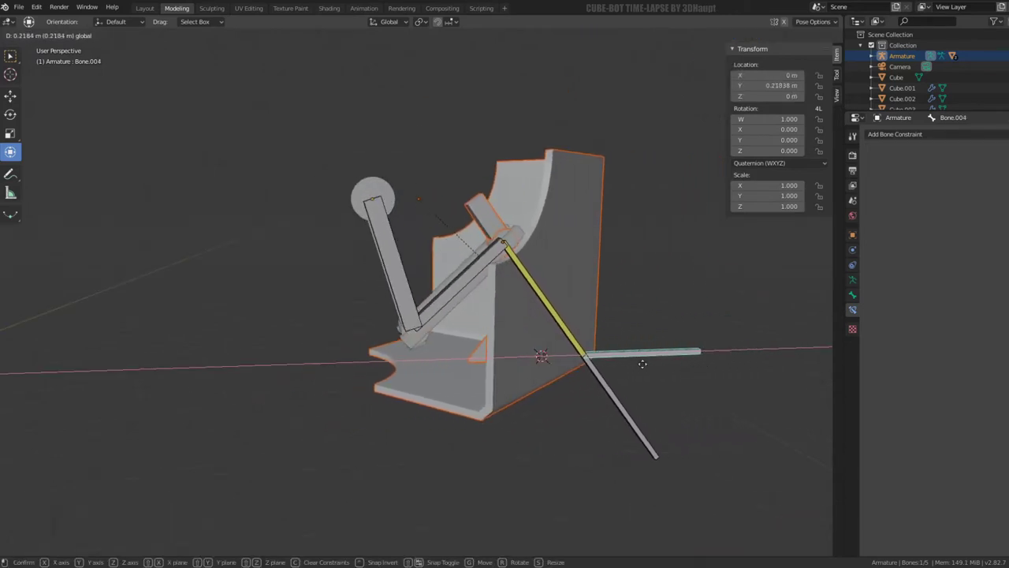
left_click(669, 323)
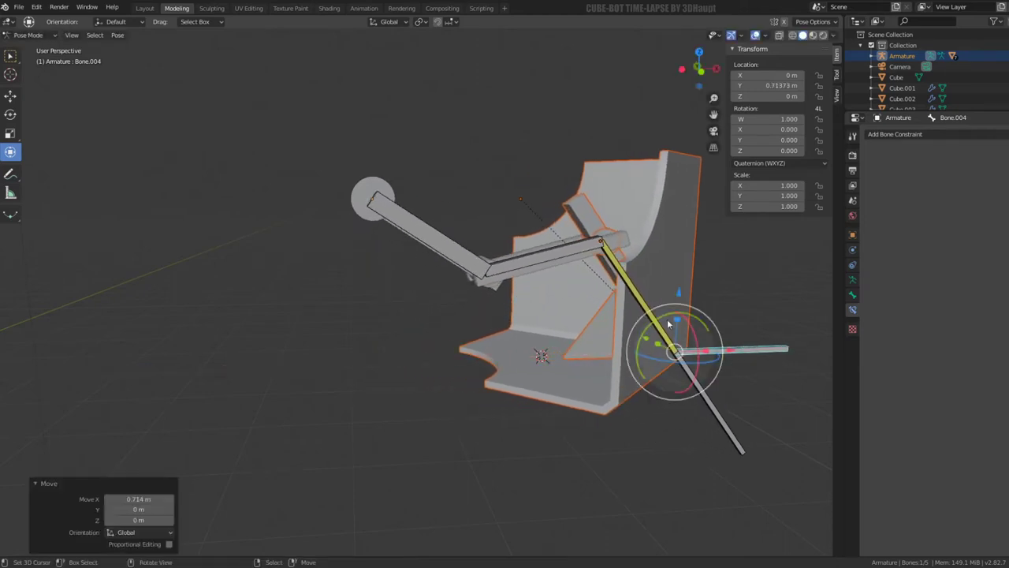
key("r")
key("x")
left_click(674, 284)
key("g")
key("z")
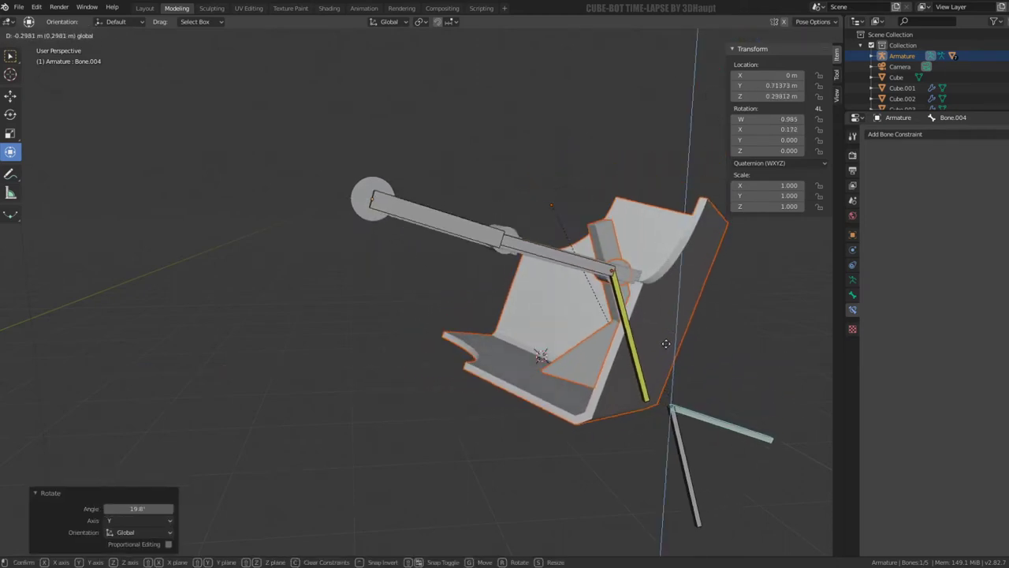
left_click(662, 355)
key("KP_5")
key("KP_1")
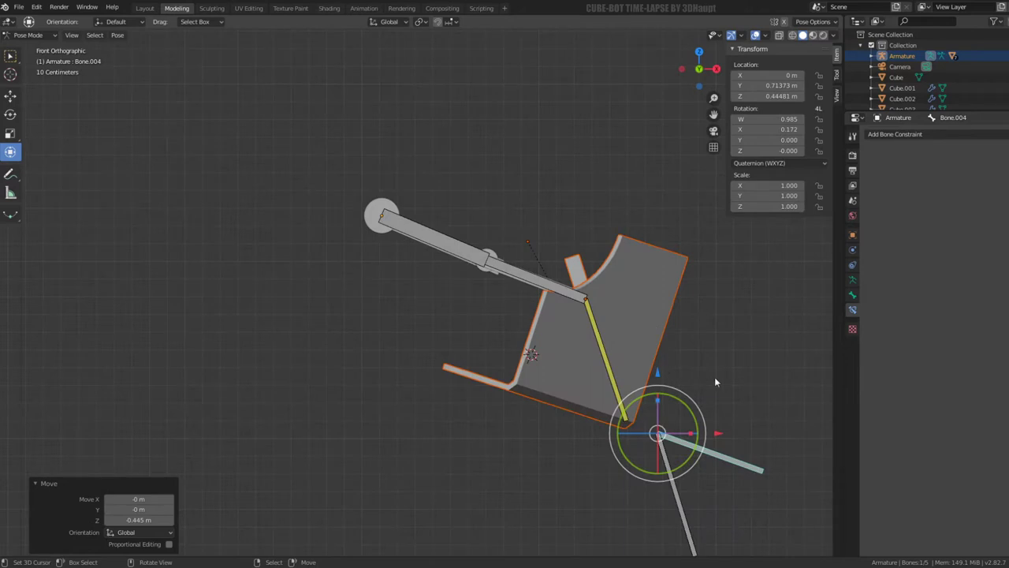
key("h")
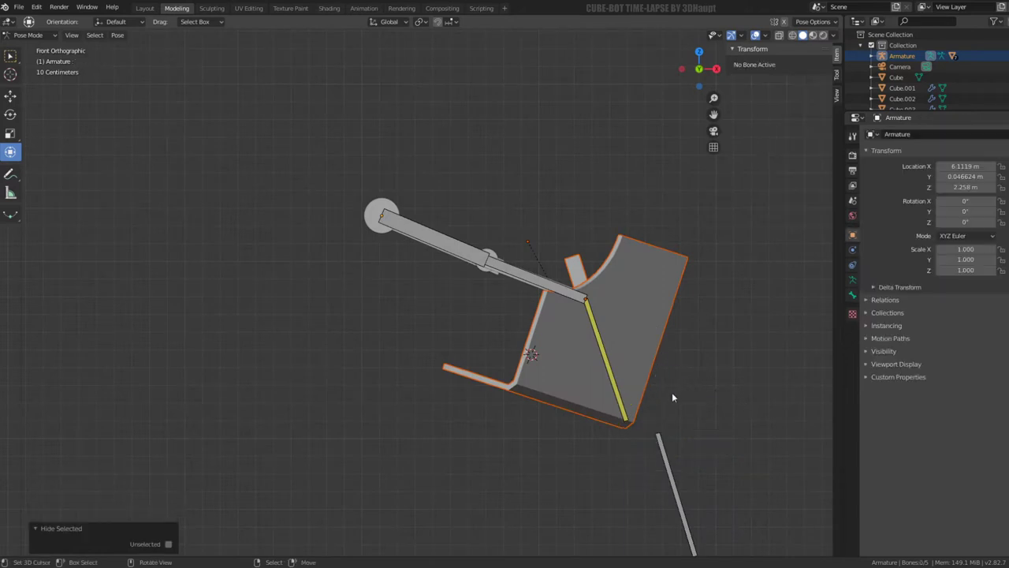
Step: Shift the lower leg bone sideways and rotate it 12°
left_click(673, 479)
key("g")
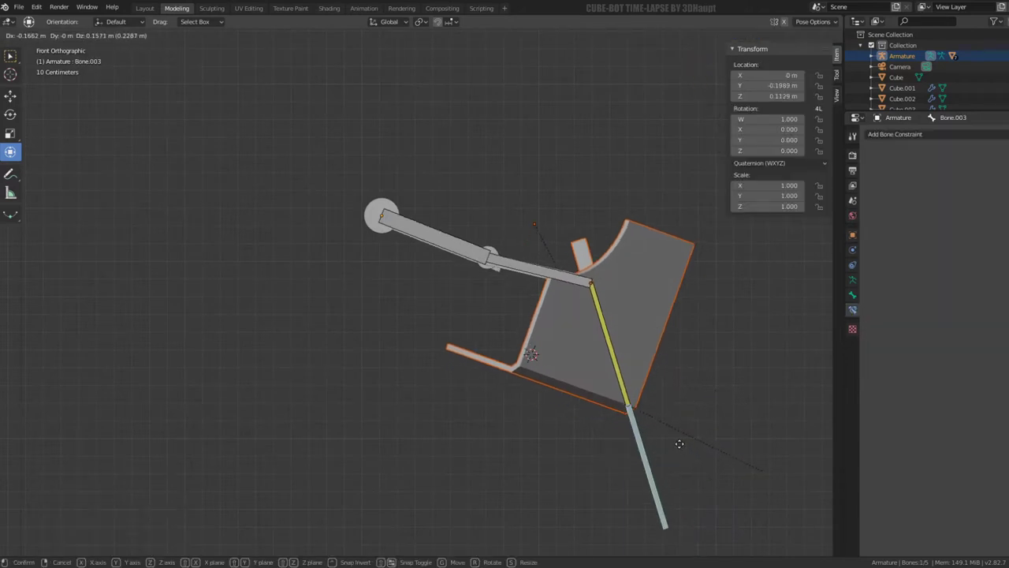
left_click(602, 471)
mouse_move(552, 371)
middle_mouse_down()
mouse_move(528, 361)
mouse_move(599, 390)
middle_mouse_up()
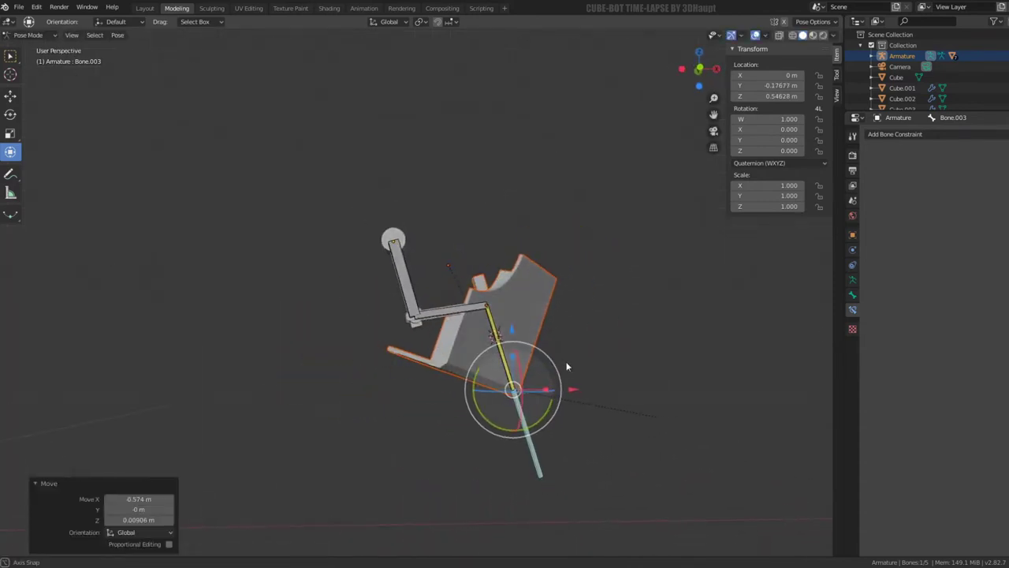
key("g")
left_click(625, 400)
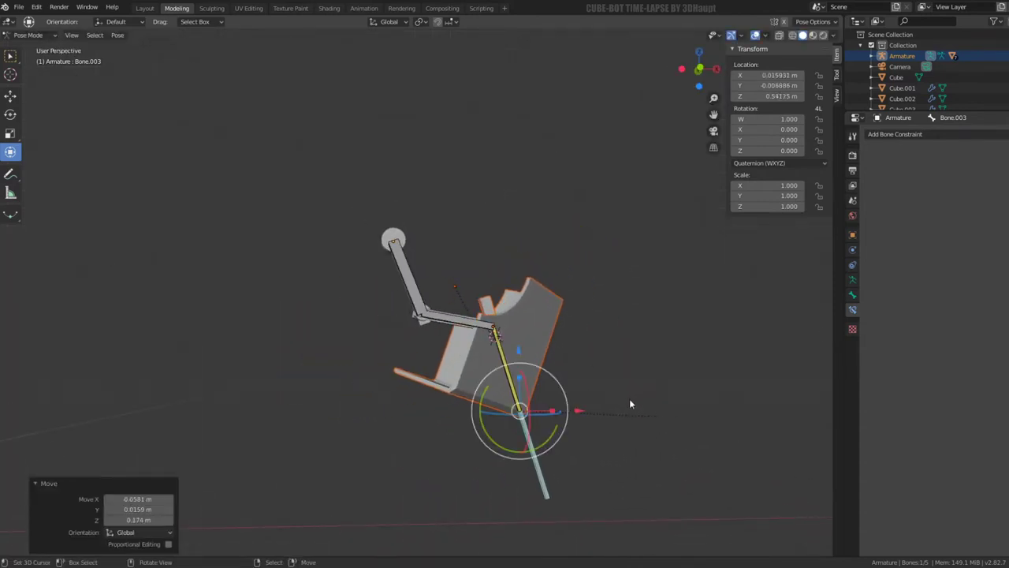
key("r")
left_click(611, 426)
Step: Orbit around the rig, cancel one bone move, and start moving the bone and tray leftward
mouse_move(610, 427)
middle_mouse_down()
mouse_move(360, 361)
mouse_move(378, 358)
middle_mouse_up()
key("g")
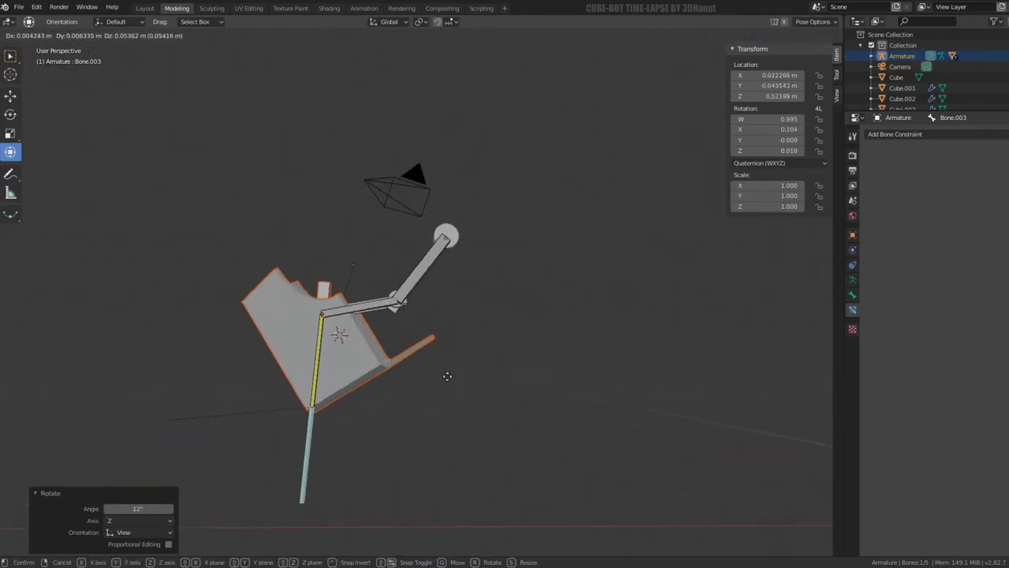
right_click(440, 354)
mouse_move(441, 351)
middle_mouse_down()
mouse_move(676, 294)
mouse_move(511, 304)
middle_mouse_up()
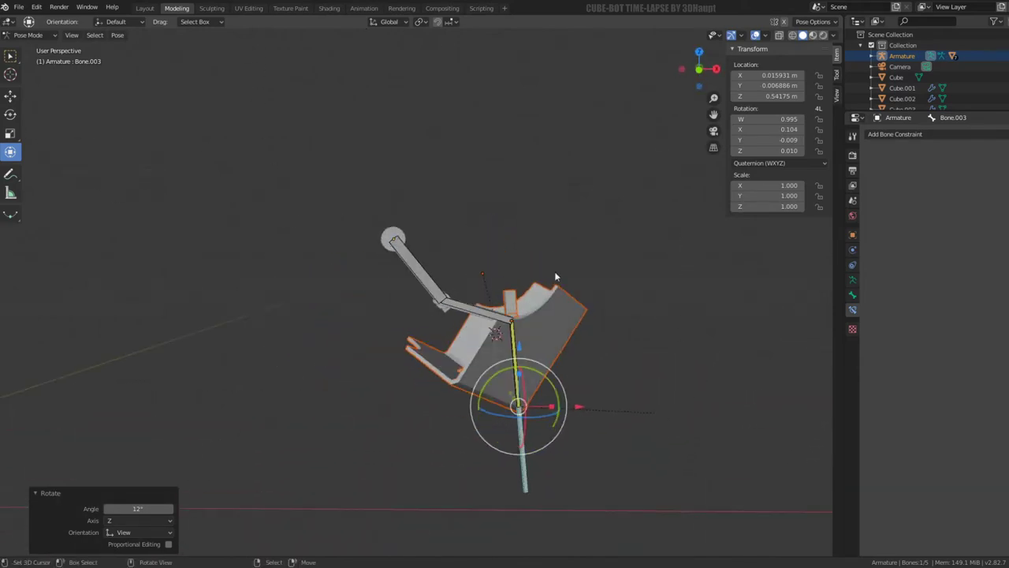
mouse_move(555, 276)
middle_mouse_down()
mouse_move(262, 282)
mouse_move(505, 288)
mouse_move(590, 266)
mouse_move(498, 314)
mouse_move(496, 420)
middle_mouse_up()
key("g")
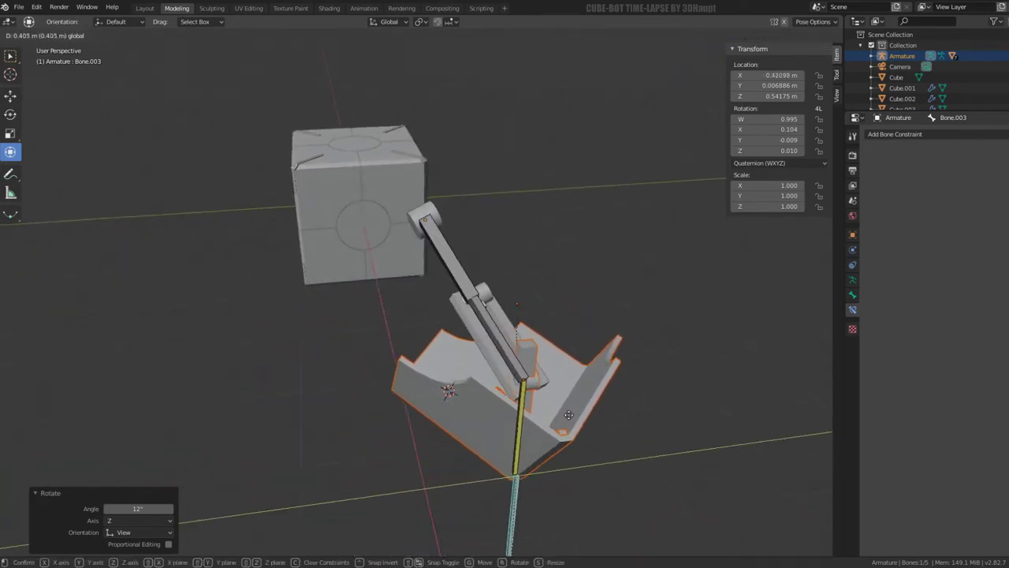
Step: Cancel the leftward move, raise the lower bone and tray vertically, and tilt it -21.8° on Y
key("Escape")
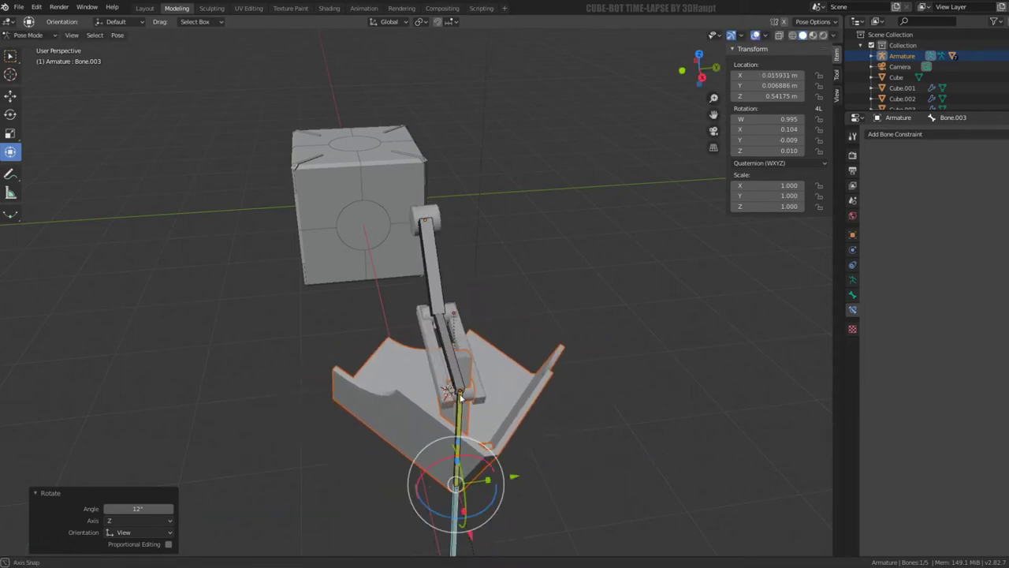
middle_click_drag(575, 405, 541, 353)
key("g")
key("z")
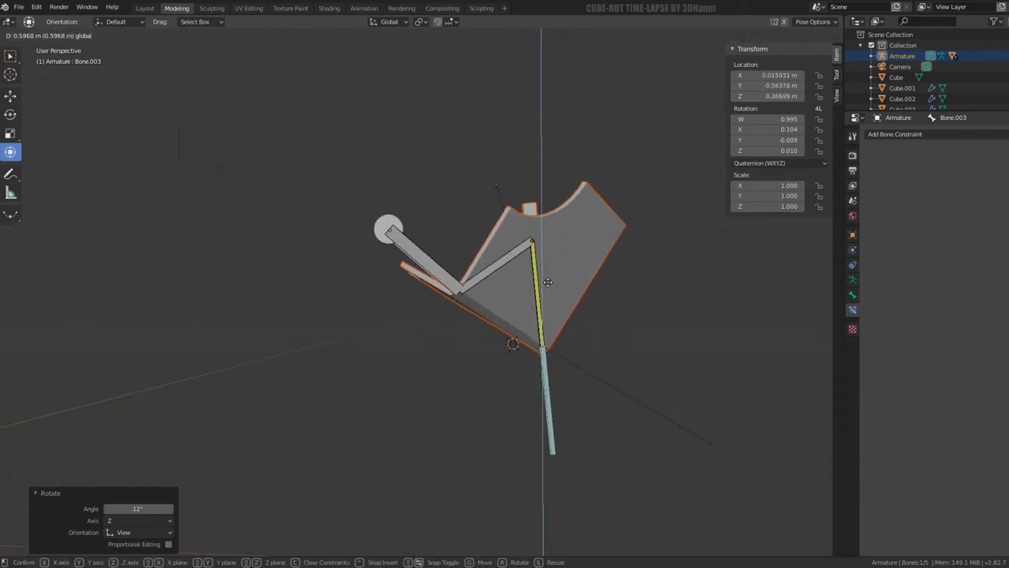
left_click(550, 279)
middle_click_drag(550, 279, 545, 281)
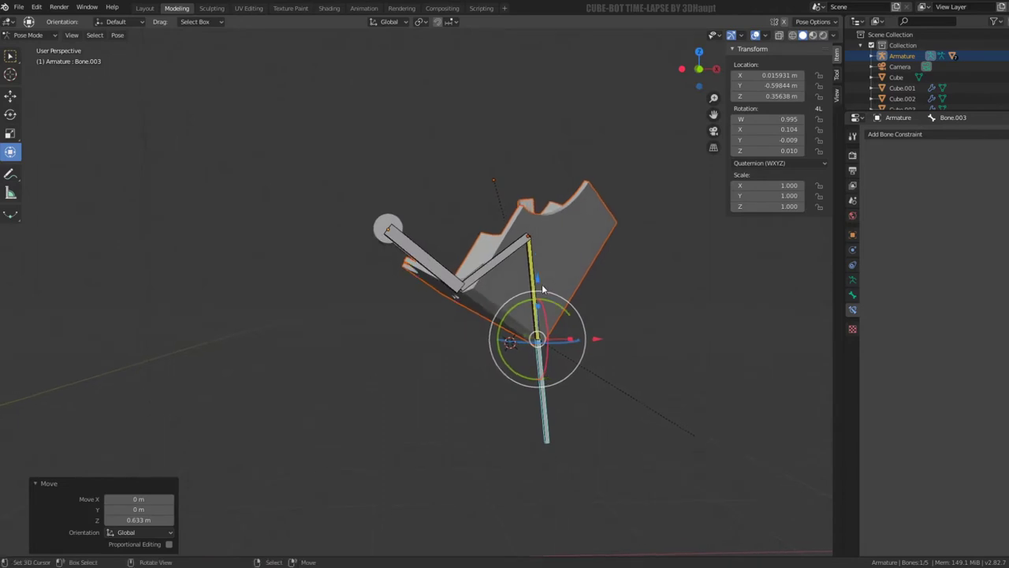
key("g")
key("z")
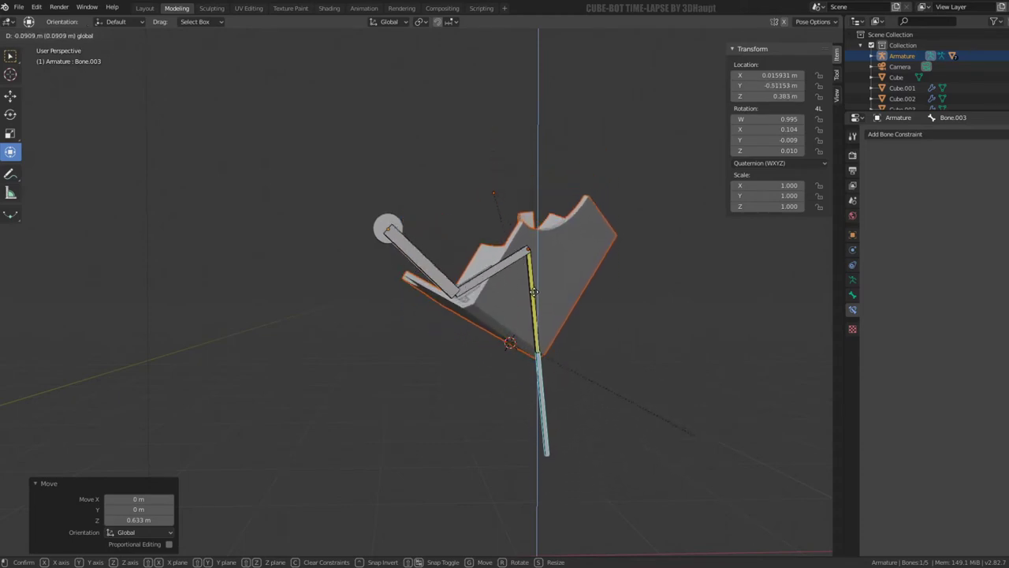
left_click(533, 292)
left_click_drag(516, 329, 505, 316)
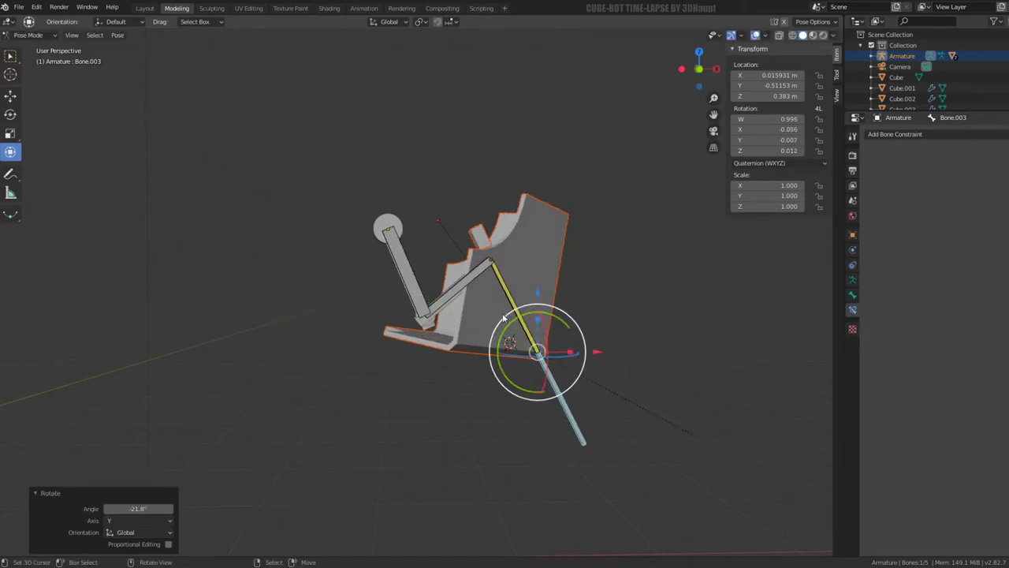
Step: Clear the lower bone's location and rotation, then reselect a single bone of the armature
key("alt+r")
key("alt+g")
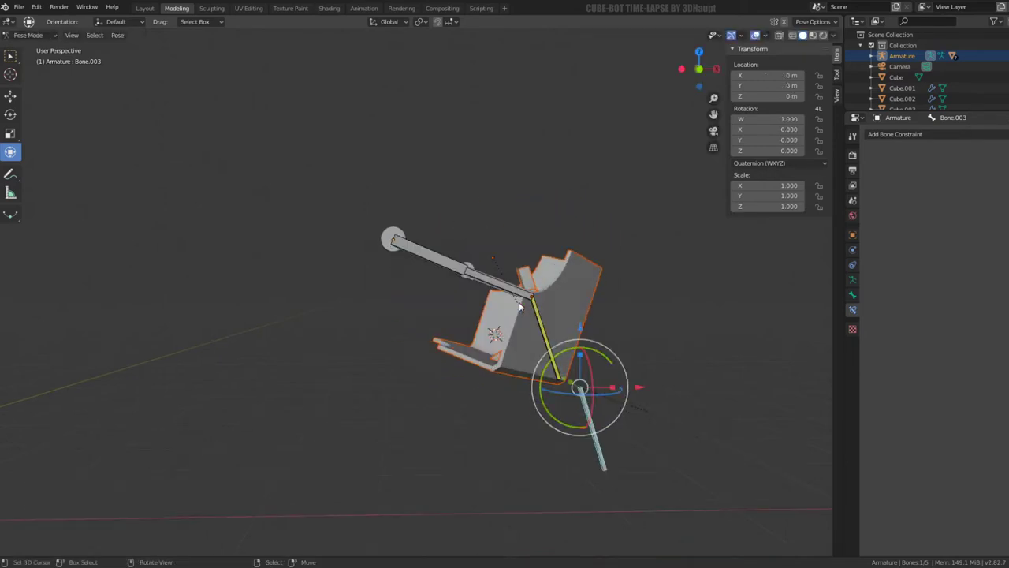
mouse_move(519, 302)
middle_mouse_down()
mouse_move(389, 329)
mouse_move(388, 348)
mouse_move(428, 360)
mouse_move(458, 353)
middle_mouse_up()
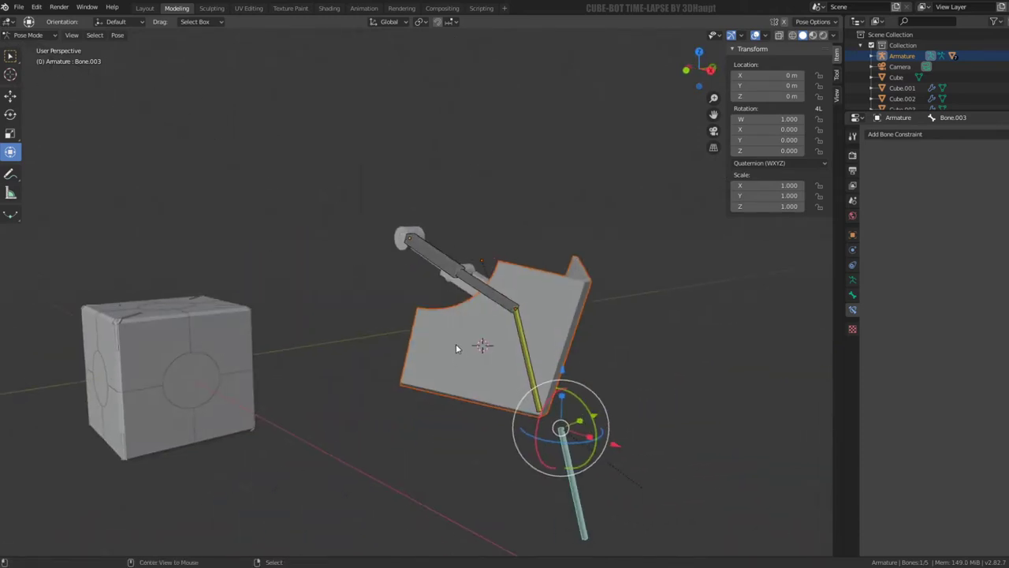
left_click(526, 352)
left_click(548, 419)
mouse_move(588, 429)
middle_mouse_down()
mouse_move(599, 418)
mouse_move(591, 432)
middle_mouse_up()
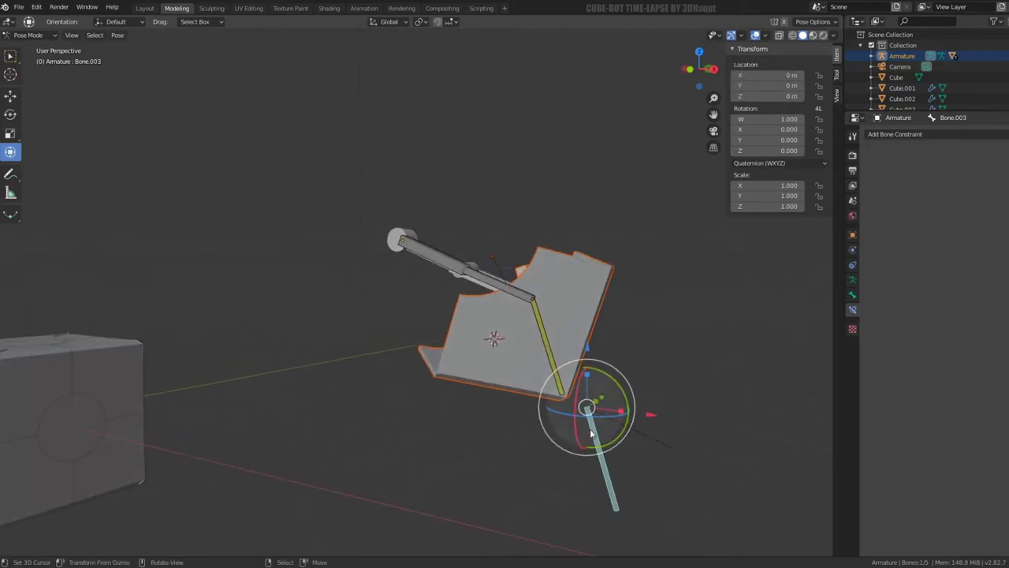
key("alt+a")
key("a")
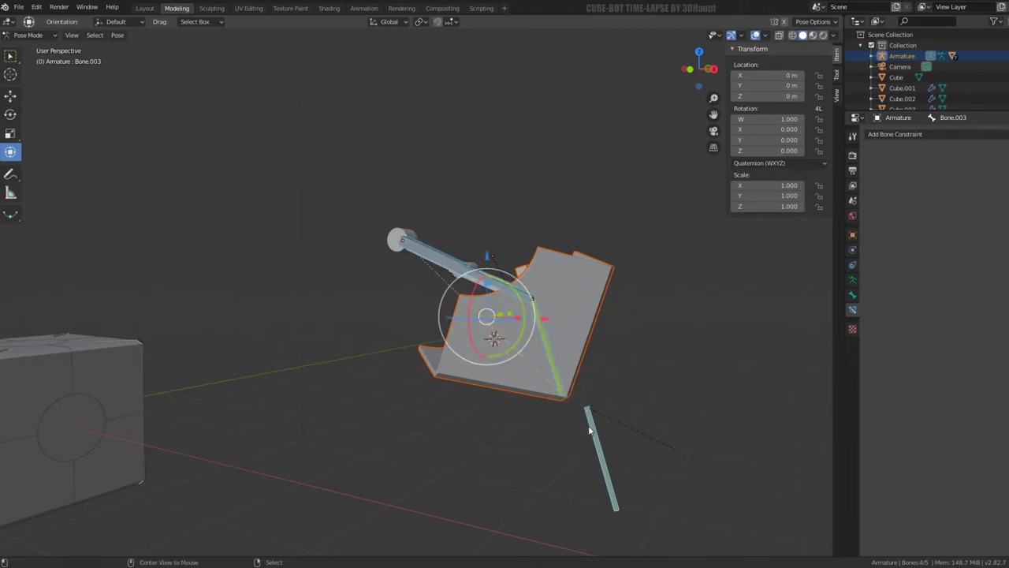
left_click(589, 429)
Step: Test several rotations of lower leg bone Bone.003, undoing the applied one
key("Tab")
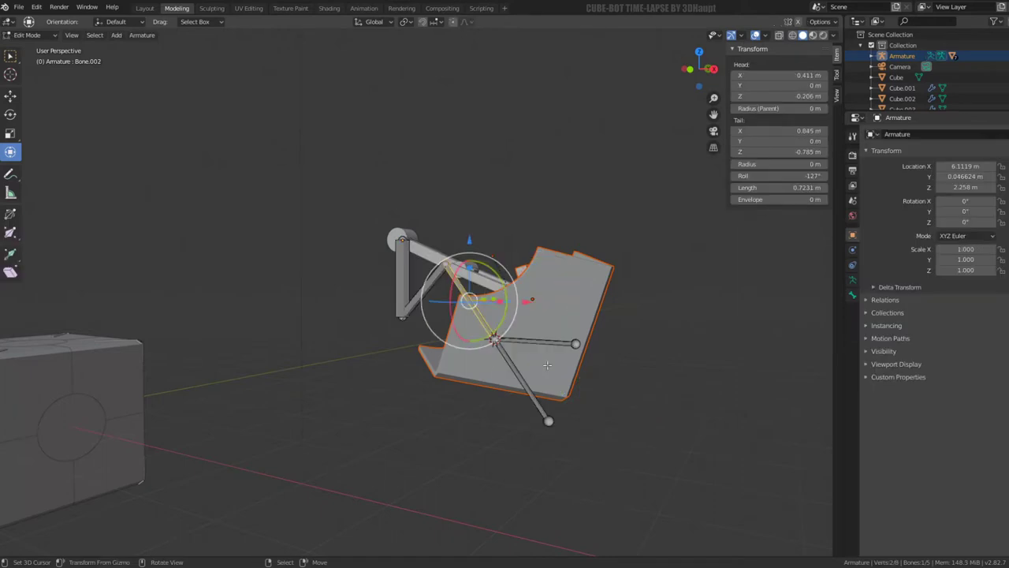
key("Tab")
middle_click_drag(547, 364, 619, 419)
left_click(587, 402)
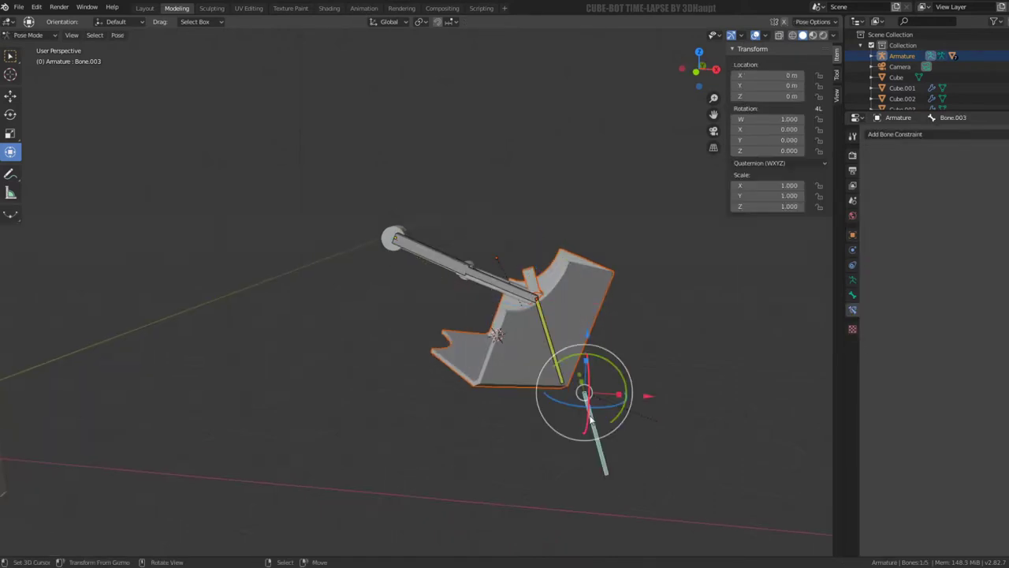
key("r")
key("r")
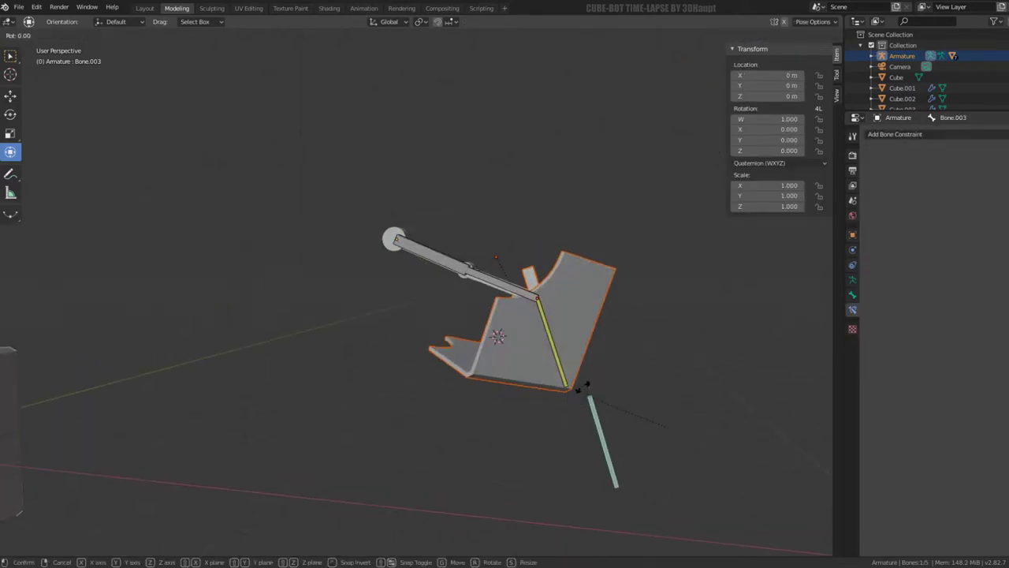
key("Escape")
key("r")
key("r")
key("Escape")
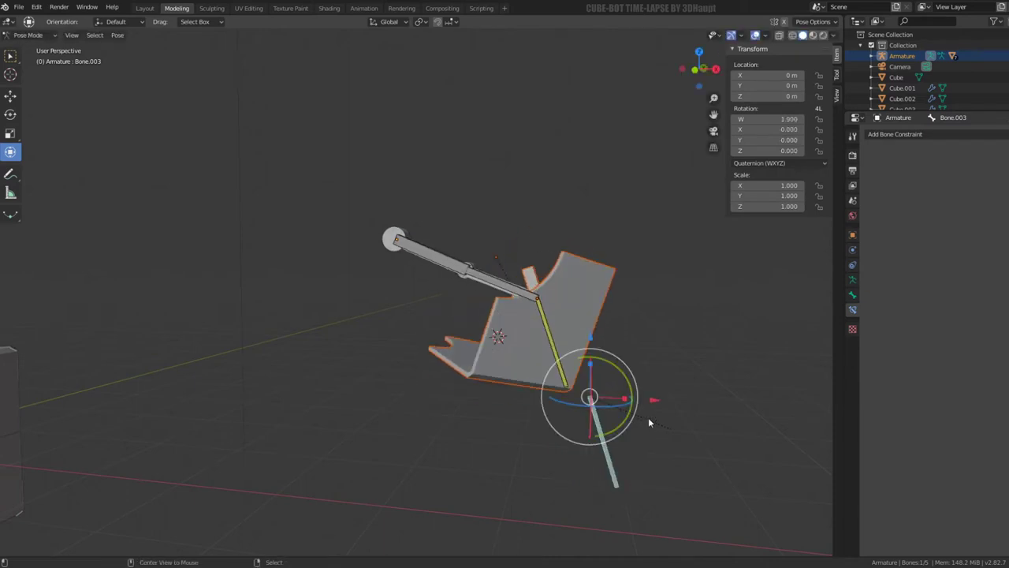
key("r")
key("r")
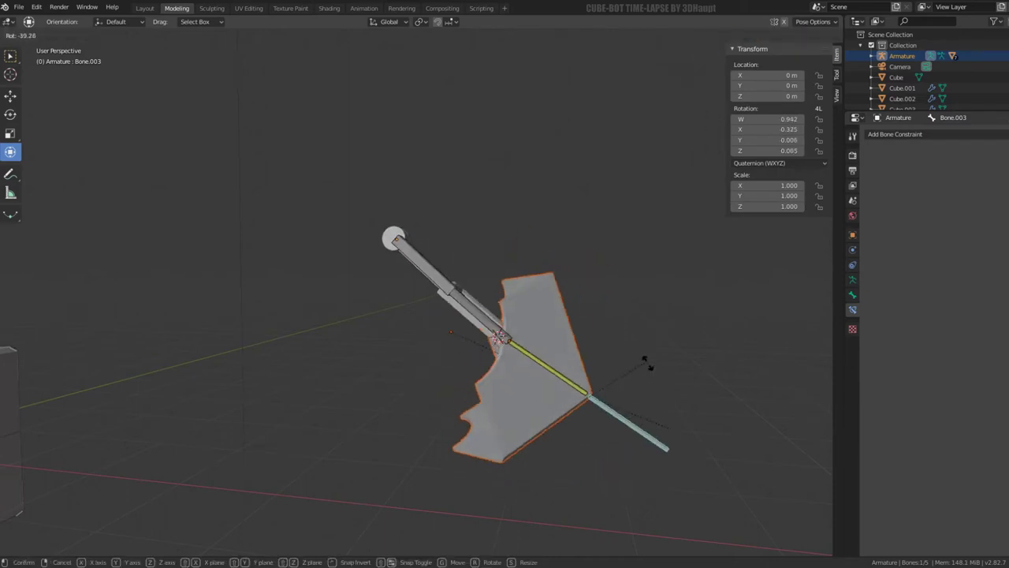
key("Escape")
key("r")
key("r")
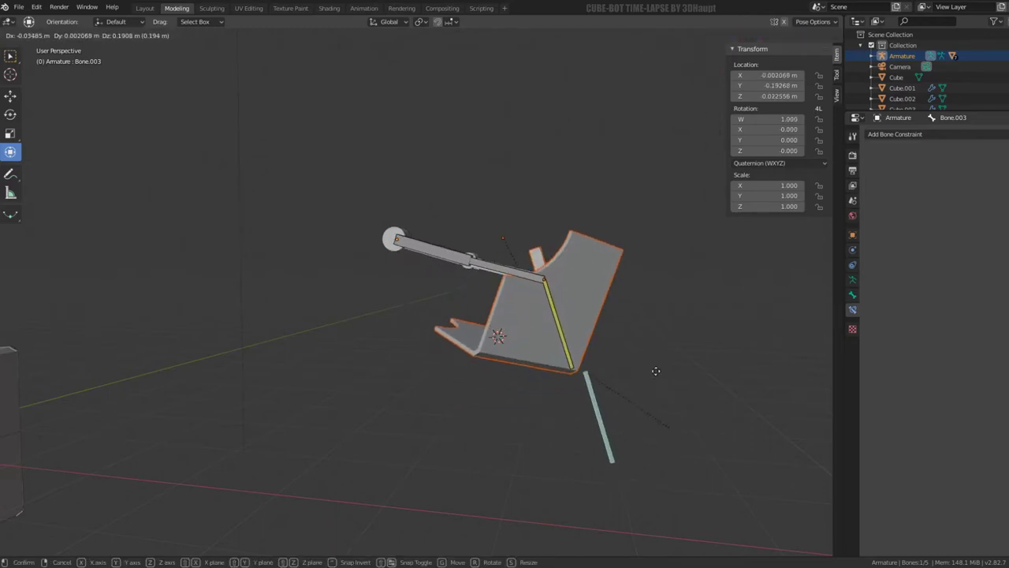
left_click(656, 364)
key("ctrl+z")
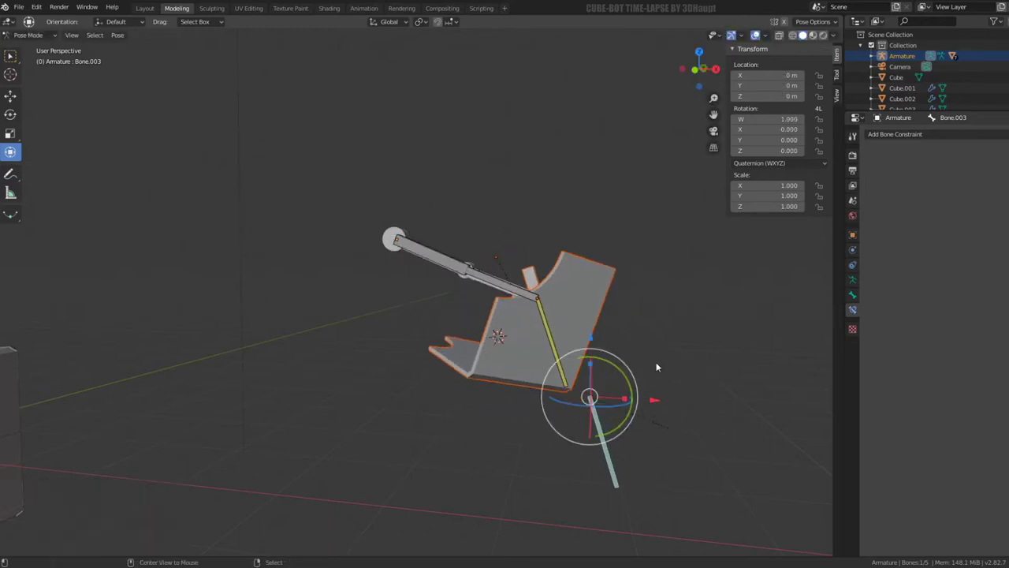
key("r")
key("r")
key("Escape")
Step: Move Bone.004 downward, rotate it about 34.7°, and shift it again
middle_click_drag(517, 332, 550, 330)
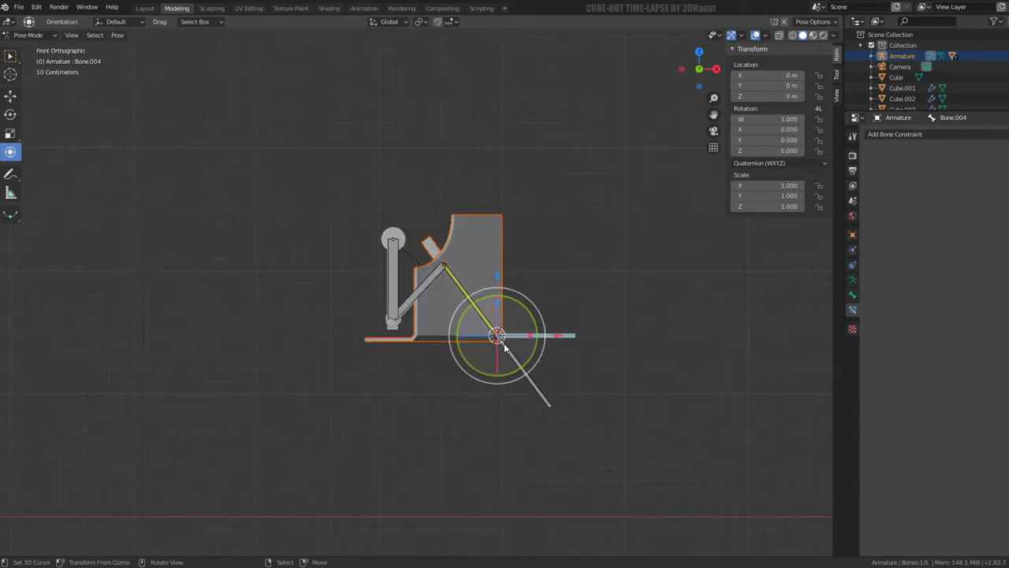
key("g")
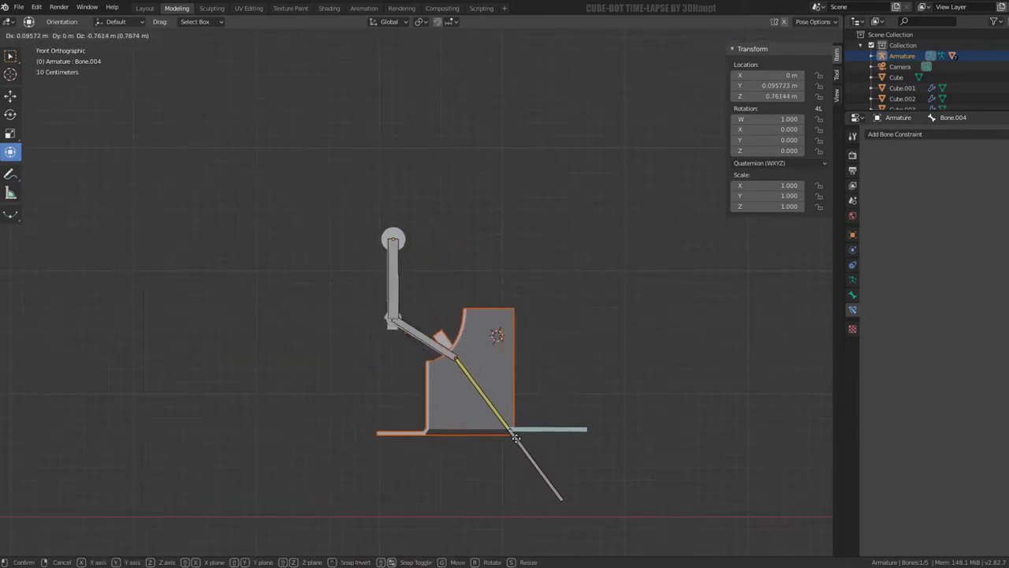
left_click(515, 438)
mouse_move(556, 438)
left_mouse_down()
mouse_move(586, 475)
mouse_move(570, 488)
left_mouse_up()
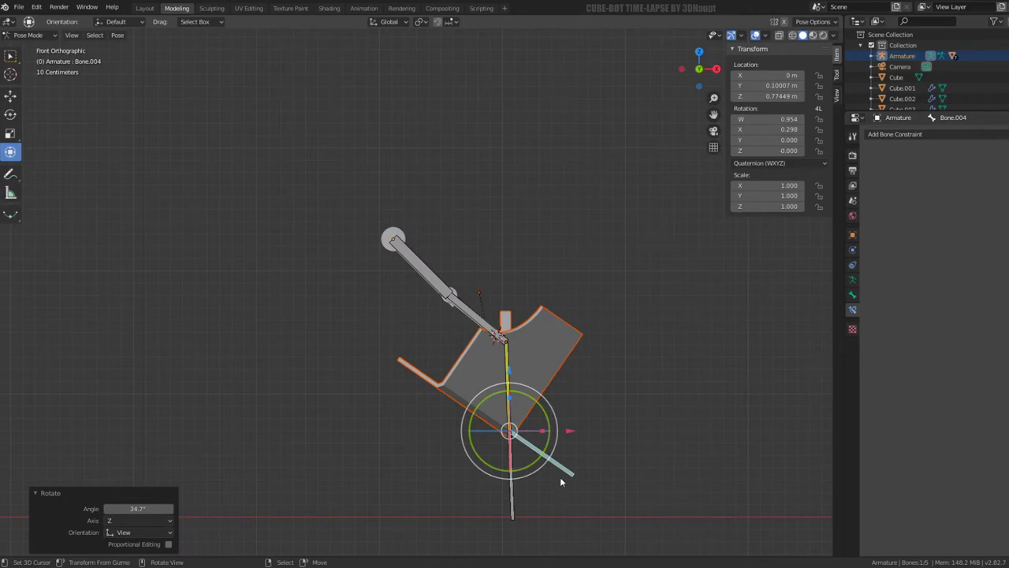
key("g")
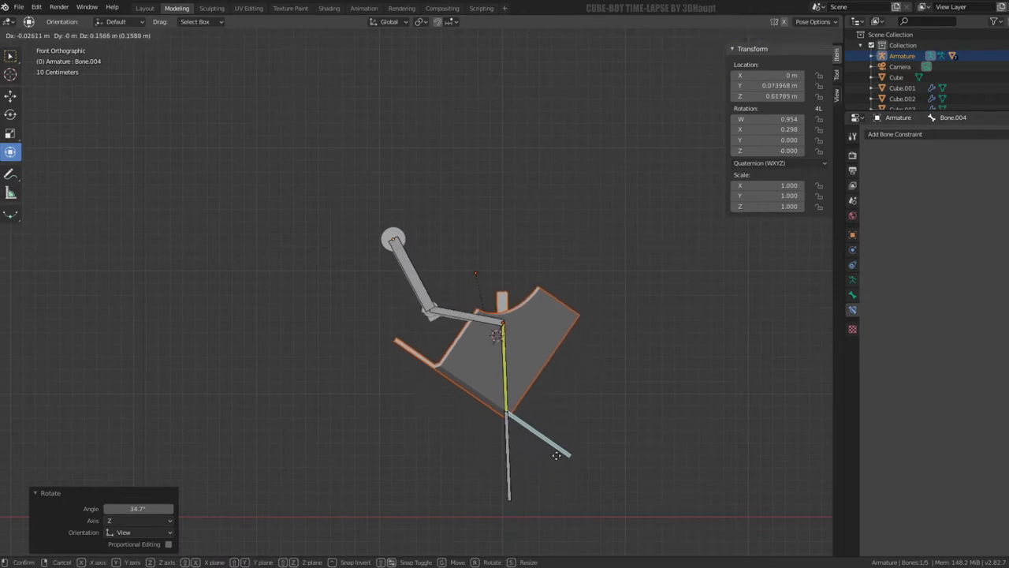
right_click(556, 431)
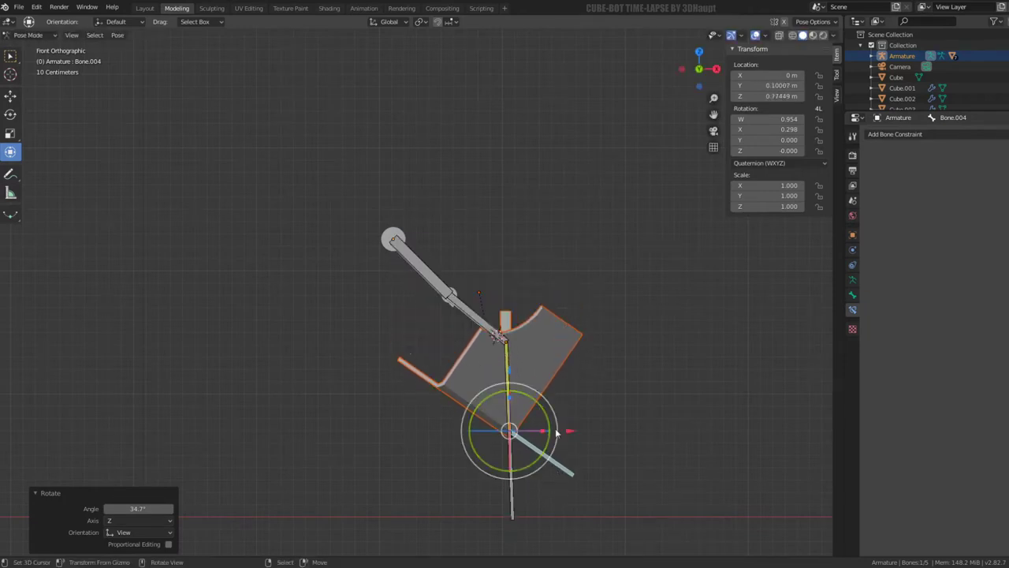
middle_click_drag(556, 431, 486, 327)
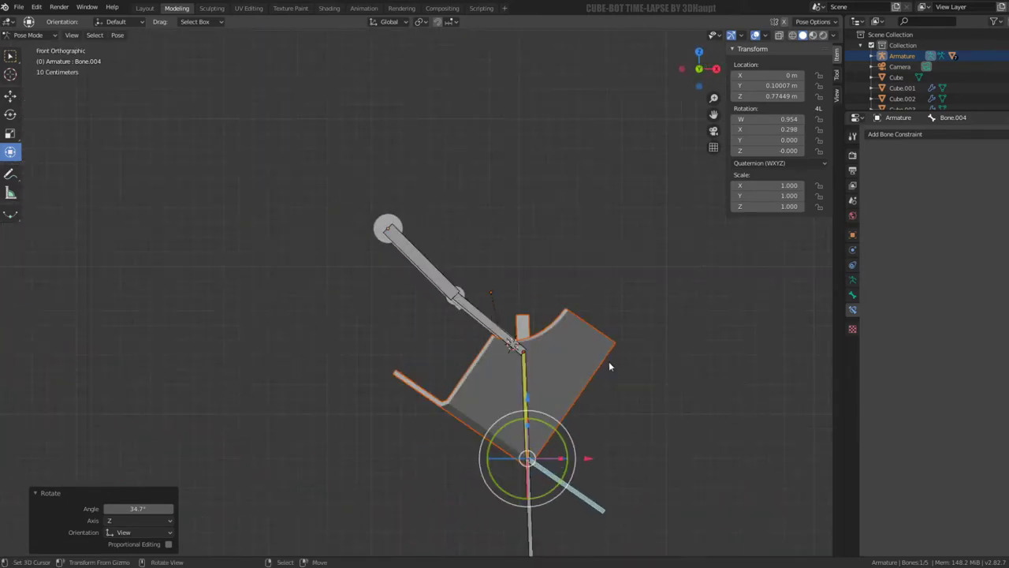
key("g")
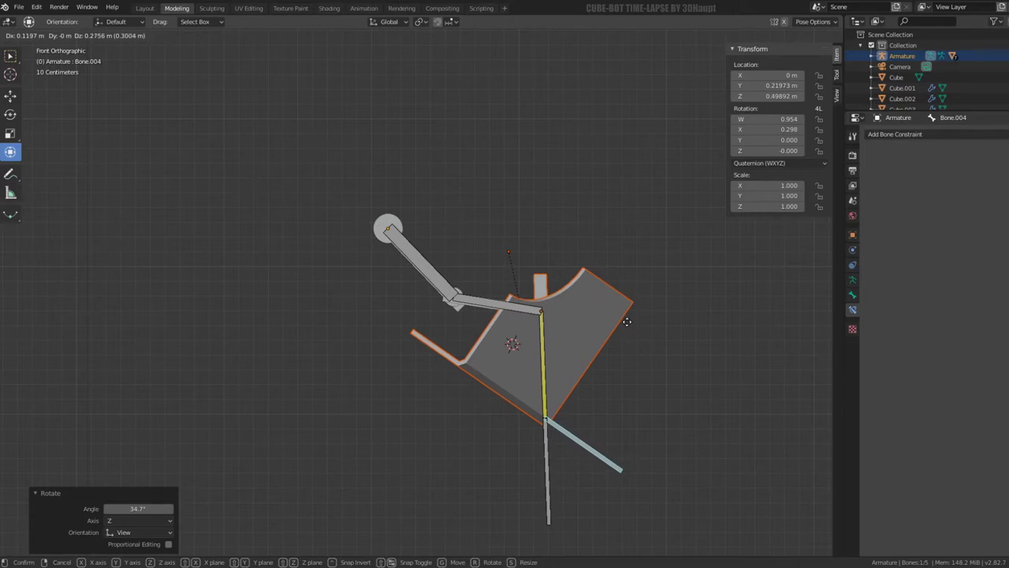
left_click(627, 321)
Step: Clear Bone.004's posed location and rotation and return the armature to Object Mode
key("alt+g")
key("alt+r")
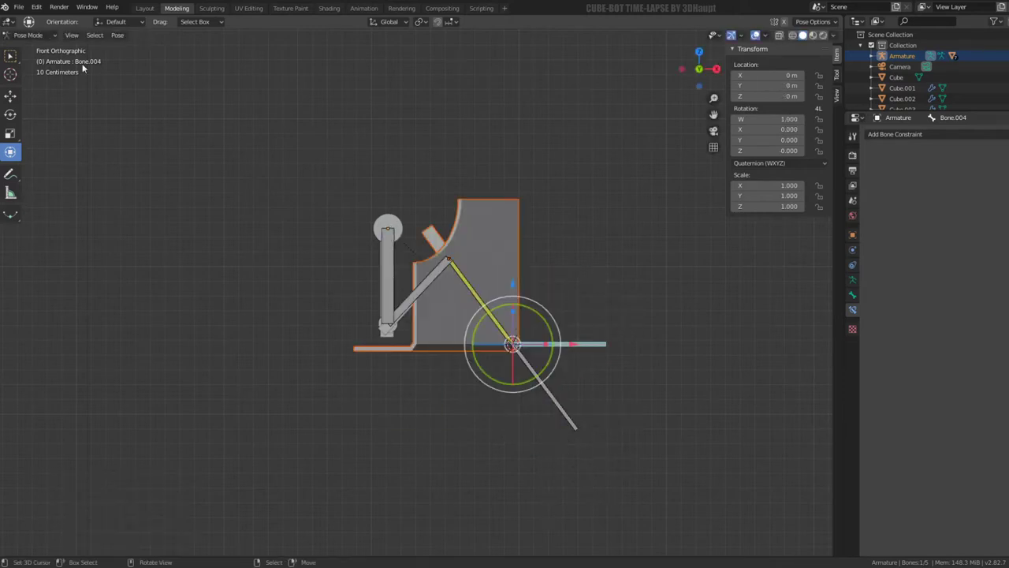
left_click(42, 37)
left_click(32, 49)
mouse_move(363, 202)
middle_mouse_down()
mouse_move(322, 295)
mouse_move(474, 392)
middle_mouse_up()
mouse_move(393, 352)
middle_mouse_down()
mouse_move(519, 311)
mouse_move(421, 287)
mouse_move(321, 343)
middle_mouse_up()
Step: Rename the new collection to Rest in the Outliner
middle_click_drag(258, 359, 388, 334)
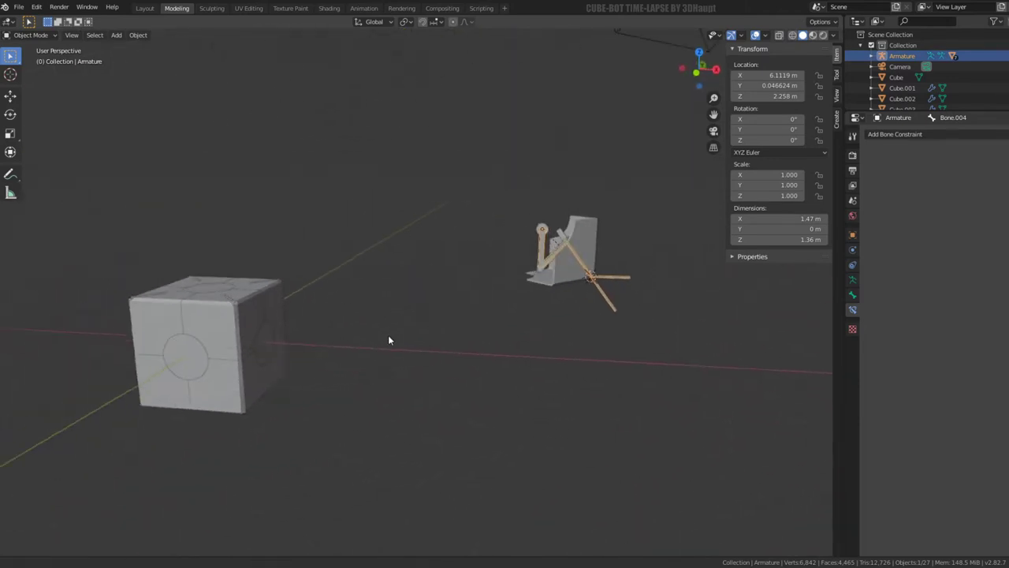
left_click_drag(958, 109, 958, 250)
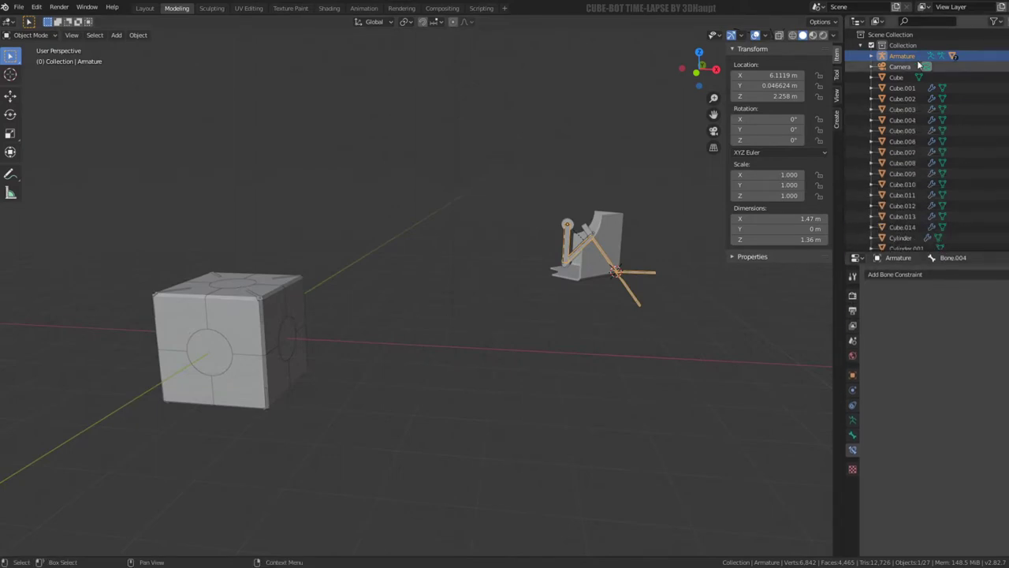
left_click(930, 35)
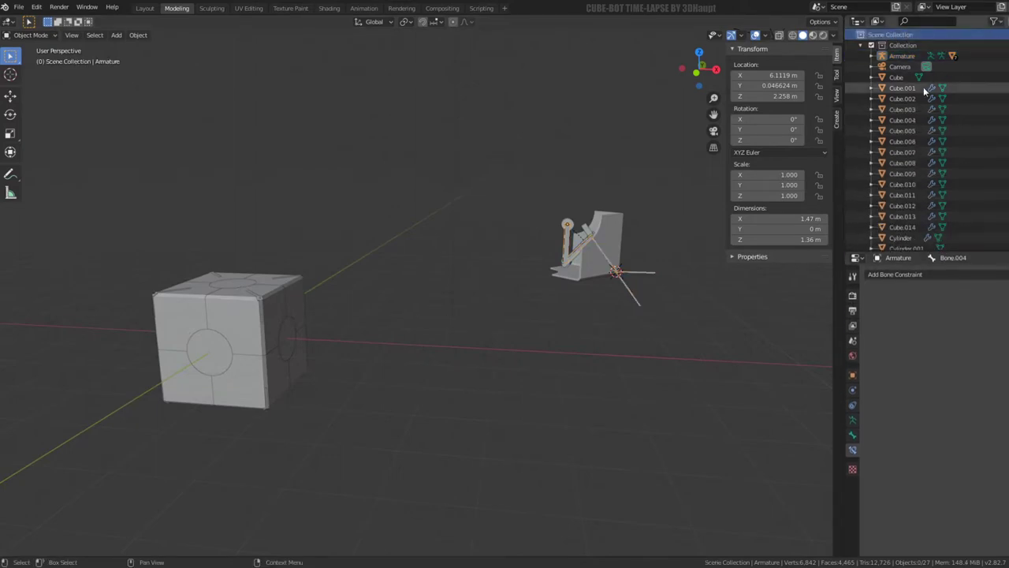
left_click(860, 45)
type("Ref")
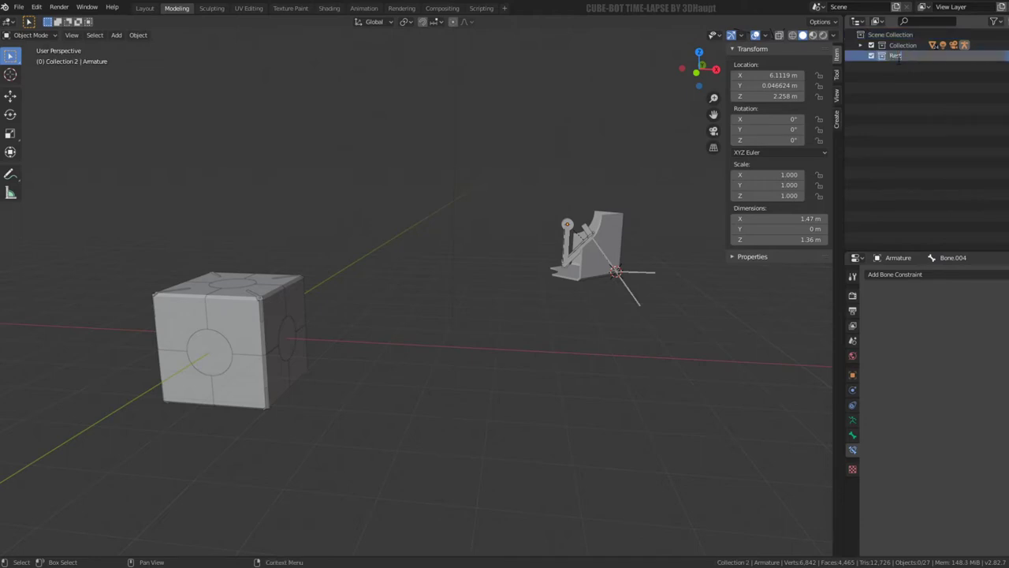
key("Return")
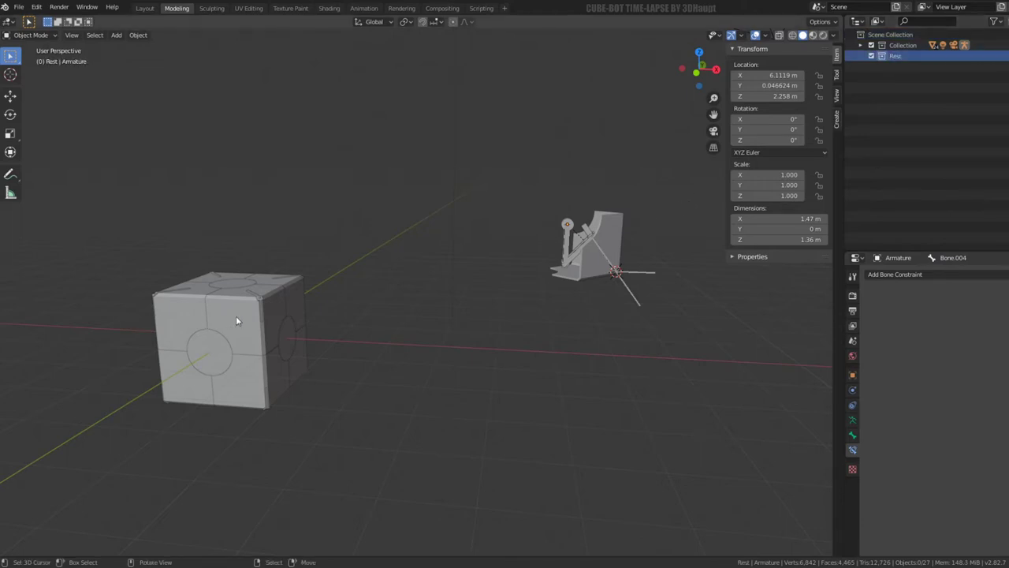
Step: Delete the circular piece from the cube face
left_click(236, 315)
key("KP_Decimal")
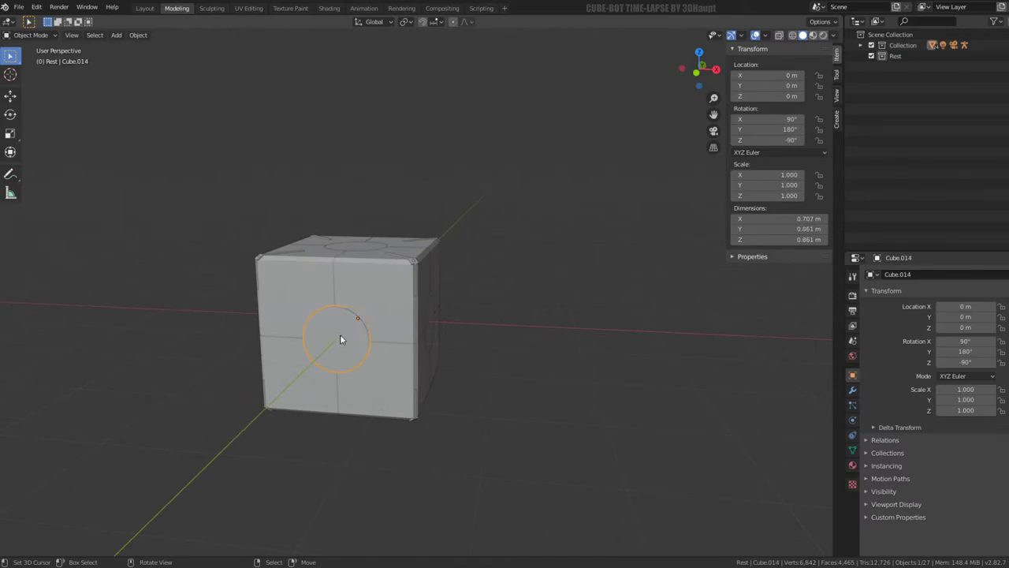
key("Delete")
mouse_move(429, 335)
middle_mouse_down()
mouse_move(383, 287)
mouse_move(274, 384)
middle_mouse_up()
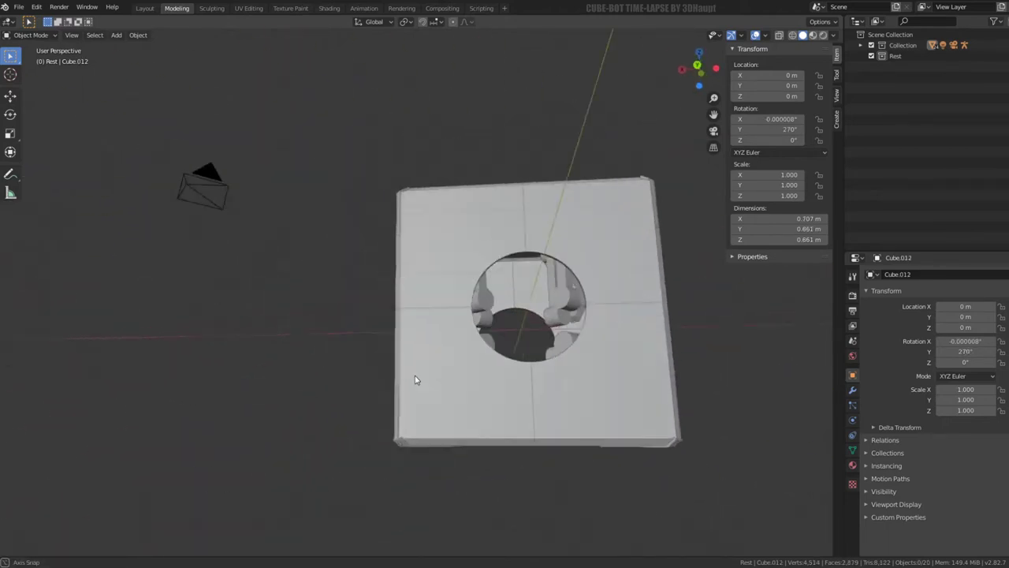
Step: Box-select the outer cube shell, move it into Rest, and hide that collection
key("b")
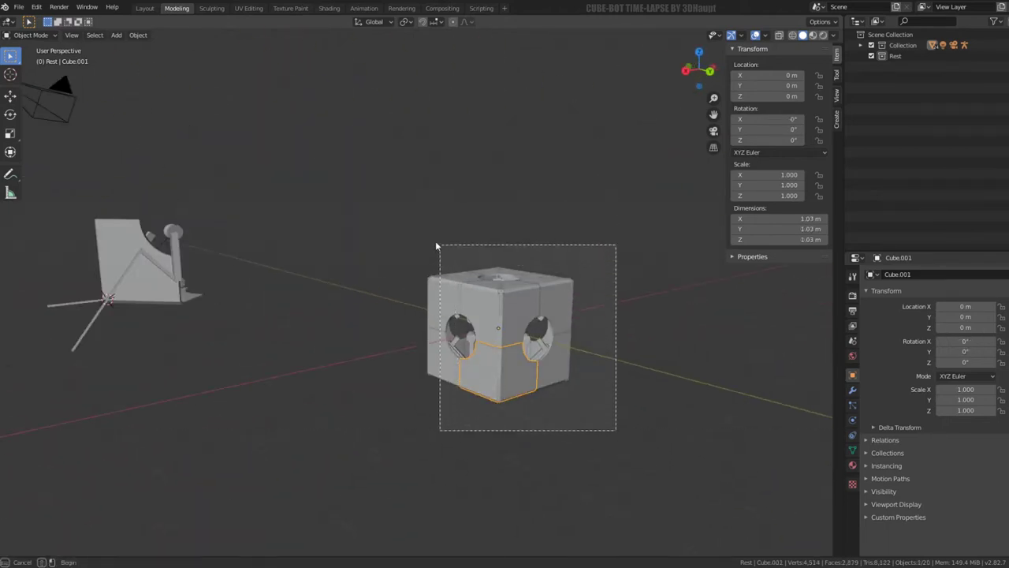
left_click_drag(614, 425, 418, 239)
key("m")
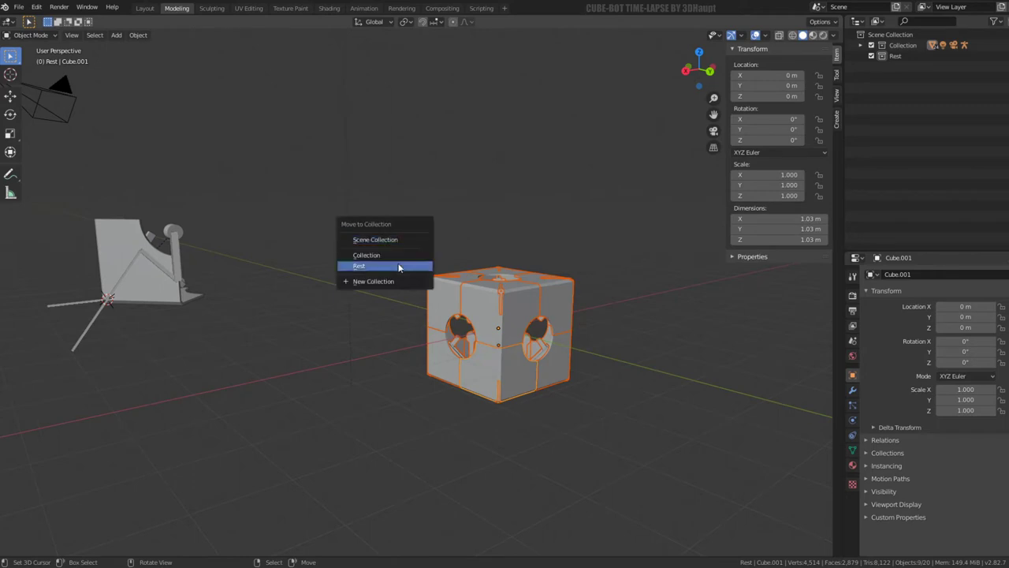
left_click(406, 266)
left_click(871, 56)
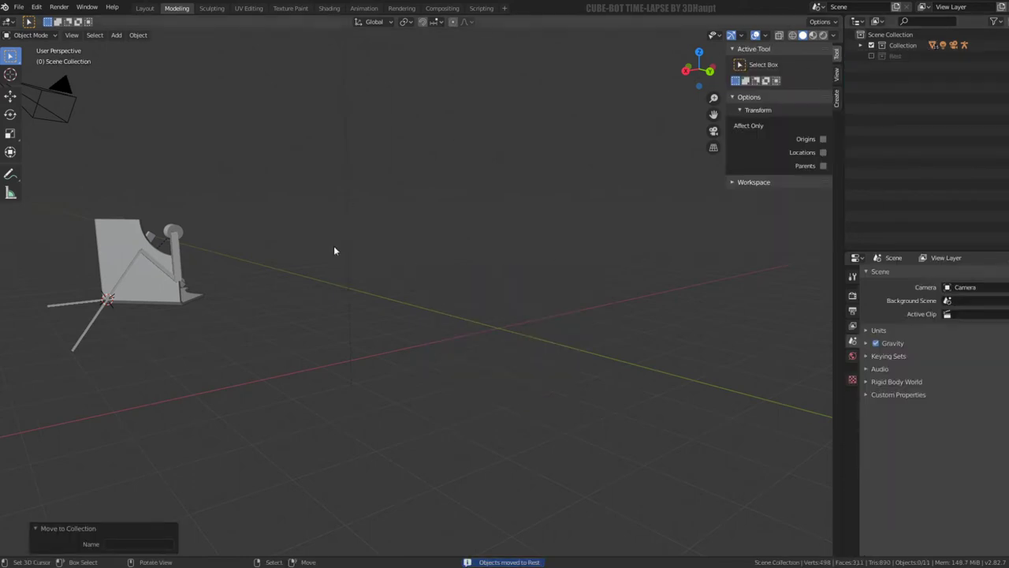
key("ctrl+z")
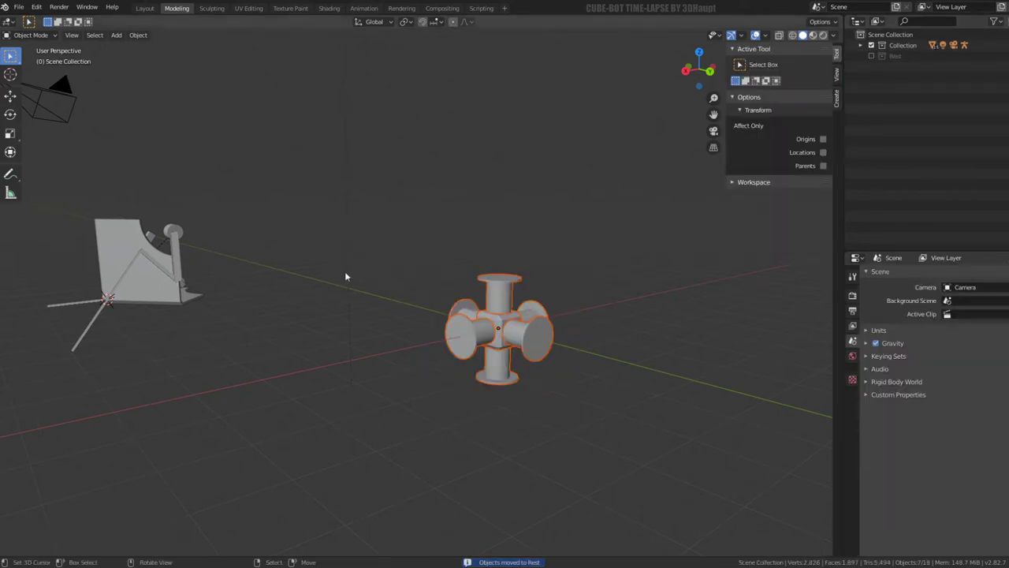
left_click(154, 258)
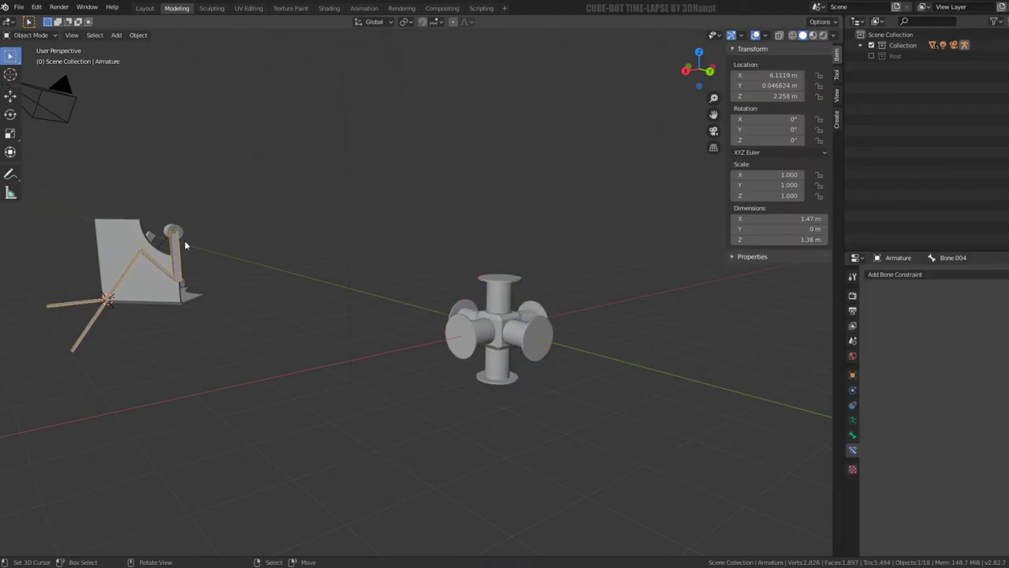
Step: Clear the leg armature's location and rotate it 45° about Z in top view
left_click(180, 243)
left_click(180, 243)
key("alt+g")
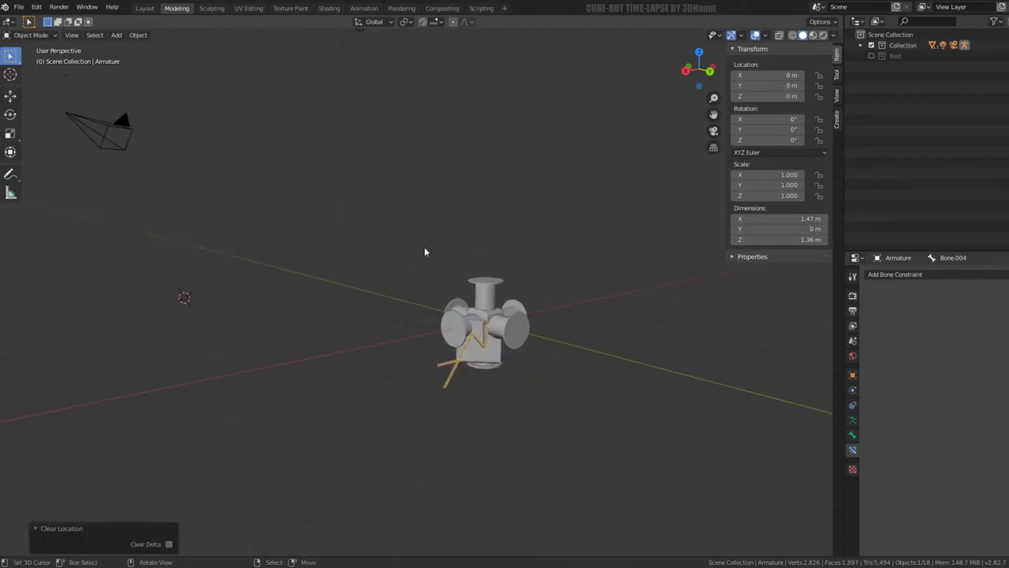
scroll(425, 247, "up", 2)
scroll(401, 264, "up", 2)
mouse_move(451, 258)
middle_mouse_down()
mouse_move(421, 232)
mouse_move(457, 276)
middle_mouse_up()
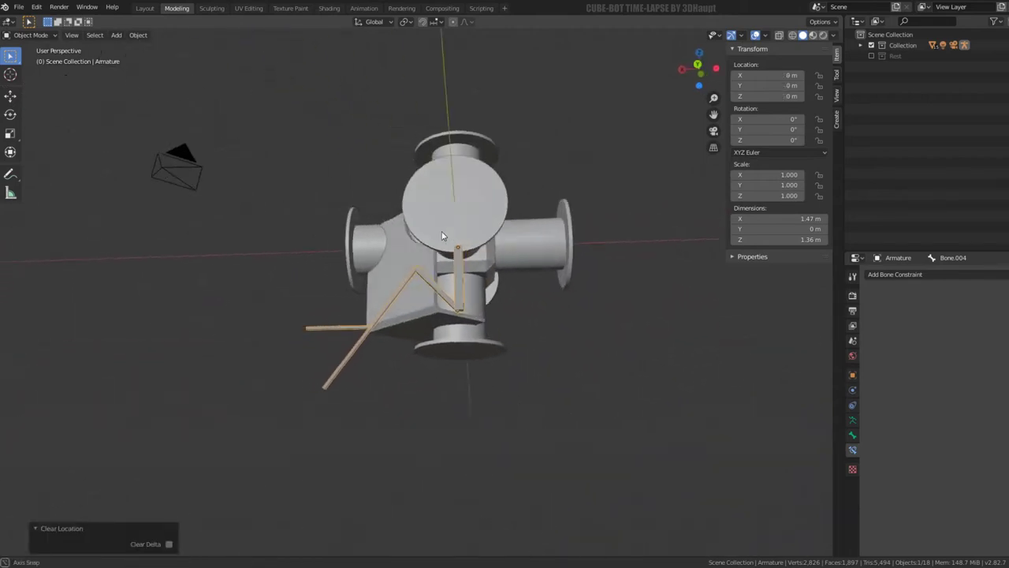
key("KP_7")
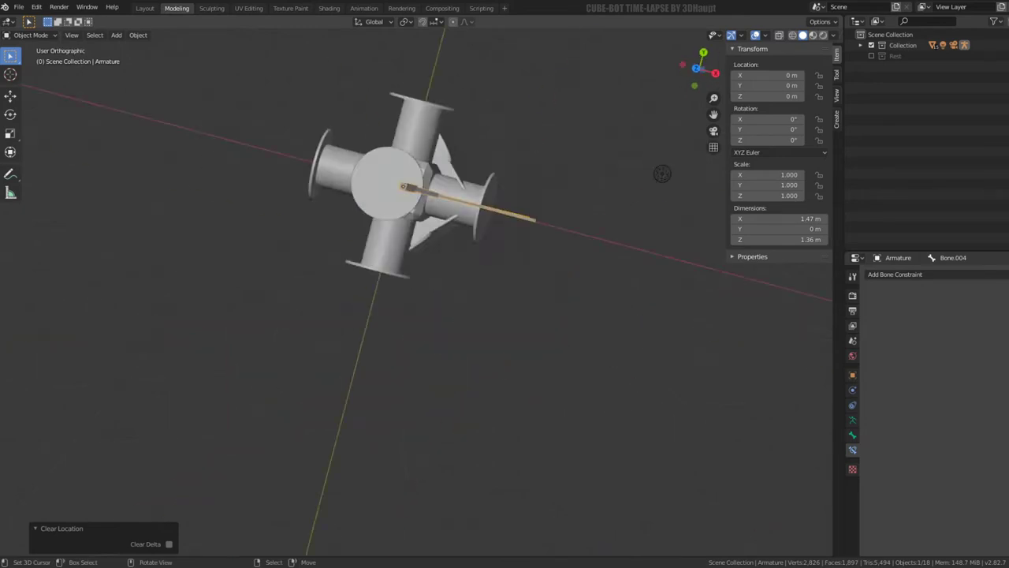
scroll(492, 242, "up", 2)
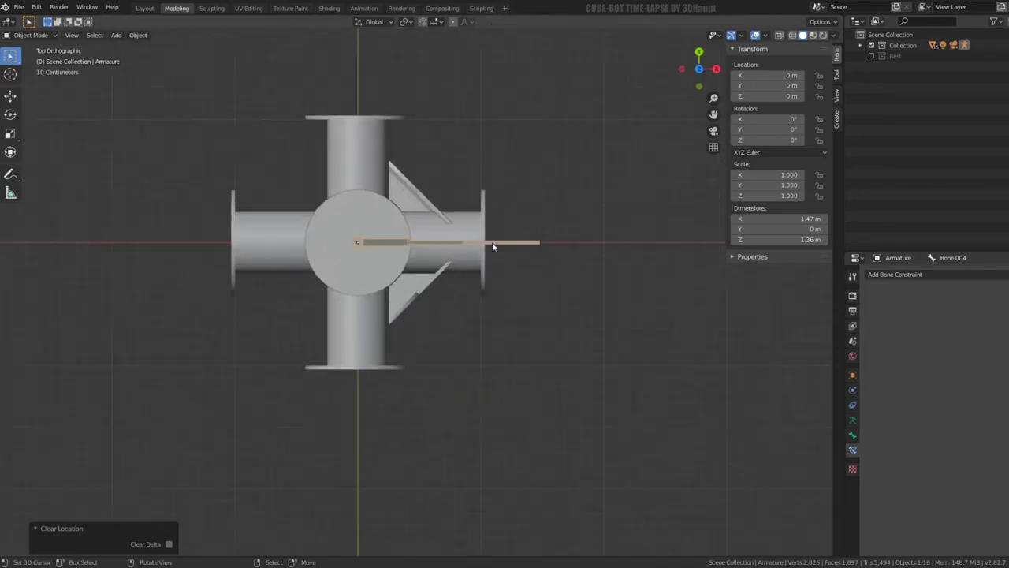
middle_click_drag(492, 242, 466, 276, "shift")
type("r")
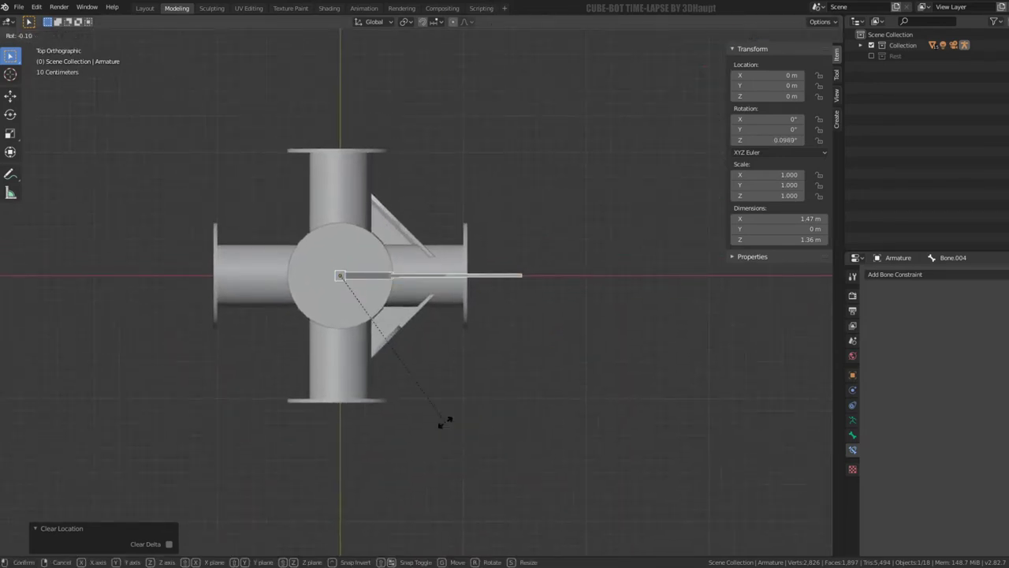
type("45")
key("Return")
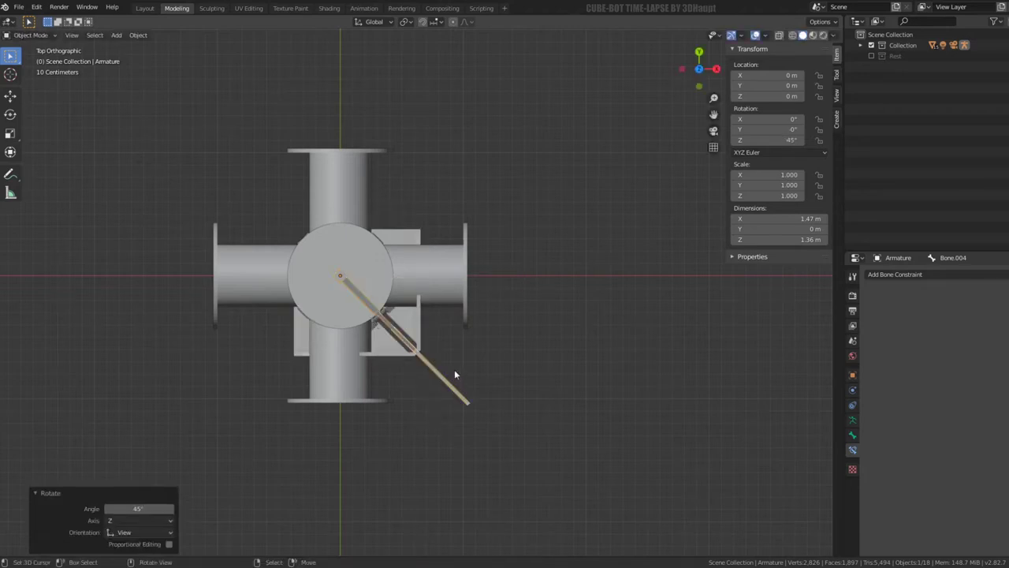
Step: Move the armature to the frame corner at (0.4, -0.4) and lower it 0.2 m
key("g")
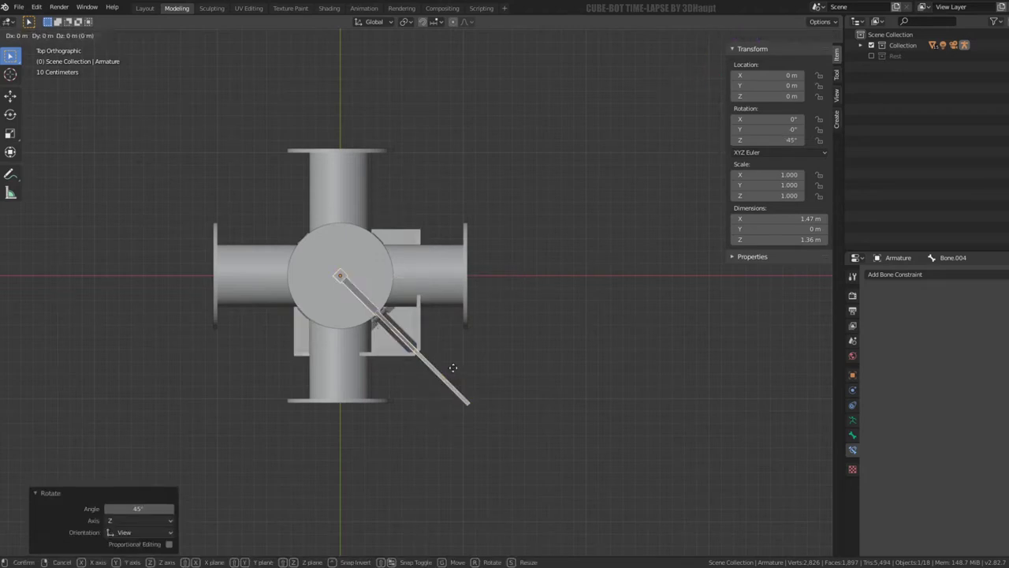
left_click(504, 417)
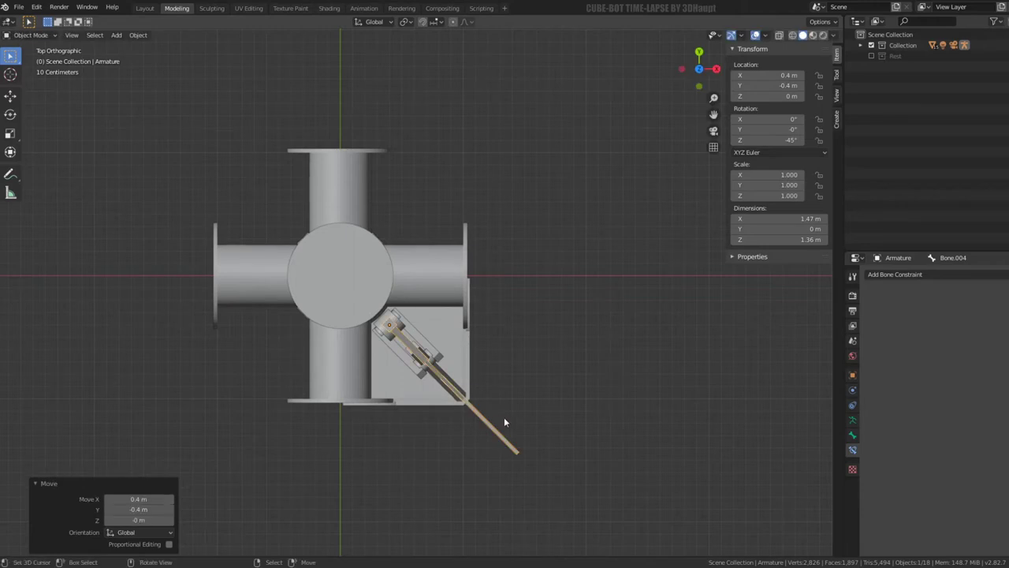
mouse_move(504, 417)
middle_mouse_down()
mouse_move(399, 331)
mouse_move(401, 293)
middle_mouse_up()
key("KP_1")
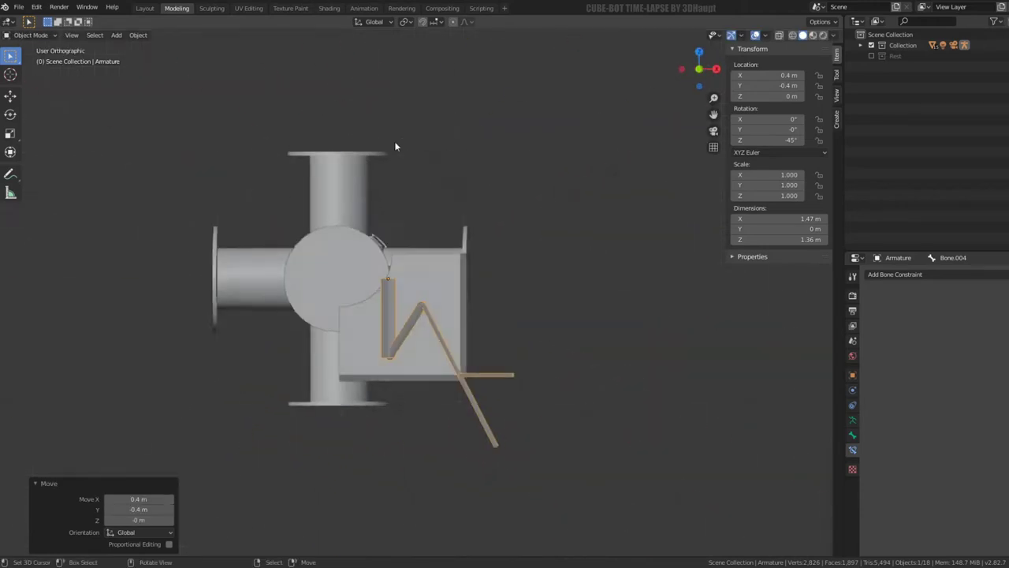
type("gz")
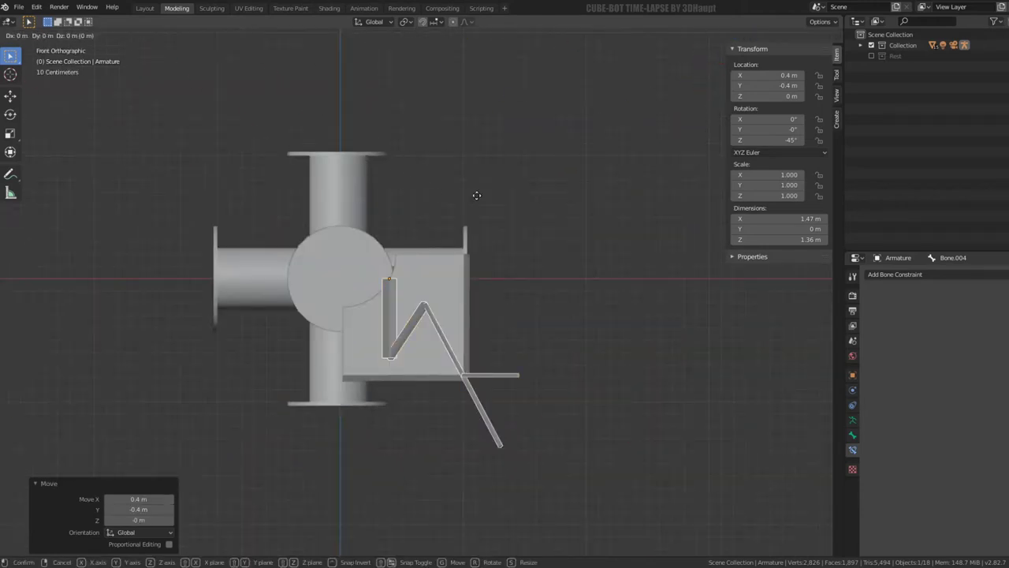
type("-0.2")
key("Return")
mouse_move(473, 202)
middle_mouse_down()
mouse_move(479, 265)
mouse_move(365, 226)
mouse_move(361, 198)
mouse_move(374, 274)
middle_mouse_up()
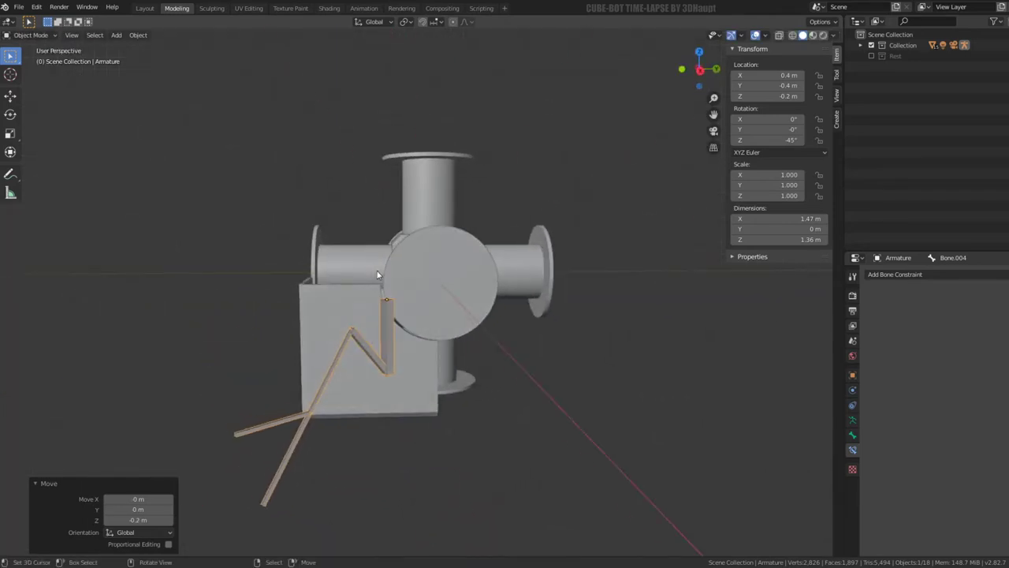
Step: Back in front view, zoom in and nudge the leg armature slightly along X
key("KP_1")
scroll(377, 274, "up", 1)
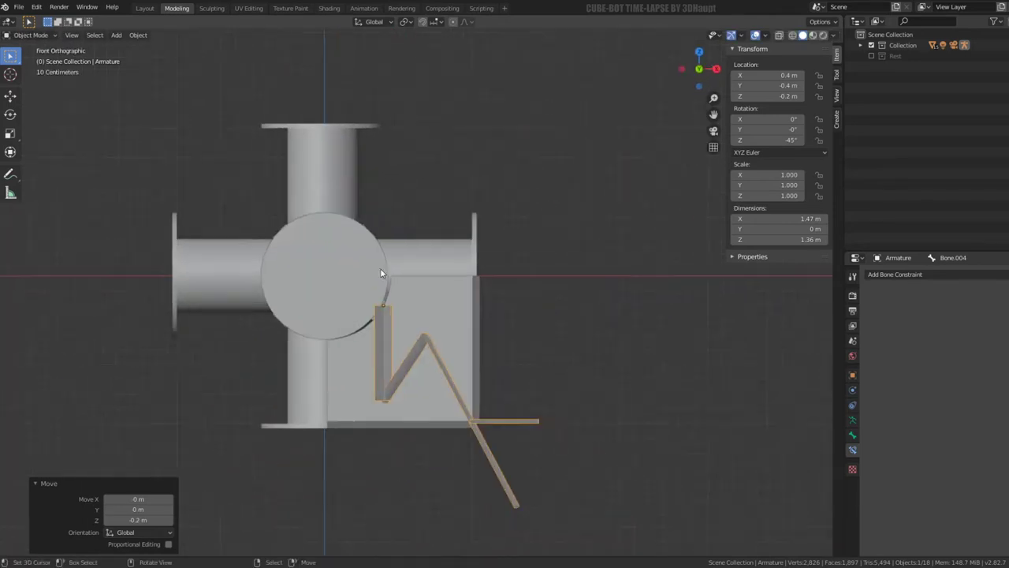
scroll(384, 275, "up", 2)
scroll(497, 376, "up", 2)
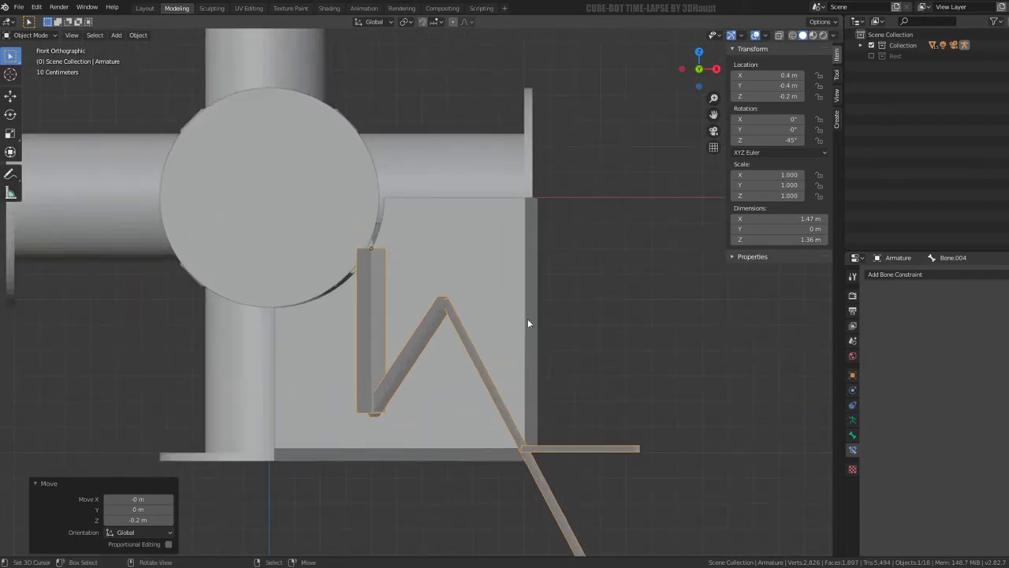
key("g")
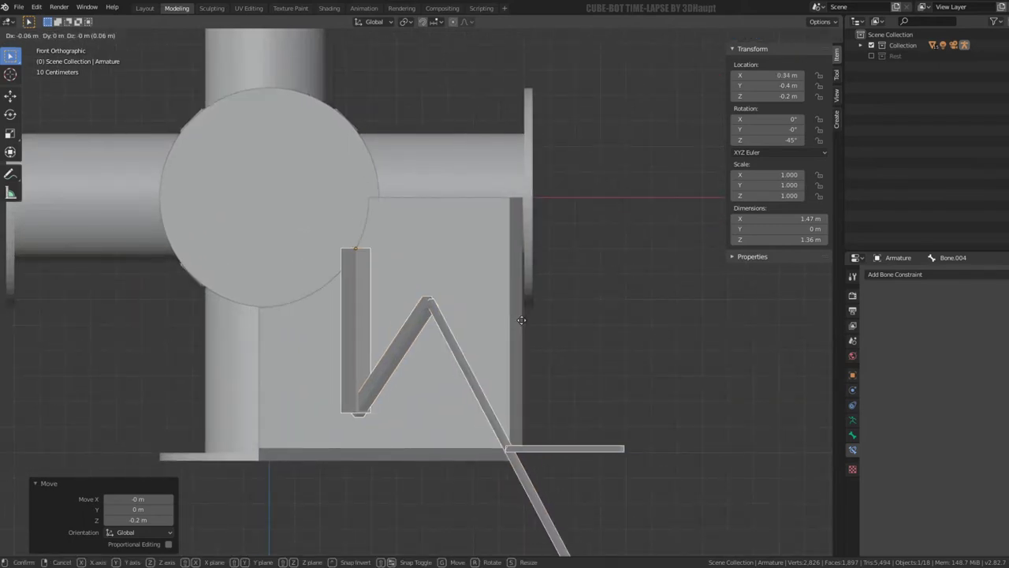
left_click(616, 325)
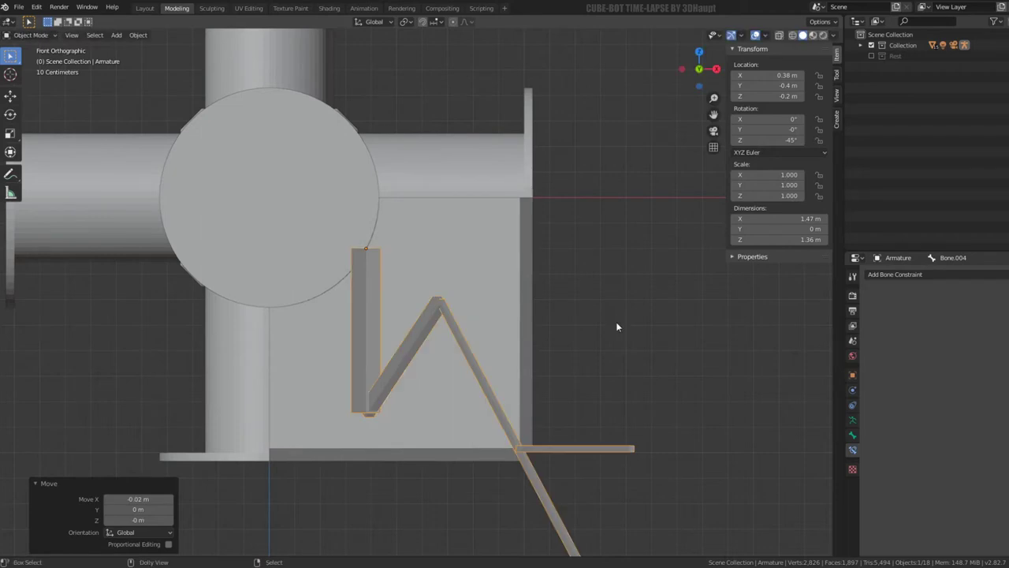
Step: Inspect the armature from below; try Z rotations but cancel them to keep -45°
mouse_move(617, 326)
middle_mouse_down()
mouse_move(509, 270)
mouse_move(496, 206)
mouse_move(367, 227)
mouse_move(407, 315)
middle_mouse_up()
scroll(495, 206, "down", 2)
key("ctrl+KP_7")
key("r")
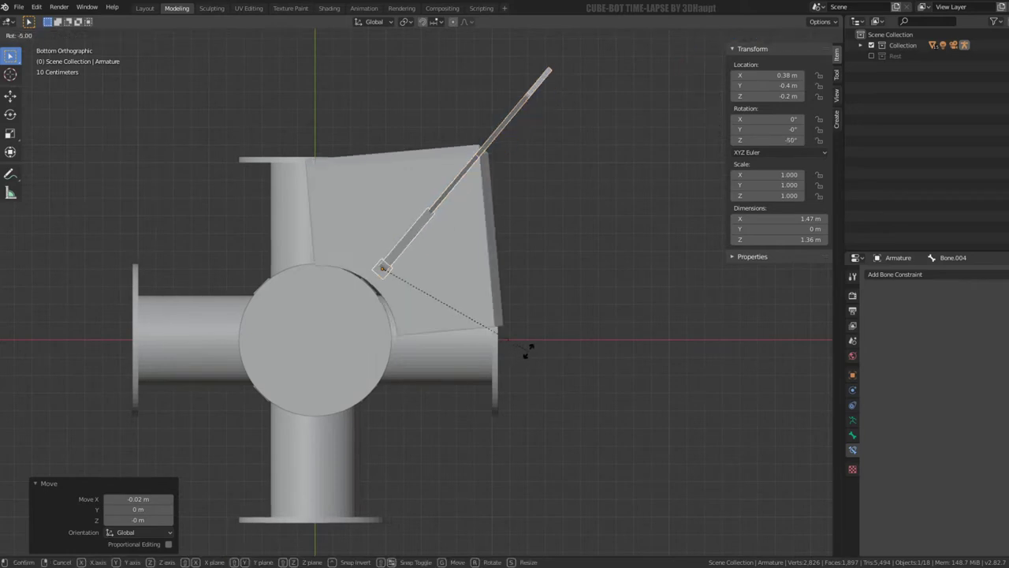
key("Escape")
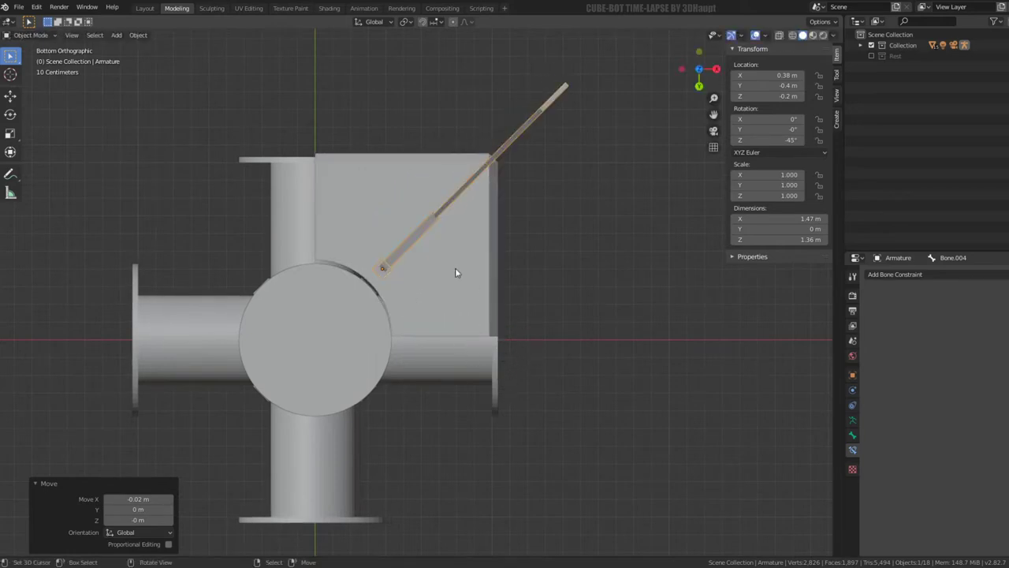
scroll(520, 318, "up", 2)
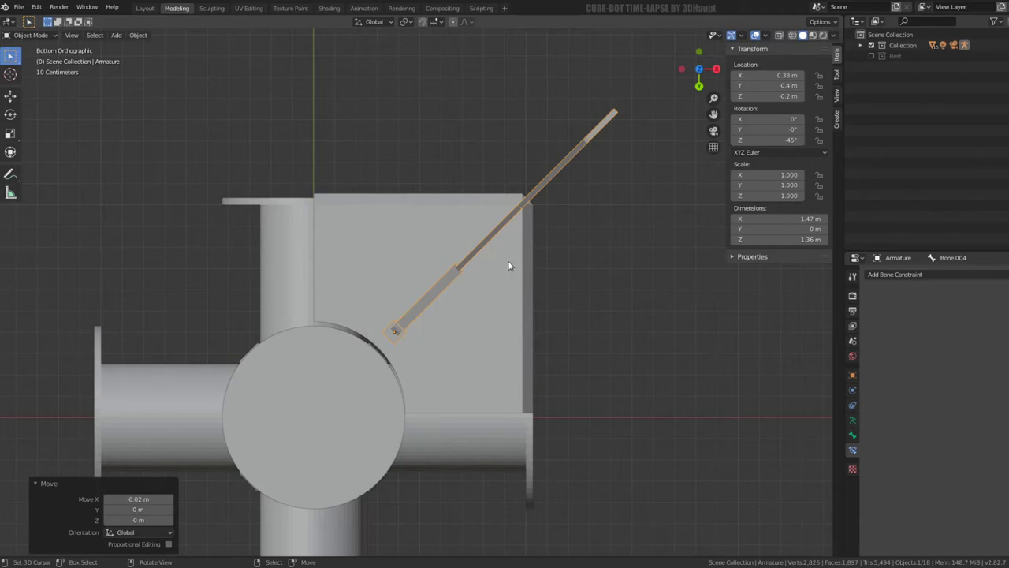
key("r")
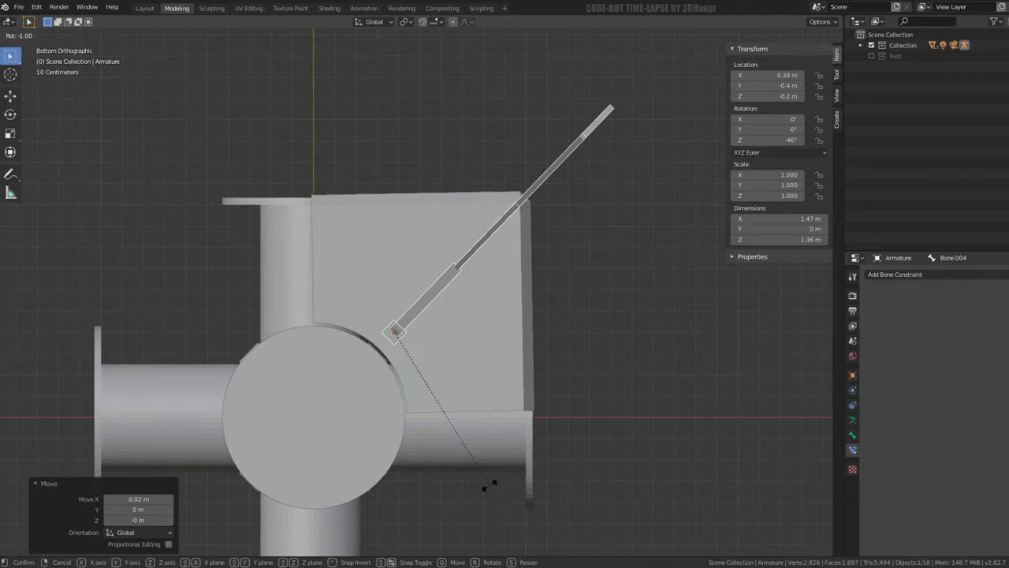
key("Escape")
Step: Move the leg armature 0.02 m along Y so it sits at Y = -0.38 m
scroll(476, 244, "down", 3, "shift")
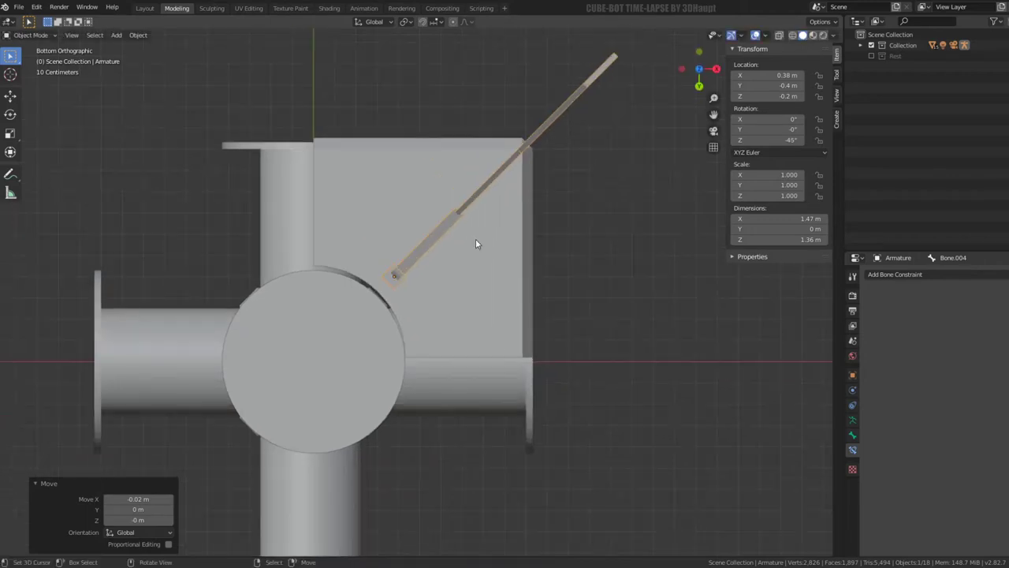
key("g")
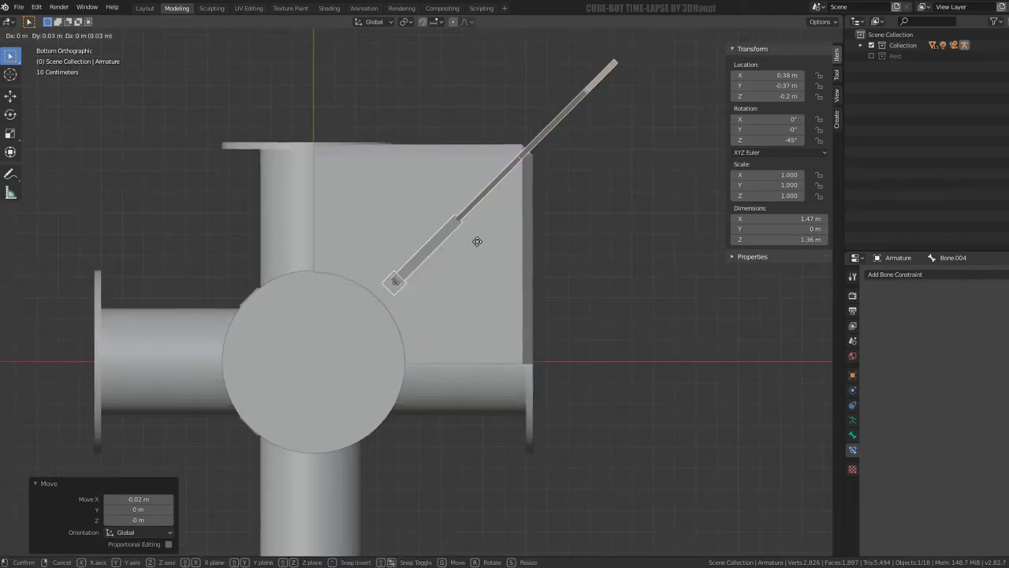
left_click(477, 217)
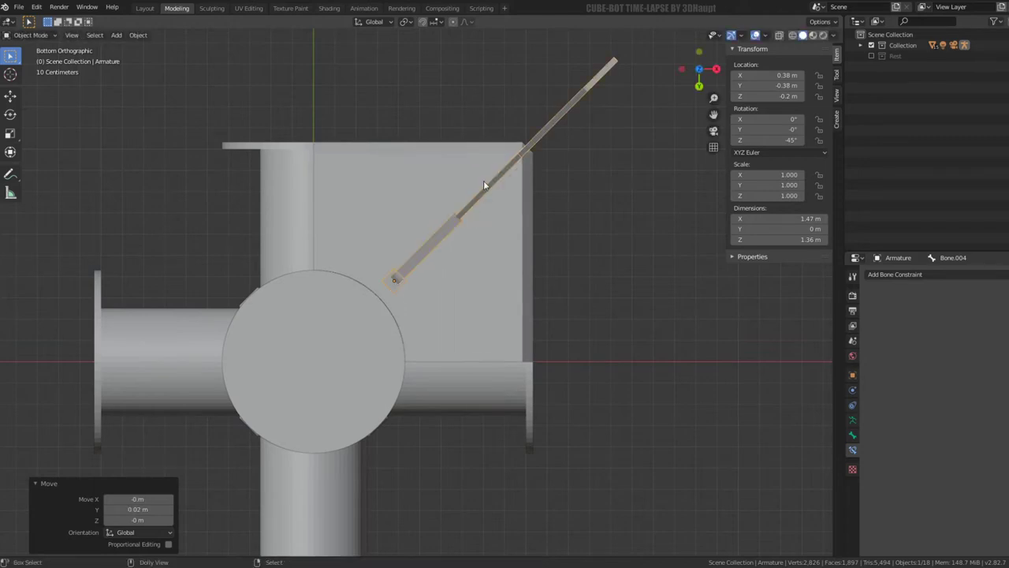
mouse_move(484, 184)
middle_mouse_down()
mouse_move(329, 269)
mouse_move(539, 258)
mouse_move(565, 424)
middle_mouse_up()
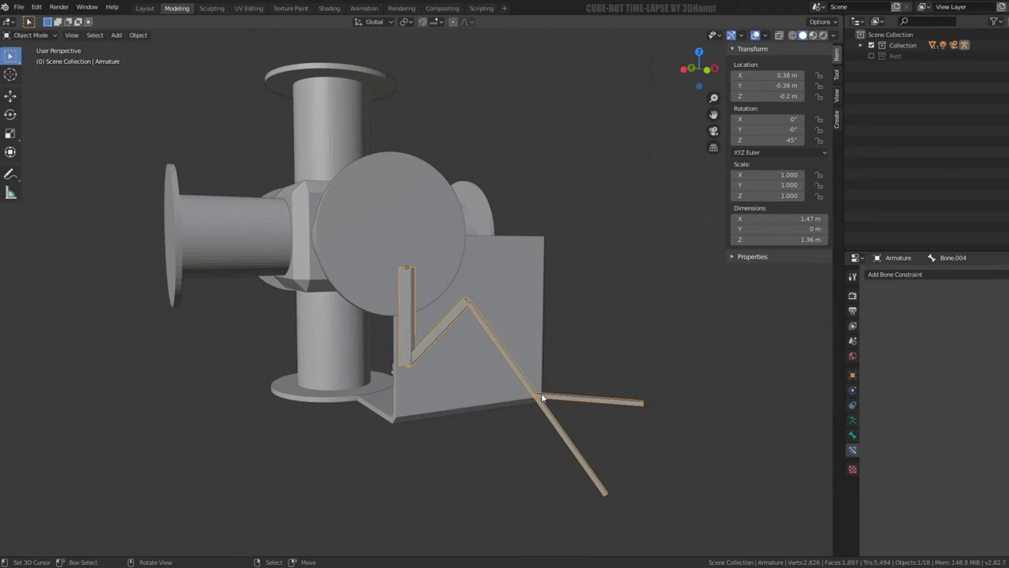
Step: Orbit around the leg housing, selecting box Cylinder.003 and then the leg armature again
left_click(537, 390)
mouse_move(538, 390)
middle_mouse_down()
mouse_move(596, 368)
mouse_move(573, 299)
mouse_move(567, 336)
mouse_move(604, 378)
mouse_move(596, 399)
mouse_move(541, 380)
mouse_move(458, 323)
mouse_move(453, 340)
mouse_move(431, 269)
mouse_move(437, 286)
mouse_move(427, 298)
mouse_move(326, 346)
mouse_move(226, 280)
mouse_move(192, 284)
mouse_move(271, 354)
mouse_move(261, 401)
mouse_move(216, 386)
mouse_move(222, 368)
mouse_move(467, 292)
mouse_move(473, 313)
mouse_move(437, 388)
mouse_move(450, 374)
mouse_move(414, 345)
mouse_move(426, 335)
middle_mouse_up()
left_click(473, 315)
Step: Push Cylinder.004's edges back along the Normal orientation, narrowing it to 0.624 m
left_click(455, 329)
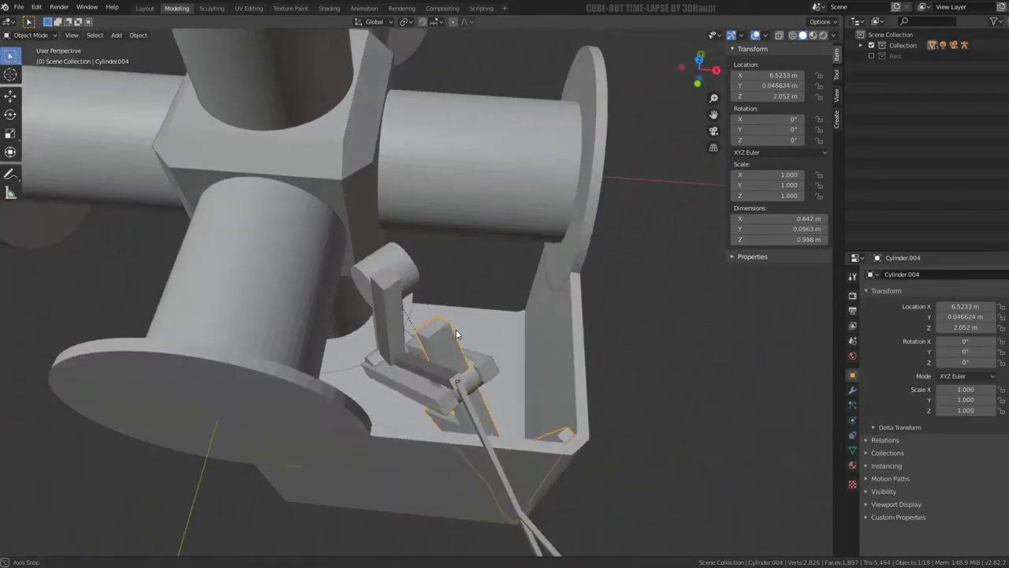
key("Tab")
left_click(446, 319)
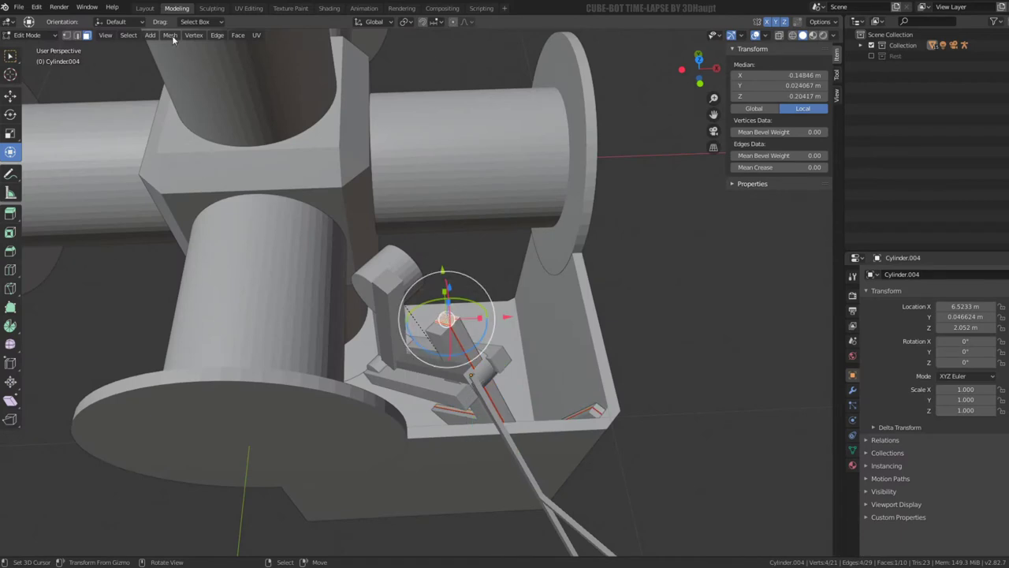
left_click(365, 22)
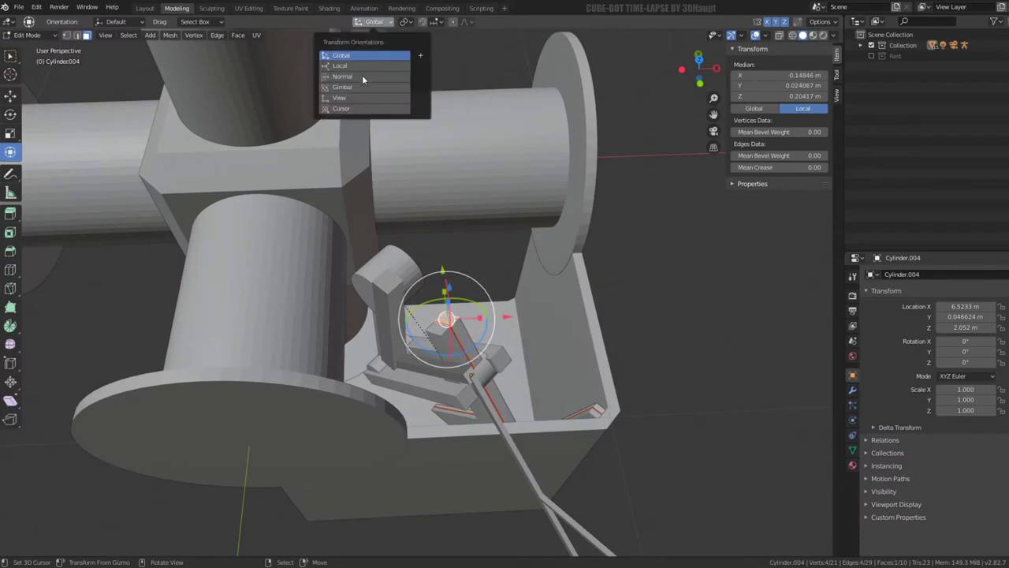
left_click(362, 77)
left_click_drag(420, 272, 433, 297)
key("Tab")
mouse_move(433, 296)
middle_mouse_down()
mouse_move(432, 270)
mouse_move(486, 229)
mouse_move(450, 297)
mouse_move(446, 284)
mouse_move(484, 252)
mouse_move(486, 331)
mouse_move(481, 272)
mouse_move(497, 300)
mouse_move(520, 300)
mouse_move(459, 315)
mouse_move(470, 314)
mouse_move(502, 380)
middle_mouse_up()
Step: Clear the leg armature's rotation to 0° and view it from the front
left_click(519, 374)
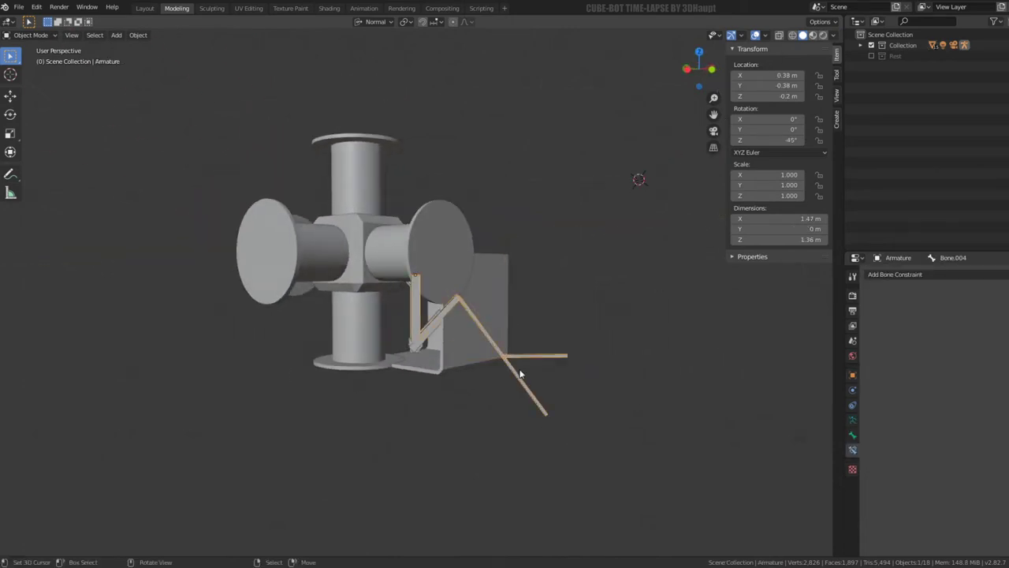
key("alt+r")
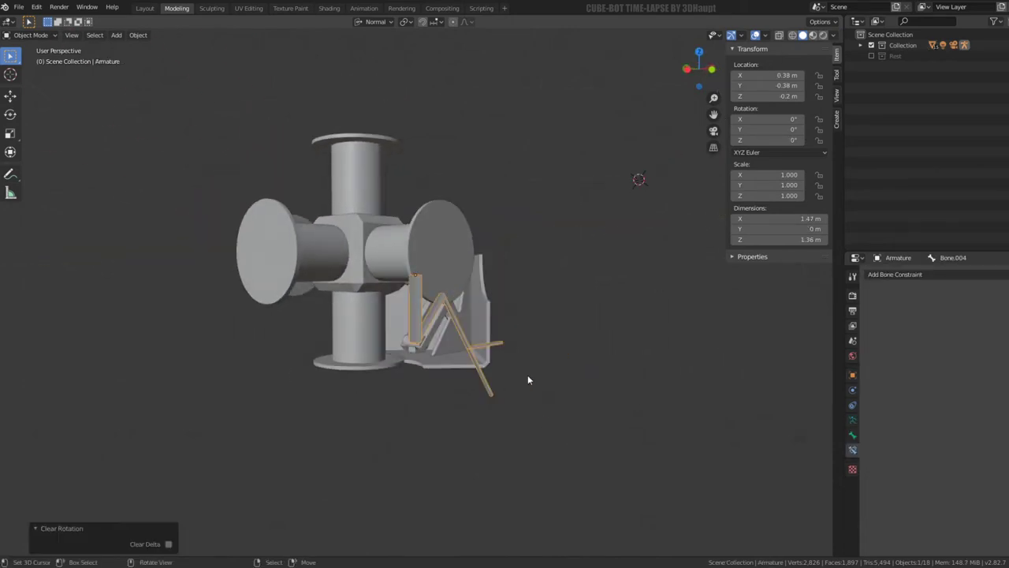
middle_click_drag(514, 339, 451, 314)
key("KP_1")
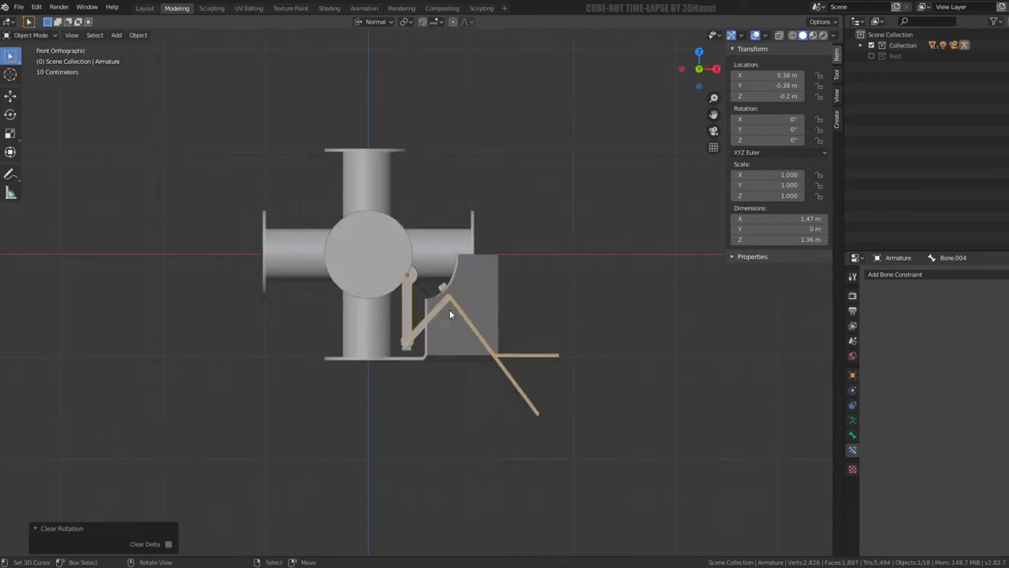
middle_click_drag(461, 273, 461, 265, "shift")
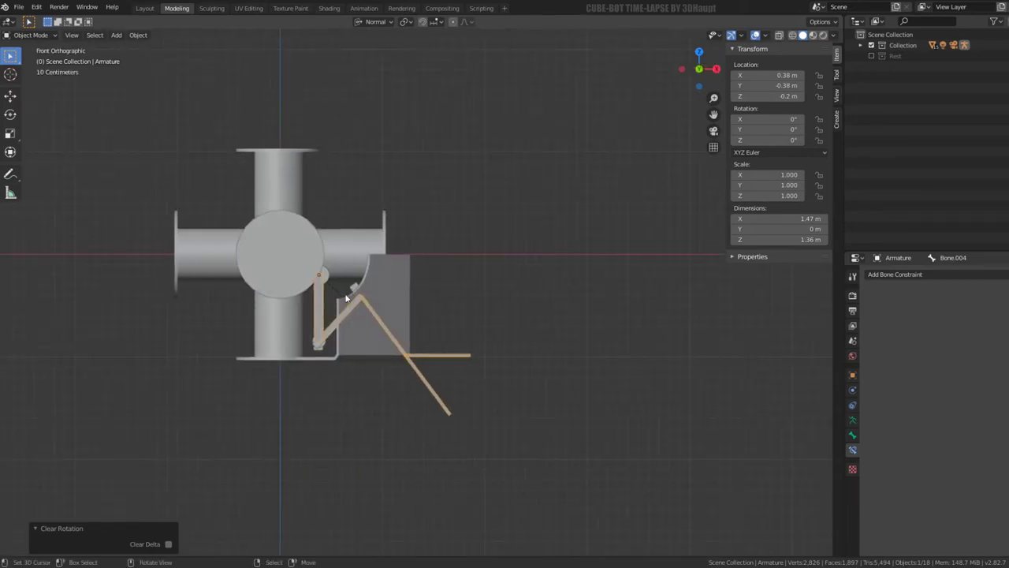
Step: Slide the leg armature 2.8 m along X to X = 3.18 m
key("shift+space")
key("r")
key("g")
key("x")
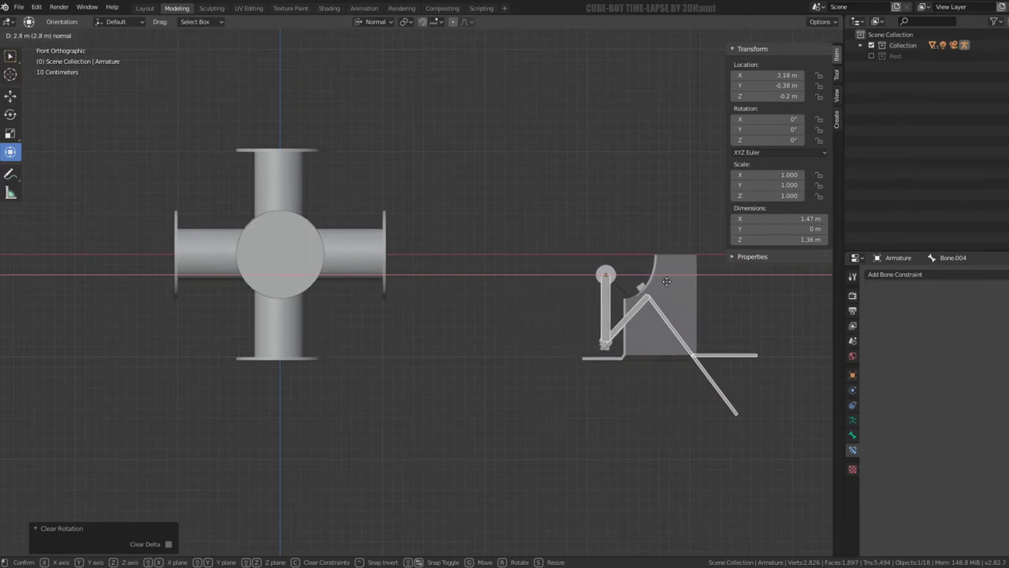
left_click(667, 282)
mouse_move(667, 281)
middle_mouse_down("shift")
mouse_move(438, 294)
mouse_move(445, 323)
mouse_move(441, 270)
mouse_move(457, 316)
mouse_move(443, 324)
middle_mouse_up("shift")
scroll(438, 294, "up", 2)
scroll(438, 294, "up", 1)
scroll(426, 314, "down", 2)
Step: Select Cylinder006, then reselect the leg armature
left_click(448, 321)
scroll(451, 320, "up", 3)
scroll(436, 322, "down", 3)
left_click(436, 322)
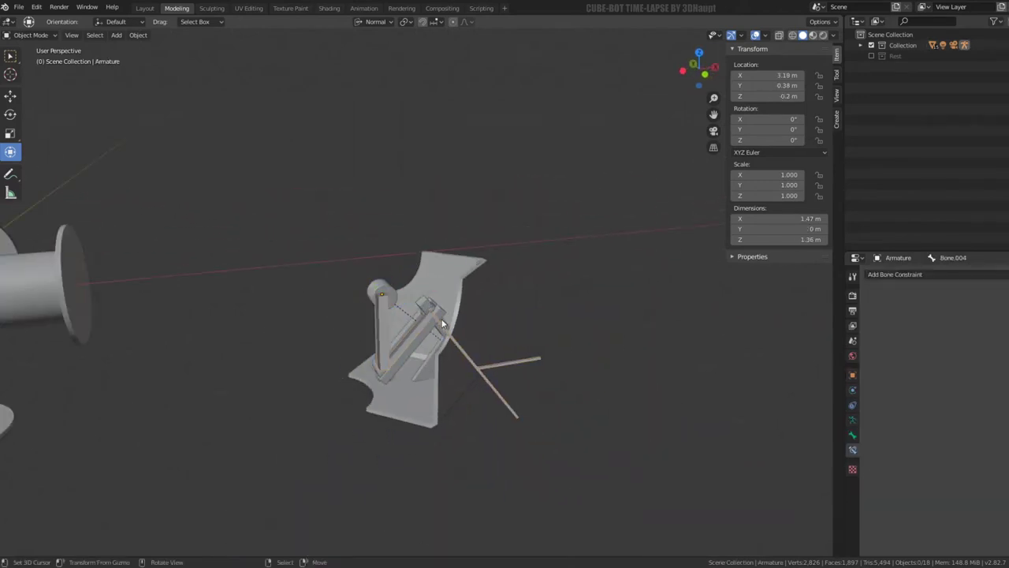
Step: Clear the parent of leg box Cylinder.003 to free it from the armature
left_click(444, 323)
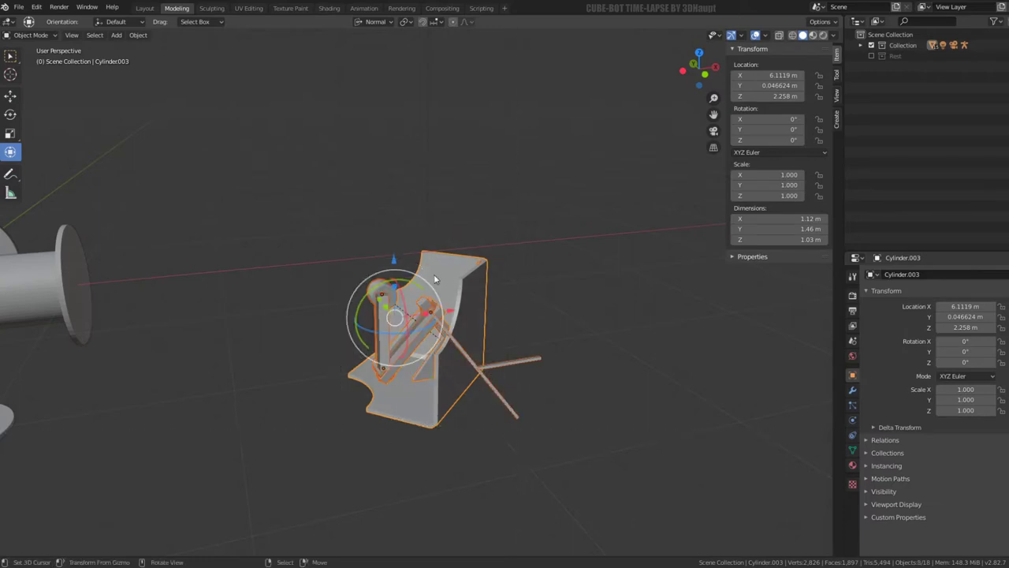
key("alt+p")
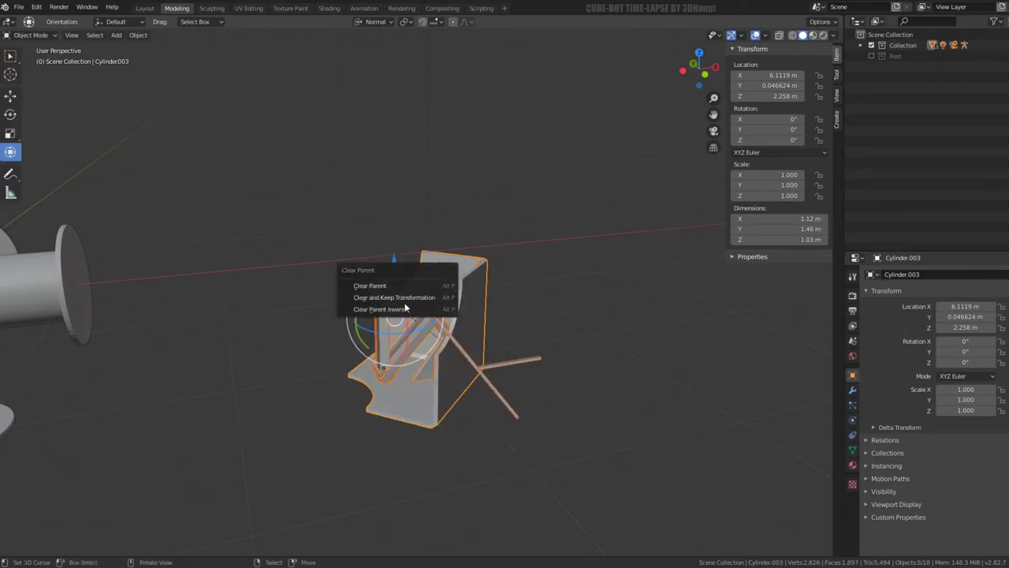
left_click(405, 306)
scroll(405, 307, "up", 3)
Step: In front view, hide box Cylinder.003 to reveal the hinge parts behind it
left_click(446, 327)
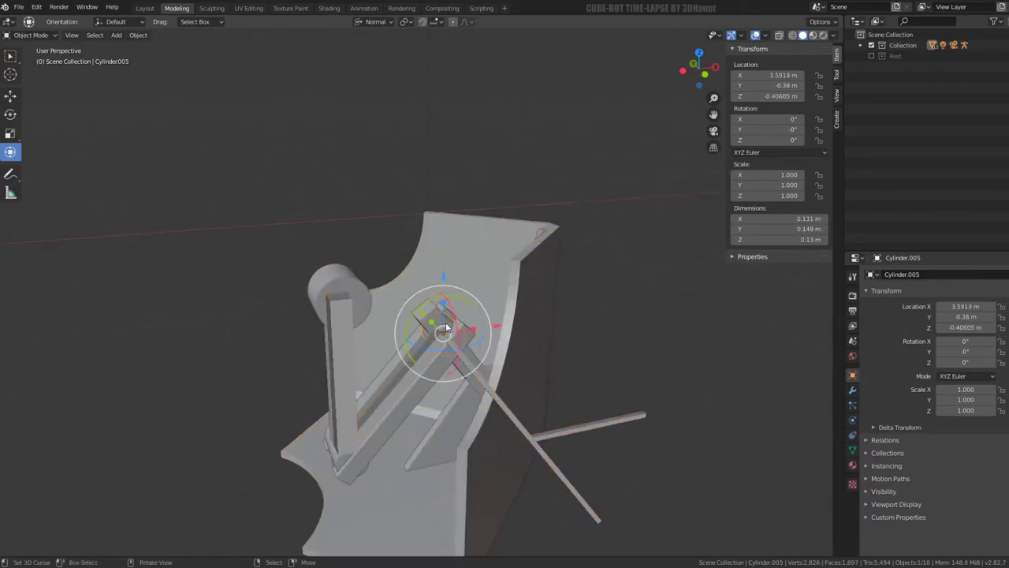
key("KP_1")
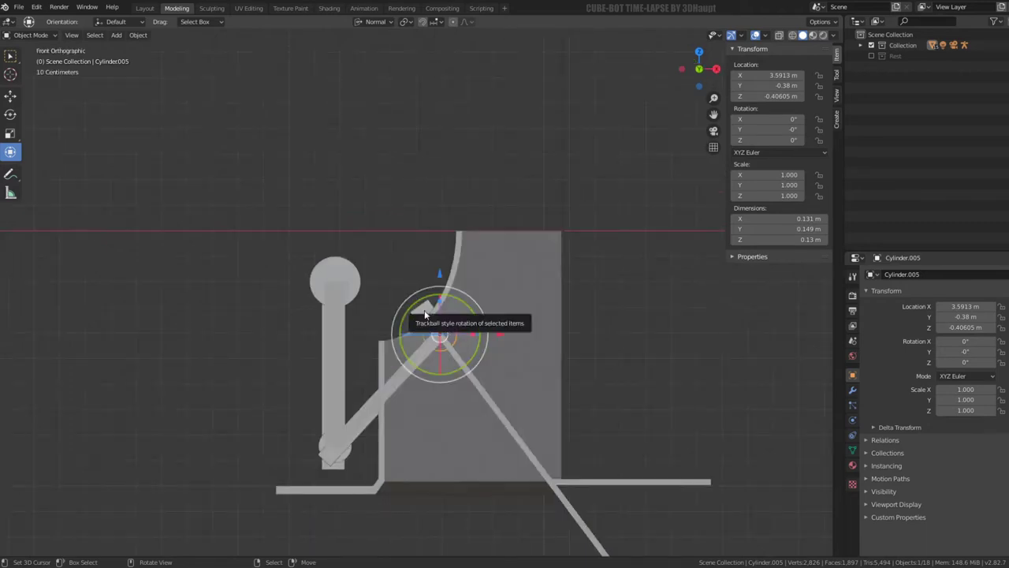
left_click(536, 277)
key("h")
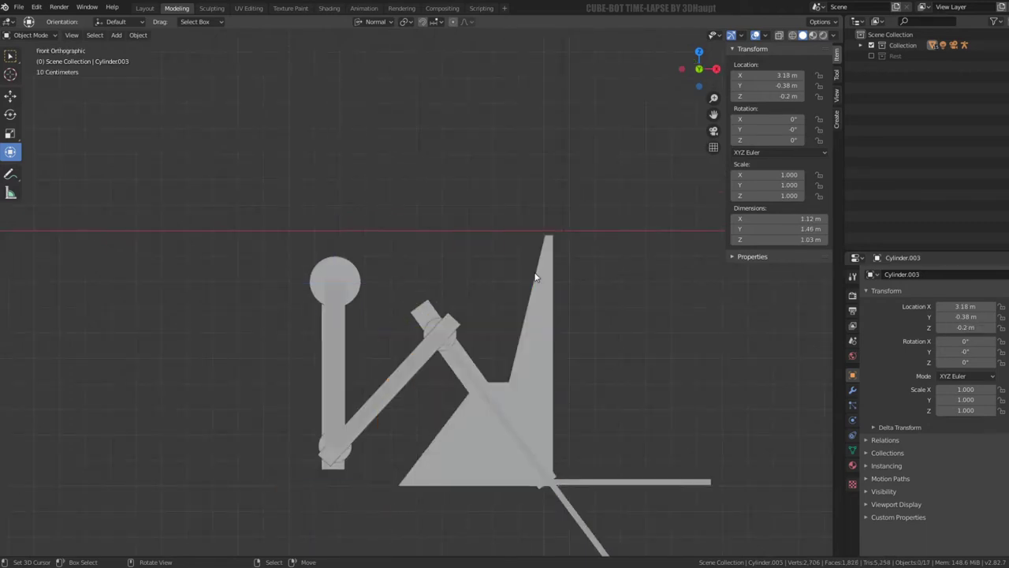
middle_click_drag(491, 345, 480, 270, "shift")
Step: Lift hinge cylinder Cylinder.005 0.2 m along Z
left_click(355, 221)
left_click(462, 272)
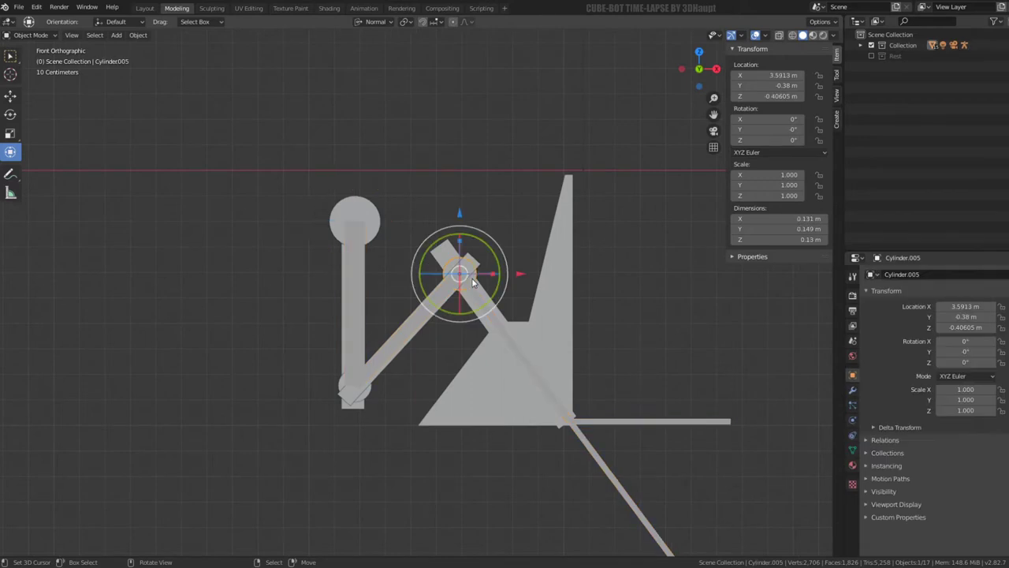
left_click_drag(458, 220, 457, 170)
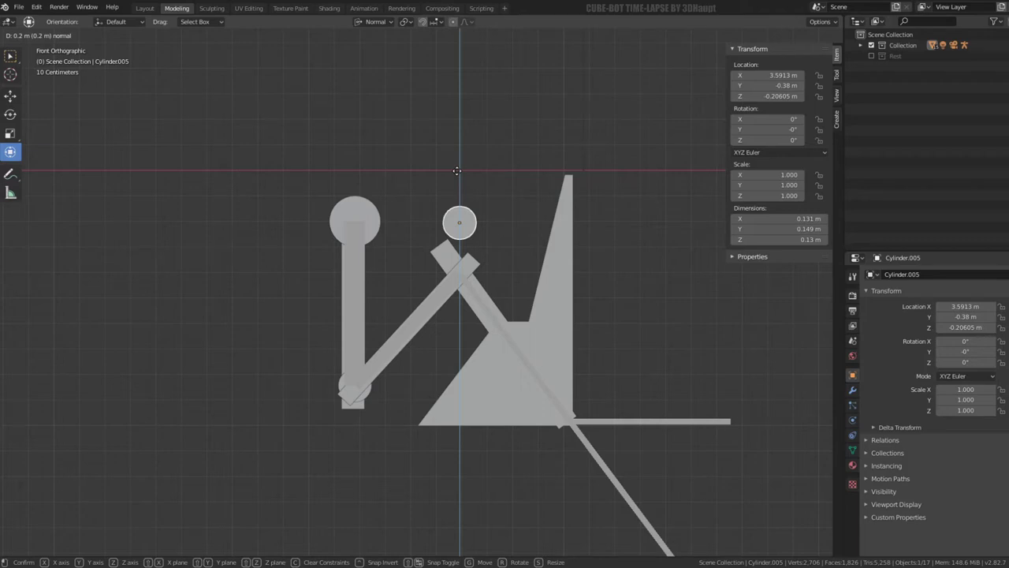
left_click_drag(458, 170, 458, 170)
middle_click_drag(550, 200, 457, 207)
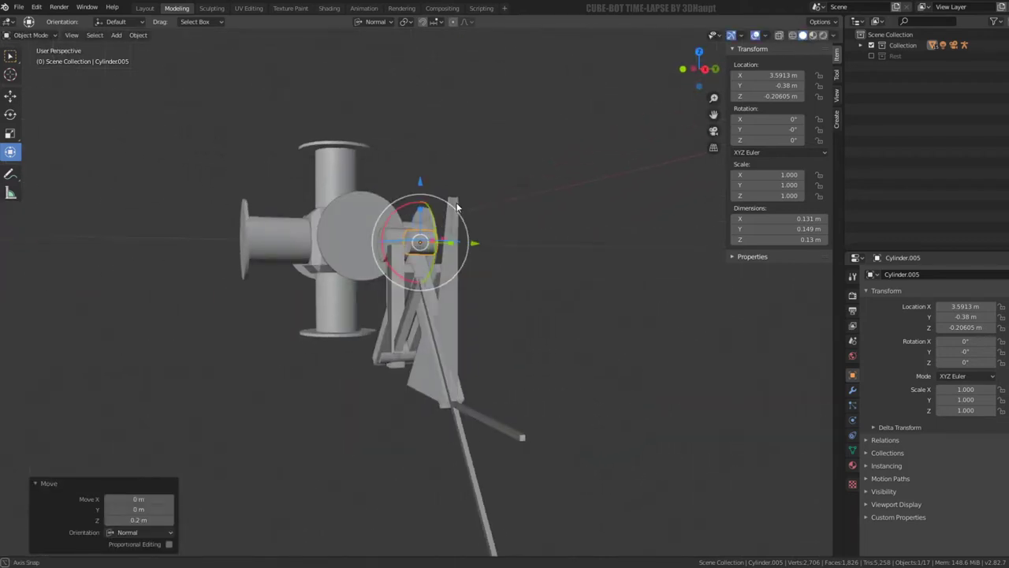
Step: Unhide the box and return to the front view
key("alt+h")
mouse_move(457, 206)
middle_mouse_down()
mouse_move(457, 234)
mouse_move(552, 207)
middle_mouse_up()
key("KP_1")
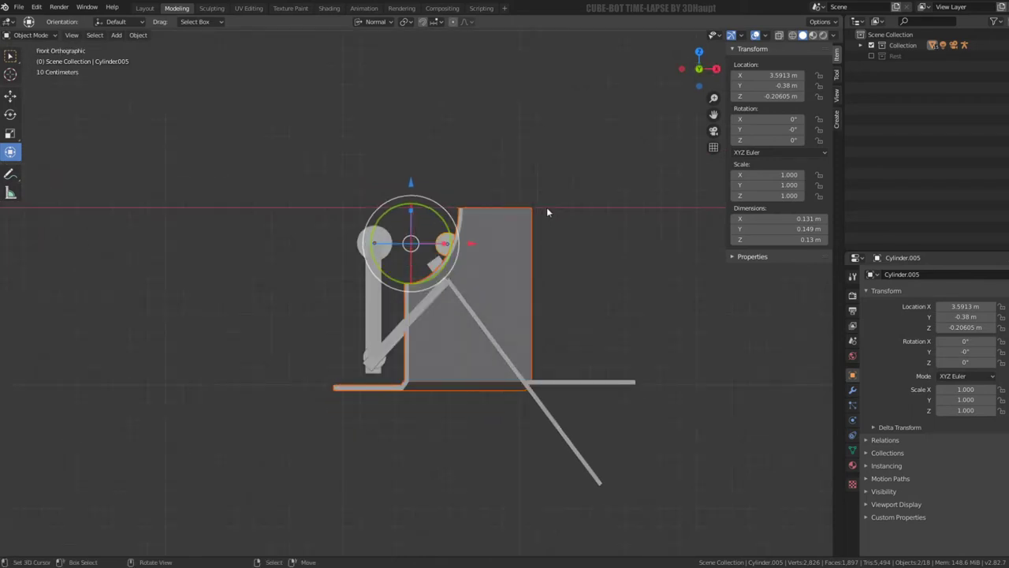
Step: Switch to wireframe and raise Cylinder.005 another 0.1 m along Z
left_click(792, 35)
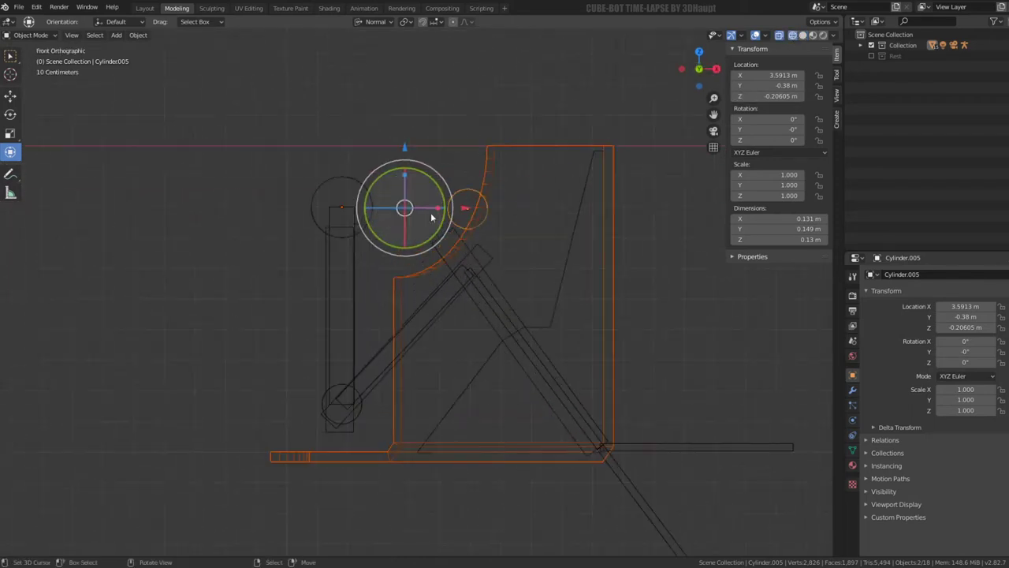
scroll(431, 212, "up", 5)
left_click(470, 192)
left_click_drag(459, 149, 466, 127)
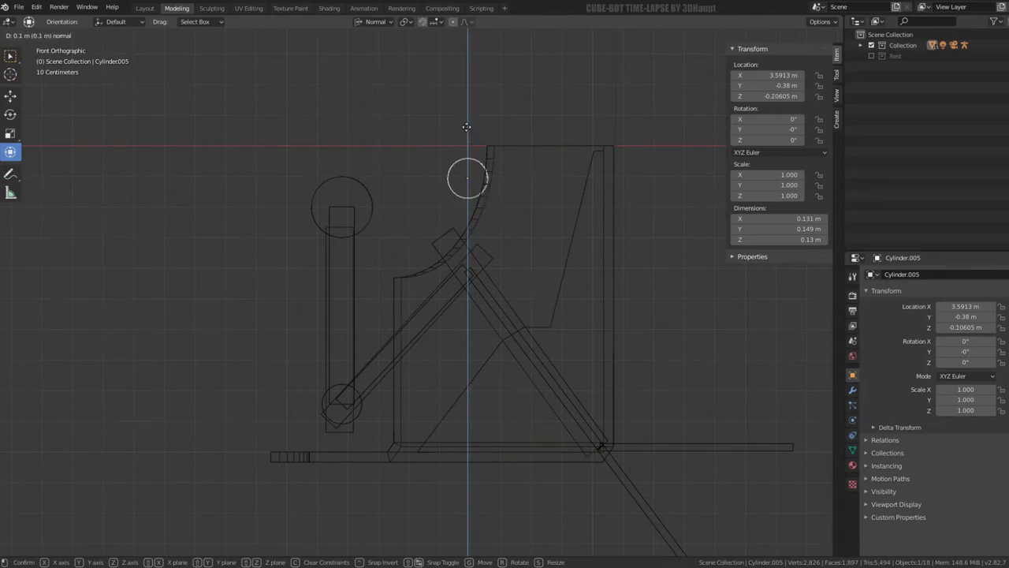
left_click_drag(466, 127, 466, 127)
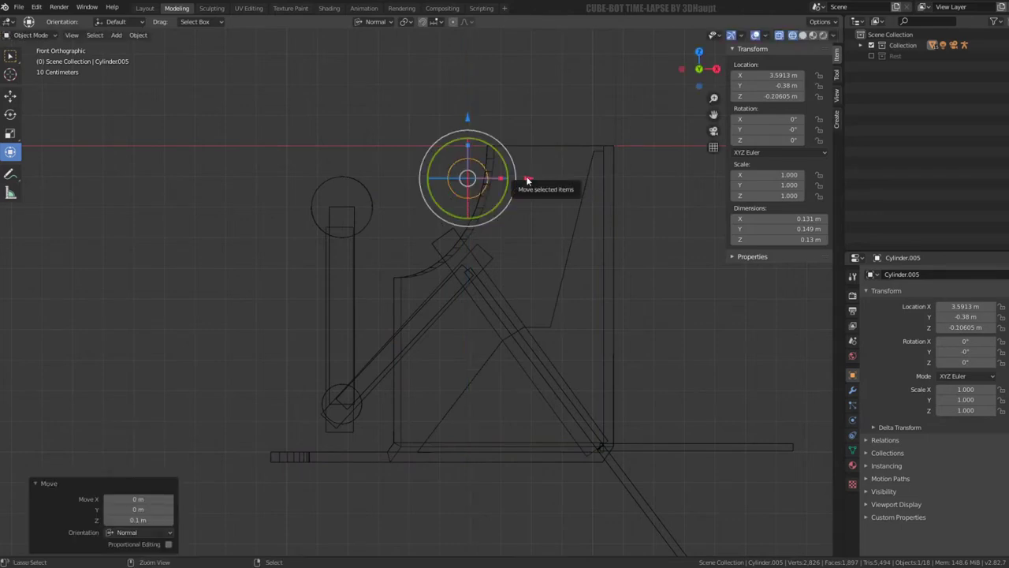
Step: Lower Cylinder.007 0.1 m on Z and slide it left along X to 3.15 m
left_click(356, 415)
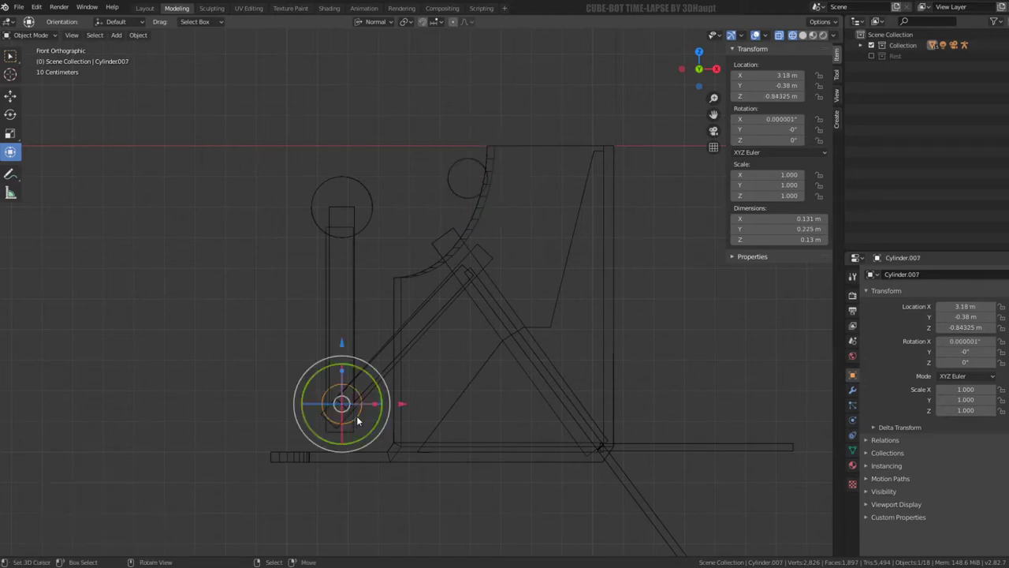
mouse_move(347, 340)
left_mouse_down()
mouse_move(348, 368)
mouse_move(345, 351)
left_mouse_up()
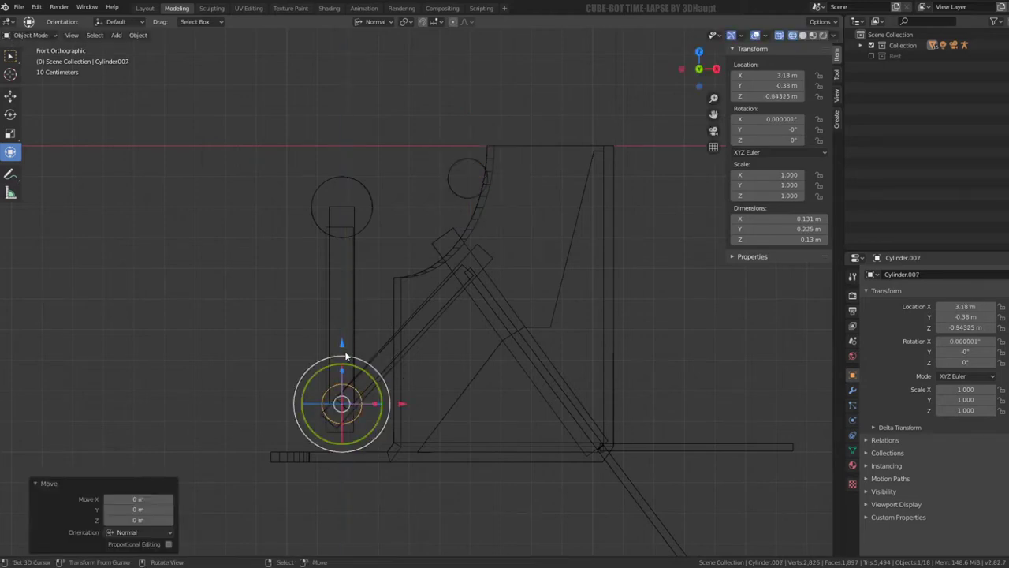
mouse_move(345, 351)
middle_mouse_down()
mouse_move(386, 326)
mouse_move(374, 358)
mouse_move(409, 354)
mouse_move(370, 347)
middle_mouse_up()
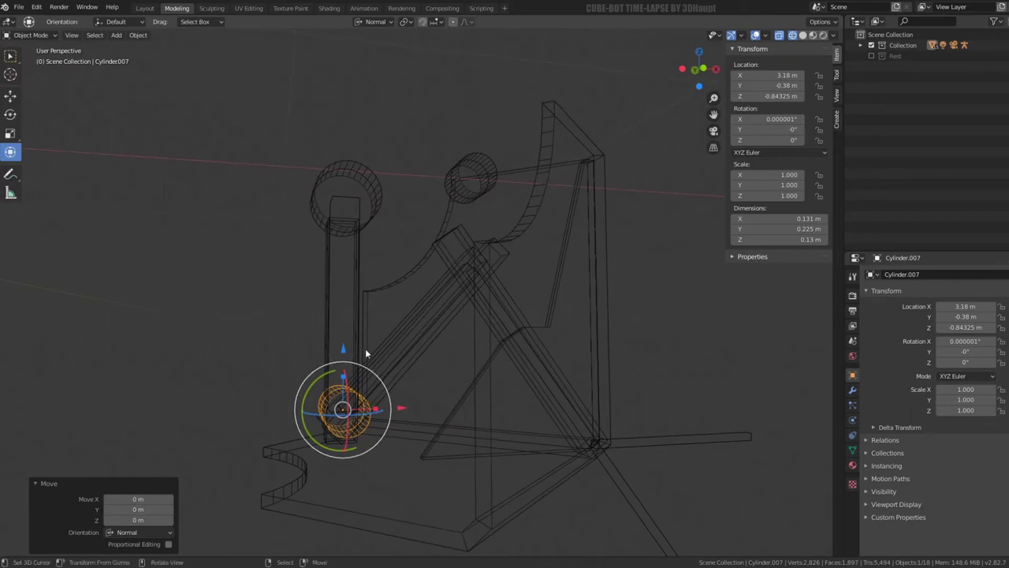
key("KP_1")
key("KP_7")
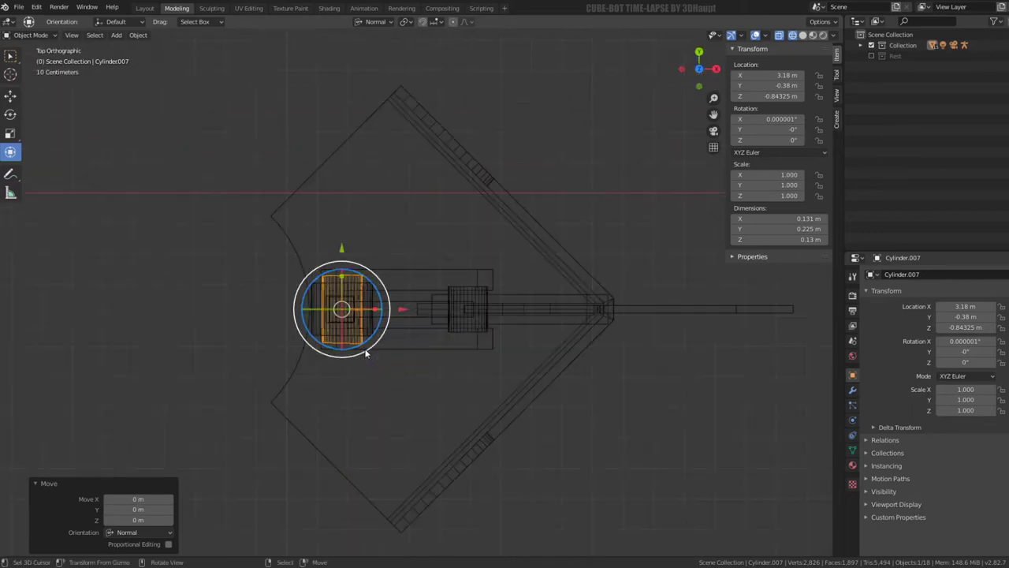
left_click_drag(403, 313, 354, 312)
key("KP_1")
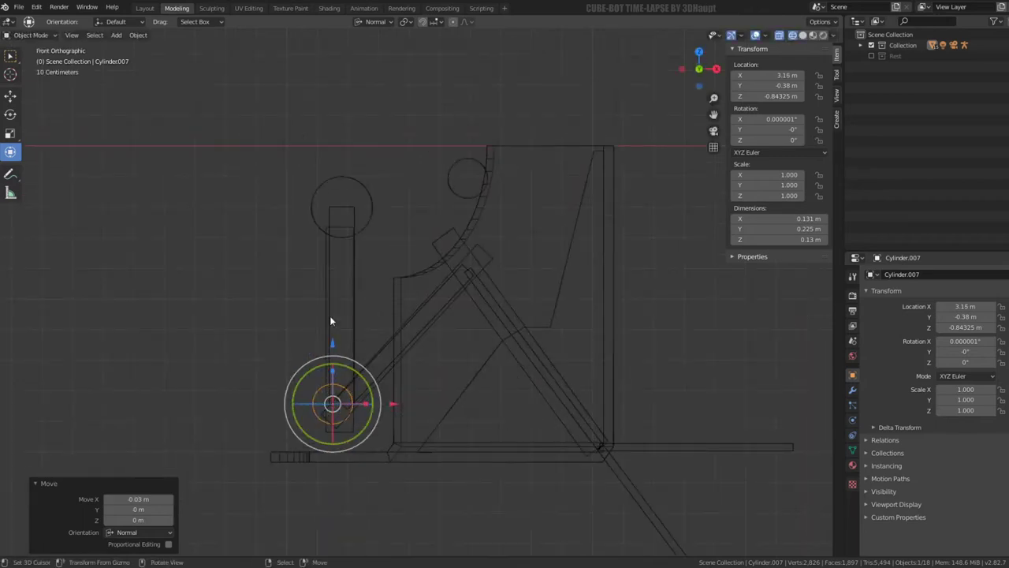
Step: Tilt the vertical link Cylinder.008 by 2° around Y
left_click(331, 316)
middle_click_drag(331, 315, 375, 275, "shift")
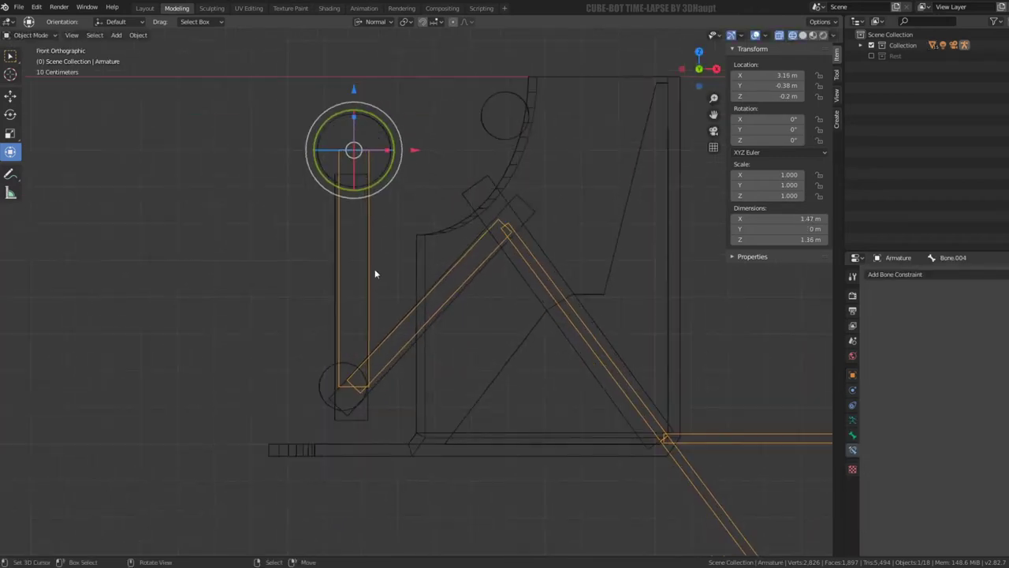
left_click(362, 266)
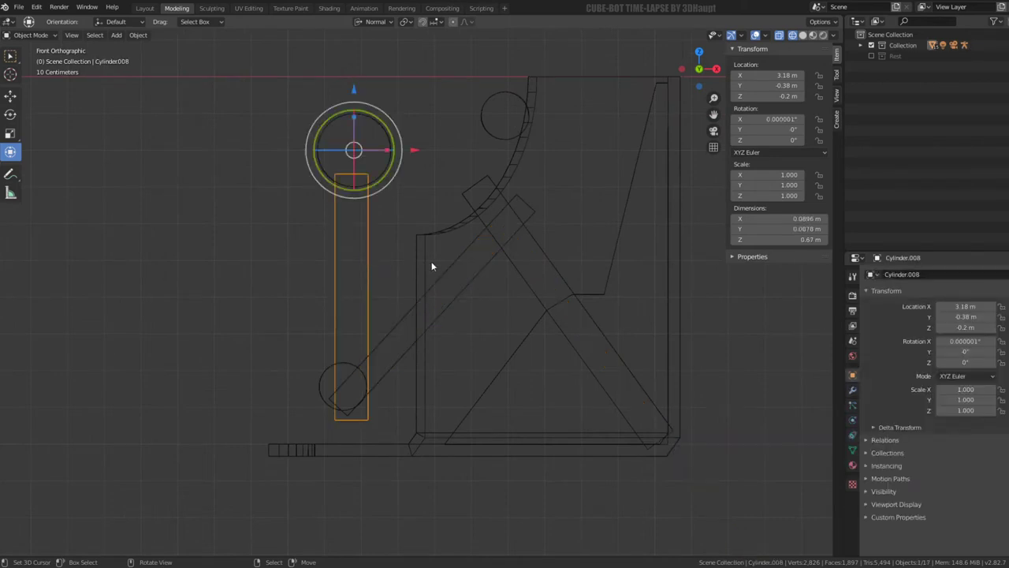
key("r")
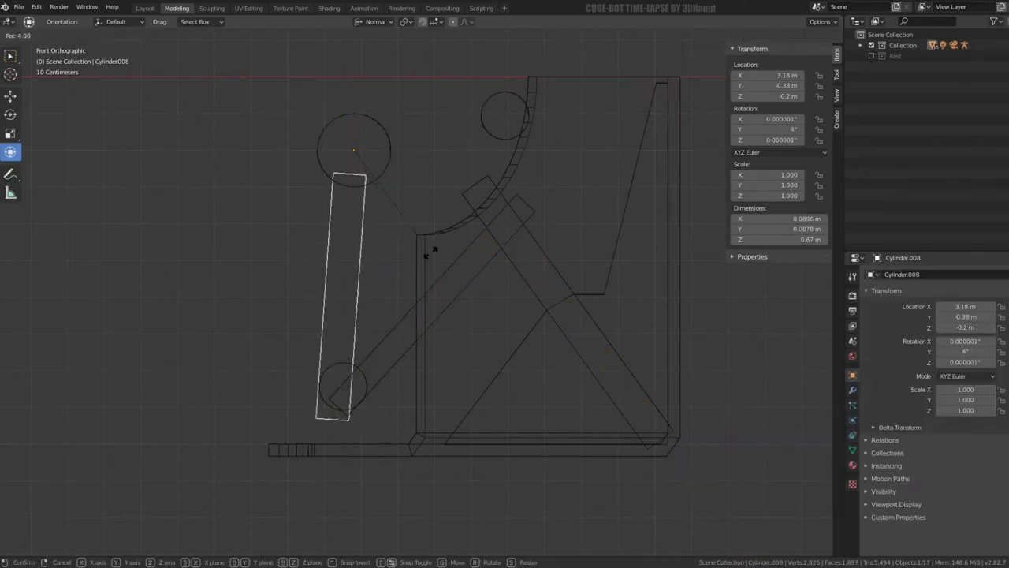
left_click(391, 152)
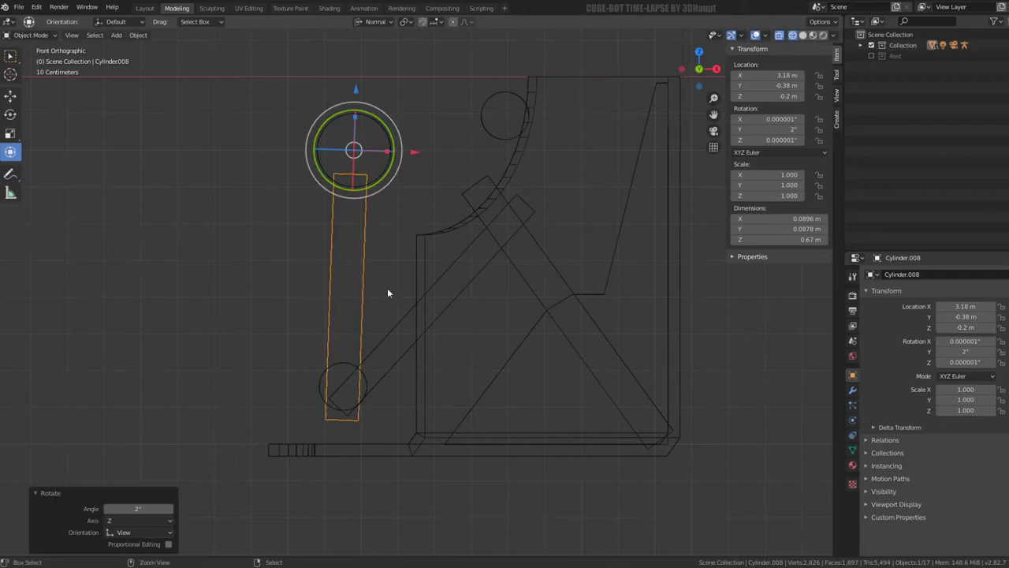
Step: Adjust lower hinge Cylinder.007's position, then begin rotating diagonal bar Cylinder.006
left_click(347, 356)
left_click(407, 384)
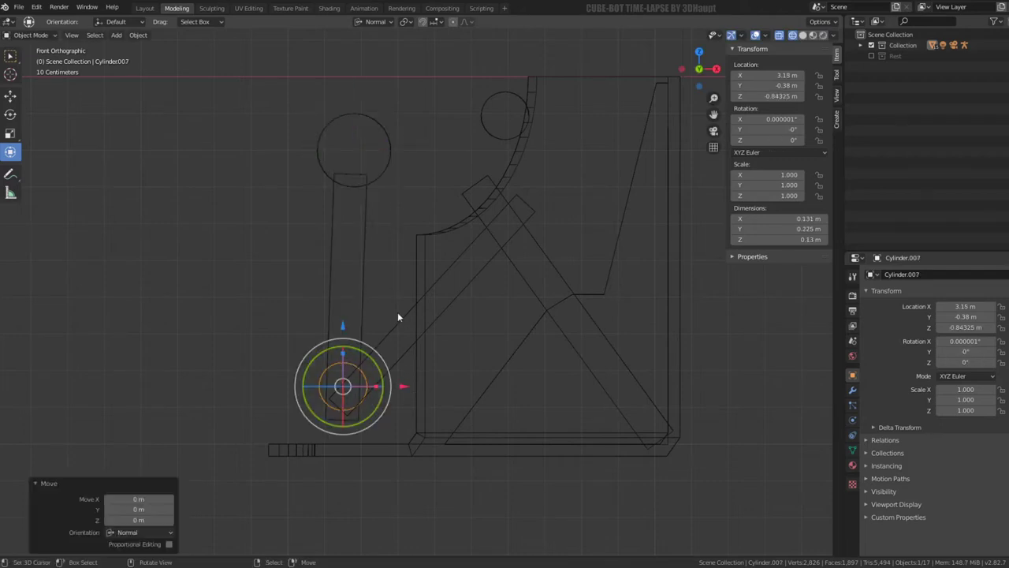
left_click(391, 327)
key("r")
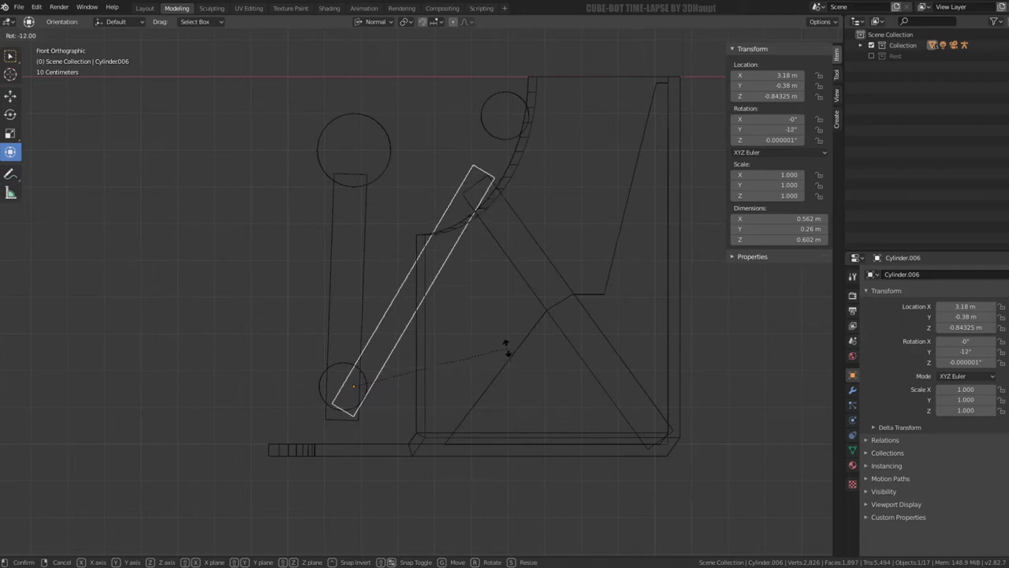
Step: Set the diagonal bar at -12° and shift upper hinge Cylinder.005 along X
left_click(509, 339)
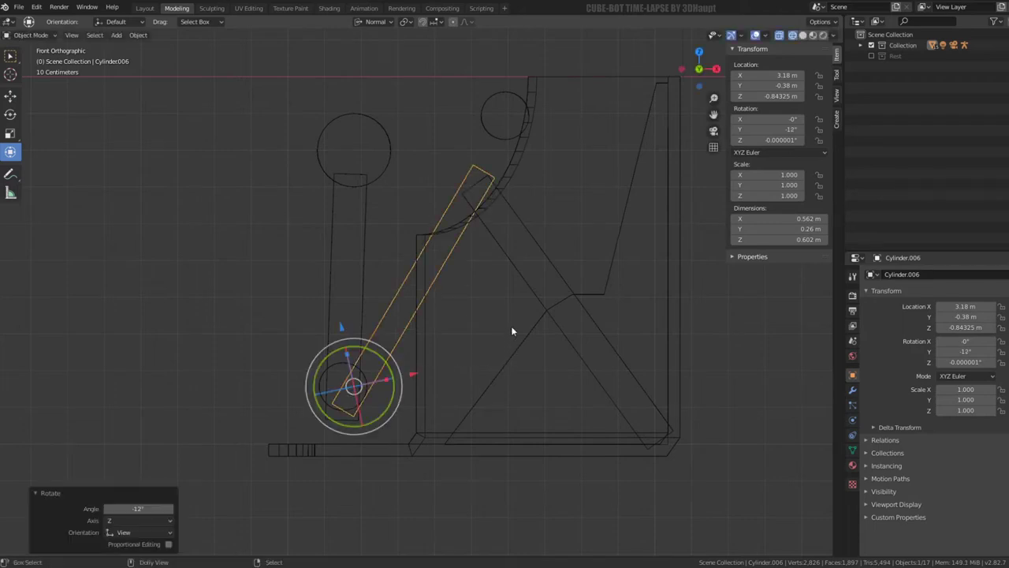
left_click(532, 251)
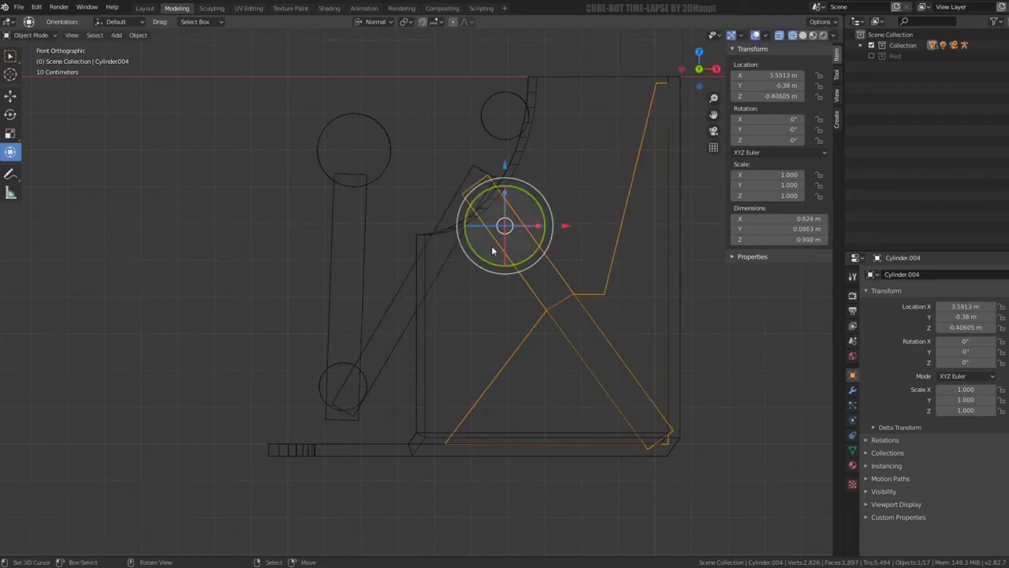
left_click(490, 123)
key("g")
key("x")
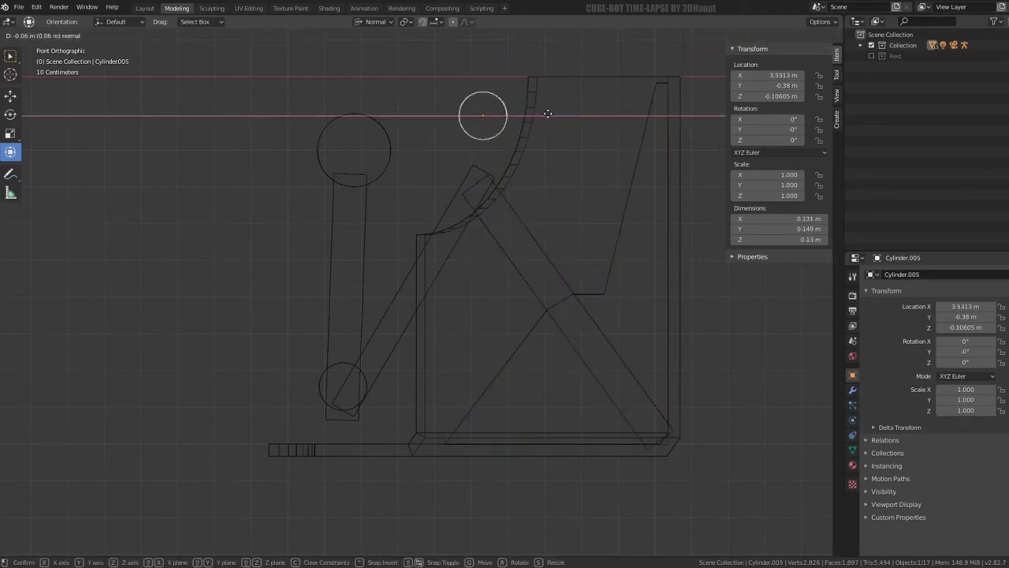
left_click(531, 116)
Step: Reselect the diagonal arm Cylinder.006 and adjust its rotation again
left_click(486, 186)
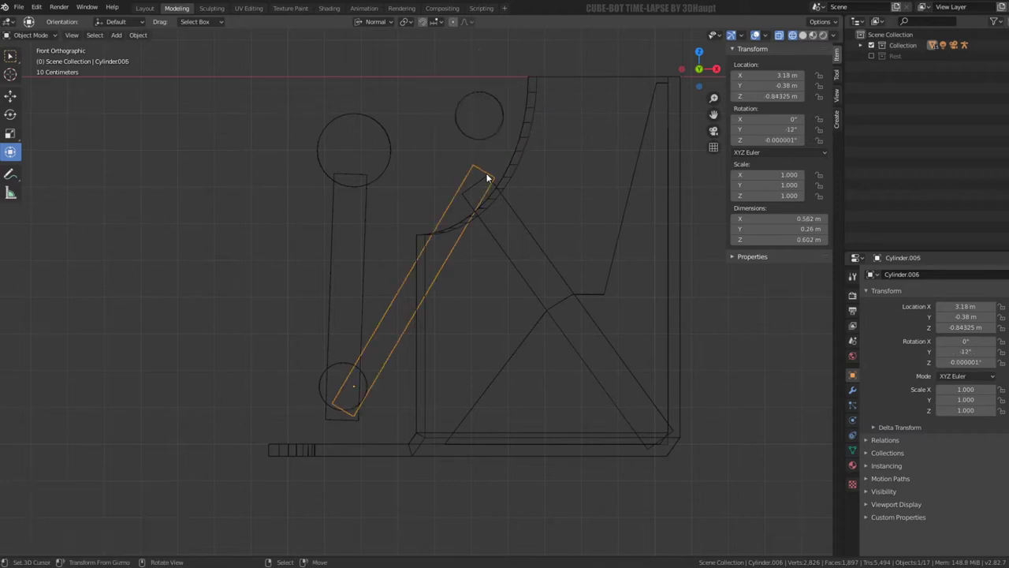
left_click(502, 117)
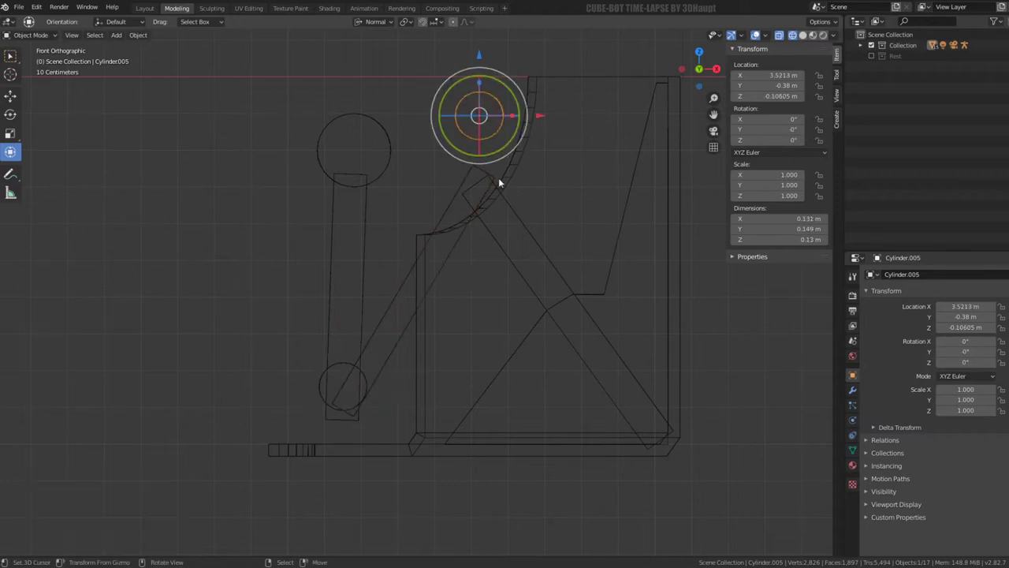
left_click(483, 169)
key("r")
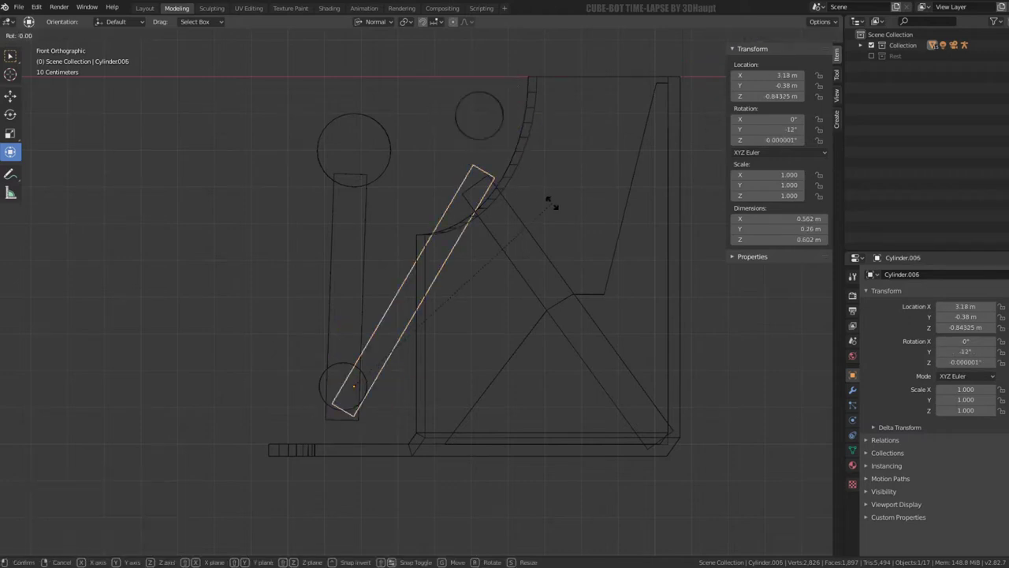
left_click(547, 189)
Step: Extend frame Cylinder.004's diagonal brace up-left 0.158 m along its normal
left_click(490, 176)
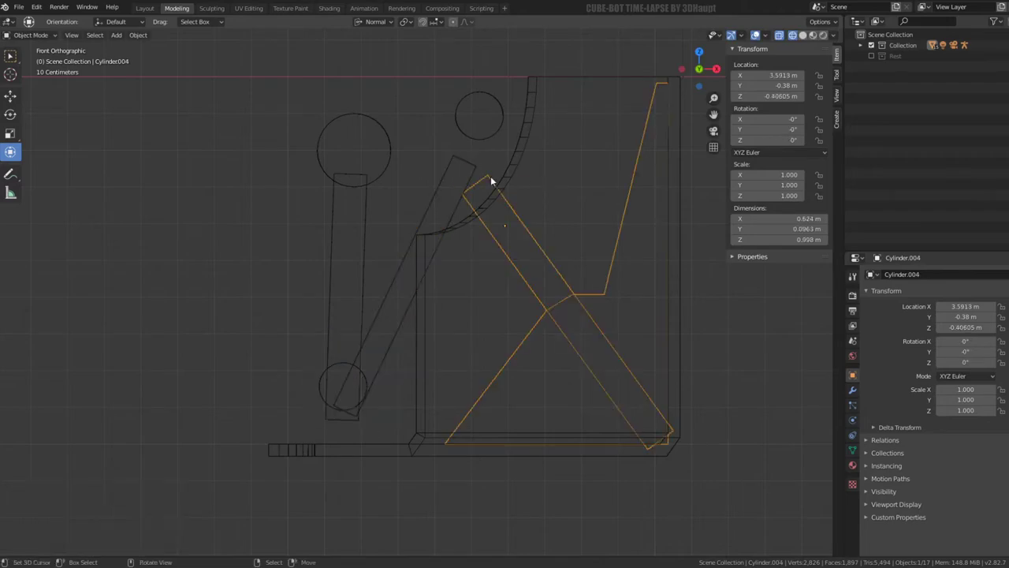
key("Tab")
middle_click_drag(485, 154, 509, 209)
key("KP_1")
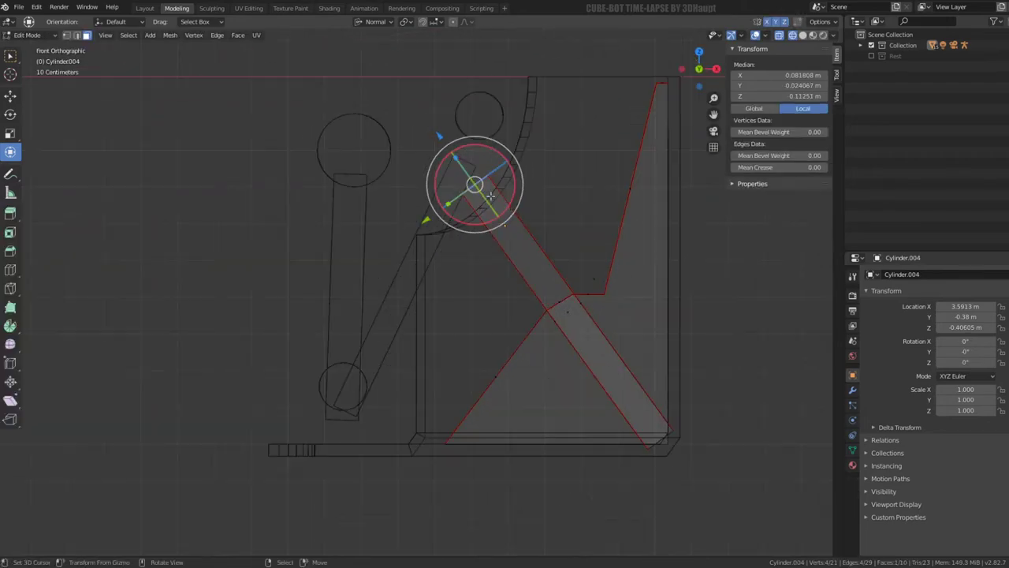
key("g")
key("z")
key("z")
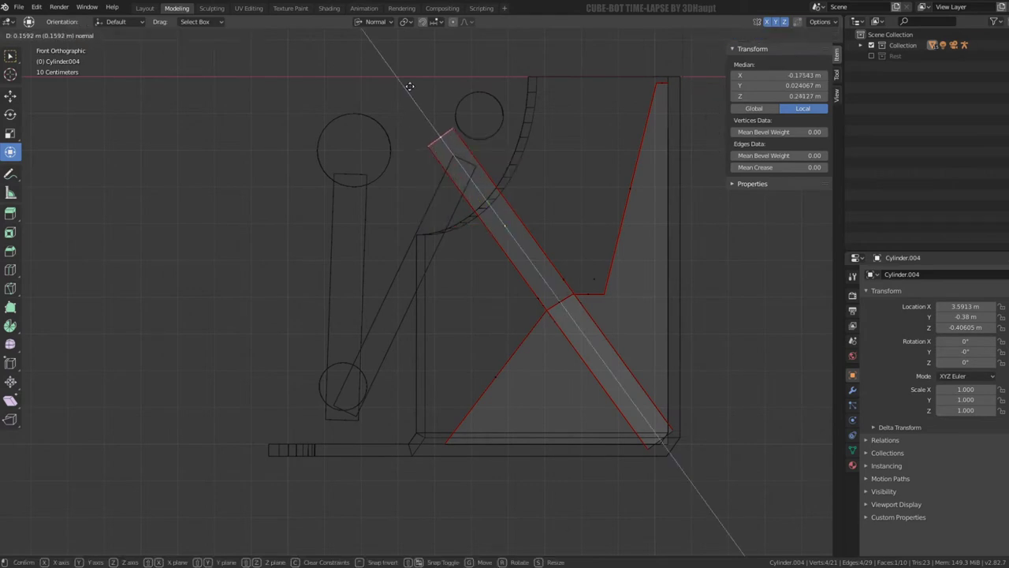
left_click(407, 87)
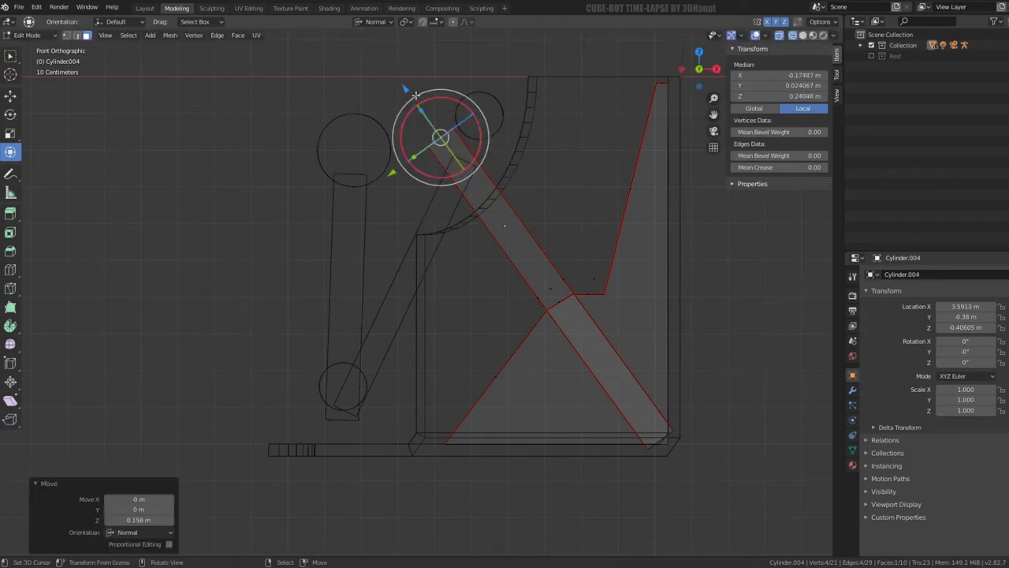
key("Tab")
Step: Move upper hinge Cylinder.005 by -0.1 m in X, then start moving it along Z
left_click(503, 121)
key("g")
key("x")
key("x")
type("-.1")
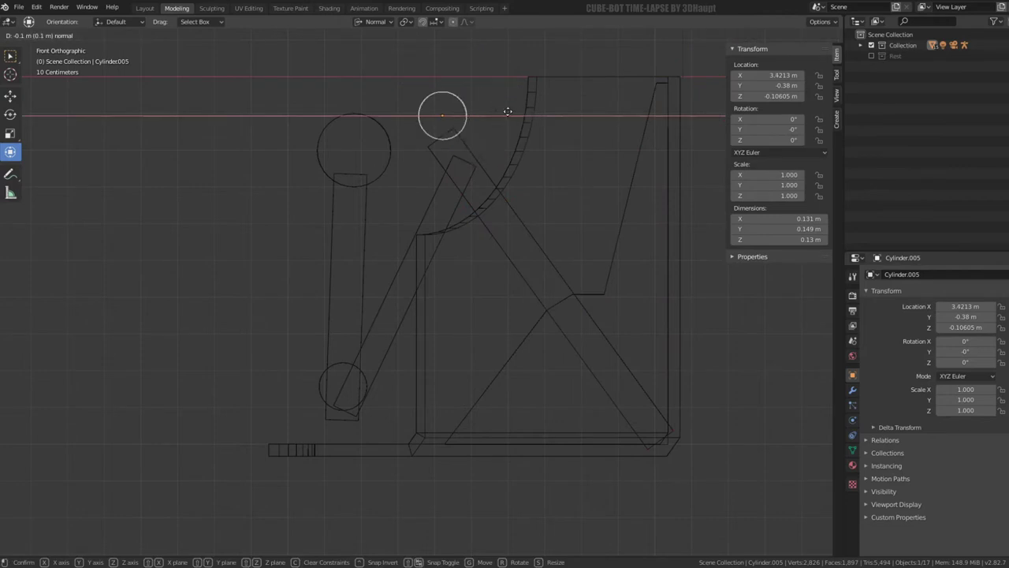
key("Return")
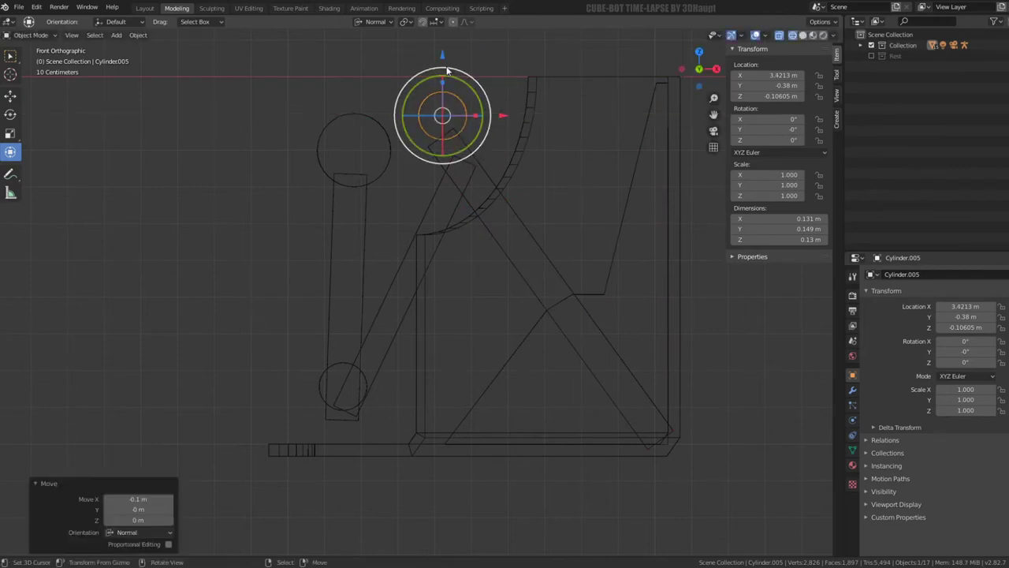
key("g")
key("z")
key("z")
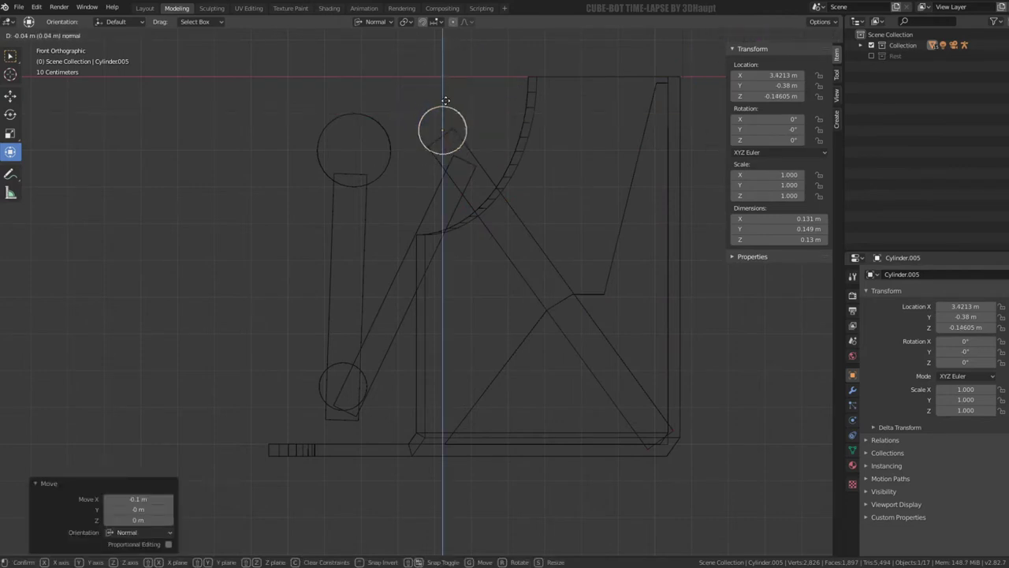
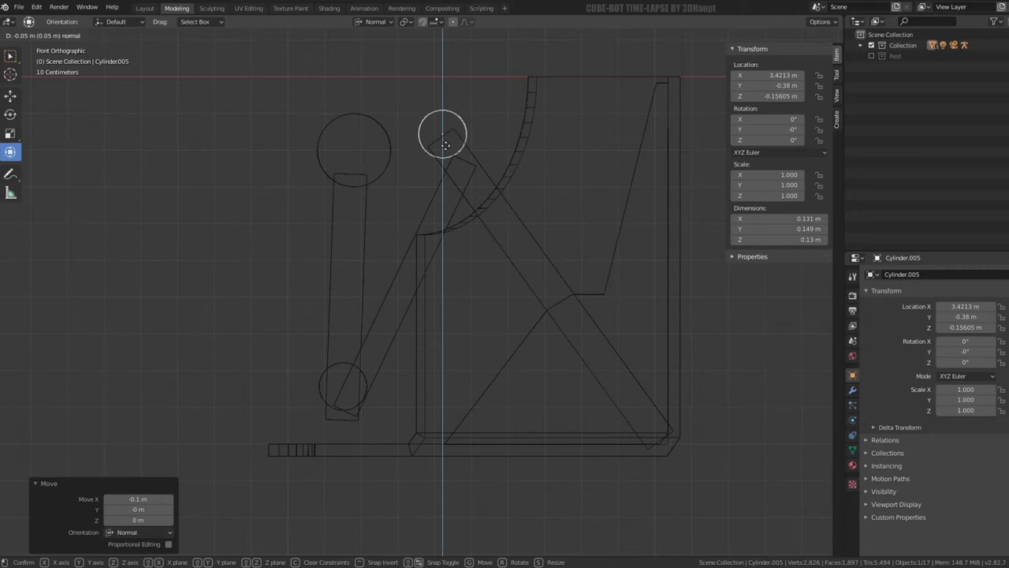
Step: Confirm the lowered upper wheel and roughly rotate the long linkage arm
key("Return")
left_click(470, 164)
key("r")
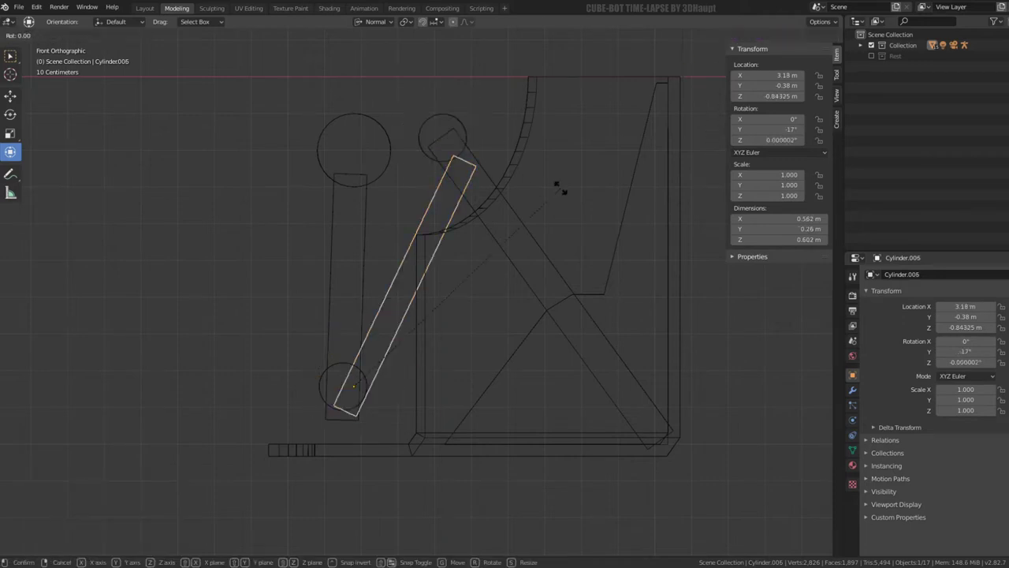
left_click(499, 100)
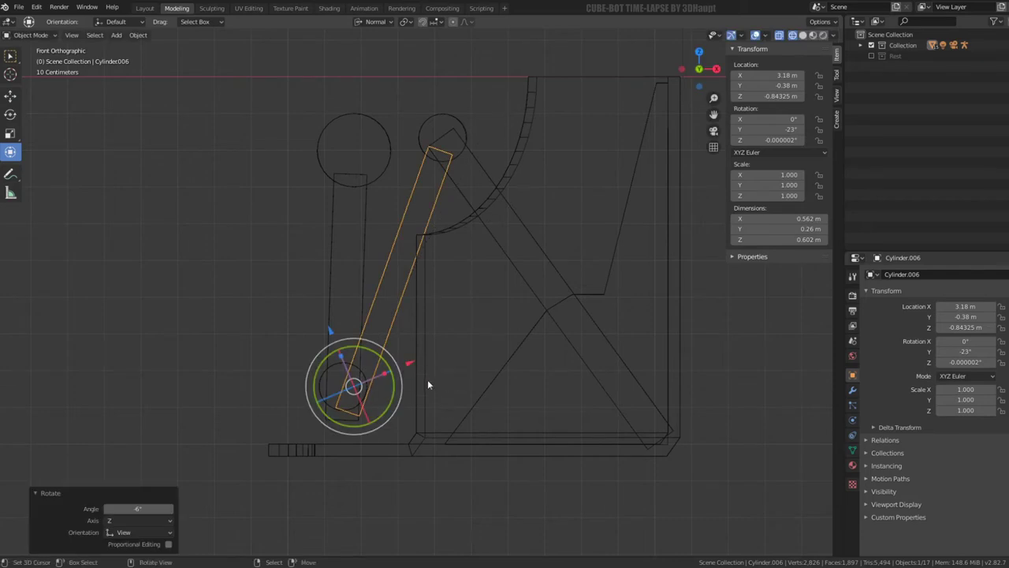
Step: Snap the 3D cursor to the lower wheel, snap the arm there, and rotate it to -21° on Y
left_click(339, 407)
key("shift+s")
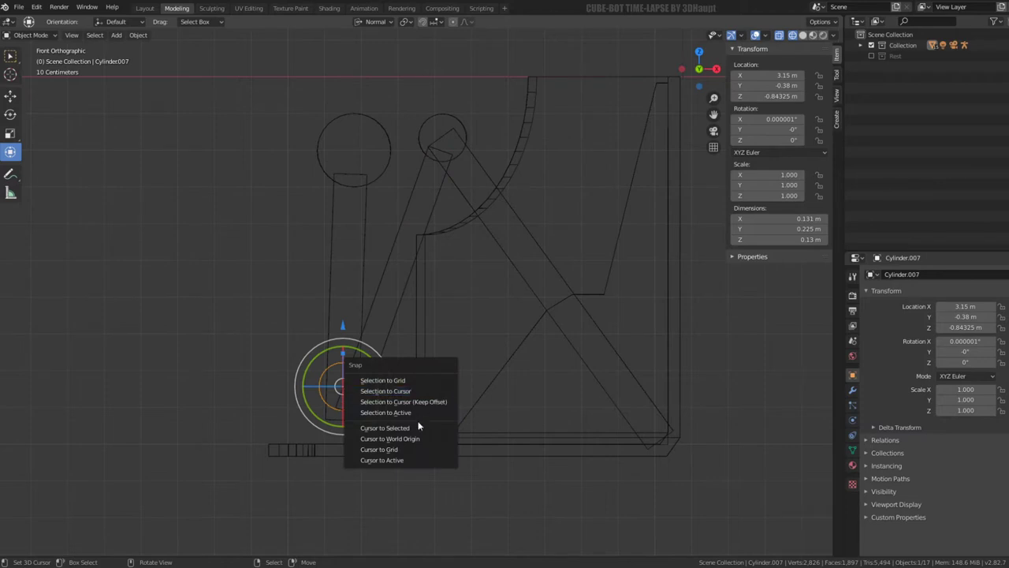
left_click(395, 427)
left_click(380, 383)
key("shift+s")
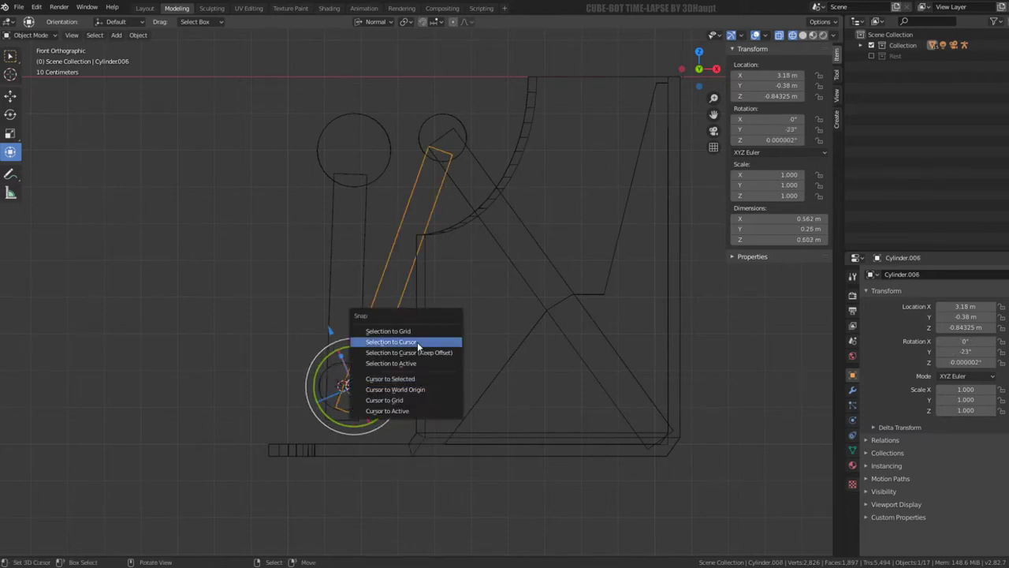
left_click(420, 342)
key("r")
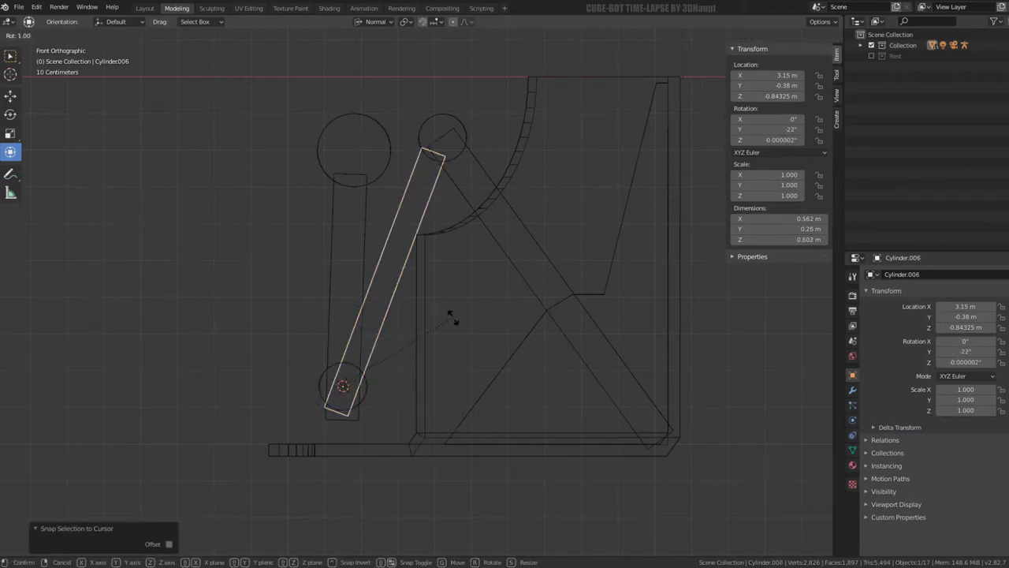
left_click(458, 331)
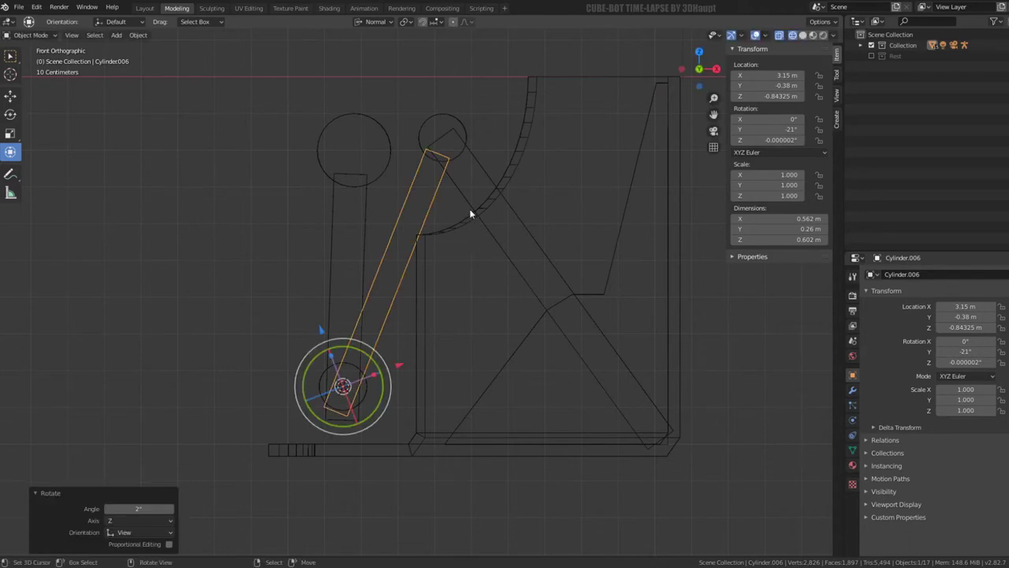
Step: Select the upper wheel and curved frame piece, and orbit to see the linkage in 3D
left_click(447, 117)
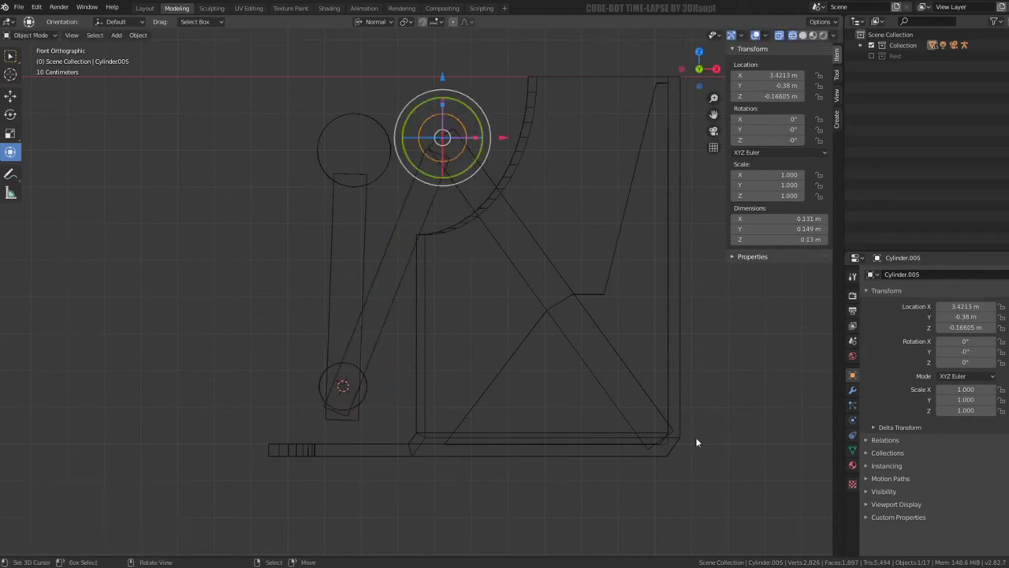
left_click(670, 430)
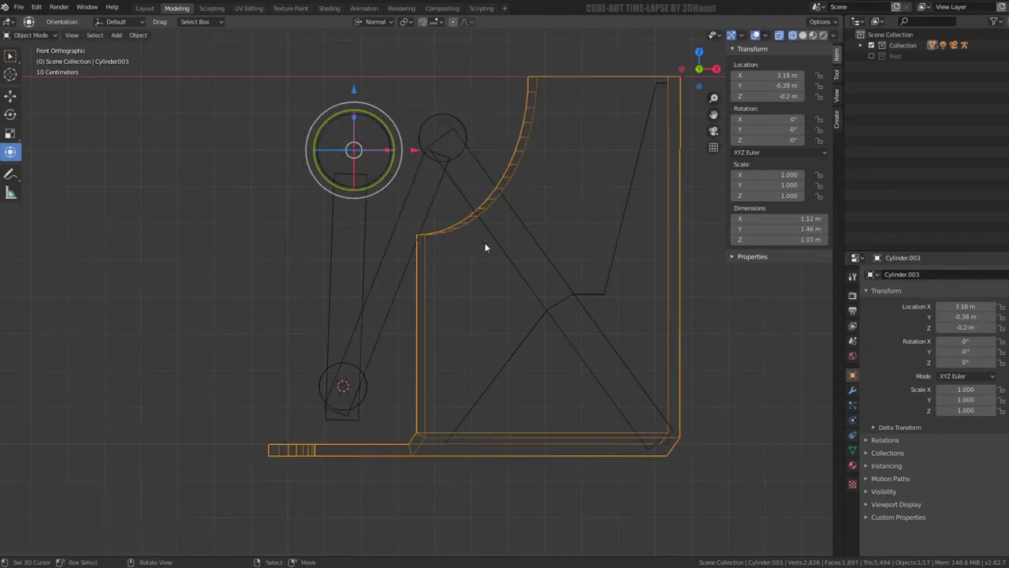
mouse_move(484, 242)
middle_mouse_down()
mouse_move(570, 287)
mouse_move(614, 292)
mouse_move(557, 312)
mouse_move(496, 208)
middle_mouse_up()
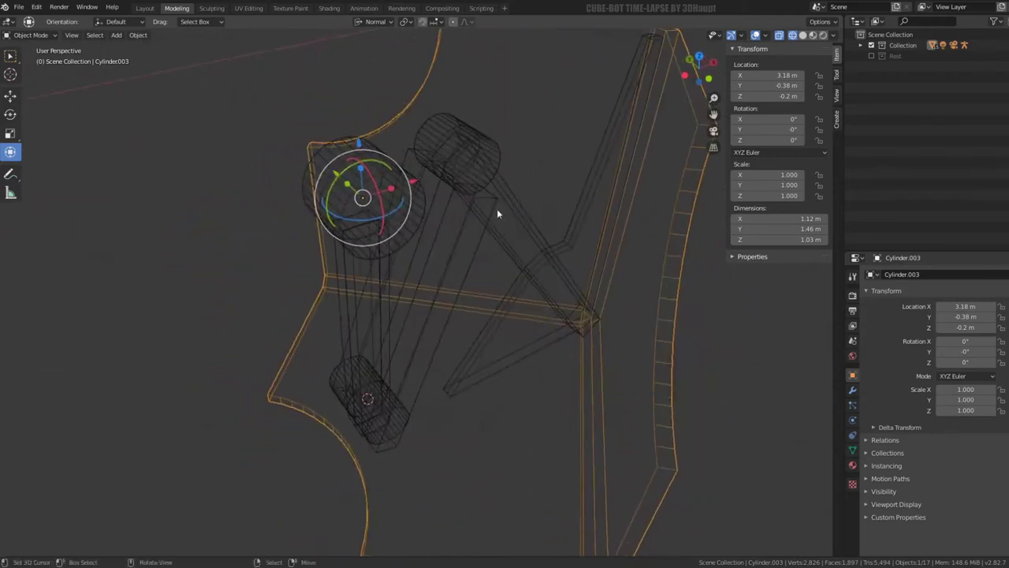
Step: Lengthen the linkage arm by pushing its top end face outward along its normal
left_click(498, 202)
key("Tab")
left_click(433, 159)
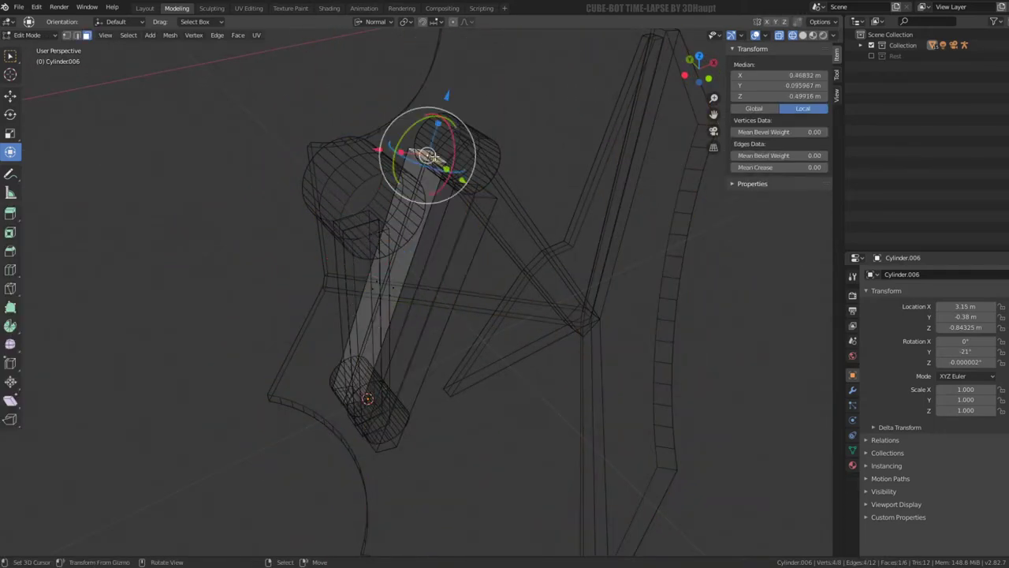
key("g")
key("z")
key("z")
left_click(460, 48)
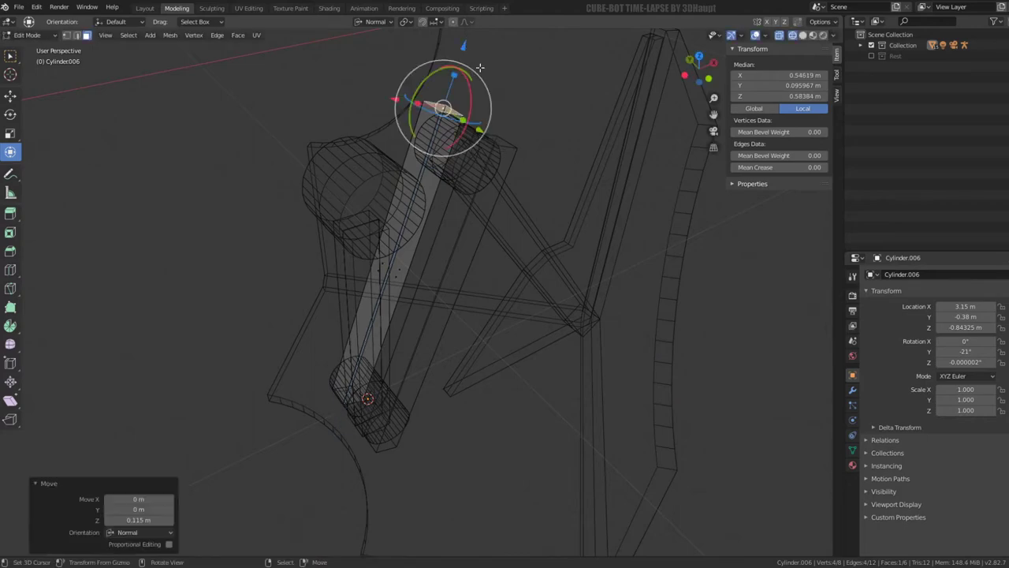
key("Tab")
Step: Rotate the linkage arm to a steeper -11° on Y
scroll(528, 179, "down", 3)
mouse_move(528, 180)
middle_mouse_down()
mouse_move(523, 112)
mouse_move(473, 134)
mouse_move(403, 133)
mouse_move(482, 121)
mouse_move(540, 132)
mouse_move(487, 136)
mouse_move(540, 139)
mouse_move(488, 147)
middle_mouse_up()
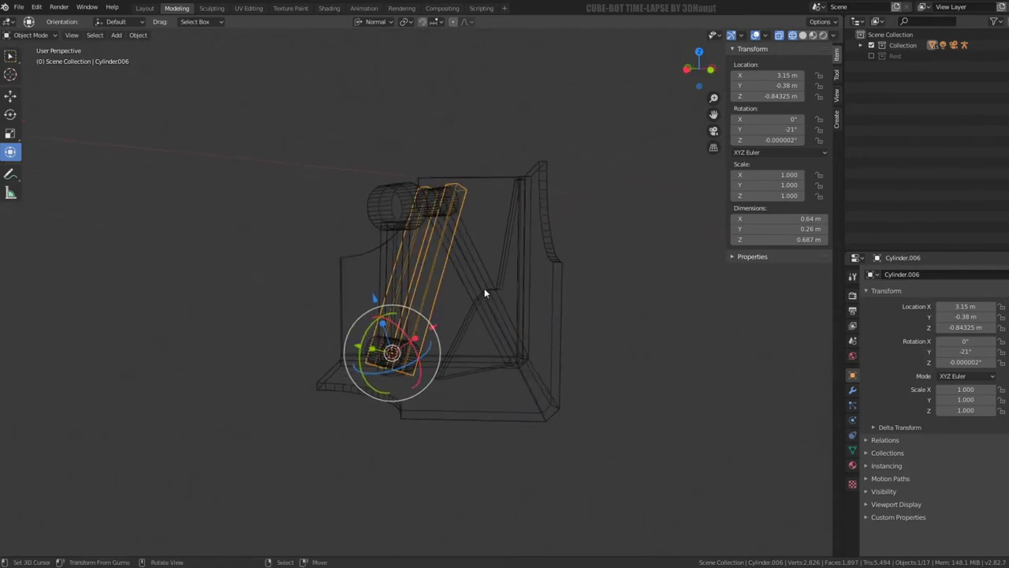
mouse_move(484, 291)
middle_mouse_down()
mouse_move(468, 291)
mouse_move(567, 292)
mouse_move(442, 291)
mouse_move(367, 235)
middle_mouse_up()
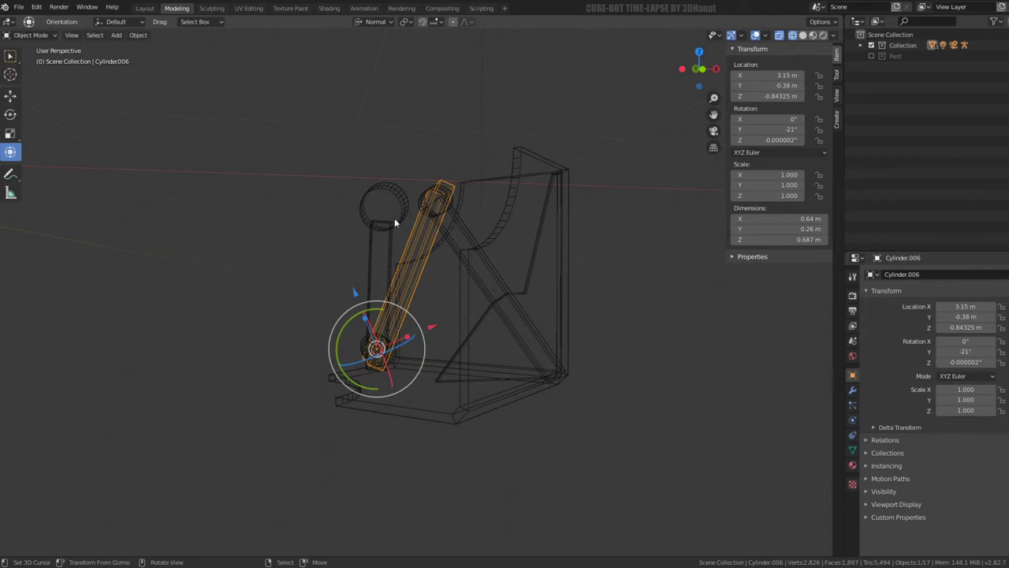
mouse_move(395, 223)
middle_mouse_down()
mouse_move(393, 242)
mouse_move(340, 237)
middle_mouse_up()
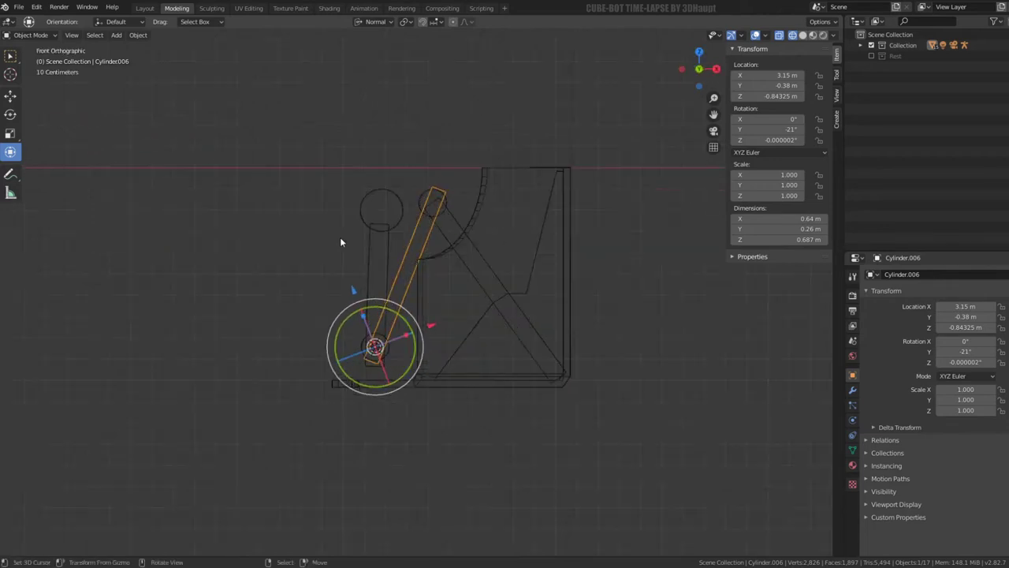
key("r")
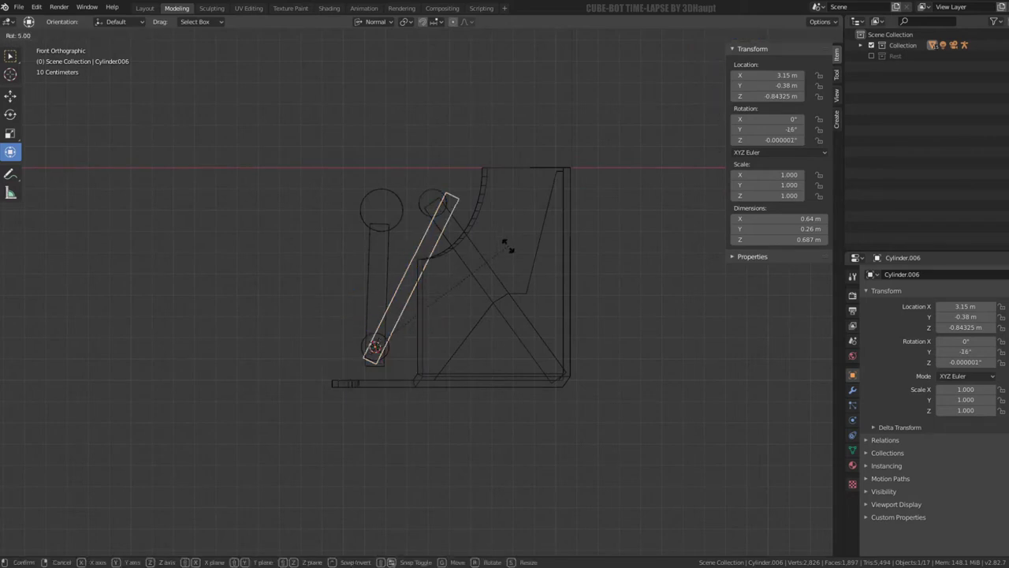
left_click(462, 203)
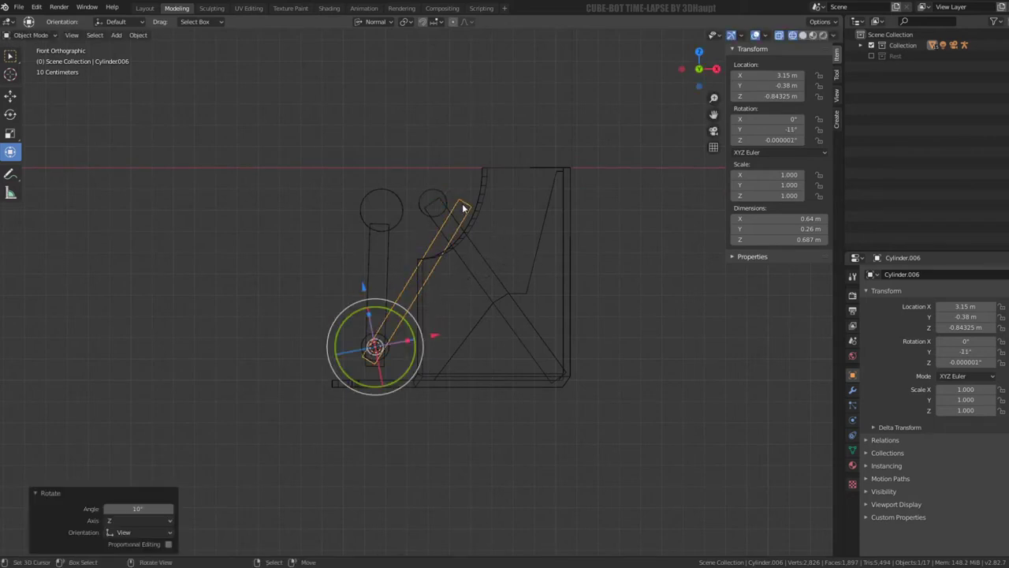
Step: Slide the small upper wheel along X to 3.5682 m to meet the arm's top end
left_click(459, 197)
scroll(465, 249, "up", 1)
key("g")
key("x")
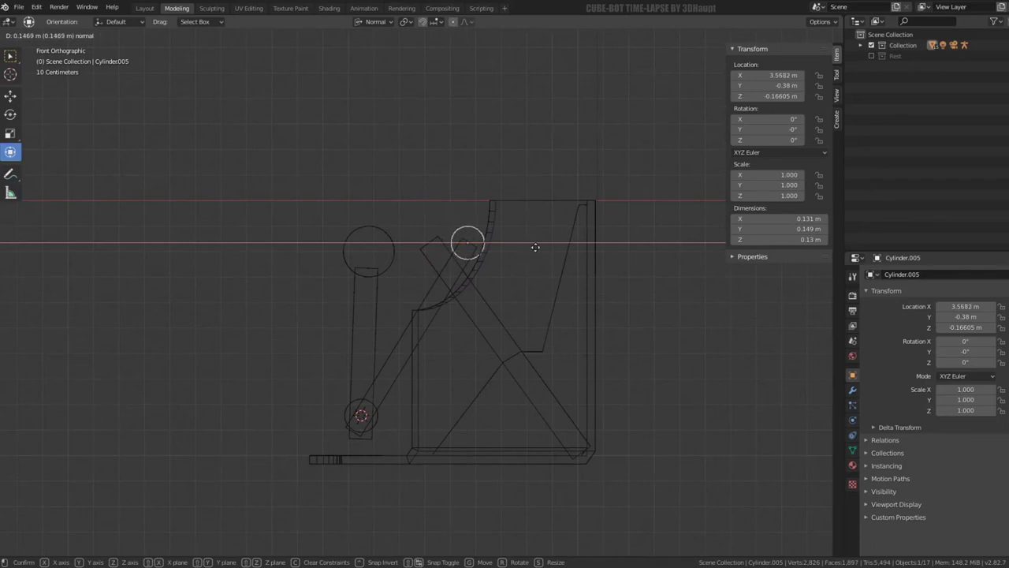
left_click(535, 247)
left_click(421, 243)
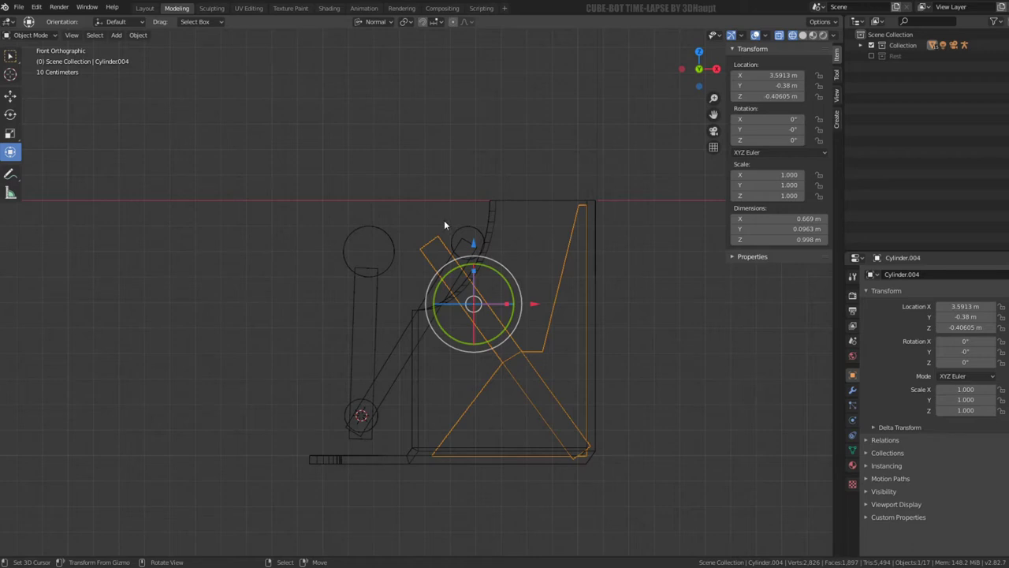
Step: Subdivide the diagonal bracket bar and bevel its new edge ring
key("Tab")
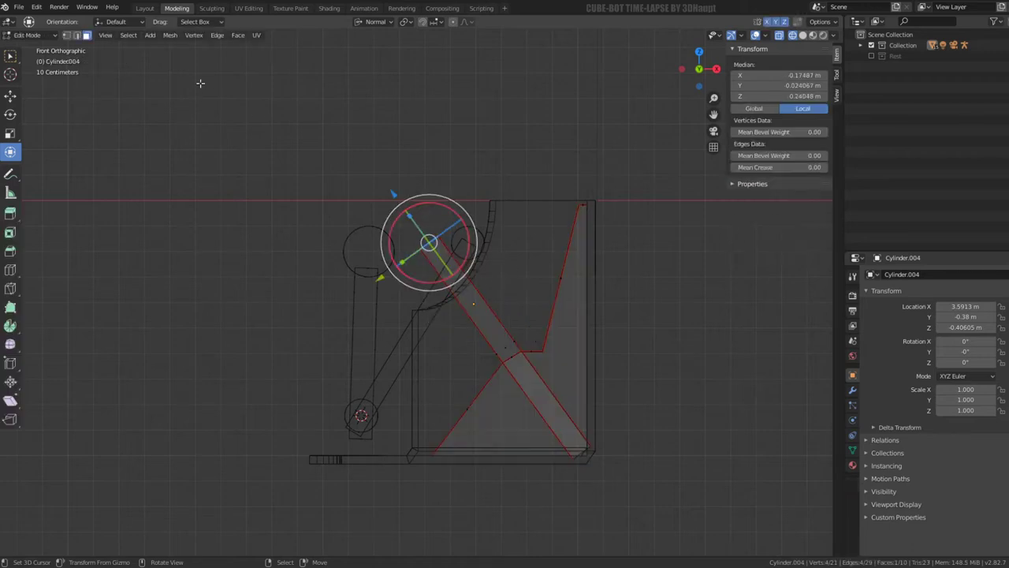
key("ctrl+l")
key("q")
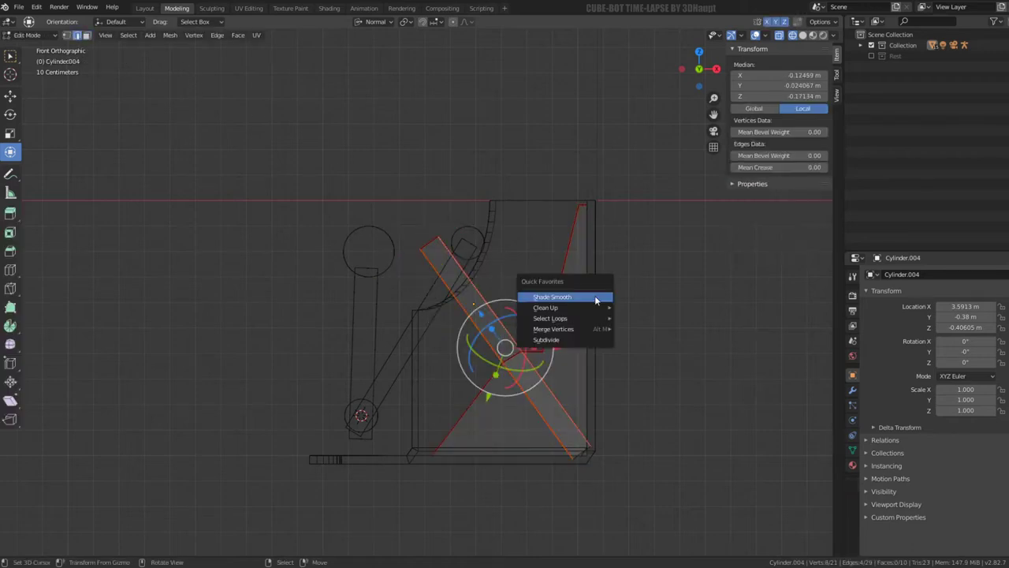
left_click(572, 338)
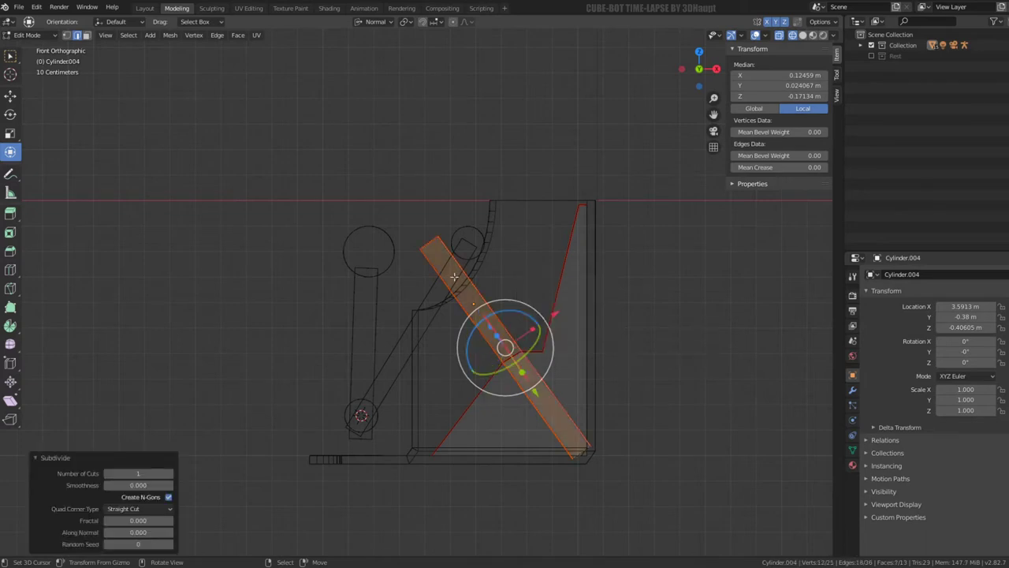
left_click(442, 271, "ctrl+alt")
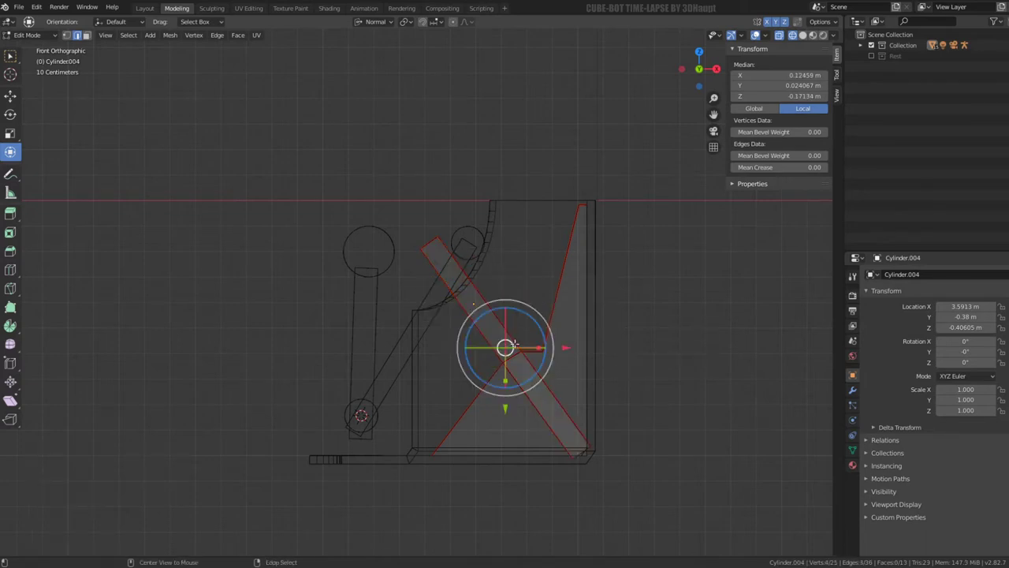
key("ctrl+e")
left_click(580, 180)
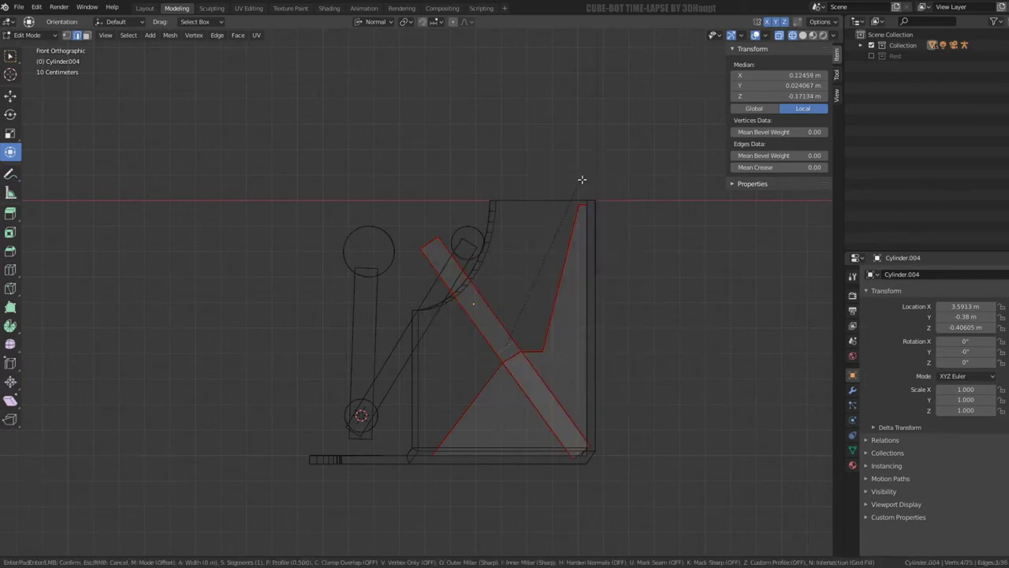
left_click(491, 270)
Step: Slide the bar's upper end faces 0.13 m along their normal
left_click(479, 281, "ctrl+alt")
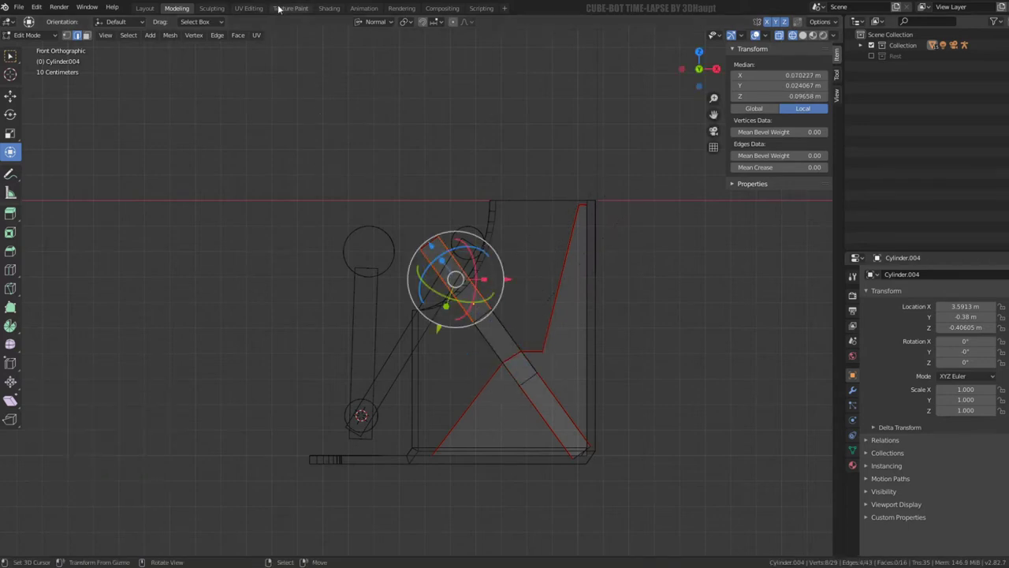
left_click(86, 35)
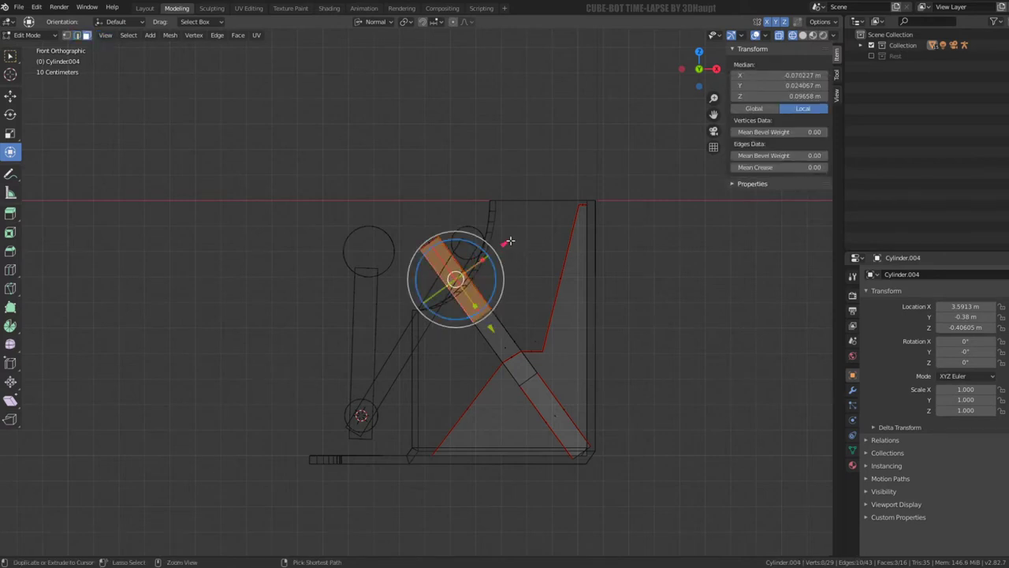
key("g")
key("z")
key("z")
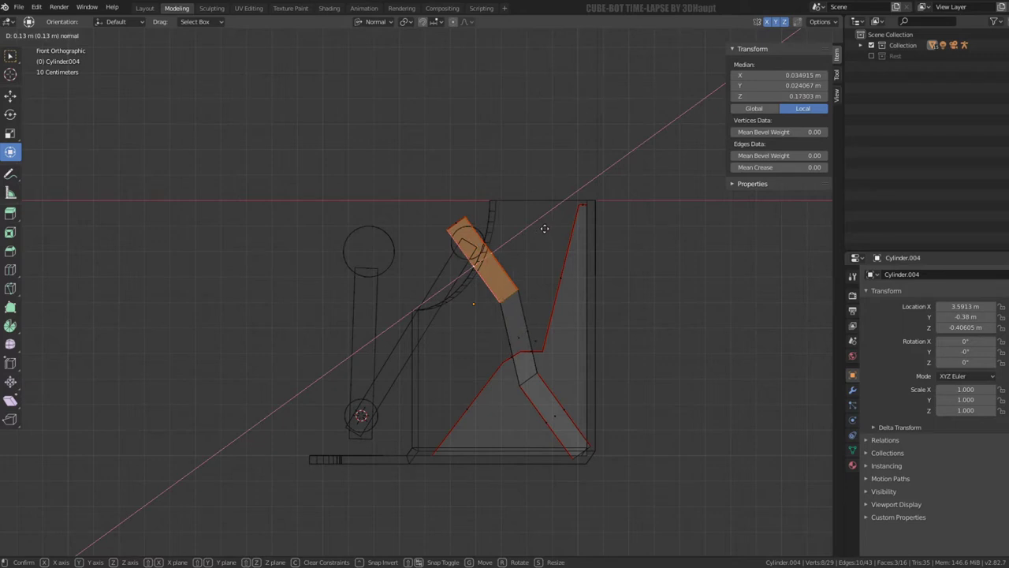
left_click(544, 228)
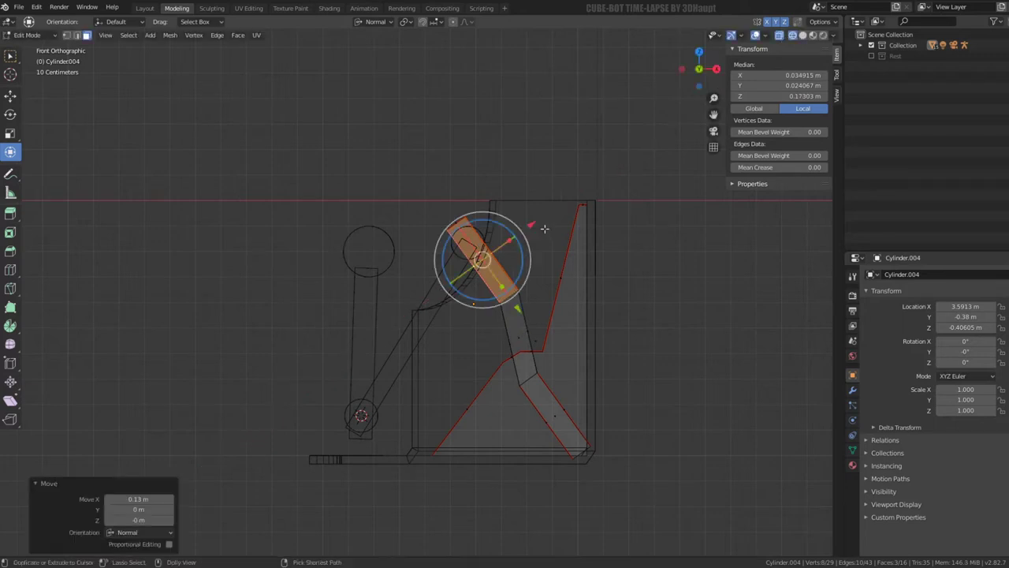
mouse_move(495, 233)
middle_mouse_down()
mouse_move(505, 242)
mouse_move(465, 225)
mouse_move(632, 234)
mouse_move(480, 233)
middle_mouse_up()
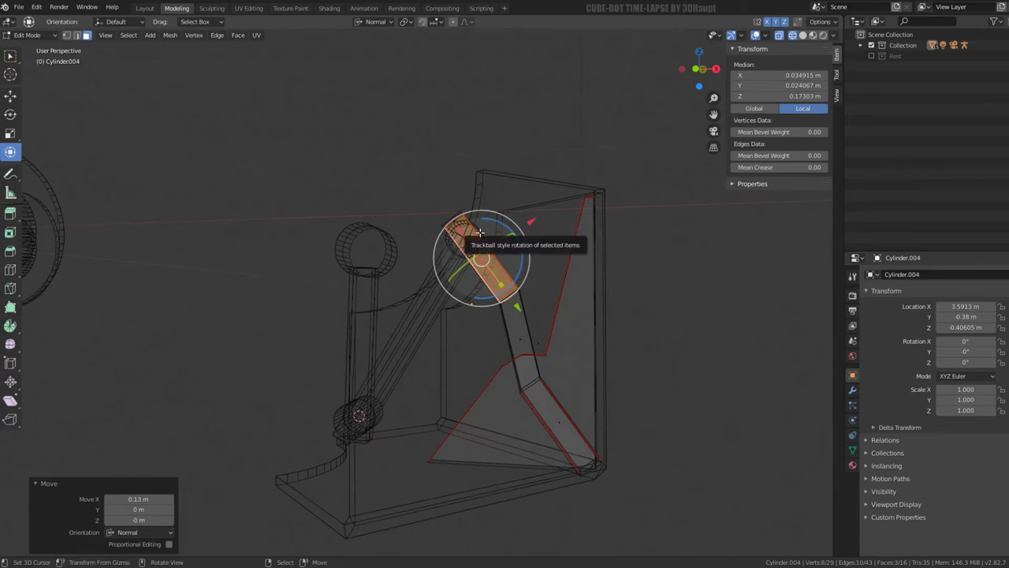
Step: In front view, move the cylinder's end circle -0.1 m along its normal
scroll(479, 232, "up", 1)
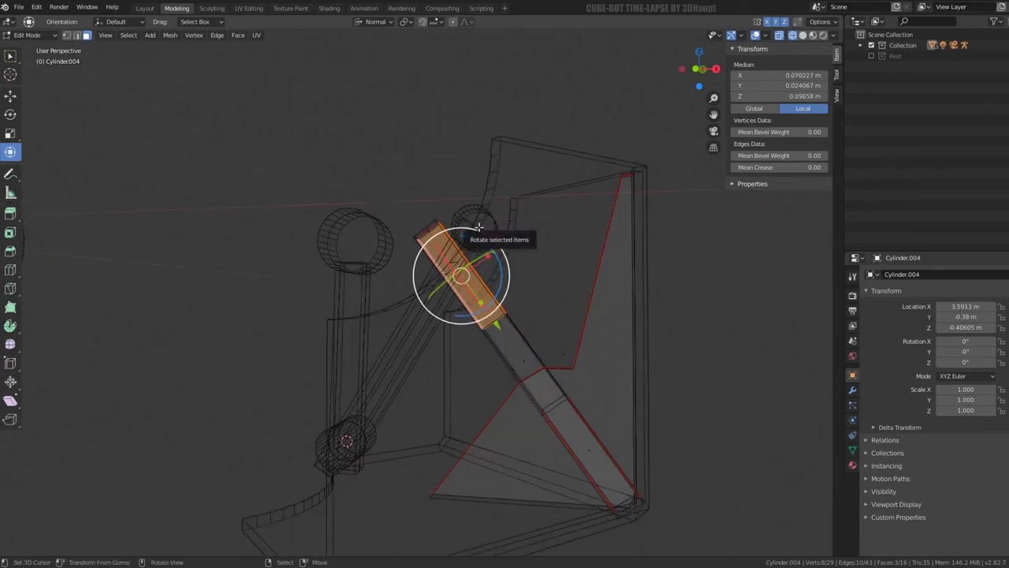
key("KP_1")
left_click(430, 231)
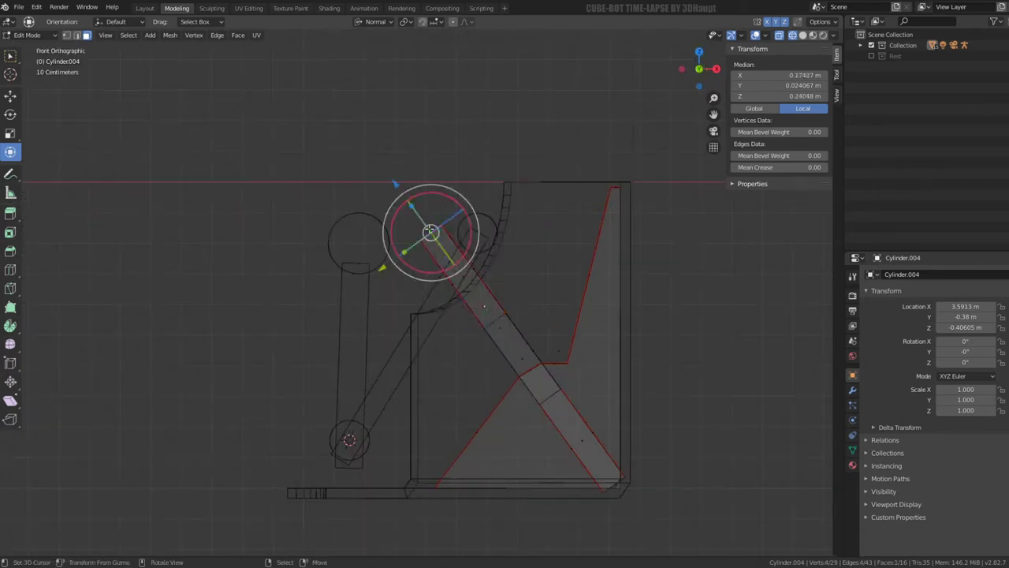
key("g")
key("z")
key("z")
type("-0.1")
key("Return")
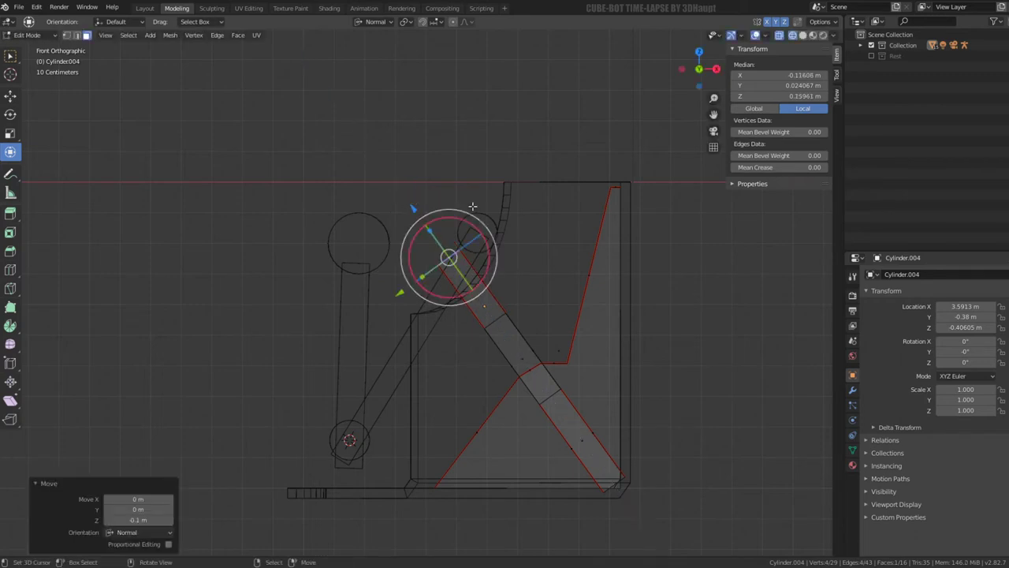
Step: Switch to Edit Mode on the arm Cylinder.006
key("Tab")
left_click(477, 235)
key("Tab")
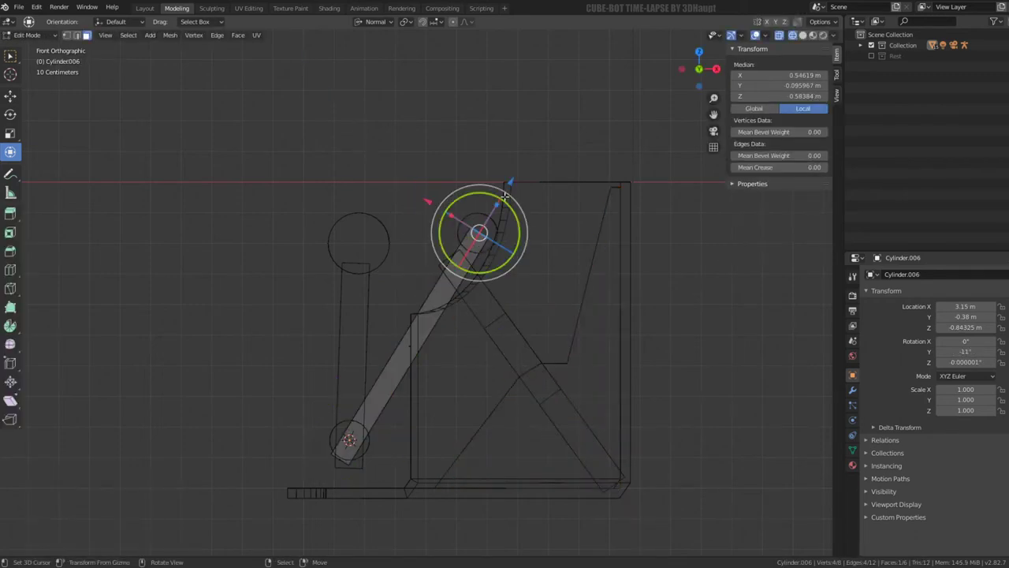
Step: Offset the arm's top circle along its normal and return to Object Mode
key("g")
key("z")
key("z")
key("Return")
key("Tab")
Step: Move the top gear Cylinder.005 down-left to X 3.4948 m, Z -0.26048 m
left_click(482, 213)
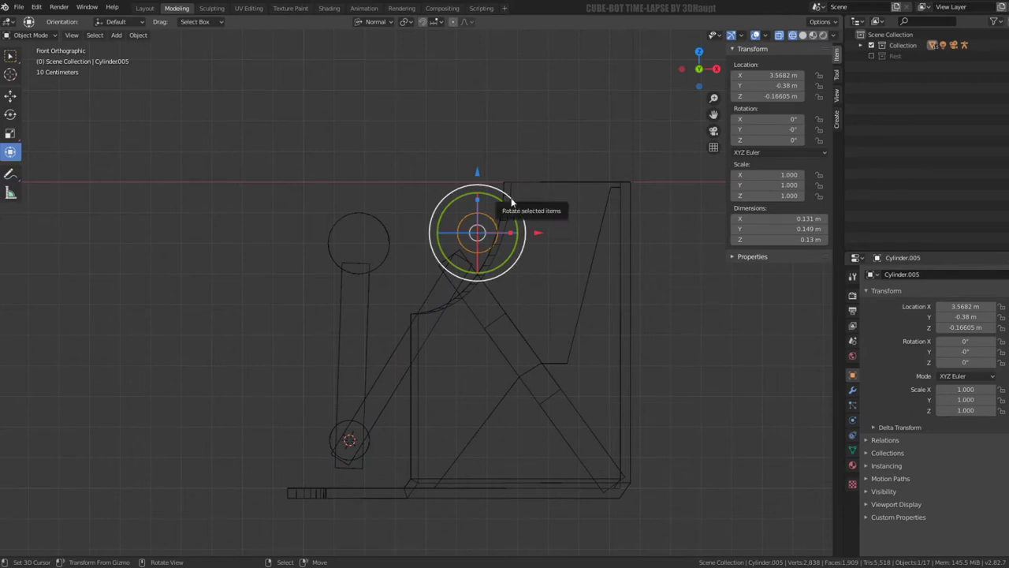
mouse_move(511, 200)
left_mouse_down()
mouse_move(494, 207)
mouse_move(490, 225)
left_mouse_up()
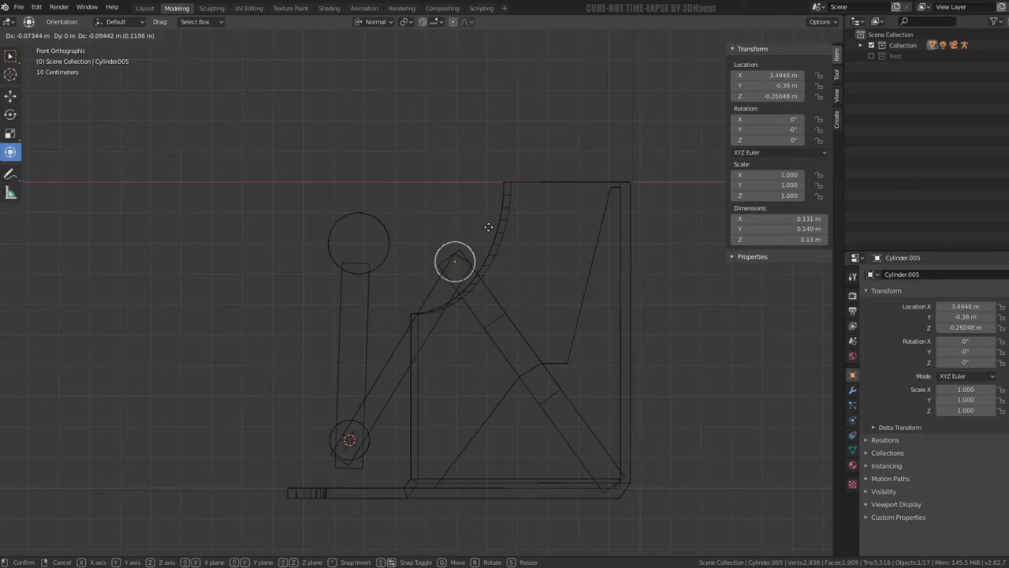
left_click(488, 227)
middle_click_drag(422, 315, 430, 298)
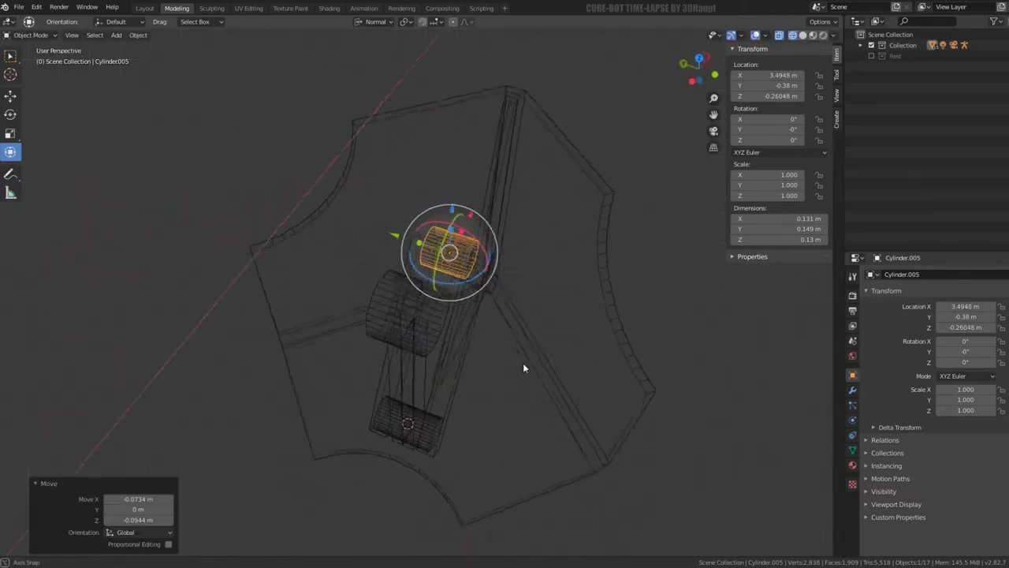
Step: Place the 3D cursor at the small joint cylinder and select the armature
left_click(423, 283, "shift")
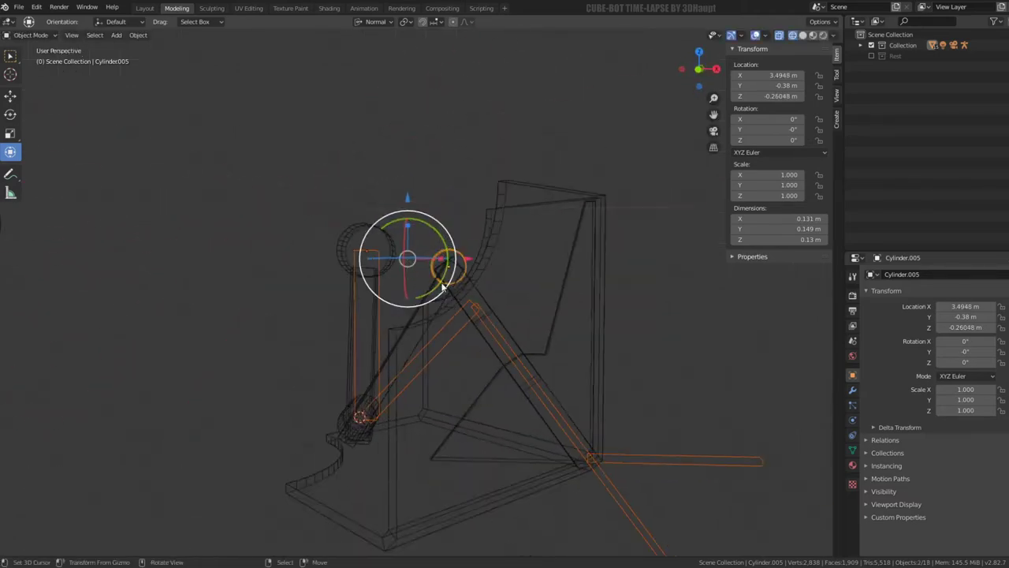
middle_click_drag(422, 282, 462, 280)
left_click(461, 272)
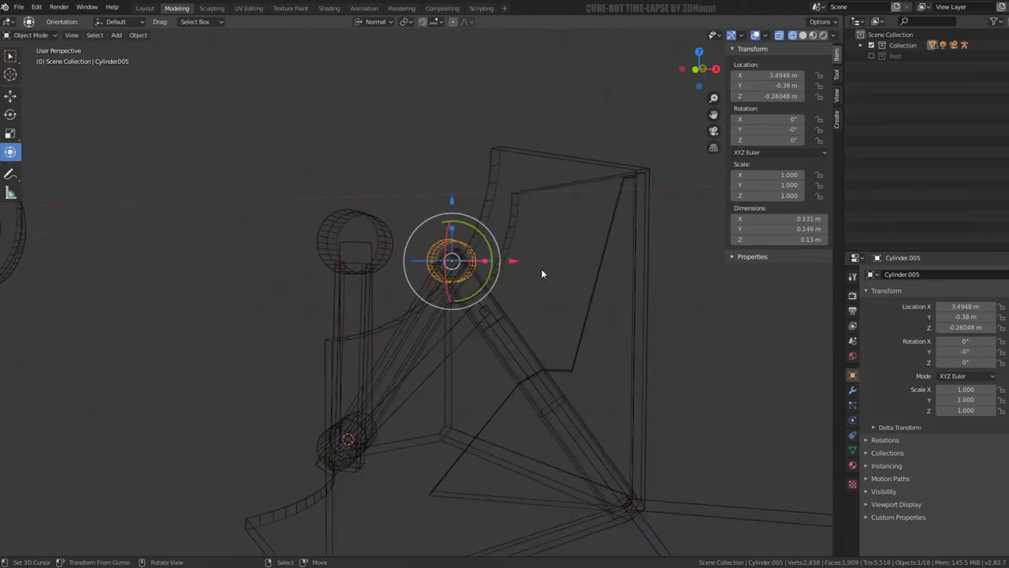
key("shift+s")
left_click(552, 307)
left_click(484, 316)
Step: Snap the Bone.001 joint to the 3D cursor at the upper pivot
key("Tab")
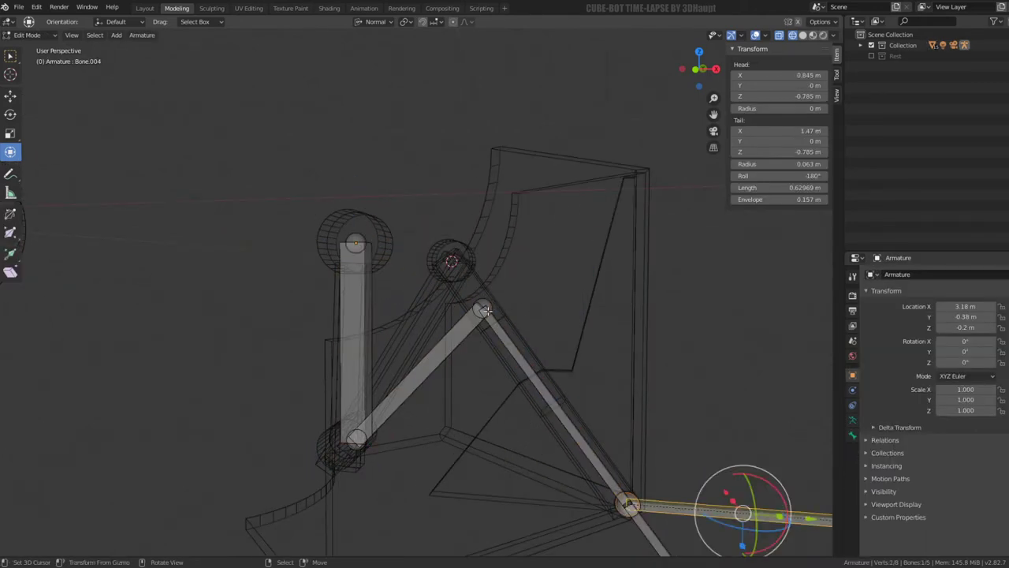
left_click(481, 306)
key("shift+s")
left_click(592, 265)
middle_click_drag(525, 266, 441, 355)
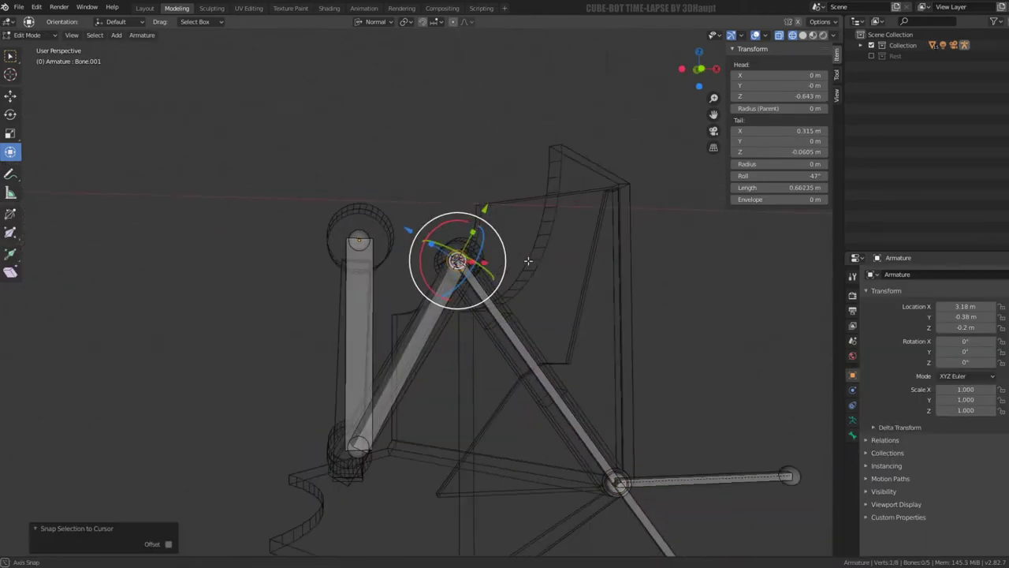
key("Tab")
Step: Place the 3D cursor at the lower joint cylinder Cylinder.007
left_click(370, 466)
left_click(370, 467)
left_click(369, 467)
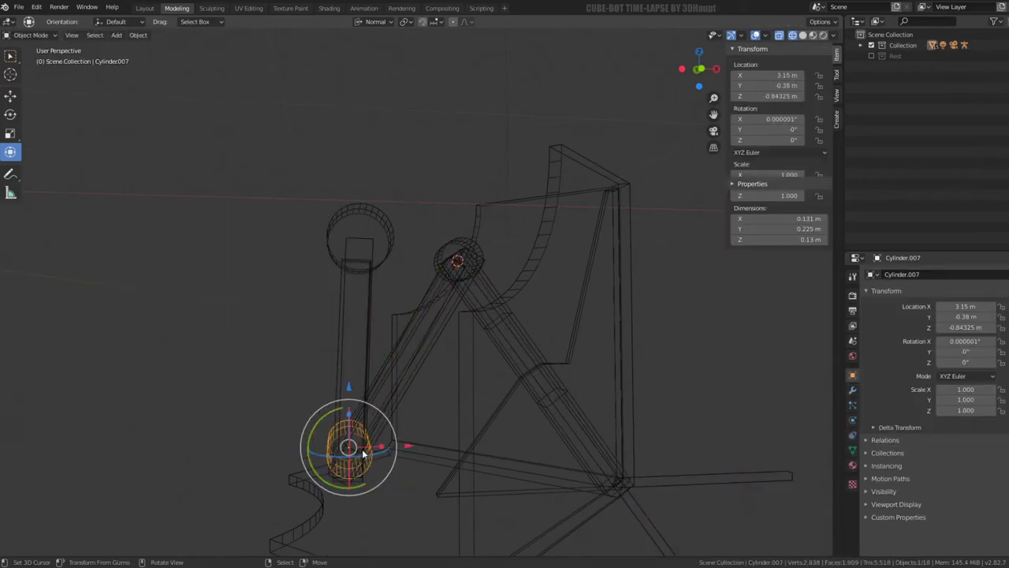
left_click(368, 467)
left_click(366, 467)
key("shift+s")
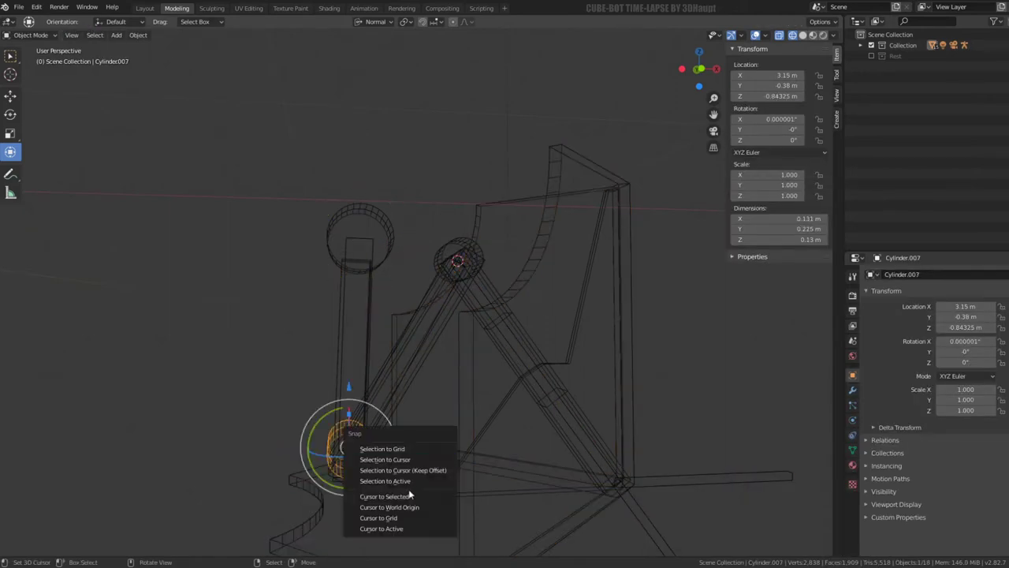
left_click(409, 489)
middle_click_drag(408, 489, 435, 407)
Step: Snap the bone end at the lower cylinder to the 3D cursor
left_click(410, 357)
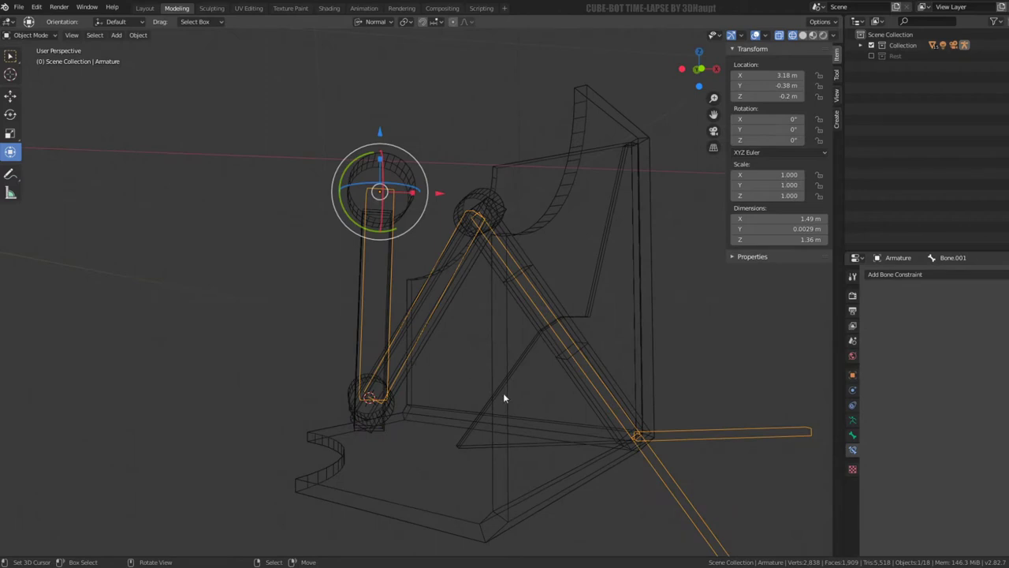
key("Tab")
left_click(377, 404)
key("shift+s")
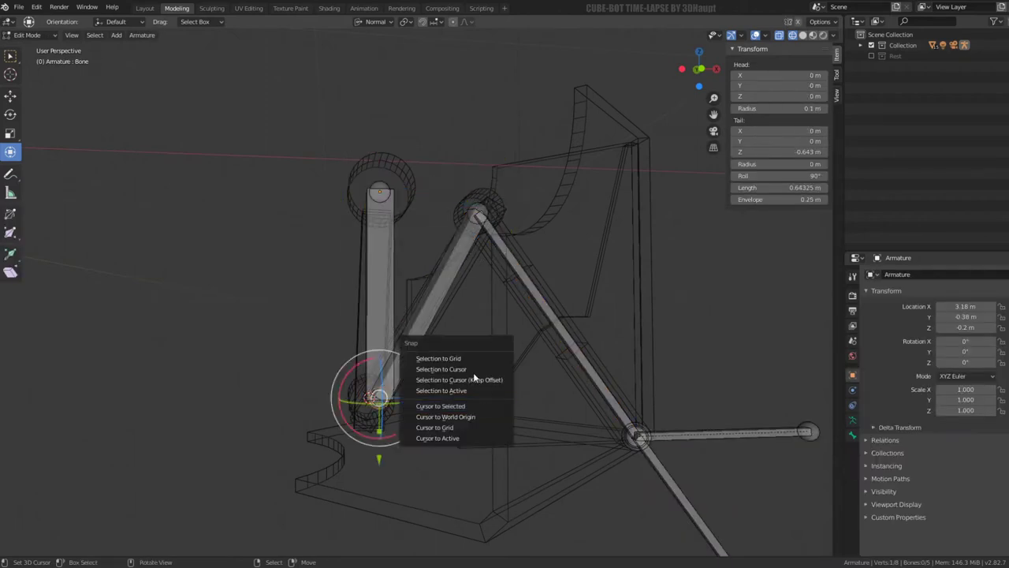
left_click(473, 369)
mouse_move(473, 370)
middle_mouse_down()
mouse_move(479, 347)
mouse_move(428, 368)
mouse_move(582, 409)
mouse_move(439, 315)
middle_mouse_up()
key("Tab")
Step: In Pose Mode, rotate the foot bone Bone.004 to test the leg movement
key("KP_1")
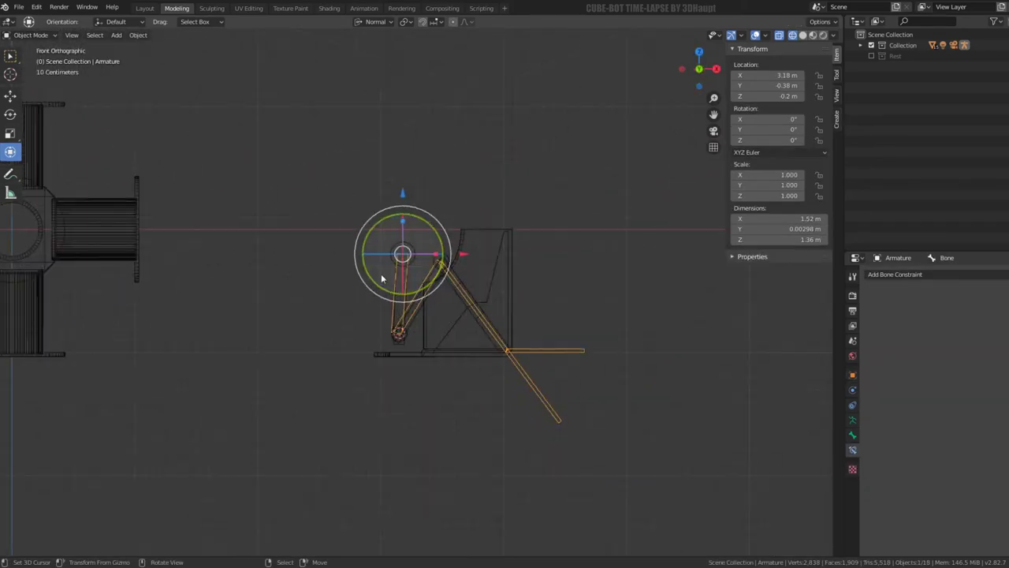
scroll(439, 315, "up", 4)
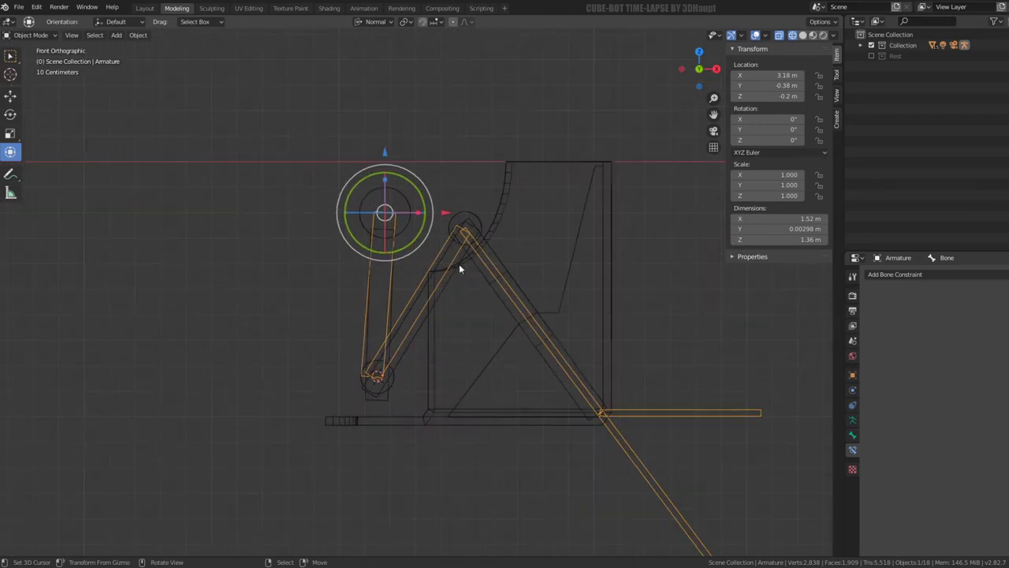
left_click(52, 36)
left_click(41, 73)
left_click(648, 419)
scroll(648, 419, "down", 3)
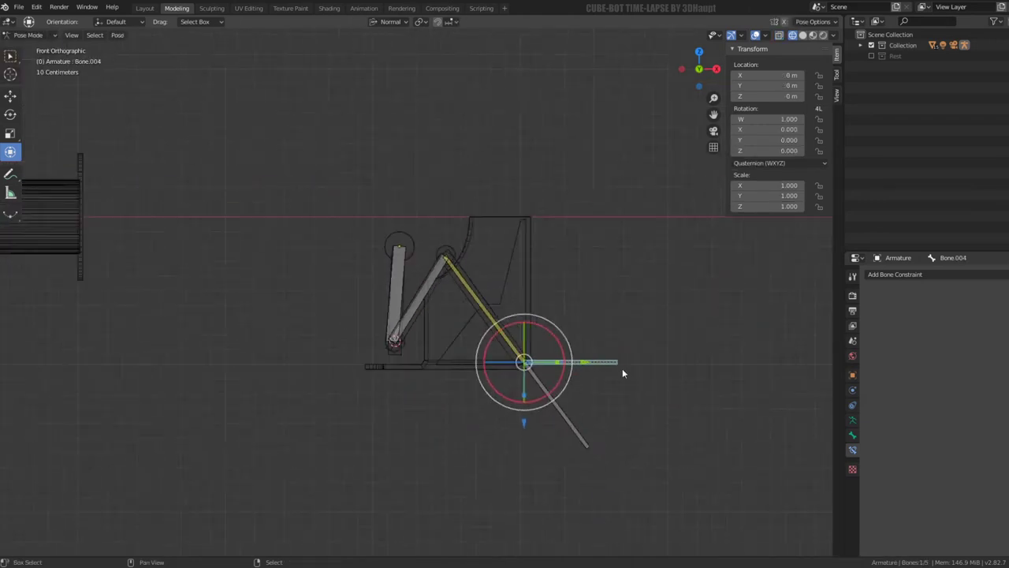
key("r")
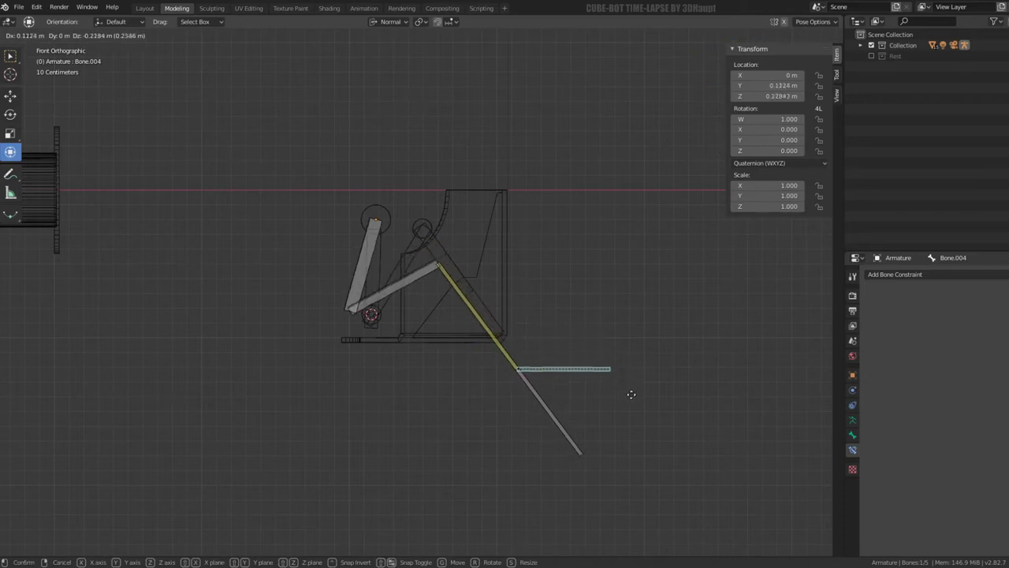
left_click(652, 466)
key("r")
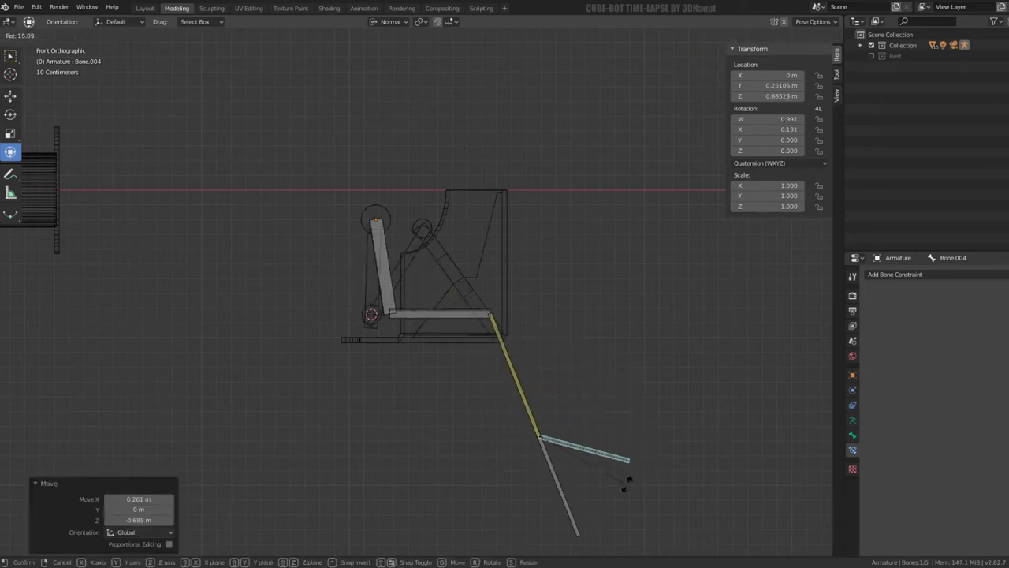
left_click(580, 488)
Step: Reset Bone.004's rotation and location, then return to bone editing
key("g")
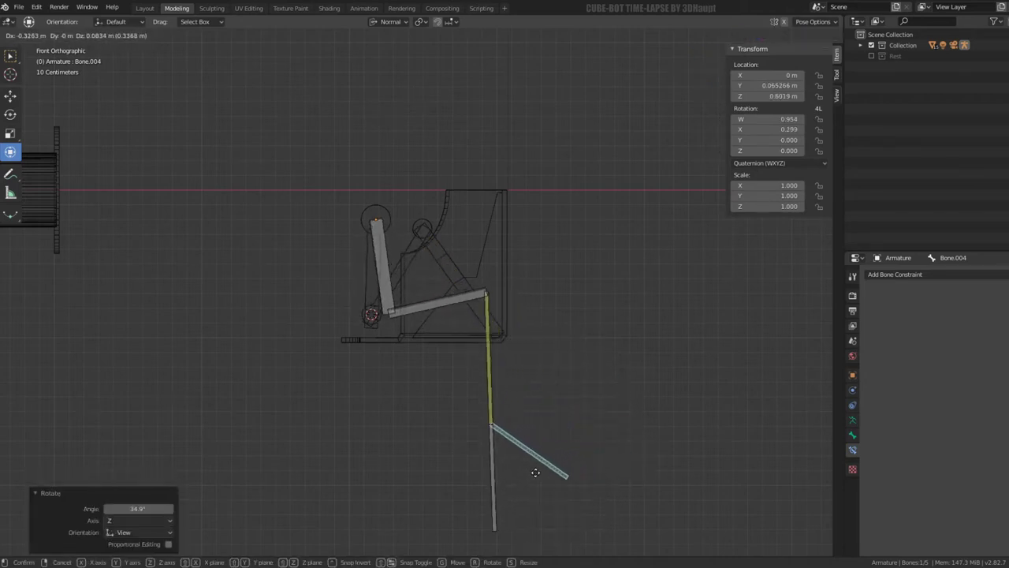
key("Escape")
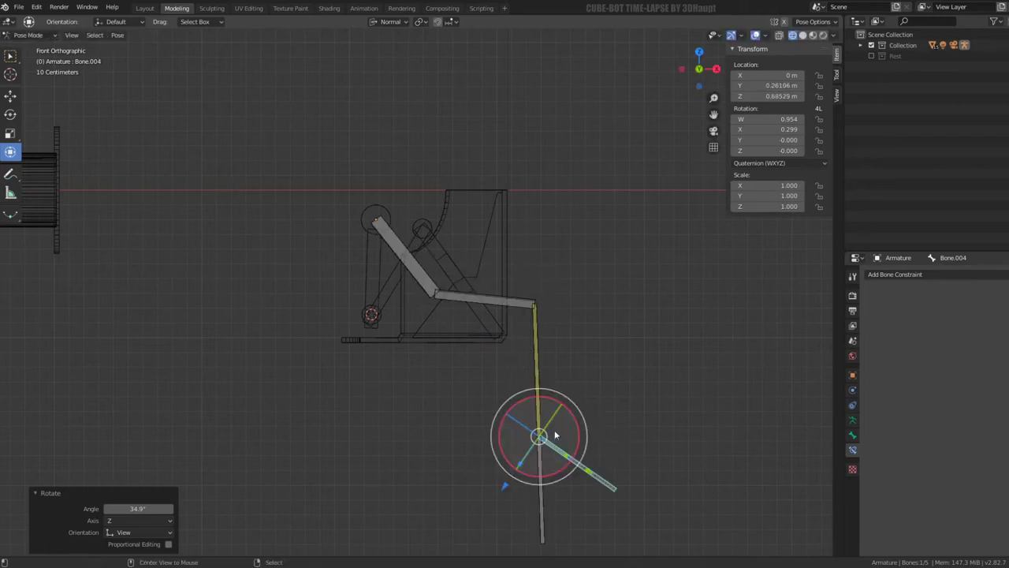
key("ctrl+z")
key("alt+g")
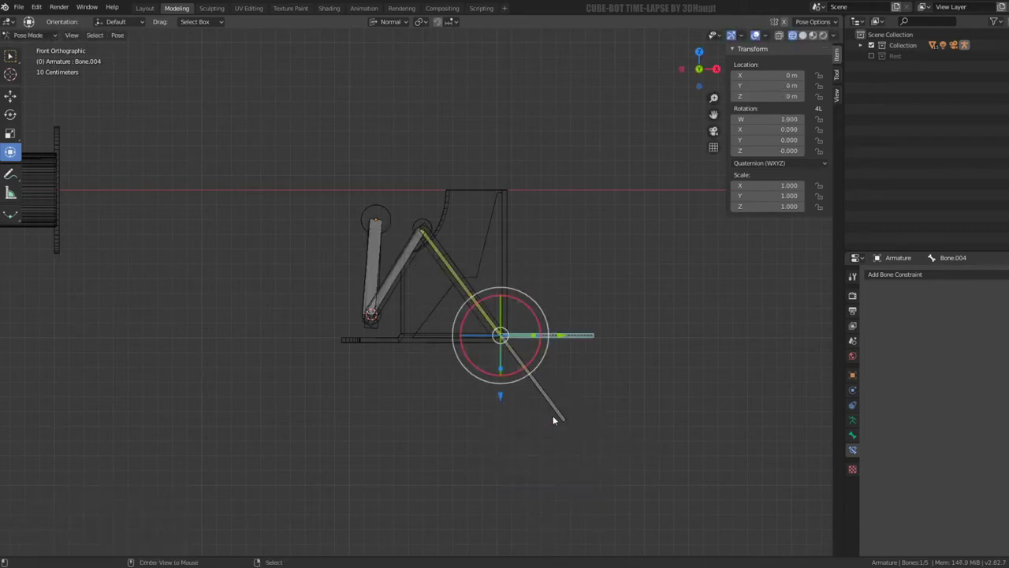
scroll(393, 219, "up", 1)
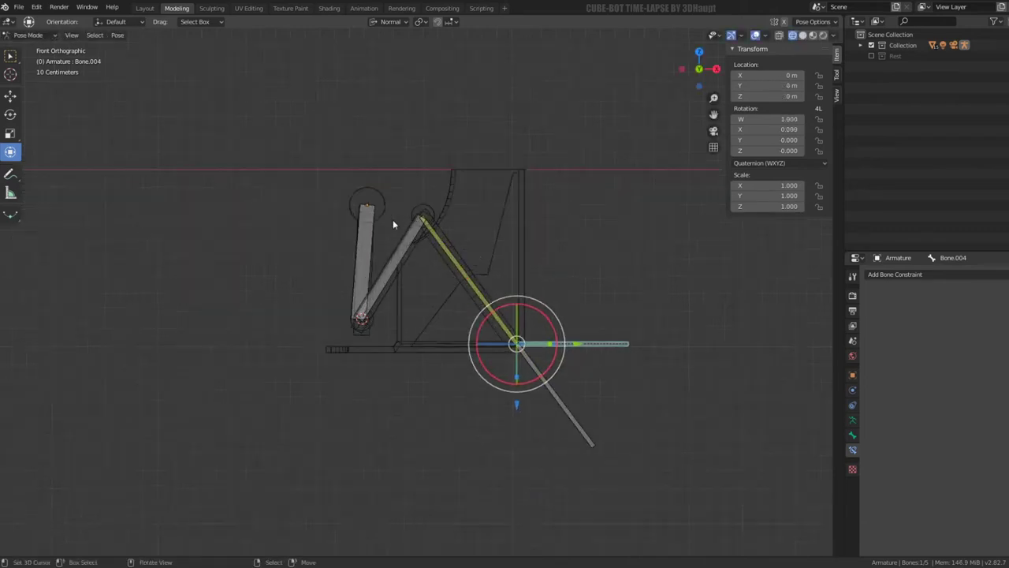
scroll(393, 219, "up", 4)
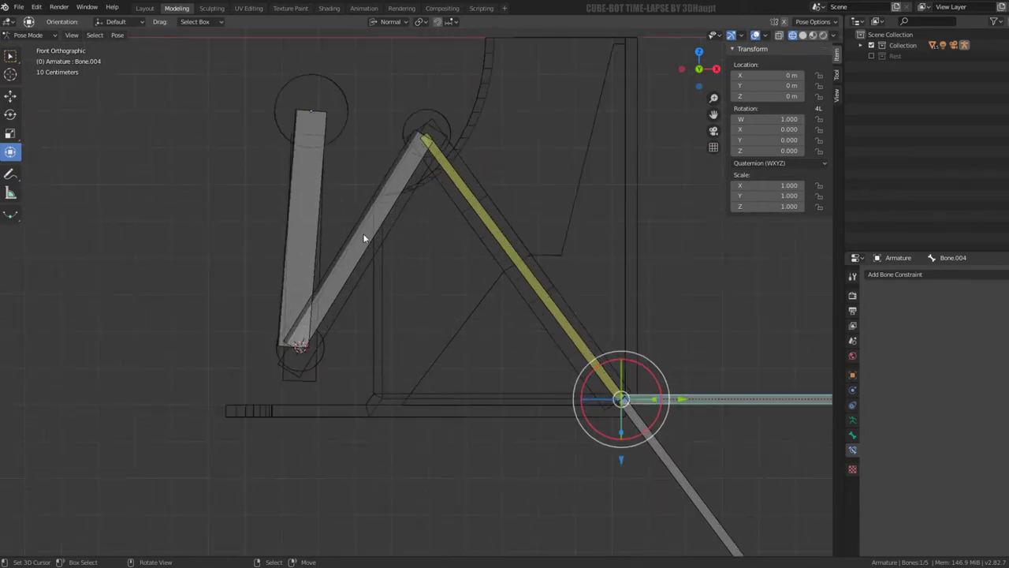
key("Tab")
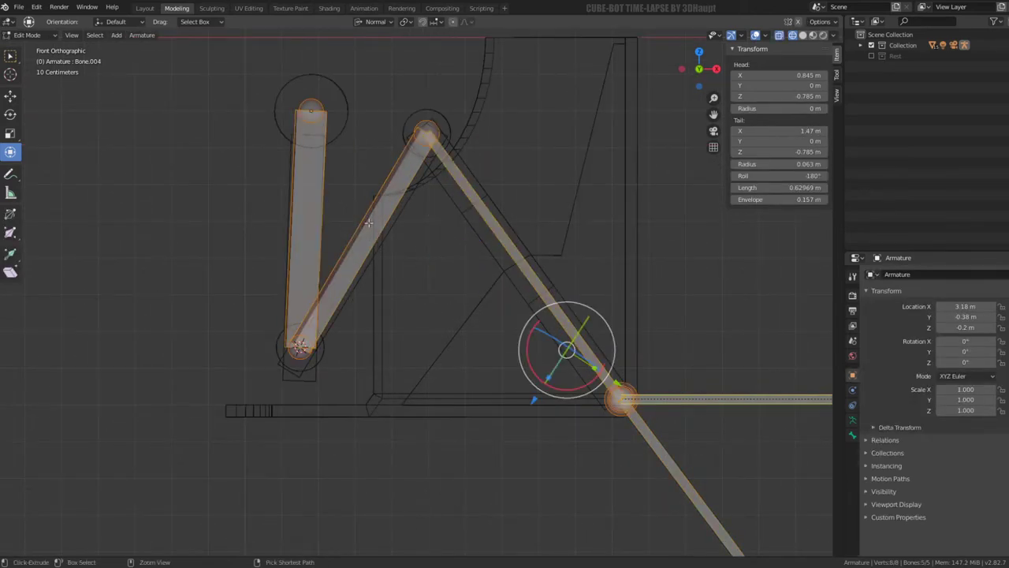
Step: Try recalculating the bone roll to Local X Tangent, then to Global Y Axis
key("ctrl+n")
left_click(369, 221)
key("ctrl+n")
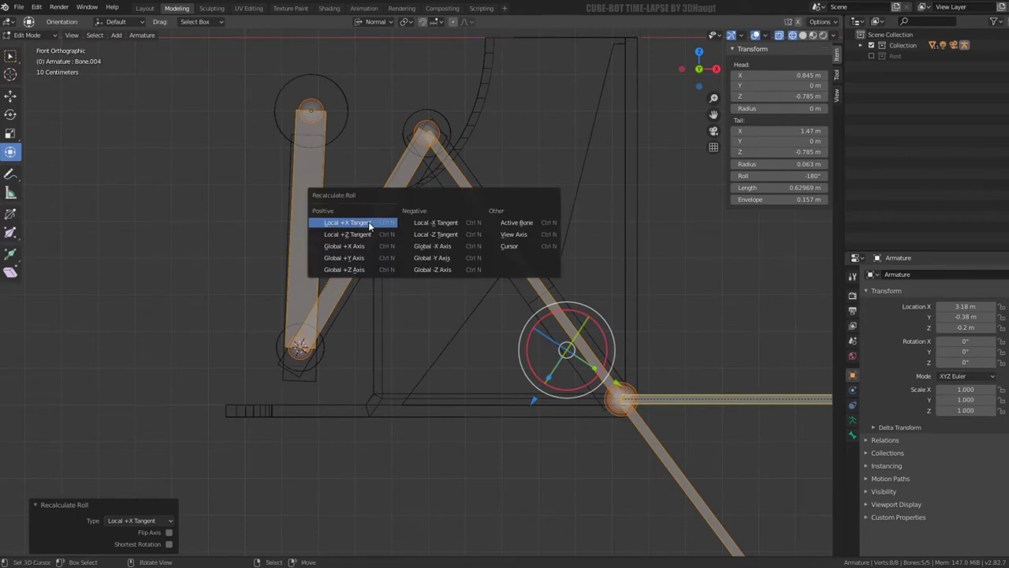
left_click(364, 256)
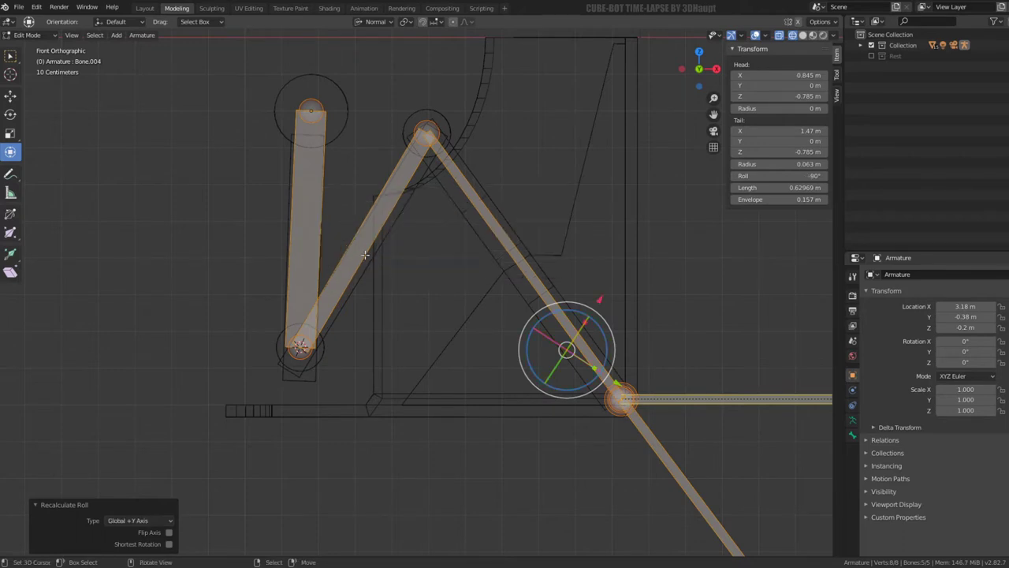
key("ctrl+Tab")
scroll(443, 210, "down", 2)
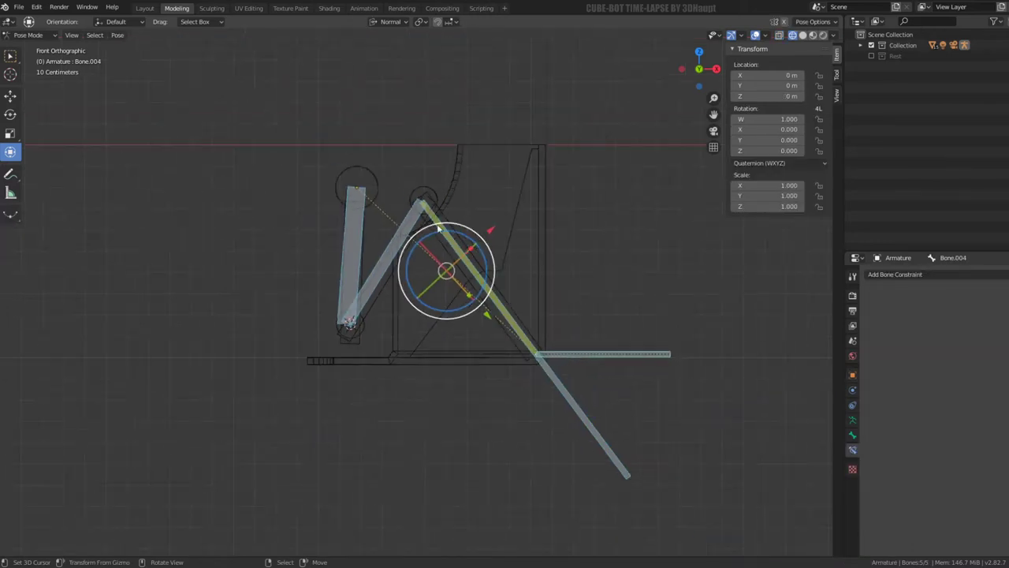
key("Tab")
key("Tab")
scroll(426, 293, "up", 1)
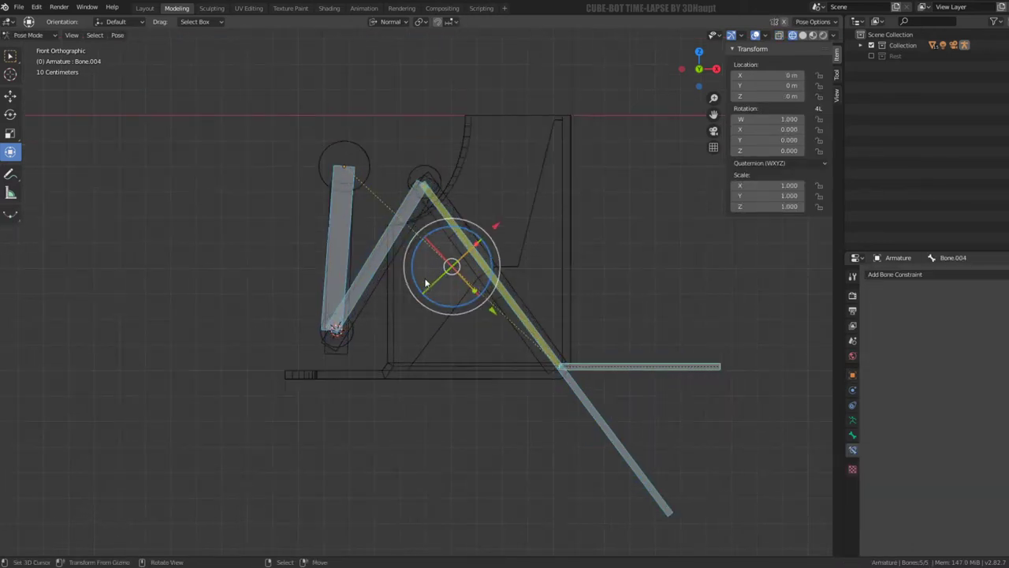
Step: Recalculate foot bone Bone.004's roll to Global +Y Axis, changing it from -90° to -180°
key("Tab")
key("shift+n")
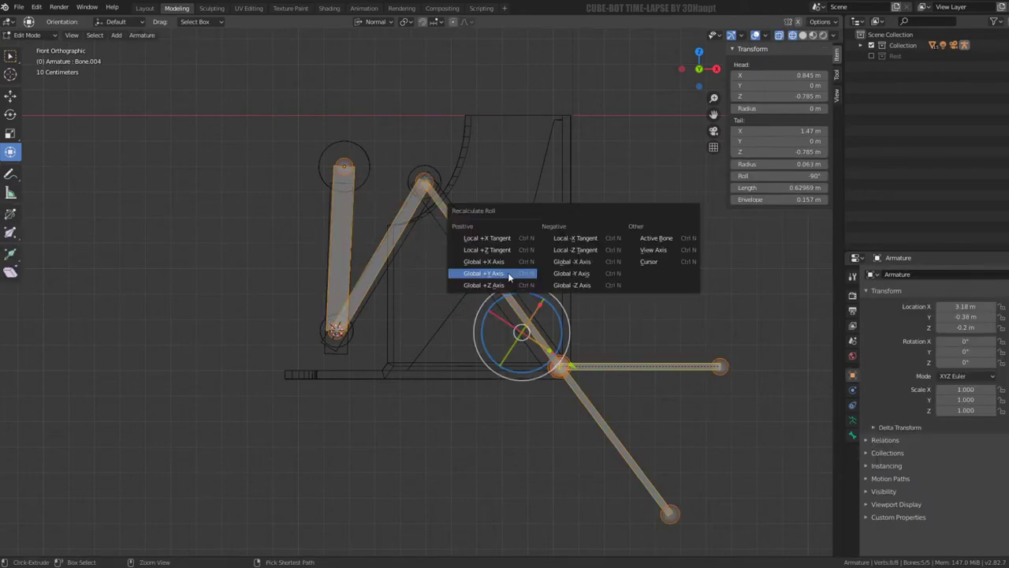
left_click(497, 247)
key("Tab")
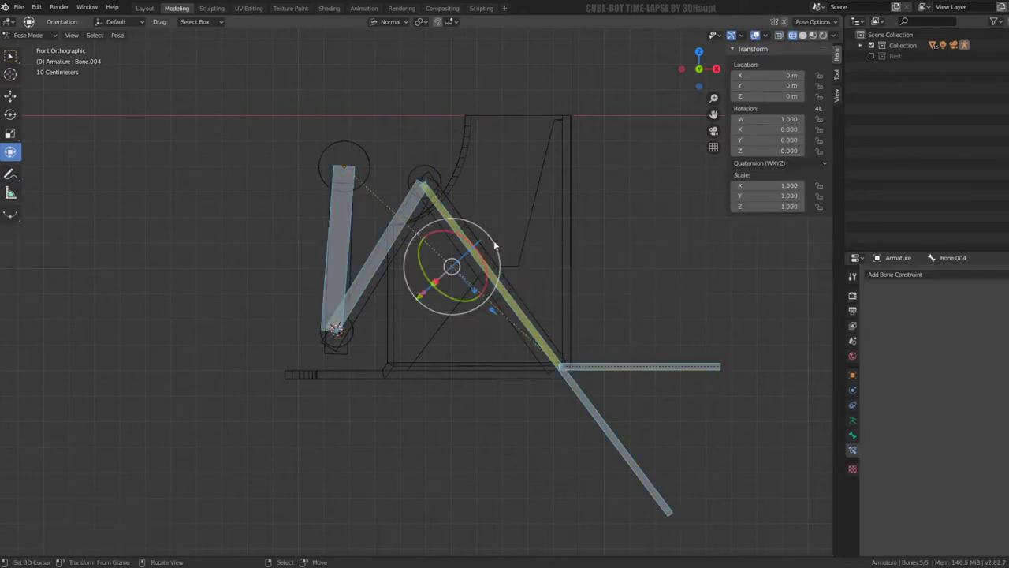
key("Tab")
key("Tab")
scroll(484, 261, "up", 4)
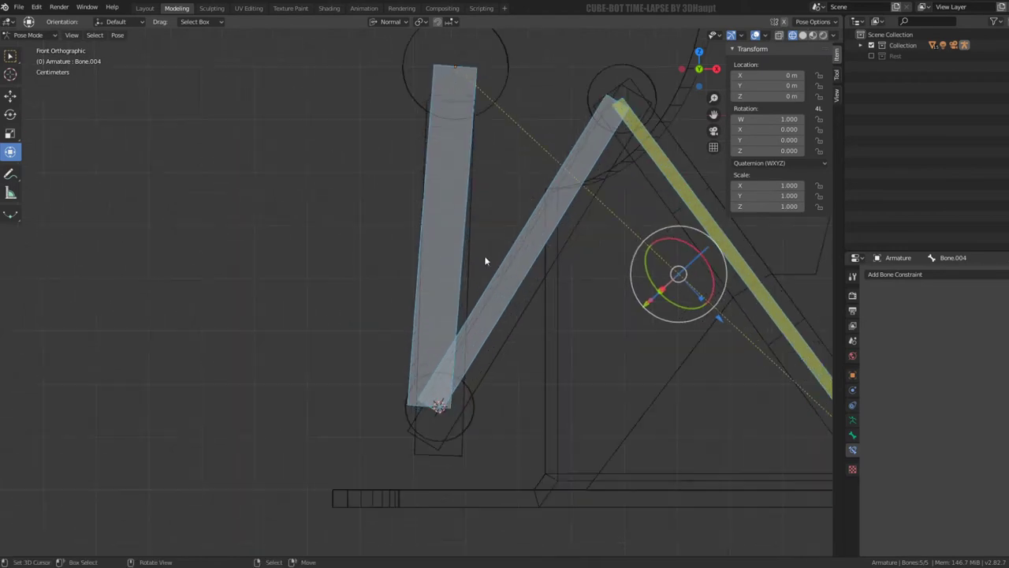
key("ctrl+Tab")
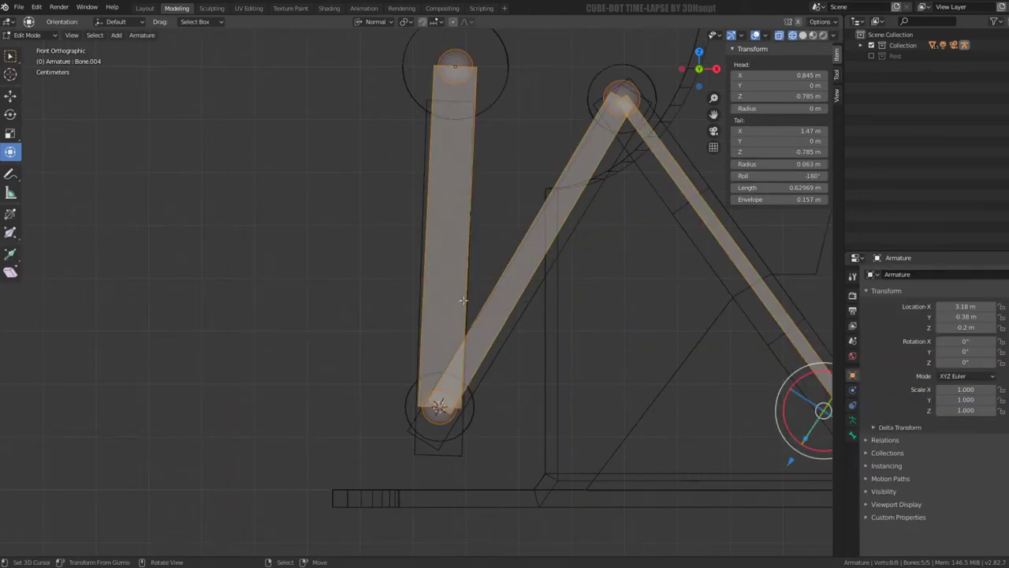
key("ctrl+Tab")
Step: Inspect the leg chain: the vertical bone, diagonal Bone.001, foot Bone.004, then all bones
left_click(467, 174)
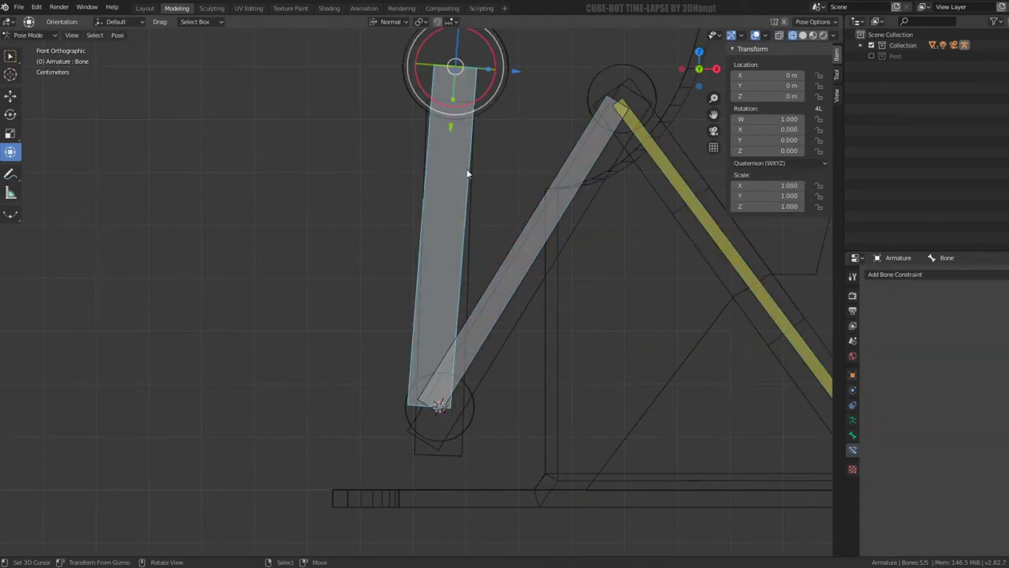
key("Tab")
key("Tab")
middle_click_drag(491, 272, 396, 298, "shift")
key("Tab")
left_click(386, 324)
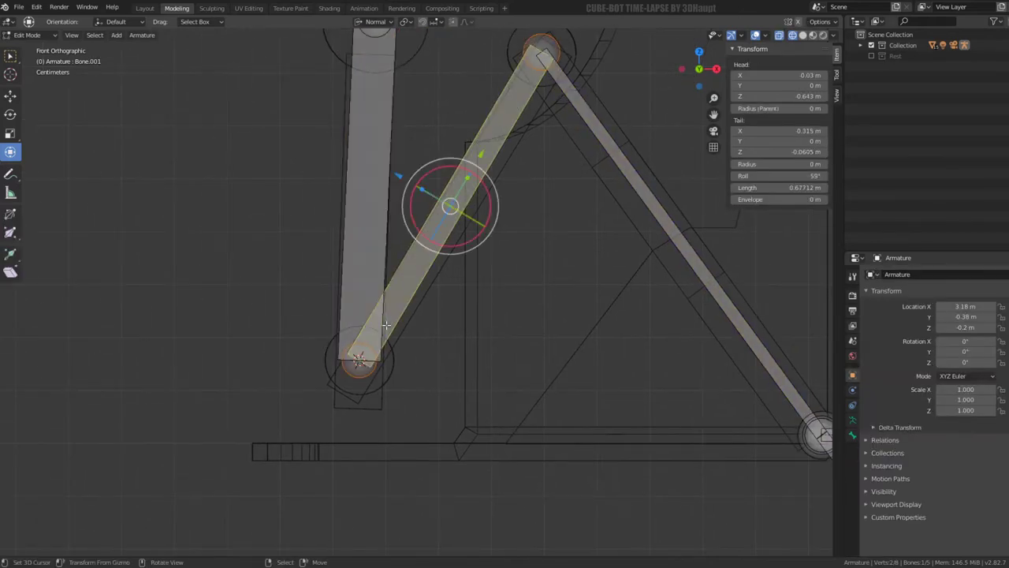
scroll(386, 325, "down", 4)
key("Tab")
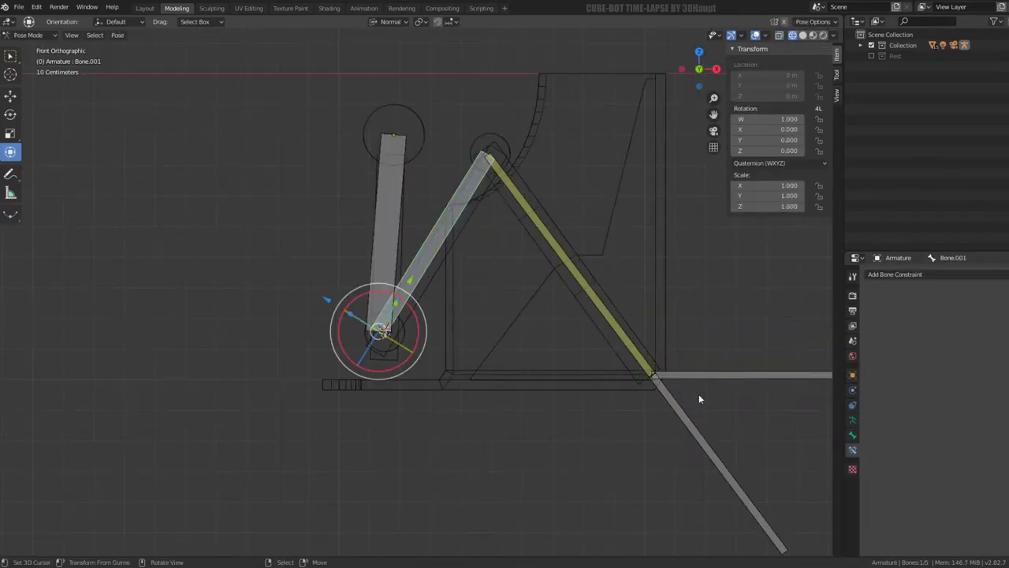
left_click(701, 376)
key("a")
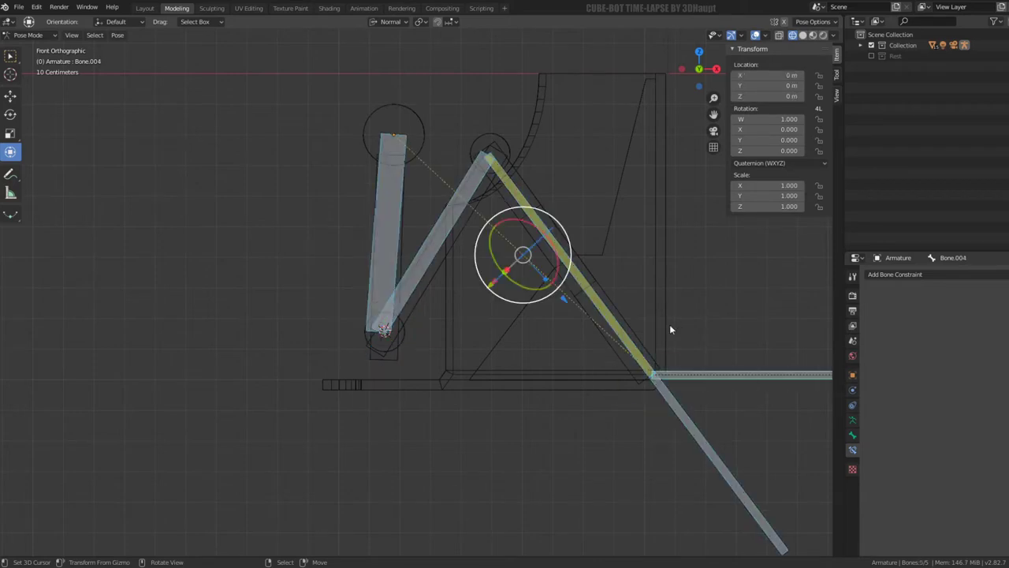
key("Tab")
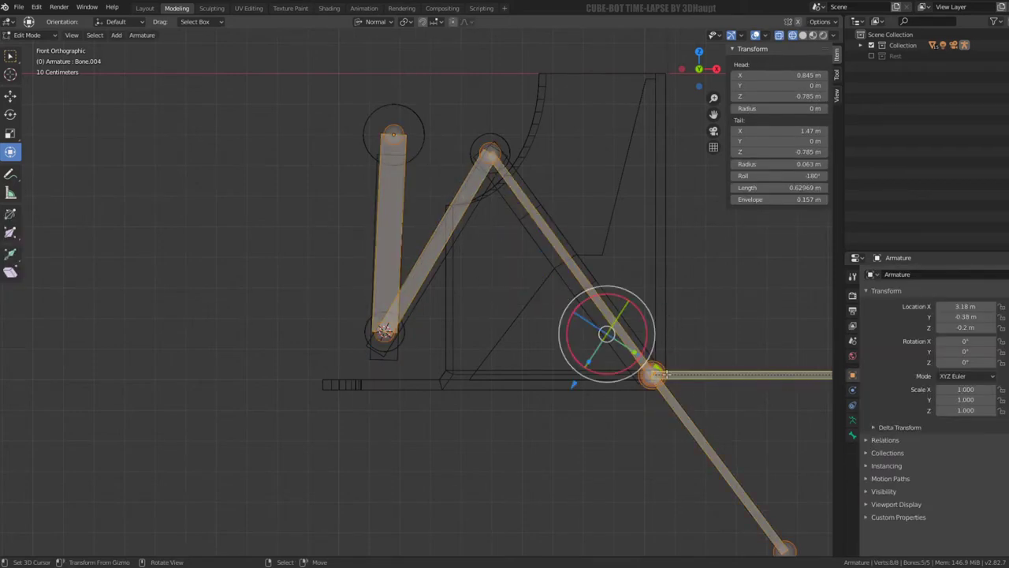
Step: Snap the vertical bone's lower joint into place with the snapping options
left_click(611, 335)
middle_click_drag(631, 312, 536, 296, "shift")
key("g")
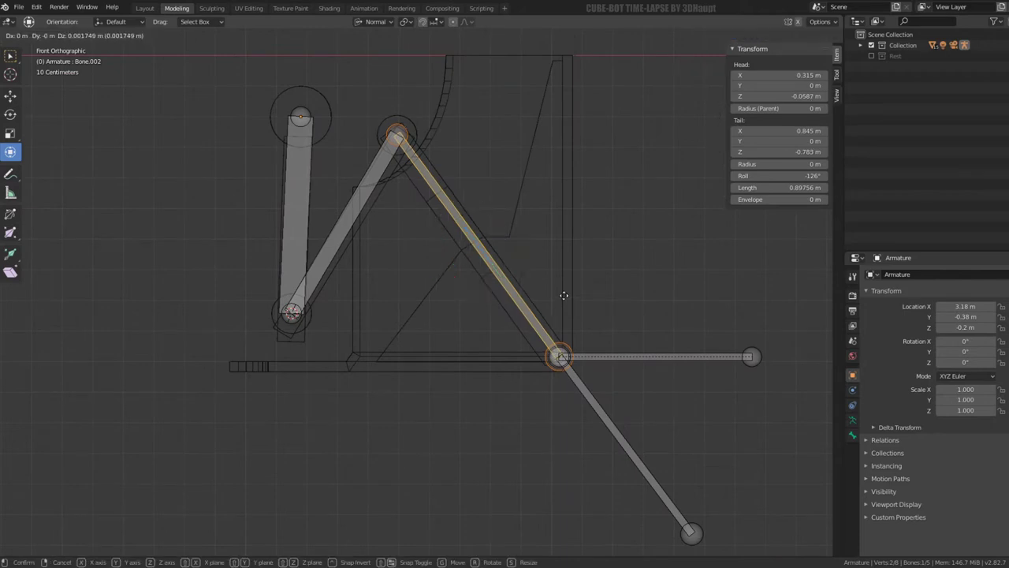
right_click(380, 246)
left_click(292, 314)
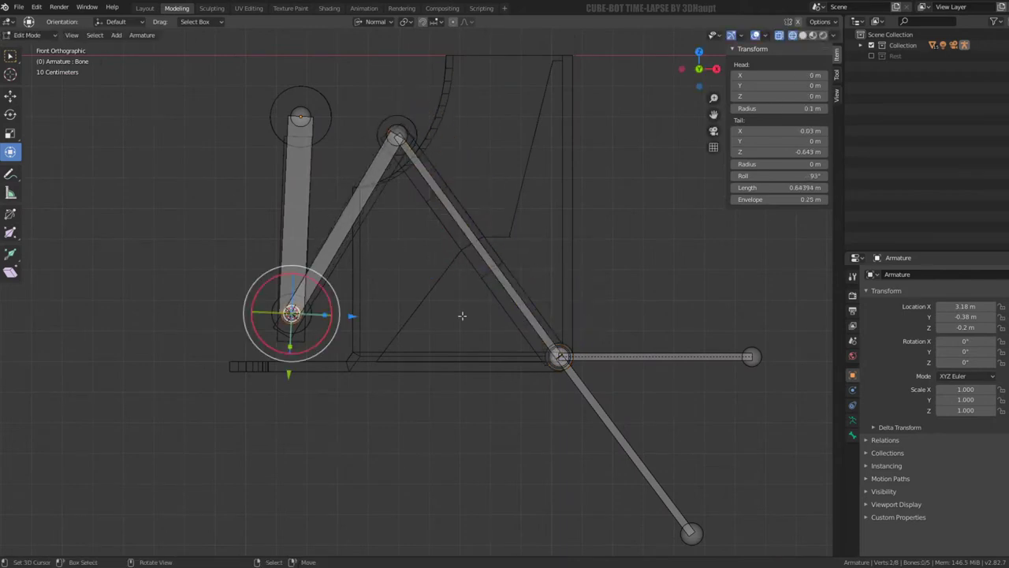
key("shift+s")
left_click(508, 322)
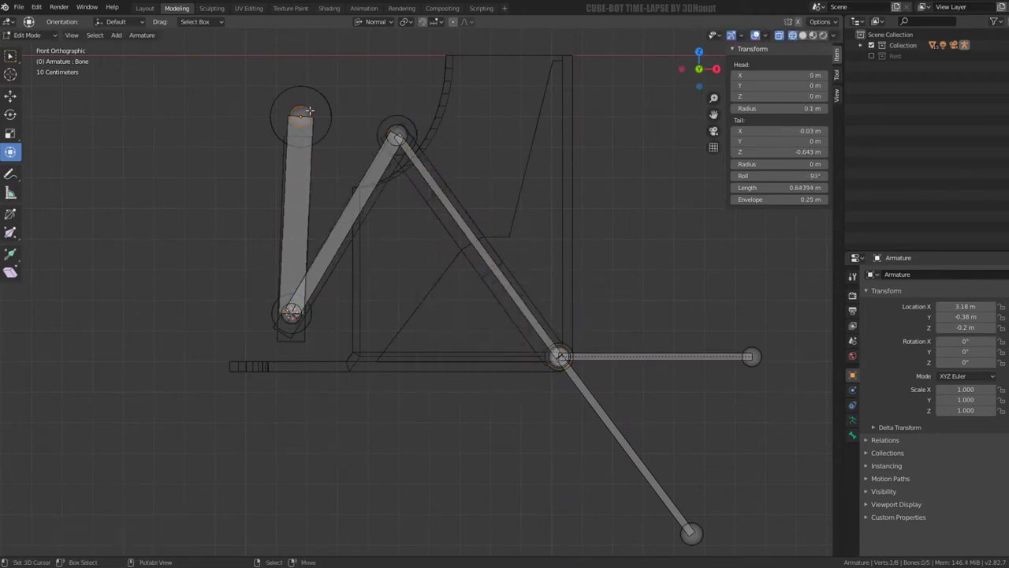
Step: Return to Pose Mode in front view, framed on the lower diagonal leg bone
left_click(300, 117)
key("Tab")
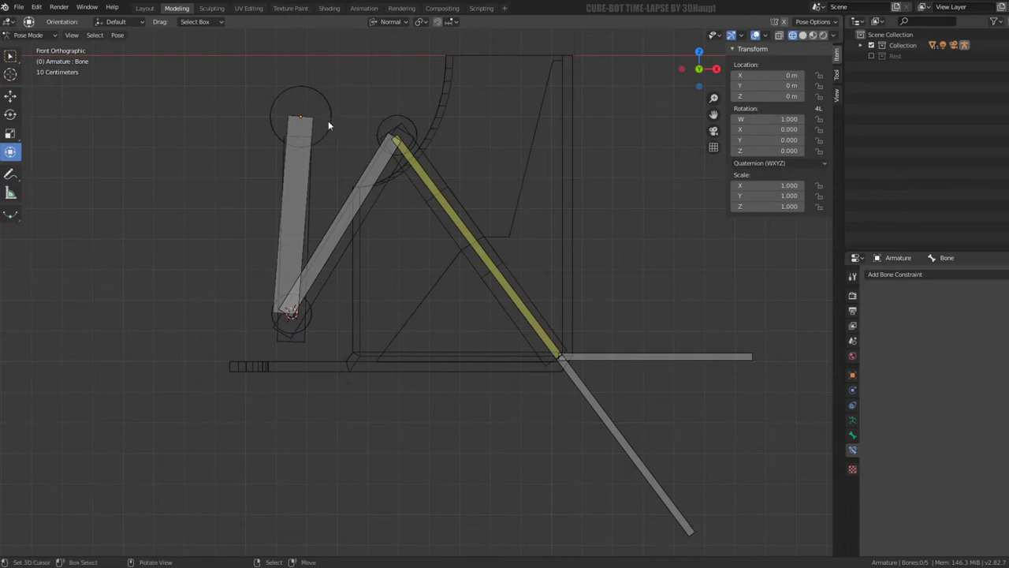
middle_click_drag(328, 121, 575, 337)
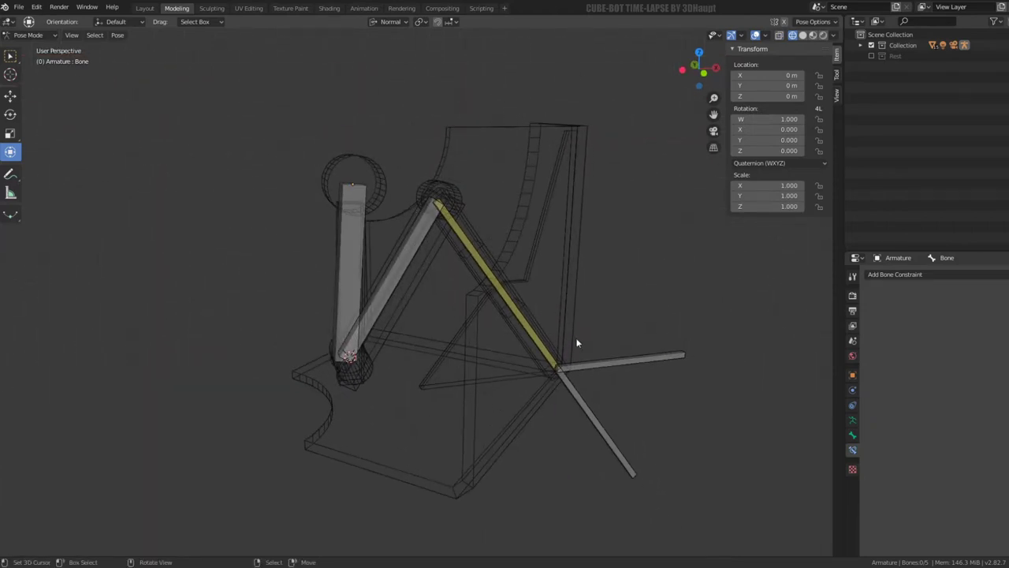
key("KP_1")
left_click(588, 410)
key("KP_Decimal")
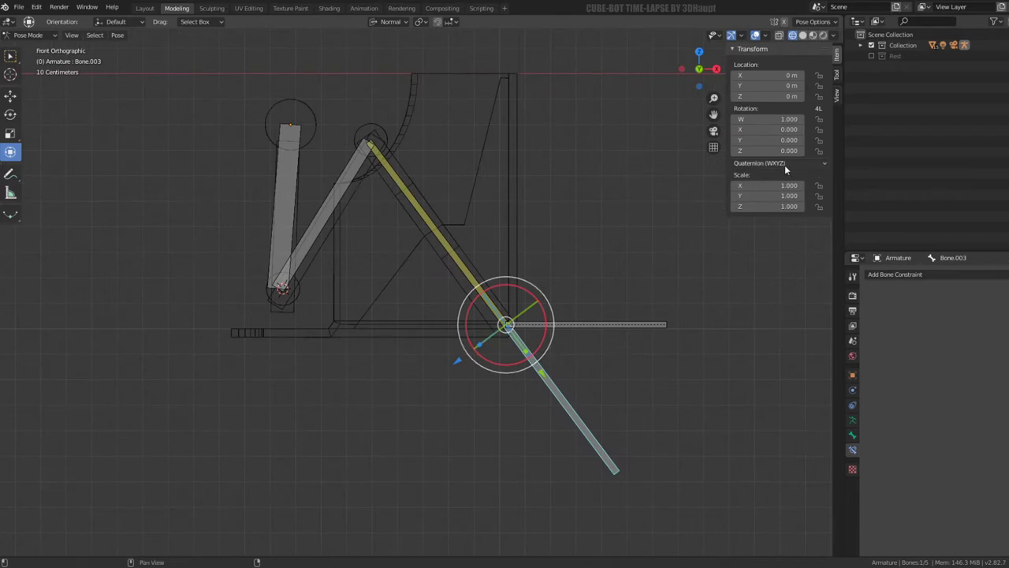
Step: In Edit Mode compare Bone.002 and Bone.003, testing and undoing a straight-down Bone.003
key("Tab")
left_click(438, 229)
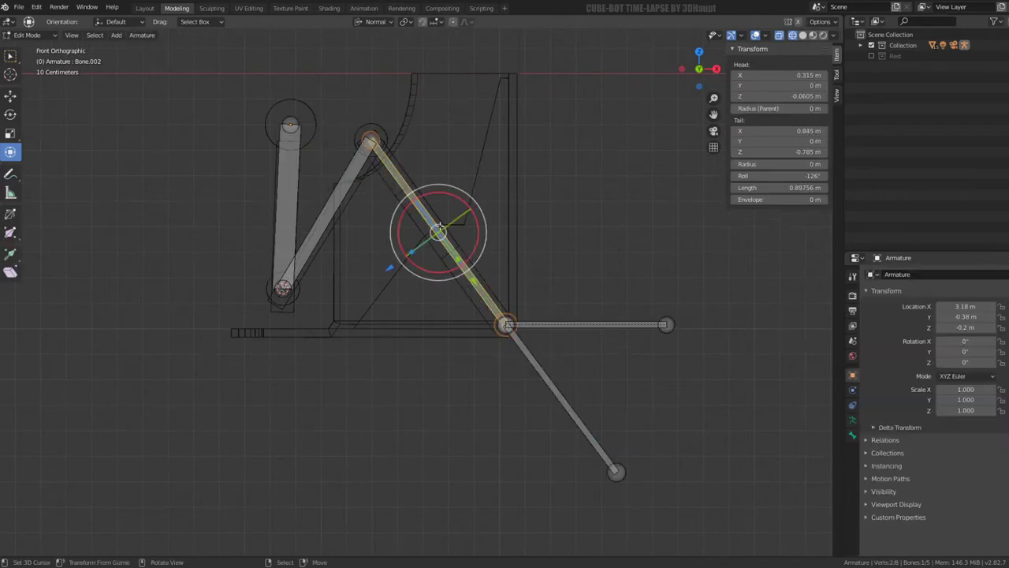
left_click(549, 373)
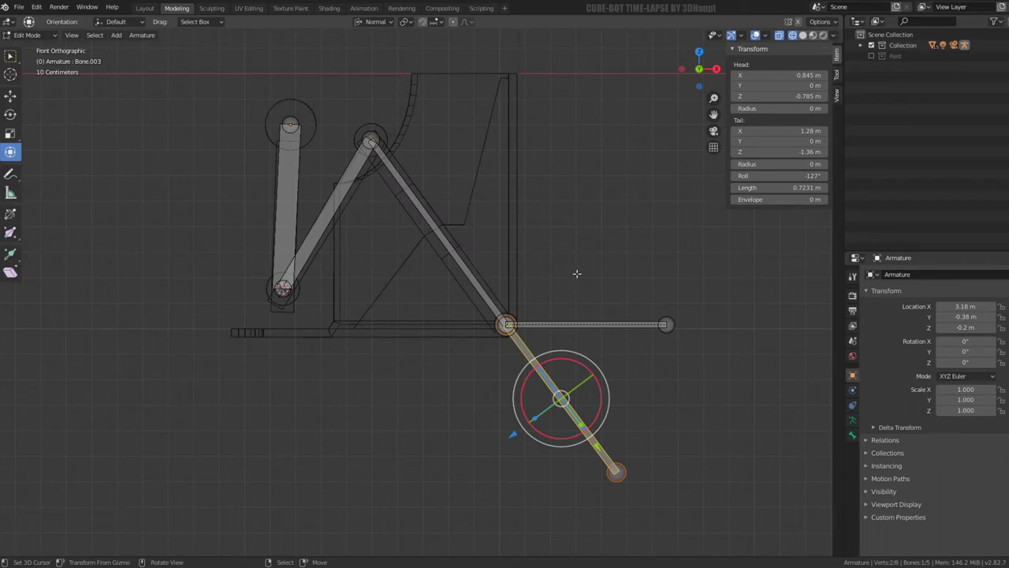
left_click(446, 237)
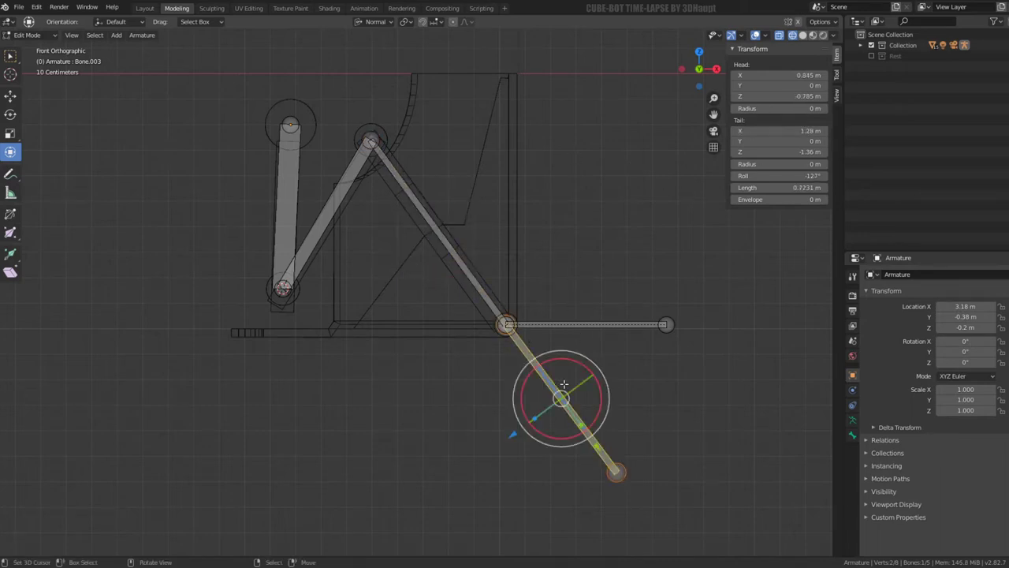
left_click(550, 394)
key("ctrl+v")
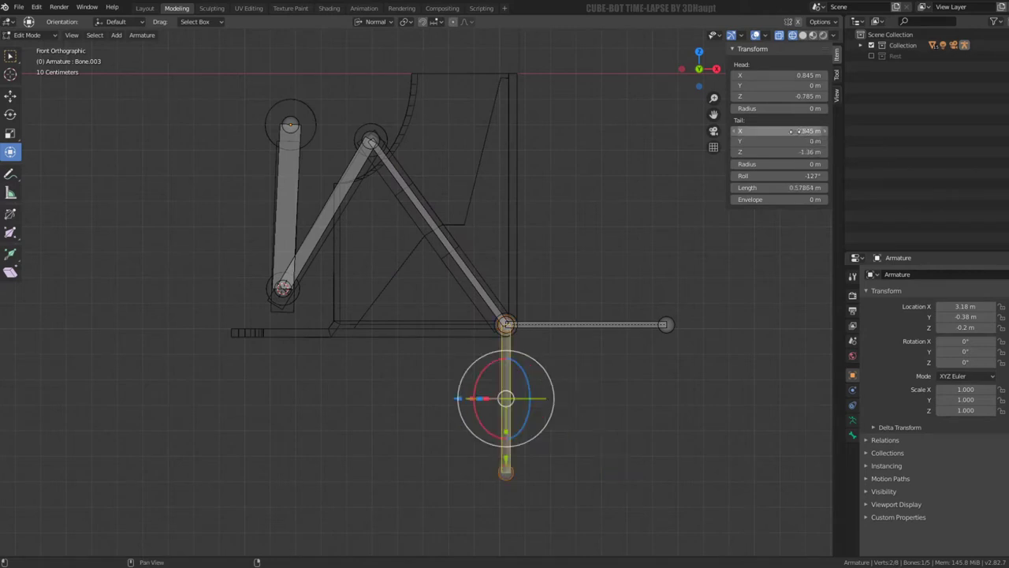
key("ctrl+z")
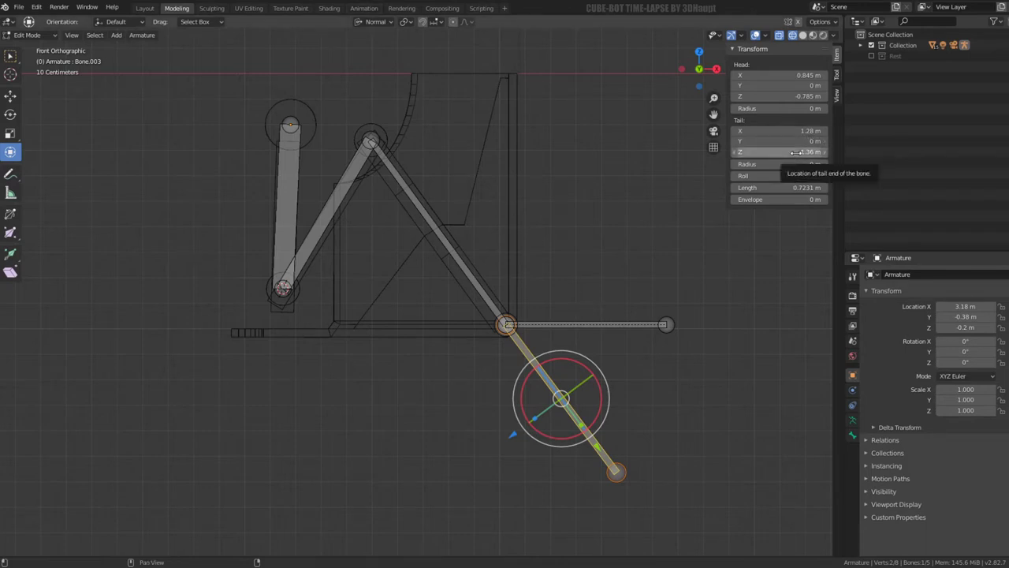
Step: Compare Bone.002, Bone.003 and foot Bone.004 again, leaving Bone.003 selected for removal
left_click(451, 242)
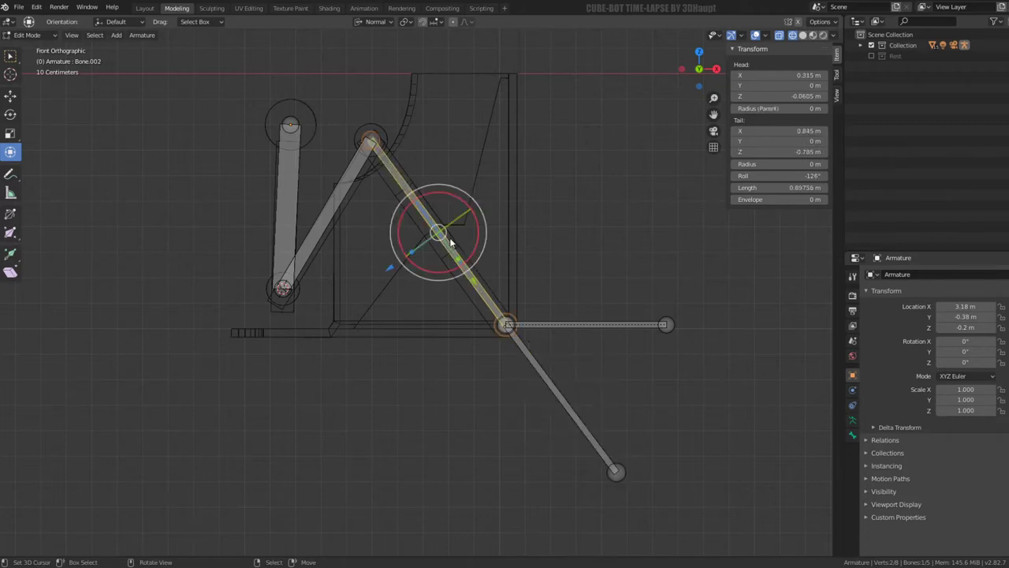
left_click(568, 402)
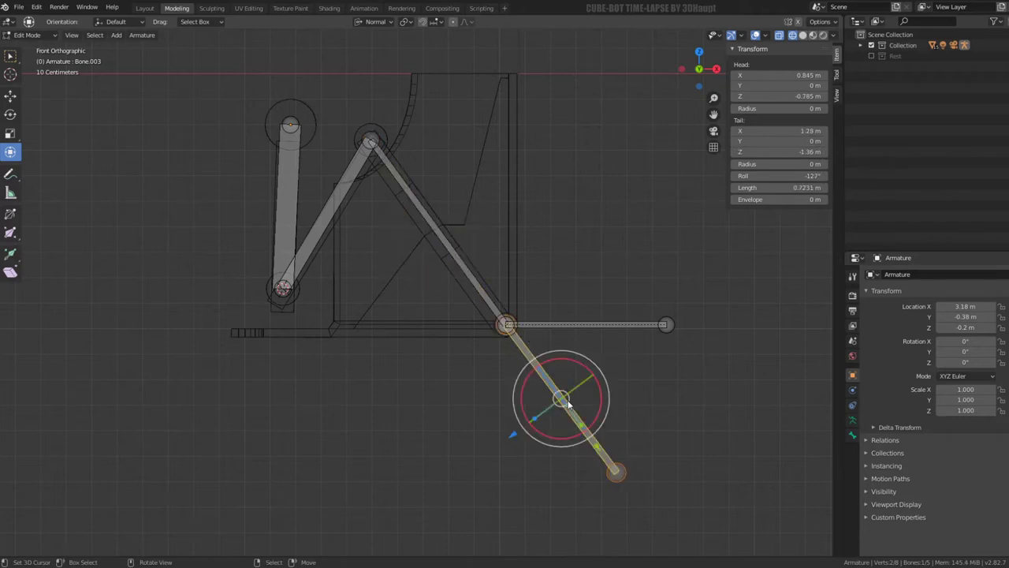
left_click(482, 281)
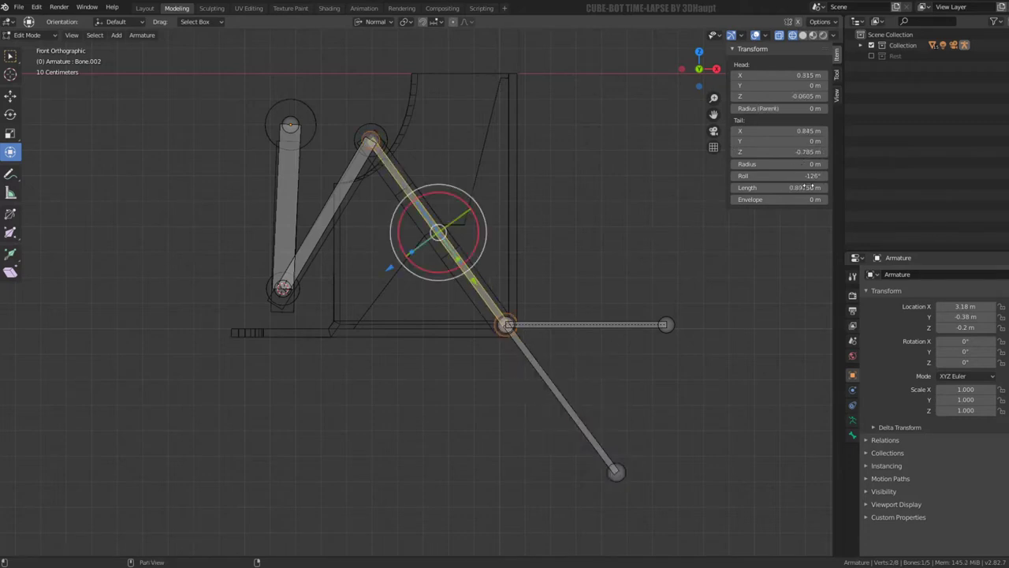
left_click(551, 377)
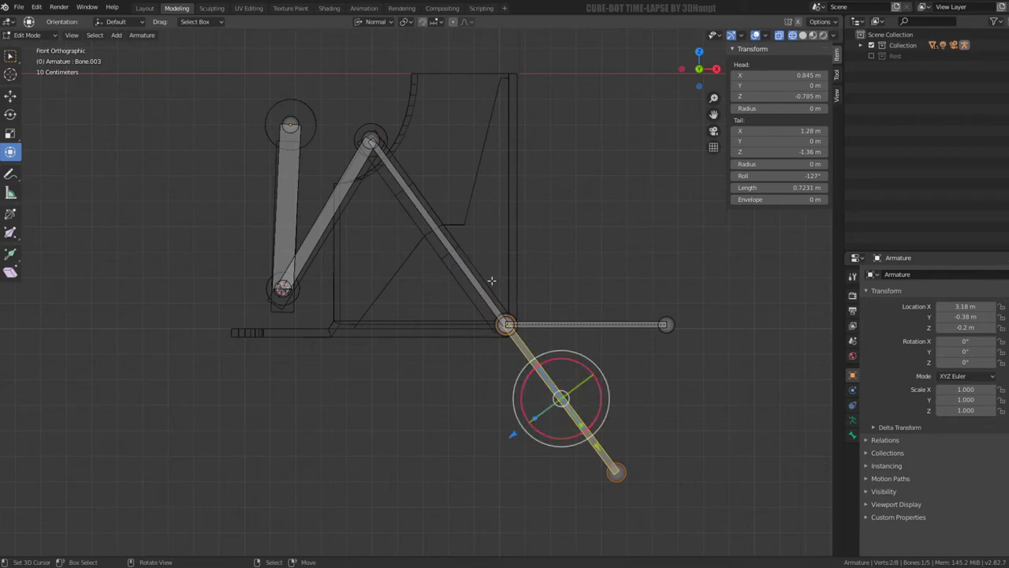
left_click(465, 280)
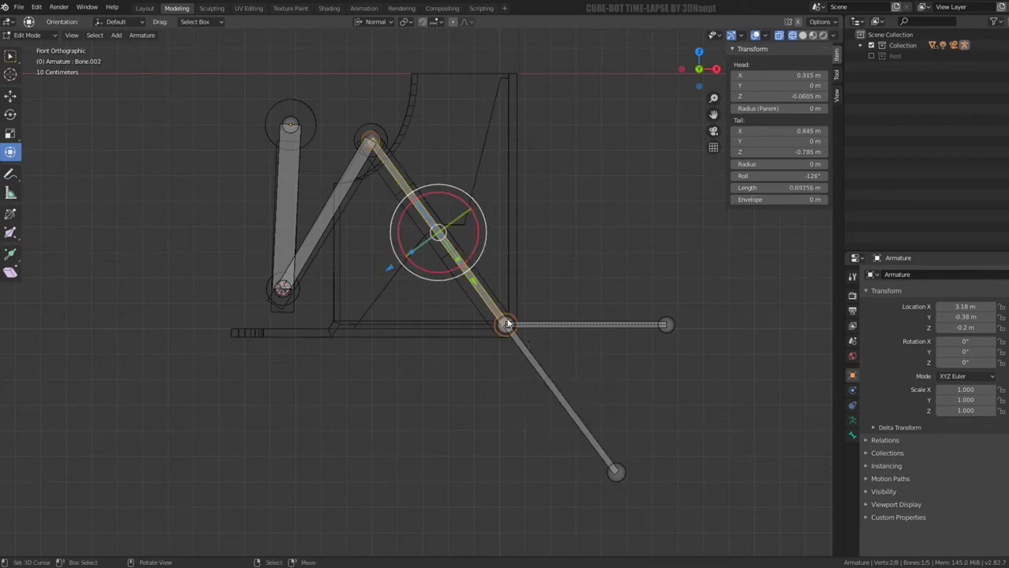
left_click(477, 304)
scroll(477, 304, "up", 2)
scroll(551, 347, "up", 2)
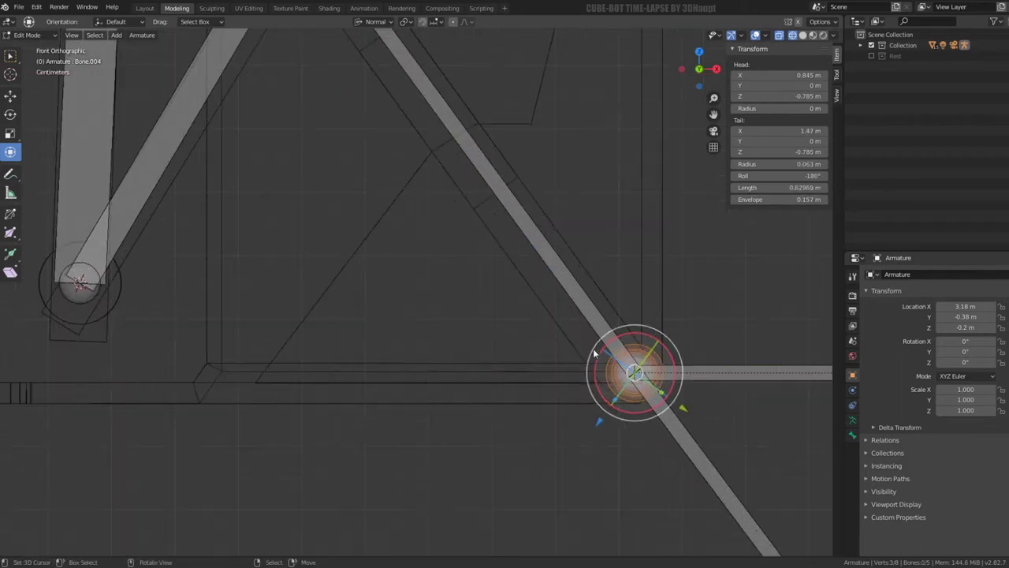
left_click(641, 384)
scroll(641, 384, "down", 1)
scroll(566, 387, "down", 3)
left_click(566, 386)
Step: Delete the lower diagonal bone and review Bone.002's IK constraint in Pose Mode
key("x")
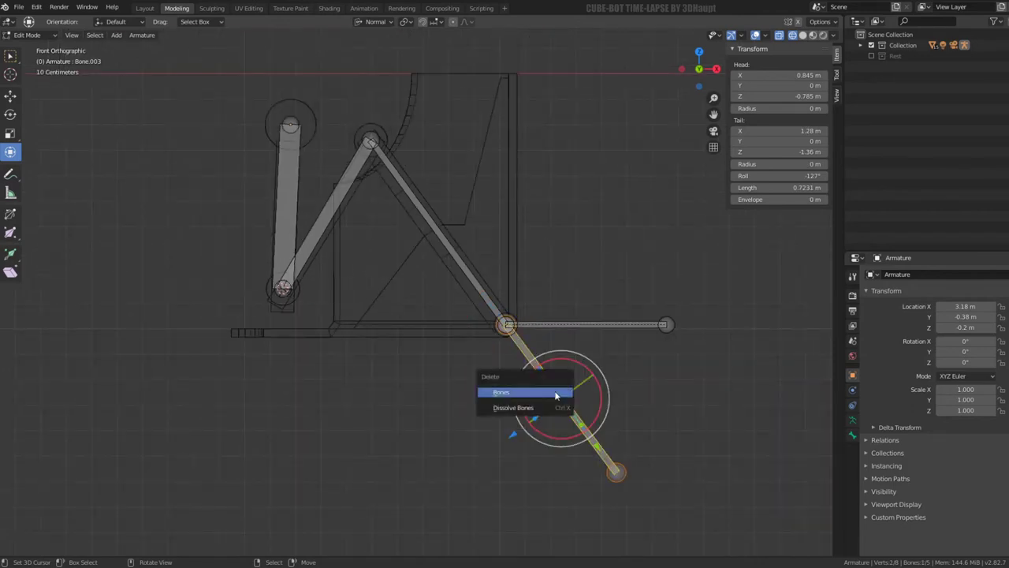
left_click(504, 388)
scroll(434, 307, "up", 2)
key("ctrl+Tab")
scroll(421, 298, "up", 2)
left_click(389, 275)
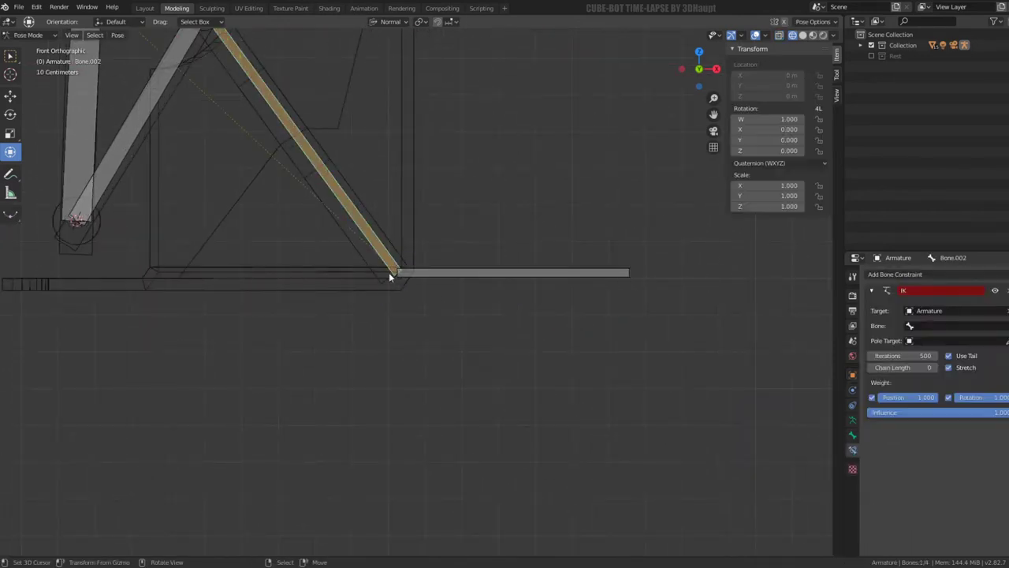
key("Tab")
key("Tab")
scroll(398, 253, "down", 2)
middle_click_drag(410, 266, 459, 344, "shift")
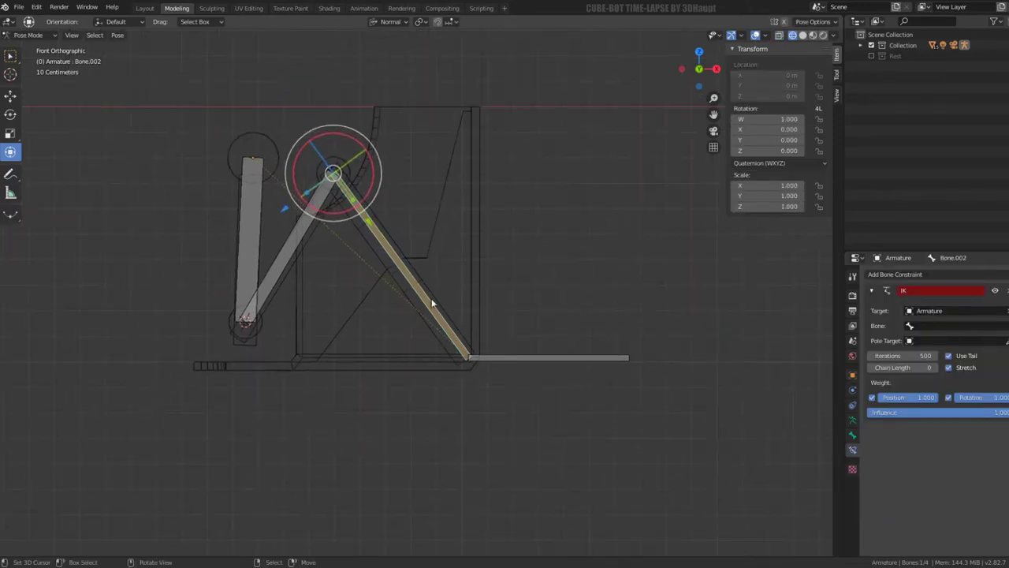
Step: Place the 3D cursor on the diagonal bone's lower joint and reselect Bone.002
key("Tab")
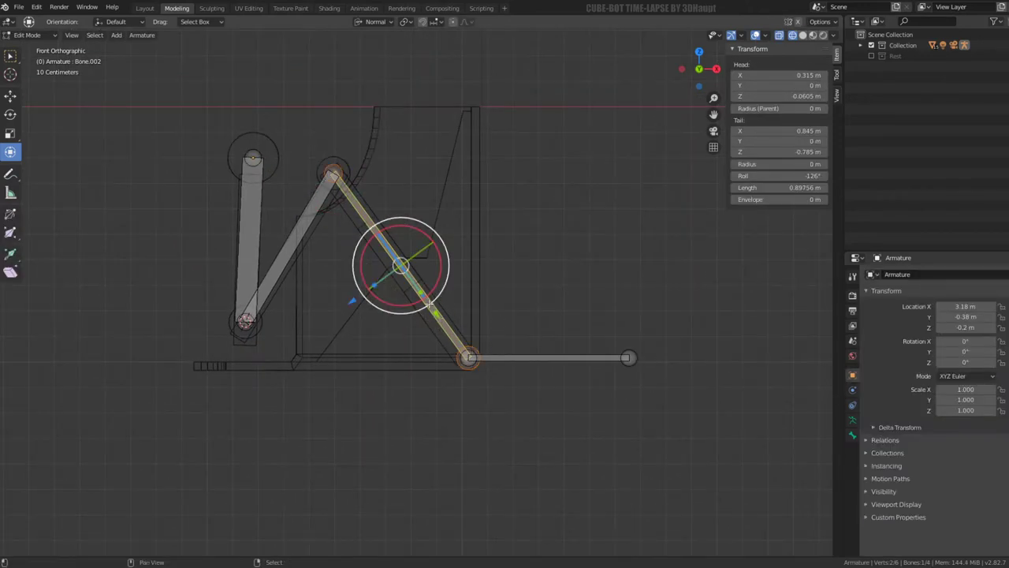
key("g")
left_click(473, 286)
key("alt+a")
left_click(468, 359)
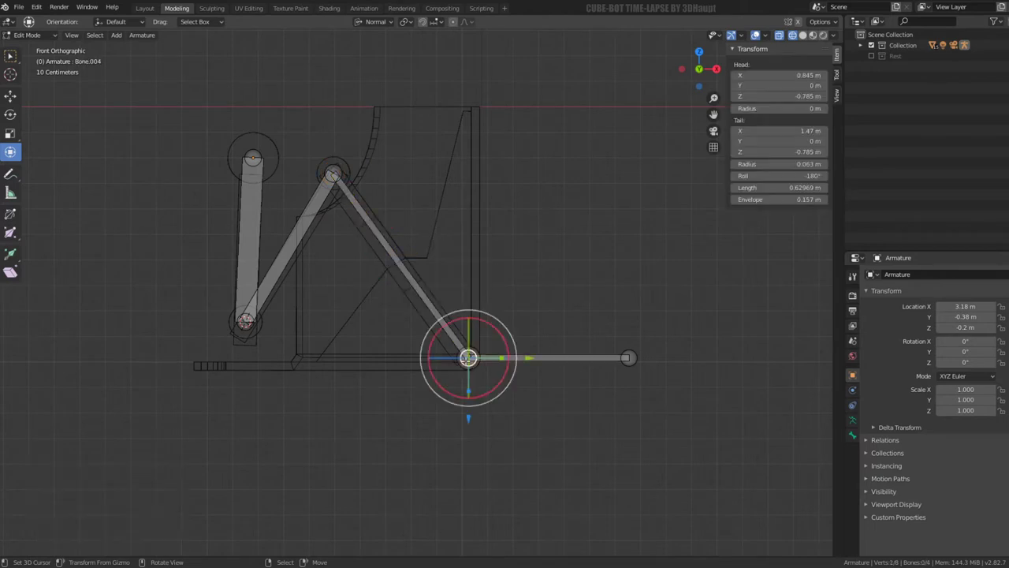
key("shift+s")
left_click(568, 393)
left_click(399, 275)
key("shift+s")
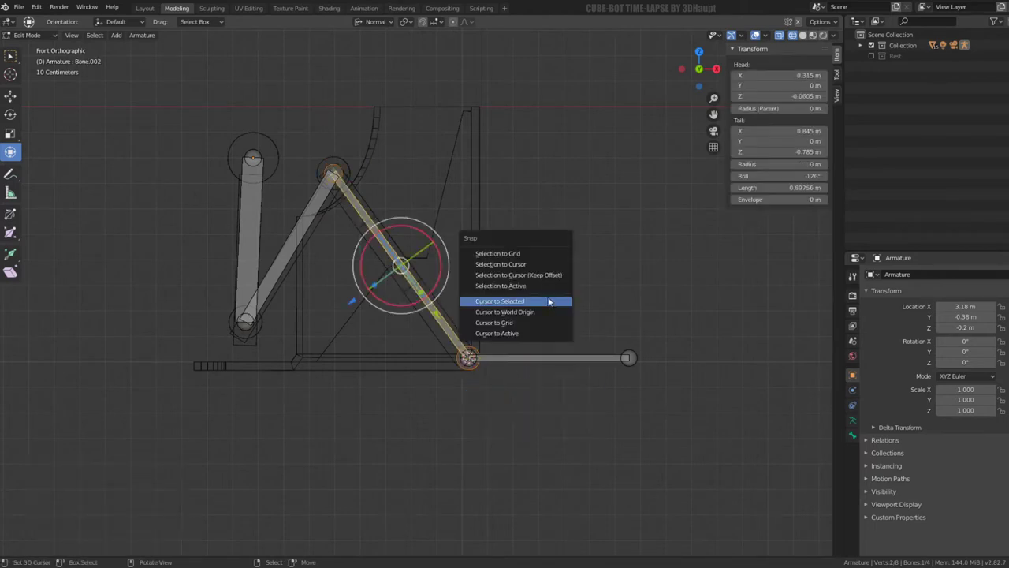
key("Escape")
Step: Duplicate Bone.002 onto the lower joint and parent the horizontal bone to it, keeping offset
key("shift+d")
right_click(580, 302)
key("shift+s")
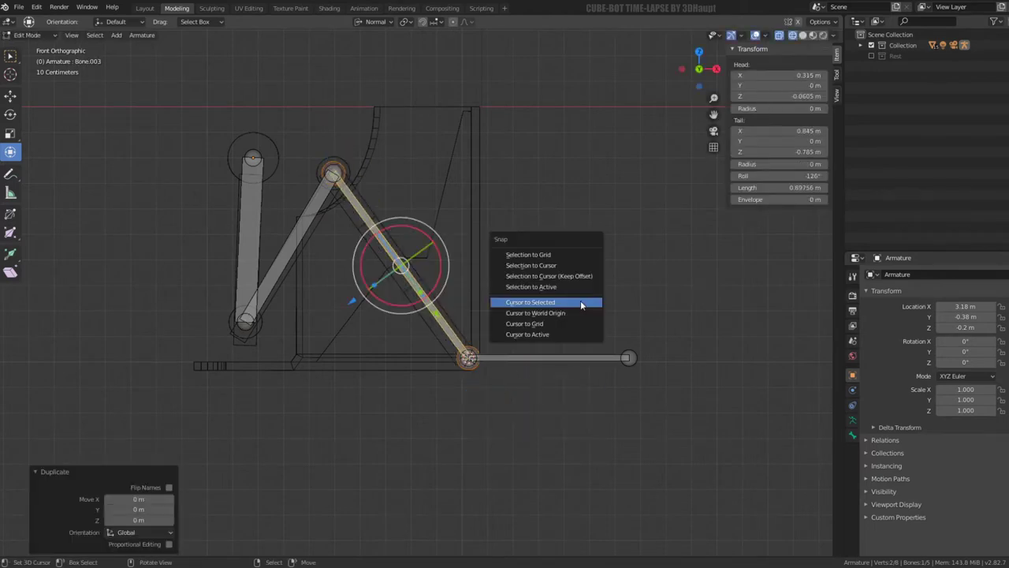
left_click(571, 265)
left_click(567, 356, "shift")
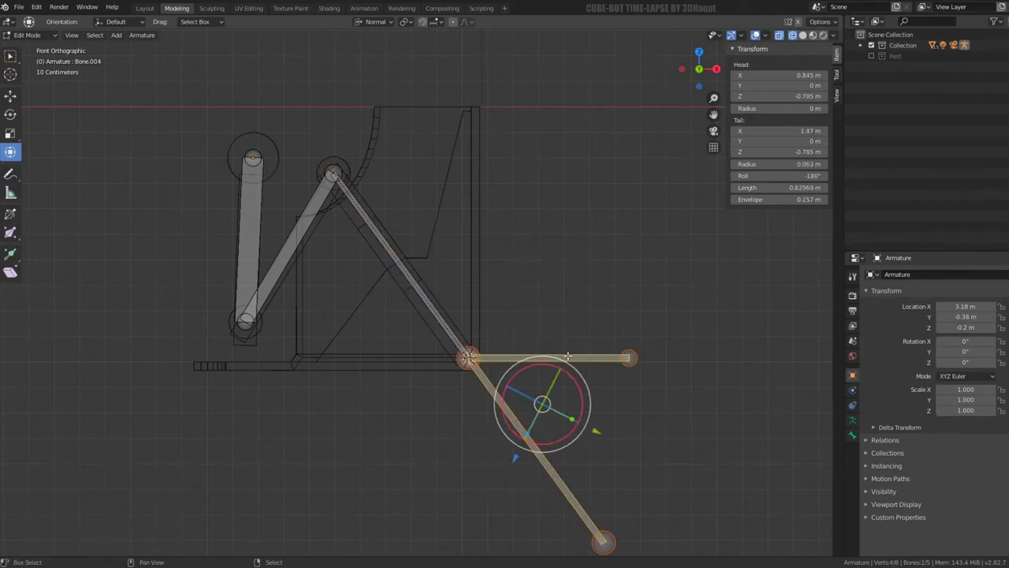
key("ctrl+p")
left_click(567, 356)
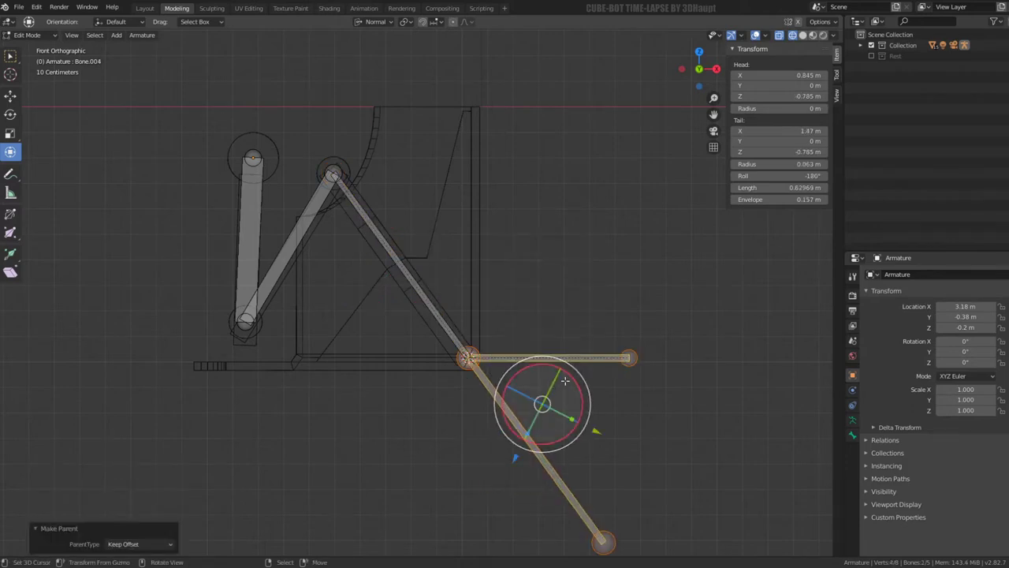
Step: In Pose Mode check the new Bone.003 and Bone.004, then remove Bone.002's old IK
key("ctrl+Tab")
left_click(518, 405)
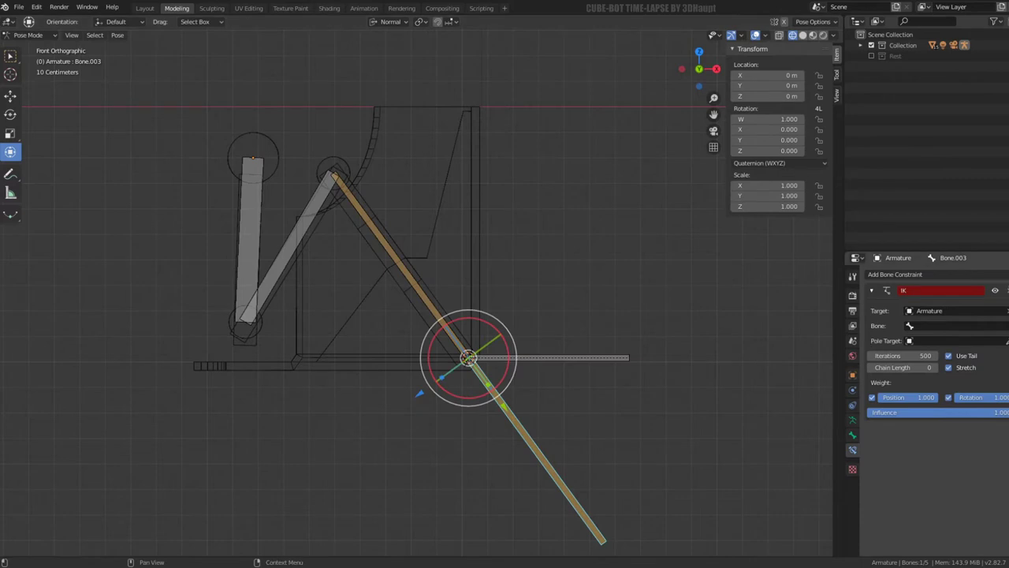
left_click(536, 356)
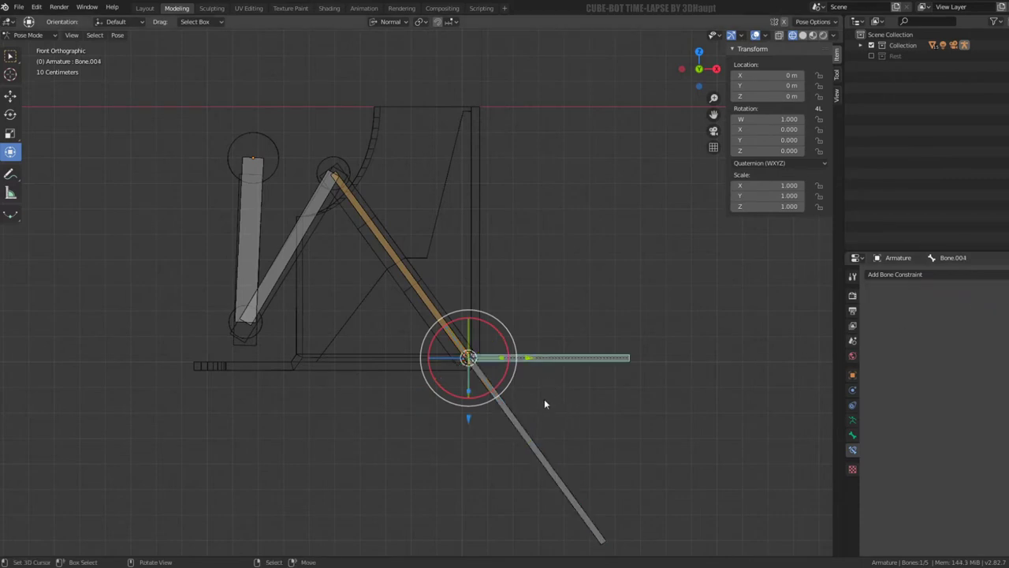
key("g")
key("Escape")
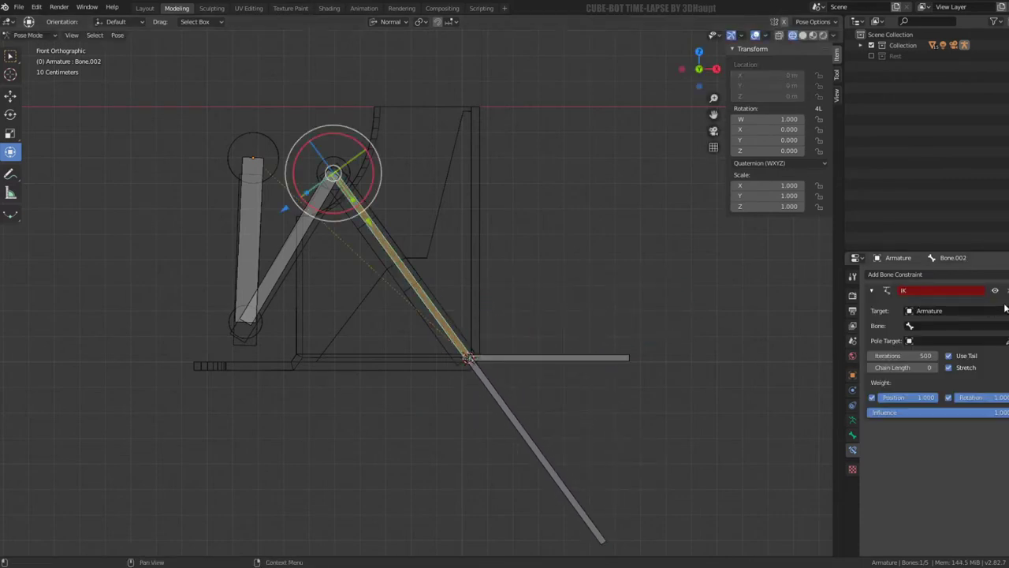
key("ctrl+z")
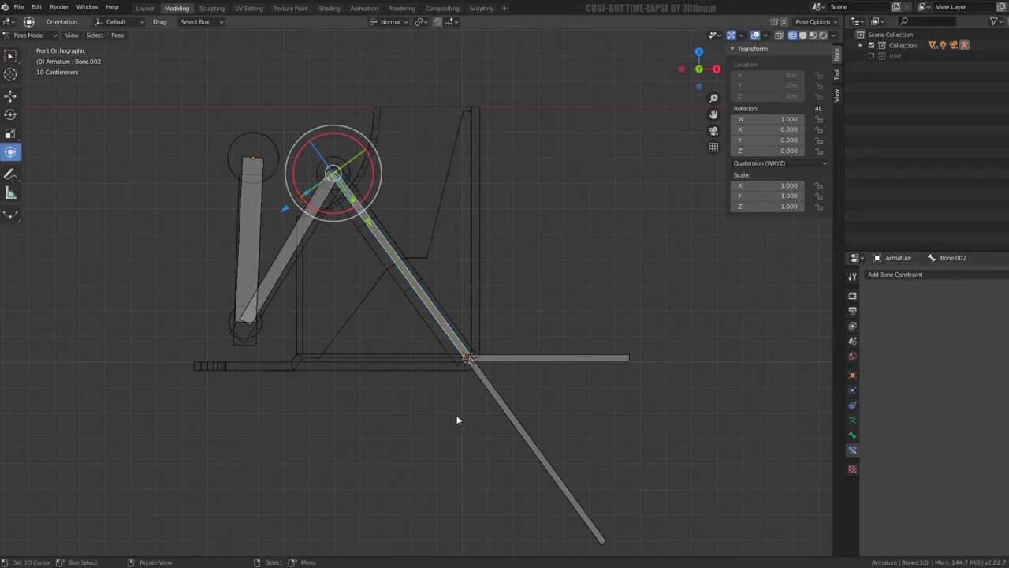
Step: Add an IK constraint on Bone.002 targeting Bone.003 and test it by moving the foot bone
left_click(525, 418)
left_click(443, 316, "shift")
key("shift+i")
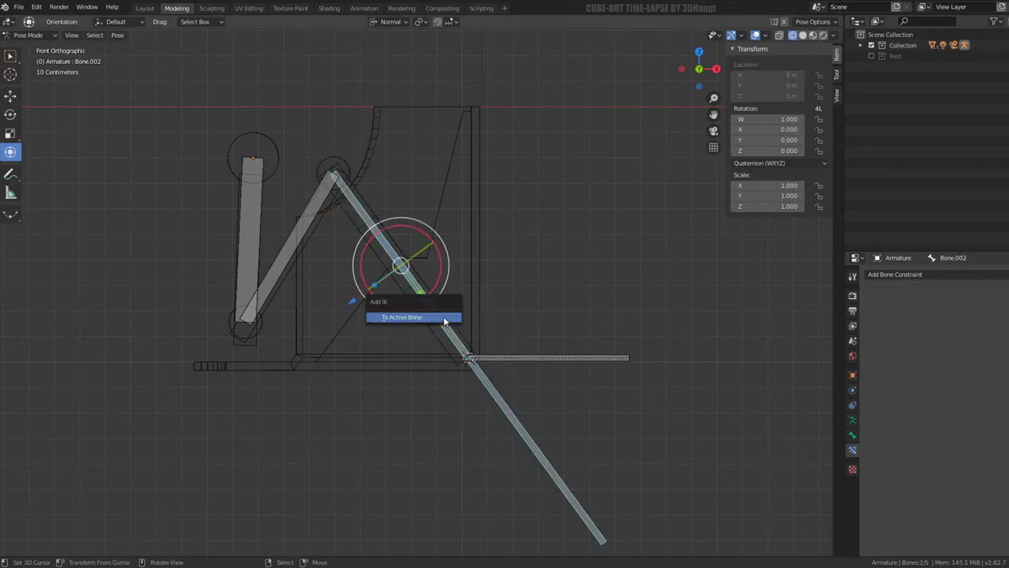
left_click(444, 318)
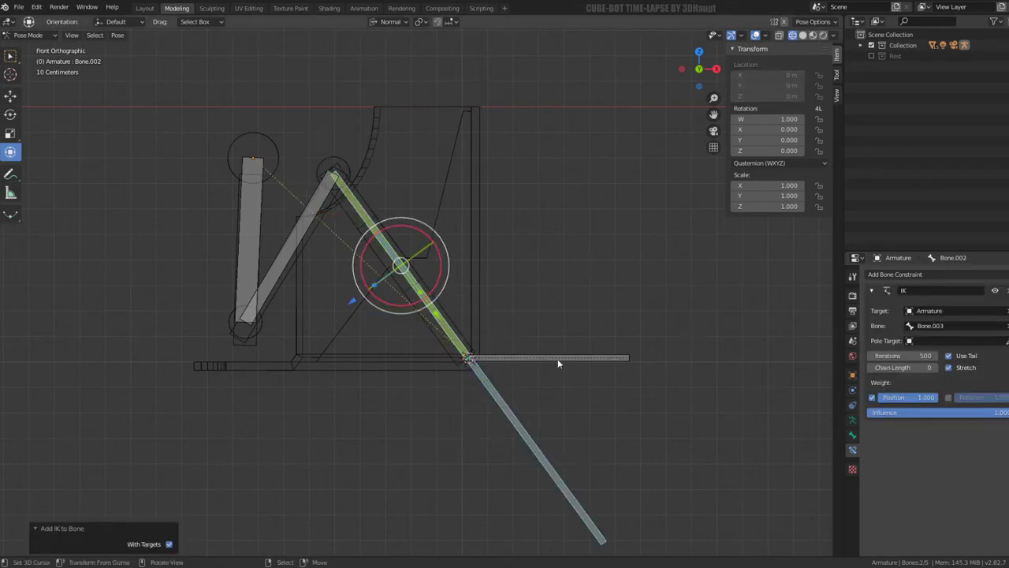
key("Tab")
middle_click_drag(401, 342, 438, 342, "shift")
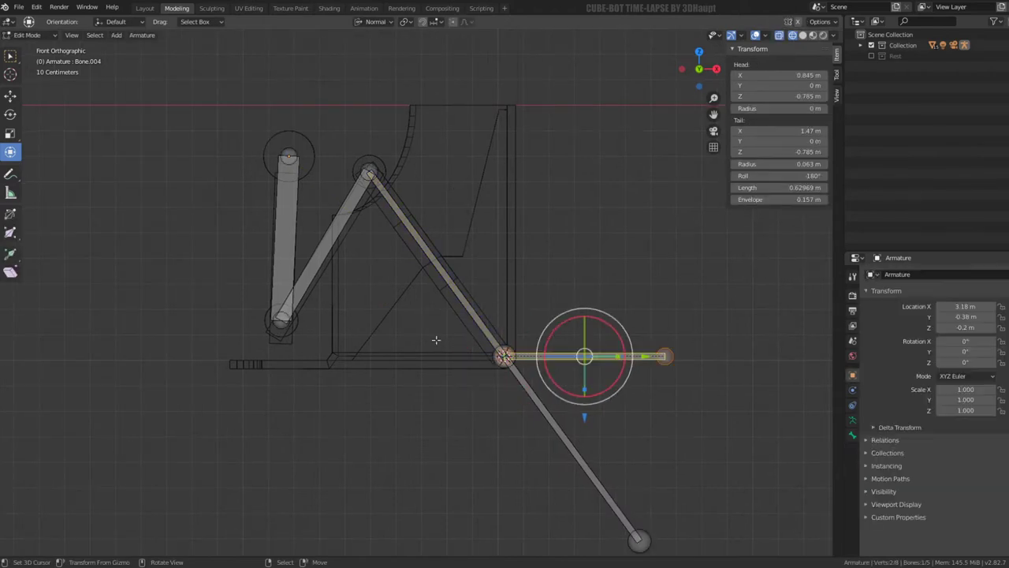
key("Tab")
key("g")
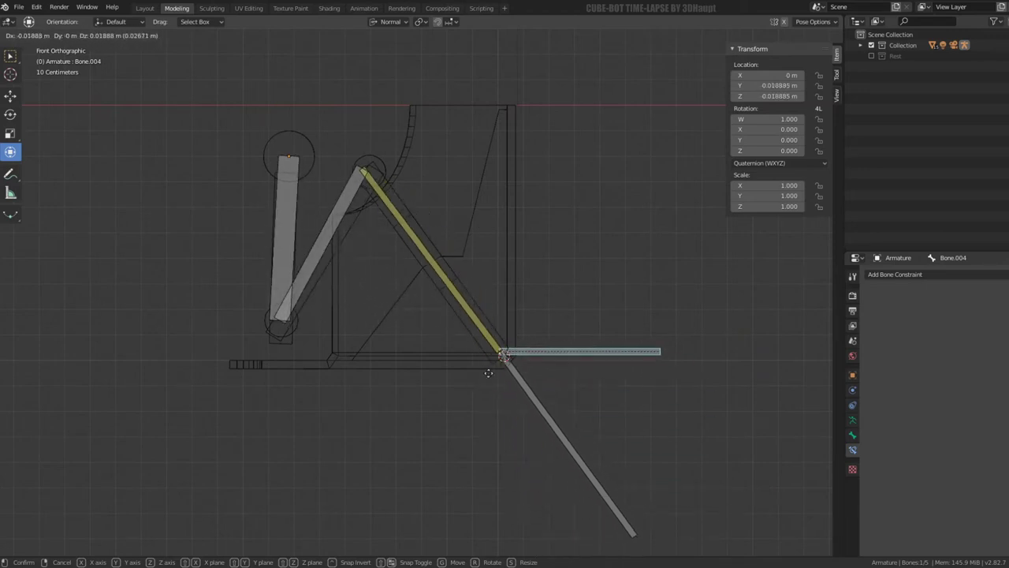
right_click(483, 446)
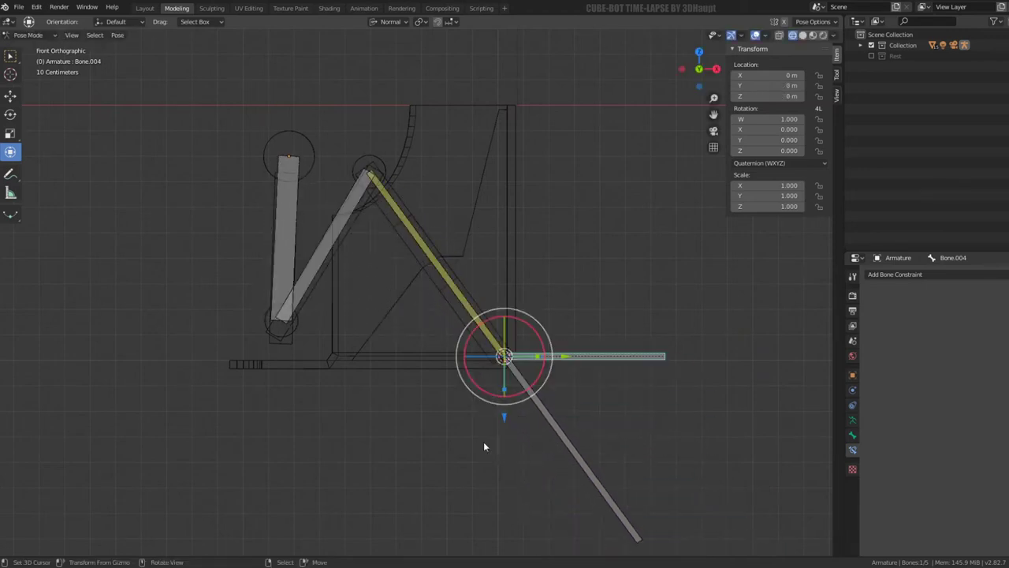
scroll(298, 323, "up", 1)
Step: Switch to Object Mode and select the long left rod Cylinder.008
left_click(406, 197)
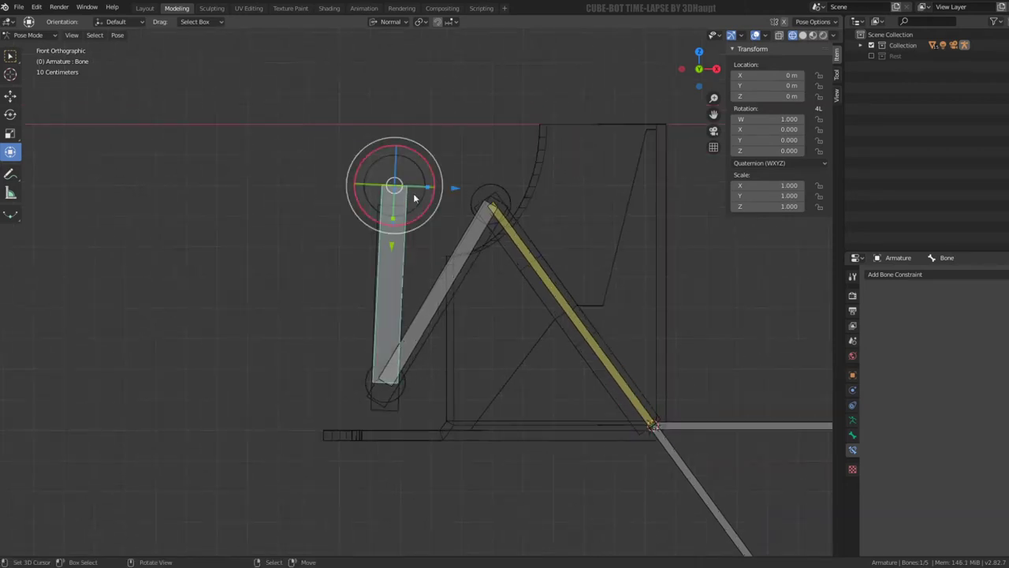
left_click(31, 34)
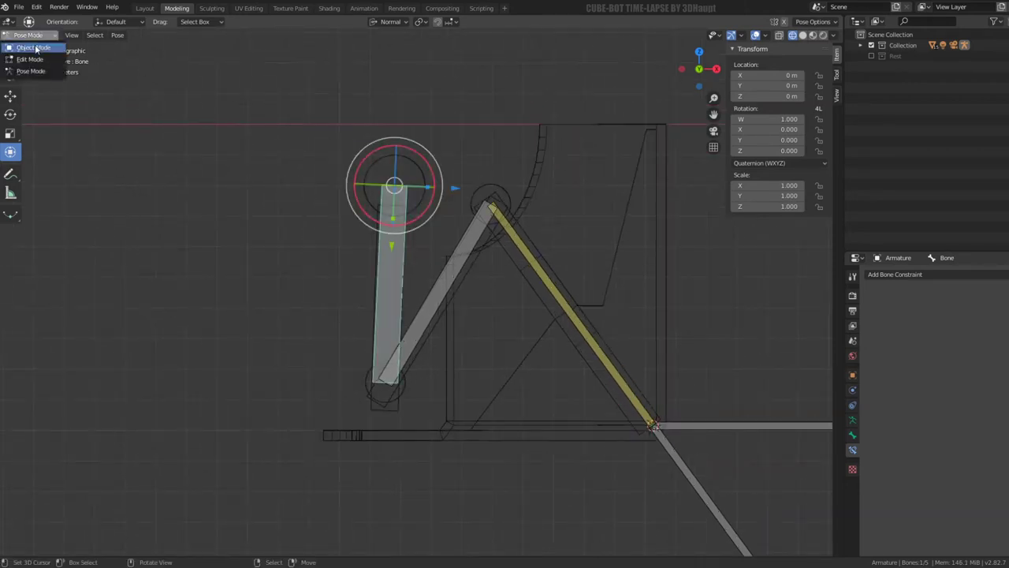
left_click(36, 48)
left_click(424, 205)
scroll(424, 205, "up", 1)
scroll(424, 206, "up", 2)
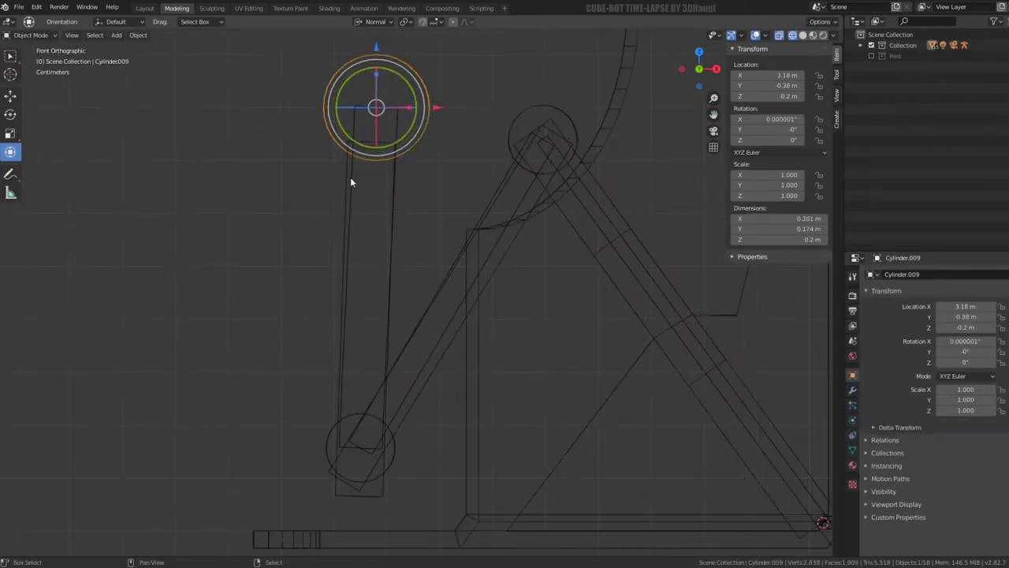
left_click(343, 171)
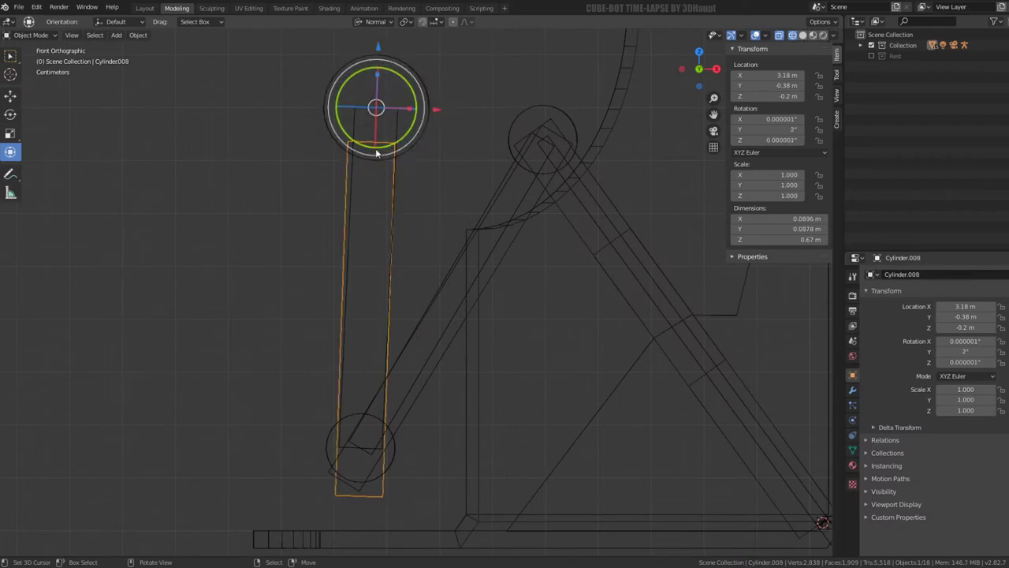
Step: Raise the rod's top face 0.0708 m and nudge it 0.00911 m in X to the upper joint
key("Tab")
left_click(371, 140)
key("g")
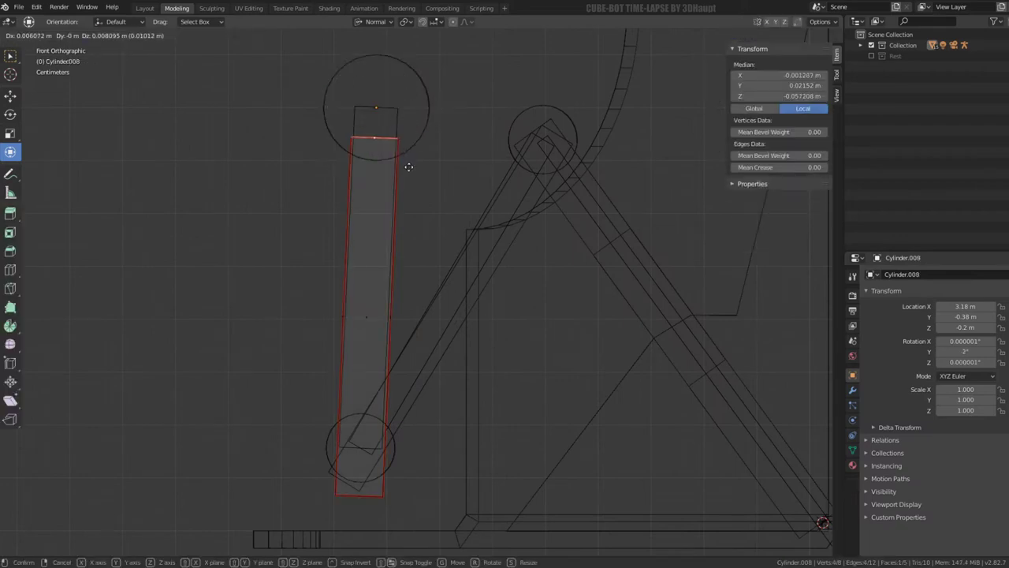
left_click(409, 136)
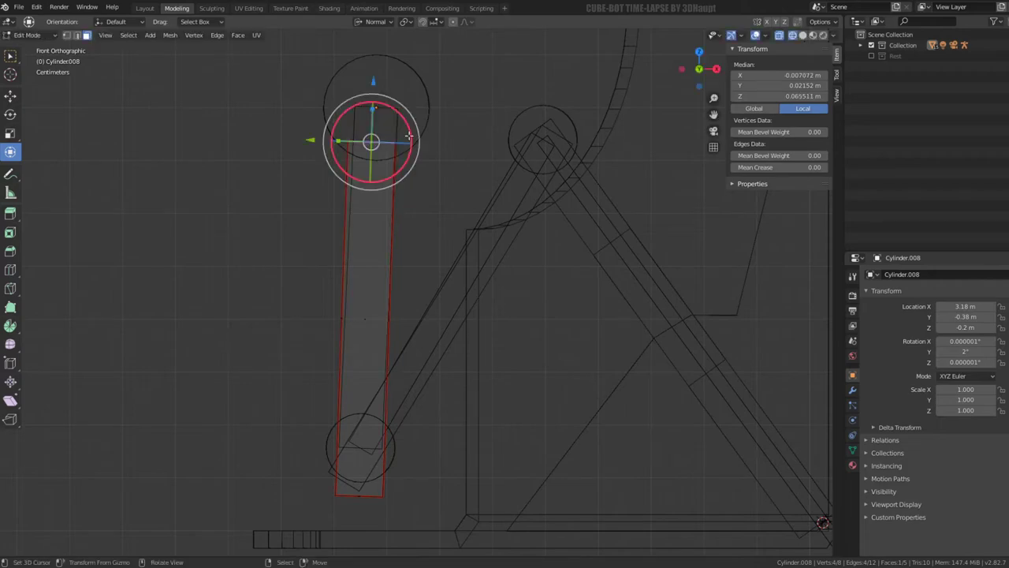
mouse_move(409, 136)
middle_mouse_down()
mouse_move(446, 134)
mouse_move(410, 166)
middle_mouse_up()
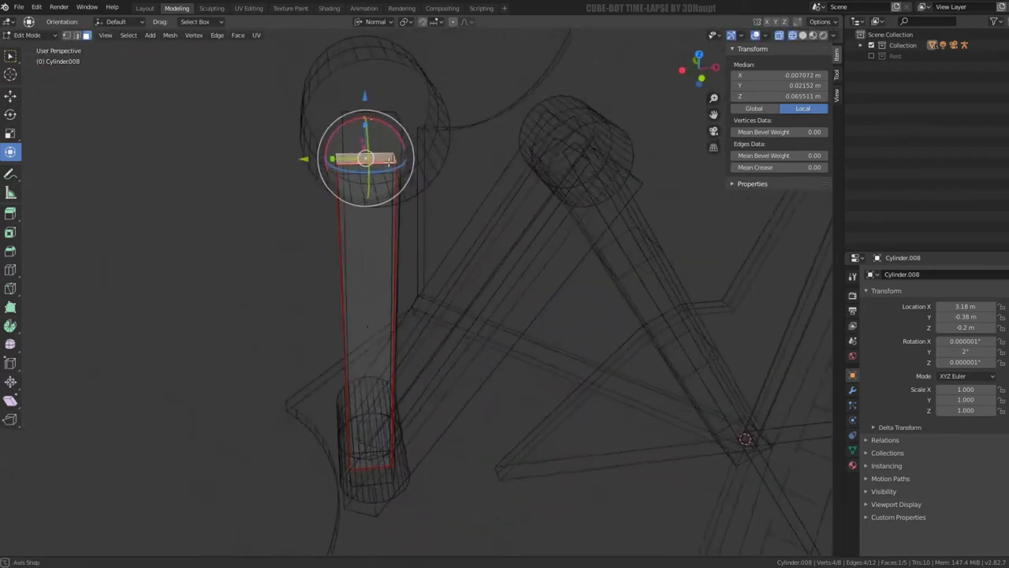
key("KP_1")
key("g")
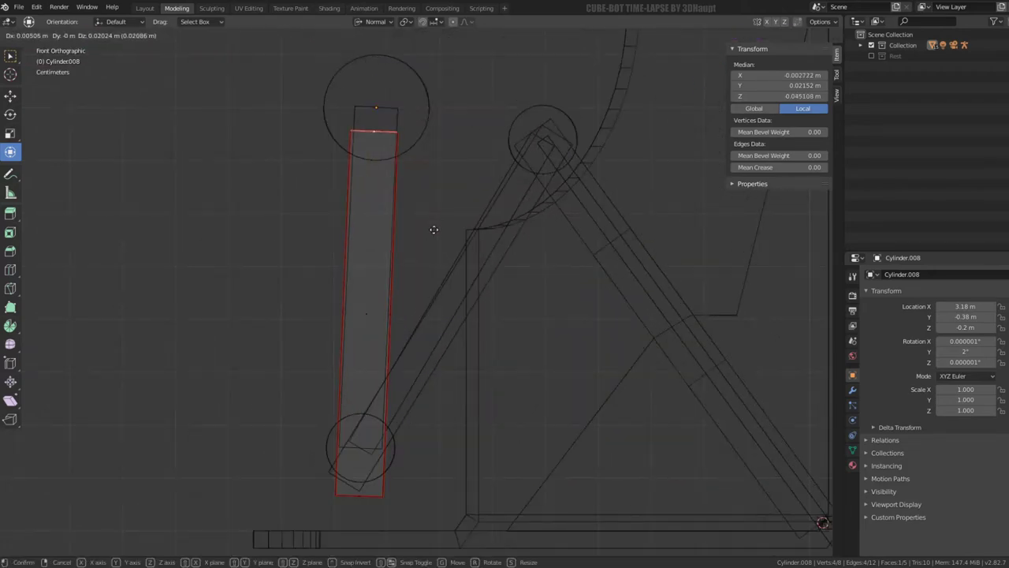
left_click(436, 203)
scroll(432, 207, "down", 2)
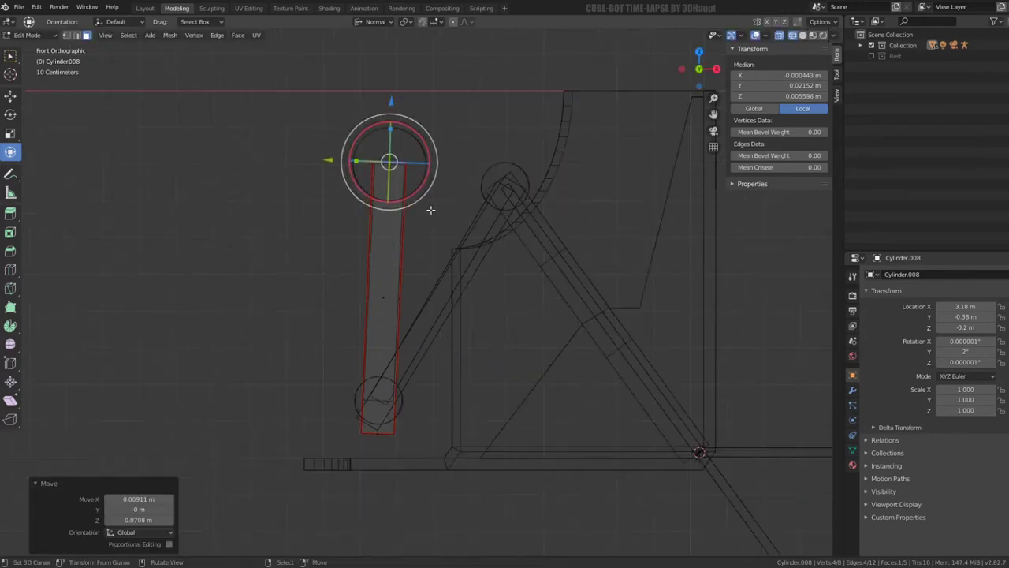
Step: Back in Object Mode, add the top ring, lower ring and armature to the selection
key("Tab")
left_click(421, 185, "shift")
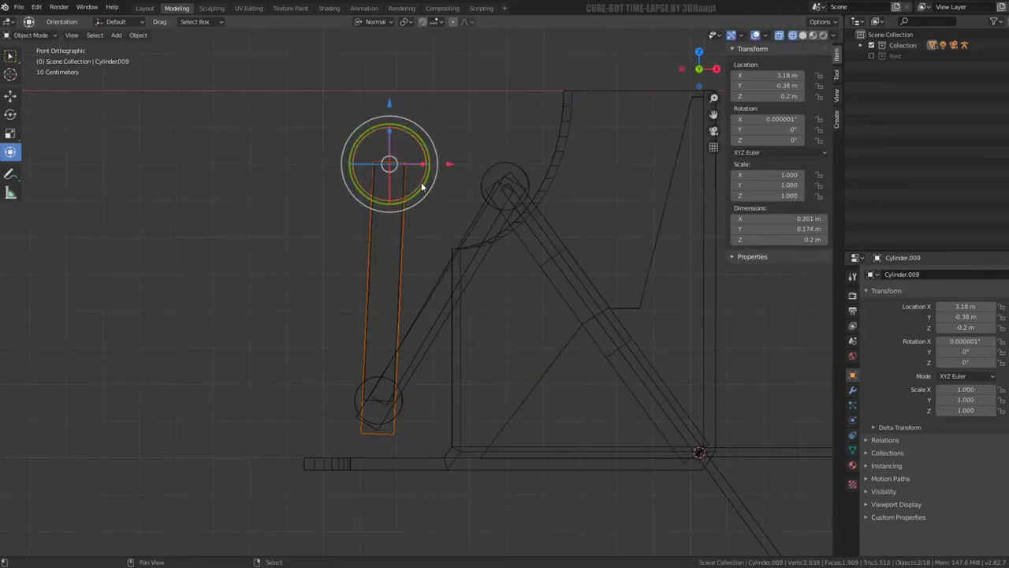
left_click(403, 407, "shift")
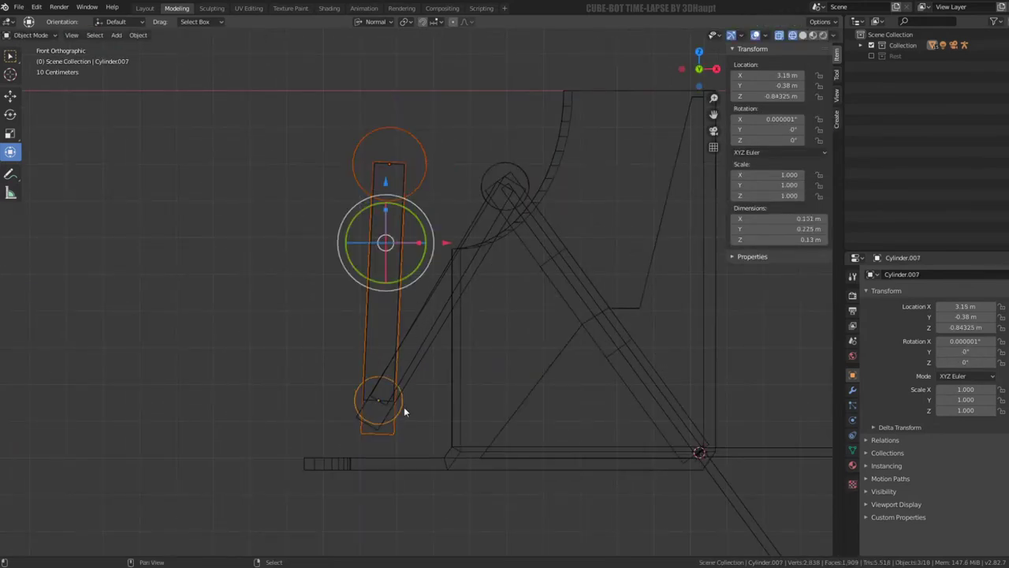
left_click(398, 331, "shift")
Step: In Pose Mode, parent the selected linkage piece to the active leg bone
left_click(30, 35)
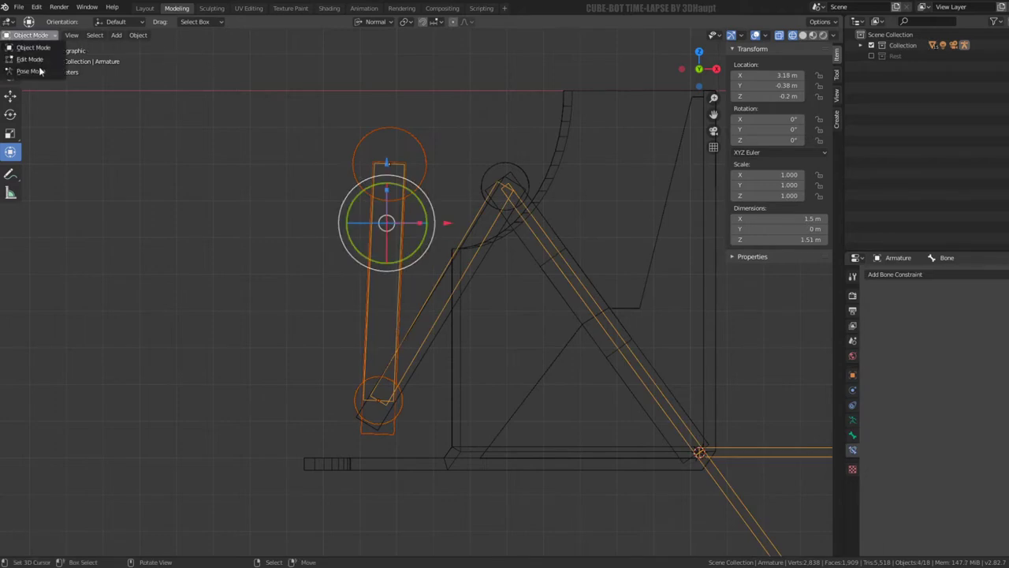
left_click(30, 71)
key("ctrl+p")
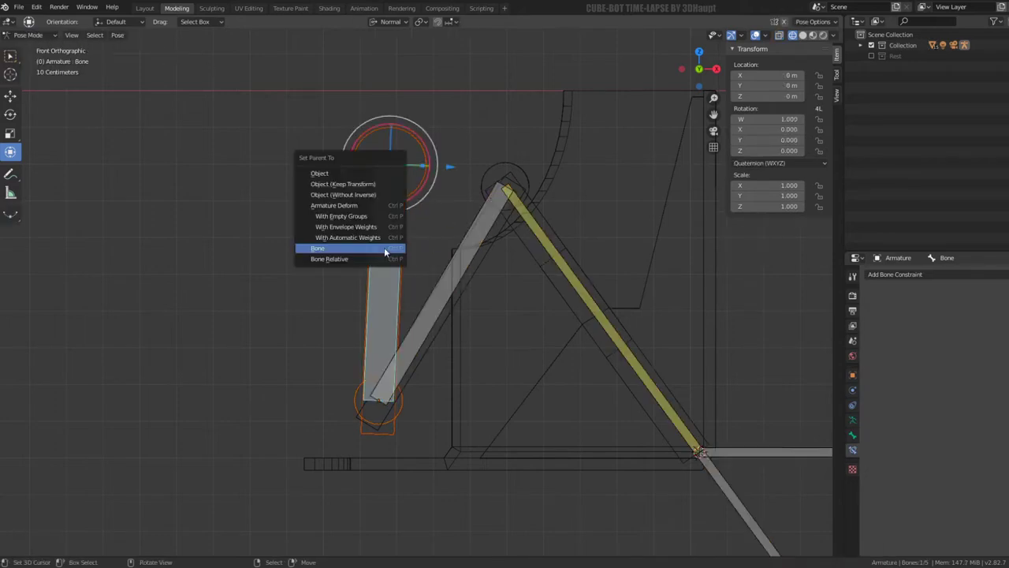
left_click(384, 246)
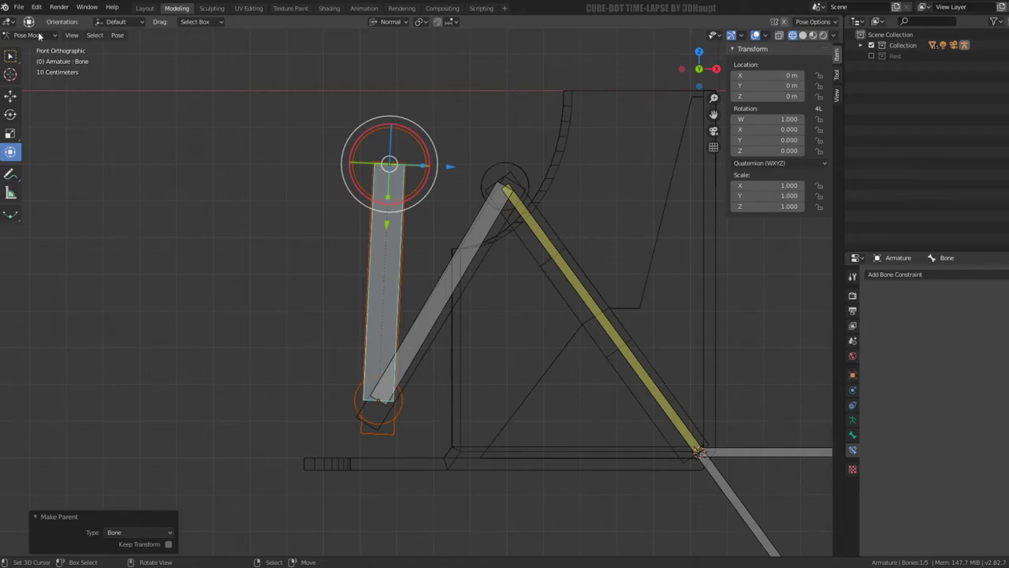
Step: Select the diagonal arm piece and extrude its top vertices along the normal
left_click(38, 34)
left_click(44, 49)
left_click(450, 320)
left_click(442, 336)
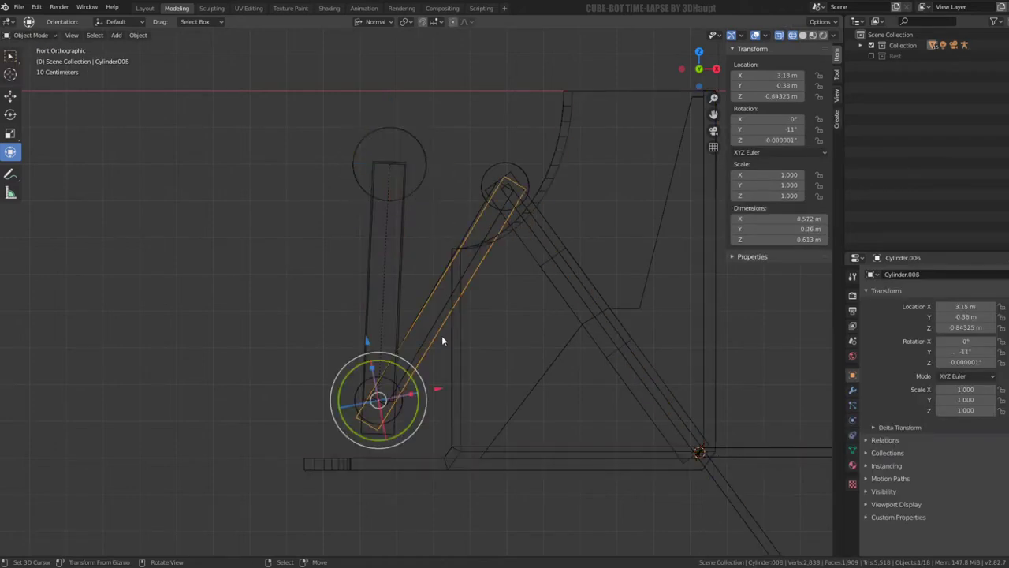
key("Tab")
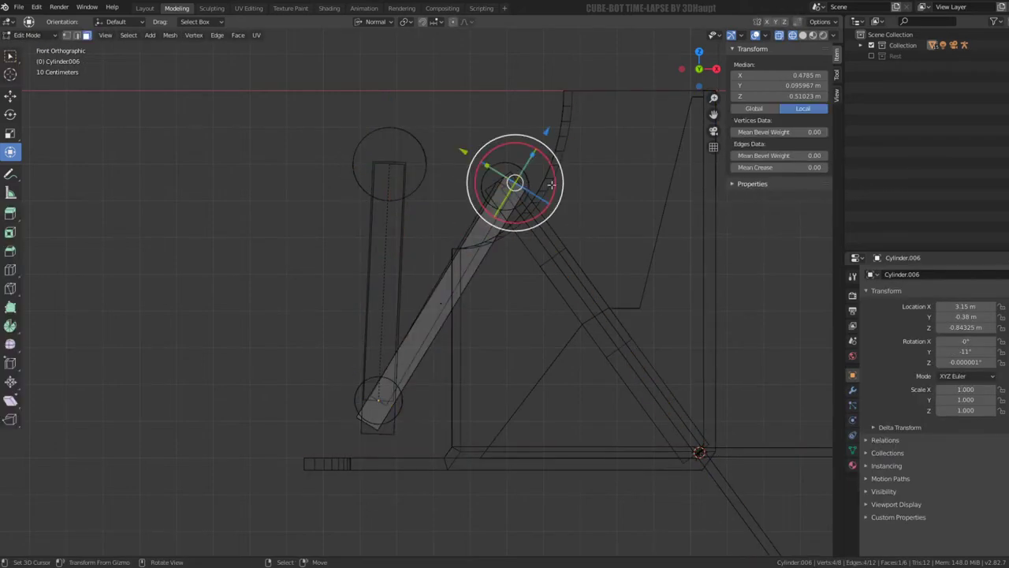
key("e")
key("Escape")
key("Tab")
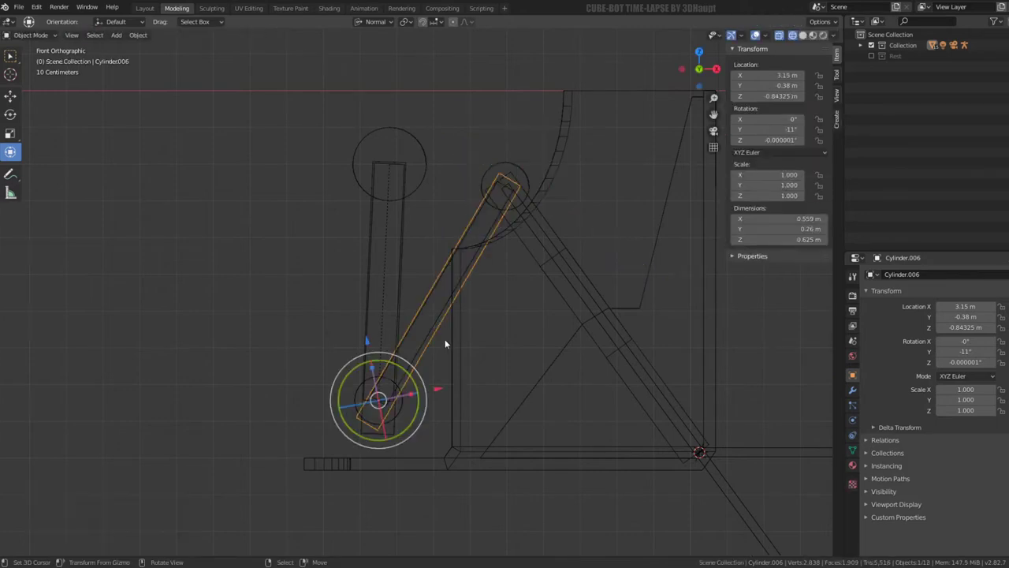
Step: Parent the diagonal arm piece to the diagonal bone in Pose Mode
left_click(436, 322)
left_click(46, 37)
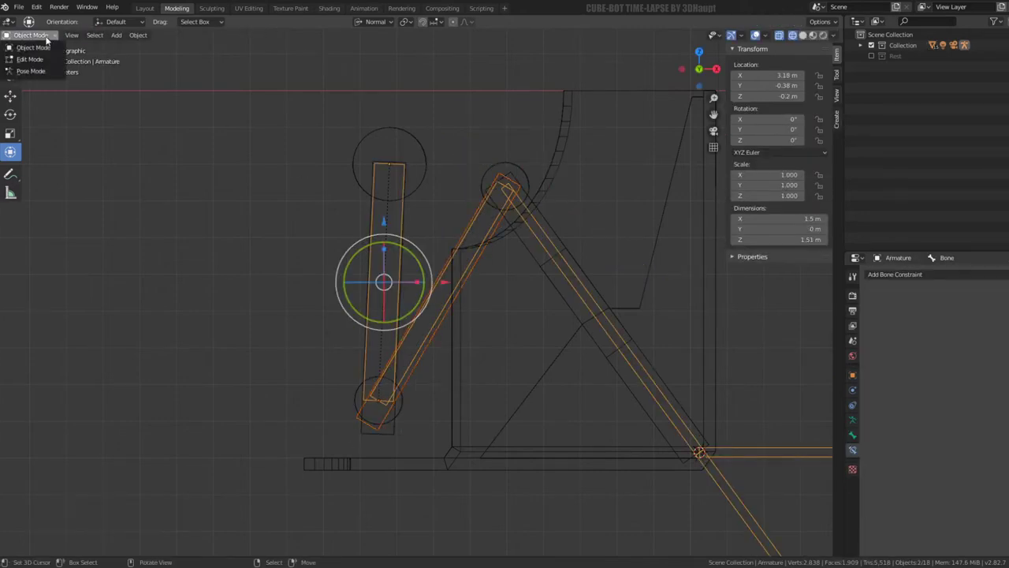
left_click(32, 71)
left_click(415, 324)
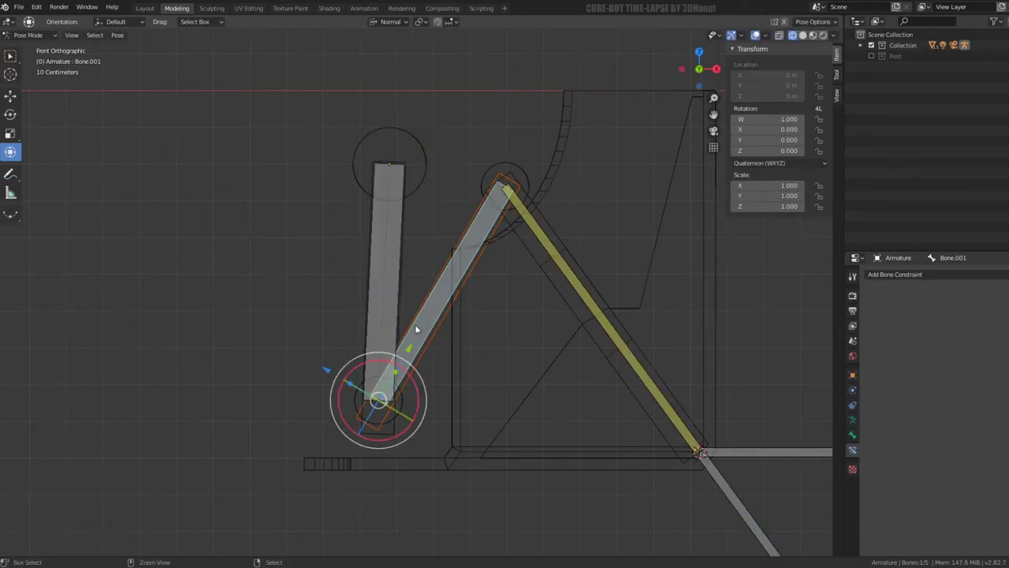
key("ctrl+p")
left_click(416, 326)
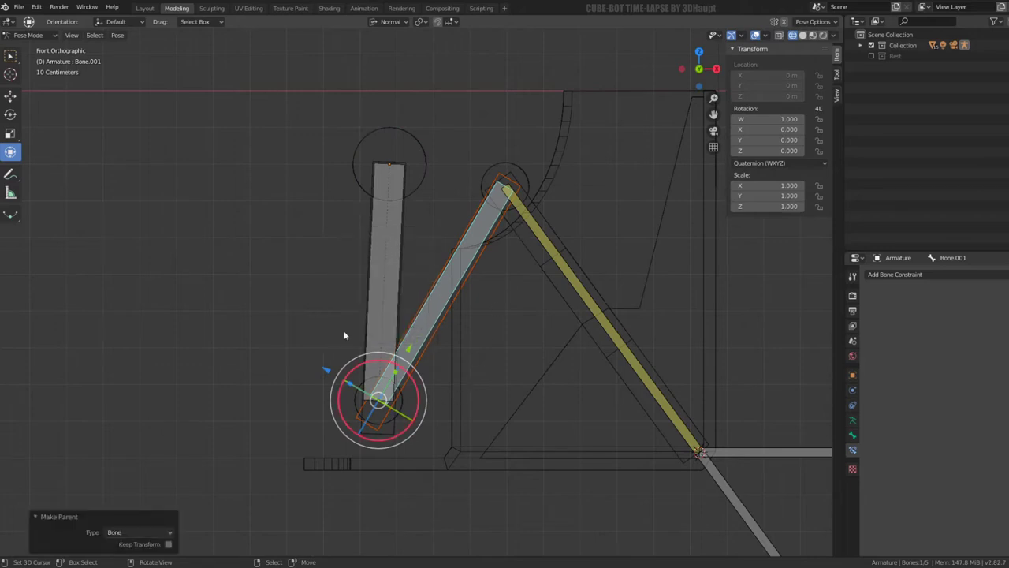
Step: In Object Mode, select the triangular frame, long rod, pivot cylinder and armature
left_click(25, 35)
left_click(29, 47)
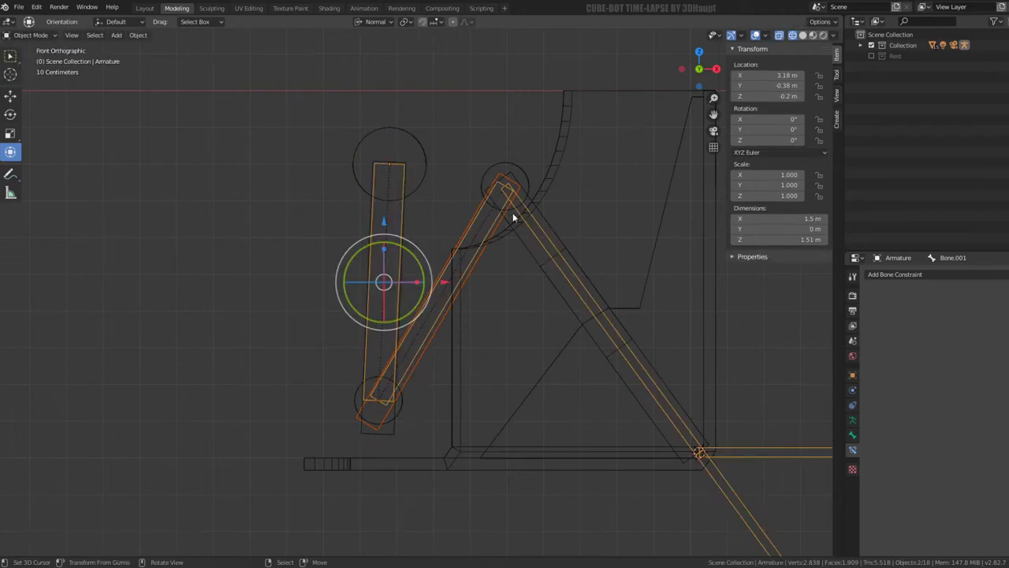
scroll(564, 228, "down", 3)
left_click(590, 315)
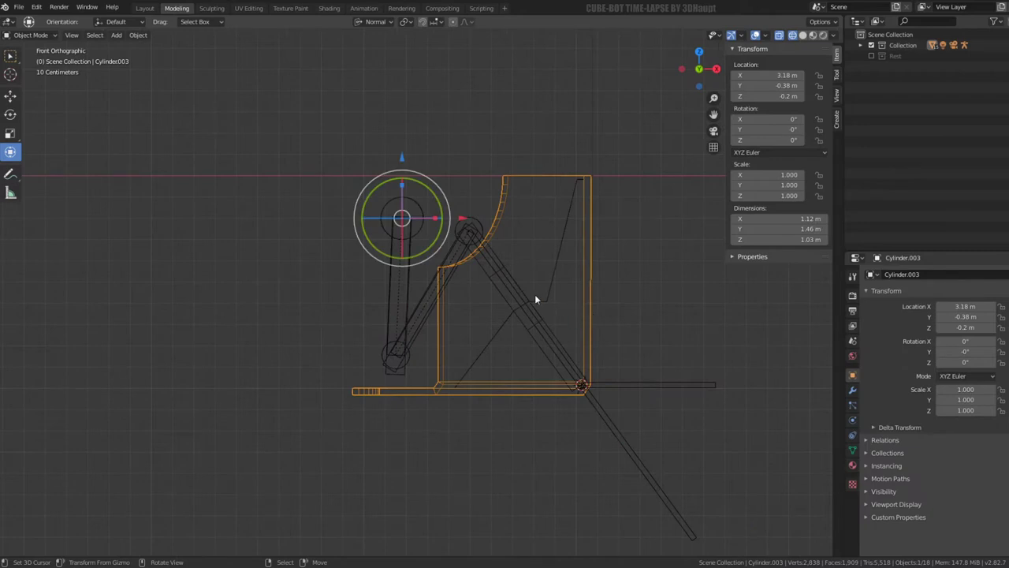
left_click(506, 310)
scroll(509, 271, "up", 3)
scroll(515, 222, "up", 4)
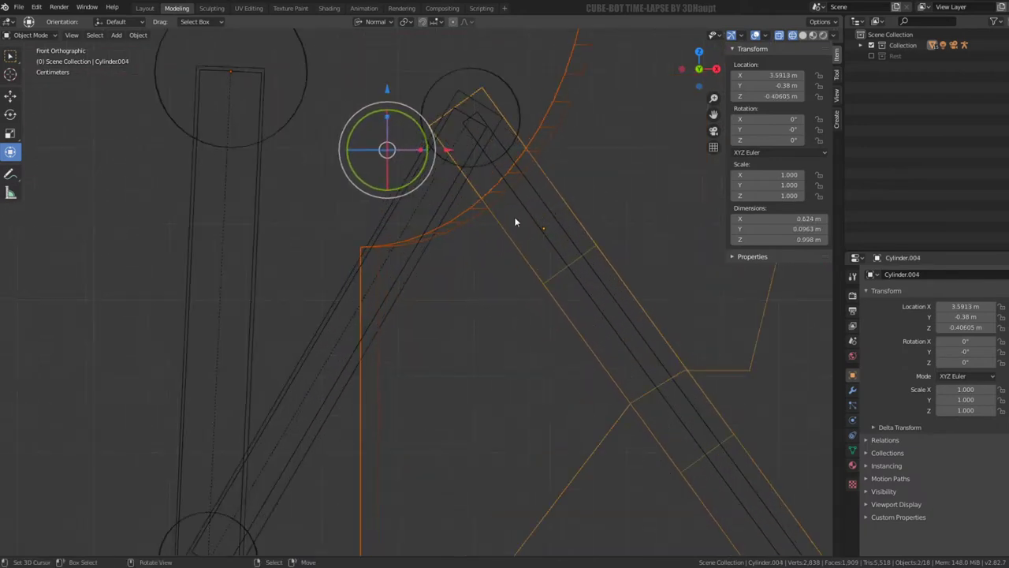
left_click(519, 98)
scroll(569, 190, "down", 1)
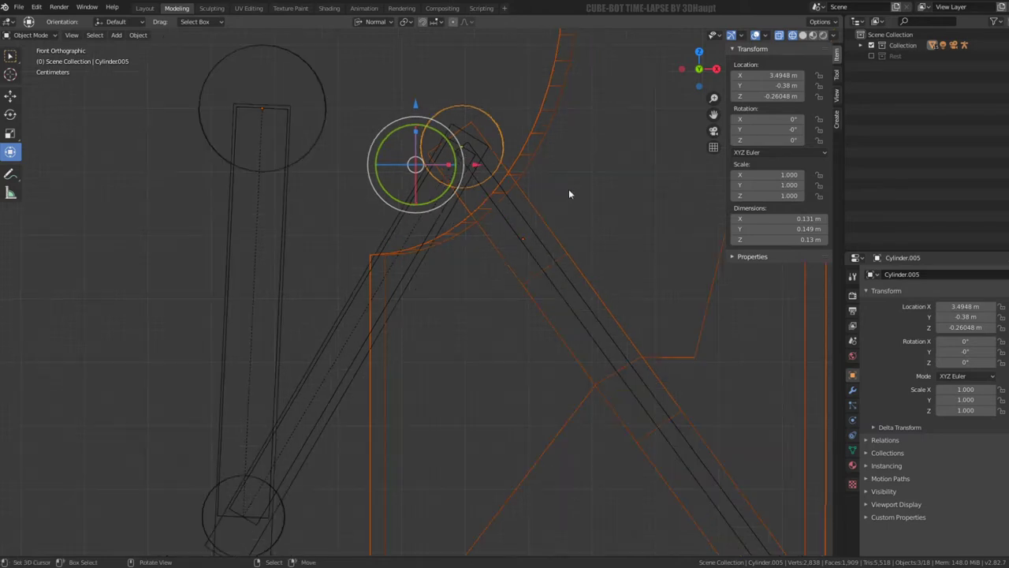
left_click(533, 236)
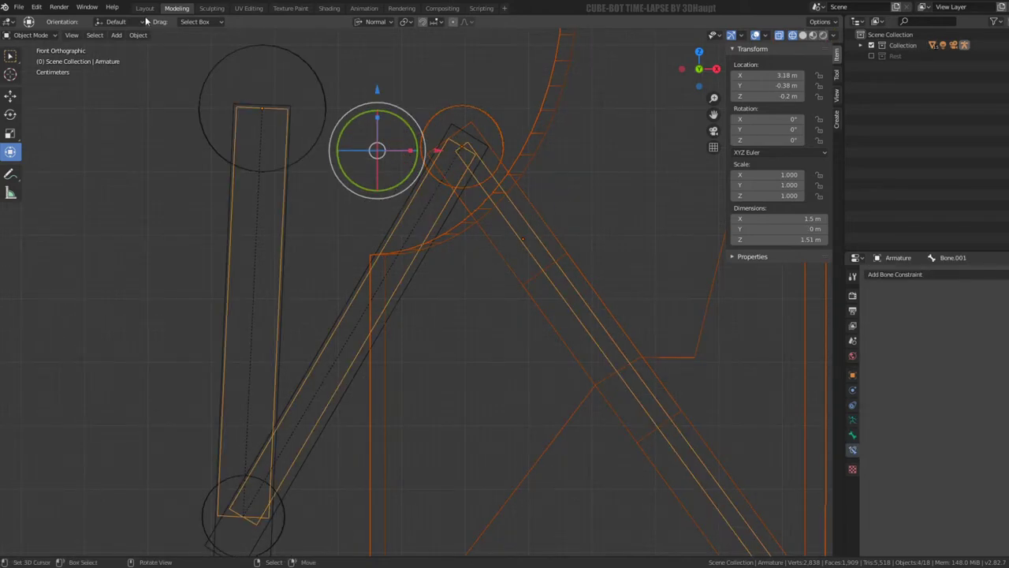
Step: Parent the frame, rod and pivot pieces to the diagonal IK bone
left_click(32, 36)
left_click(36, 69)
left_click(547, 264)
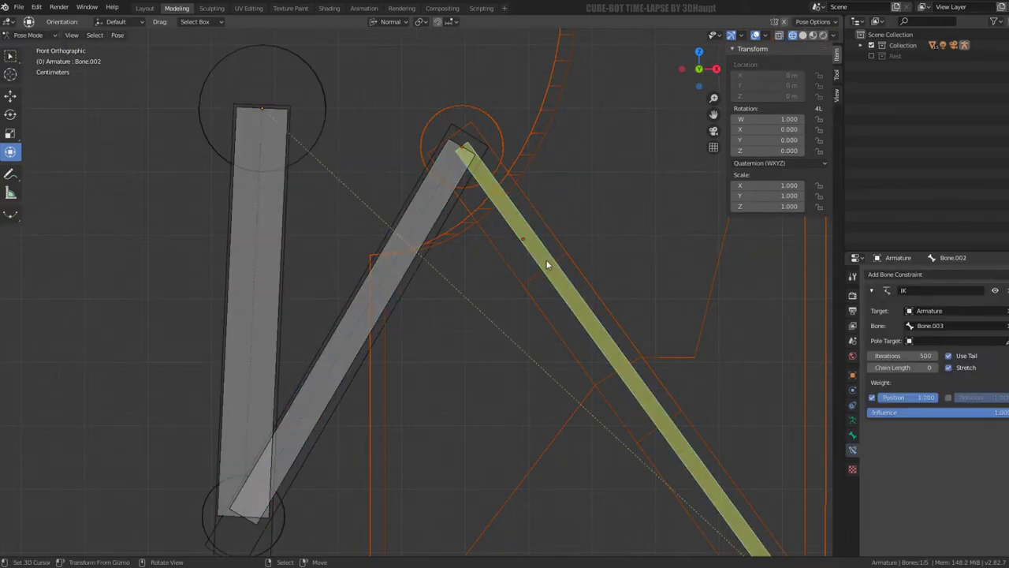
key("ctrl+p")
left_click(547, 254)
Step: Temporarily hide the horizontal foot bone
scroll(547, 256, "down", 8)
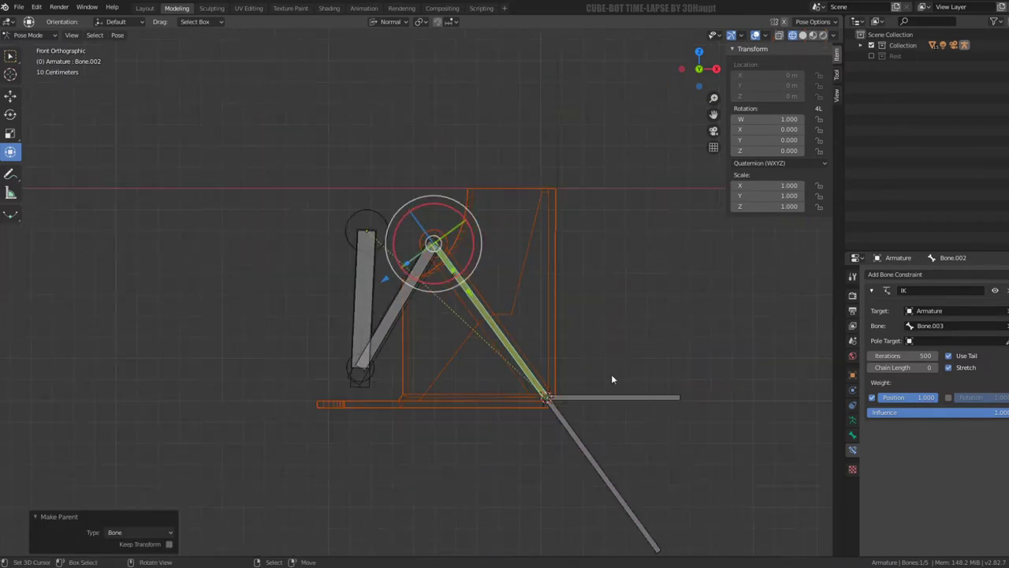
left_click(611, 396)
key("h")
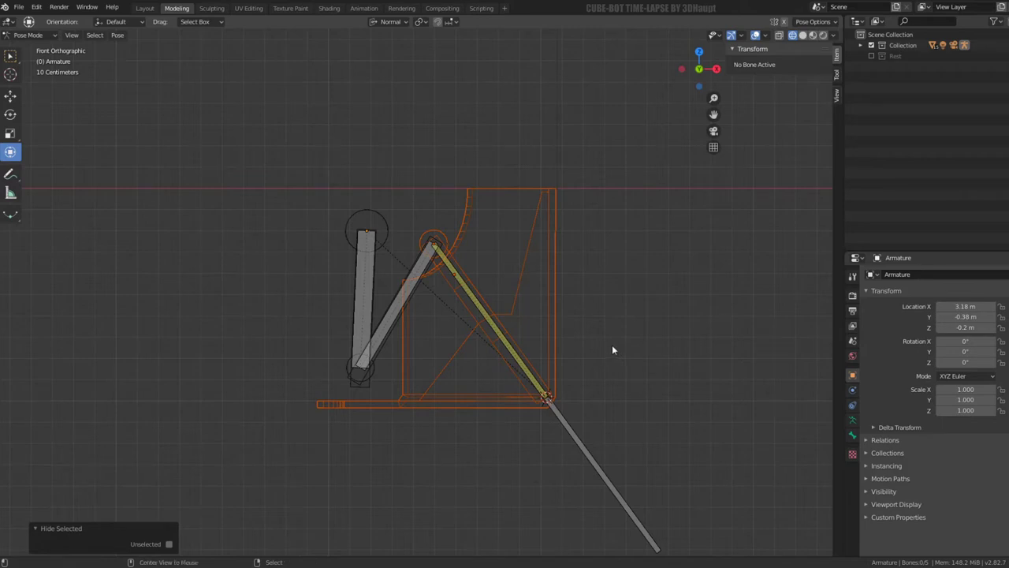
Step: Unhide the foot bone and test-move it to check the linkage follows
key("alt+h")
key("g")
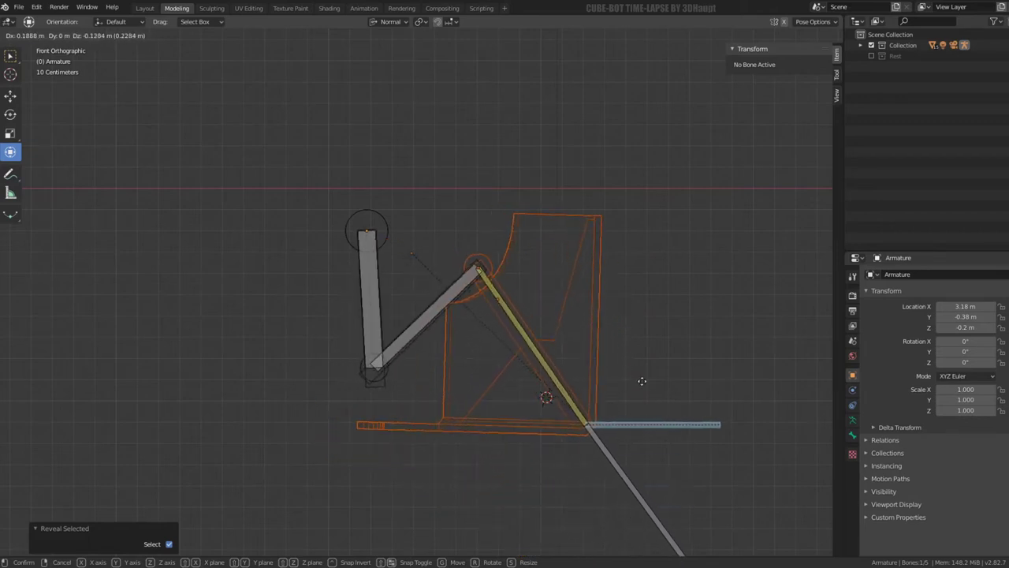
left_click(646, 360)
mouse_move(646, 361)
middle_mouse_down()
mouse_move(572, 311)
mouse_move(542, 321)
middle_mouse_up()
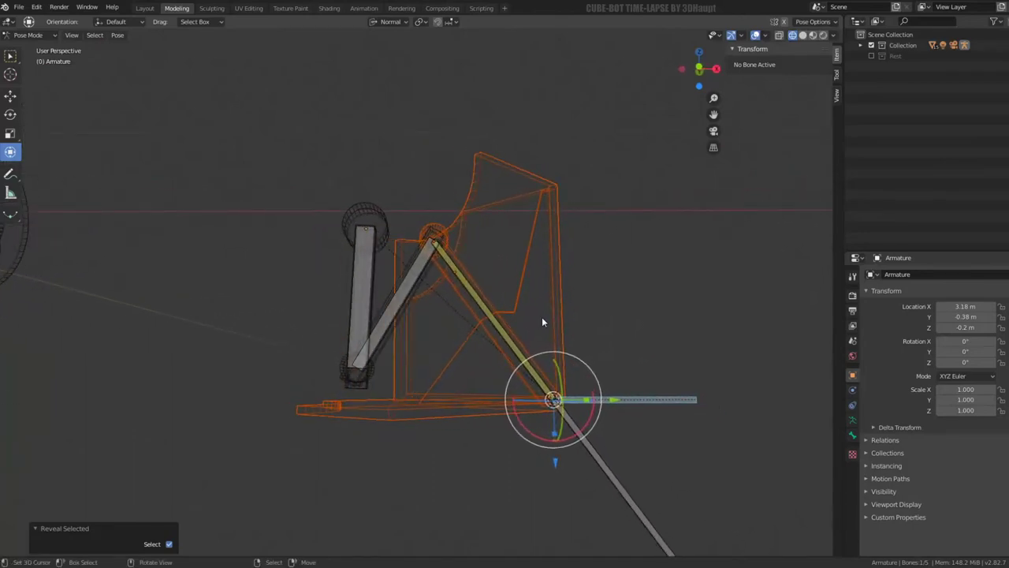
key("KP_1")
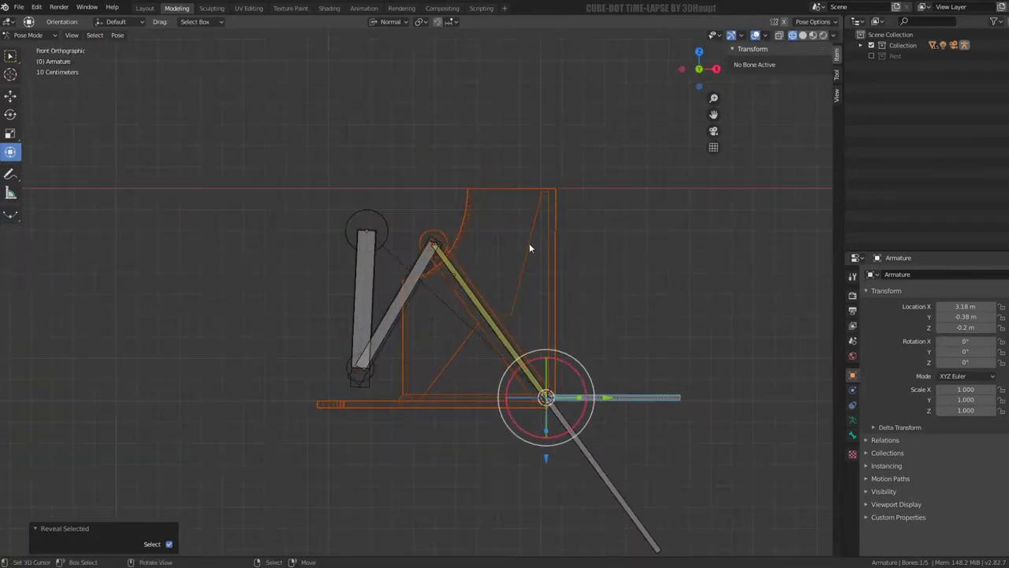
key("g")
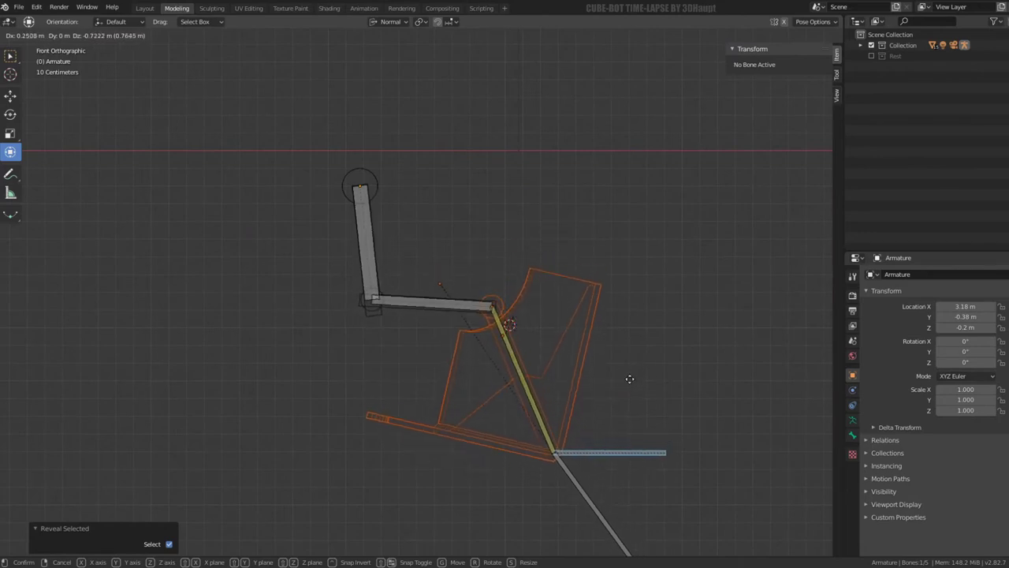
left_click(667, 365)
key("r")
key("Escape")
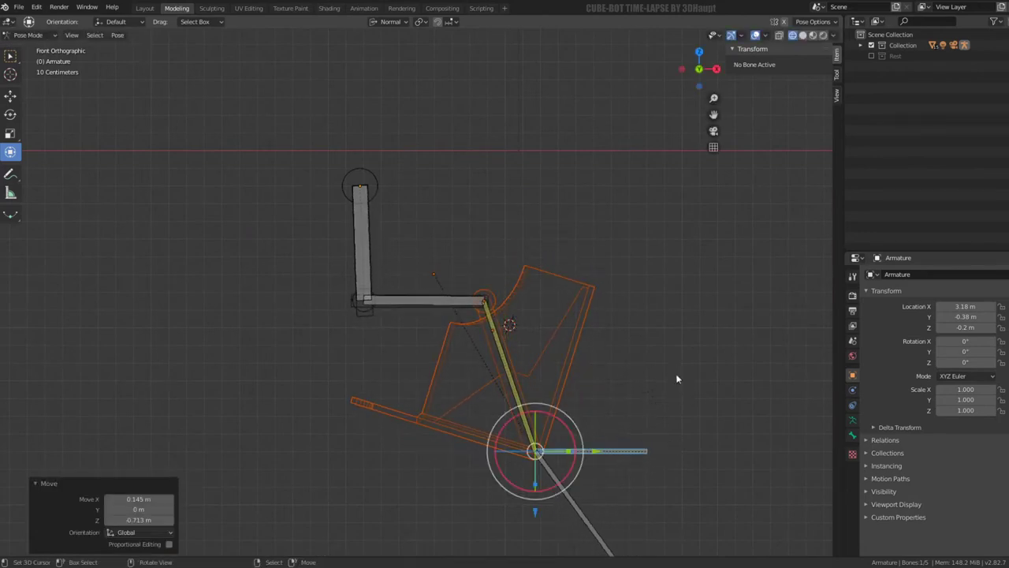
Step: Rotate and move the horizontal foot bone further to test the arm linkage
left_click(513, 387)
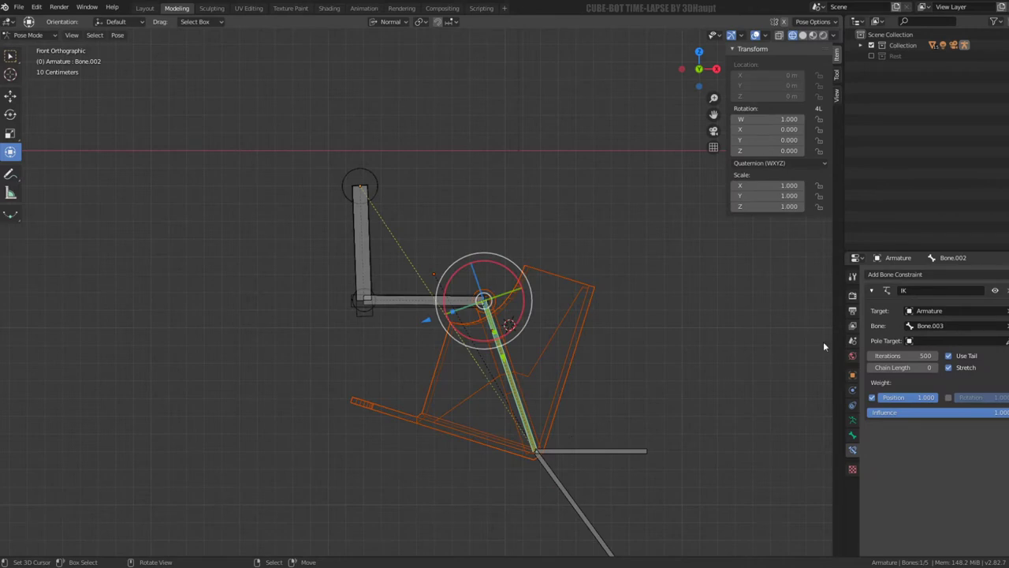
left_click(949, 396)
left_click(596, 453)
key("r")
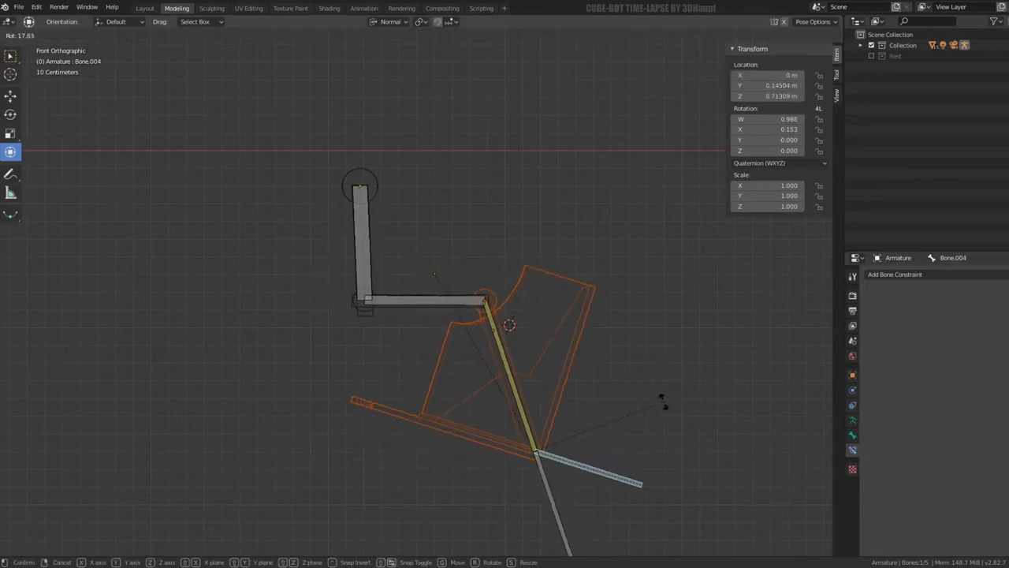
left_click(659, 411)
key("g")
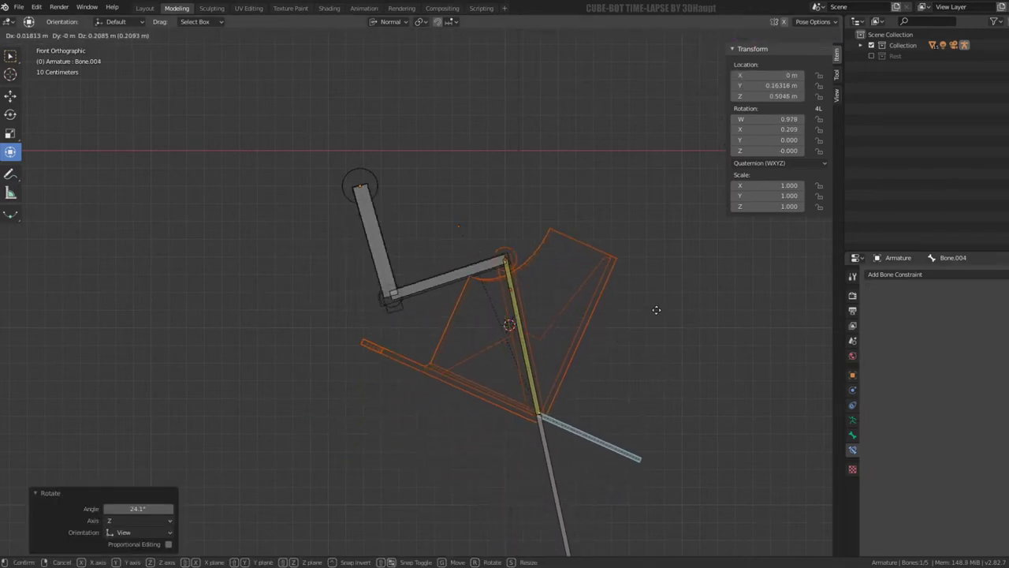
left_click(690, 312)
key("r")
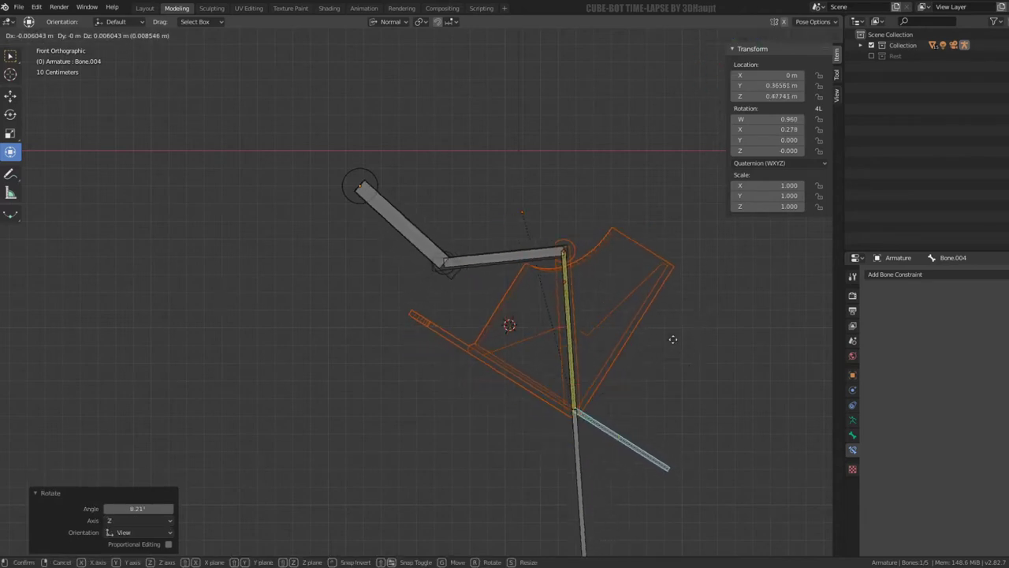
left_click(667, 340)
mouse_move(667, 340)
middle_mouse_down()
mouse_move(385, 268)
mouse_move(316, 263)
mouse_move(418, 272)
mouse_move(586, 259)
mouse_move(529, 232)
middle_mouse_up()
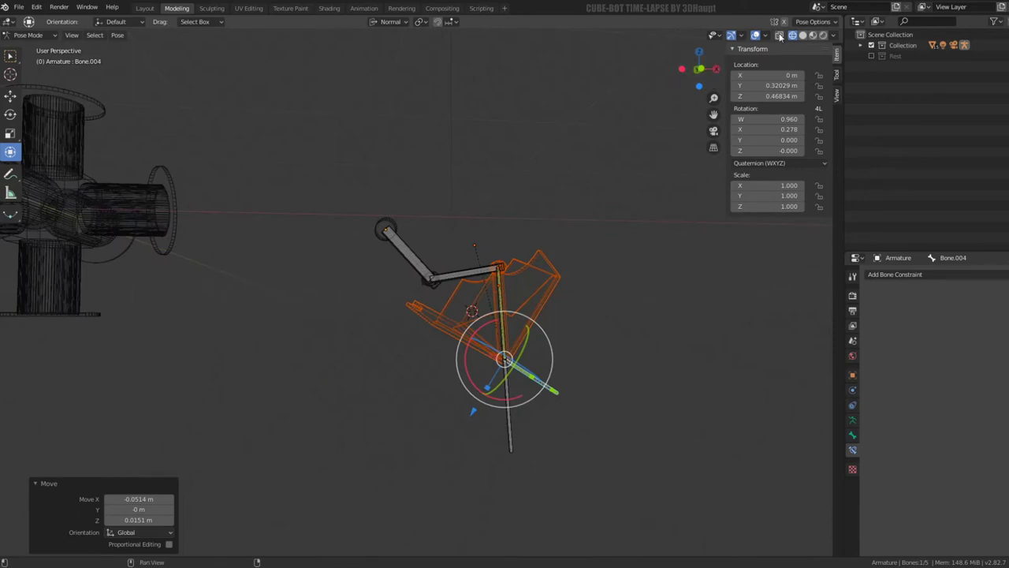
Step: Switch to solid shading and clear the foot bone's pose back to rest
left_click(803, 35)
mouse_move(402, 212)
middle_mouse_down()
mouse_move(287, 218)
mouse_move(436, 223)
middle_mouse_up()
key("alt+g")
key("alt+r")
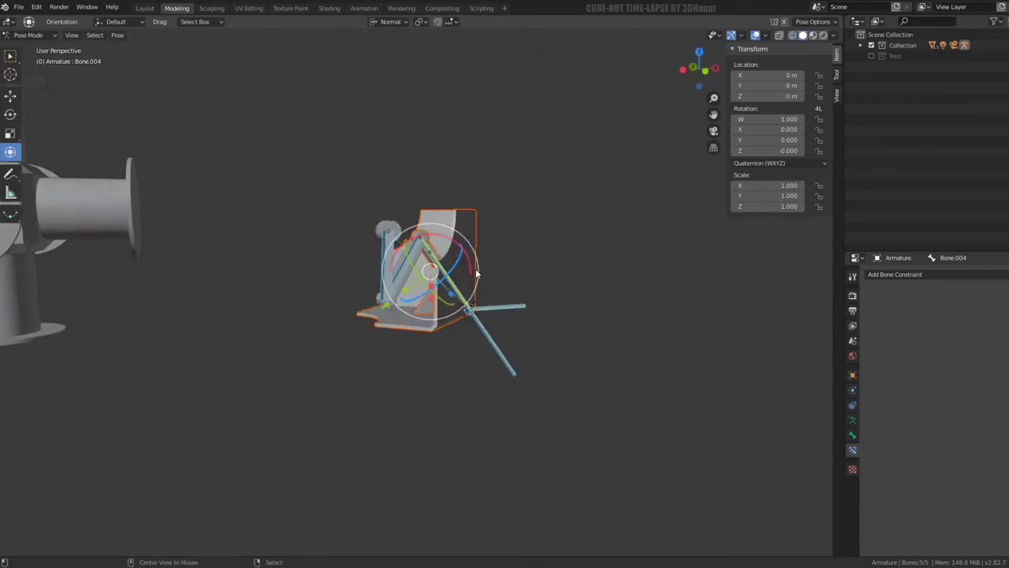
left_click(497, 305)
middle_click_drag(497, 305, 373, 298)
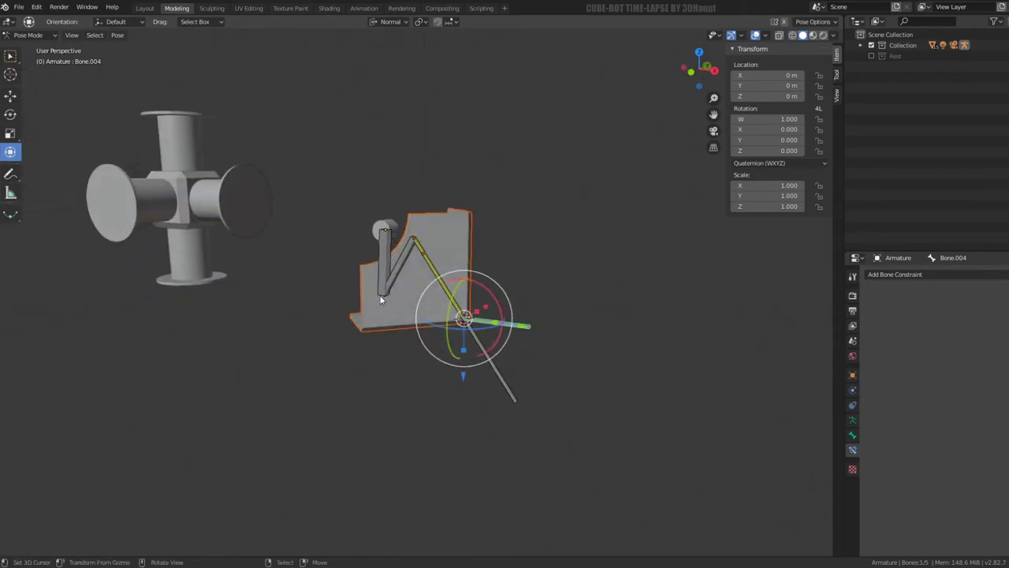
Step: From the top view, add an IK constraint and box-select all the leg rig's bones
key("KP_7")
key("Tab")
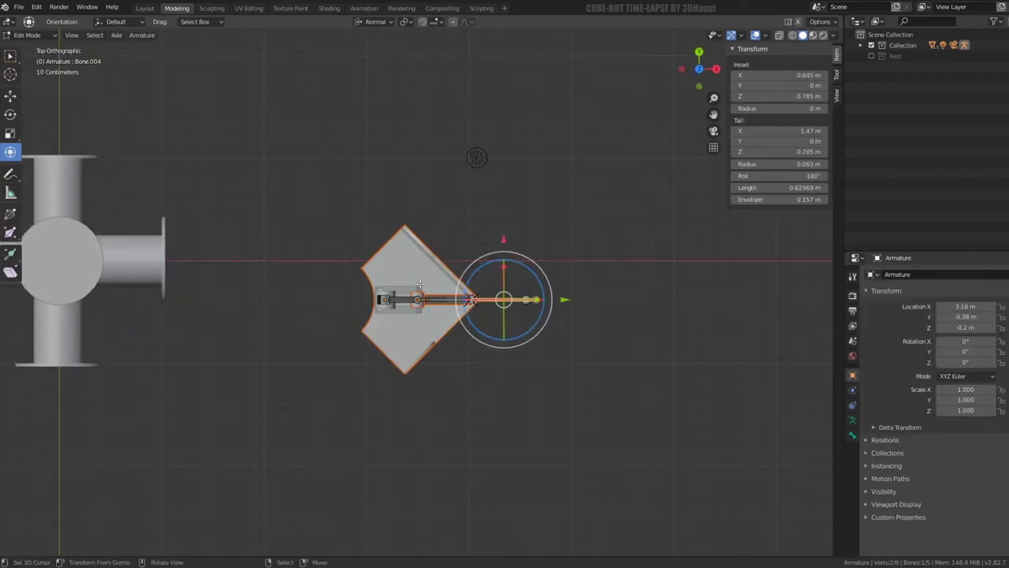
key("Tab")
key("shift+i")
left_click_drag(500, 389, 333, 231)
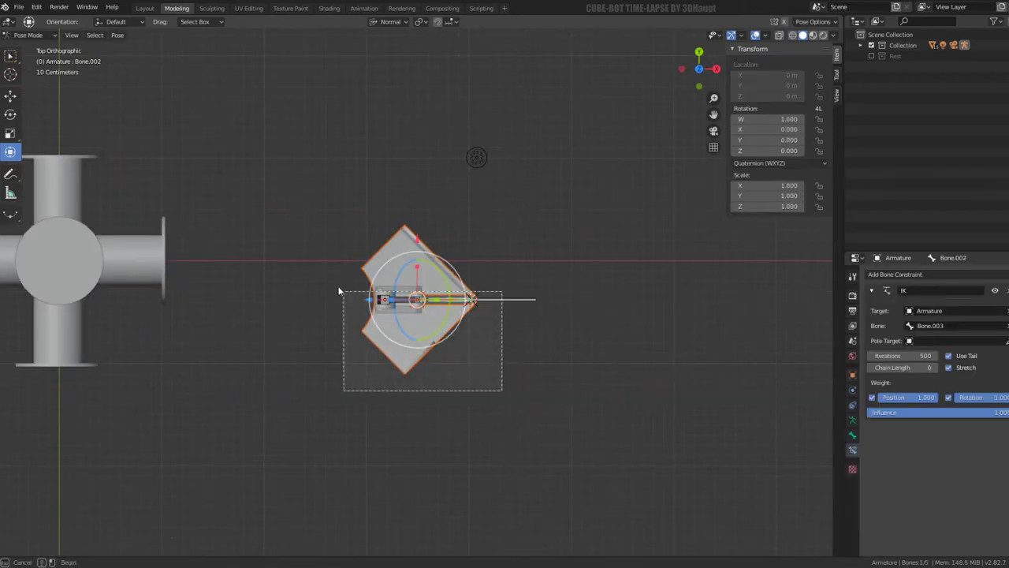
middle_click_drag(332, 231, 467, 209, "shift")
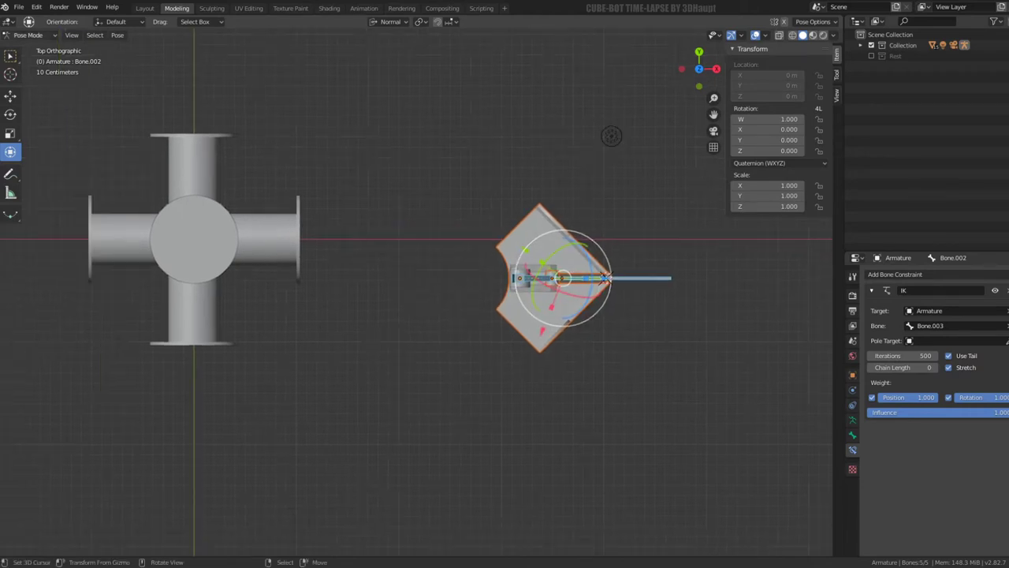
Step: Save the file and box-select every part of the leg linkage in Object Mode
left_click(33, 47)
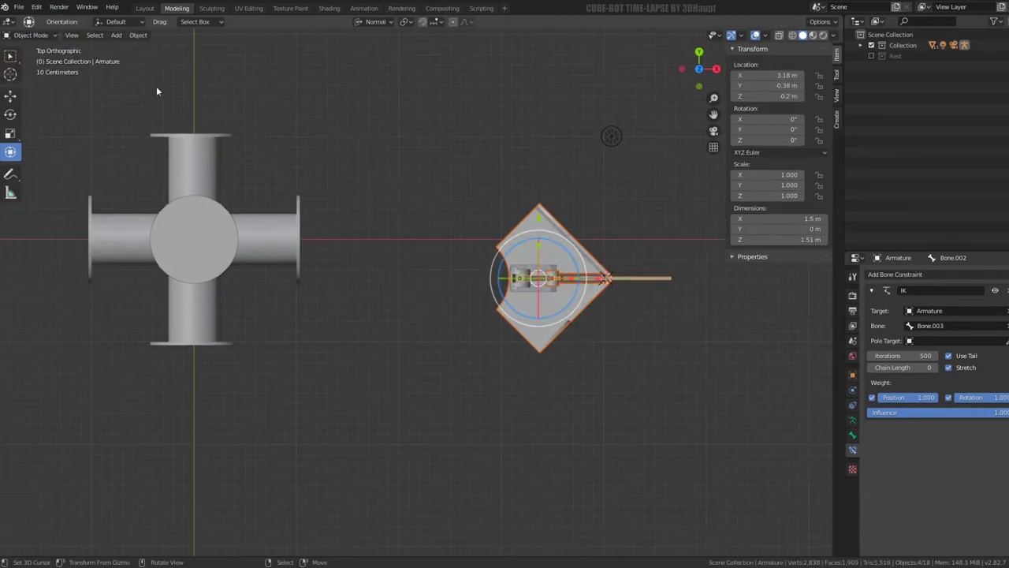
left_click(18, 7)
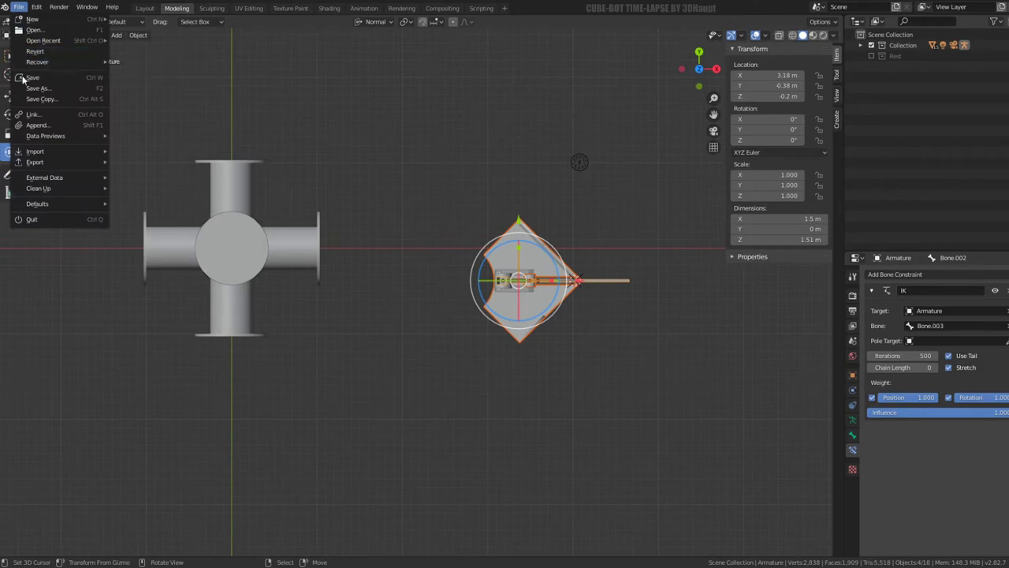
left_click(573, 280)
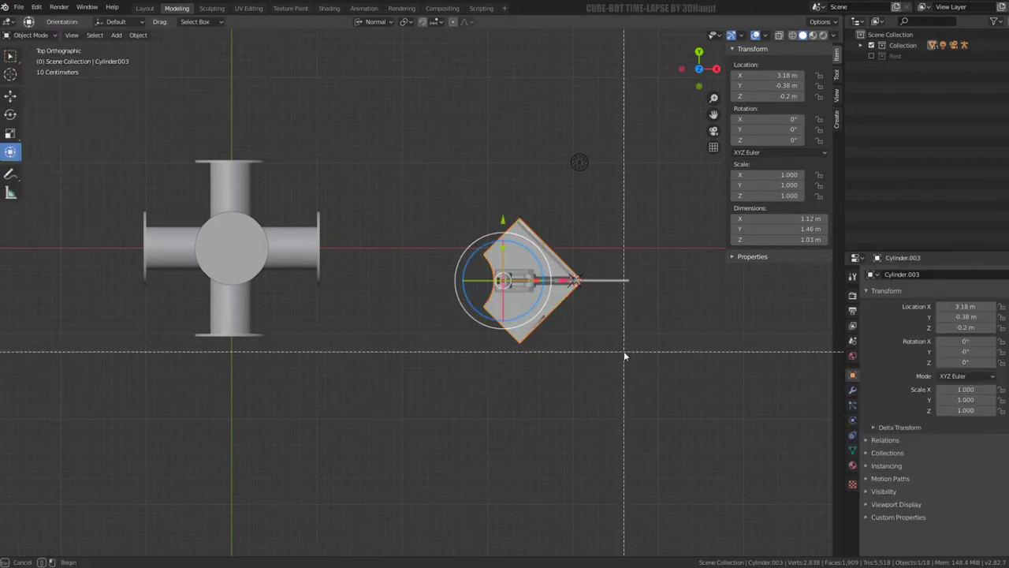
left_click_drag(622, 355, 439, 219)
middle_click_drag(524, 260, 572, 228, "shift")
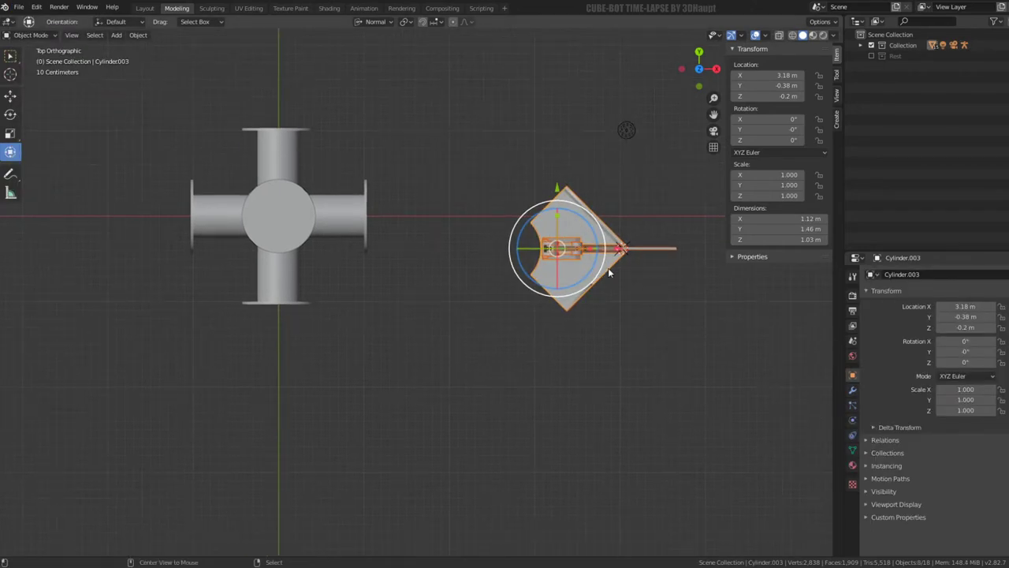
Step: Duplicate the leg linkage, reset the copy to the world origin and rotate it 45°
key("shift+d")
left_click(649, 425)
left_click(661, 404)
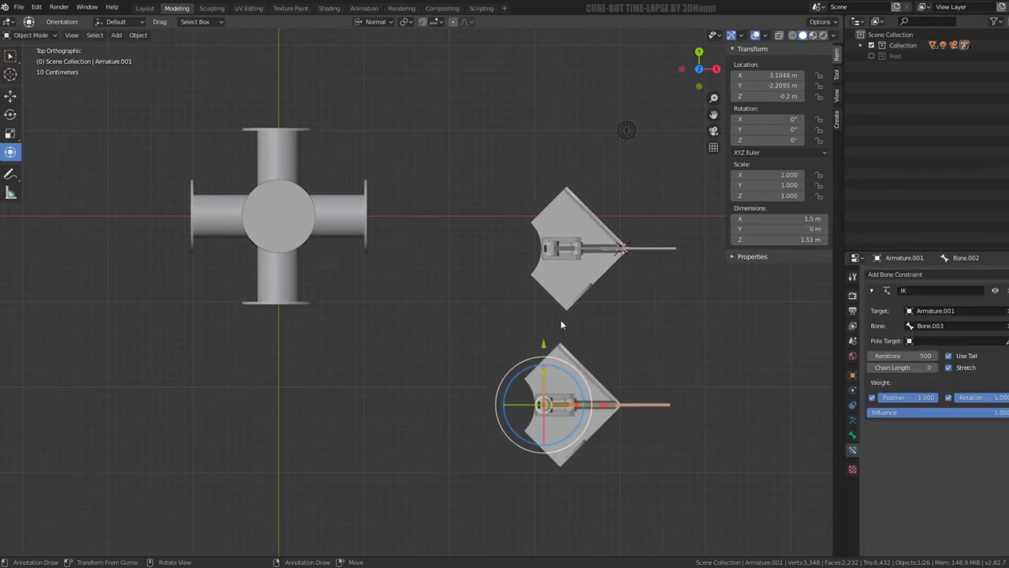
middle_click_drag(561, 318, 544, 313, "shift")
key("alt+g")
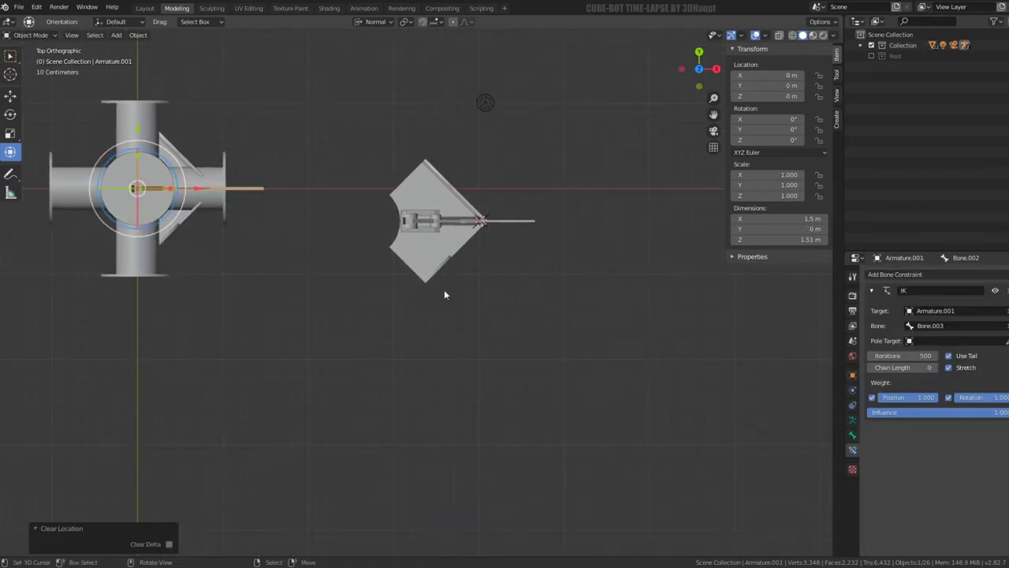
key("KP_Decimal")
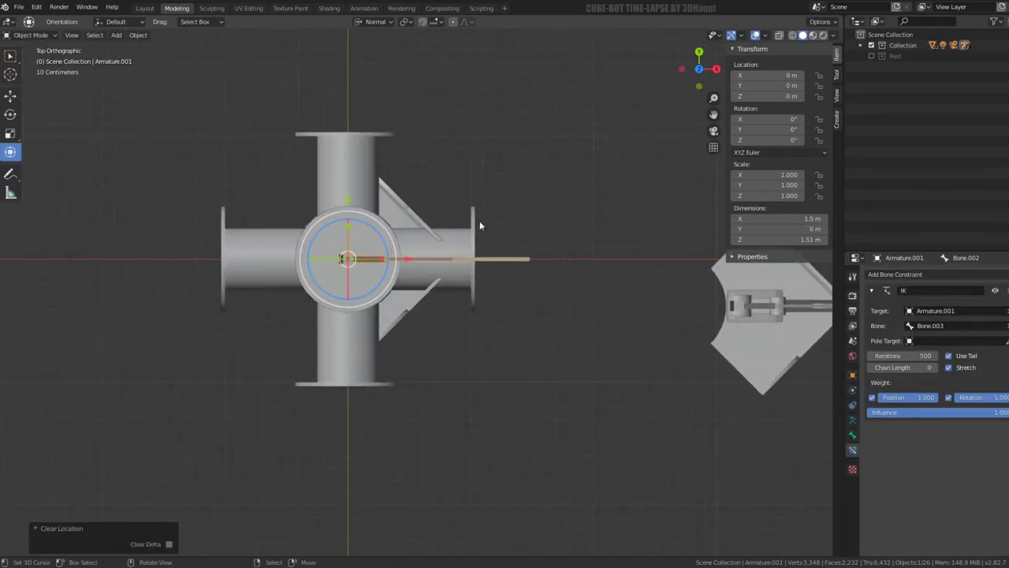
type("r45")
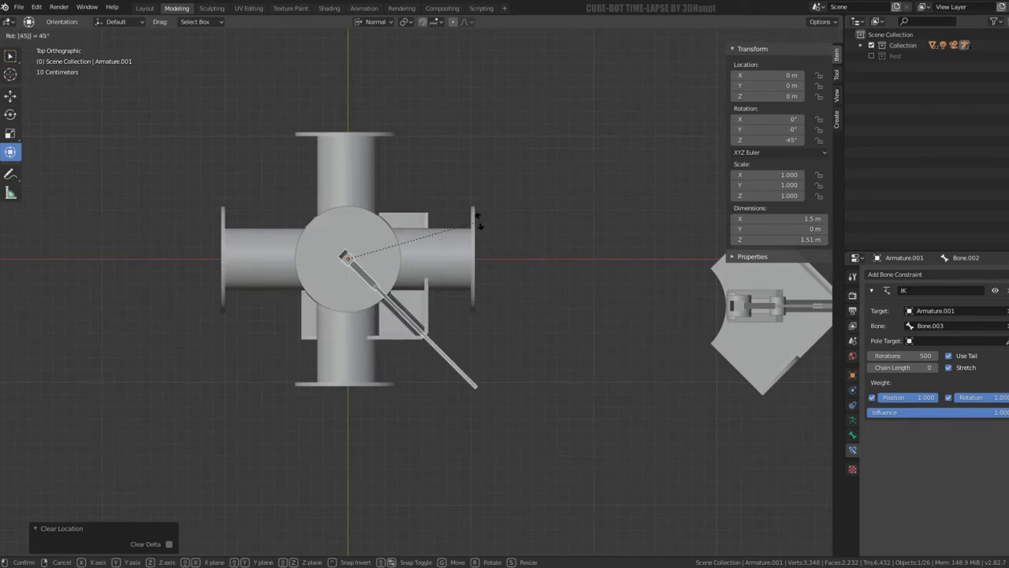
key("Return")
Step: Move the copy into the cube body's corner at X 0.38 m, Y -0.38 m
scroll(445, 312, "up", 2)
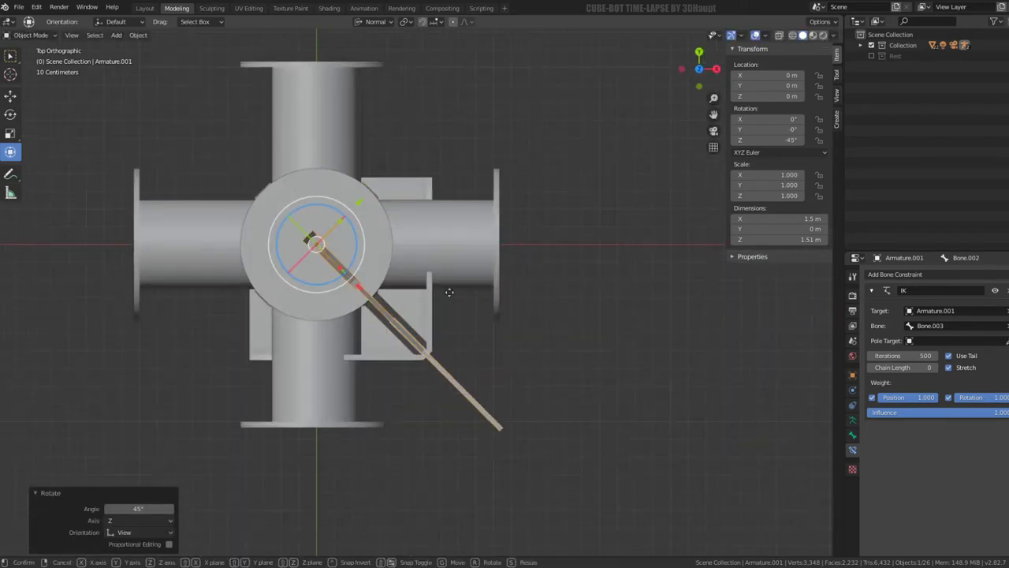
key("g")
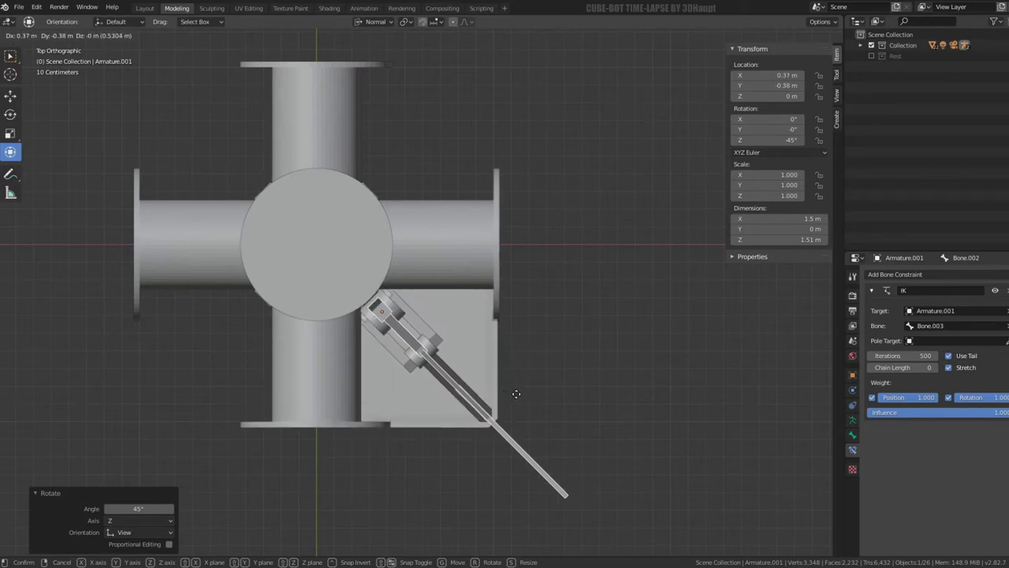
right_click(515, 393)
scroll(473, 300, "up", 2)
scroll(465, 278, "up", 3)
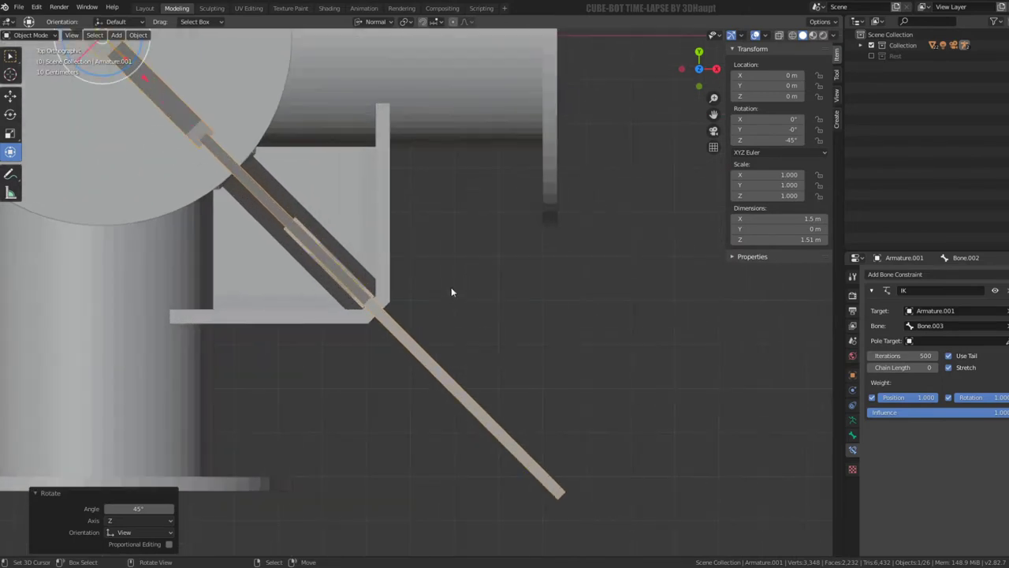
key("g")
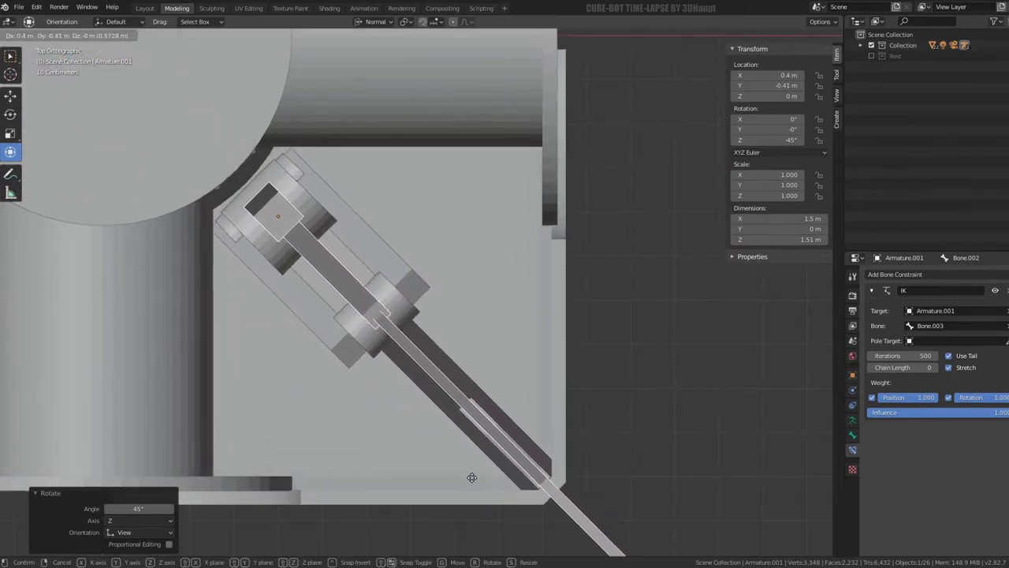
left_click(379, 365)
middle_click_drag(379, 364, 395, 251)
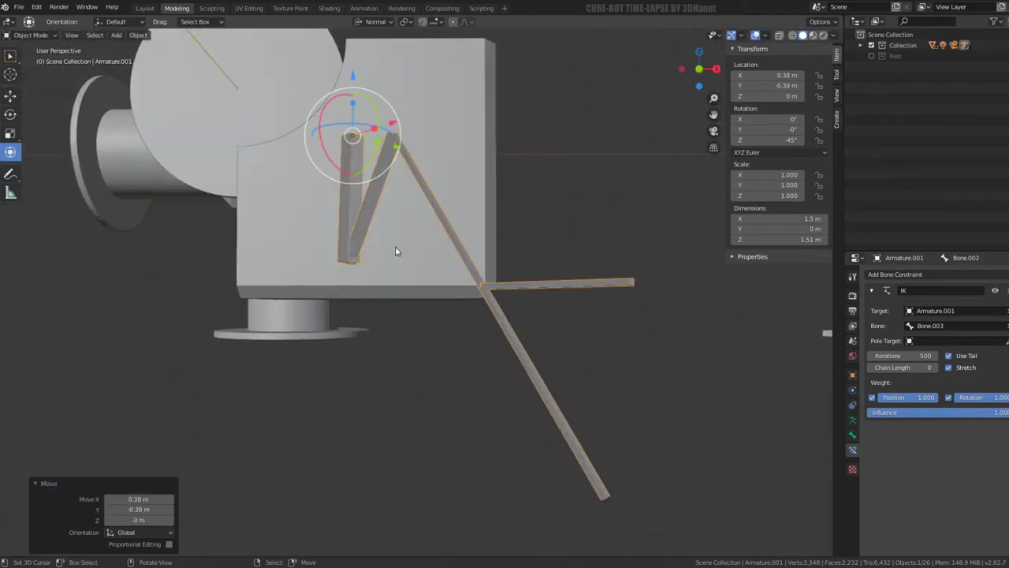
key("KP_1")
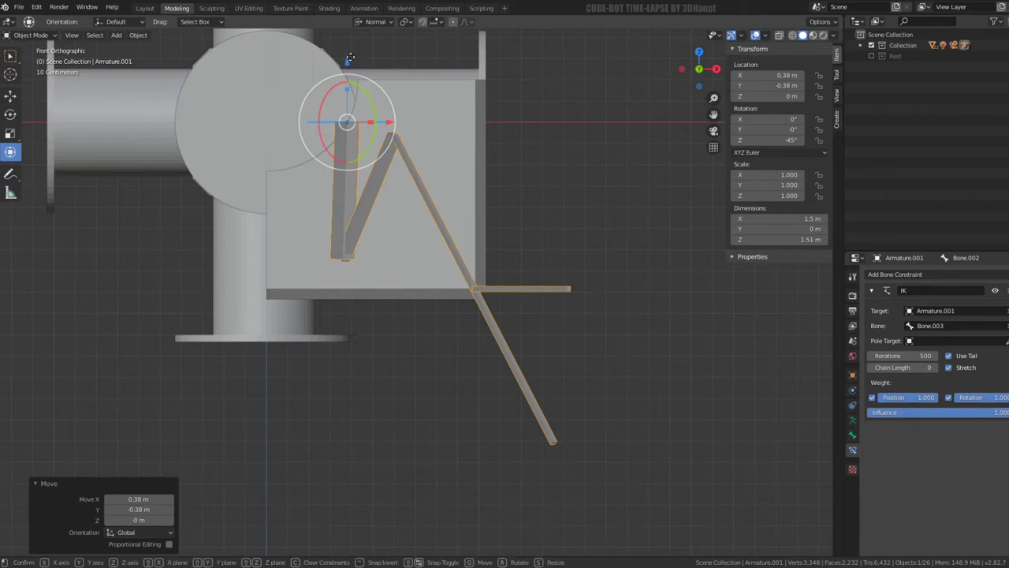
Step: Lower the copied linkage along Z to -0.2 m
key("g")
key("z")
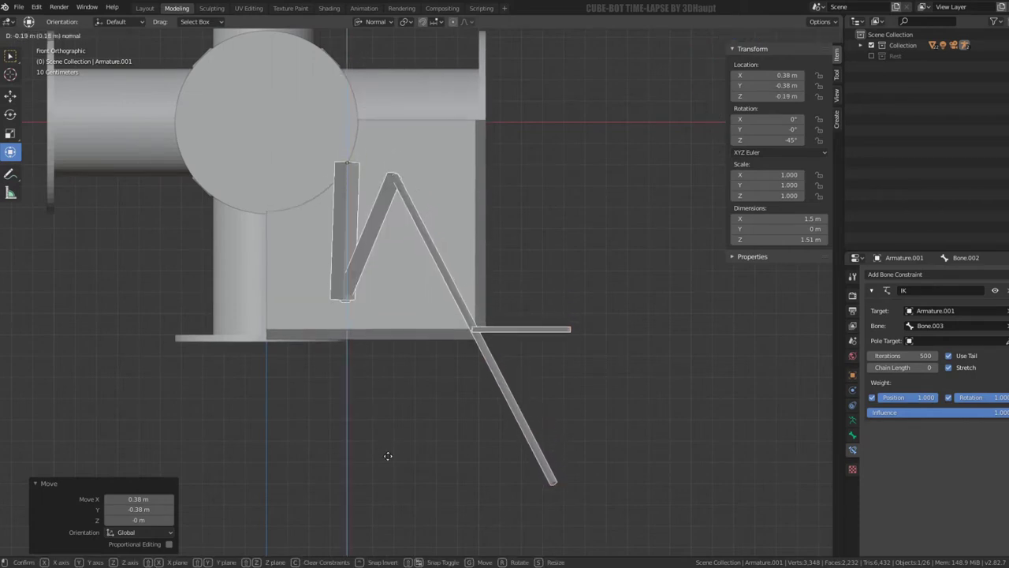
left_click(389, 472)
mouse_move(445, 347)
middle_mouse_down()
mouse_move(364, 299)
mouse_move(299, 296)
mouse_move(315, 210)
mouse_move(475, 317)
mouse_move(453, 443)
mouse_move(428, 423)
mouse_move(481, 282)
mouse_move(487, 221)
mouse_move(543, 300)
mouse_move(486, 399)
mouse_move(462, 397)
mouse_move(425, 269)
middle_mouse_up()
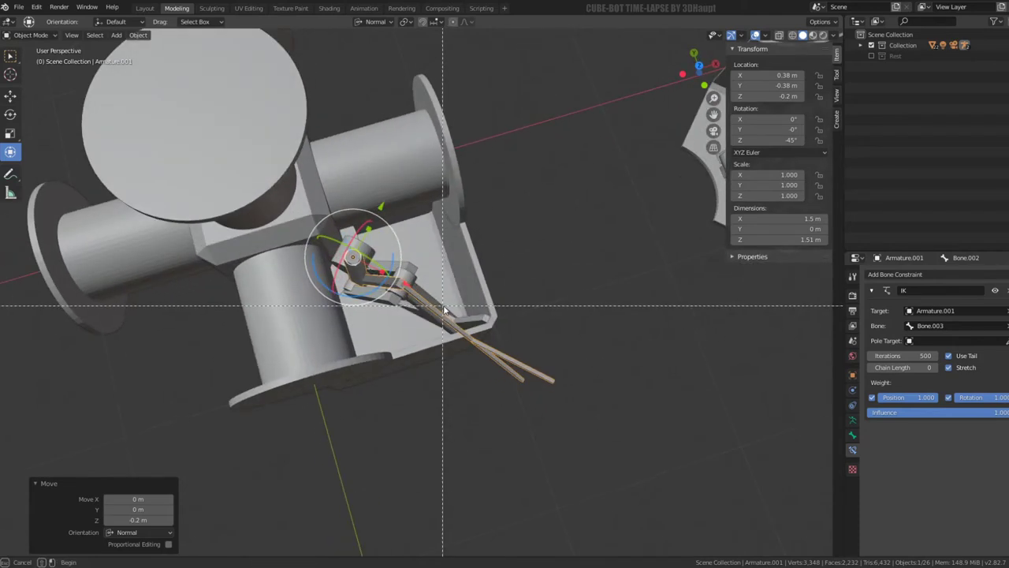
left_click(425, 269)
key("g")
right_click(539, 319)
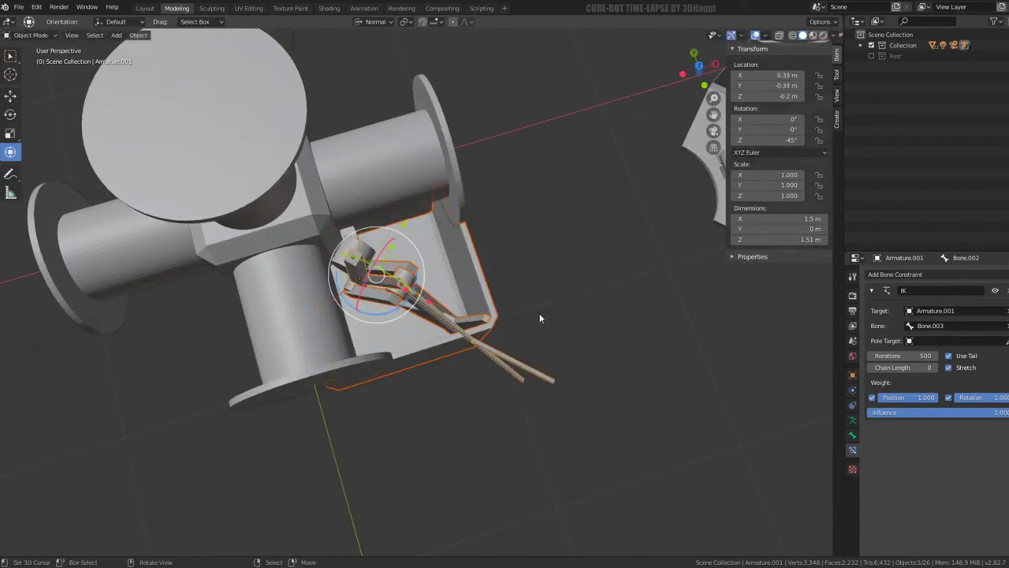
left_click(377, 266)
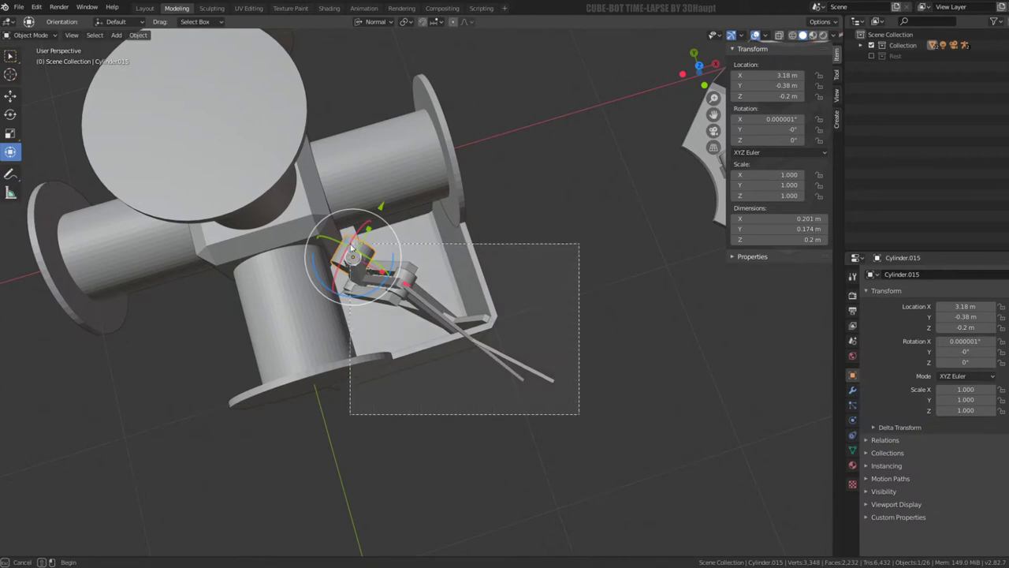
left_click_drag(582, 407, 375, 265)
mouse_move(398, 283)
middle_mouse_down()
mouse_move(323, 159)
mouse_move(320, 167)
middle_mouse_up()
key("alt+a")
key("ctrl+z")
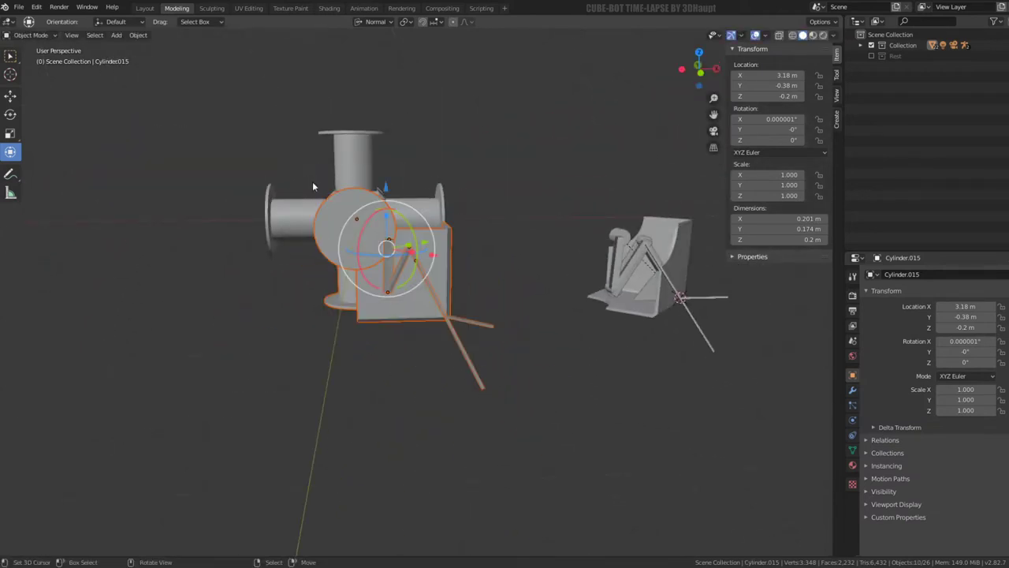
key("b")
key("Escape")
scroll(387, 236, "up", 4)
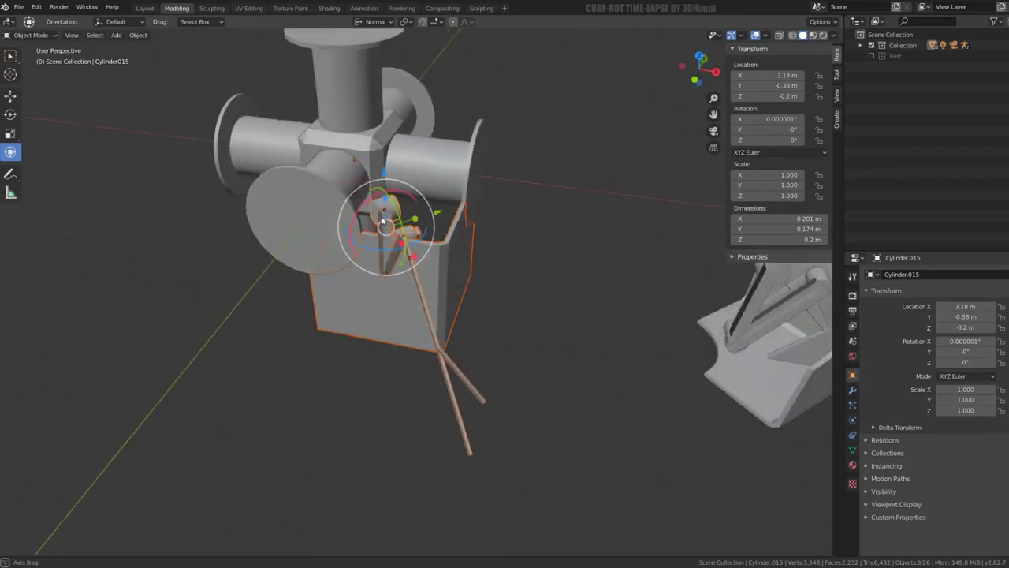
mouse_move(378, 189)
middle_mouse_down()
mouse_move(513, 107)
mouse_move(293, 367)
mouse_move(277, 288)
mouse_move(320, 254)
mouse_move(371, 235)
middle_mouse_up()
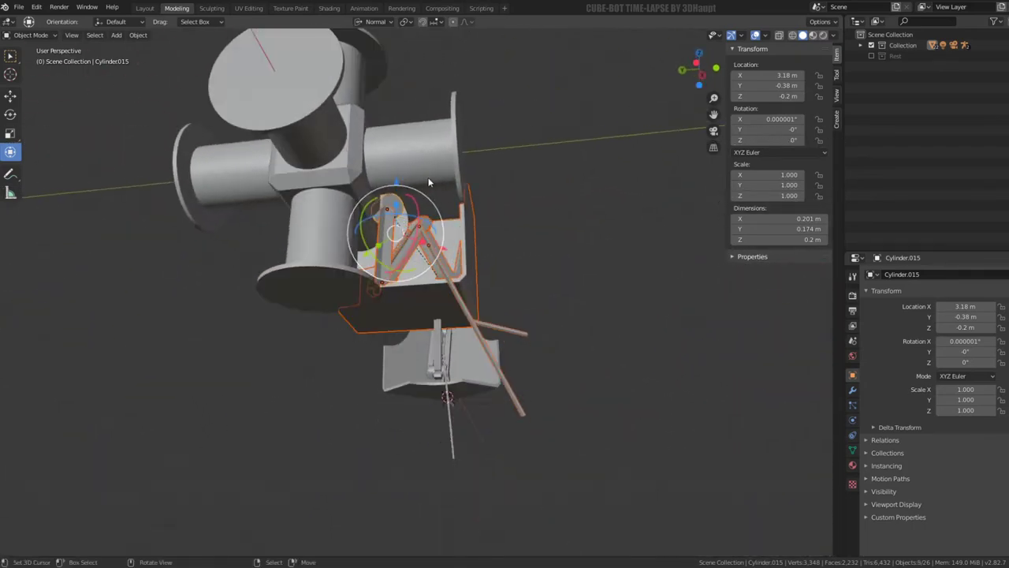
key("Home")
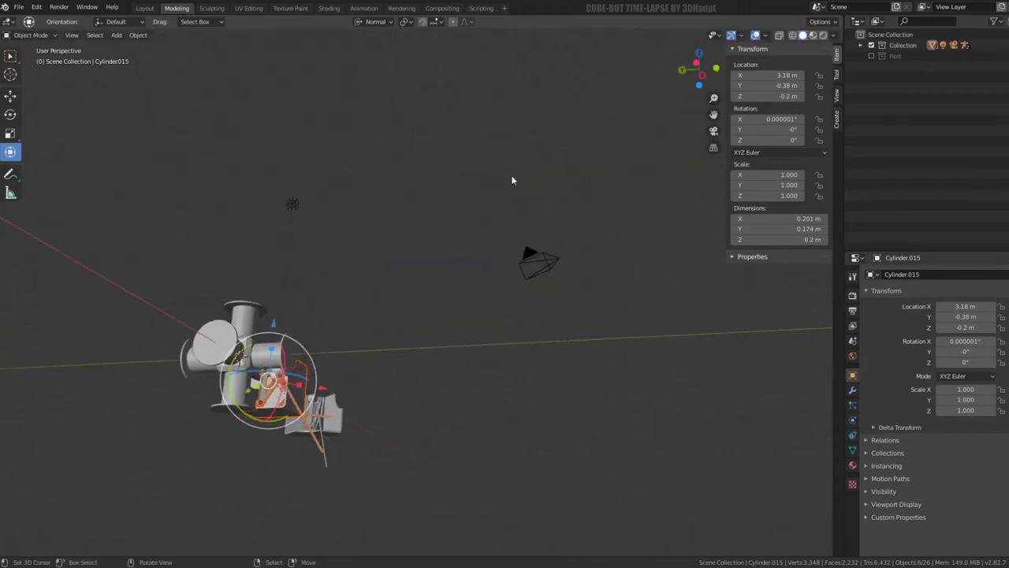
key("KP_7")
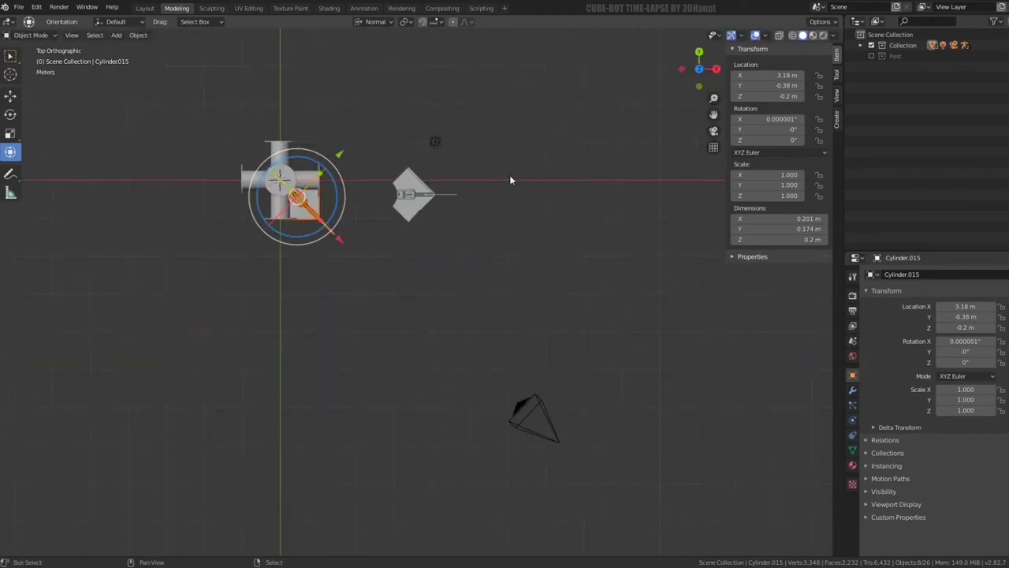
key("KP_Decimal")
mouse_move(509, 308)
middle_mouse_down()
mouse_move(541, 232)
mouse_move(443, 134)
middle_mouse_up()
scroll(444, 134, "up", 3)
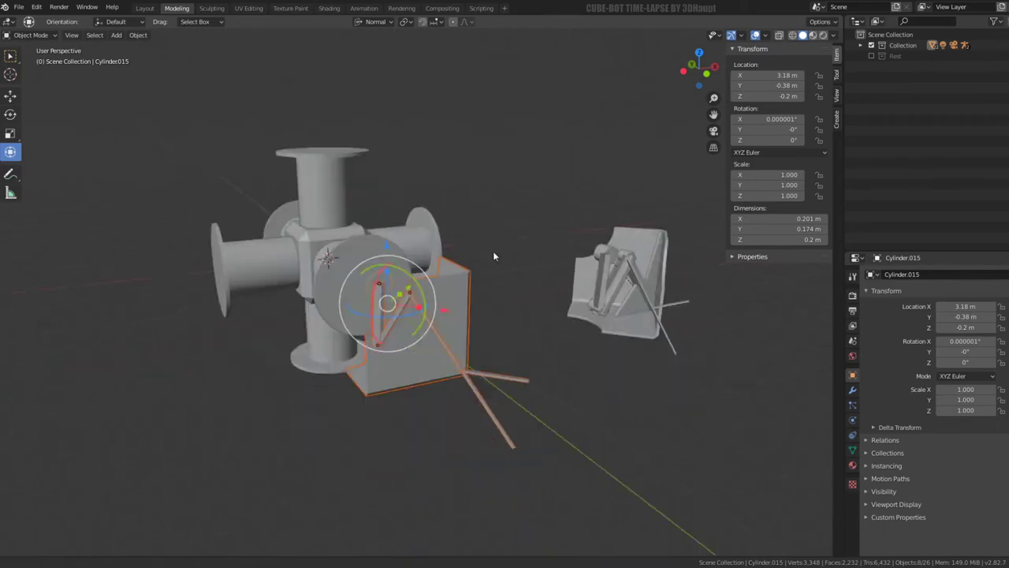
middle_click_drag(492, 251, 510, 386)
left_click(507, 372)
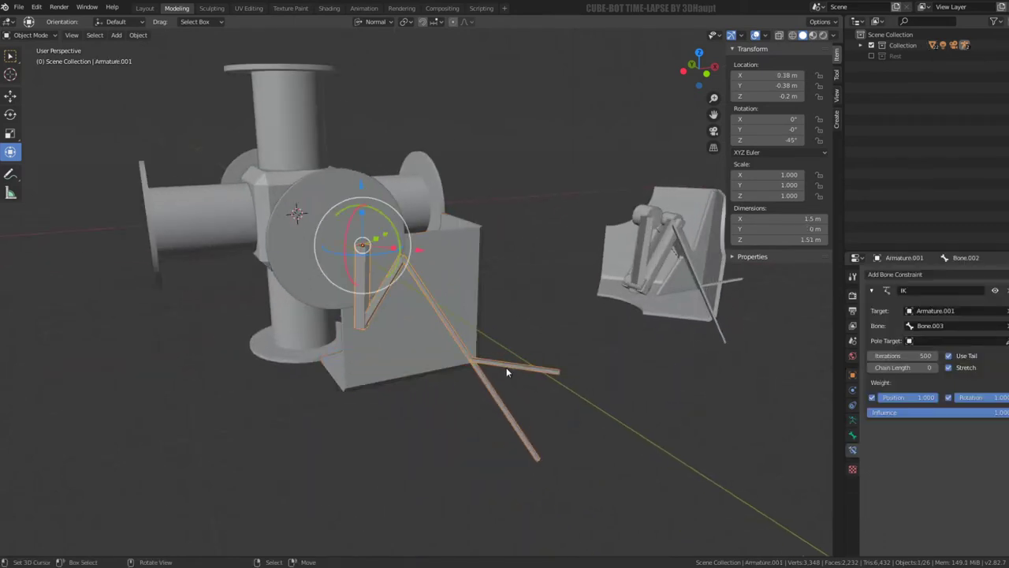
Step: Make the copied armature single-user and move its origin to the 3D cursor, then undo the origin move
key("ctrl+alt+shift+c")
left_click(576, 214)
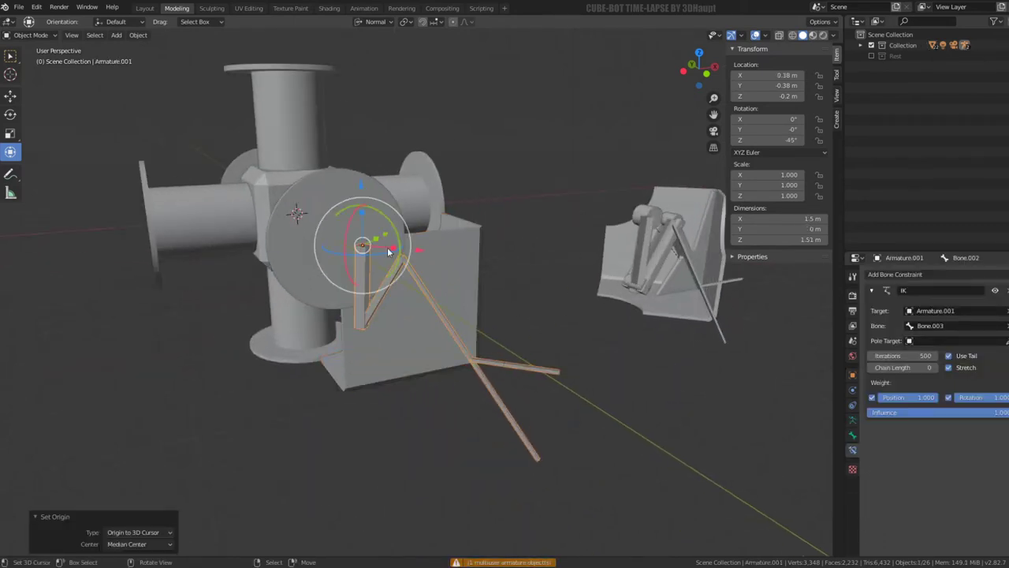
mouse_move(388, 251)
middle_mouse_down()
mouse_move(444, 215)
mouse_move(462, 360)
middle_mouse_up()
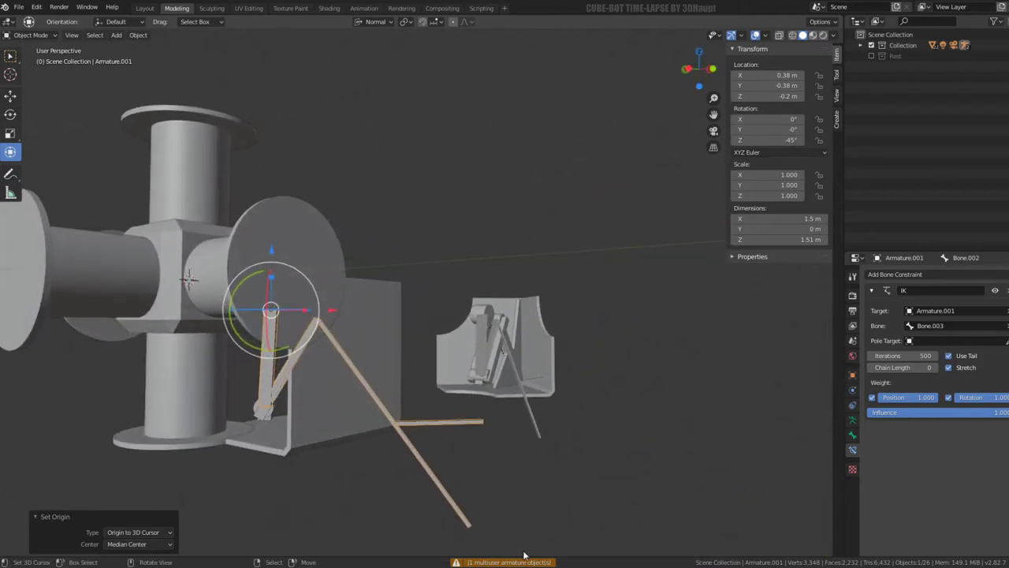
left_click(144, 35)
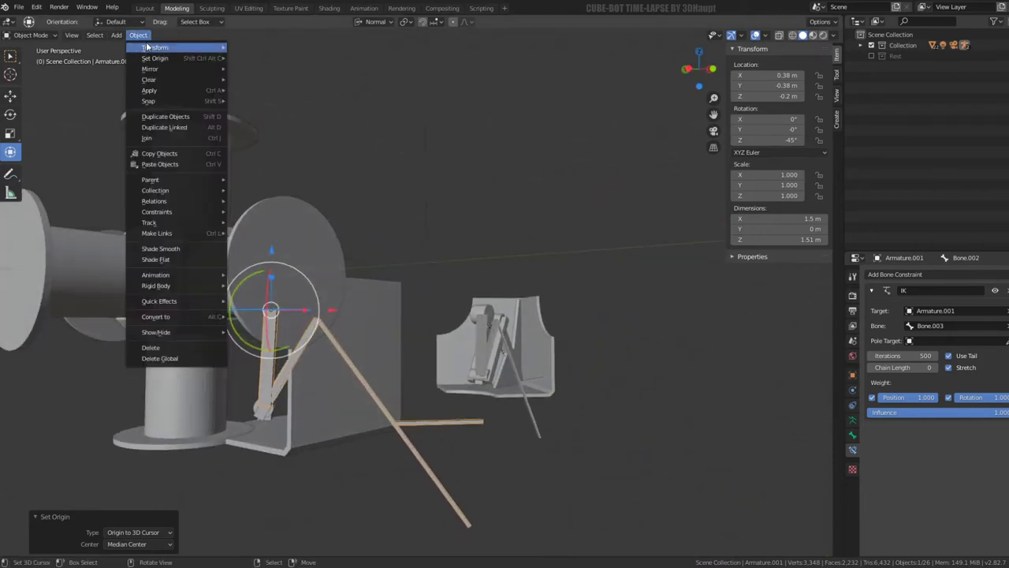
mouse_move(155, 201)
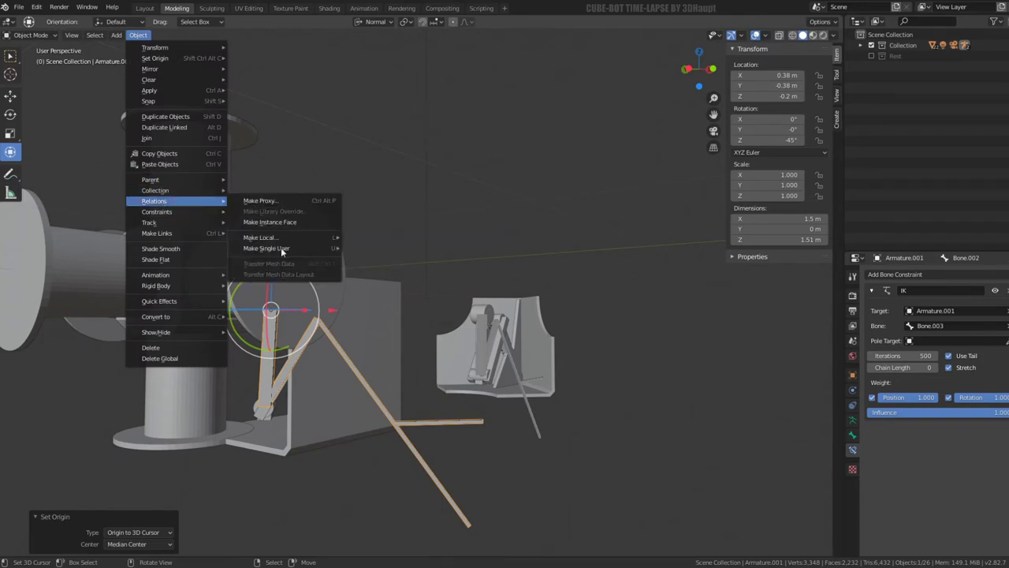
mouse_move(266, 249)
left_click(387, 256)
left_click(387, 257)
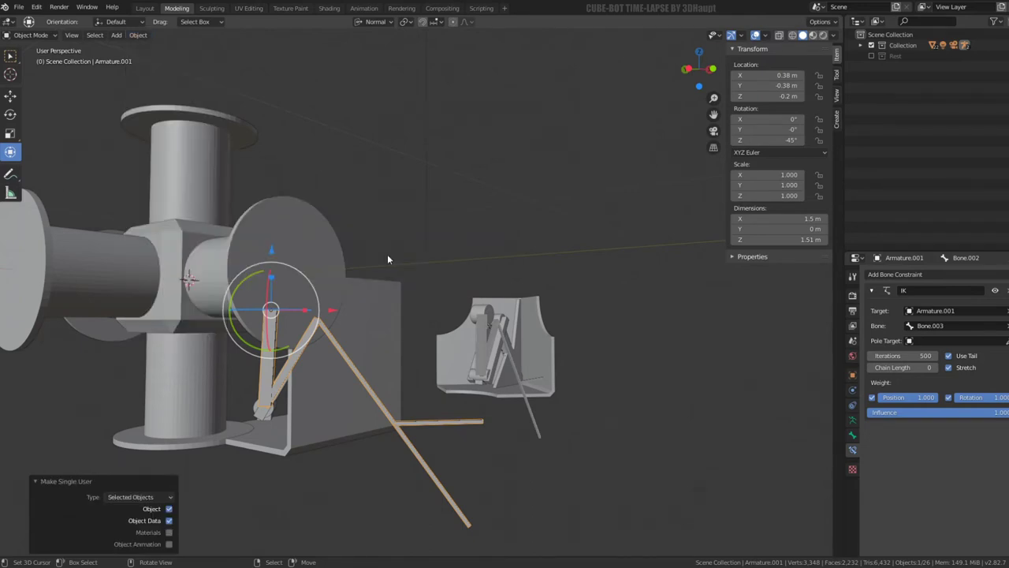
key("q")
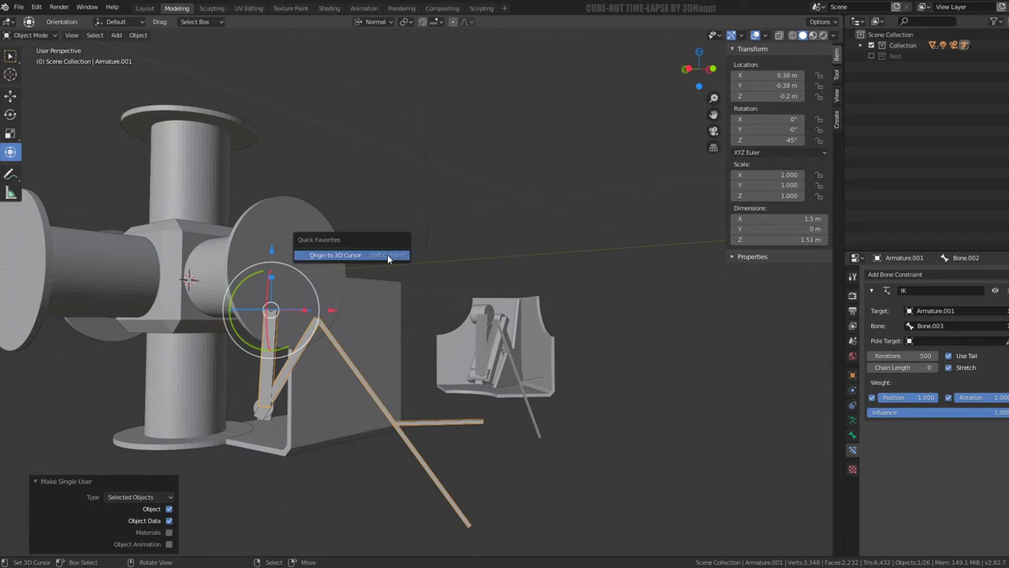
left_click(387, 259)
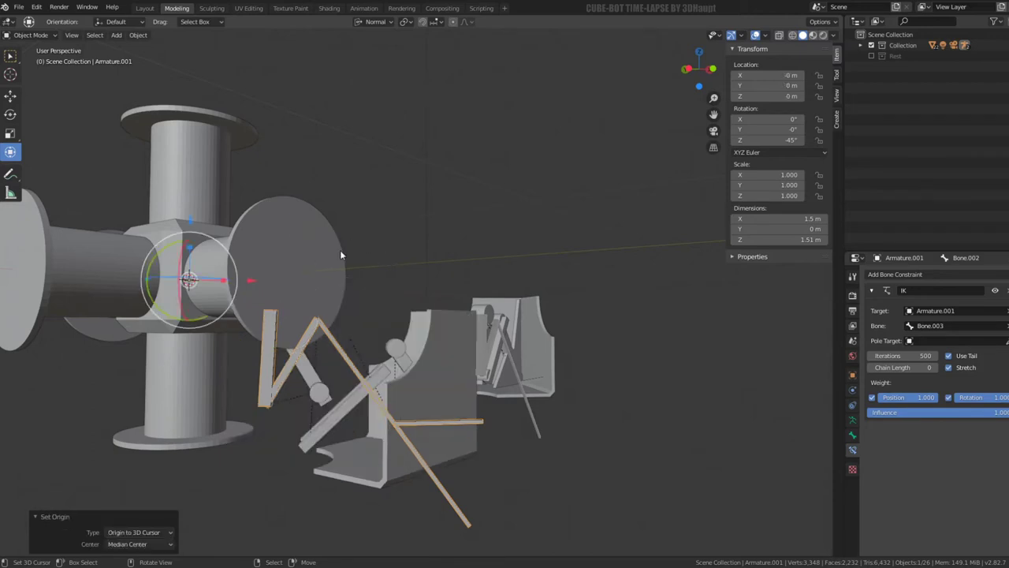
mouse_move(340, 250)
middle_mouse_down()
mouse_move(380, 240)
mouse_move(297, 257)
middle_mouse_up()
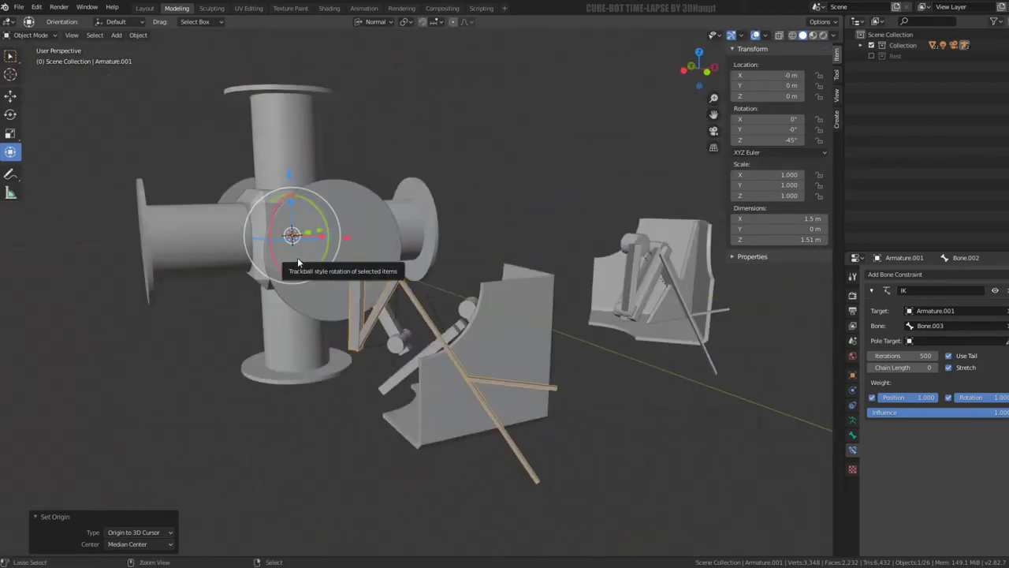
key("ctrl+z")
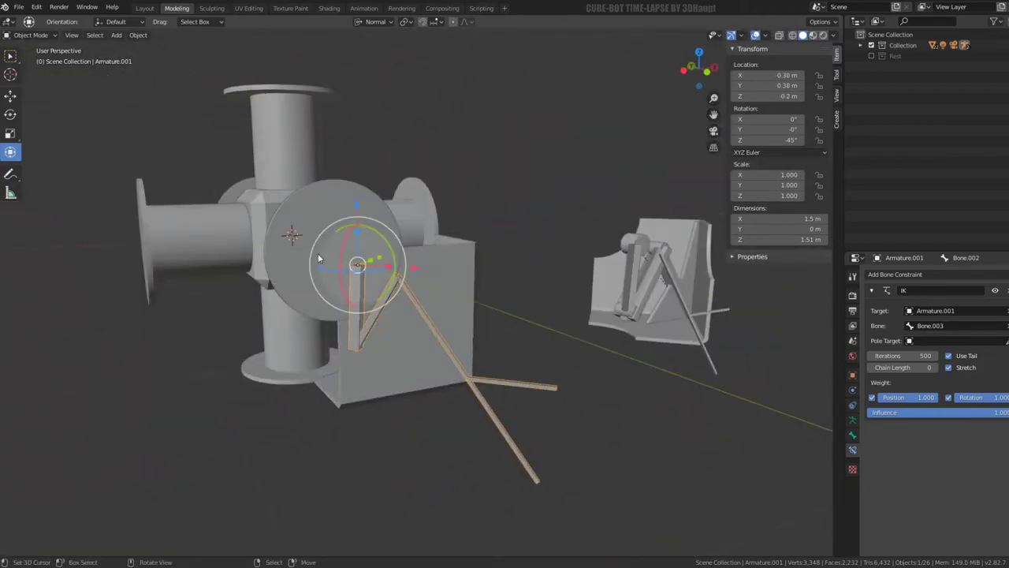
Step: Delete the bottom cylinder, disc and remaining body pieces around the leg
left_click(291, 313)
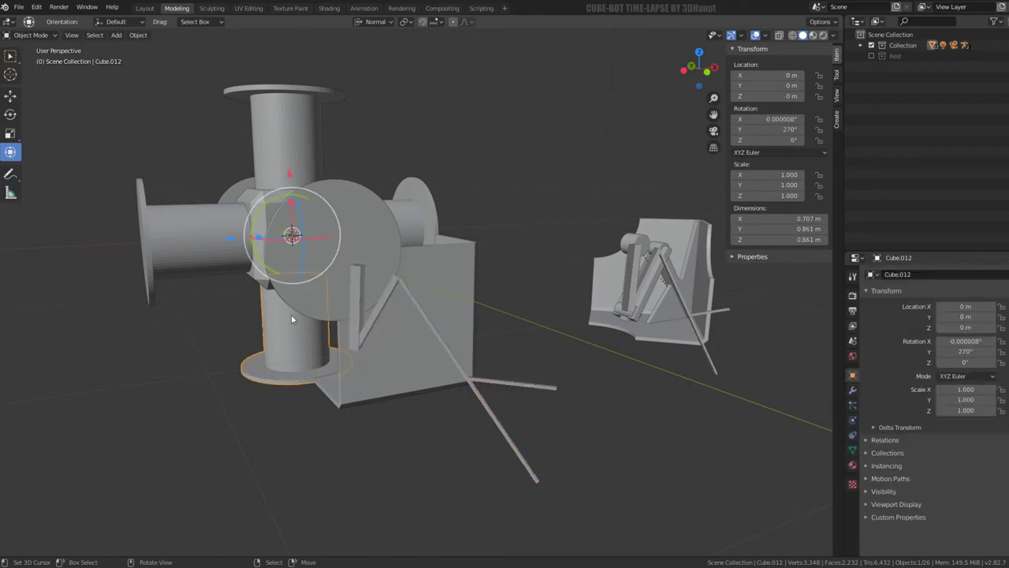
key("b")
right_click(387, 227)
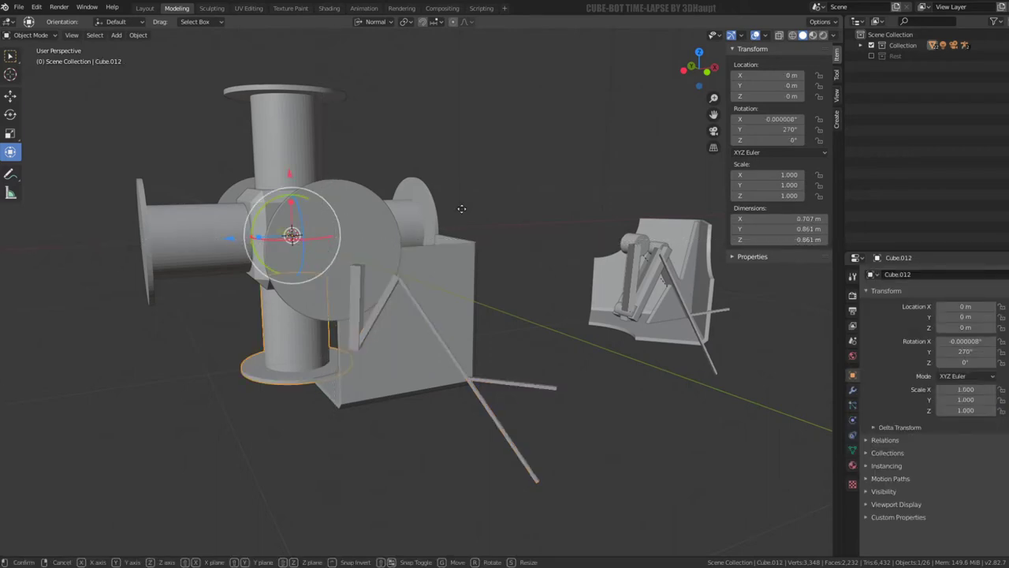
key("g")
right_click(427, 210)
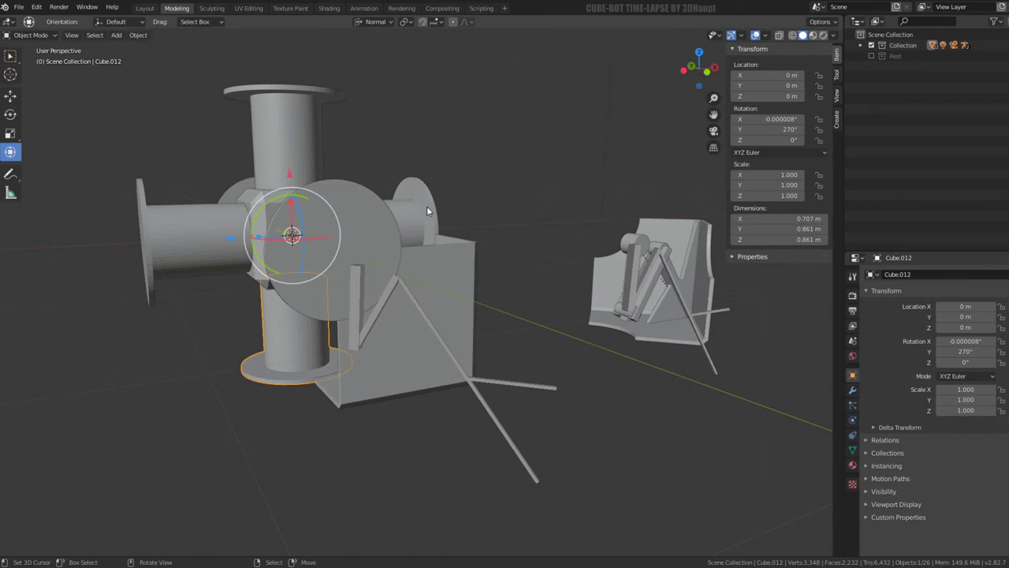
key("Delete")
left_click(346, 207)
key("Delete")
left_click(326, 217)
key("Delete")
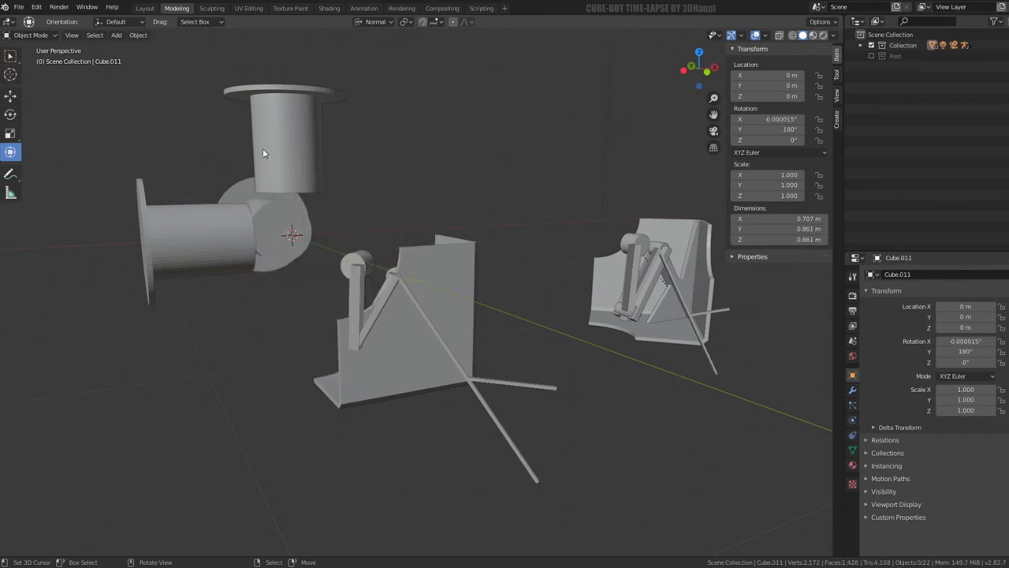
left_click(266, 153)
key("Delete")
left_click(222, 232)
key("Delete")
Step: Select every part of the leg assembly and clear their parents, keeping their transforms
mouse_move(266, 205)
middle_mouse_down()
mouse_move(333, 258)
mouse_move(441, 294)
middle_mouse_up()
left_click(441, 295)
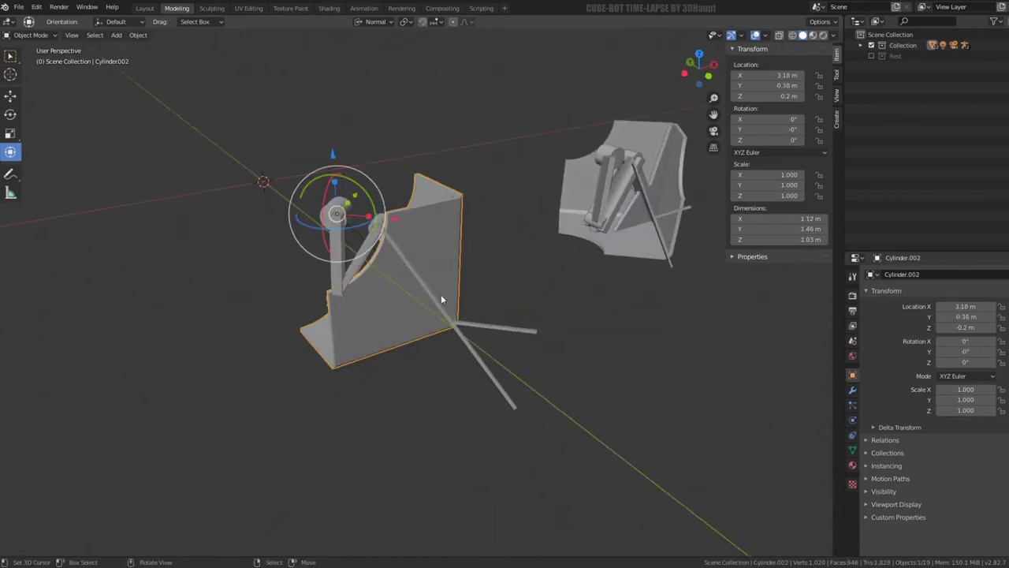
left_click_drag(507, 282, 350, 416)
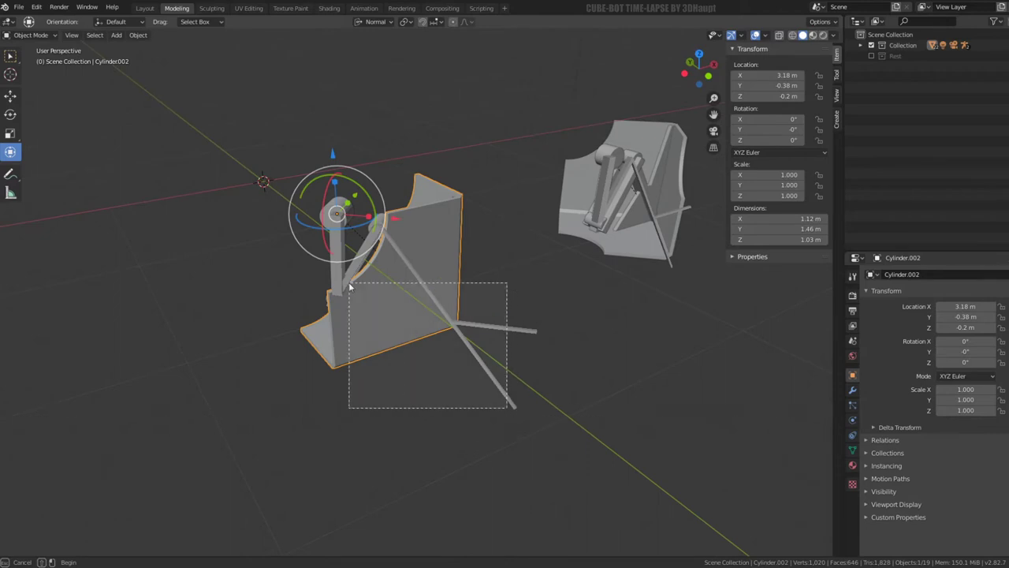
key("alt+p")
left_click(276, 164)
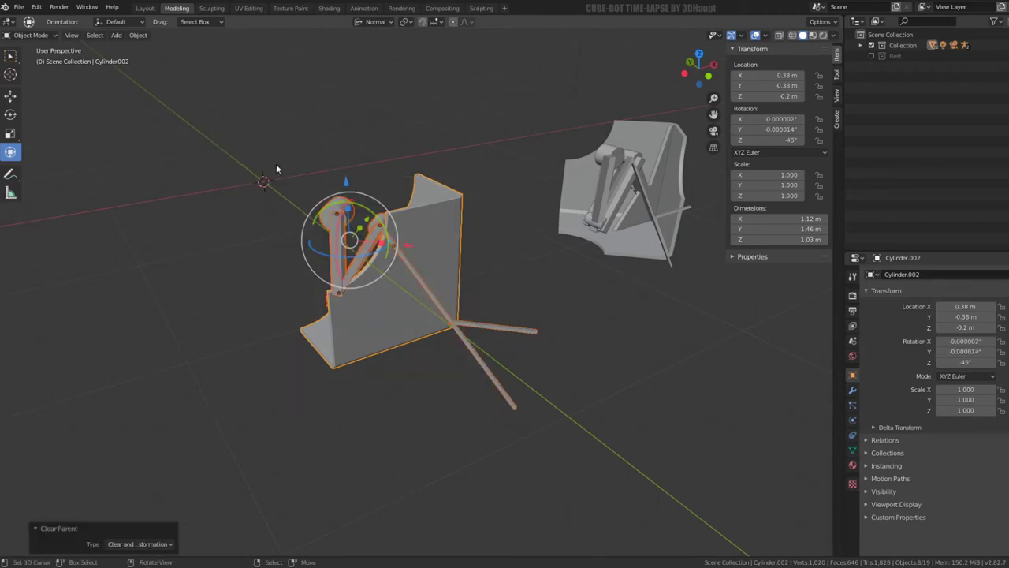
Step: Set the leg armature's origin to the 3D cursor using the 'origin to 3d' search
left_click(408, 265)
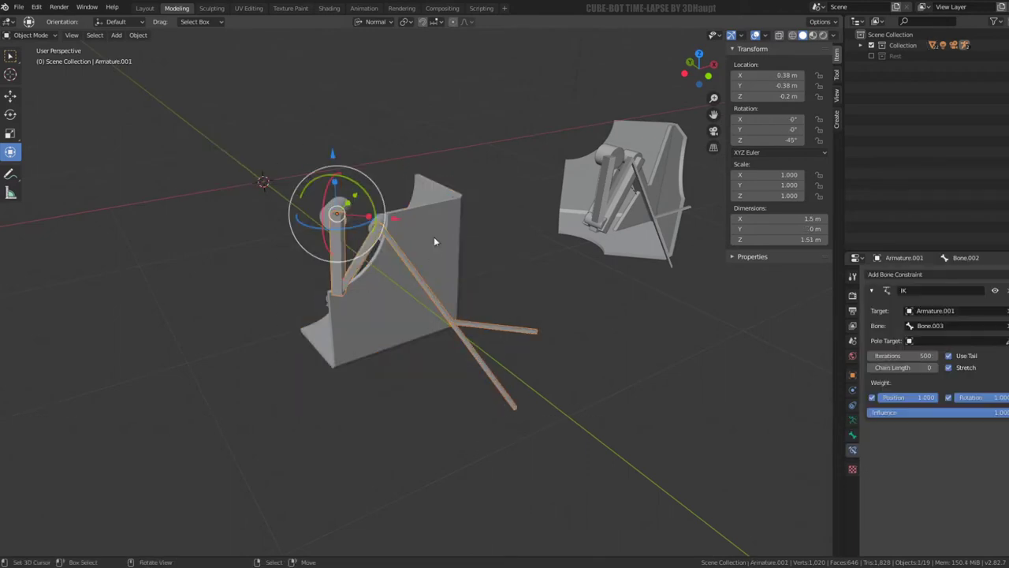
right_click(434, 240)
key("F3")
type("origin to 3d")
key("Return")
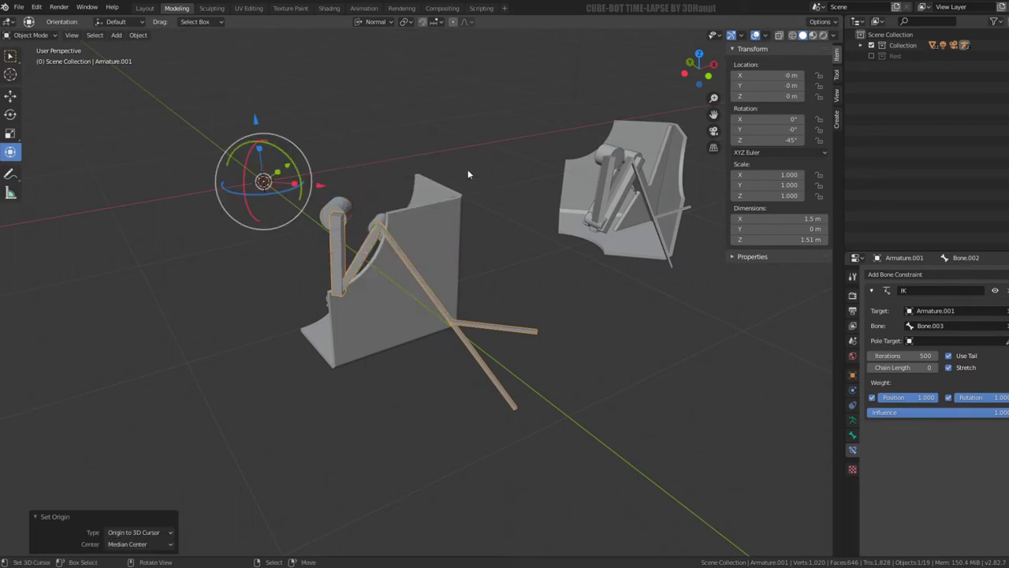
Step: In the armature's Edit Mode, make the vertical bone's display thinner
mouse_move(467, 174)
middle_mouse_down()
mouse_move(363, 189)
mouse_move(450, 176)
mouse_move(342, 202)
mouse_move(252, 277)
mouse_move(309, 120)
middle_mouse_up()
scroll(309, 119, "up", 2)
left_click(309, 119)
scroll(501, 169, "up", 3)
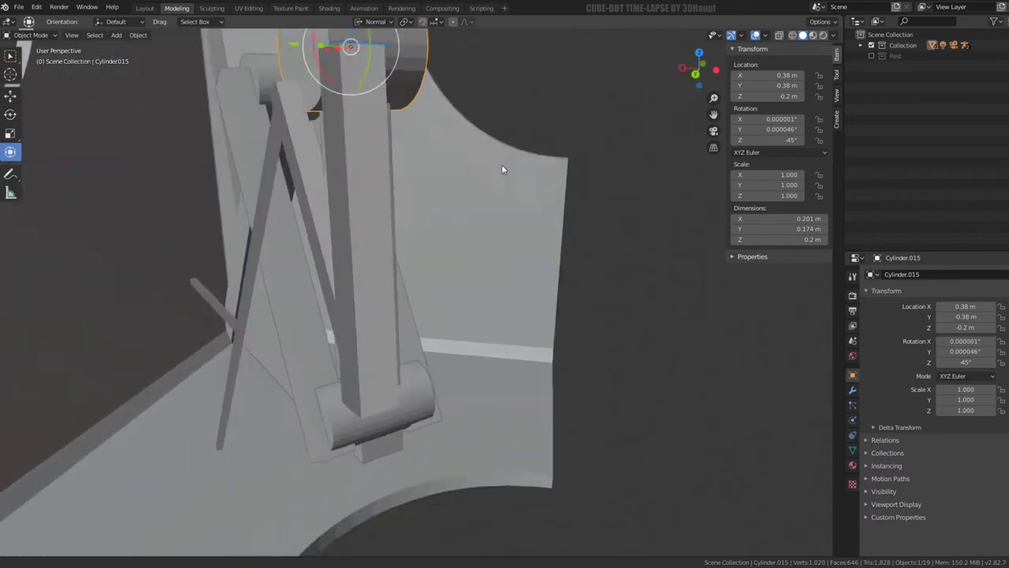
scroll(501, 168, "down", 5)
middle_click_drag(417, 235, 442, 209)
left_click(446, 204)
key("Tab")
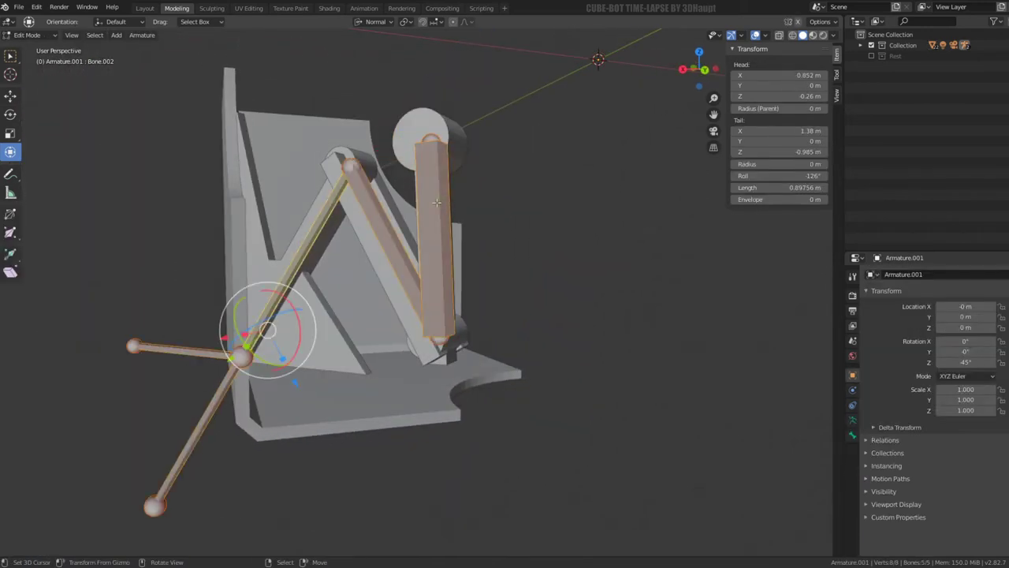
left_click(438, 204)
key("ctrl+alt+s")
key("Escape")
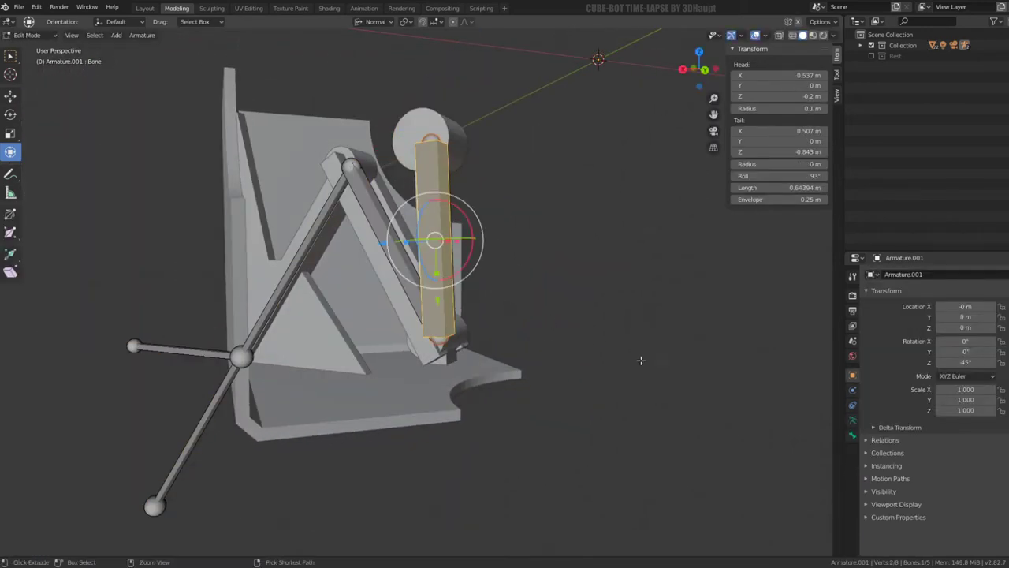
key("ctrl+alt+s")
left_click(483, 270)
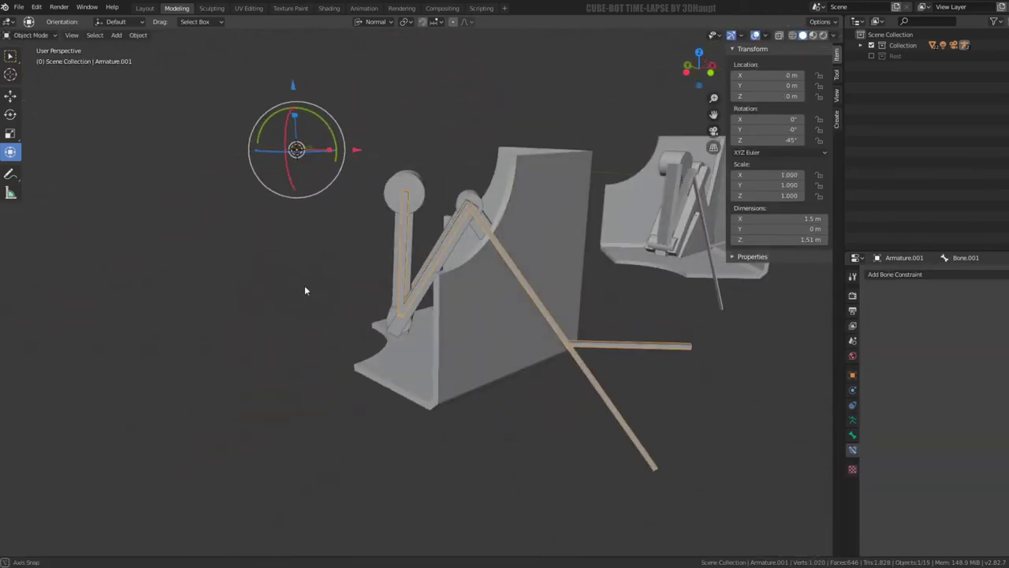
Step: Parent the top pivot disc, vertical rod and lower pivot disc to the vertical bone
left_click(420, 150)
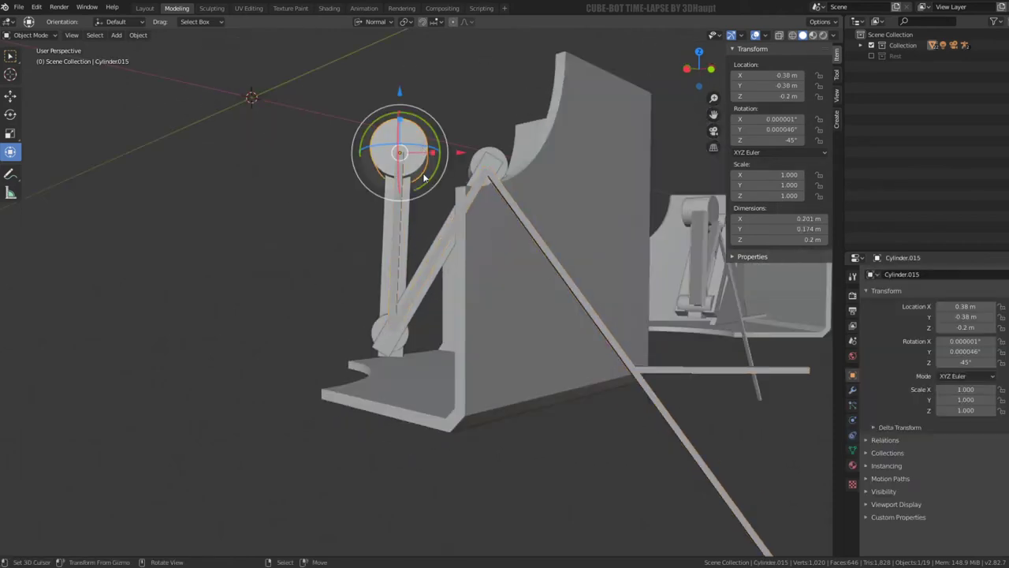
left_click(404, 225, "shift")
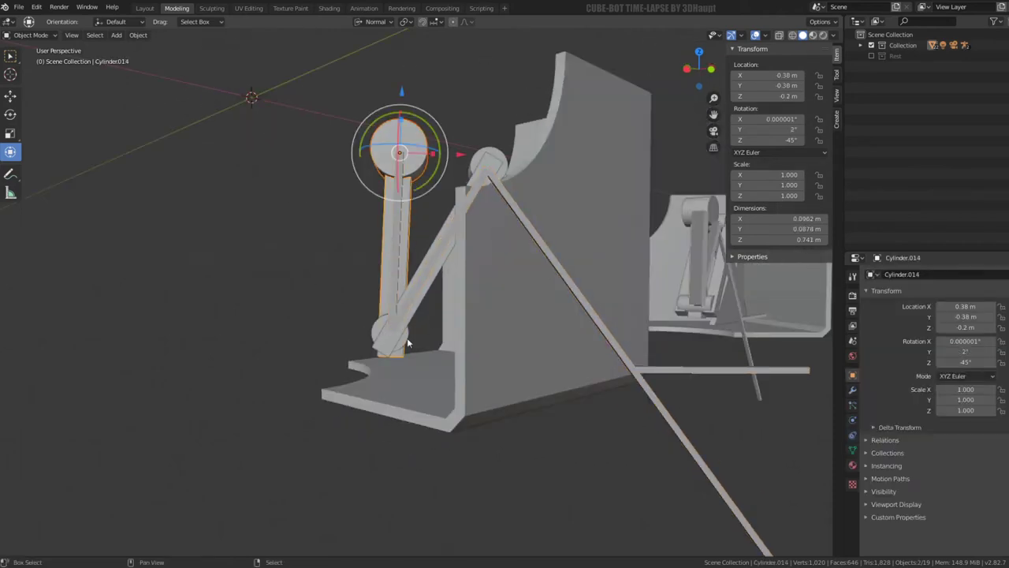
left_click(409, 340, "shift")
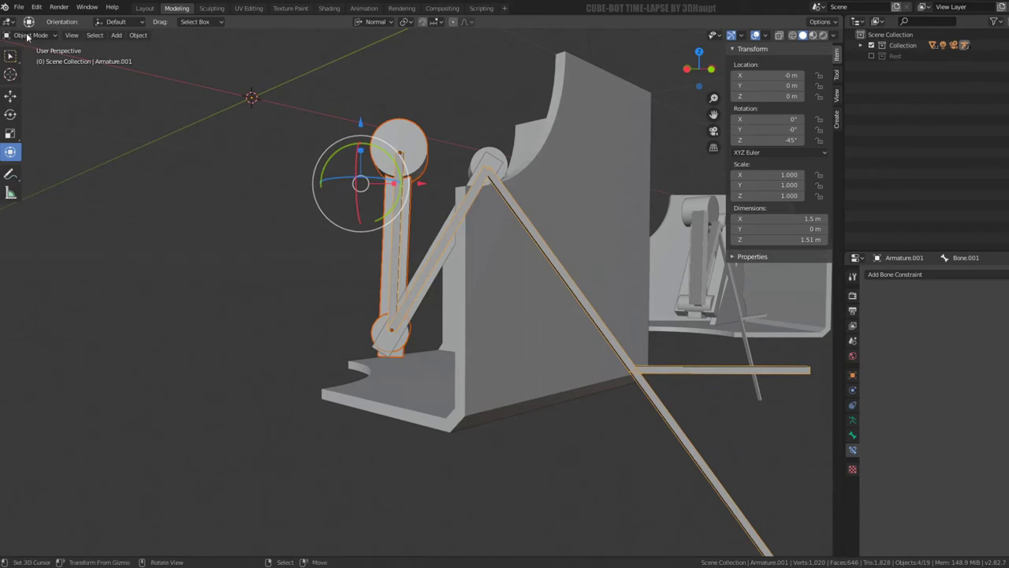
left_click(31, 71)
left_click(406, 224)
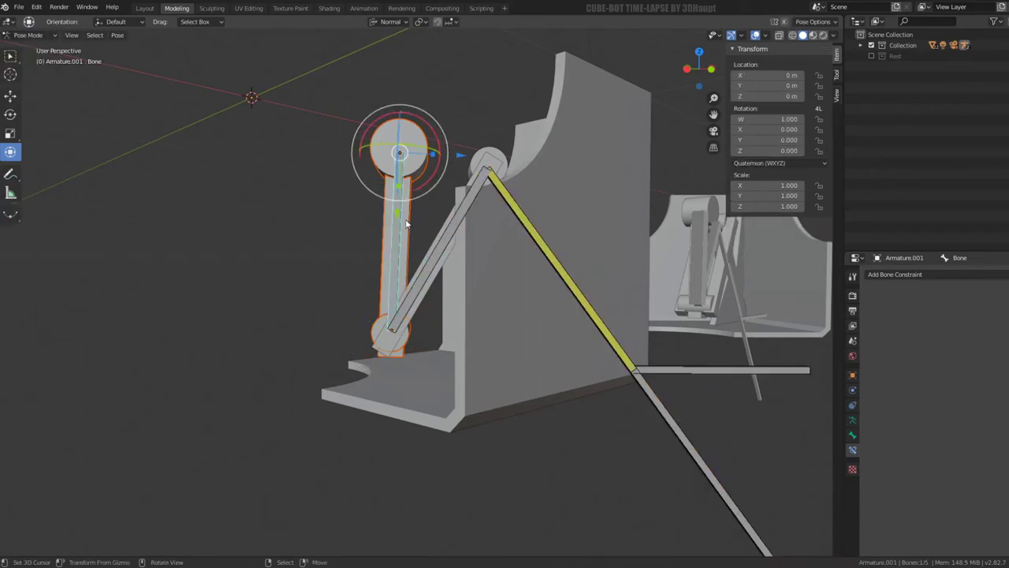
key("ctrl+p")
left_click(406, 218)
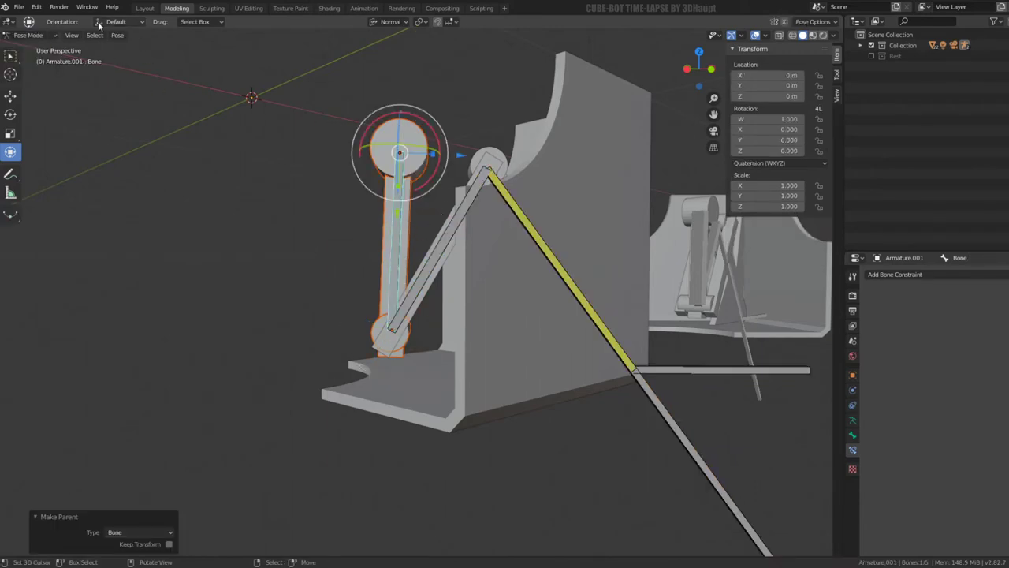
left_click(33, 47)
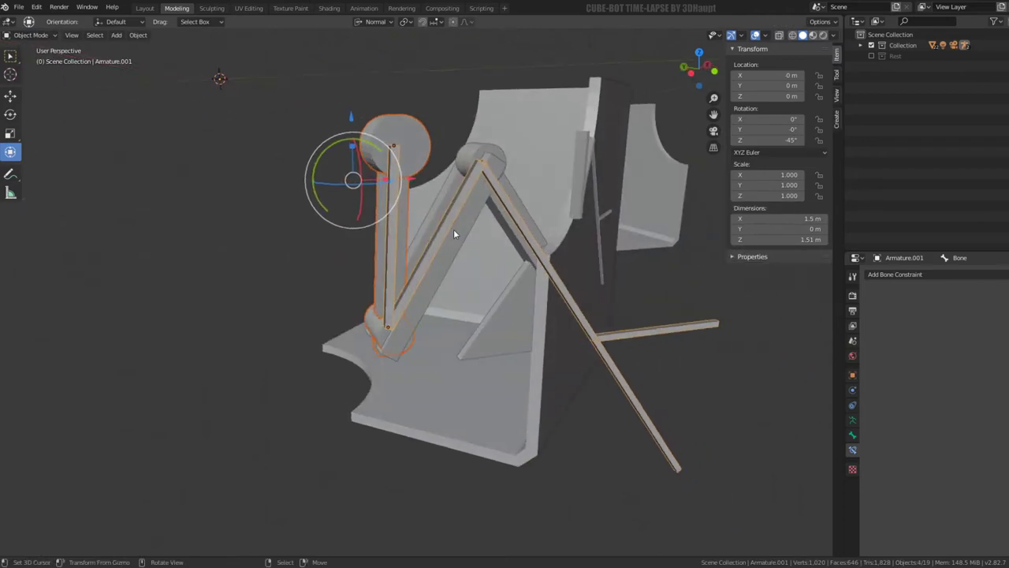
Step: Parent both diagonal arm pieces to the diagonal bone
left_click(455, 228)
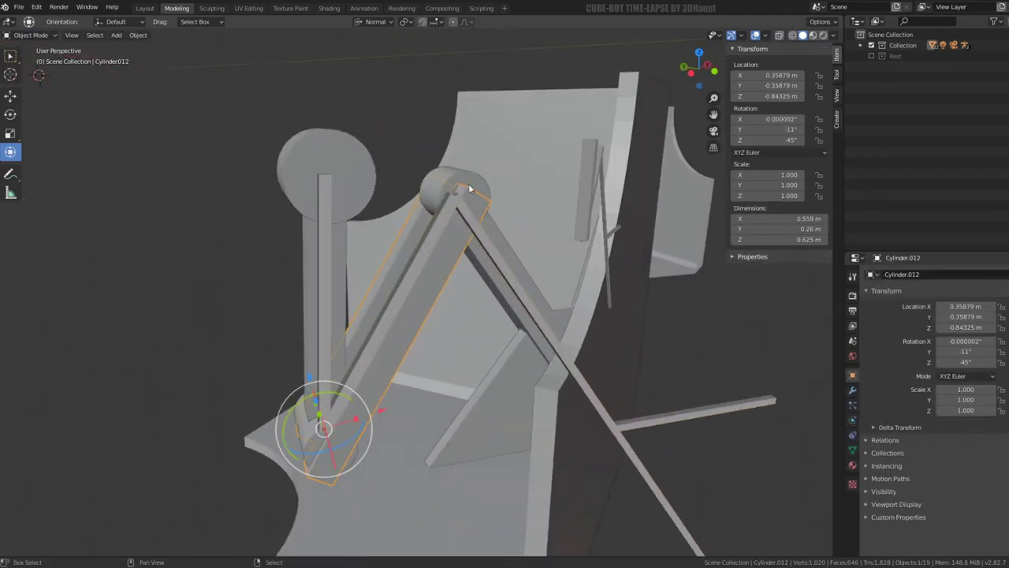
left_click(474, 181)
left_click(324, 236, "shift")
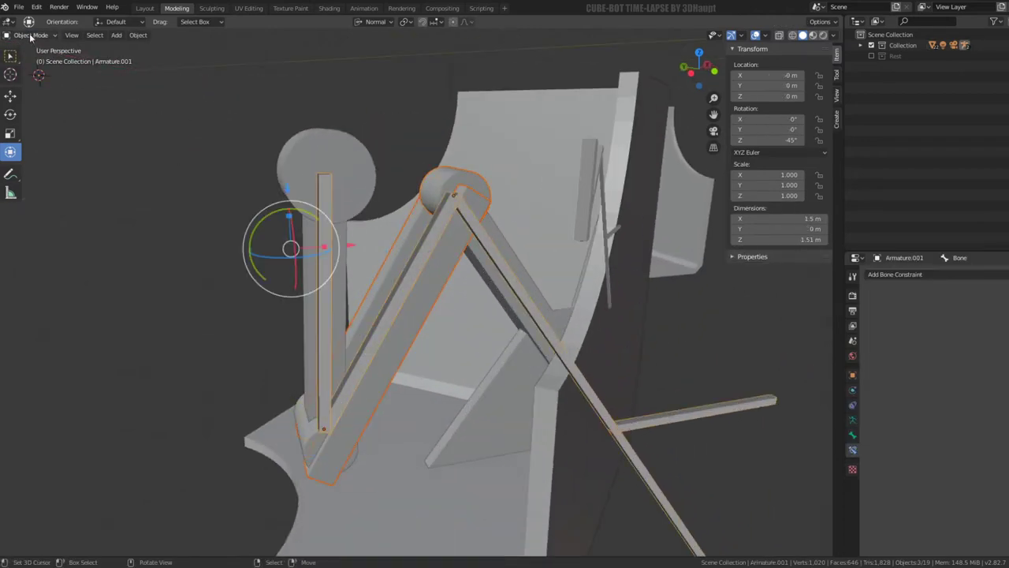
left_click(29, 71)
left_click(441, 229)
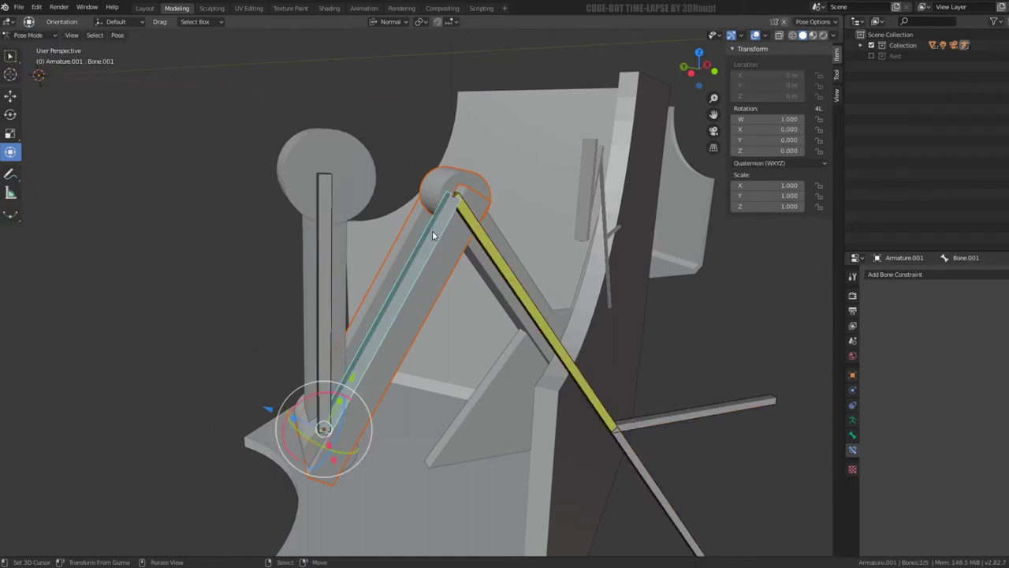
key("ctrl+p")
left_click(430, 229)
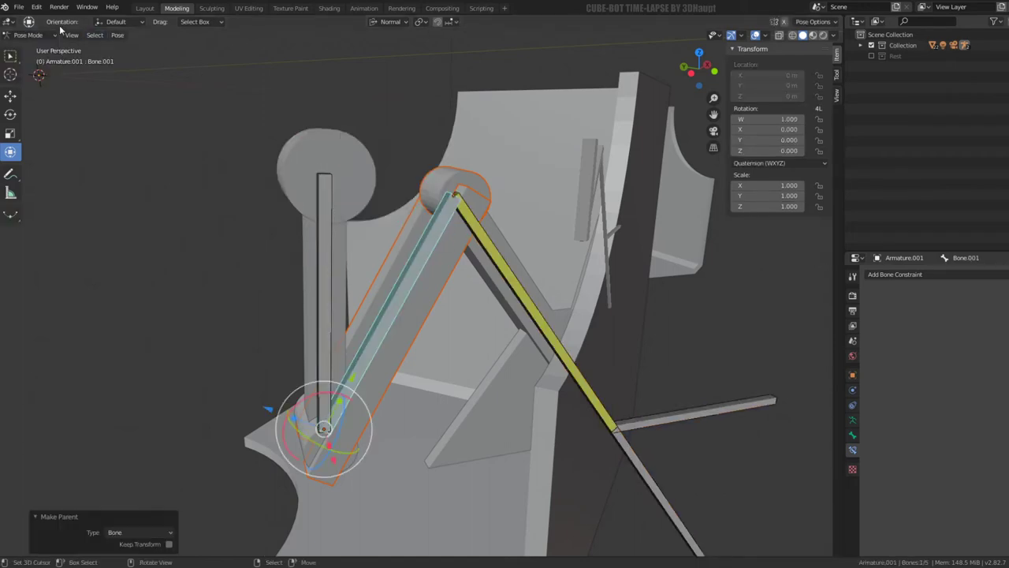
left_click(35, 35)
left_click(33, 48)
Step: Select the next leg part, the elbow pivot cylinder and the armature in Pose Mode
left_click(491, 127)
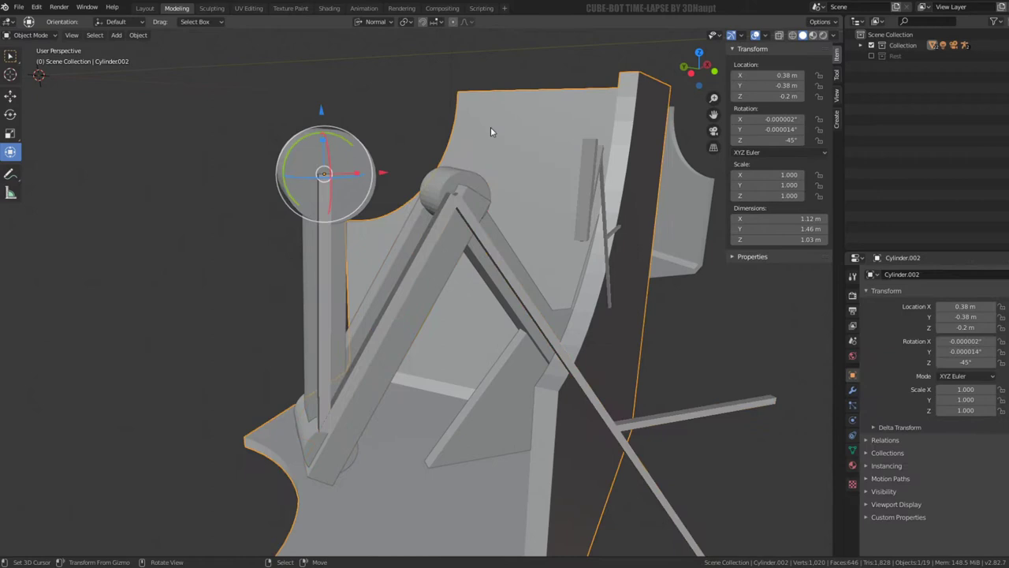
left_click(502, 384)
left_click(559, 238)
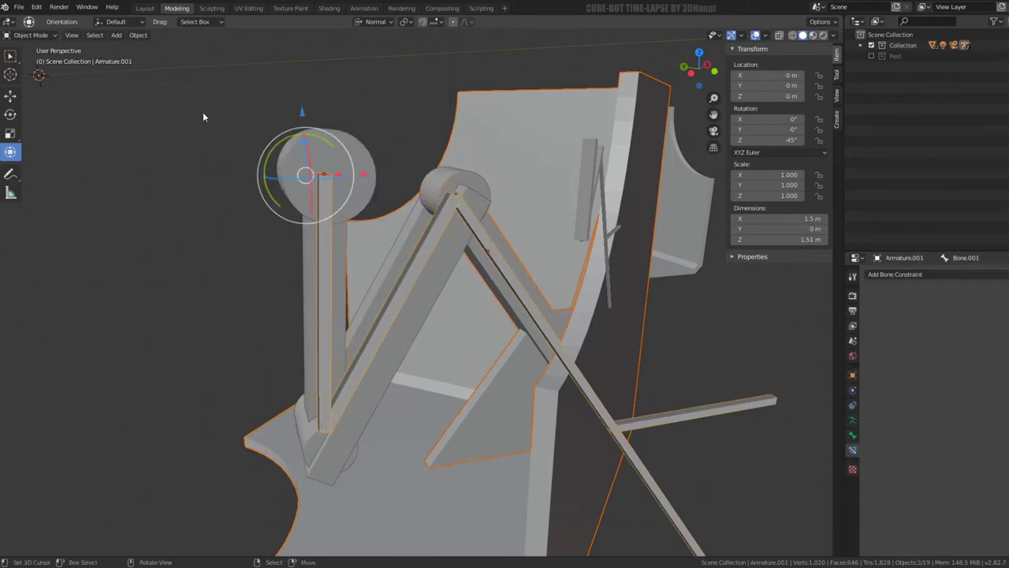
left_click(39, 71)
Step: Parent the selected leg parts to the IK bone on the diagonal bar
left_click(495, 250)
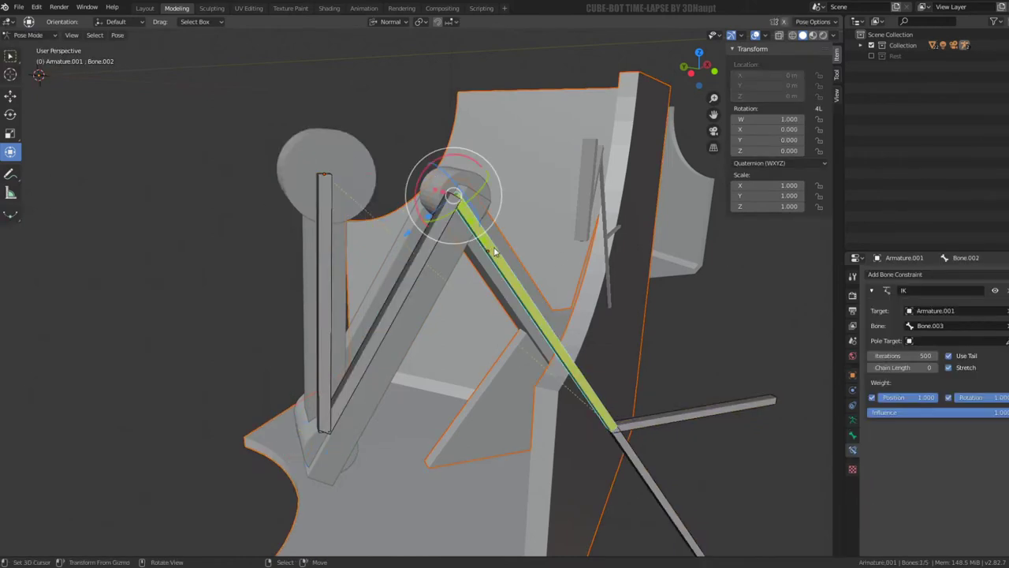
key("ctrl+p")
left_click(494, 253)
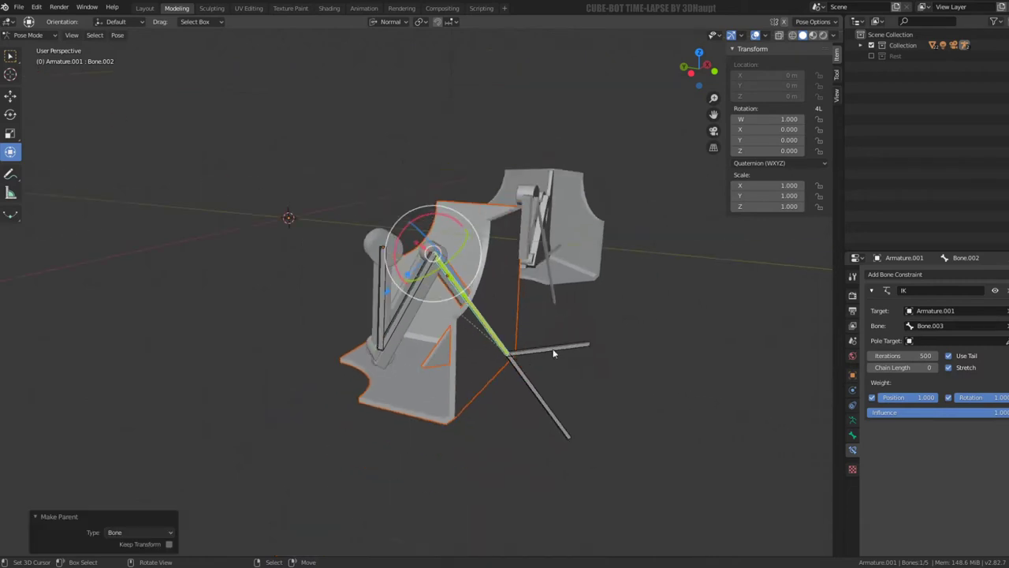
left_click_drag(527, 340, 530, 426)
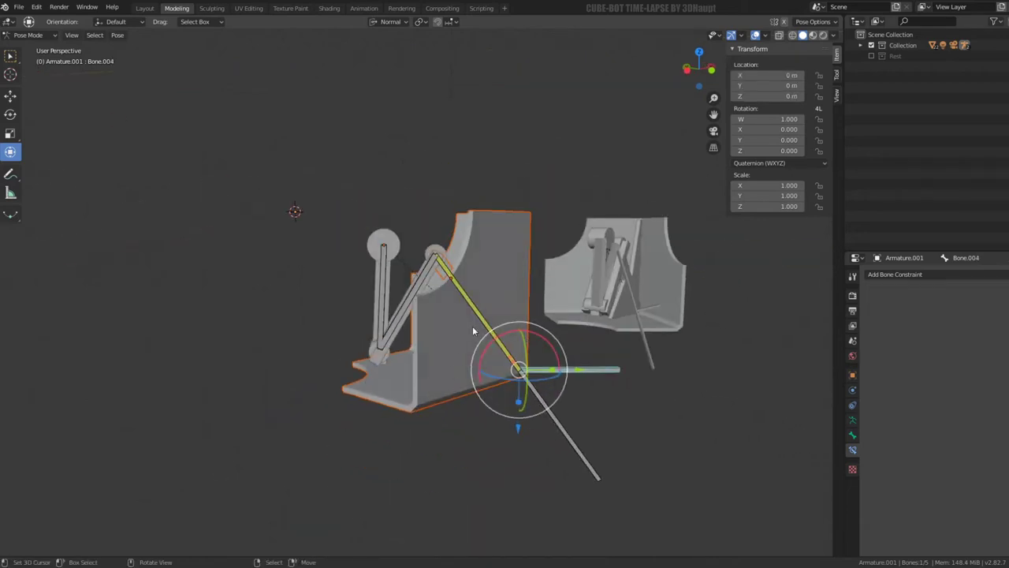
Step: Test the leg by moving the IK target bone and cancelling the move
key("g")
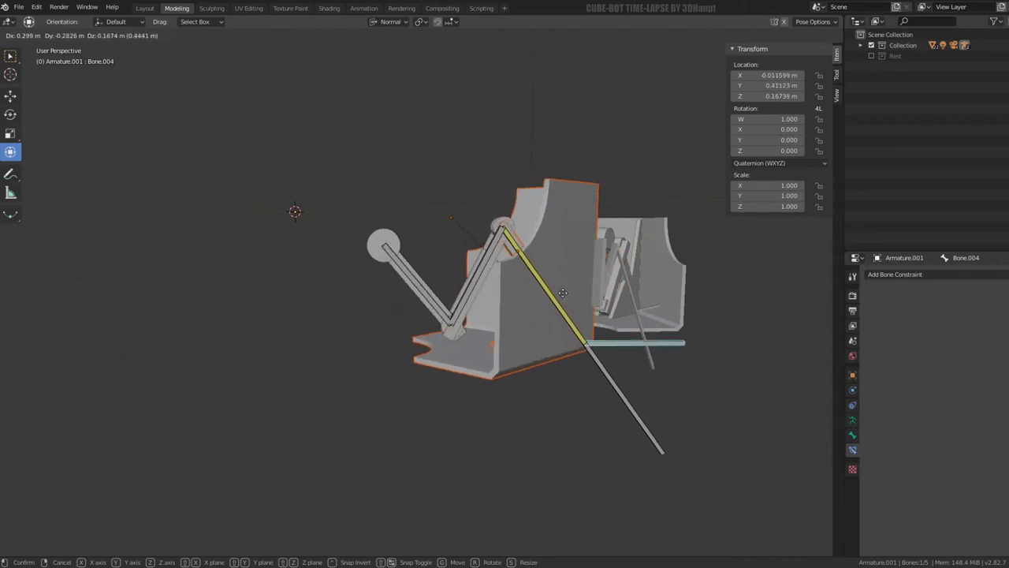
key("Escape")
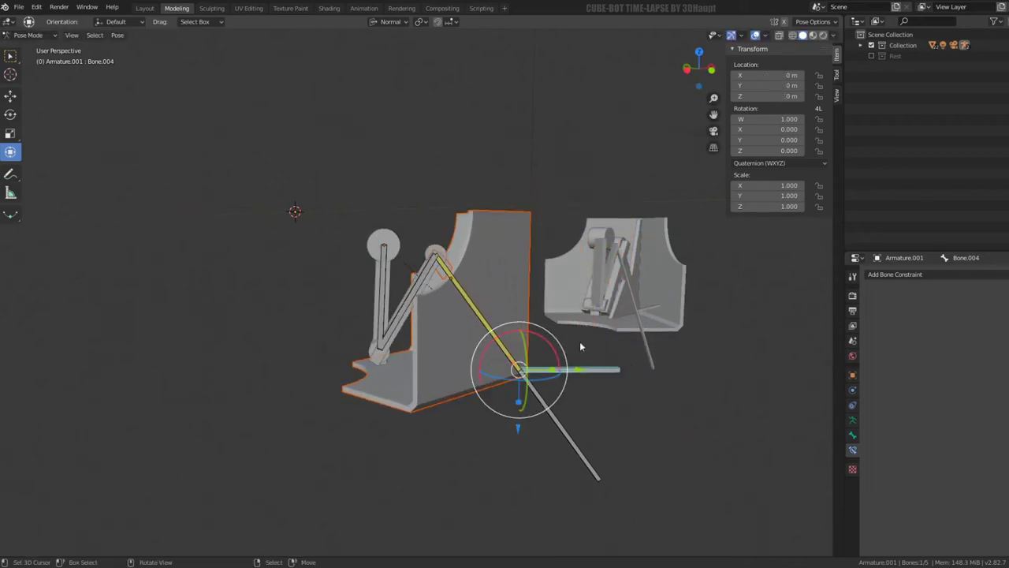
middle_click_drag(458, 285, 489, 292)
key("g")
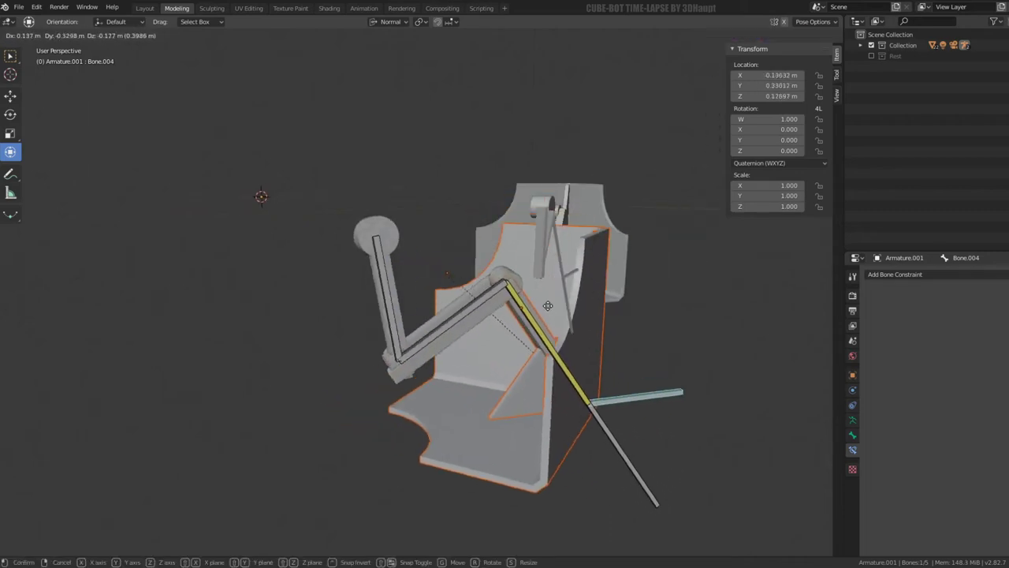
key("Escape")
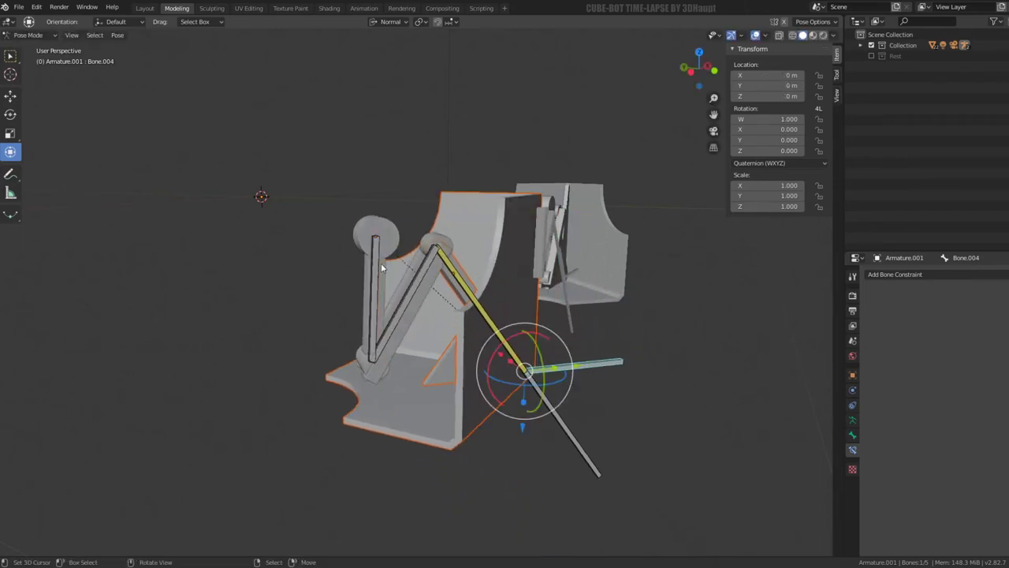
left_click(506, 324)
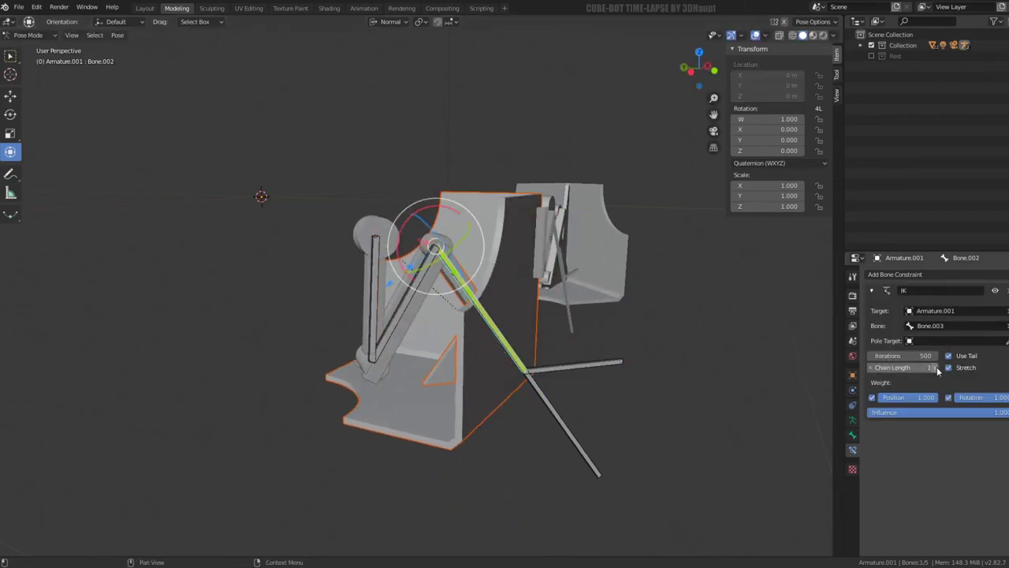
left_click(583, 368)
key("g")
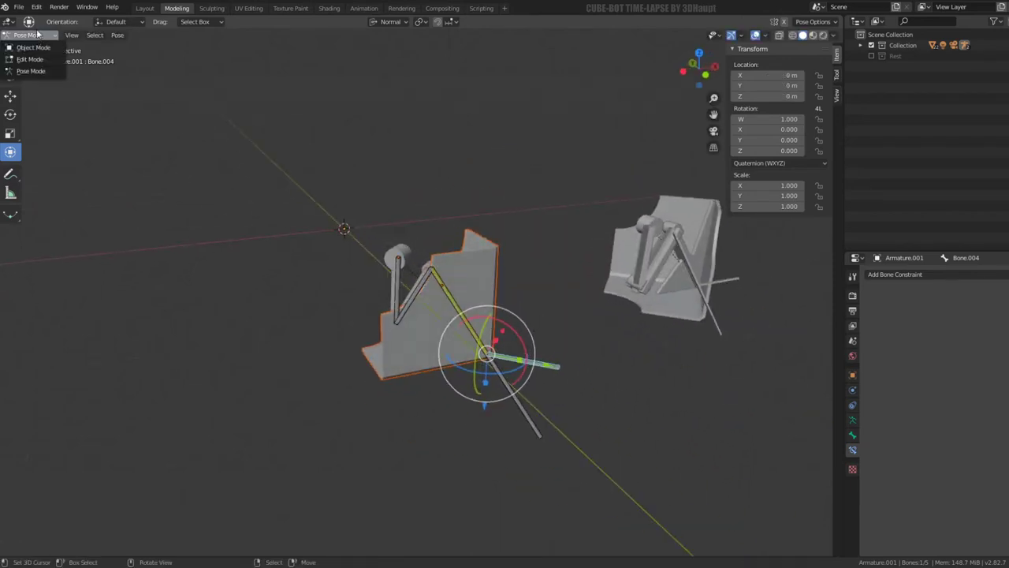
Step: In Object Mode, select the leg panel with its armature and make a linked duplicate in place
left_click(34, 49)
left_click(489, 336)
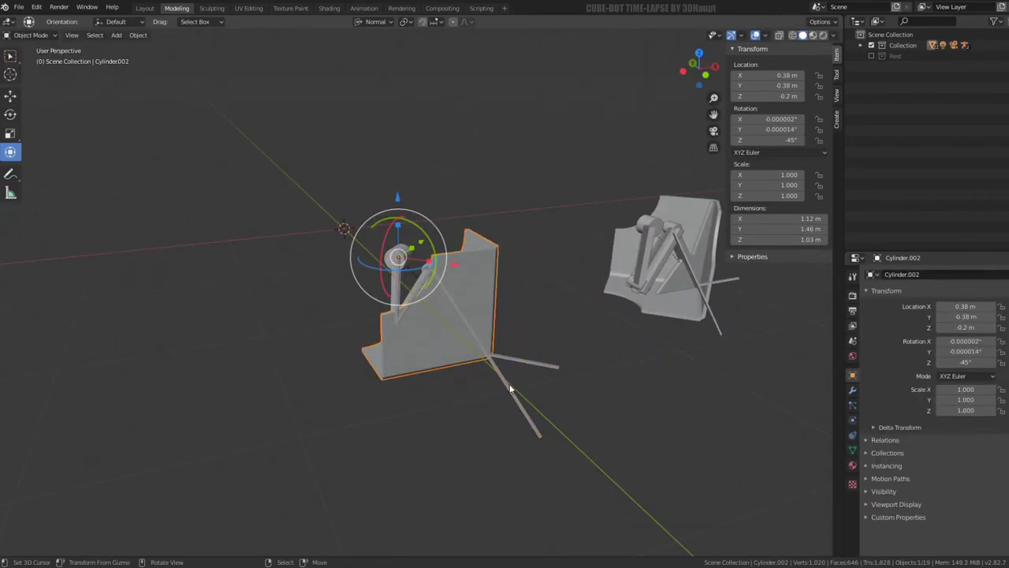
left_click_drag(526, 411, 305, 219)
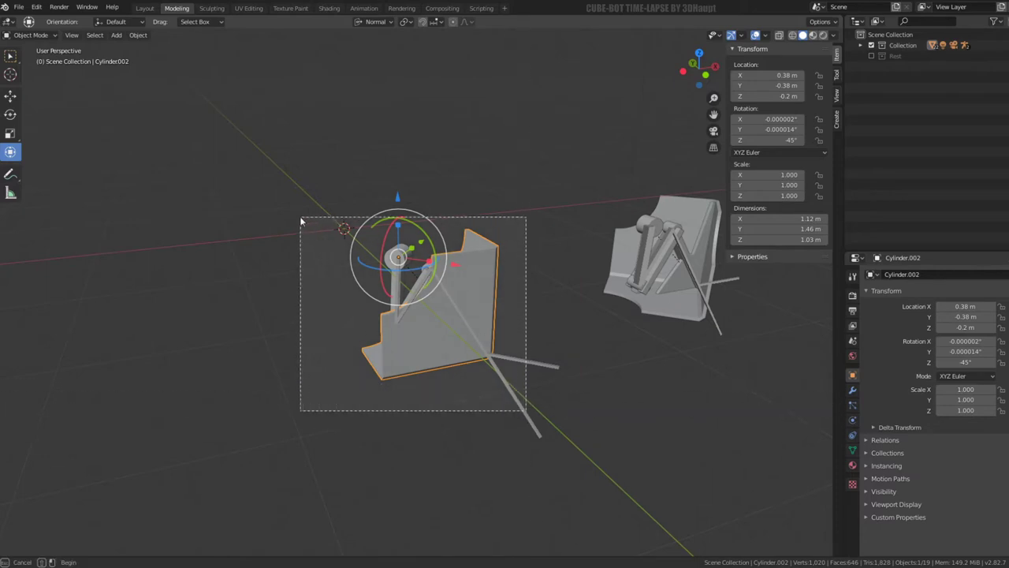
key("alt+d")
right_click(542, 357)
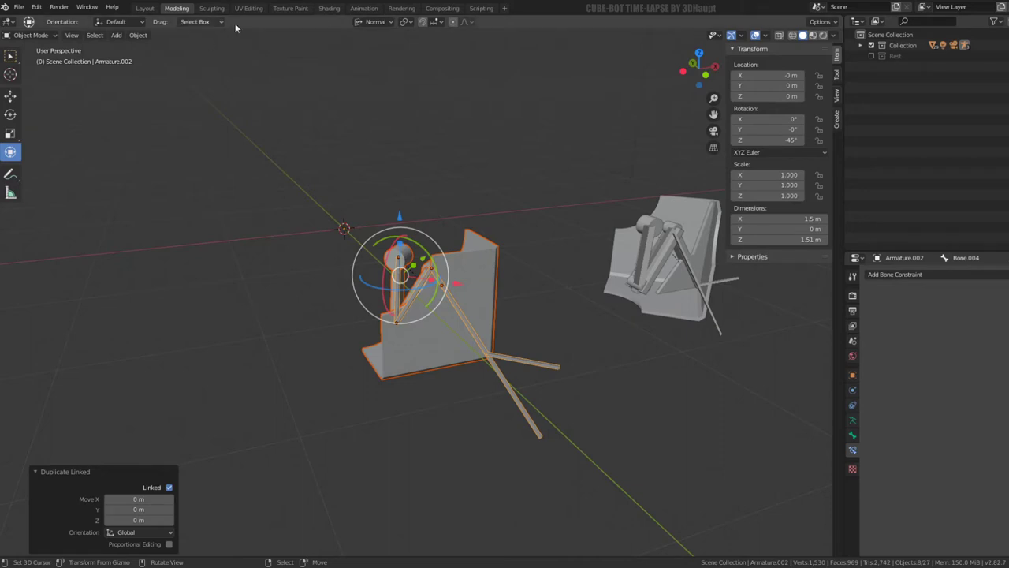
Step: Set the pivot point to the 3D cursor and turn the copy a quarter turn around it
left_click(364, 22)
left_click(375, 23)
left_click(395, 24)
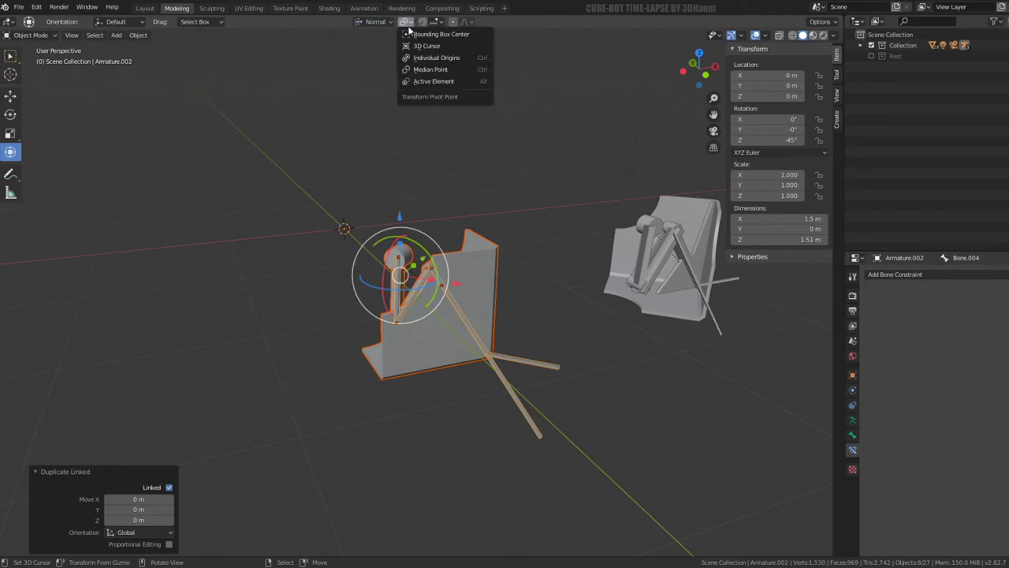
middle_click_drag(368, 218, 423, 238)
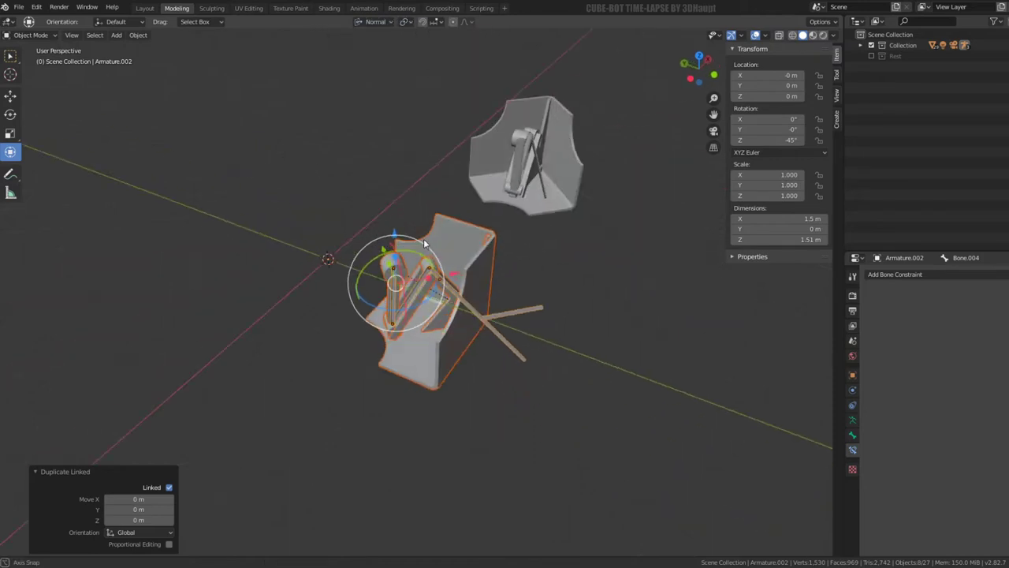
mouse_move(294, 139)
middle_mouse_down()
mouse_move(328, 189)
mouse_move(583, 359)
middle_mouse_up()
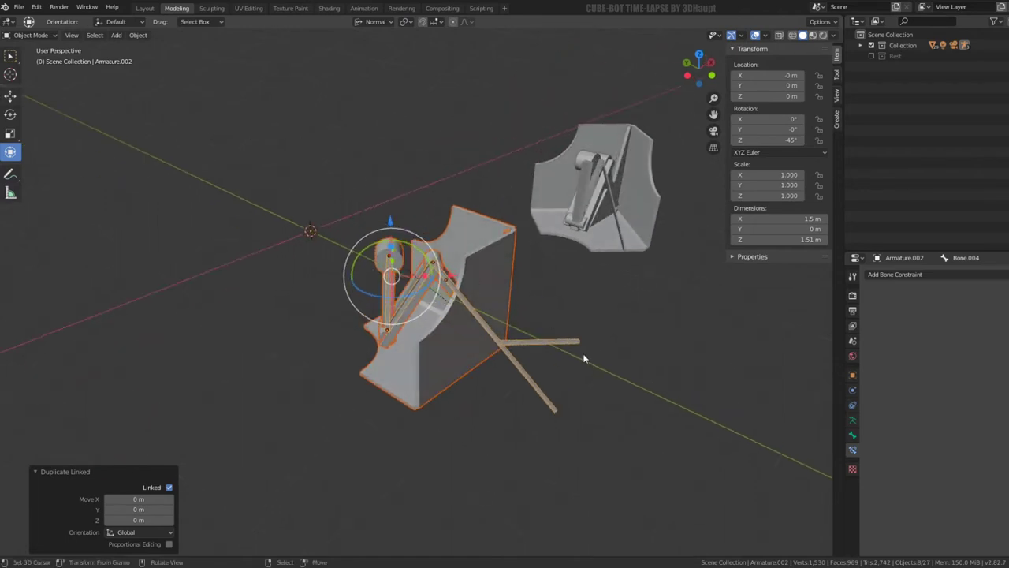
left_click(406, 22)
key("c")
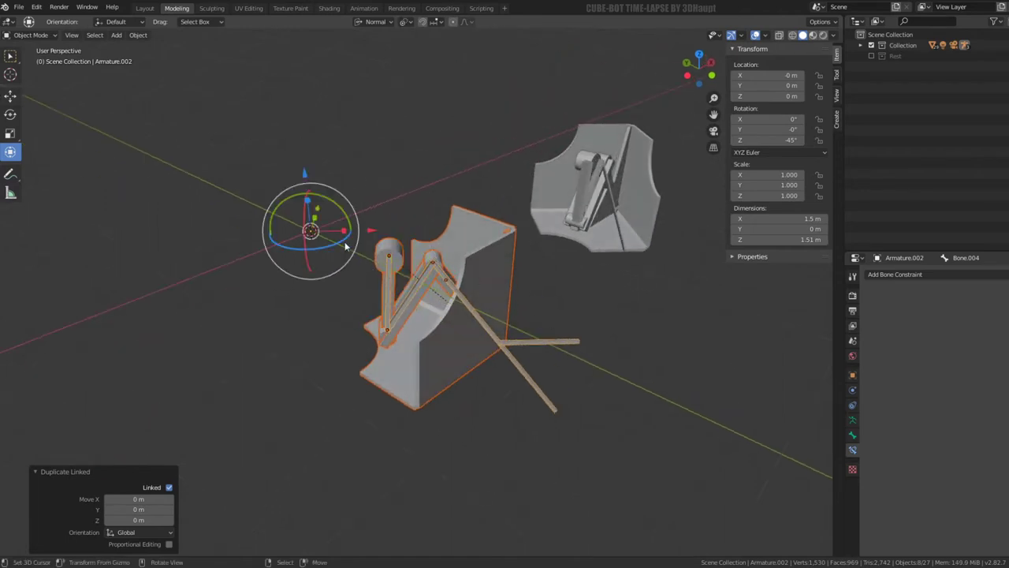
left_click_drag(346, 246, 309, 274)
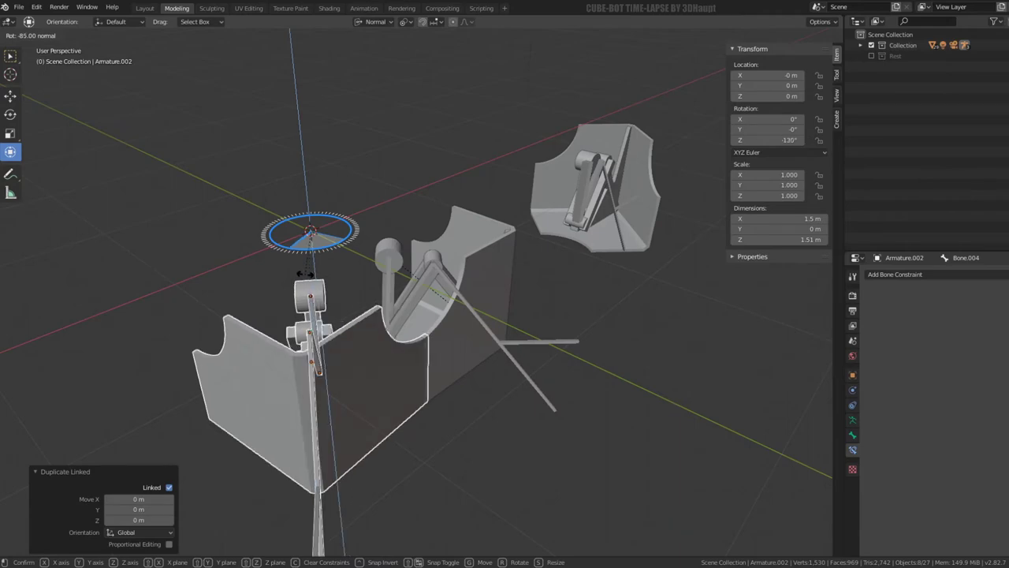
left_click_drag(310, 274, 307, 277)
Step: Add a second linked copy rotated -90° about Z
middle_click_drag(308, 278, 461, 253)
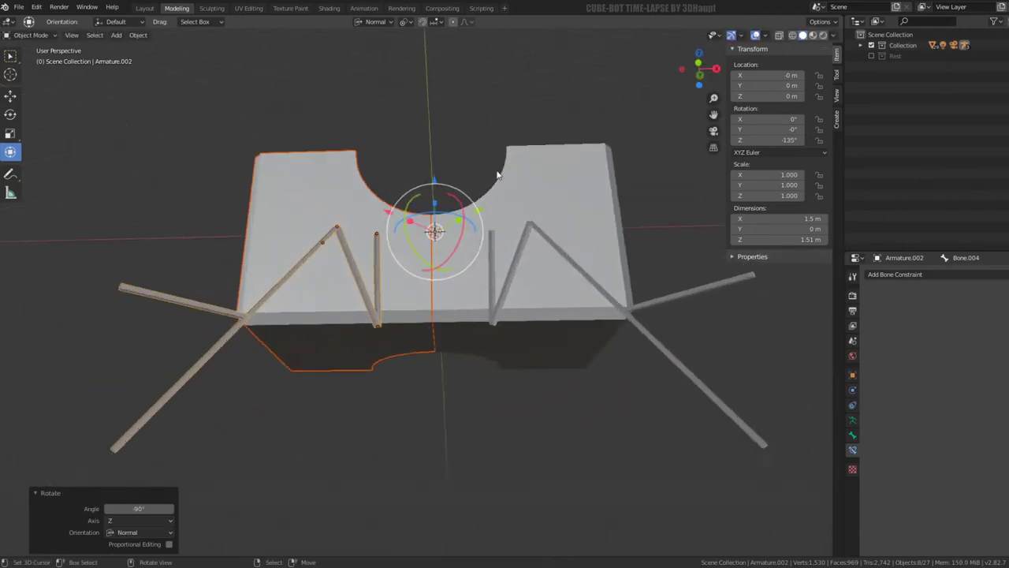
scroll(492, 195, "up", 5)
scroll(492, 195, "down", 6)
mouse_move(492, 195)
middle_mouse_down()
mouse_move(383, 146)
mouse_move(387, 63)
mouse_move(421, 235)
mouse_move(474, 296)
middle_mouse_up()
scroll(421, 234, "down", 5)
key("alt+d")
key("Escape")
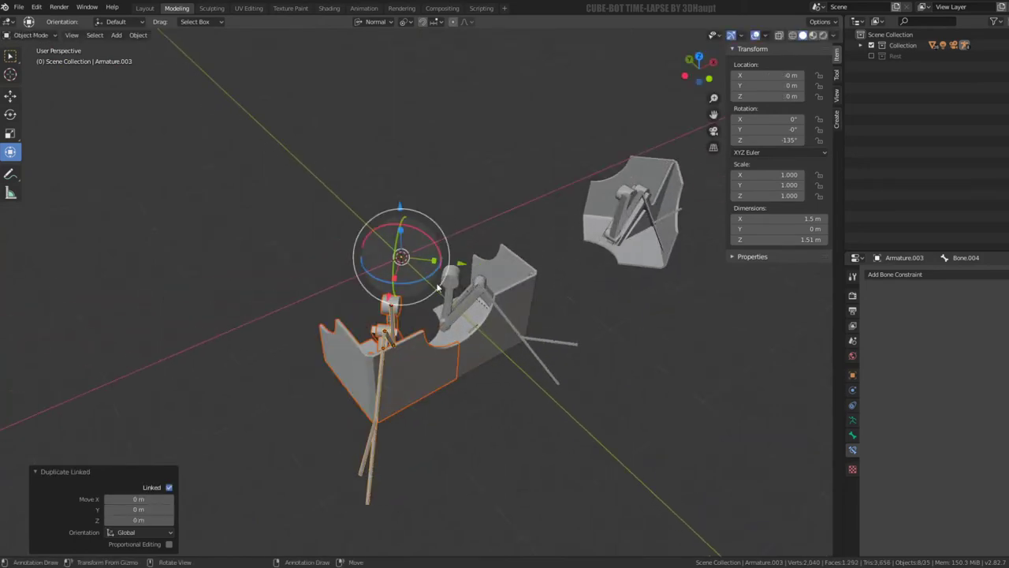
type("rz-90")
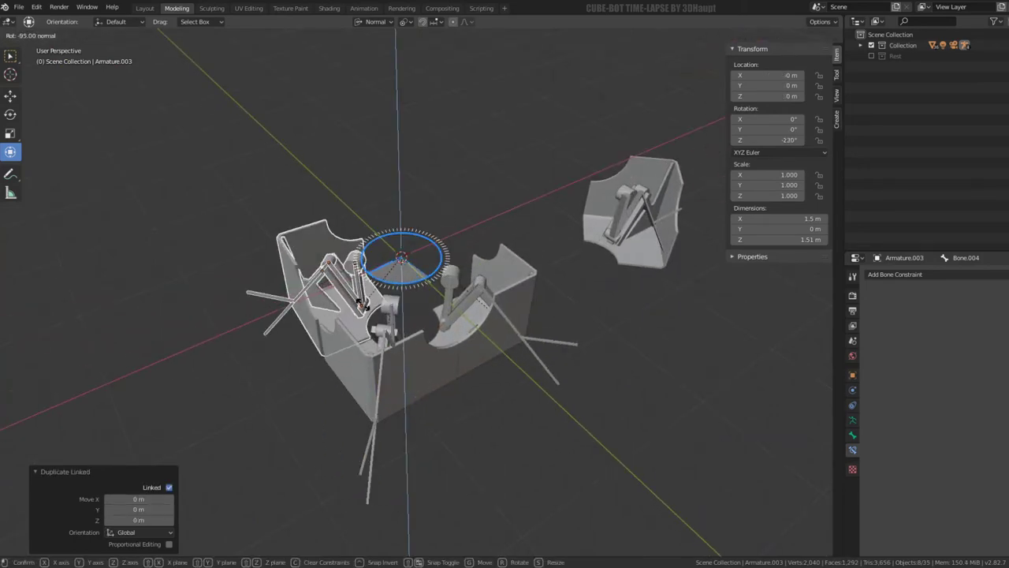
key("Return")
Step: Add a third linked copy turned about Z, then select all four leg panels
middle_click_drag(473, 283, 543, 260)
key("alt+d")
key("Escape")
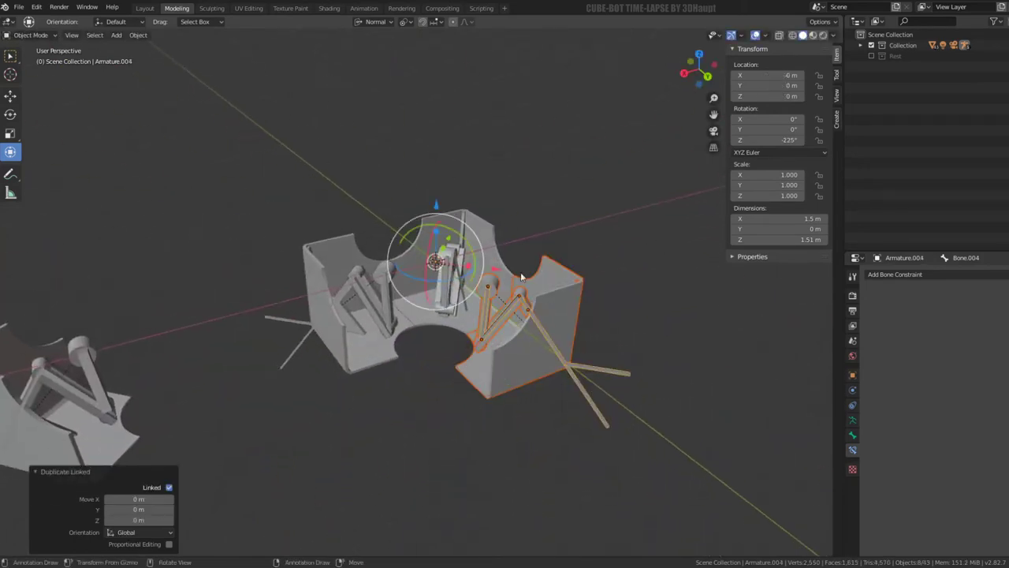
key("r")
key("z")
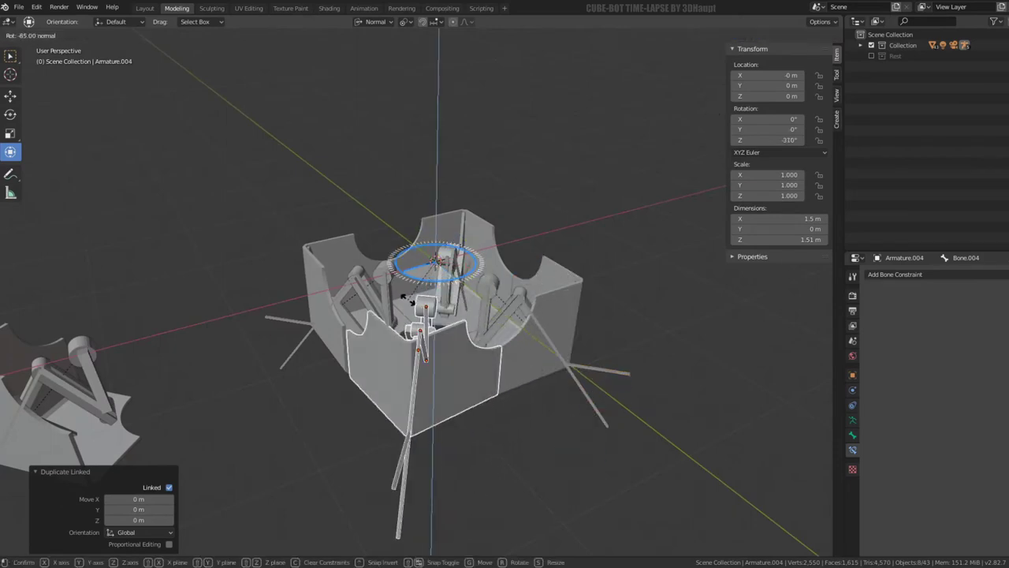
key("Return")
middle_click_drag(408, 300, 567, 274)
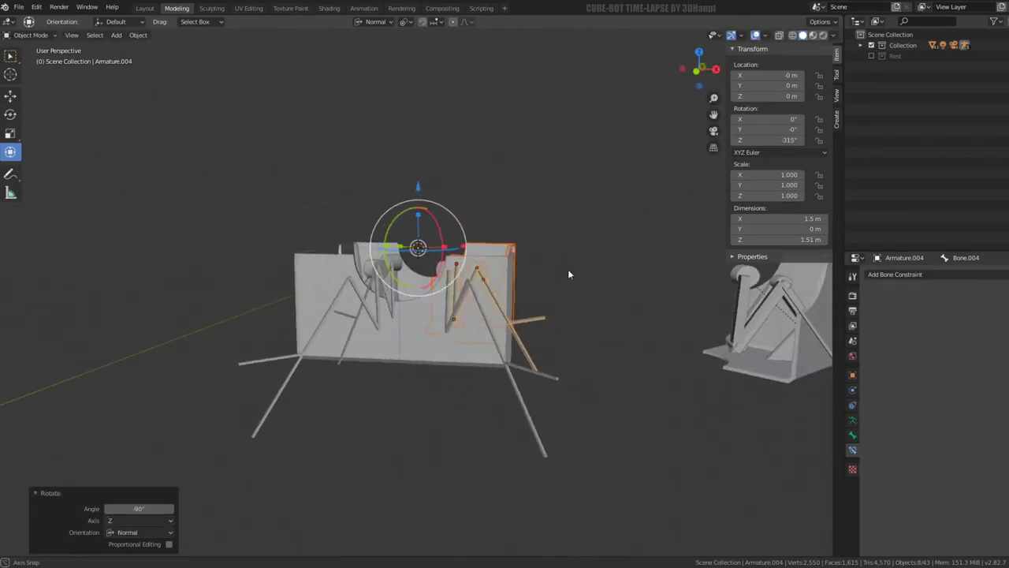
left_click_drag(561, 384, 309, 230)
middle_click_drag(331, 236, 457, 223)
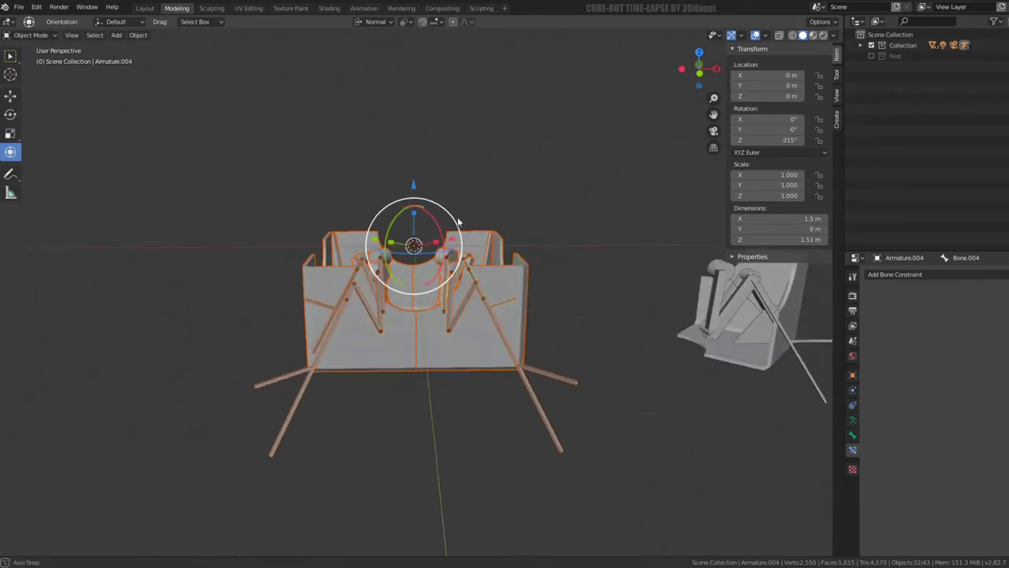
Step: With Global orientation, add a linked copy of the four leg panels flipped 180° about Y
left_click(381, 23)
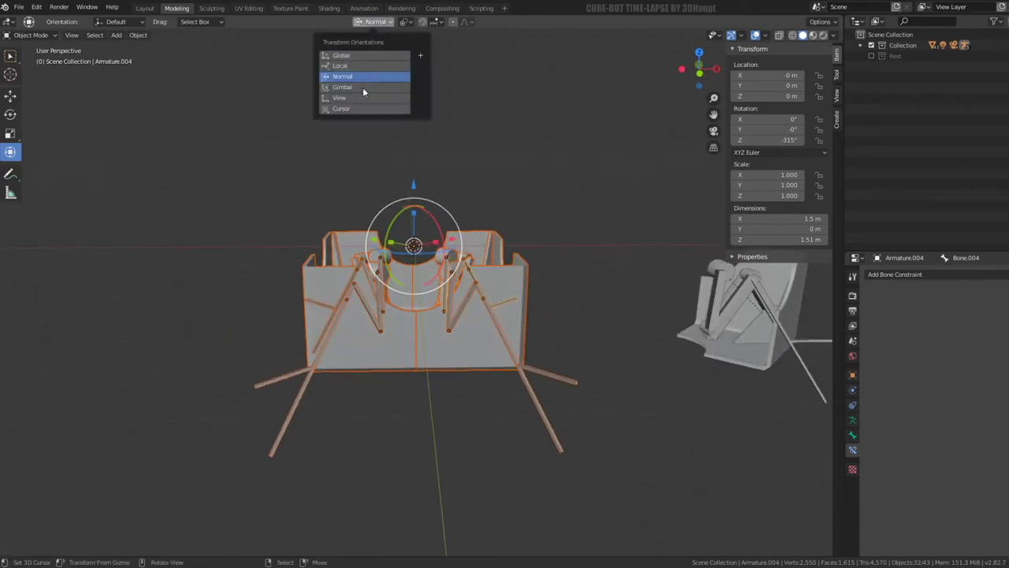
left_click(354, 56)
mouse_move(419, 96)
middle_mouse_down()
mouse_move(352, 175)
mouse_move(329, 48)
mouse_move(326, 550)
mouse_move(496, 153)
mouse_move(466, 219)
middle_mouse_up()
key("alt+d")
key("r")
key("y")
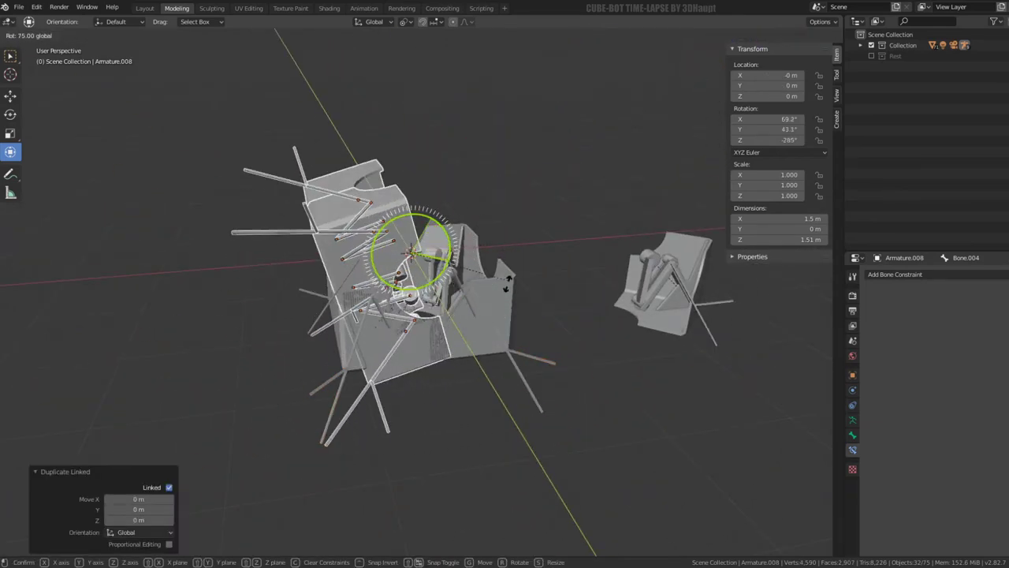
left_click(371, 369)
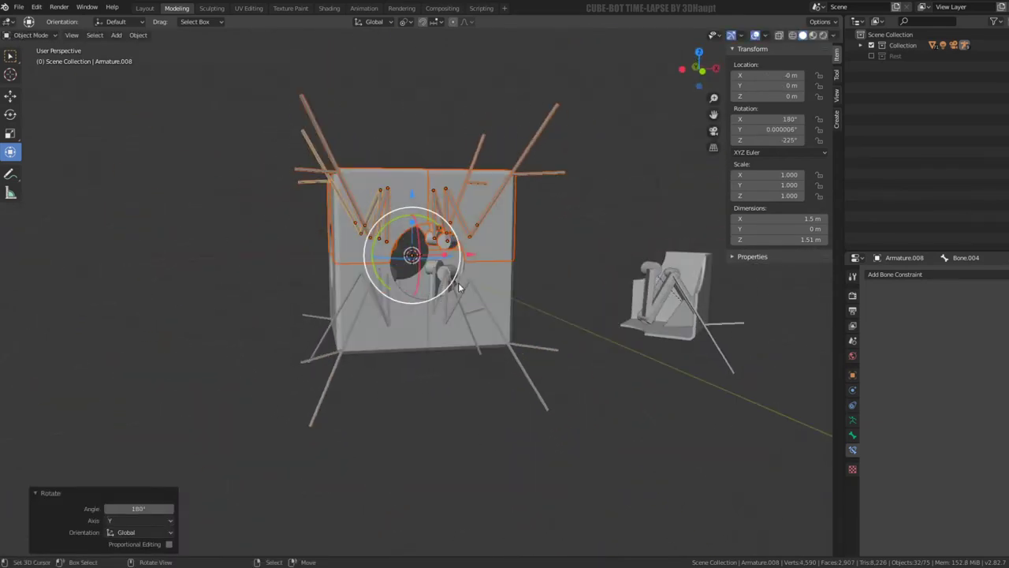
key("alt+a")
mouse_move(458, 283)
middle_mouse_down()
mouse_move(550, 254)
mouse_move(486, 295)
mouse_move(535, 370)
middle_mouse_up()
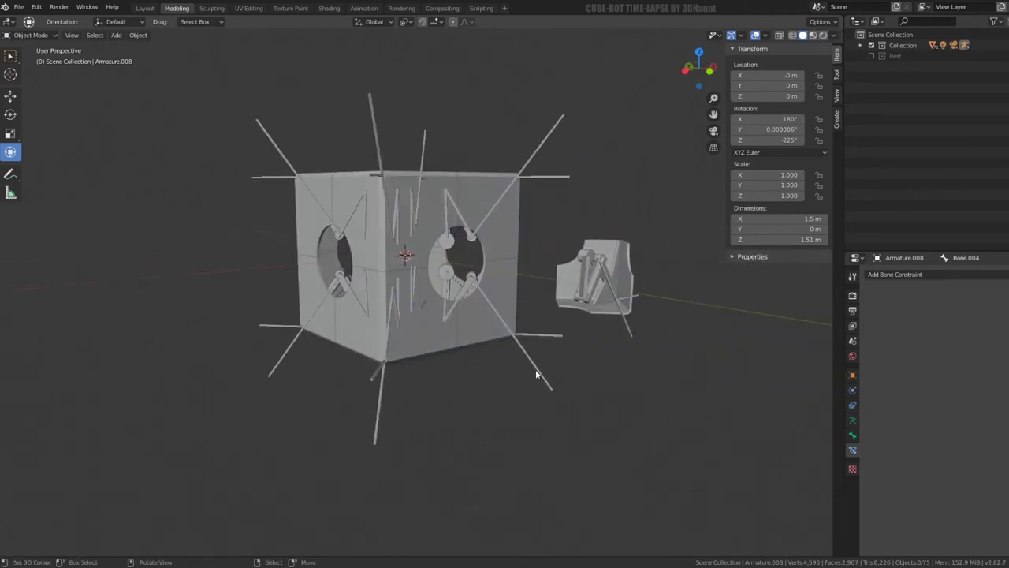
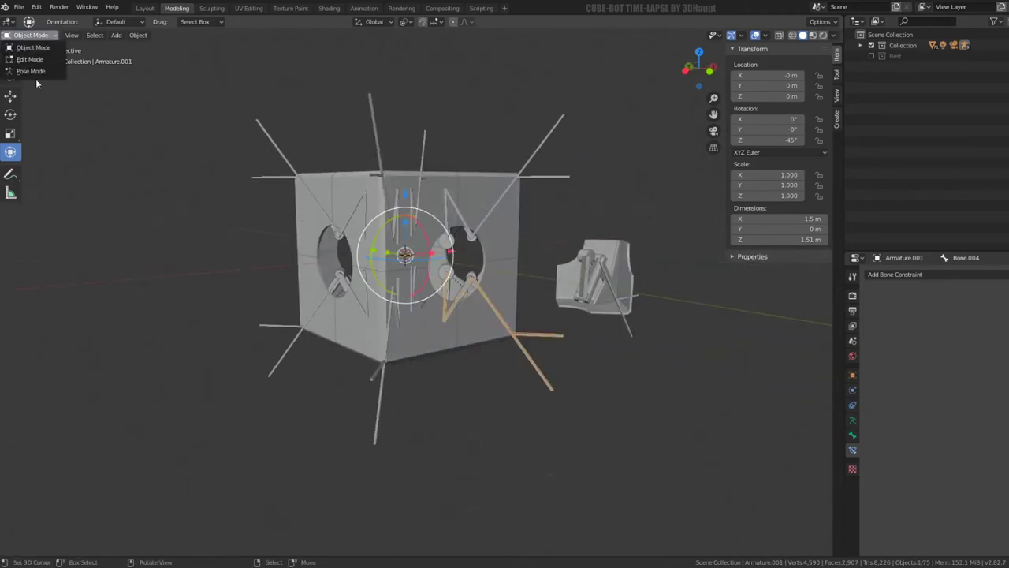
Step: In Pose Mode, move the Bone.004 foot bone along Z to bend the leg
left_click(31, 72)
key("g")
key("z")
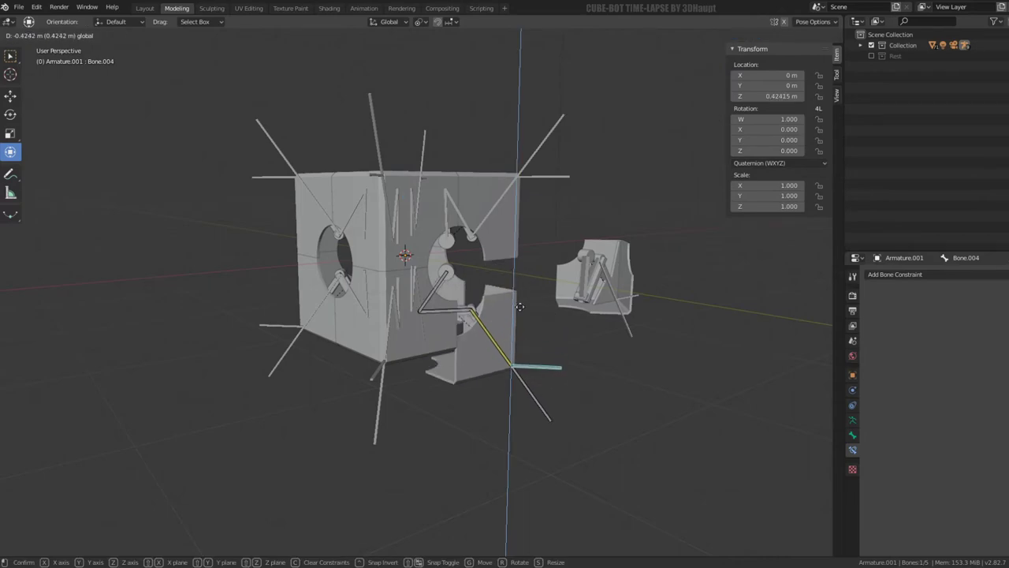
left_click(522, 311)
mouse_move(544, 347)
middle_mouse_down()
mouse_move(539, 265)
mouse_move(437, 344)
middle_mouse_up()
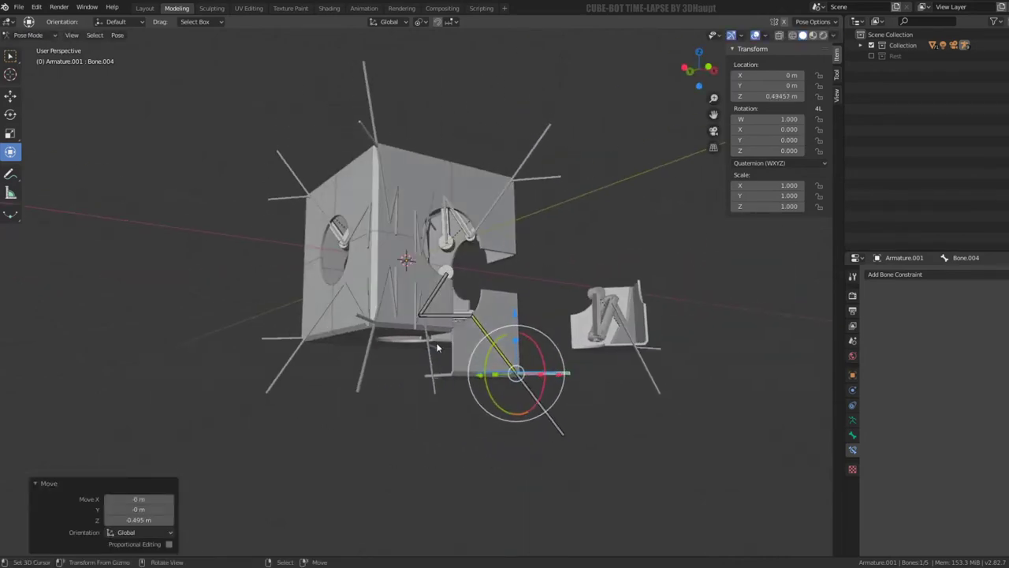
Step: With Normal transform orientation, tilt the foot bone about 20 degrees
left_click(389, 21)
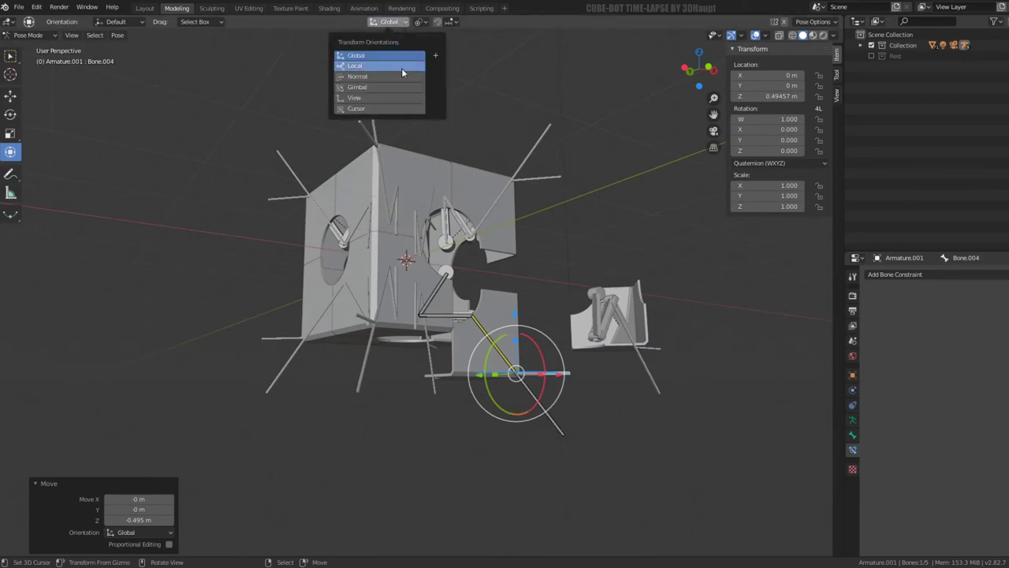
left_click(398, 70)
scroll(579, 336, "up", 2)
left_click_drag(576, 363, 552, 304)
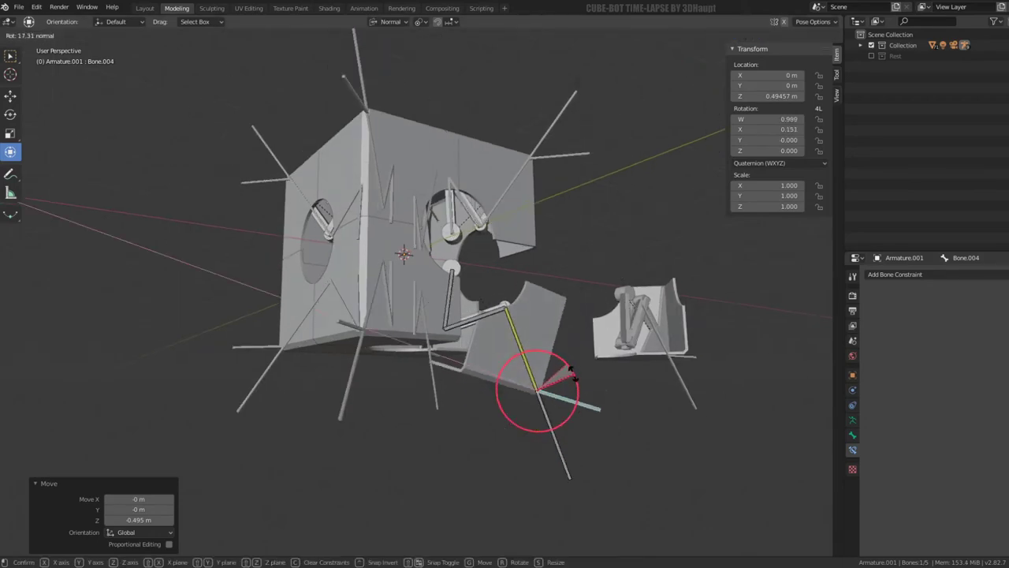
mouse_move(552, 303)
middle_mouse_down()
mouse_move(561, 292)
mouse_move(522, 308)
middle_mouse_up()
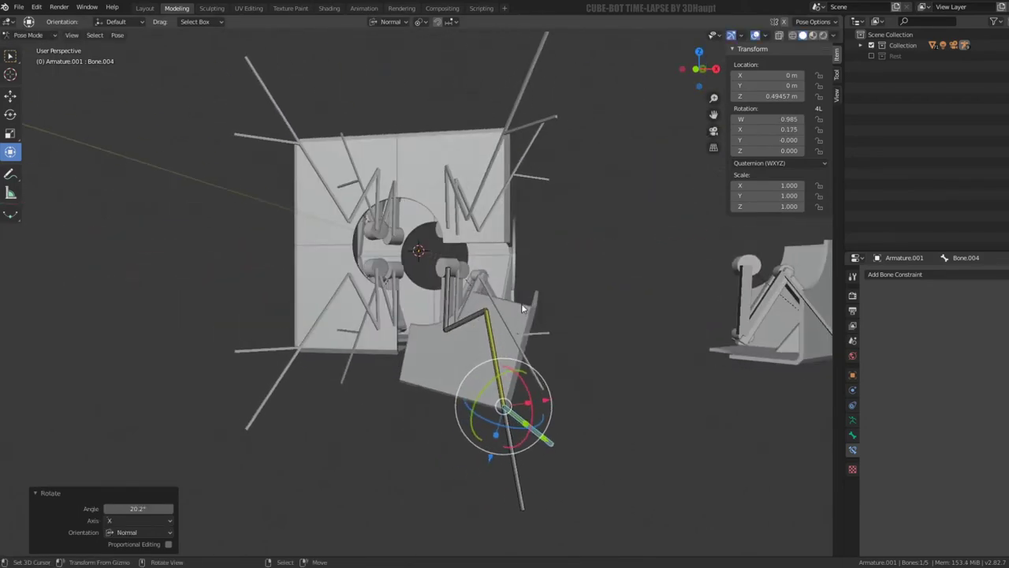
Step: Return to Object Mode and select the other leg armature, Armature.002
left_click(45, 37)
left_click(56, 49)
mouse_move(523, 289)
middle_mouse_down()
mouse_move(402, 309)
mouse_move(582, 266)
mouse_move(289, 406)
middle_mouse_up()
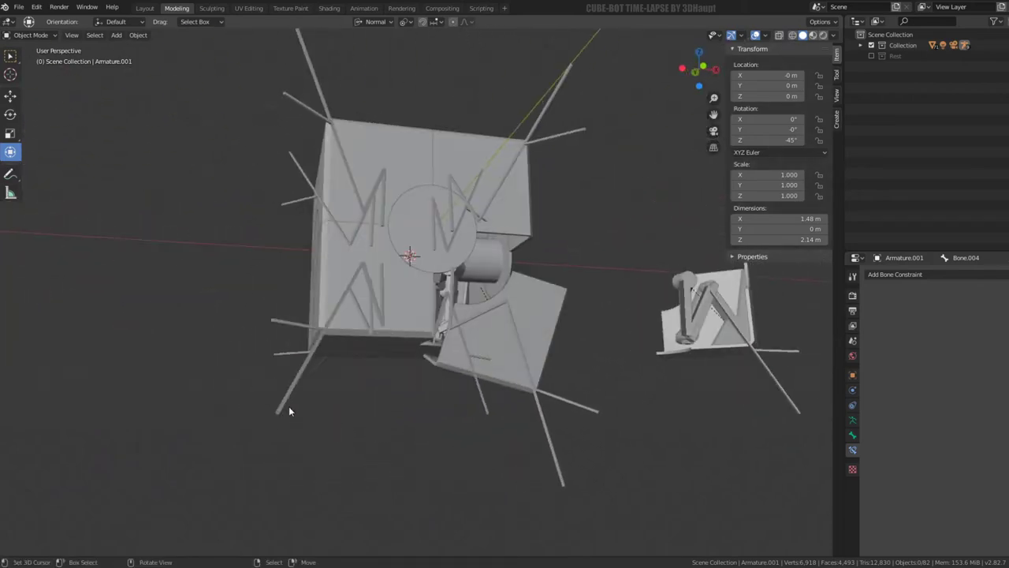
left_click(292, 403)
mouse_move(367, 272)
middle_mouse_down()
mouse_move(426, 287)
mouse_move(331, 275)
middle_mouse_up()
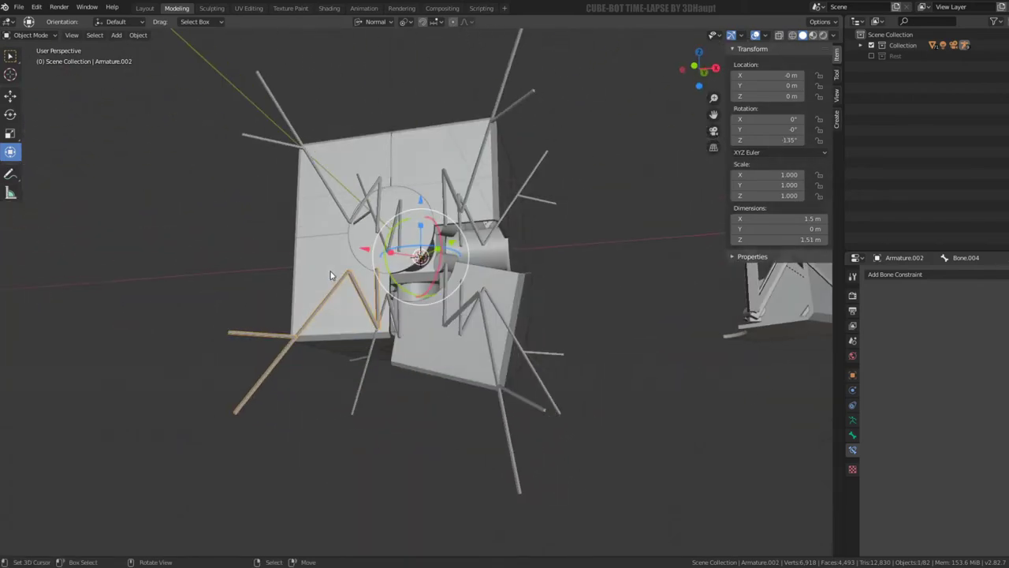
middle_click_drag(336, 231, 632, 440)
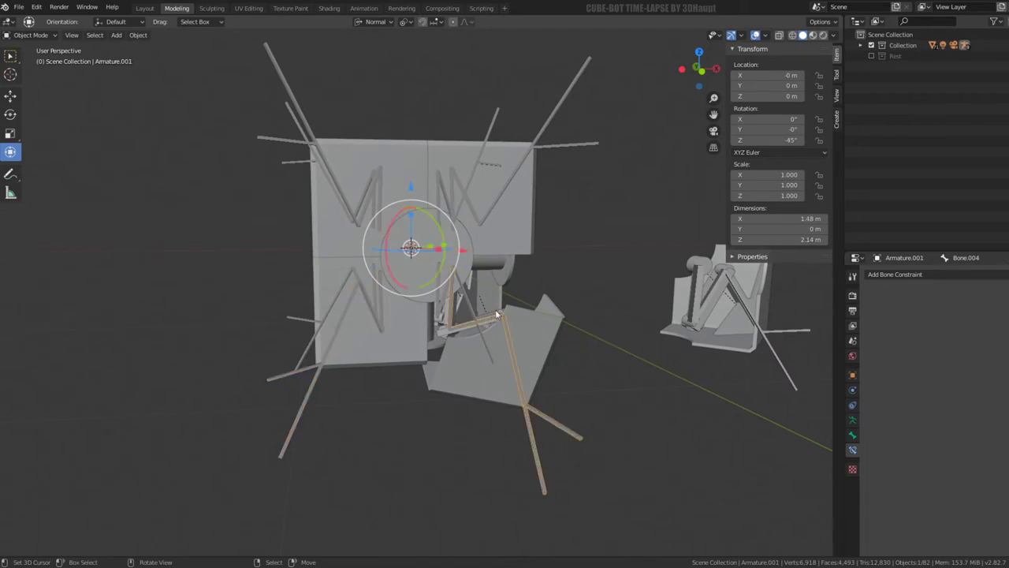
mouse_move(496, 314)
middle_mouse_down()
mouse_move(300, 410)
mouse_move(352, 436)
middle_mouse_up()
Step: Put Armature.002 in Pose Mode, then hide and reveal its foot bone
key("Tab")
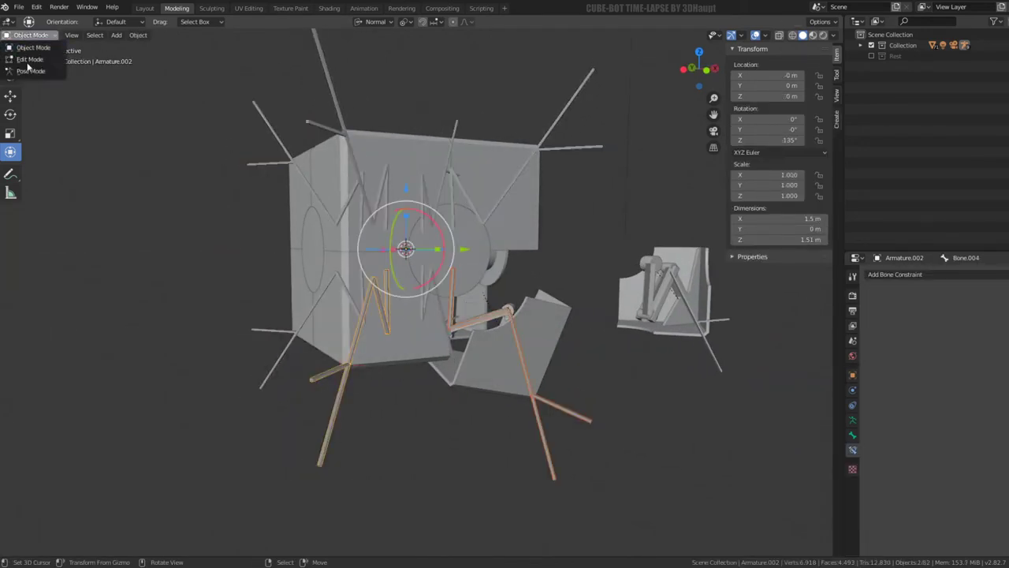
left_click(30, 71)
middle_click_drag(360, 370, 284, 357)
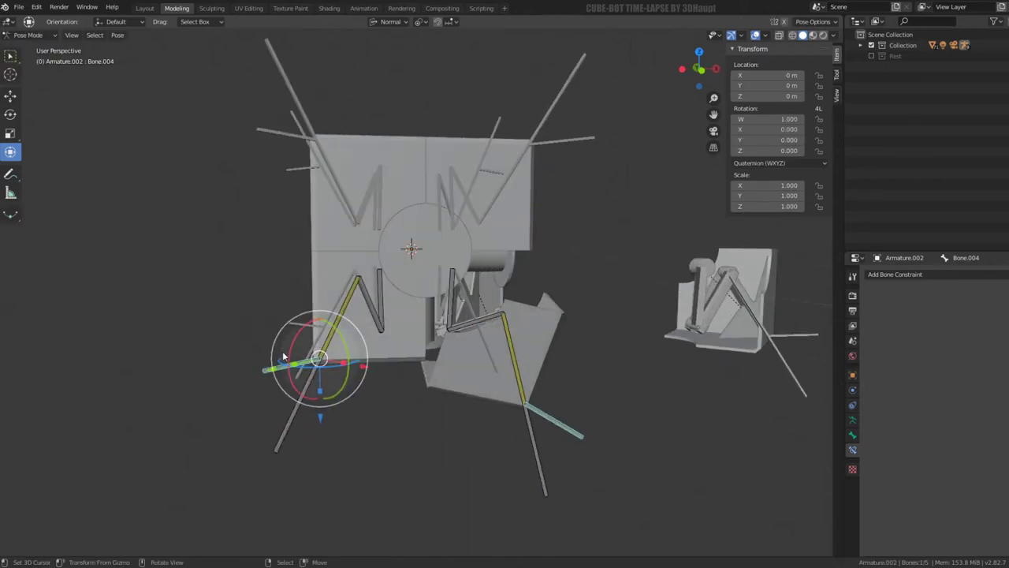
left_click(585, 433)
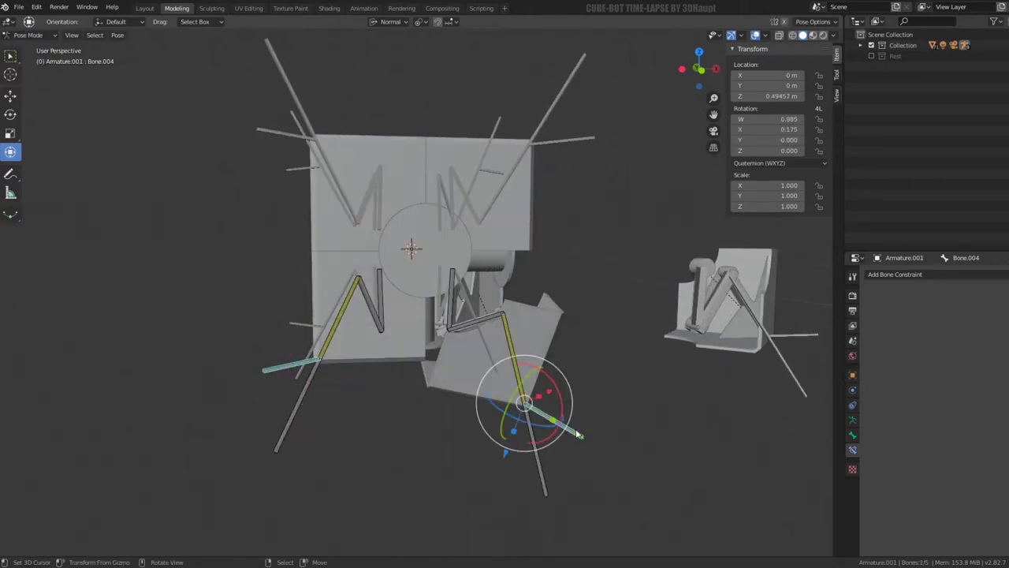
key("h")
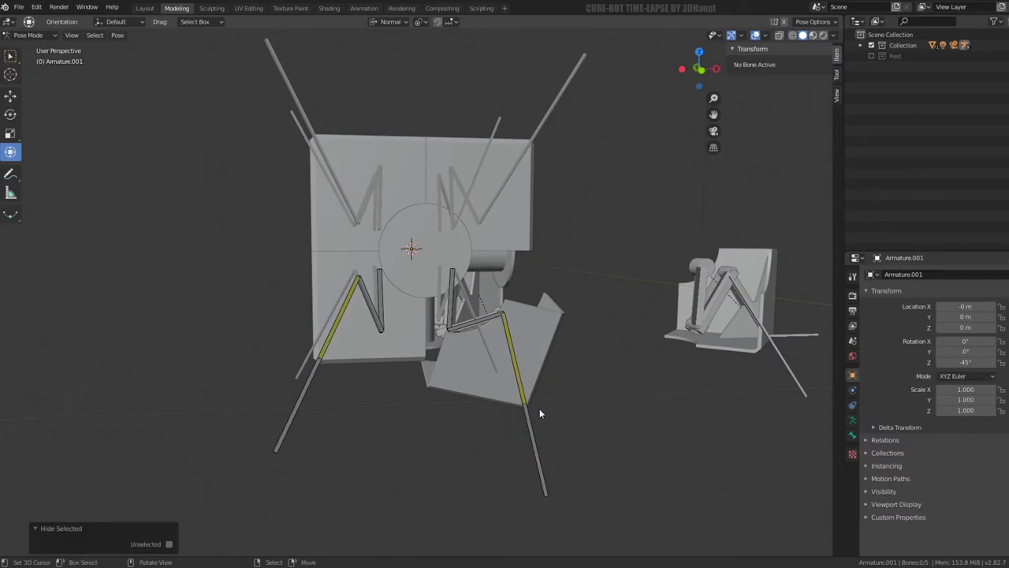
key("alt+h")
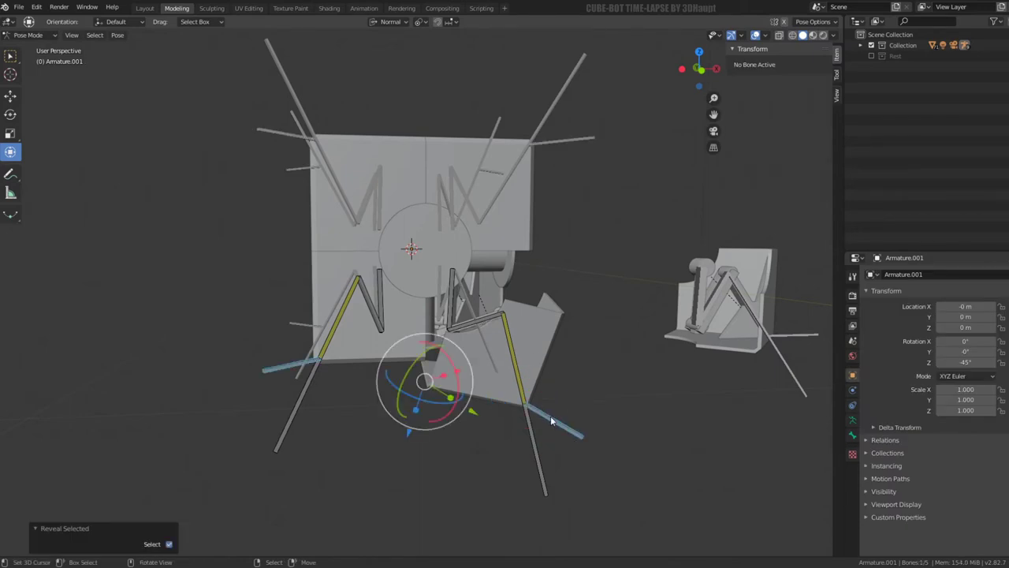
Step: Try transforming the leg's foot bone, cancel, and switch back to Object Mode
left_click(550, 416)
key("r")
key("Escape")
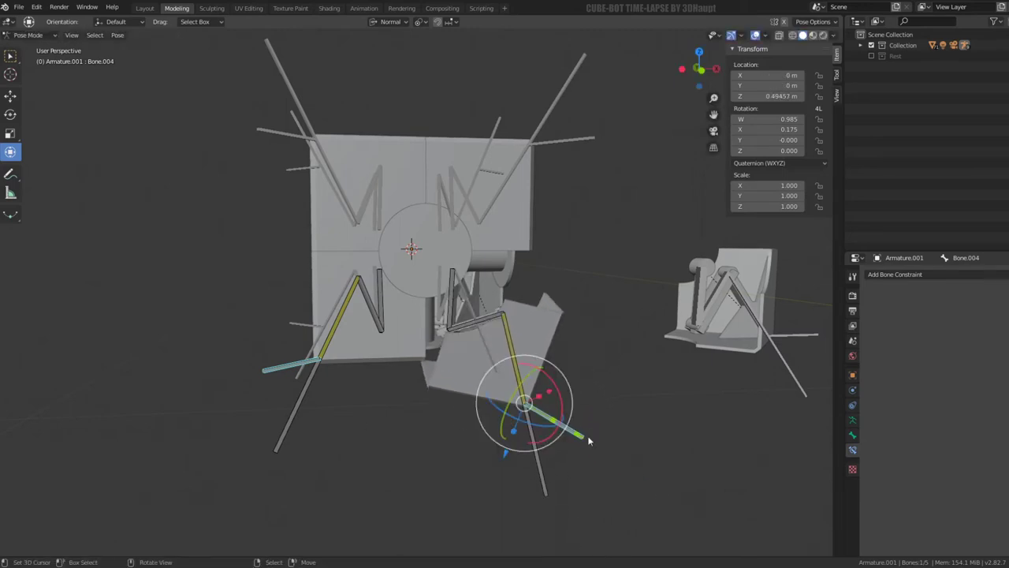
key("r")
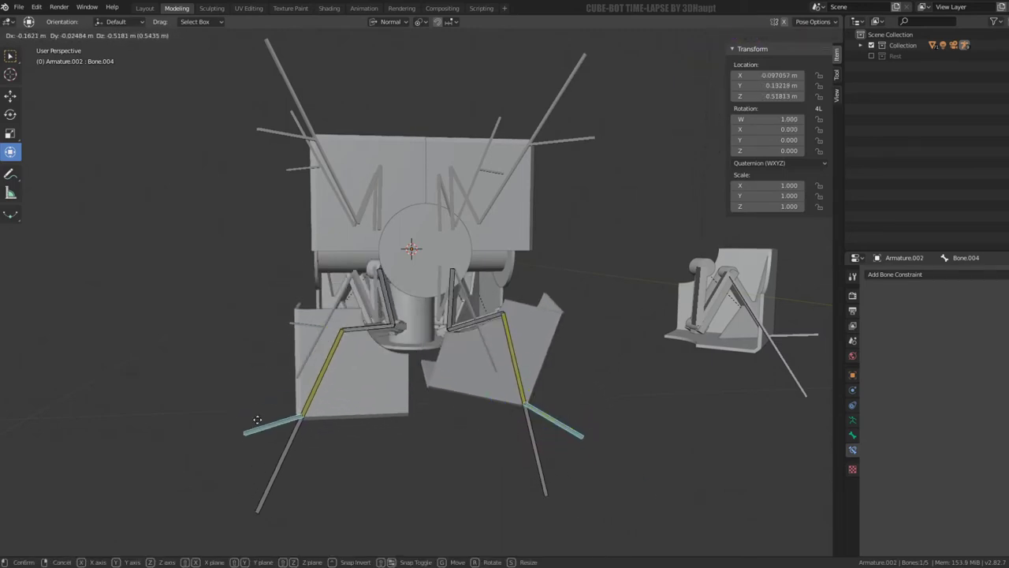
key("Escape")
middle_click_drag(276, 367, 371, 335)
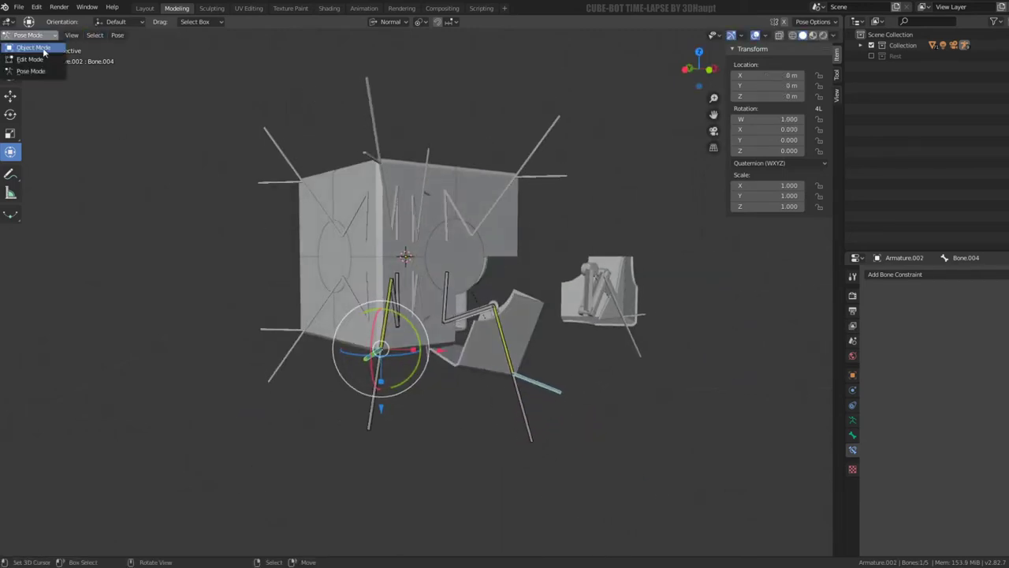
left_click(43, 51)
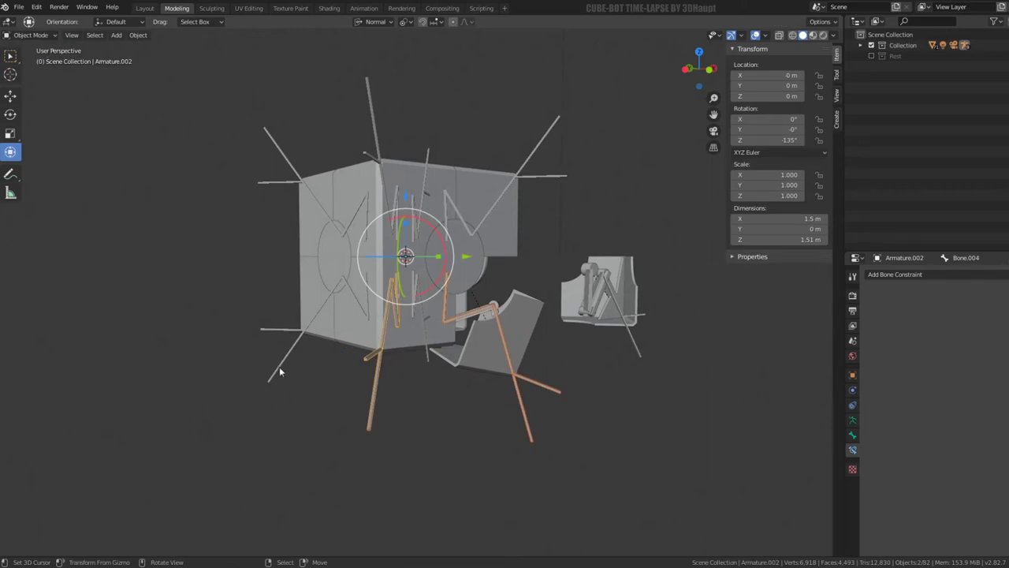
Step: Select another leg armature, enter Pose Mode and move the lower-left foot bone
left_click(527, 403)
middle_click_drag(503, 384, 449, 410)
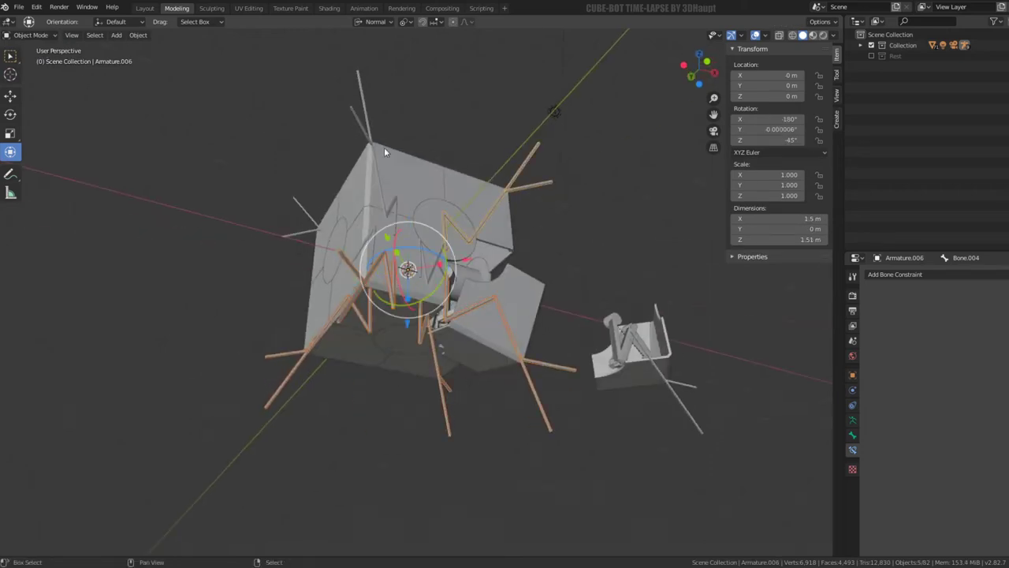
middle_click_drag(294, 206, 326, 350)
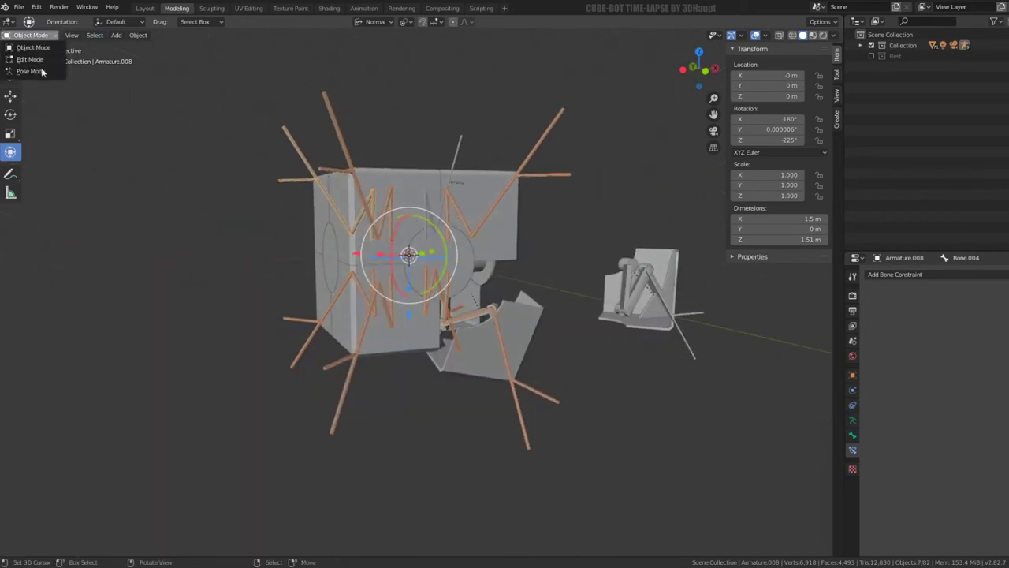
left_click(43, 72)
left_click(350, 369)
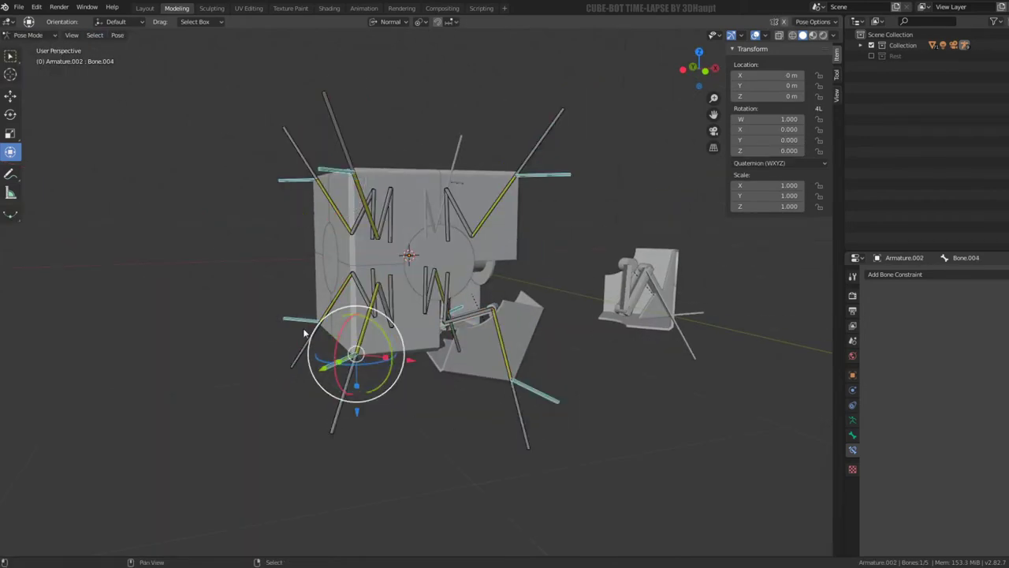
key("g")
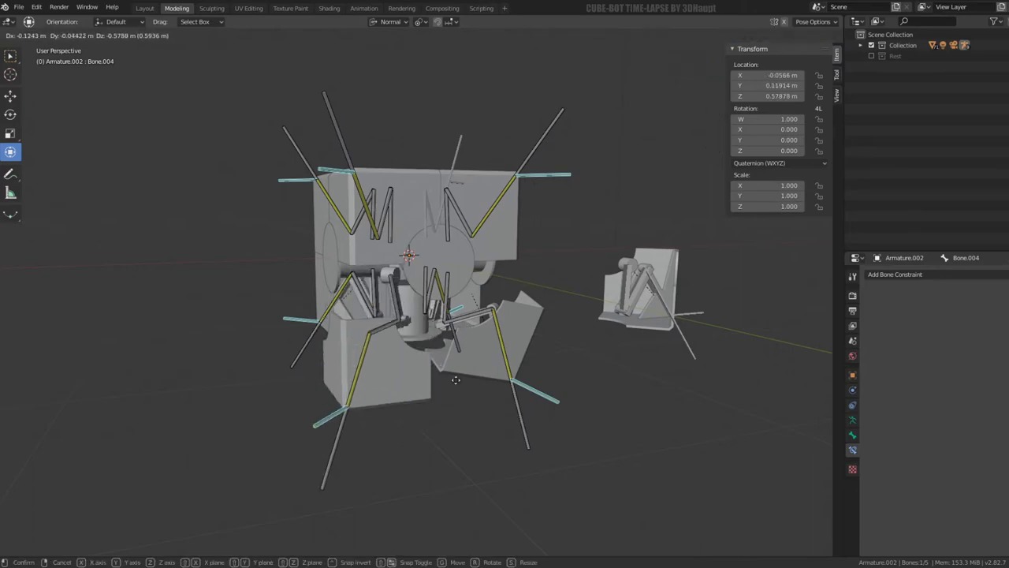
left_click(407, 356)
Step: Rotate the lower-left foot bone twice to bend its leg
middle_click_drag(406, 357, 480, 449)
key("r")
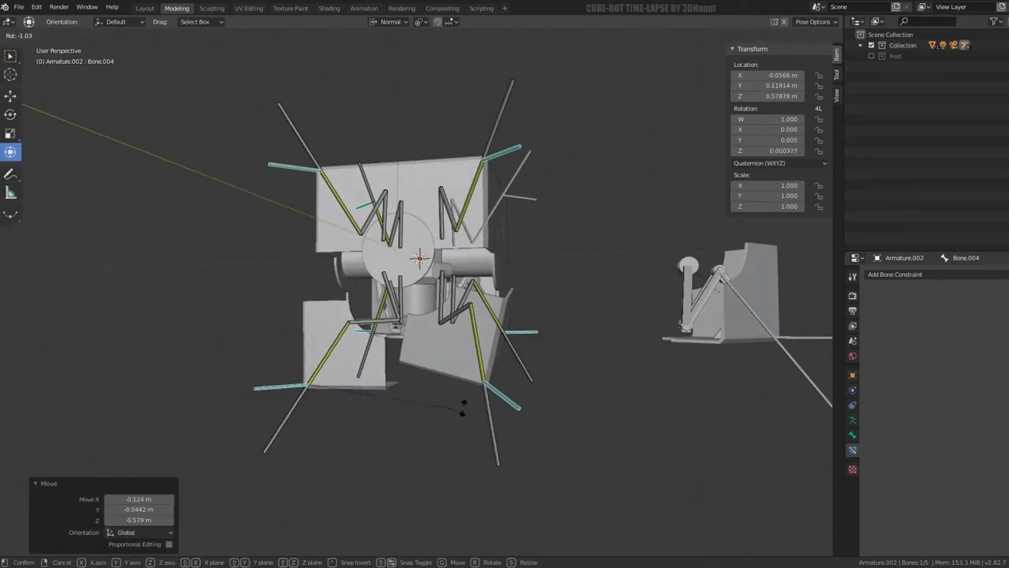
left_click(395, 330)
middle_click_drag(395, 329, 429, 327)
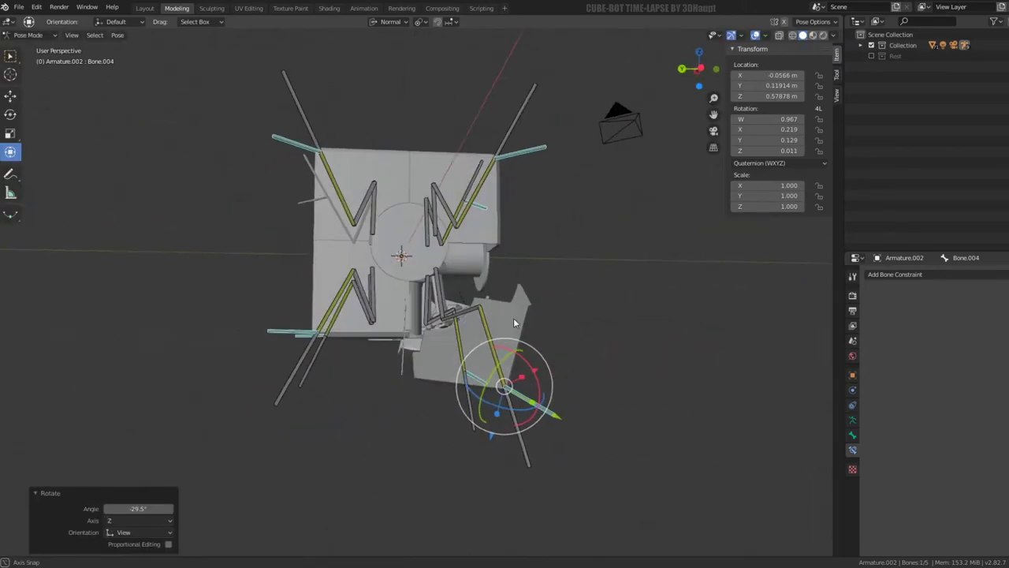
key("r")
left_click(428, 327)
Step: Select the next leg's foot bone and rotate it twice
left_click(285, 326)
middle_click_drag(286, 326, 413, 433)
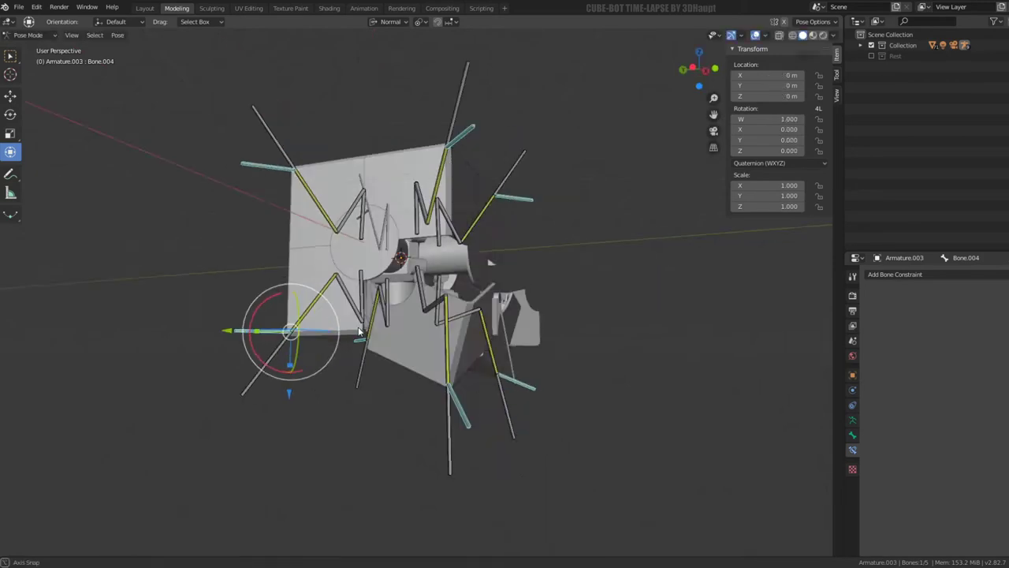
key("r")
left_click(433, 380)
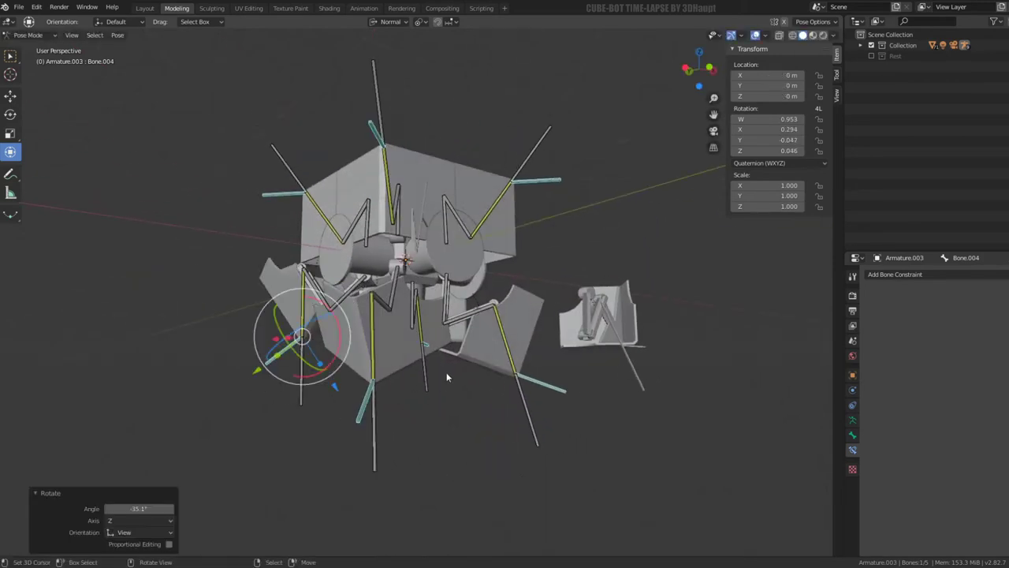
key("r")
left_click(436, 409)
mouse_move(436, 408)
middle_mouse_down()
mouse_move(465, 420)
mouse_move(410, 394)
middle_mouse_up()
key("r")
Step: Move and rotate the Armature.004 foot bone
left_click(464, 419)
left_click(315, 343)
key("g")
mouse_move(315, 343)
middle_mouse_down()
mouse_move(268, 363)
mouse_move(444, 412)
middle_mouse_up()
left_click(265, 368)
key("r")
left_click(292, 426)
mouse_move(293, 426)
middle_mouse_down()
mouse_move(451, 329)
mouse_move(521, 355)
mouse_move(619, 328)
middle_mouse_up()
Step: Refine the Armature.004 foot pose with another move, rotation and move
key("g")
left_click(551, 369)
key("r")
left_click(697, 390)
key("g")
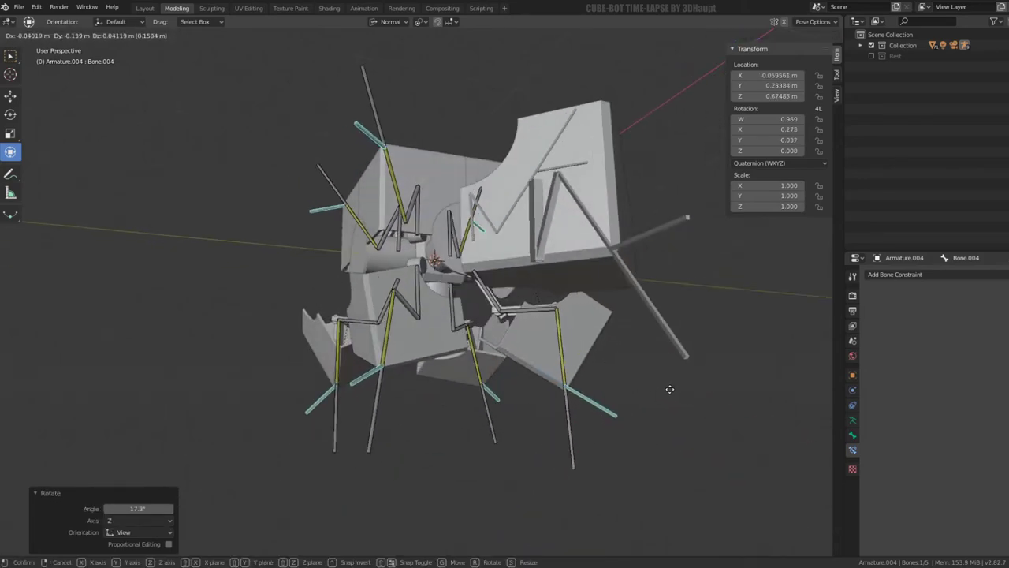
left_click(670, 389)
Step: Rotate the Armature.001 foot bone, then move it twice
left_click(368, 380)
mouse_move(369, 380)
middle_mouse_down()
mouse_move(574, 387)
mouse_move(512, 366)
mouse_move(587, 357)
mouse_move(596, 322)
middle_mouse_up()
key("r")
left_click(568, 357)
key("g")
left_click(497, 366)
key("g")
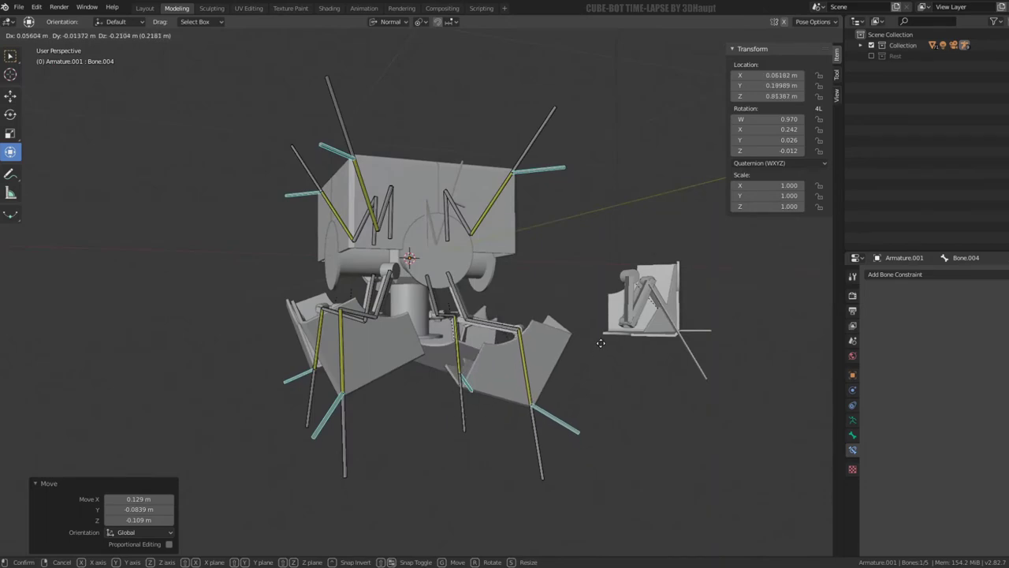
left_click(588, 340)
middle_click_drag(588, 341, 464, 319)
Step: Pose the Armature.002 foot bone with a move, an 11.3° rotation, and another move
left_click(246, 430)
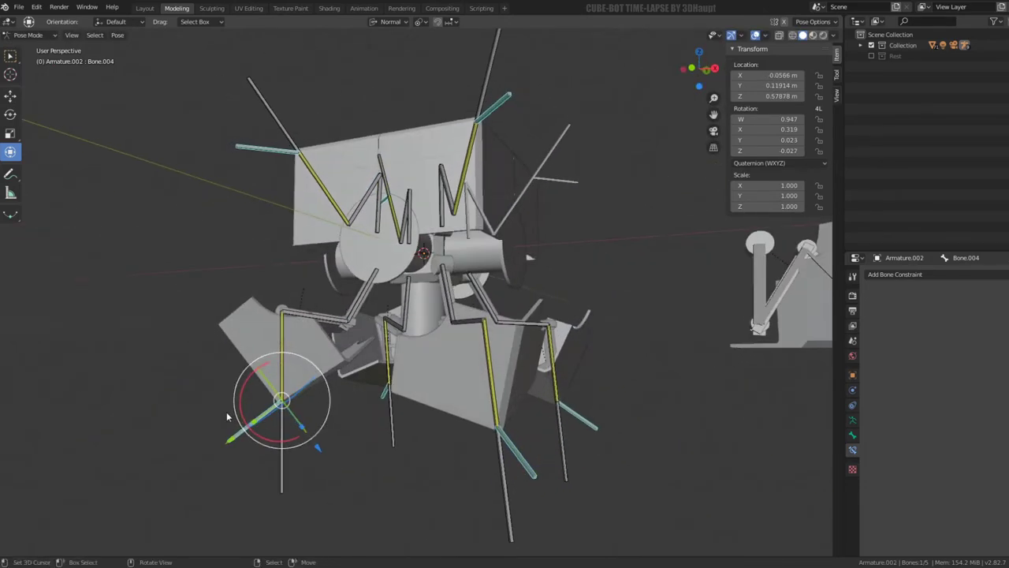
key("g")
left_click(240, 438)
mouse_move(241, 439)
middle_mouse_down()
mouse_move(411, 396)
mouse_move(410, 368)
mouse_move(603, 361)
middle_mouse_up()
left_click(611, 386)
key("g")
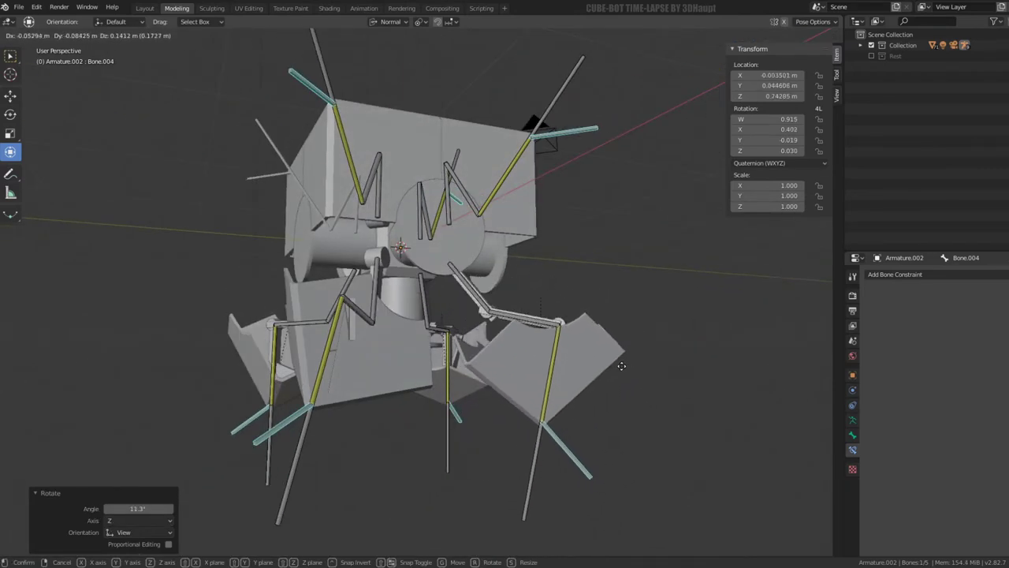
left_click(619, 359)
mouse_move(616, 361)
middle_mouse_down()
mouse_move(557, 390)
mouse_move(444, 387)
mouse_move(489, 381)
mouse_move(408, 393)
mouse_move(452, 381)
middle_mouse_up()
Step: Hide the bones and grid to inspect the posed cube-bot mesh, then show them again
scroll(452, 381, "down", 3)
mouse_move(429, 346)
middle_mouse_down()
mouse_move(529, 302)
mouse_move(581, 255)
mouse_move(595, 291)
mouse_move(702, 352)
middle_mouse_up()
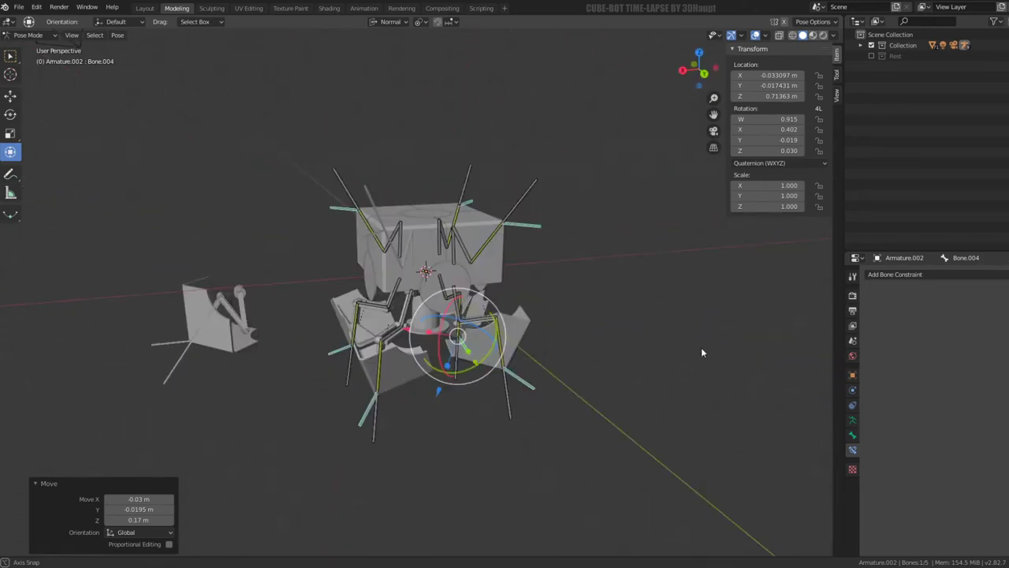
left_click(756, 35)
scroll(547, 233, "up", 4)
mouse_move(547, 233)
middle_mouse_down()
mouse_move(376, 216)
mouse_move(601, 210)
mouse_move(654, 189)
middle_mouse_up()
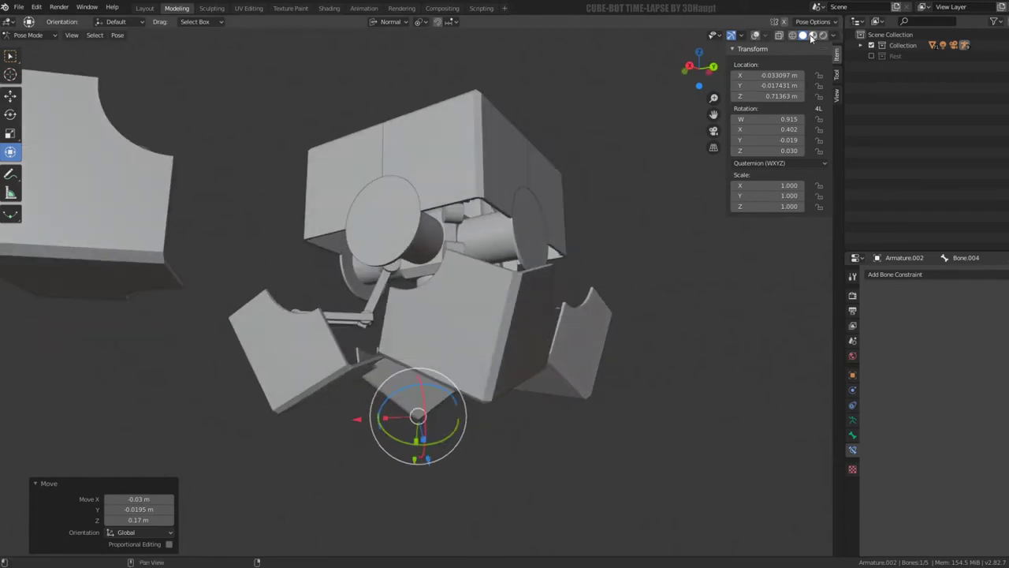
left_click(755, 36)
scroll(503, 256, "down", 4)
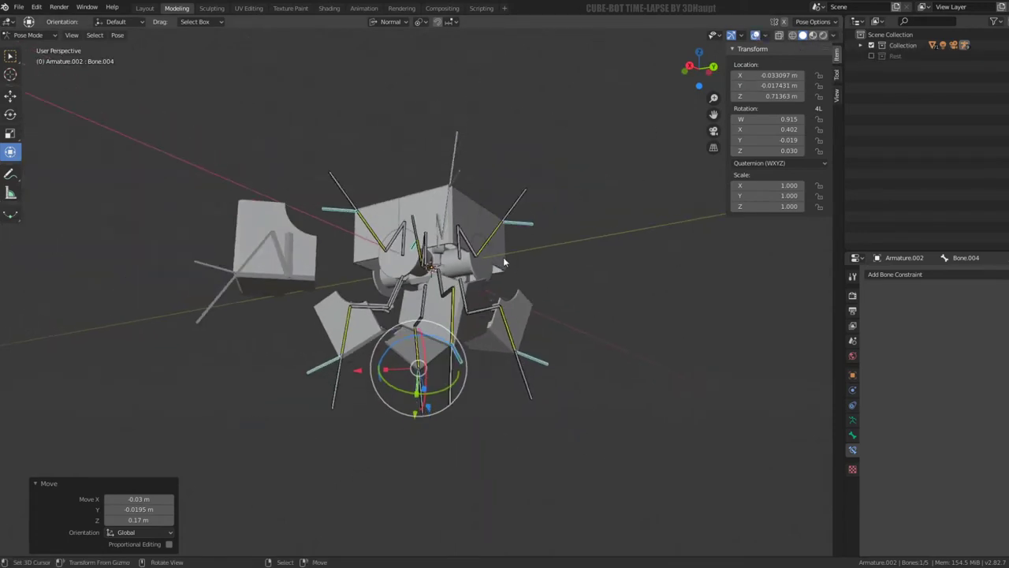
Step: Select all bones, return the rig to Object Mode, and bring up the Add menu
key("a")
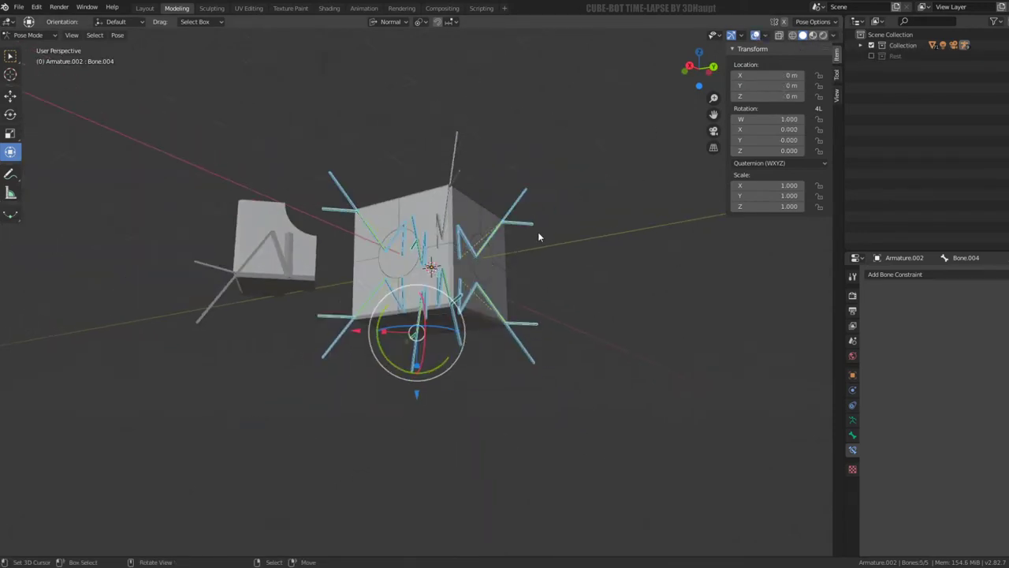
scroll(525, 329, "up", 2)
mouse_move(547, 273)
middle_mouse_down()
mouse_move(429, 284)
mouse_move(554, 279)
middle_mouse_up()
left_click(56, 38)
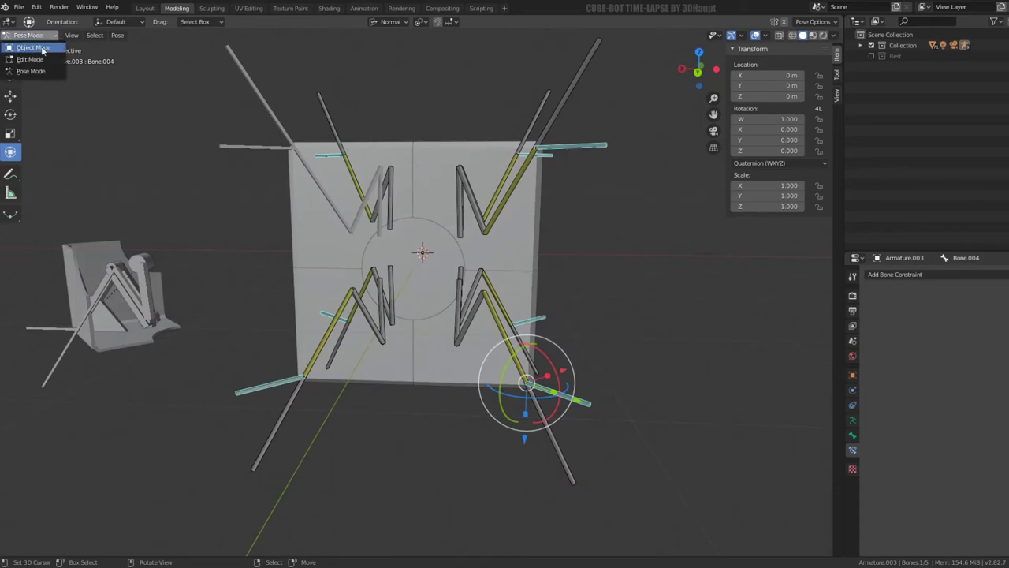
left_click(32, 47)
mouse_move(292, 185)
middle_mouse_down()
mouse_move(631, 286)
mouse_move(560, 273)
middle_mouse_up()
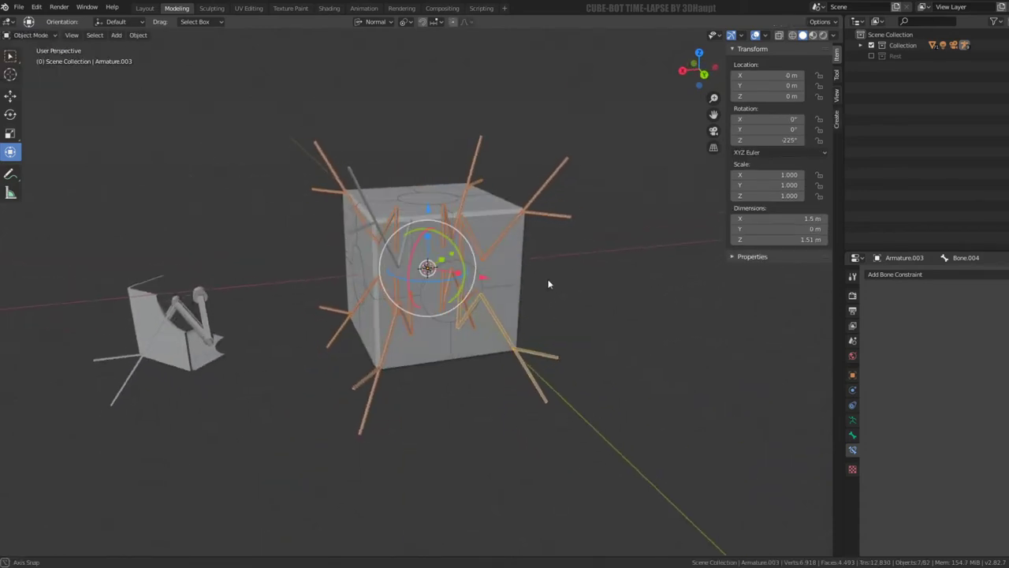
key("shift+a")
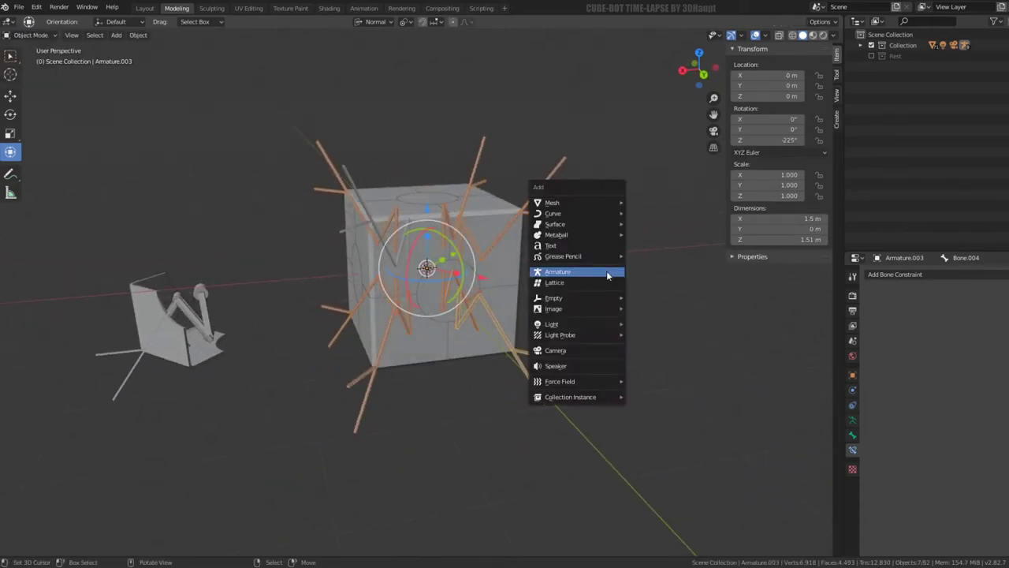
Step: Add a new armature and stretch its bone's tail upward in Edit Mode
left_click(607, 271)
key("Tab")
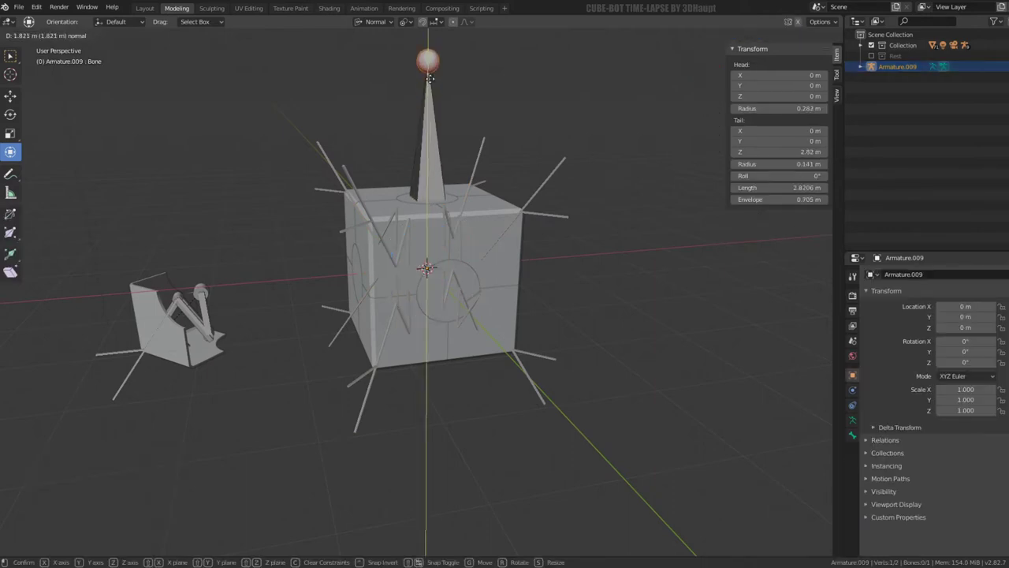
left_click_drag(427, 202, 426, 89)
Step: Set the armature to display as B-Bone and draw In Front
left_click(853, 421)
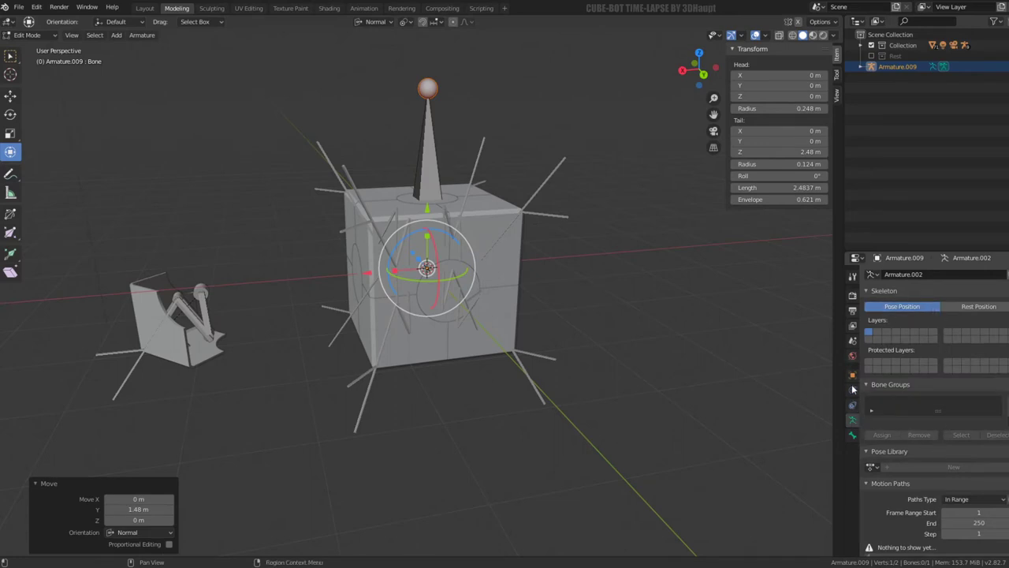
scroll(863, 410, "down", 2)
scroll(863, 414, "down", 2)
scroll(859, 421, "down", 1)
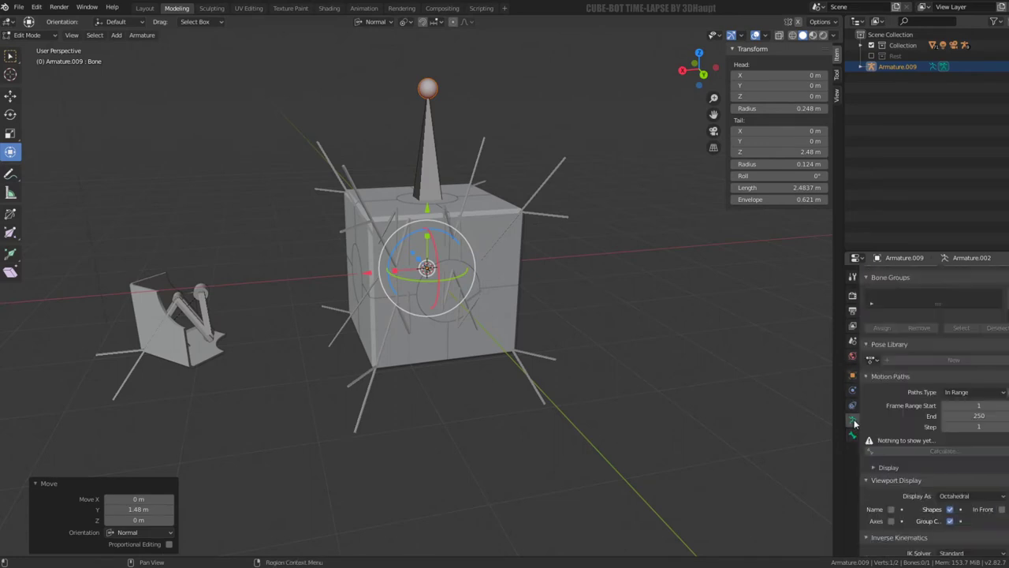
scroll(906, 403, "down", 1)
left_click(972, 456)
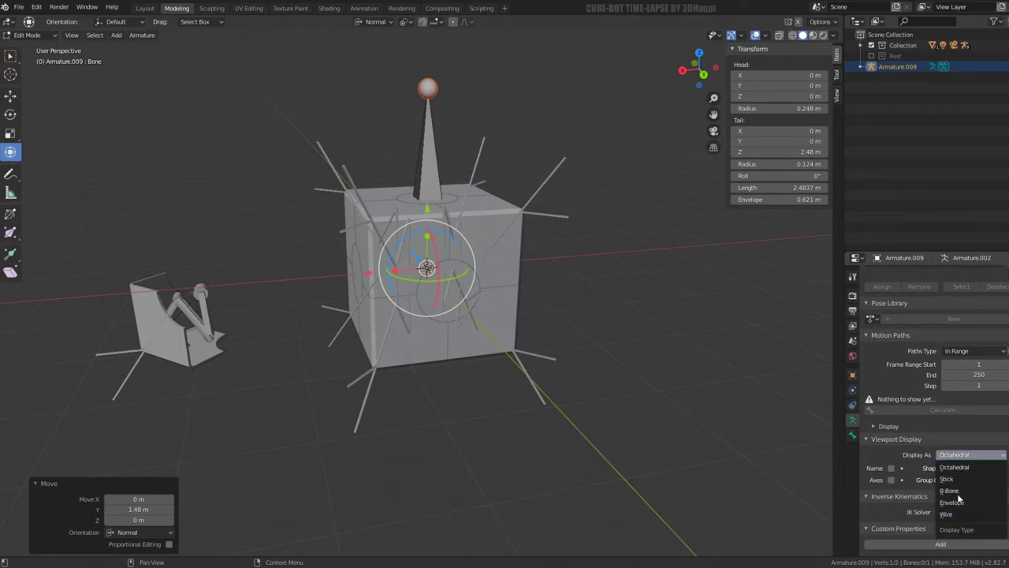
left_click(950, 491)
left_click(1001, 468)
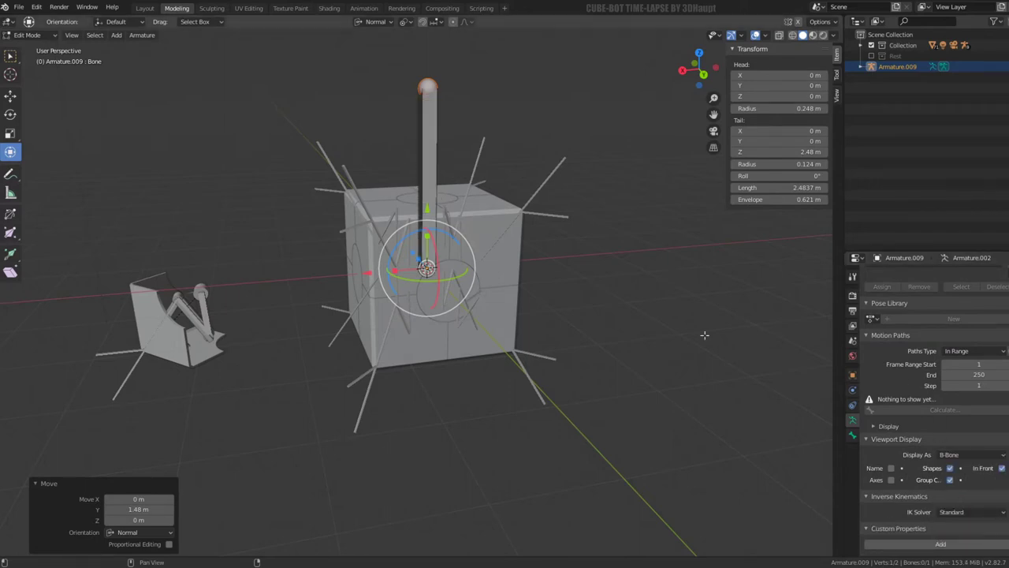
middle_click_drag(505, 158, 442, 150)
Step: Shrink the root bone's envelope and thin its B-Bone width
left_click(422, 141)
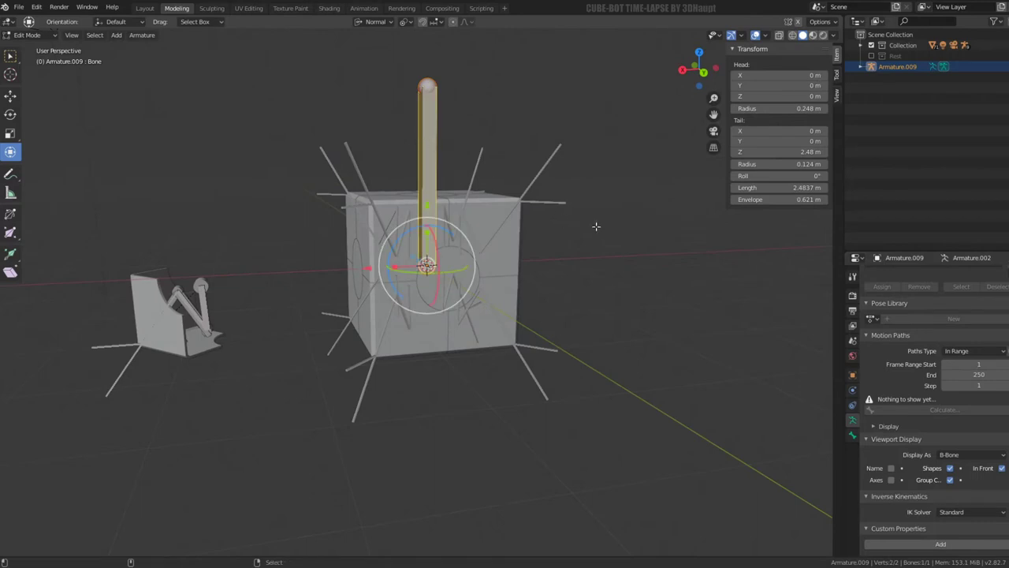
key("alt+s")
left_click(507, 236)
key("ctrl+alt+s")
left_click(489, 245)
Step: Shorten the root bone along Y to about 1.1 m
scroll(427, 86, "down", 3)
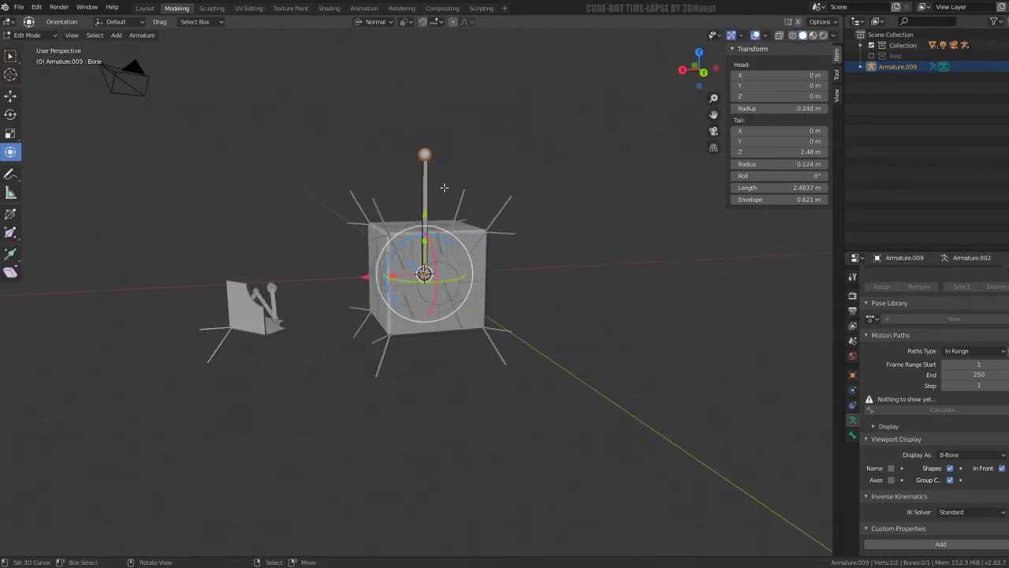
key("g")
key("y")
key("y")
left_click(426, 273)
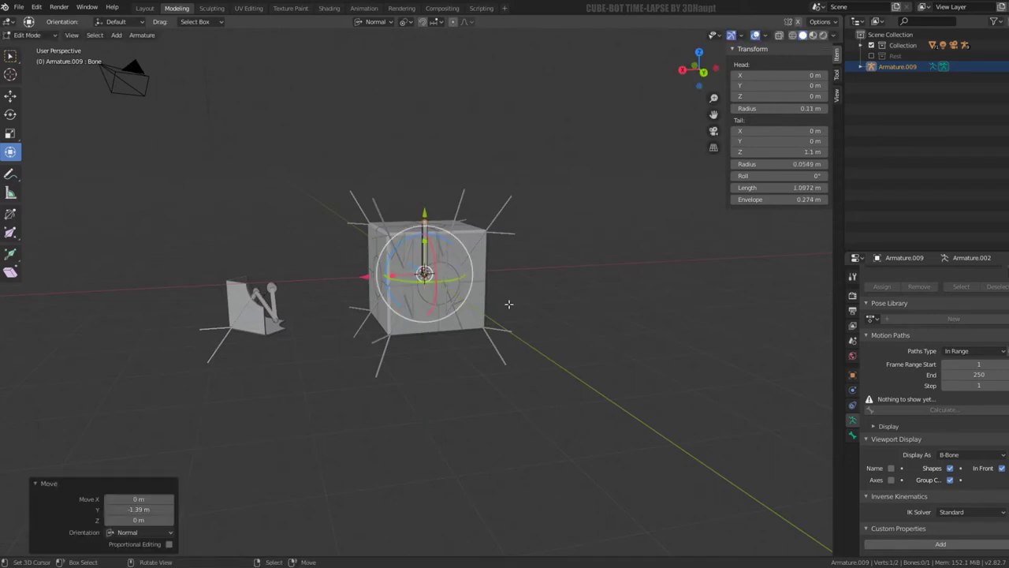
mouse_move(510, 301)
middle_mouse_down()
mouse_move(466, 262)
mouse_move(614, 363)
middle_mouse_up()
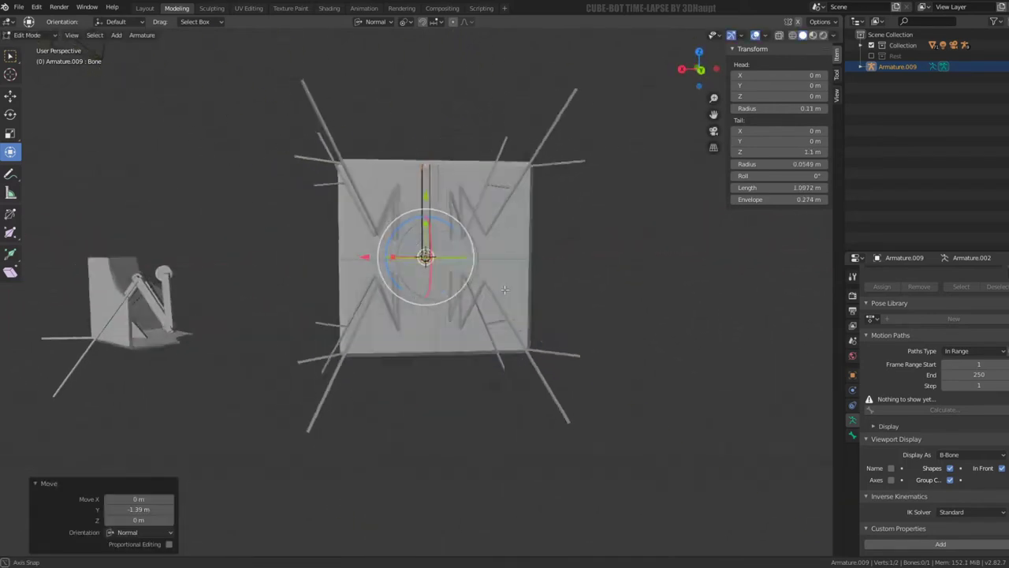
Step: Select the leg armature's joint in Edit Mode and bring up the Shift+S snap menu
key("Tab")
left_click(564, 361)
key("Tab")
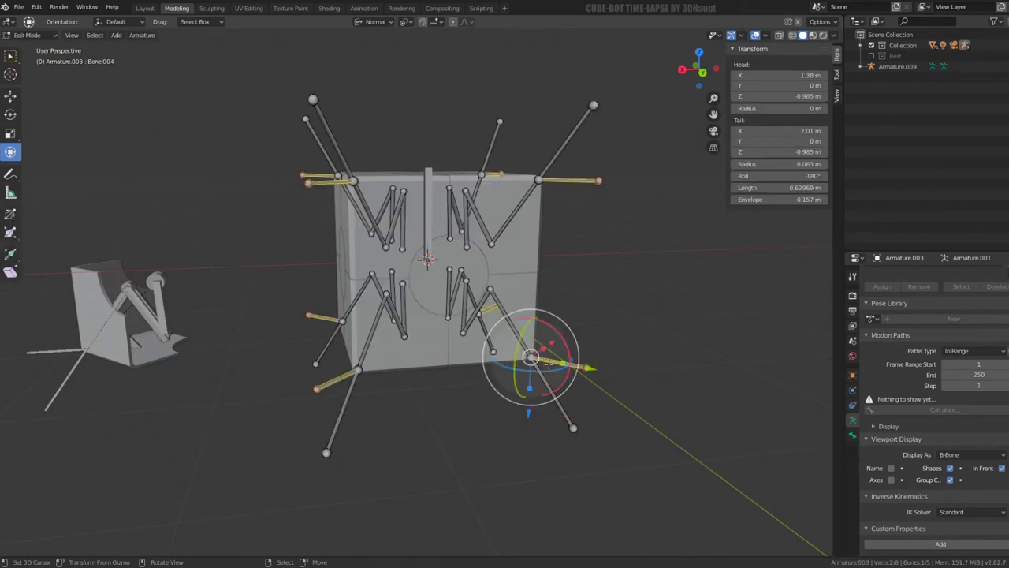
key("shift+s")
Step: Snap the 3D cursor to the foot joint and add a new bone there in the root armature
left_click(634, 388)
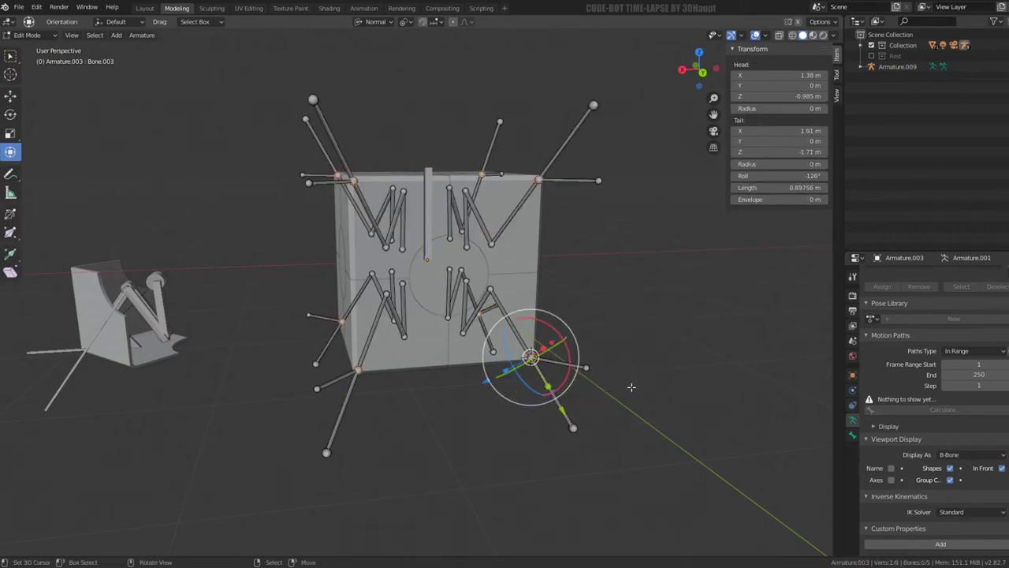
key("Tab")
left_click(429, 241)
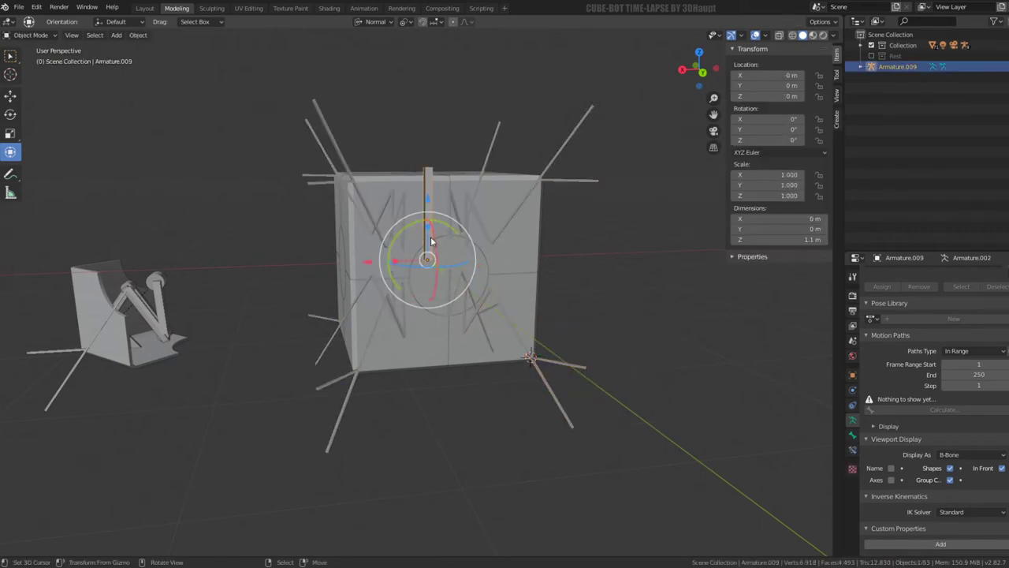
key("Tab")
key("shift+a")
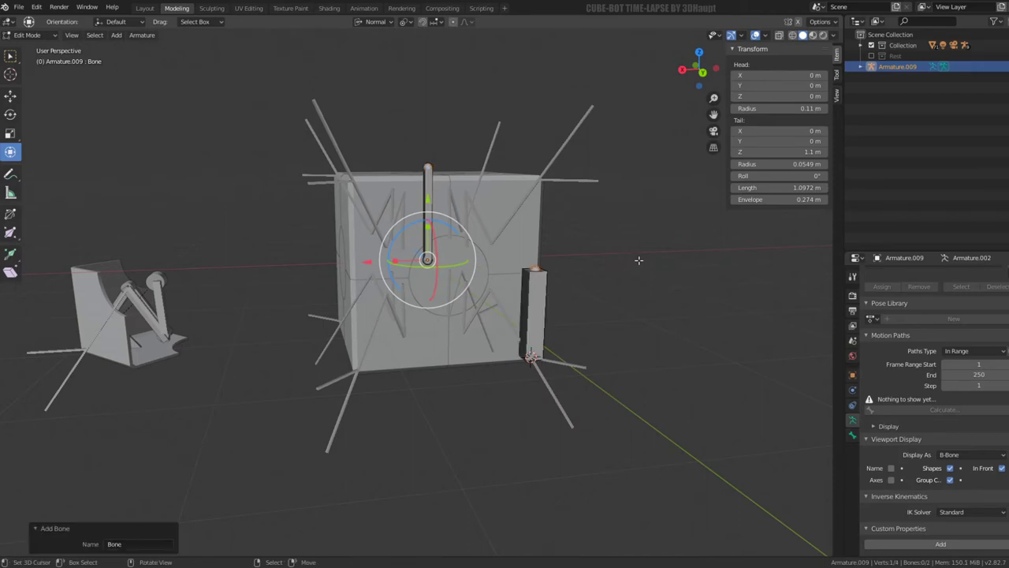
Step: Thin the new foot bone and shorten it by lowering its tail
left_click(533, 267)
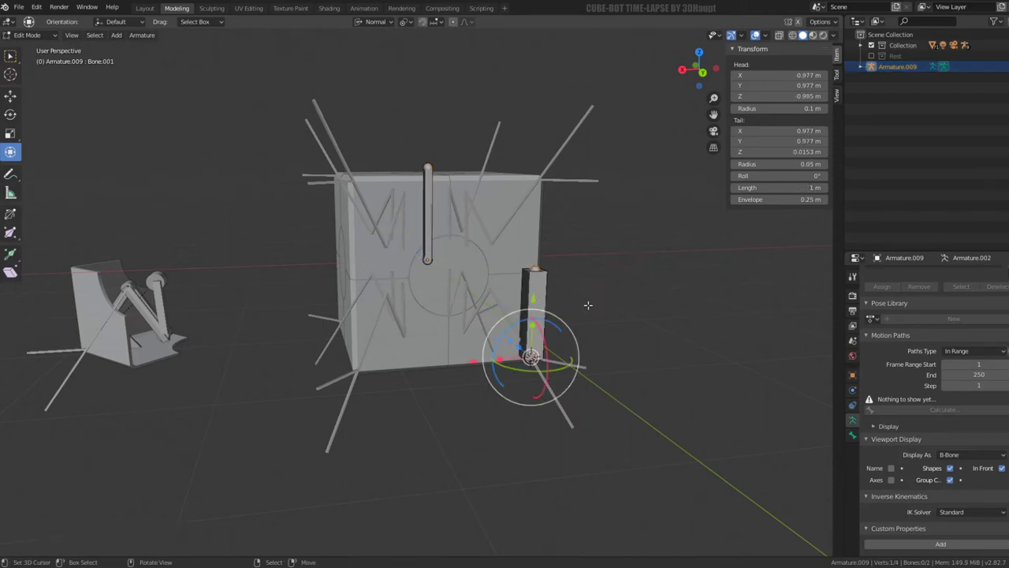
left_click(543, 299)
key("ctrl+alt+s")
left_click(547, 304)
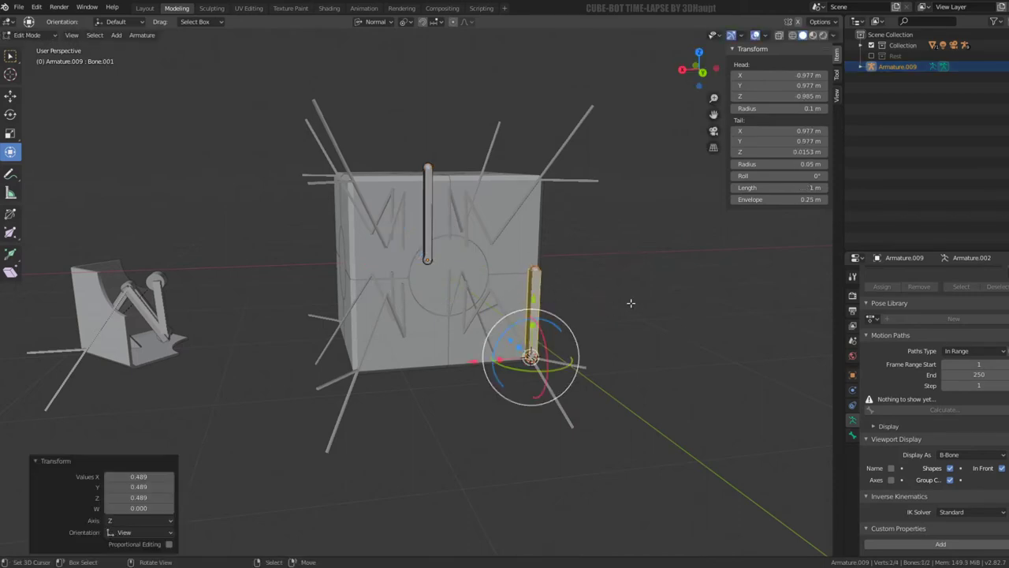
left_click(536, 268)
left_click_drag(534, 301, 534, 344)
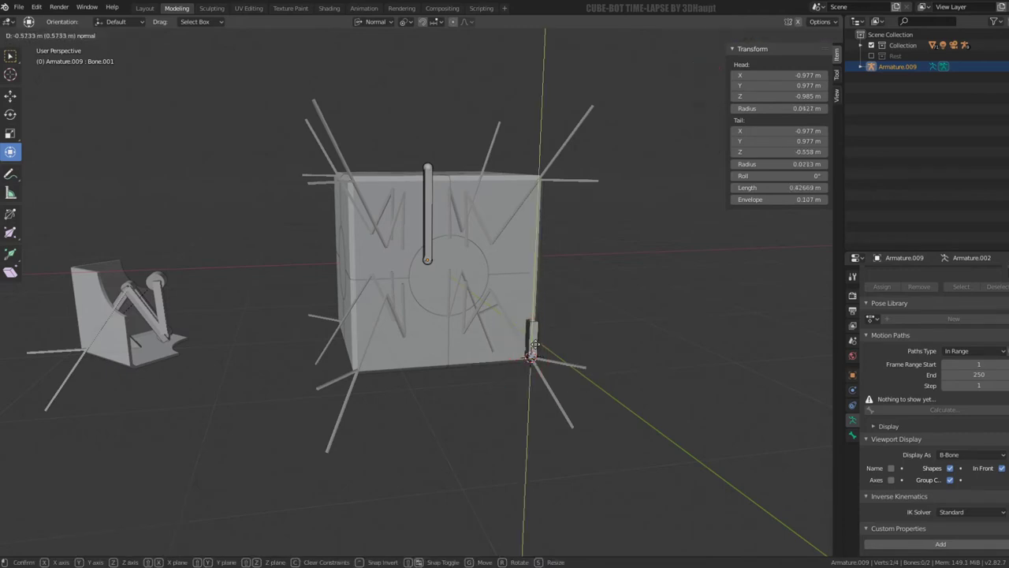
middle_click_drag(534, 358, 599, 359)
left_click(542, 337)
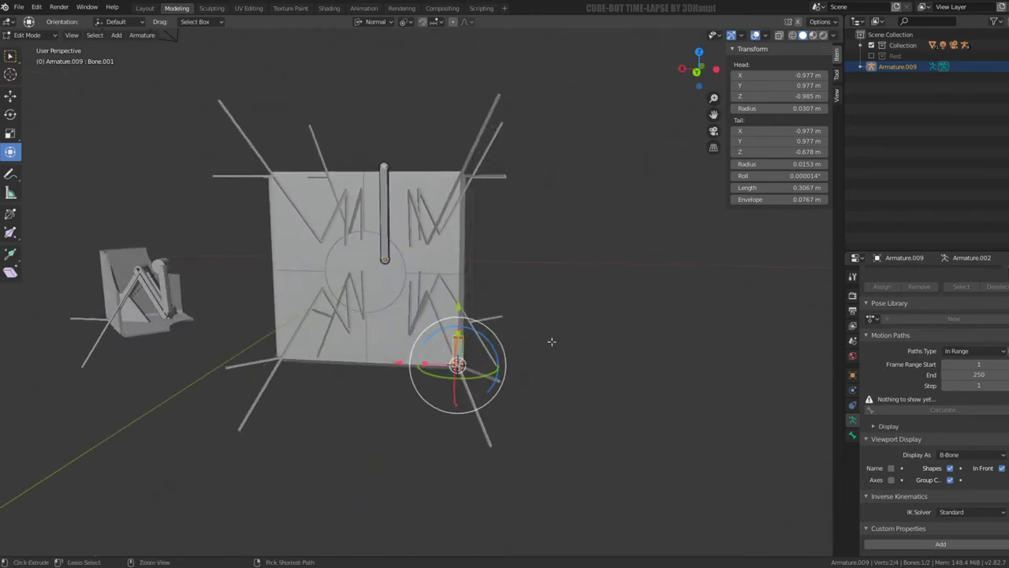
Step: Lower the tail further, widen the bone, and flatten it into a flat foot plate
scroll(534, 370, "up", 4)
left_click_drag(496, 379, 496, 413)
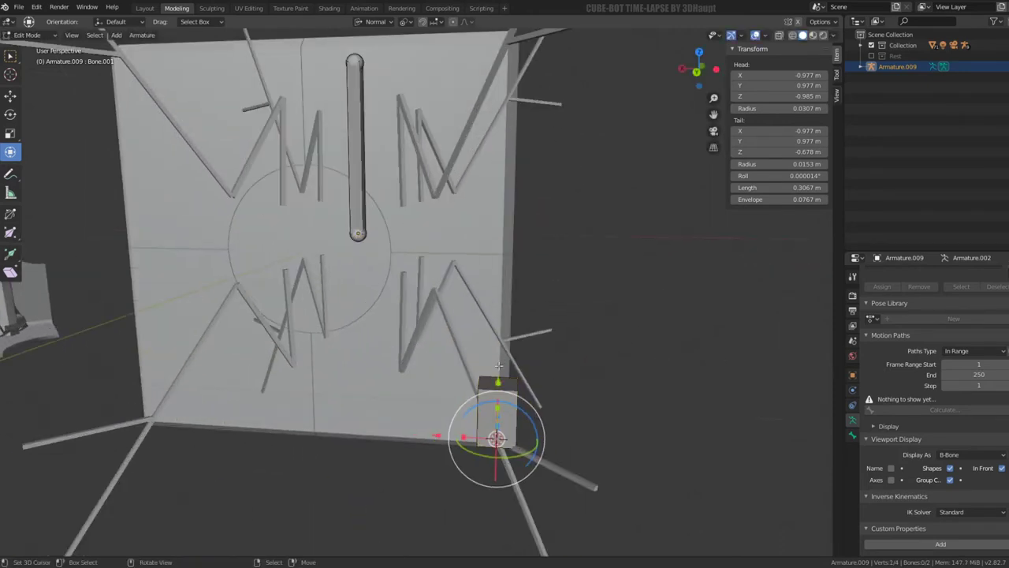
left_click(497, 413)
middle_click_drag(497, 413, 619, 400)
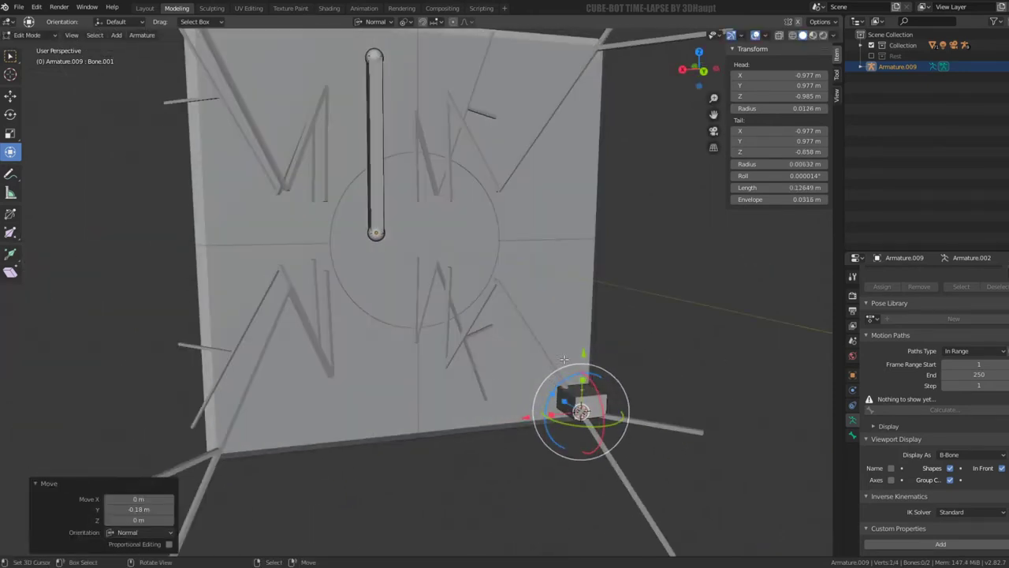
key("ctrl+alt+s")
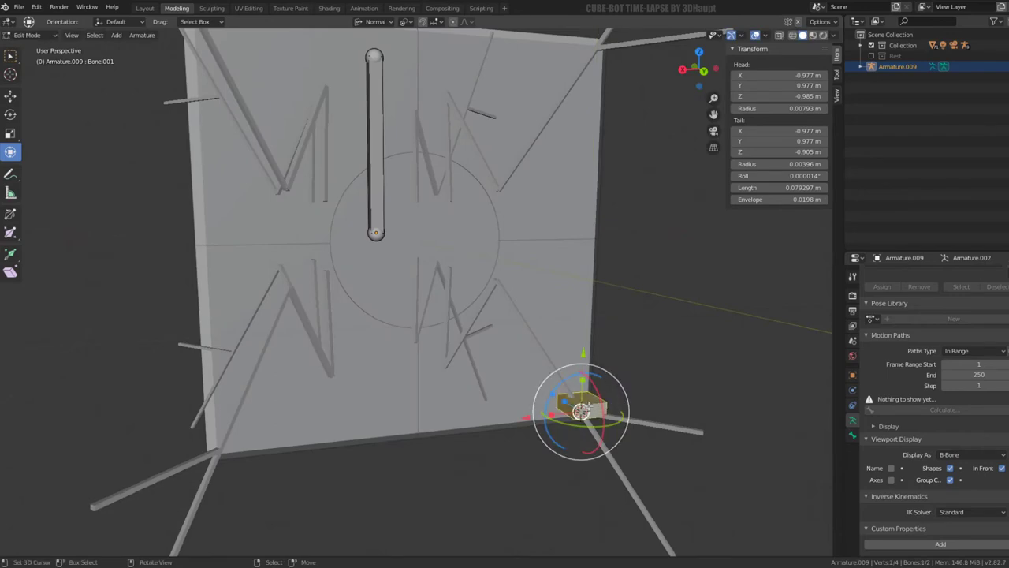
left_click(19, 449)
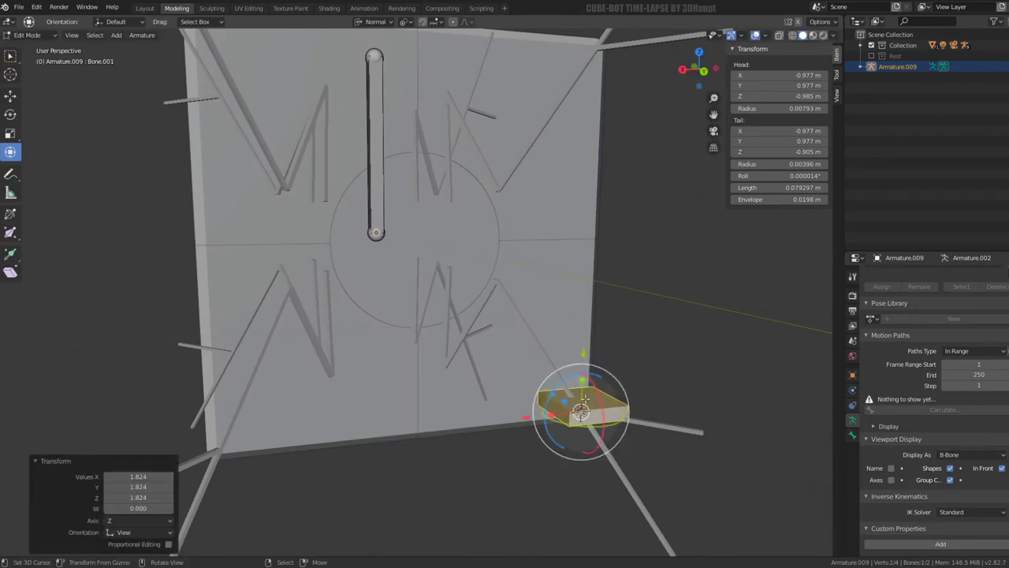
left_click_drag(581, 410, 583, 356)
key("Escape")
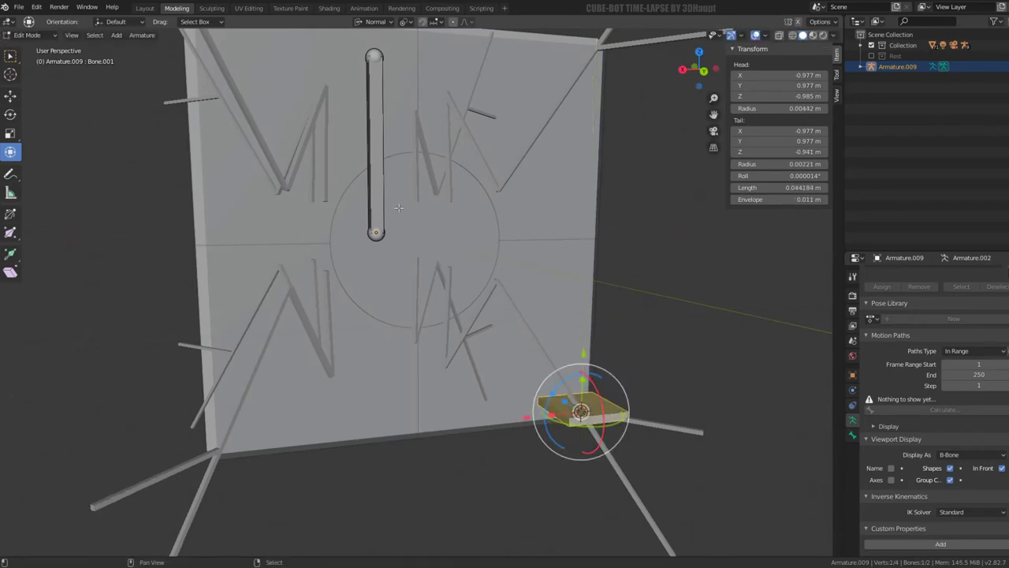
Step: Parent the foot bone to the central root bone with Keep Offset, then return to Object Mode
left_click(376, 203, "shift")
key("ctrl+p")
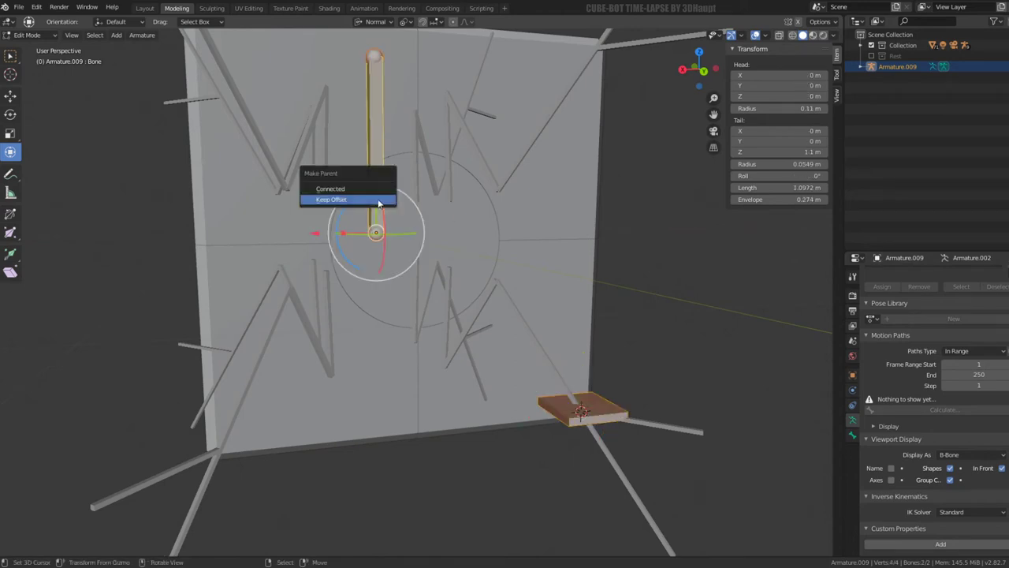
left_click(382, 199)
scroll(402, 221, "down", 5)
key("Tab")
Step: Put the zigzag leg armature in Pose Mode and show Bone.004's bone constraints
scroll(544, 354, "up", 5)
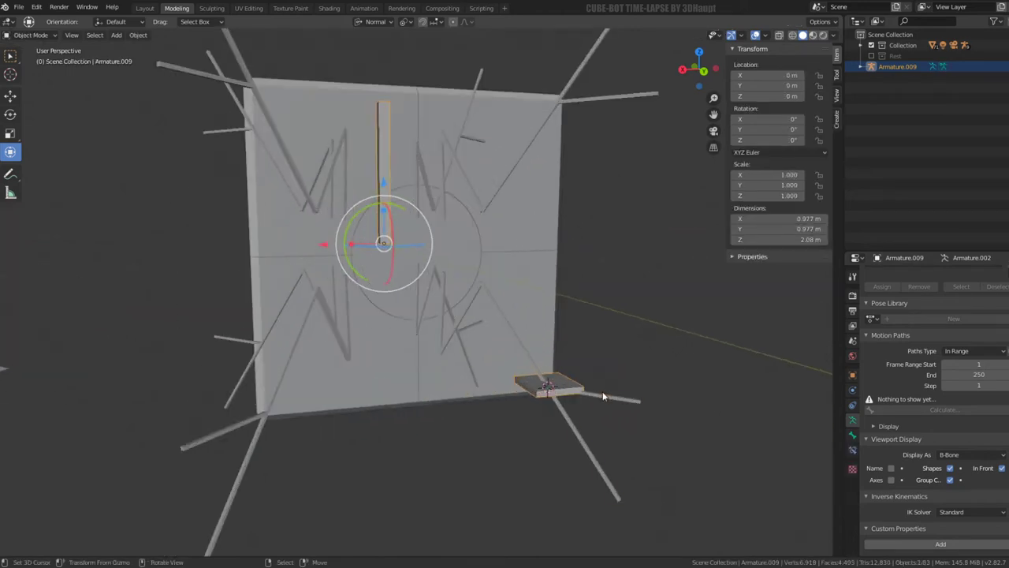
left_click(587, 389)
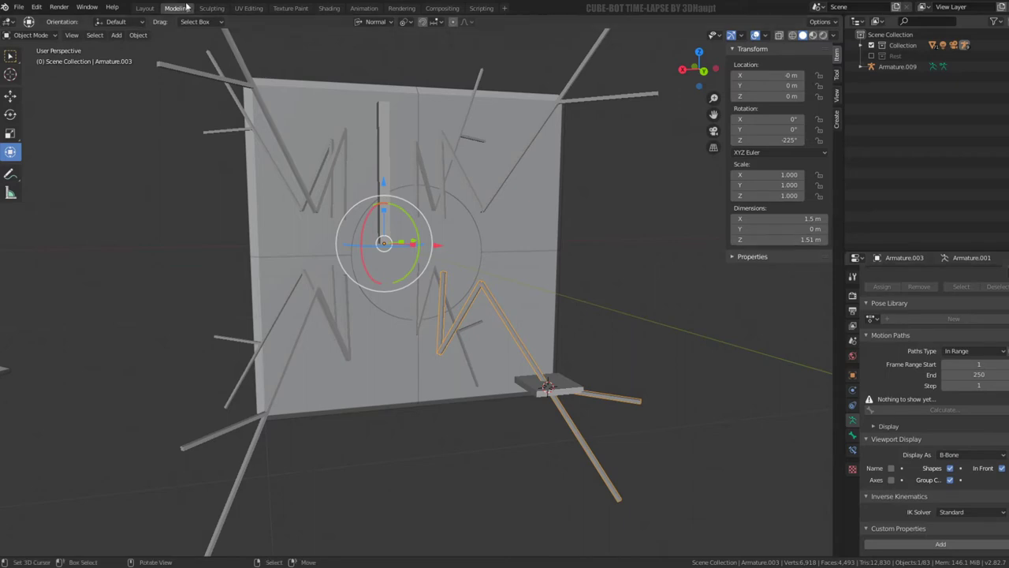
left_click(31, 35)
left_click(31, 72)
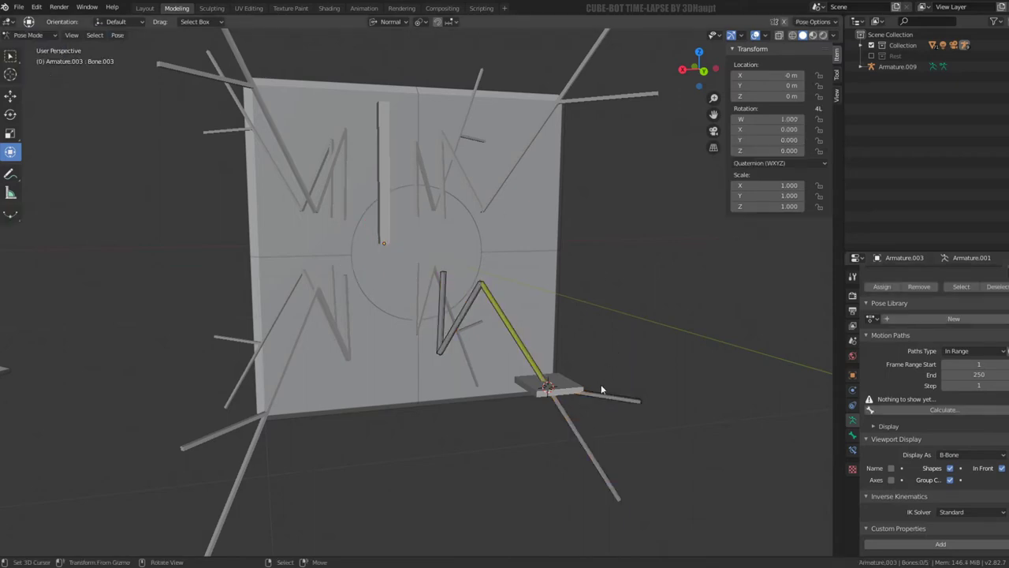
left_click(601, 389)
left_click(852, 450)
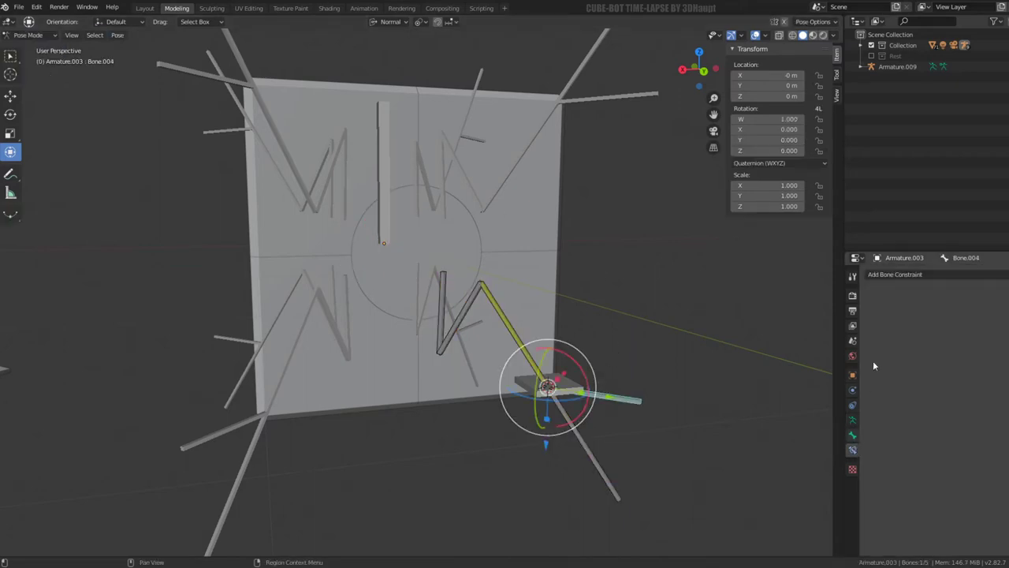
left_click(572, 380)
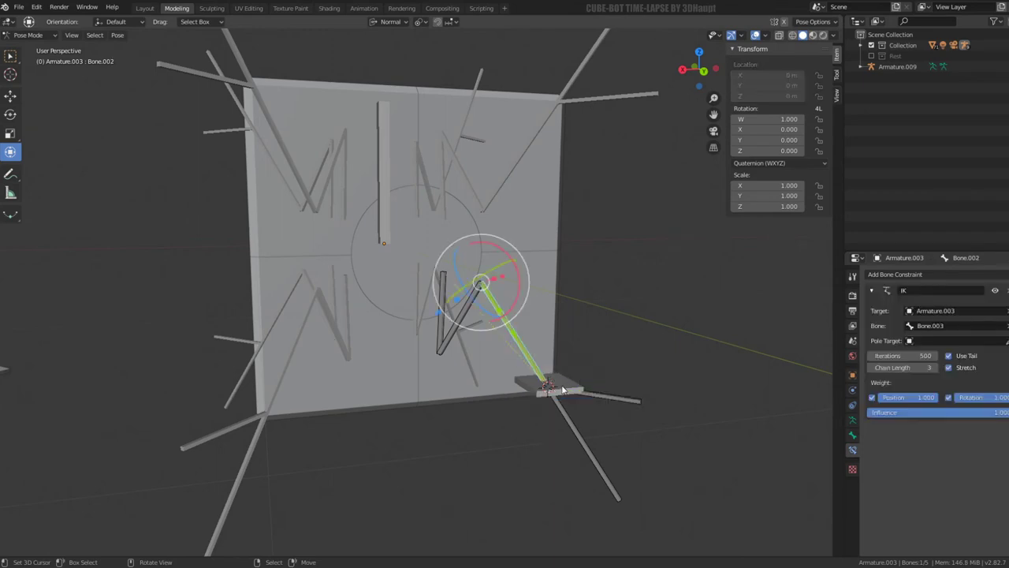
left_click(563, 390)
Step: Snap the cursor to Armature.009's origin, check its Bone.001, then reselect the leg armature
left_click(37, 36)
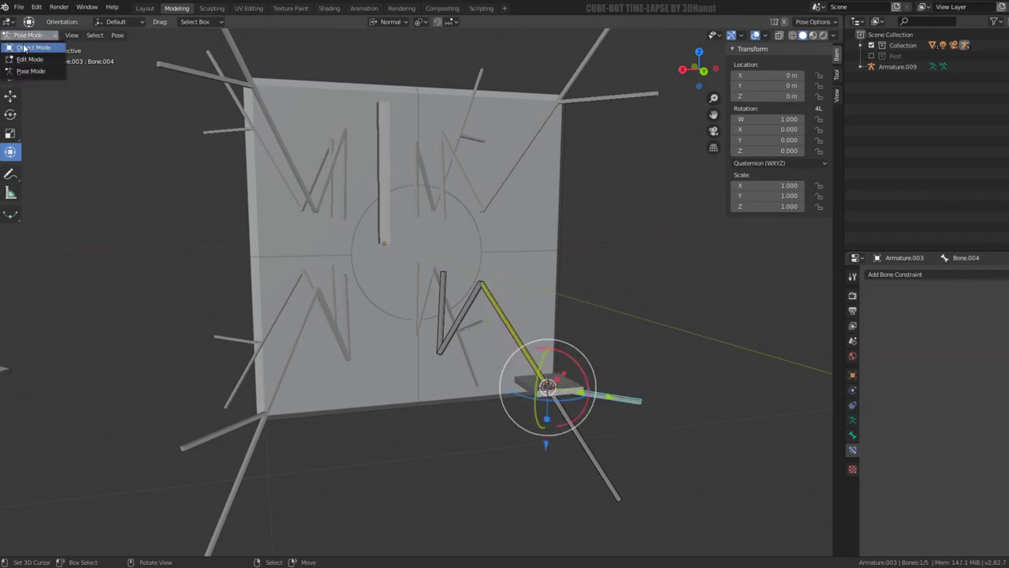
left_click(28, 46)
left_click(573, 384)
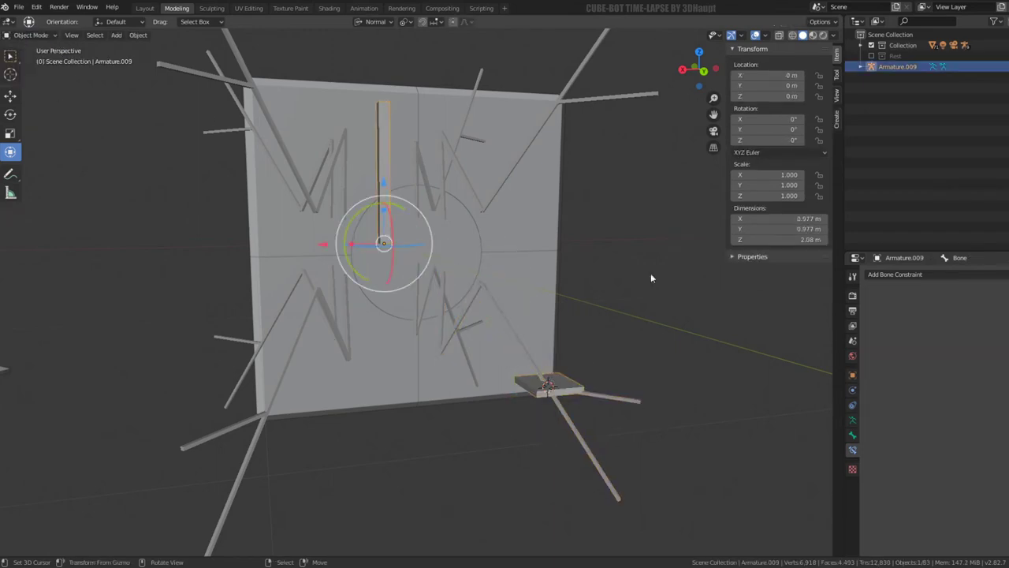
key("shift+s")
left_click(691, 280)
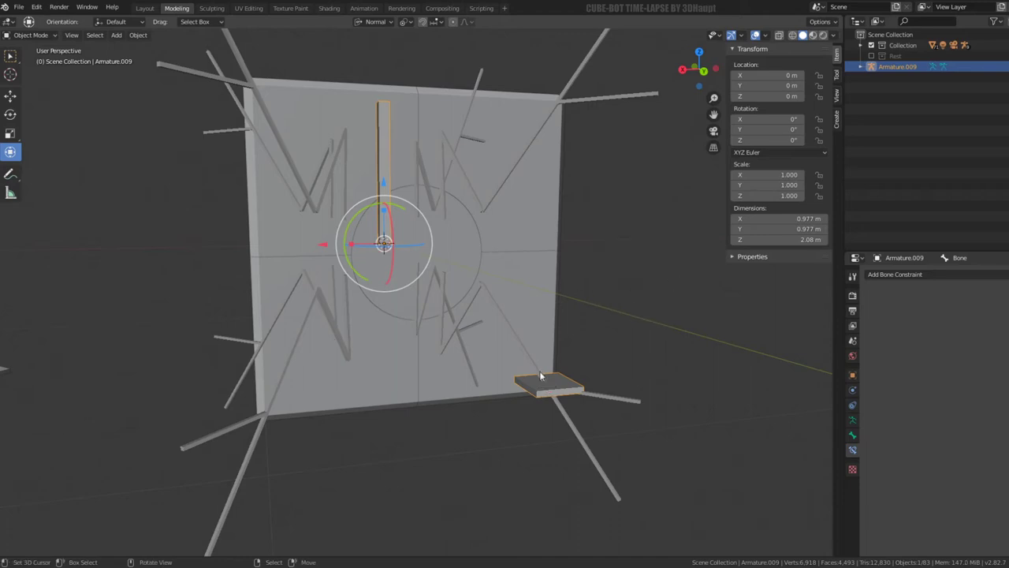
key("Tab")
left_click(575, 380)
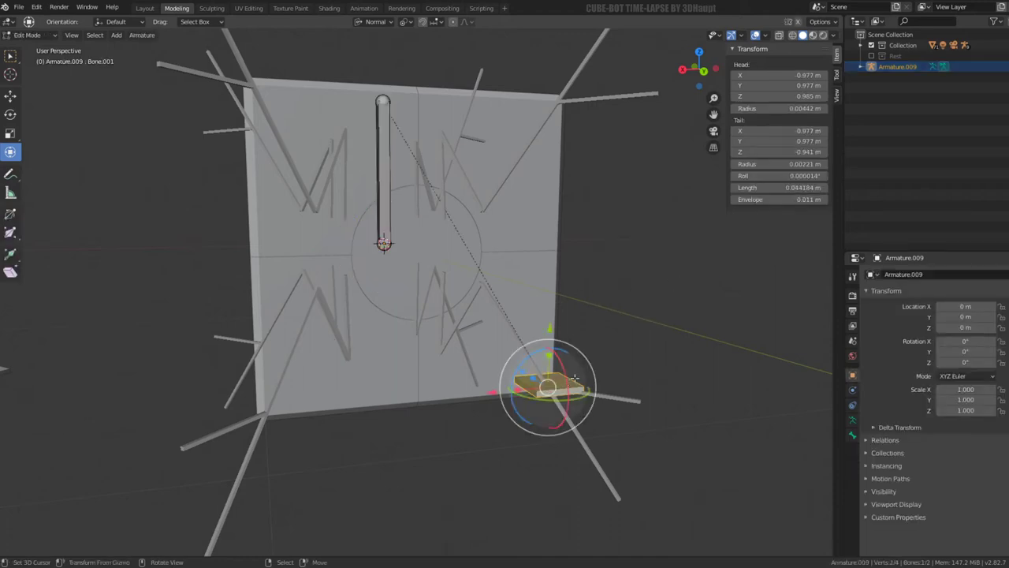
key("Tab")
left_click(600, 397)
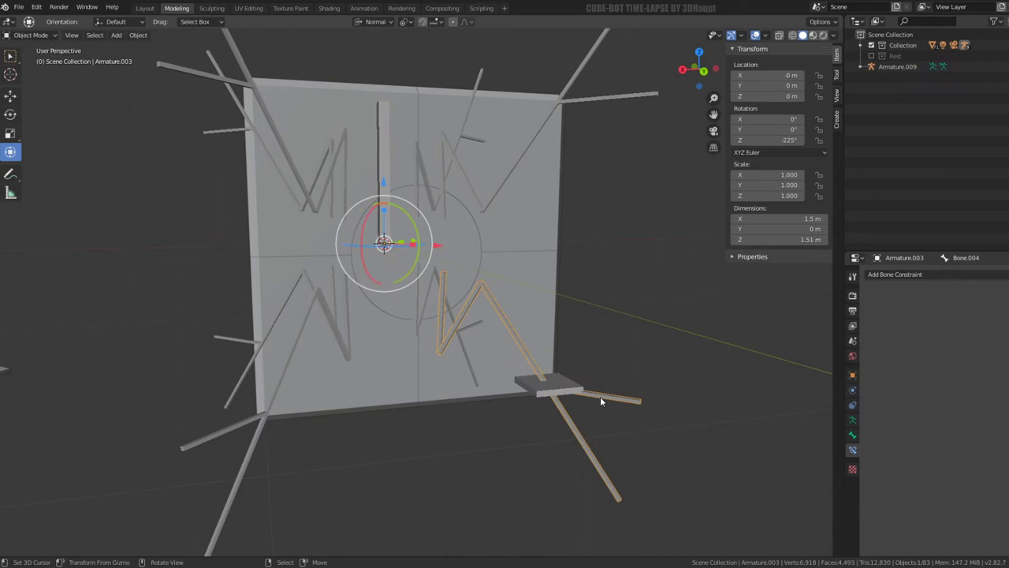
Step: Add a Copy Location constraint to Bone.004 with Armature.009 as its target
left_click(930, 275)
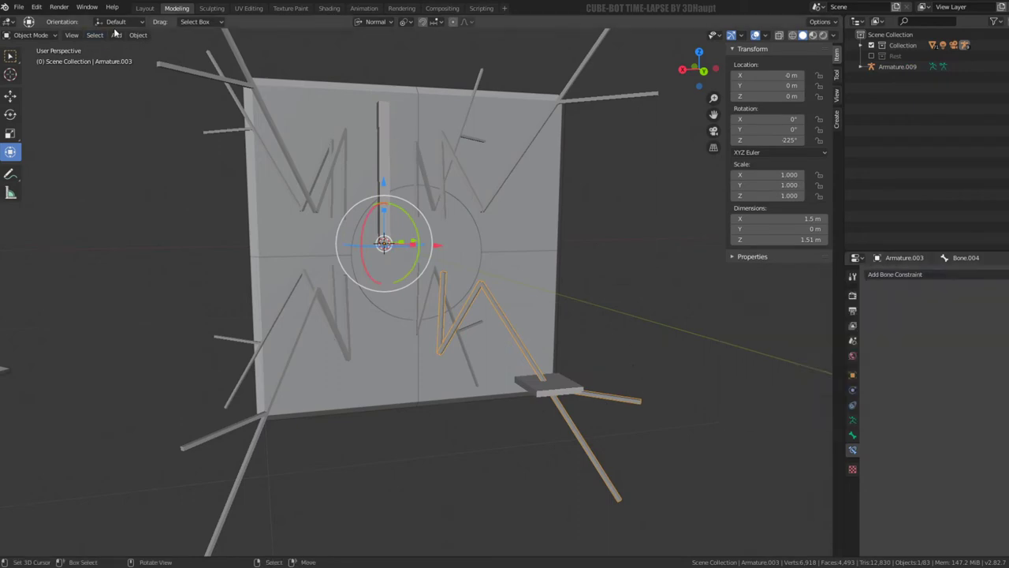
left_click(44, 36)
left_click(41, 71)
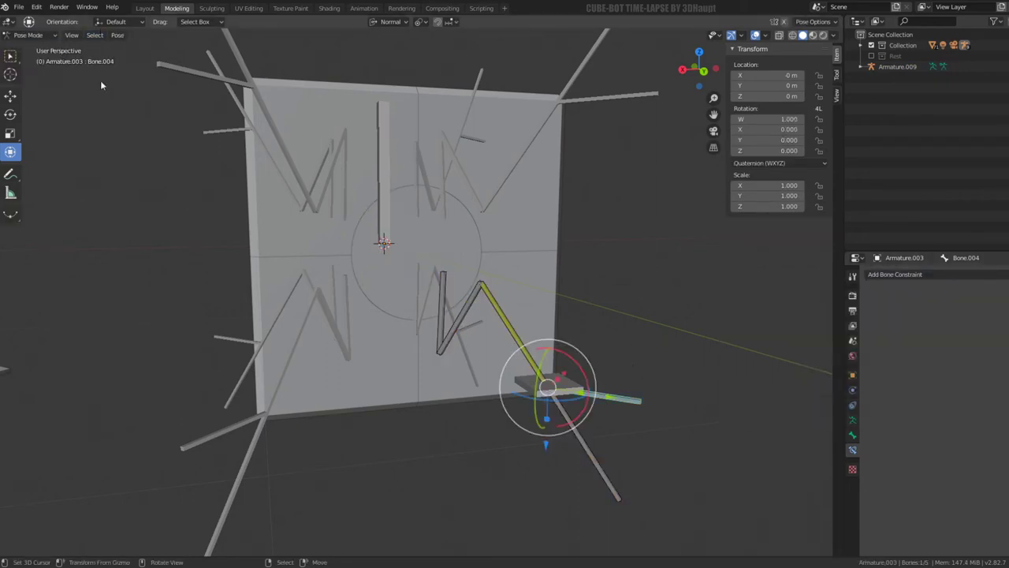
left_click(910, 274)
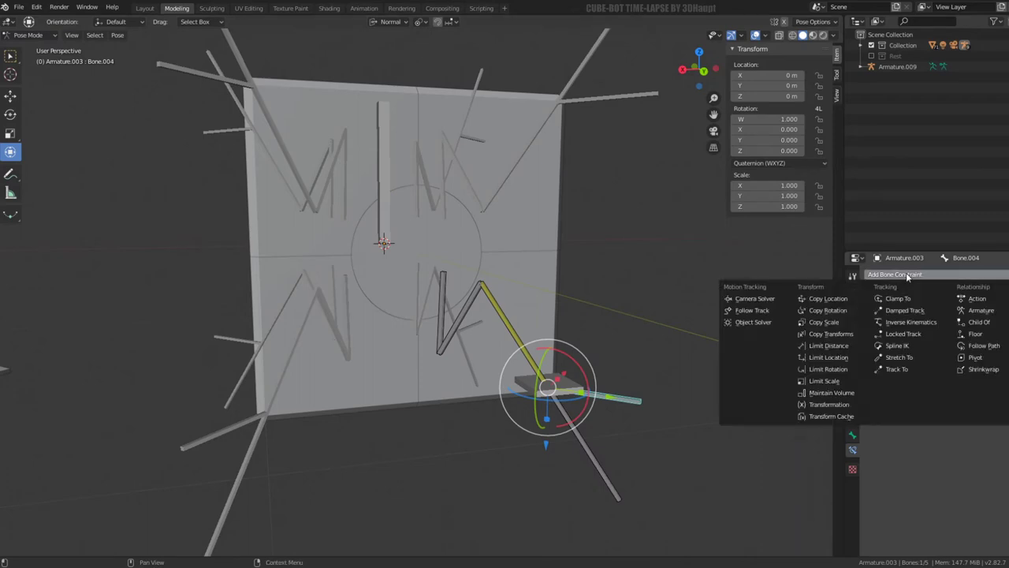
left_click(834, 299)
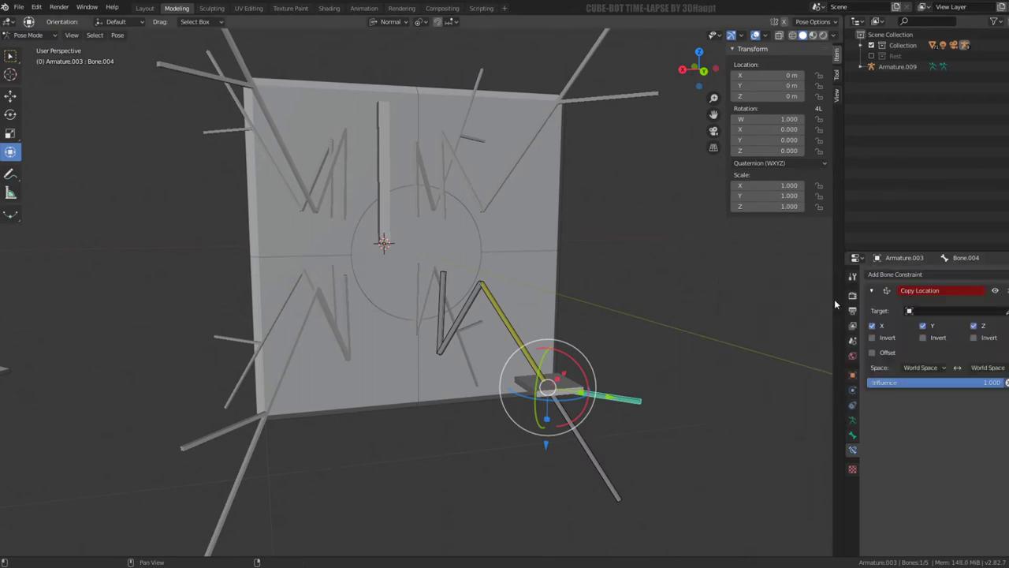
left_click(580, 374)
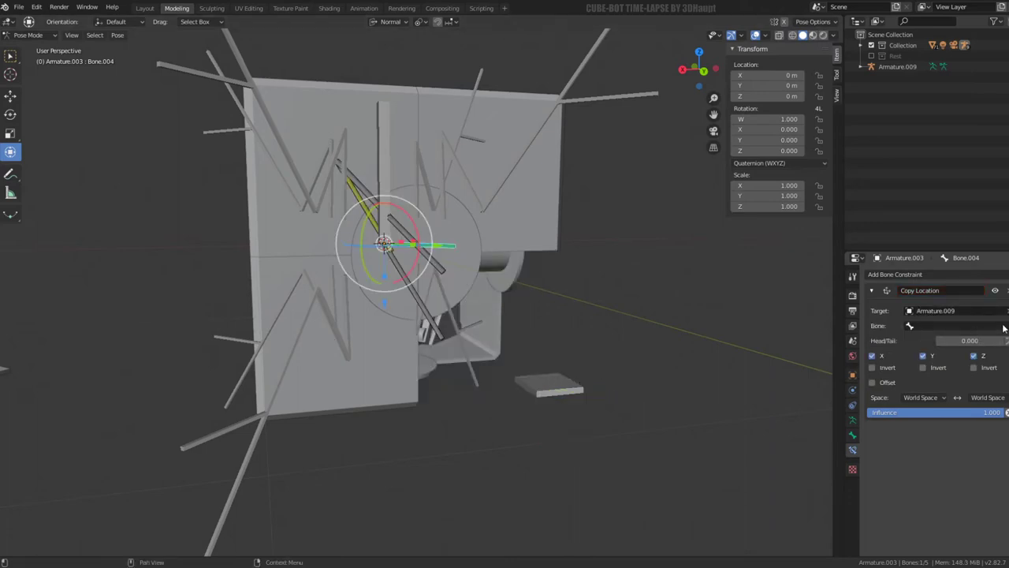
left_click(995, 291)
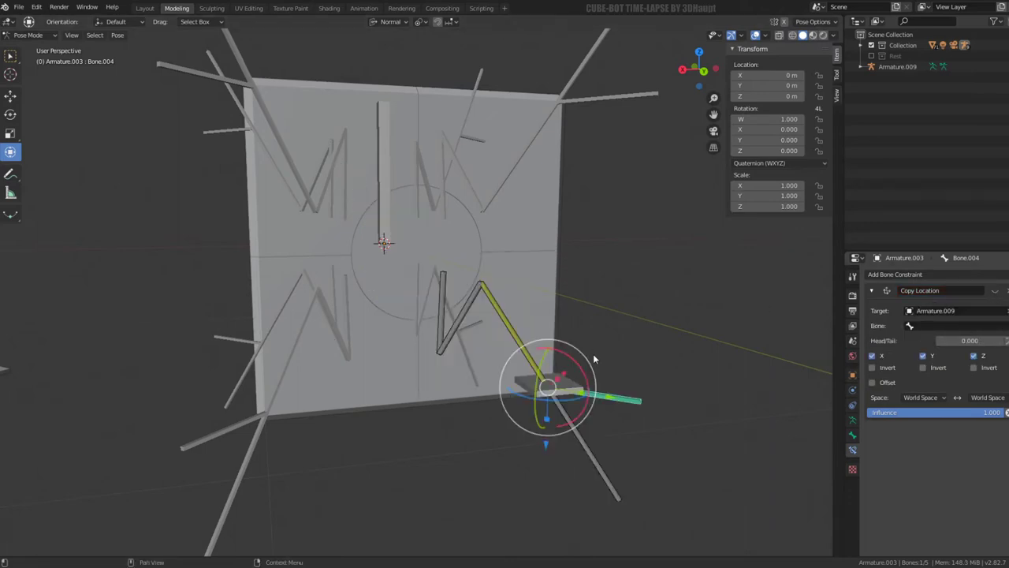
left_click(44, 35)
Step: Select Armature.009 and switch it into Pose Mode
left_click(39, 41)
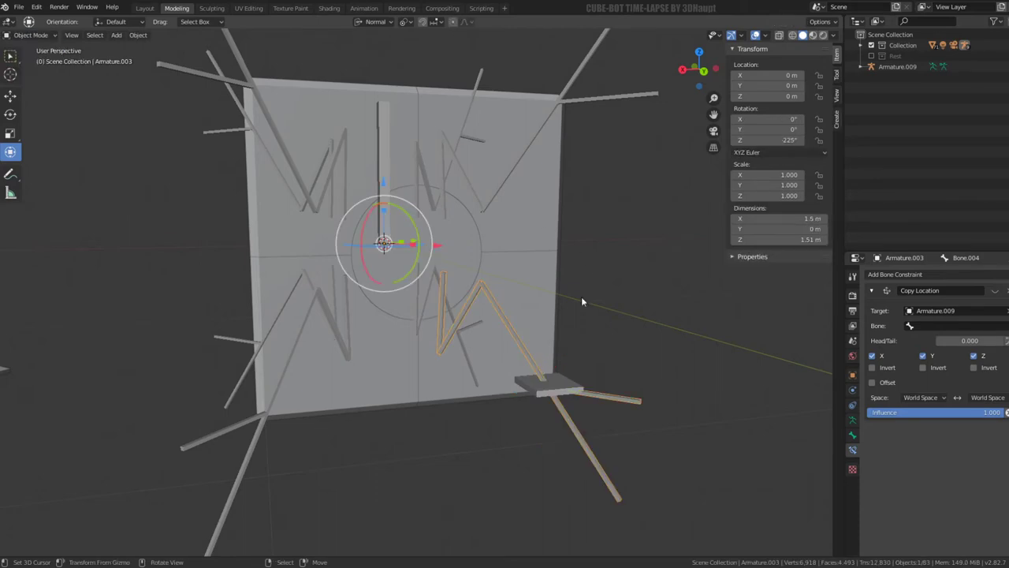
left_click(586, 377)
left_click(33, 37)
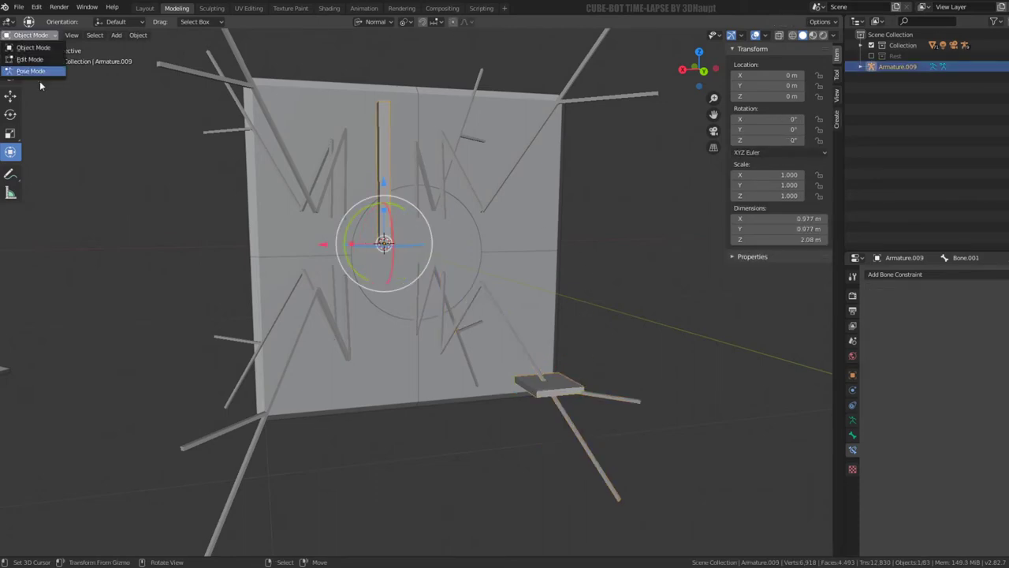
left_click(39, 79)
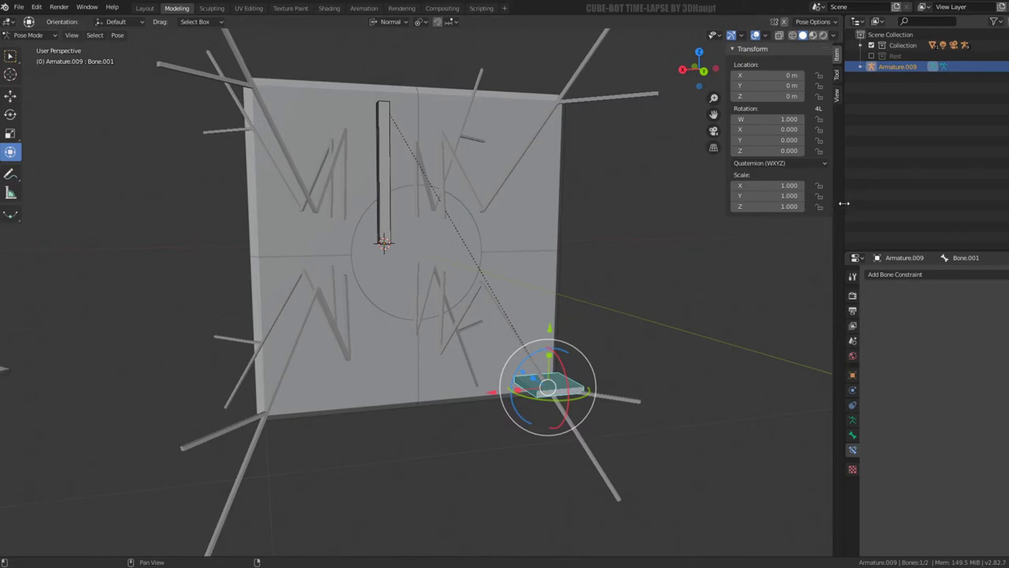
Step: Show the active tool's pose options and the Workspace panel in the sidebar Tool tab
left_click(836, 72)
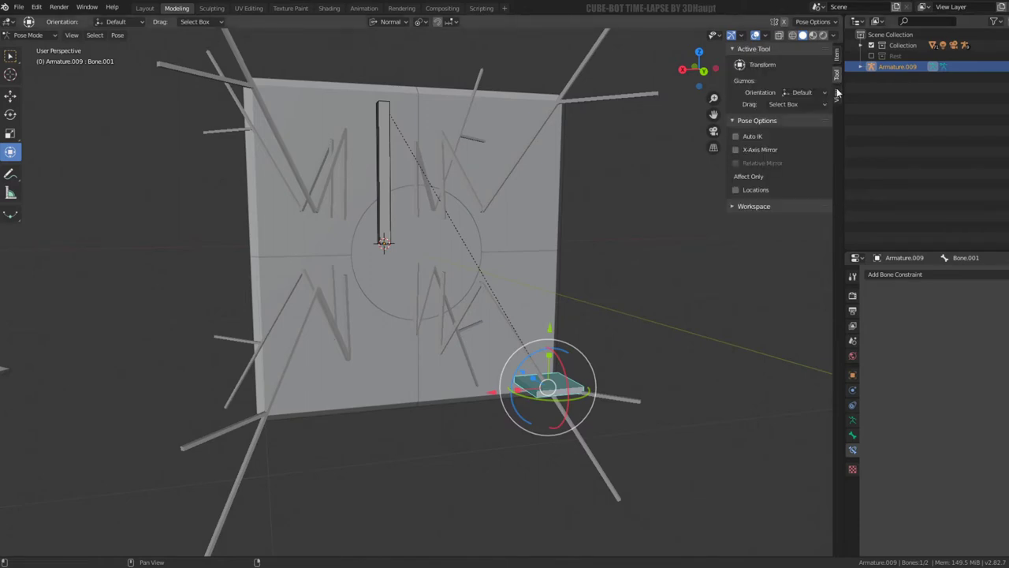
left_click(837, 87)
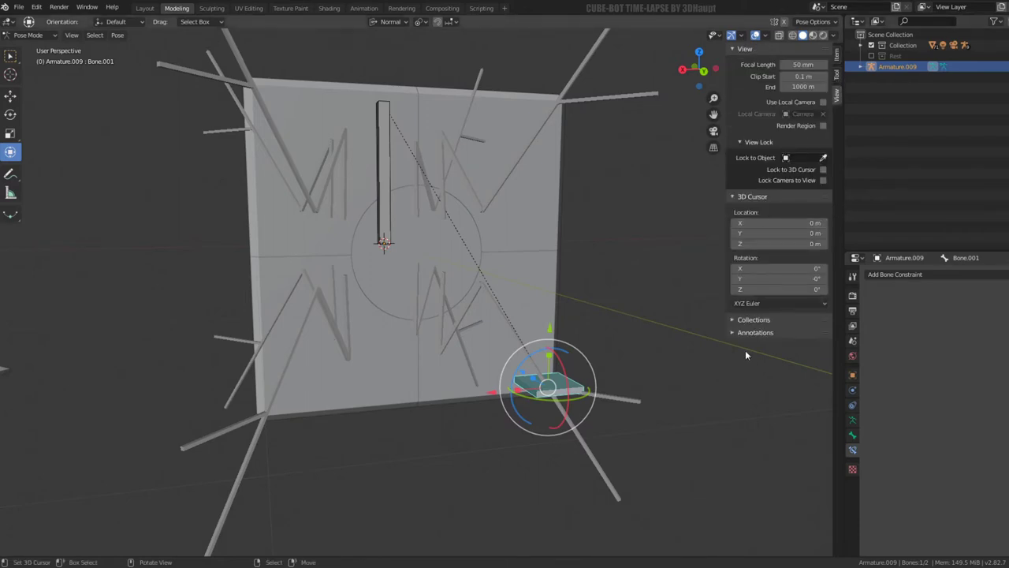
left_click(733, 320)
left_click(837, 54)
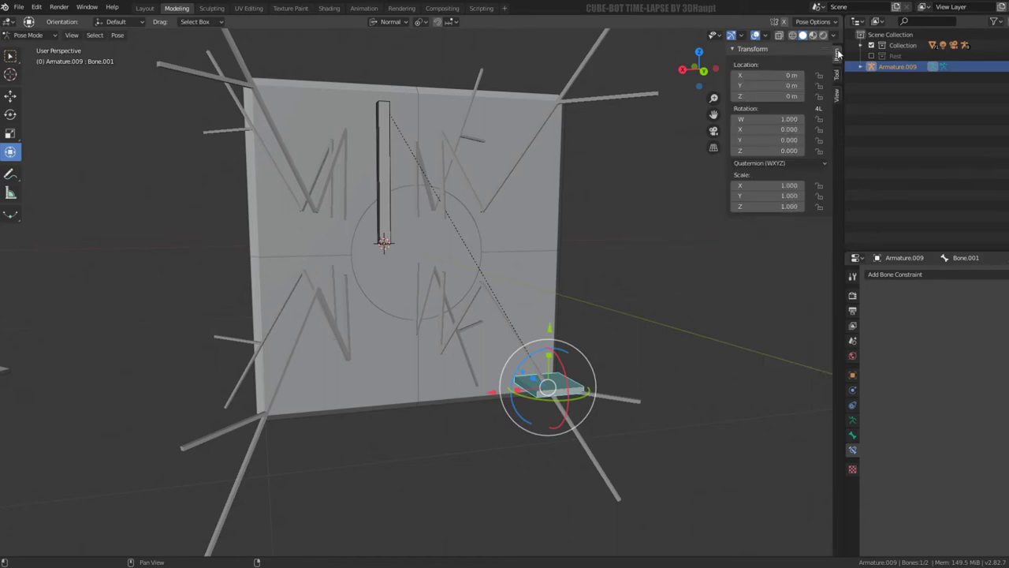
left_click(838, 73)
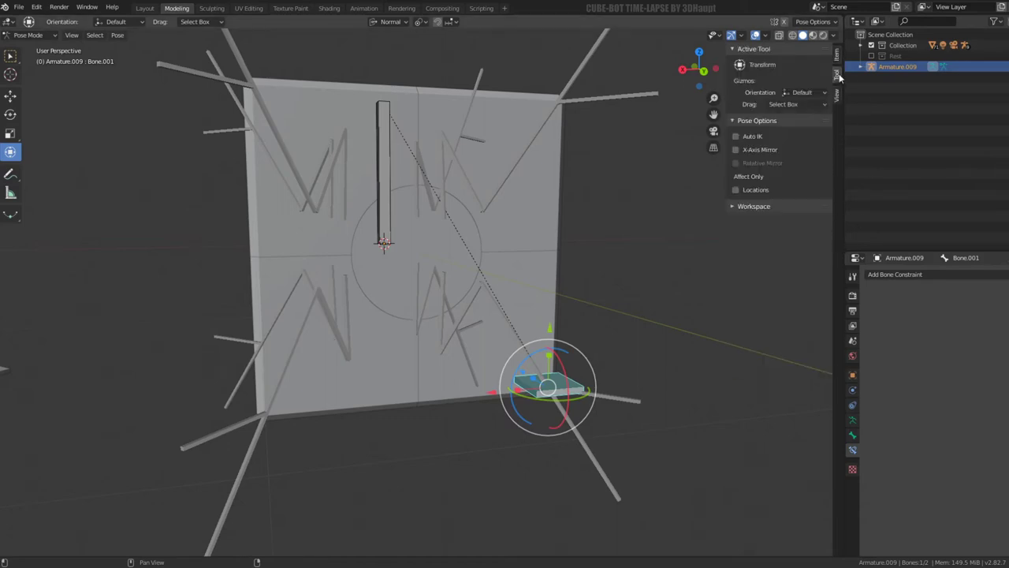
left_click(735, 206)
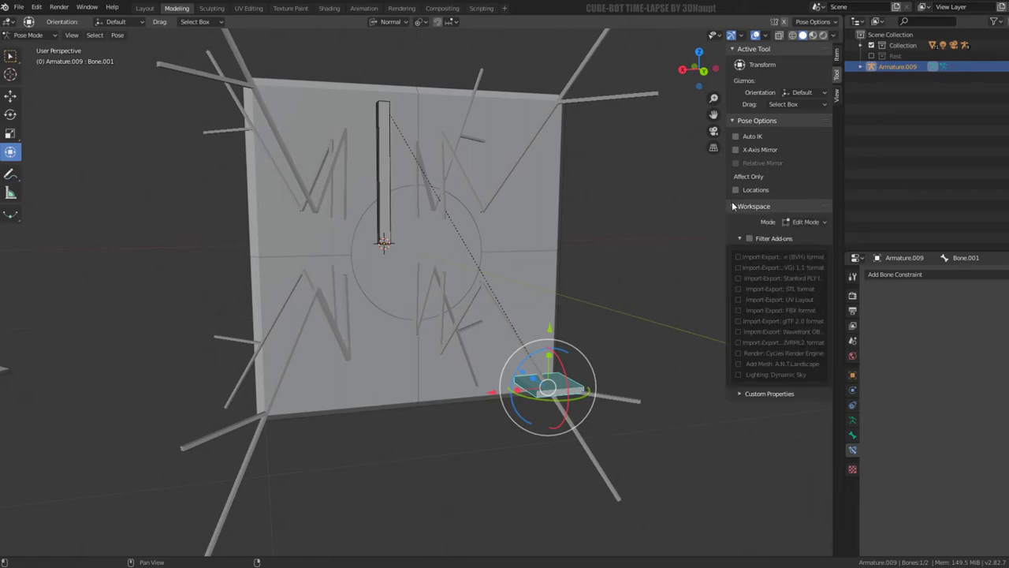
left_click(731, 203)
left_click(733, 205)
Step: Deselect all bones with Alt+A and bring up the area options to split the Outliner
key("alt+a")
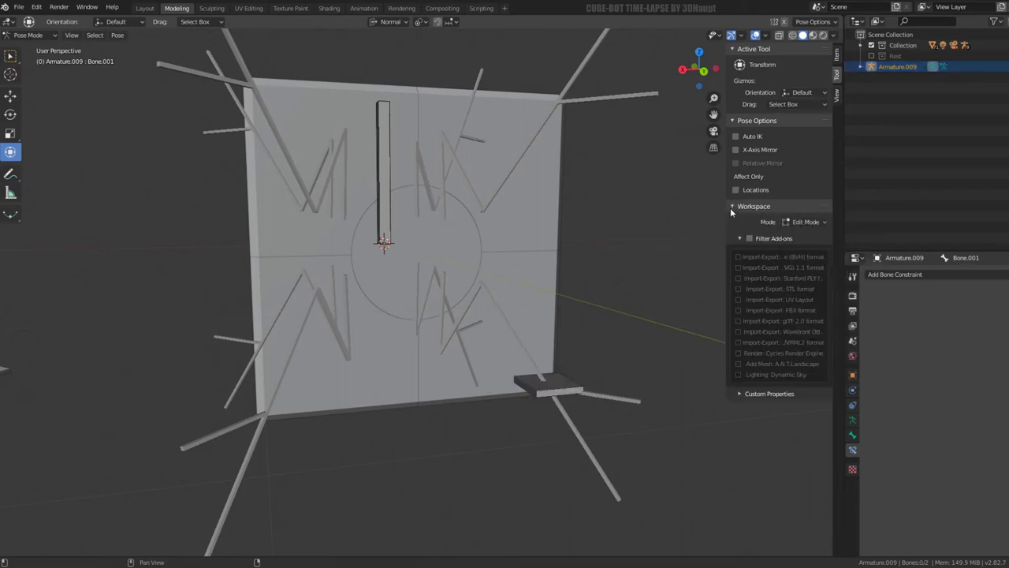
left_click(730, 207)
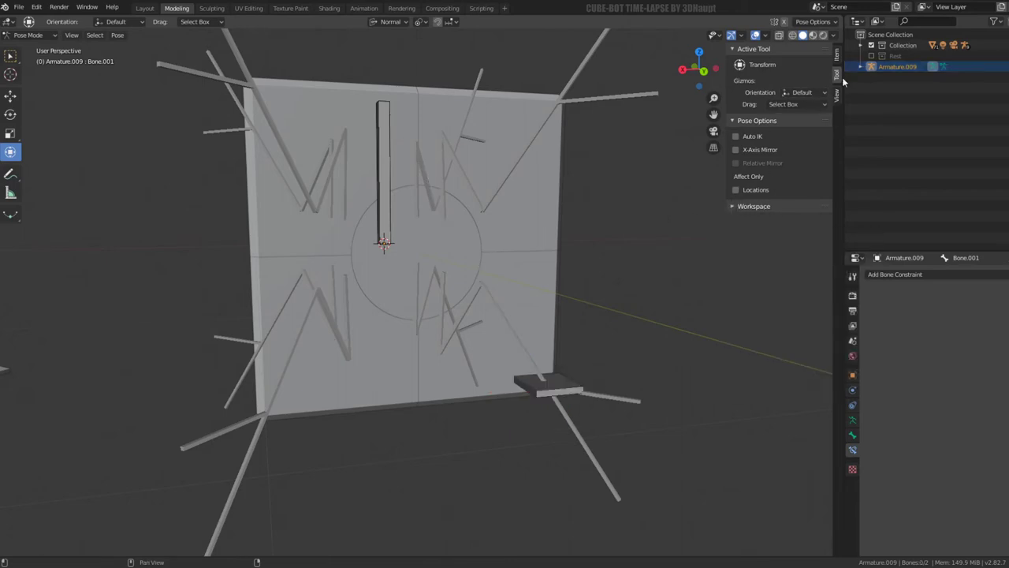
right_click(843, 156)
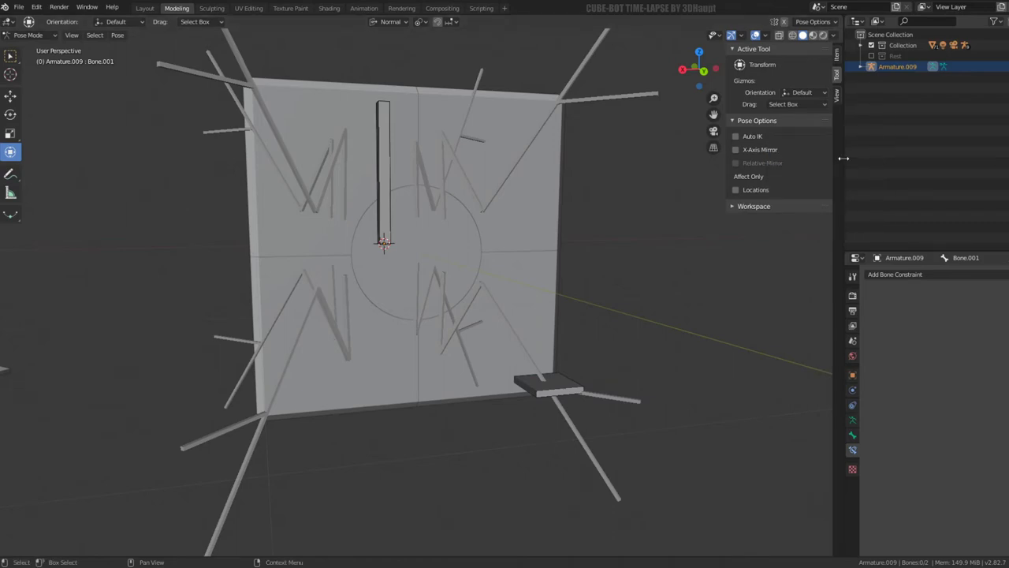
right_click(843, 158)
Step: Split the Outliner area and turn the new half into a Properties editor
left_click(838, 168)
left_click(850, 171)
left_click(858, 178)
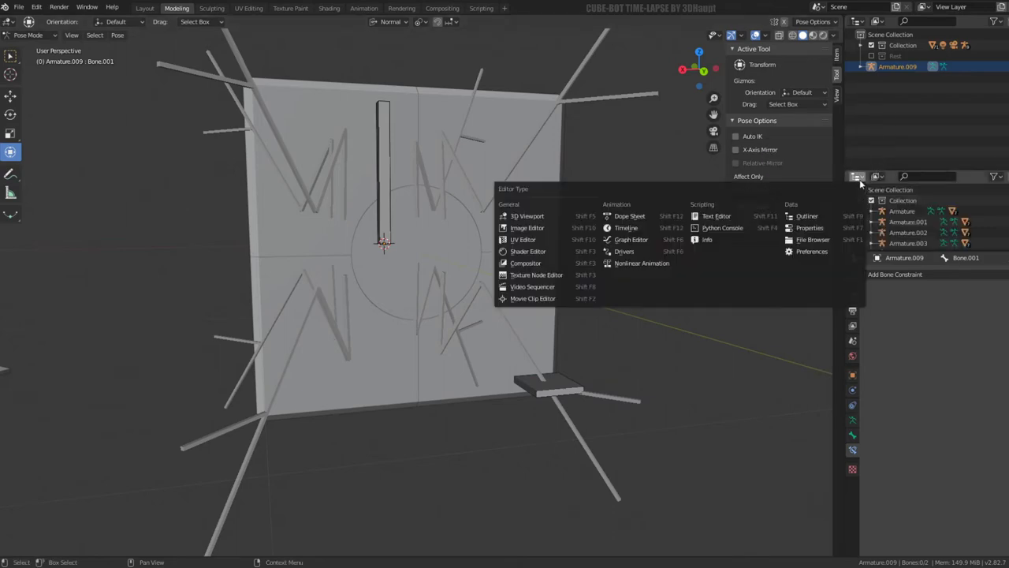
left_click(810, 229)
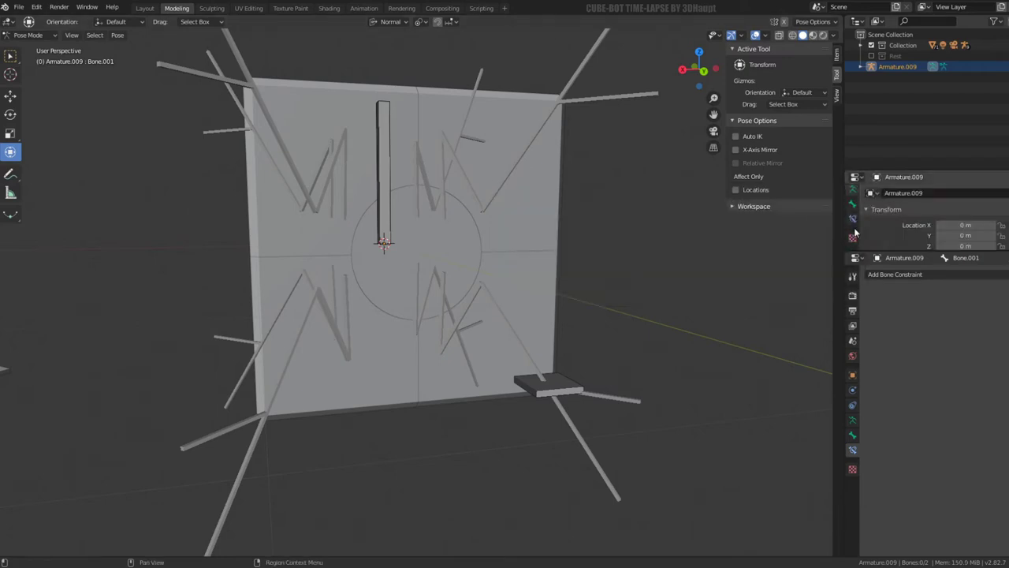
Step: Set the Copy Location constraint's target bone to Bone.001
left_click(921, 194)
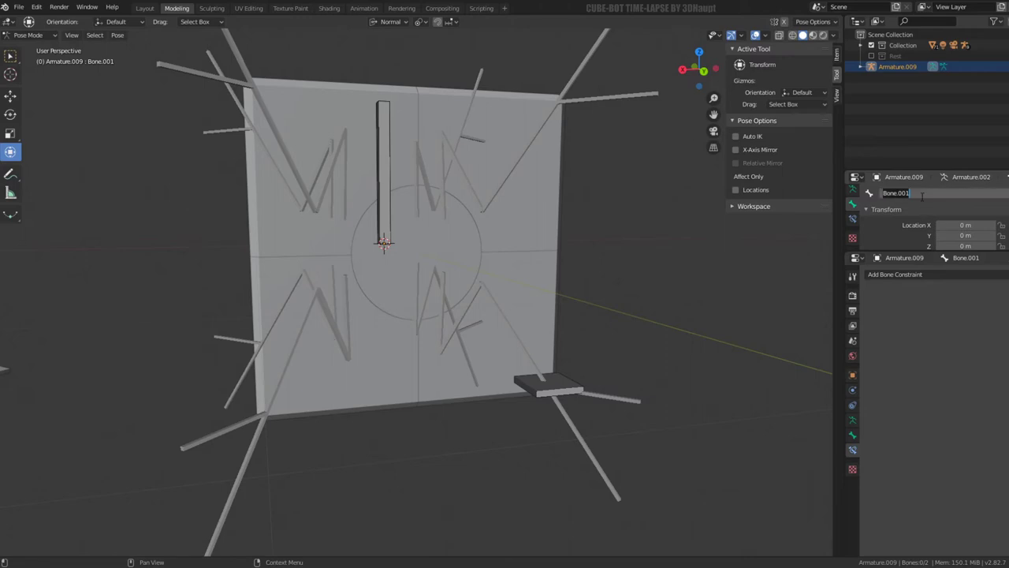
left_click(584, 405)
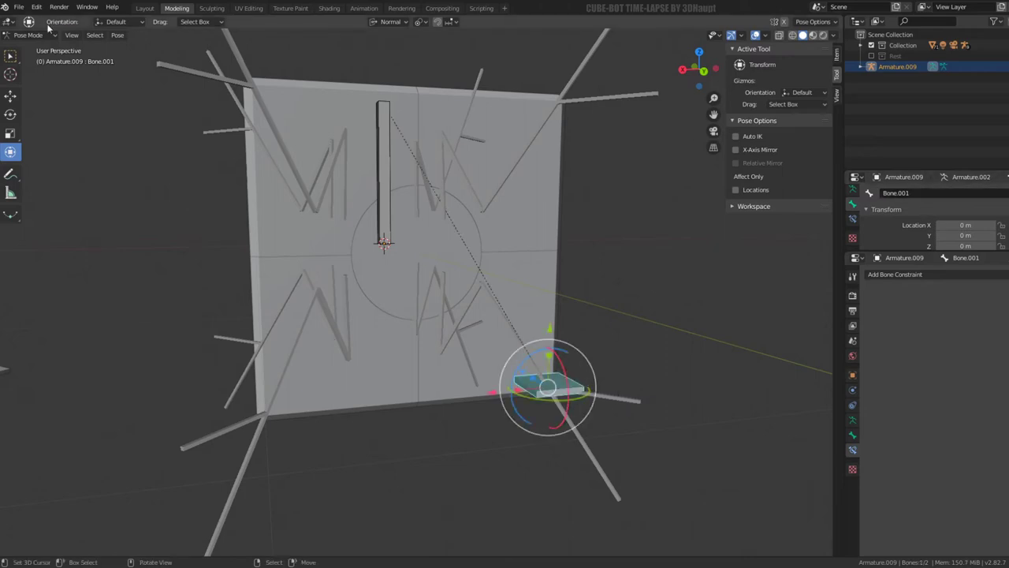
left_click(28, 34)
left_click(31, 49)
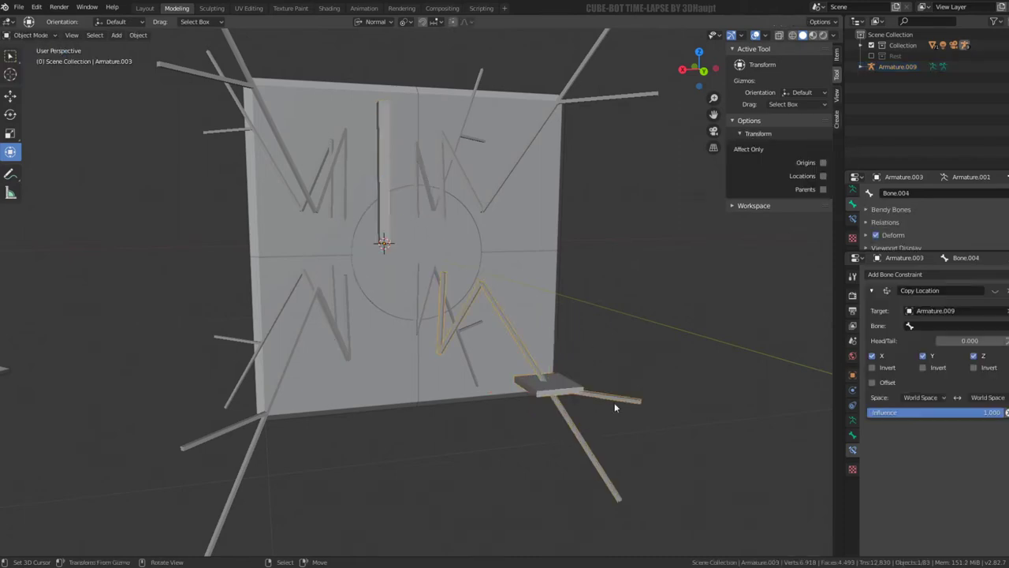
left_click(955, 311)
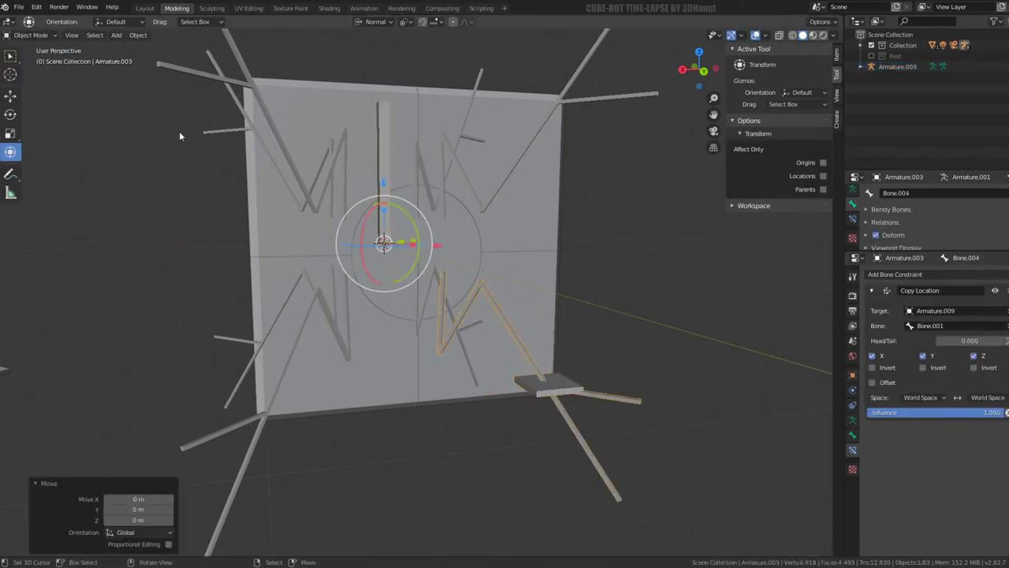
Step: Put Armature.009 in Pose Mode and drag the foot control down to test the leg
left_click(561, 391)
left_click(45, 35)
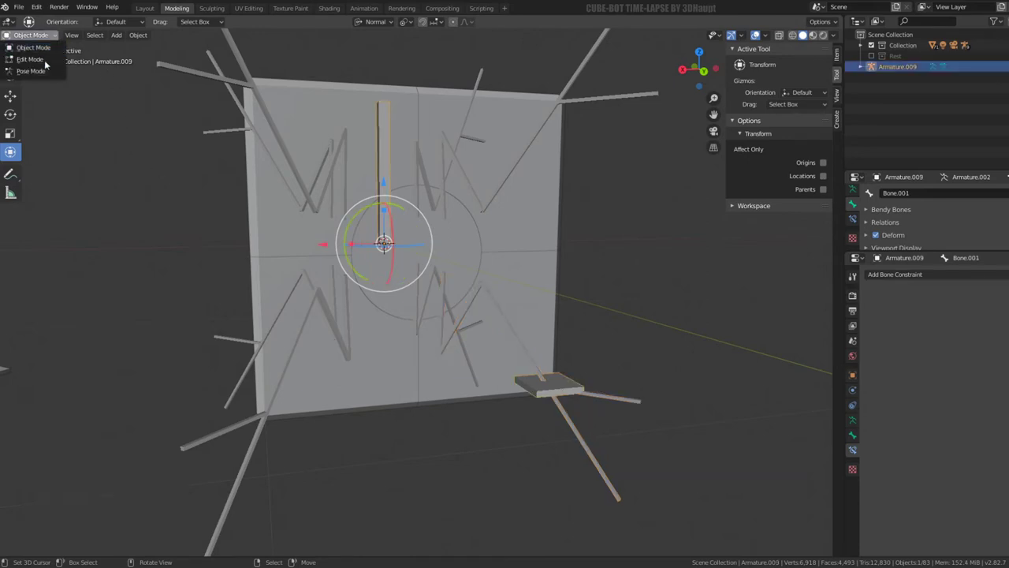
left_click(35, 74)
left_click_drag(549, 324, 578, 373)
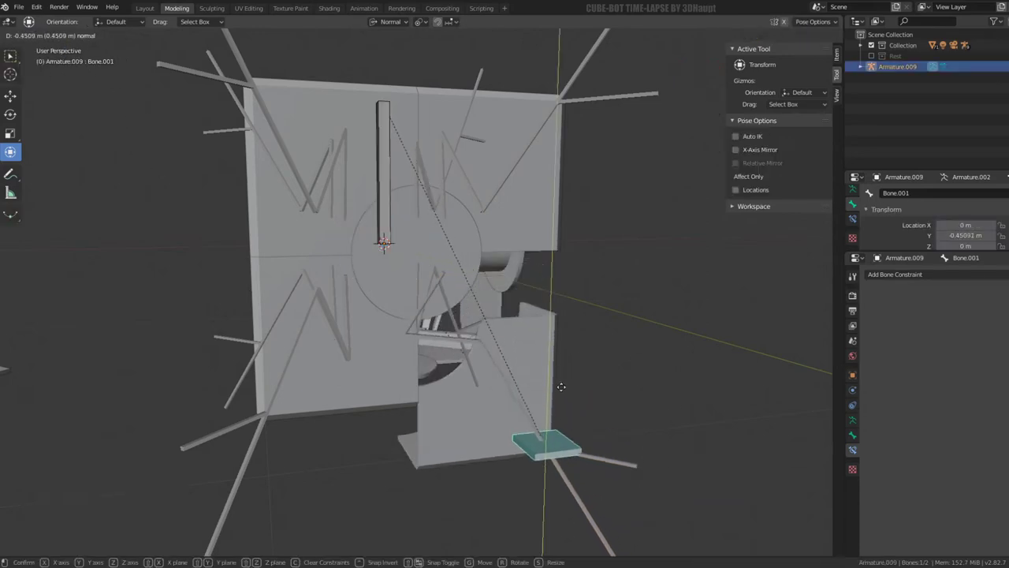
scroll(484, 331, "up", 5)
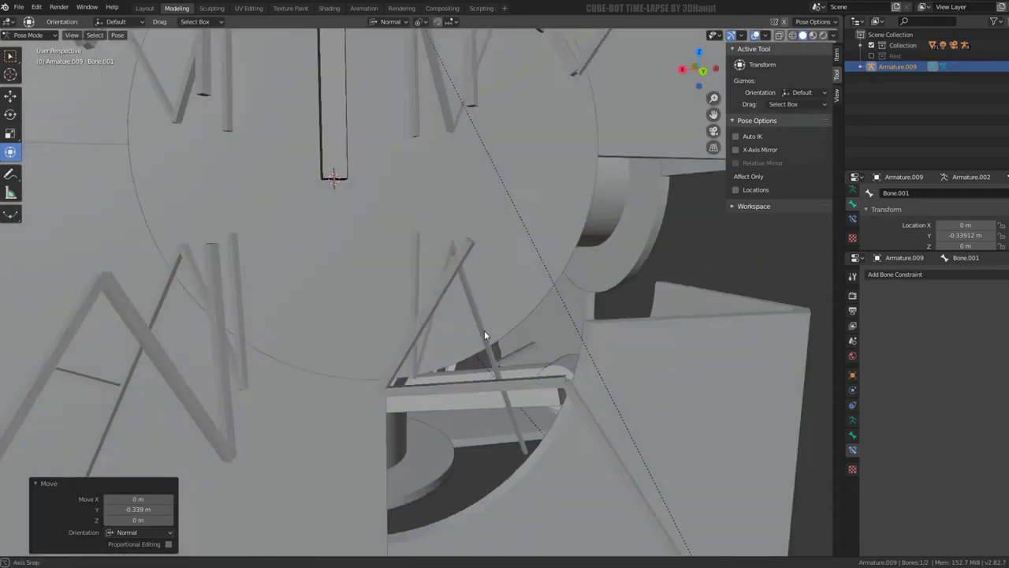
scroll(477, 327, "down", 1)
scroll(551, 362, "down", 5)
scroll(562, 384, "up", 3)
Step: Move foot control Bone.001 to Y -0.49161 m, then try and cancel another move
mouse_move(562, 378)
middle_mouse_down()
mouse_move(555, 344)
mouse_move(541, 351)
middle_mouse_up()
key("g")
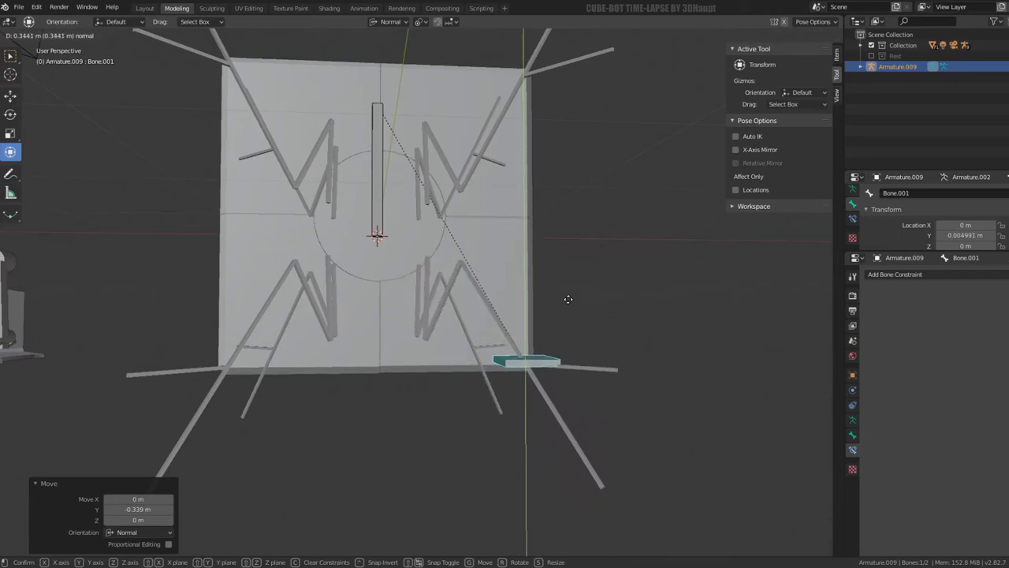
left_click(570, 375)
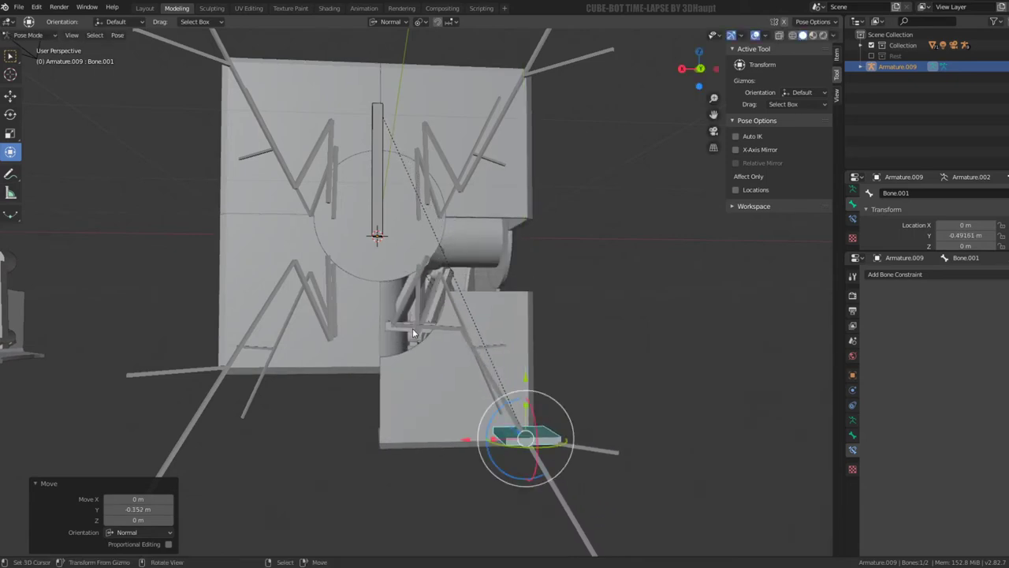
scroll(426, 326, "down", 2)
key("g")
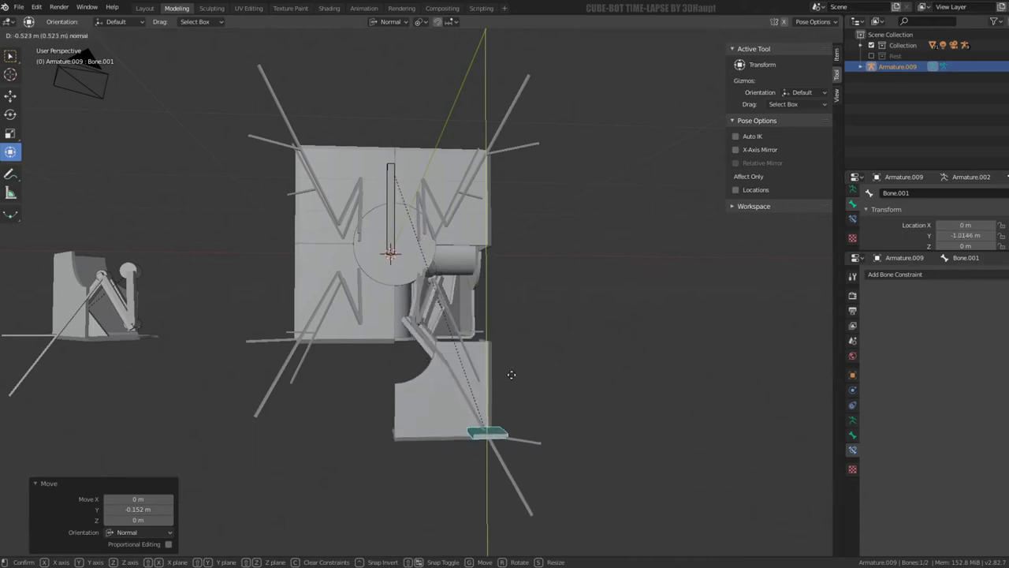
right_click(509, 307)
scroll(499, 317, "up", 2)
middle_click_drag(499, 317, 501, 389)
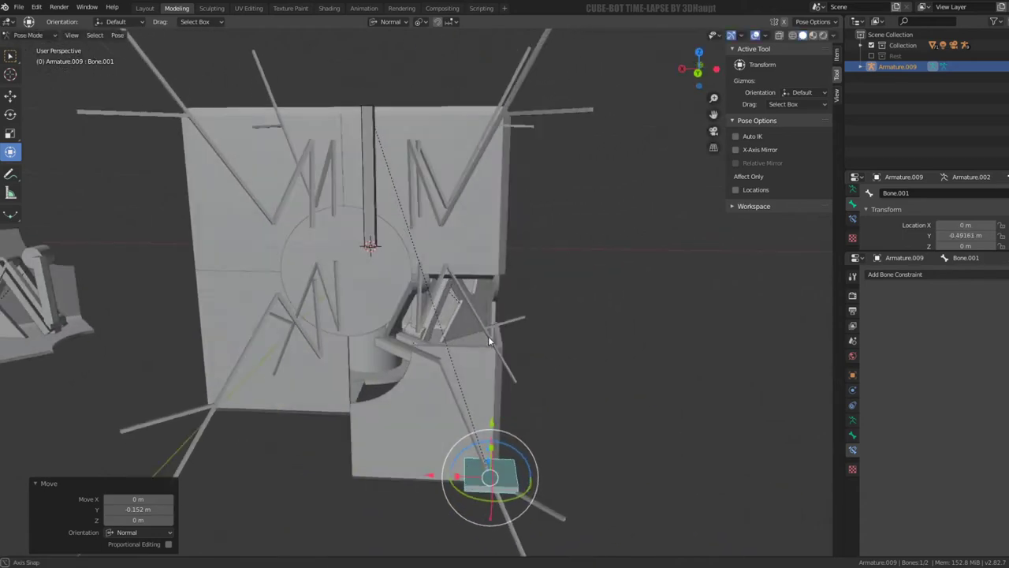
Step: Duplicate the foot control and rotate it around the 3D Cursor onto the top-right corner
key("Tab")
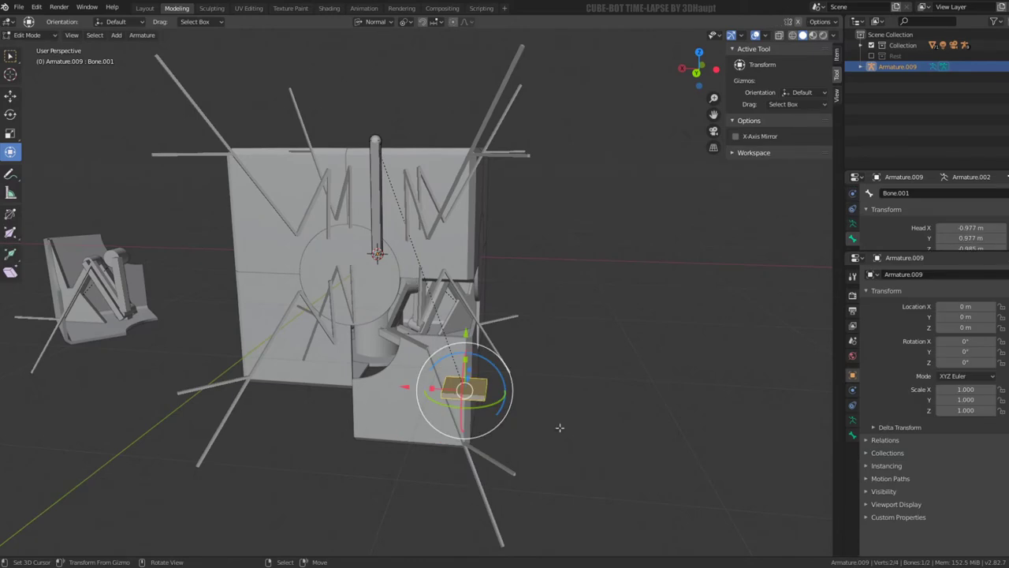
key("KP_7")
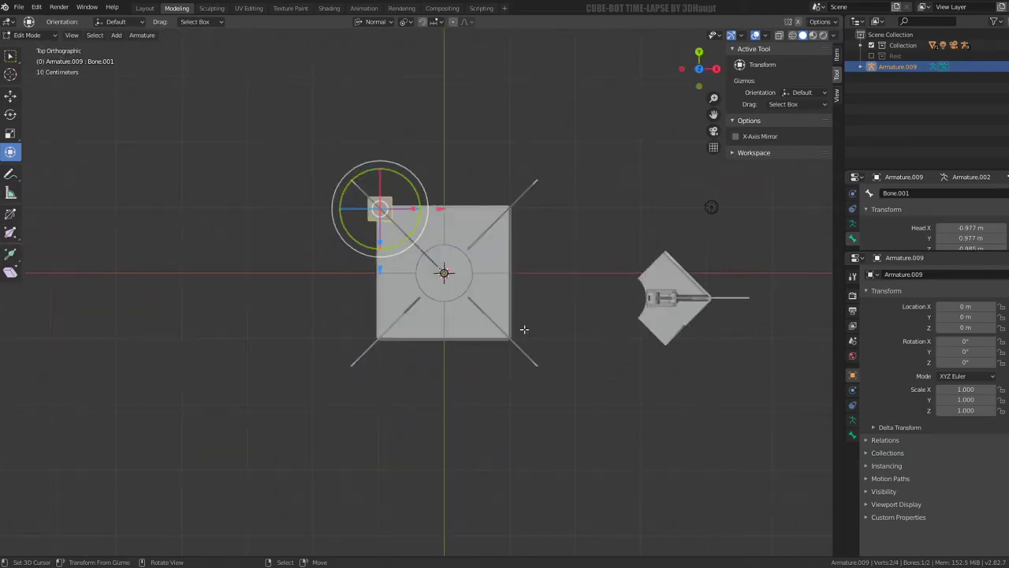
key("shift+d")
right_click(546, 339)
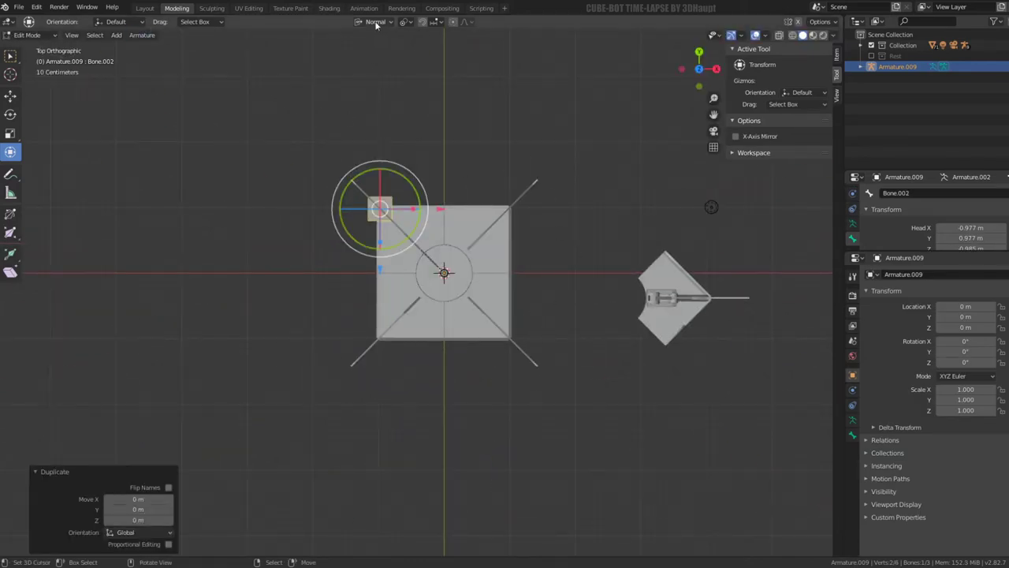
left_click(404, 21)
left_click(430, 57)
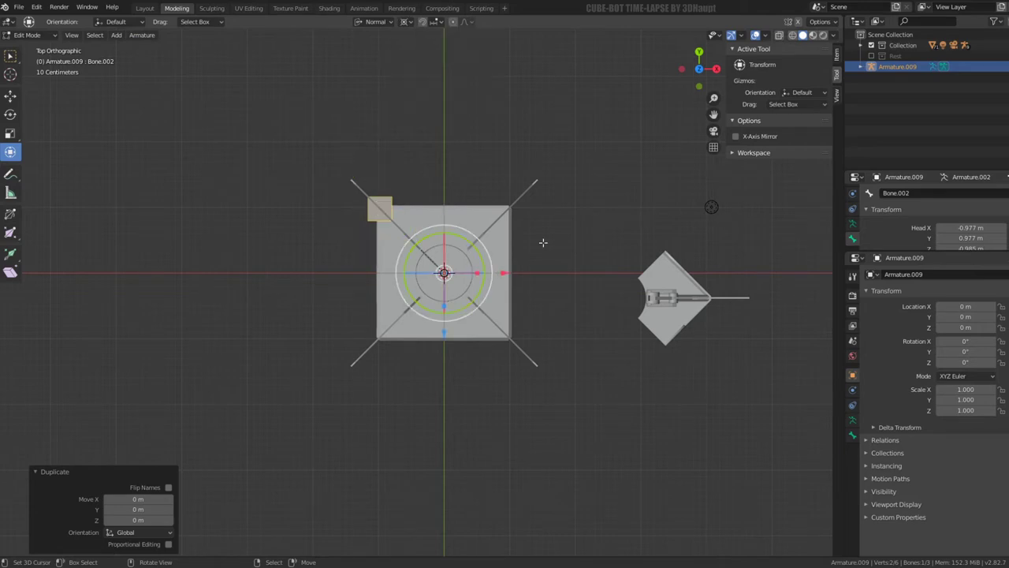
key("r")
left_click(482, 398)
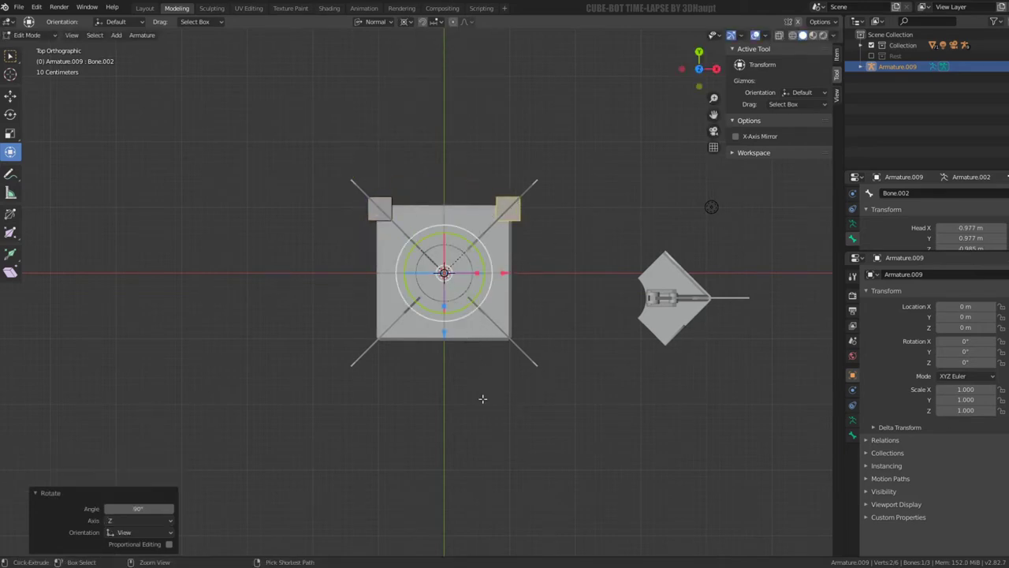
Step: Add more copies rotated 90° onto the bottom-right and bottom-left corners
key("shift+d")
right_click(587, 244)
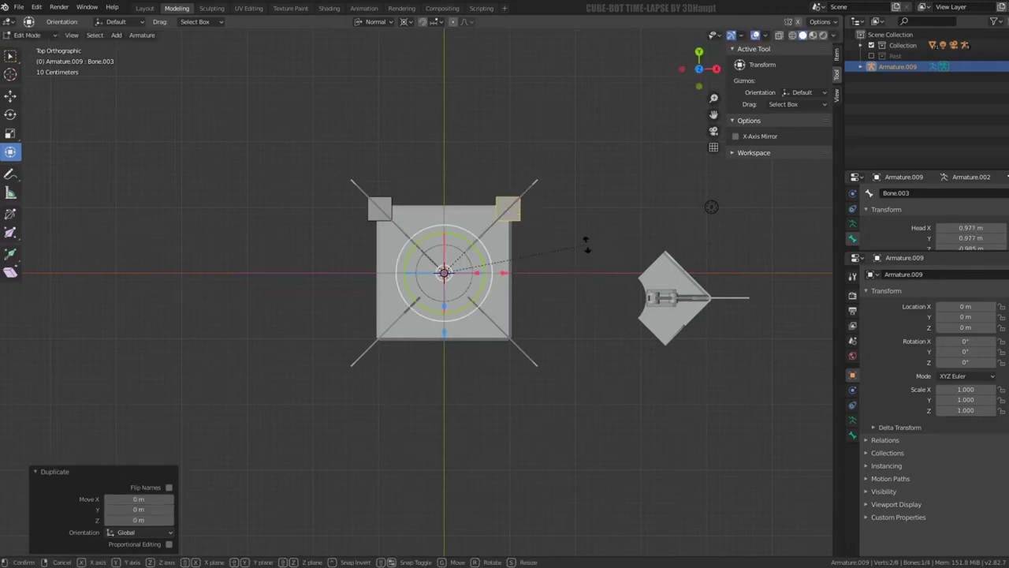
key("r")
left_click(474, 430)
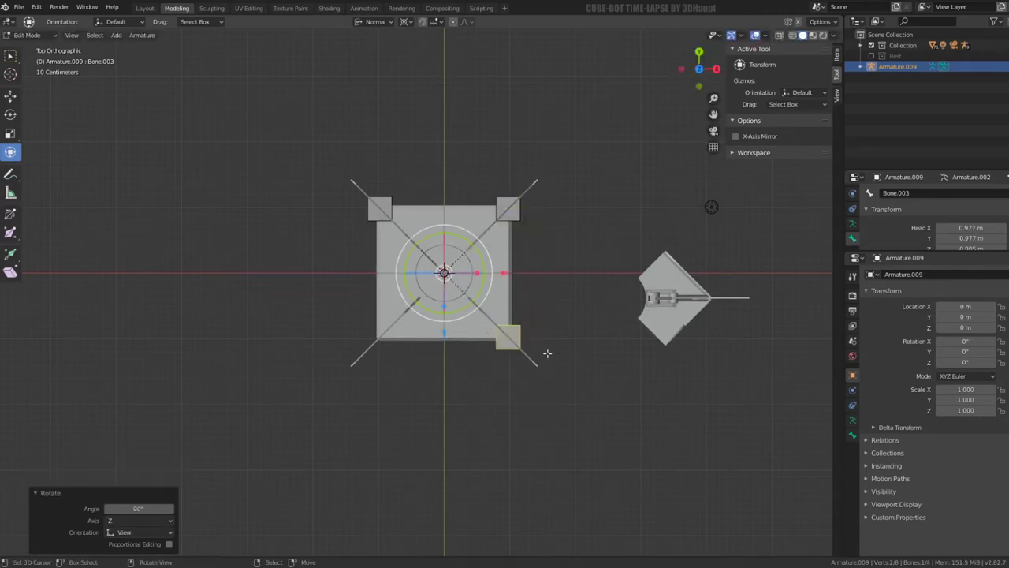
key("e")
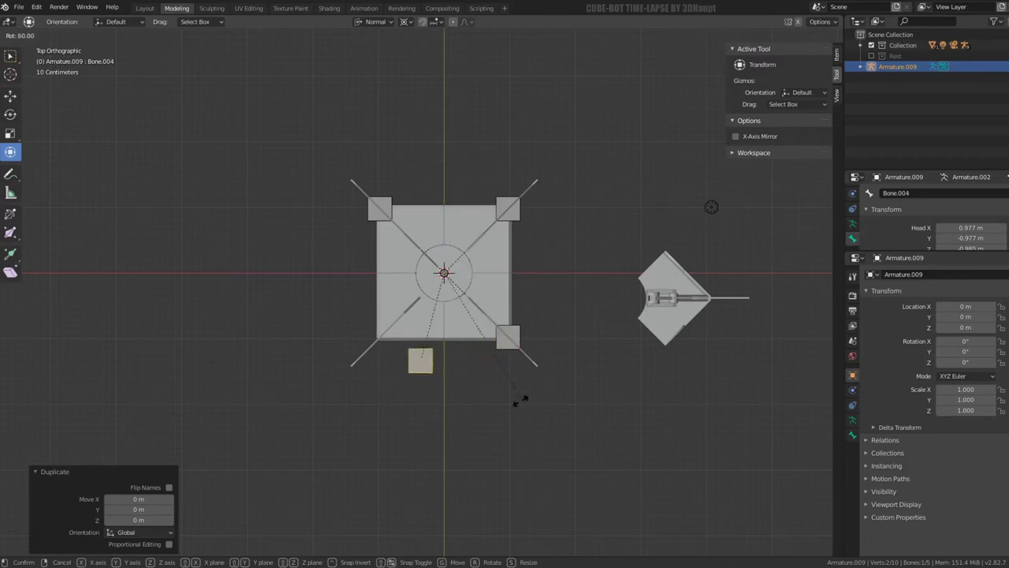
left_click(450, 405)
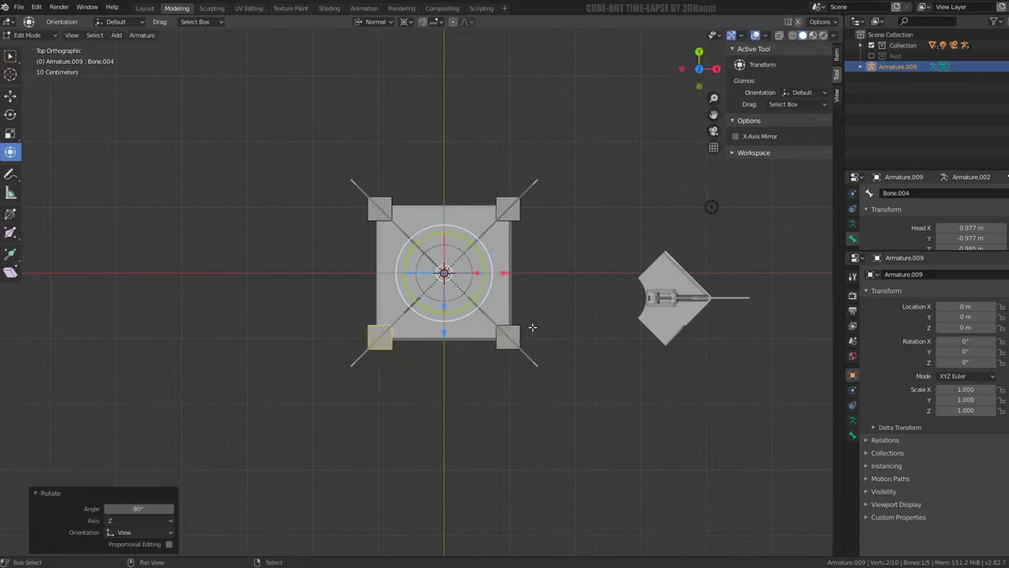
left_click(511, 334, "shift")
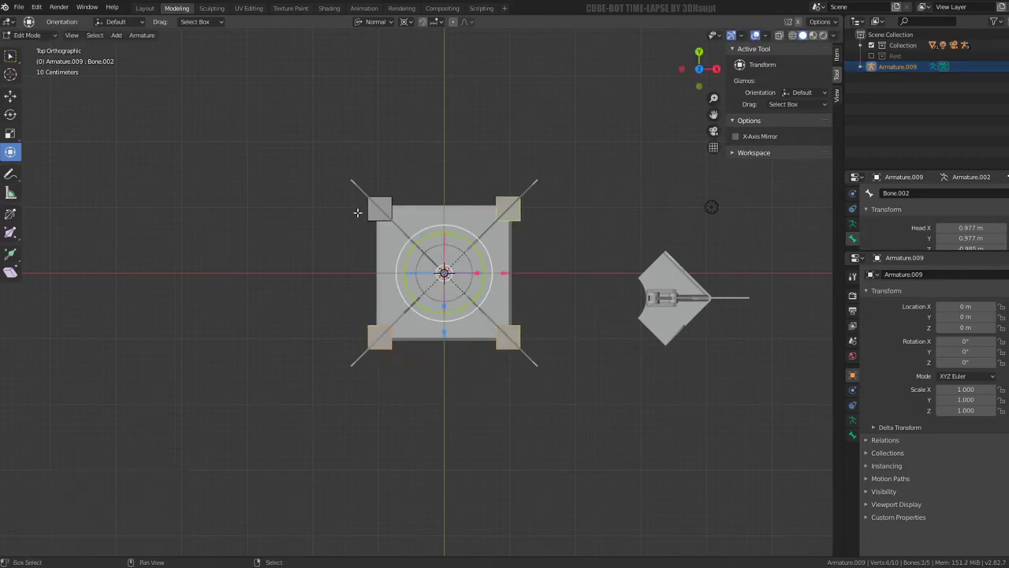
Step: Duplicate the bottom corner controls and rotate them 180° onto the top corners
key("KP_1")
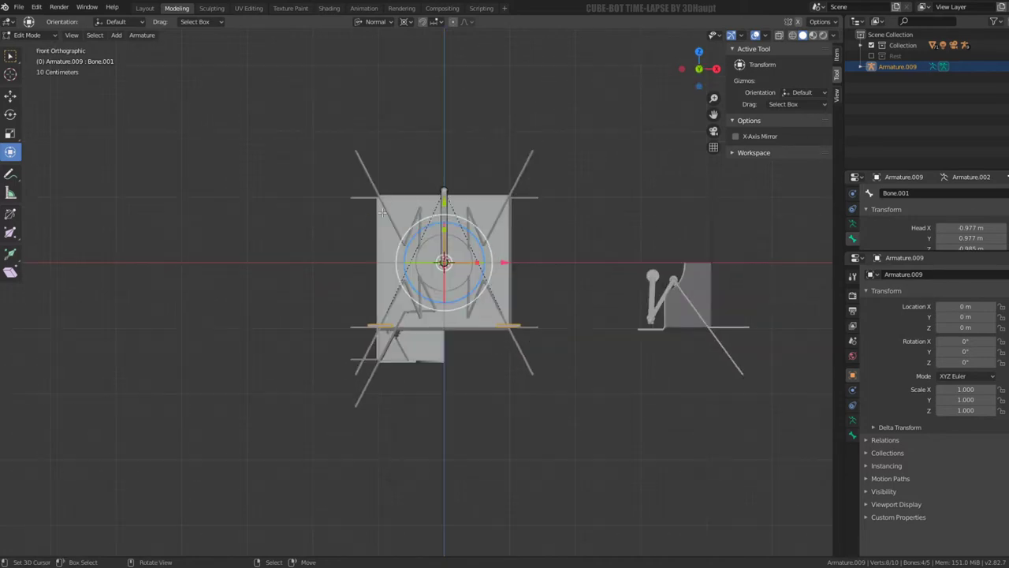
scroll(562, 276, "up", 1)
key("shift+d")
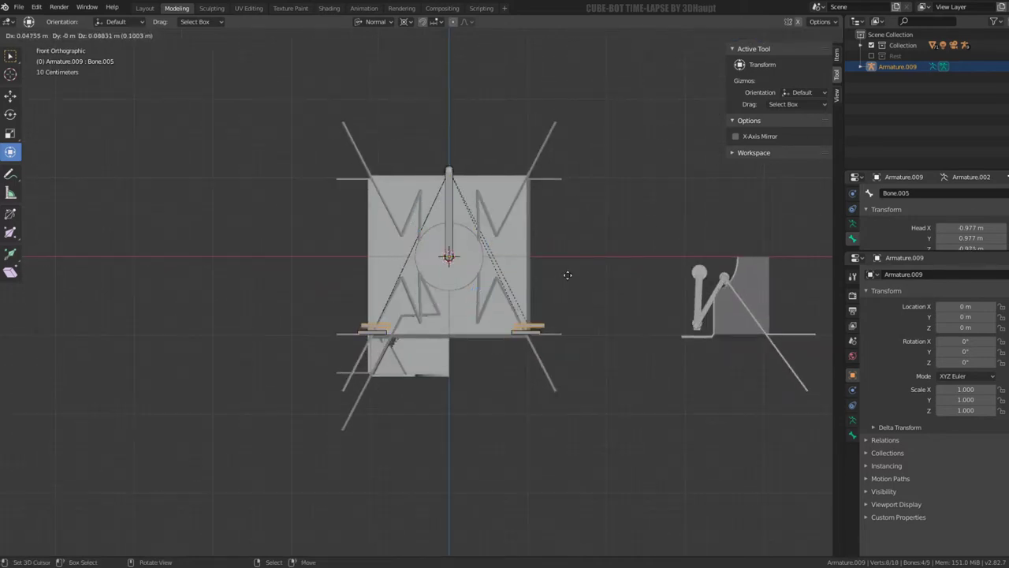
right_click(563, 277)
key("r")
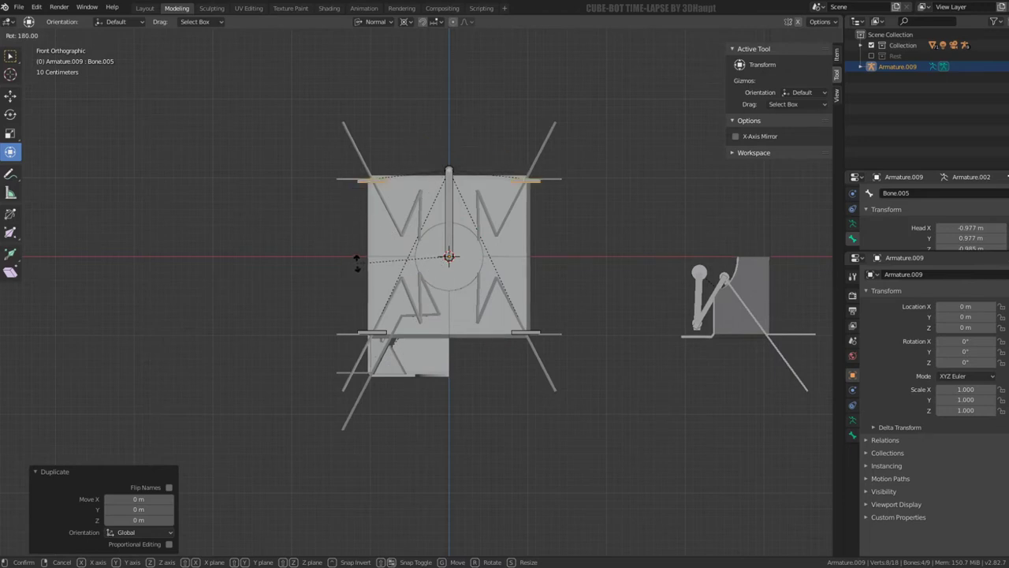
left_click(356, 260)
Step: Switch Armature.009 to Pose Mode and select a bottom corner foot control
middle_click_drag(357, 261, 558, 253)
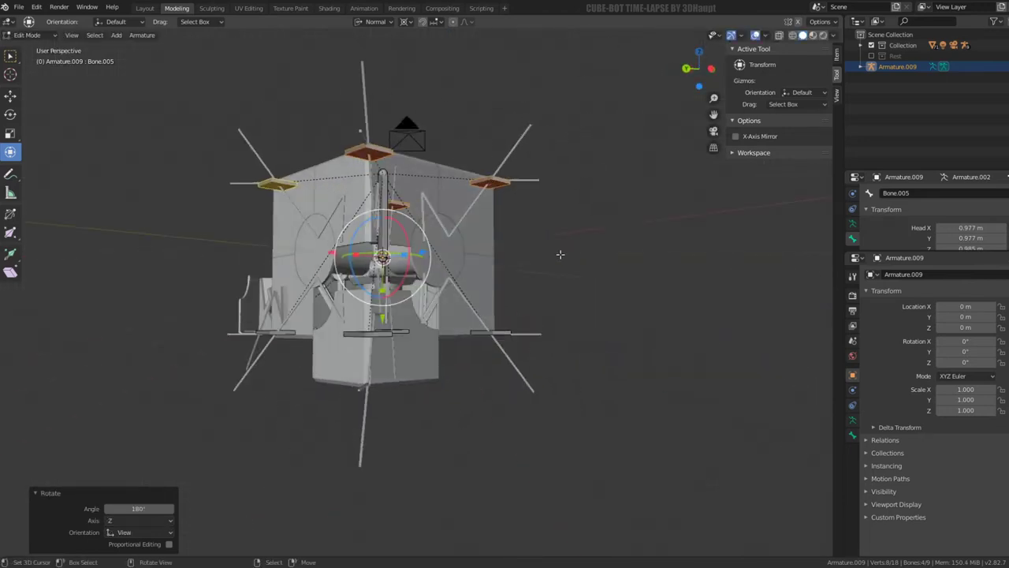
key("ctrl+Tab")
middle_click_drag(487, 335, 494, 352)
scroll(487, 352, "up", 3)
left_click(497, 350)
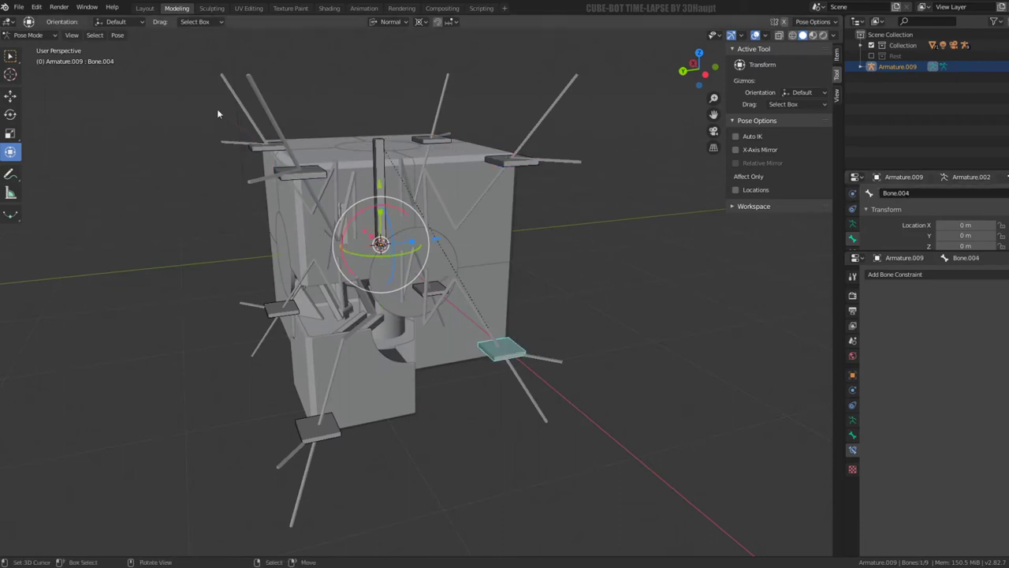
Step: Put the front-right leg armature, Armature.002, in Pose Mode and show its bone constraints
left_click(28, 34)
left_click(32, 41)
left_click(458, 311)
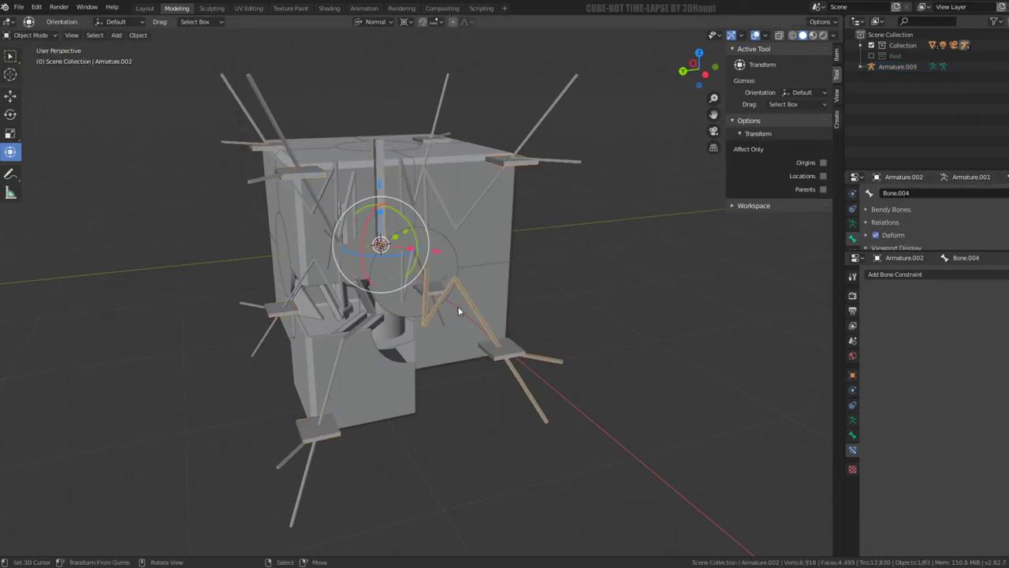
left_click(35, 35)
left_click(38, 72)
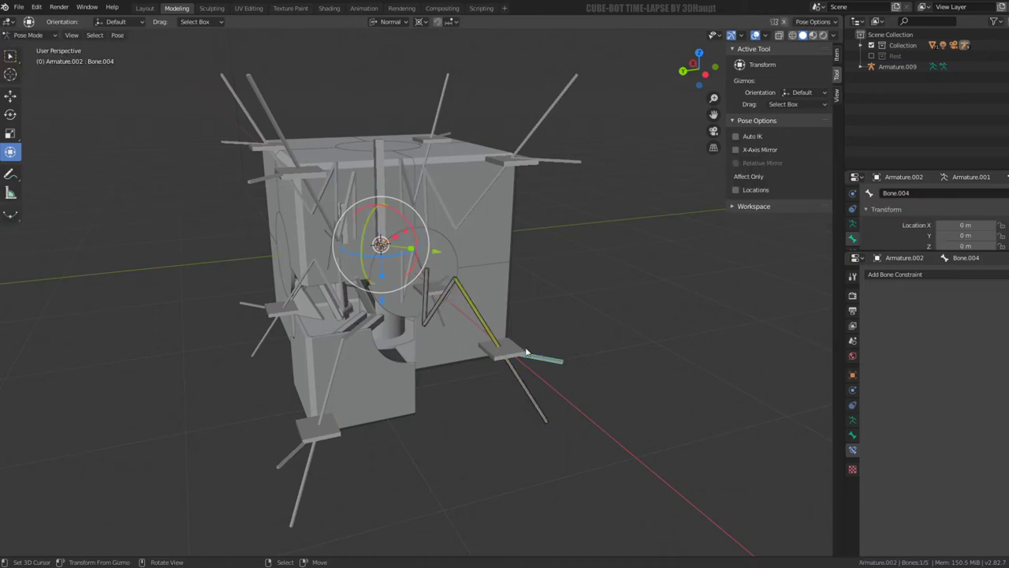
middle_click_drag(544, 359, 556, 319)
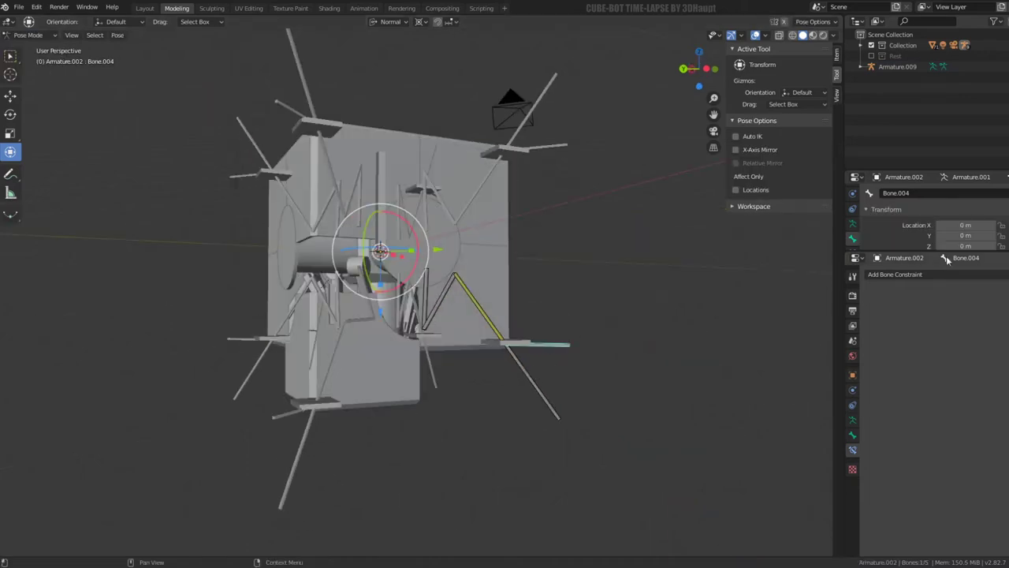
left_click(852, 437)
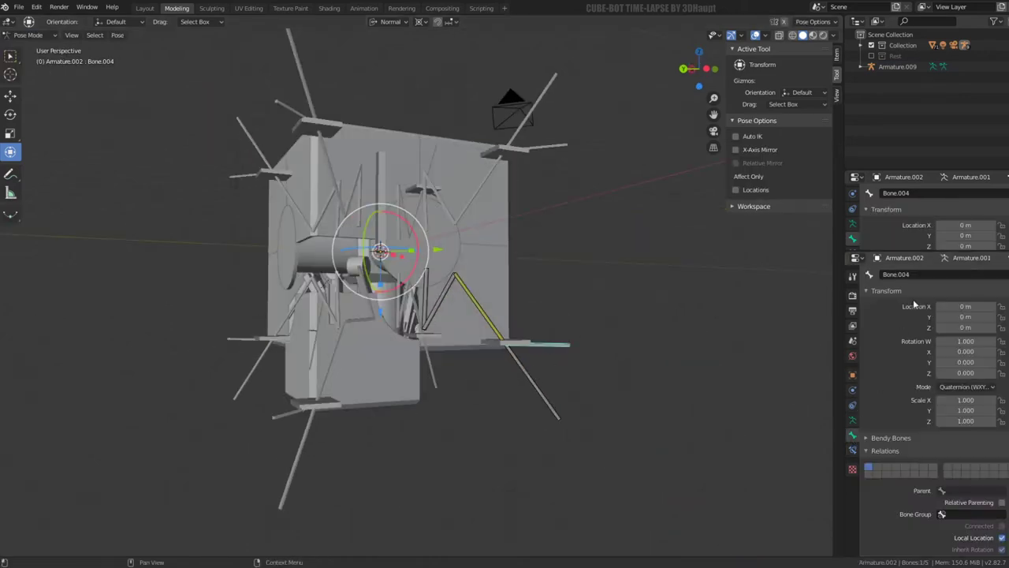
left_click(852, 419)
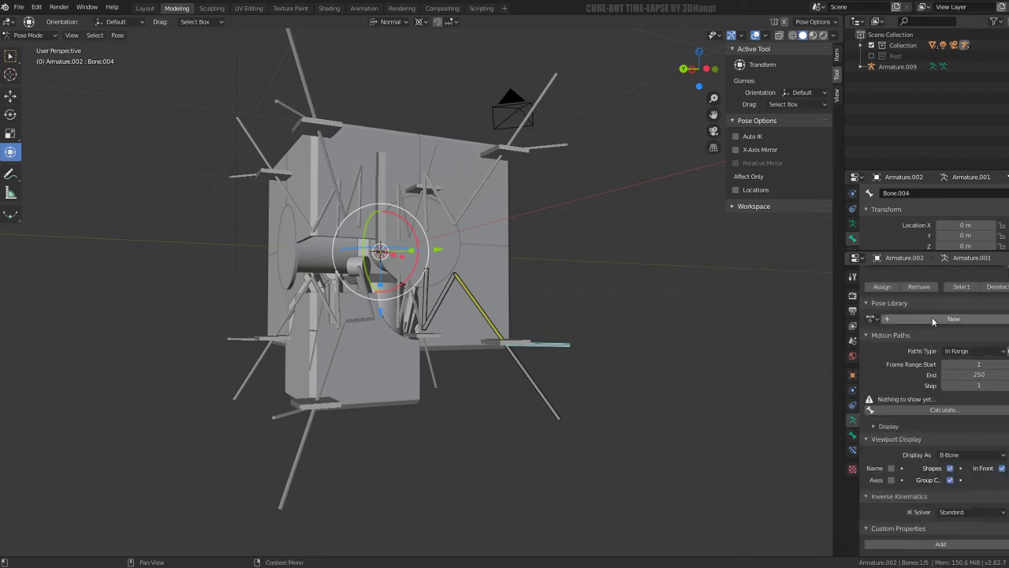
left_click(853, 449)
Step: Add a Copy Location constraint to Bone.004 targeting Armature.009's Bone.004
left_click(935, 274)
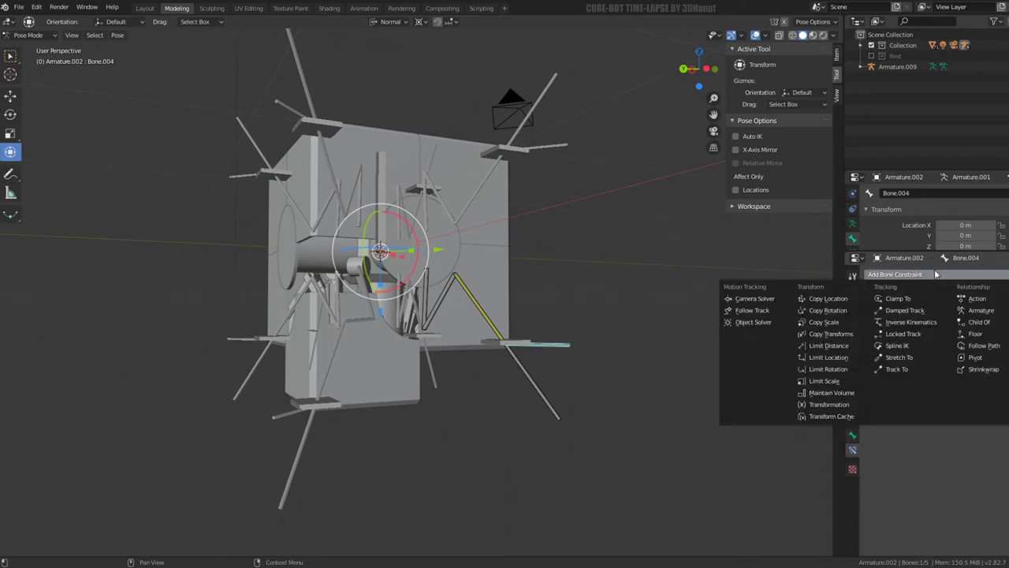
left_click(835, 299)
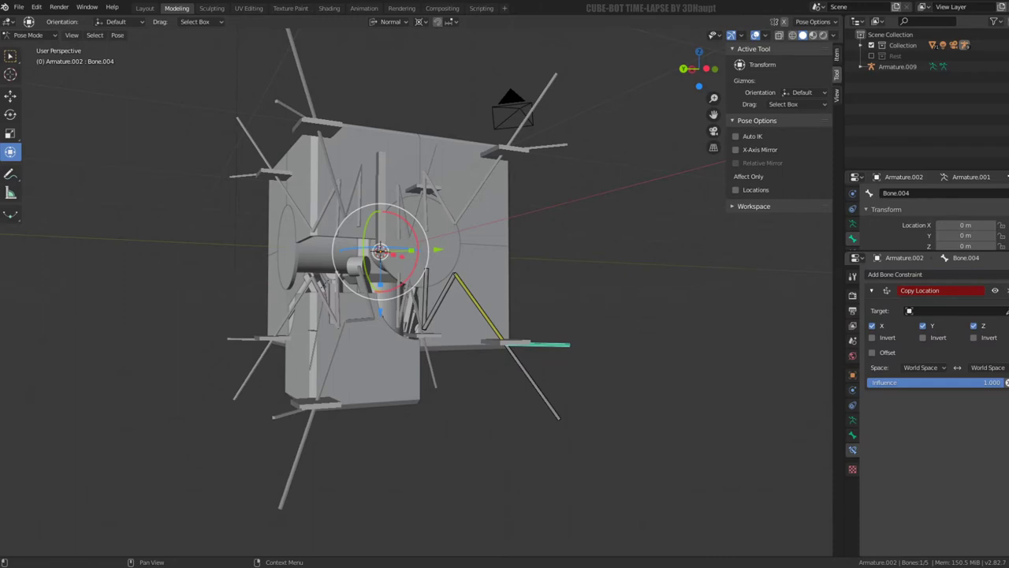
left_click(1006, 290)
left_click(906, 274)
left_click(829, 300)
left_click(497, 147)
left_click(946, 325)
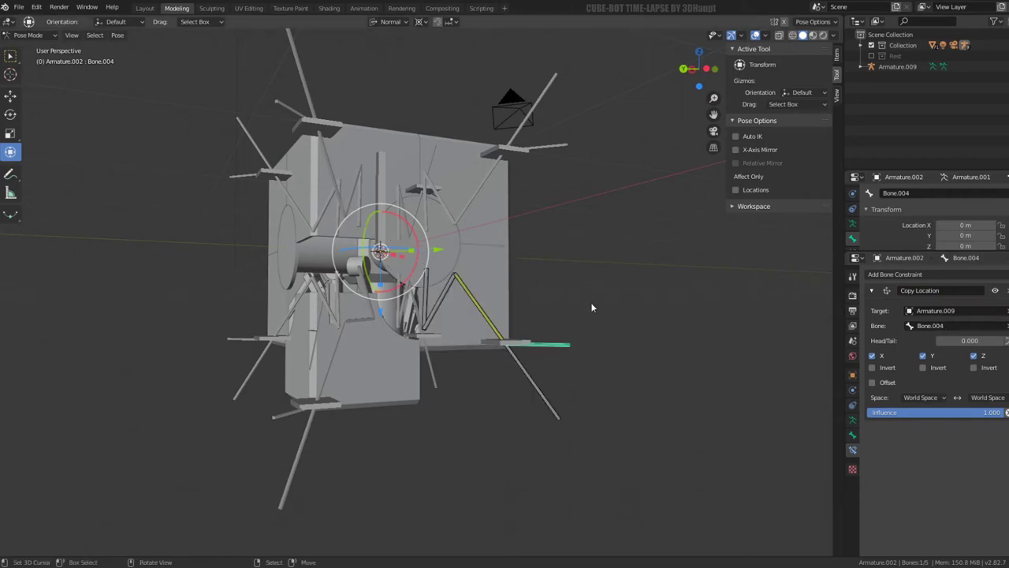
middle_click_drag(590, 302, 512, 323)
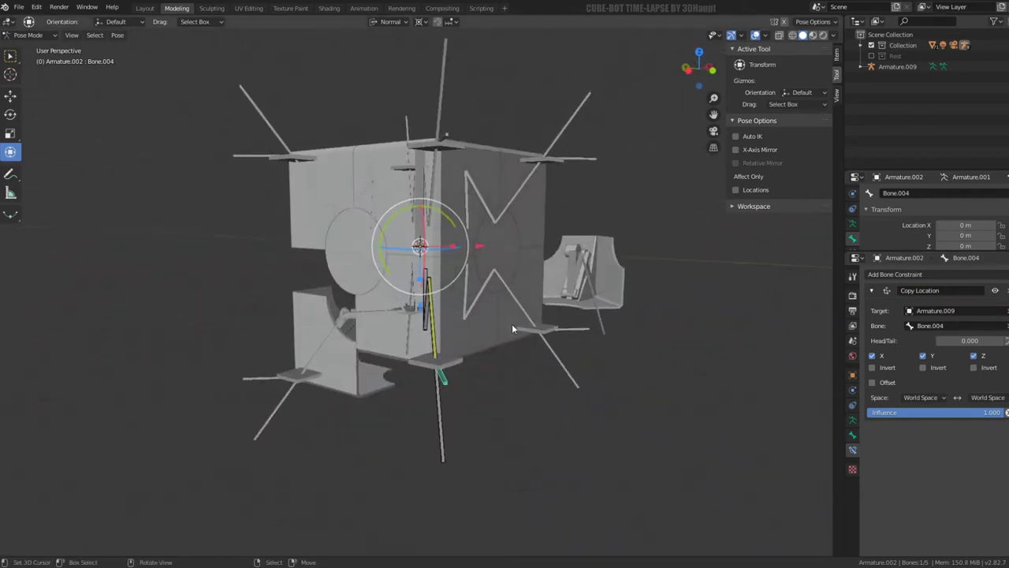
left_click(27, 34)
Step: Inspect the lower-right foot control bone of Armature.009 in Edit Mode
left_click(32, 45)
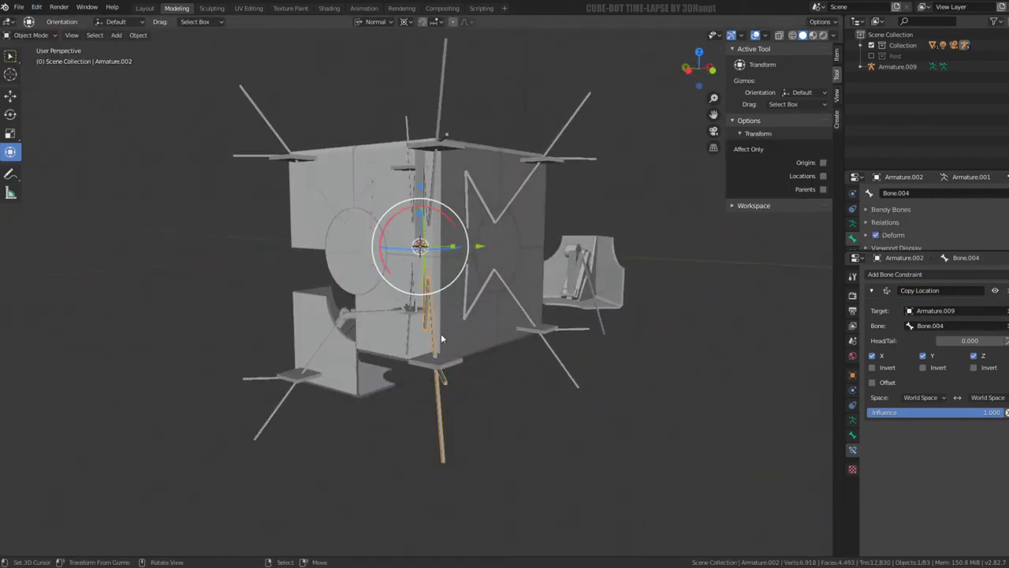
left_click(447, 366)
middle_click_drag(473, 357, 530, 337)
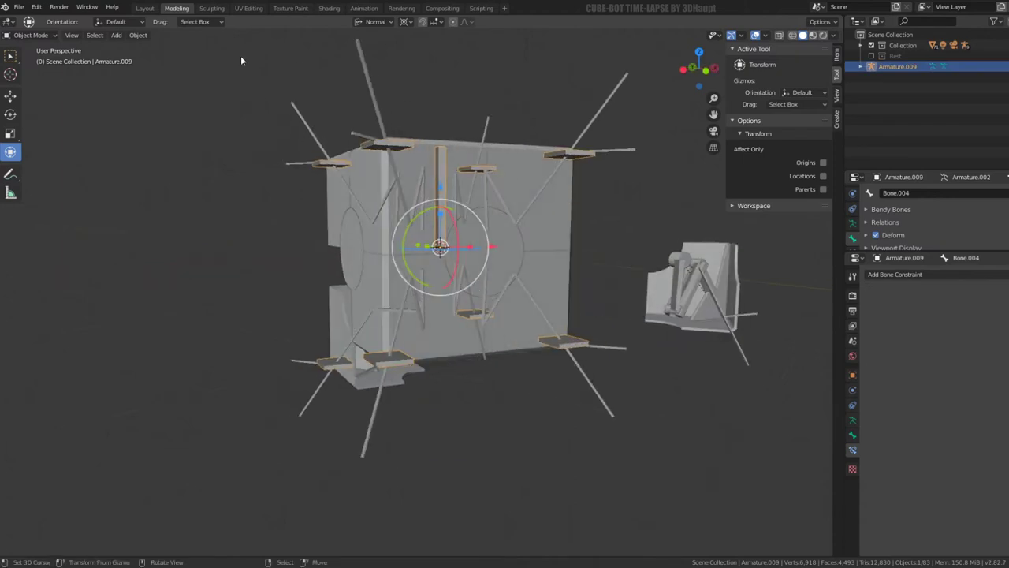
key("Tab")
left_click(568, 342)
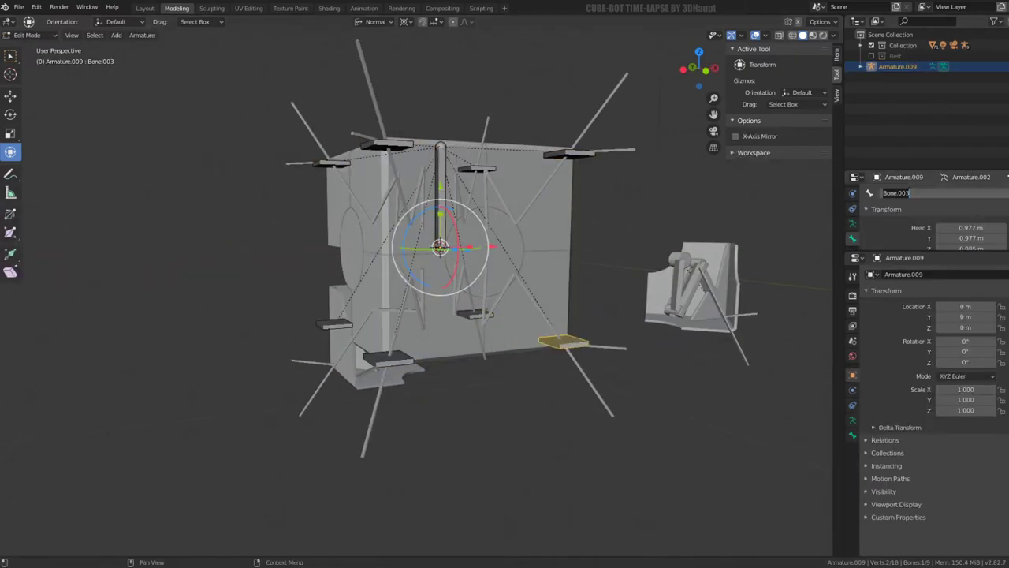
key("Tab")
Step: Give Armature.001's Bone.004 a Copy Location constraint targeting Armature.009's Bone.003
left_click(618, 344)
key("Tab")
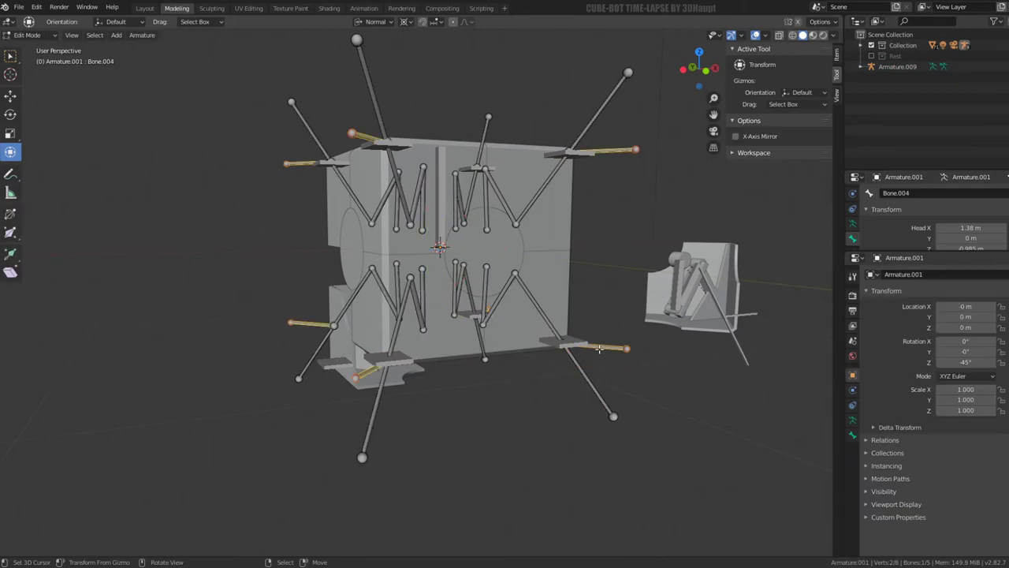
left_click(28, 35)
left_click(35, 70)
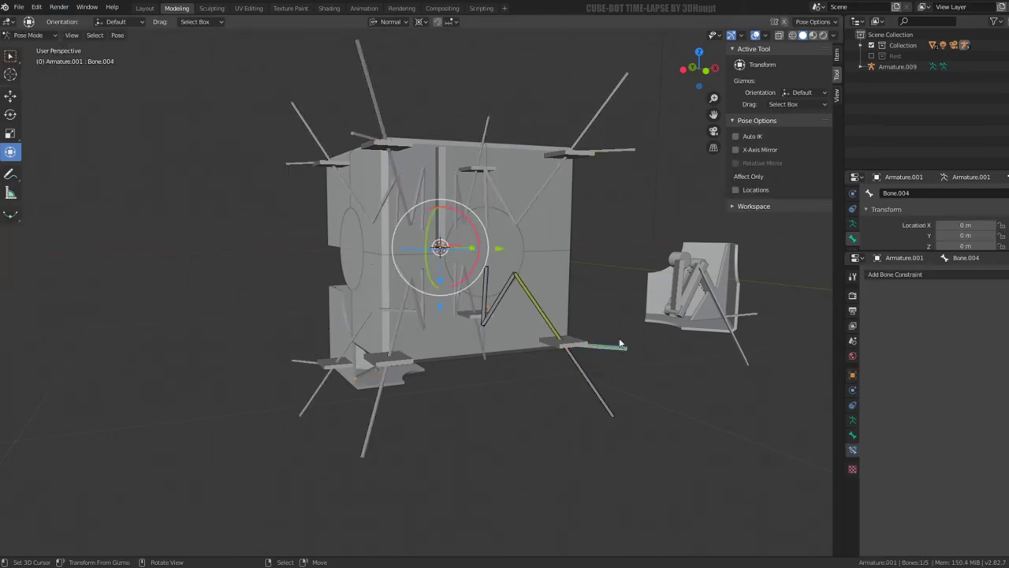
left_click(892, 274)
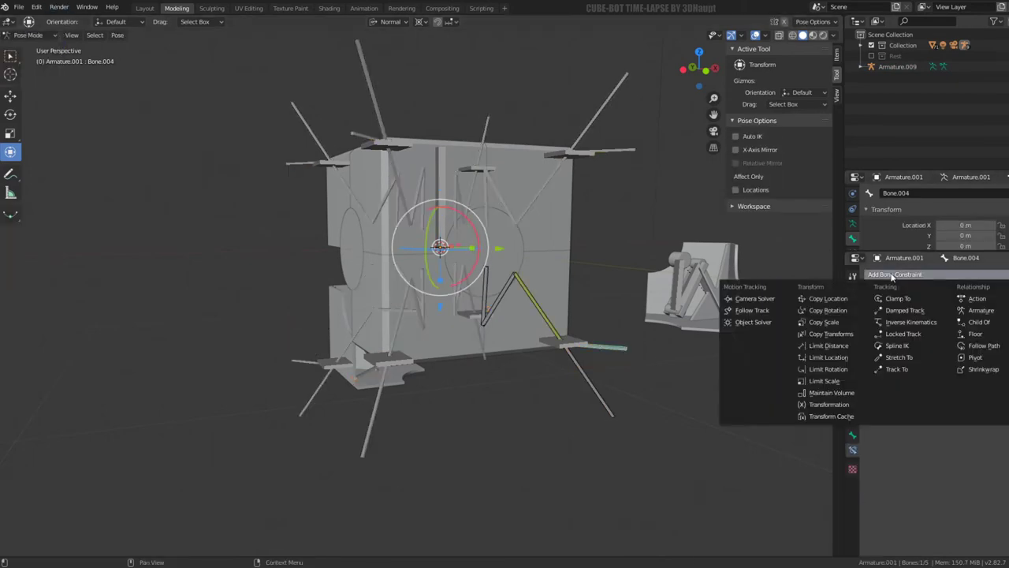
left_click(827, 299)
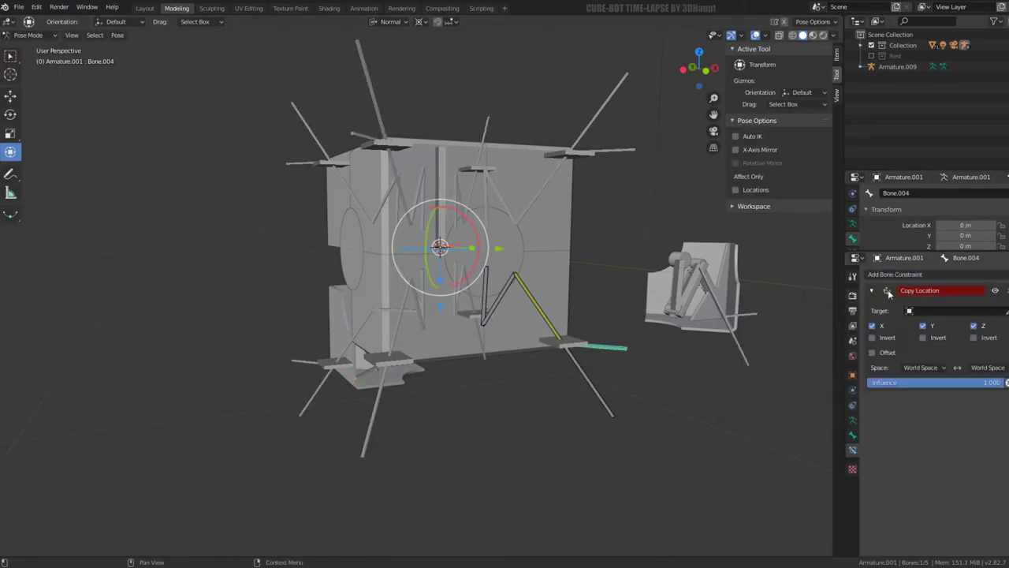
left_click(588, 150)
left_click(972, 323)
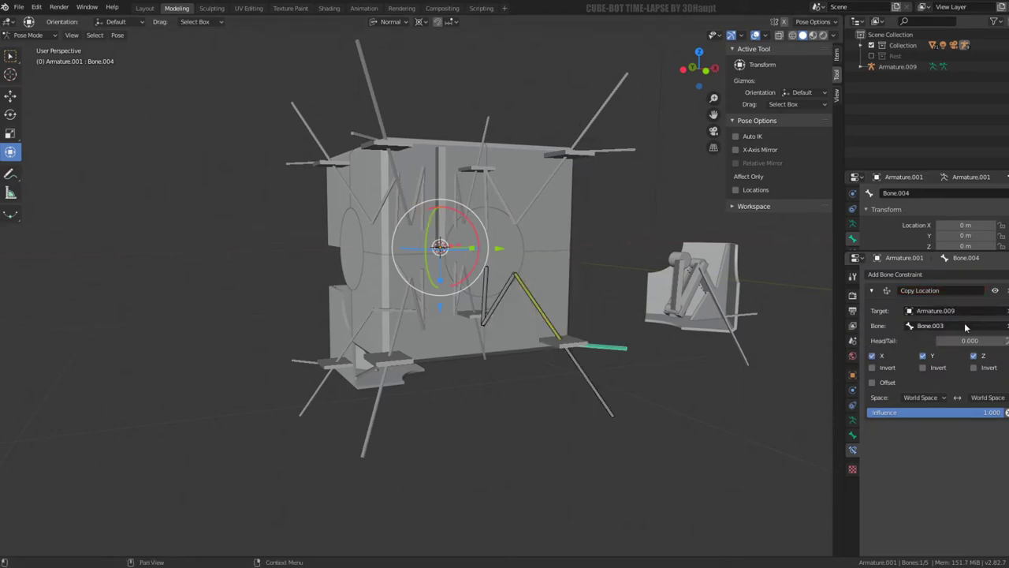
middle_click_drag(316, 157, 123, 89)
Step: Check which foot control bone of Armature.009 sits at the lower right, in Pose Mode
left_click(39, 36)
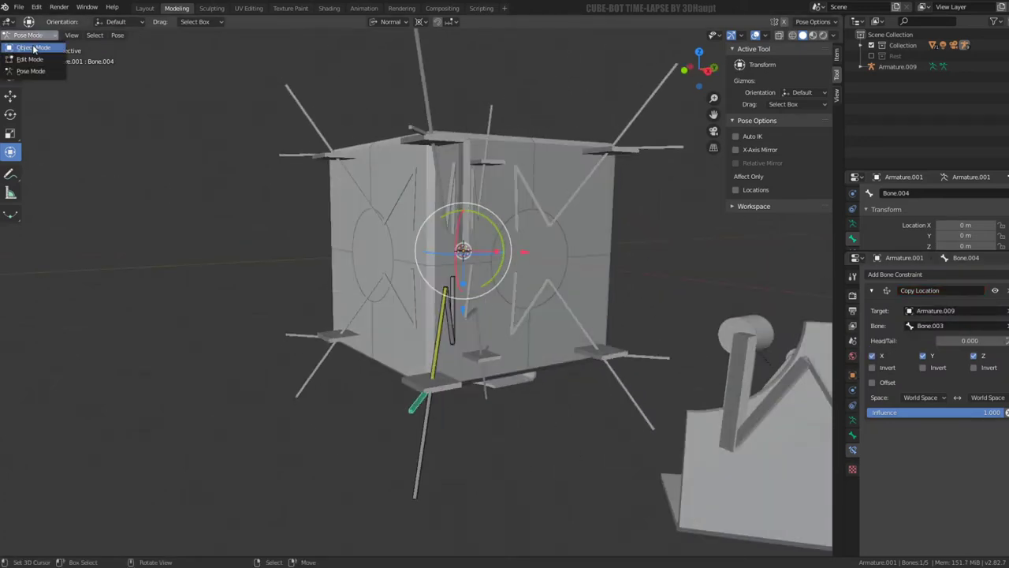
left_click(31, 46)
left_click(614, 380, "shift")
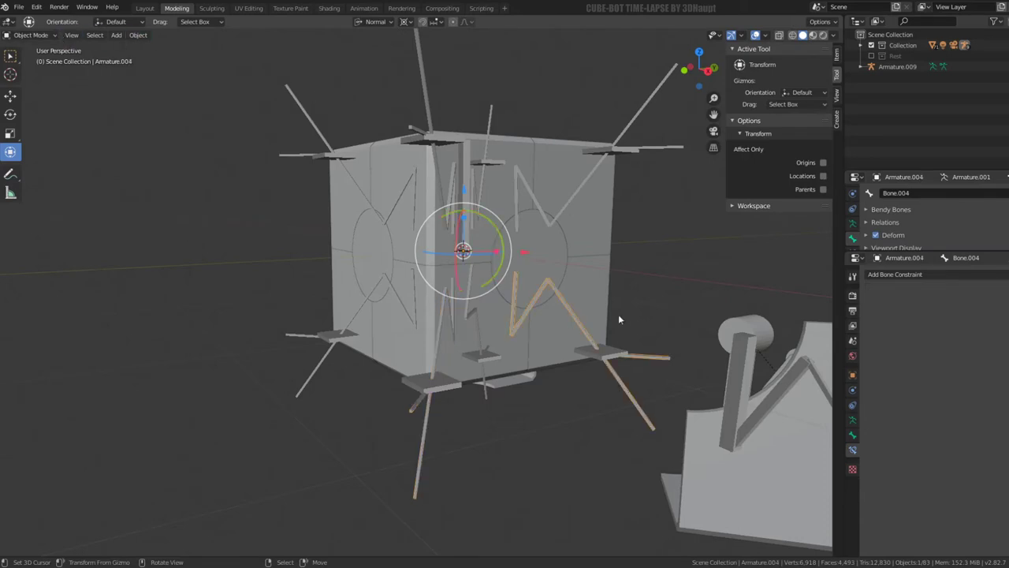
left_click(613, 352)
left_click(31, 35)
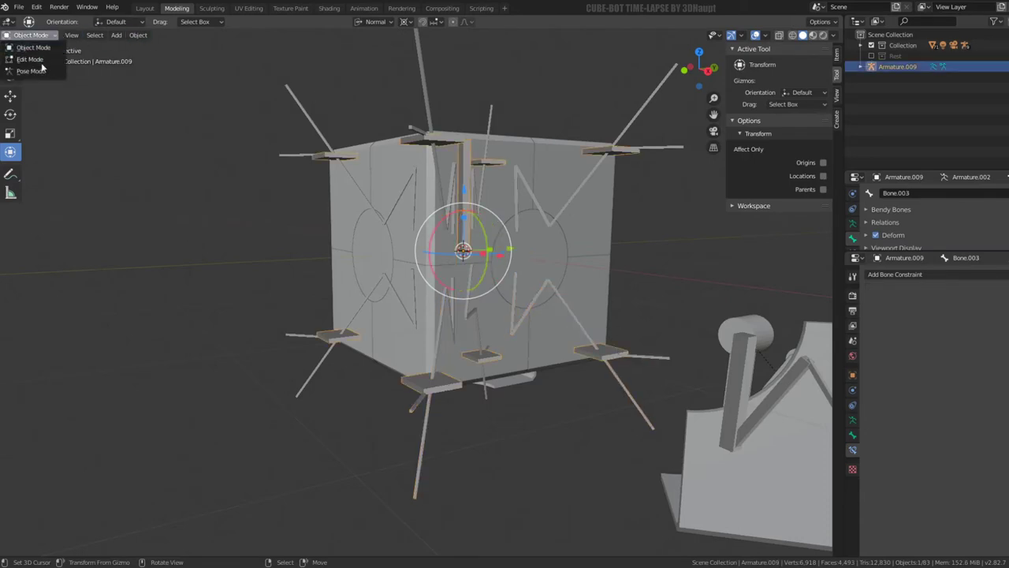
left_click(32, 68)
left_click(599, 351)
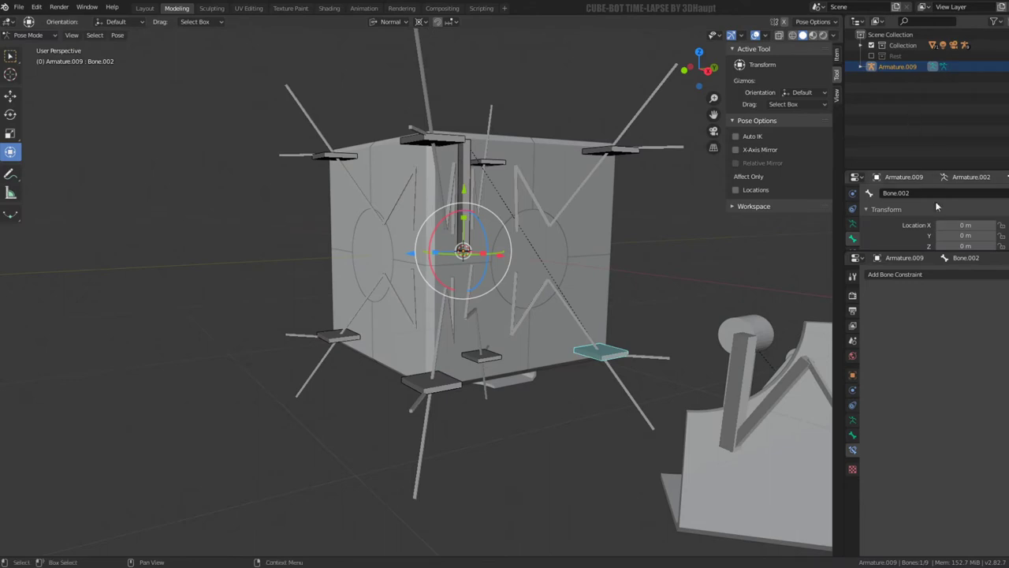
key("Return")
left_click(32, 36)
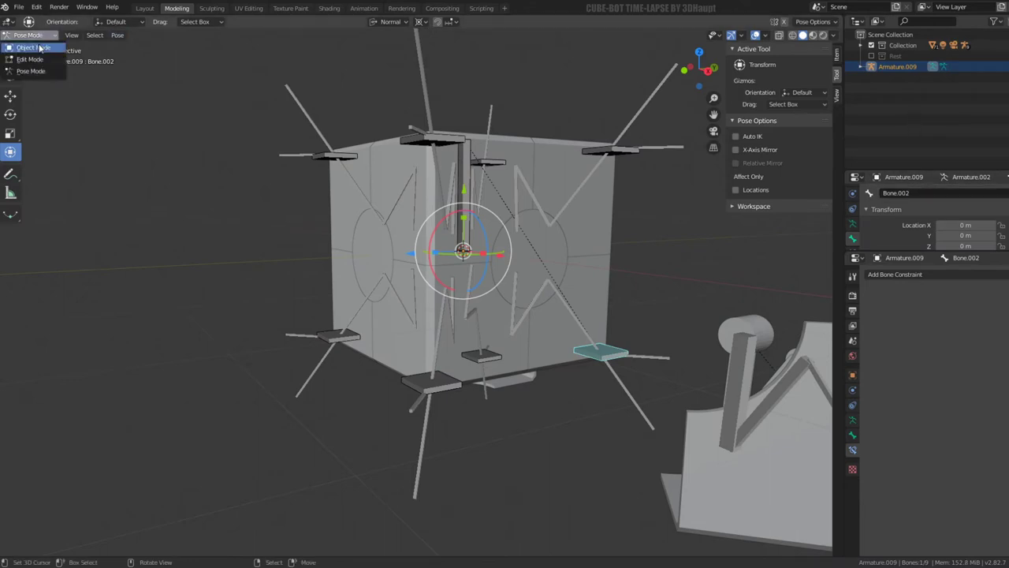
left_click(31, 43)
Step: Add a Copy Location constraint to Armature.004's Bone.004, targeting Armature.009
left_click(667, 359)
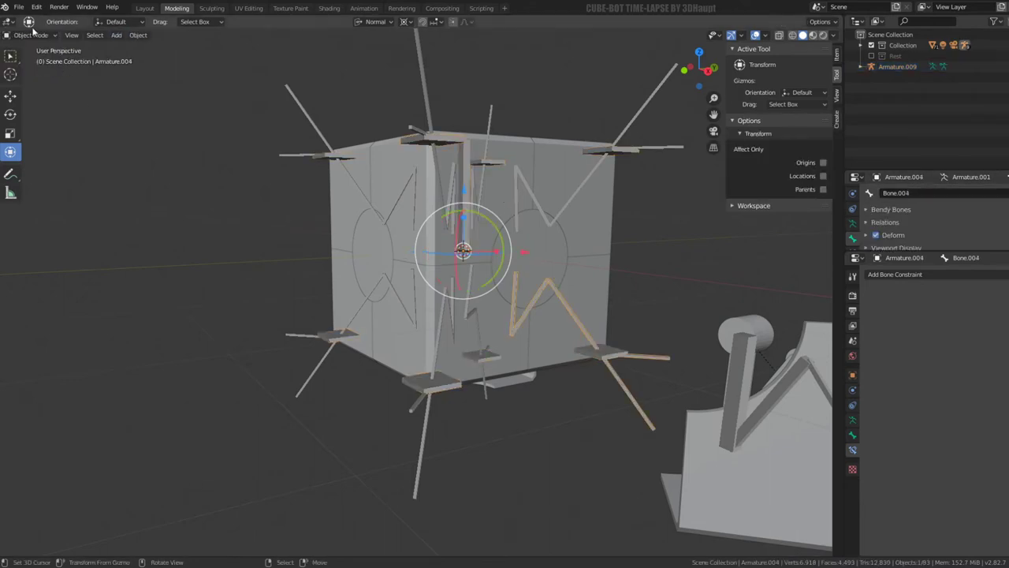
left_click(33, 36)
left_click(32, 71)
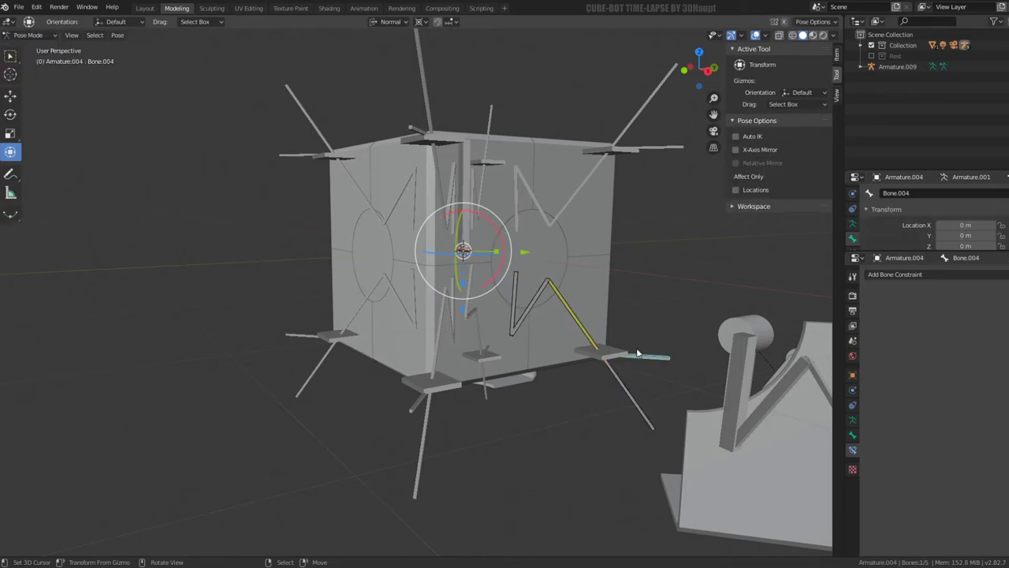
left_click(919, 276)
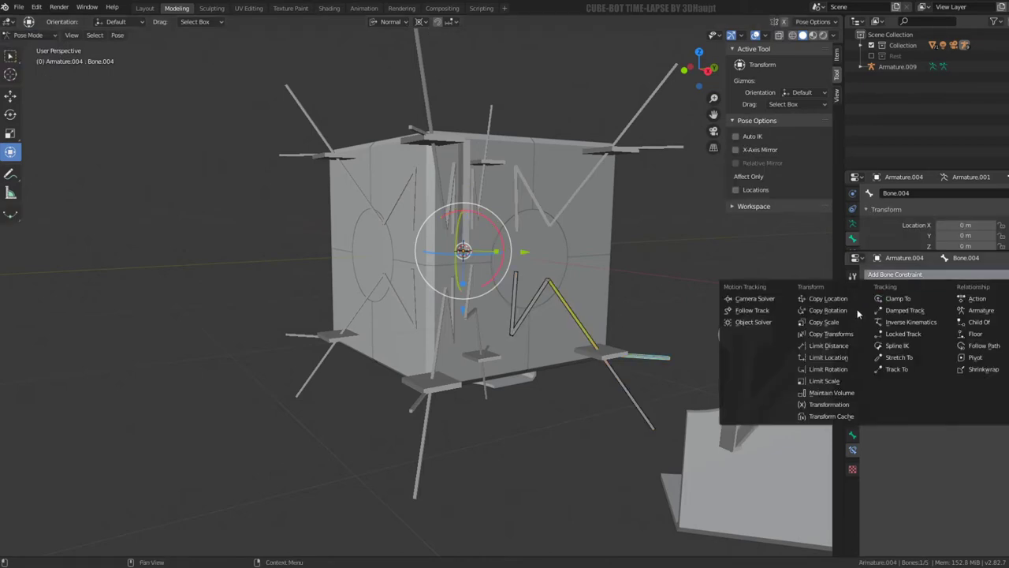
left_click(828, 298)
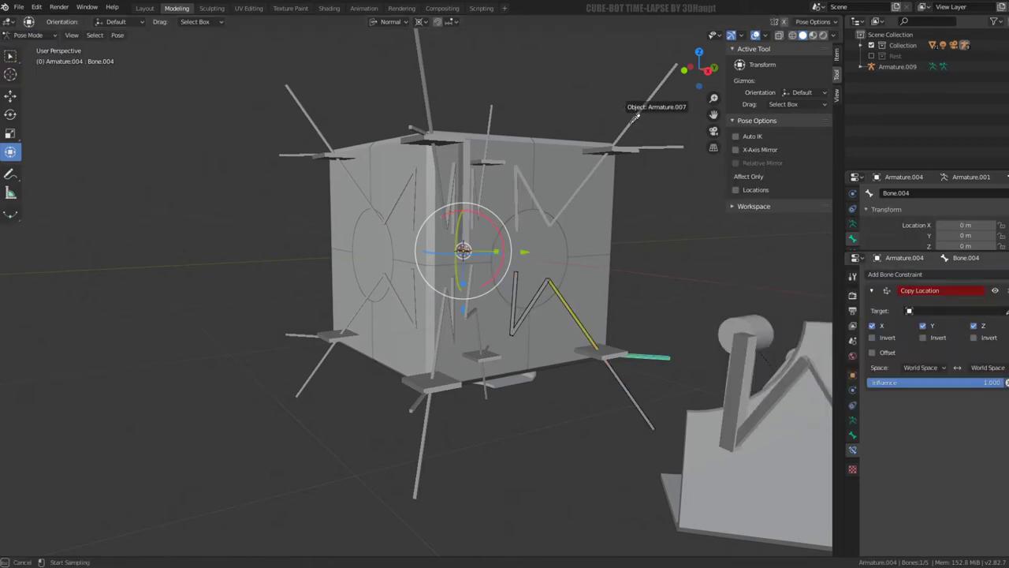
left_click(633, 146)
Step: Set Bone.002 as the constraint's target bone and return to Object Mode
left_click(939, 326)
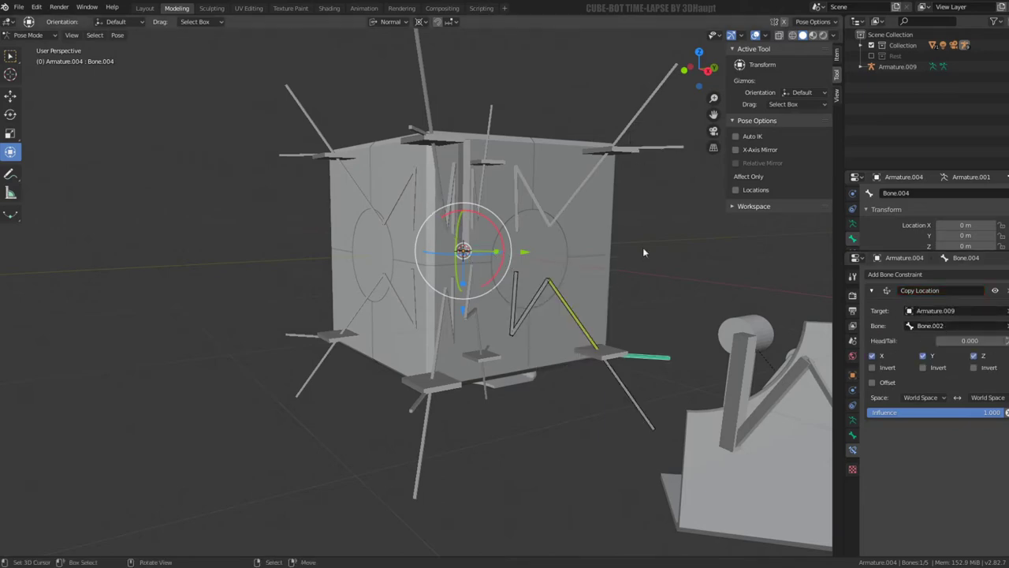
middle_click_drag(642, 247, 466, 268)
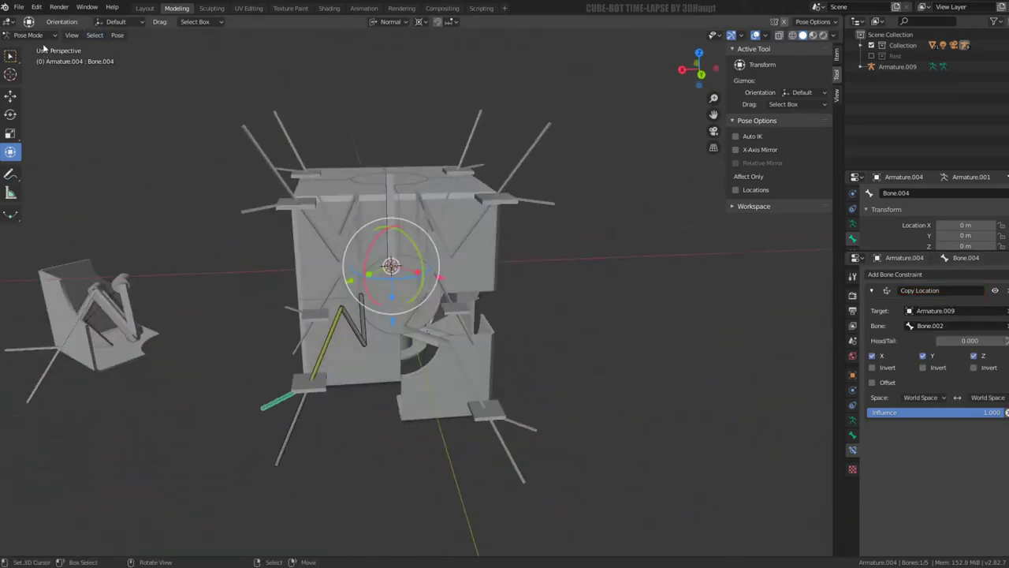
left_click(30, 35)
left_click(32, 46)
Step: Clear the locations of all Armature.009 pose bones, then edit Bone.001 in Edit Mode
left_click(323, 386)
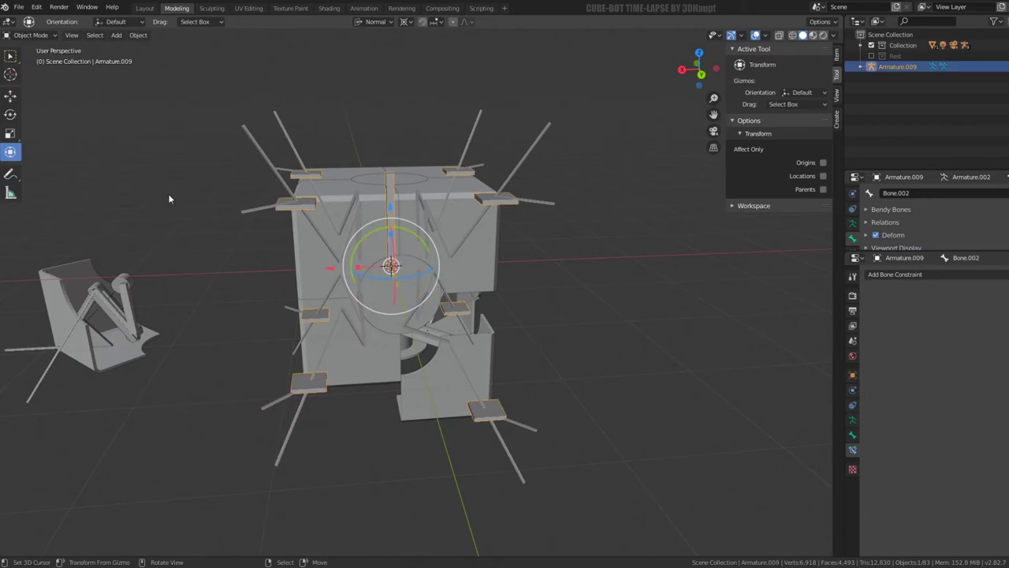
left_click(31, 35)
left_click(31, 71)
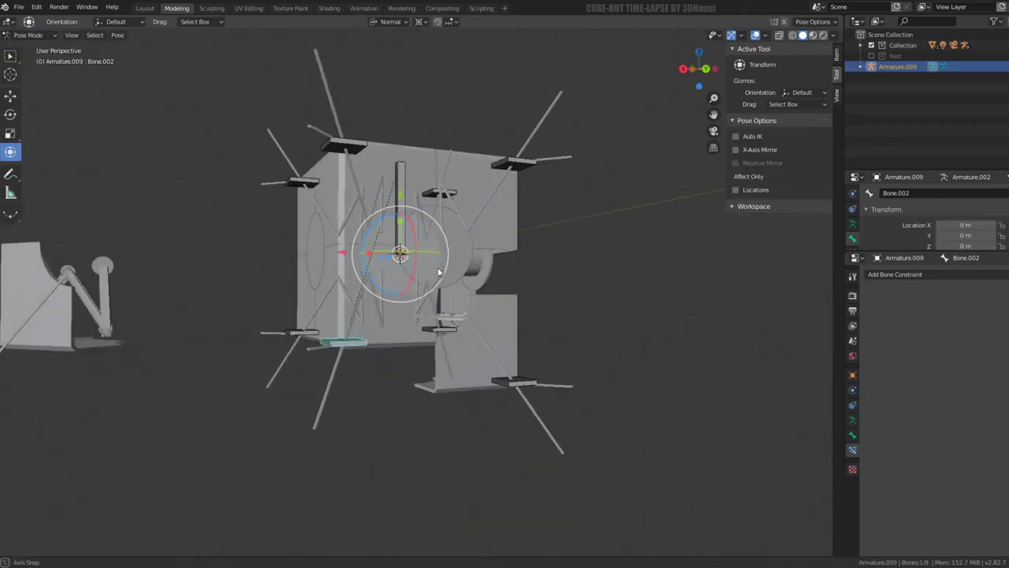
middle_click_drag(426, 331, 490, 333)
key("a")
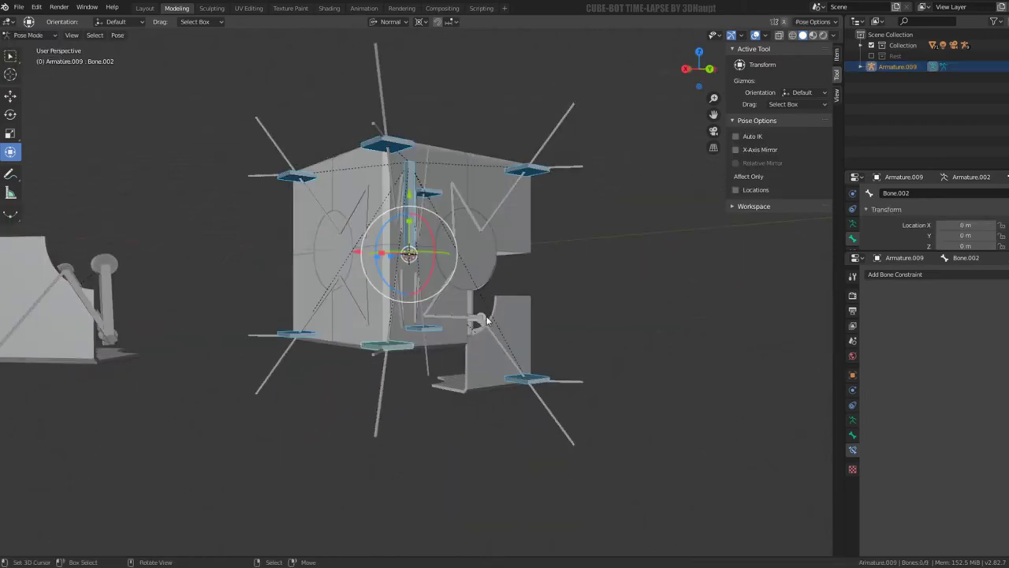
key("alt+g")
left_click(534, 335)
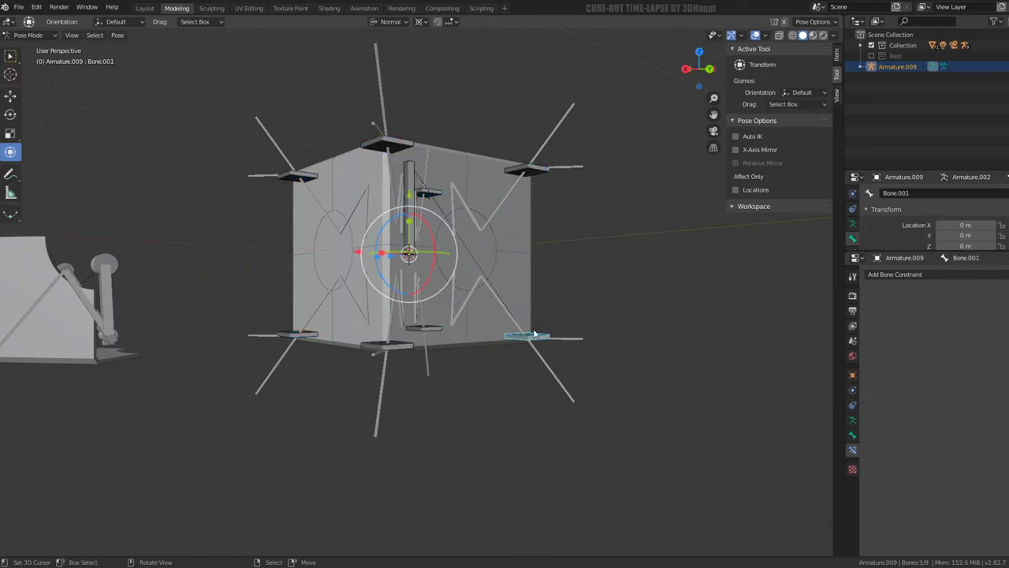
key("Tab")
middle_click_drag(456, 329, 447, 252)
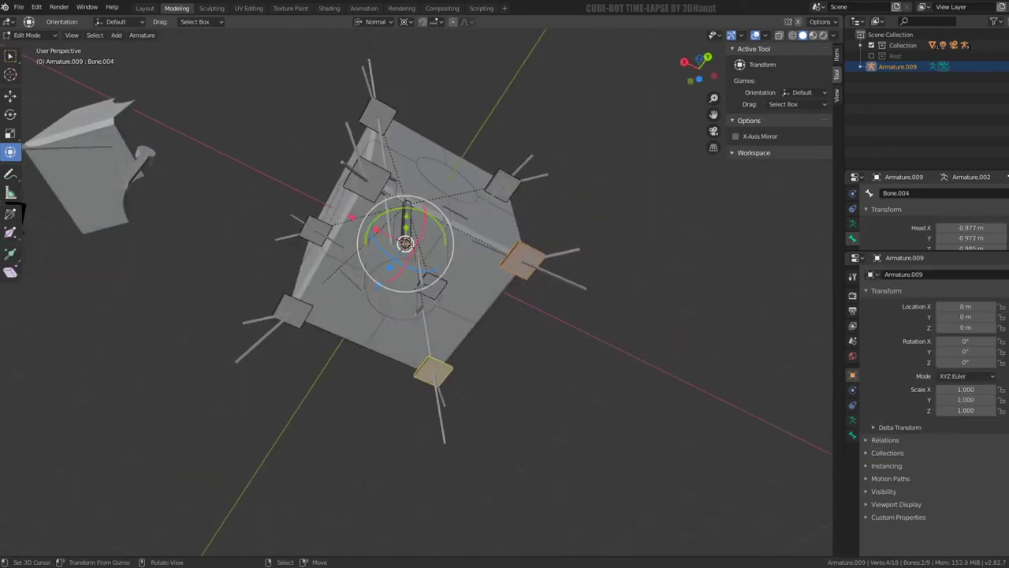
Step: Add a new bone at the centre of the two left foot bones and shrink it to 0.089
left_click(379, 169)
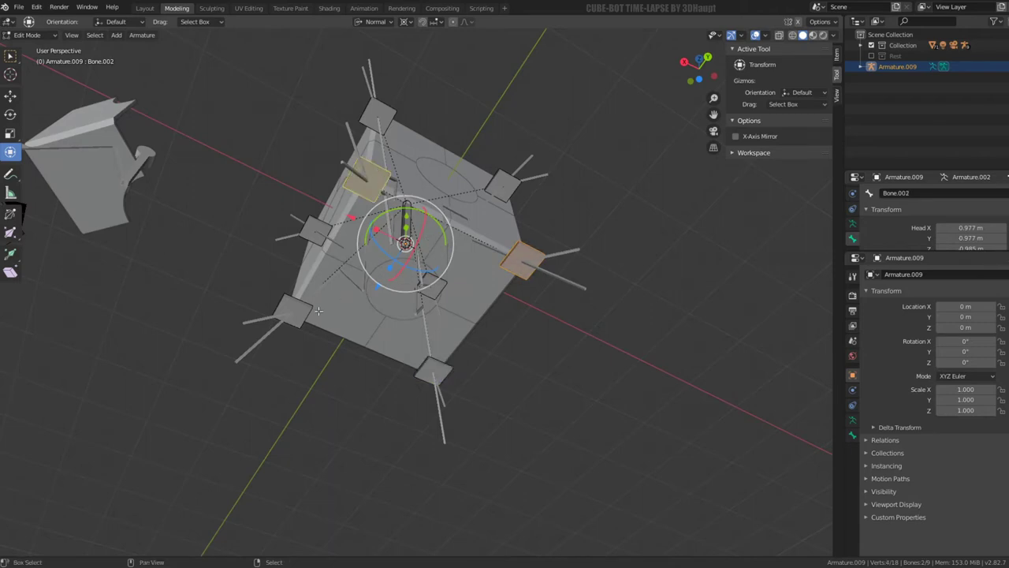
left_click(315, 310, "shift")
key("shift+s")
left_click(626, 364)
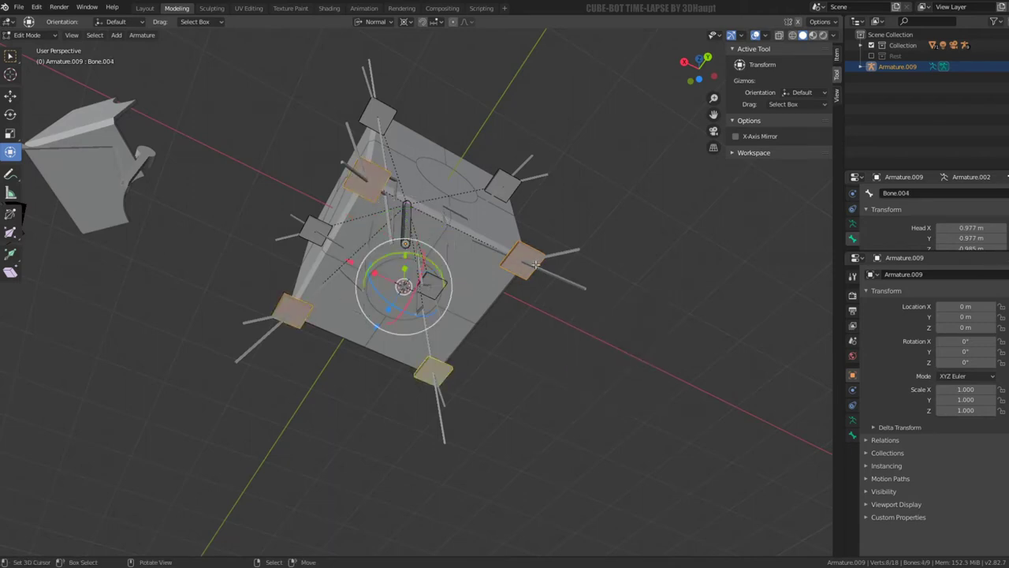
key("shift+a")
middle_click_drag(535, 247, 418, 271)
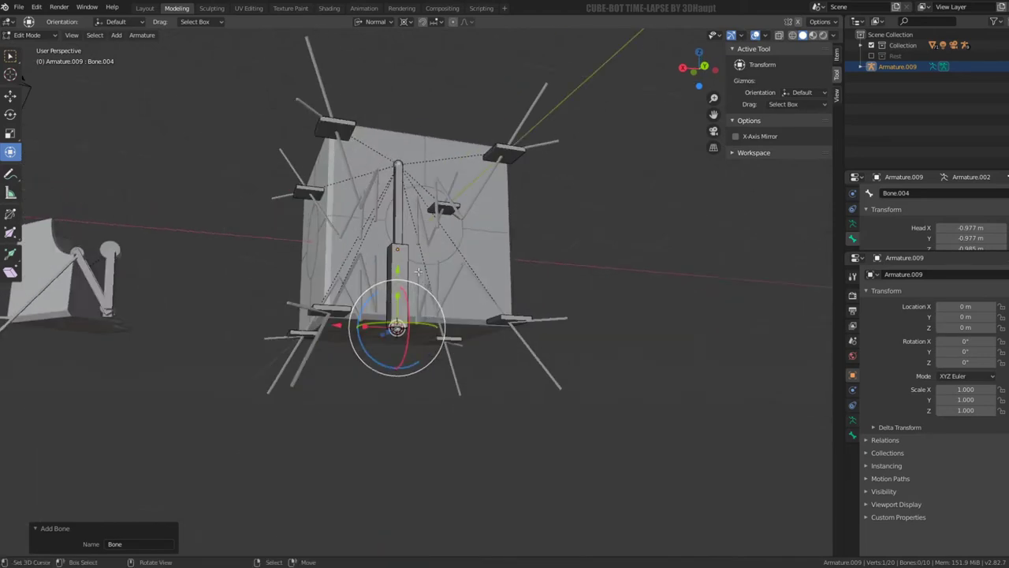
left_click(403, 255)
key("s")
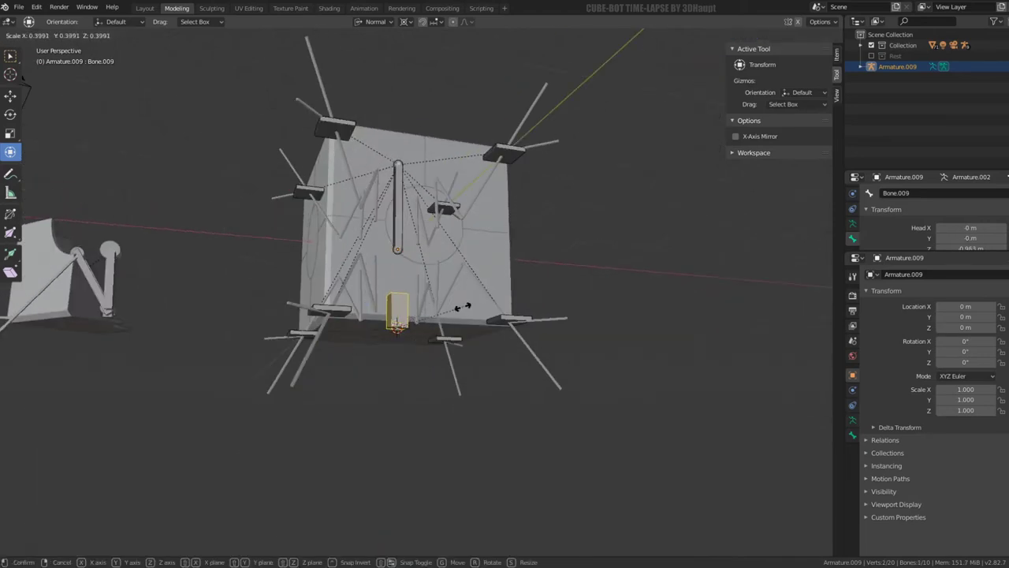
left_click(418, 330)
middle_click_drag(418, 330, 442, 370)
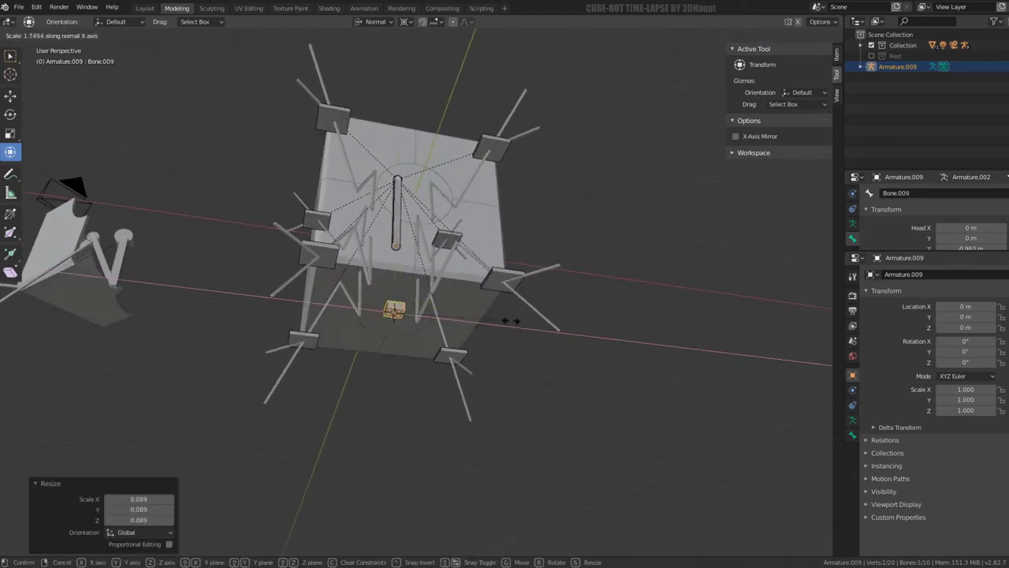
Step: Parent the foot plate bones and the body bone to the root bone with Keep Offset
left_click(513, 273)
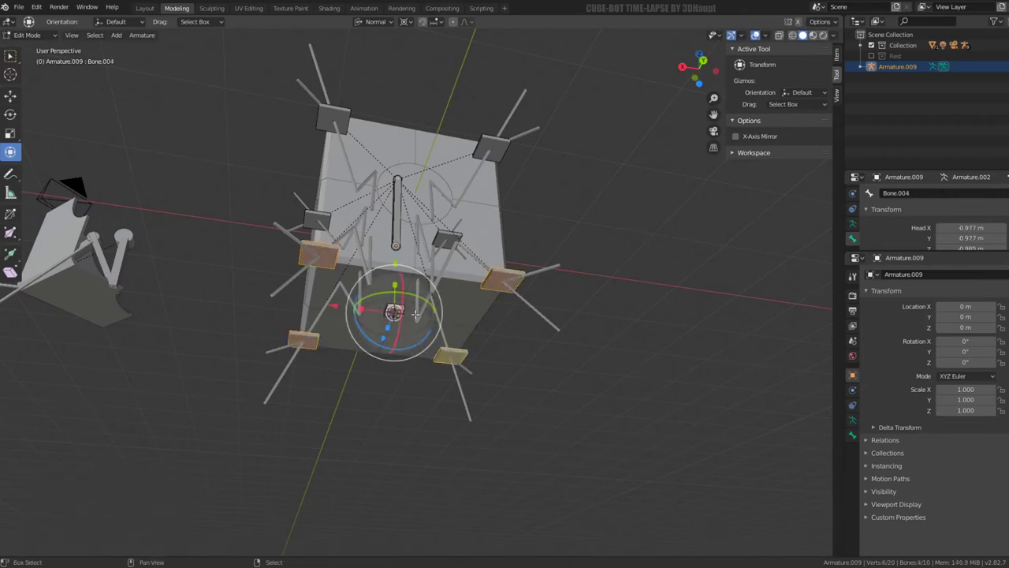
left_click(457, 349, "shift")
left_click(398, 312, "shift")
key("ctrl+p")
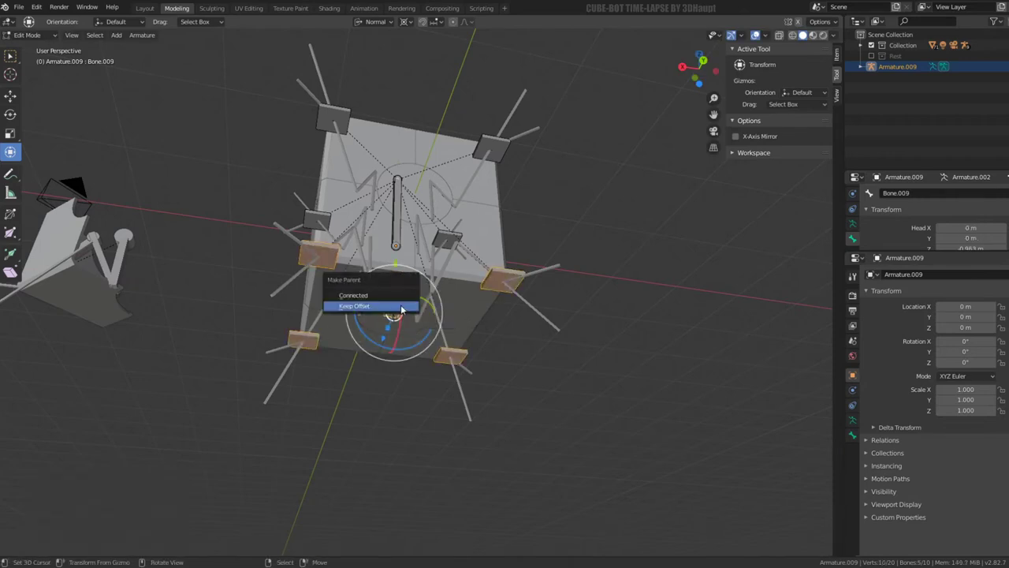
left_click(400, 306)
left_click(400, 303)
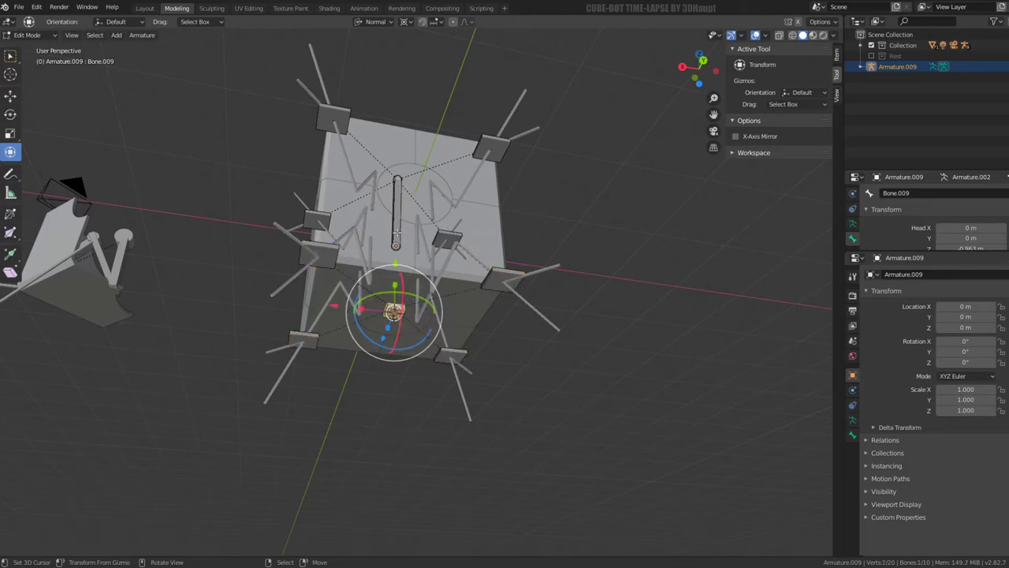
key("ctrl+p")
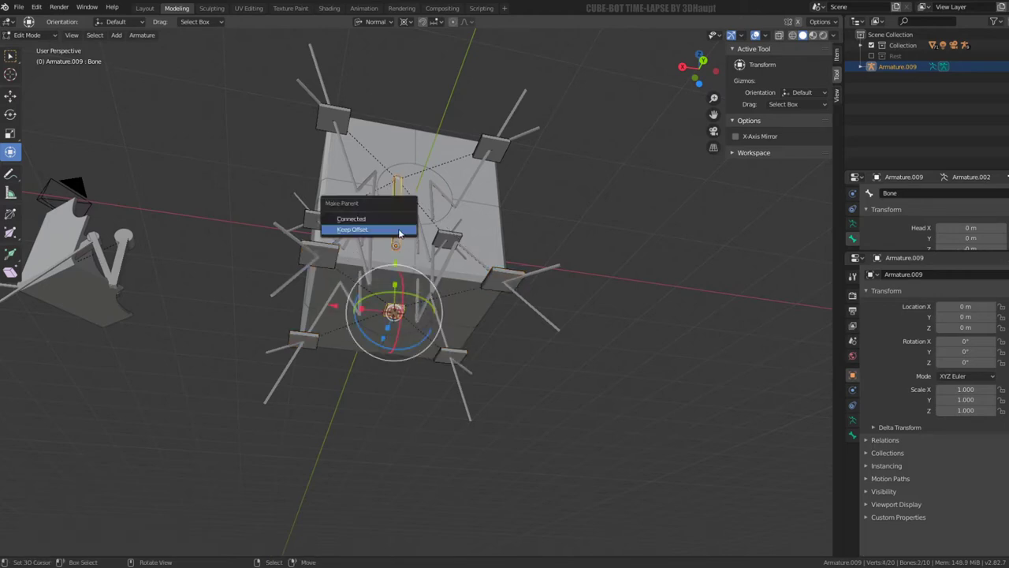
left_click(399, 229)
middle_click_drag(434, 251, 445, 286)
Step: In Pose Mode, move, scale and lift root bone Bone.009 to see the whole robot follow
key("ctrl+Tab")
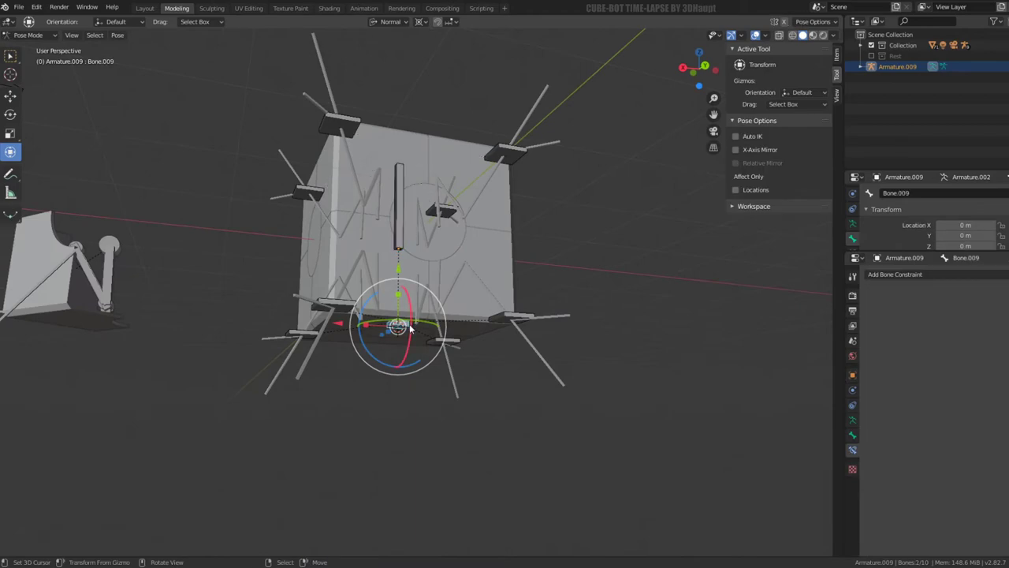
left_click_drag(394, 268, 416, 359)
mouse_move(416, 358)
middle_mouse_down()
mouse_move(439, 353)
mouse_move(426, 316)
middle_mouse_up()
key("s")
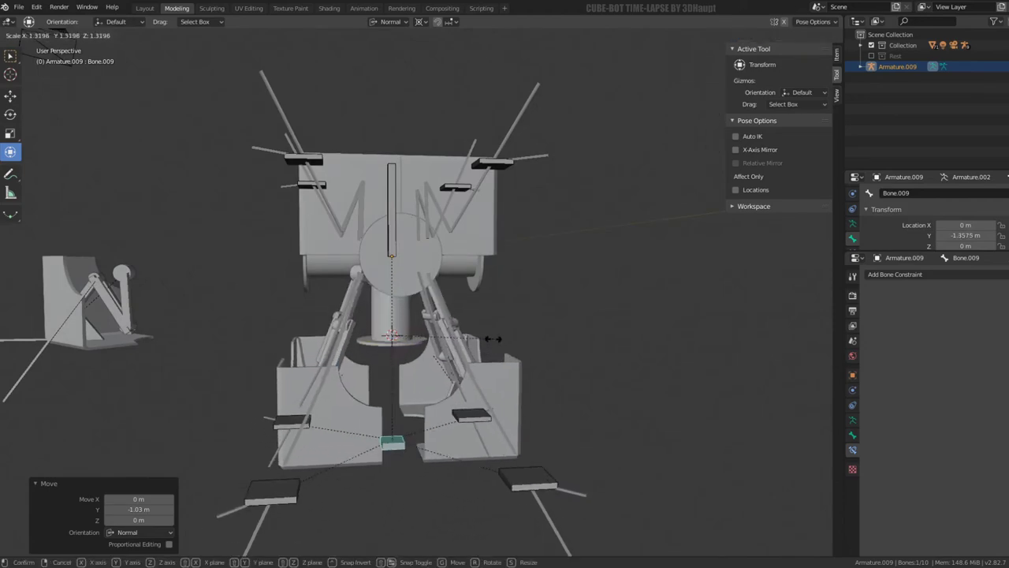
left_click(408, 306)
left_click_drag(408, 306, 383, 203)
mouse_move(384, 203)
middle_mouse_down()
mouse_move(440, 220)
mouse_move(558, 300)
mouse_move(501, 322)
mouse_move(501, 333)
middle_mouse_up()
Step: Try rotating the root bone and moving it along Y, cancelling both
key("r")
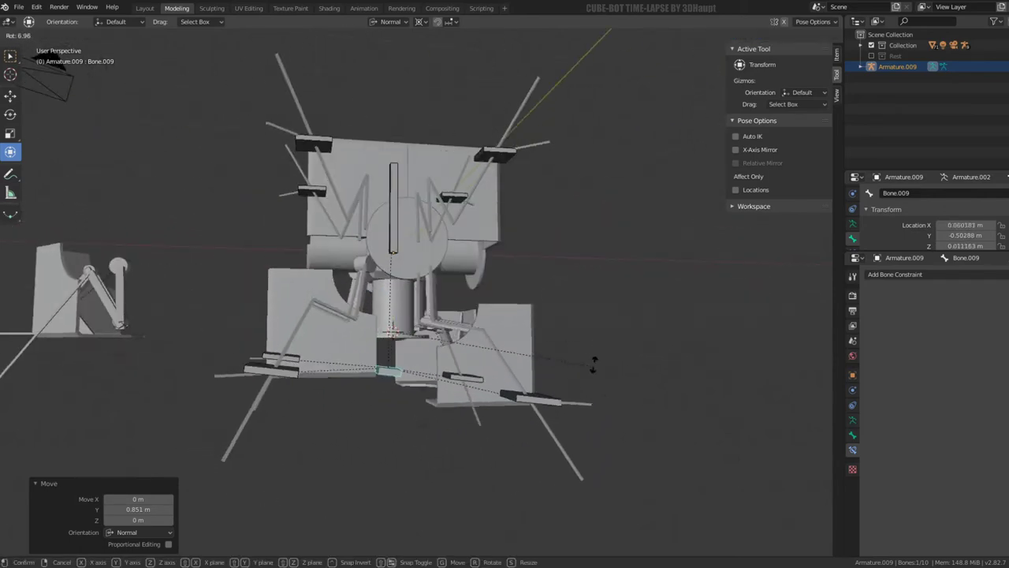
key("Escape")
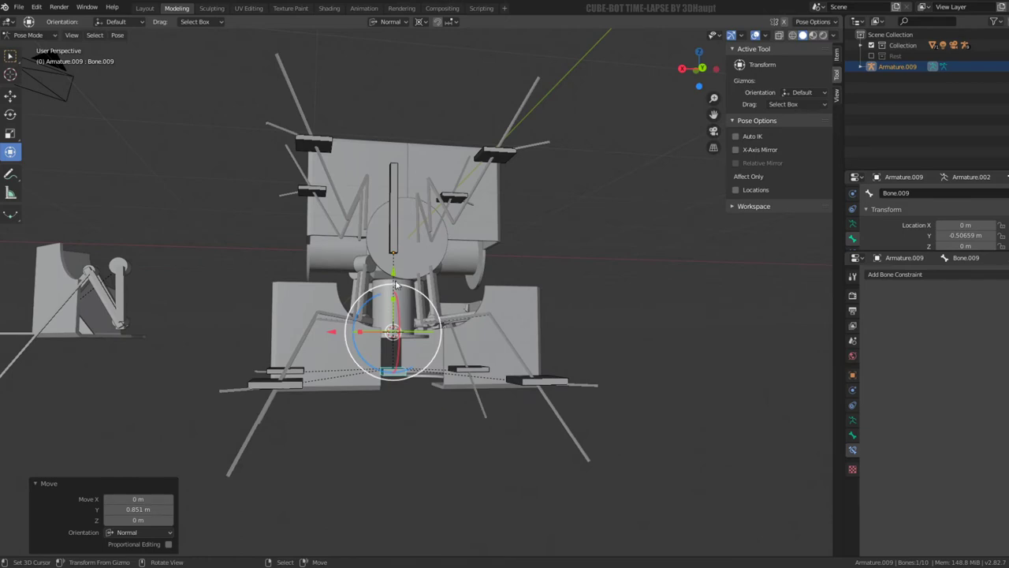
key("g")
key("y")
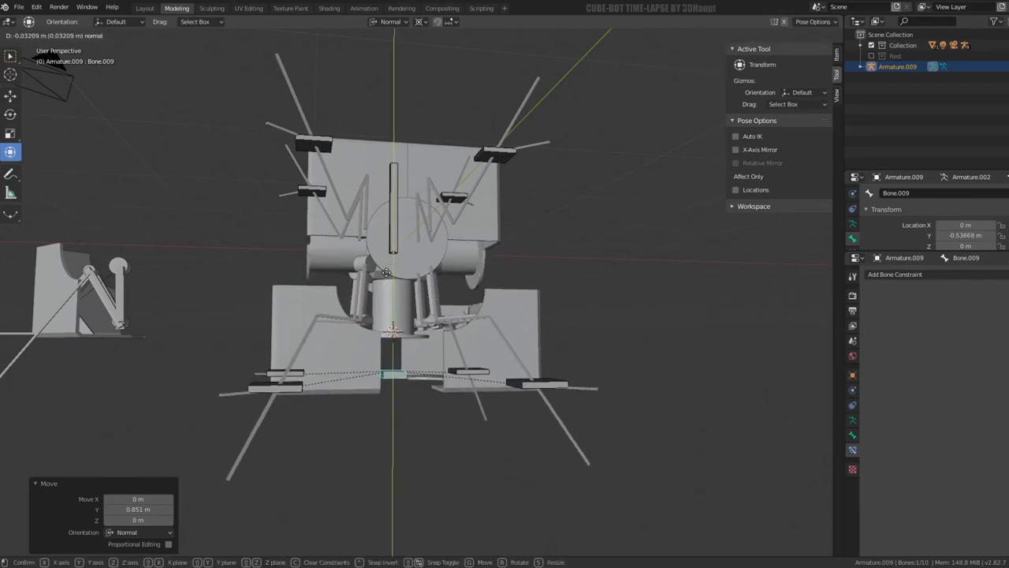
key("Escape")
middle_click_drag(387, 272, 522, 365)
Step: Select the right foot control bone and test-rotate it several times, cancelling each
left_click(556, 368)
key("r")
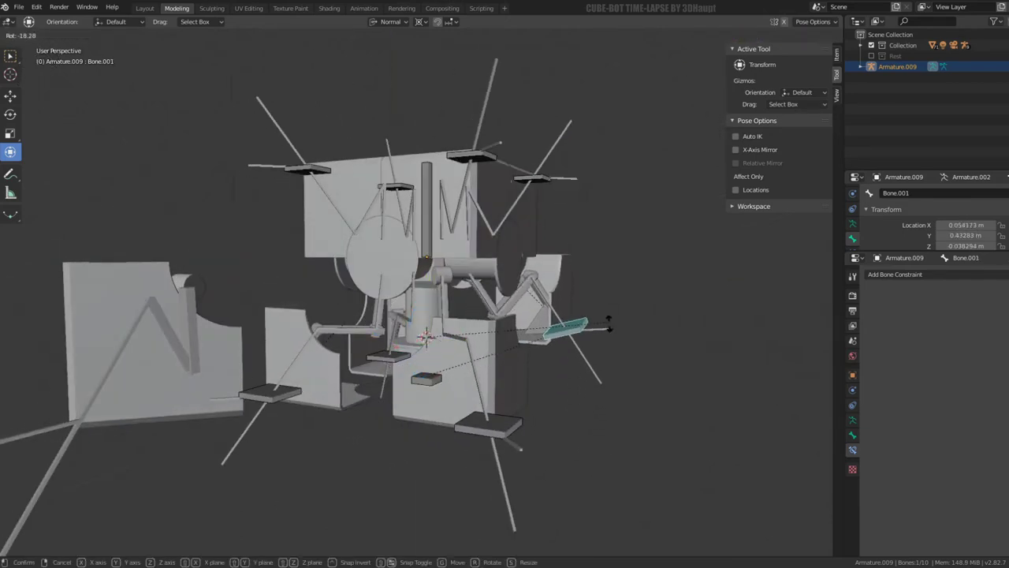
key("Escape")
mouse_move(590, 334)
middle_mouse_down()
mouse_move(505, 326)
mouse_move(223, 136)
middle_mouse_up()
key("r")
key("Escape")
key("r")
key("Escape")
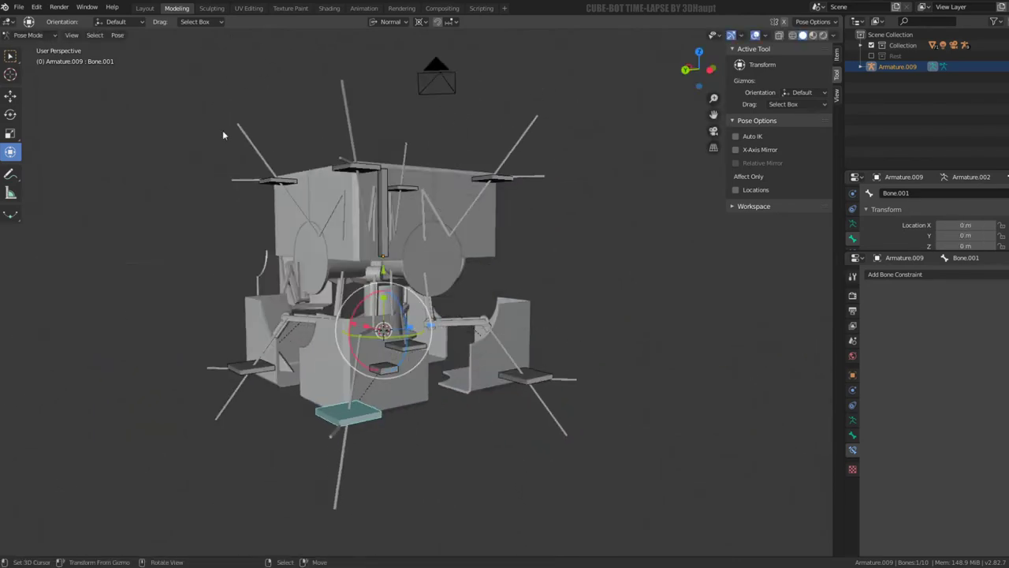
Step: Set the Pivot Point to Individual Origins and test moving the foot control
left_click(420, 22)
left_click(445, 71)
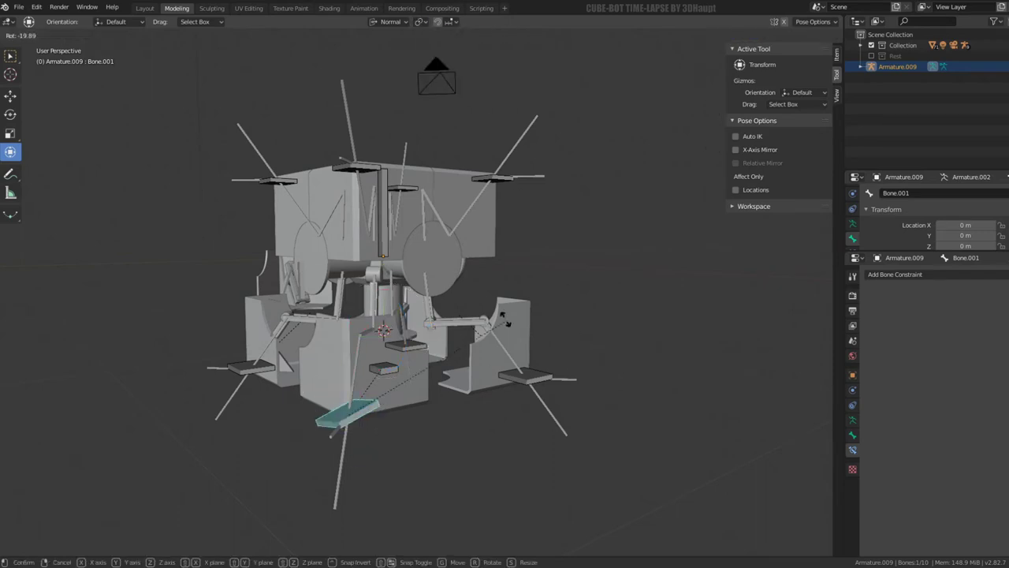
middle_click_drag(446, 363, 444, 356)
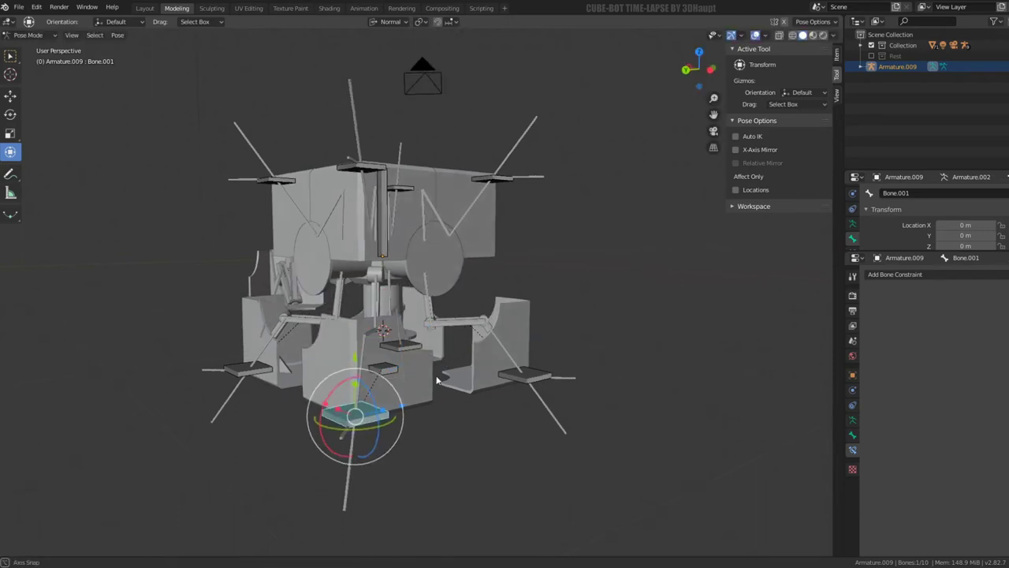
key("g")
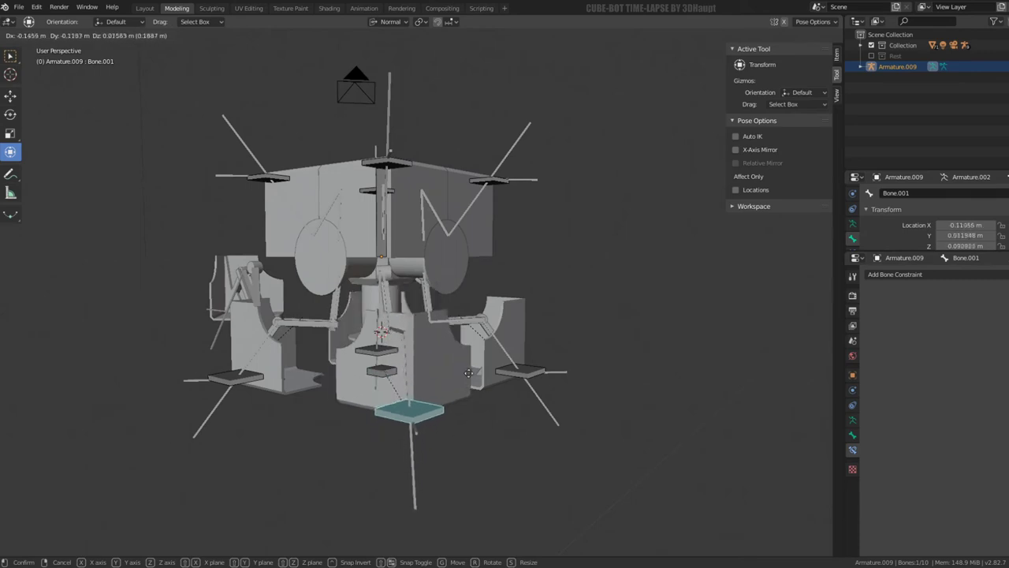
key("Escape")
middle_click_drag(444, 359, 497, 335)
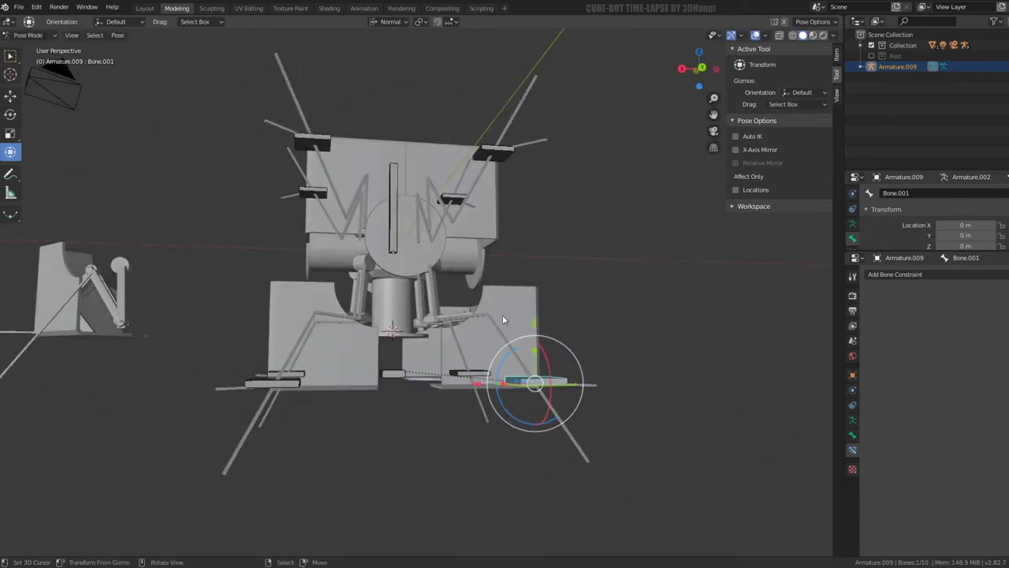
key("g")
key("Escape")
Step: Test-move the foot control again, cancelling so it returns to 0 m location
middle_click_drag(482, 285, 180, 122)
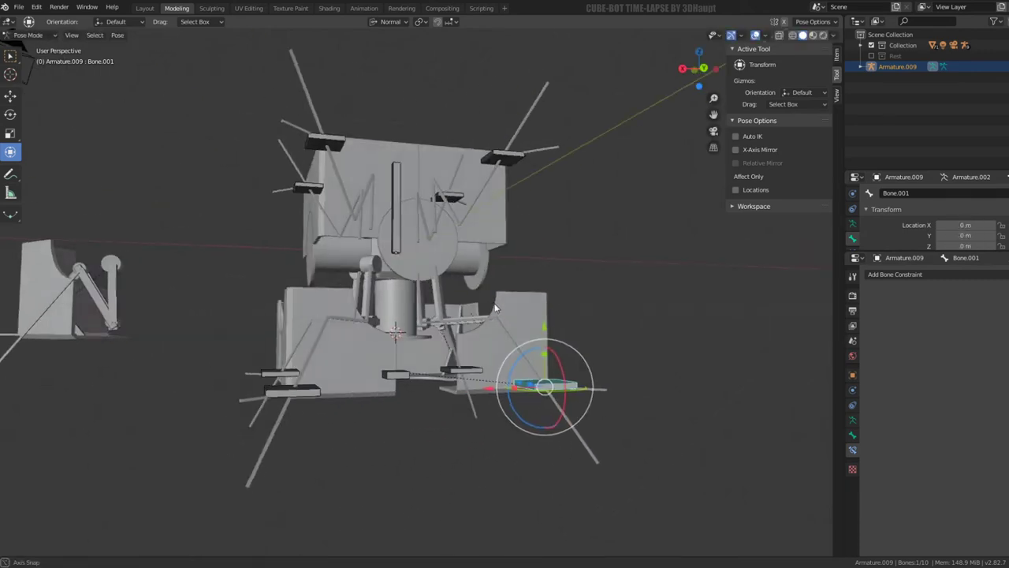
mouse_move(440, 169)
middle_mouse_down()
mouse_move(350, 176)
mouse_move(511, 180)
middle_mouse_up()
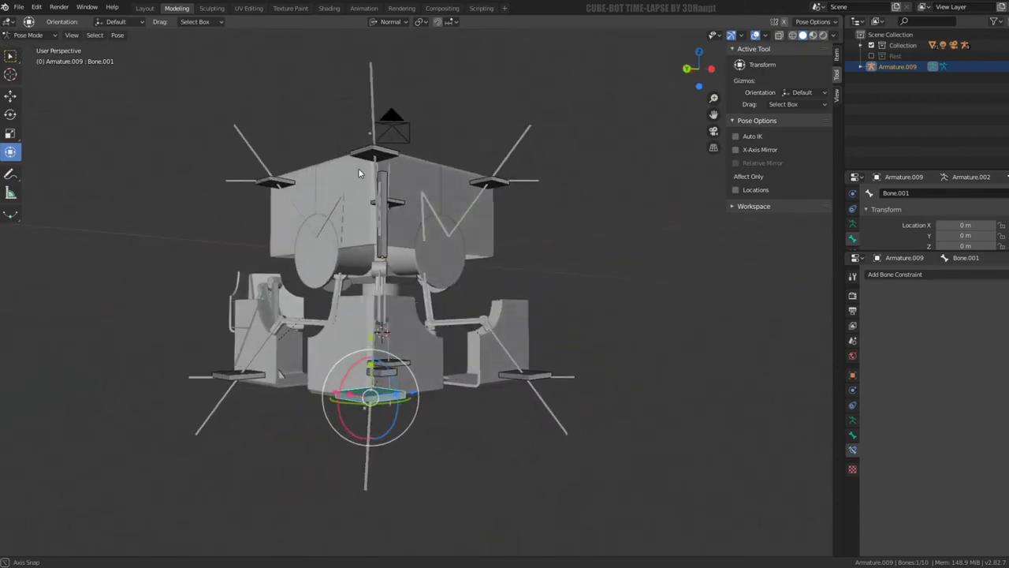
middle_click_drag(572, 310, 502, 291)
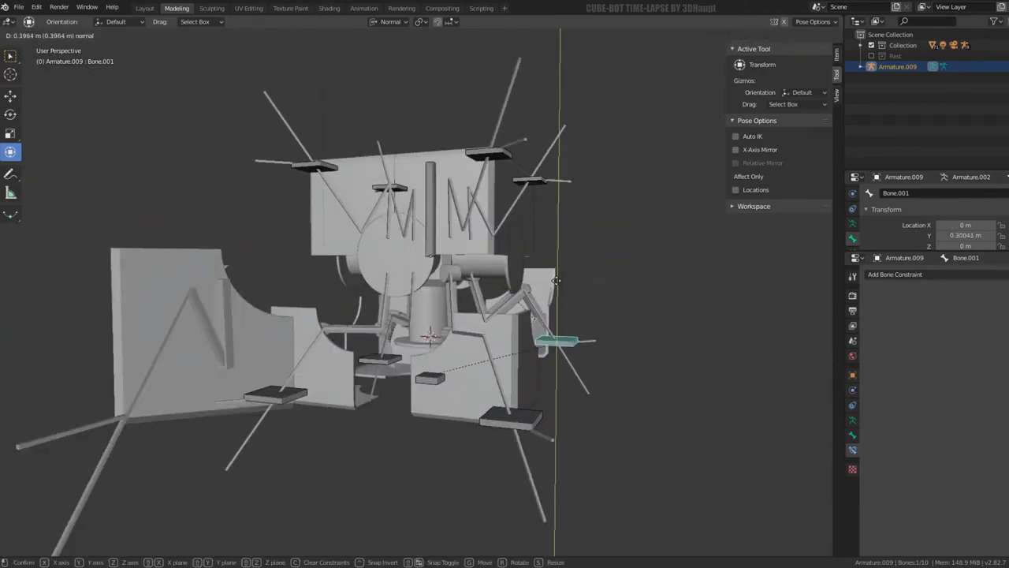
scroll(502, 291, "up", 1)
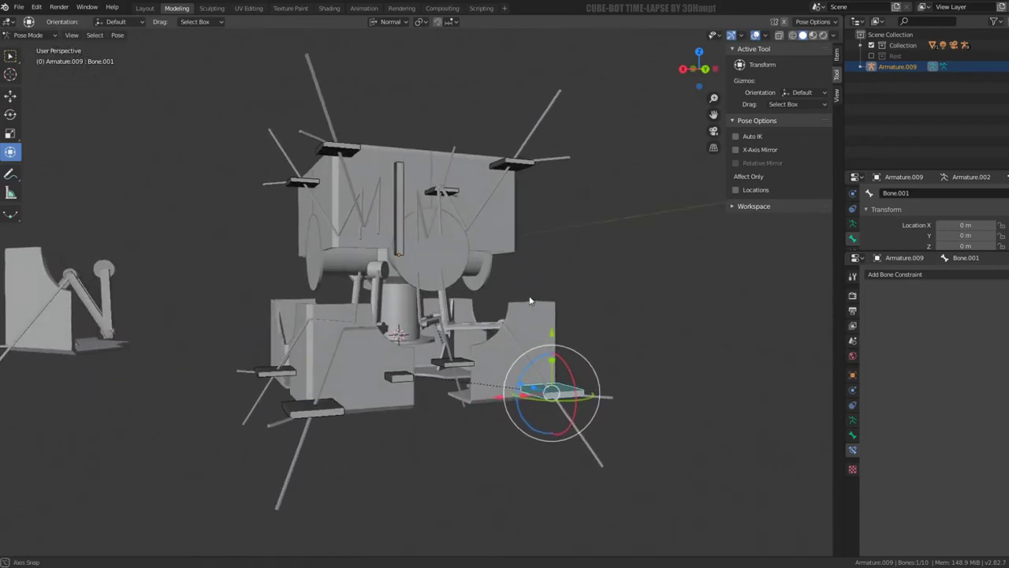
scroll(503, 291, "up", 1)
key("g")
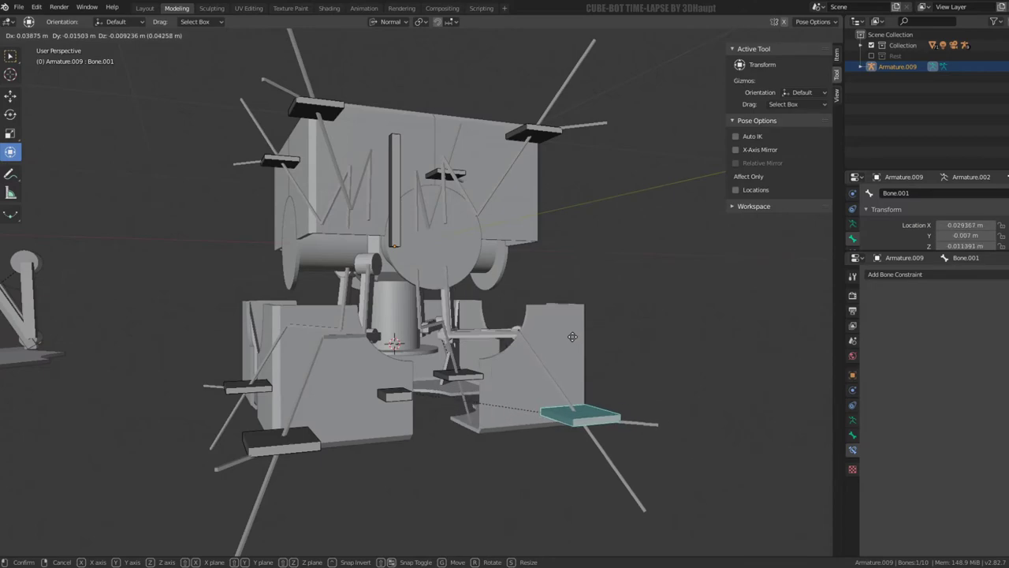
key("Escape")
mouse_move(583, 310)
middle_mouse_down()
mouse_move(437, 322)
mouse_move(553, 286)
middle_mouse_up()
key("g")
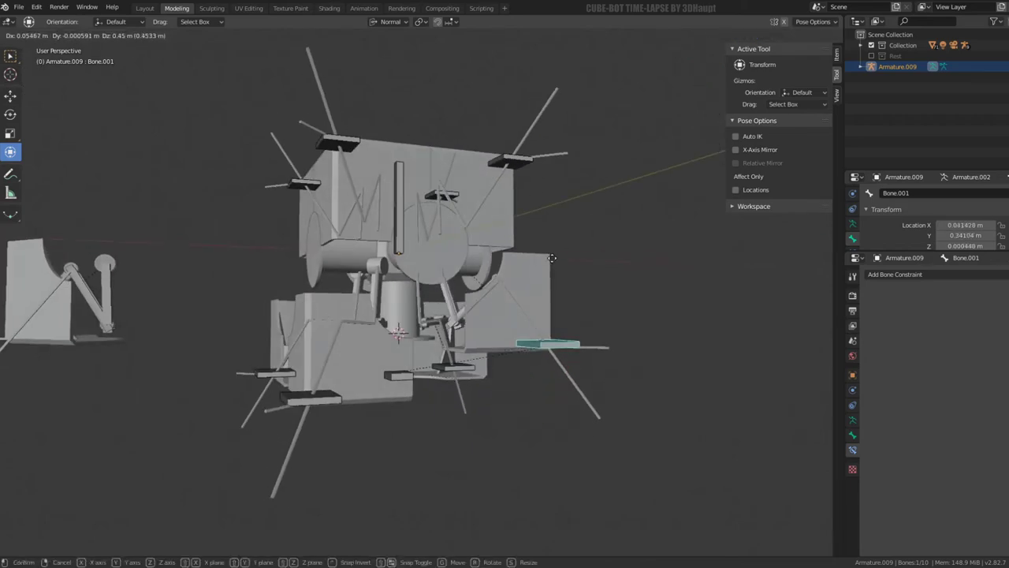
right_click(622, 346)
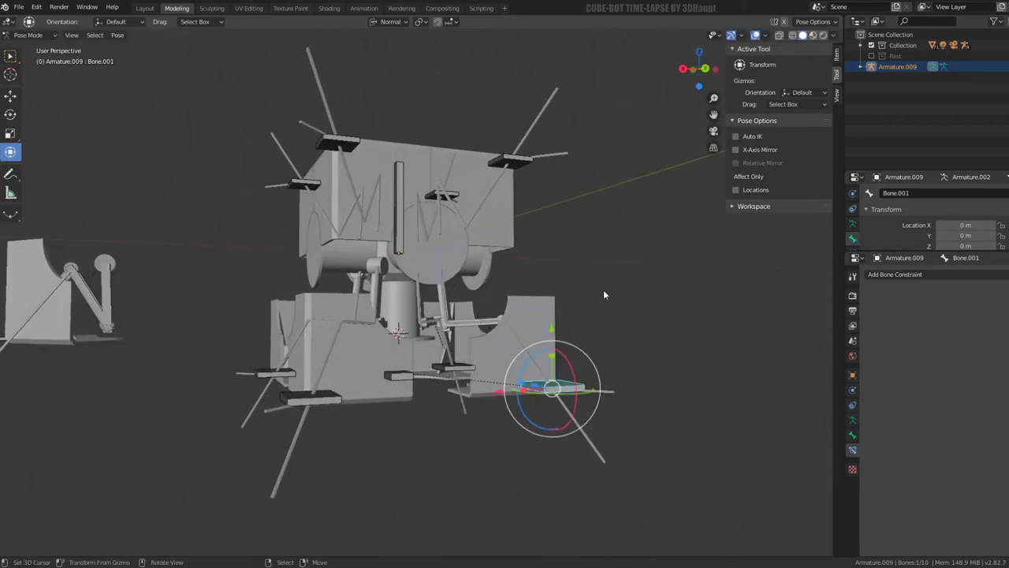
mouse_move(603, 289)
middle_mouse_down()
mouse_move(440, 271)
mouse_move(560, 274)
mouse_move(555, 284)
middle_mouse_up()
Step: Test-move the front-right foot plate bone, then cancel back to its rest position
left_click(503, 166)
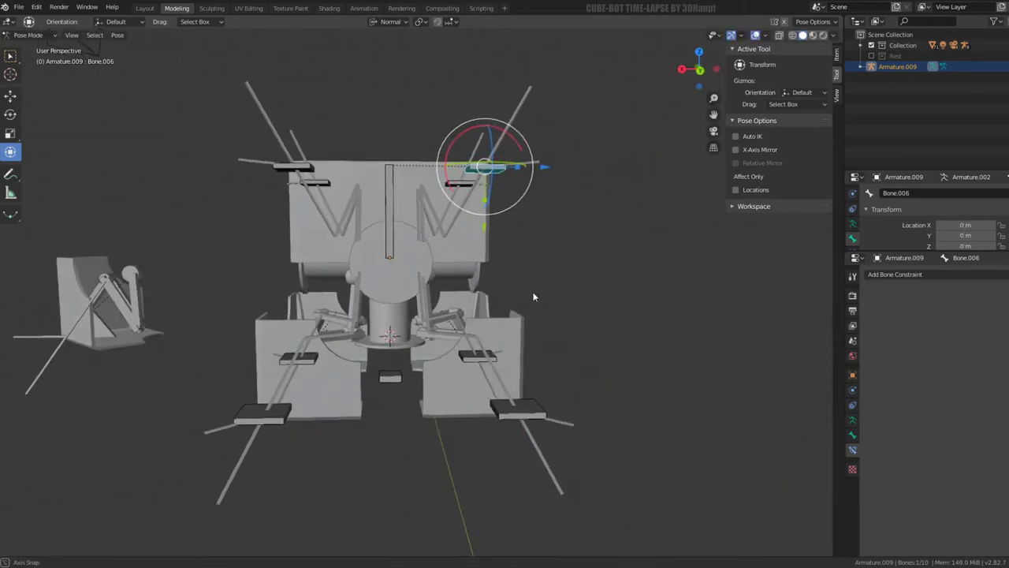
mouse_move(521, 179)
middle_mouse_down()
mouse_move(392, 310)
mouse_move(568, 301)
middle_mouse_up()
scroll(418, 292, "up", 3)
scroll(392, 310, "up", 3)
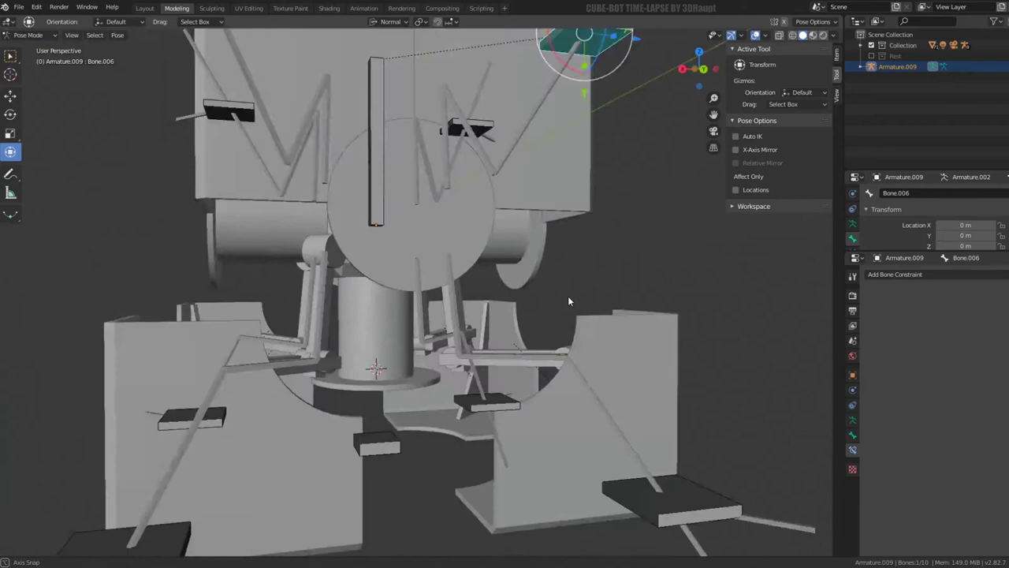
left_click(706, 497)
key("g")
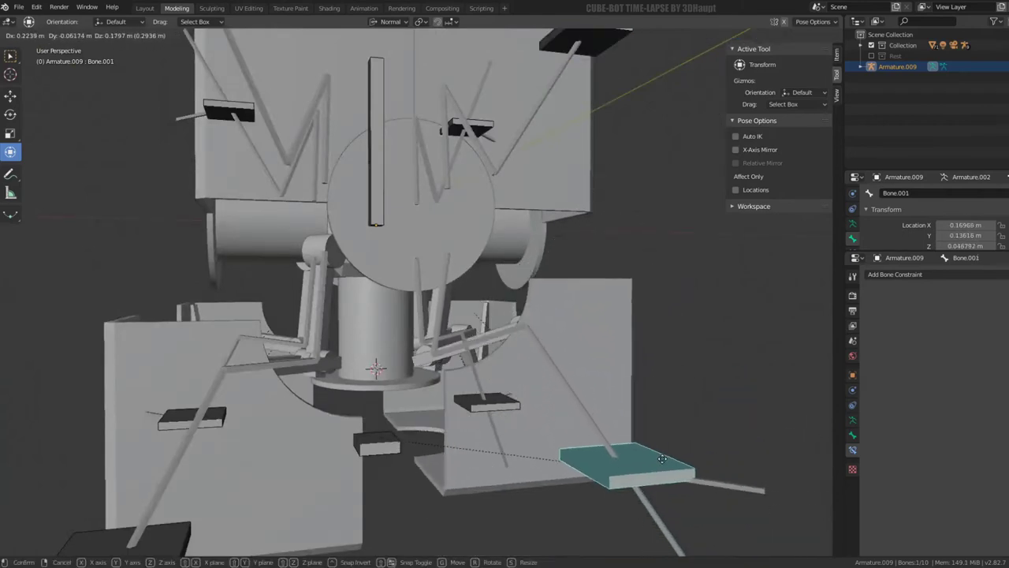
middle_click_drag(663, 459, 496, 310)
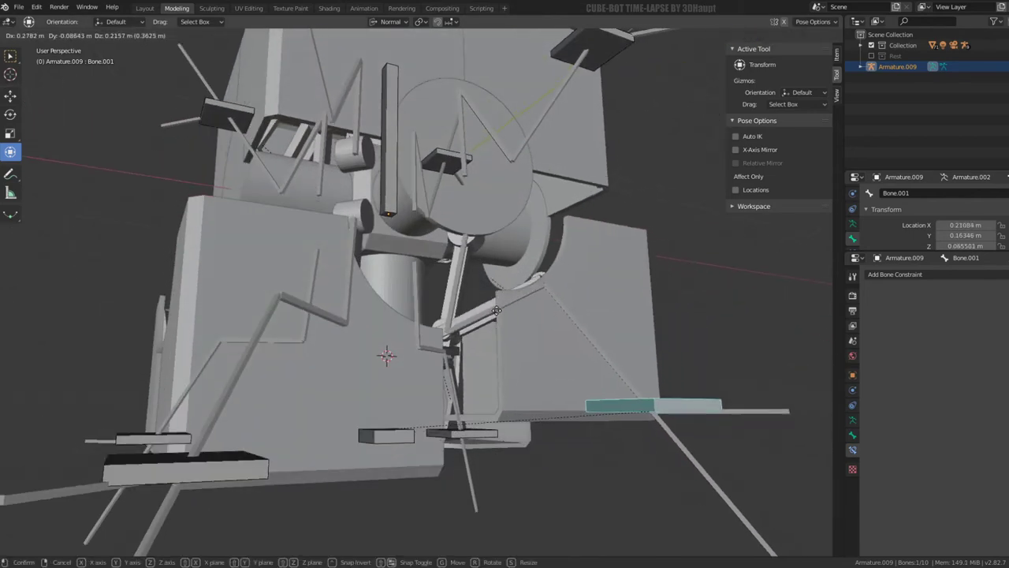
right_click(485, 282)
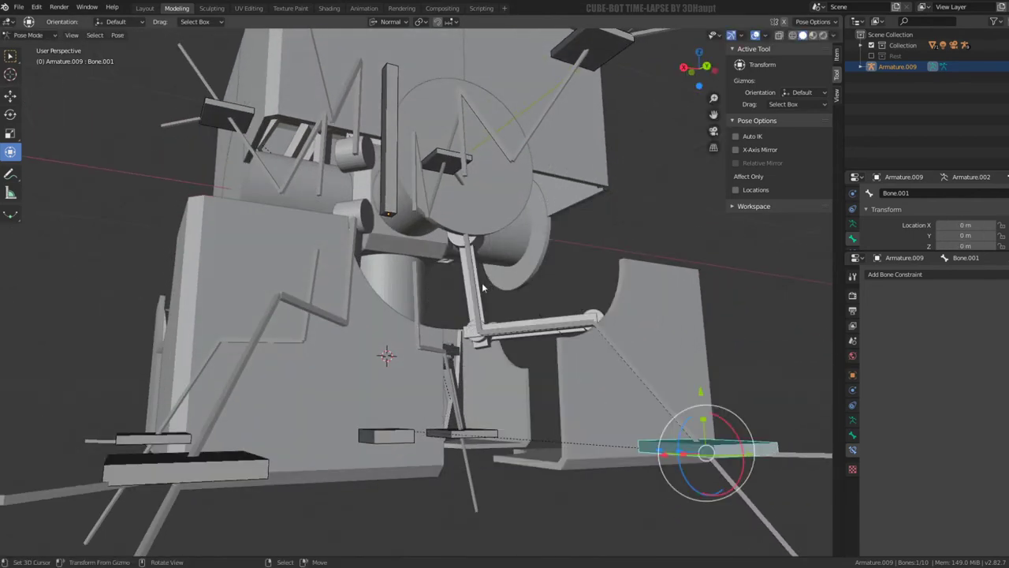
Step: Move Bone.001's foot plate out to about 0.41, 0.088, 0.204 m so its leg bends
left_click(44, 35)
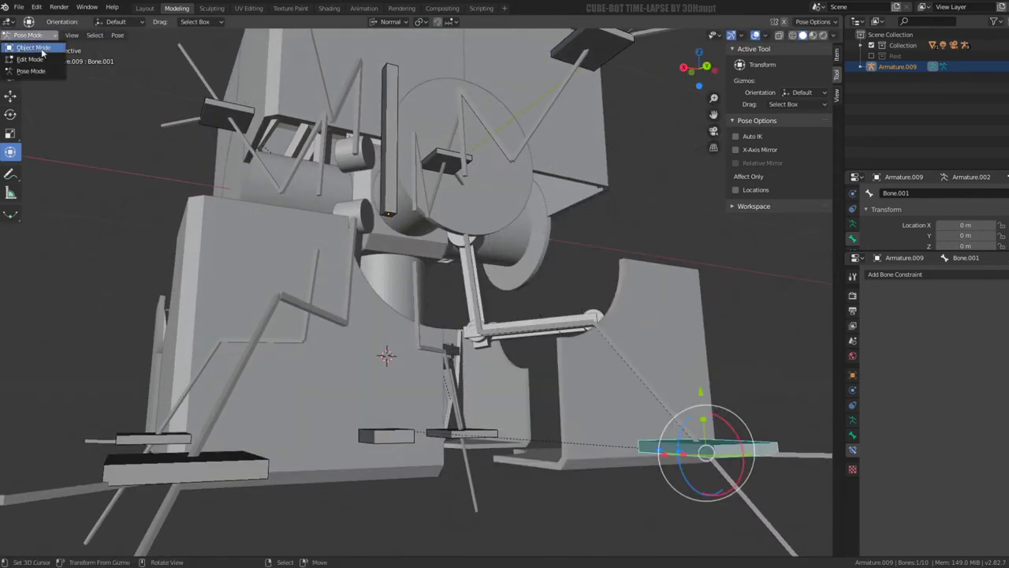
mouse_move(699, 413)
middle_mouse_down()
mouse_move(617, 303)
mouse_move(652, 338)
mouse_move(759, 388)
middle_mouse_up()
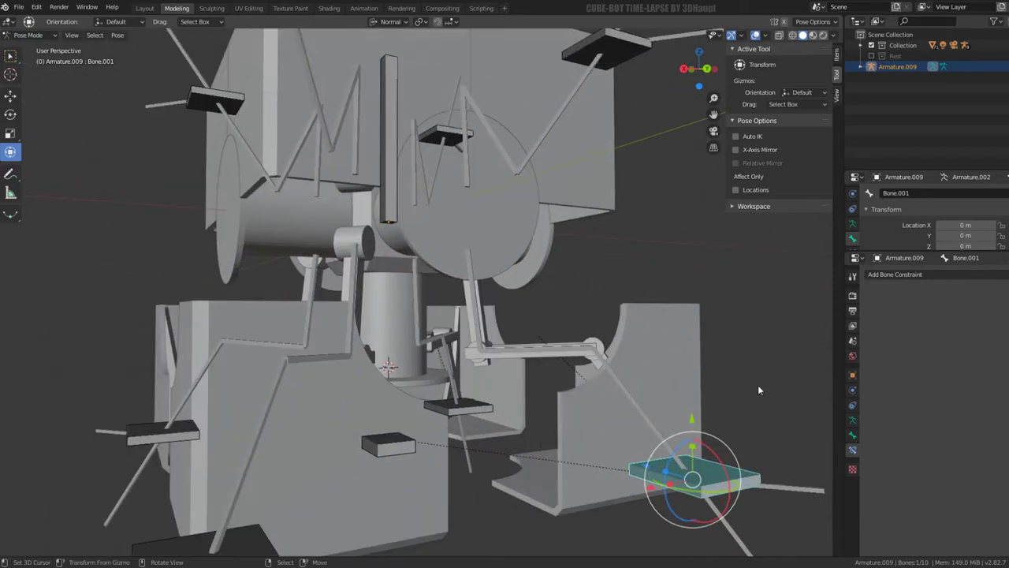
key("g")
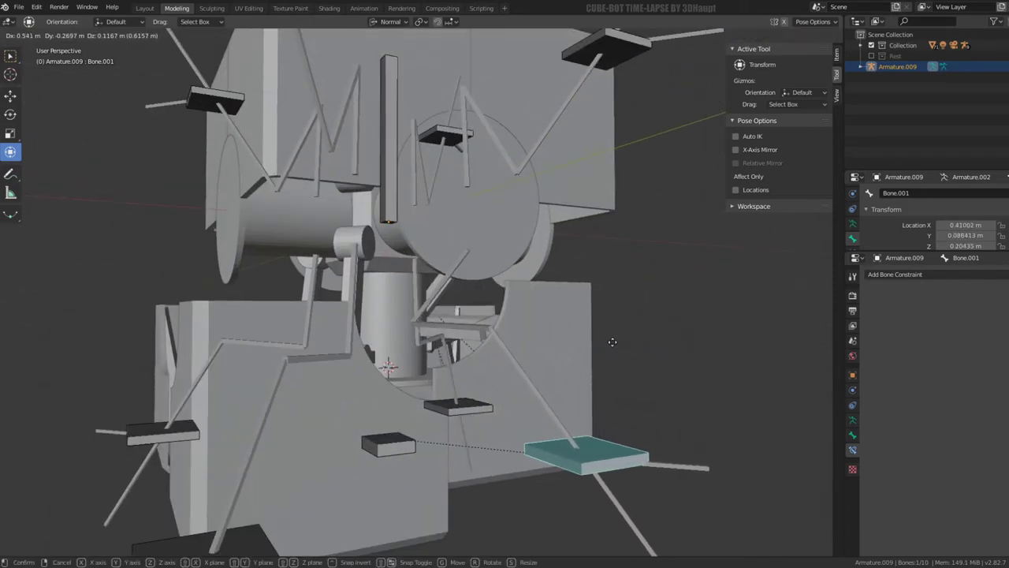
left_click(607, 342)
mouse_move(608, 343)
middle_mouse_down()
mouse_move(476, 340)
mouse_move(508, 323)
mouse_move(102, 76)
middle_mouse_up()
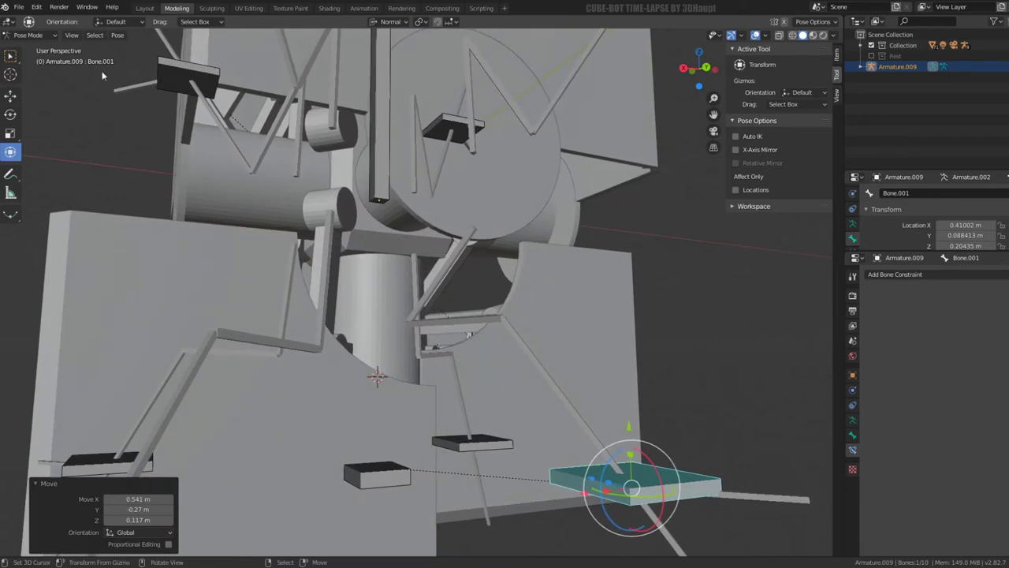
left_click(43, 72)
Step: Pose Armature.003, select its upper leg bone and show its Bone properties down to Inverse Kinematics
left_click(29, 37)
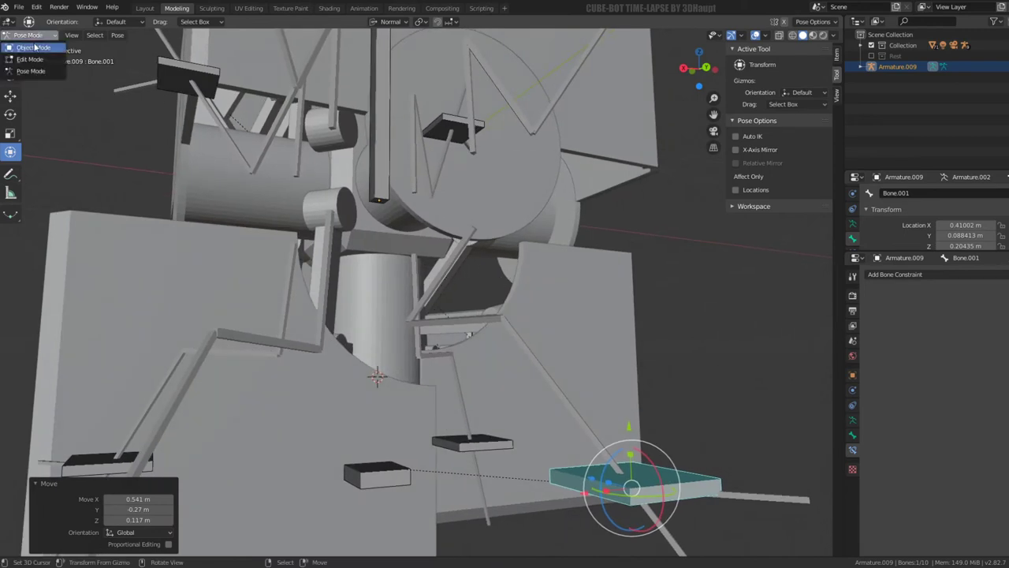
left_click(31, 46)
left_click(433, 298)
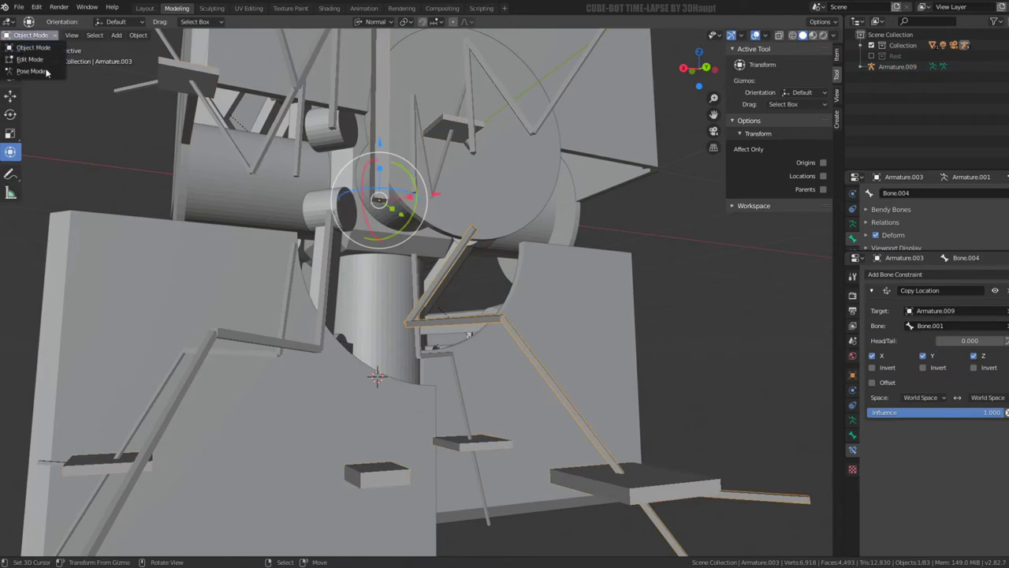
left_click(32, 71)
left_click(430, 284)
scroll(425, 287, "up", 5)
mouse_move(425, 286)
middle_mouse_down()
mouse_move(351, 305)
mouse_move(373, 294)
mouse_move(996, 304)
middle_mouse_up()
left_click(853, 421)
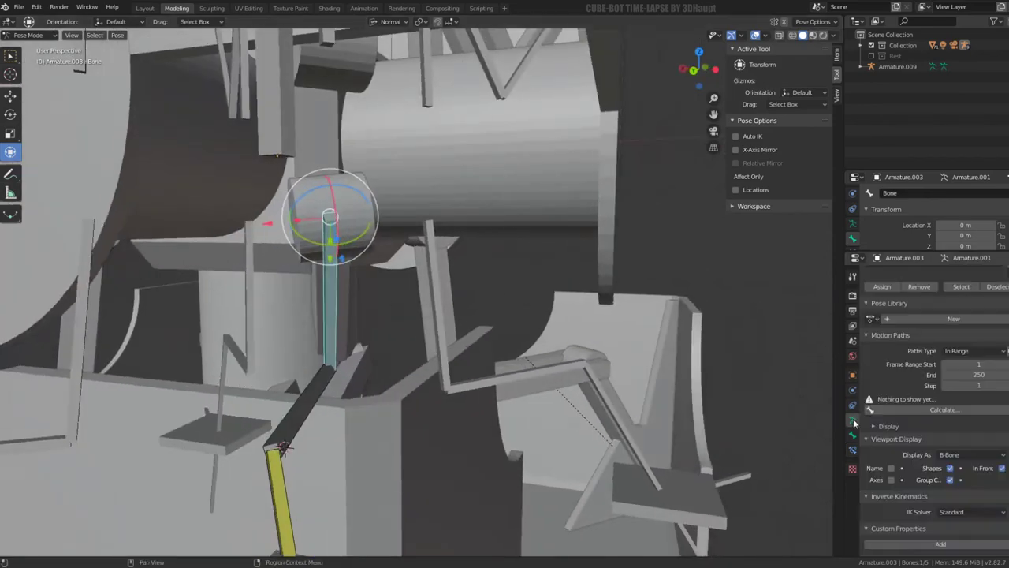
left_click(853, 435)
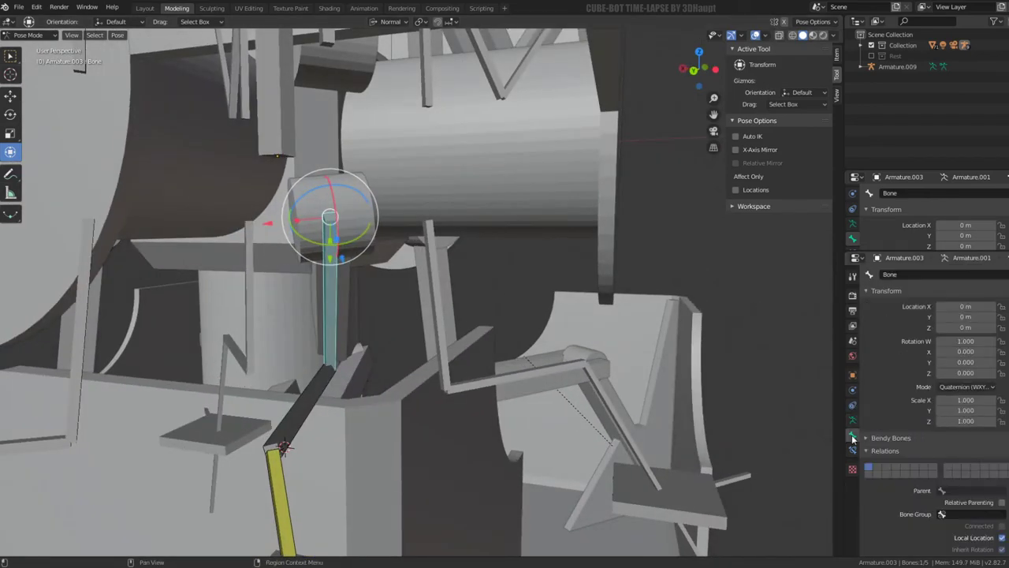
scroll(897, 406, "down", 3)
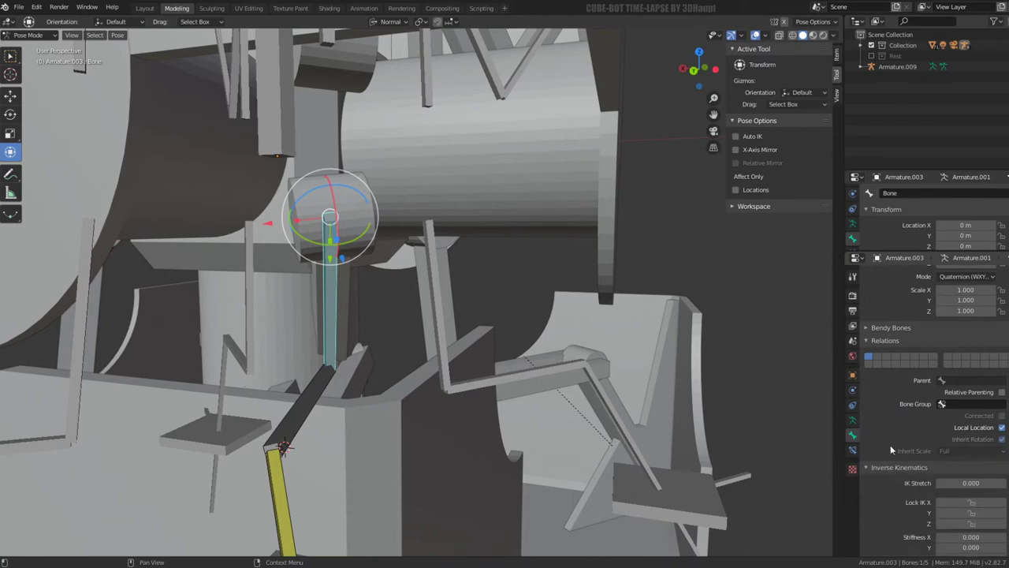
Step: Enable IK Limit Z at 0°, raise Limit X Min to about -9°, then return to Object Mode
scroll(890, 444, "down", 5)
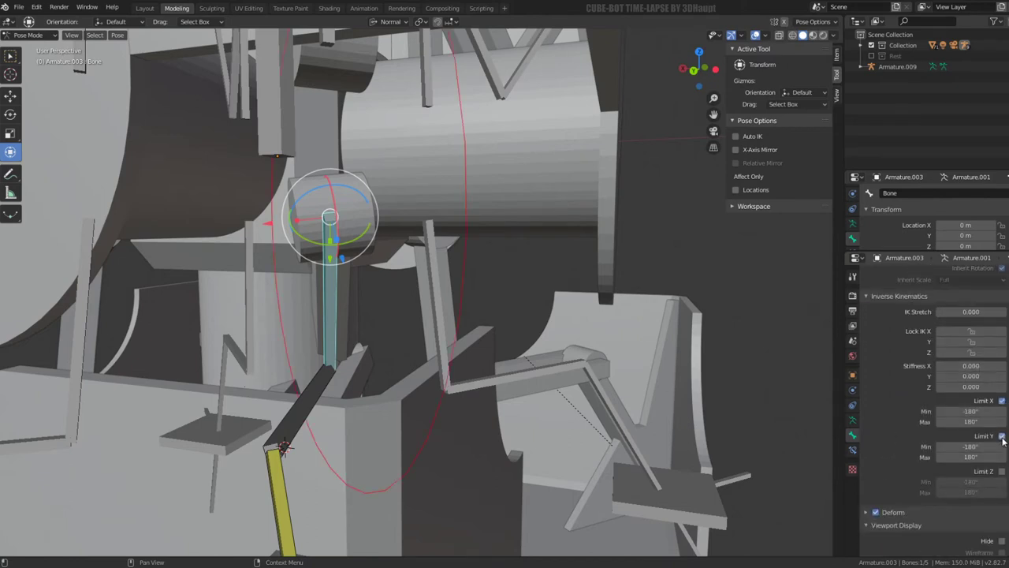
left_click(1002, 471)
left_click_drag(346, 197, 408, 257)
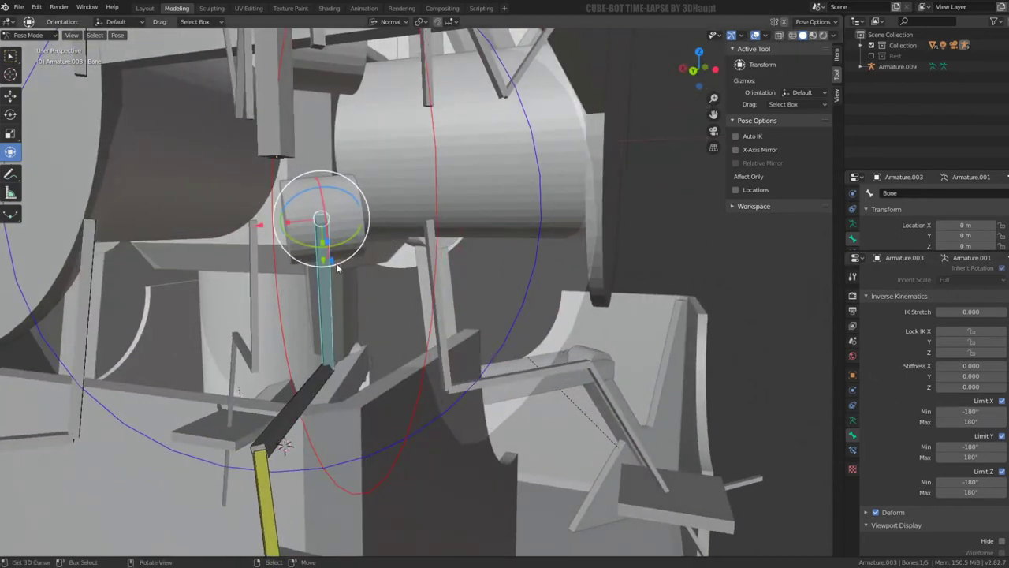
middle_click_drag(337, 268, 370, 236)
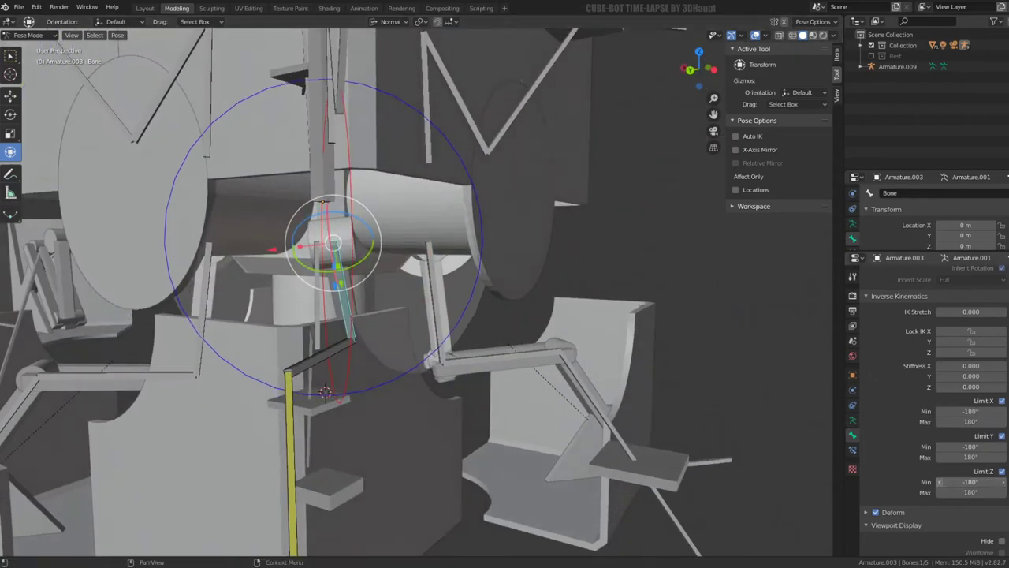
mouse_move(969, 480)
left_mouse_down()
mouse_move(997, 481)
mouse_move(942, 492)
left_mouse_up()
middle_click_drag(441, 331, 508, 328)
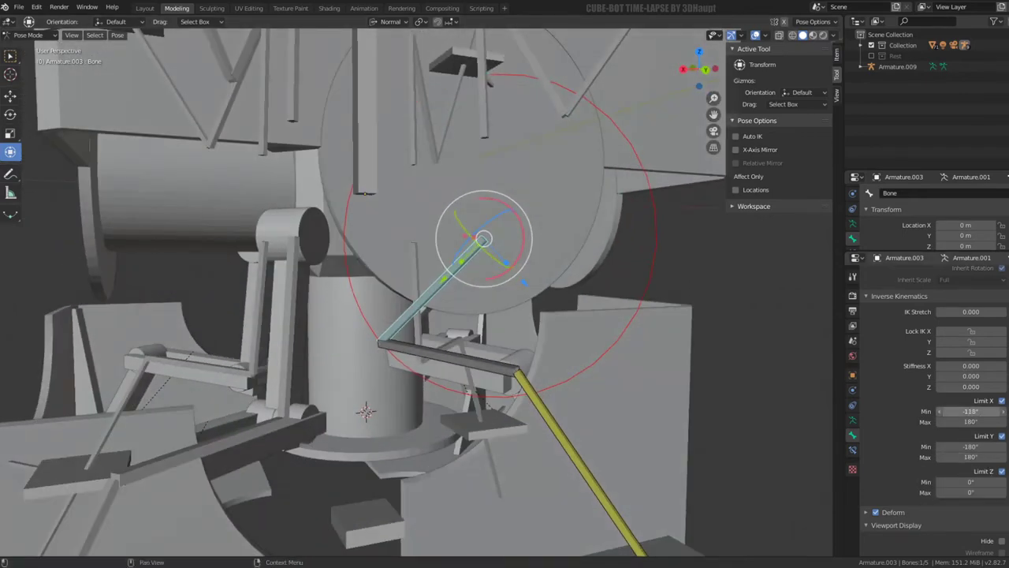
left_click_drag(970, 411, 997, 411)
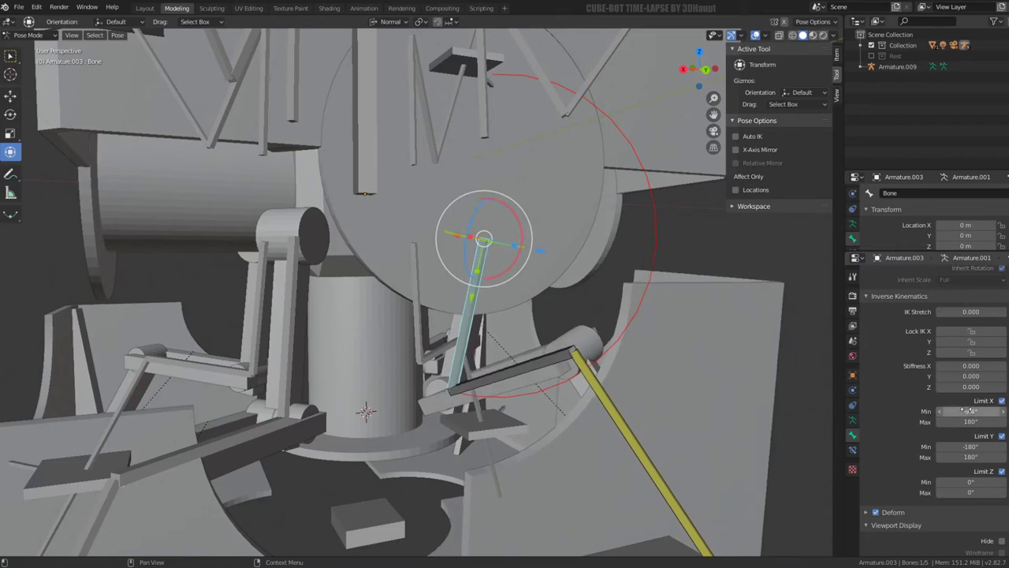
middle_click_drag(473, 332, 561, 340)
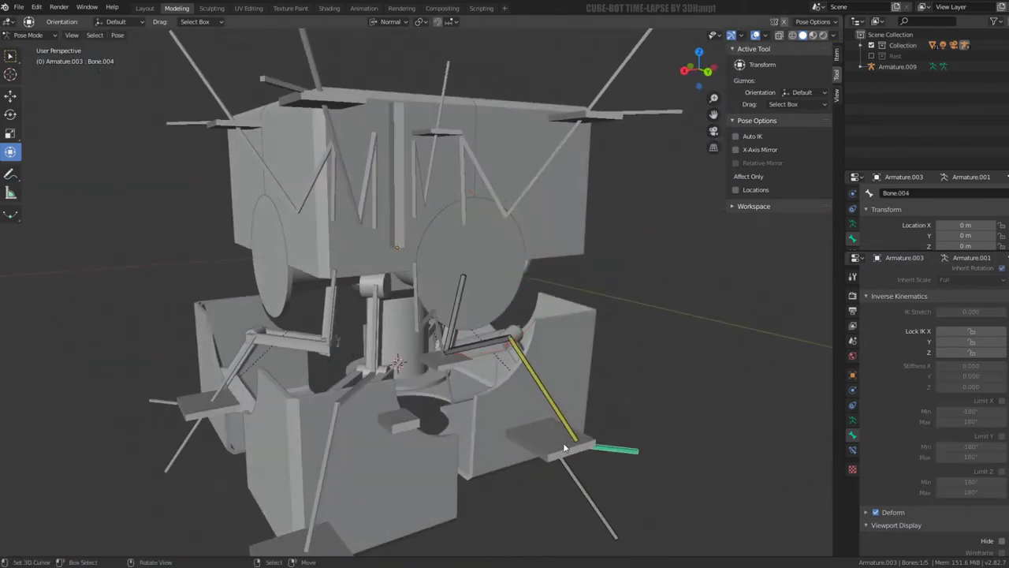
middle_click_drag(564, 448, 554, 385)
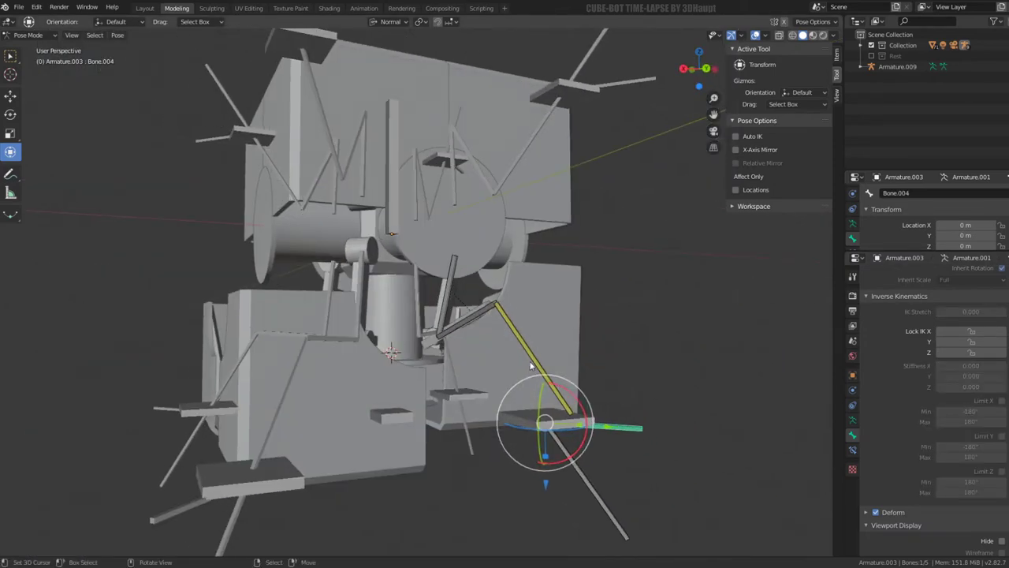
middle_click_drag(441, 237, 473, 252)
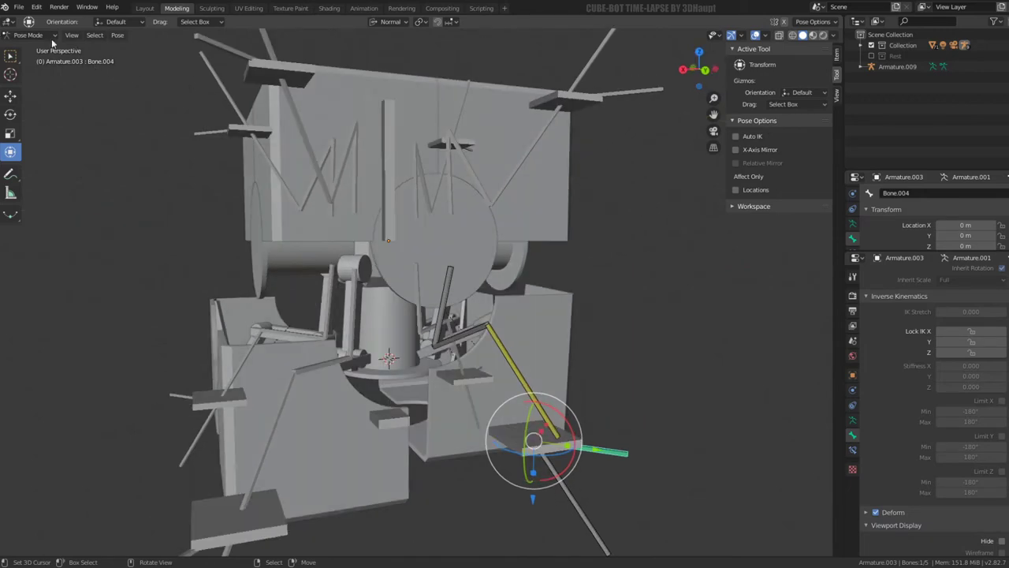
left_click(36, 49)
Step: In Pose Mode, move the foot control bone three times, confirming each new position
middle_click_drag(567, 434, 241, 102)
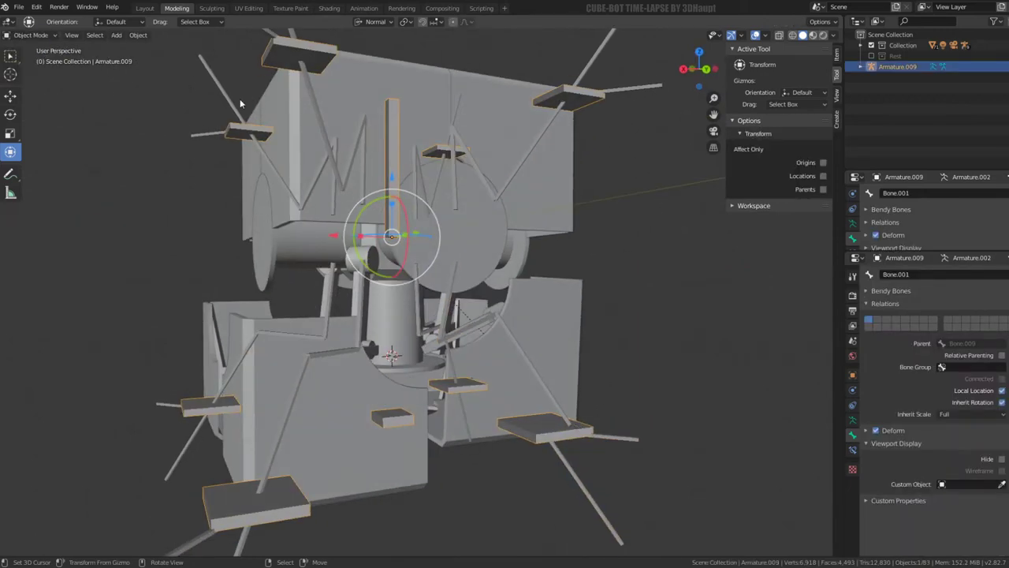
left_click(42, 71)
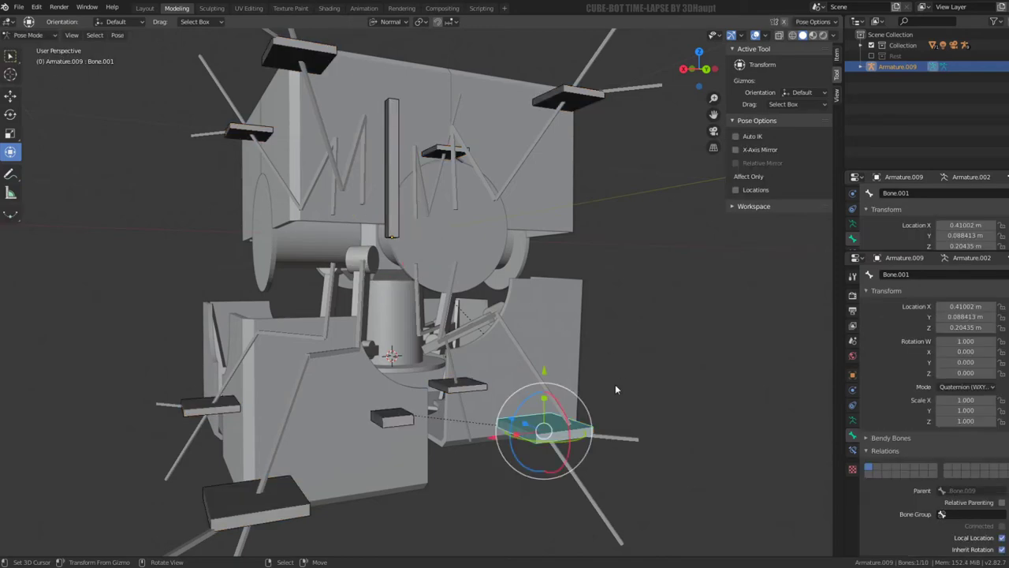
key("g")
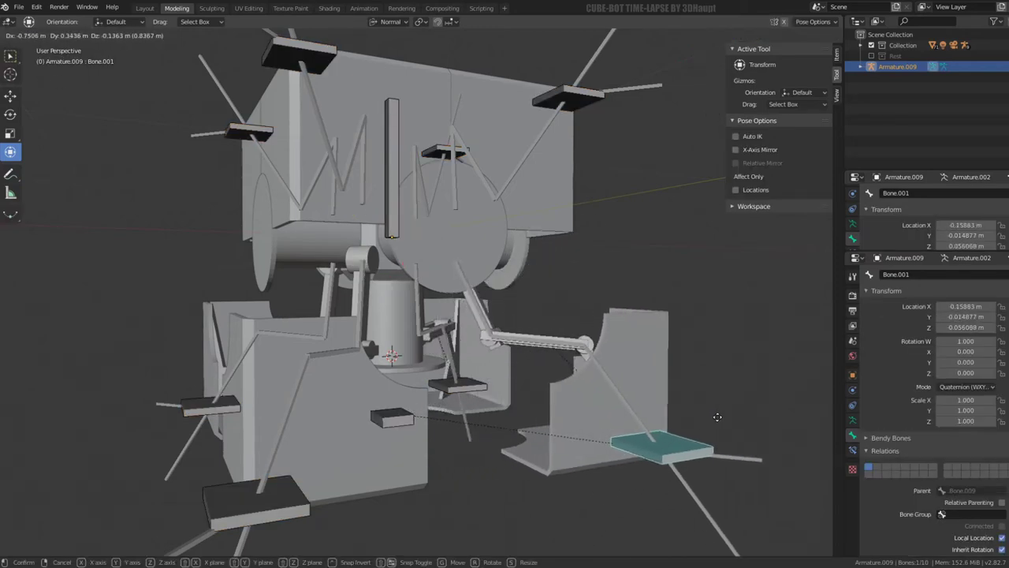
left_click(636, 356)
mouse_move(636, 356)
middle_mouse_down()
mouse_move(589, 358)
mouse_move(572, 318)
middle_mouse_up()
key("g")
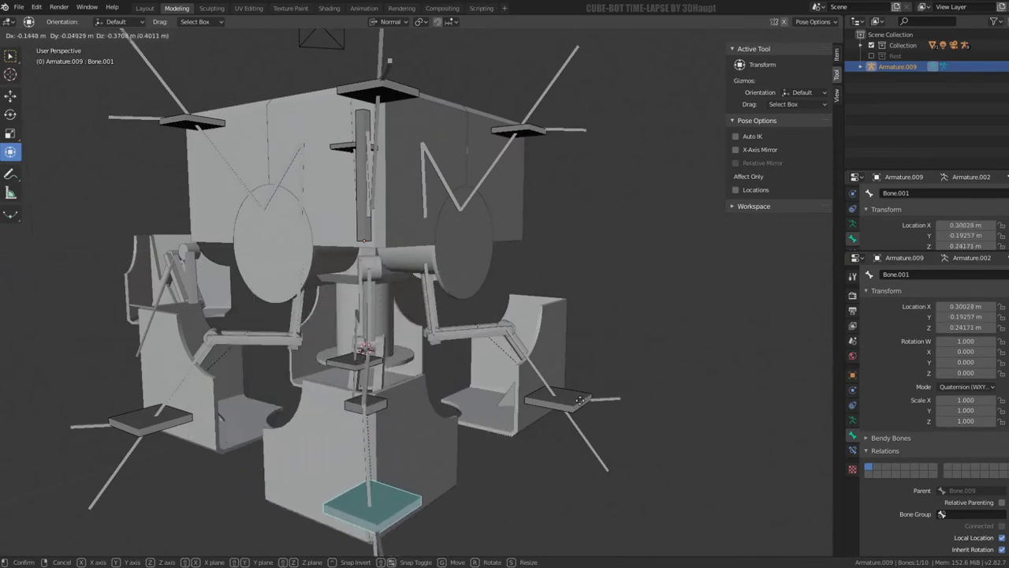
left_click(590, 339)
mouse_move(590, 339)
middle_mouse_down()
mouse_move(570, 337)
mouse_move(583, 323)
middle_mouse_up()
key("g")
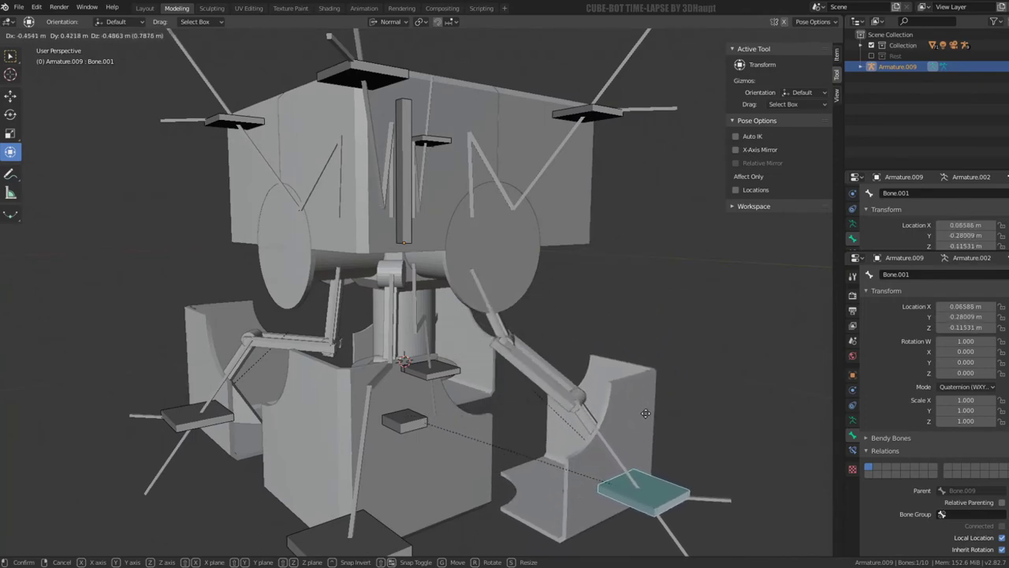
left_click(643, 394)
Step: Try three more test moves of the foot control bone, cancelling each one
middle_click_drag(638, 369, 599, 331)
key("g")
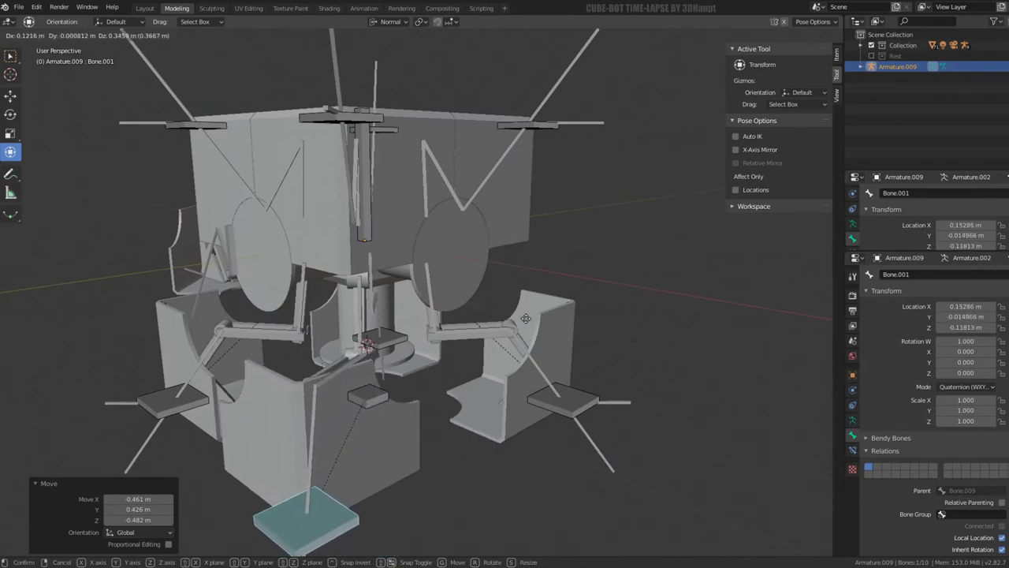
right_click(468, 325)
scroll(468, 325, "up", 2)
scroll(489, 304, "up", 3)
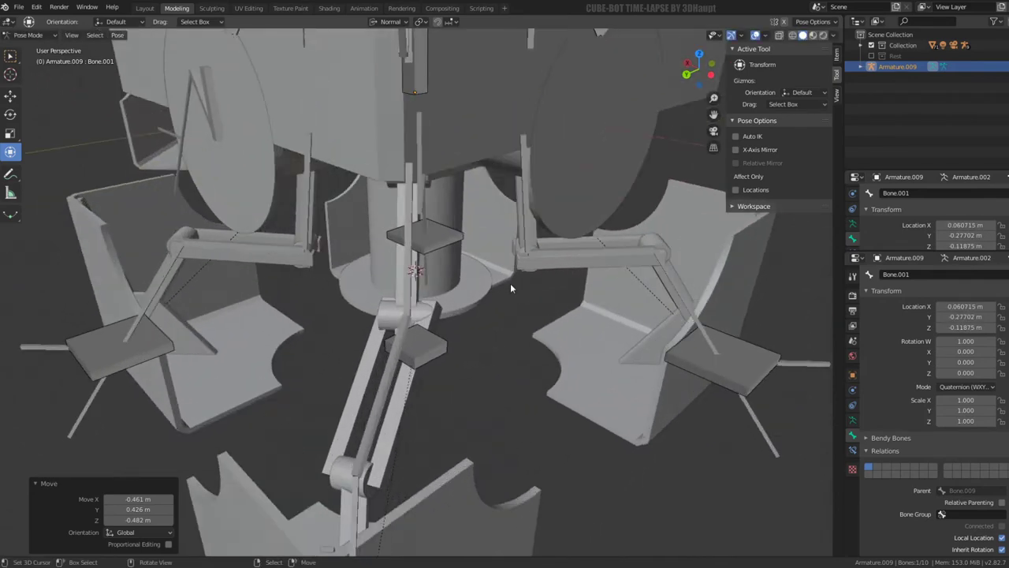
scroll(510, 283, "up", 3)
key("g")
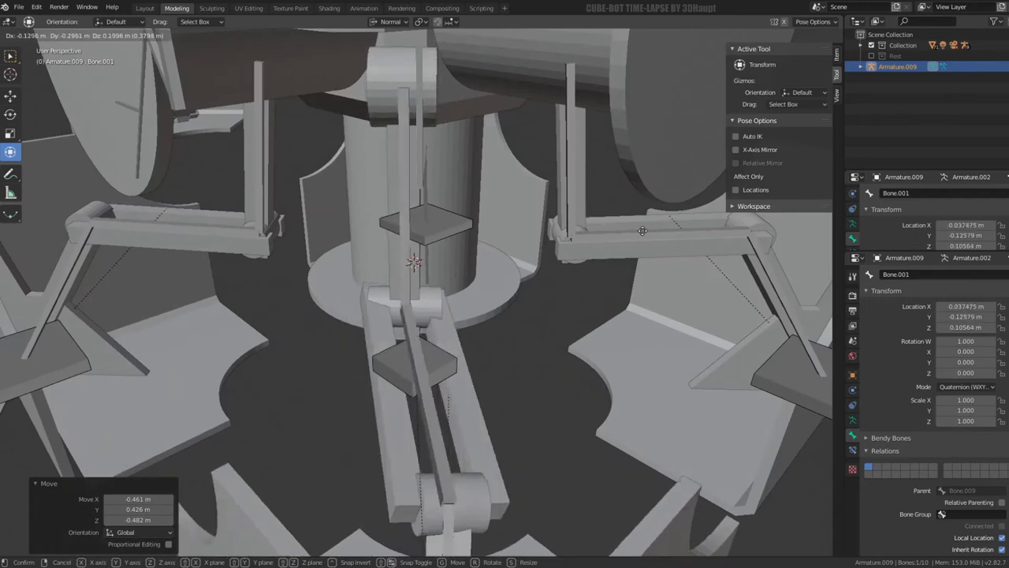
right_click(482, 254)
scroll(482, 255, "down", 2)
middle_click_drag(482, 253, 395, 223)
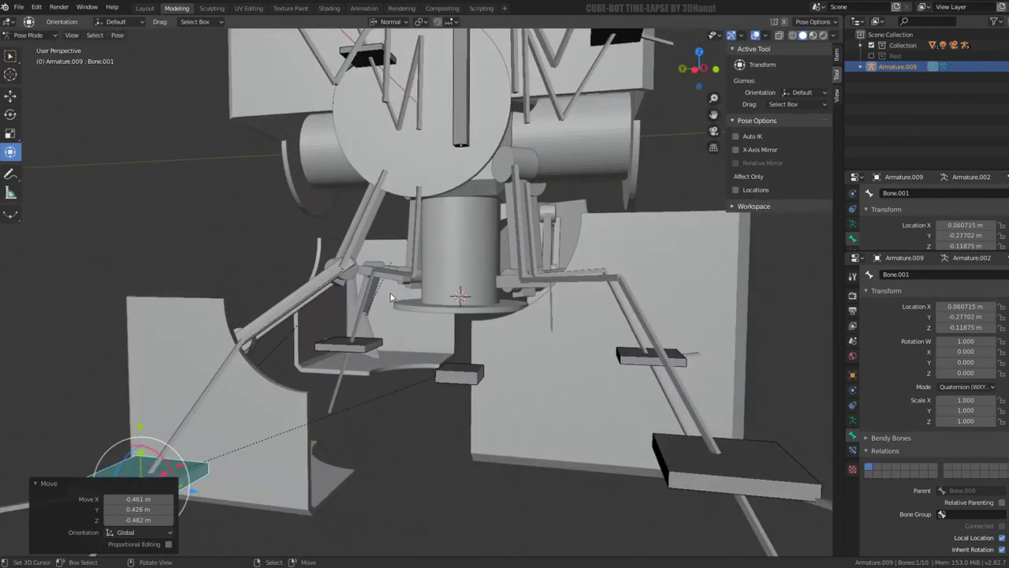
key("g")
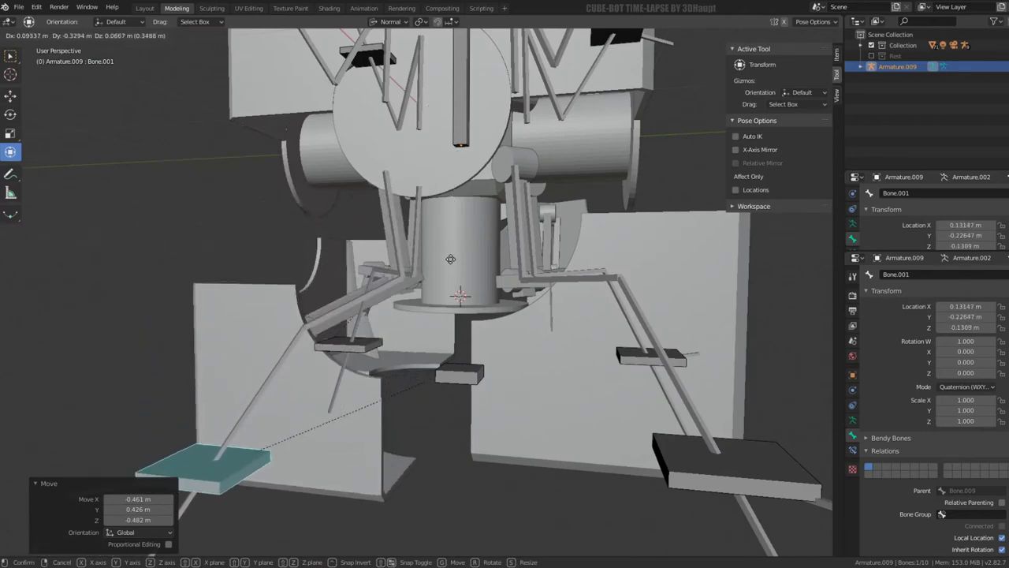
right_click(450, 259)
Step: Settle the foot plate near 0.061, -0.277, -0.119 m, then return to Object Mode
mouse_move(450, 258)
middle_mouse_down()
mouse_move(473, 287)
mouse_move(497, 260)
middle_mouse_up()
key("g")
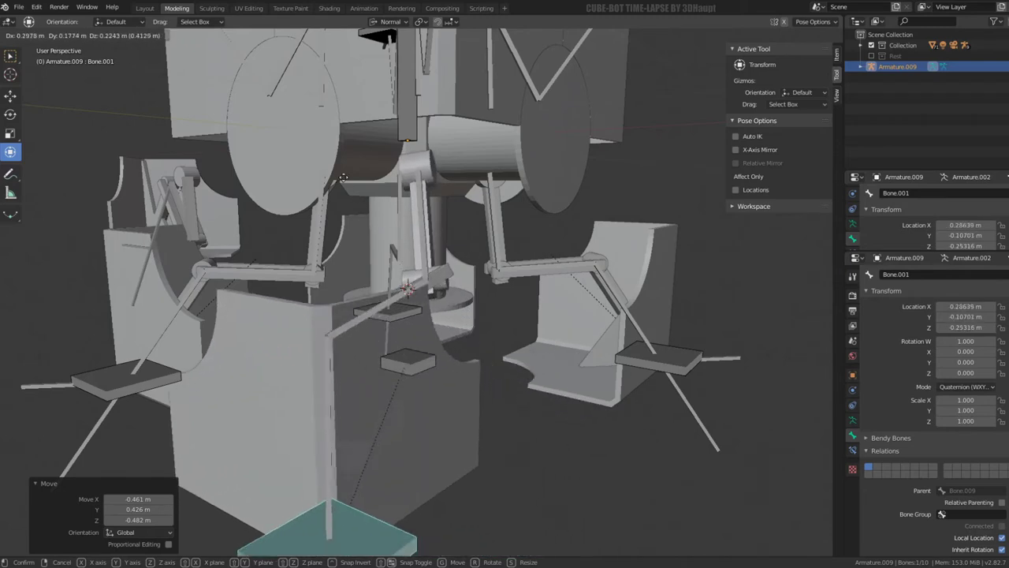
left_click(456, 158)
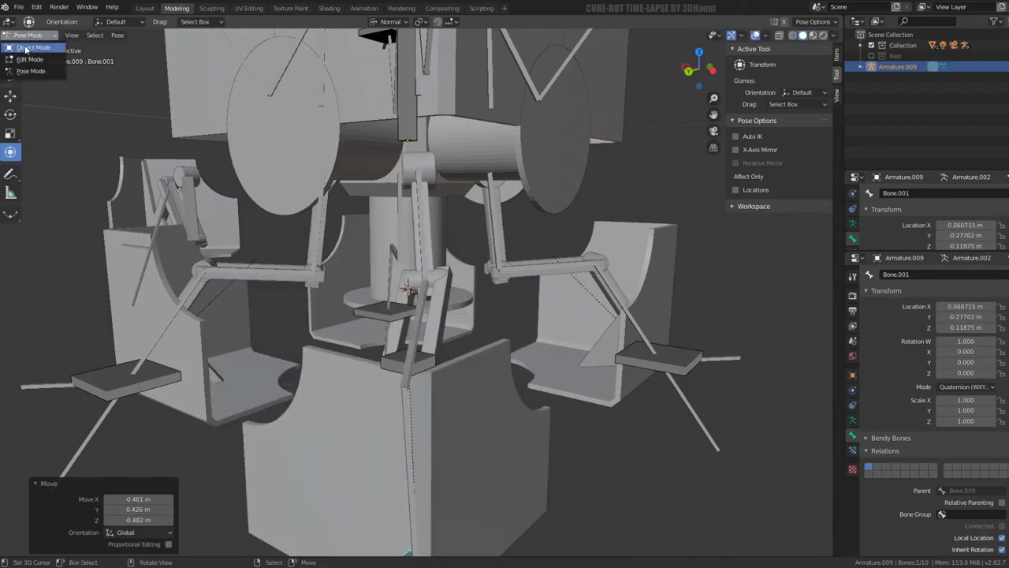
left_click(26, 48)
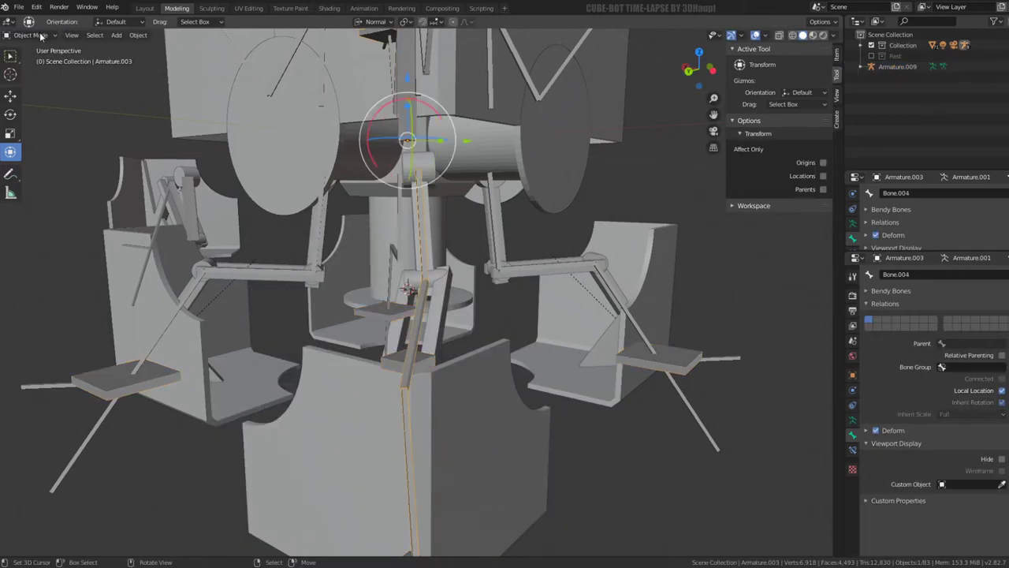
Step: Pose the leg armature, select its IK bone and zoom out to view the whole robot
left_click(40, 70)
left_click(427, 239)
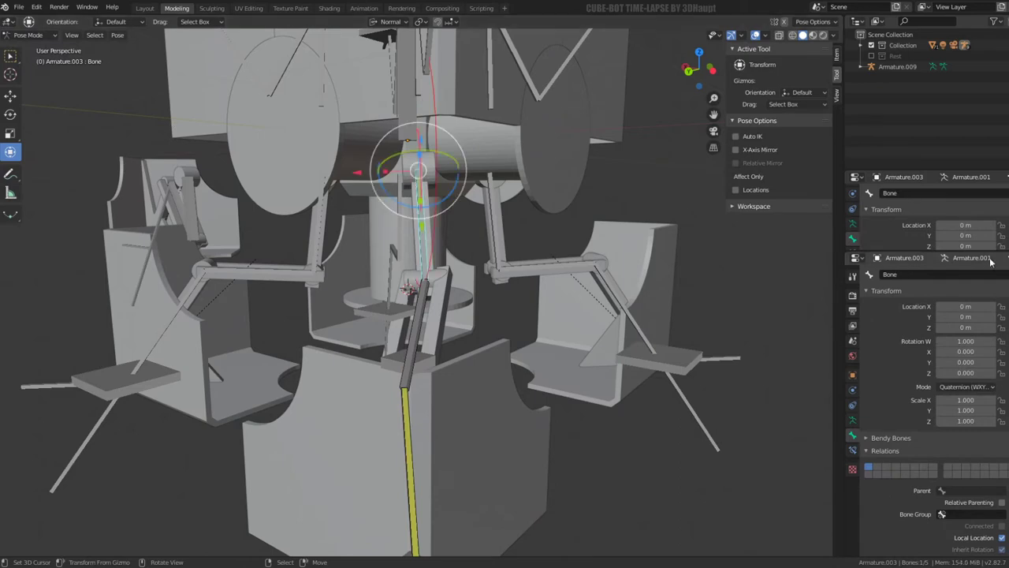
scroll(866, 416, "down", 1)
scroll(891, 394, "down", 5)
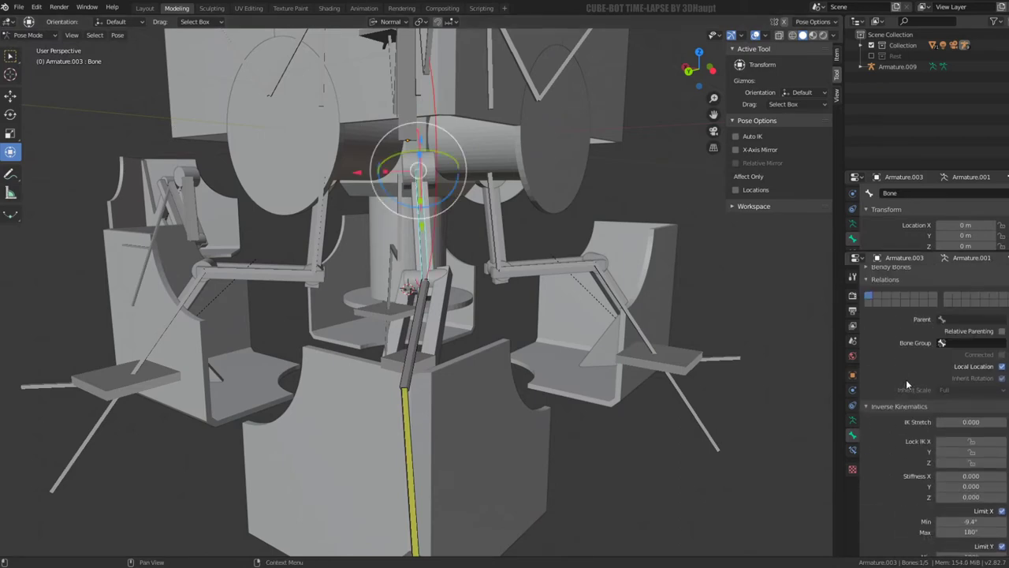
scroll(906, 379, "down", 4)
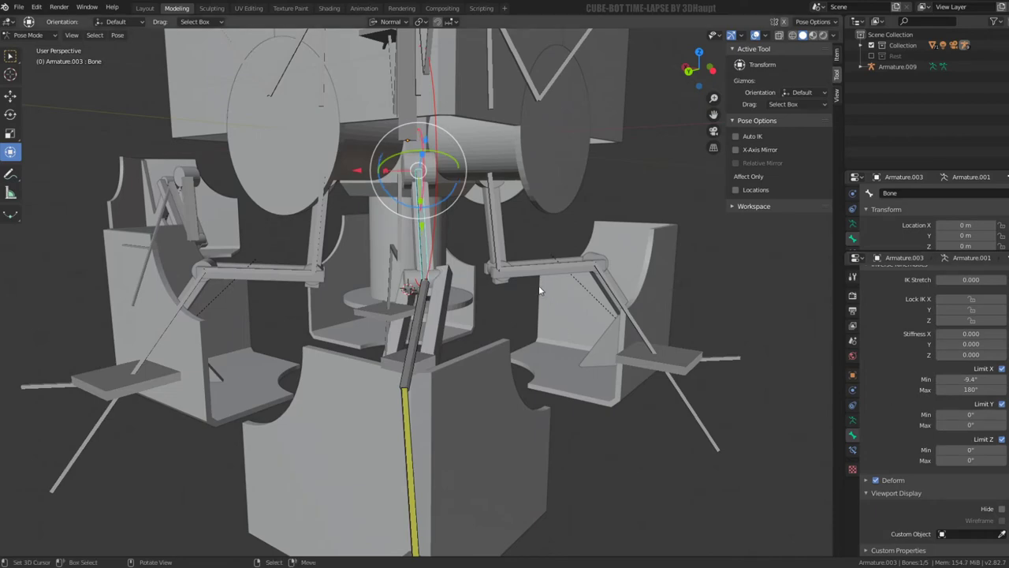
mouse_move(539, 290)
middle_mouse_down()
mouse_move(496, 292)
mouse_move(521, 282)
mouse_move(538, 283)
mouse_move(484, 294)
middle_mouse_up()
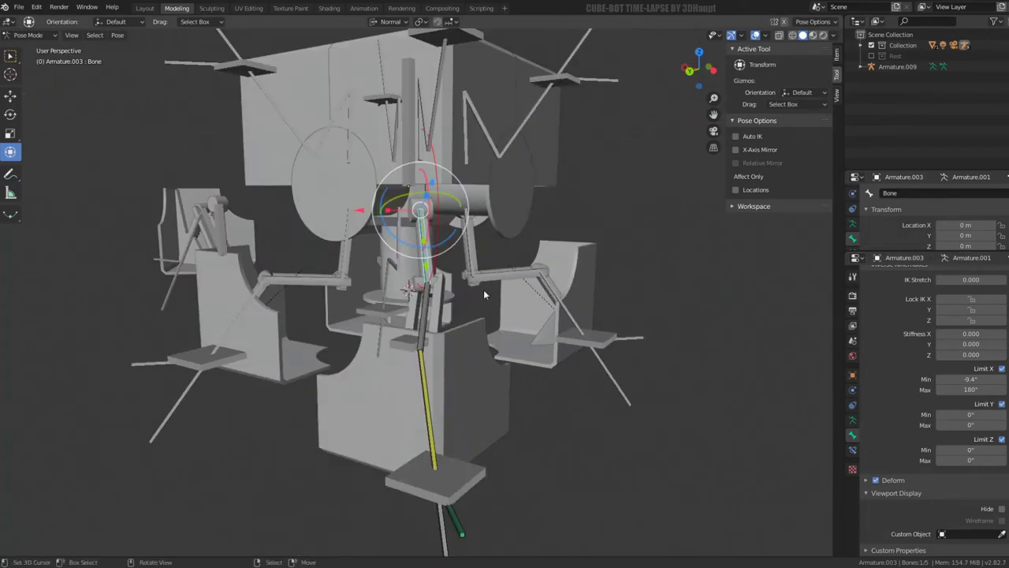
left_click(42, 49)
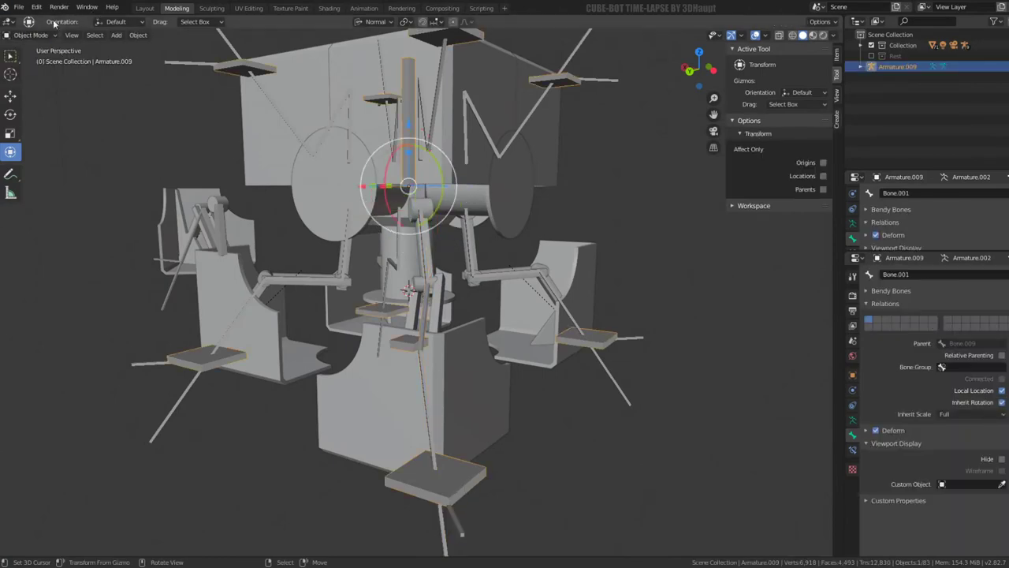
Step: Move foot control Bone.001 to about 0.076, -0.259, -0.125 m, then re-pose Armature.003
left_click(32, 72)
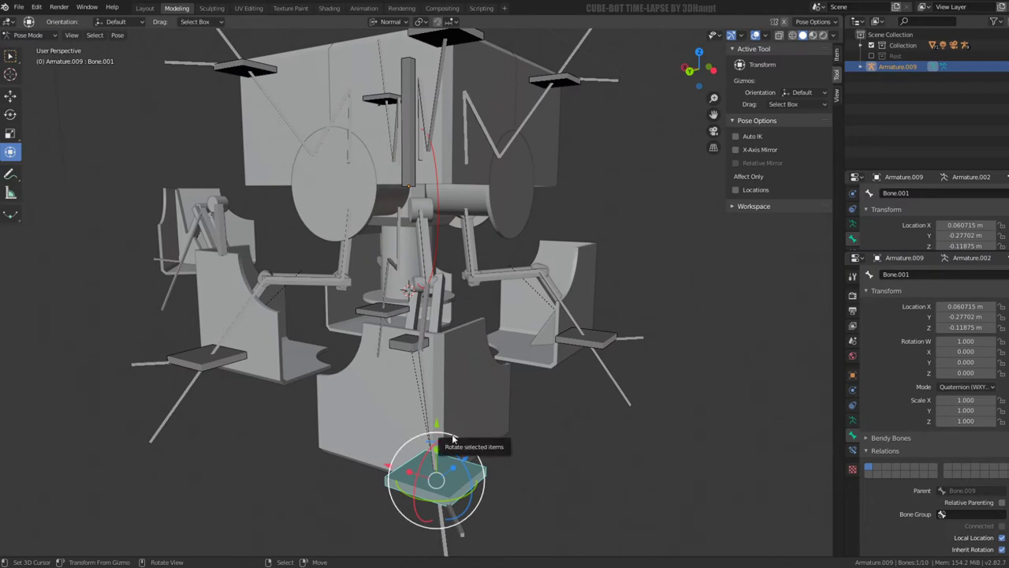
key("g")
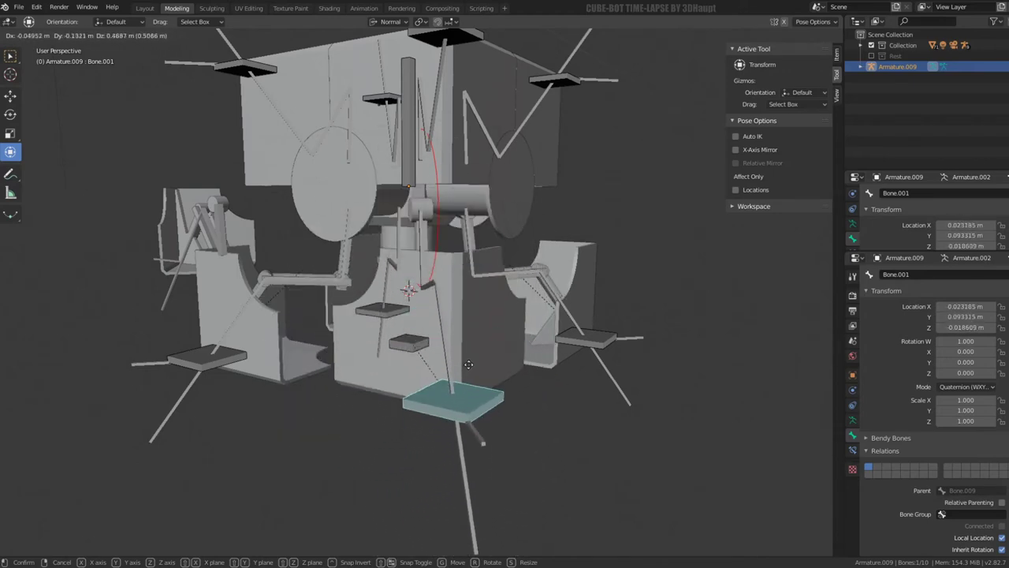
left_click(468, 364)
middle_click_drag(447, 259, 429, 246)
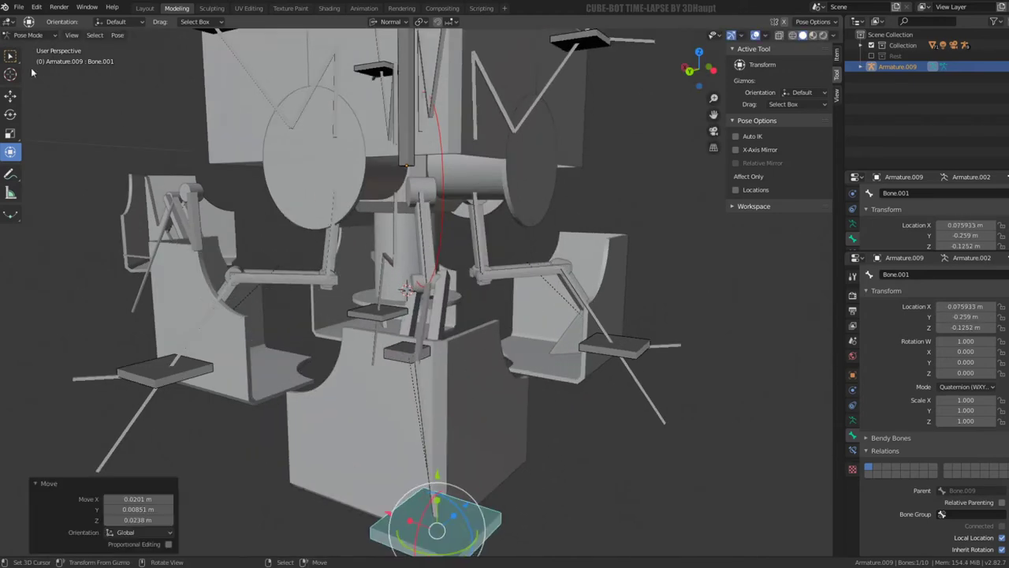
left_click(49, 49)
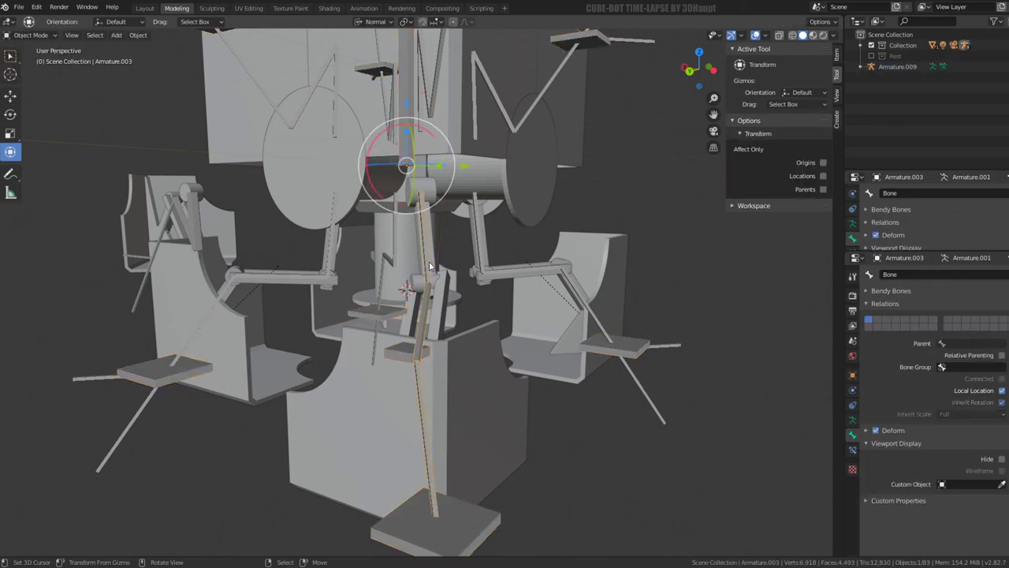
left_click(41, 72)
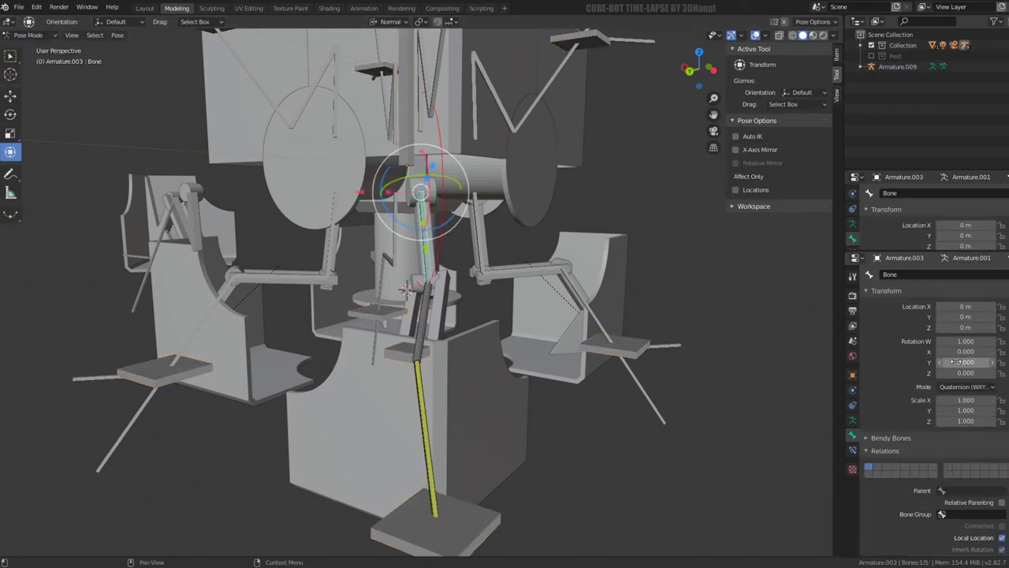
Step: Orbit around the leg from several angles to inspect its IK joint rotation
scroll(901, 385, "down", 4)
scroll(937, 358, "down", 3)
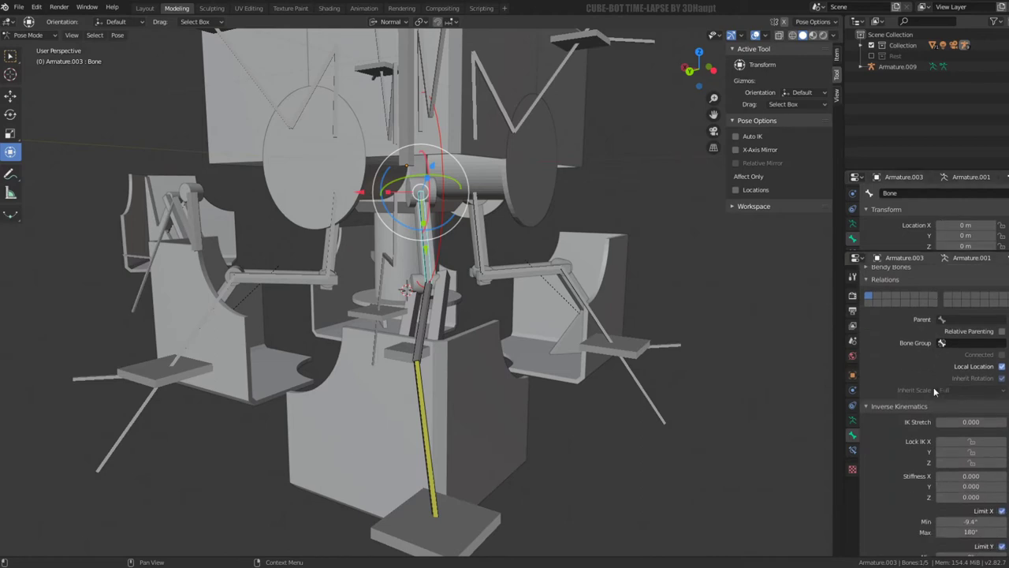
scroll(936, 357, "down", 3)
scroll(915, 418, "down", 2)
scroll(918, 406, "down", 2)
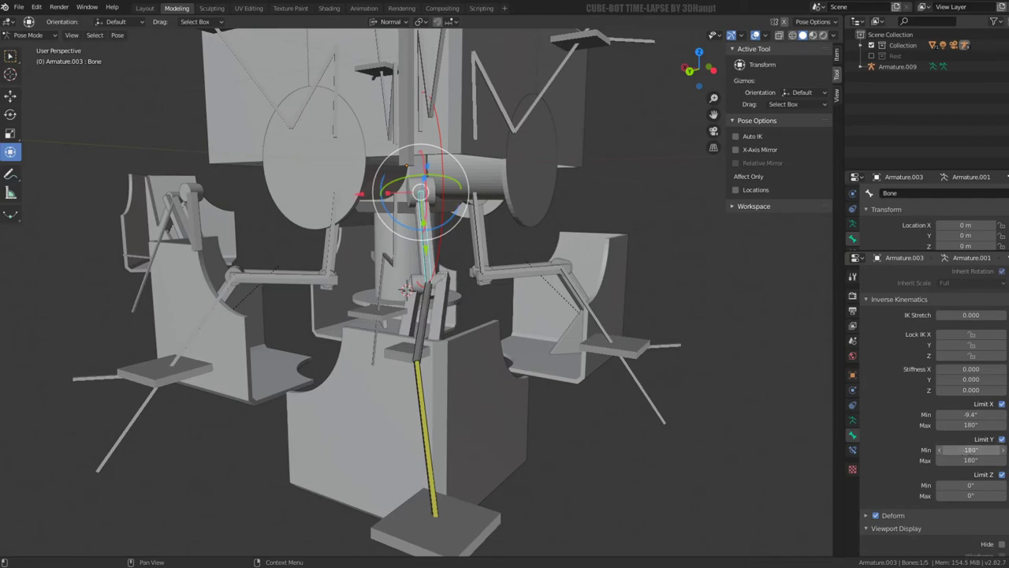
middle_click_drag(639, 417, 543, 177)
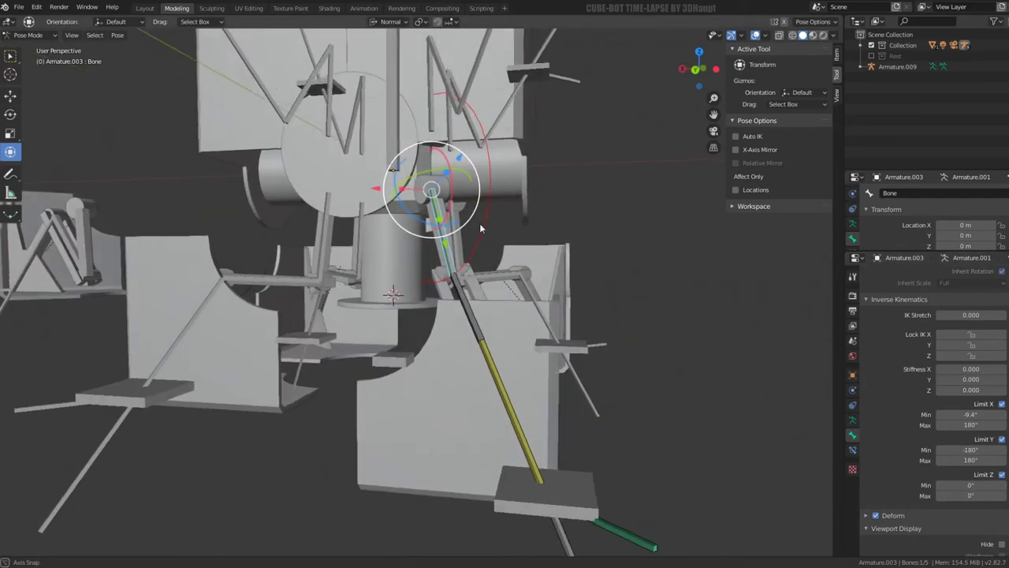
middle_click_drag(479, 223, 469, 234)
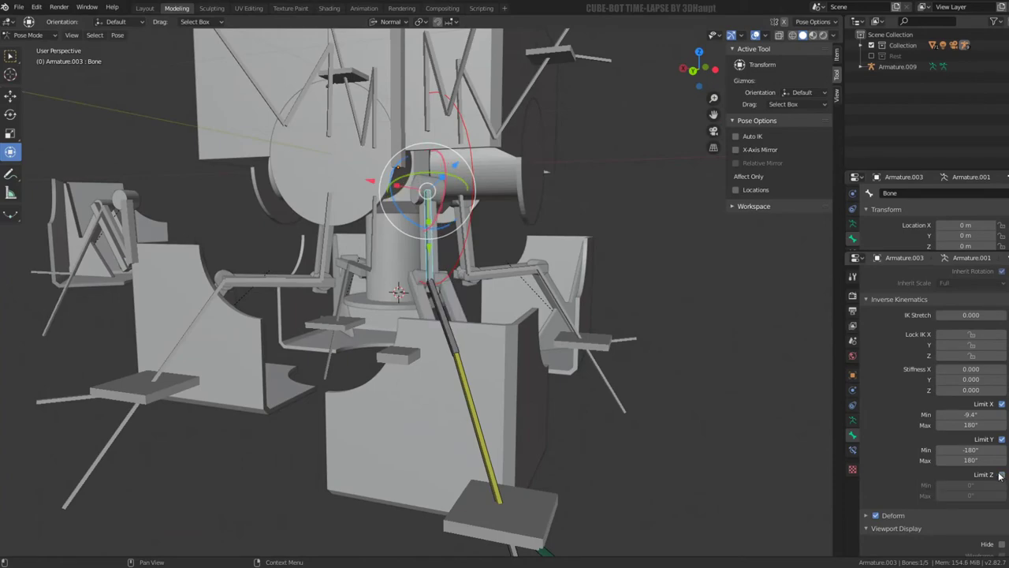
middle_click_drag(489, 252, 418, 235)
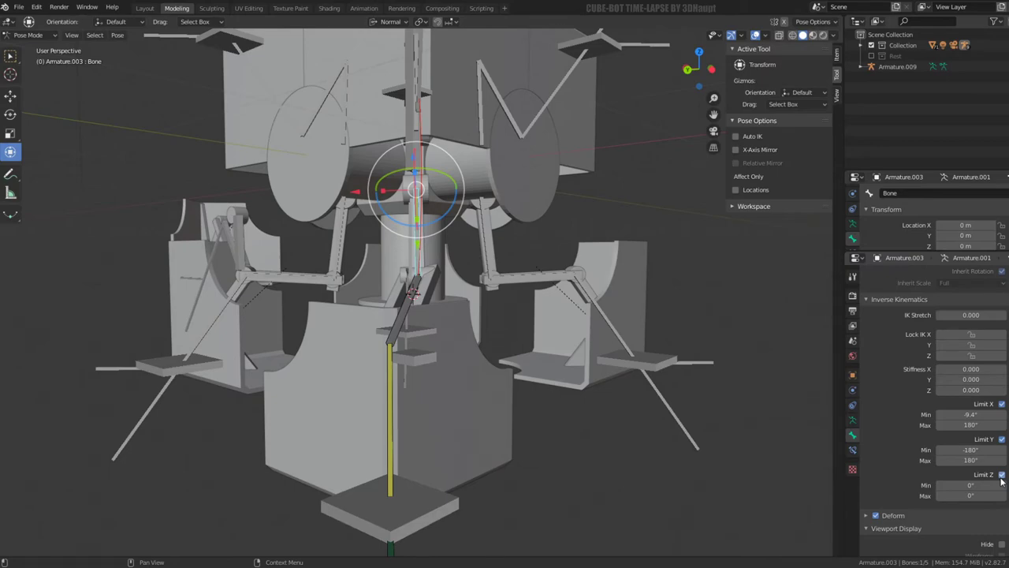
mouse_move(504, 261)
middle_mouse_down()
mouse_move(540, 252)
mouse_move(374, 203)
middle_mouse_up()
mouse_move(488, 222)
middle_mouse_down()
mouse_move(541, 229)
mouse_move(515, 234)
mouse_move(494, 221)
mouse_move(501, 241)
mouse_move(443, 228)
mouse_move(528, 255)
mouse_move(573, 216)
mouse_move(458, 232)
mouse_move(402, 226)
mouse_move(471, 230)
mouse_move(505, 252)
middle_mouse_up()
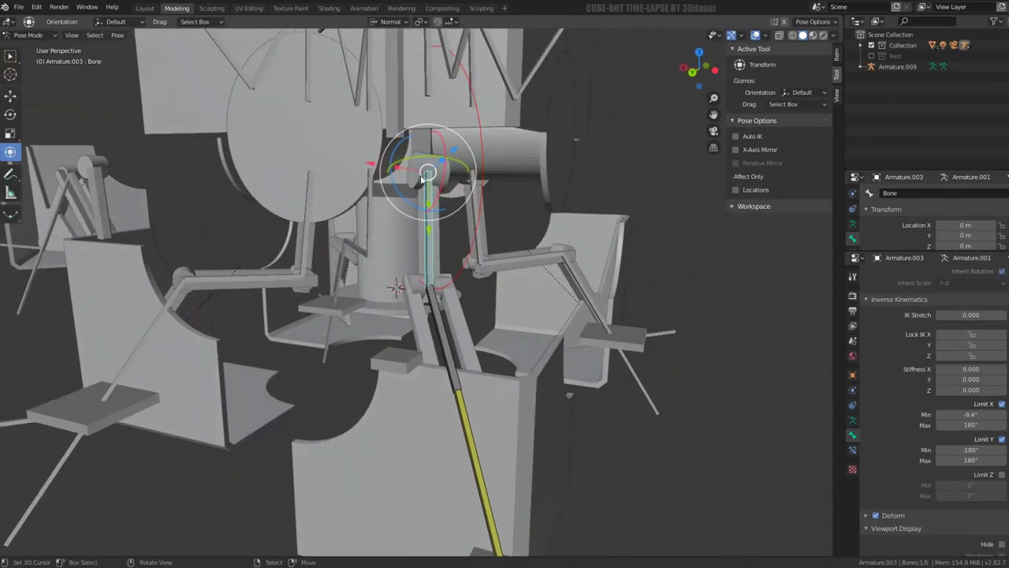
mouse_move(579, 244)
middle_mouse_down()
mouse_move(646, 234)
mouse_move(604, 225)
mouse_move(578, 392)
middle_mouse_up()
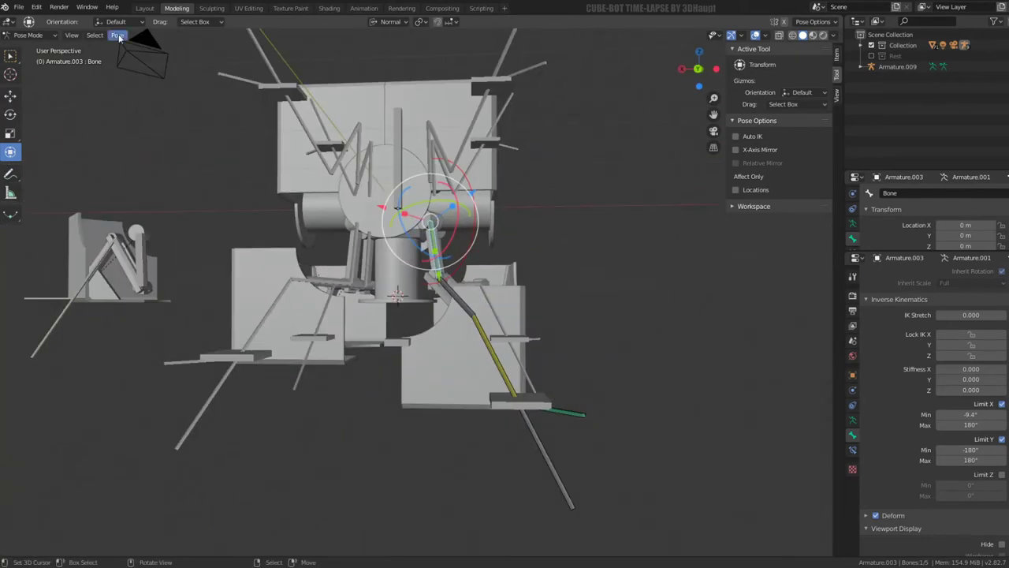
Step: In Pose Mode on Armature.009, clear the foot control bones back to rest
left_click(51, 49)
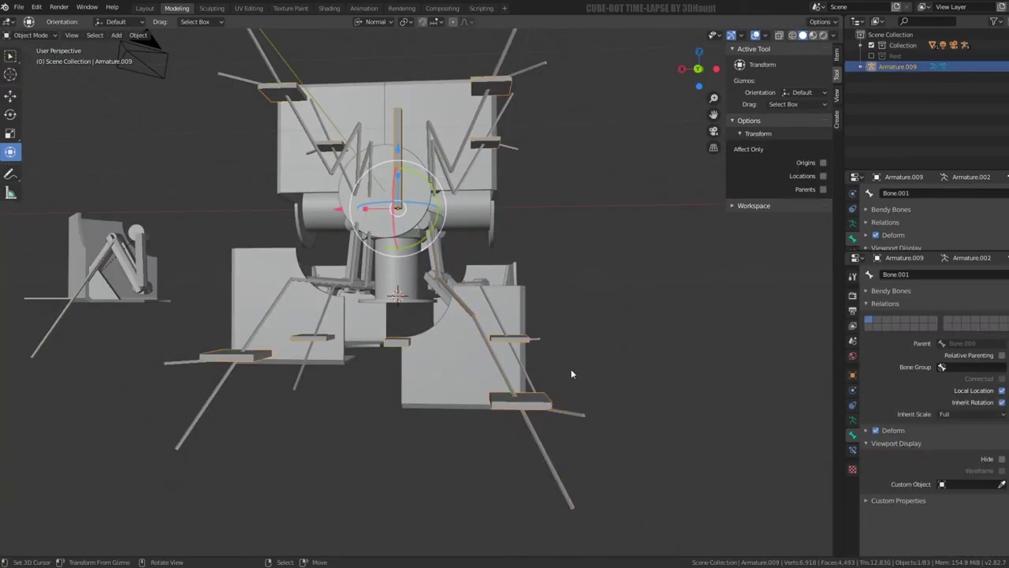
middle_click_drag(571, 374, 587, 368)
left_click(45, 59)
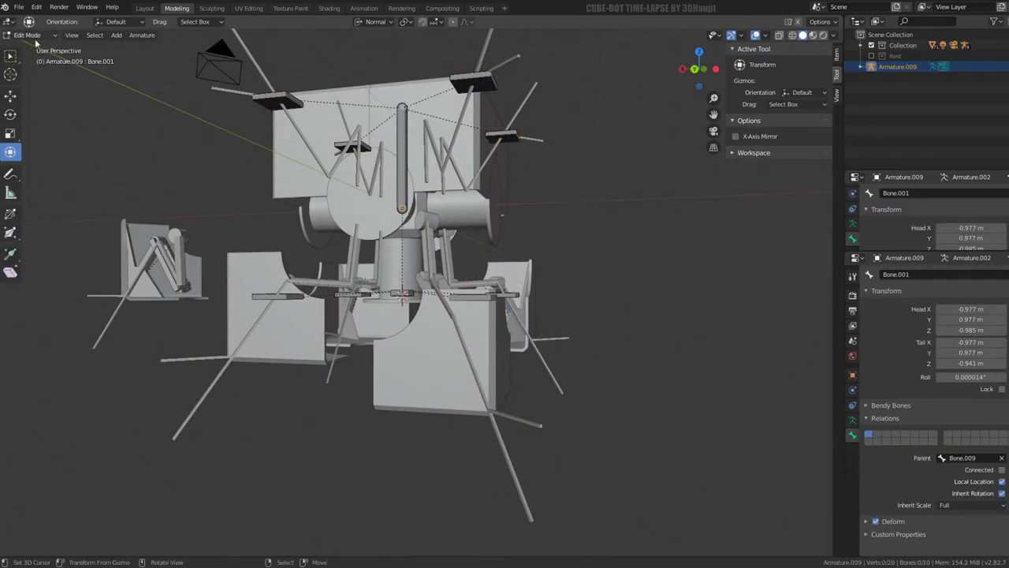
left_click(39, 71)
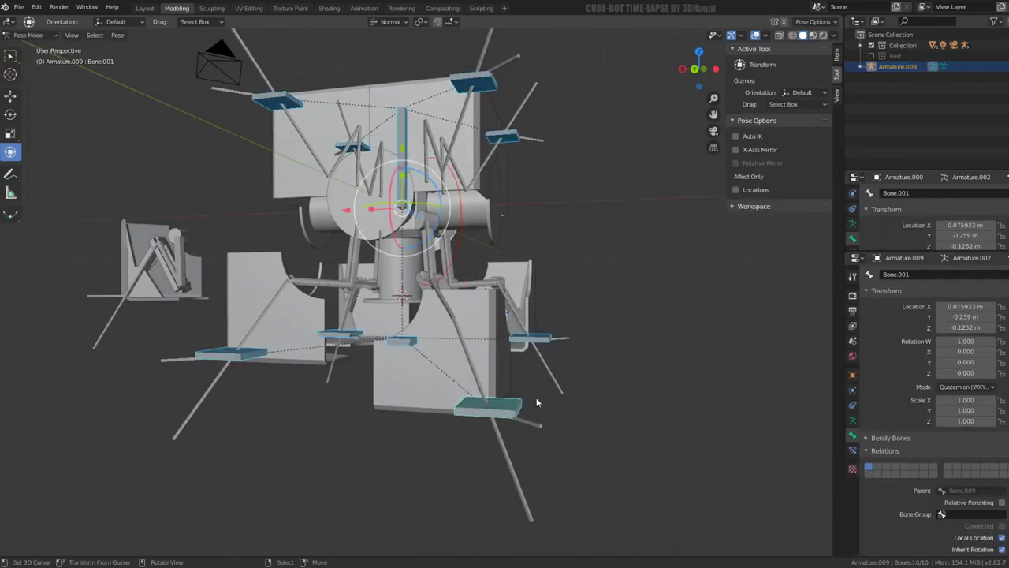
key("alt+r")
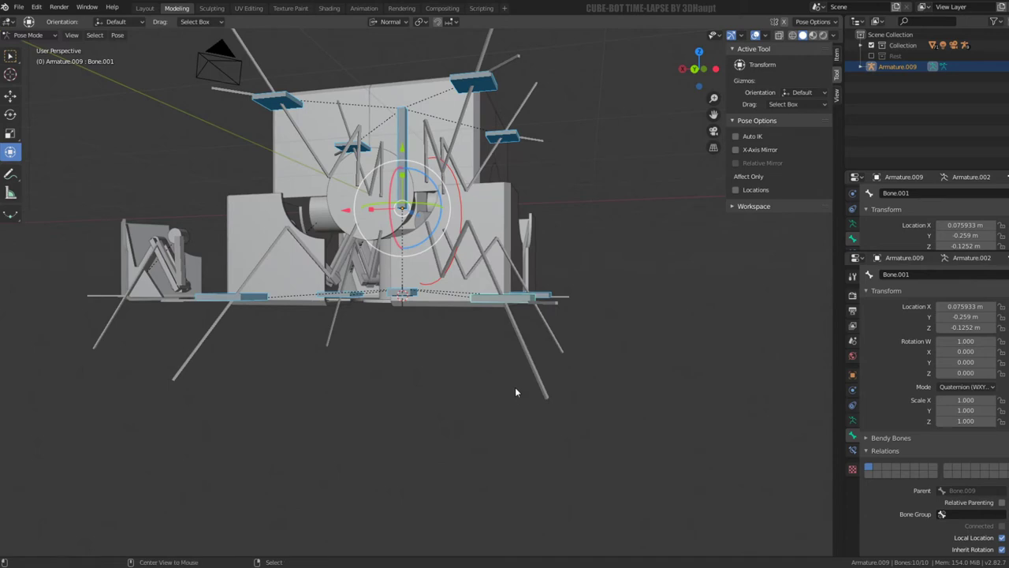
Step: Select the central root bone and move it to test how the legs follow
middle_click_drag(514, 383, 470, 277)
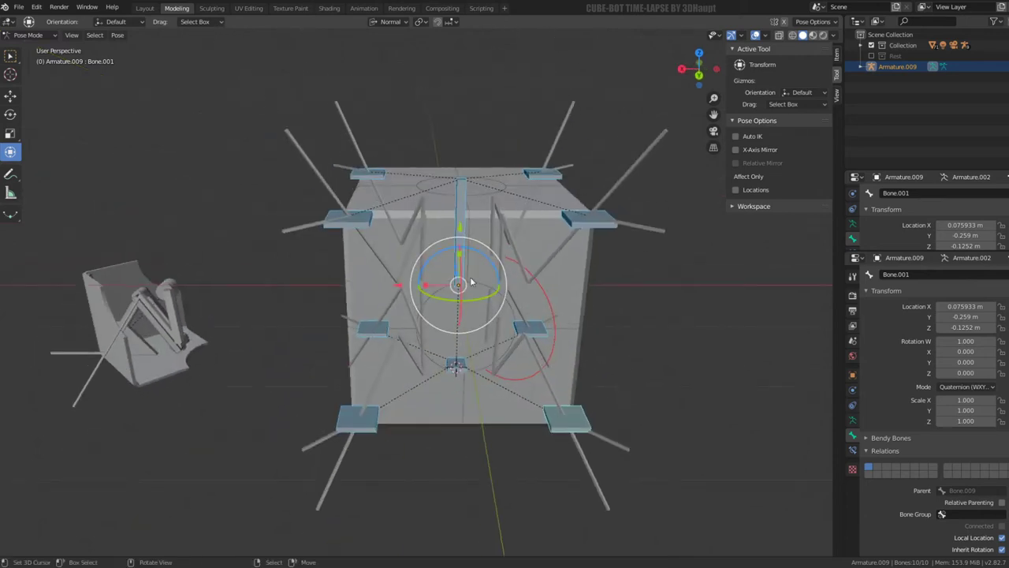
left_click(457, 261)
key("g")
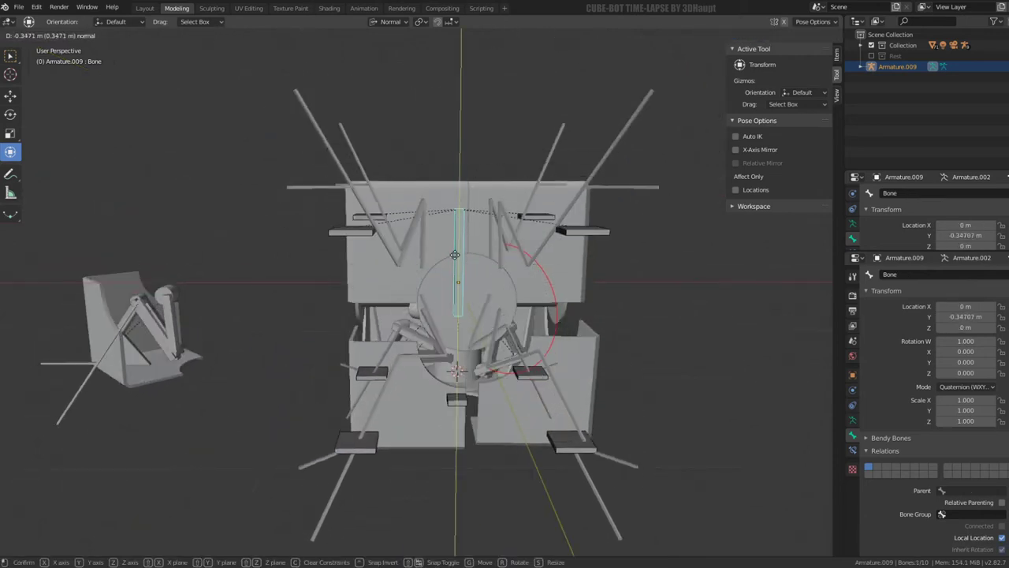
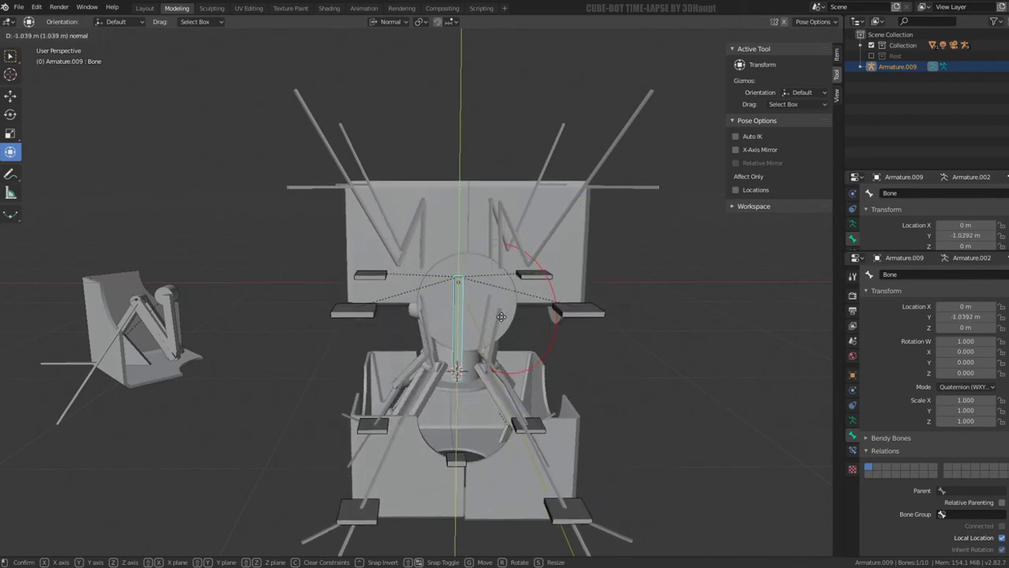
Step: Lower the central bone along Y to about -0.693 m
right_click(491, 270)
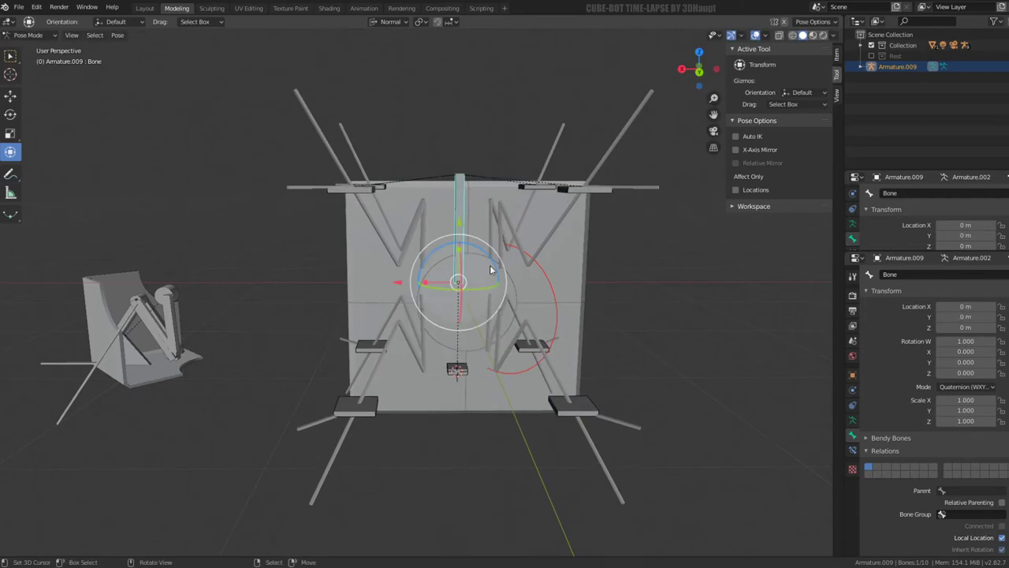
middle_click_drag(491, 270, 485, 221)
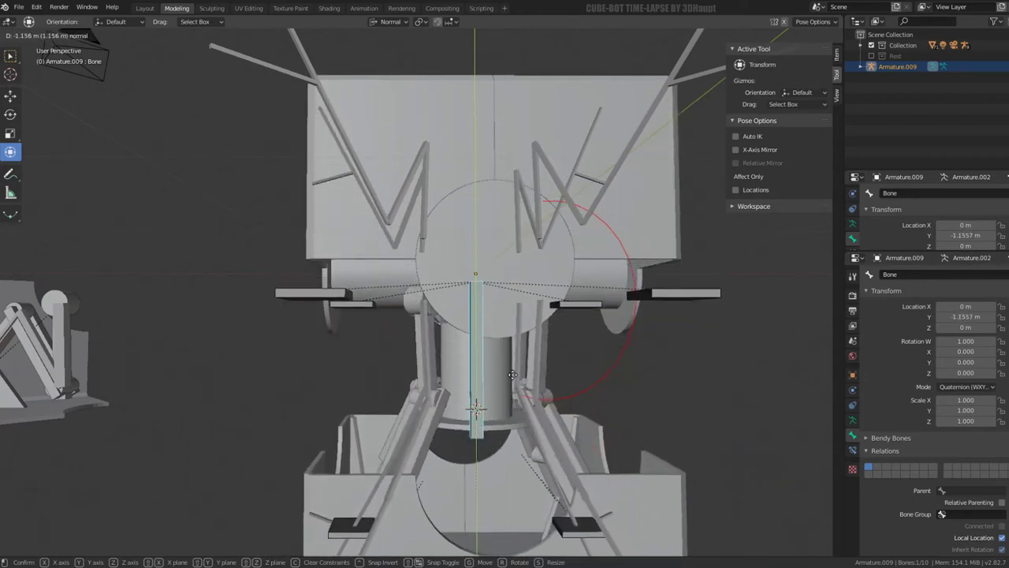
left_click(517, 327)
mouse_move(516, 327)
middle_mouse_down()
mouse_move(529, 316)
mouse_move(674, 300)
mouse_move(475, 319)
mouse_move(507, 299)
middle_mouse_up()
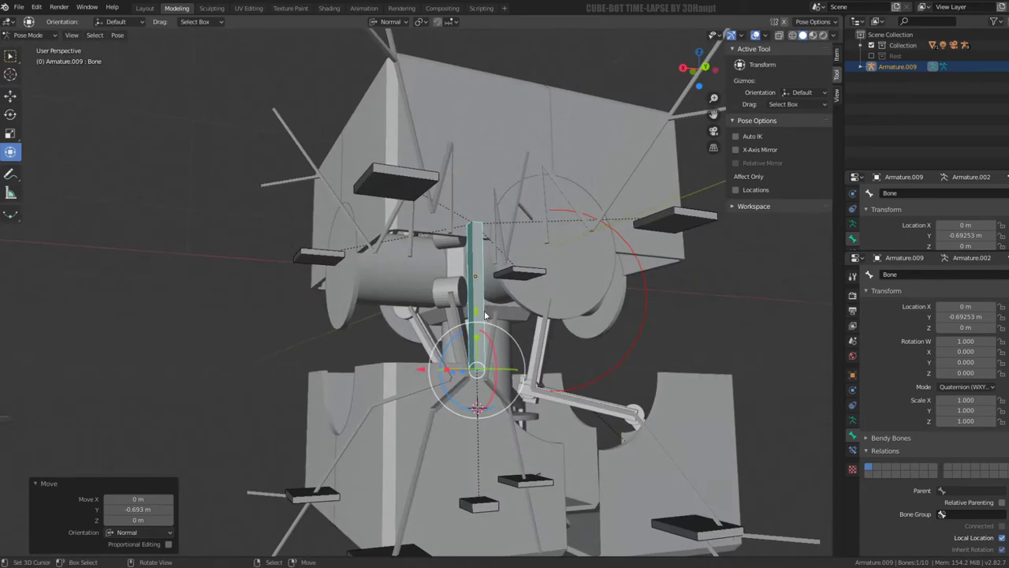
Step: Move the central bone down along Y again until the body sits at about -0.83 m
key("g")
key("y")
key("Escape")
mouse_move(491, 331)
middle_mouse_down()
mouse_move(605, 249)
mouse_move(550, 293)
mouse_move(365, 340)
middle_mouse_up()
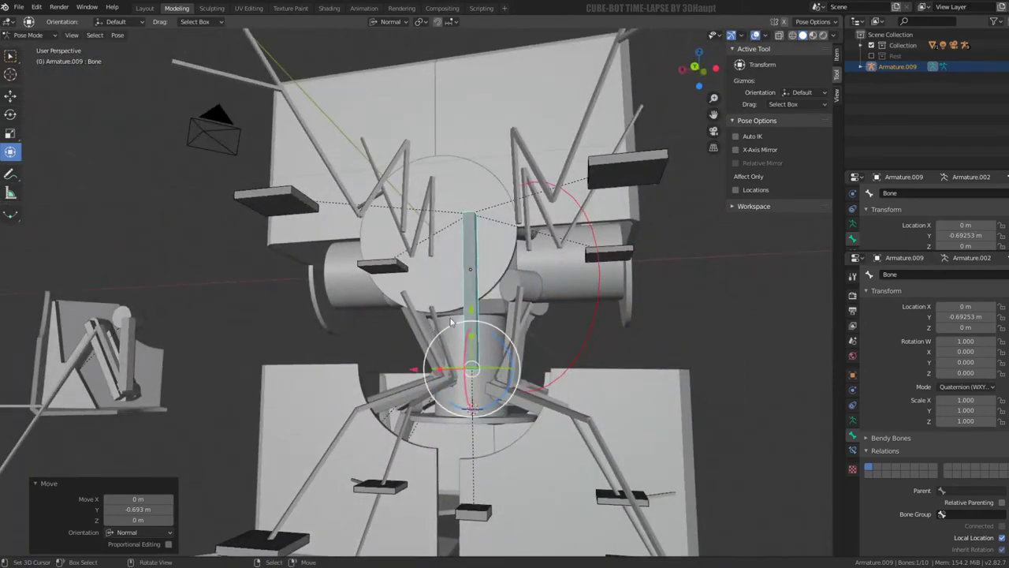
key("g")
key("y")
key("y")
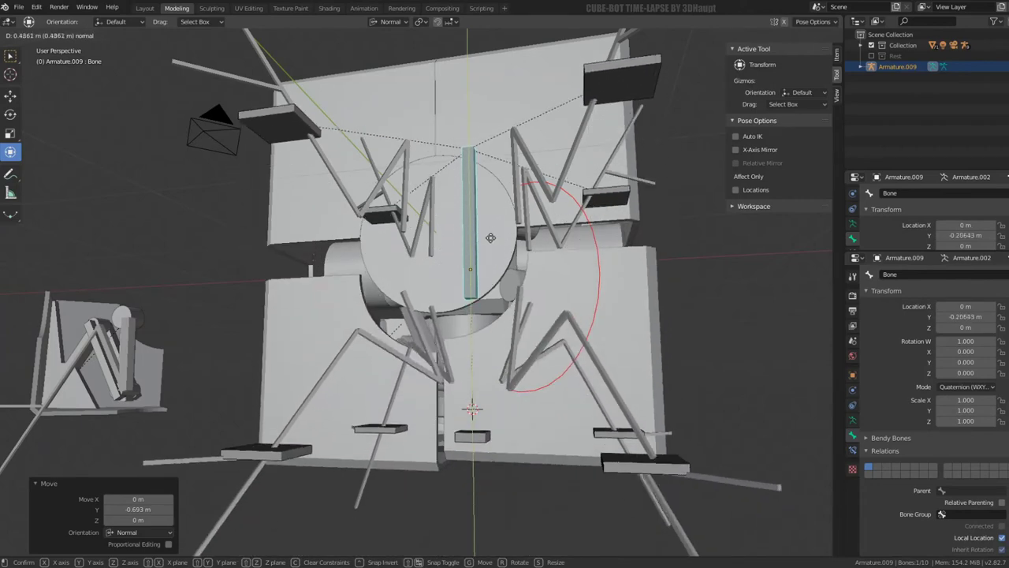
left_click(508, 330)
scroll(517, 355, "down", 4)
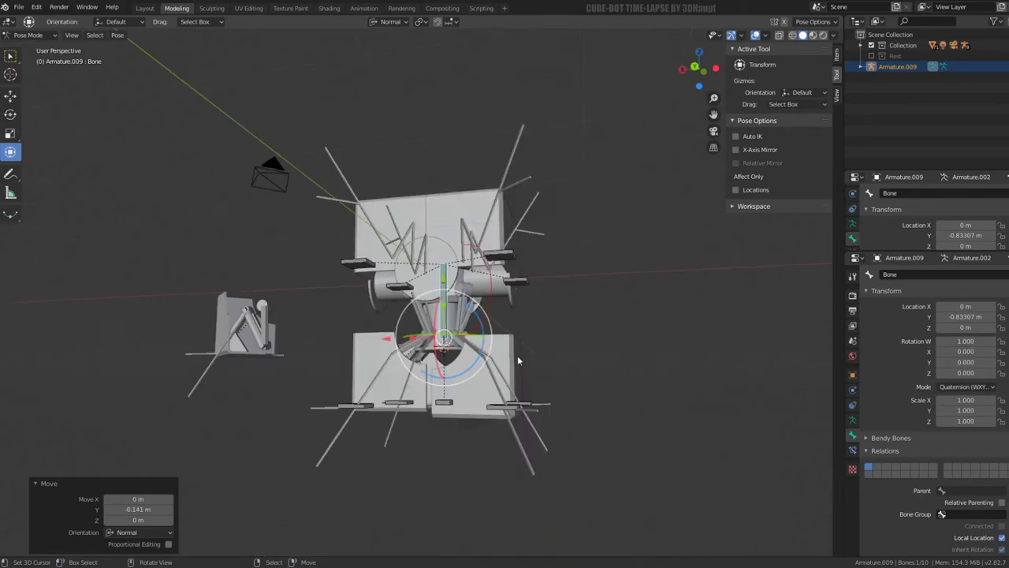
left_click(46, 37)
Step: In Object Mode, link modifiers from active Armature.003 to Armature.004 with Ctrl+L
left_click(48, 45)
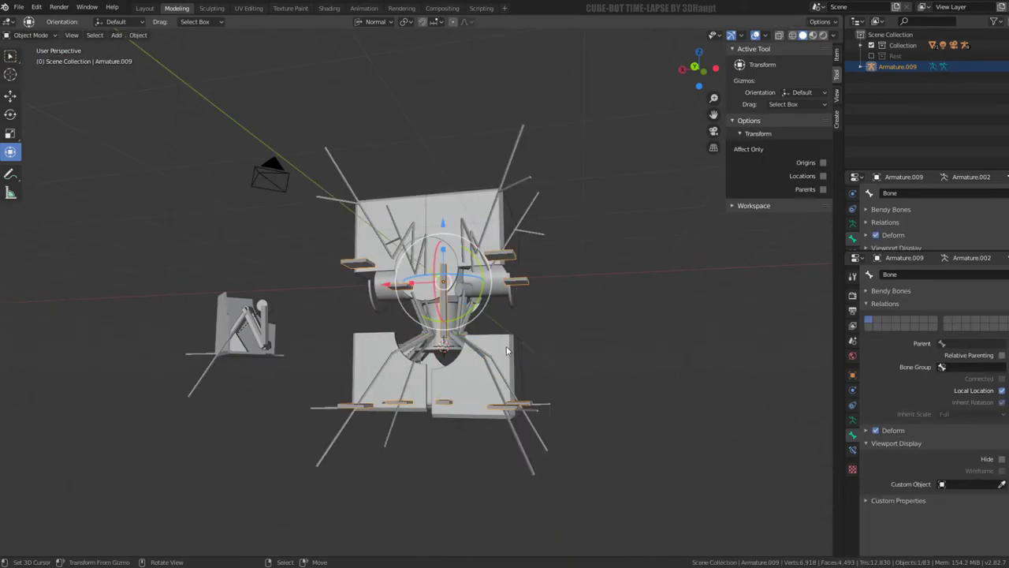
scroll(409, 345, "up", 4)
left_click(398, 370)
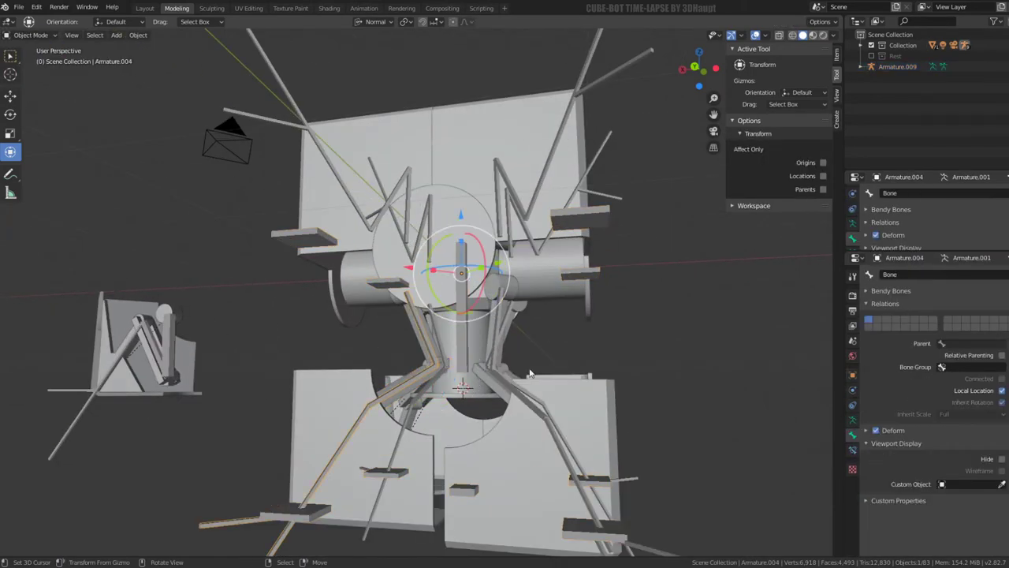
scroll(529, 377, "down", 2)
middle_click_drag(530, 377, 469, 355)
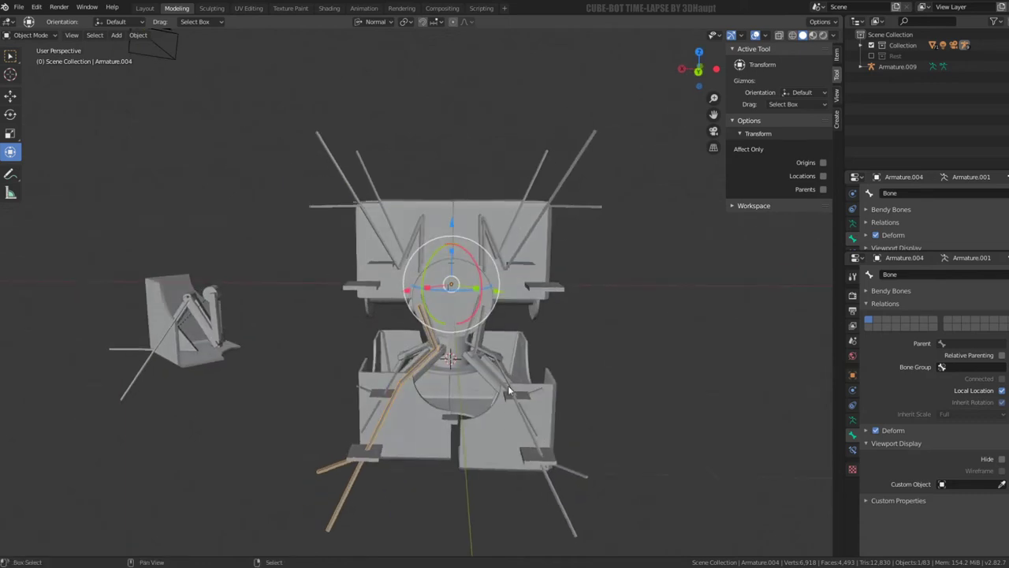
left_click(509, 390, "shift")
key("ctrl+l")
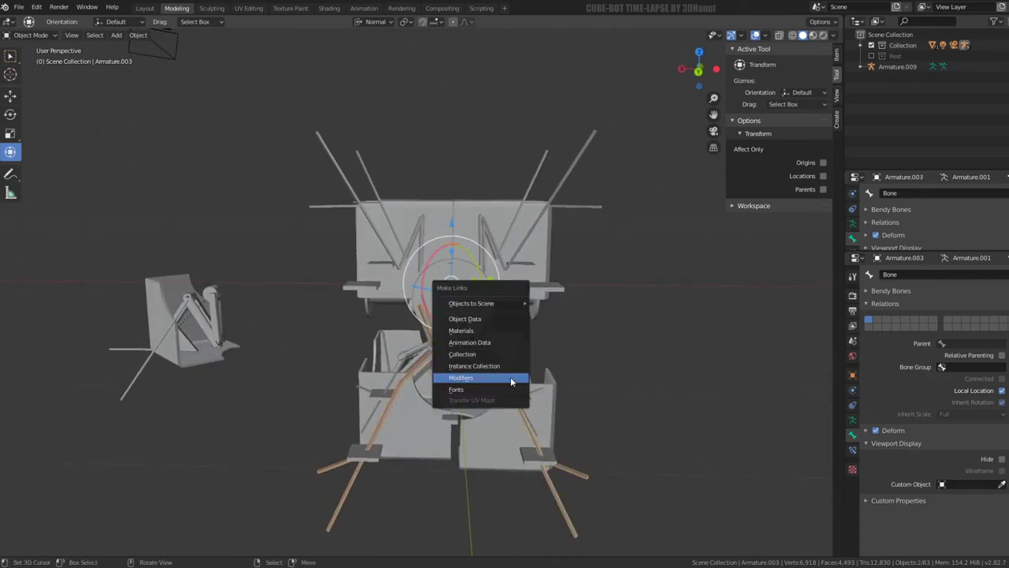
left_click(510, 377)
Step: Search commands for 'copy', then make Armature.009 the active object
key("F3")
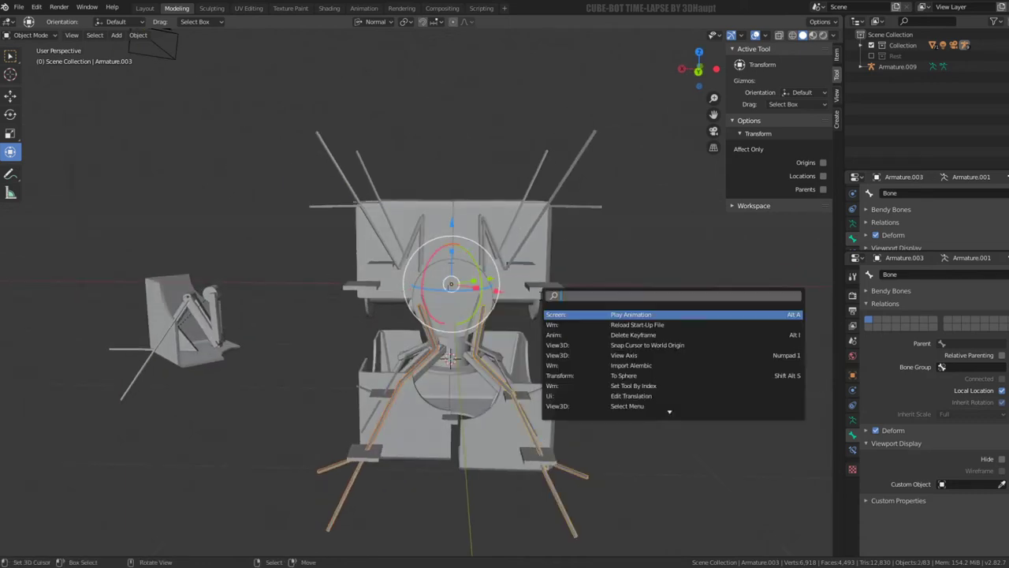
type("cop")
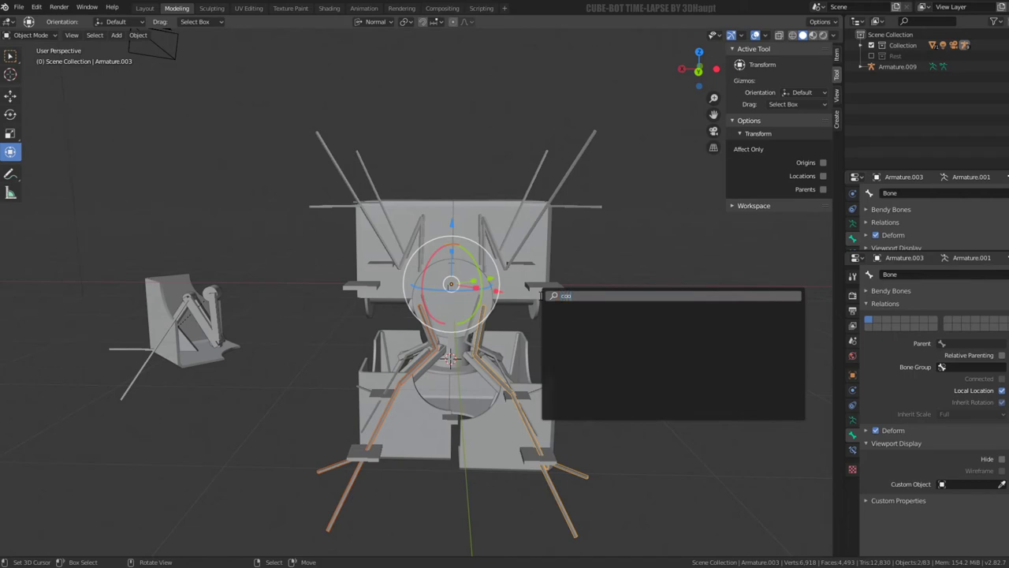
type("y")
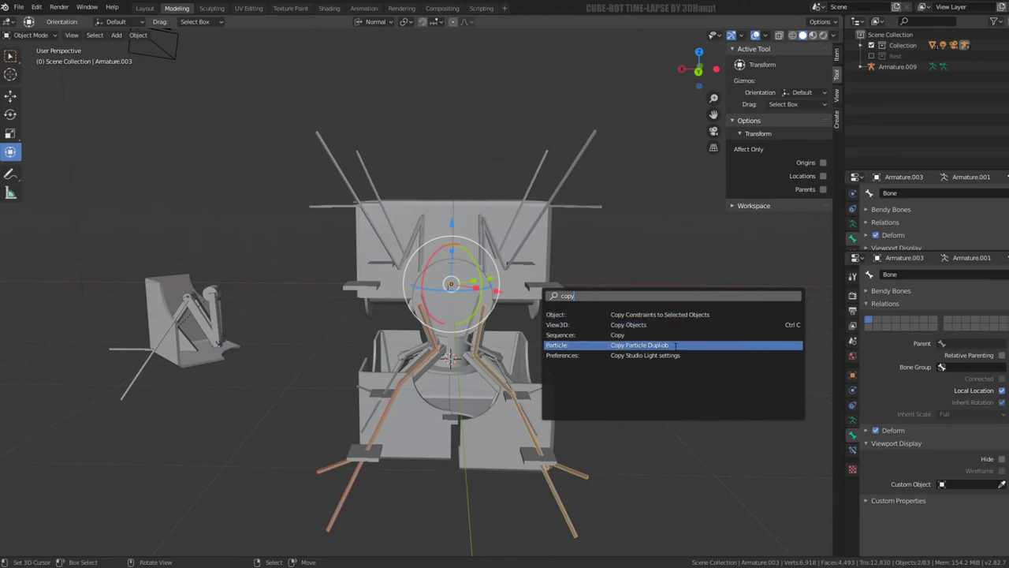
middle_click_drag(658, 243, 445, 240)
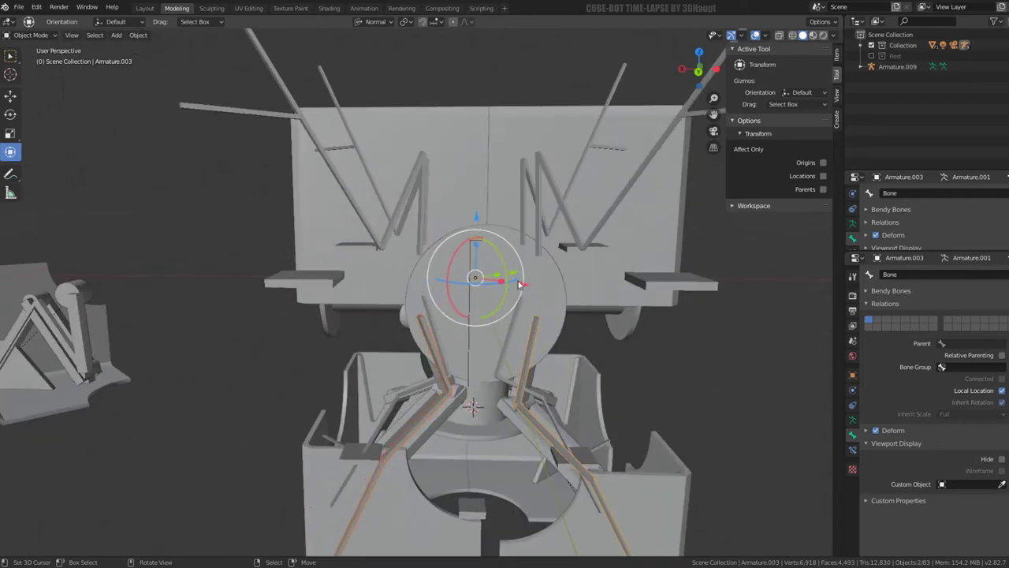
left_click(897, 66)
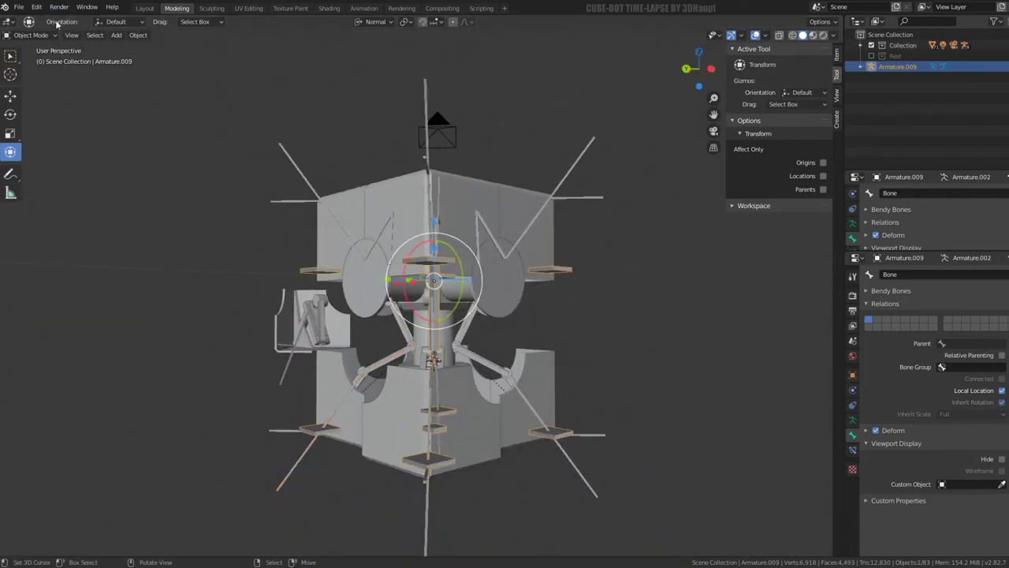
Step: Put Armature.009 in Pose Mode and lower Bone.001 along Y to about -1.06 m
left_click(27, 35)
left_click(35, 68)
key("a")
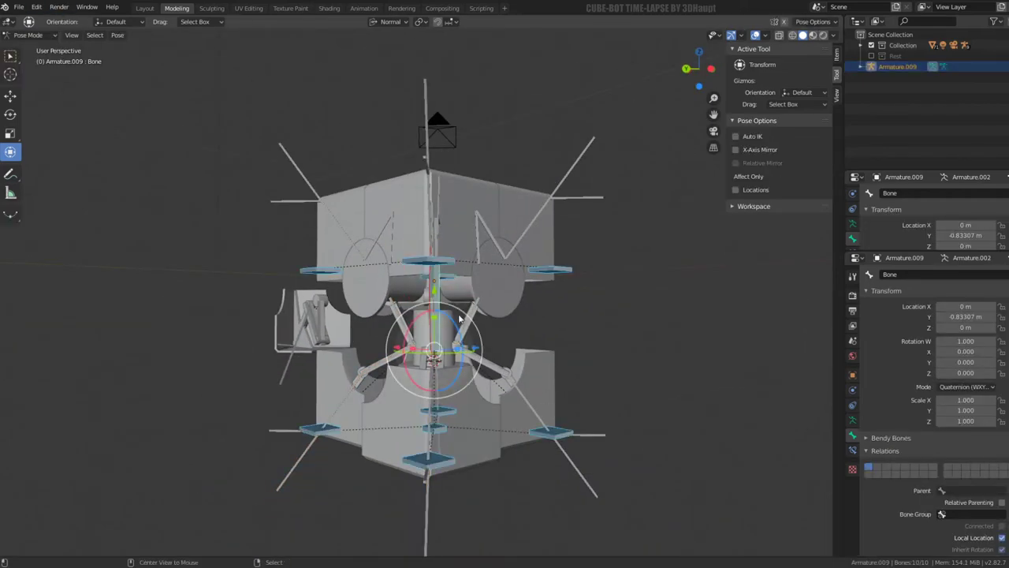
mouse_move(458, 338)
middle_mouse_down()
mouse_move(468, 284)
mouse_move(502, 232)
mouse_move(449, 241)
mouse_move(477, 240)
mouse_move(467, 243)
mouse_move(445, 226)
mouse_move(599, 260)
middle_mouse_up()
left_click(714, 387)
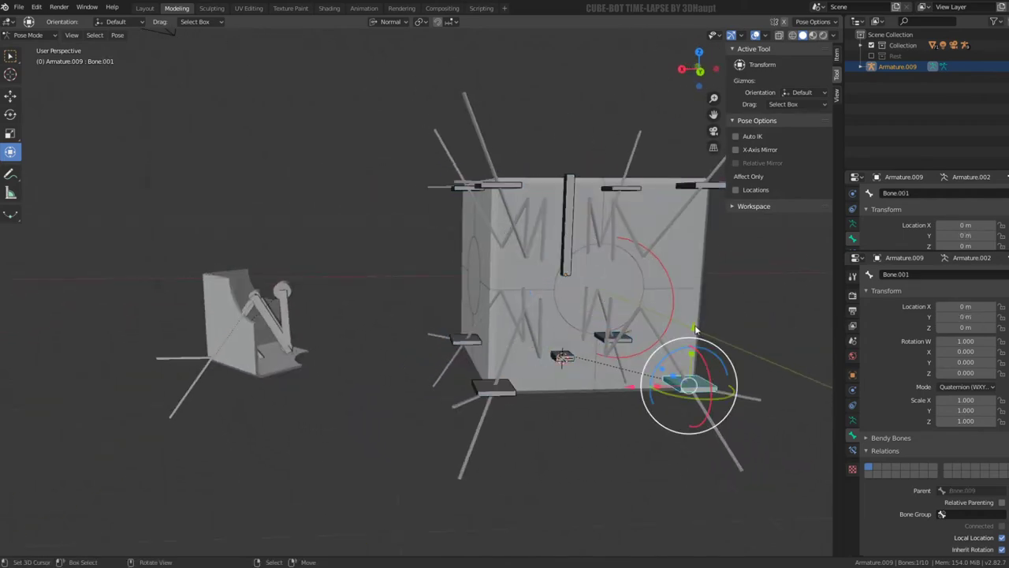
left_click_drag(694, 330, 706, 427)
Step: Orbit and zoom in close on the cube-bot's left arm piece
mouse_move(705, 427)
middle_mouse_down()
mouse_move(662, 373)
mouse_move(638, 364)
mouse_move(601, 297)
middle_mouse_up()
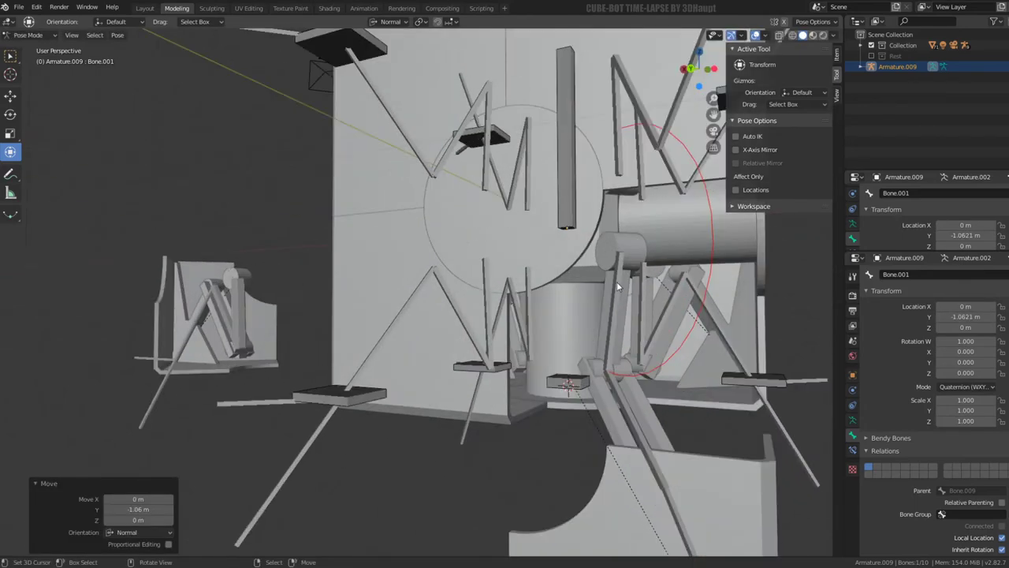
scroll(552, 284, "down", 4)
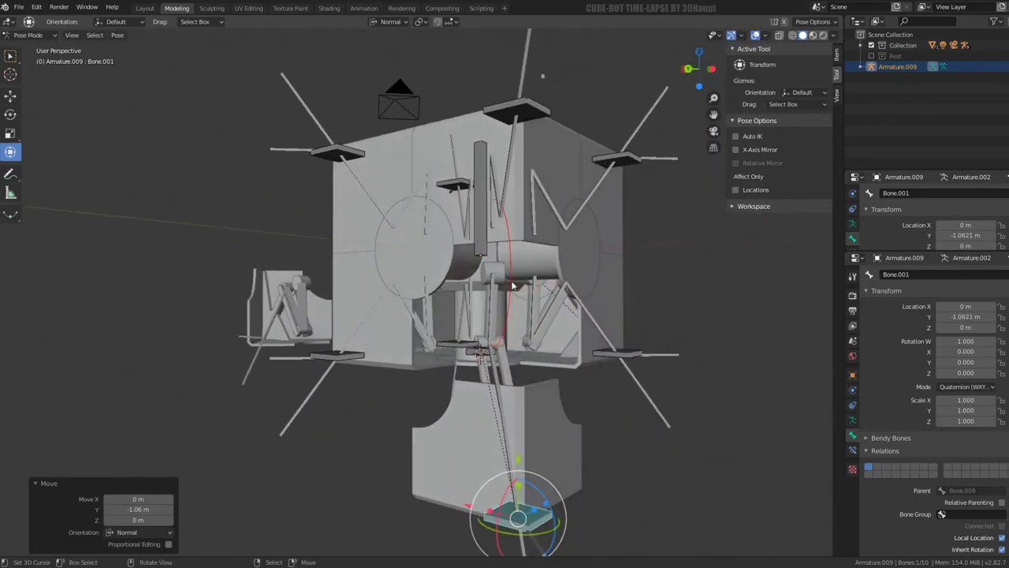
scroll(493, 287, "down", 4)
mouse_move(494, 287)
middle_mouse_down()
mouse_move(287, 325)
mouse_move(388, 319)
mouse_move(421, 247)
mouse_move(394, 226)
middle_mouse_up()
scroll(288, 325, "up", 5)
scroll(404, 297, "down", 3)
scroll(480, 231, "up", 5)
mouse_move(327, 215)
middle_mouse_down()
mouse_move(547, 270)
mouse_move(383, 286)
middle_mouse_up()
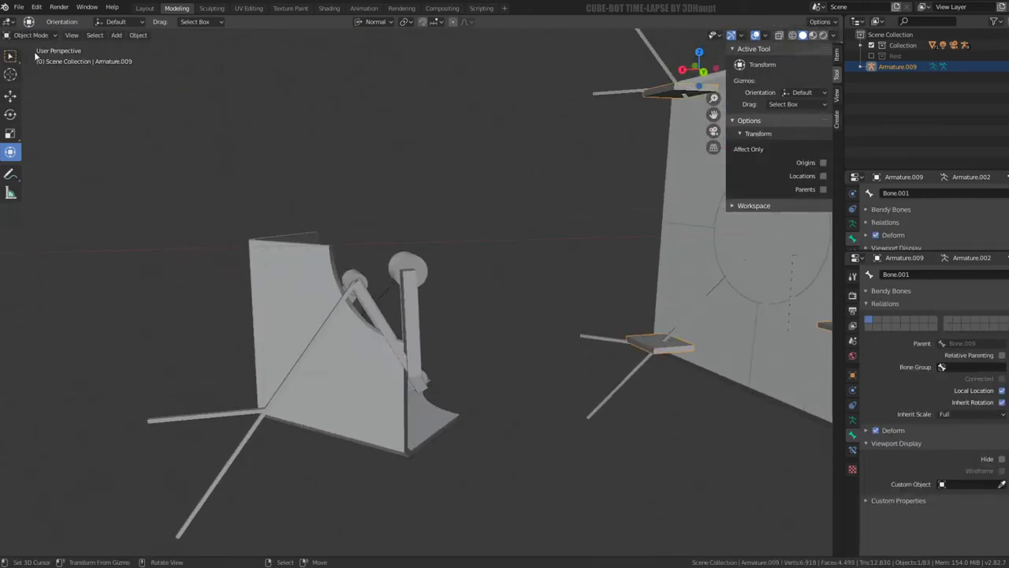
Step: In Edit Mode, extrude a new bone Bone.005 from the top bone 'Bone' in front view
key("Tab")
mouse_move(480, 315)
middle_mouse_down()
mouse_move(454, 348)
mouse_move(400, 300)
middle_mouse_up()
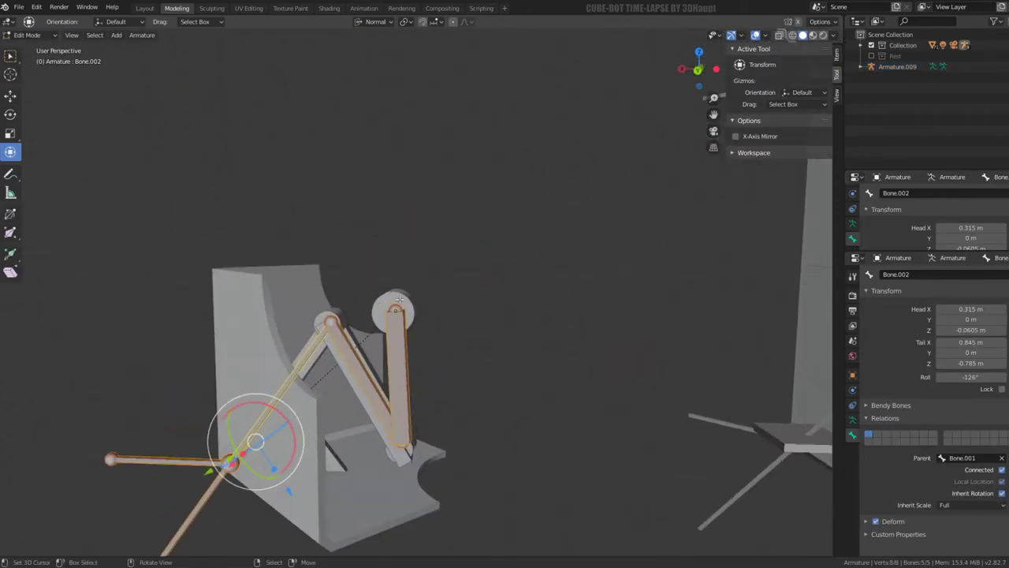
left_click(401, 299)
key("KP_3")
key("KP_1")
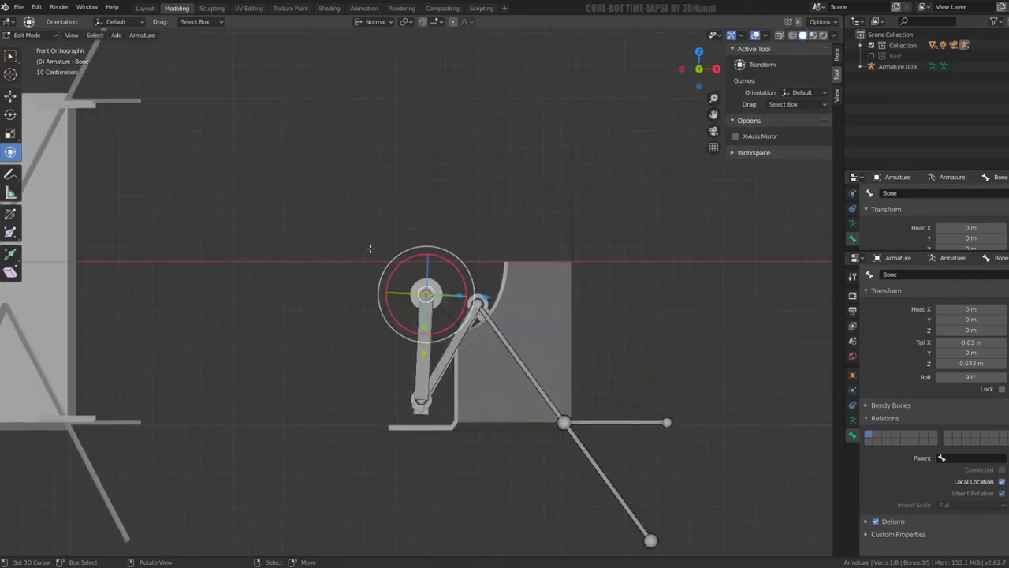
scroll(429, 296, "up", 2)
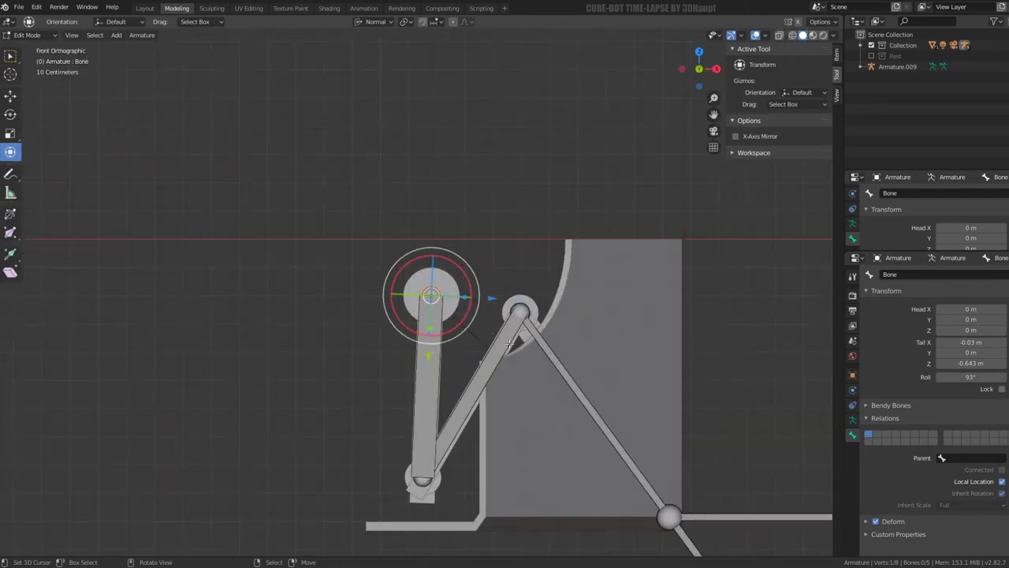
key("e")
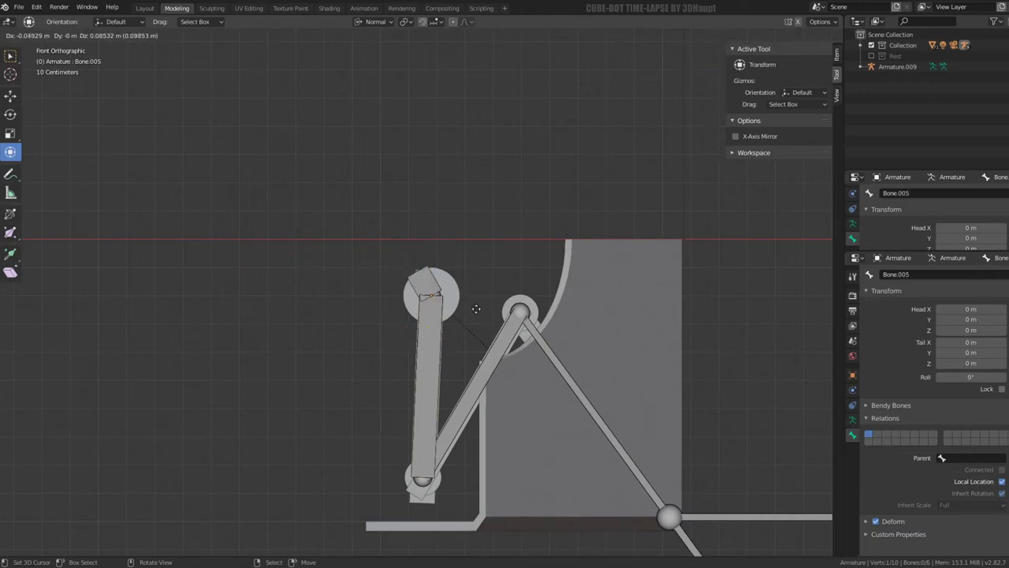
left_click(454, 303)
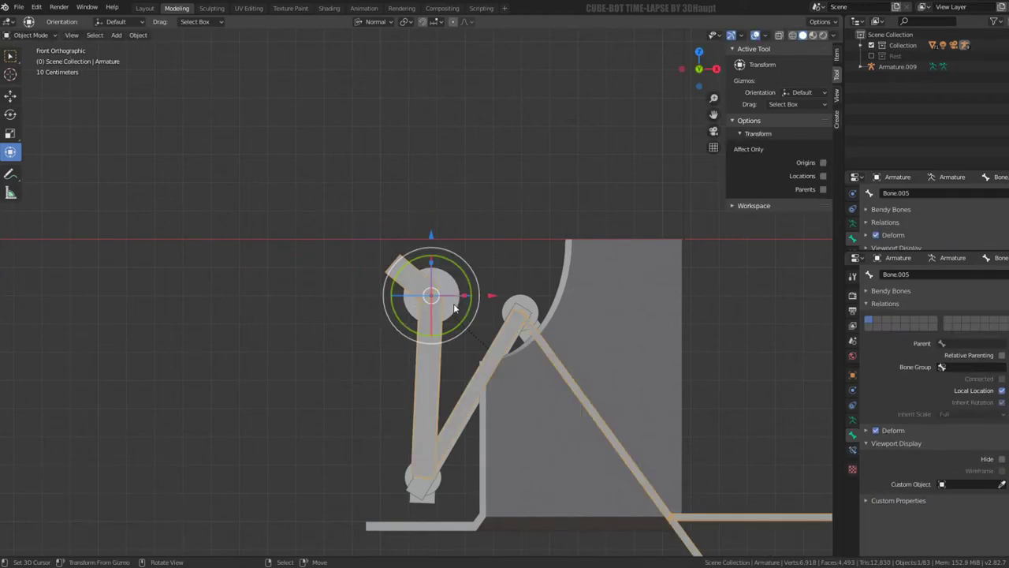
Step: Rotate Bone.005 to about 185°
left_click(408, 275)
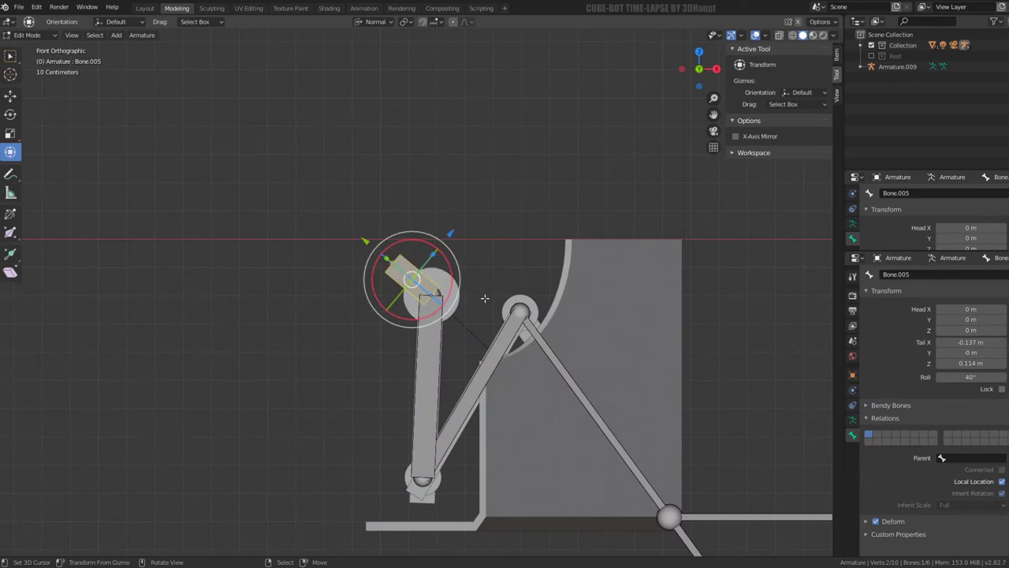
key("r")
key("Escape")
key("r")
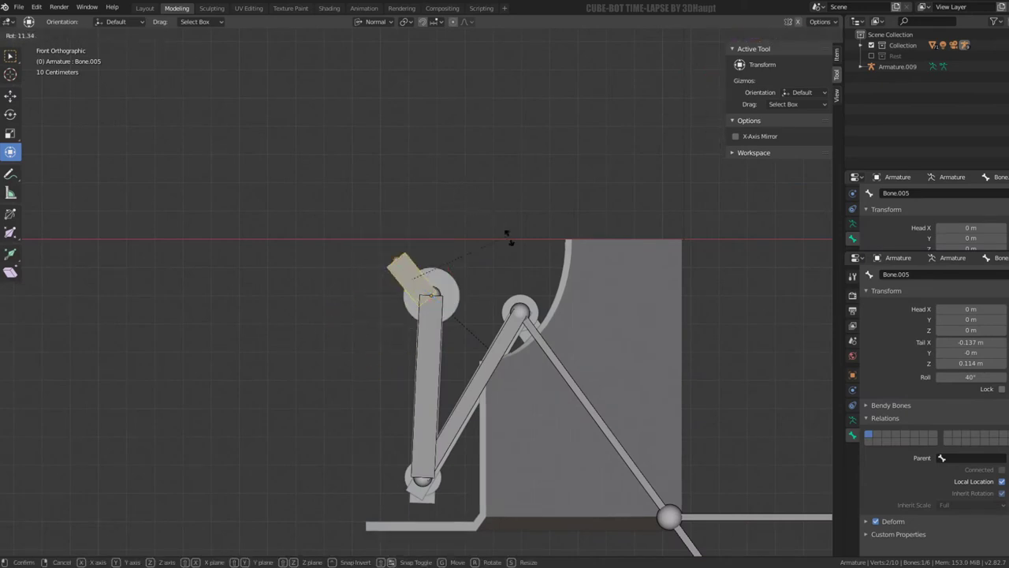
left_click(322, 331)
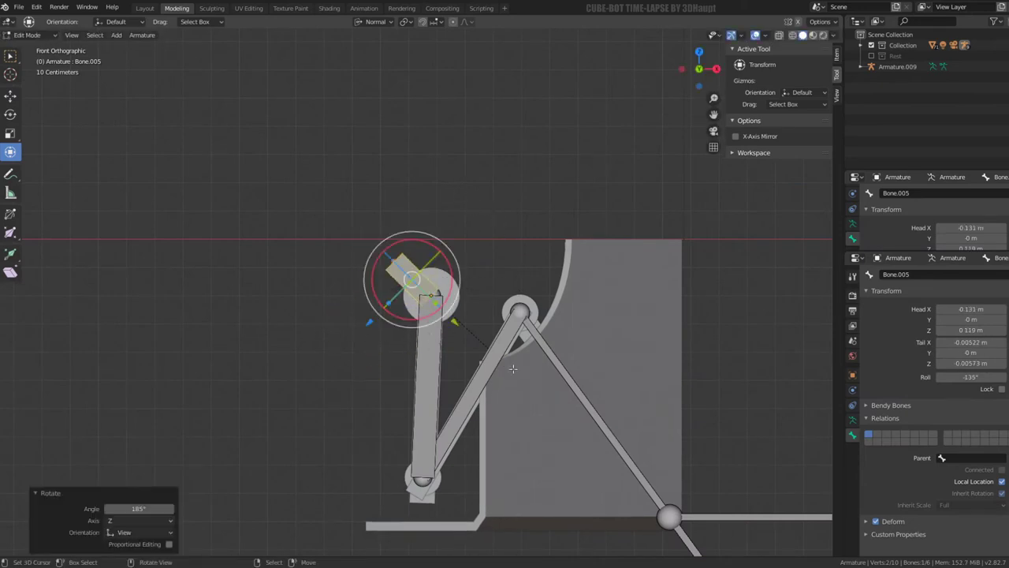
key("g")
key("Escape")
Step: Parent Bone.005 to Bone with Keep Offset, then switch the armature into Pose Mode
left_click(432, 347)
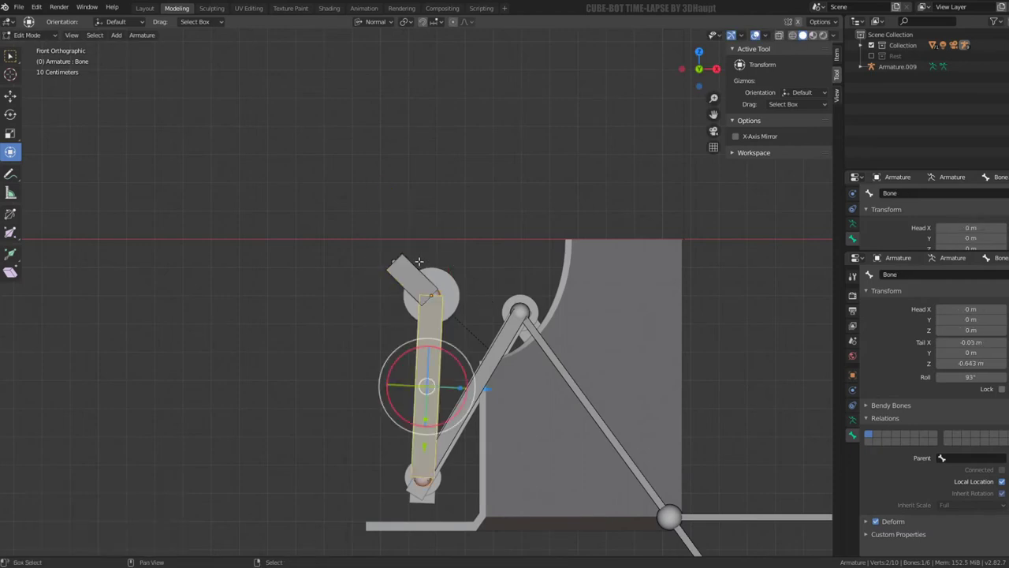
left_click(419, 268, "shift")
key("ctrl+p")
left_click(419, 263)
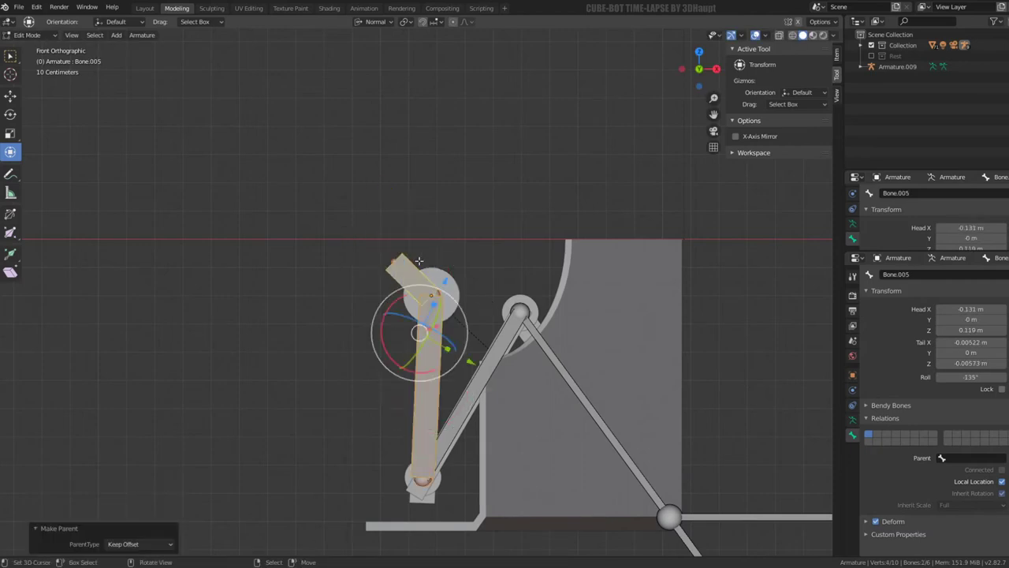
scroll(466, 271, "down", 1)
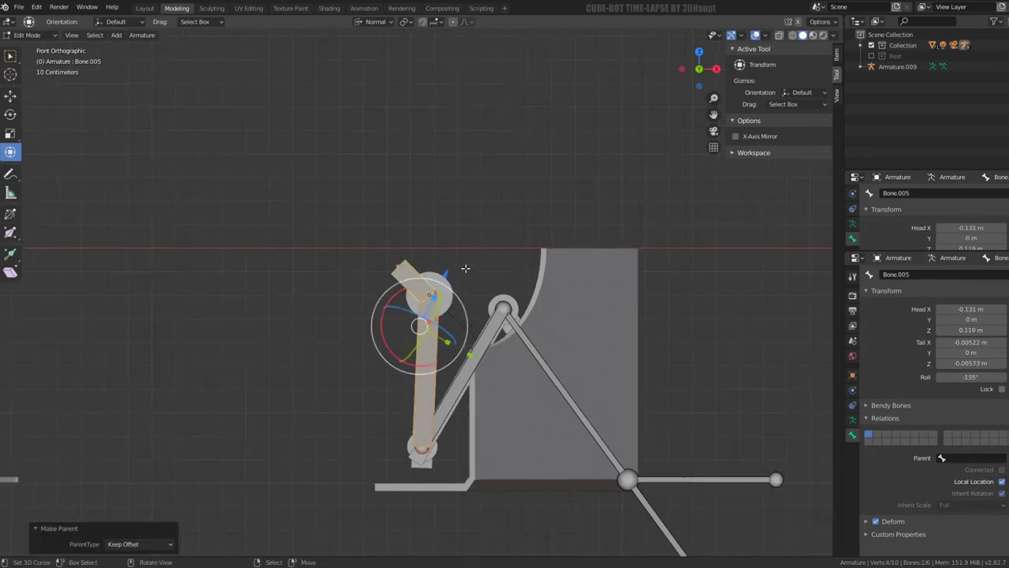
key("Tab")
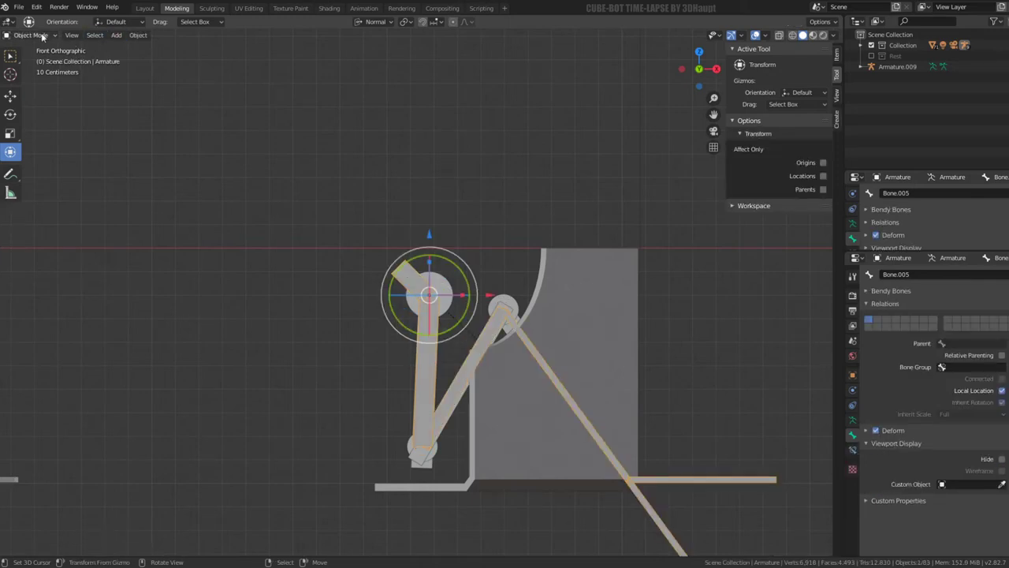
left_click(43, 37)
left_click(39, 69)
Step: Test-rotate Bone.005 around its own Y axis, cancelling back to the rest pose
scroll(398, 266, "up", 2)
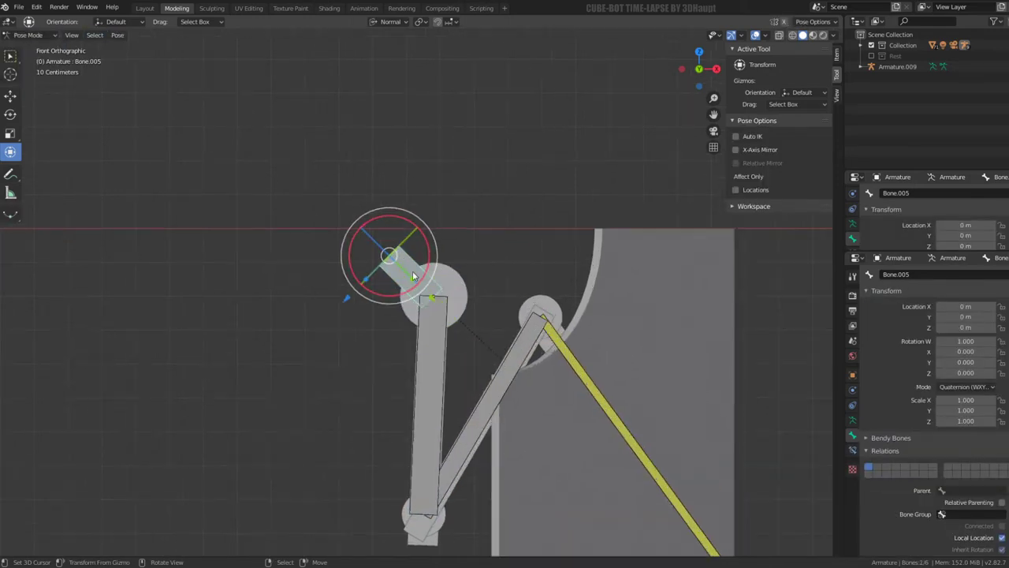
key("r")
key("Escape")
scroll(386, 261, "down", 2)
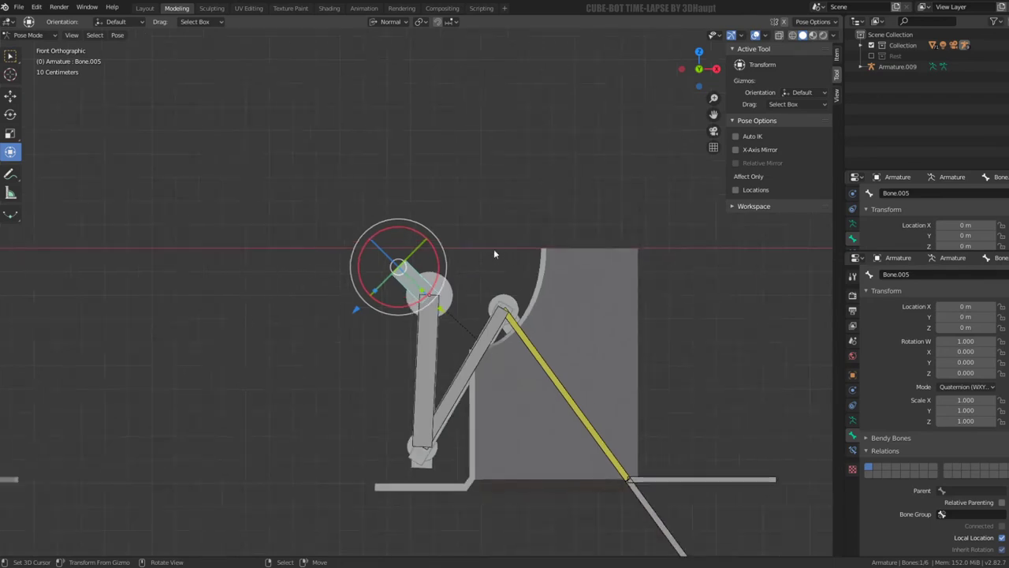
mouse_move(494, 249)
middle_mouse_down()
mouse_move(428, 285)
mouse_move(474, 223)
middle_mouse_up()
key("r")
key("y")
key("y")
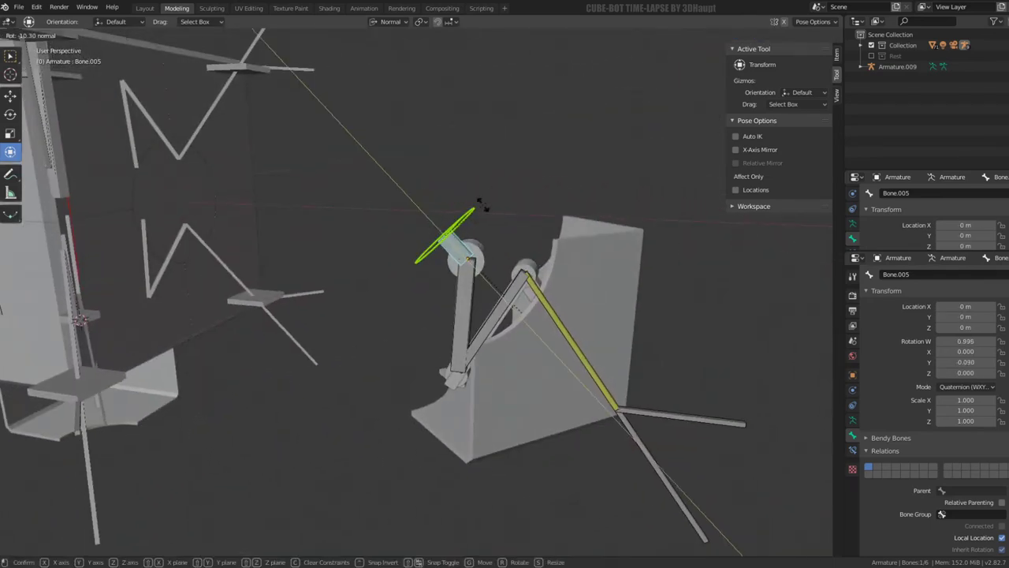
key("Escape")
Step: Test-rotate the foot bone around its own Y axis from several view angles
scroll(534, 270, "up", 3)
middle_click_drag(534, 270, 561, 266)
scroll(560, 265, "up", 2)
key("r")
key("y")
key("y")
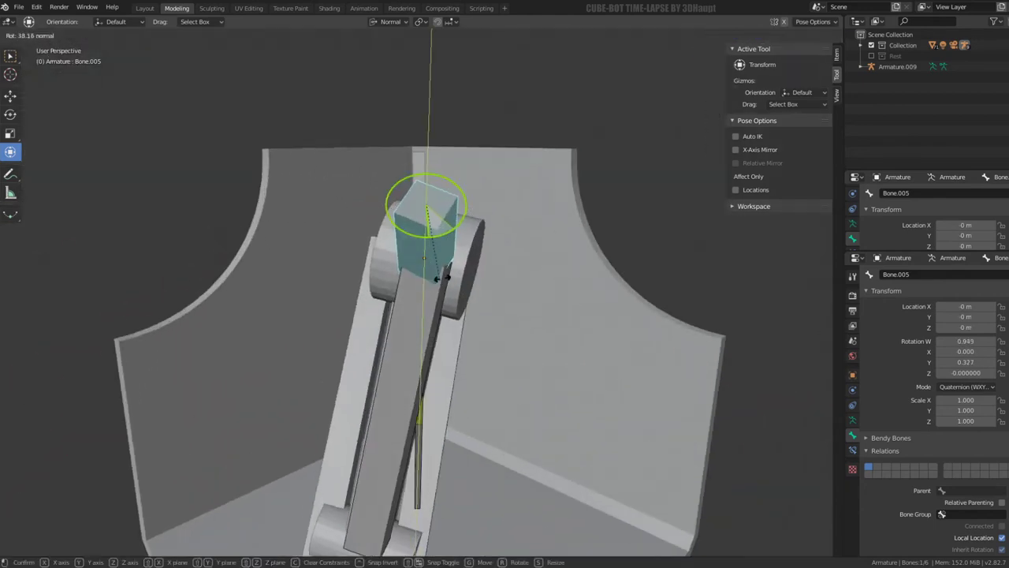
key("Escape")
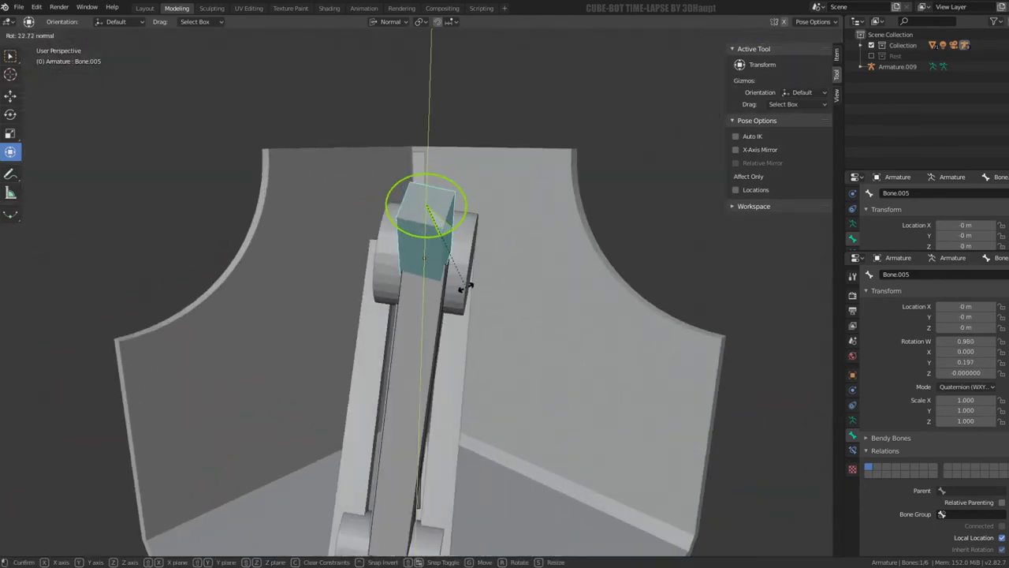
mouse_move(493, 198)
middle_mouse_down()
mouse_move(464, 312)
mouse_move(375, 292)
middle_mouse_up()
key("r")
key("y")
key("y")
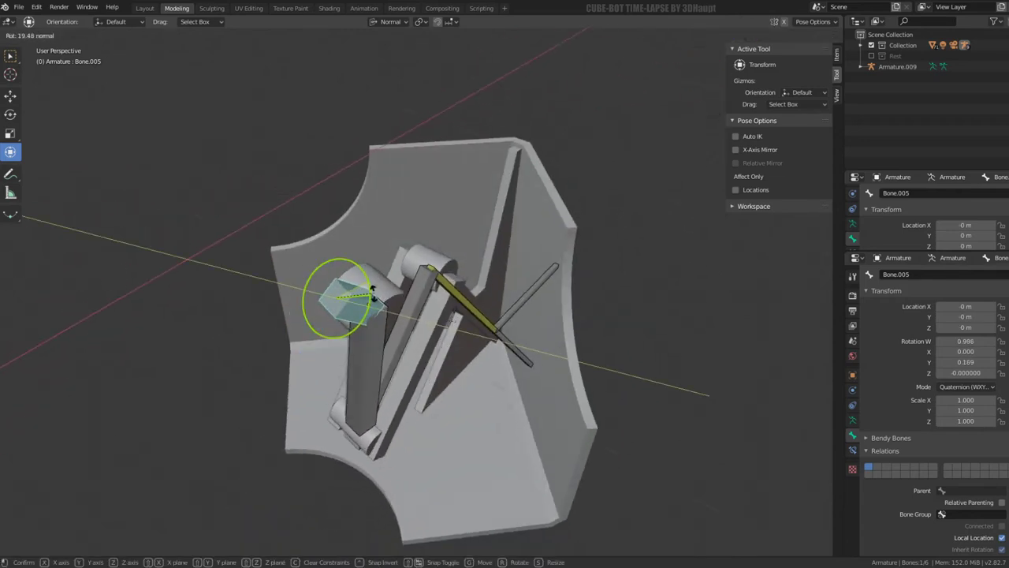
left_click(392, 270)
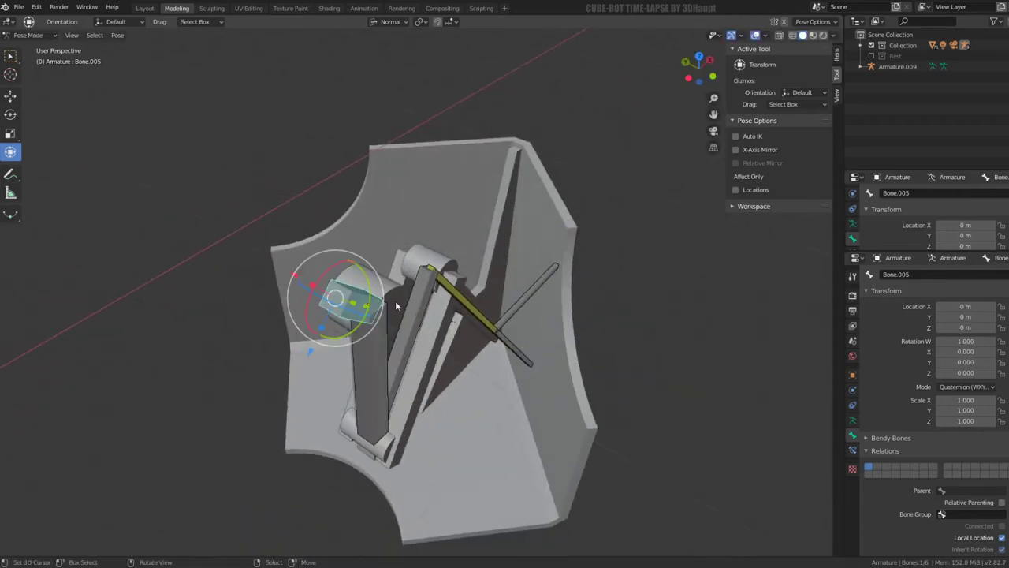
Step: Raise the IK constraint chain length on Bone.002 from 3 to 4
left_click(464, 311)
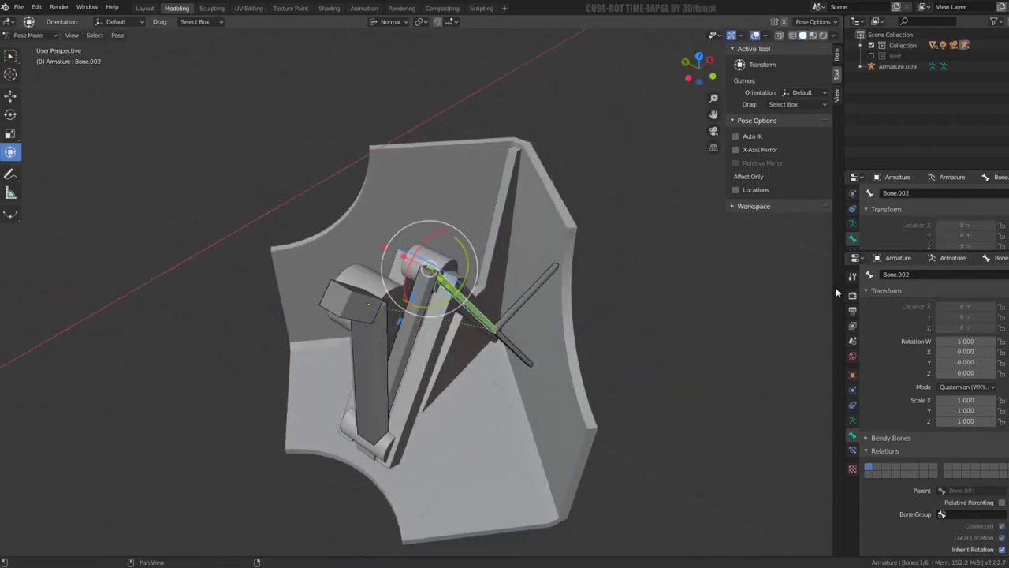
left_click(852, 450)
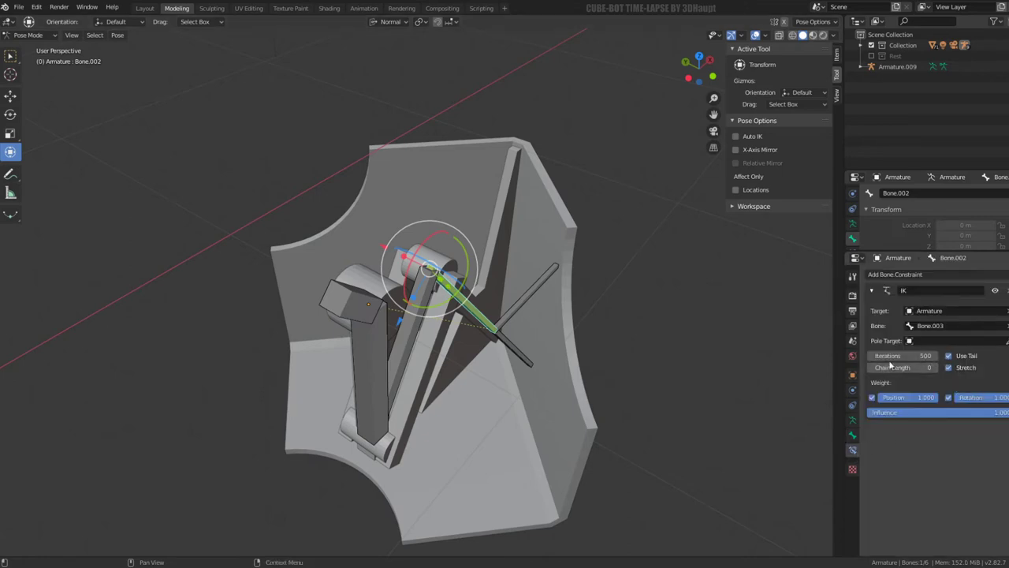
left_click(936, 368)
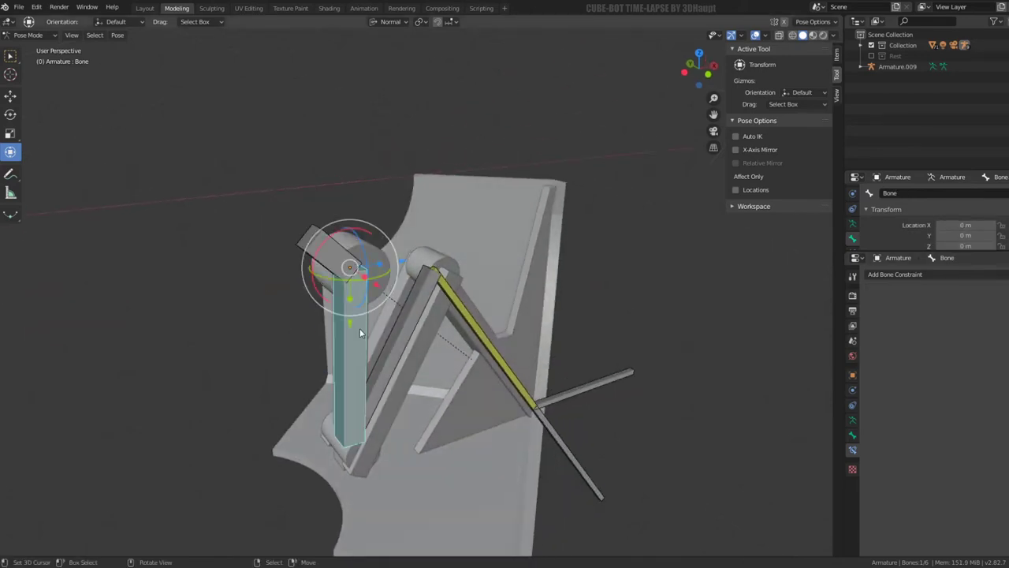
Step: In front view, select the vertical bone 'Bone', then Bone.005 as active
key("KP_1")
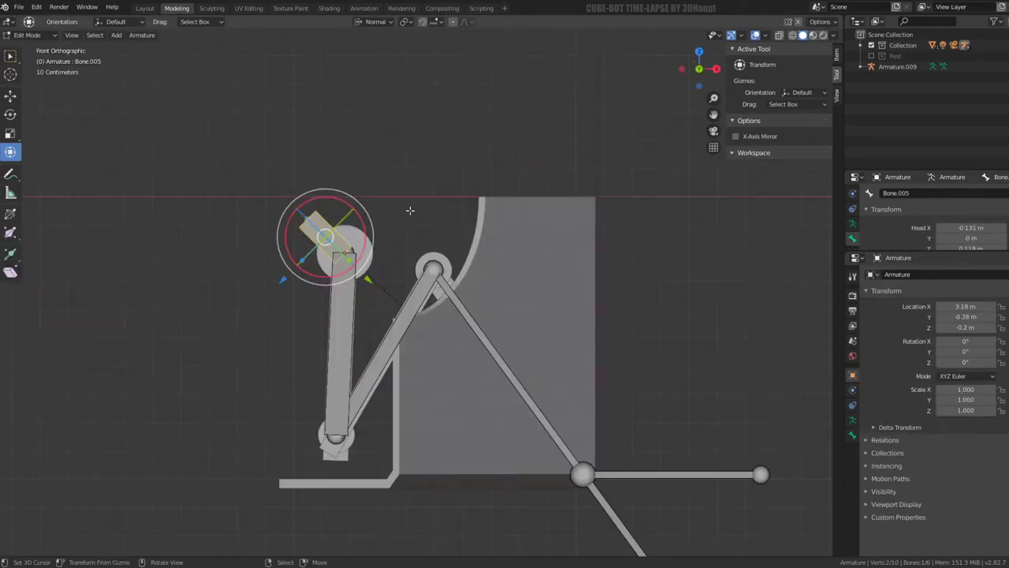
key("g")
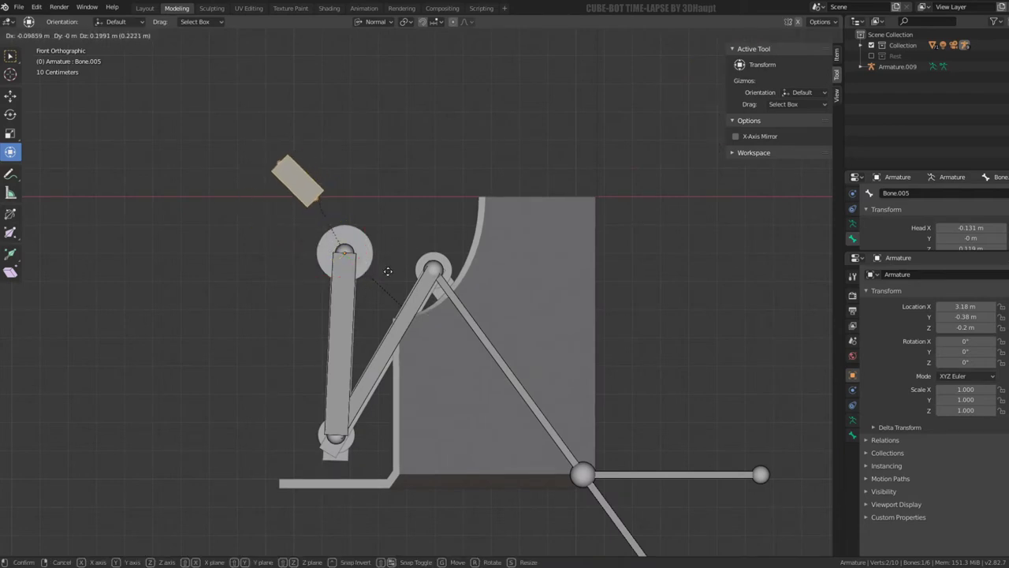
key("Escape")
left_click(341, 331)
left_click(321, 221, "shift")
Step: Connect Bone.005 to the vertical bone as parent, then delete Bone.005
key("ctrl+p")
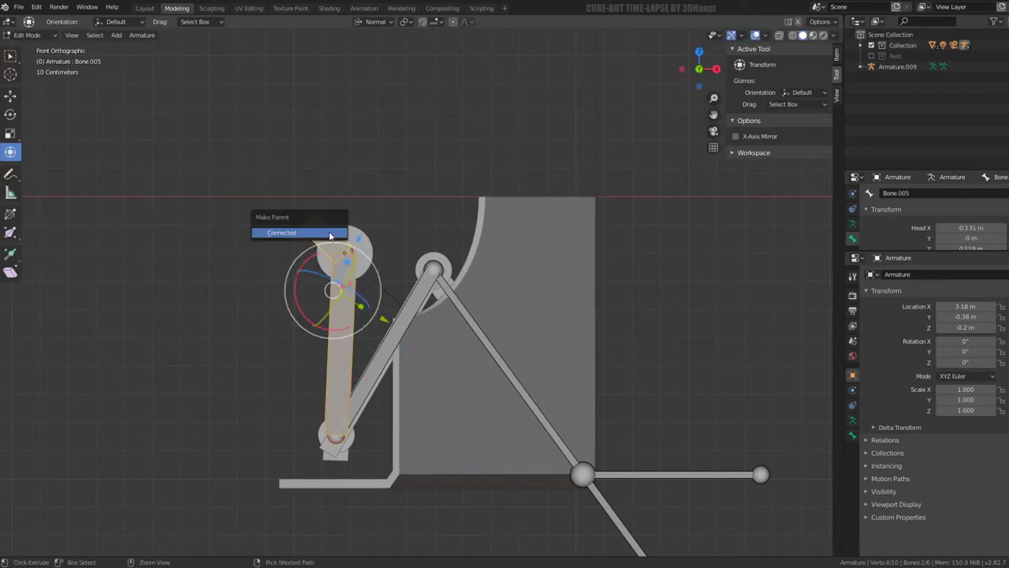
left_click(300, 232)
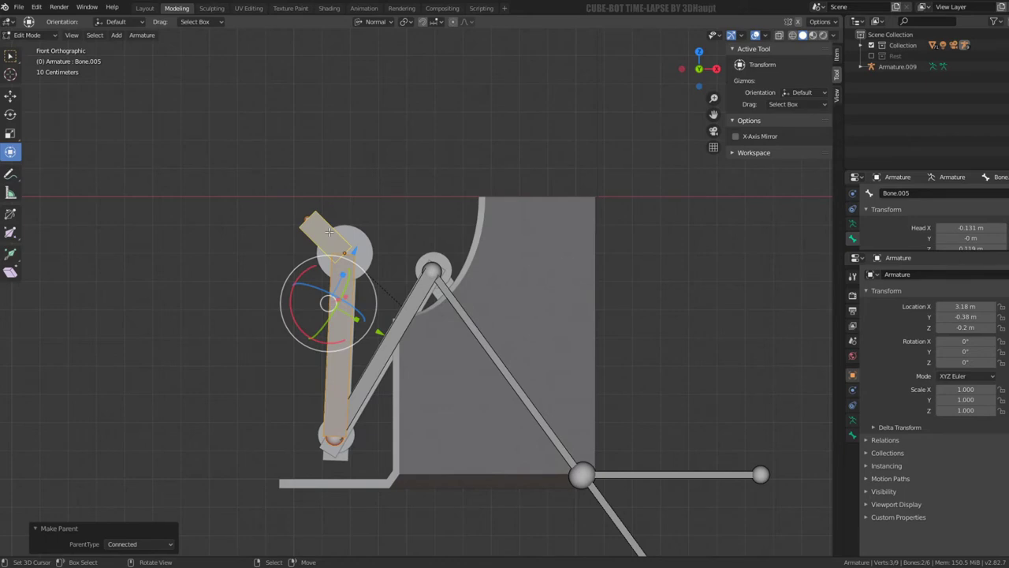
left_click(329, 230)
left_click(328, 231)
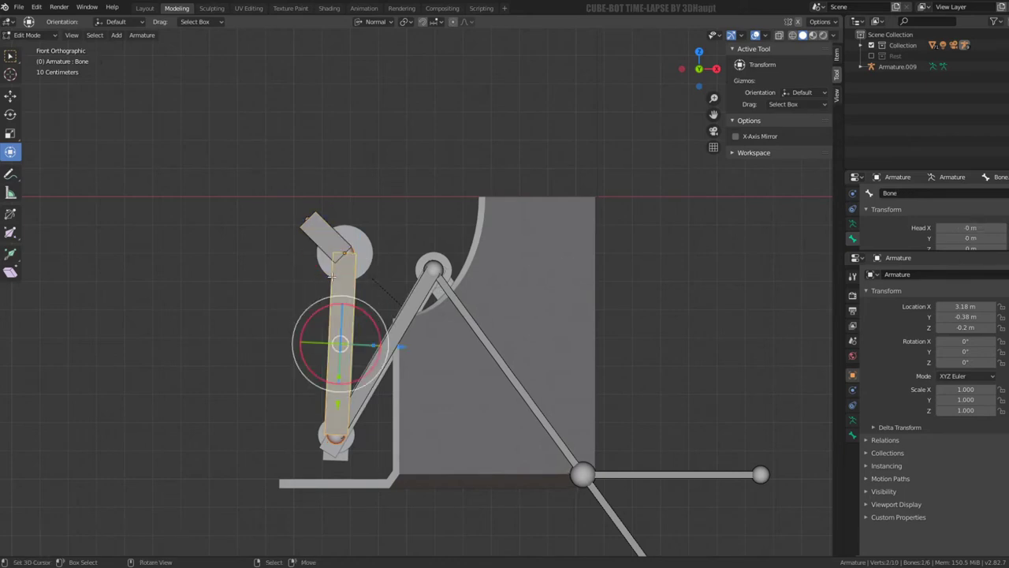
left_click(322, 234)
key("x")
left_click(347, 224)
Step: Extrude a new bone from the vertical bone's top joint toward the upper left
left_click(359, 248)
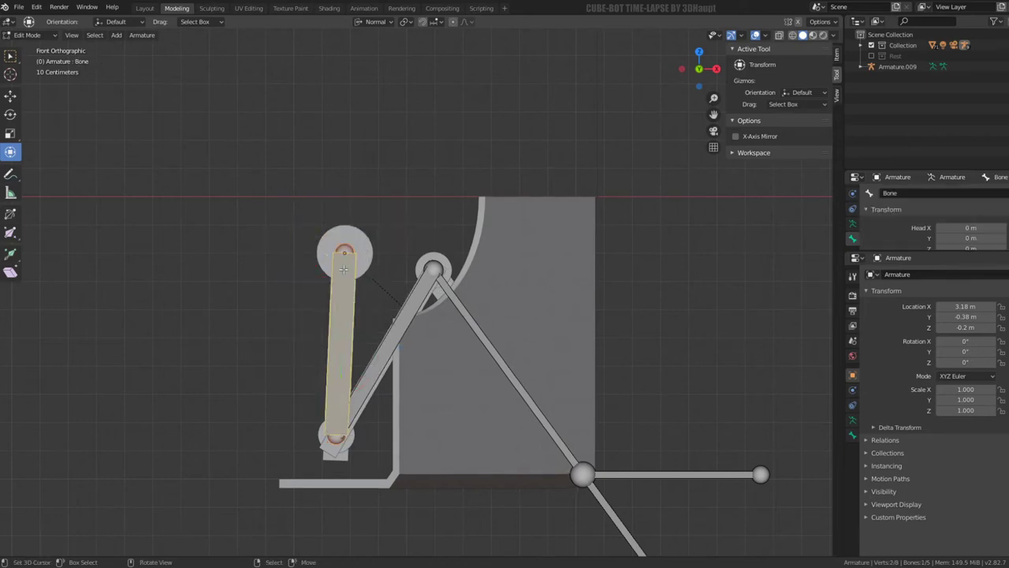
left_click(358, 249)
key("e")
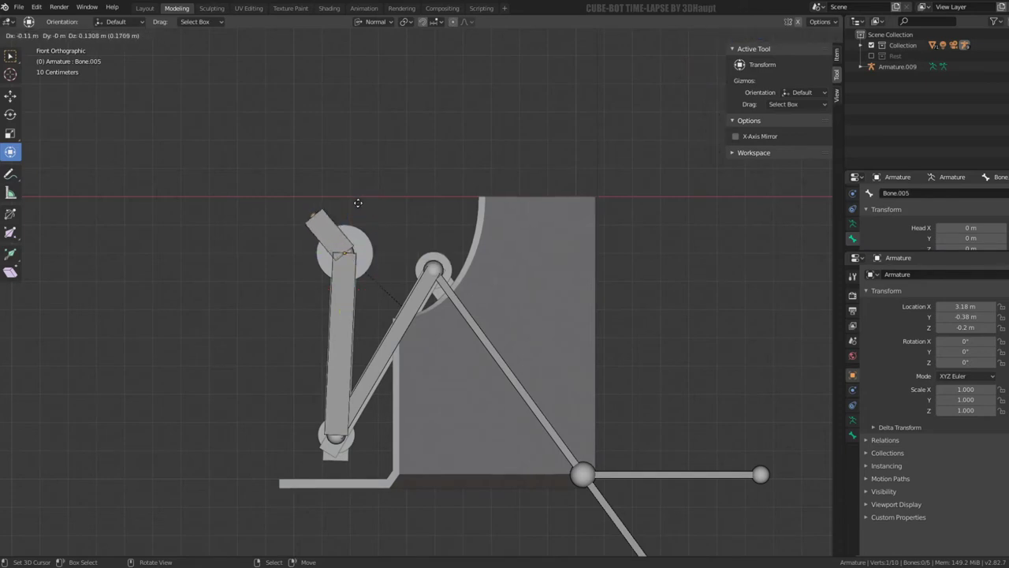
left_click(349, 205)
left_click(319, 234)
key("g")
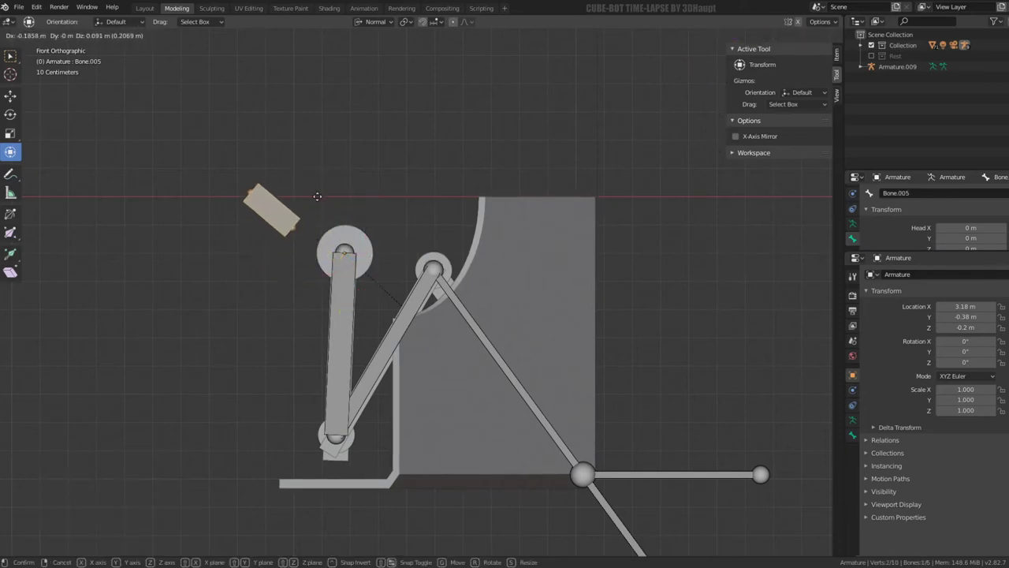
key("Escape")
Step: Rotate the new bone by 180°
key("r")
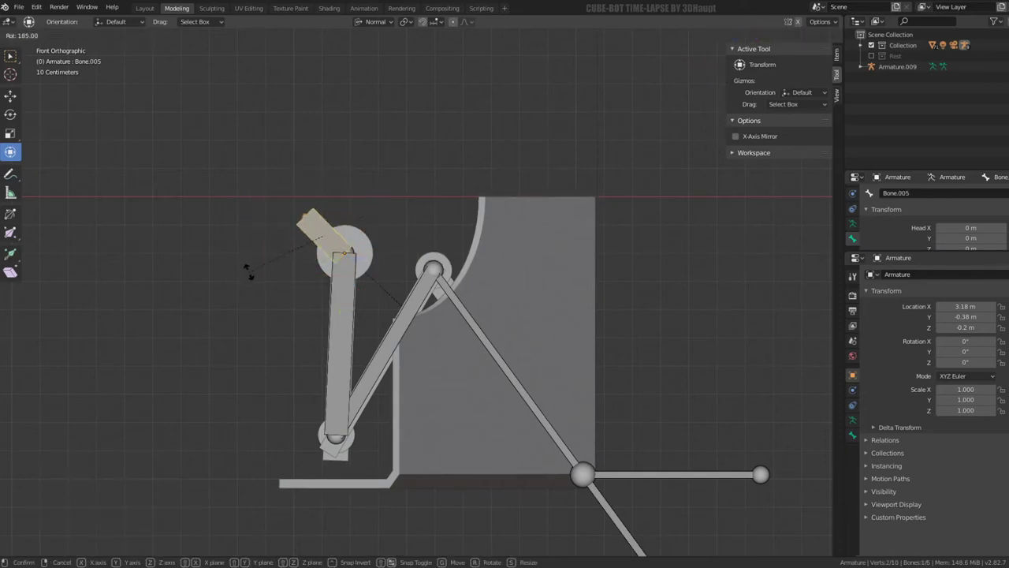
left_click(248, 272)
key("r")
right_click(249, 272)
key("r")
type("180")
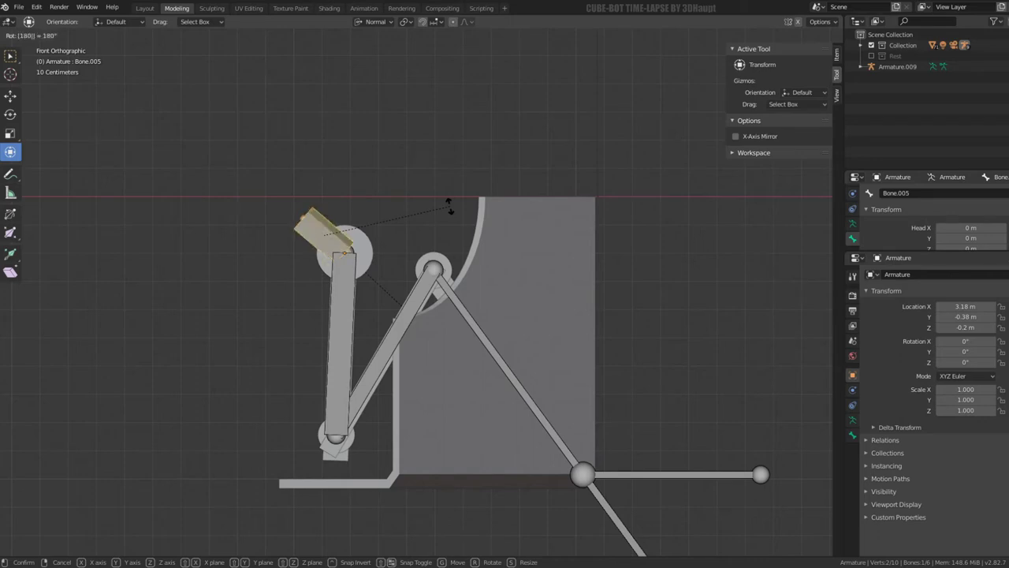
key("Return")
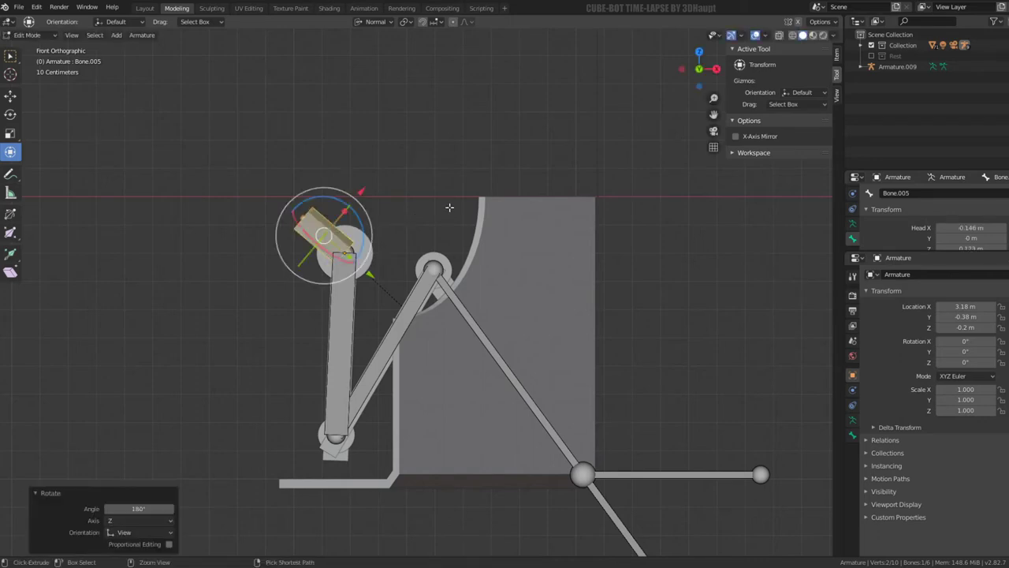
Step: Recalculate the new bone's roll to Local +Z Tangent and return to Pose Mode
key("ctrl+n")
left_click(449, 205)
key("ctrl+n")
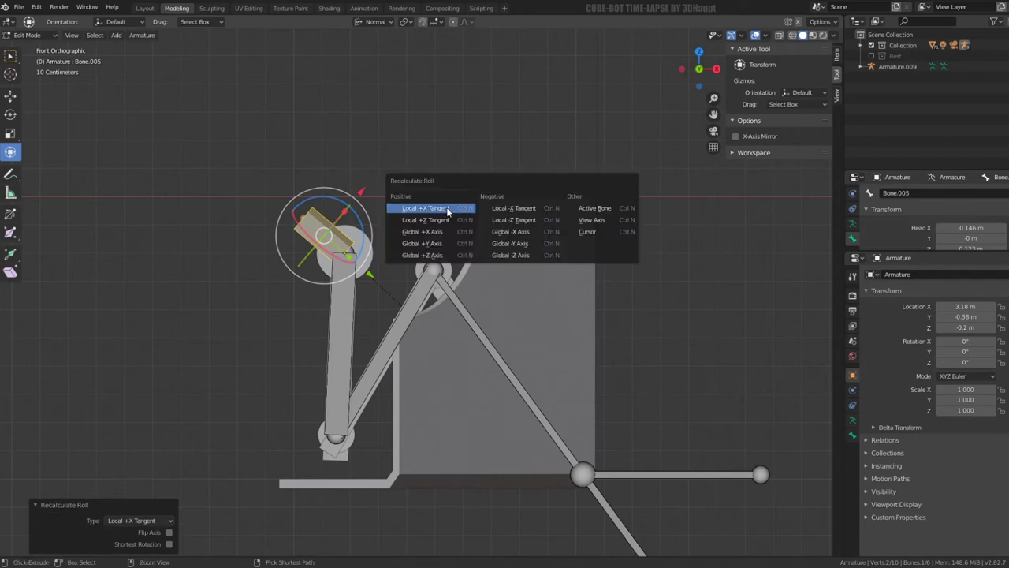
left_click(447, 208)
key("ctrl+n")
left_click(442, 218)
key("ctrl+n")
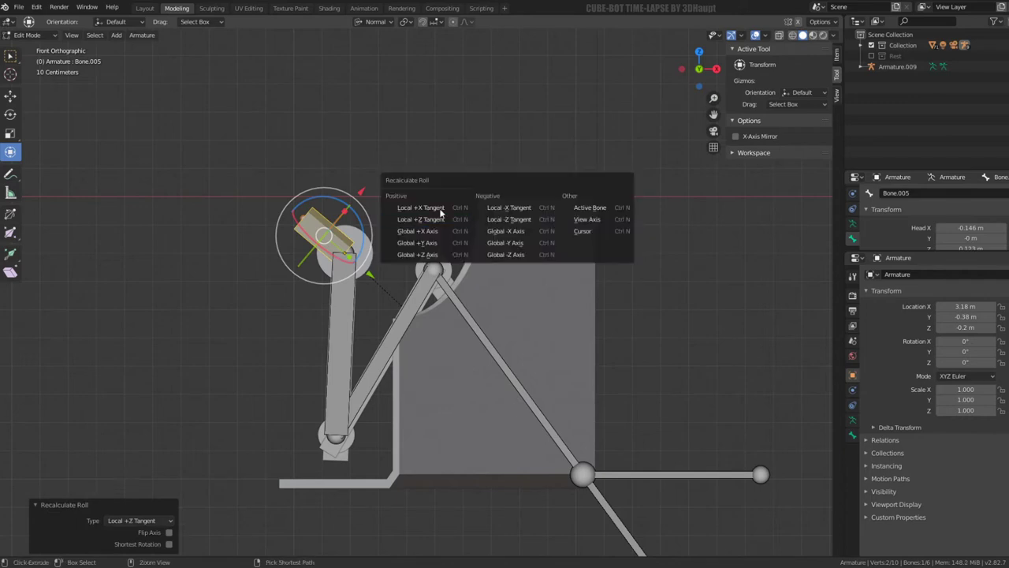
left_click(440, 217)
key("ctrl+n")
left_click(440, 217)
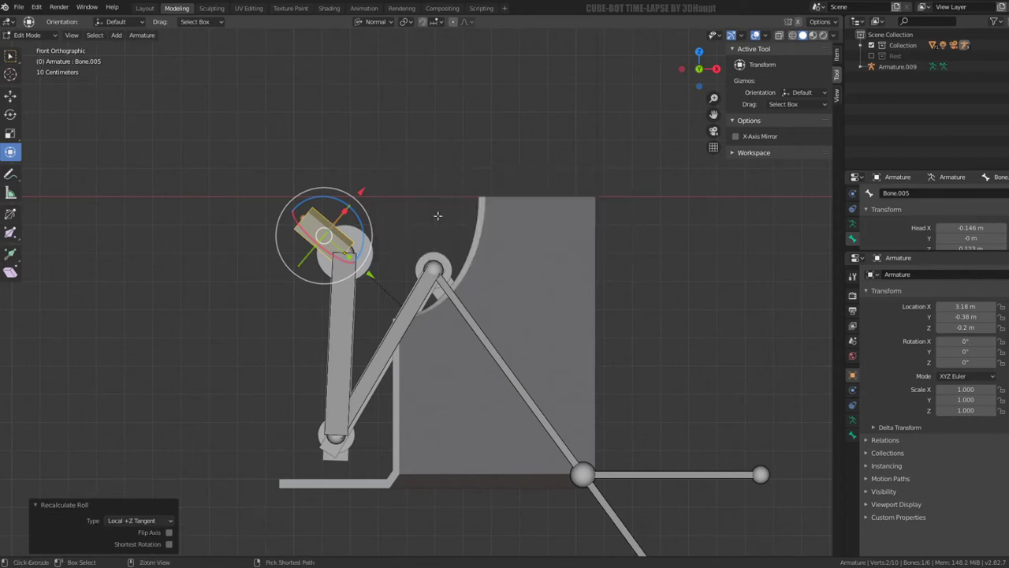
mouse_move(439, 219)
middle_mouse_down()
mouse_move(472, 250)
mouse_move(433, 241)
mouse_move(413, 480)
mouse_move(401, 257)
mouse_move(376, 263)
middle_mouse_up()
key("ctrl+Tab")
Step: Recalculate every bone's roll to Local +Z Tangent in Edit Mode, then return to Pose Mode
left_click(375, 262)
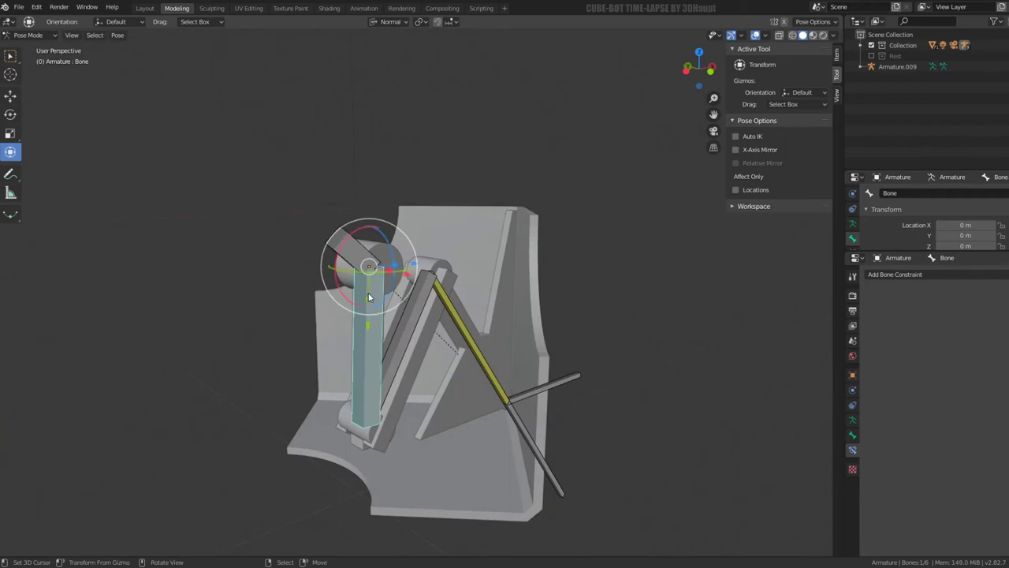
key("Tab")
key("alt+a")
key("a")
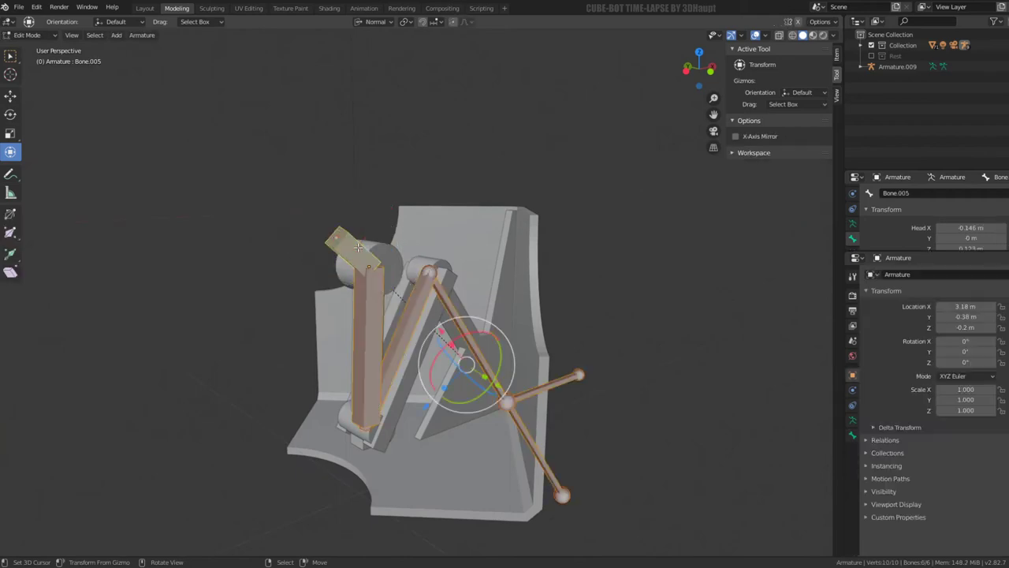
key("shift+n")
left_click(359, 243)
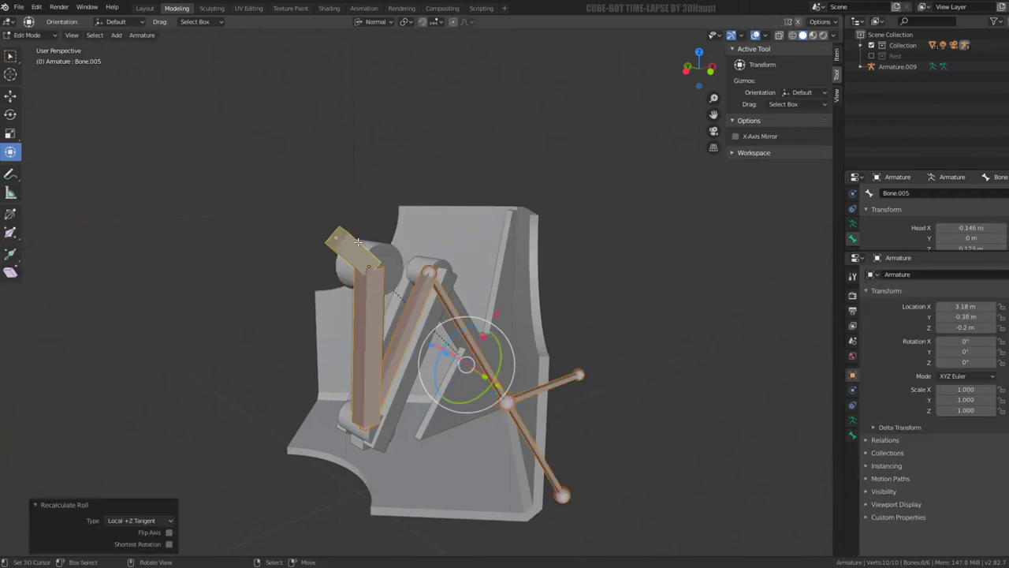
key("Tab")
Step: Test-move the top foot bone, then delete it
left_click(358, 236)
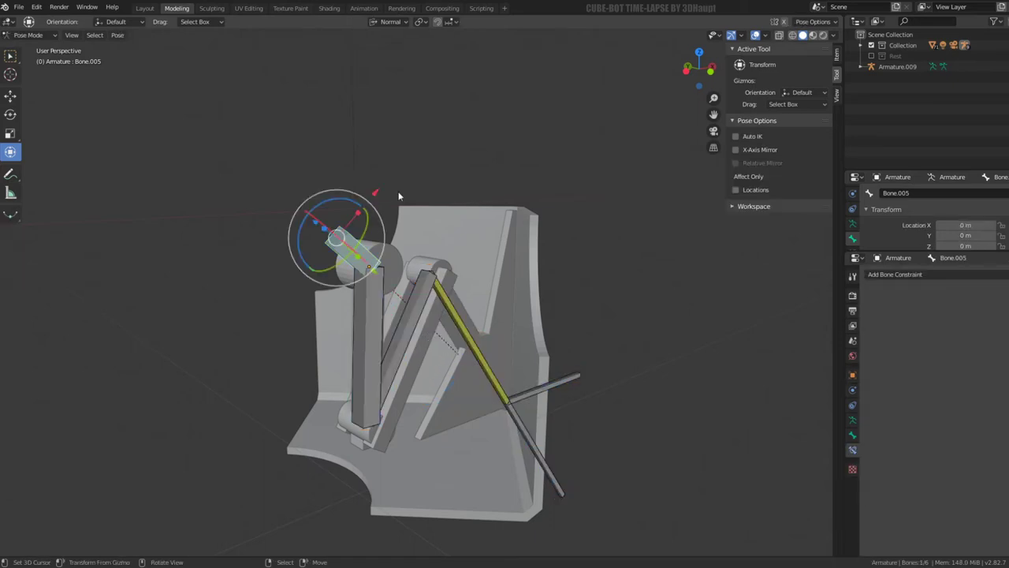
key("g")
key("x")
key("x")
key("Escape")
key("Tab")
key("Delete")
key("Tab")
left_click(368, 272)
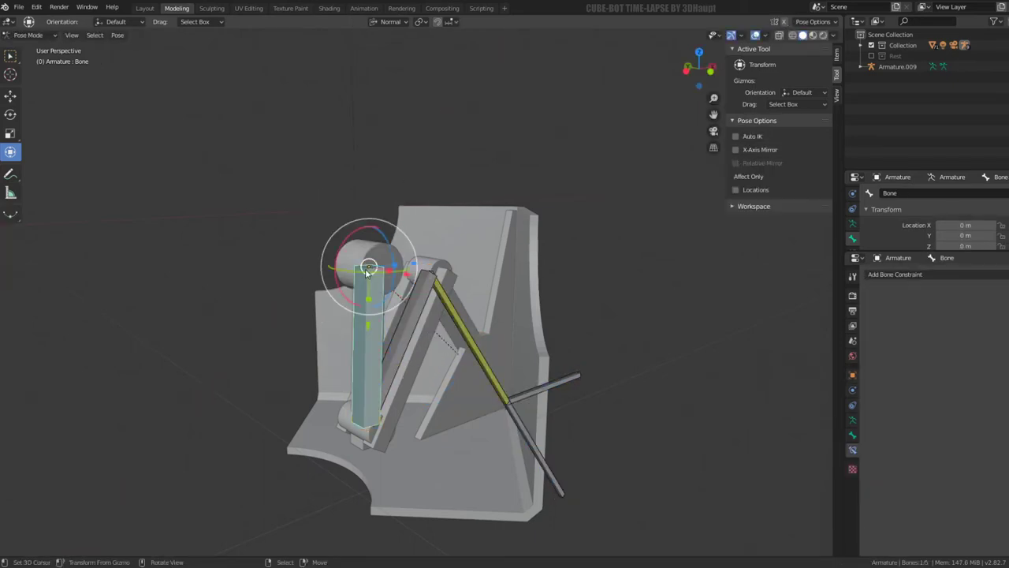
Step: Extrude a new foot bone from the top joint in front orthographic view
key("Tab")
key("KP_1")
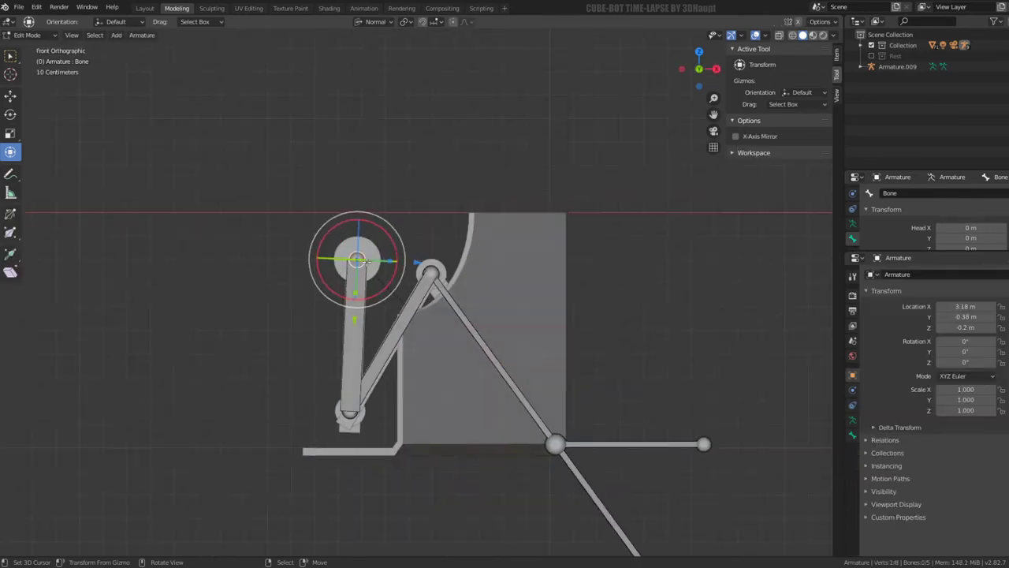
scroll(339, 253, "up", 3)
key("e")
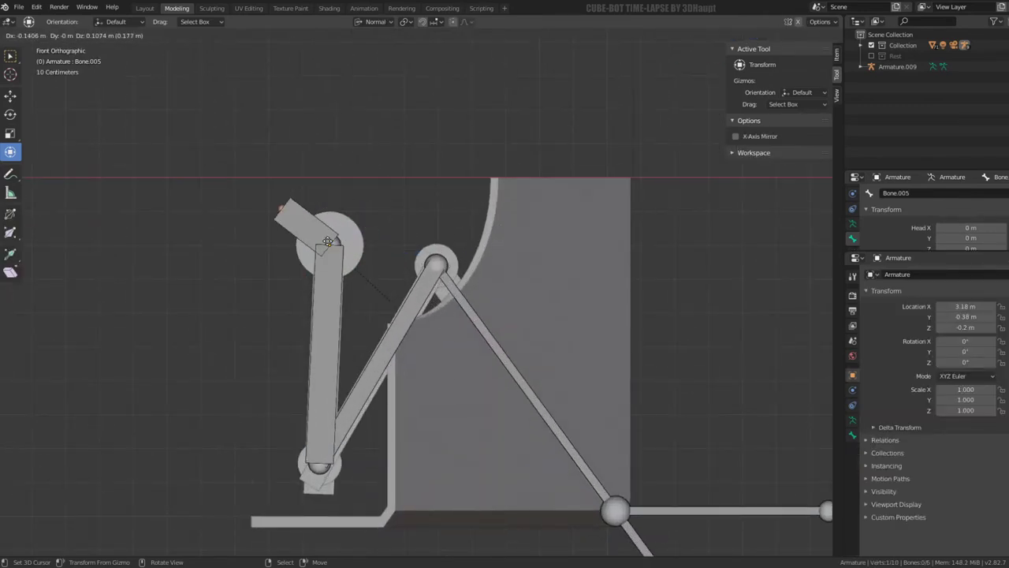
left_click(332, 242)
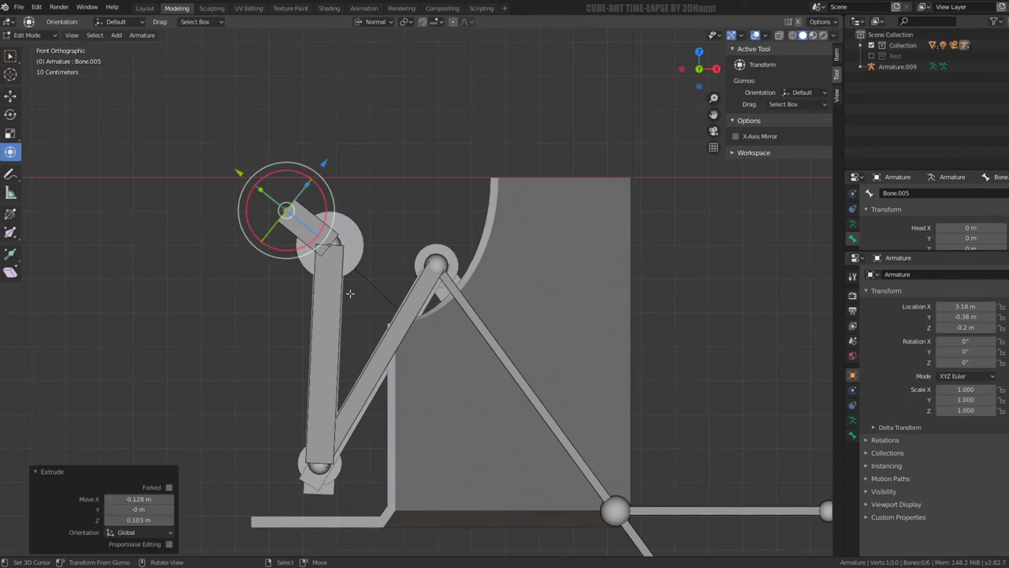
Step: Try connecting the new foot bone to the long leg bone, then undo the parenting
left_click(344, 292)
left_click(313, 220)
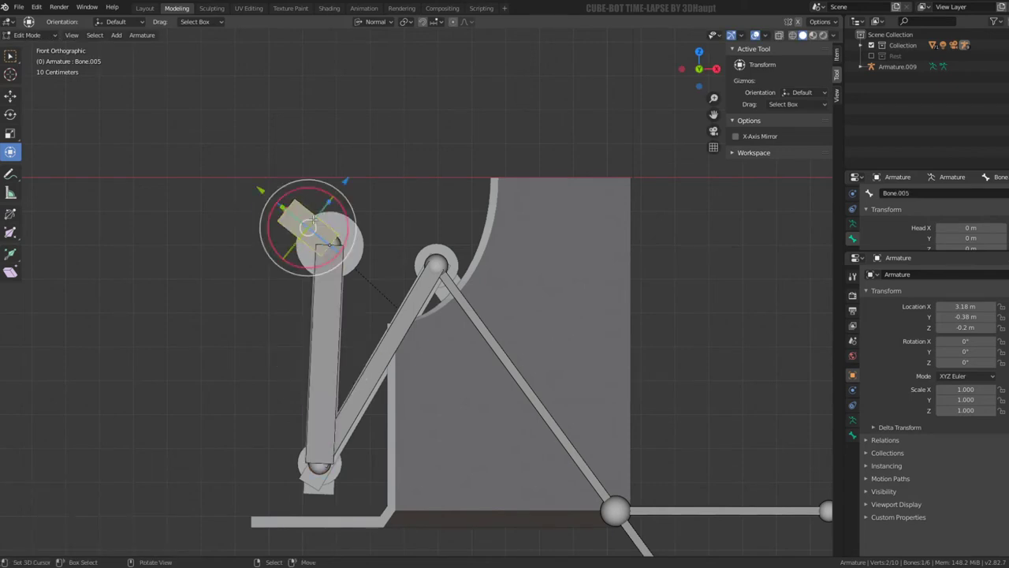
left_click(325, 331)
left_click(316, 220, "shift")
key("ctrl+p")
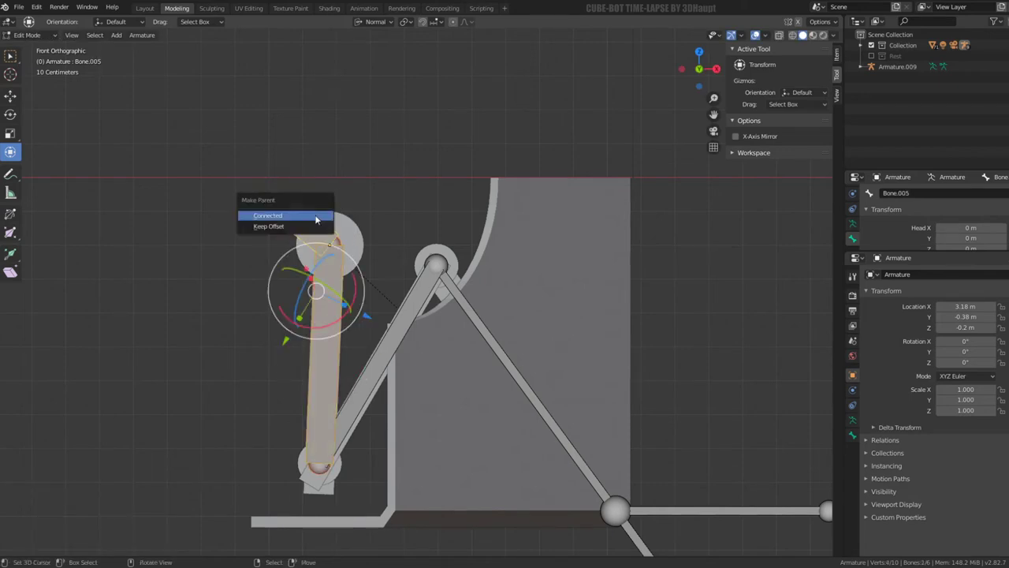
left_click(316, 217)
key("ctrl+z")
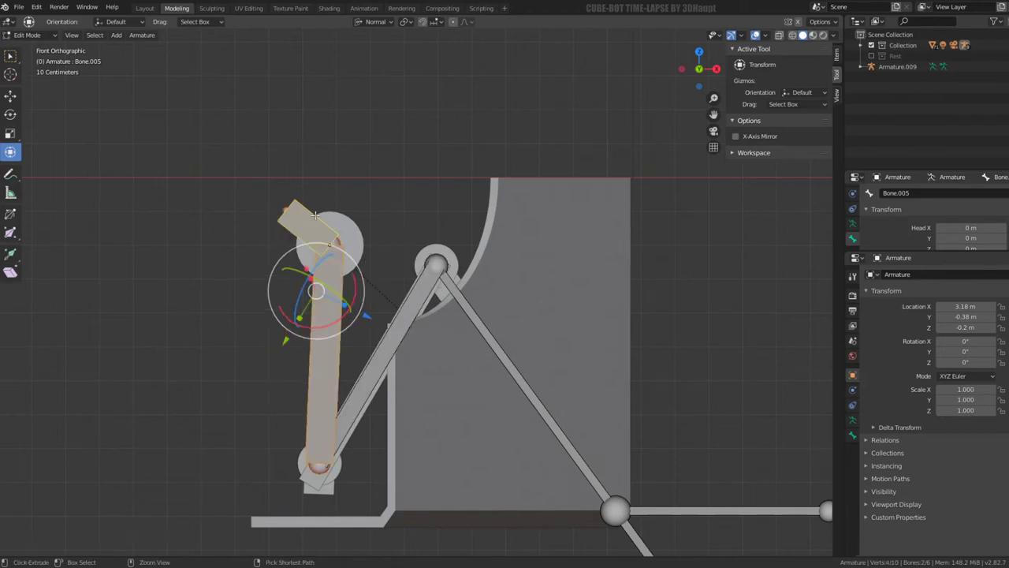
Step: Rotate the new foot bone 180° and set its roll to 0°
left_click(314, 221)
key("r")
type("180")
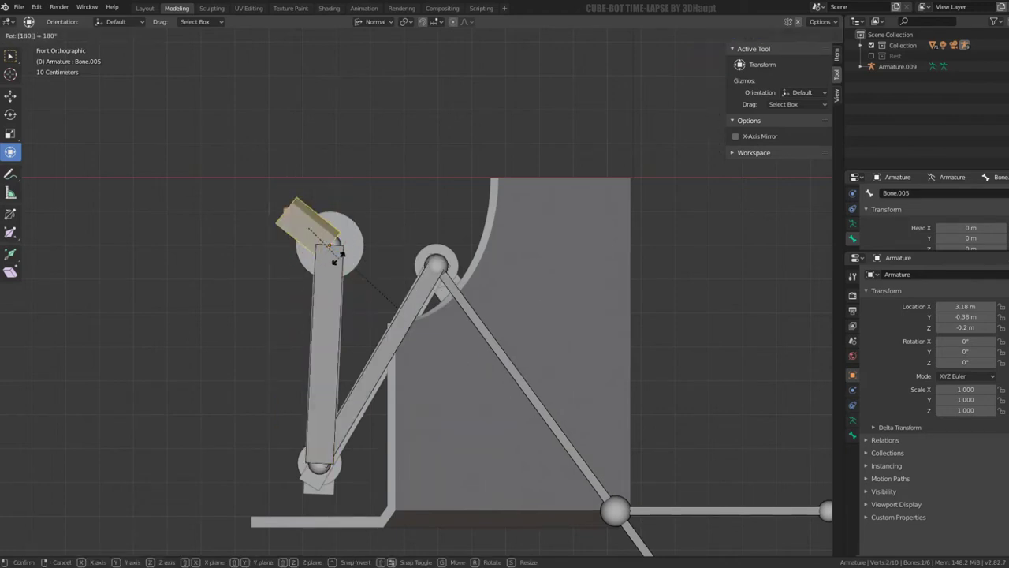
key("Return")
left_click(839, 60)
type("0")
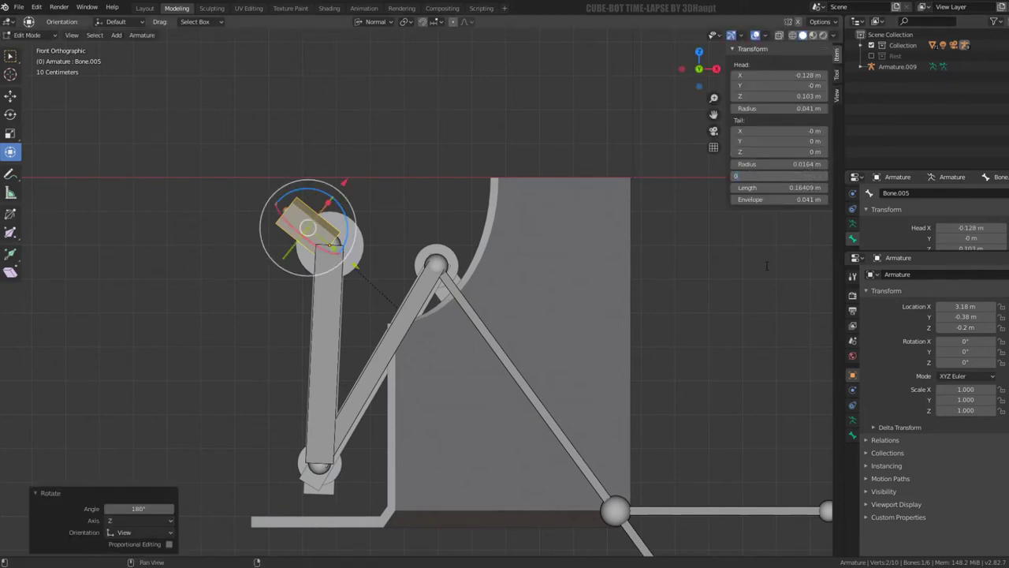
key("Return")
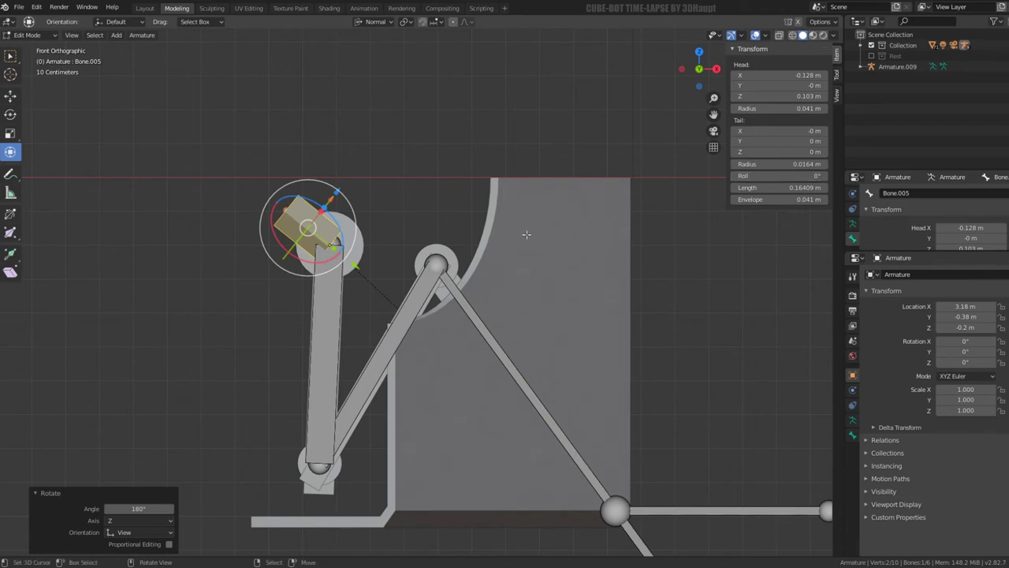
Step: Recalculate the foot bone's roll, settling on Global +X Axis (39°)
key("ctrl+n")
left_click(528, 233)
key("ctrl+n")
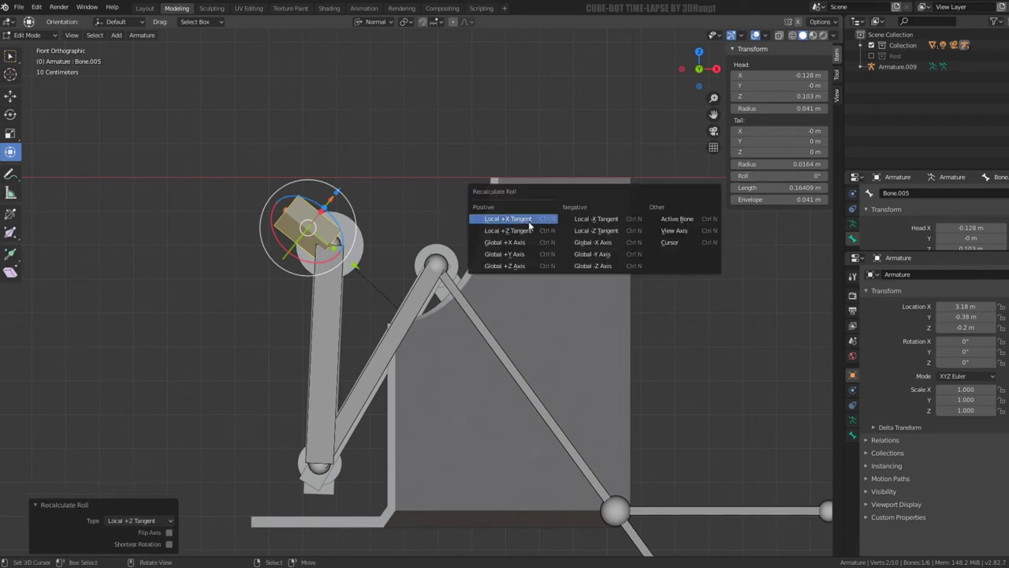
left_click(529, 221)
key("ctrl+n")
left_click(581, 235)
key("ctrl+n")
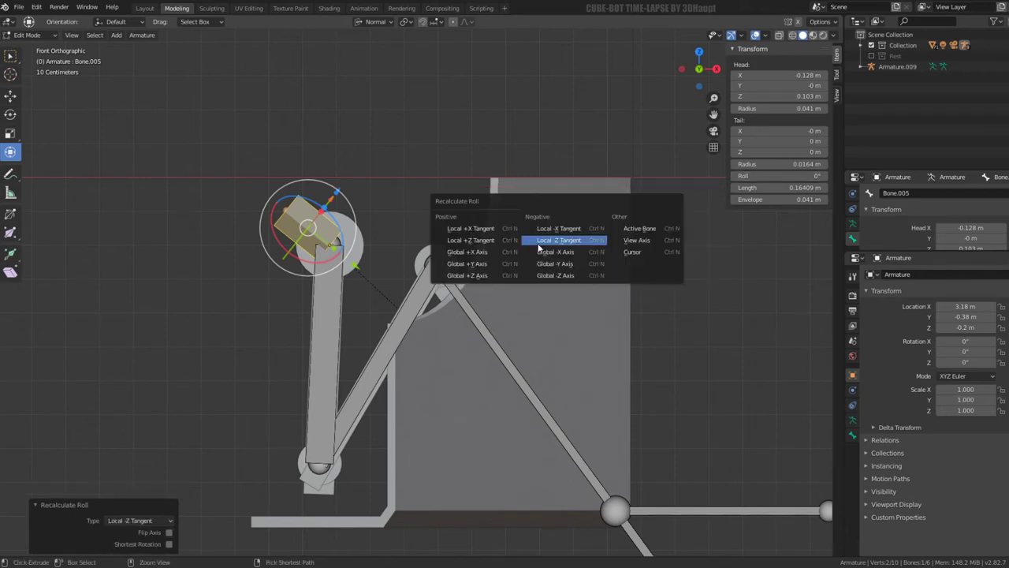
left_click(510, 252)
key("ctrl+n")
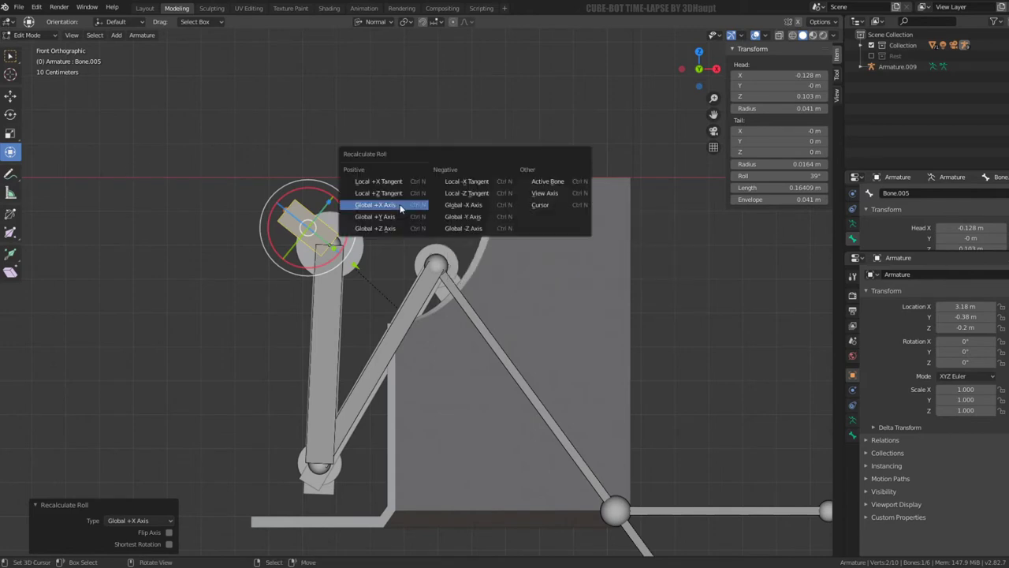
left_click(400, 205)
Step: Parent the foot bone and the long leg bone as Connected
middle_click_drag(312, 205, 322, 209)
left_click(322, 209, "shift")
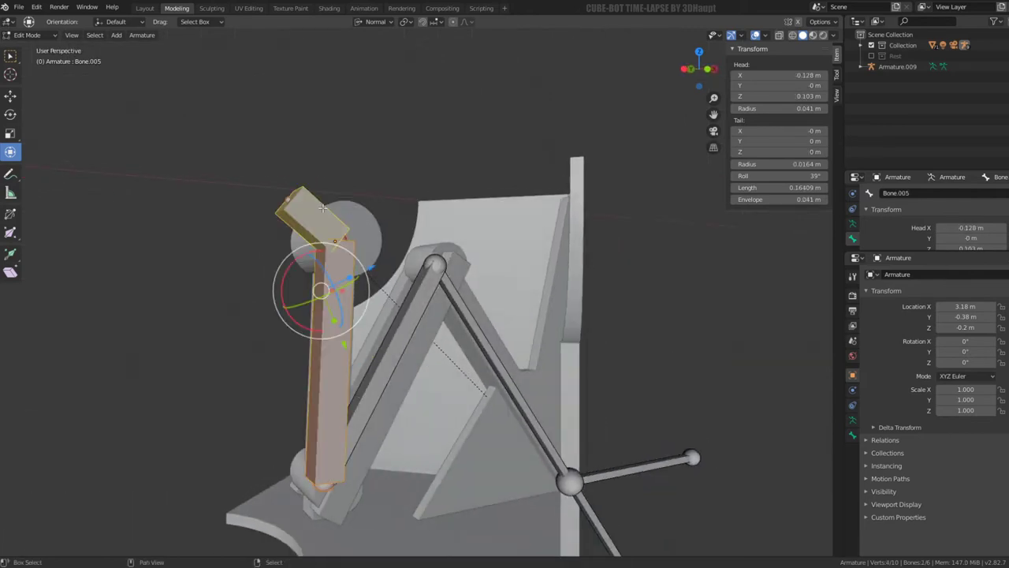
key("ctrl+p")
left_click(322, 211)
Step: Leave Edit Mode and switch to Object Mode
scroll(323, 212, "down", 3)
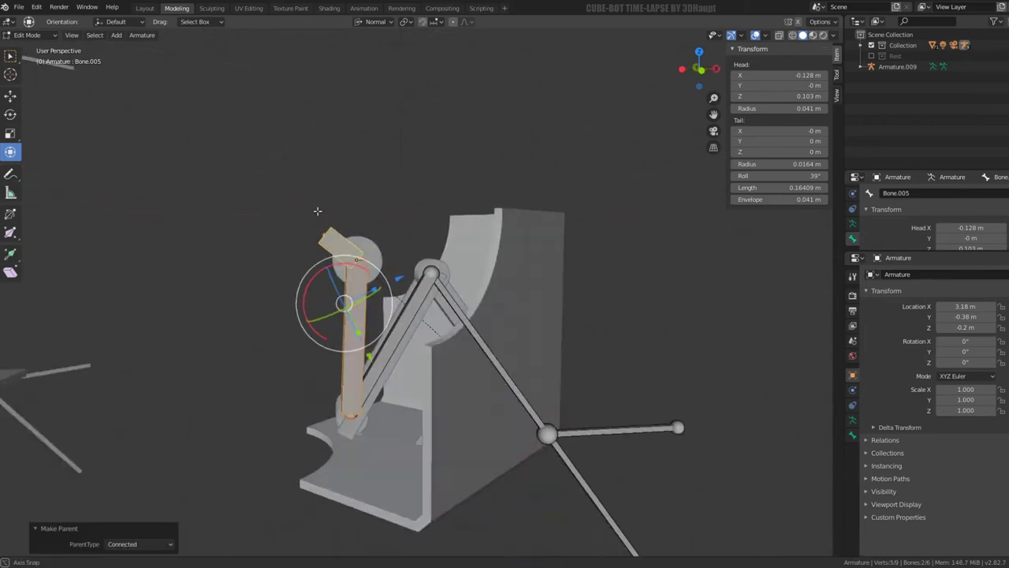
scroll(102, 82, "down", 3)
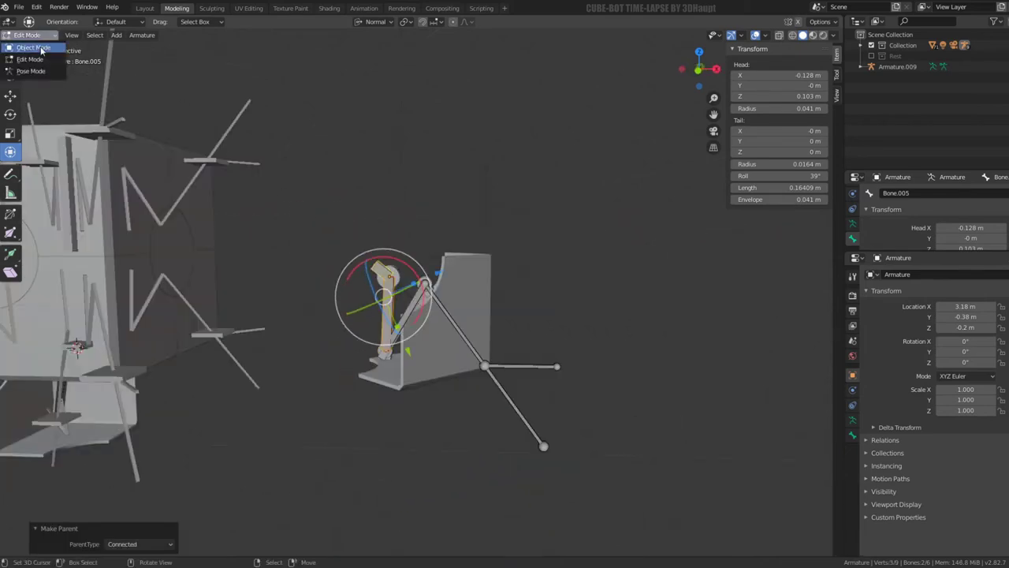
left_click(33, 48)
scroll(525, 300, "up", 3)
scroll(528, 300, "up", 3)
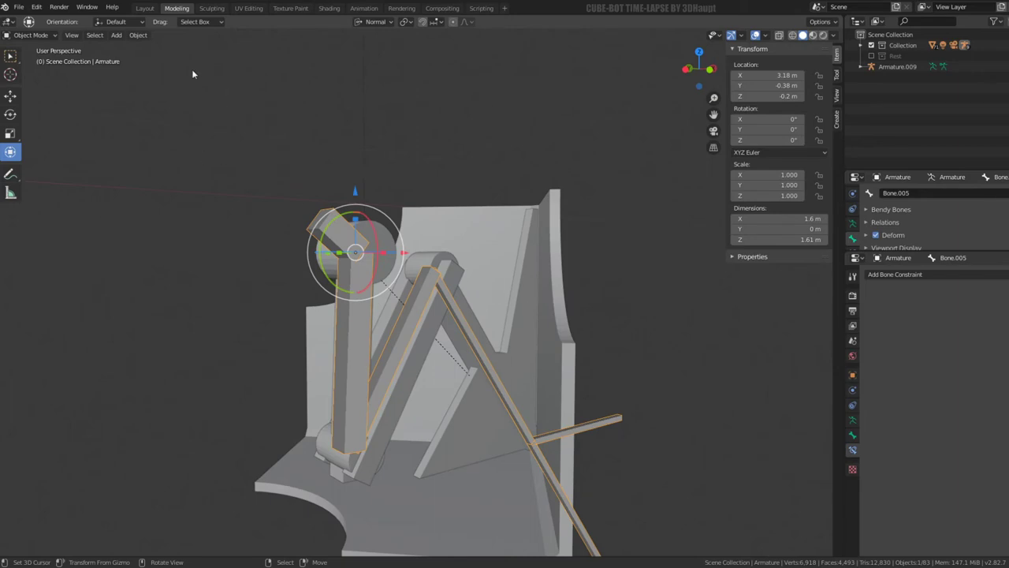
Step: Switch the armature to Pose Mode and select Bone.004
left_click(33, 40)
left_click(37, 69)
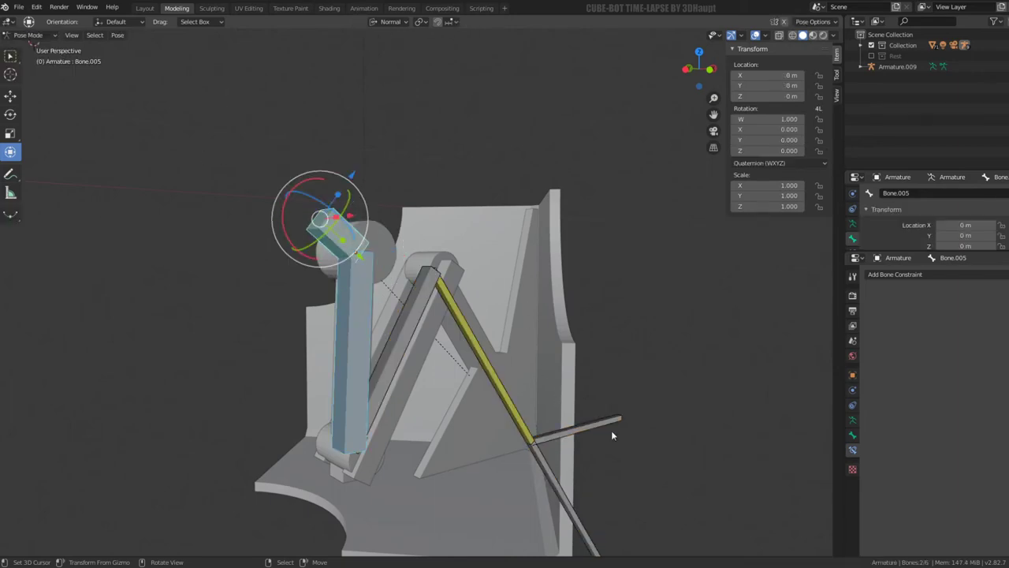
left_click(622, 433)
scroll(612, 405, "down", 2)
scroll(612, 406, "down", 3)
Step: Test-move Bone.004 along Z and tilt the foot bone, cancelling both to keep the rest pose
key("g")
key("z")
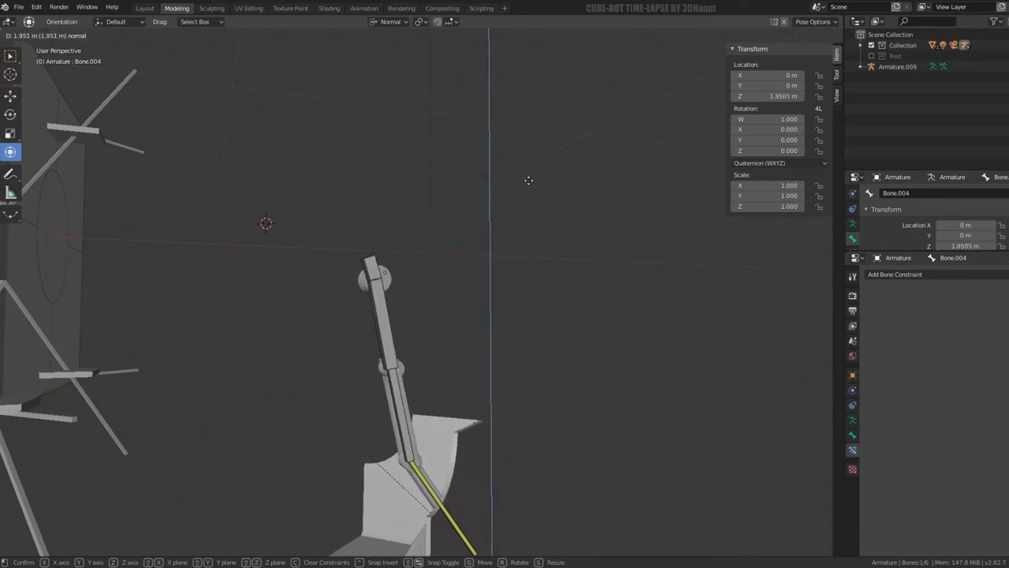
key("Escape")
scroll(450, 316, "up", 2)
scroll(437, 301, "up", 2)
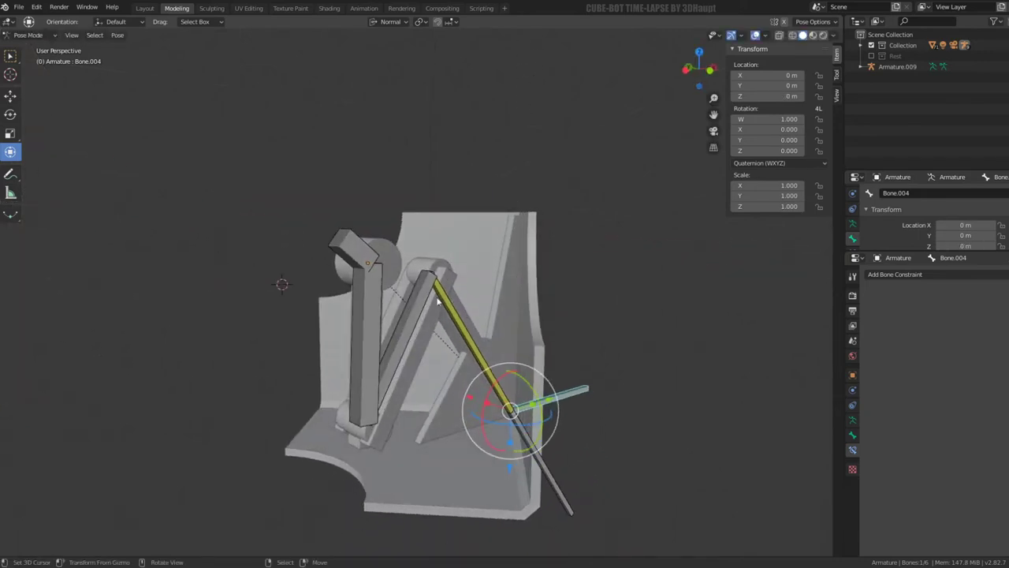
left_click_drag(370, 225, 371, 216)
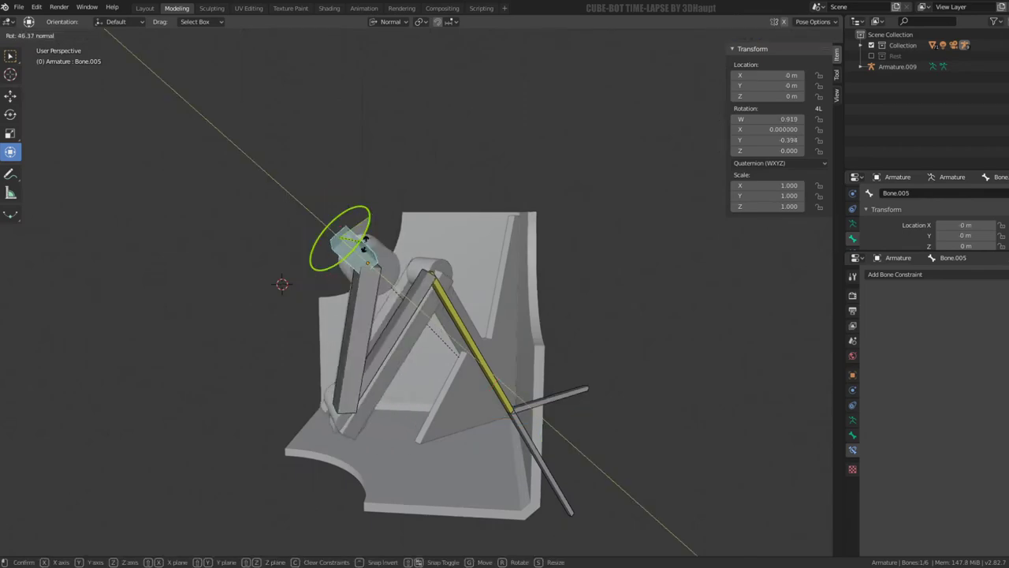
key("Escape")
scroll(419, 237, "up", 2)
mouse_move(418, 236)
middle_mouse_down()
mouse_move(362, 241)
mouse_move(459, 239)
mouse_move(410, 236)
middle_mouse_up()
scroll(405, 232, "down", 1)
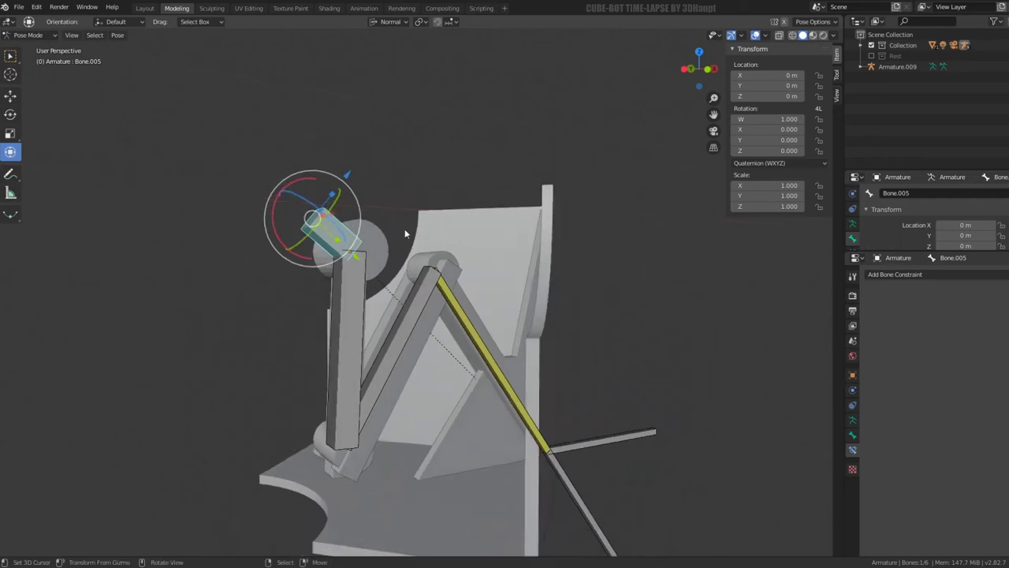
scroll(406, 232, "down", 2)
Step: Turn on the X and Y IK rotation limits in Bone.005's Inverse Kinematics panel
left_click(853, 437)
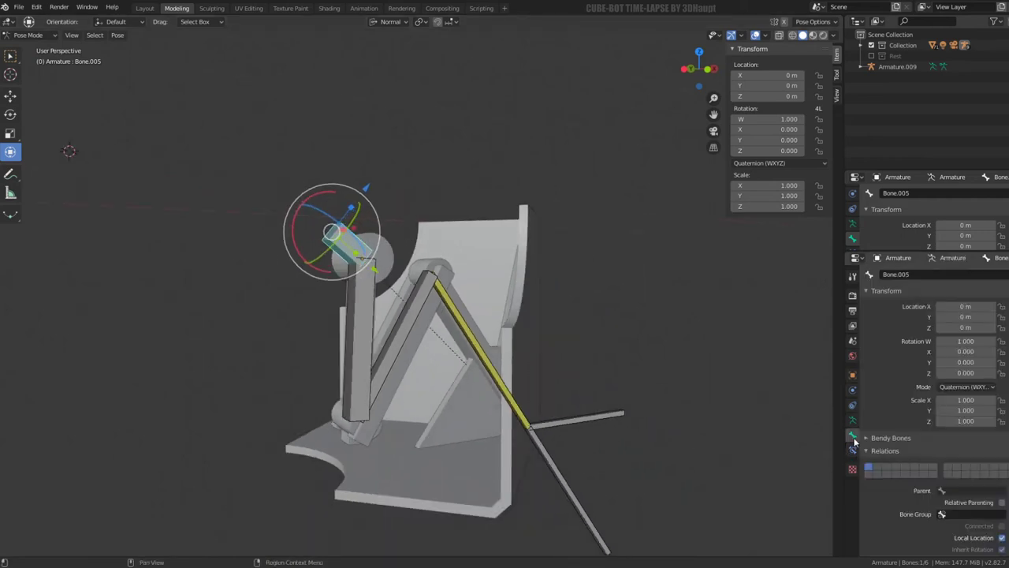
scroll(906, 386, "down", 4)
scroll(908, 375, "down", 2)
scroll(915, 376, "down", 3)
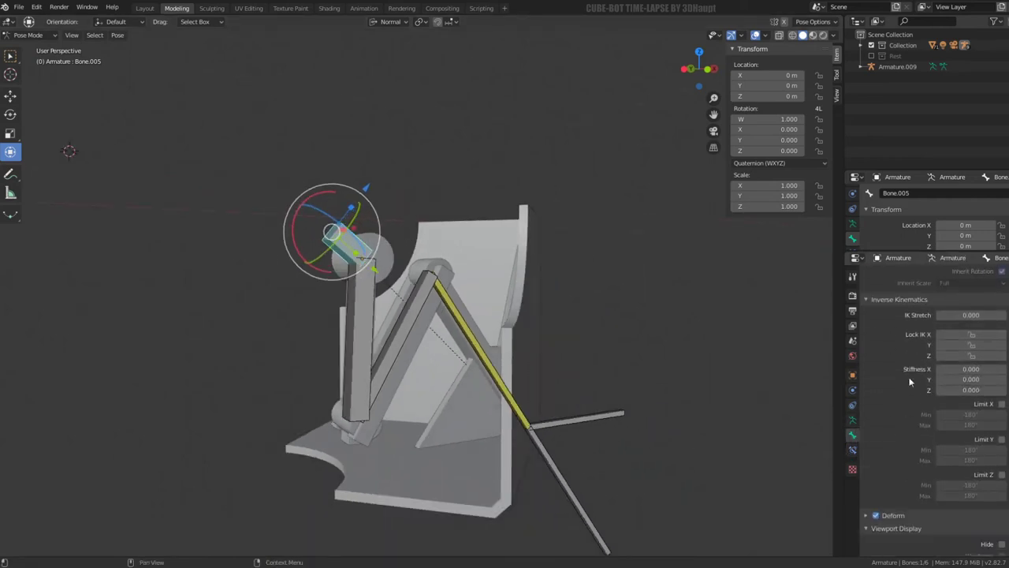
scroll(977, 367, "down", 2)
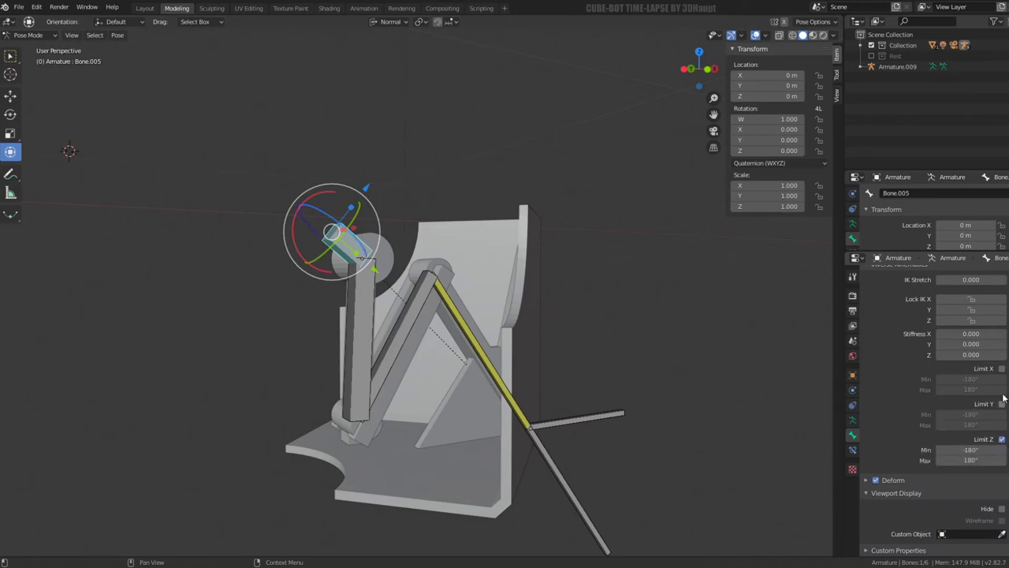
left_click(1003, 369)
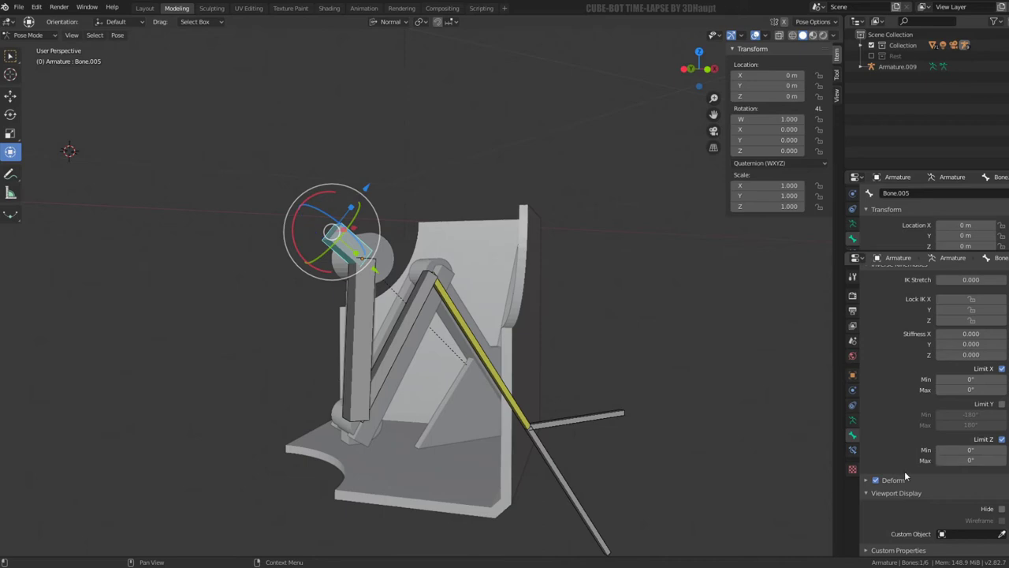
left_click(1002, 403)
Step: Test the leg by moving Bone.004 along X and rotating it, cancelling both
left_click(550, 424)
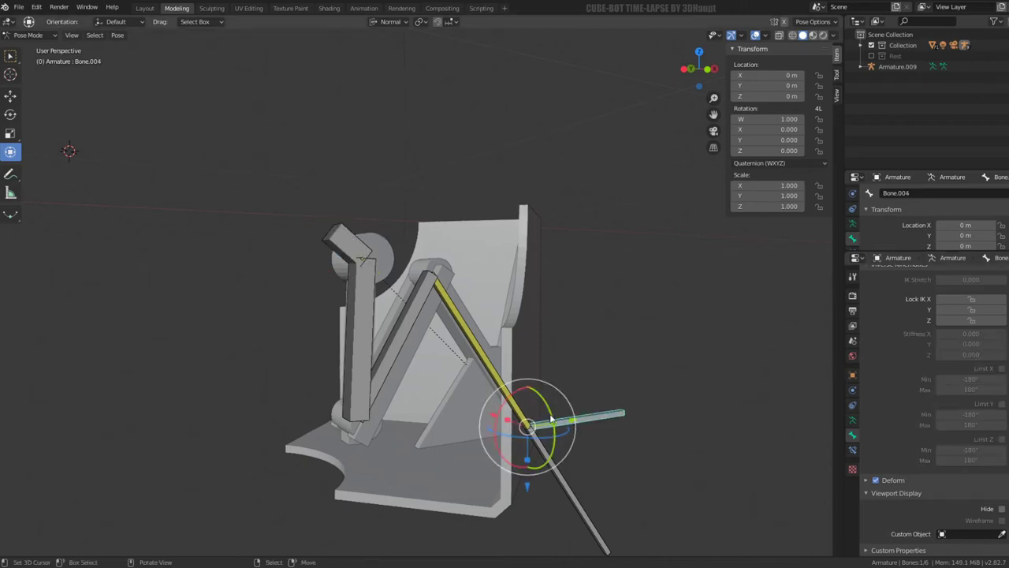
mouse_move(551, 420)
middle_mouse_down()
mouse_move(562, 384)
mouse_move(555, 403)
middle_mouse_up()
key("g")
key("x")
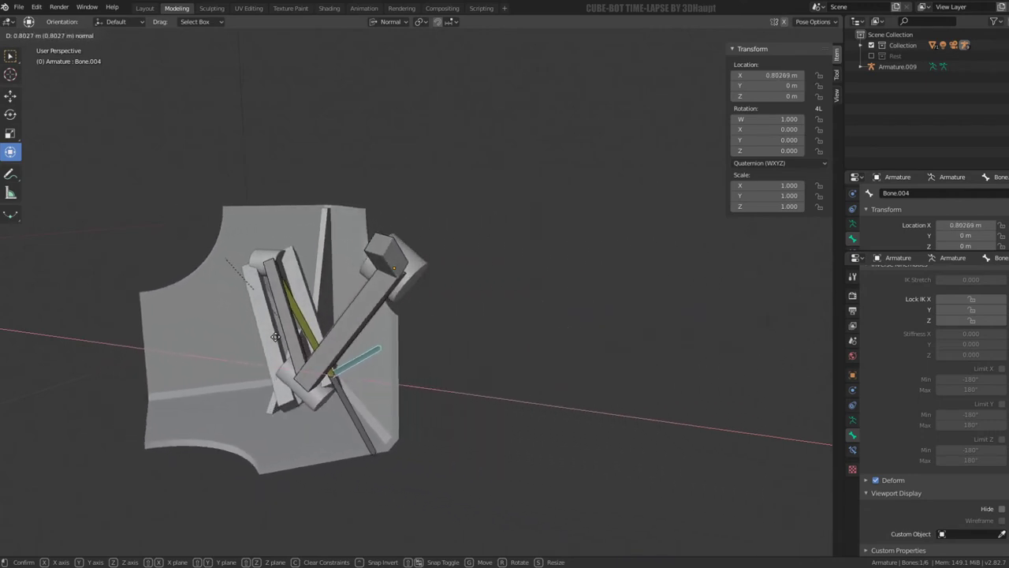
key("Escape")
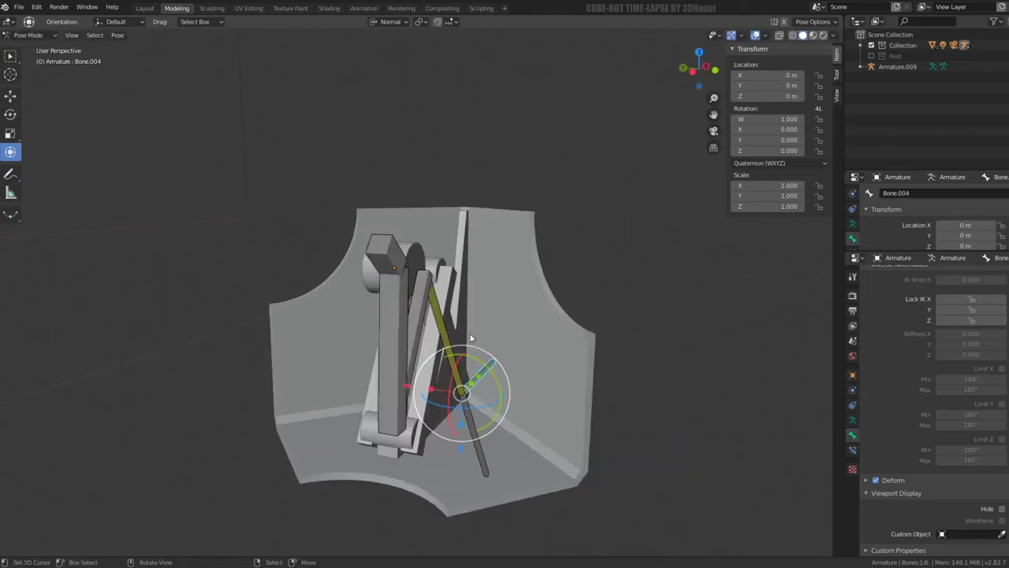
key("r")
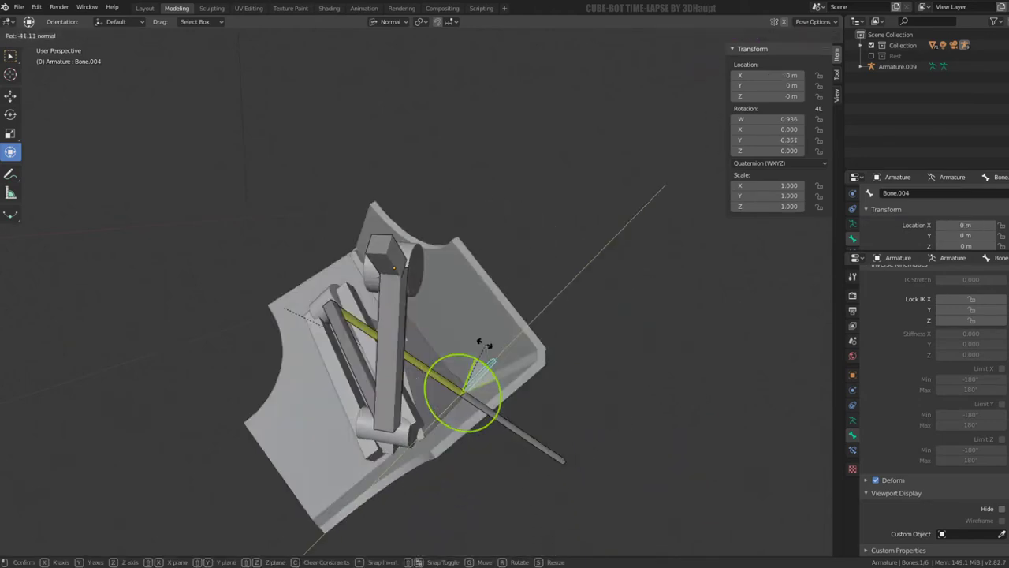
key("Escape")
Step: Test-spin foot bone Bone.005, then select Bone.002 and show its IK constraint settings
middle_click_drag(493, 364, 457, 320)
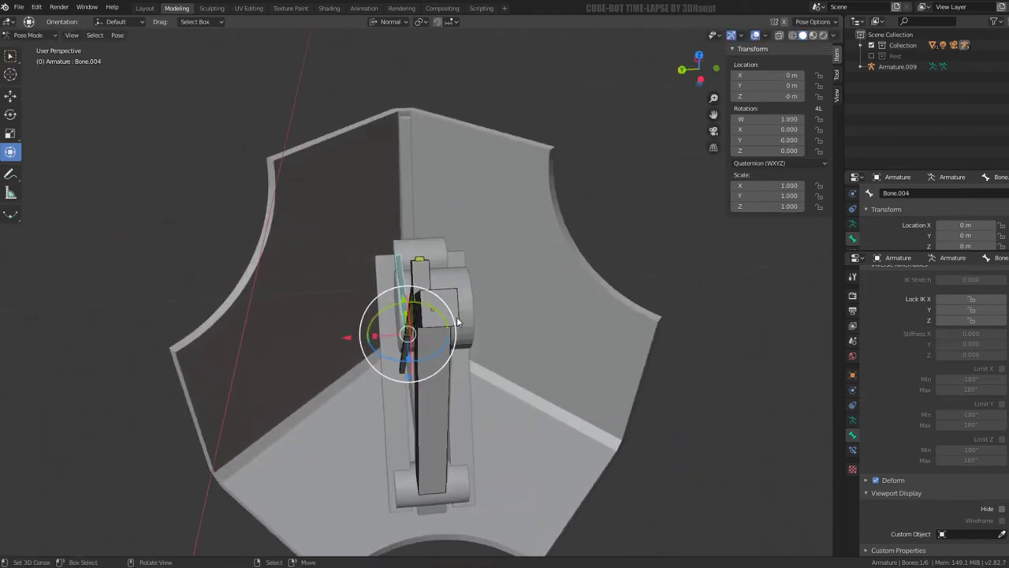
left_click(455, 318)
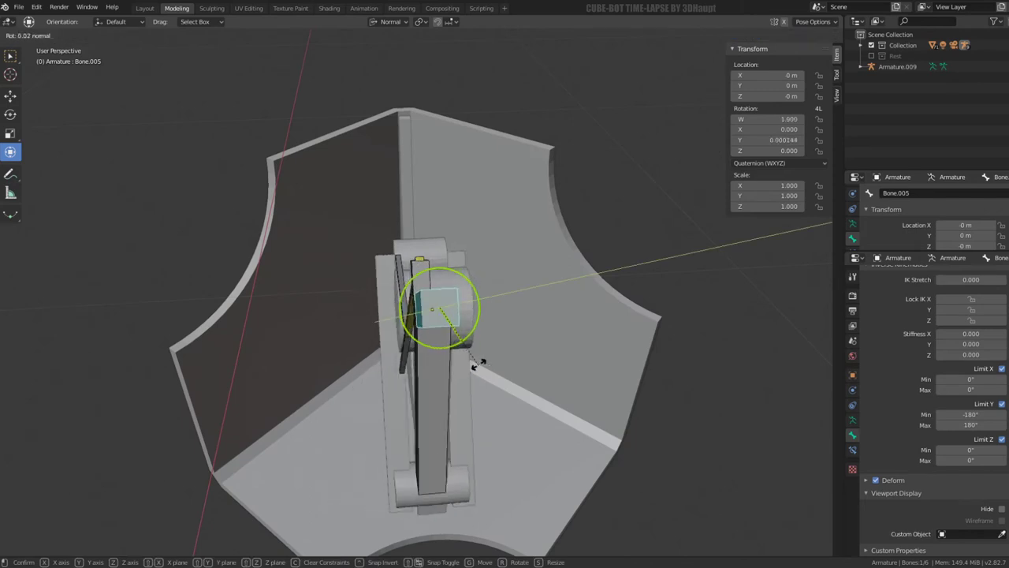
key("Escape")
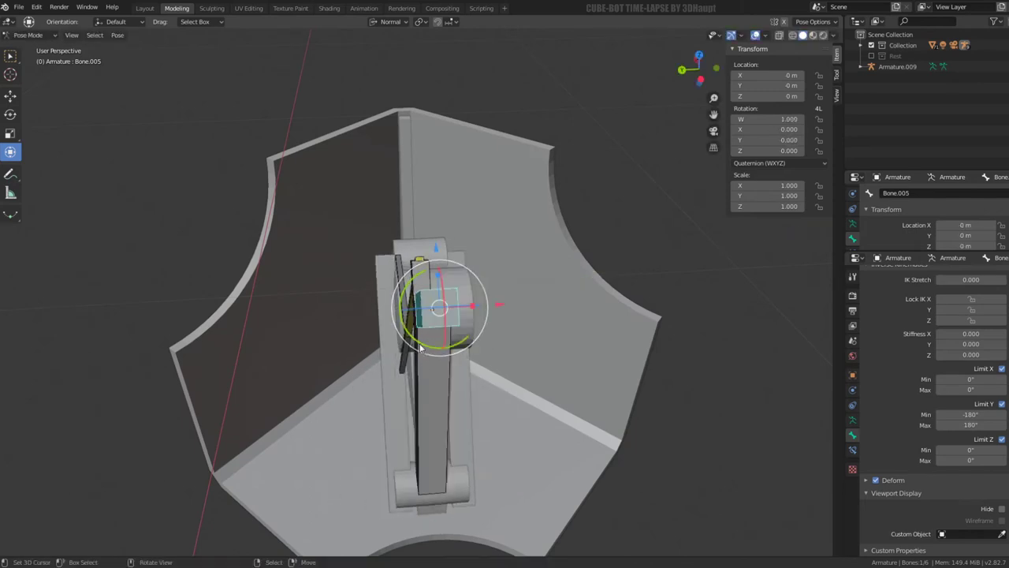
middle_click_drag(464, 372, 511, 328)
left_click_drag(580, 260, 597, 257)
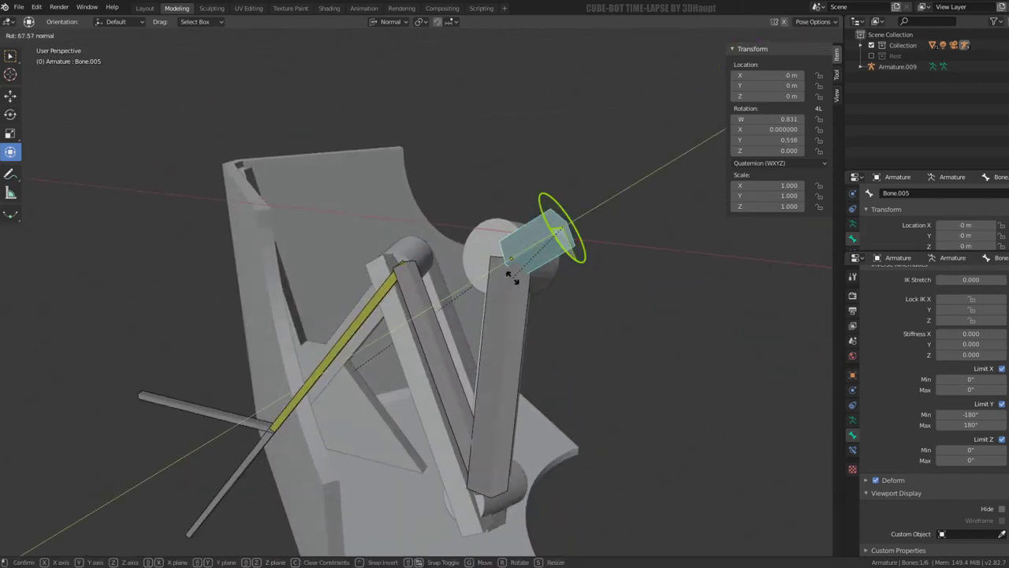
key("Escape")
left_click(379, 321)
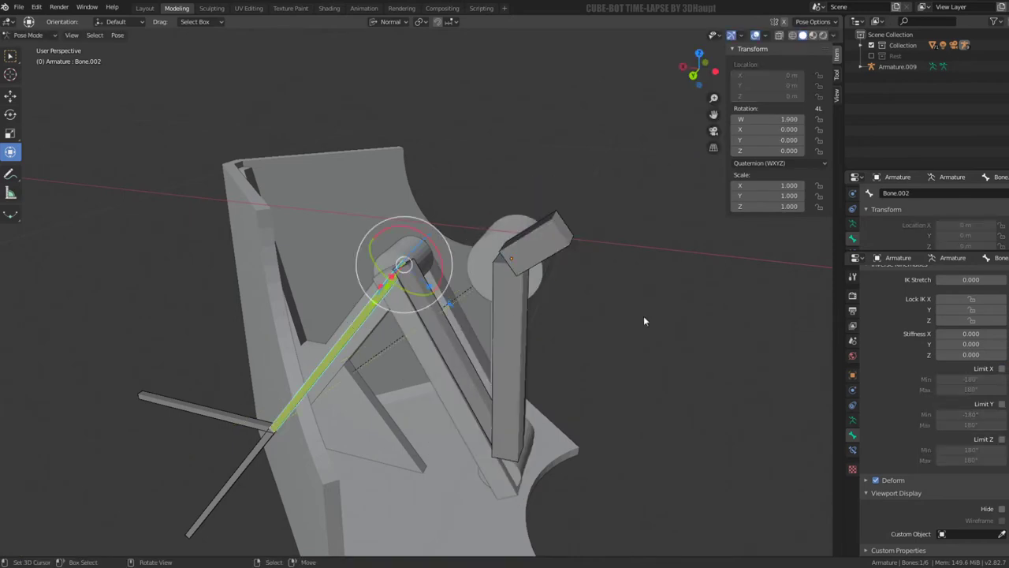
left_click(854, 447)
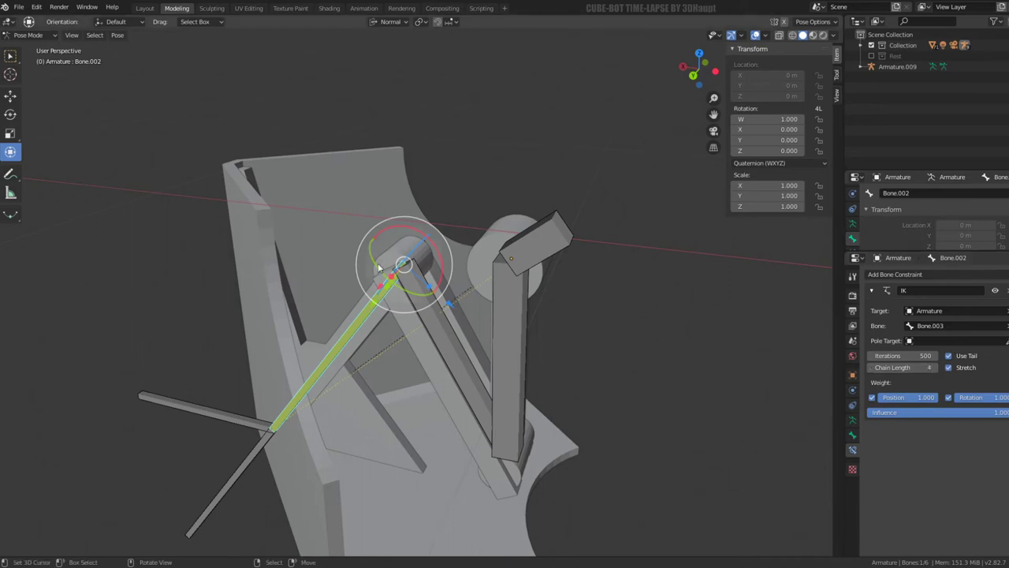
Step: Move the IK target Bone.004 along X to test the leg chain
middle_click_drag(380, 373, 259, 430)
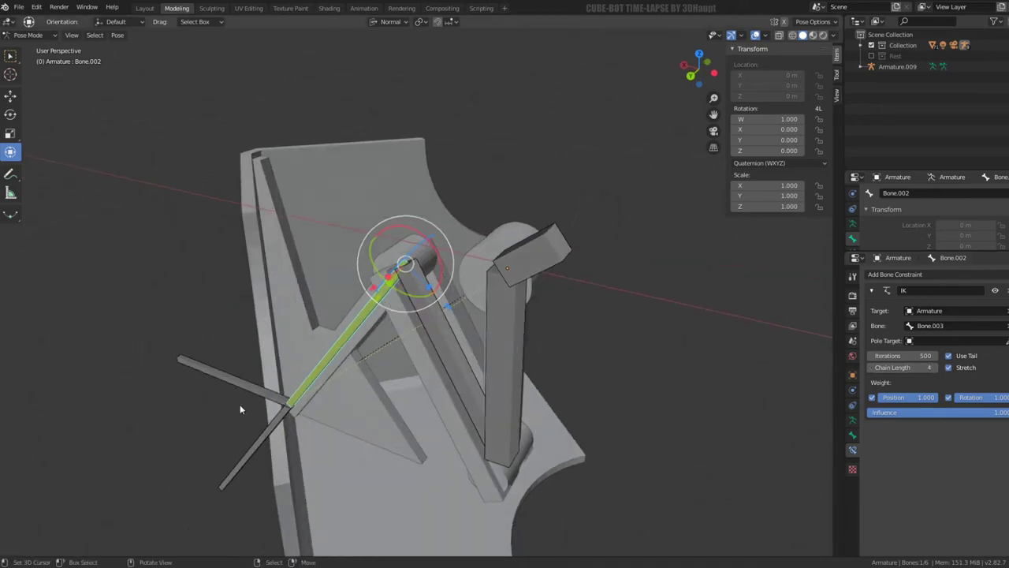
left_click(239, 404)
key("g")
key("x")
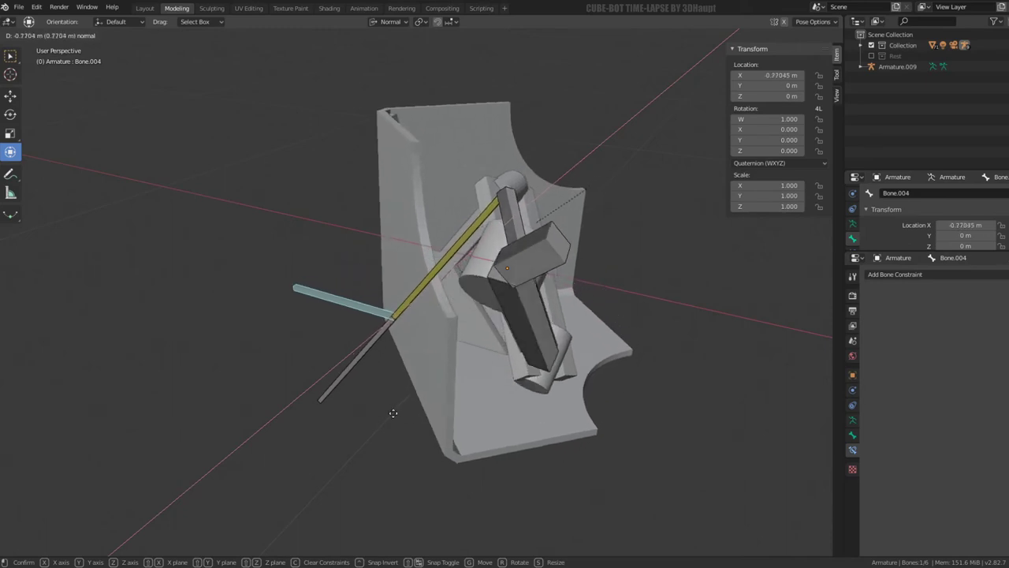
left_click(521, 367)
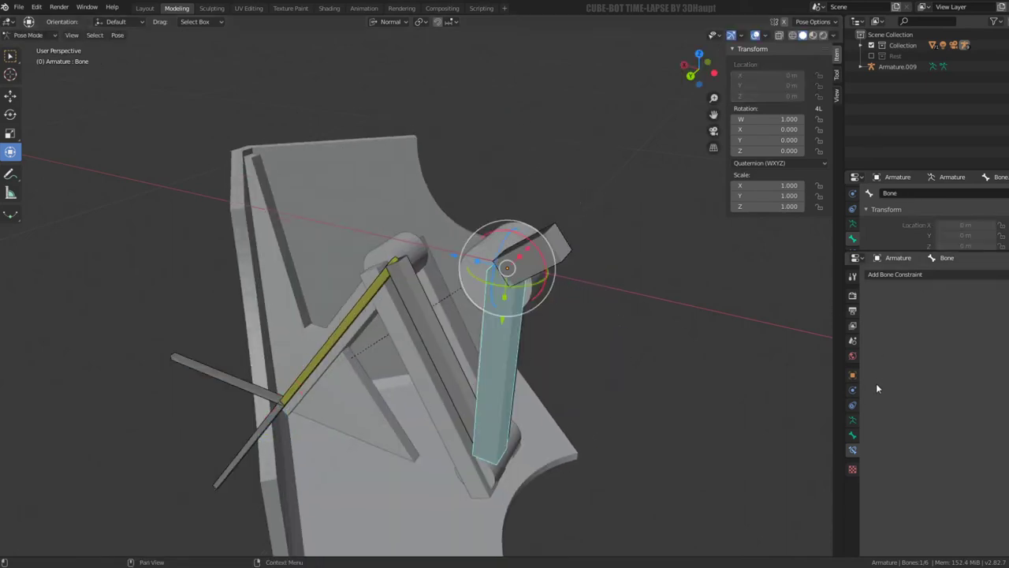
Step: Select the vertical upper leg bone and show its Bone properties
left_click(855, 421)
left_click(853, 433)
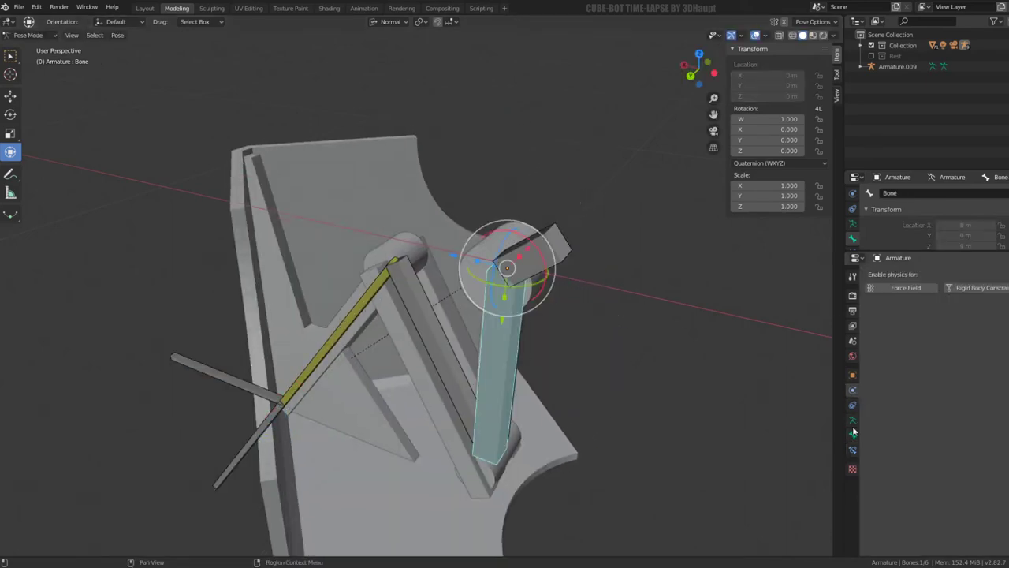
left_click(853, 434)
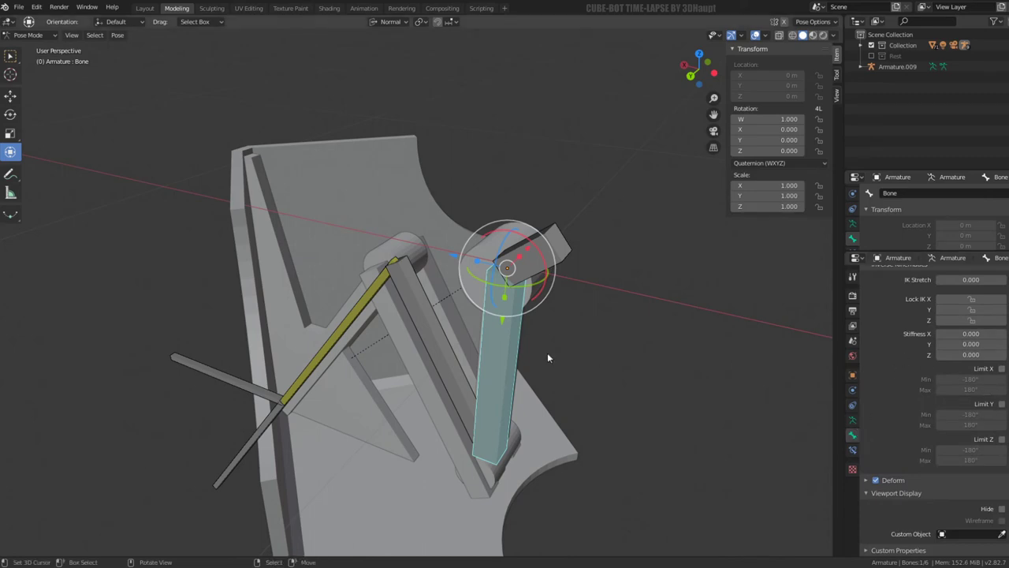
Step: Set the upper leg bone's IK Limit Z maximum to 0°
mouse_move(547, 353)
middle_mouse_down()
mouse_move(540, 342)
mouse_move(492, 408)
mouse_move(508, 332)
middle_mouse_up()
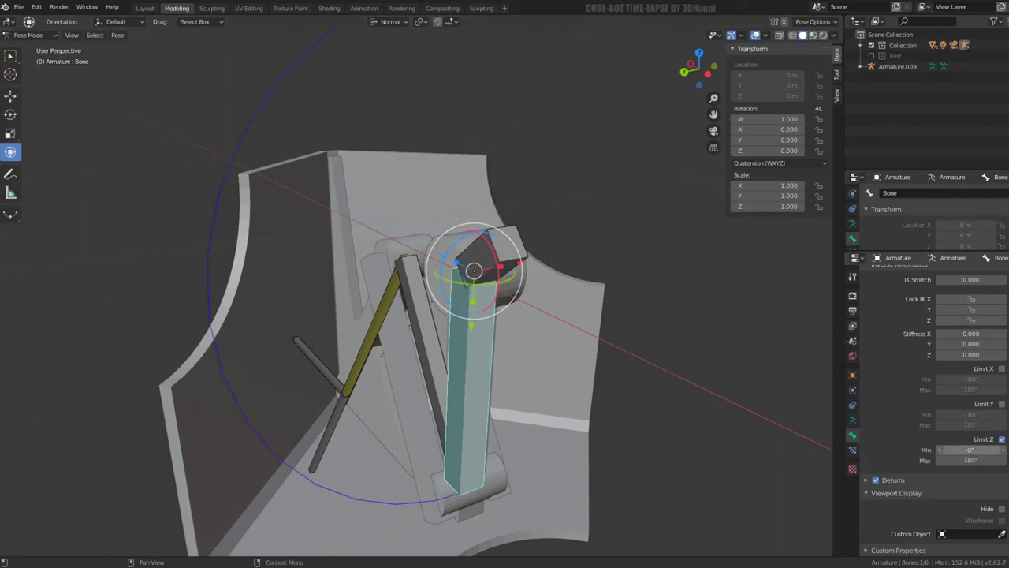
left_click_drag(970, 459, 942, 459)
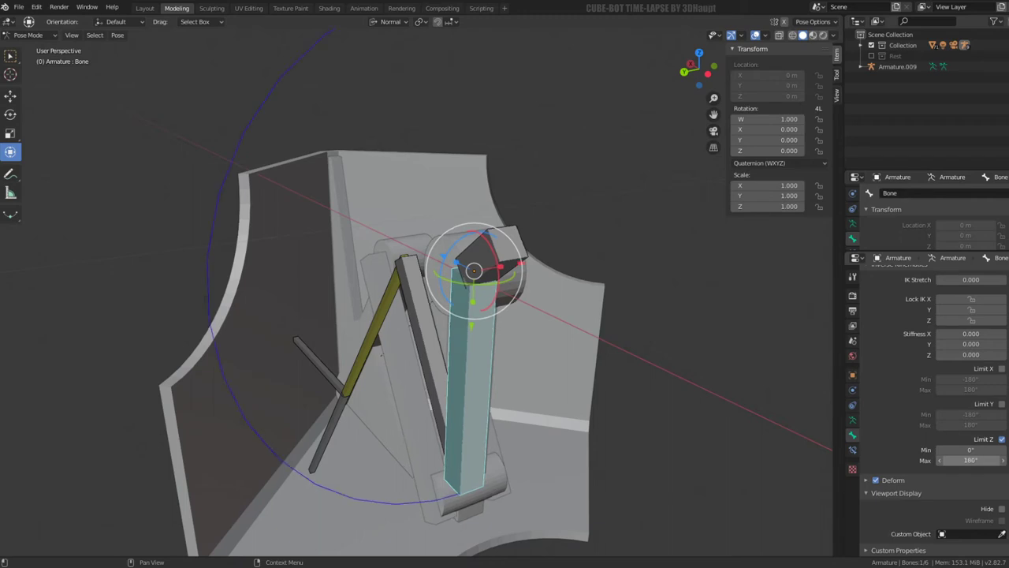
middle_click_drag(441, 410, 389, 417)
Step: Test-move IK target Bone.004 along X, then reselect the upper leg bone Bone
left_click(332, 371)
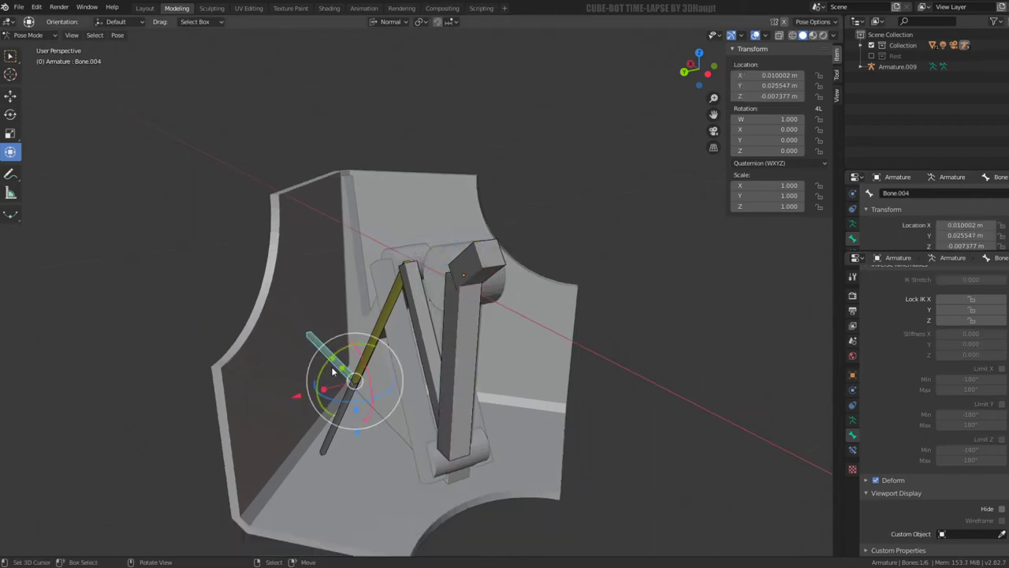
middle_click_drag(290, 398, 207, 387)
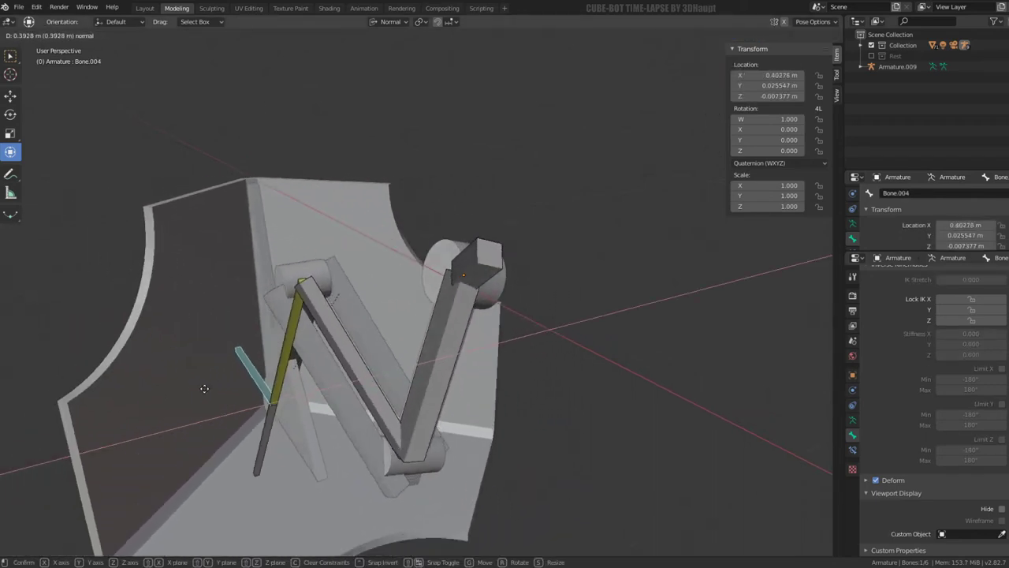
key("g")
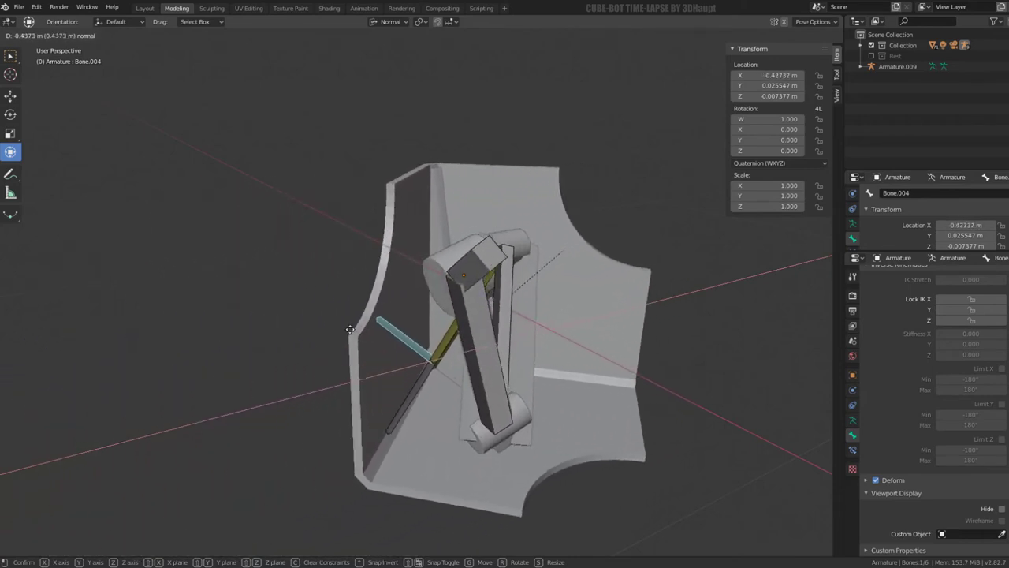
key("Escape")
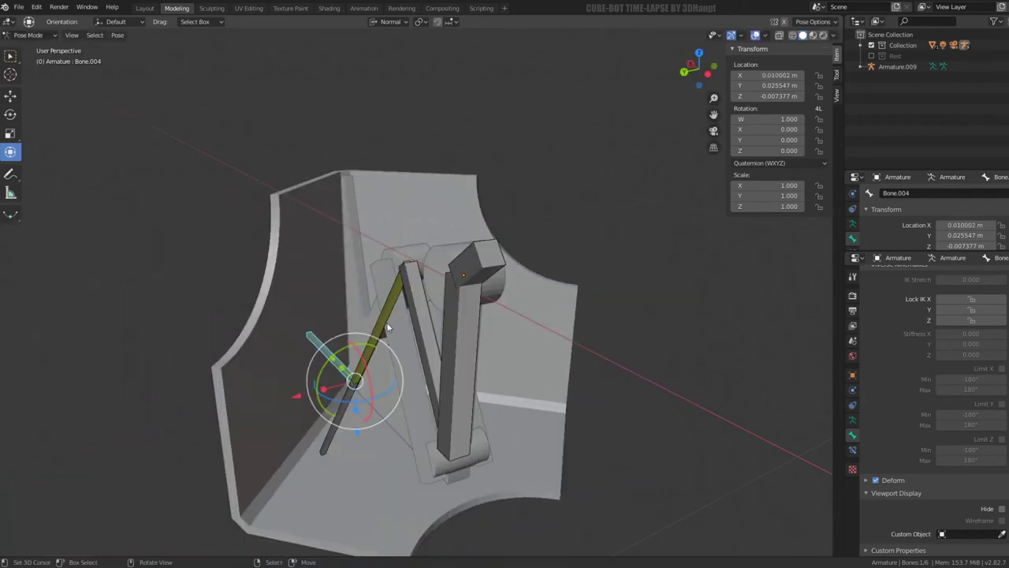
middle_click_drag(260, 308, 356, 292)
key("g")
key("x")
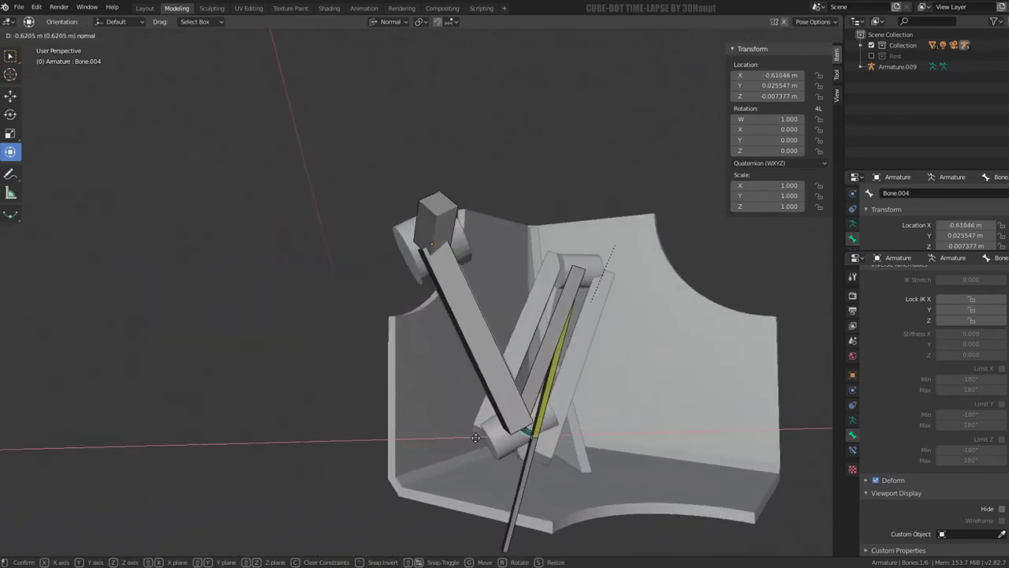
left_click(476, 438)
left_click(446, 299)
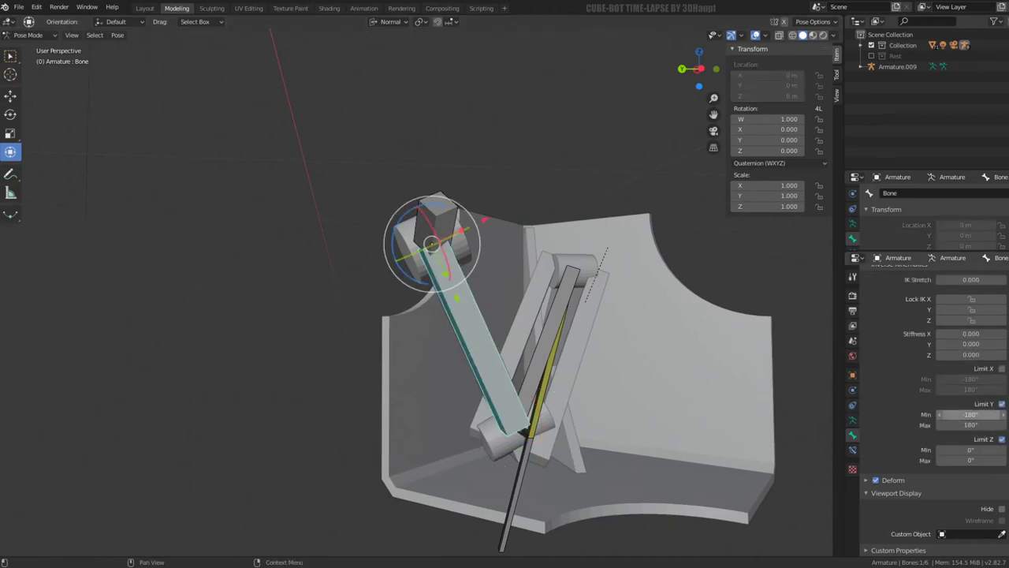
Step: Set the upper leg bone's IK Limit Y maximum to 0°
left_click_drag(987, 423, 955, 424)
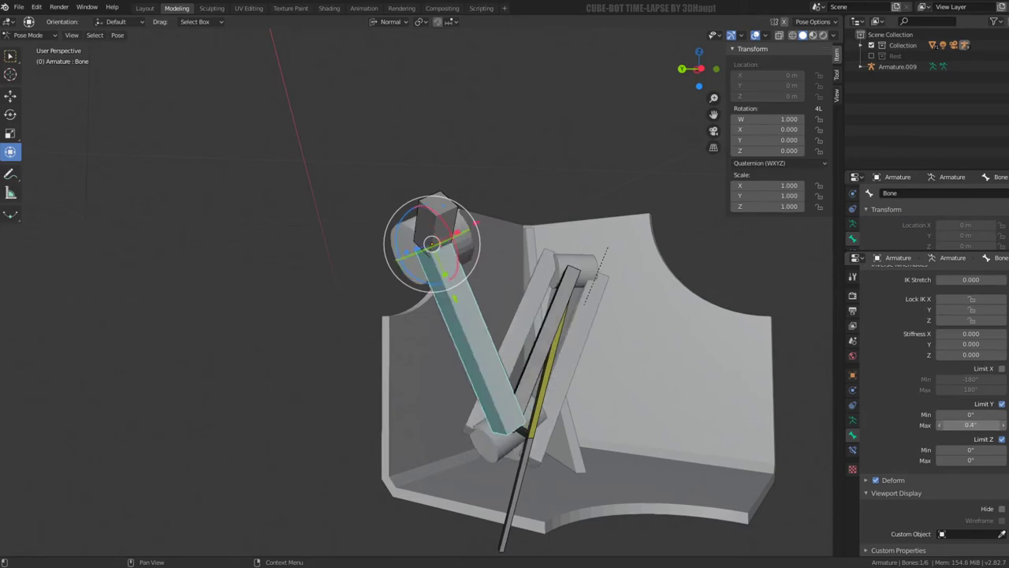
mouse_move(416, 336)
middle_mouse_down()
mouse_move(419, 320)
mouse_move(452, 328)
mouse_move(334, 320)
mouse_move(356, 312)
middle_mouse_up()
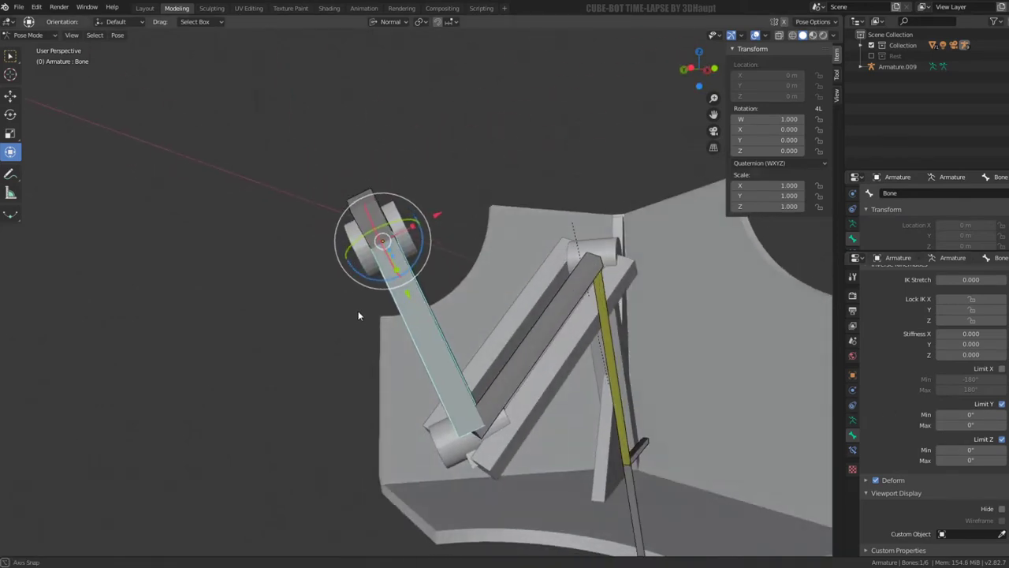
mouse_move(478, 322)
middle_mouse_down()
mouse_move(461, 405)
mouse_move(525, 418)
mouse_move(561, 442)
mouse_move(550, 444)
mouse_move(595, 407)
middle_mouse_up()
Step: Move IK target Bone.004 to a new position to bend the leg
left_click(570, 410)
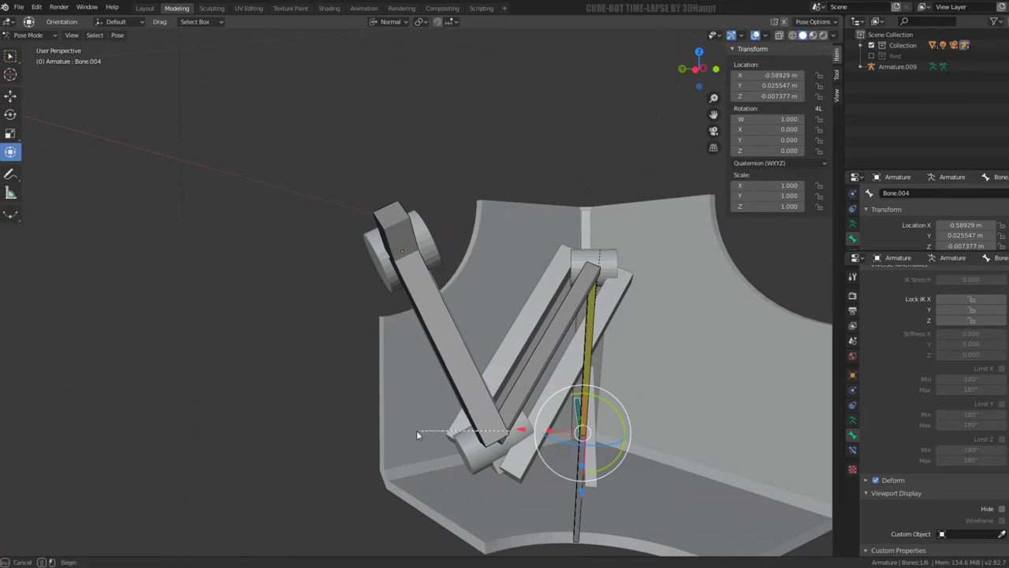
key("g")
mouse_move(523, 429)
middle_mouse_down()
mouse_move(473, 426)
mouse_move(420, 397)
mouse_move(434, 405)
mouse_move(295, 367)
mouse_move(369, 336)
mouse_move(287, 321)
mouse_move(478, 340)
mouse_move(450, 469)
middle_mouse_up()
left_click(296, 368)
mouse_move(511, 407)
middle_mouse_down()
mouse_move(439, 371)
mouse_move(439, 355)
mouse_move(416, 401)
mouse_move(427, 437)
mouse_move(498, 371)
mouse_move(516, 387)
mouse_move(497, 398)
middle_mouse_up()
Step: Reset Bone.004's location and move it again to bend the leg
key("g")
key("Escape")
key("alt+g")
key("g")
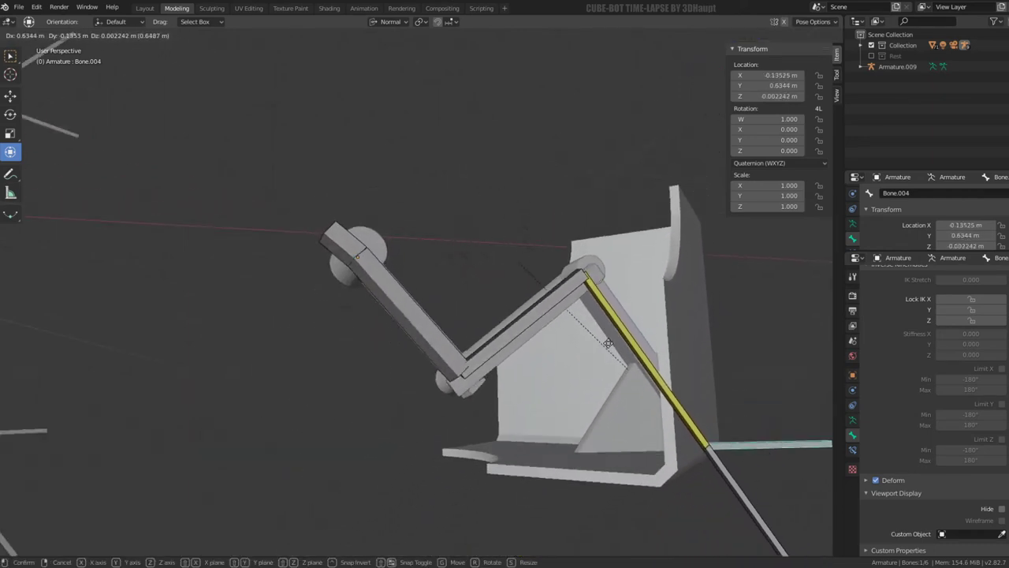
left_click(510, 335)
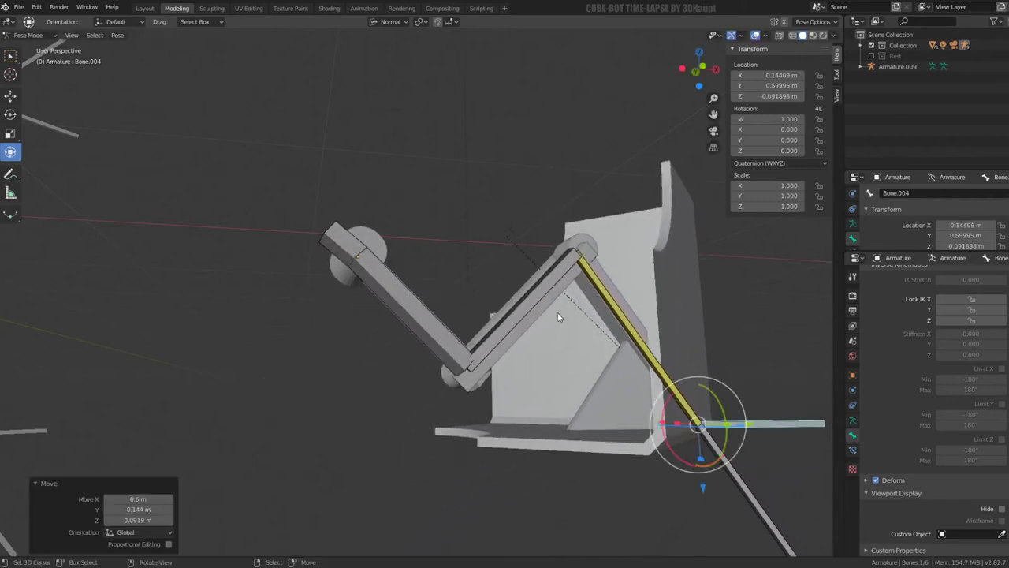
middle_click_drag(511, 327, 566, 329)
key("g")
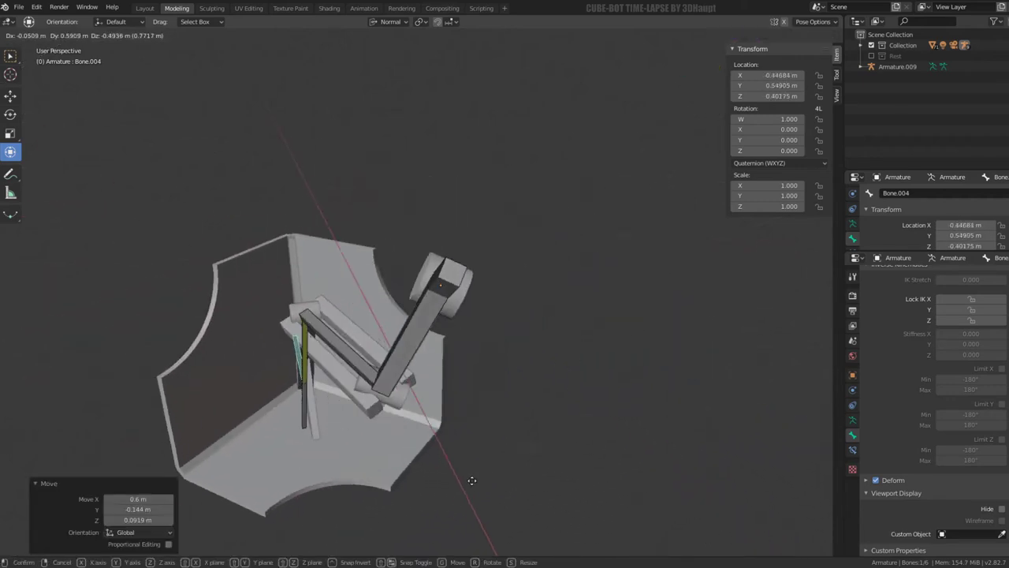
mouse_move(624, 403)
middle_mouse_down()
mouse_move(591, 348)
mouse_move(554, 462)
mouse_move(440, 380)
middle_mouse_up()
Step: Confirm the IK target's position and select Bone.001
left_click(554, 462)
left_click(466, 315)
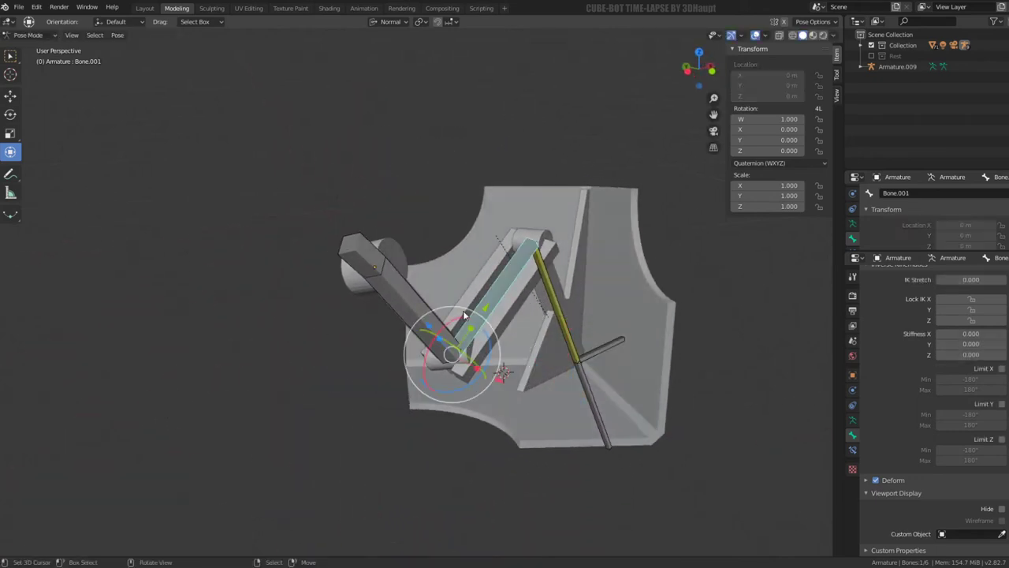
middle_click_drag(579, 268, 543, 293)
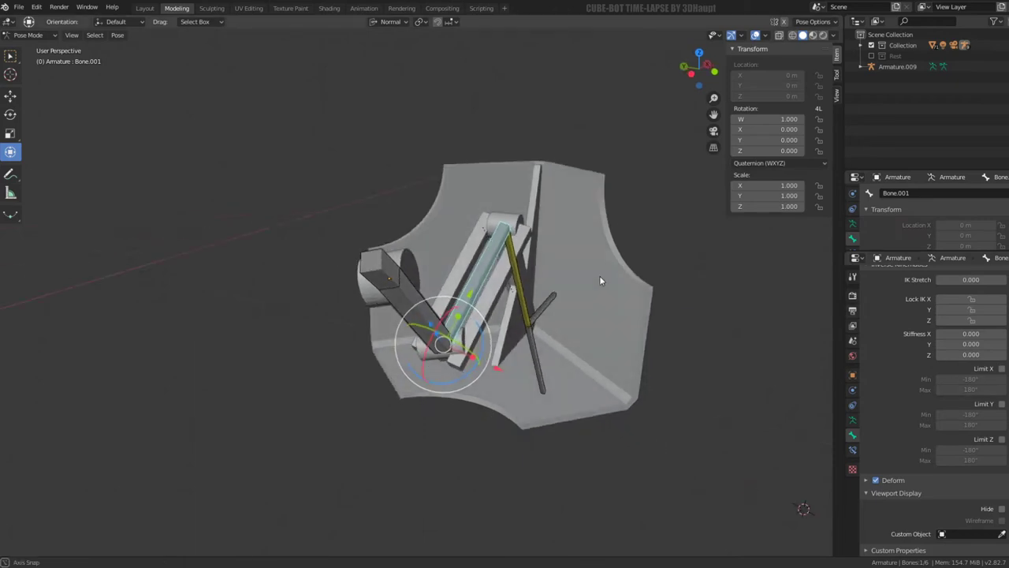
Step: Set Bone.001's IK limits: X minimum -180°, Y and Z minimum 0°
left_click(1002, 368)
middle_click_drag(586, 279, 613, 323)
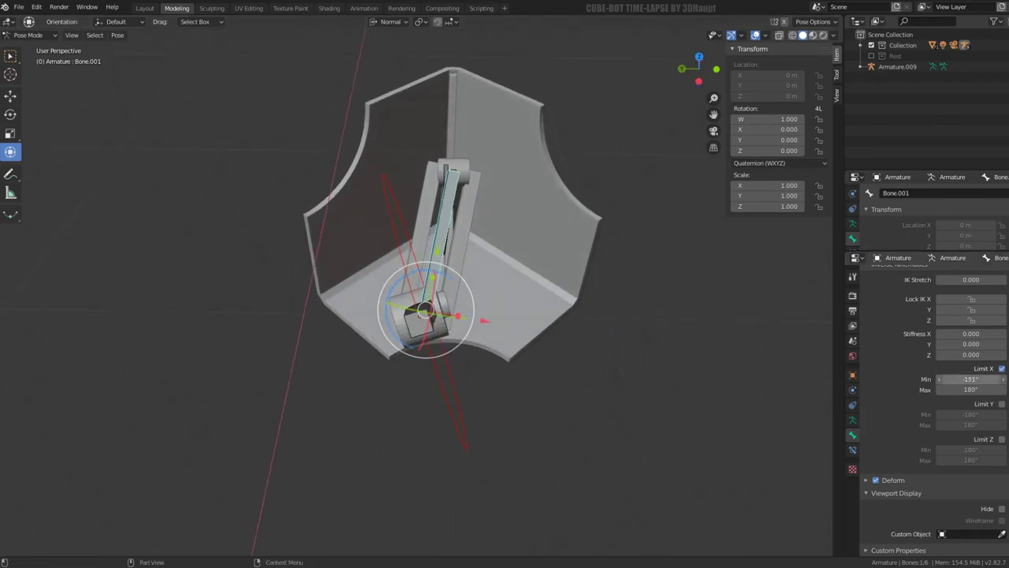
left_click_drag(970, 379, 946, 379)
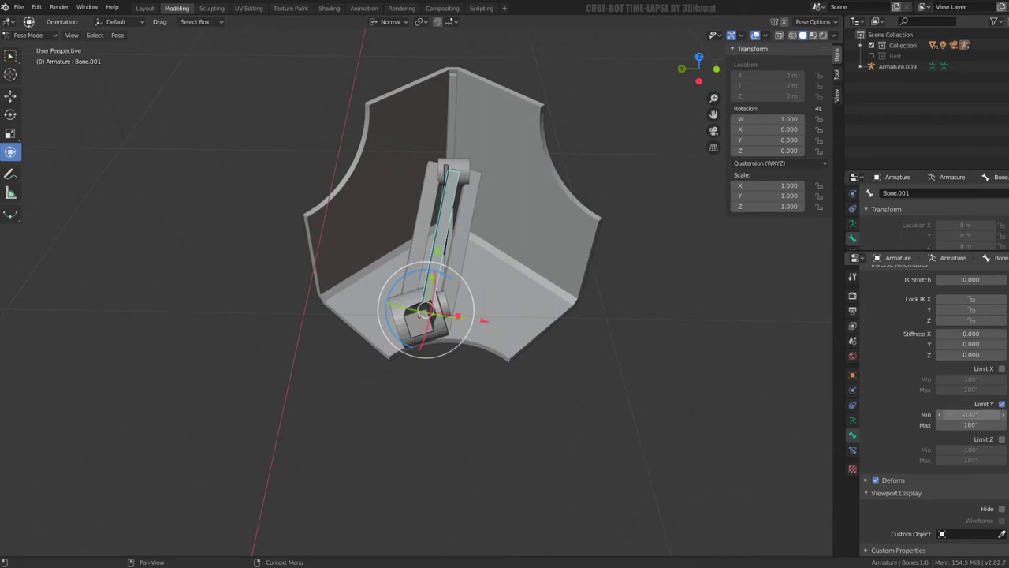
left_click_drag(970, 414, 997, 414)
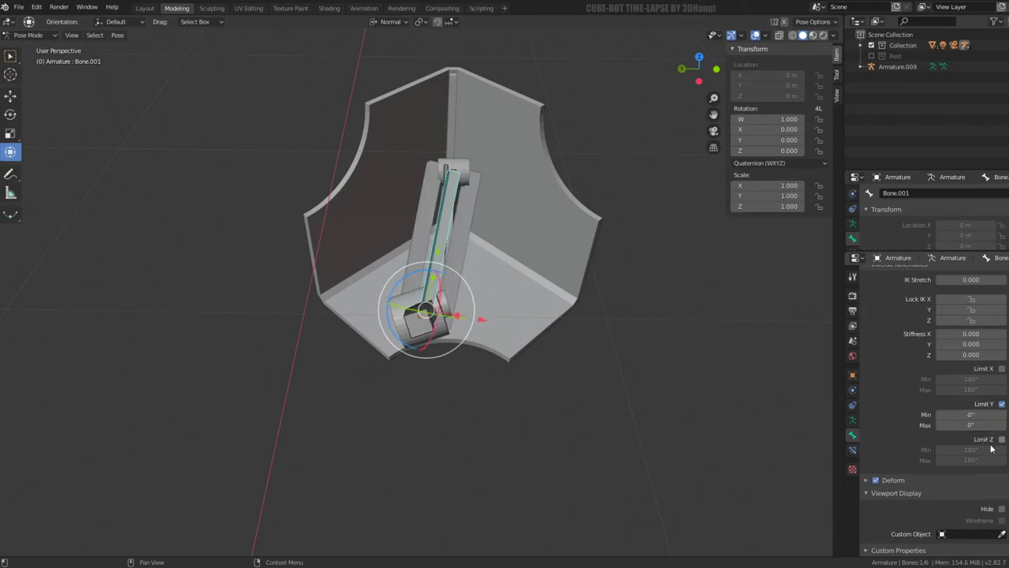
left_click_drag(988, 448, 1005, 449)
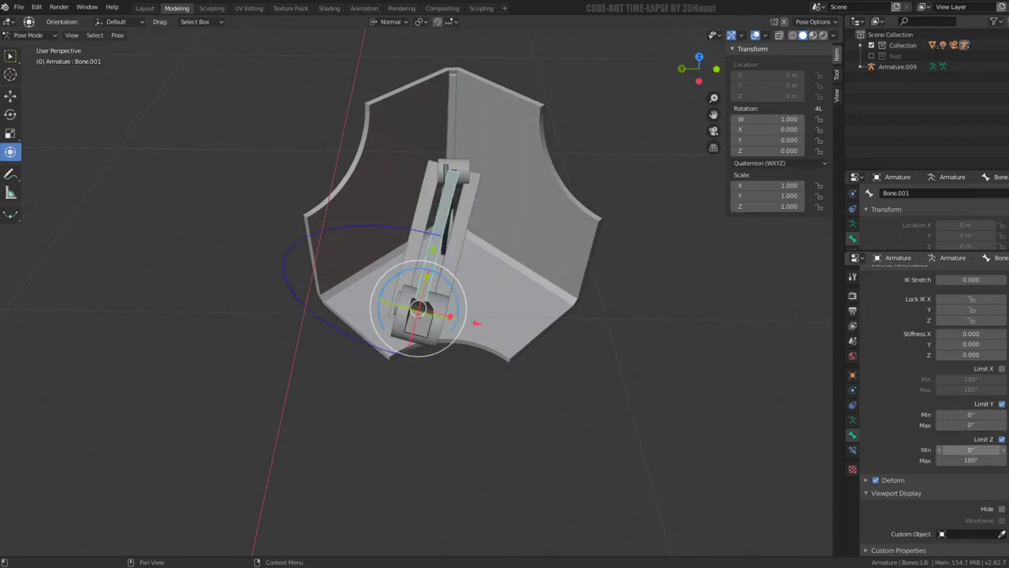
middle_click_drag(647, 316, 617, 289)
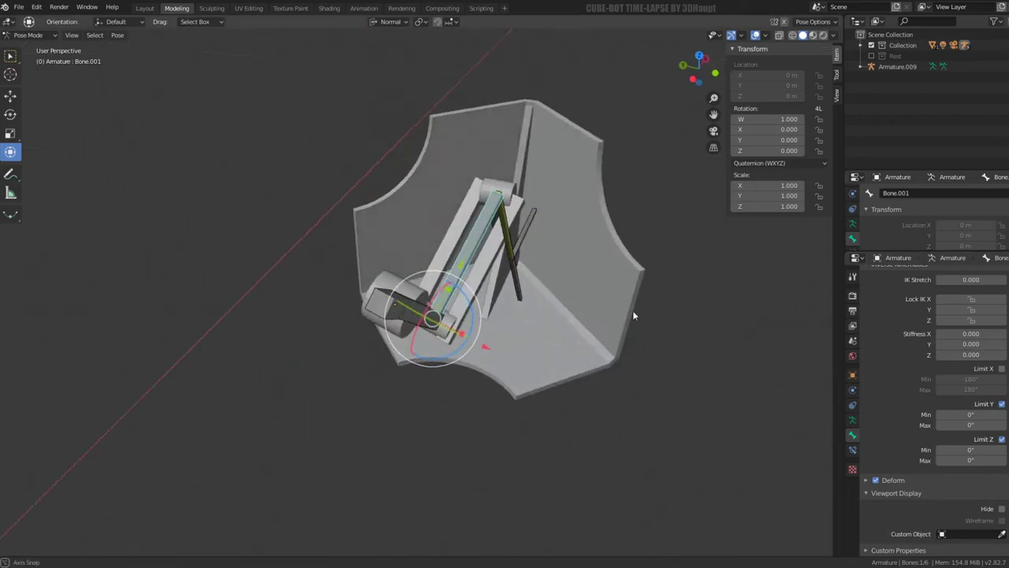
left_click(537, 274)
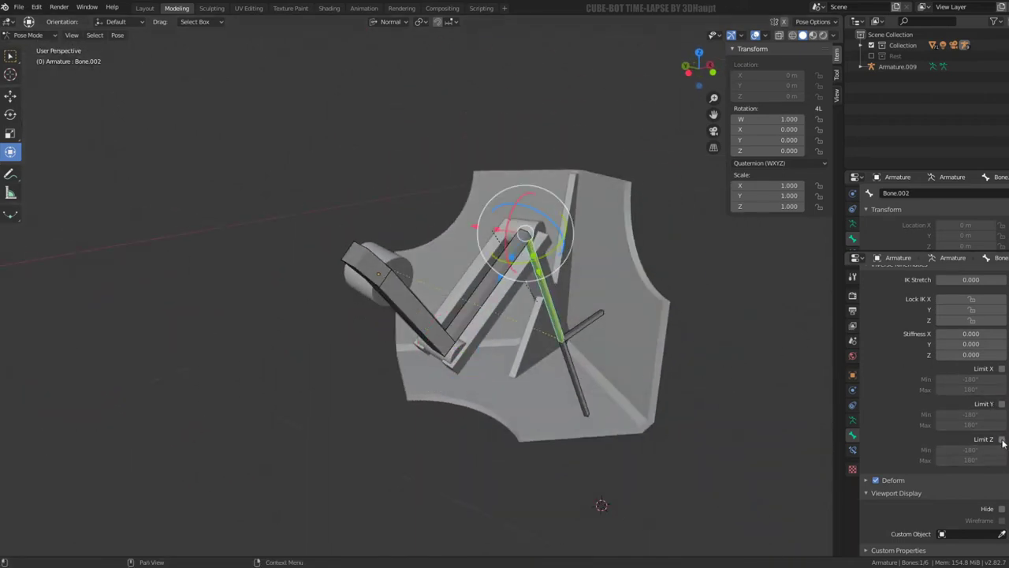
Step: Lock Bone.002's IK rotation to 0° on Z and Y, and turn off its X limit
left_click_drag(971, 450, 993, 450)
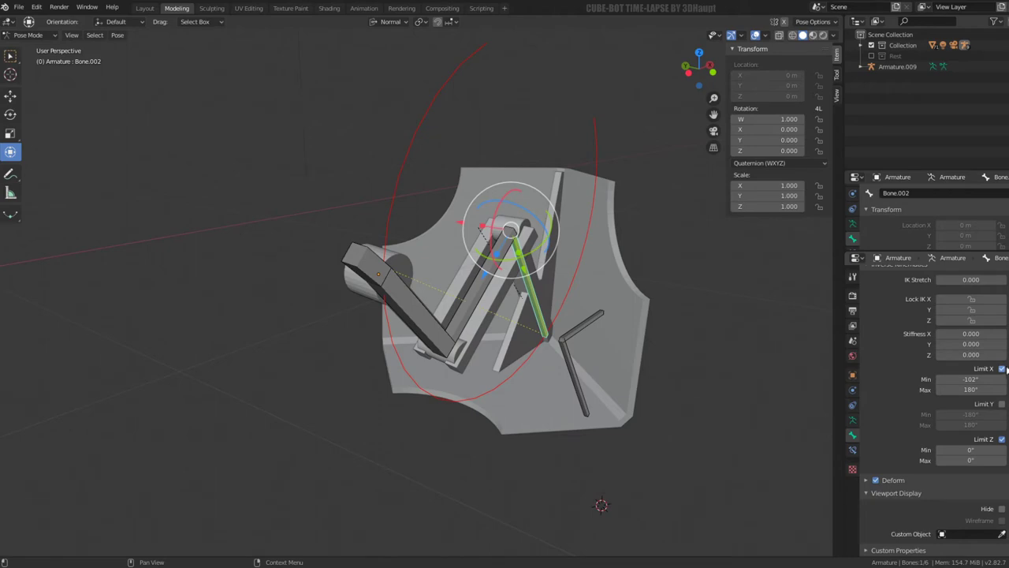
left_click_drag(977, 379, 1005, 380)
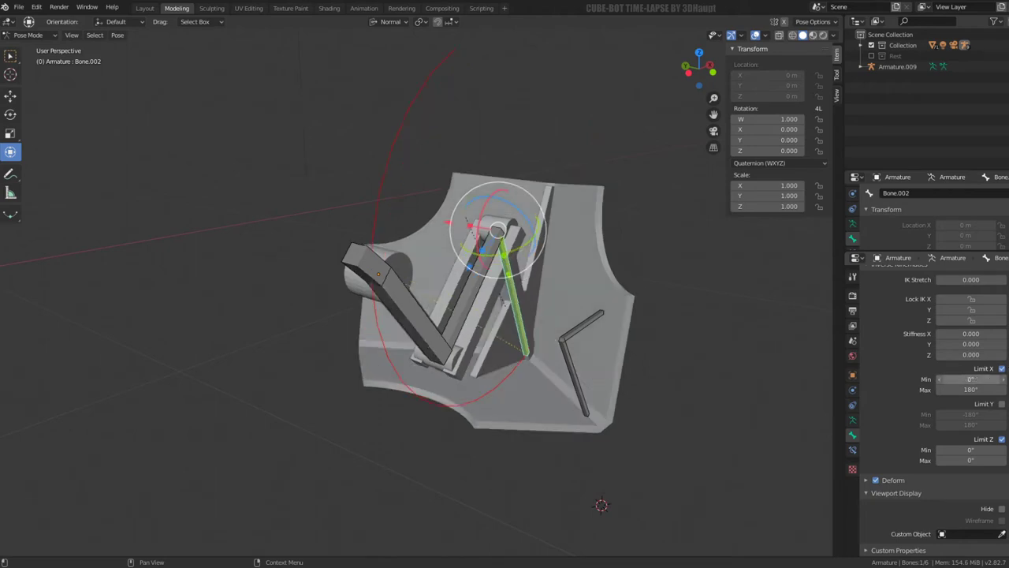
left_click(1002, 369)
left_click(1002, 405)
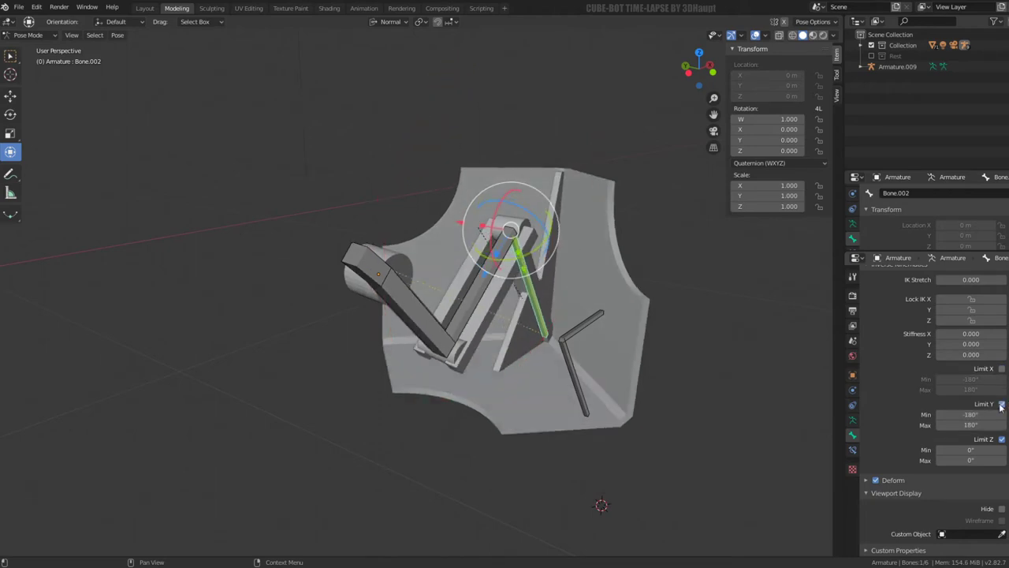
left_click_drag(971, 414, 1005, 414)
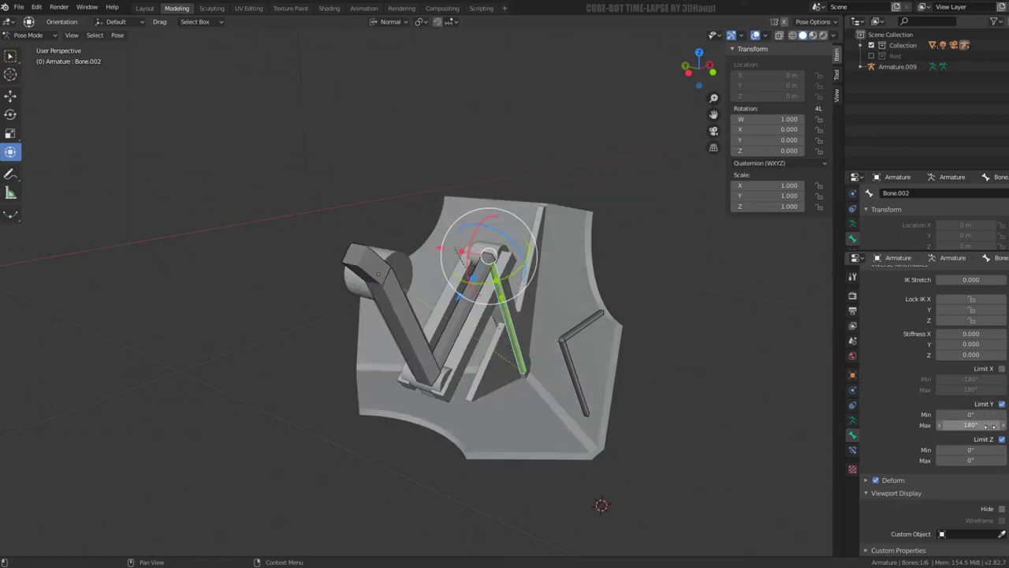
Step: Select the lower-right IK target Bone.004 and start moving it
middle_click_drag(559, 370, 630, 370)
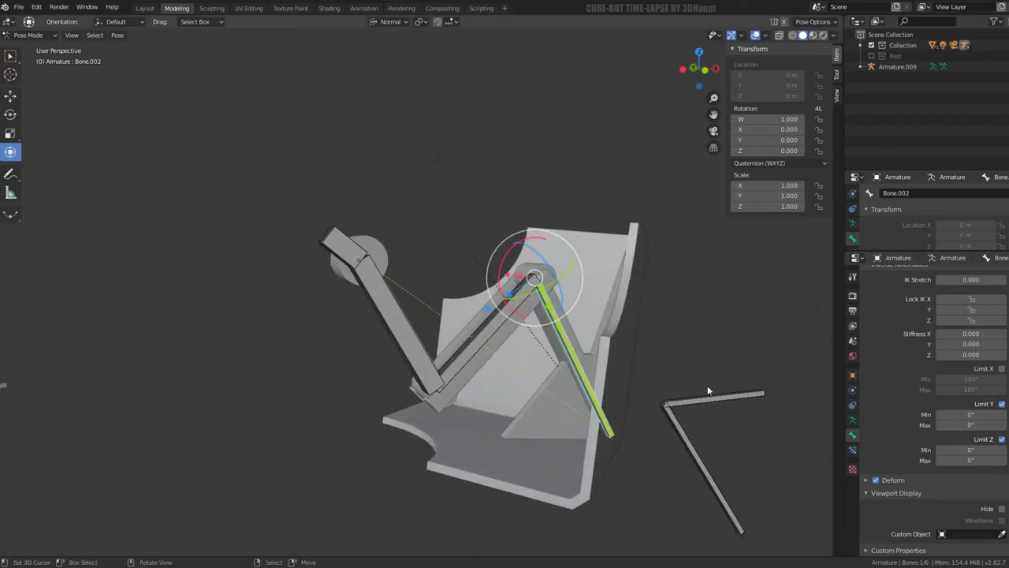
left_click(686, 449)
middle_click_drag(686, 450, 654, 355)
key("g")
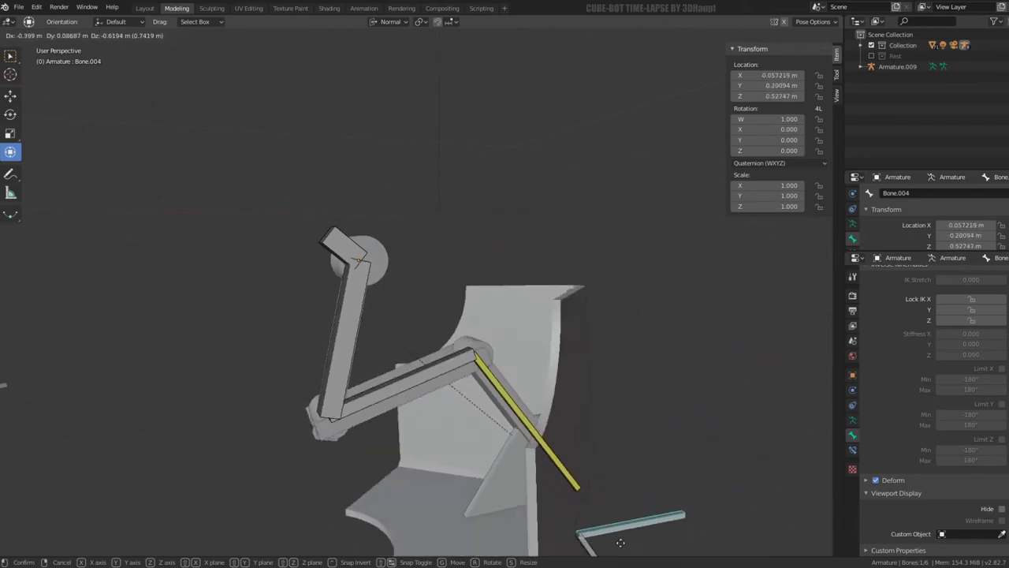
Step: Confirm the leg bone's position, select Bone.003 and unhide the hidden bones
scroll(552, 355, "down", 2)
left_click(485, 354)
scroll(486, 353, "down", 2)
middle_click_drag(486, 353, 539, 369)
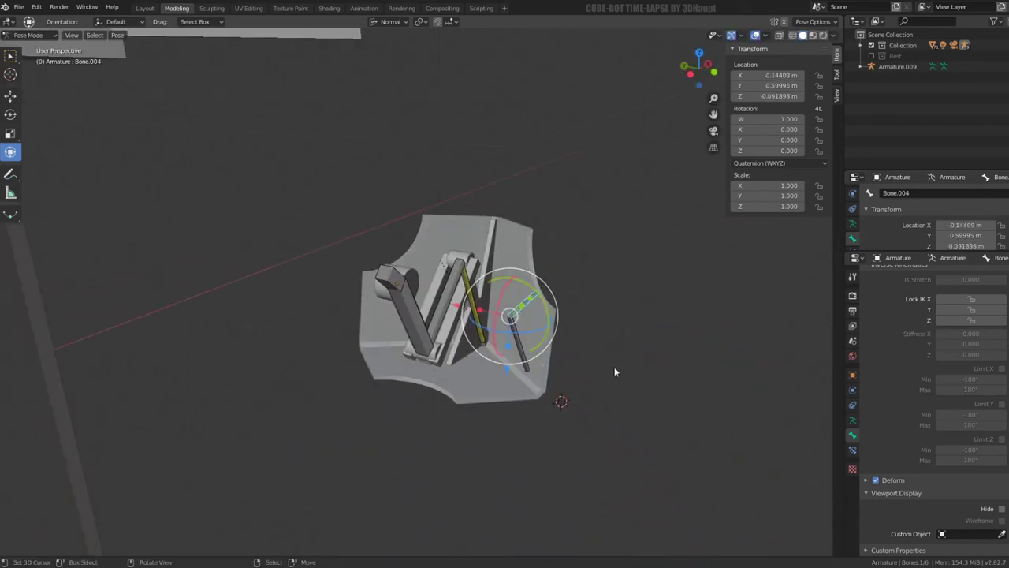
left_click(563, 361)
left_click(516, 327)
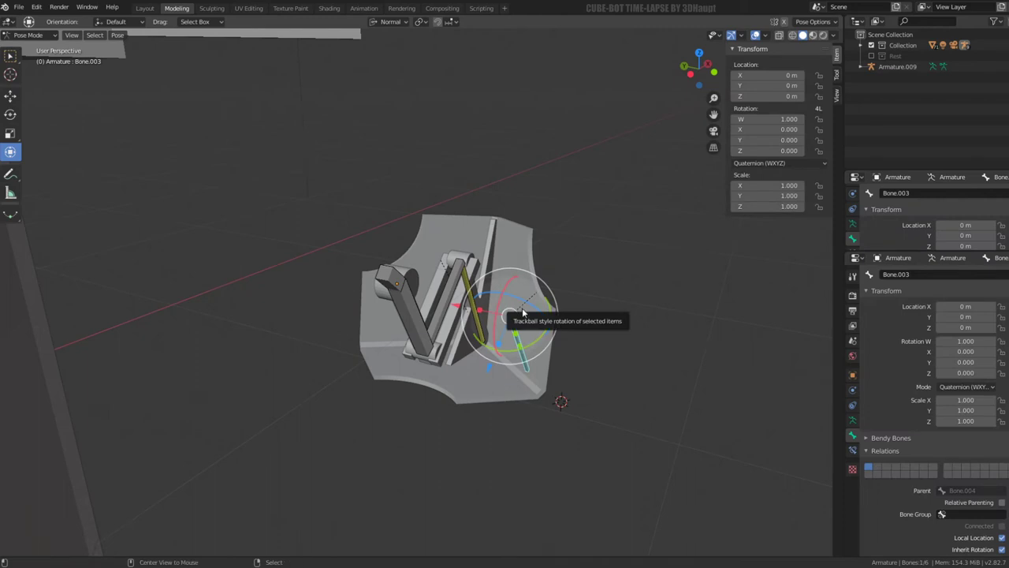
key("alt+h")
Step: Move Bone.003 a couple of times to test how the leg follows
key("g")
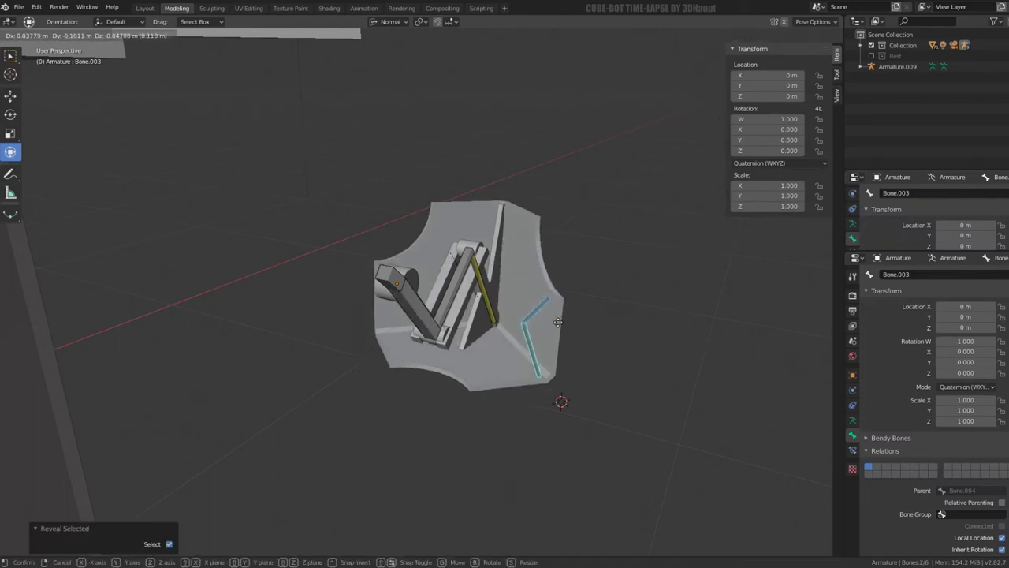
right_click(513, 315)
mouse_move(512, 316)
middle_mouse_down()
mouse_move(484, 320)
mouse_move(520, 341)
middle_mouse_up()
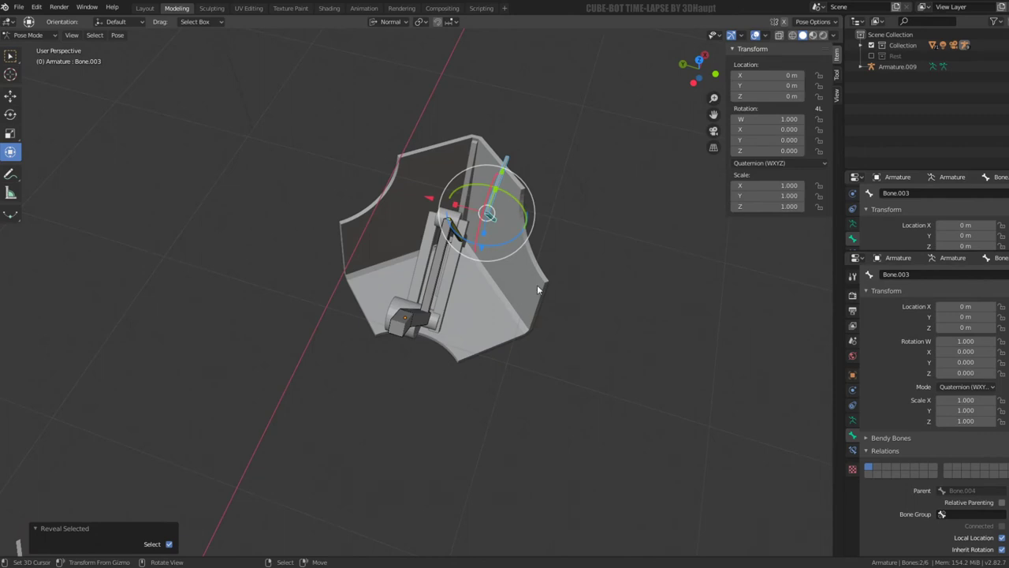
key("g")
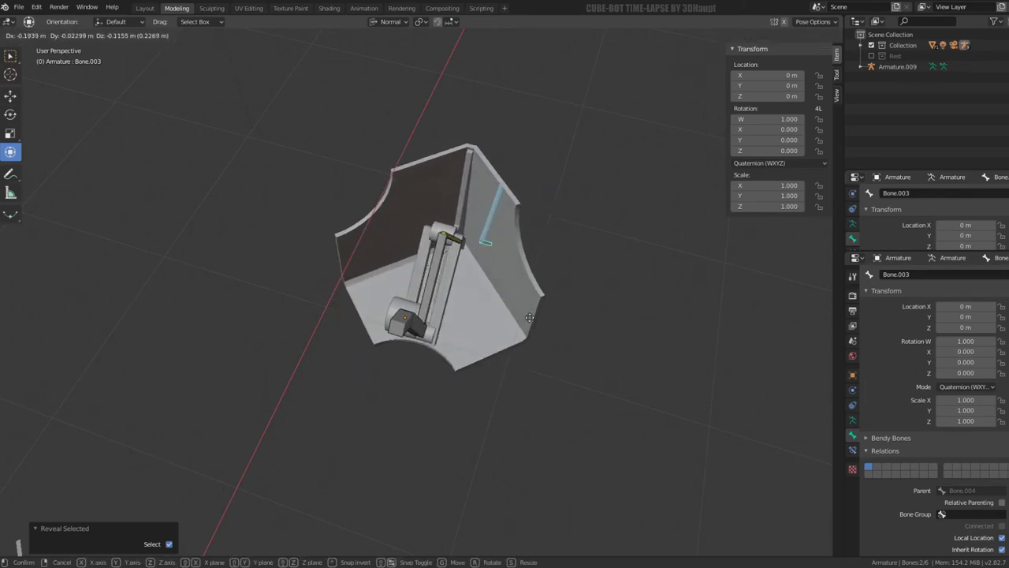
left_click(529, 317)
middle_click_drag(417, 290, 305, 295)
key("g")
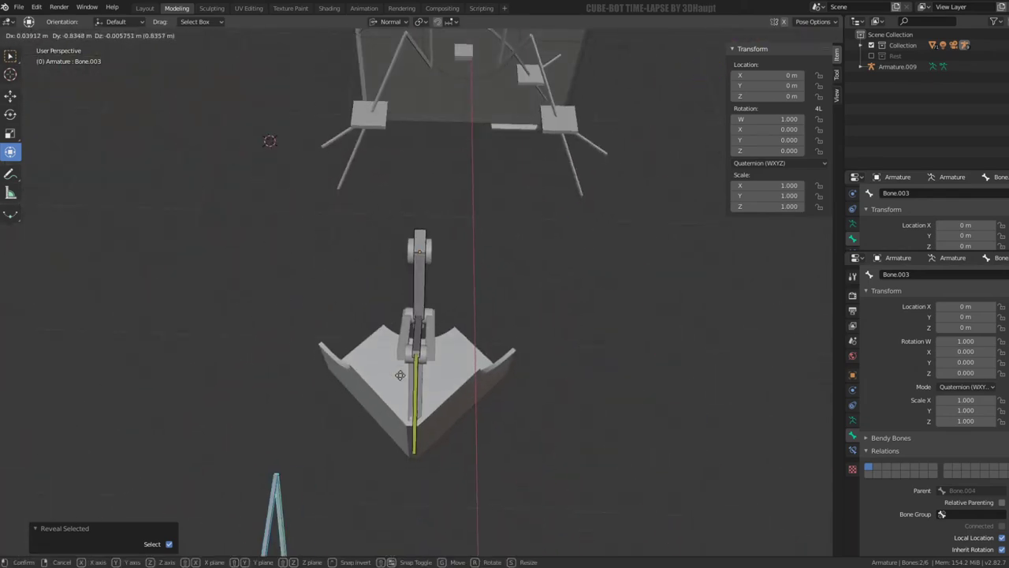
left_click(372, 366)
Step: Shorten foot bone Bone.005 to about 0.078 m by sliding it along its length in Edit Mode
mouse_move(371, 366)
middle_mouse_down()
mouse_move(434, 353)
mouse_move(428, 314)
middle_mouse_up()
scroll(386, 296, "up", 3)
mouse_move(347, 280)
middle_mouse_down()
mouse_move(324, 276)
mouse_move(419, 273)
mouse_move(502, 292)
middle_mouse_up()
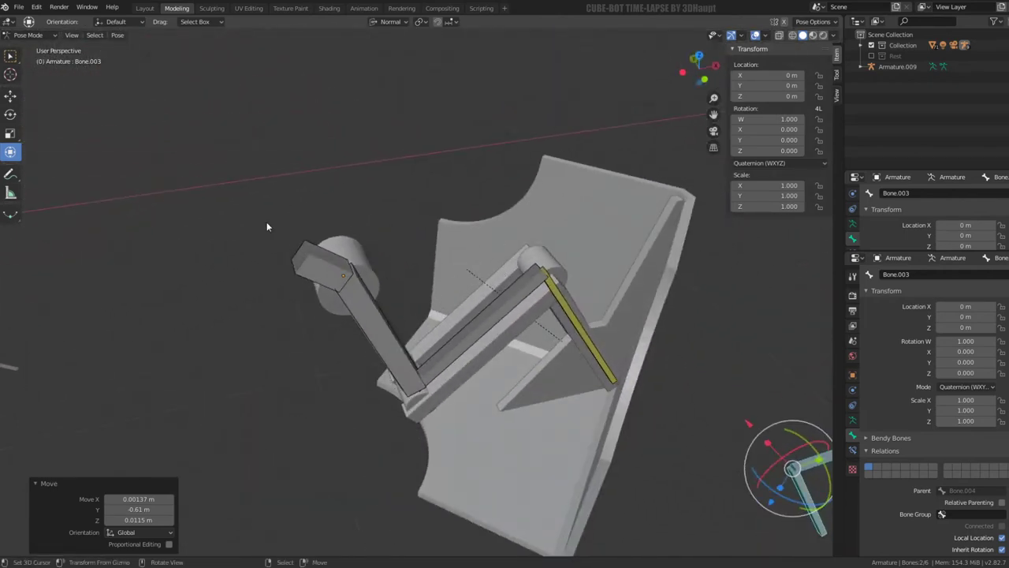
mouse_move(266, 226)
middle_mouse_down()
mouse_move(371, 284)
mouse_move(235, 293)
mouse_move(394, 271)
mouse_move(462, 231)
mouse_move(584, 194)
mouse_move(538, 169)
middle_mouse_up()
left_click(471, 175)
mouse_move(471, 172)
middle_mouse_down()
mouse_move(507, 230)
mouse_move(593, 201)
middle_mouse_up()
key("Tab")
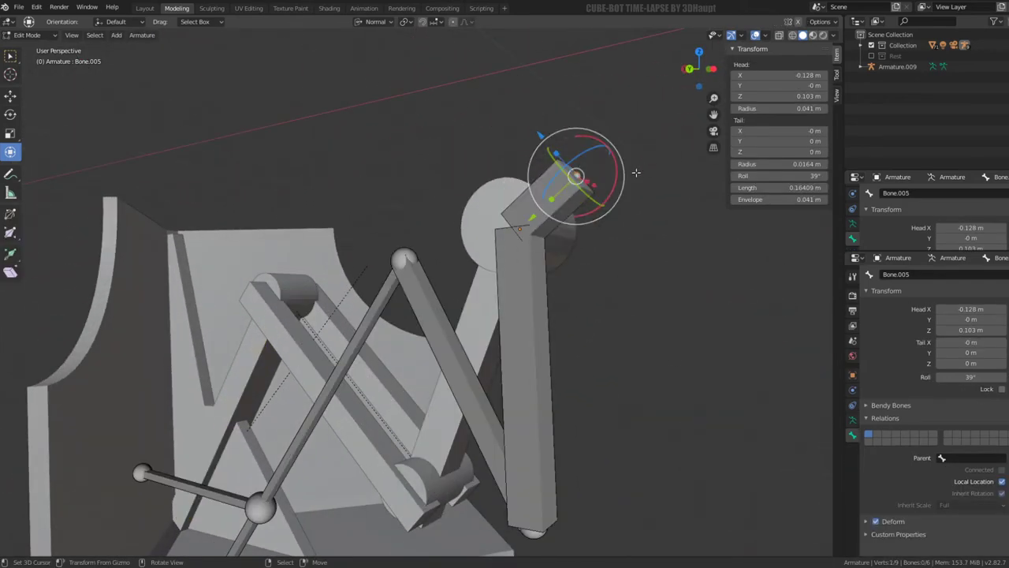
key("g")
key("y")
key("y")
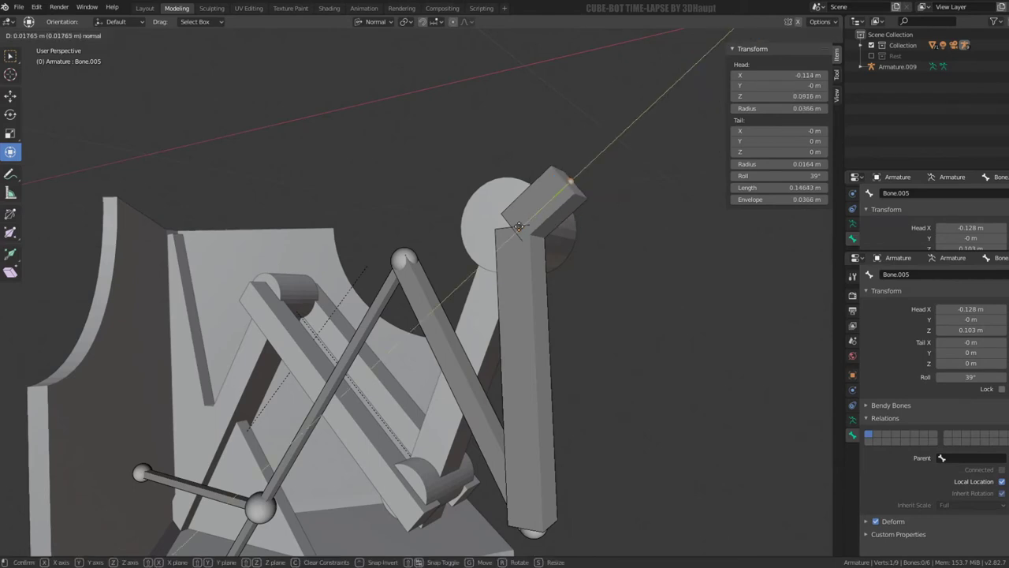
left_click(496, 247)
key("Tab")
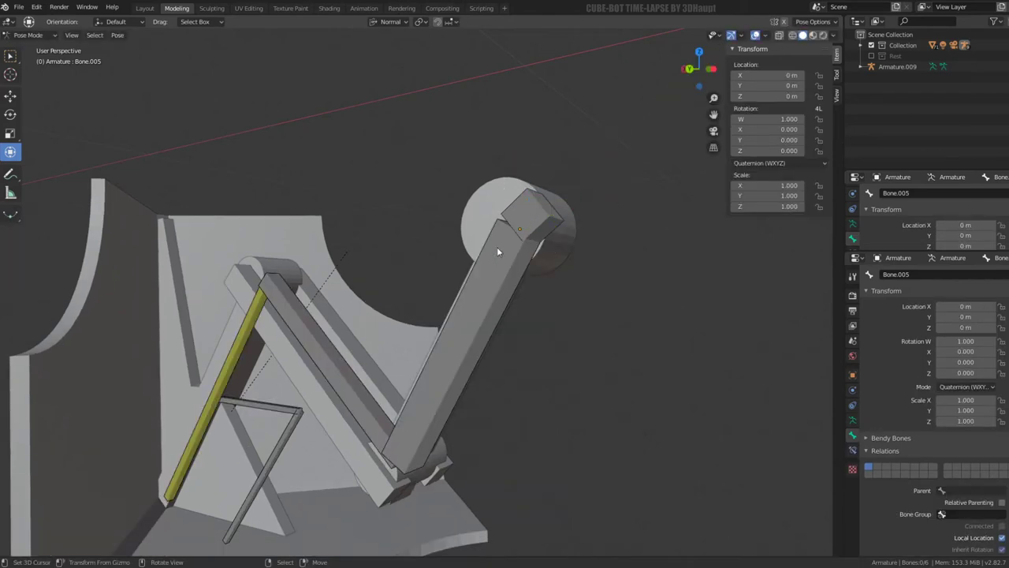
Step: Look around the leg and put the armature back into Edit Mode
scroll(429, 235, "down", 4)
mouse_move(429, 235)
middle_mouse_down()
mouse_move(409, 292)
mouse_move(347, 268)
mouse_move(359, 269)
middle_mouse_up()
scroll(409, 292, "up", 3)
key("Tab")
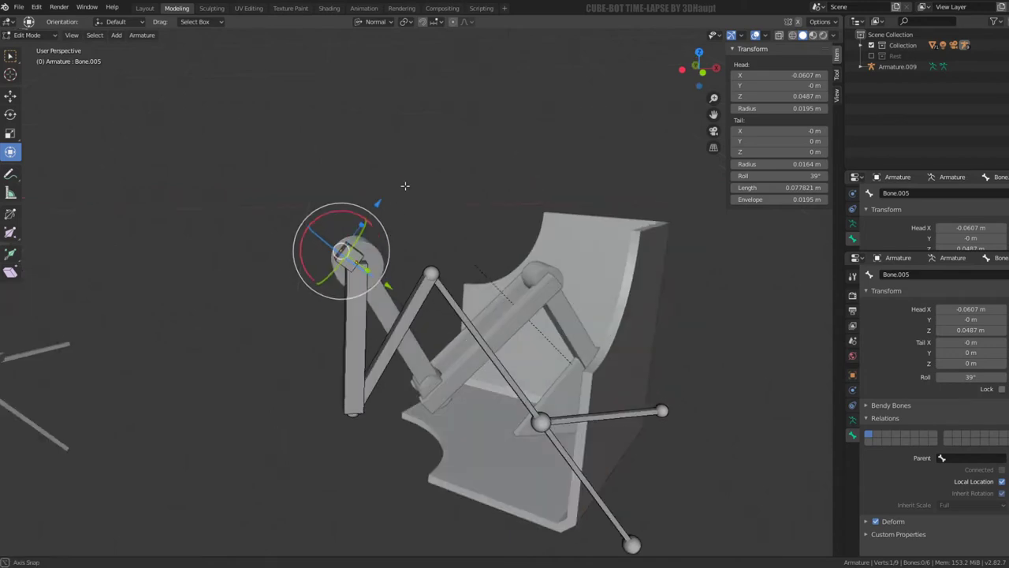
Step: Snap the 3D cursor to the selected bone at the leg tip
middle_click_drag(392, 244, 455, 263)
scroll(455, 263, "up", 2)
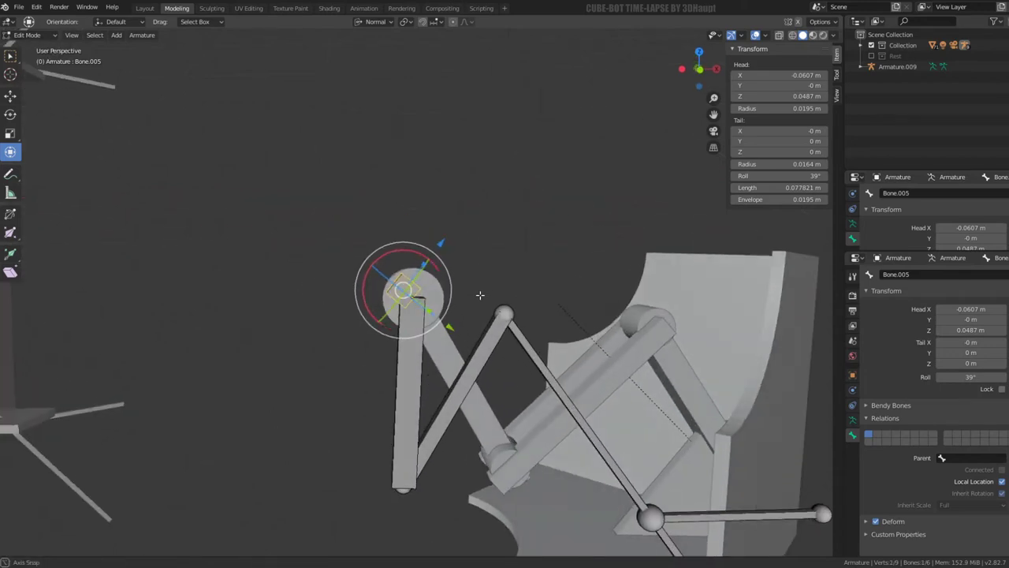
scroll(477, 293, "up", 1)
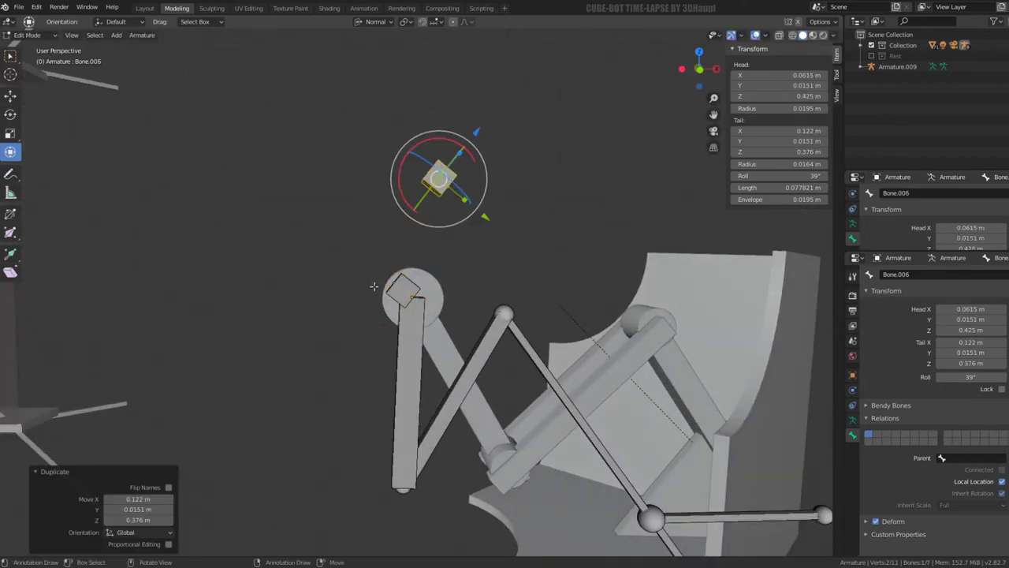
key("shift+s")
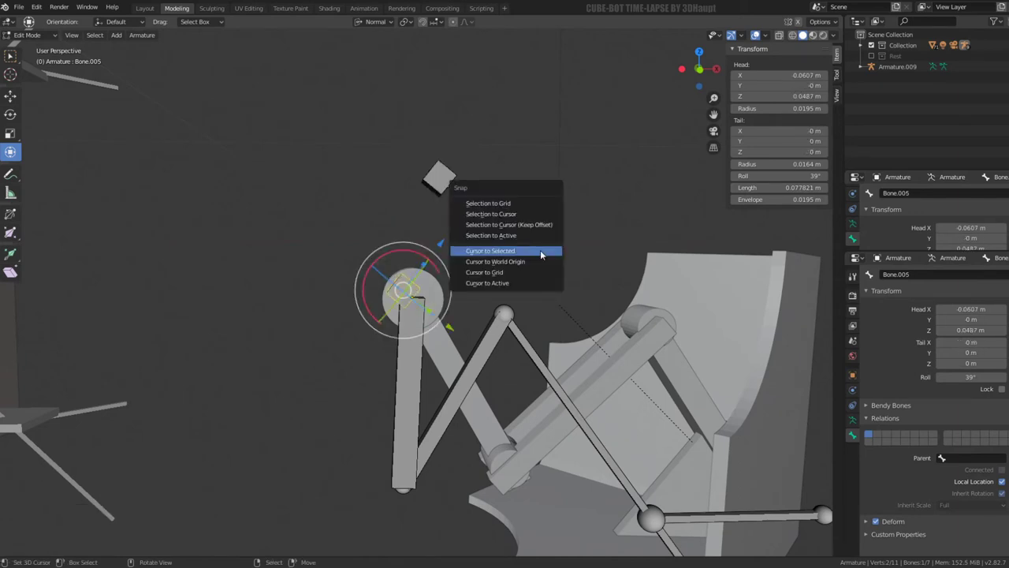
left_click(540, 250)
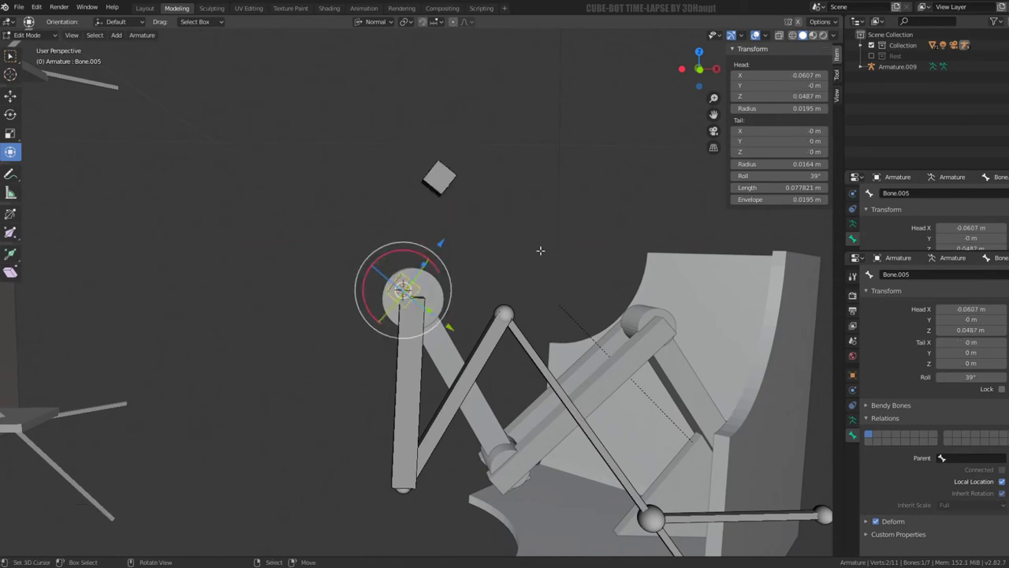
Step: Snap the duplicated Bone.006 to the 3D cursor and select the bone's tip
left_click(394, 282)
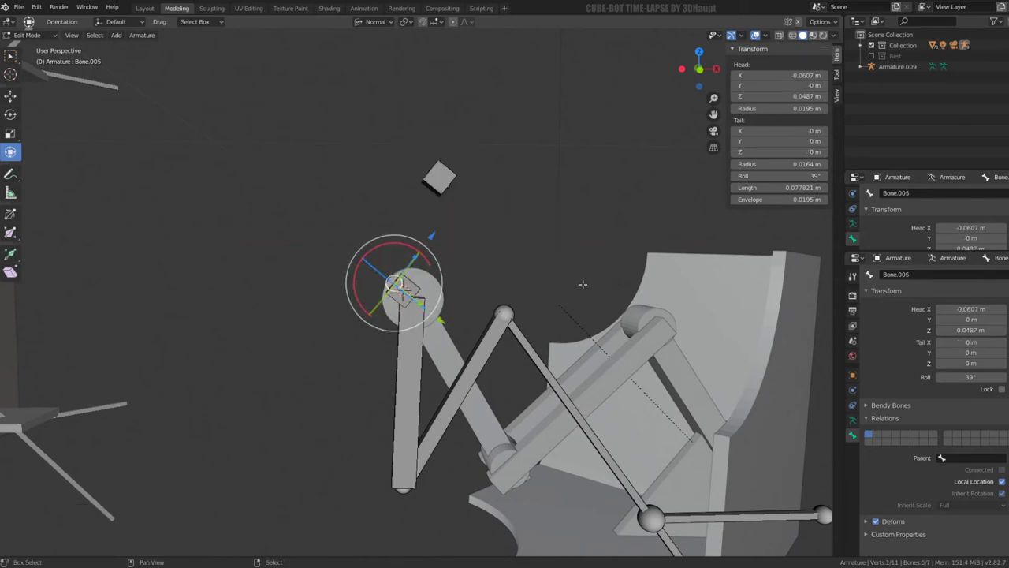
left_click(450, 180)
key("shift+s")
left_click(546, 229)
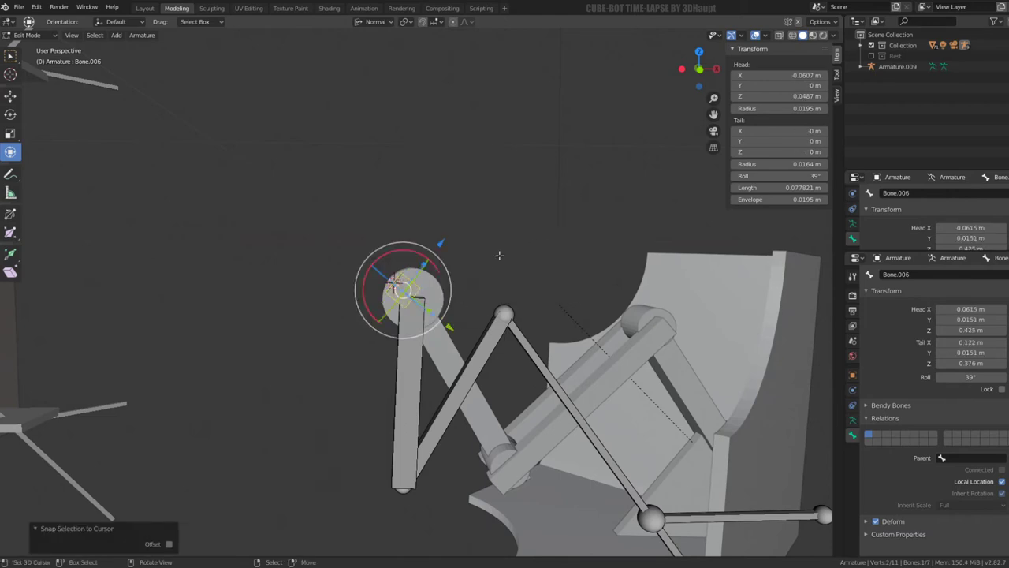
left_click(499, 255)
left_click(399, 283)
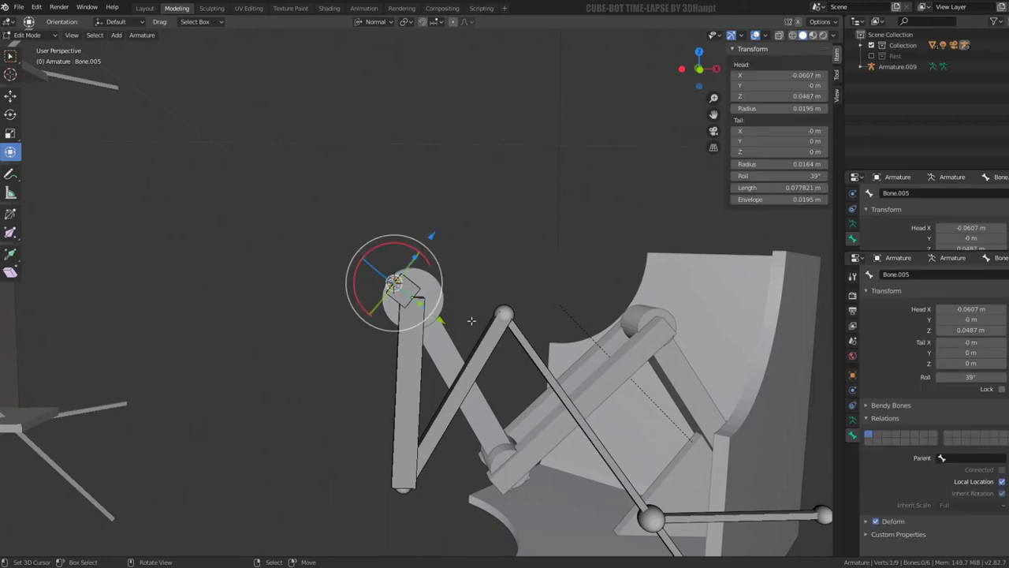
Step: Try extruding a new bone from the tip in front view, then undo it
key("e")
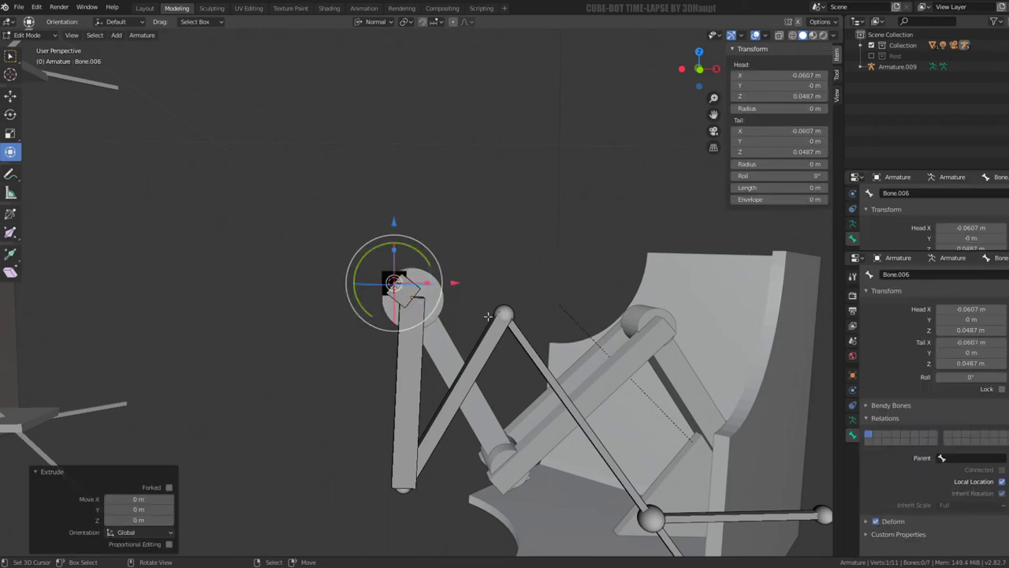
key("KP_1")
scroll(498, 311, "up", 3)
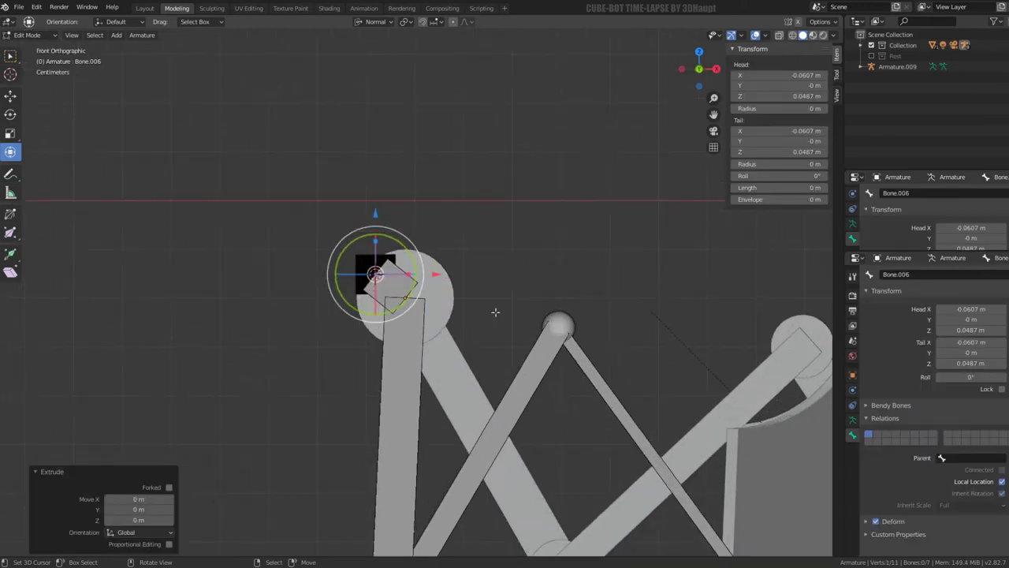
key("e")
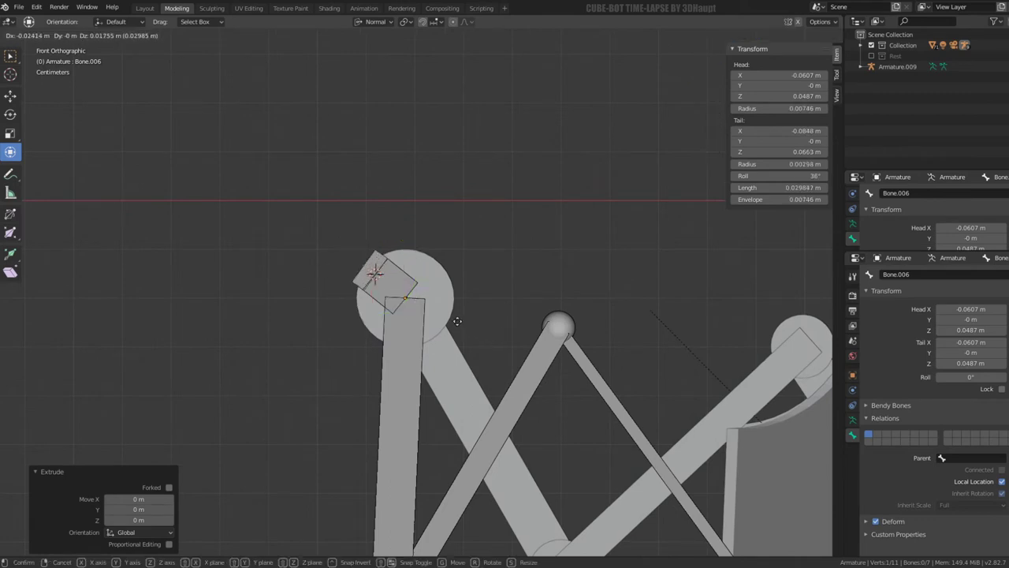
right_click(459, 323)
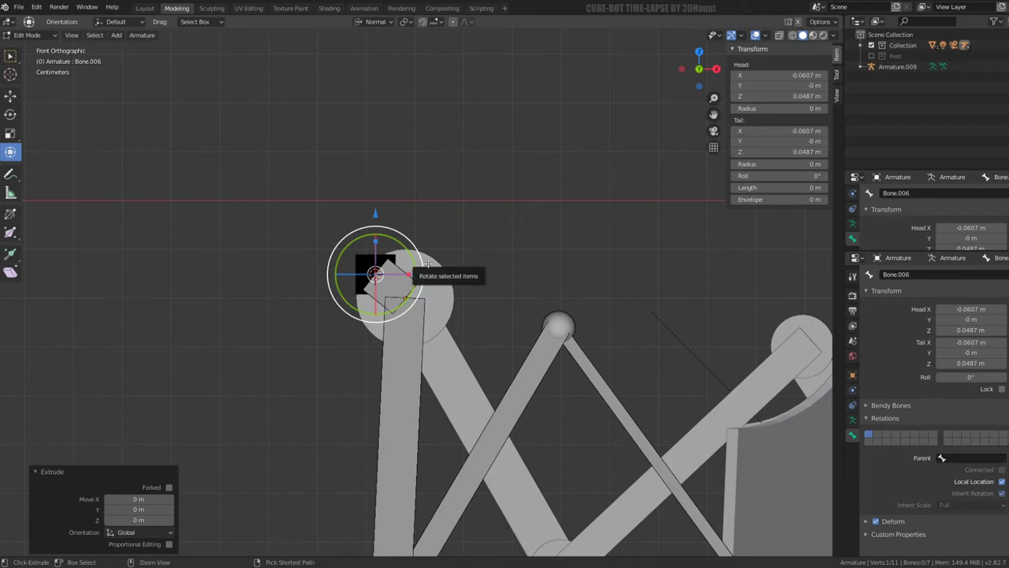
key("ctrl+z")
key("ctrl+z")
key("ctrl+shift+z")
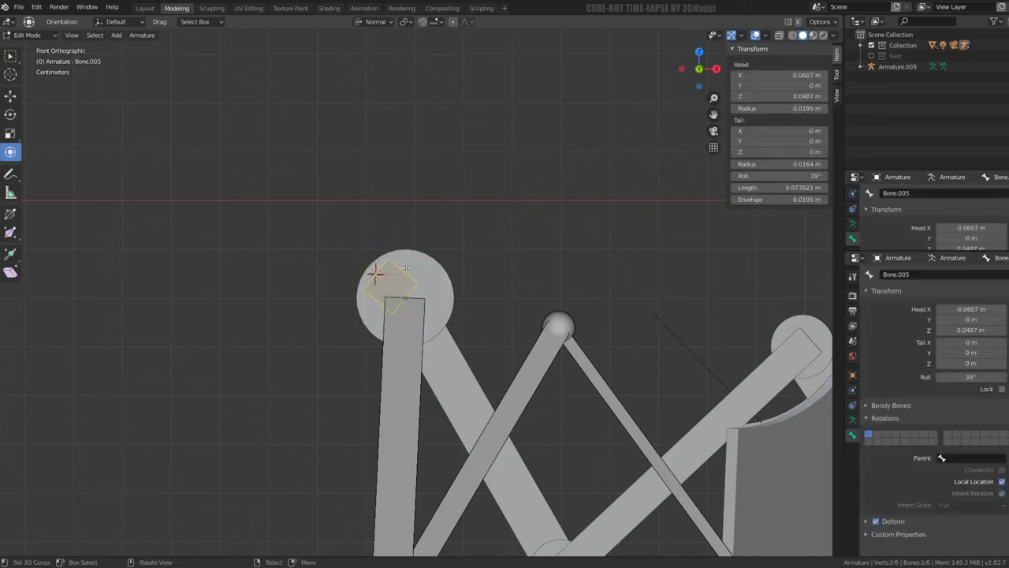
key("ctrl+z")
key("ctrl+z")
key("ctrl+shift+z")
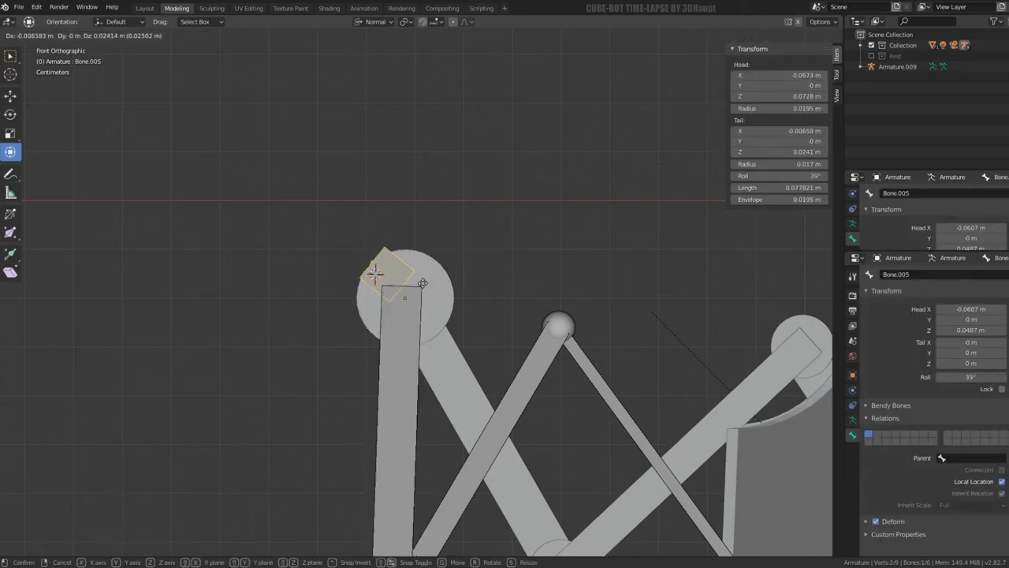
key("ctrl+shift+z")
Step: Duplicate Bone.005 in place, rotate the copy 180°, recalculate its roll, and snap it to the cursor
key("shift+d")
right_click(462, 285)
type("r")
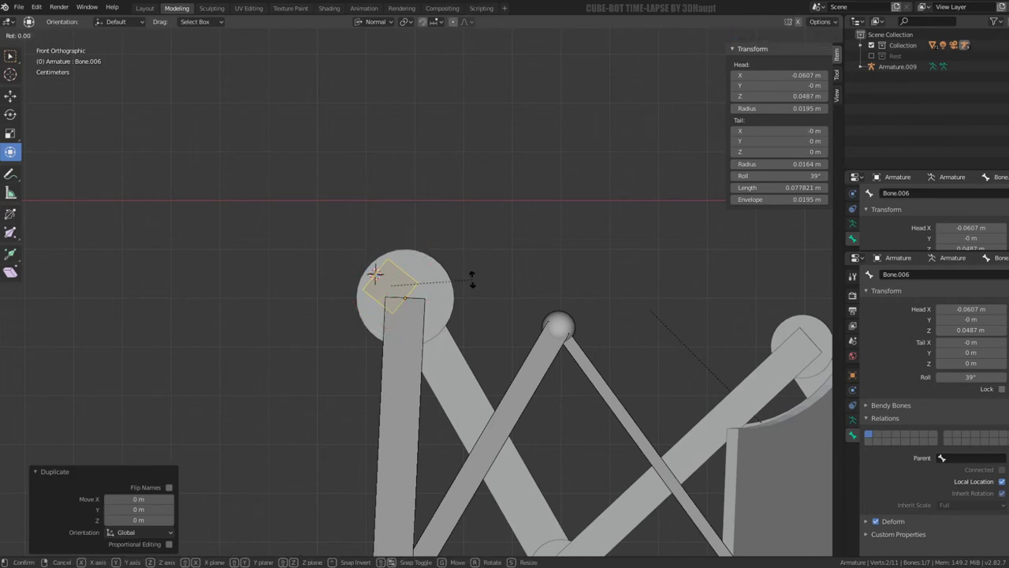
type("180")
key("Return")
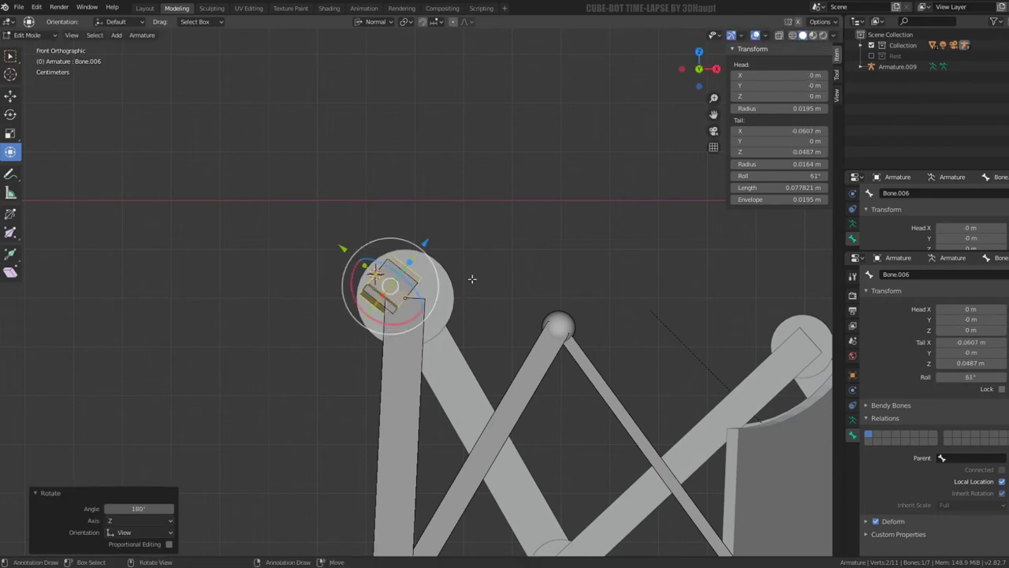
key("ctrl+n")
left_click(472, 279)
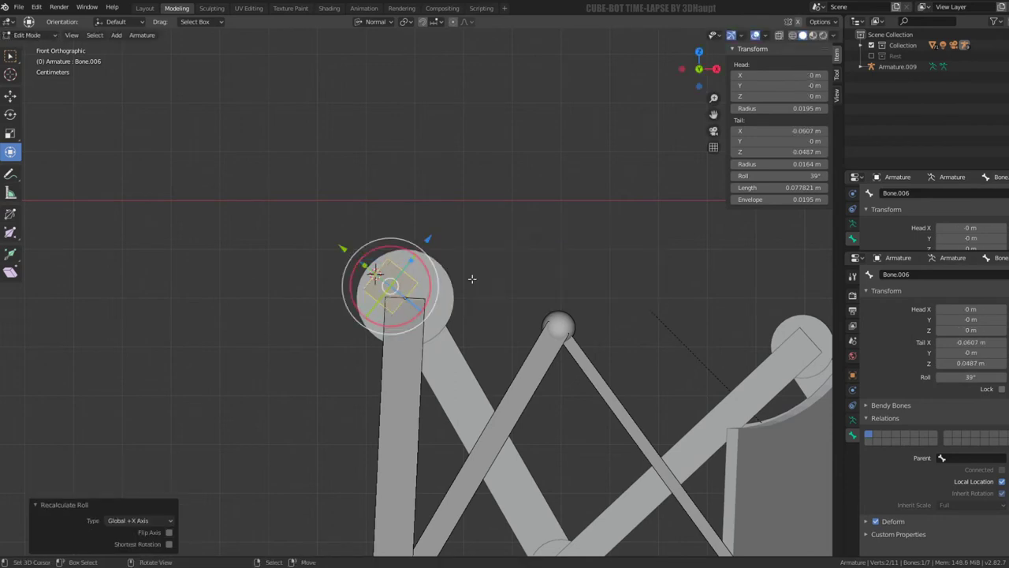
key("shift+s")
left_click(523, 295)
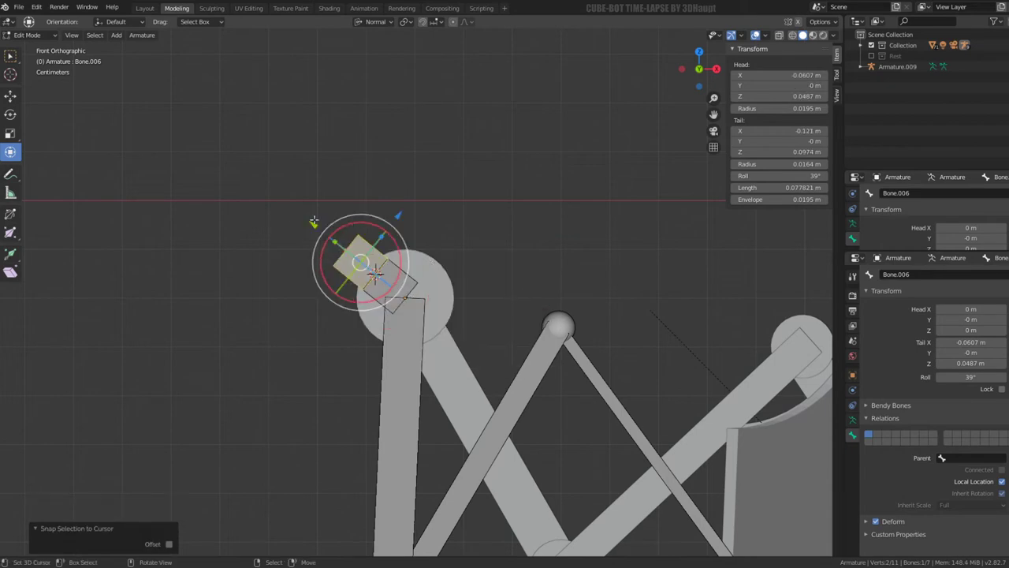
Step: Parent Bone.006 to Bone.005 as a connected chain, then undo the parenting
mouse_move(313, 221)
middle_mouse_down()
mouse_move(346, 235)
mouse_move(294, 253)
middle_mouse_up()
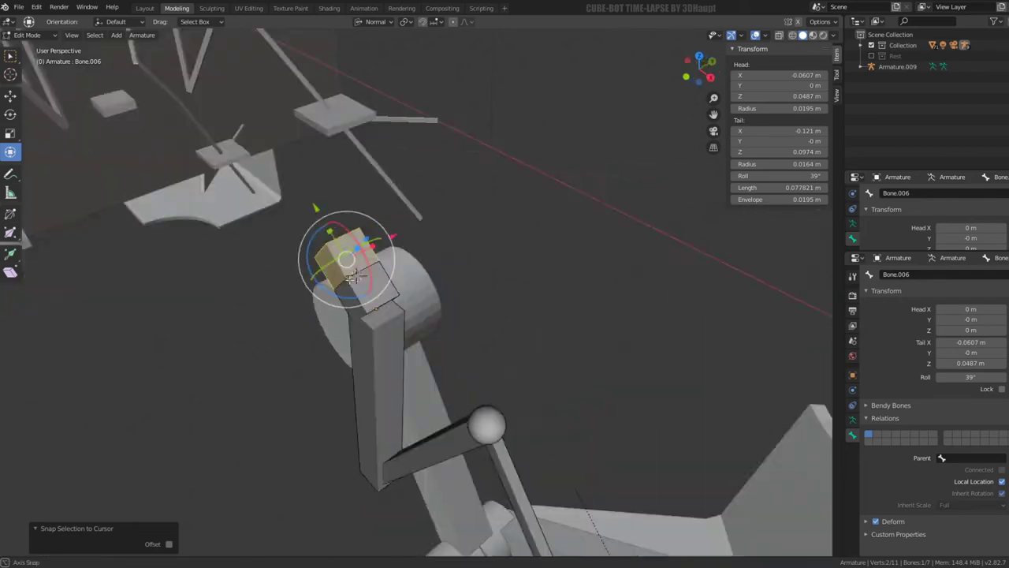
left_click(370, 260)
left_click(370, 260, "shift")
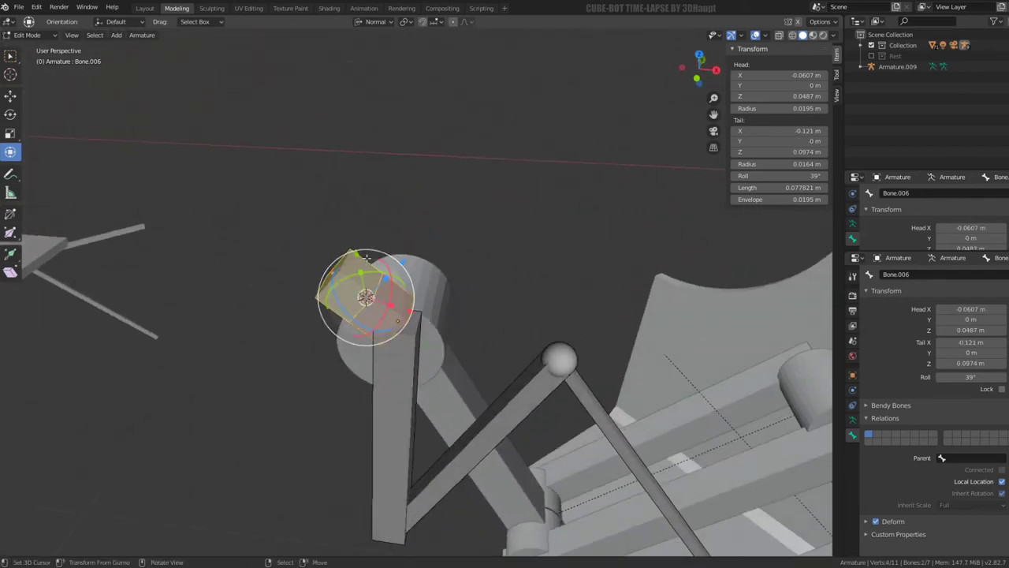
key("ctrl+p")
left_click(368, 262)
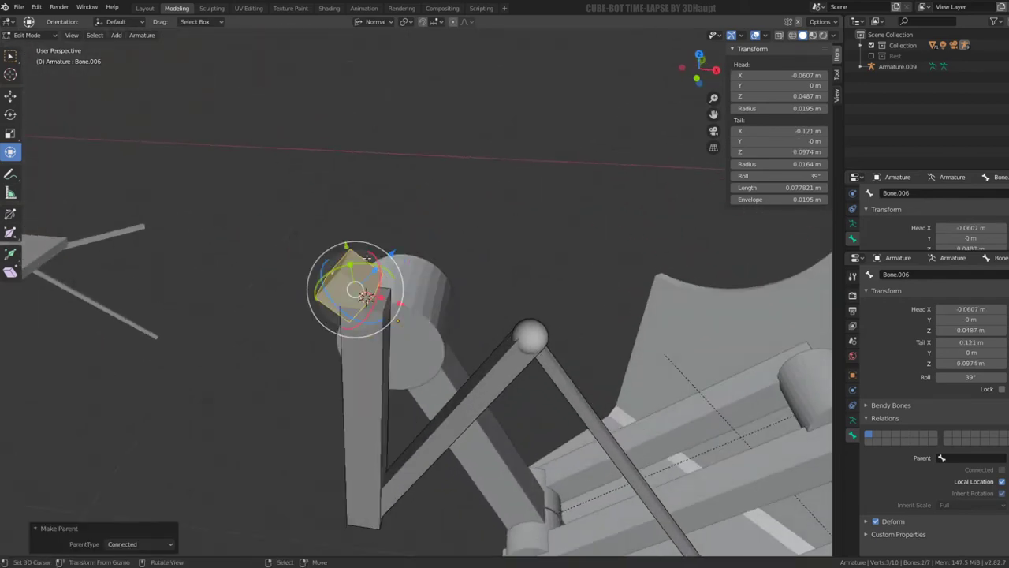
key("ctrl+z")
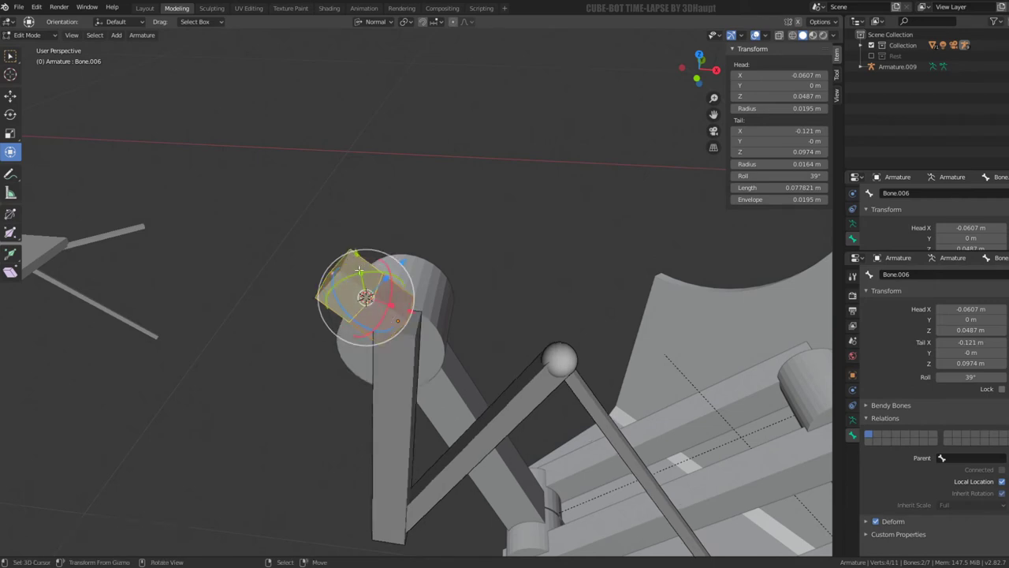
Step: Flip the foot bone 180°, recalculate its roll to 39°, and connect it to the leg bone
left_click_drag(389, 269, 390, 280)
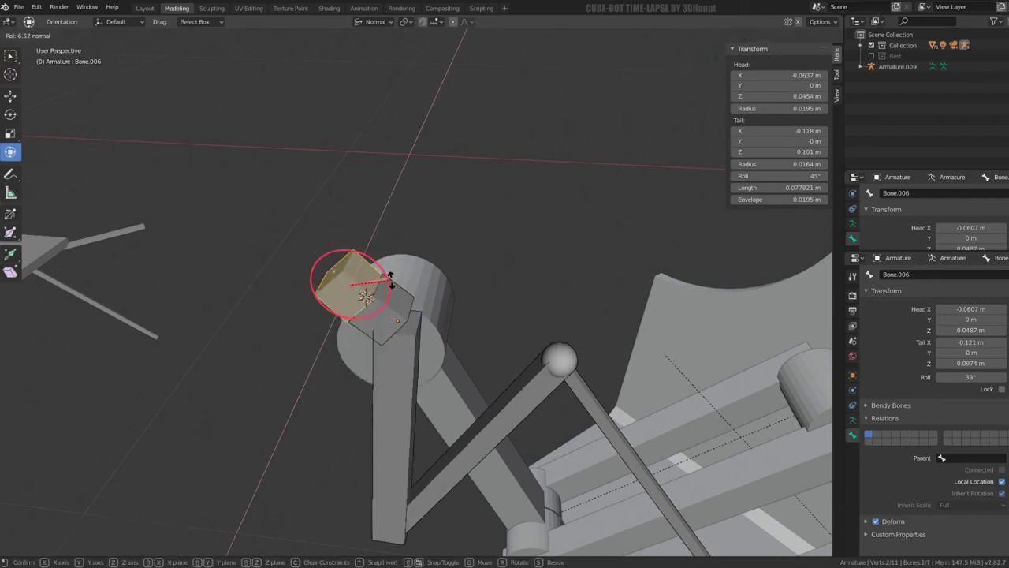
type("80")
key("Return")
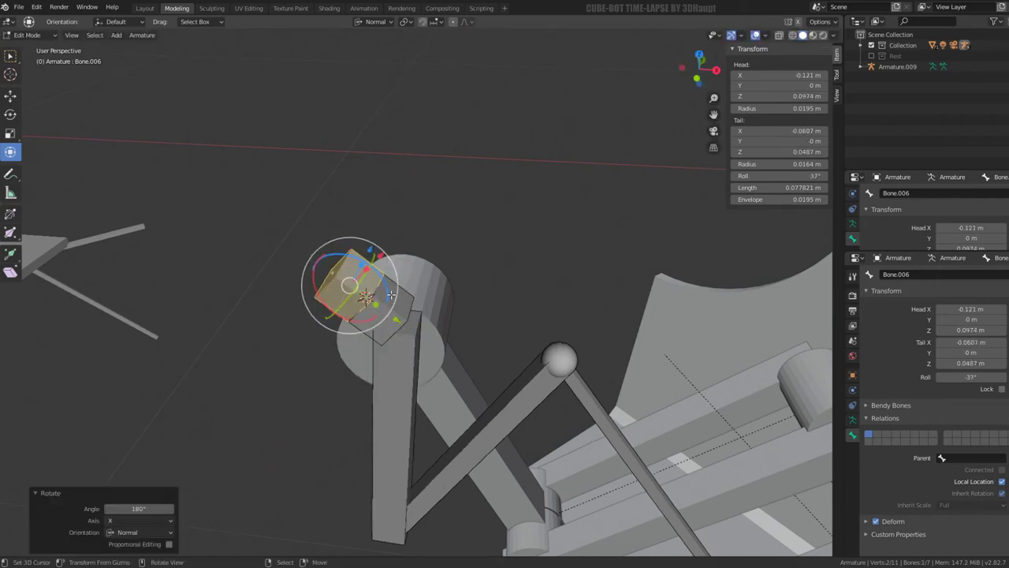
key("ctrl+n")
left_click(386, 293)
left_click(359, 266, "shift")
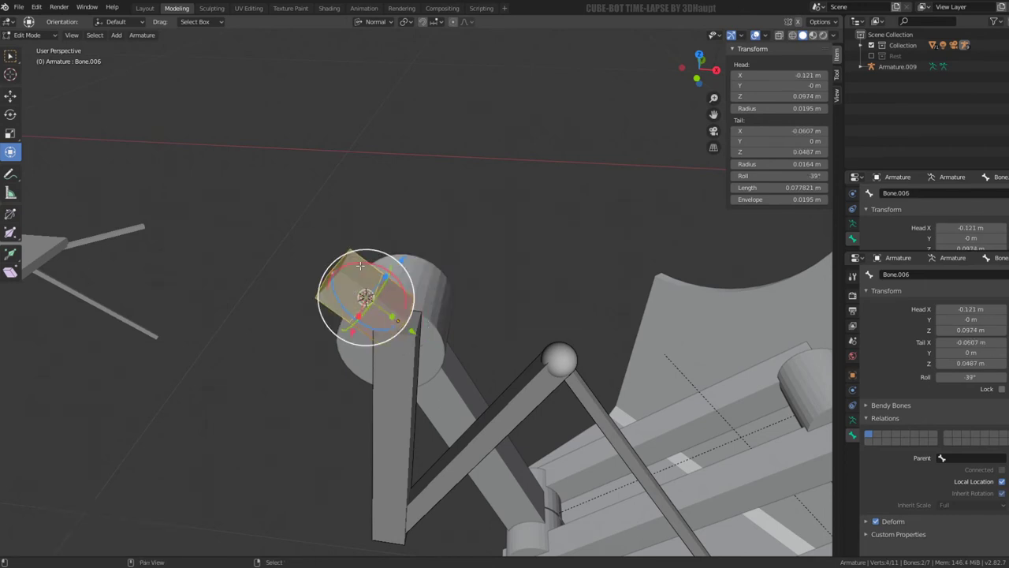
key("ctrl+p")
left_click(361, 266)
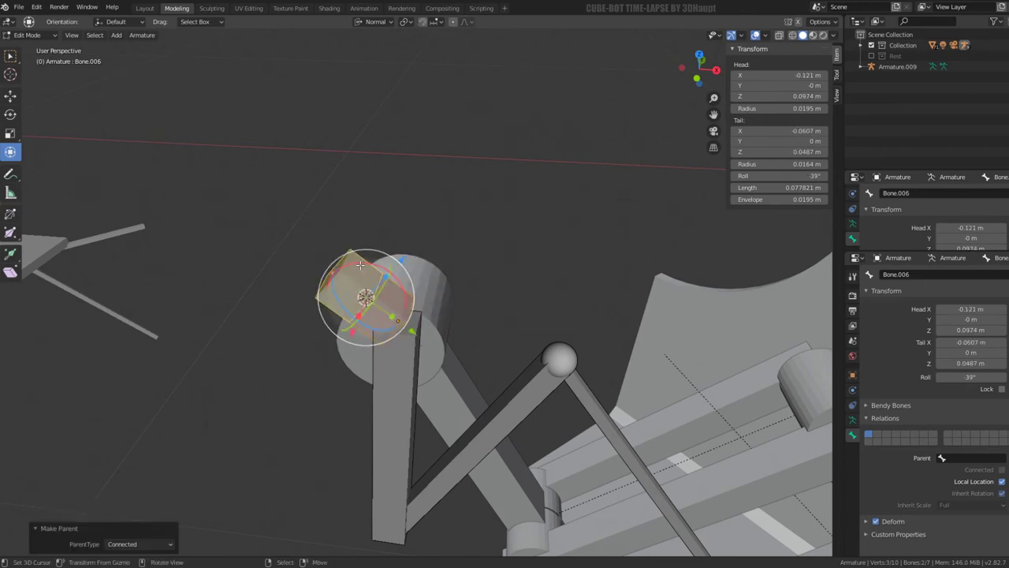
Step: Select only the foot bone and test a rotation, cancelling it
left_click(370, 292)
mouse_move(370, 291)
middle_mouse_down()
mouse_move(421, 242)
mouse_move(332, 260)
middle_mouse_up()
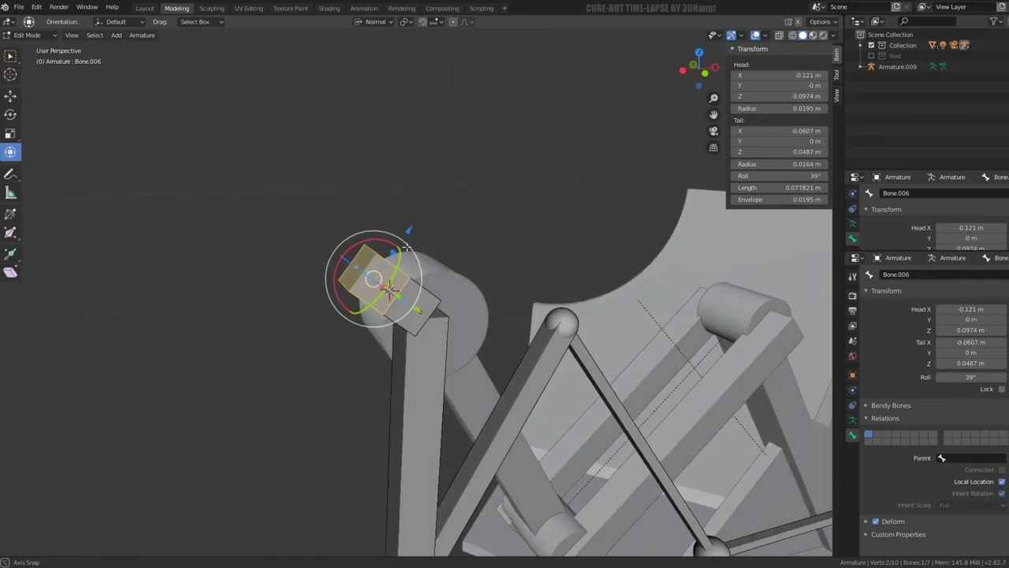
key("r")
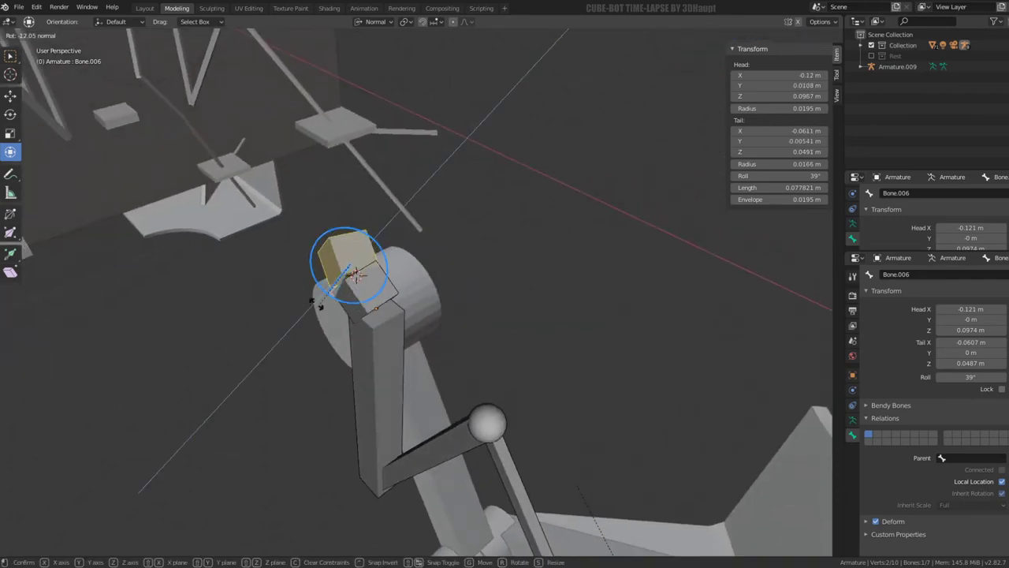
key("Escape")
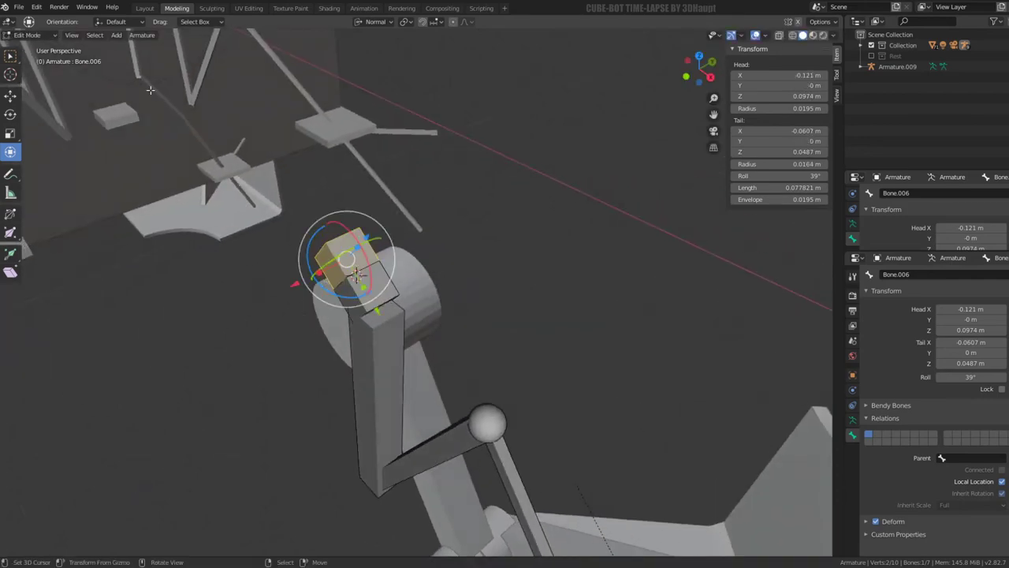
Step: Switch the armature to Pose Mode and freely rotate the foot bone to test it
key("b")
left_click(34, 39)
left_click(34, 39)
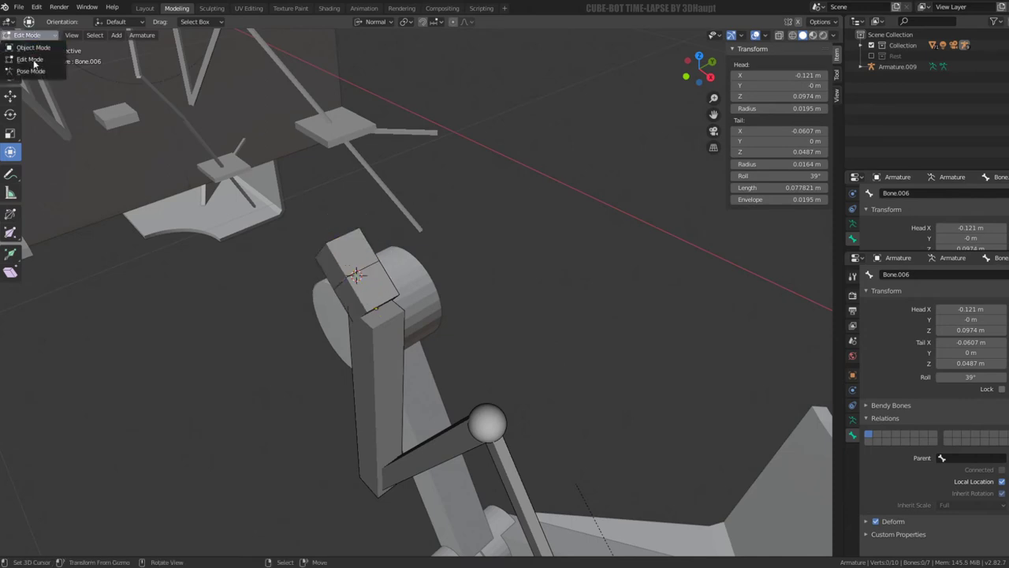
left_click(34, 71)
left_click(336, 241)
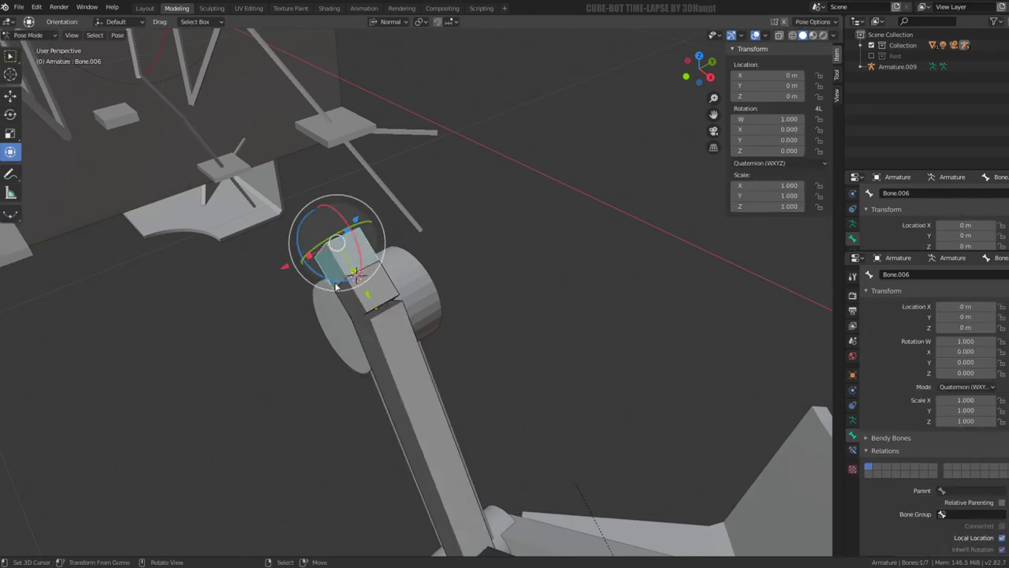
key("r")
key("r")
left_click(540, 536)
key("r")
key("r")
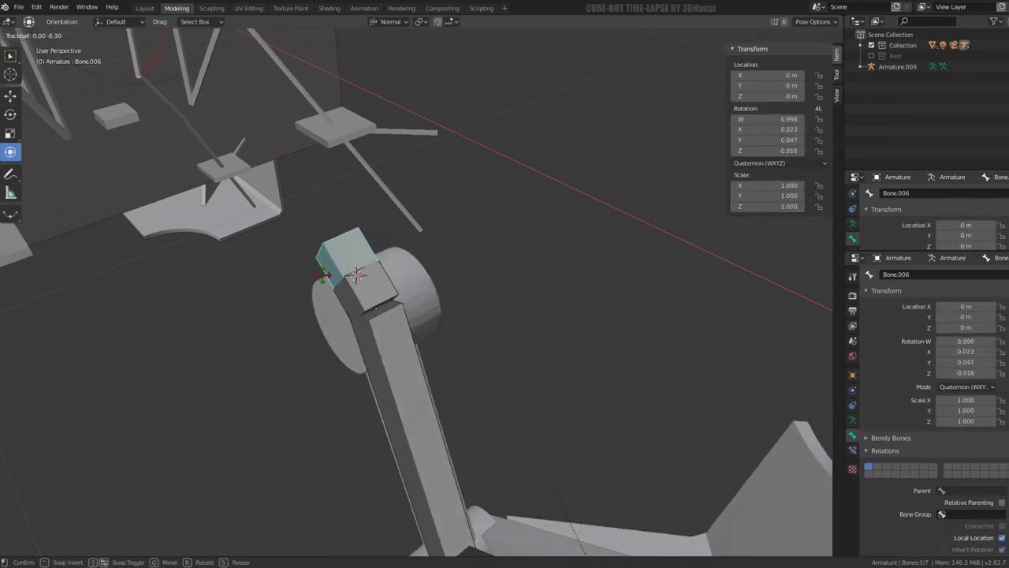
left_click(311, 277)
Step: Swivel, tilt and swing the foot bone from several angles to check its motion
middle_click_drag(311, 277, 394, 197)
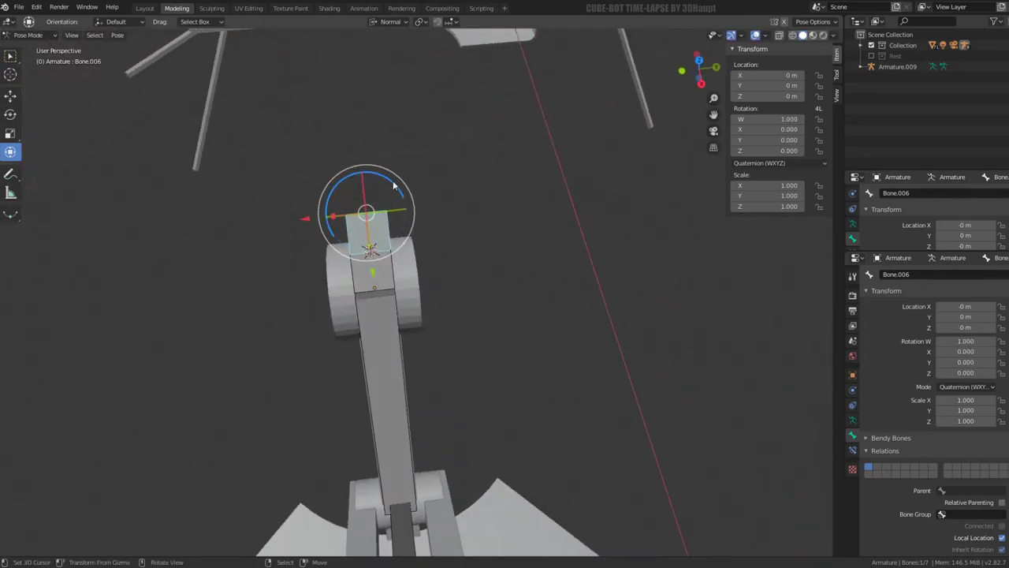
mouse_move(404, 189)
left_mouse_down()
mouse_move(427, 210)
mouse_move(412, 174)
left_mouse_up()
middle_click_drag(413, 173, 405, 176)
mouse_move(376, 214)
left_mouse_down()
mouse_move(378, 242)
mouse_move(377, 218)
left_mouse_up()
mouse_move(376, 218)
middle_mouse_down()
mouse_move(419, 218)
mouse_move(365, 259)
middle_mouse_up()
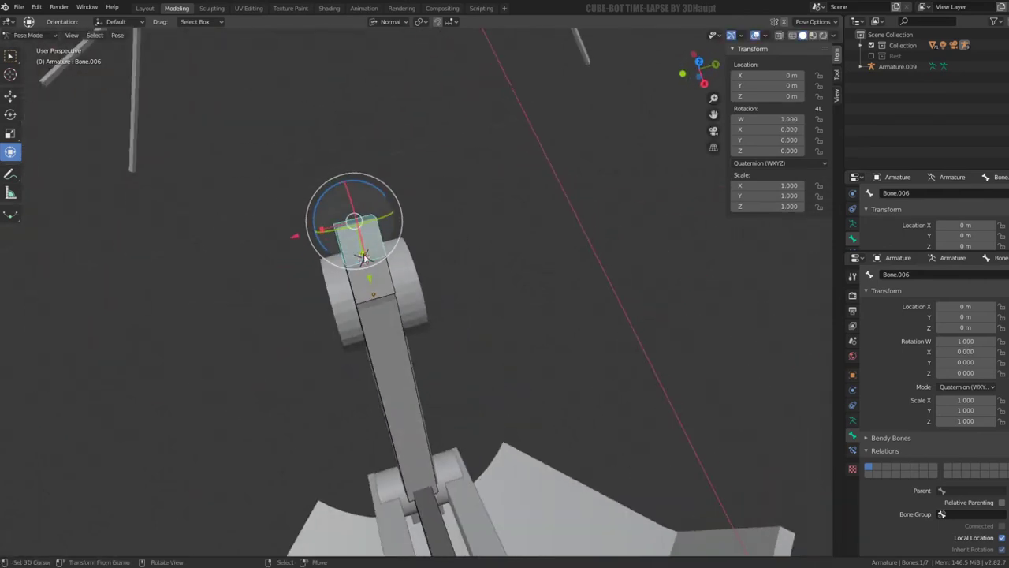
left_click_drag(372, 192, 351, 229)
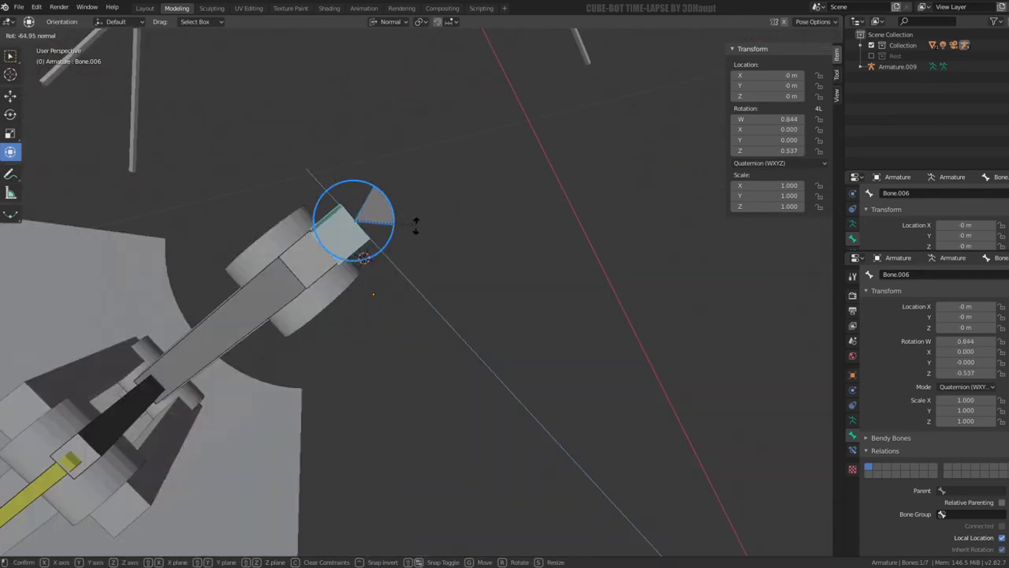
middle_click_drag(352, 228, 432, 193)
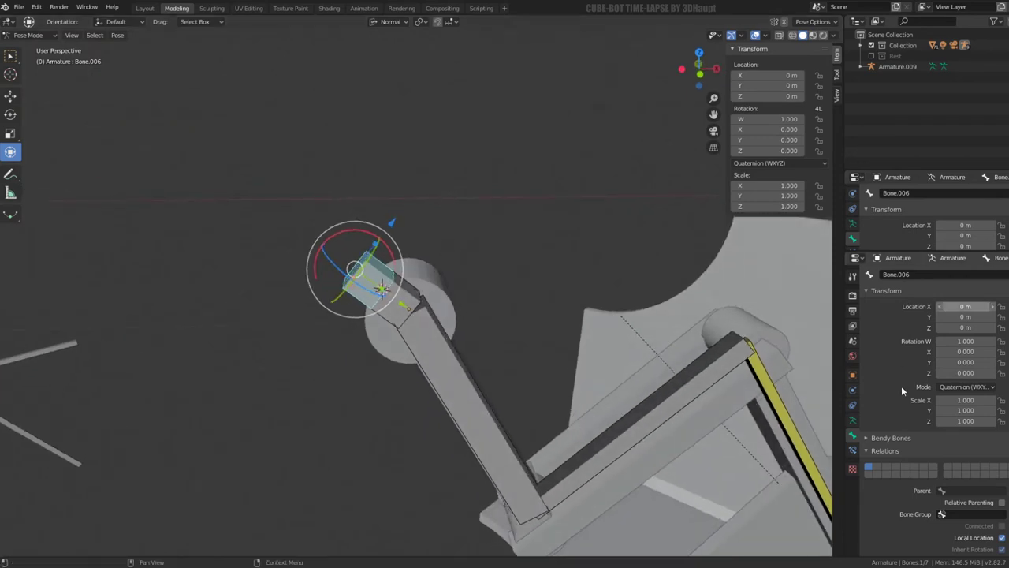
scroll(947, 351, "down", 3)
Step: Inspect the foot bone's properties and Bone.002's IK constraint settings
left_click(853, 420)
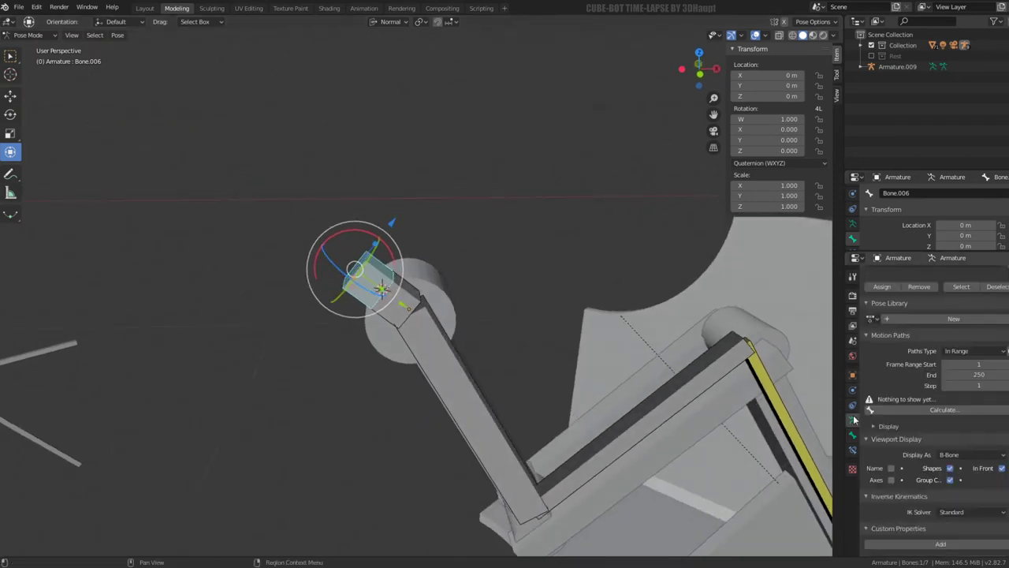
left_click(852, 449)
left_click(852, 434)
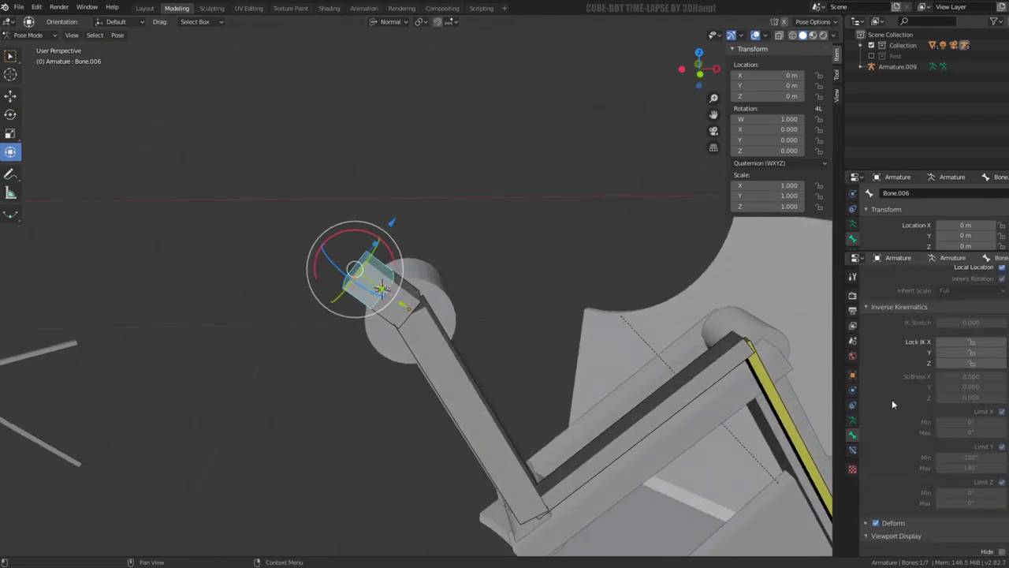
scroll(897, 396, "down", 5)
scroll(717, 363, "down", 3)
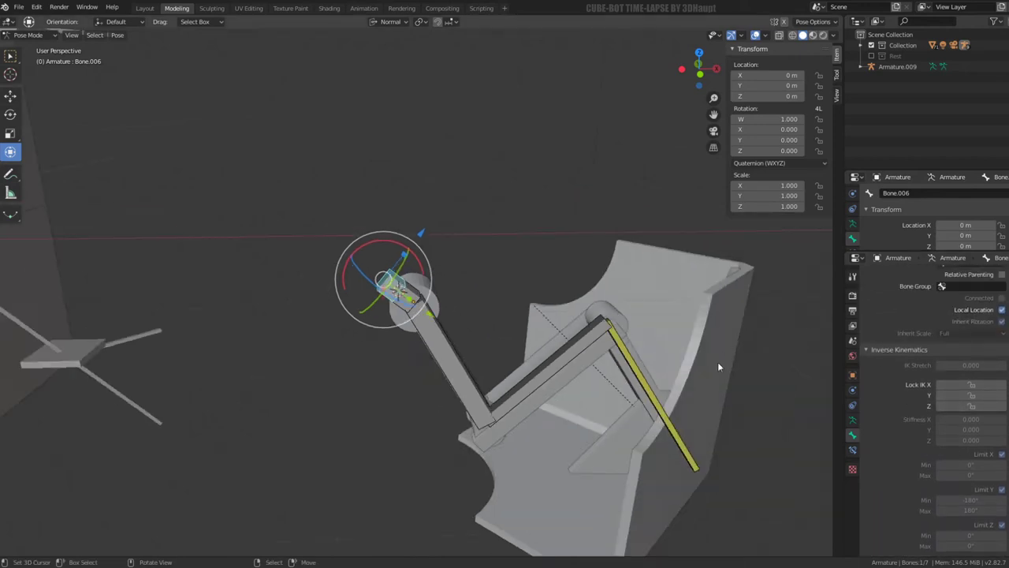
left_click(651, 386)
left_click(852, 453)
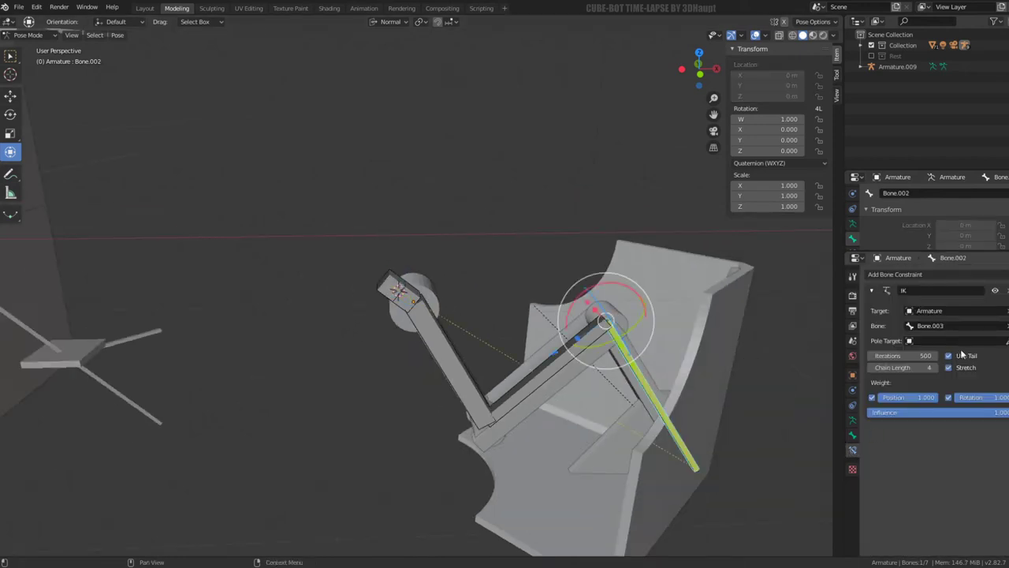
Step: Select the foot bone and bring up its Inverse Kinematics bone properties
middle_click_drag(552, 355, 437, 329)
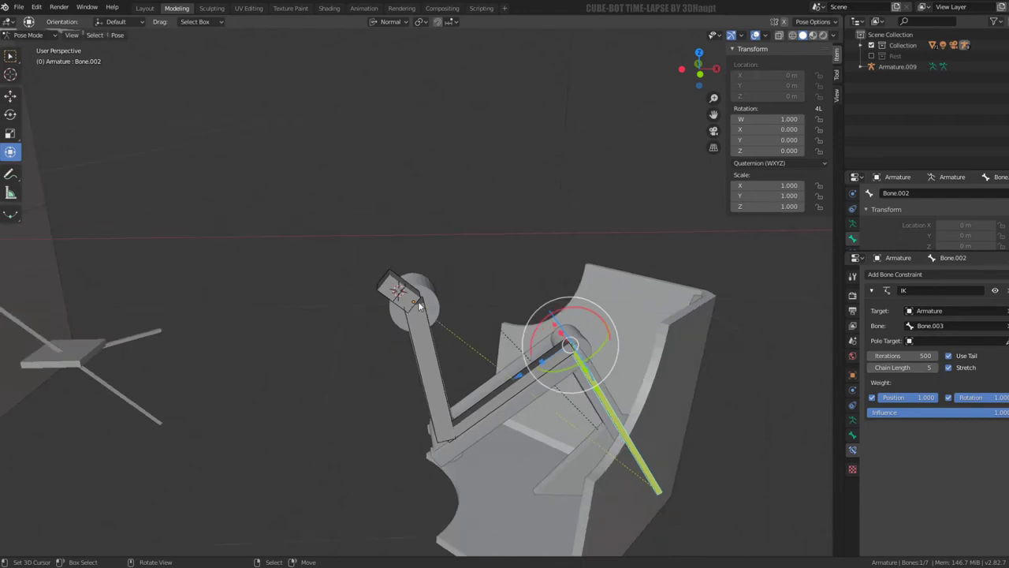
left_click(399, 287)
middle_click_drag(615, 323, 564, 319)
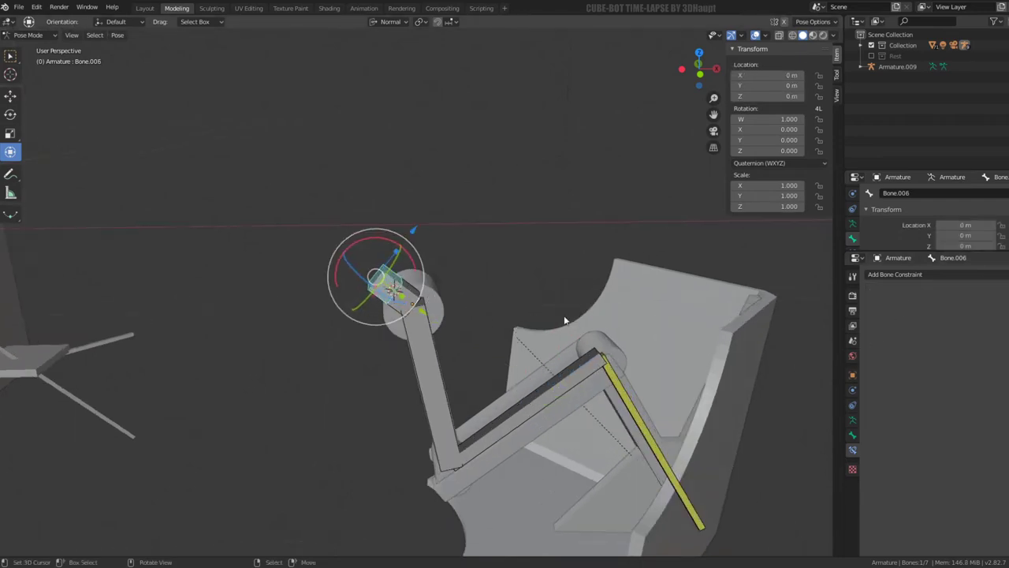
left_click(853, 421)
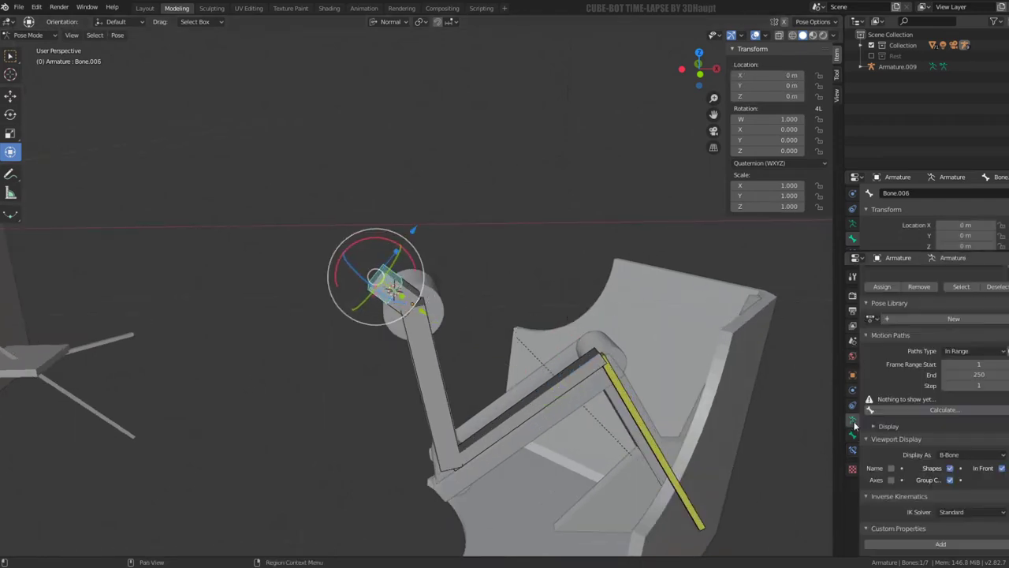
scroll(935, 412, "up", 3)
scroll(935, 412, "up", 2)
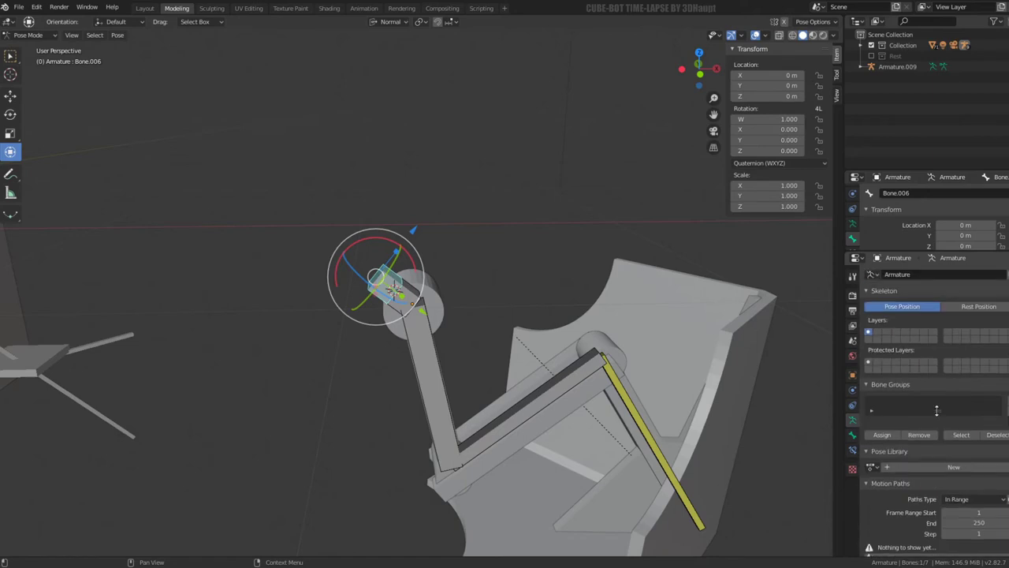
left_click(853, 435)
scroll(970, 378, "down", 2)
scroll(970, 378, "down", 1)
scroll(986, 379, "down", 1)
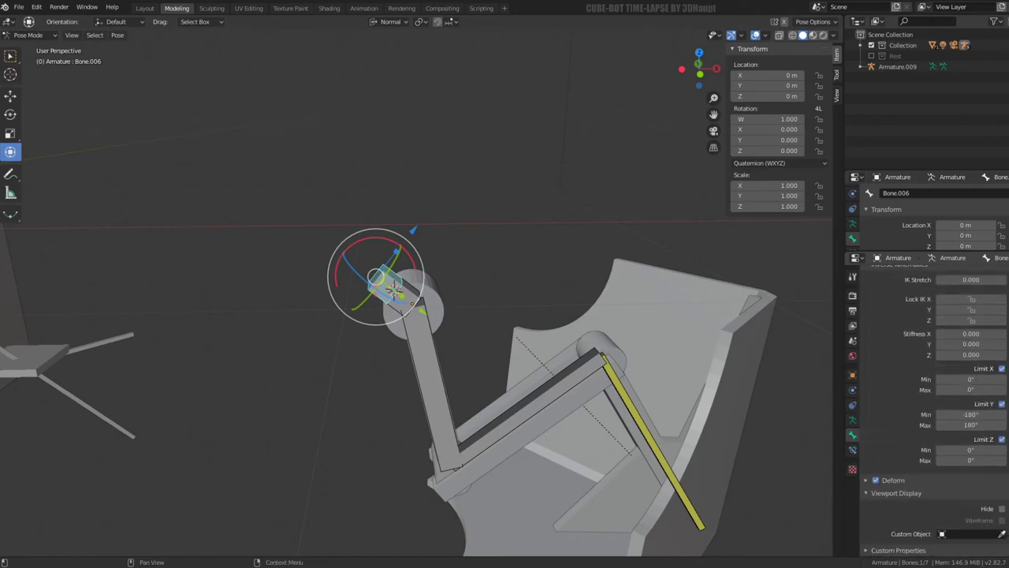
Step: Toggle the X, Y and Z IK limits off and back on, setting the Y minimum to 0°
left_click(1002, 368)
left_click(1002, 404)
left_click(1002, 439)
left_click(1003, 439)
left_click(1002, 404)
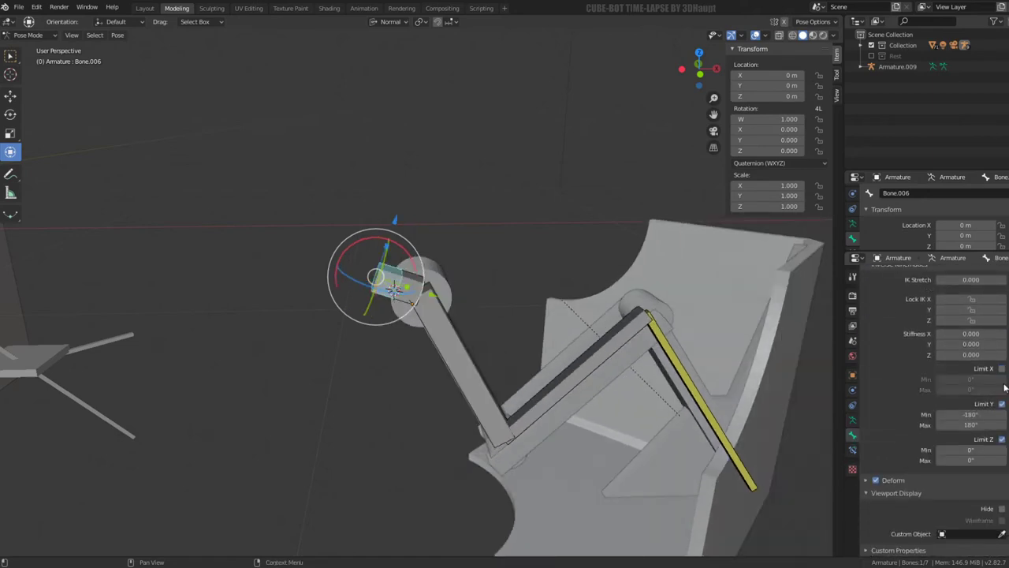
left_click(1003, 368)
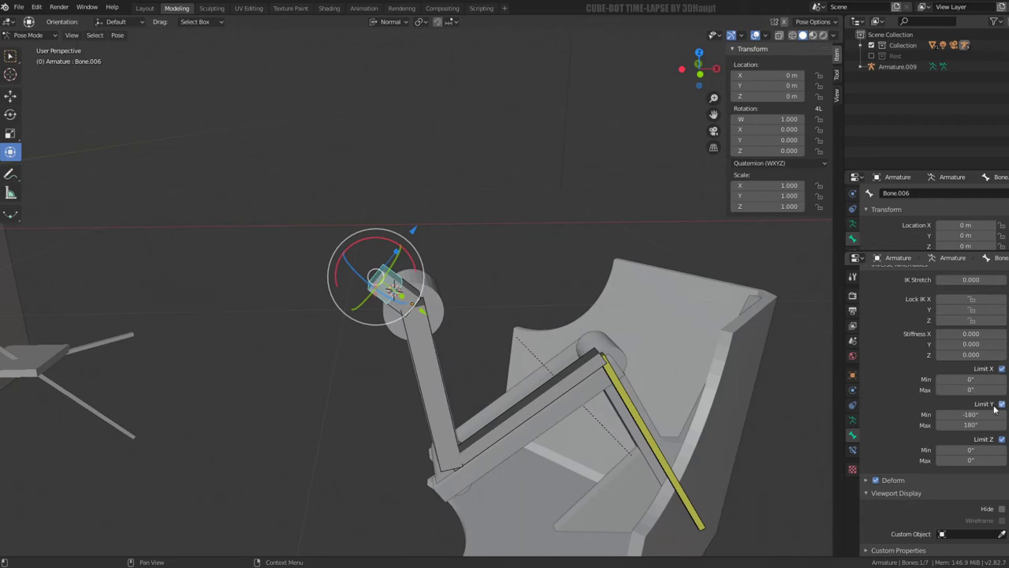
left_click_drag(970, 414, 995, 414)
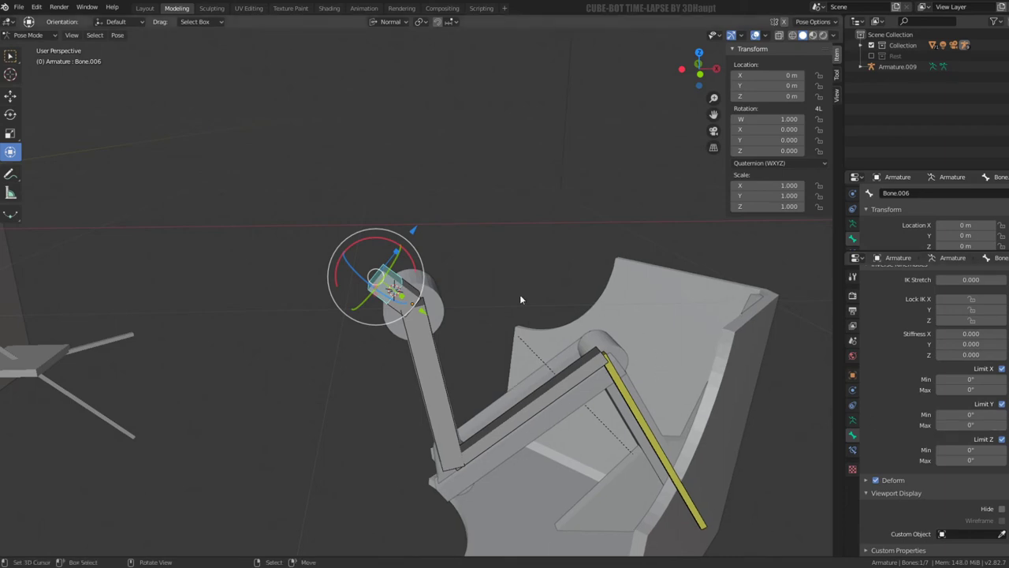
Step: Test Bone.005's rotation against its limits, then reselect the foot bone
left_click(394, 291)
mouse_move(558, 280)
middle_mouse_down()
mouse_move(597, 330)
mouse_move(630, 328)
middle_mouse_up()
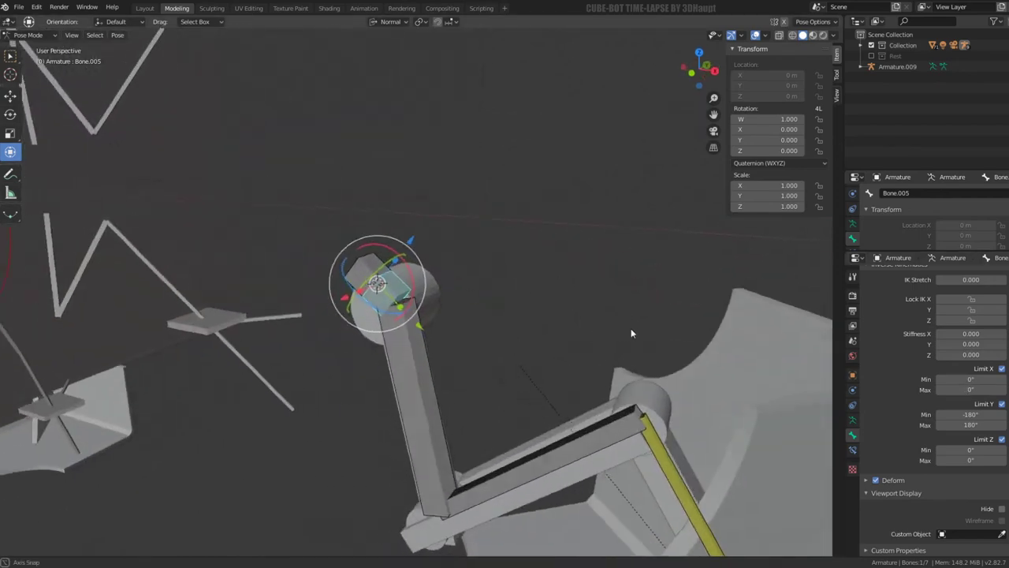
left_click_drag(385, 263, 370, 276)
left_click(373, 278)
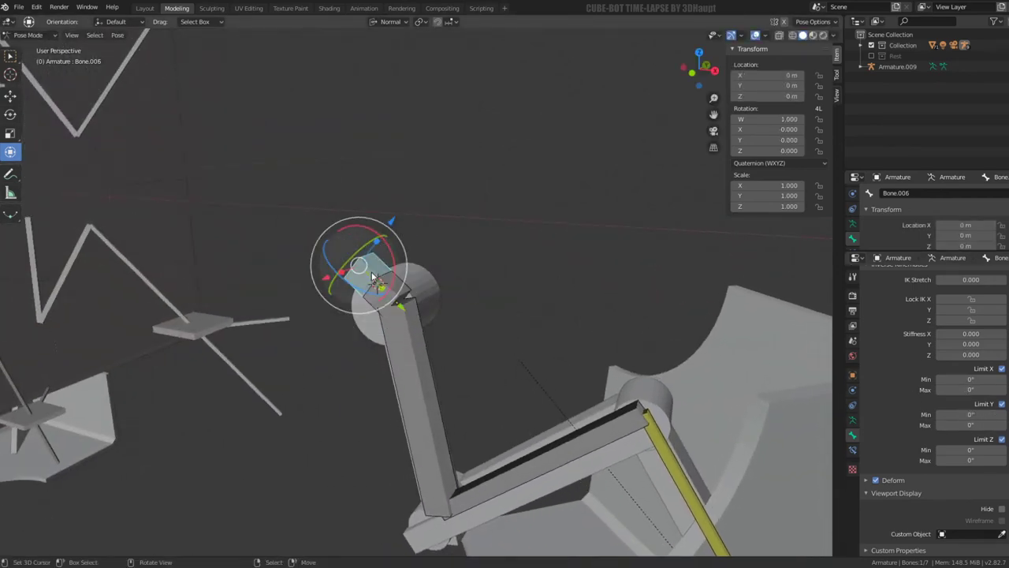
Step: Keep Bone.006's Y limit on, turn off its Z limit, and zoom out to the whole robot
left_click(1002, 404)
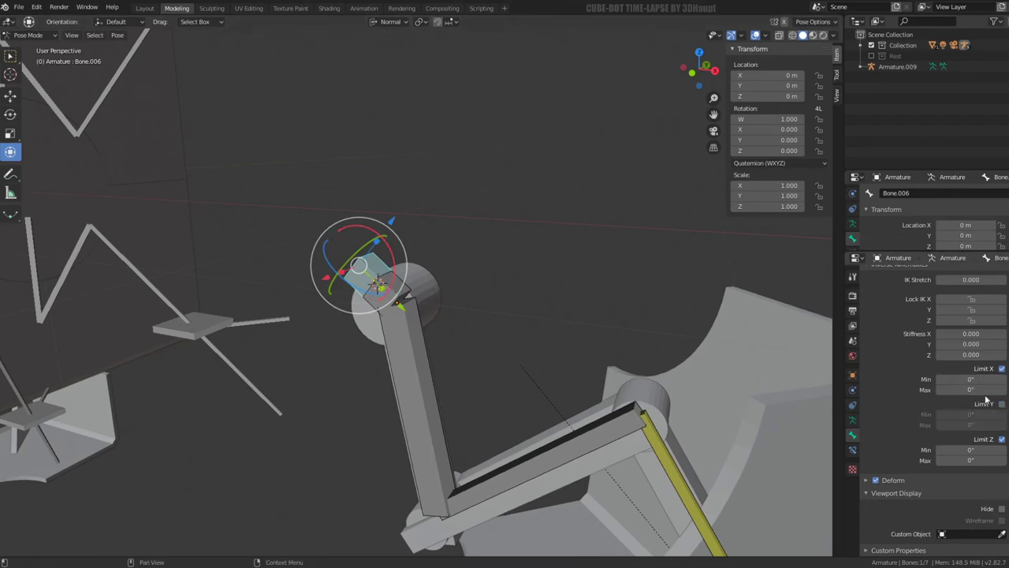
left_click(1002, 403)
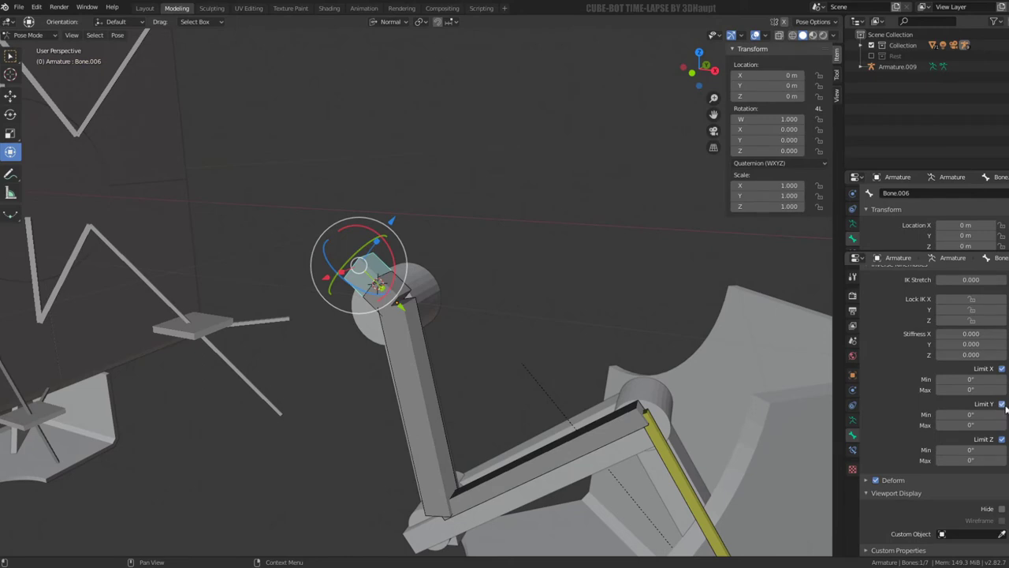
left_click(1002, 404)
left_click(1002, 403)
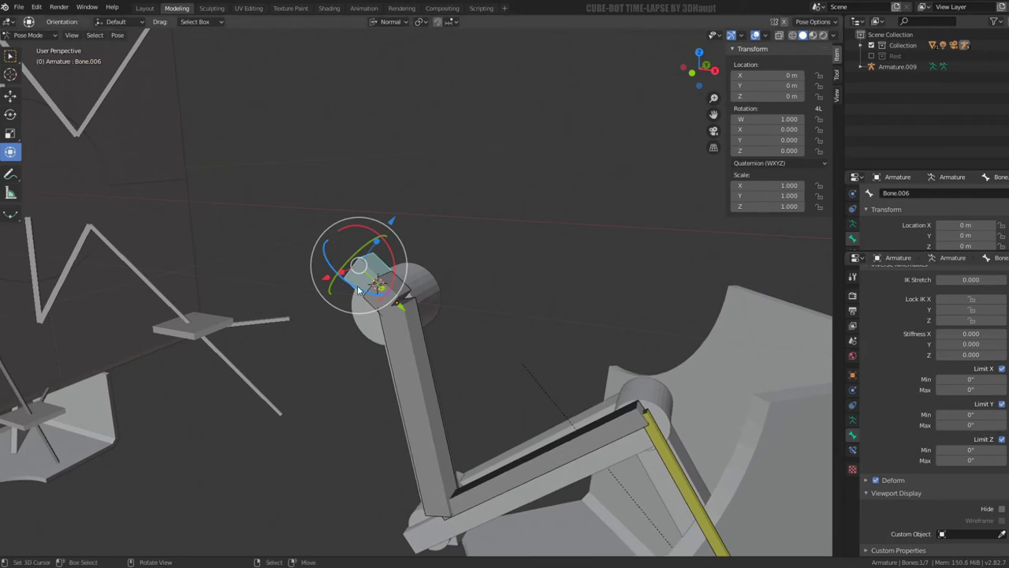
left_click(1002, 439)
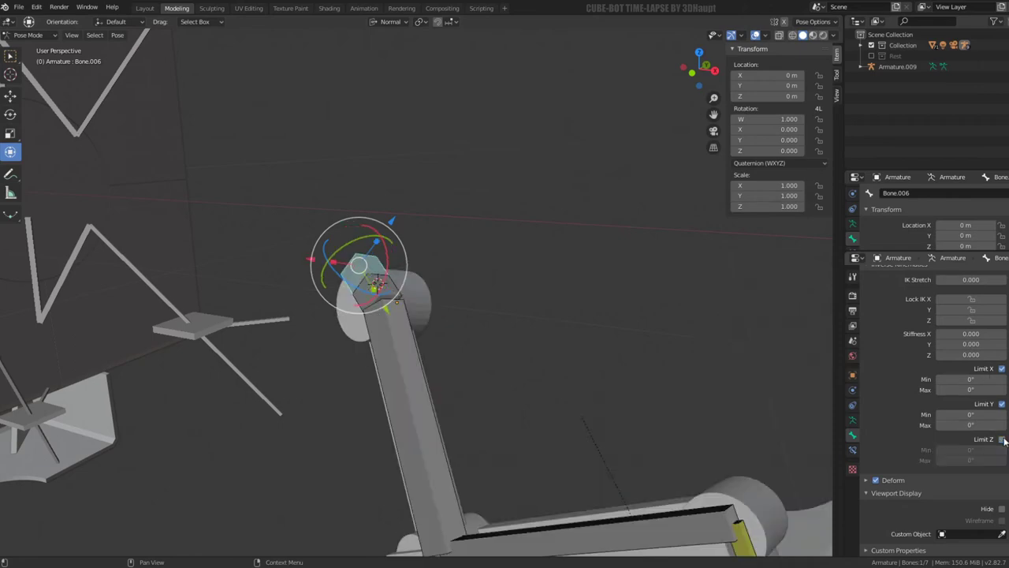
left_click(1002, 440)
left_click(1002, 439)
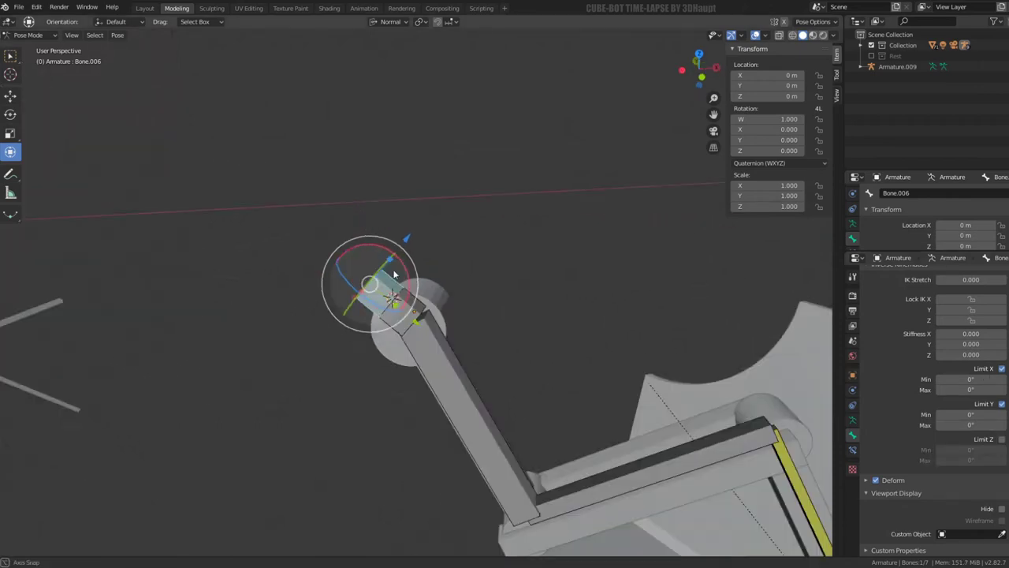
mouse_move(505, 299)
middle_mouse_down()
mouse_move(549, 283)
mouse_move(346, 260)
mouse_move(378, 272)
middle_mouse_up()
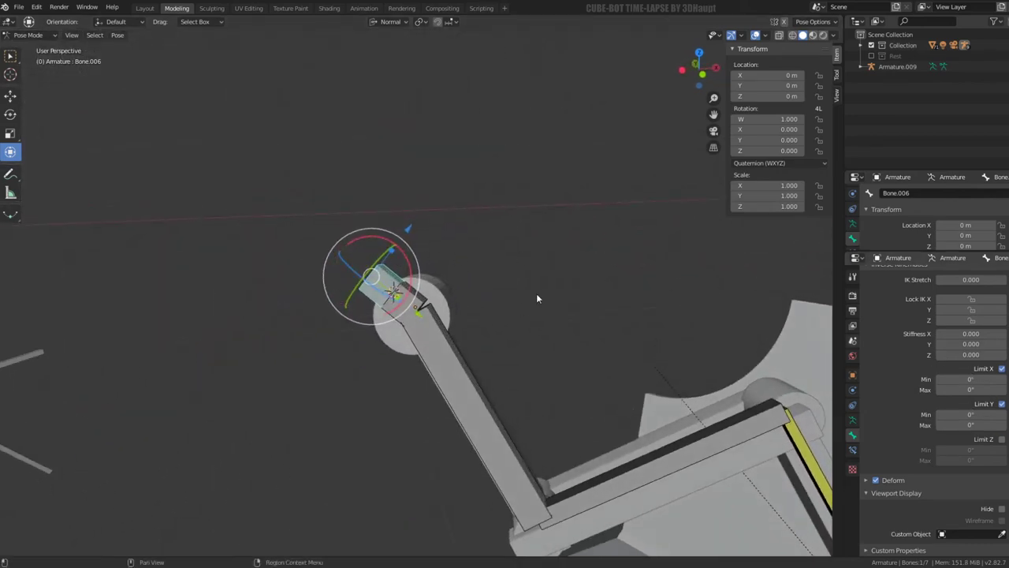
mouse_move(537, 298)
middle_mouse_down()
mouse_move(480, 299)
mouse_move(484, 365)
middle_mouse_up()
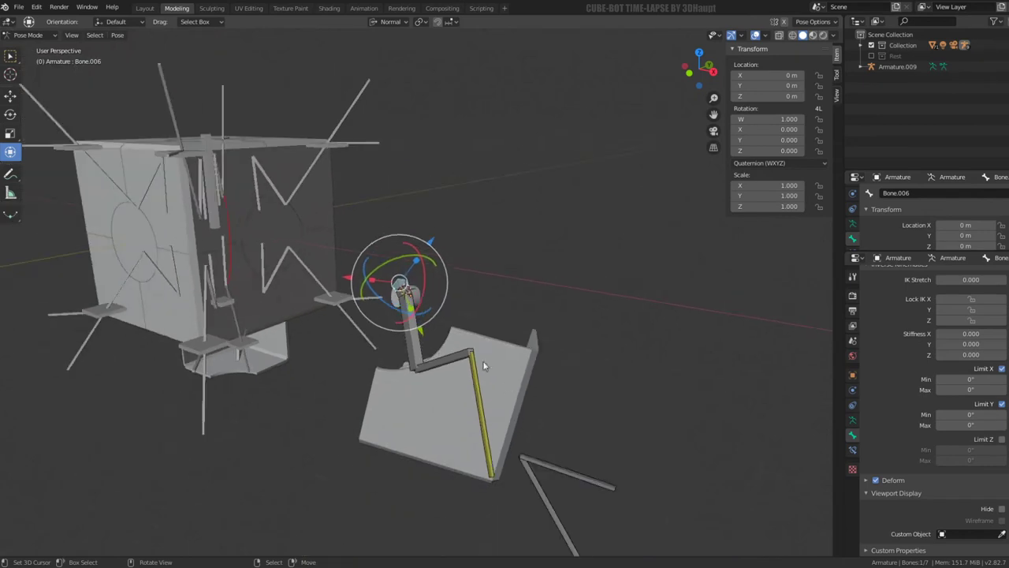
Step: Test the IK leg by rotating (cancelled) and then grabbing the foot bone Bone.004
left_click(564, 479)
mouse_move(564, 478)
middle_mouse_down()
mouse_move(615, 382)
mouse_move(559, 400)
mouse_move(529, 355)
mouse_move(488, 327)
mouse_move(599, 315)
middle_mouse_up()
key("r")
key("Escape")
key("g")
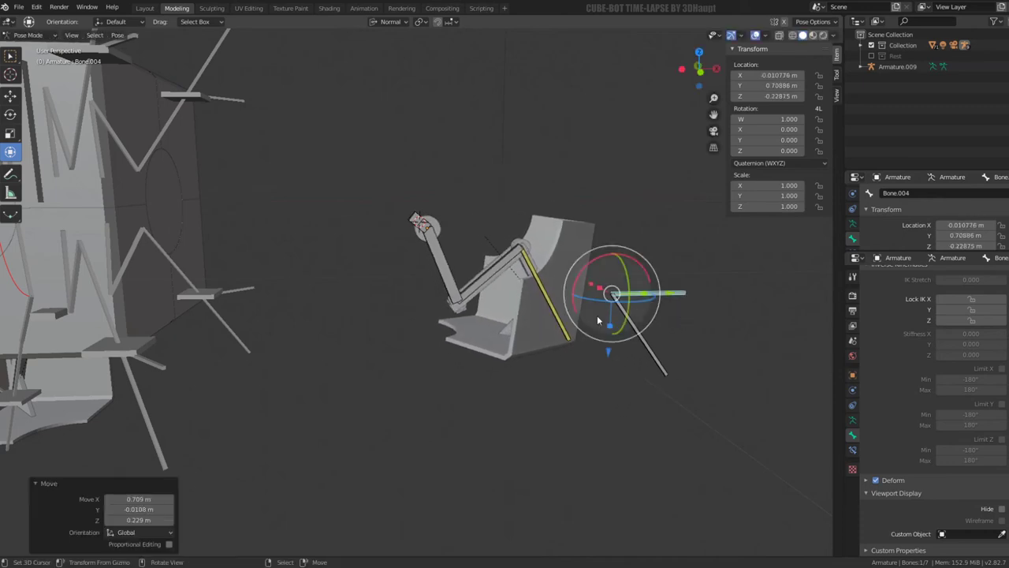
Step: On Bone.002, try the X rotation limit and turn the Z limit off
left_click(1000, 404)
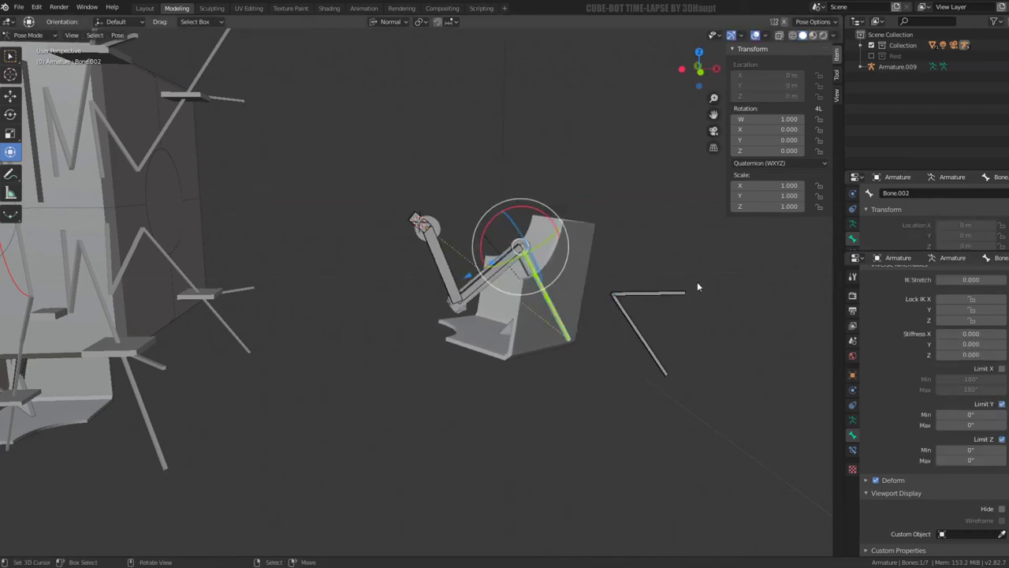
left_click(1000, 369)
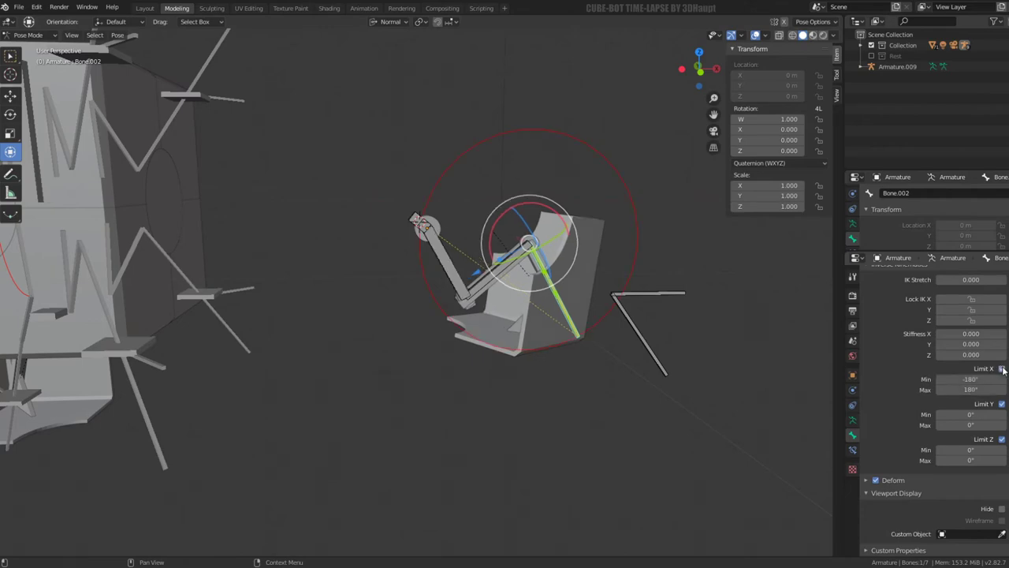
left_click(1000, 368)
left_click(1000, 439)
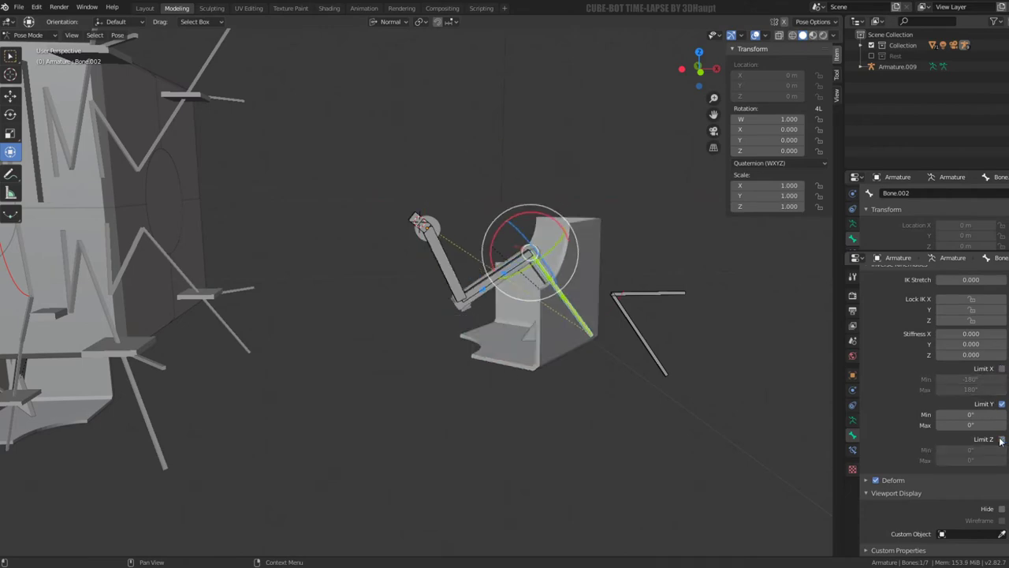
Step: Move foot bone Bone.004 twice to flex the leg
middle_click_drag(686, 282, 569, 339)
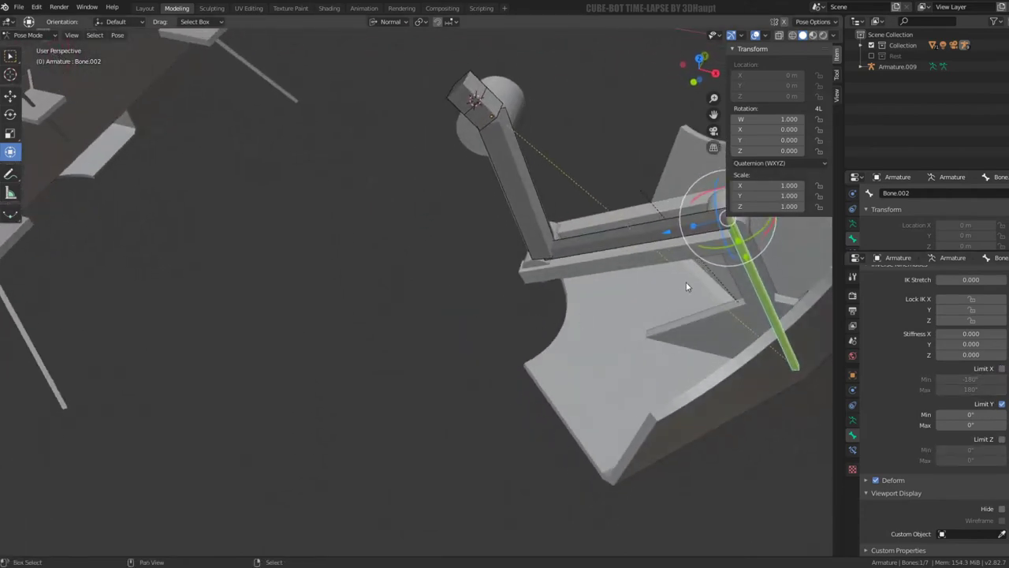
left_click(648, 340)
key("g")
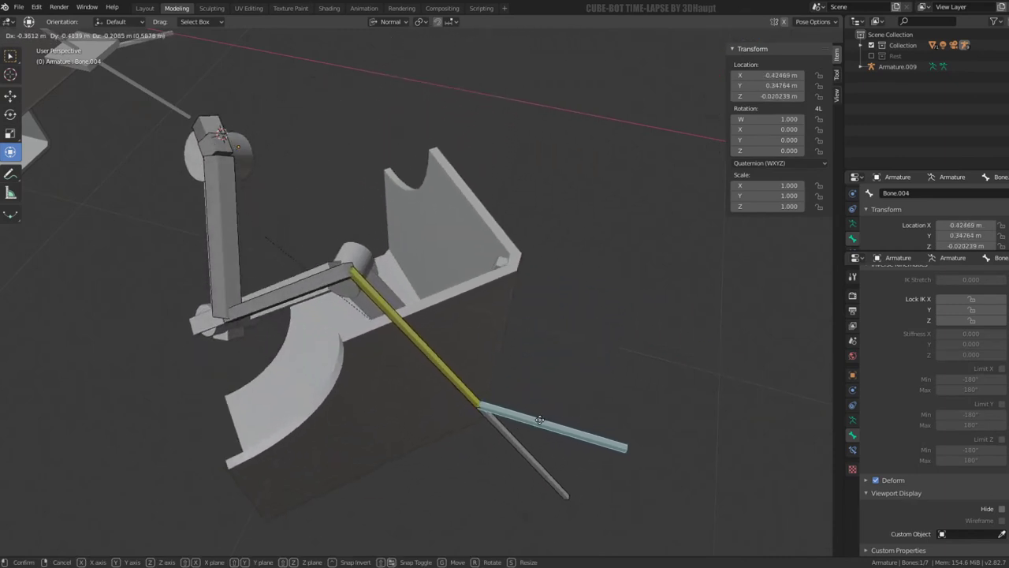
left_click(635, 467)
middle_click_drag(584, 354, 530, 247)
key("g")
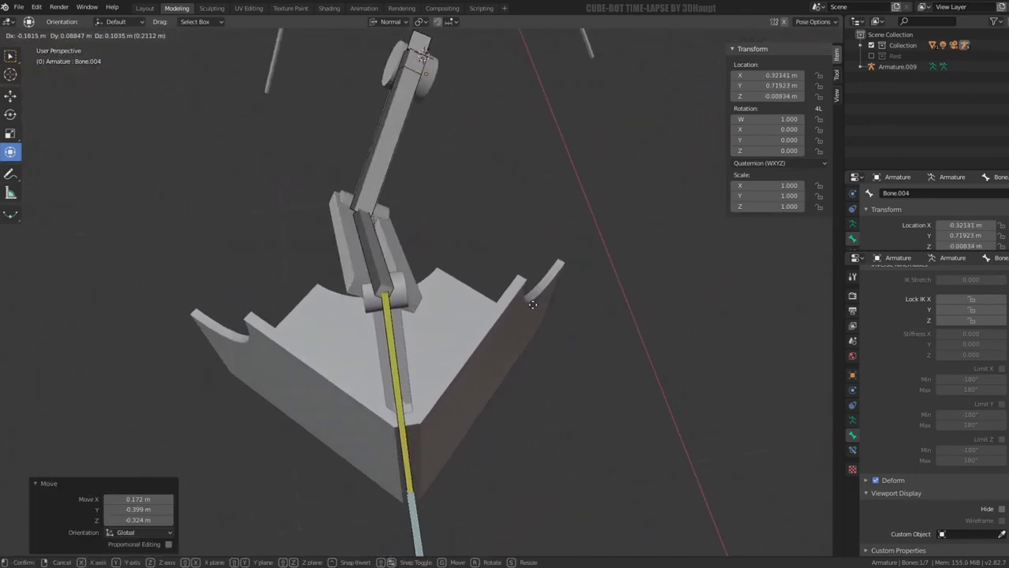
left_click(520, 300)
Step: Compare Bone.002's Y and X rotation limits, keeping Limit Y on and enabling Limit X
left_click(366, 300)
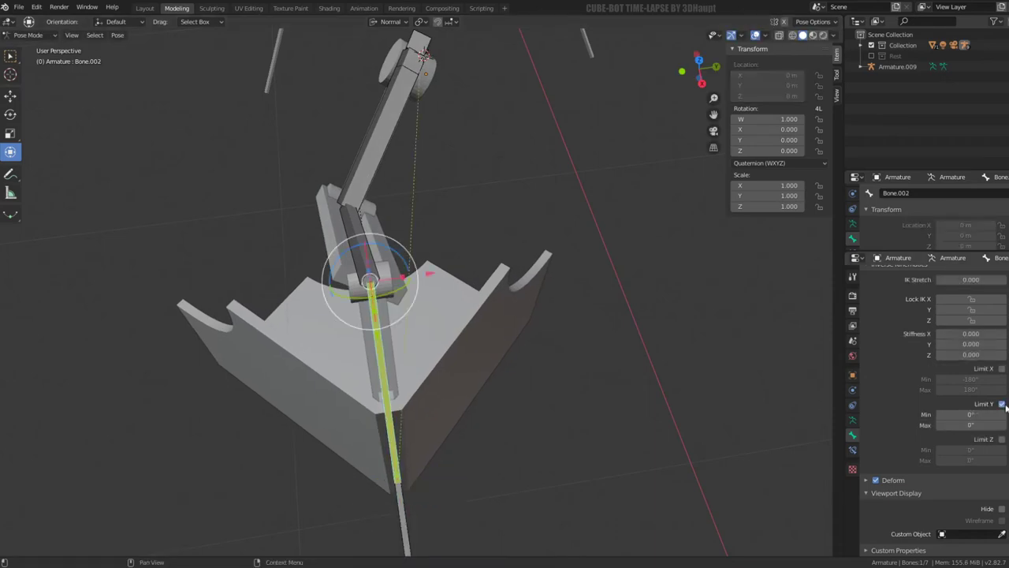
left_click(1002, 404)
left_click(1002, 404)
left_click(1002, 403)
left_click(1002, 404)
left_click(1004, 375)
left_click(1004, 376)
left_click(1002, 369)
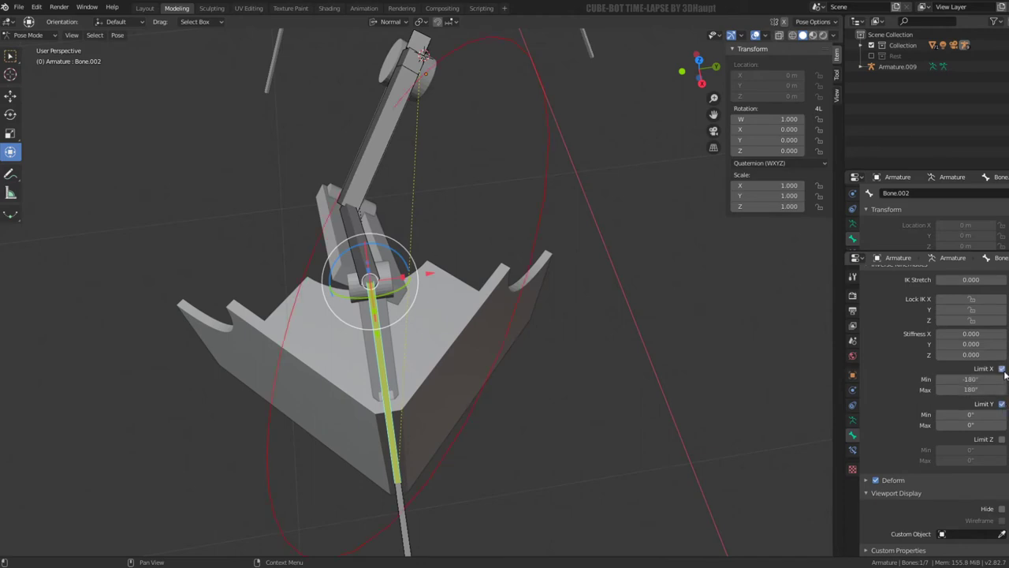
Step: Settle Bone.002 on Limit Y and Limit Z on at 0°, with Limit X off
middle_click_drag(513, 260, 430, 229)
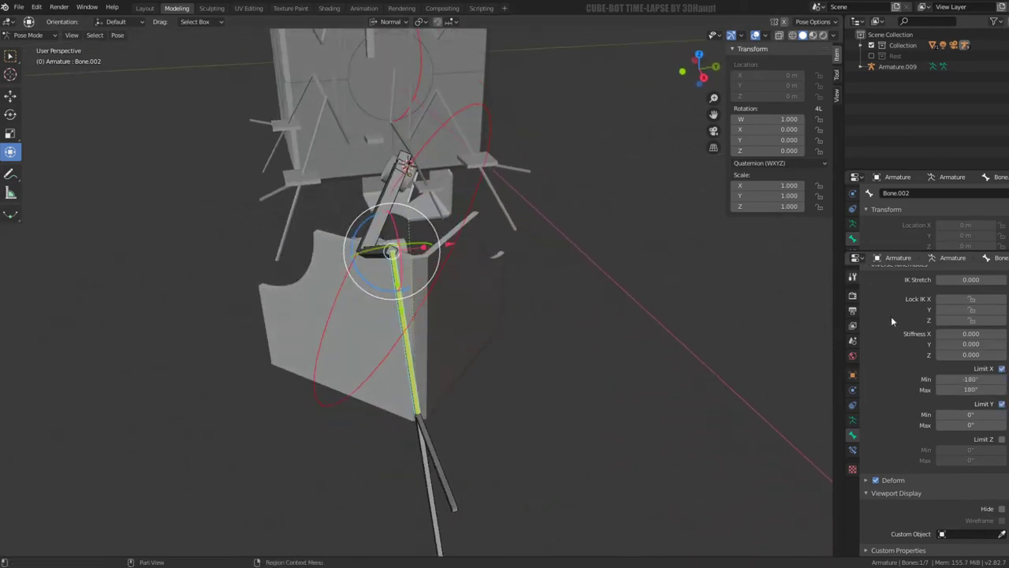
left_click(1002, 370)
left_click(1002, 439)
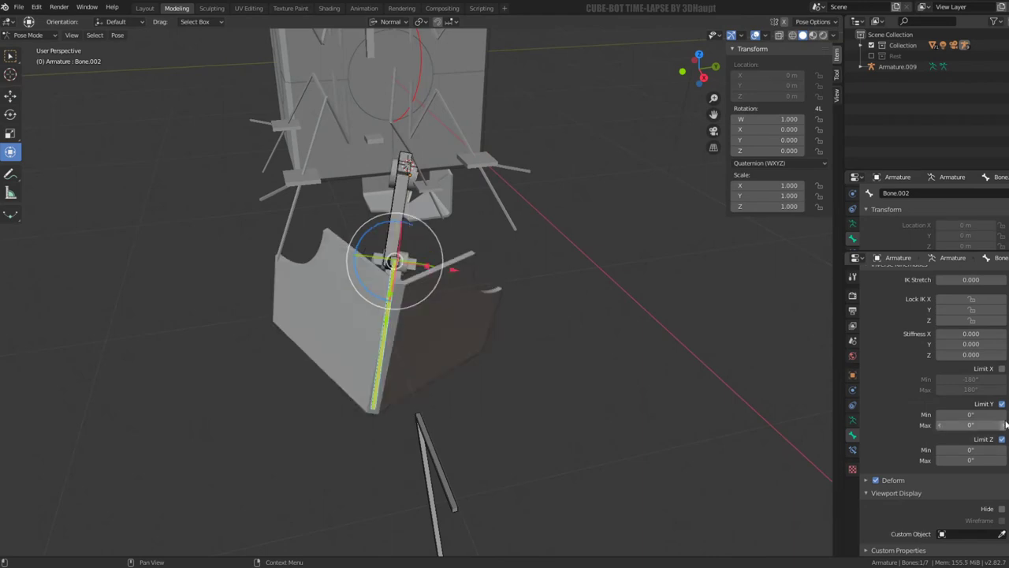
left_click(1002, 404)
mouse_move(567, 295)
middle_mouse_down()
mouse_move(481, 257)
mouse_move(508, 290)
middle_mouse_up()
left_click(1002, 404)
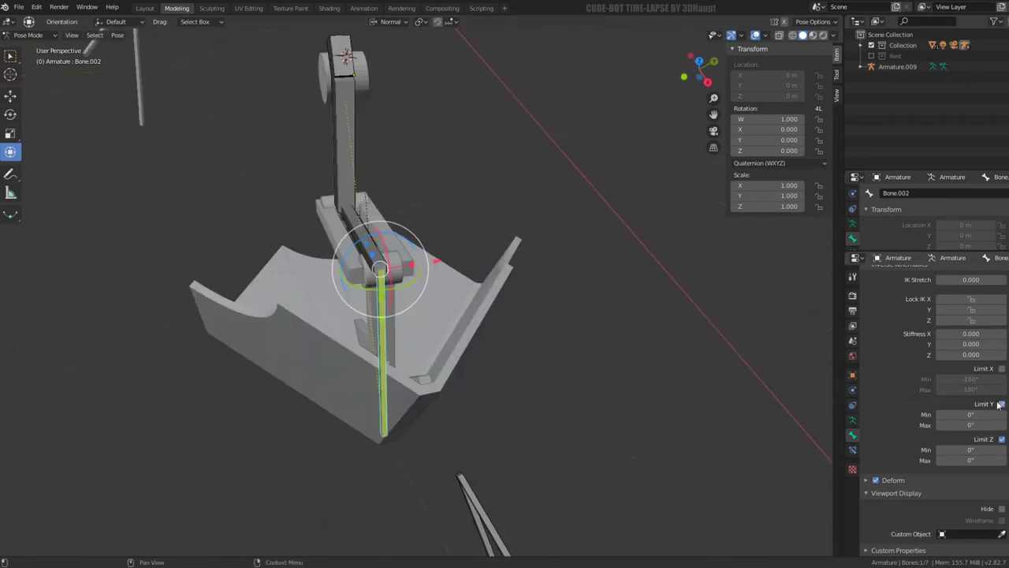
mouse_move(544, 252)
middle_mouse_down()
mouse_move(505, 236)
mouse_move(573, 194)
mouse_move(560, 272)
mouse_move(541, 238)
middle_mouse_up()
Step: Select end bone Bone.006 and rotate it around its axis to test
left_click(203, 241)
mouse_move(203, 240)
middle_mouse_down()
mouse_move(276, 225)
mouse_move(339, 359)
mouse_move(256, 409)
middle_mouse_up()
left_click_drag(275, 470, 255, 493)
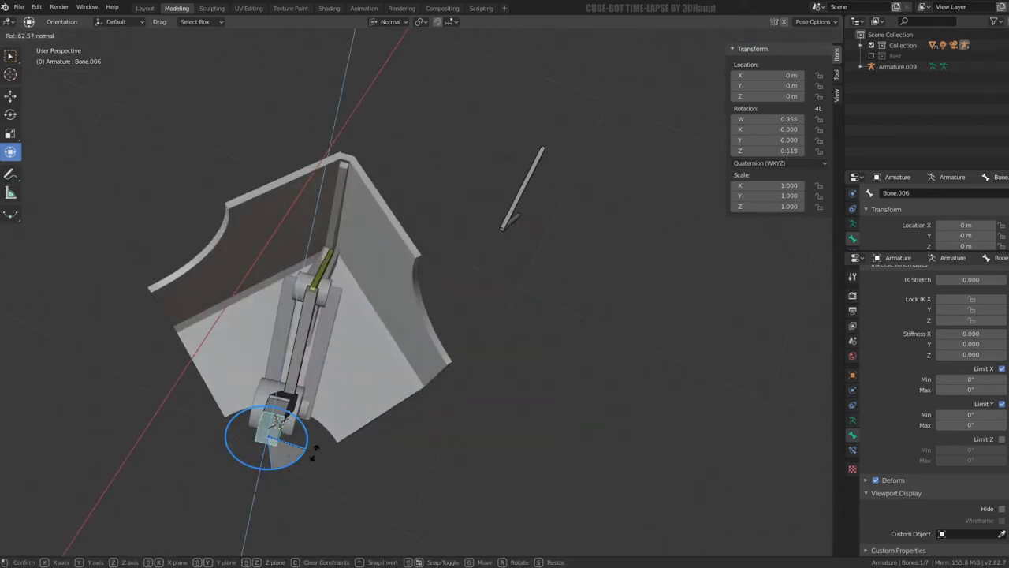
Step: Cancel the Bone.006 test and set Bone.002's IK constraint chain length to 6
left_click_drag(254, 493, 266, 500)
right_click(299, 470)
left_click(473, 306)
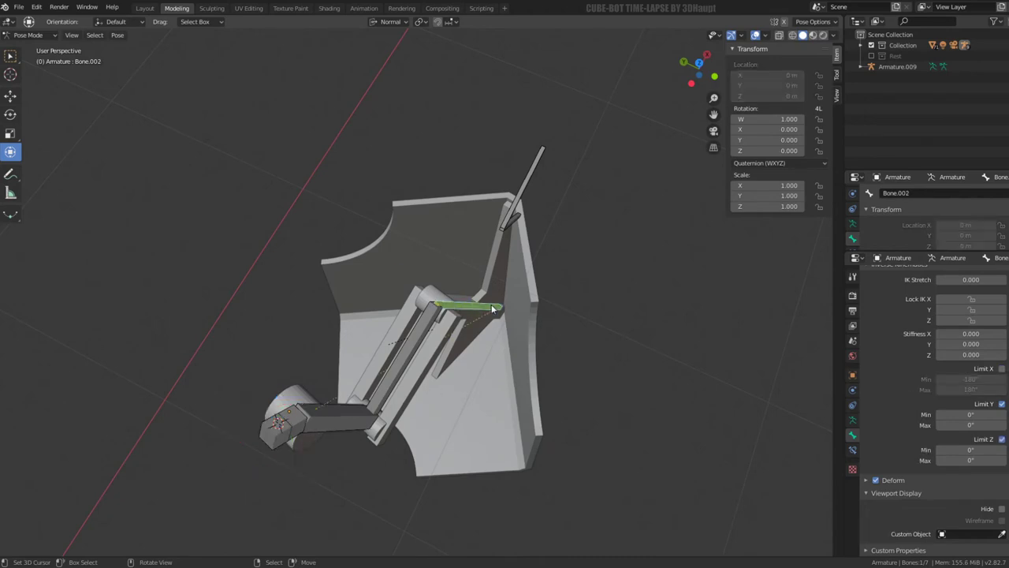
left_click(853, 451)
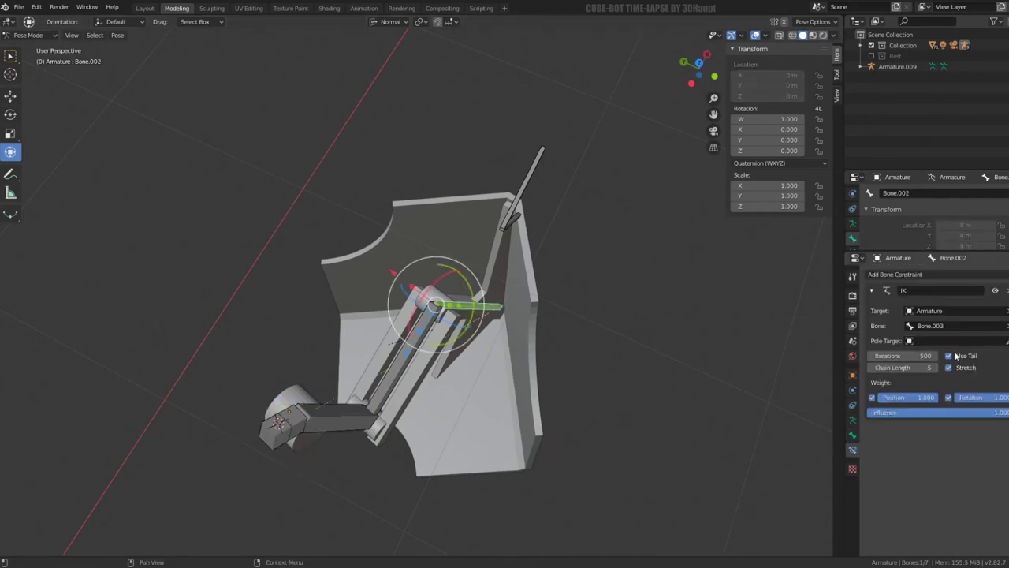
mouse_move(903, 367)
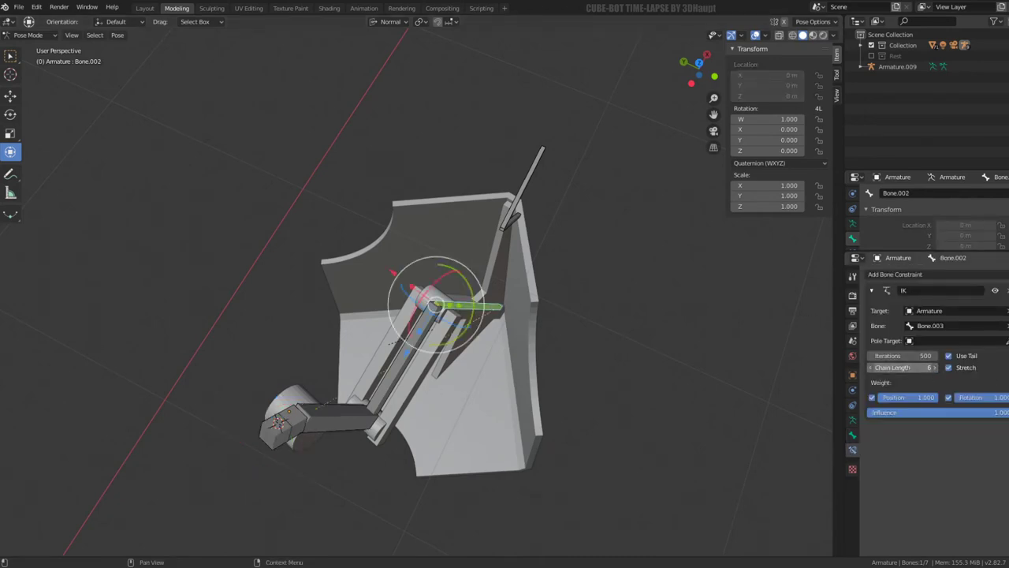
left_click_drag(931, 368, 936, 370)
Step: Select Bone.005 and bring up its IK limit settings in the Bone properties
left_click(936, 371)
left_click(277, 421)
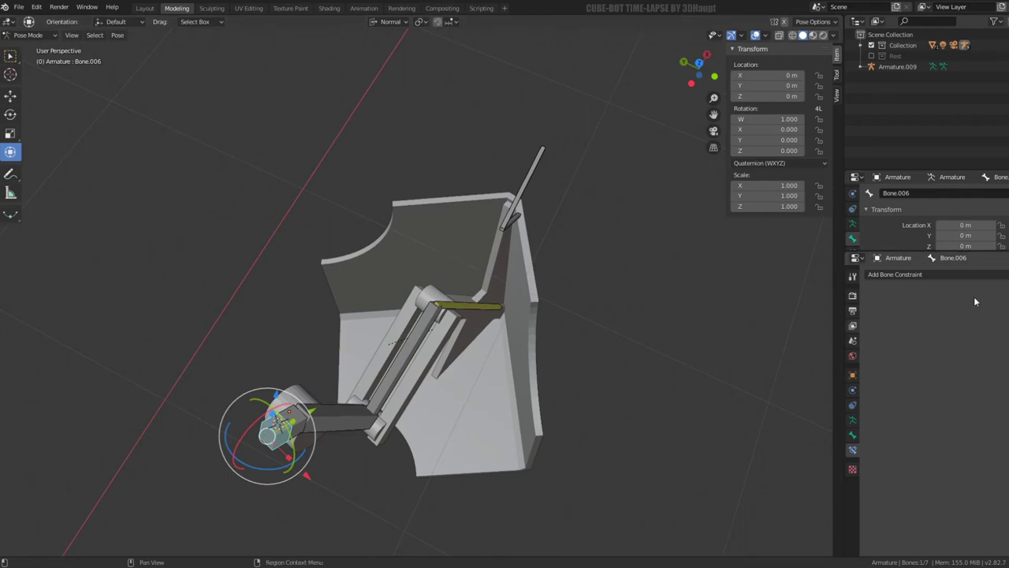
scroll(287, 385, "up", 3)
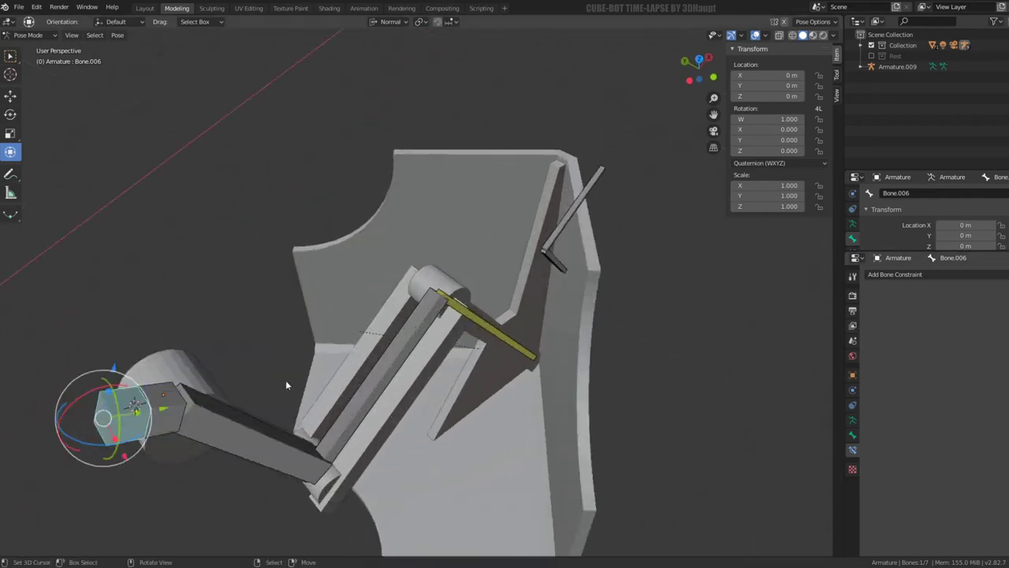
left_click(161, 400)
left_click(852, 433)
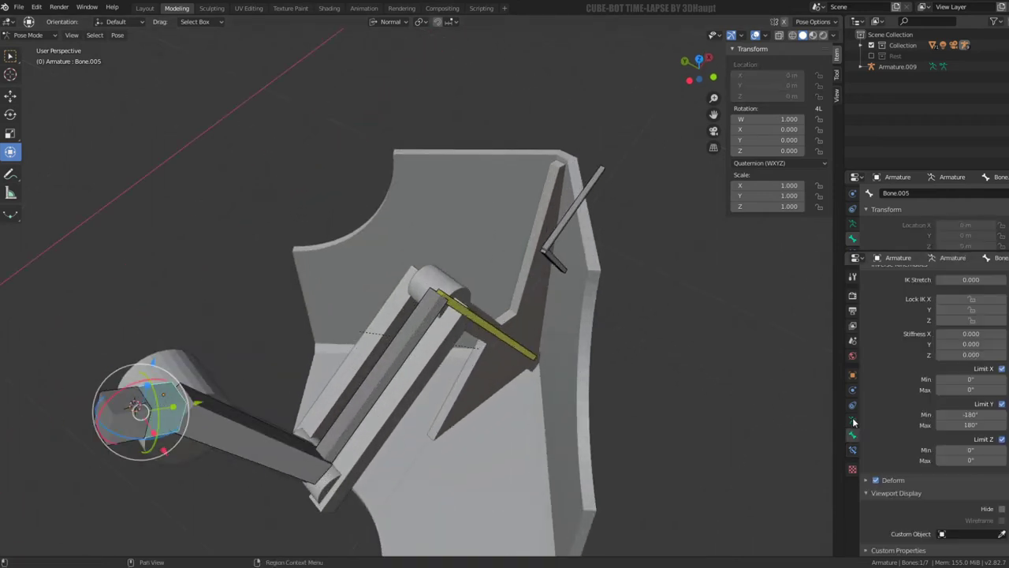
left_click(852, 420)
left_click(853, 450)
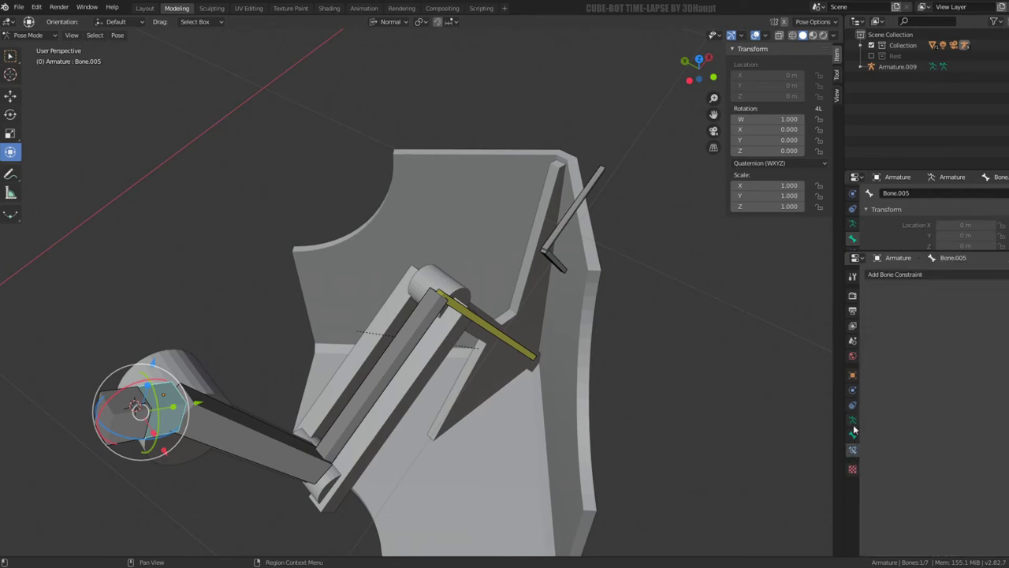
left_click(853, 419)
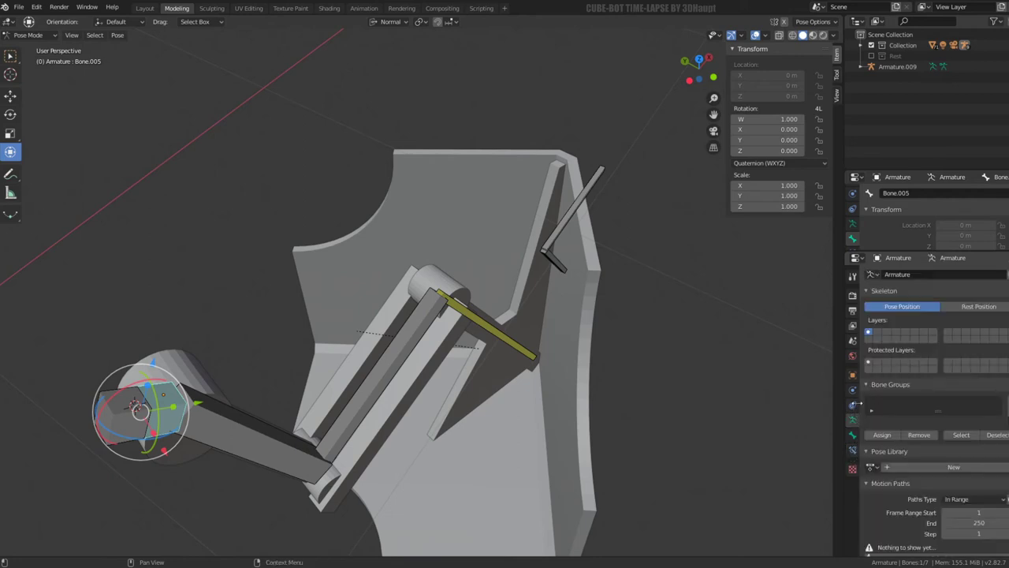
scroll(911, 369, "down", 3)
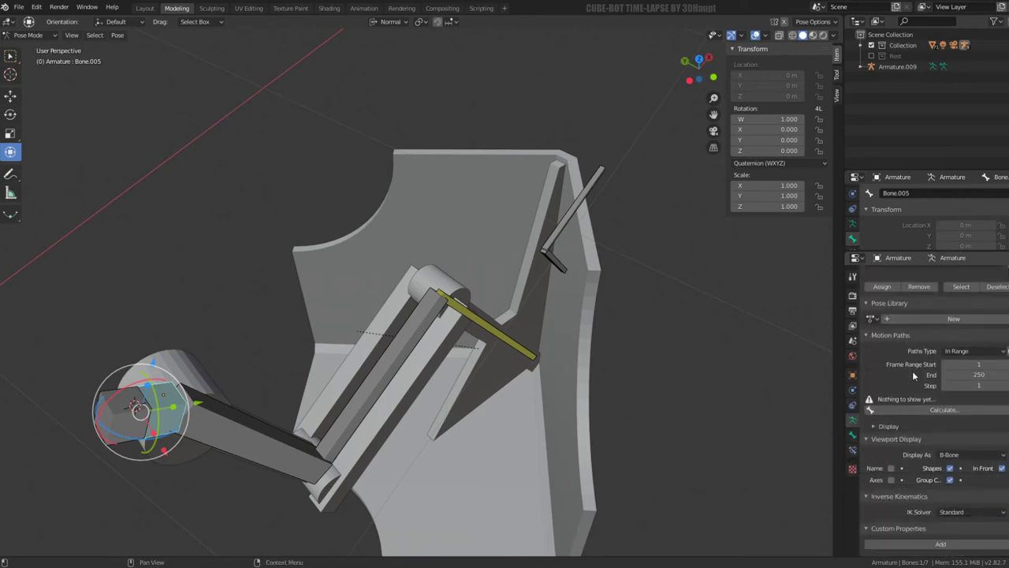
left_click(852, 434)
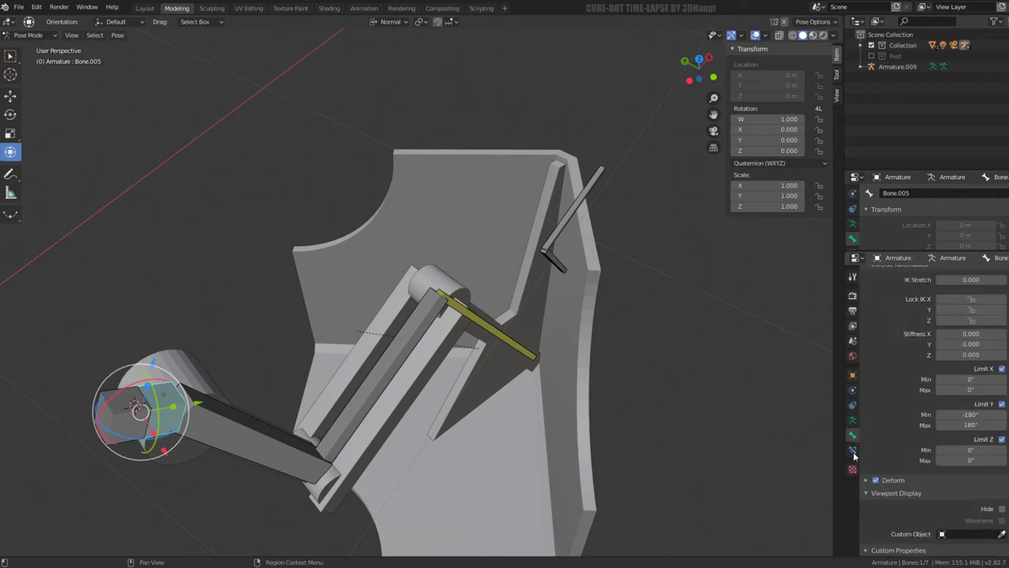
Step: Verify Bone.005's Y and X IK limits stay on, then rotate it around Y
left_click(1002, 404)
left_click(1002, 403)
left_click(1002, 369)
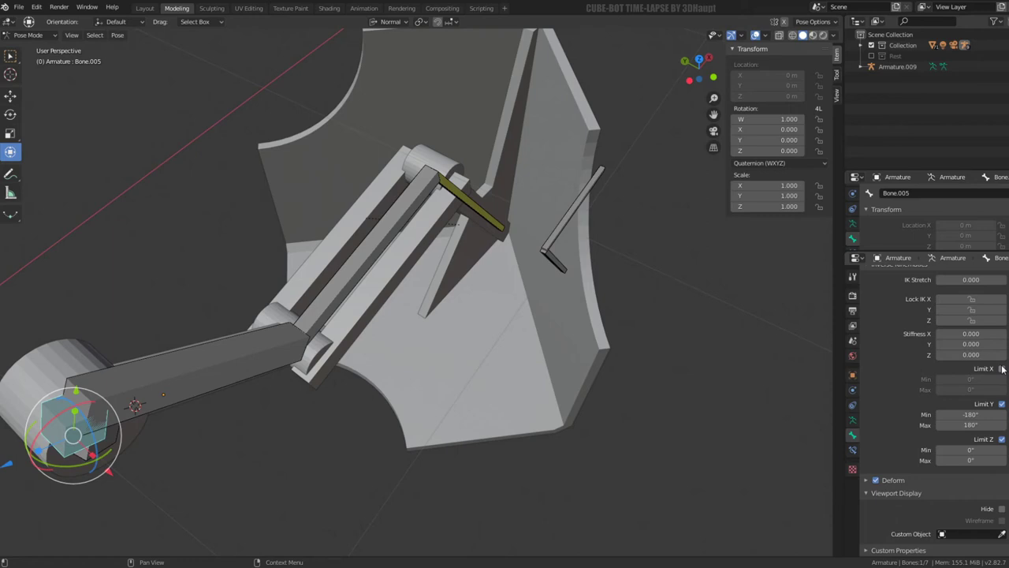
left_click(1002, 368)
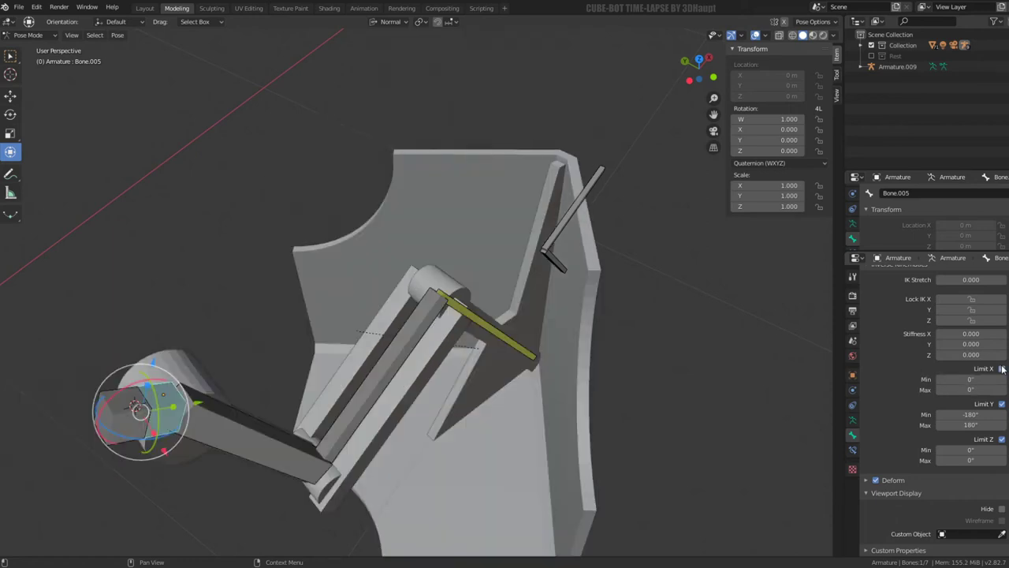
key("r")
key("y")
key("y")
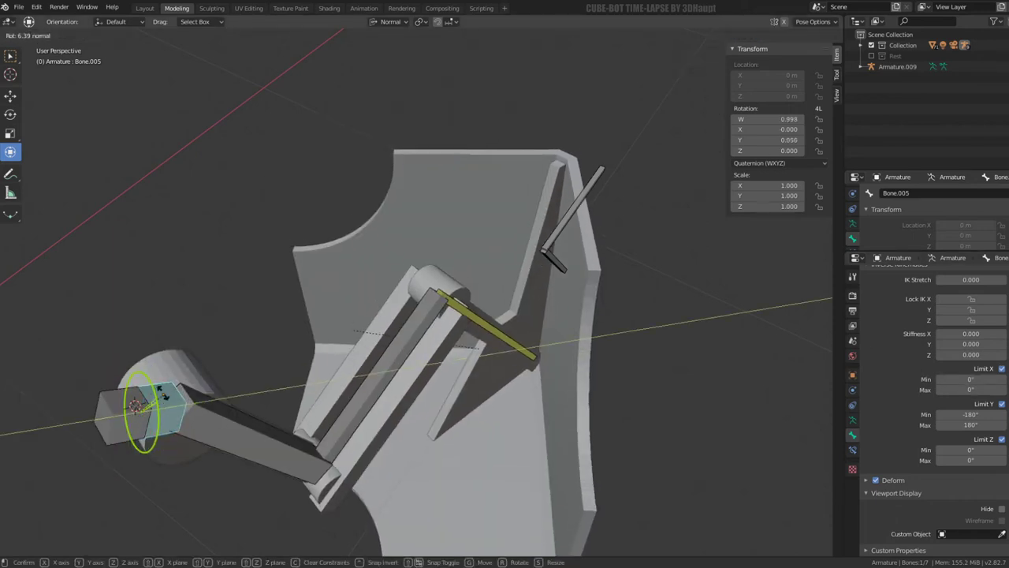
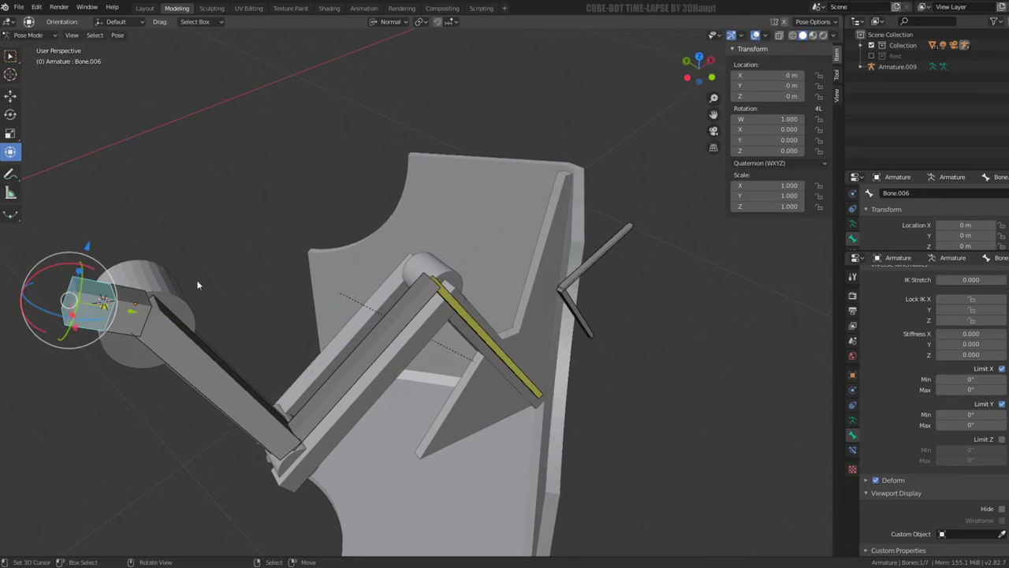
Step: Clear Bone.006's X and Y IK rotation limits
left_click(1002, 403)
left_click(1002, 368)
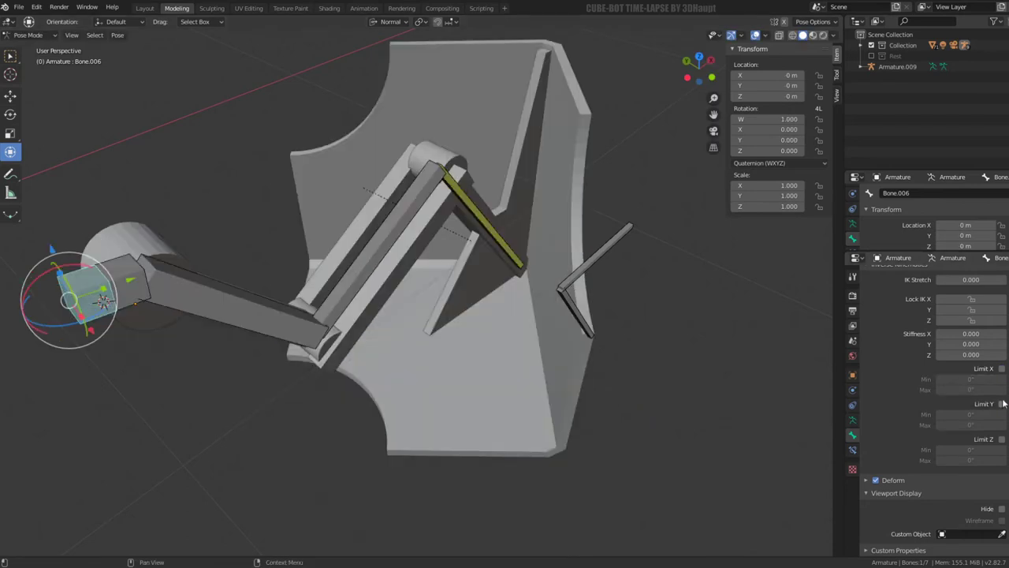
left_click(1002, 404)
Step: Make Bone.005 active and switch off its Y, Z and X IK rotation limits
left_click(115, 254)
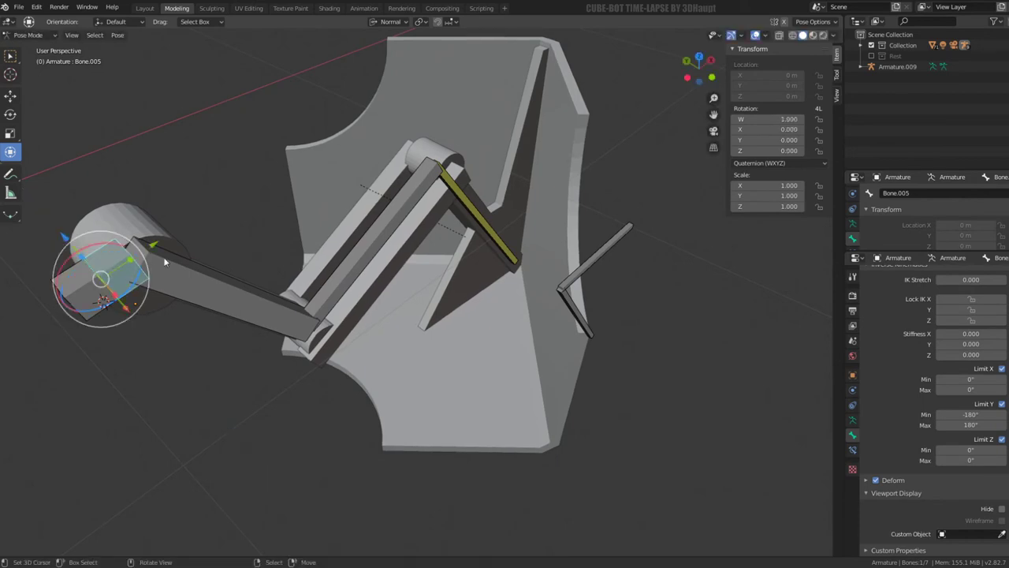
mouse_move(145, 296)
middle_mouse_down()
mouse_move(224, 257)
mouse_move(265, 265)
middle_mouse_up()
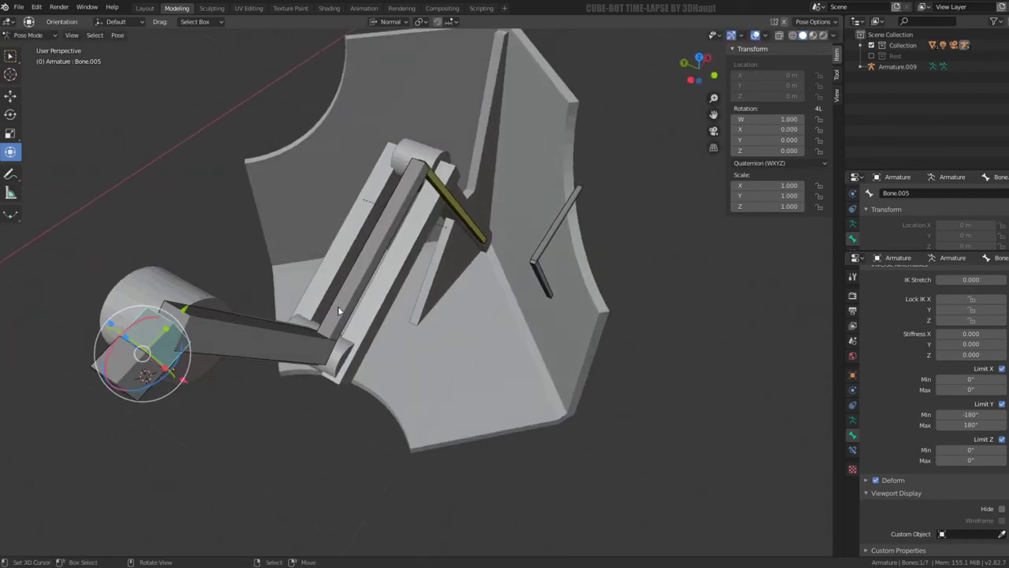
left_click(1002, 404)
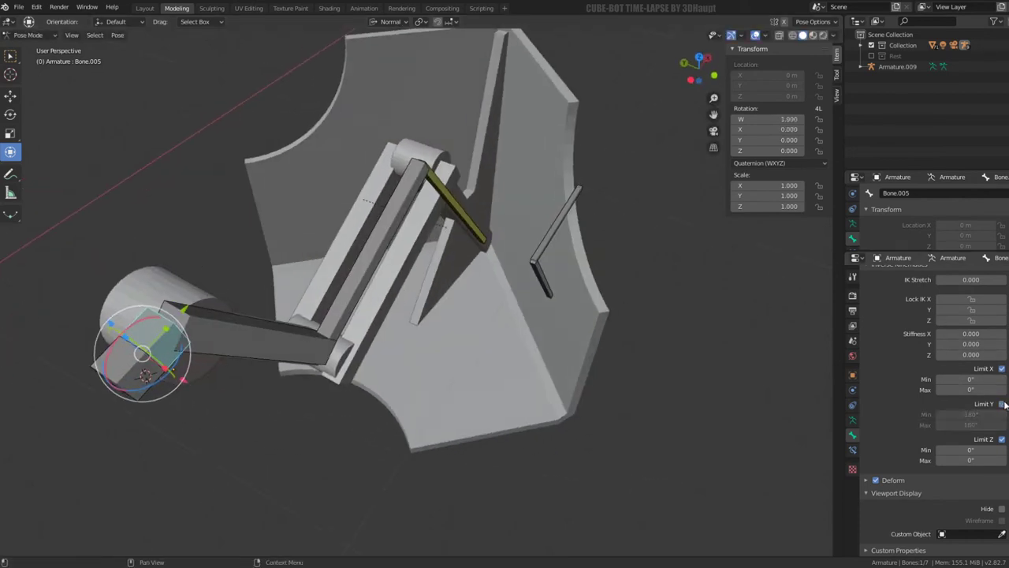
left_click(1002, 404)
left_click(1002, 404)
left_click(1002, 438)
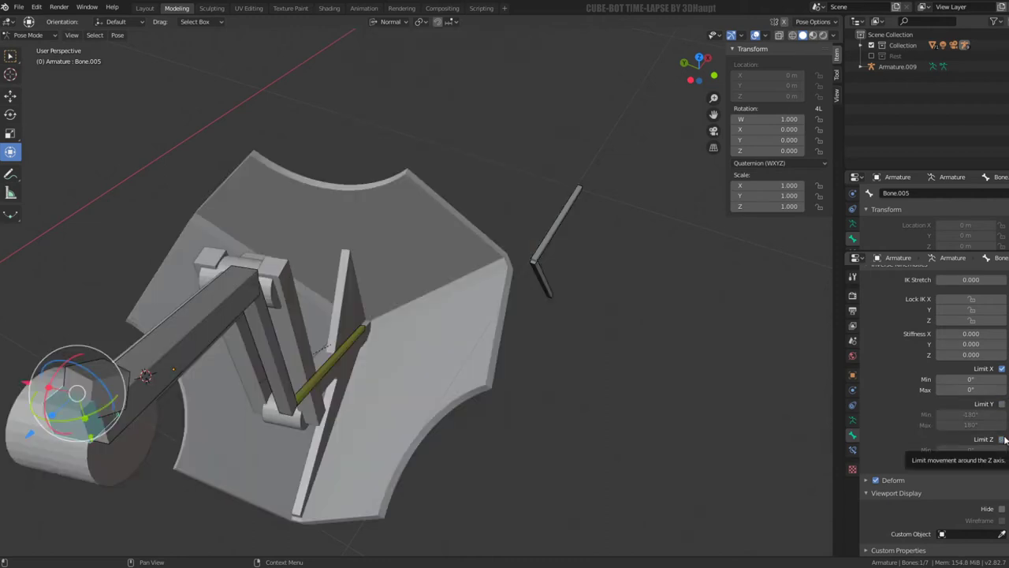
left_click(1002, 439)
left_click(1002, 438)
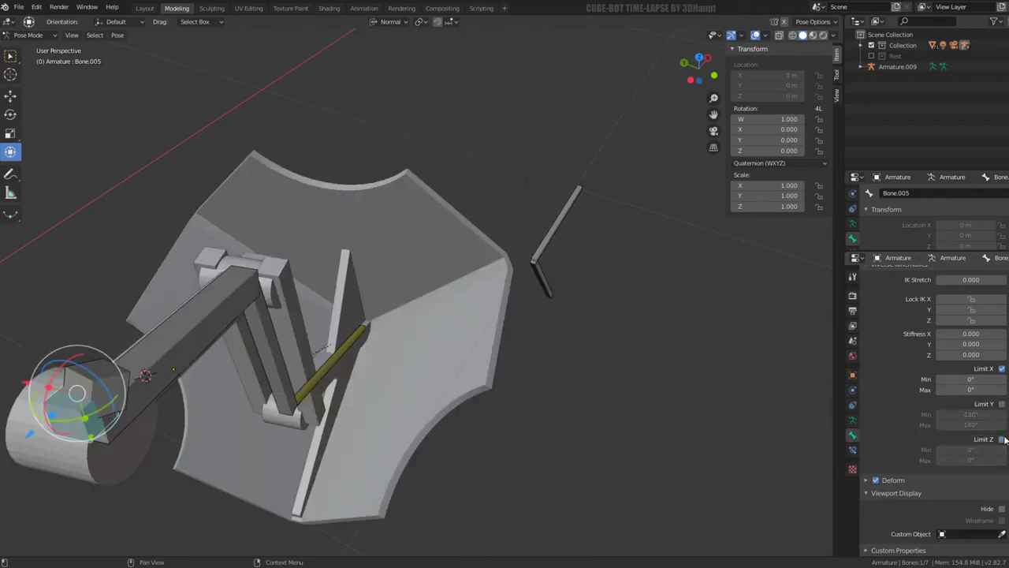
left_click(1002, 368)
Step: Test-swing the arm, cancelling each try, and re-enable Bone.005's X and Z IK limits
middle_click_drag(512, 260, 310, 248)
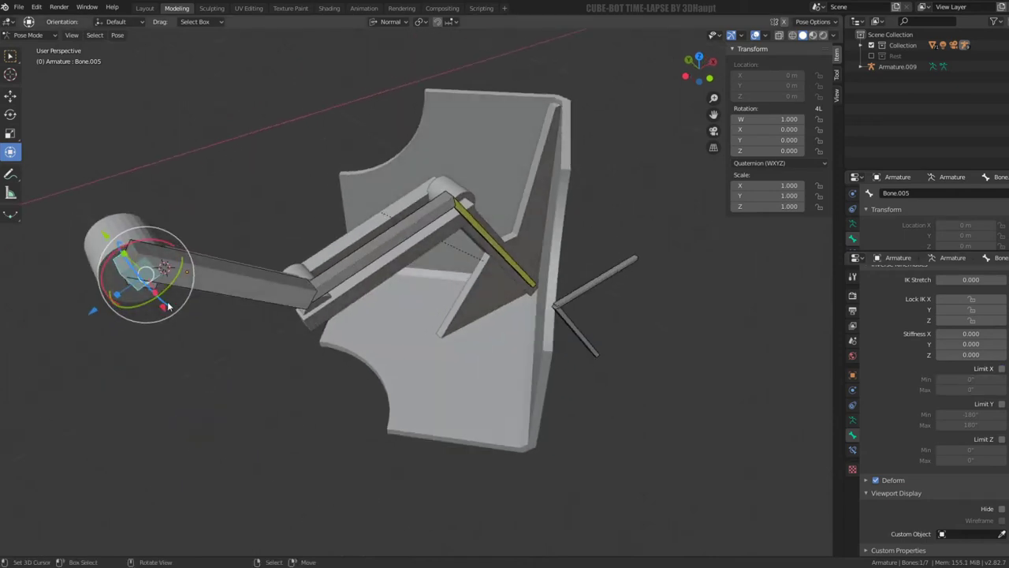
left_click_drag(168, 306, 142, 315)
key("Escape")
left_click(1002, 404)
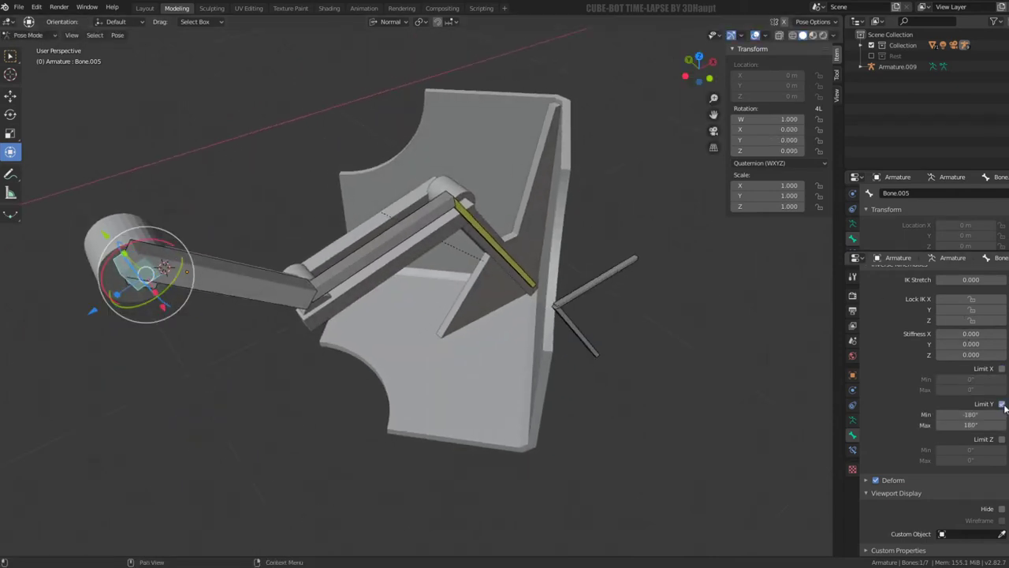
left_click(1002, 404)
left_click(1002, 368)
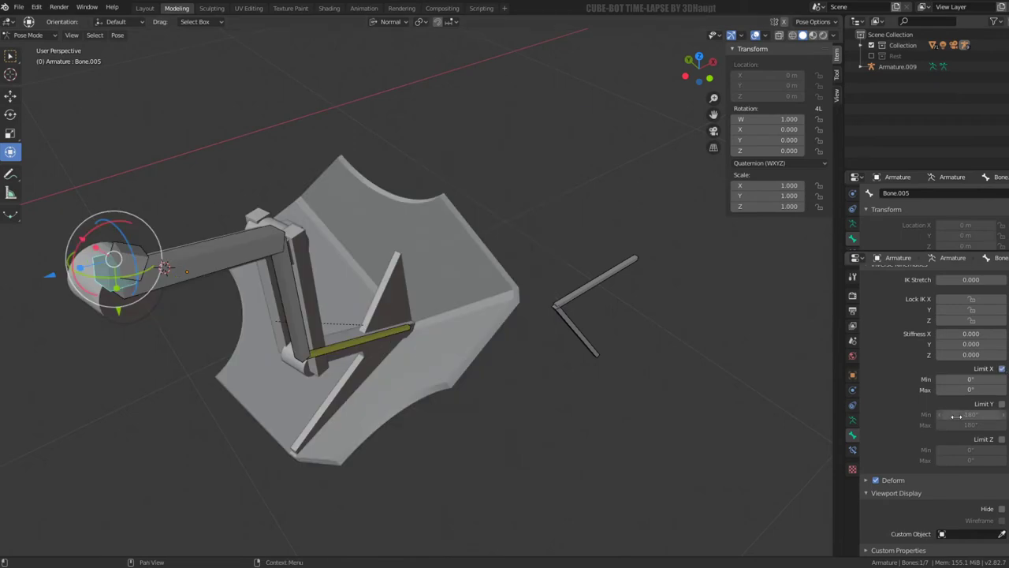
left_click(1002, 440)
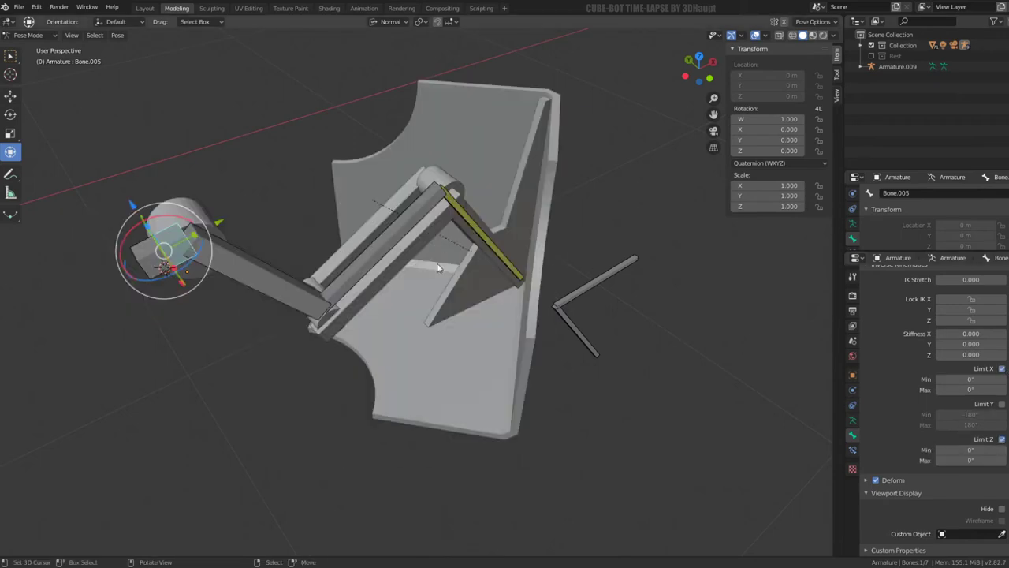
middle_click_drag(438, 268, 305, 341)
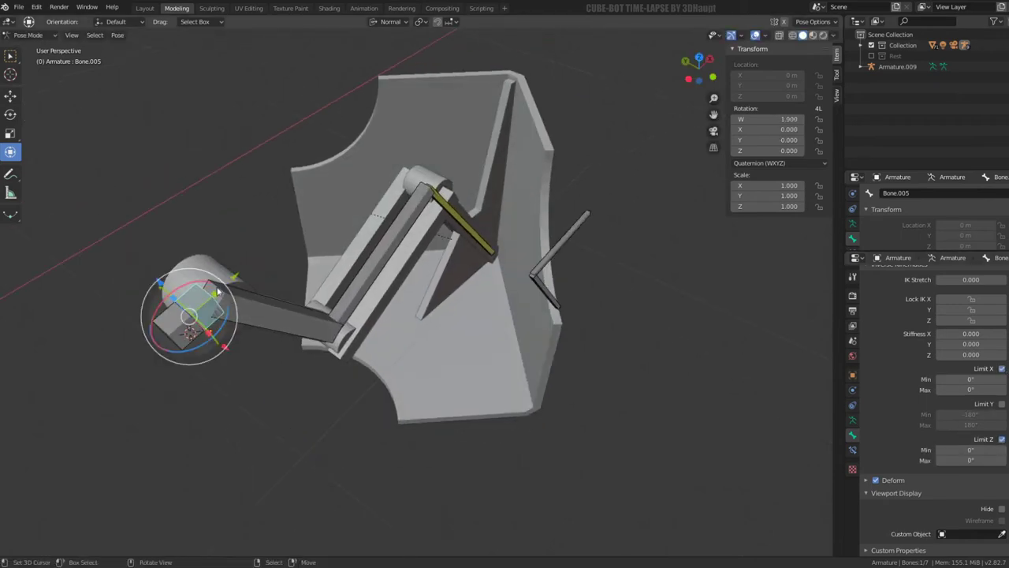
left_click_drag(218, 292, 197, 331)
right_click(197, 332)
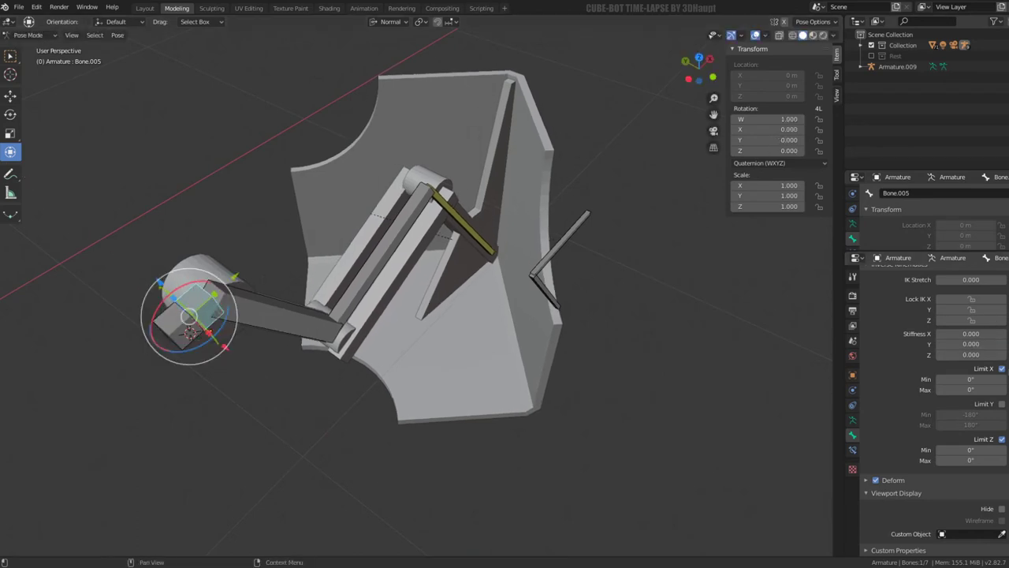
Step: Leave Bone.005 with Limit X, Y and Z all enabled, Y at -180° to 180°
left_click(1002, 368)
left_click(1002, 439)
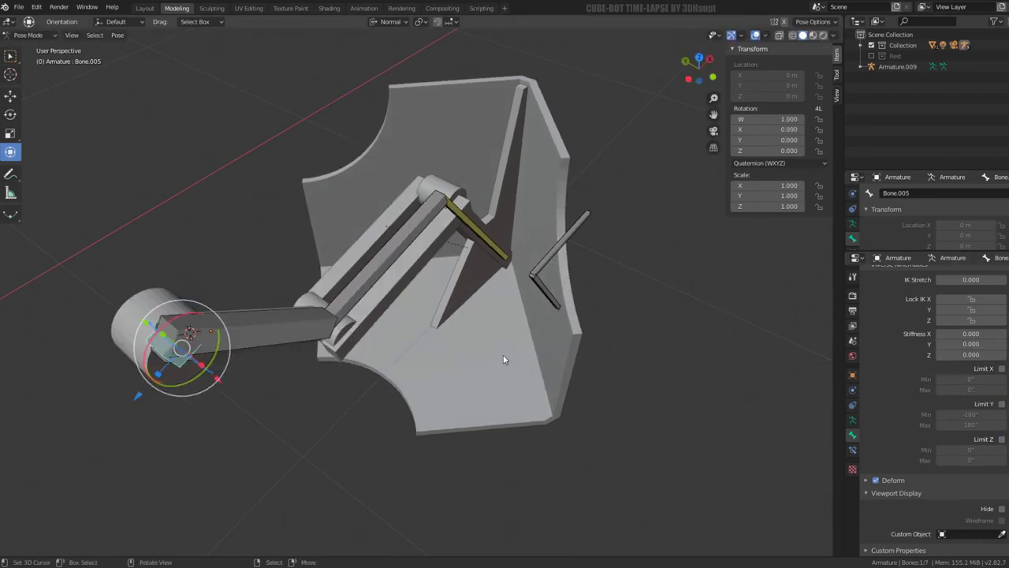
left_click(1002, 404)
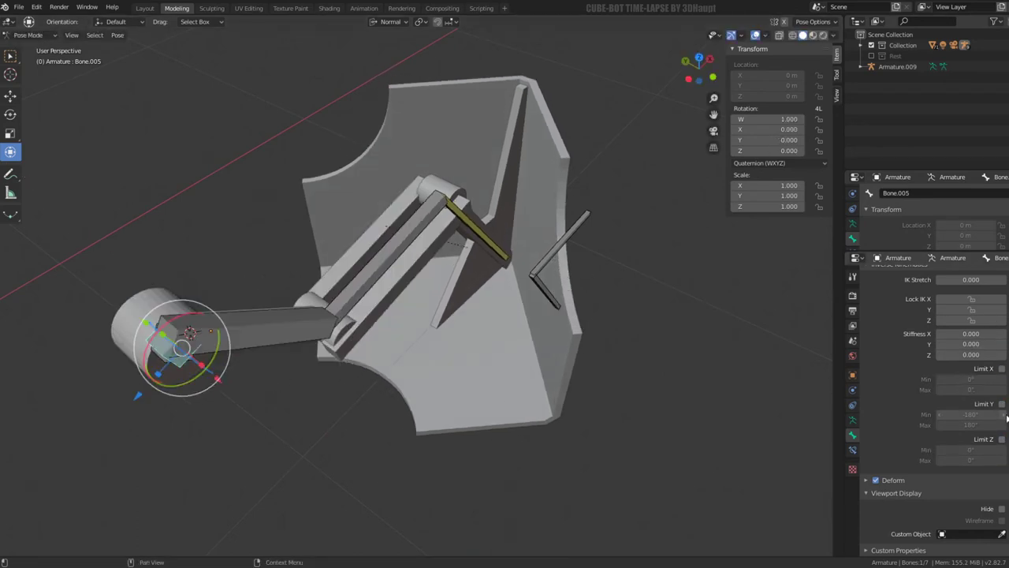
left_click(1002, 368)
left_click(1002, 440)
scroll(457, 282, "down", 2)
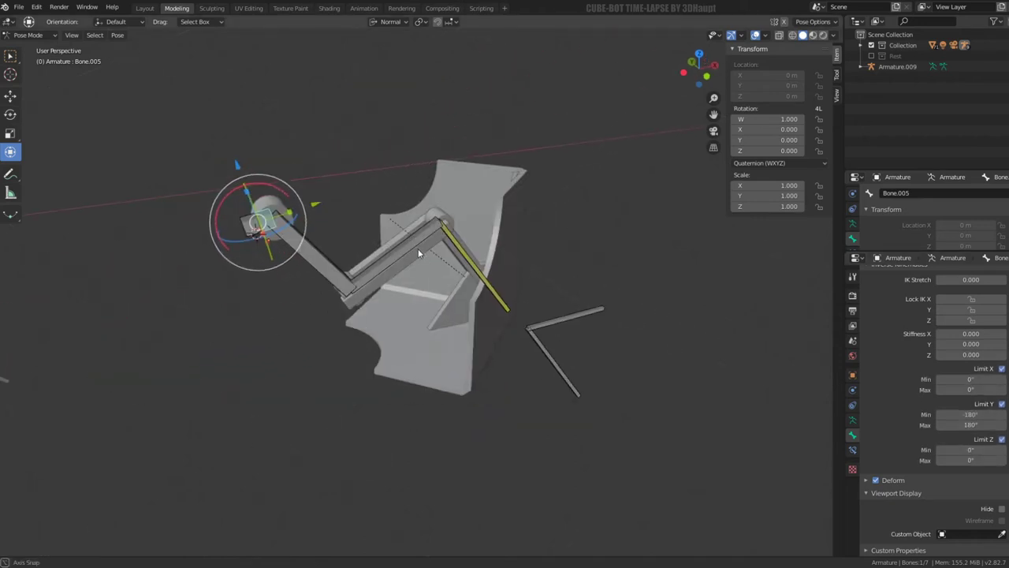
middle_click_drag(457, 282, 492, 321)
Step: On Bone.006, uncheck the X and Y IK limits, then make Bone active
left_click(236, 280)
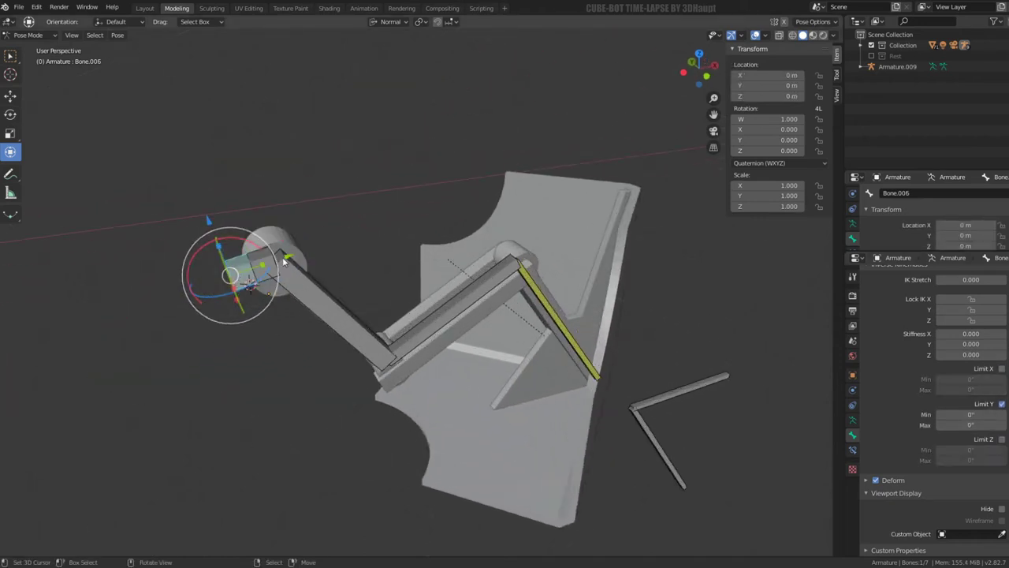
left_click(1002, 368)
left_click(1002, 368)
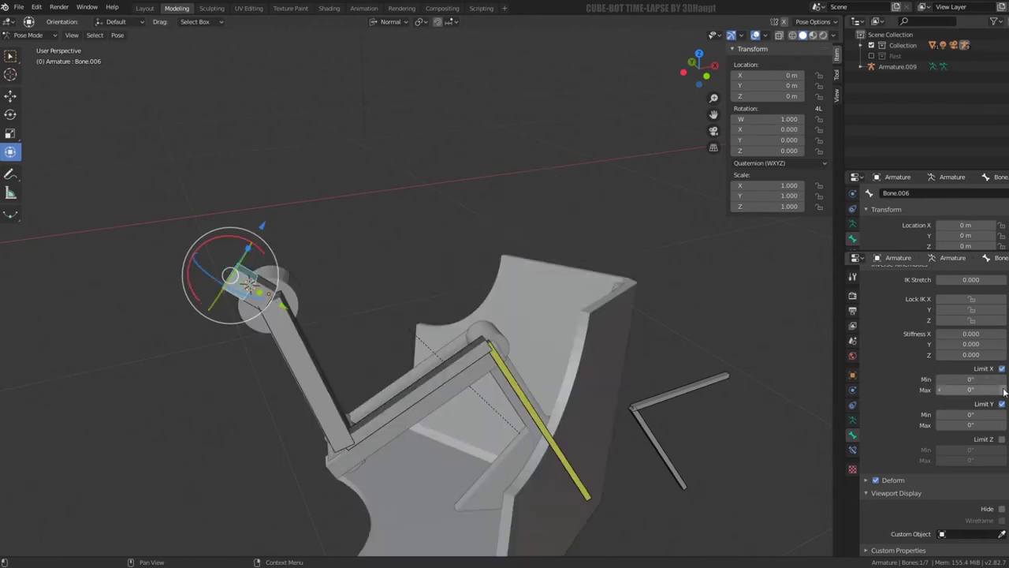
left_click(1002, 404)
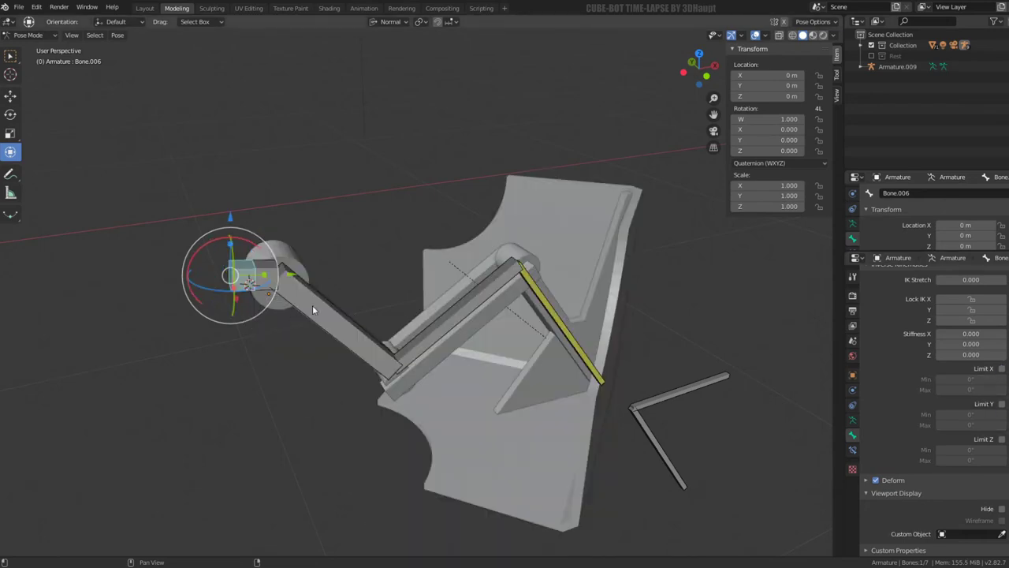
left_click(312, 305)
mouse_move(489, 315)
middle_mouse_down()
mouse_move(463, 328)
mouse_move(453, 317)
middle_mouse_up()
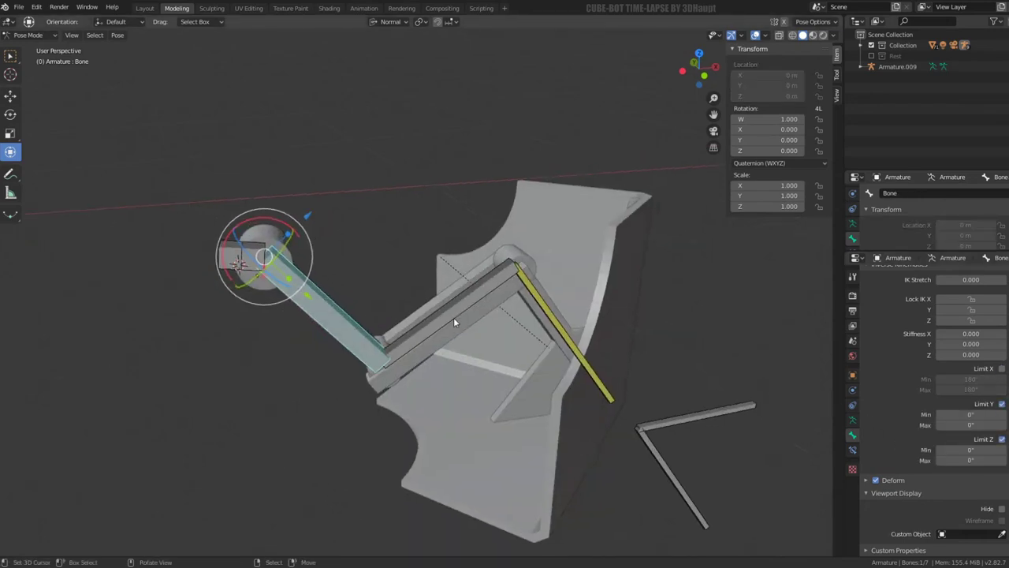
Step: Uncheck Bone's Y IK limit, then clear Bone.001's Z and Y limits and enable X
left_click(1003, 404)
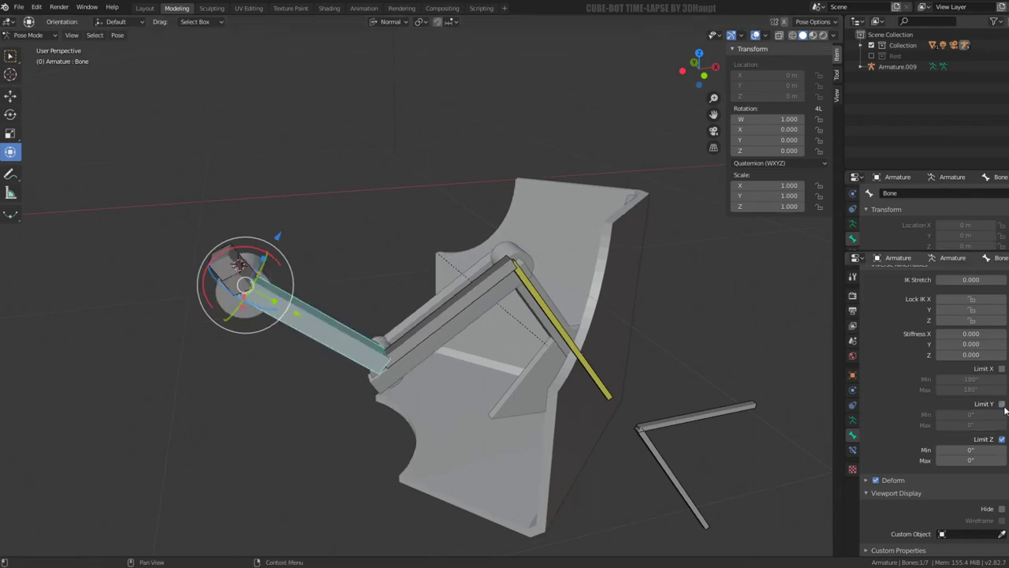
left_click(412, 340)
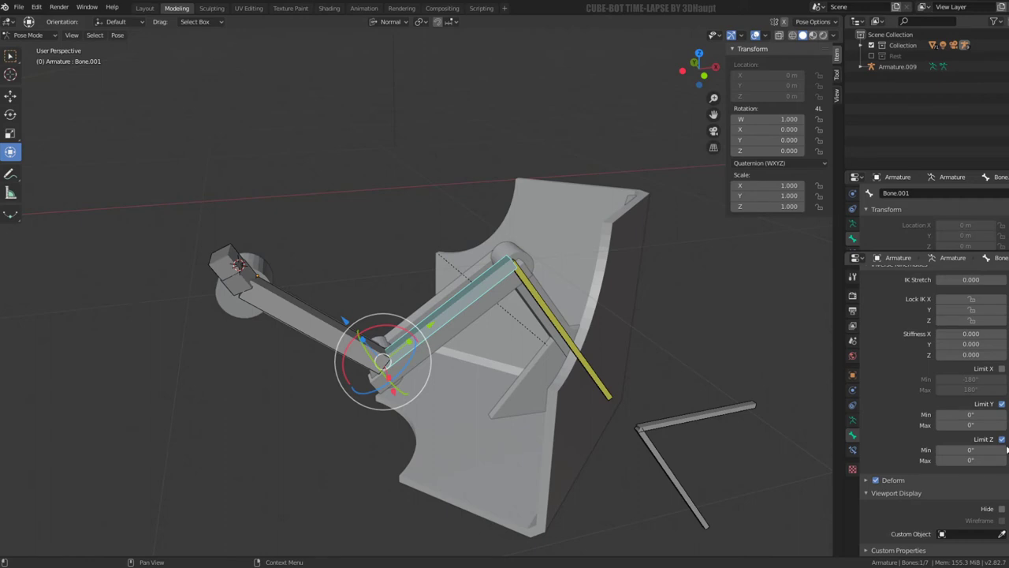
middle_click_drag(552, 339, 636, 342)
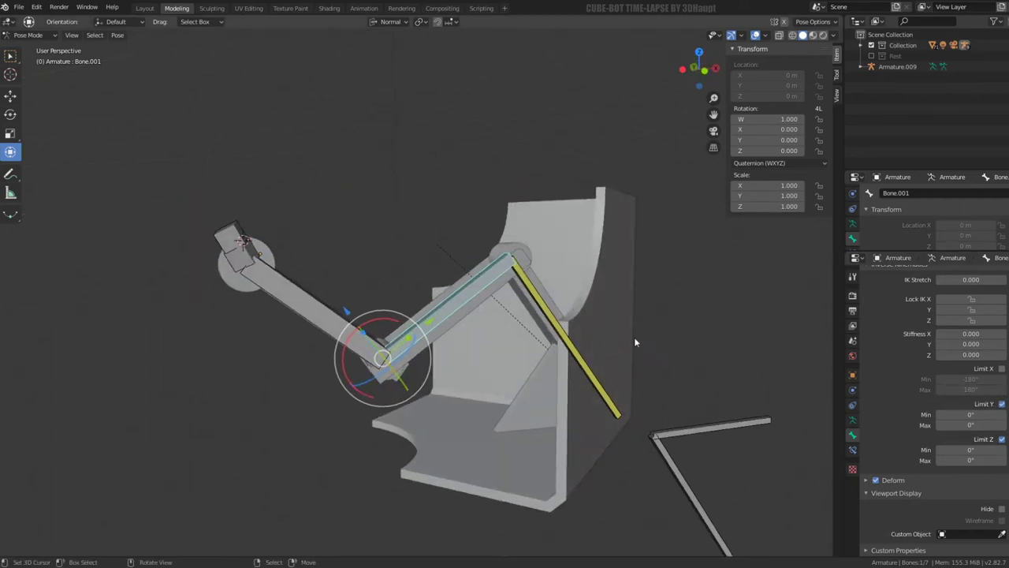
left_click(1001, 439)
left_click(1001, 404)
left_click(1002, 368)
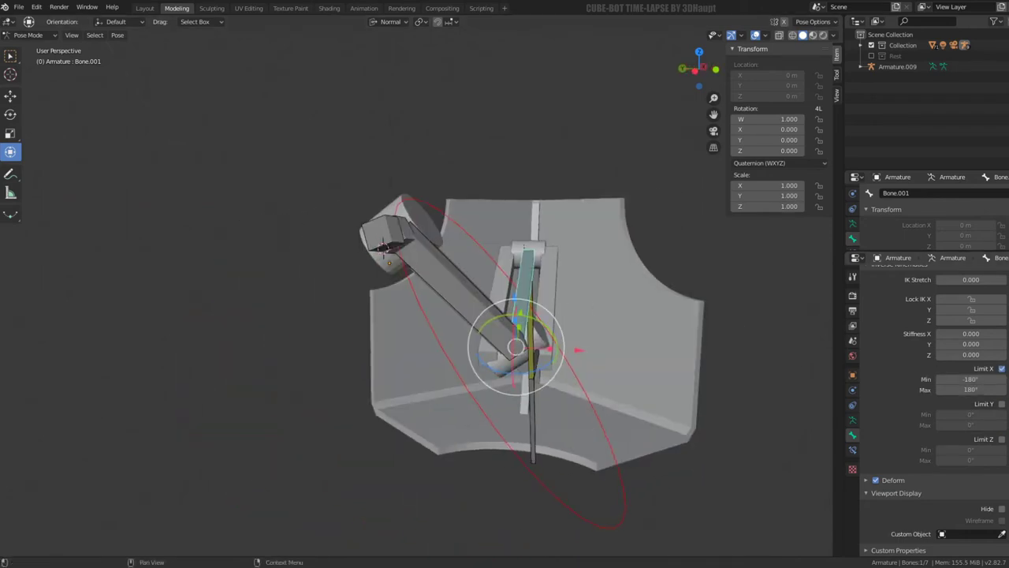
Step: Reset Bone.001's Z minimum to 0°, leaving only Limit X enabled at -180° to 180°
left_click(1001, 369)
left_click(1002, 404)
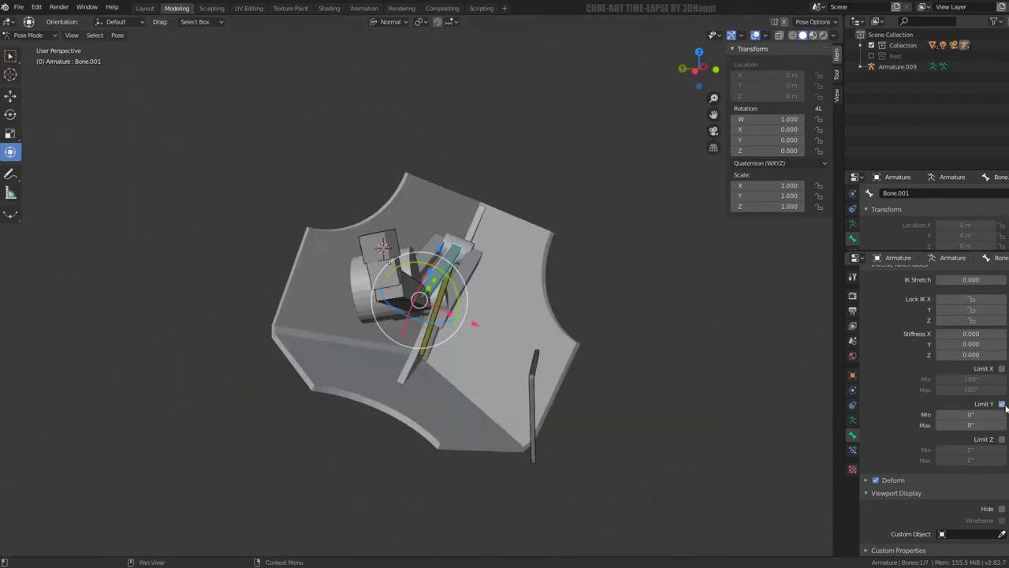
left_click(1001, 403)
left_click(1002, 439)
mouse_move(531, 358)
middle_mouse_down()
mouse_move(408, 418)
mouse_move(553, 384)
middle_mouse_up()
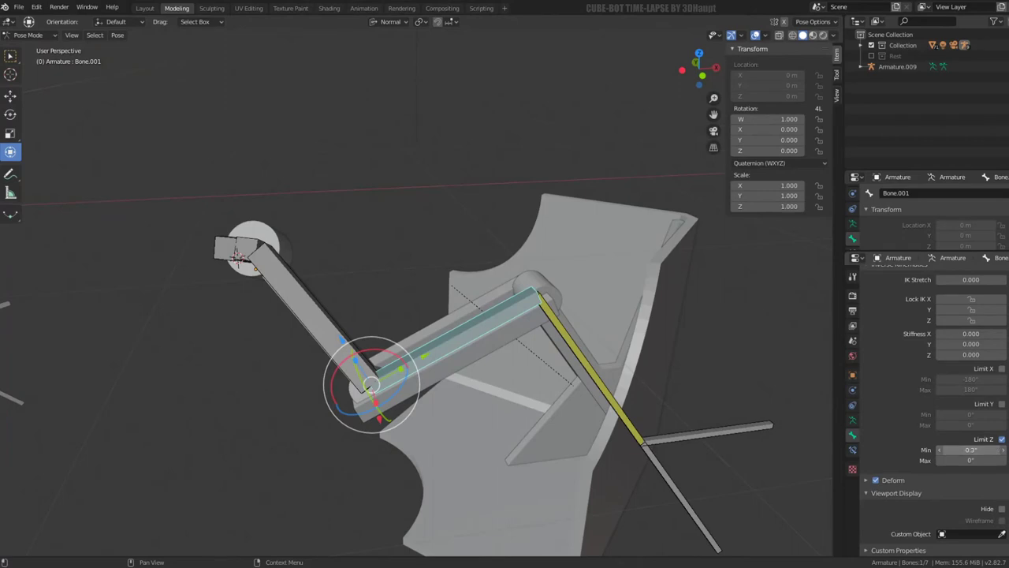
left_click_drag(970, 450, 950, 449)
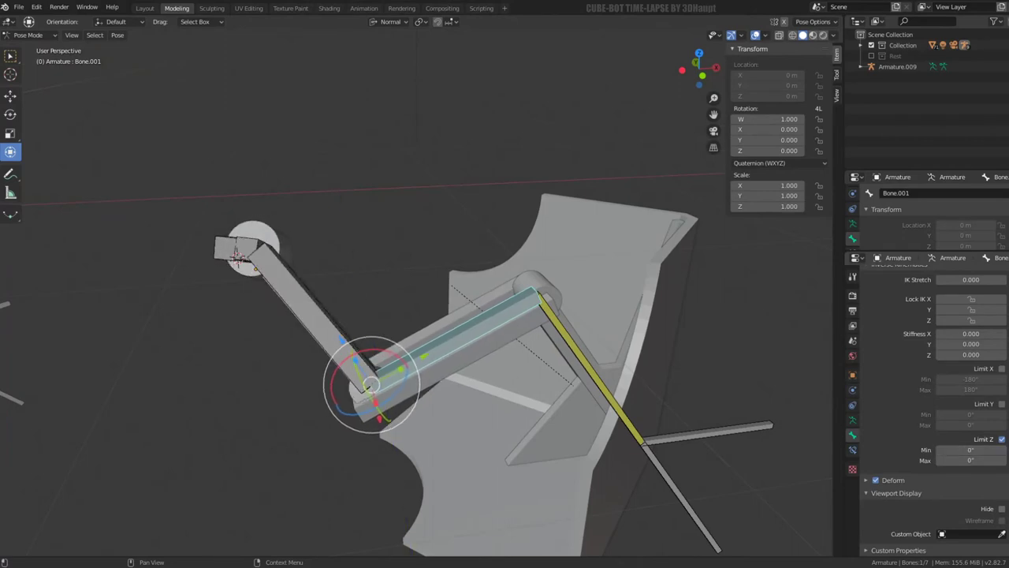
left_click(1002, 439)
left_click(1002, 368)
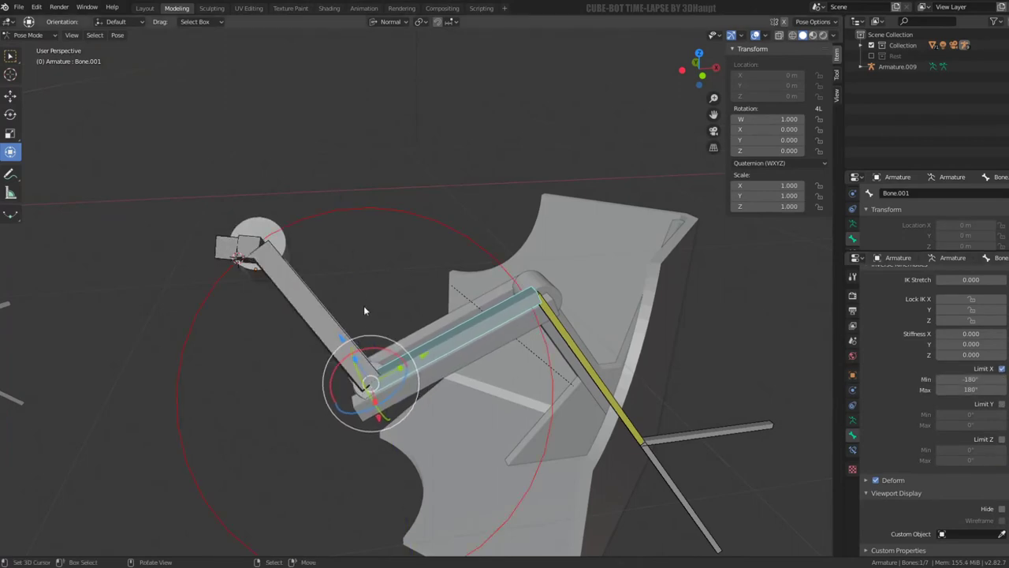
mouse_move(363, 305)
middle_mouse_down()
mouse_move(472, 265)
mouse_move(444, 288)
mouse_move(478, 280)
mouse_move(503, 291)
mouse_move(486, 279)
mouse_move(554, 243)
mouse_move(509, 268)
mouse_move(440, 338)
mouse_move(420, 288)
mouse_move(505, 190)
middle_mouse_up()
Step: Recalculate the bone rolls in Edit Mode and return to Pose Mode
key("Tab")
key("shift+n")
left_click(499, 287)
key("Tab")
Step: Set the pivot to Active Element; try Global and Normal orientations, then return to Default
left_click(422, 22)
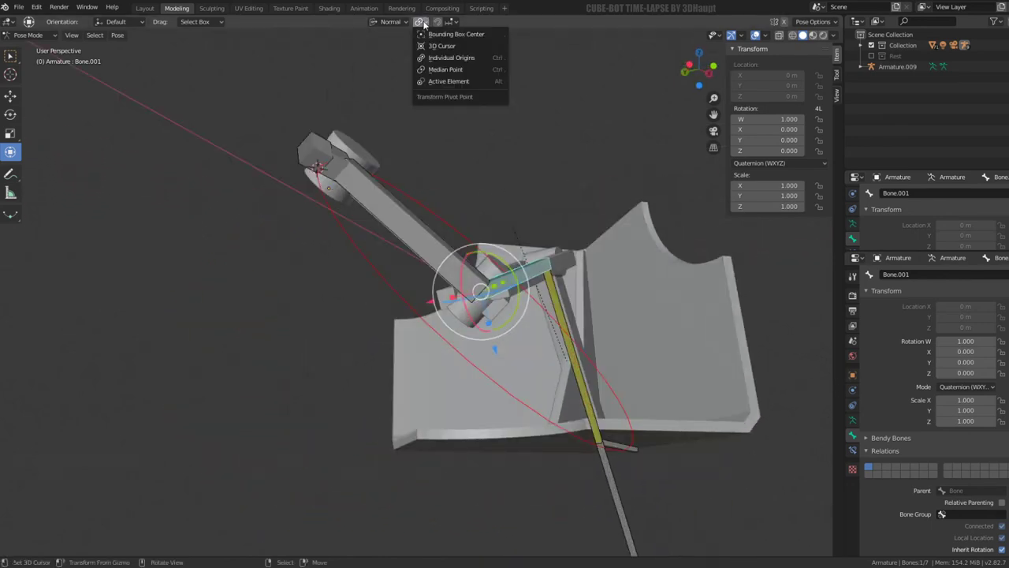
left_click(440, 82)
left_click(401, 23)
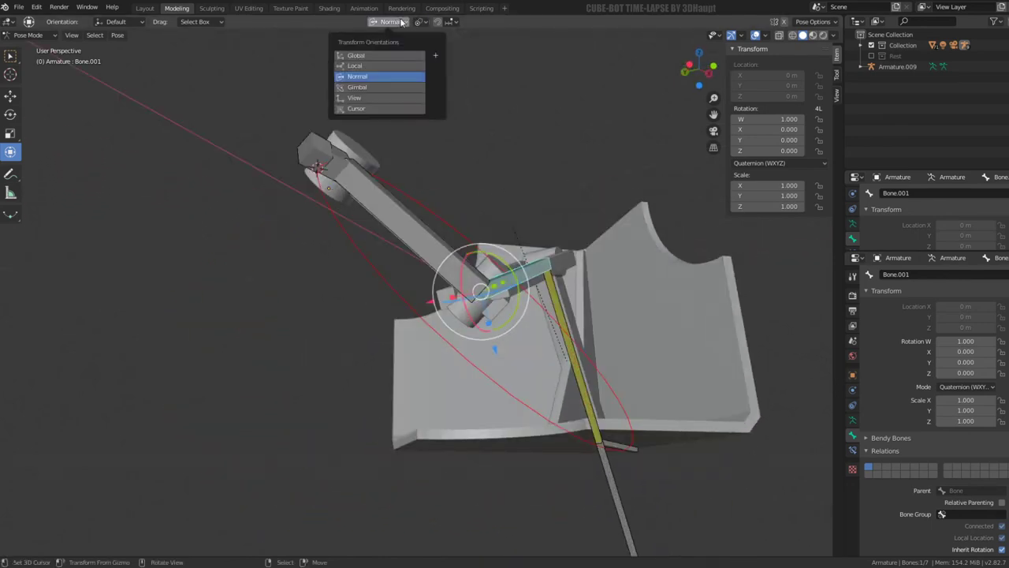
left_click(379, 55)
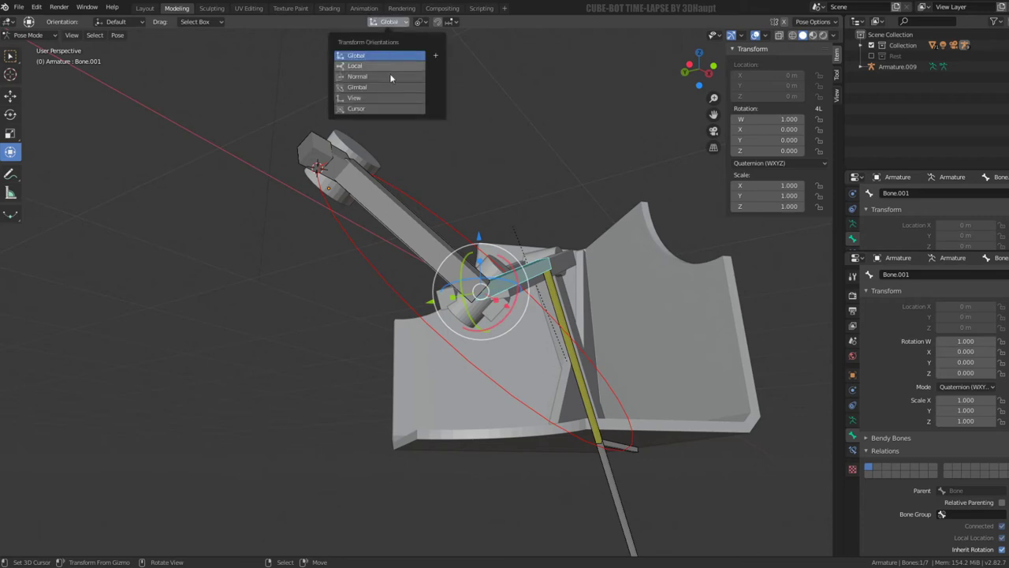
left_click(357, 75)
left_click(201, 22)
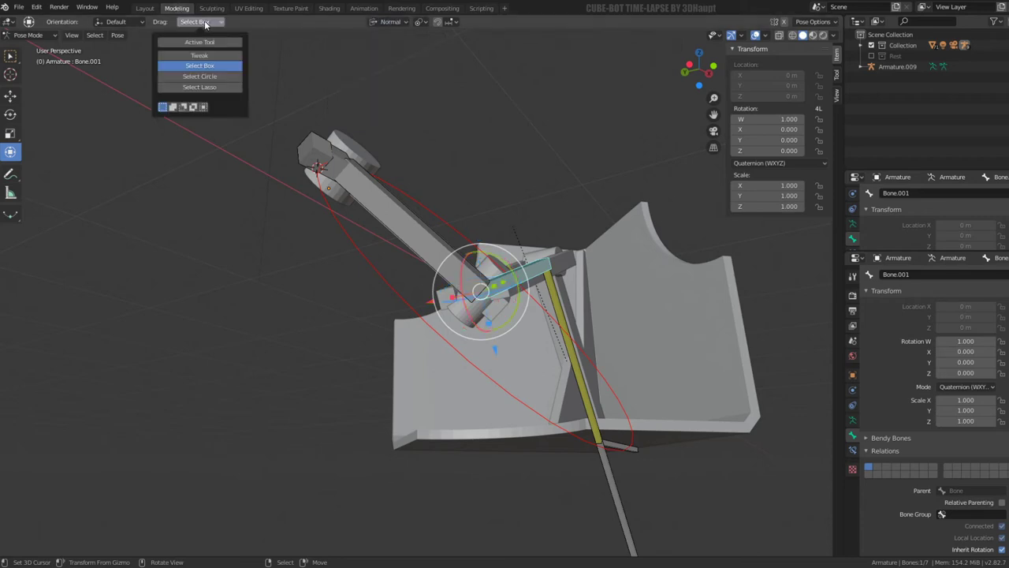
left_click(129, 22)
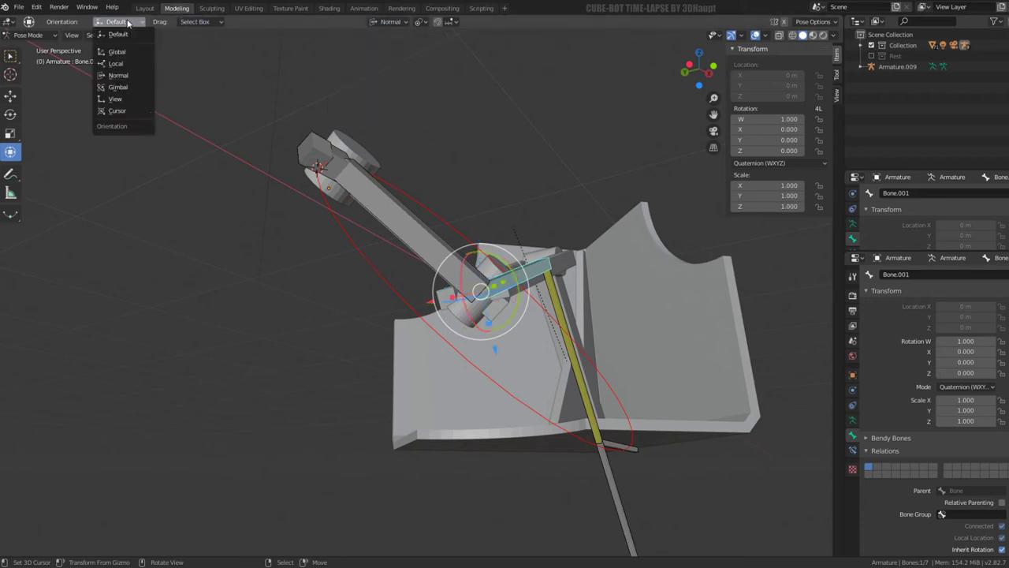
left_click(118, 75)
left_click(127, 22)
left_click(127, 33)
Step: Reconfirm the Active Element pivot while selecting Bone and then Bone.001
left_click(417, 22)
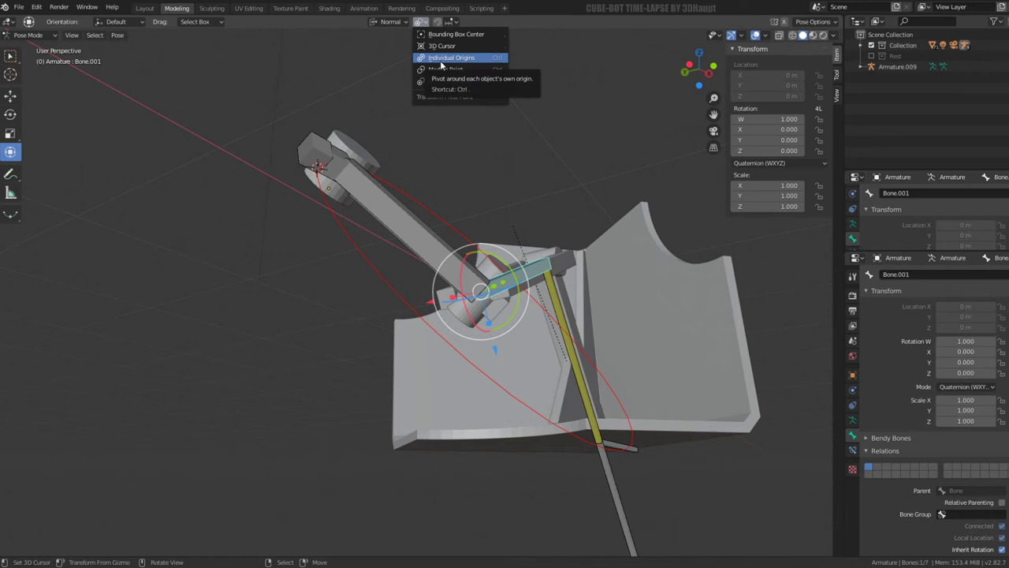
left_click(447, 81)
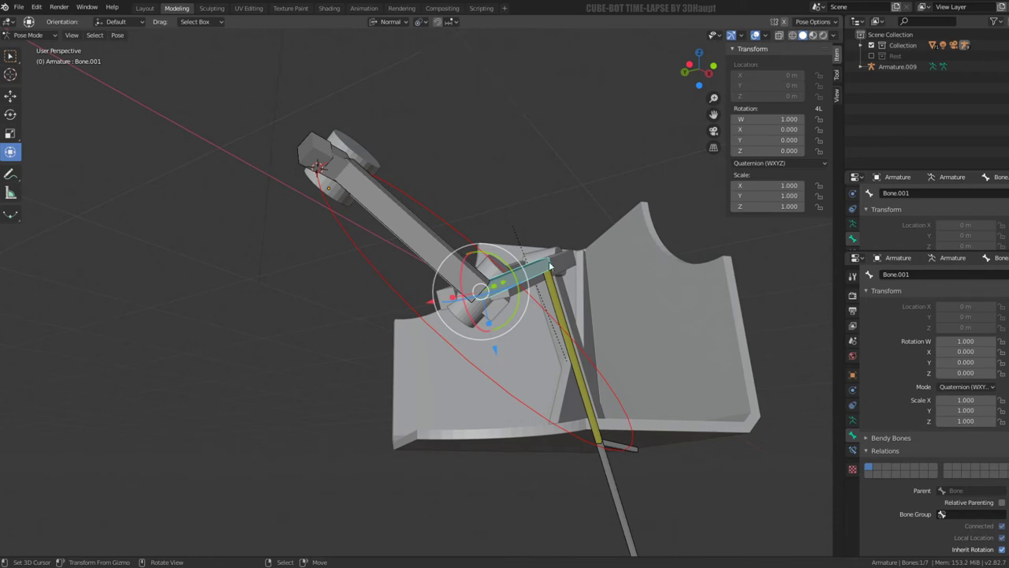
middle_click_drag(473, 197, 521, 280)
left_click(408, 302)
middle_click_drag(408, 298, 408, 282)
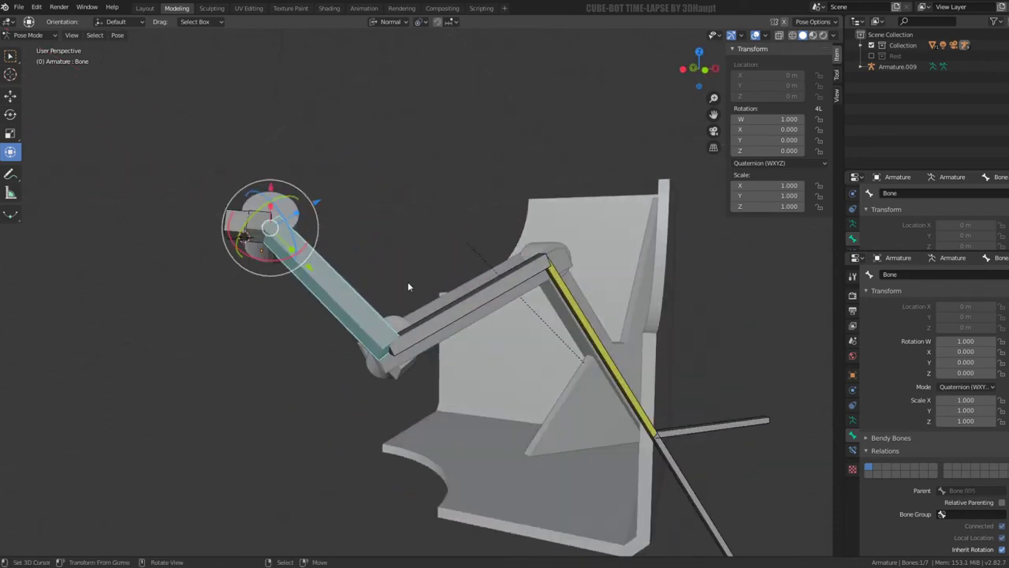
mouse_move(462, 179)
middle_mouse_down()
mouse_move(416, 128)
mouse_move(815, 307)
middle_mouse_up()
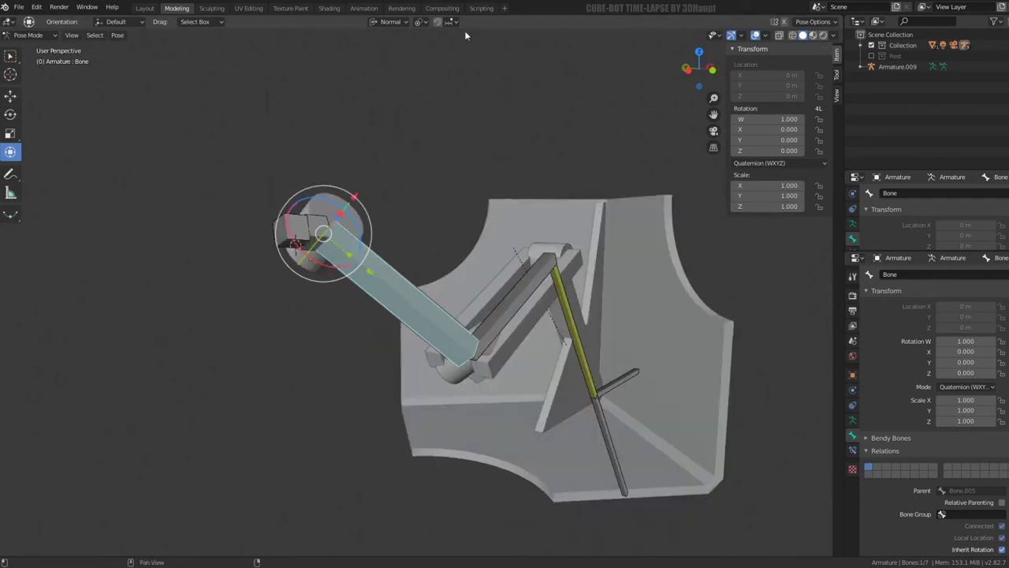
left_click(417, 22)
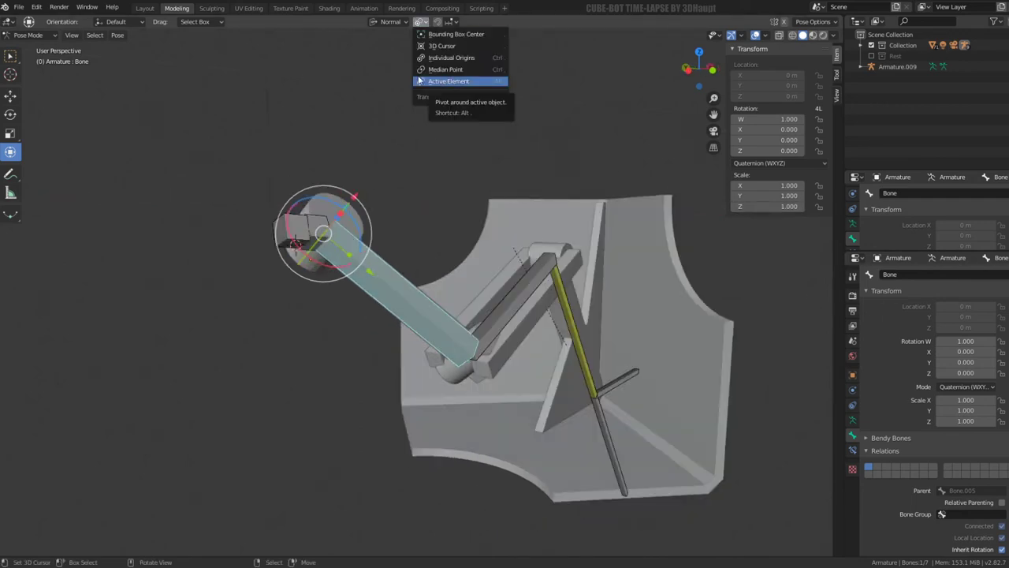
left_click(445, 80)
left_click(509, 307)
mouse_move(510, 305)
middle_mouse_down()
mouse_move(601, 258)
mouse_move(574, 280)
middle_mouse_up()
Step: Disable Bone.002's Y IK rotation limit, leaving only X enabled
scroll(978, 411, "down", 5)
scroll(955, 408, "down", 5)
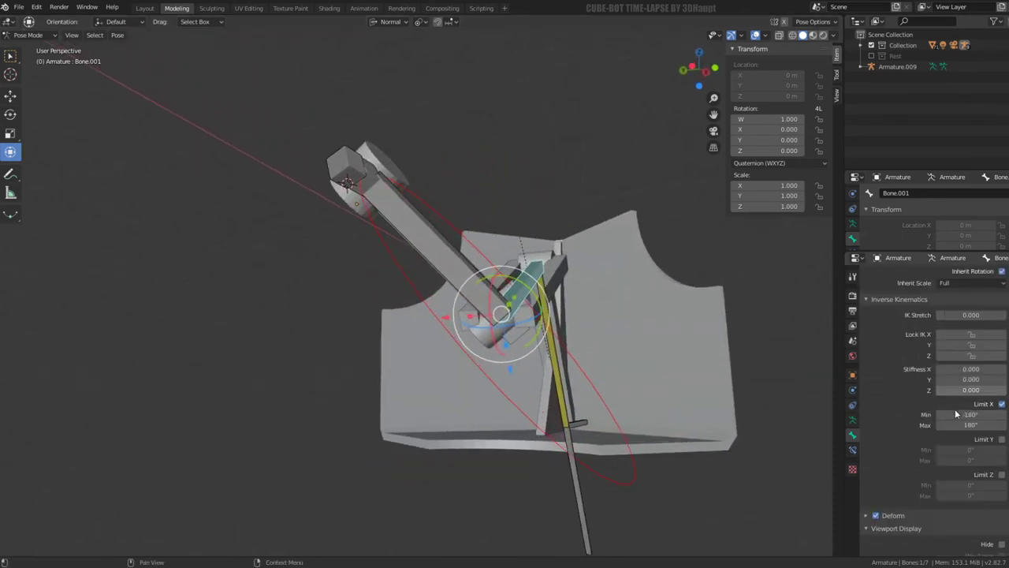
scroll(954, 408, "down", 3)
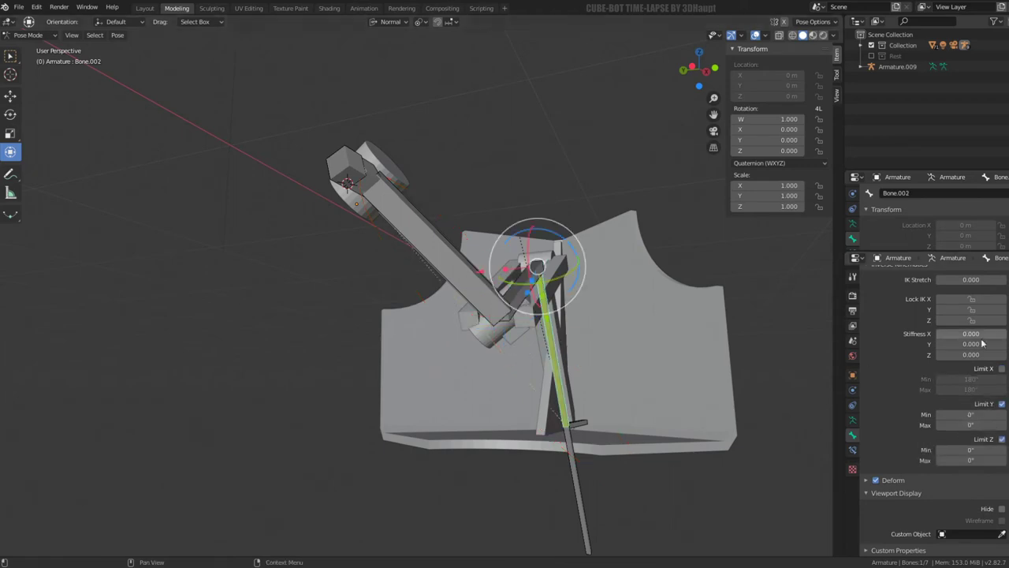
left_click(1002, 404)
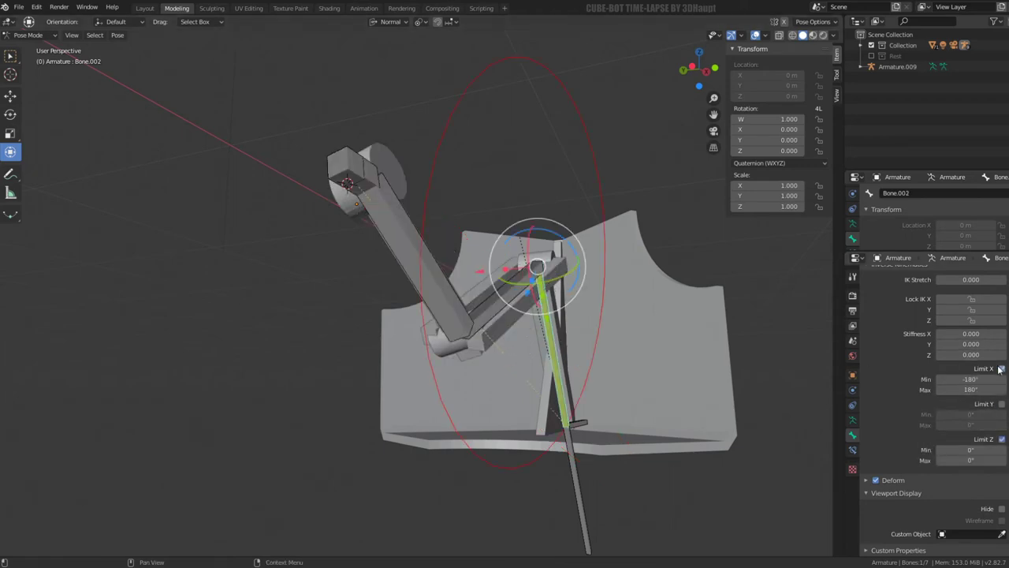
Step: Test-rotate Bone.001 against its limits and cancel the rotation
mouse_move(640, 323)
middle_mouse_down()
mouse_move(586, 320)
mouse_move(522, 374)
mouse_move(520, 402)
mouse_move(625, 351)
middle_mouse_up()
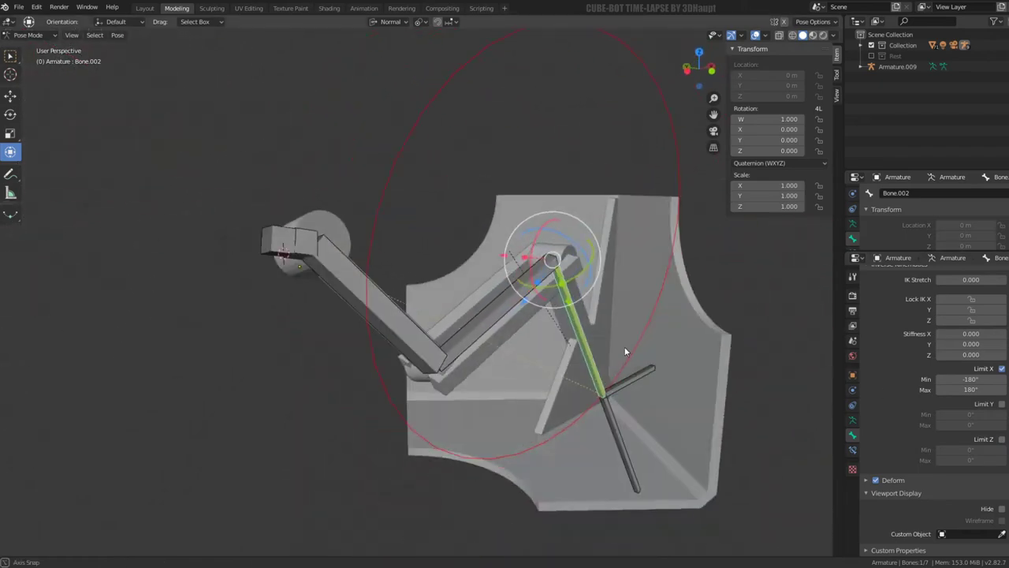
left_click(481, 314)
mouse_move(481, 313)
middle_mouse_down()
mouse_move(440, 334)
mouse_move(386, 275)
middle_mouse_up()
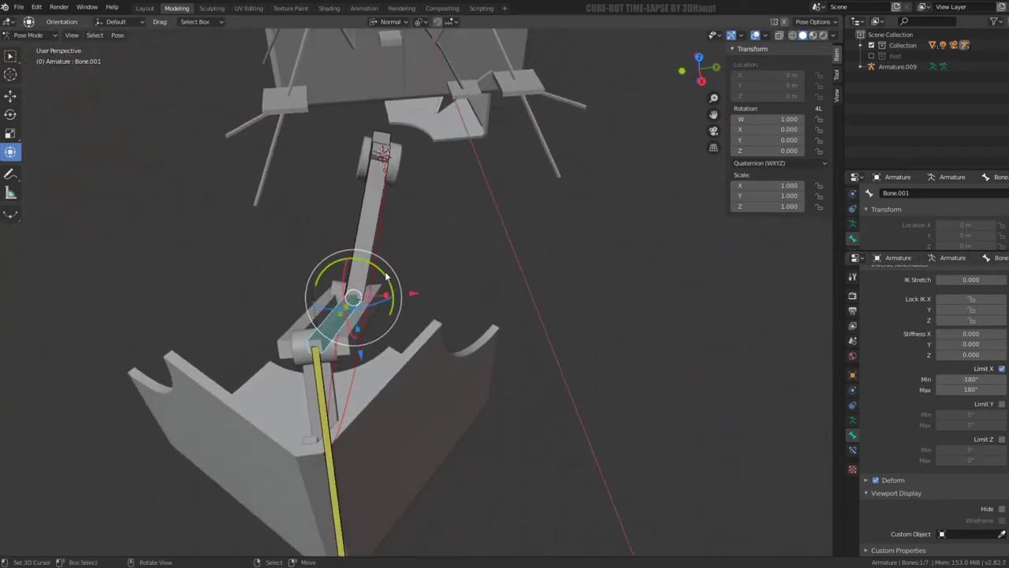
left_click_drag(386, 275, 362, 250)
key("Escape")
mouse_move(400, 281)
middle_mouse_down()
mouse_move(468, 266)
mouse_move(486, 279)
middle_mouse_up()
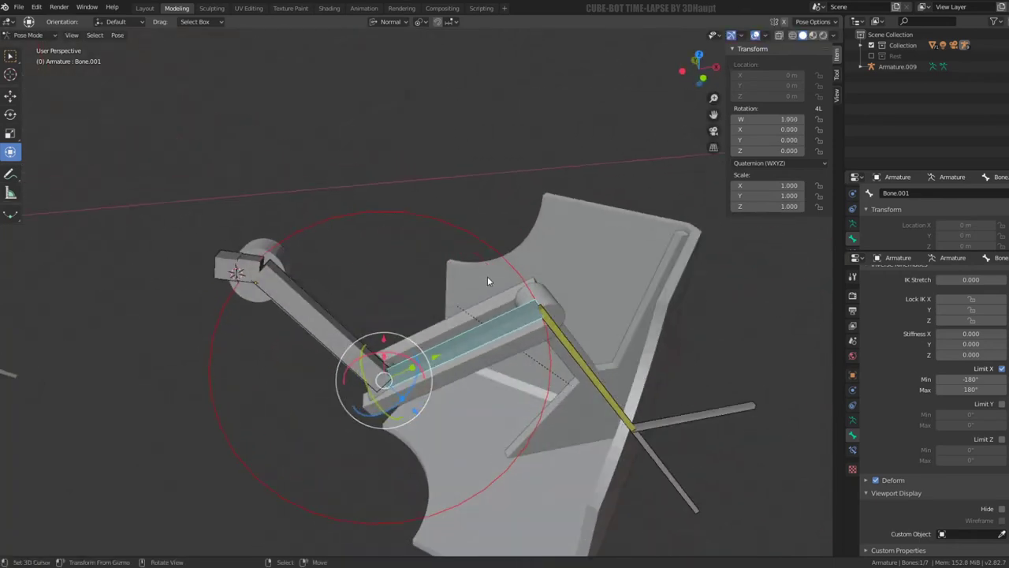
Step: Test-rotate Bone with R and cancel, then select Bone.001 and Bone.003
left_click(373, 343)
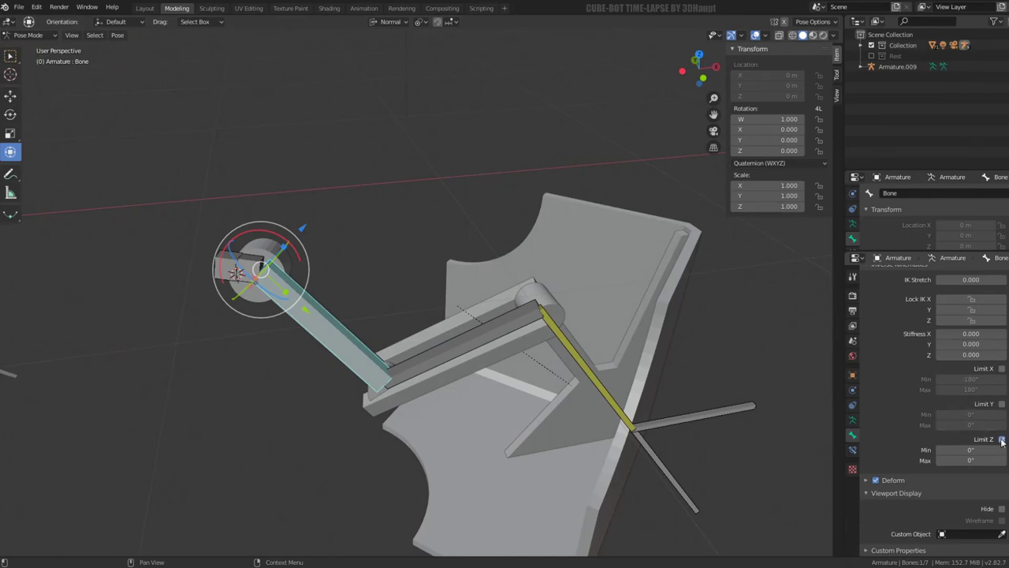
middle_click_drag(489, 278, 395, 273)
key("r")
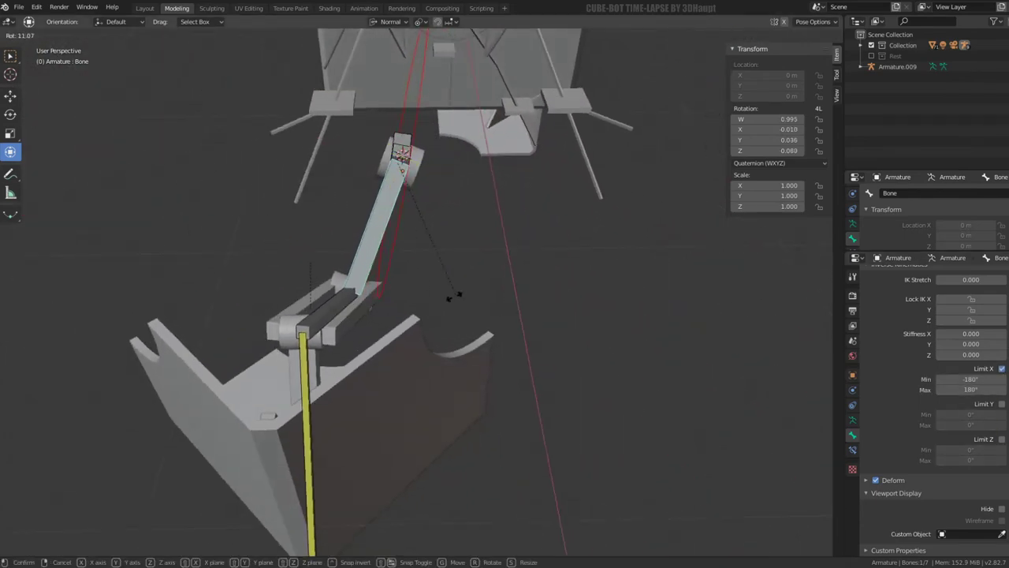
key("Escape")
mouse_move(446, 306)
middle_mouse_down()
mouse_move(401, 300)
mouse_move(433, 284)
mouse_move(541, 389)
mouse_move(396, 365)
mouse_move(533, 403)
middle_mouse_up()
left_click(396, 365)
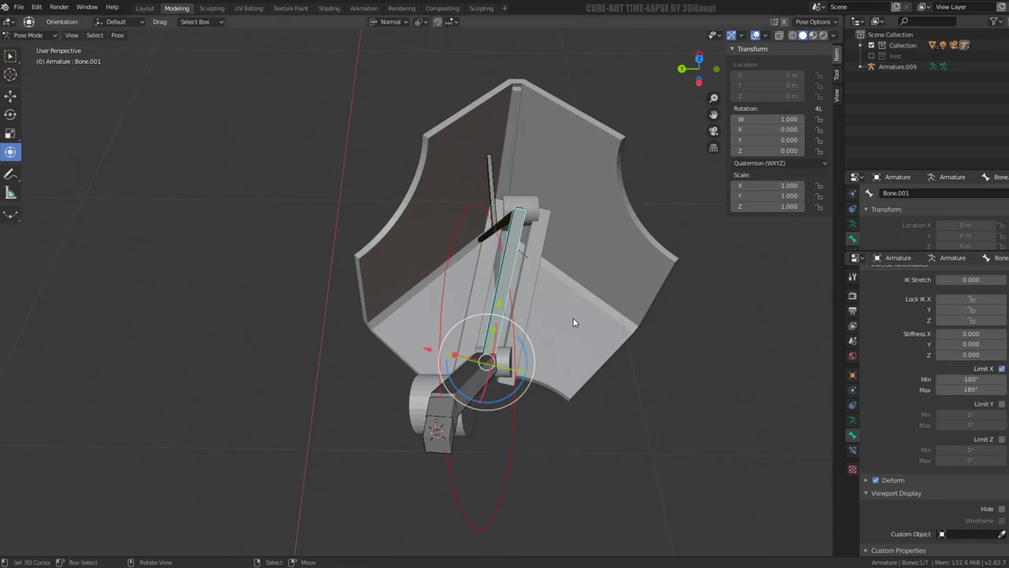
mouse_move(458, 374)
middle_mouse_down()
mouse_move(487, 247)
mouse_move(551, 295)
mouse_move(587, 355)
mouse_move(615, 433)
middle_mouse_up()
left_click(614, 433)
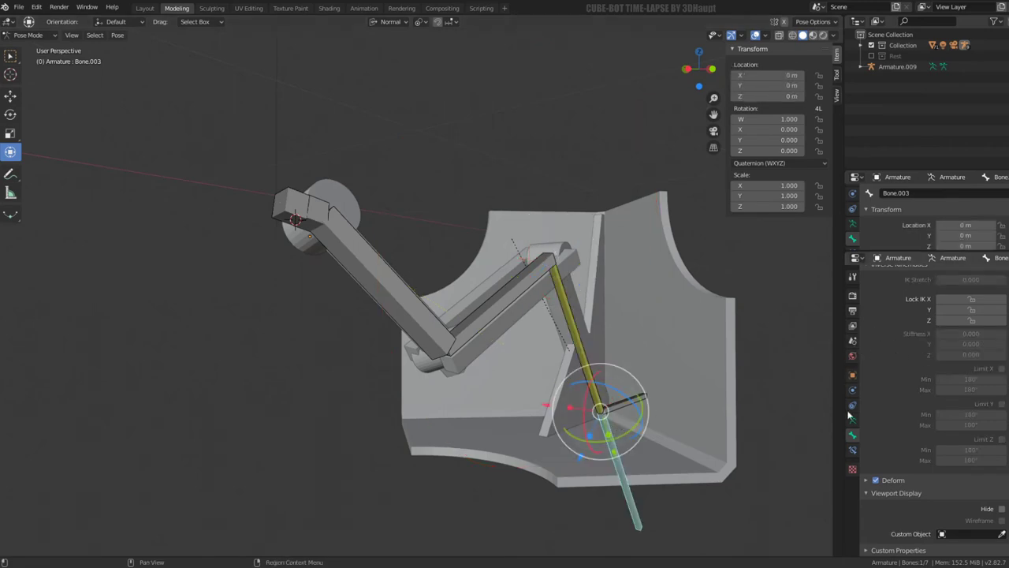
Step: Turn off the Rotation weight on Bone.002's IK constraint
left_click(853, 450)
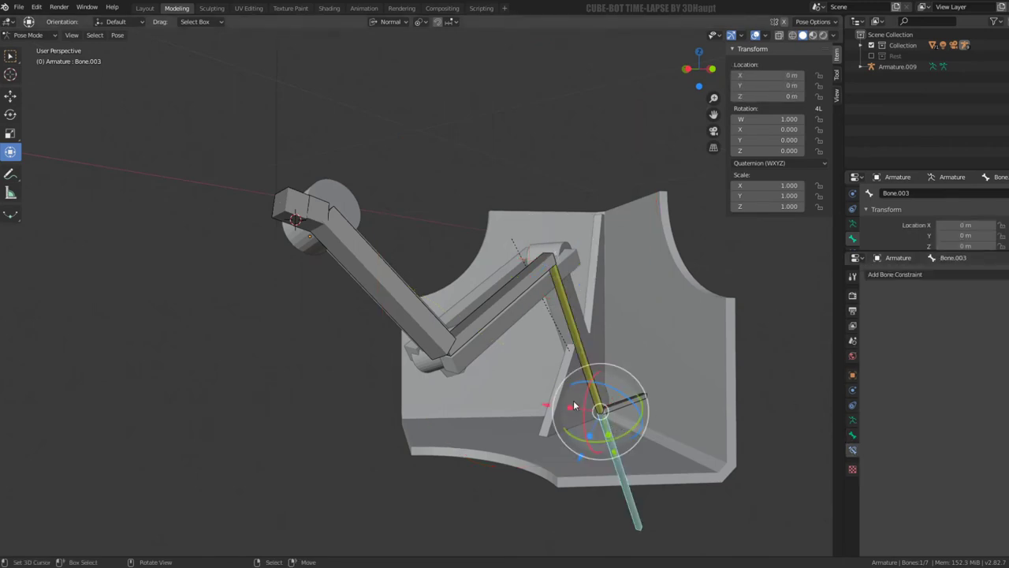
left_click(596, 390)
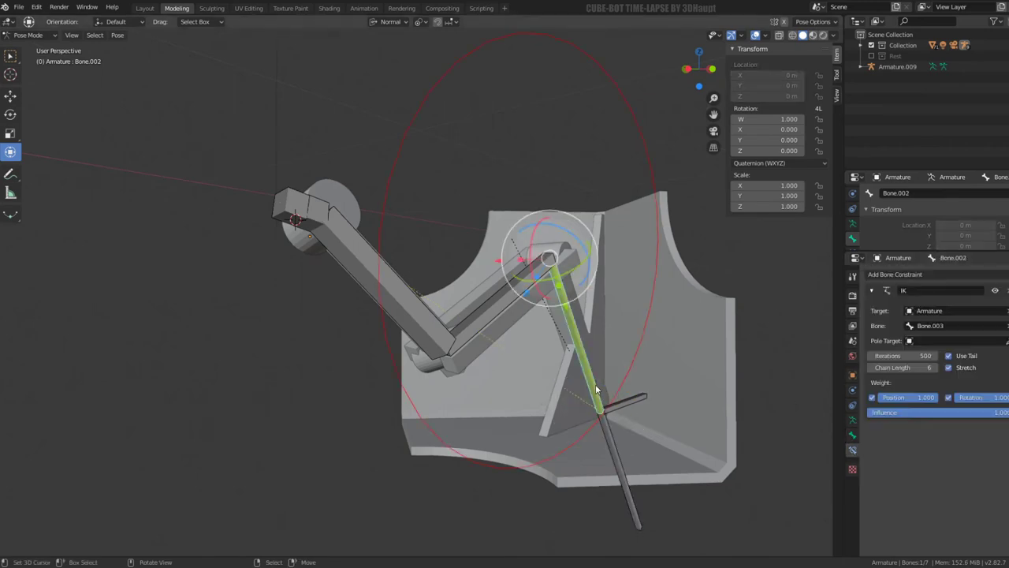
left_click(948, 397)
middle_click_drag(552, 347, 509, 344)
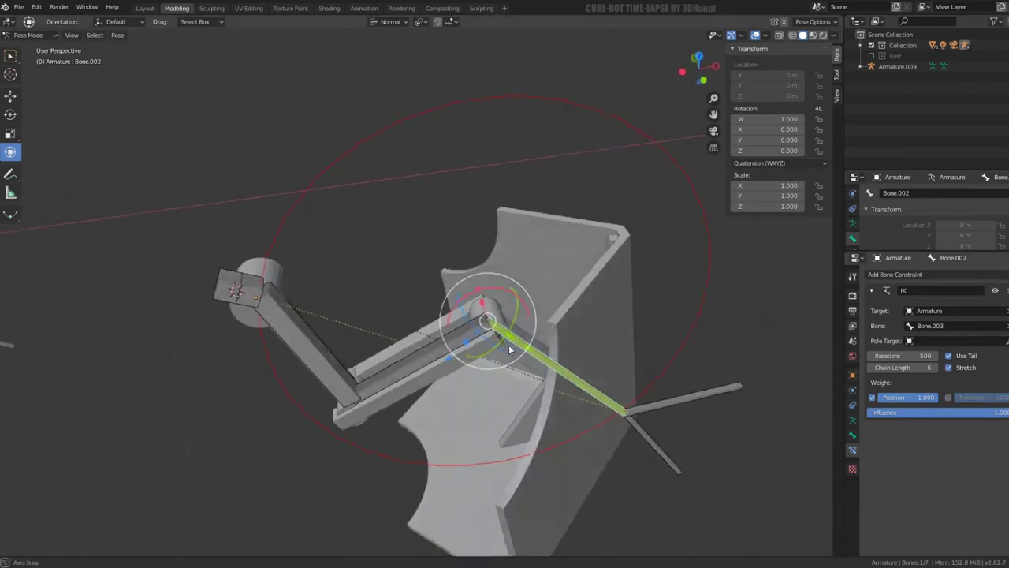
Step: Move the Bone.004 IK target to a new position to test the chain
left_click(393, 356)
mouse_move(393, 357)
middle_mouse_down()
mouse_move(401, 367)
mouse_move(307, 345)
mouse_move(596, 360)
mouse_move(571, 331)
middle_mouse_up()
left_click(596, 361)
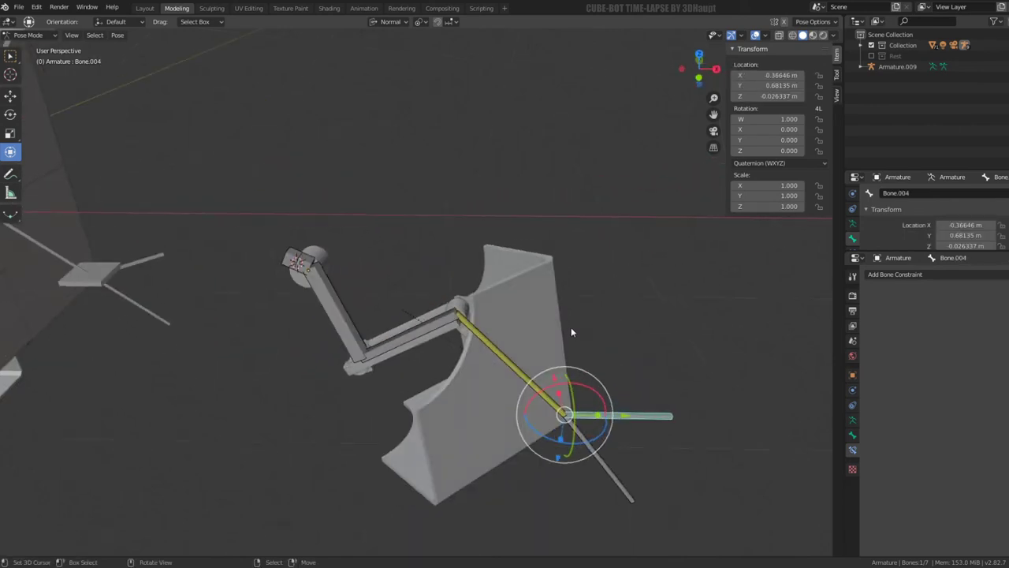
key("g")
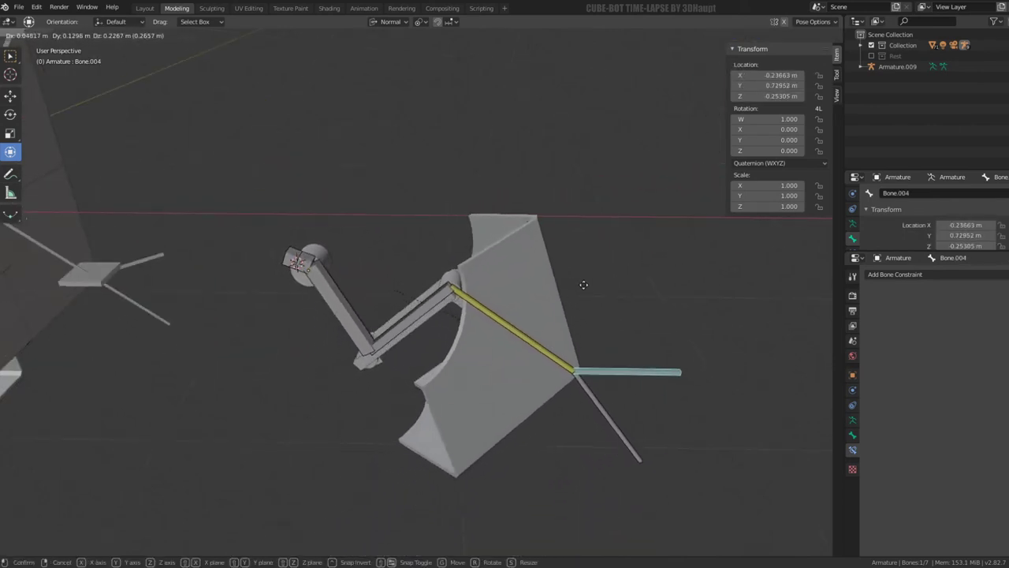
left_click(547, 349)
Step: Test-rotate Bone.002 around X, cancel it, and bring up the IK limit settings
left_click(537, 376)
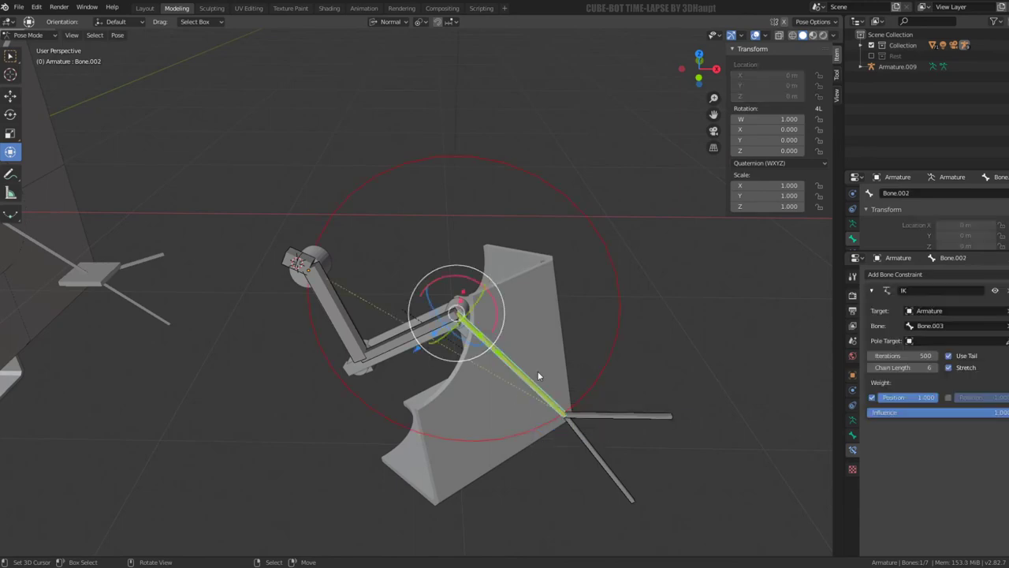
left_click(604, 313)
middle_click_drag(604, 313, 598, 352)
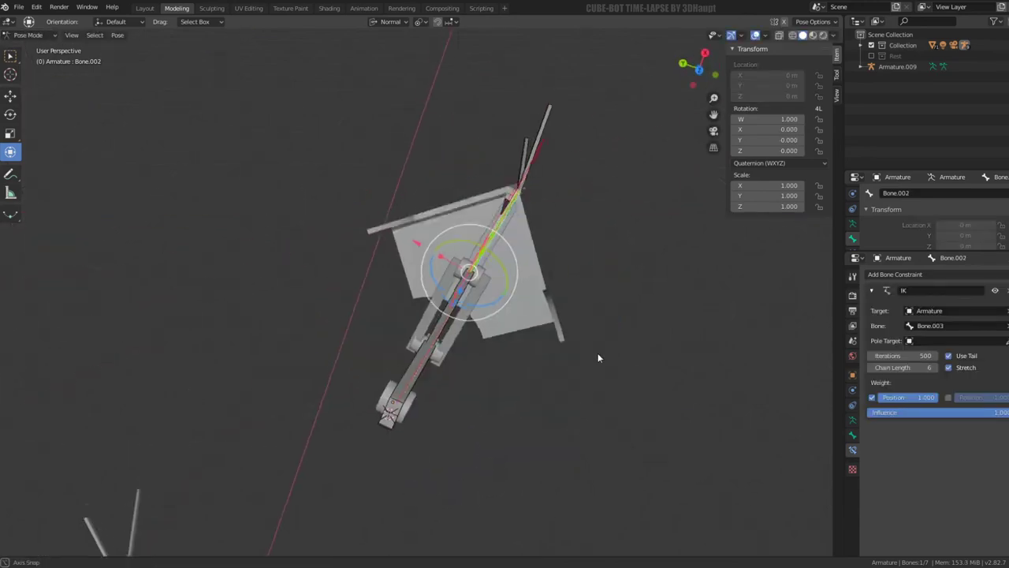
key("r")
key("x")
right_click(534, 384)
middle_click_drag(534, 383, 561, 272)
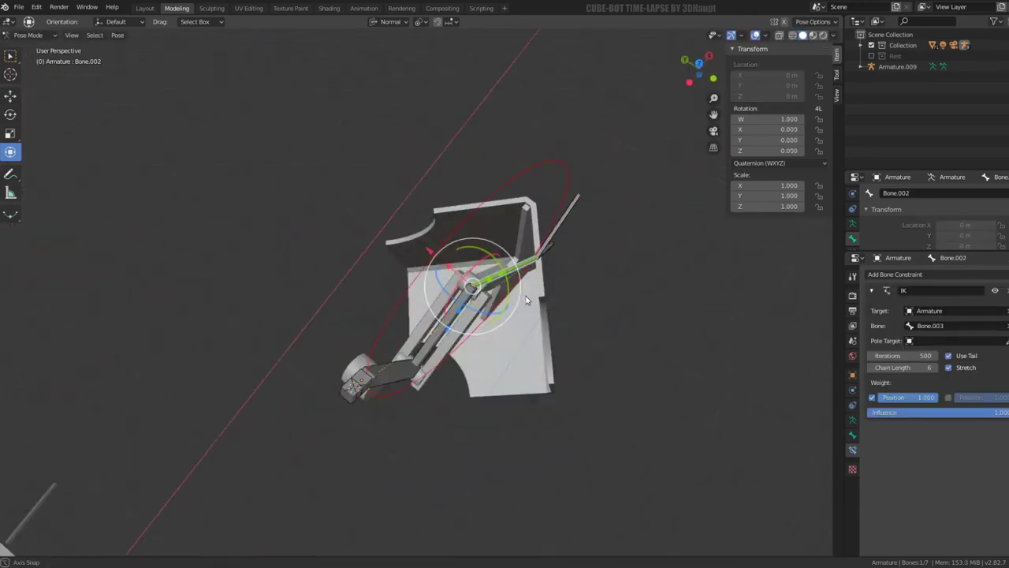
left_click(853, 432)
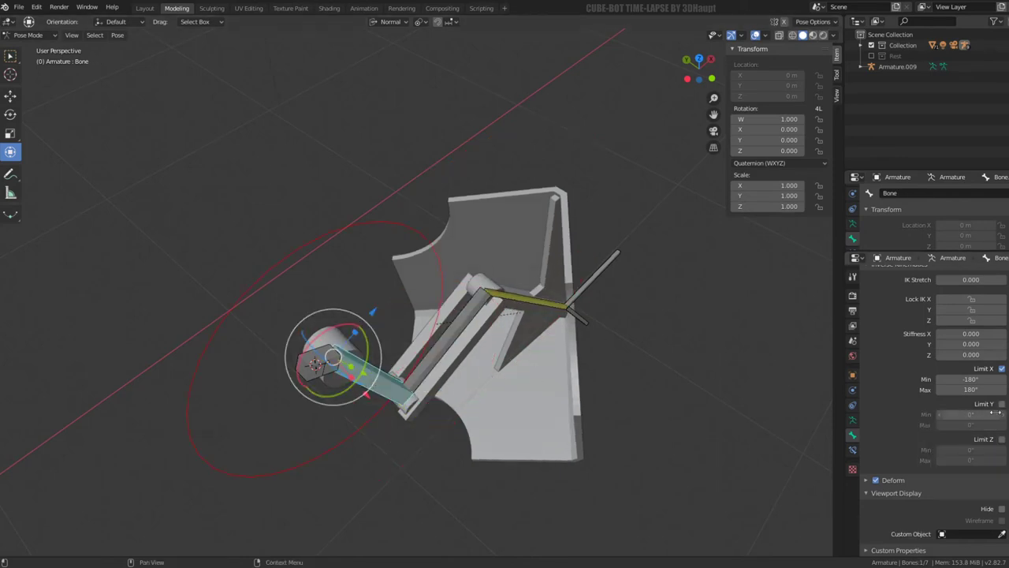
Step: Enable Bone's Z IK limit and test-move the Bone.004 target, cancelling the second move
left_click(1002, 439)
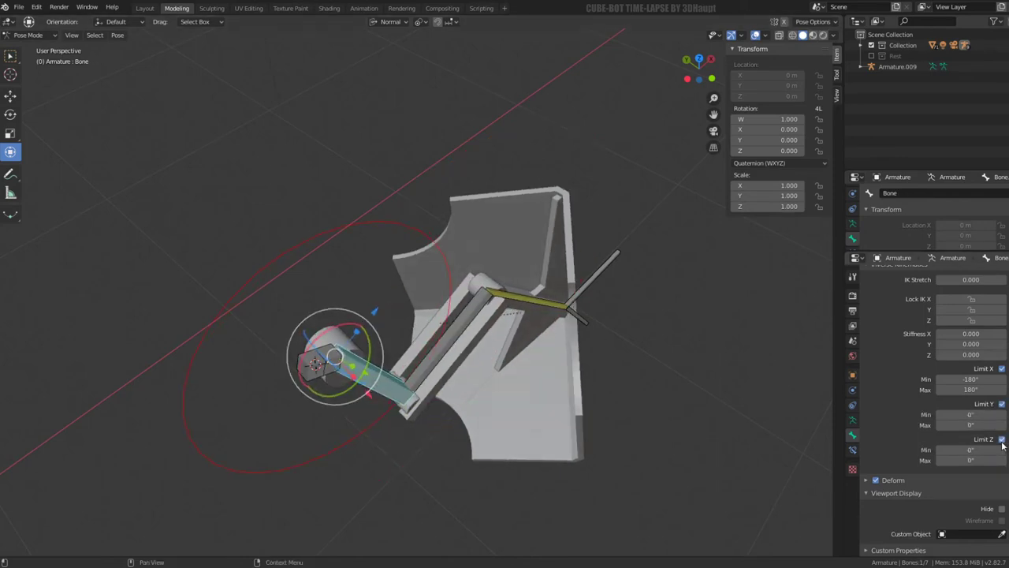
left_click(581, 302)
middle_click_drag(580, 302, 610, 300)
key("Escape")
key("g")
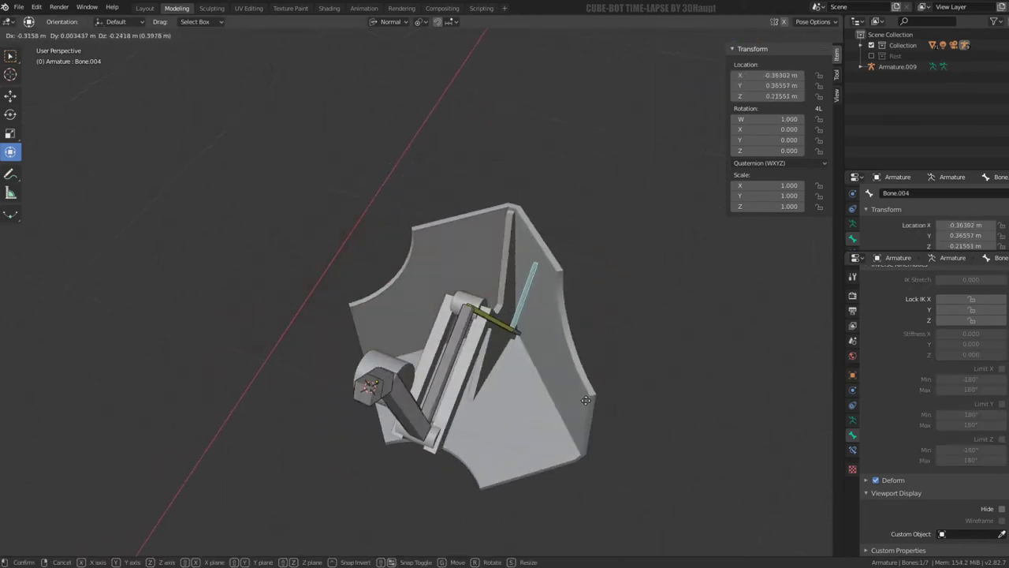
left_click(528, 379)
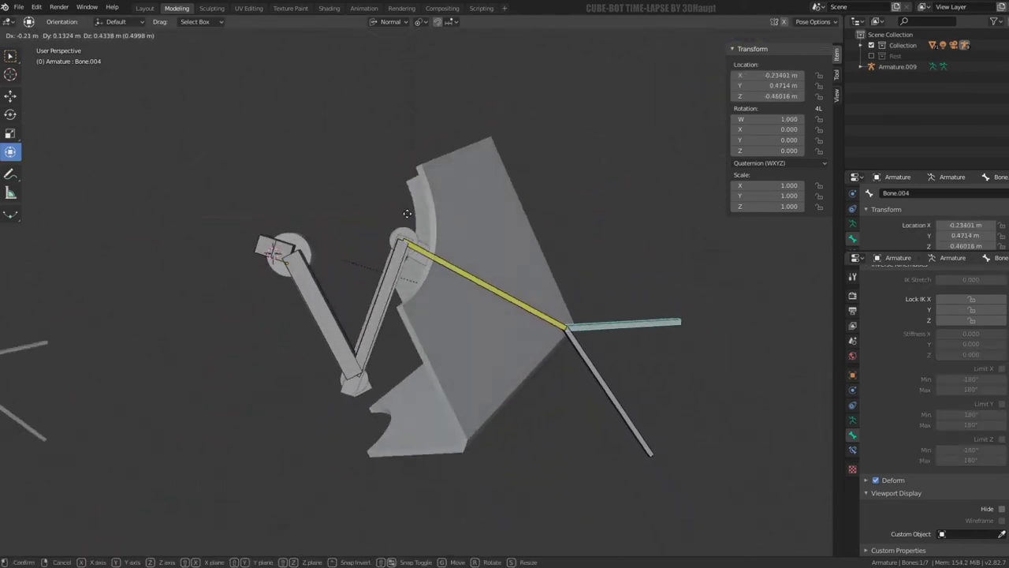
middle_click_drag(478, 318, 617, 370)
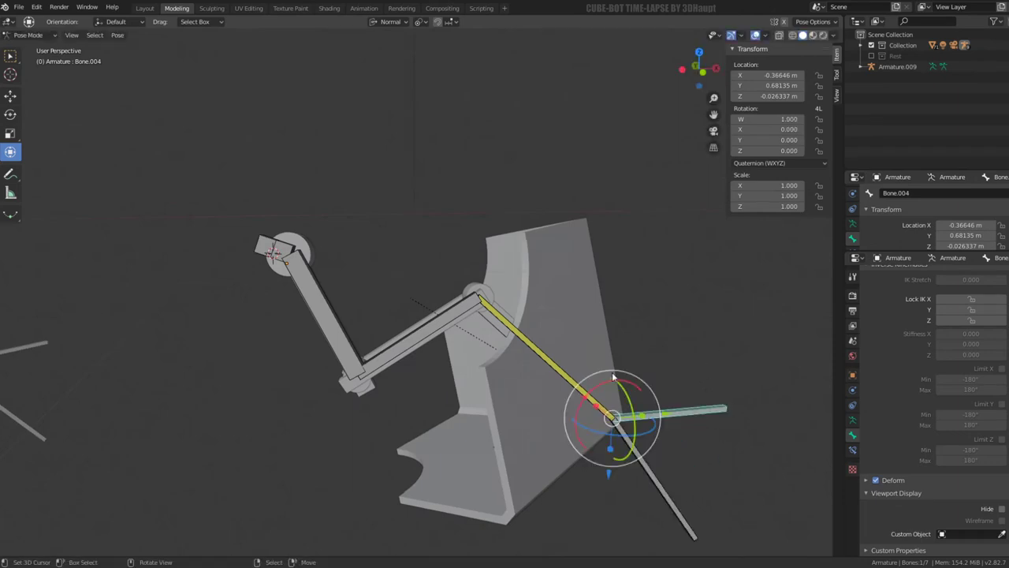
key("g")
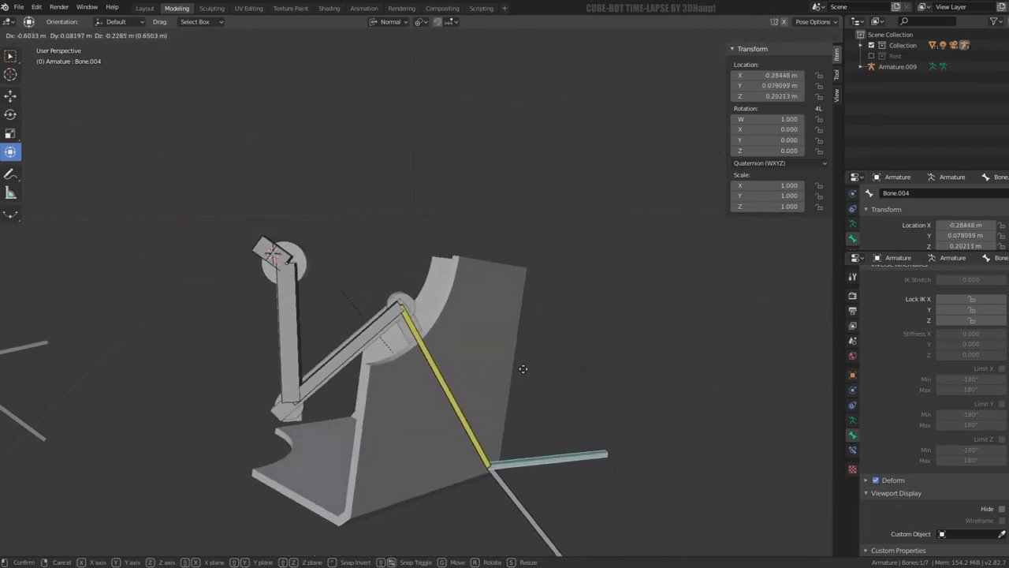
key("Escape")
mouse_move(559, 466)
middle_mouse_down()
mouse_move(526, 367)
mouse_move(631, 311)
middle_mouse_up()
Step: Enable the Rotation weight on Bone.002's IK constraint
key("r")
left_click(536, 373)
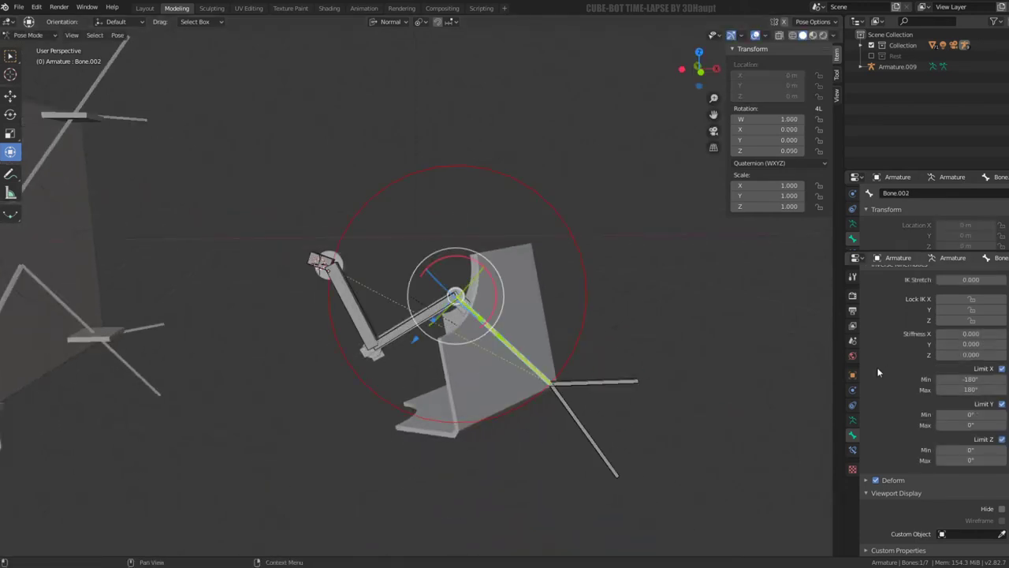
left_click(853, 449)
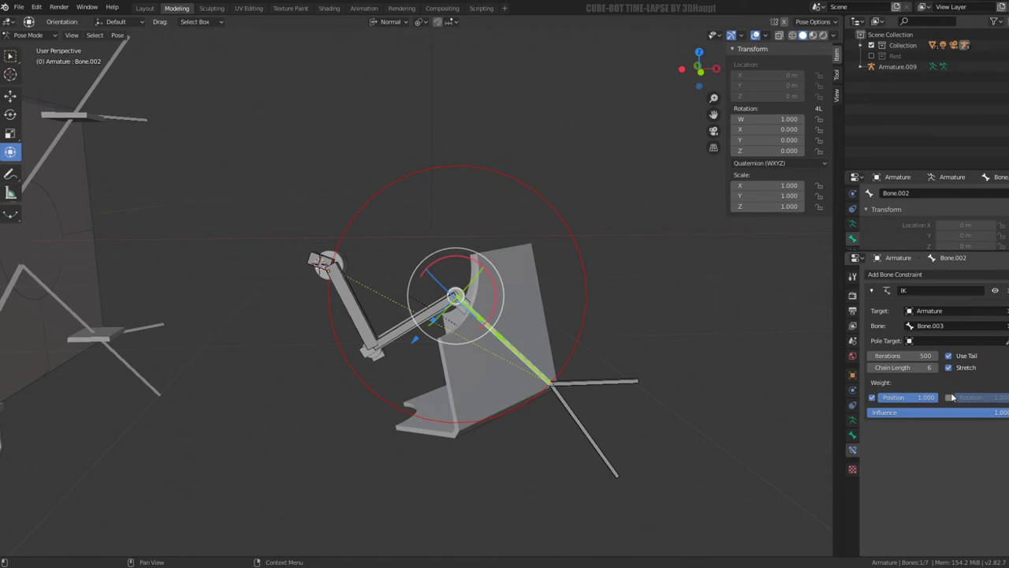
left_click(949, 396)
Step: Test Bone.004 with cancelled grabs and a cancelled rotation, then confirm a final move
left_click(616, 384)
key("g")
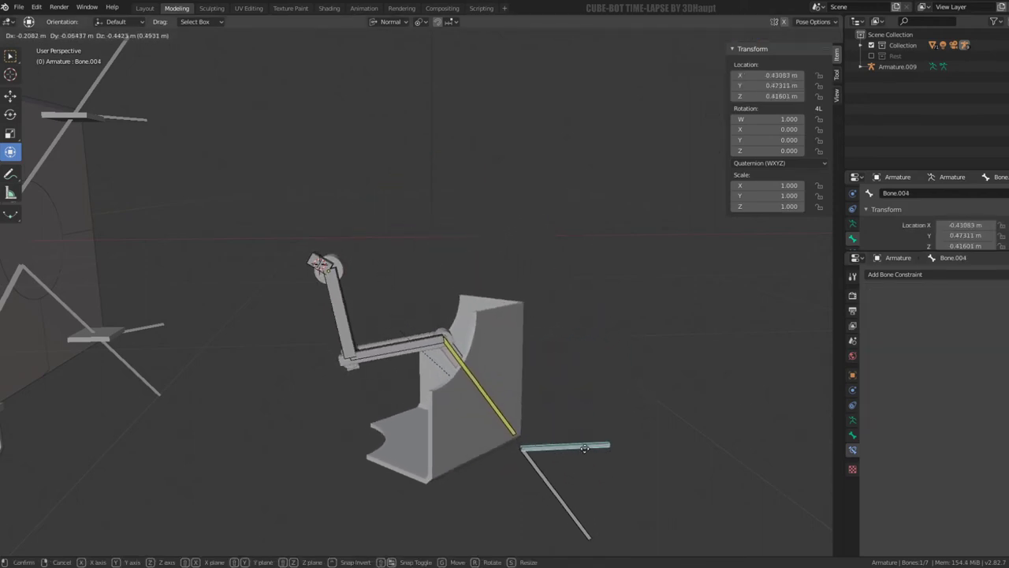
key("Escape")
key("g")
key("Escape")
mouse_move(615, 342)
middle_mouse_down()
mouse_move(495, 266)
mouse_move(523, 292)
mouse_move(489, 438)
middle_mouse_up()
mouse_move(477, 459)
left_mouse_down()
mouse_move(451, 460)
mouse_move(468, 490)
mouse_move(479, 451)
mouse_move(418, 482)
mouse_move(470, 440)
left_mouse_up()
right_click(470, 439)
middle_click_drag(470, 440, 479, 382)
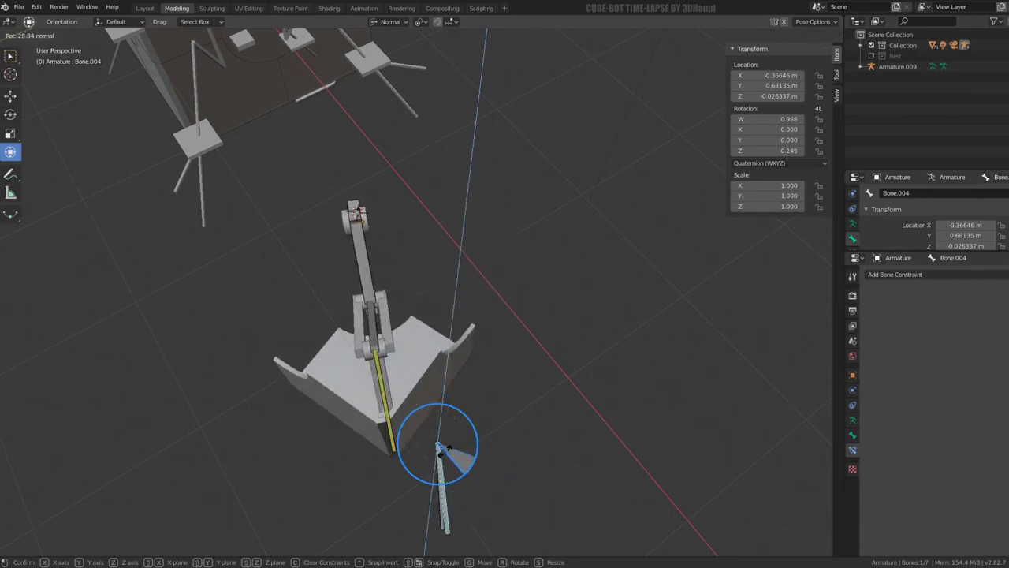
key("g")
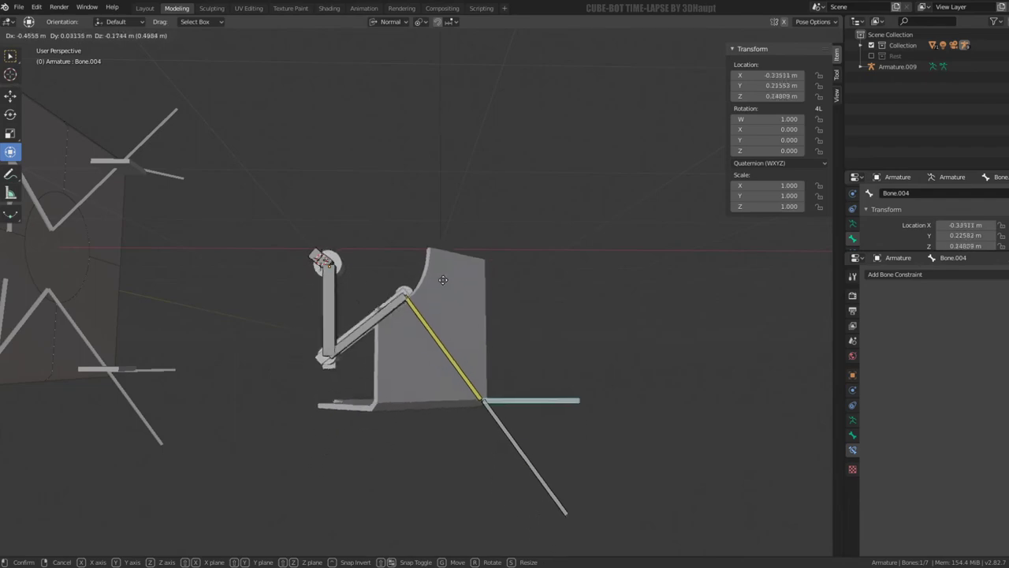
left_click(438, 319)
mouse_move(476, 221)
middle_mouse_down()
mouse_move(384, 274)
mouse_move(509, 280)
middle_mouse_up()
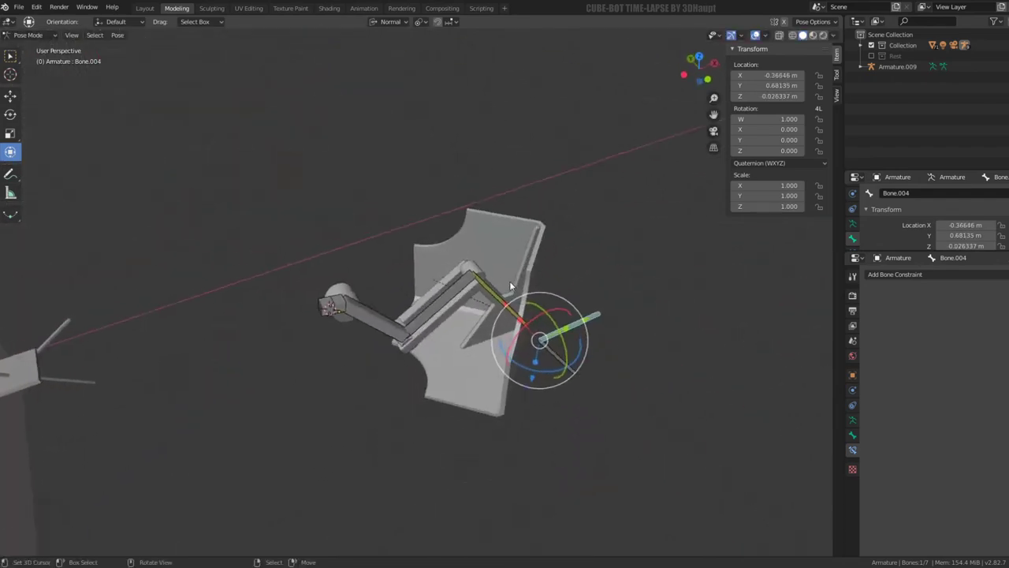
scroll(509, 280, "up", 5)
Step: Lock Bone.006's IK rotation at 0° on X and Y, leave Z free, then select Bone.004
middle_click_drag(248, 278, 299, 278)
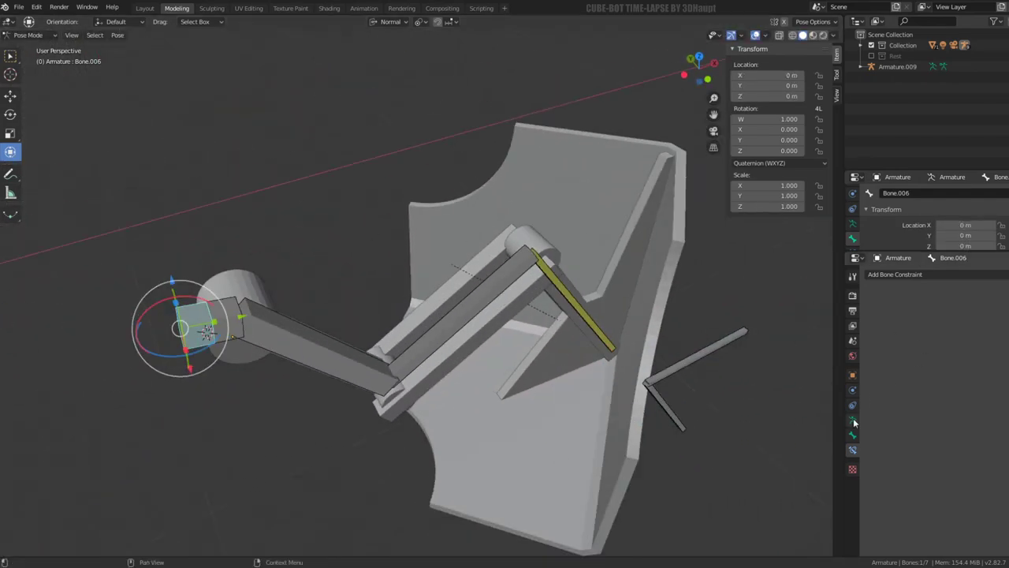
left_click(852, 435)
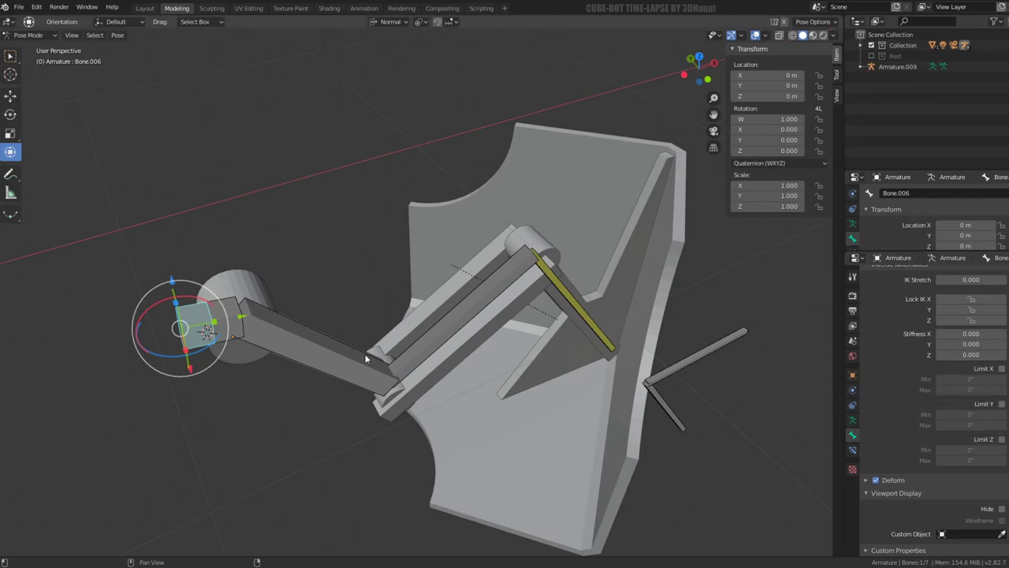
middle_click_drag(365, 359, 361, 331)
left_click(1001, 368)
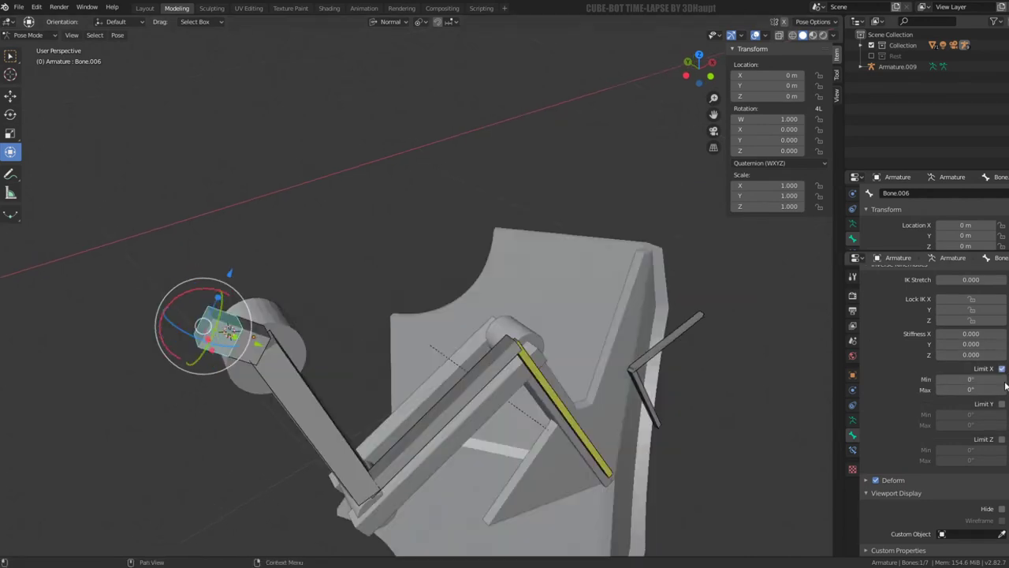
left_click(1001, 403)
left_click(1001, 439)
mouse_move(398, 308)
middle_mouse_down()
mouse_move(378, 304)
mouse_move(377, 245)
middle_mouse_up()
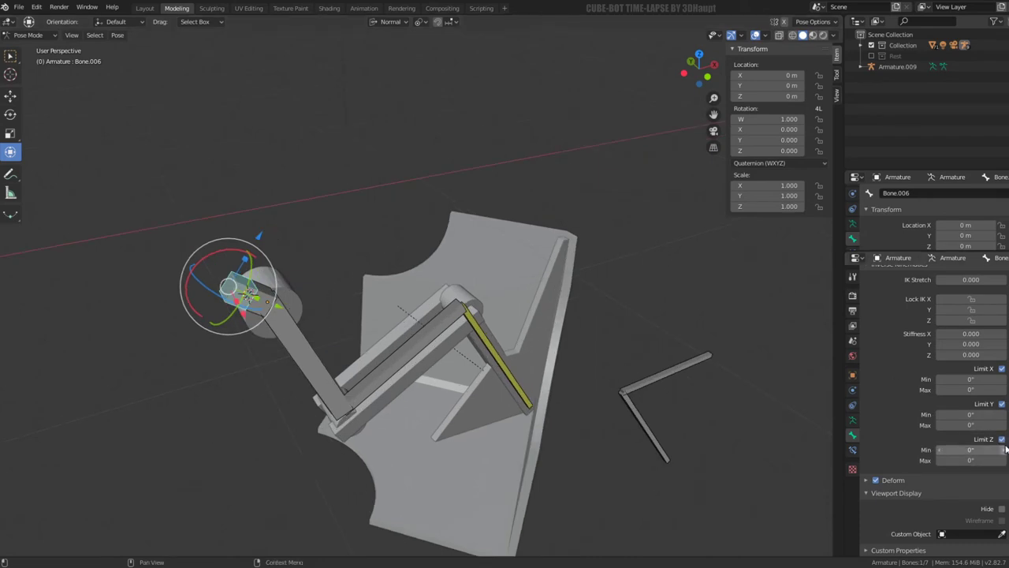
left_click(1003, 440)
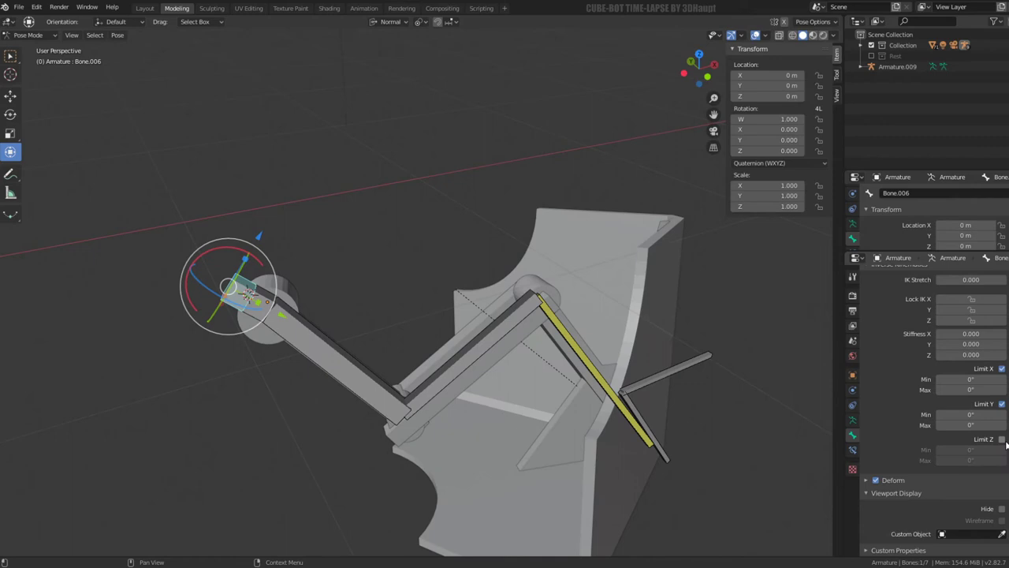
mouse_move(764, 340)
middle_mouse_down()
mouse_move(637, 276)
mouse_move(610, 389)
middle_mouse_up()
left_click(604, 402)
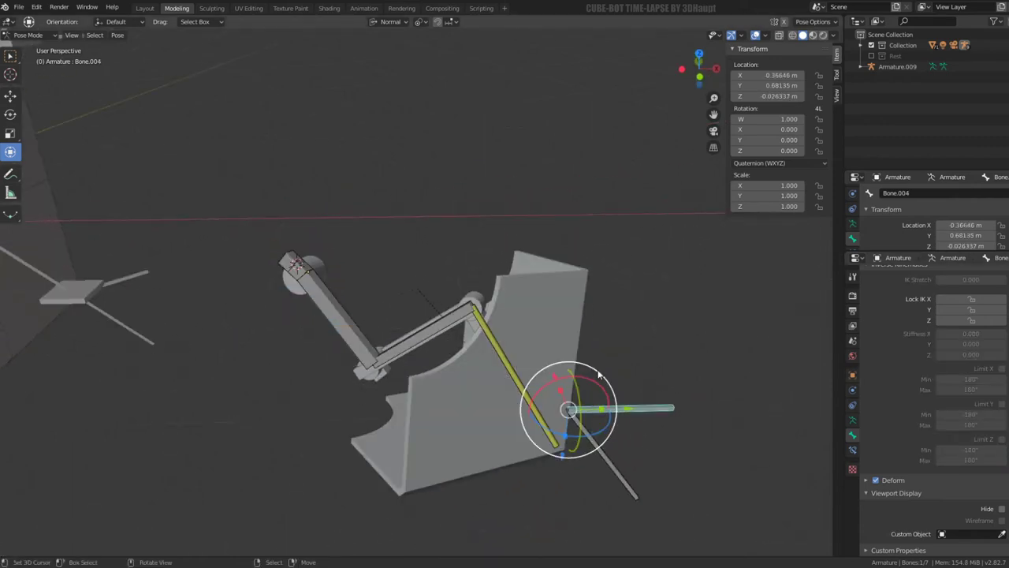
Step: Move the IK target Bone.004 twice to watch the arm follow
key("g")
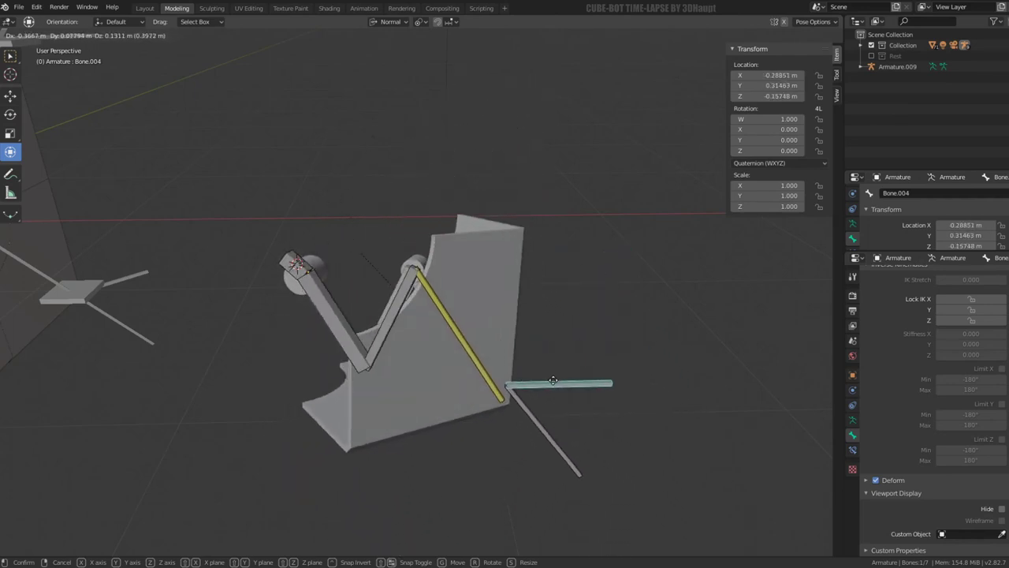
left_click(552, 380)
mouse_move(568, 289)
middle_mouse_down()
mouse_move(531, 364)
mouse_move(467, 362)
mouse_move(537, 328)
mouse_move(547, 292)
mouse_move(440, 382)
middle_mouse_up()
key("g")
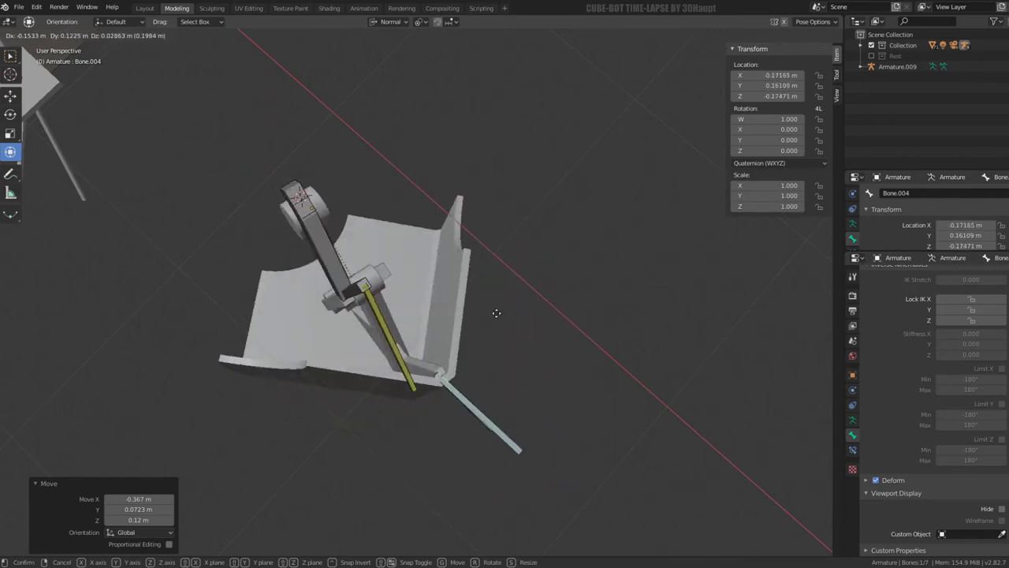
left_click(430, 387)
Step: Check Bone.002's IK constraint, then drag Bone.004 upward to bend the arm
left_click(427, 381)
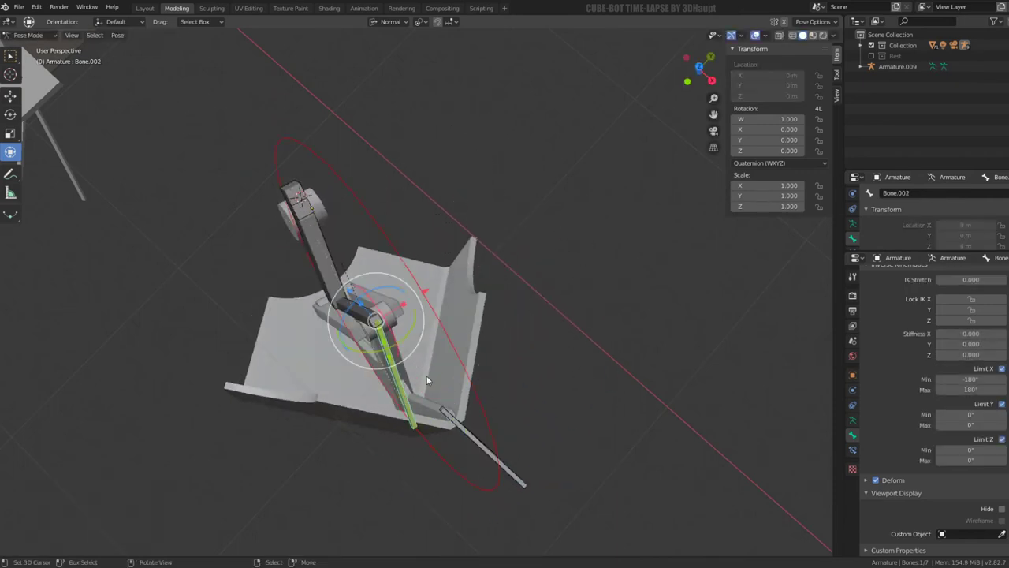
left_click(852, 449)
left_click(484, 454)
key("g")
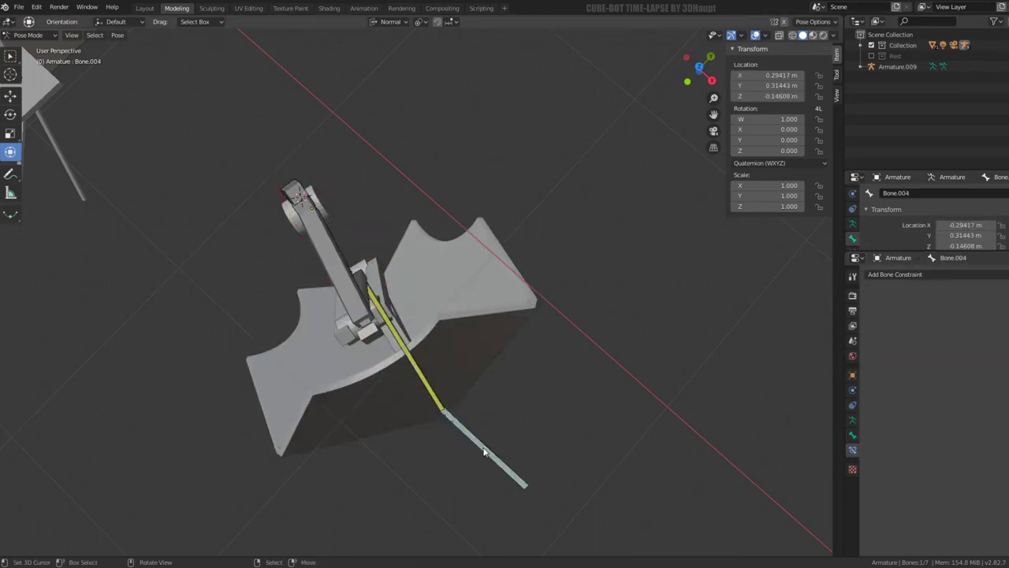
mouse_move(484, 453)
middle_mouse_down()
mouse_move(450, 361)
mouse_move(478, 304)
middle_mouse_up()
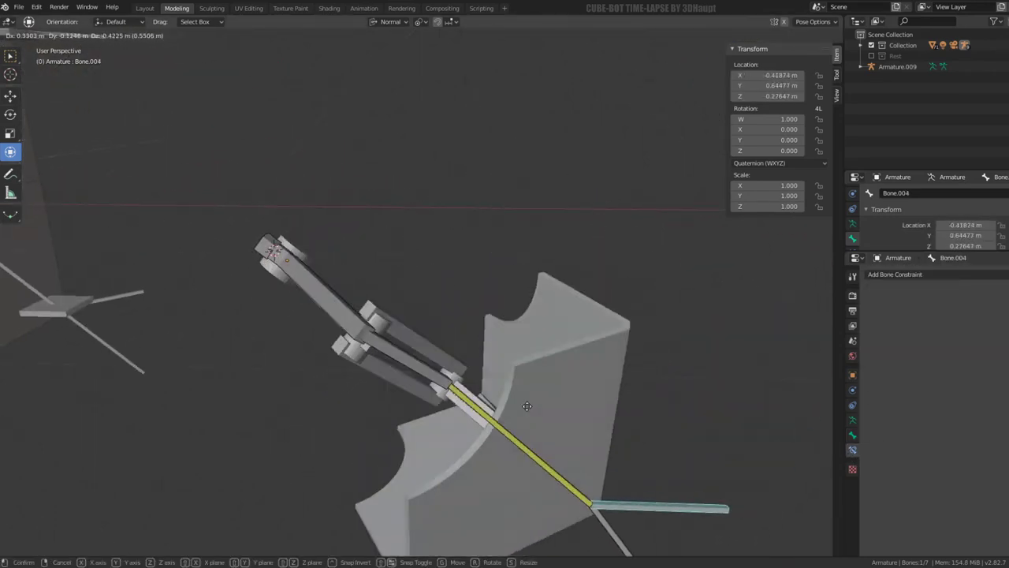
mouse_move(500, 270)
middle_mouse_down()
mouse_move(478, 297)
mouse_move(564, 390)
middle_mouse_up()
scroll(564, 389, "up", 2)
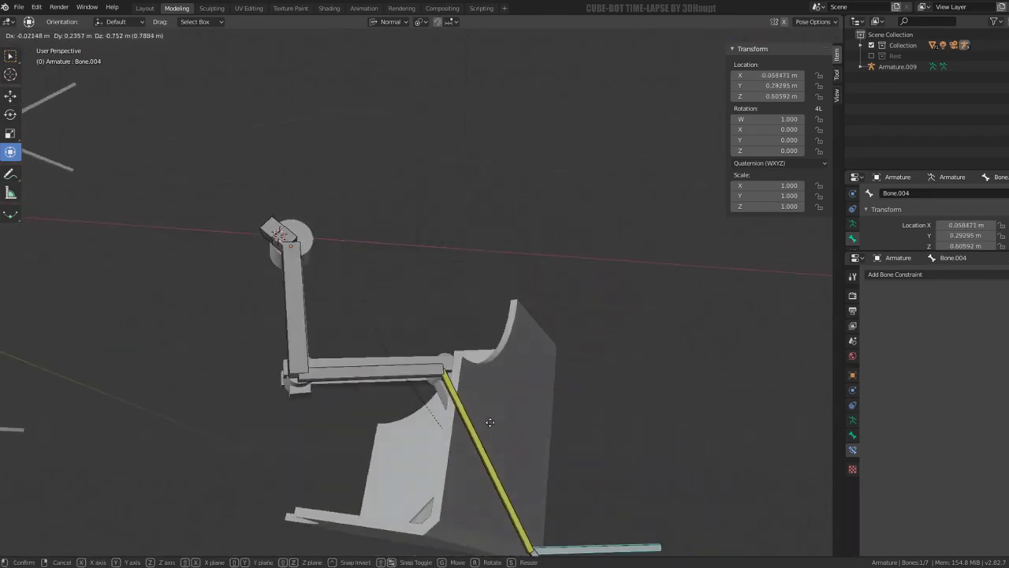
left_click(318, 257)
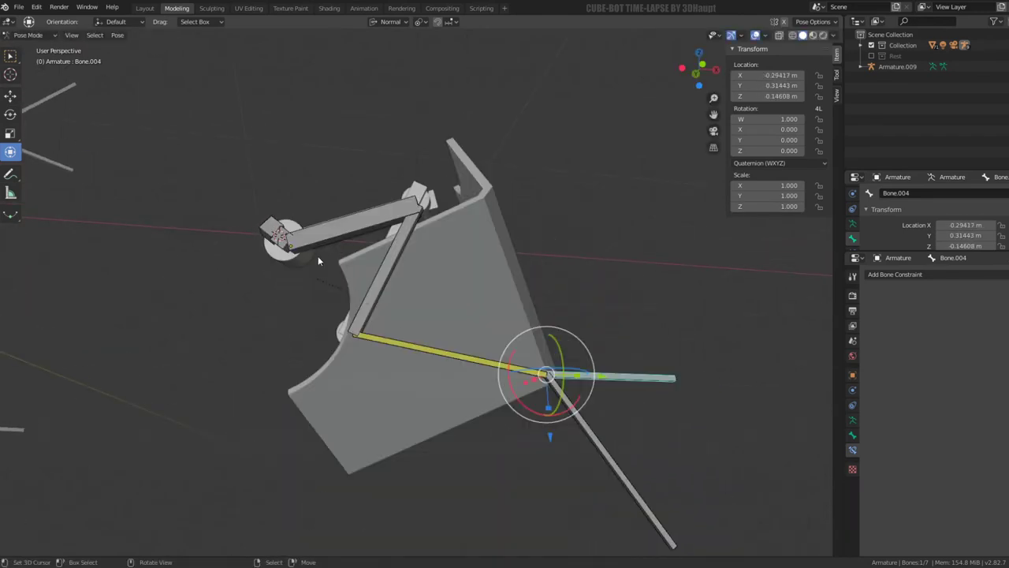
Step: Test Bone.006's rotation, then clear all three of its IK rotation limits
left_click(854, 438)
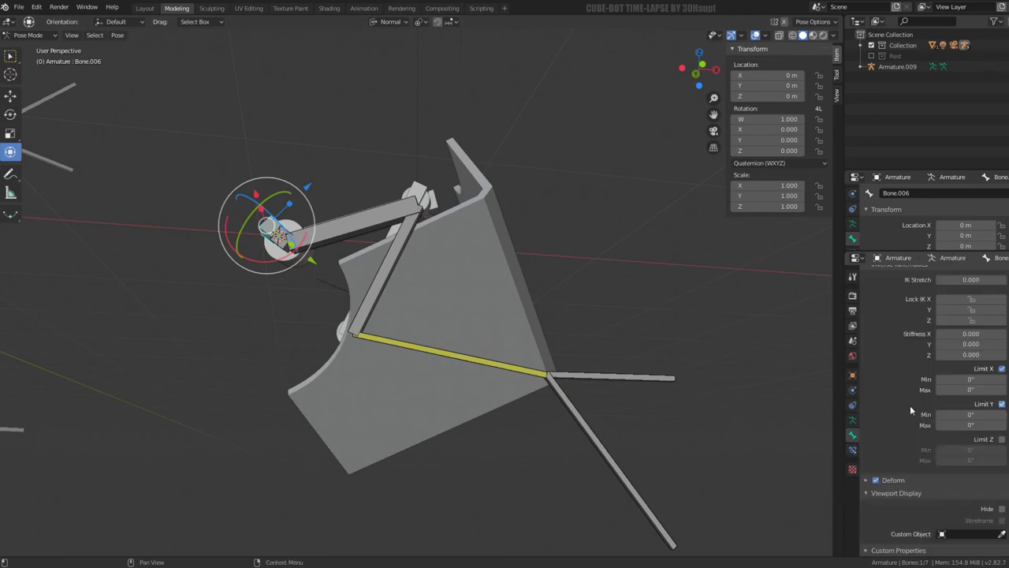
mouse_move(427, 264)
middle_mouse_down()
mouse_move(398, 253)
mouse_move(445, 269)
mouse_move(373, 248)
mouse_move(425, 277)
mouse_move(351, 268)
mouse_move(362, 222)
middle_mouse_up()
left_click_drag(359, 191, 331, 164)
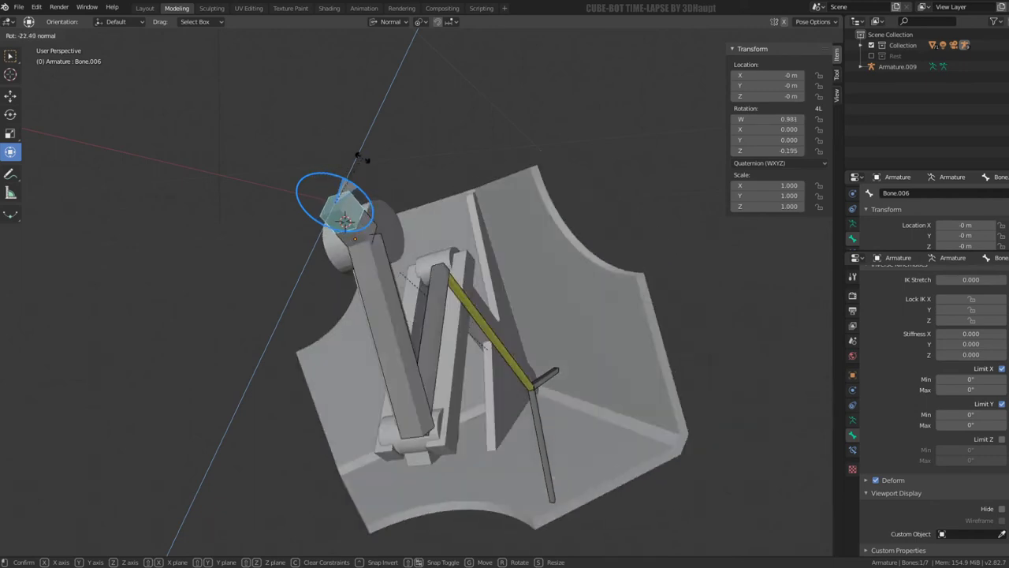
left_click_drag(331, 164, 399, 180)
middle_click_drag(531, 226, 510, 227)
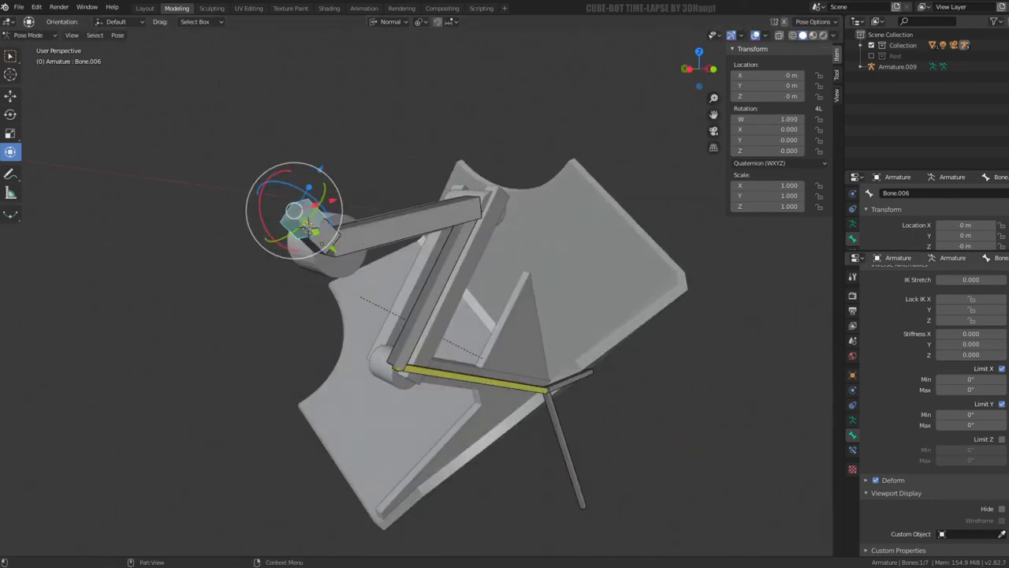
left_click(1002, 440)
middle_click_drag(431, 247, 424, 264)
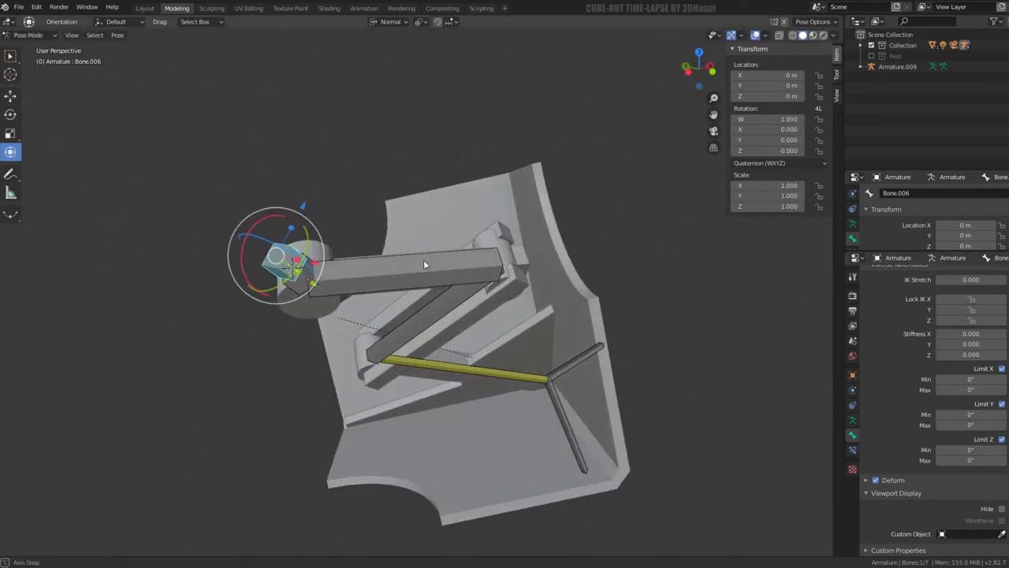
left_click_drag(1002, 440, 1004, 371)
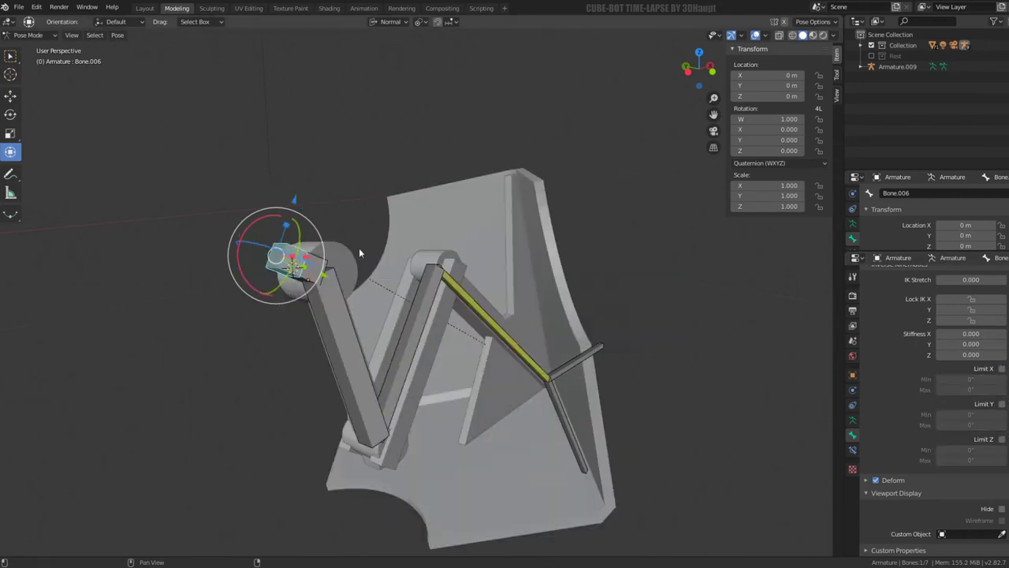
middle_click_drag(359, 250, 319, 241)
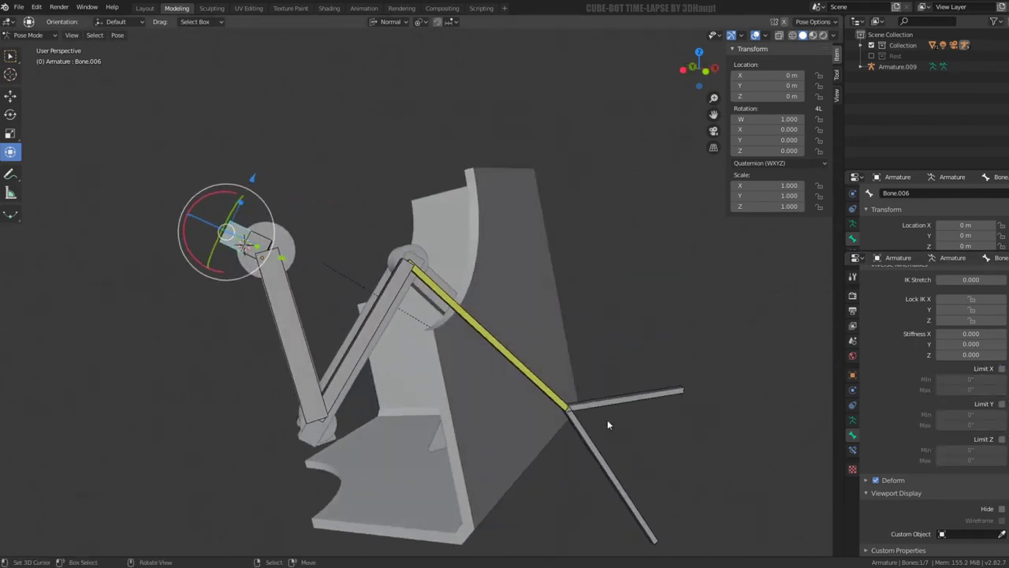
middle_click_drag(628, 406, 597, 339)
Step: Move Bone.004, reset its location with Alt+G, then start moving and rotating it again
key("g")
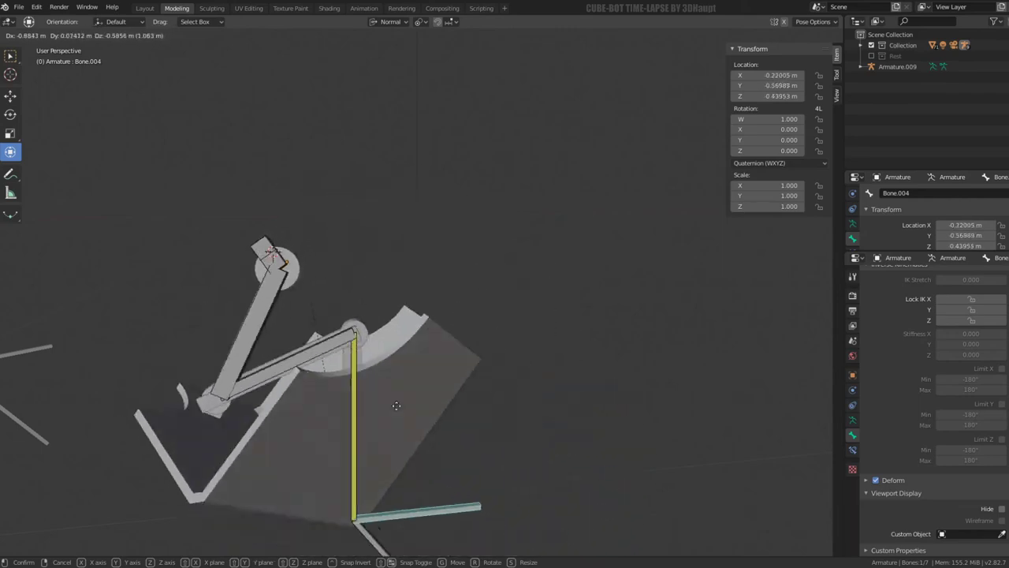
left_click(465, 248)
mouse_move(466, 248)
middle_mouse_down()
mouse_move(363, 291)
mouse_move(468, 239)
mouse_move(454, 220)
middle_mouse_up()
key("alt+g")
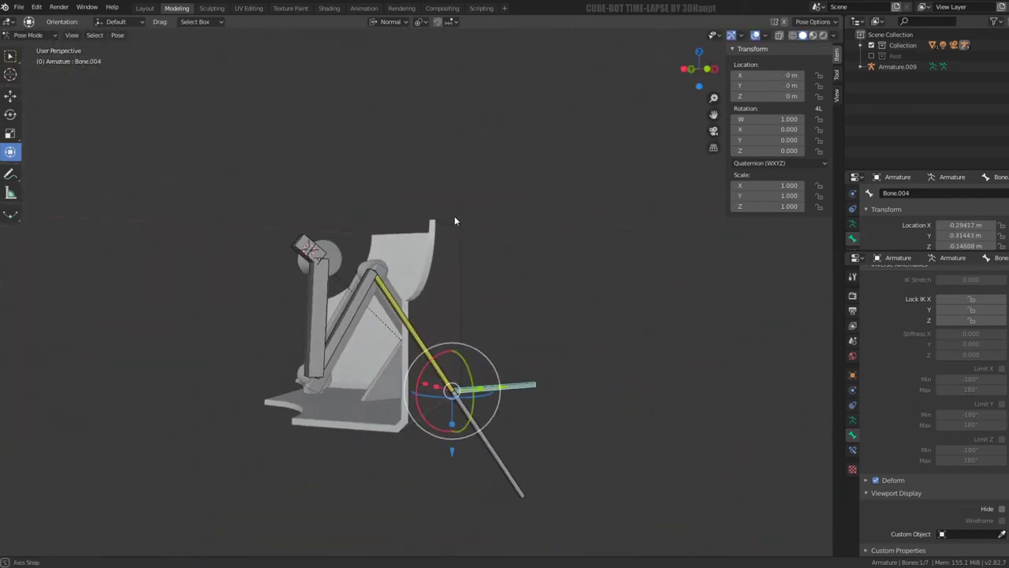
middle_click_drag(566, 332, 541, 273)
key("g")
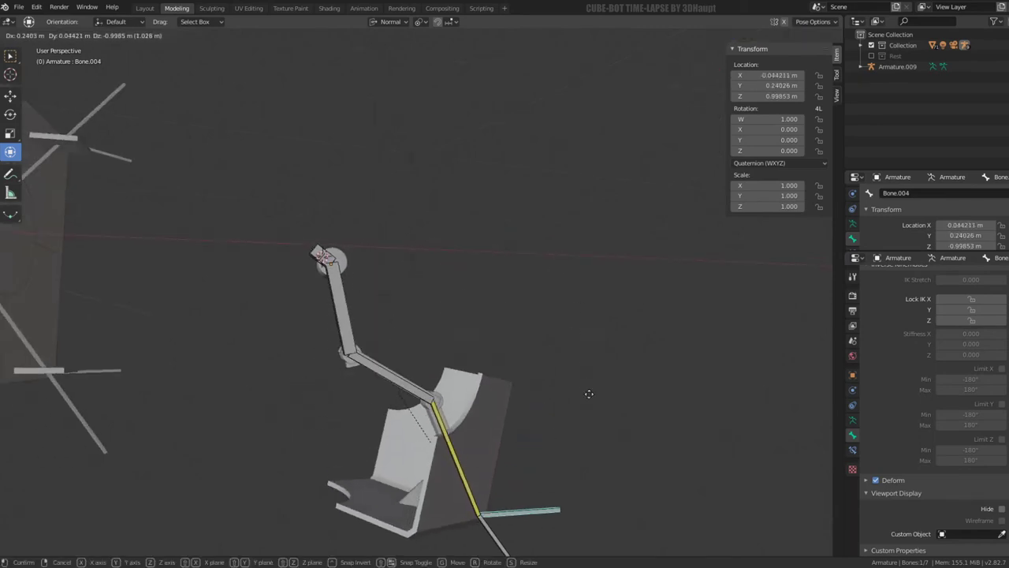
key("r")
Step: Review Bone.002's constraint, then grab Bone.004 again in front orthographic view
left_click(430, 350)
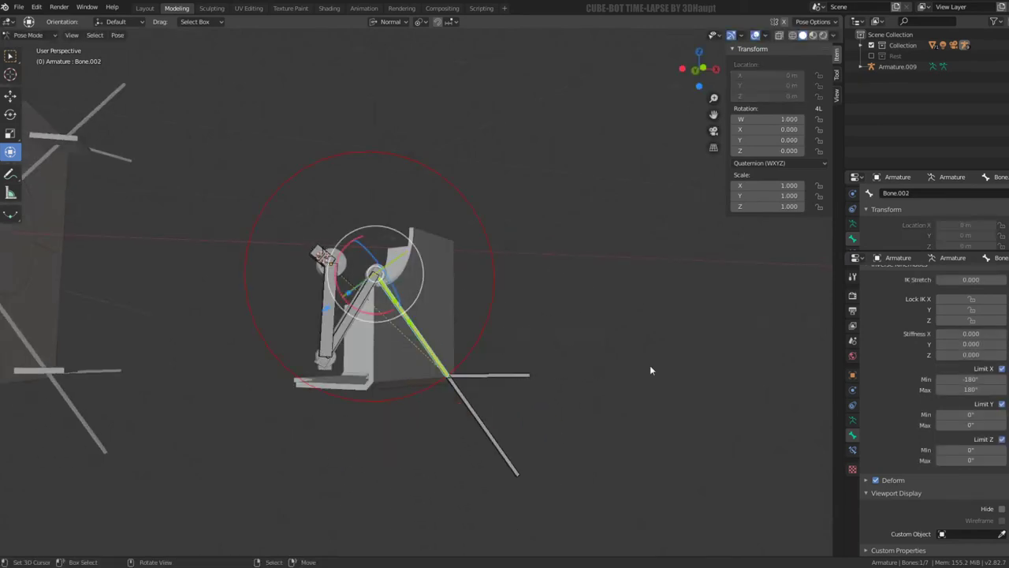
left_click(853, 450)
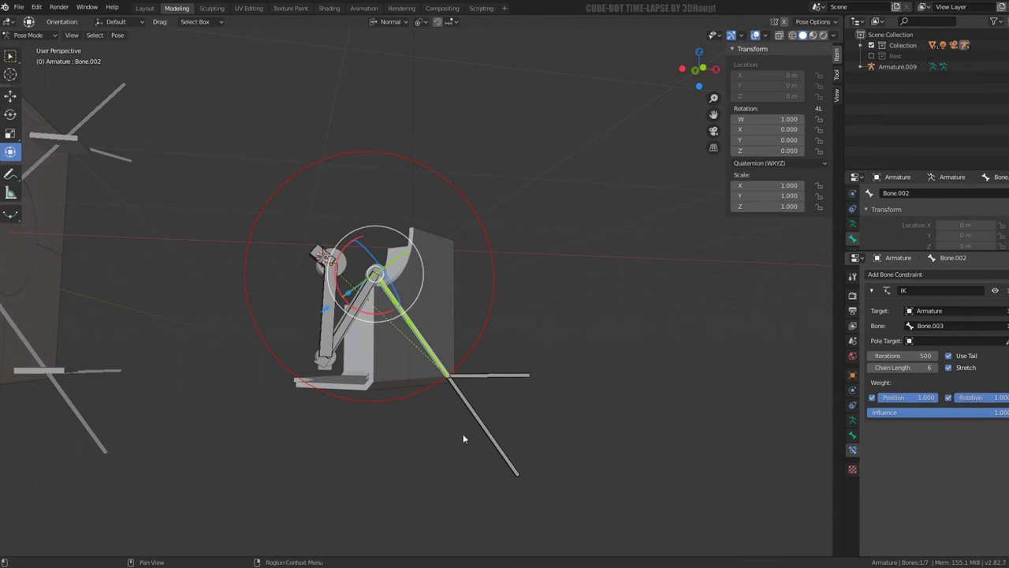
left_click(484, 382)
key("g")
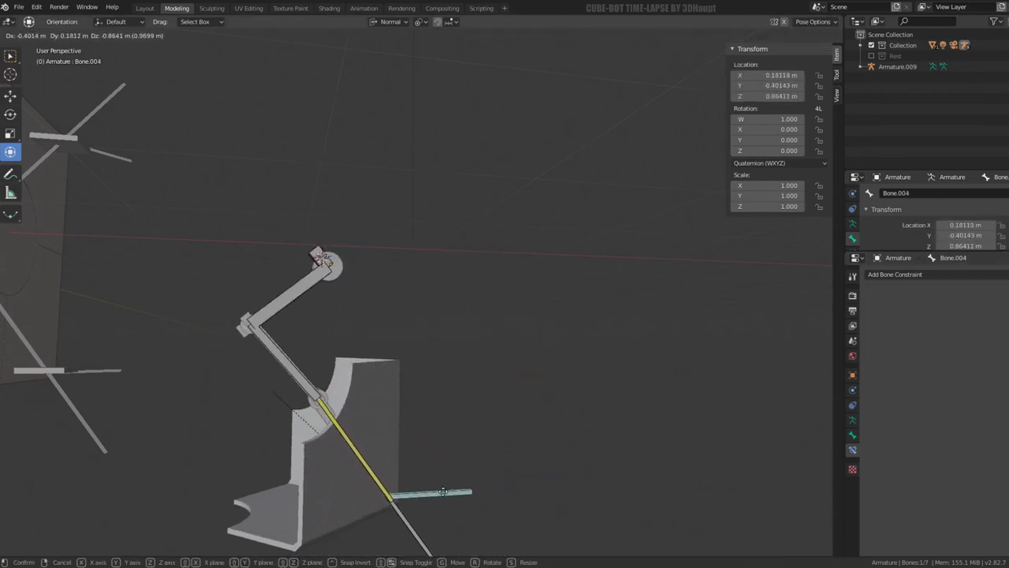
key("KP_1")
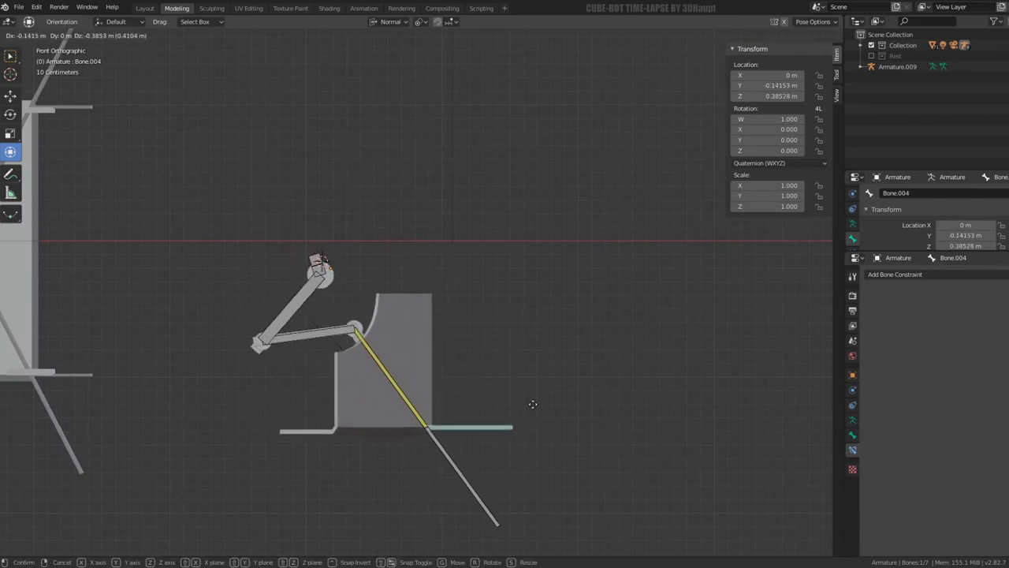
Step: Cancel the pending moves and clear Bone.004's rotation with Alt+R
key("Escape")
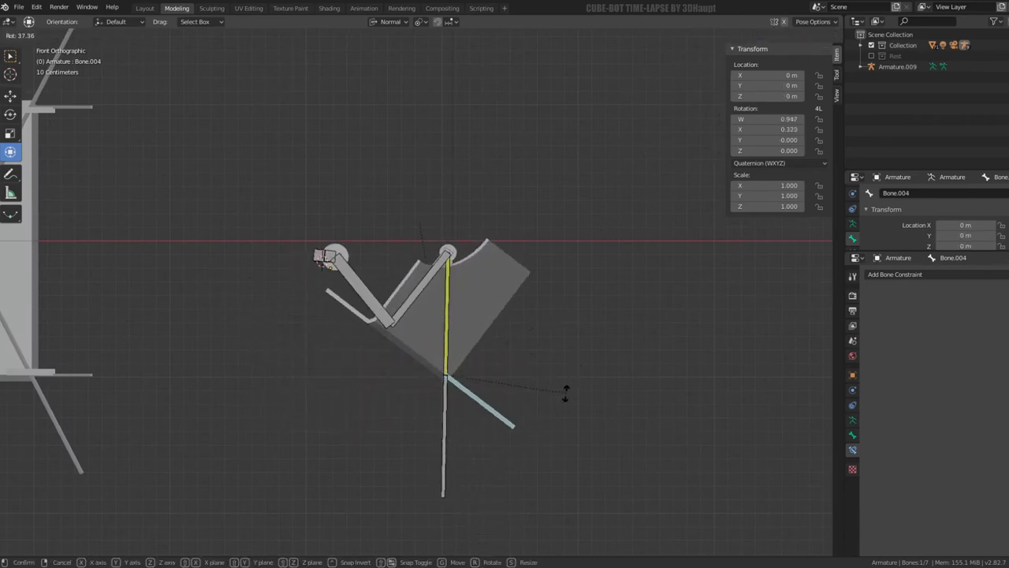
left_click(564, 394)
key("g")
key("Escape")
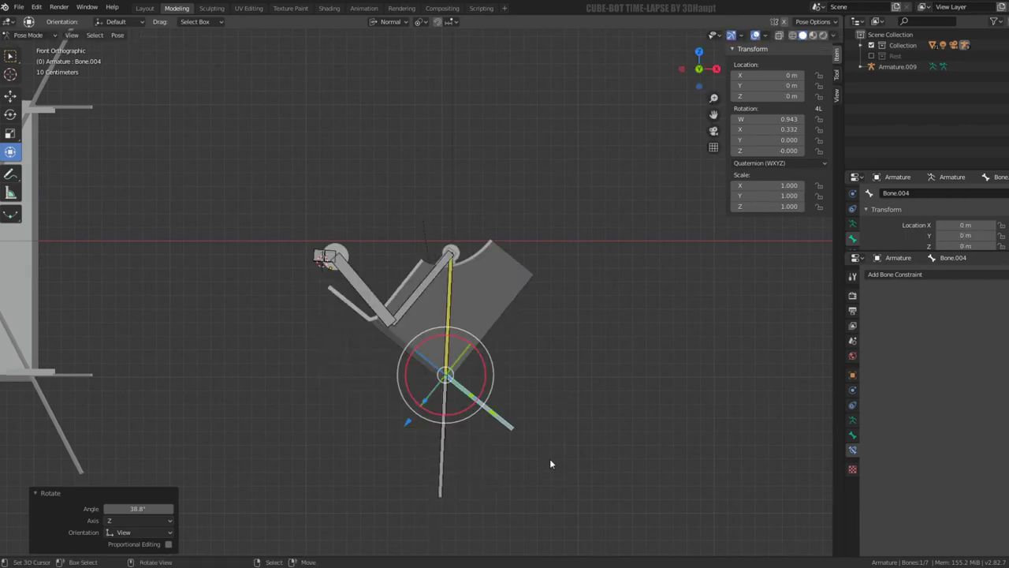
key("g")
key("alt+r")
Step: Move Bone.004 down-left to Y -0.18565 m, Z 0.19111 m, then select Bone.006
key("g")
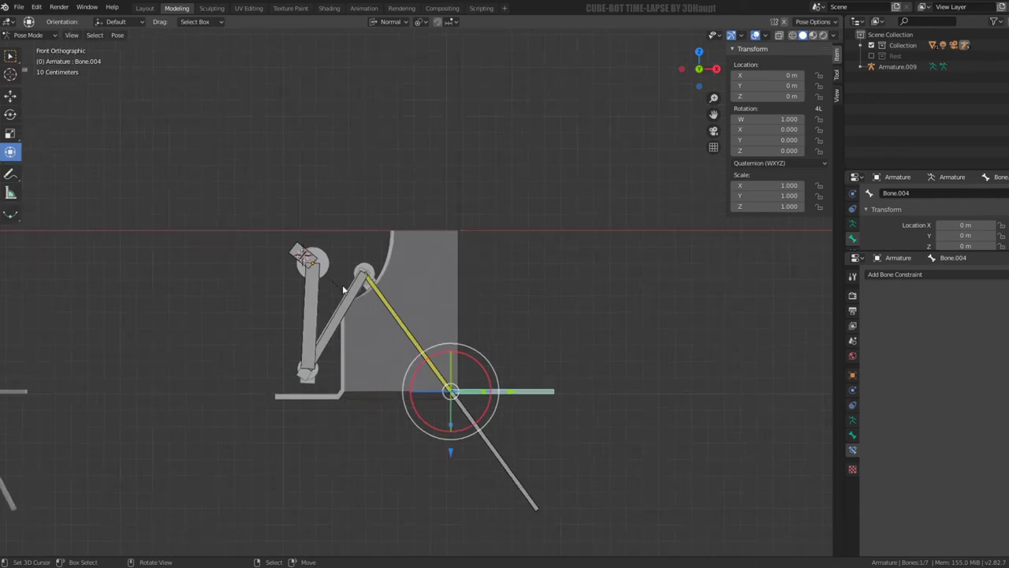
scroll(473, 315, "up", 2)
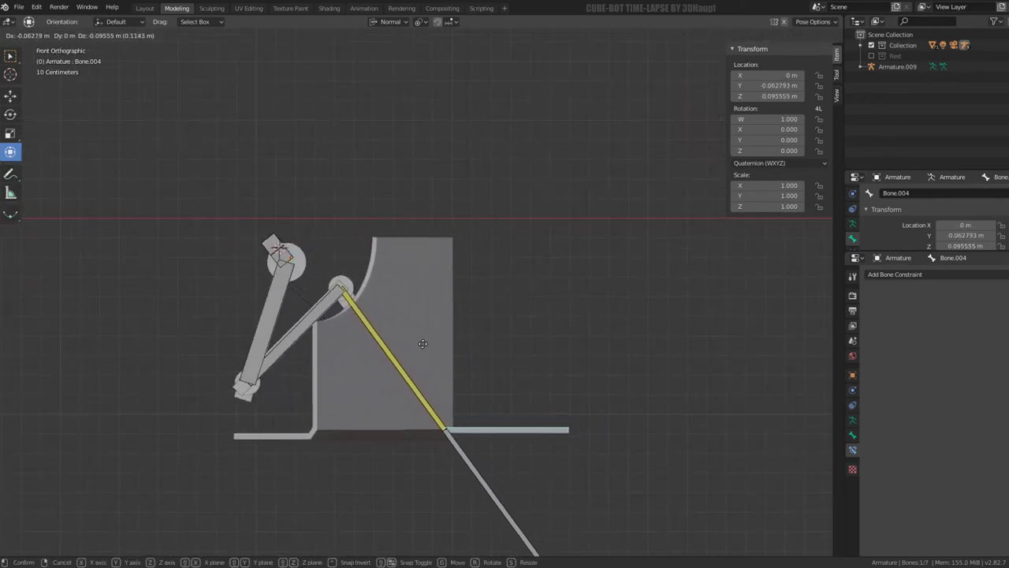
left_click(402, 360)
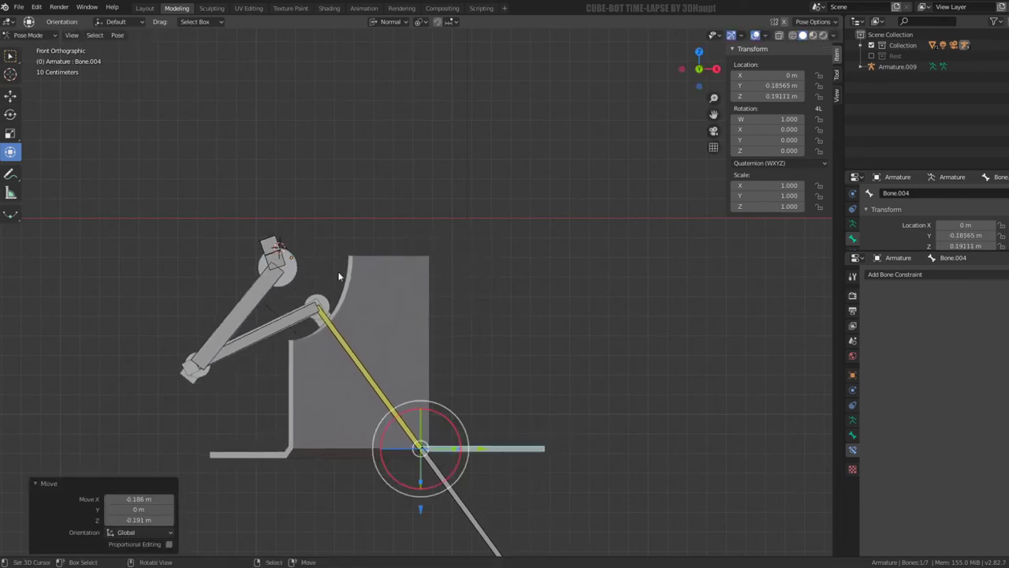
left_click(276, 240)
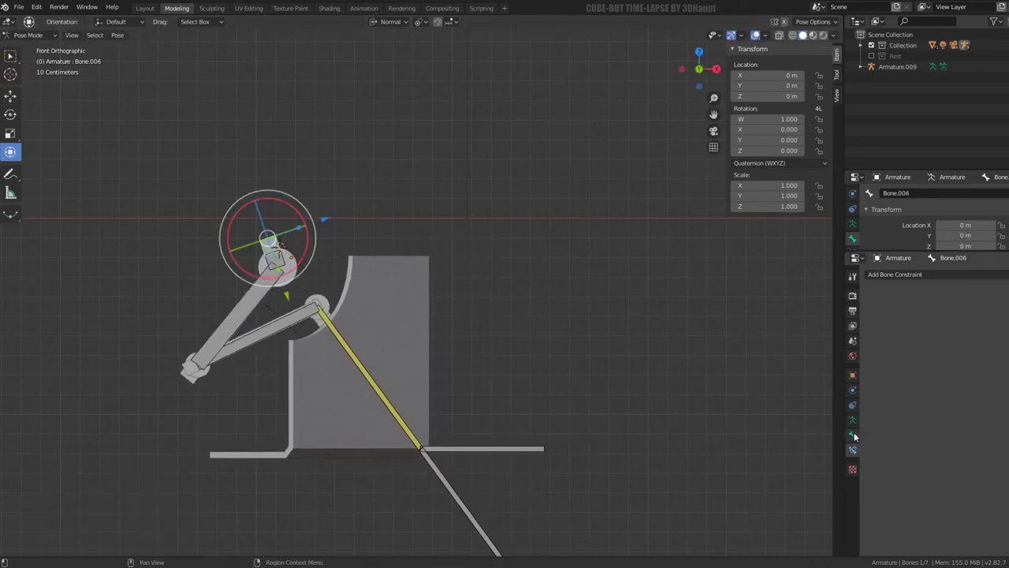
Step: Switch through the Properties tabs to the Bone Inverse Kinematics panel
left_click(852, 435)
left_click(852, 419)
left_click(853, 449)
left_click(852, 435)
left_click(852, 420)
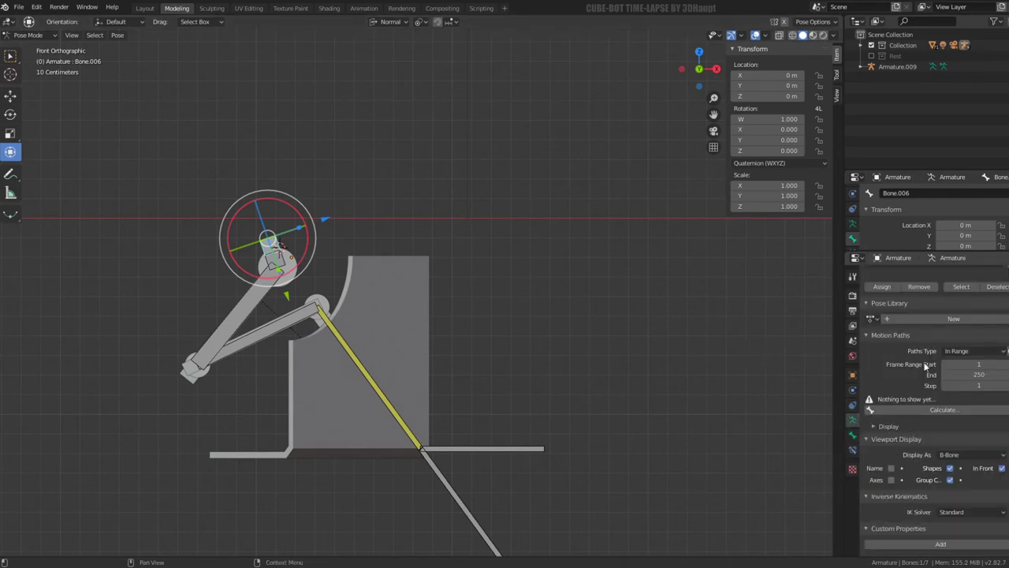
left_click(852, 450)
left_click(853, 433)
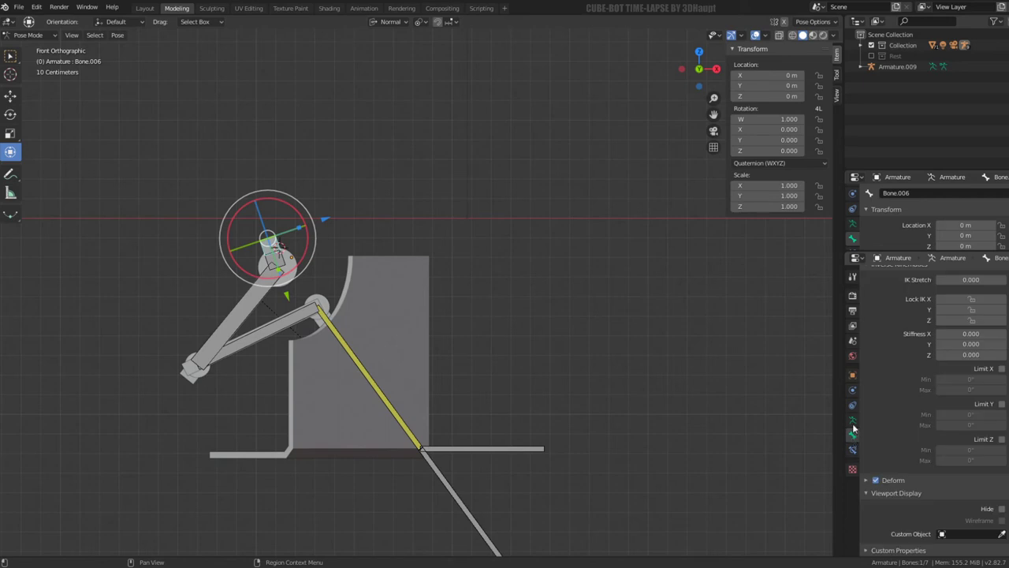
Step: Leave Bone.006's X limit off and set the long arm bone's Limit X minimum to 0°
left_click(1003, 368)
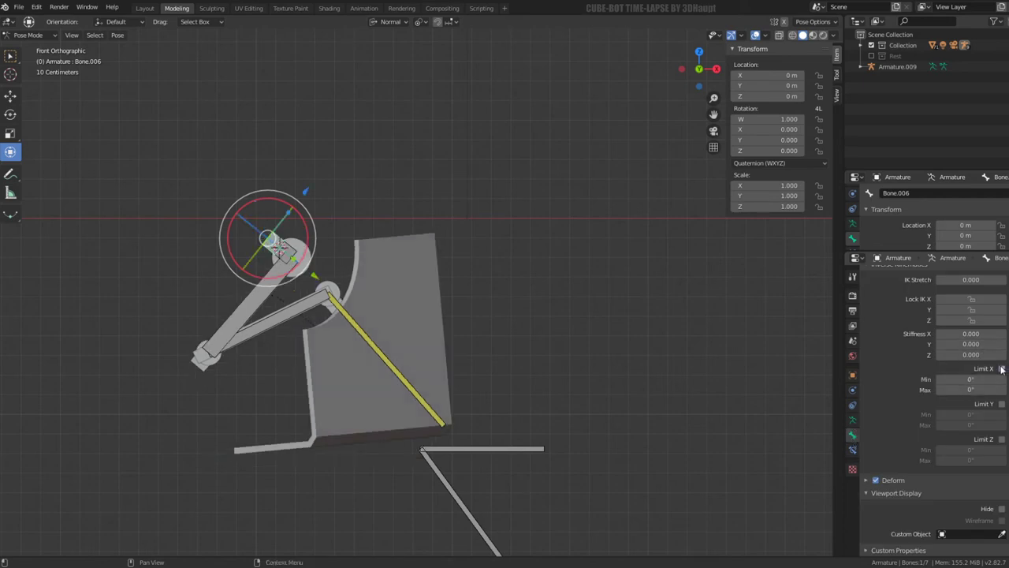
left_click(537, 451)
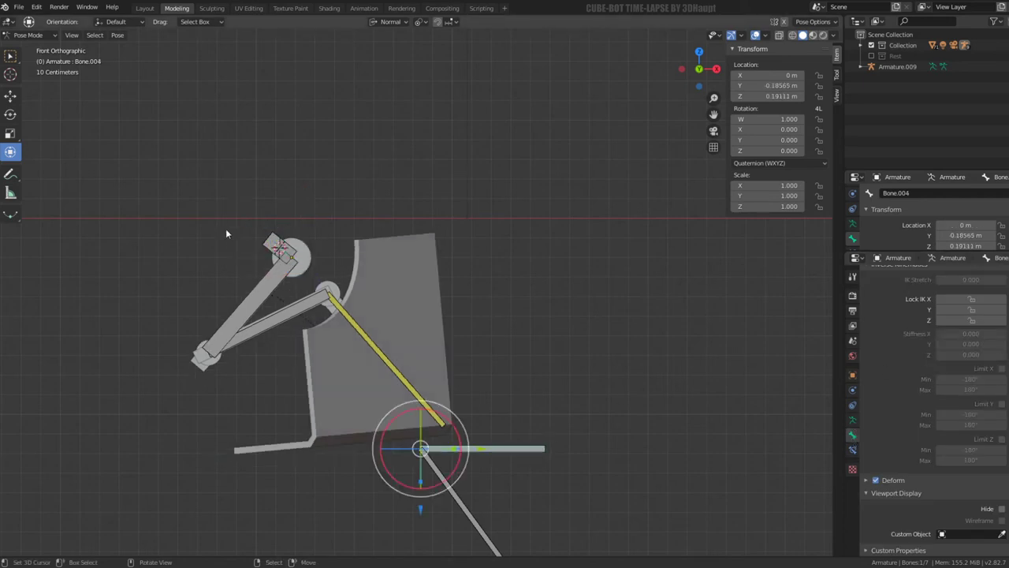
left_click(279, 246)
left_click(1002, 368)
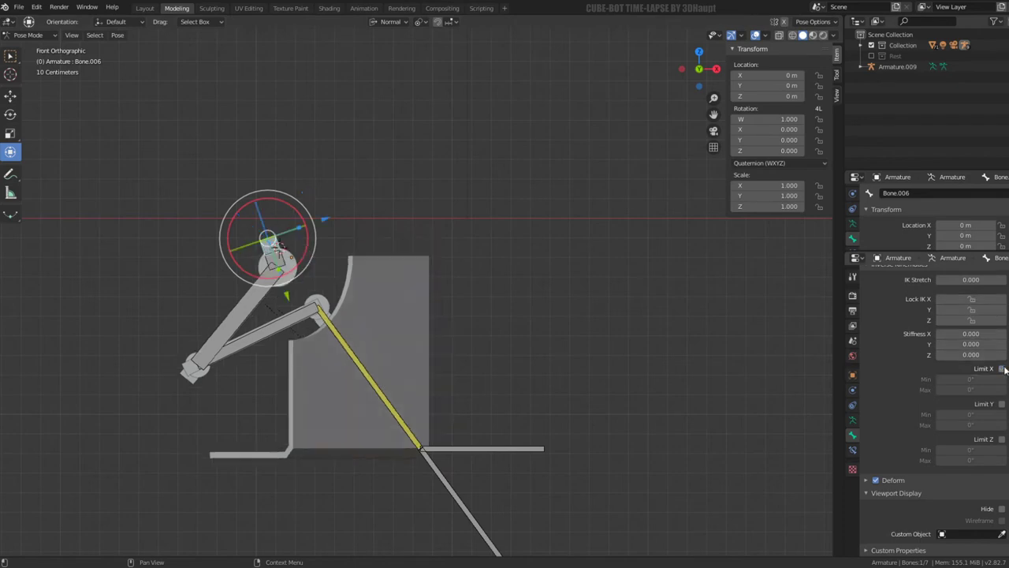
left_click(249, 311)
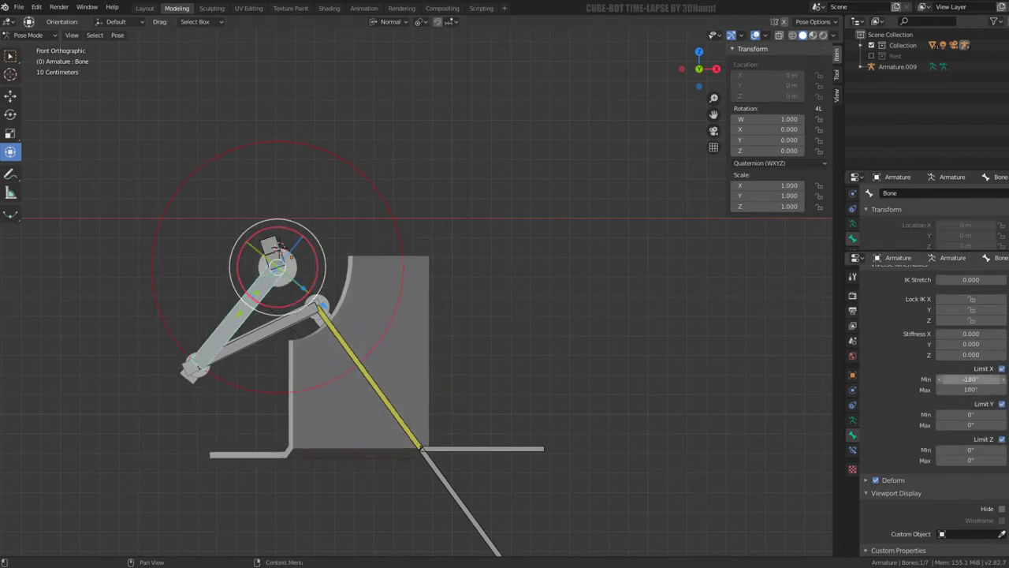
left_click_drag(971, 379, 985, 380)
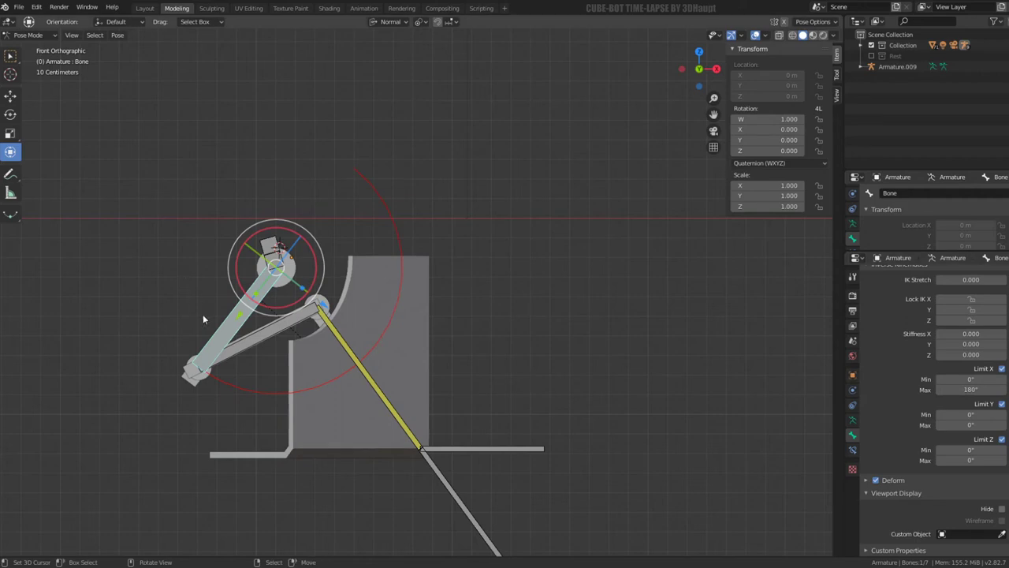
Step: Try a -44° minimum X limit on Bone.006, then disable its X limit again
left_click(268, 240)
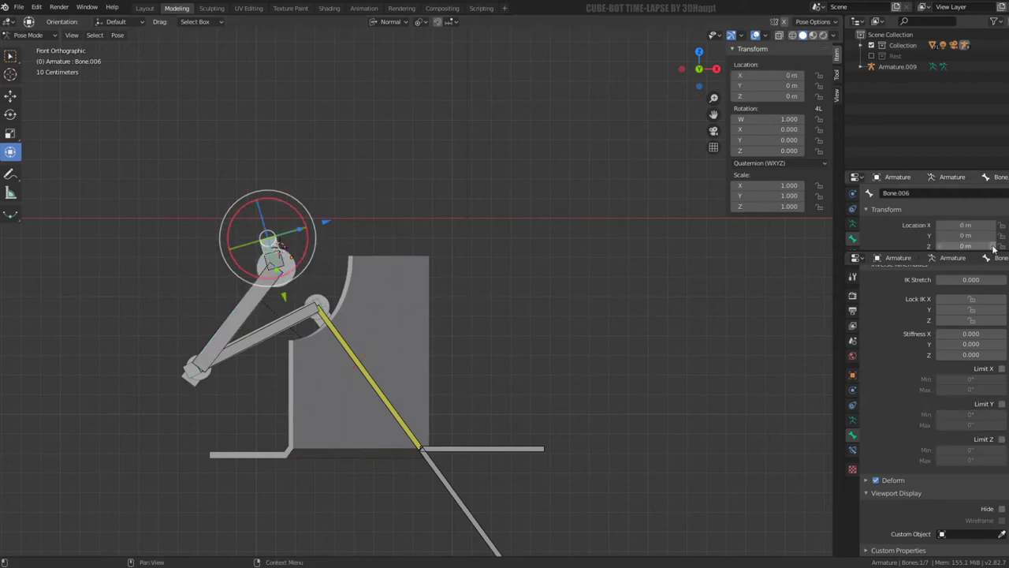
left_click(1002, 369)
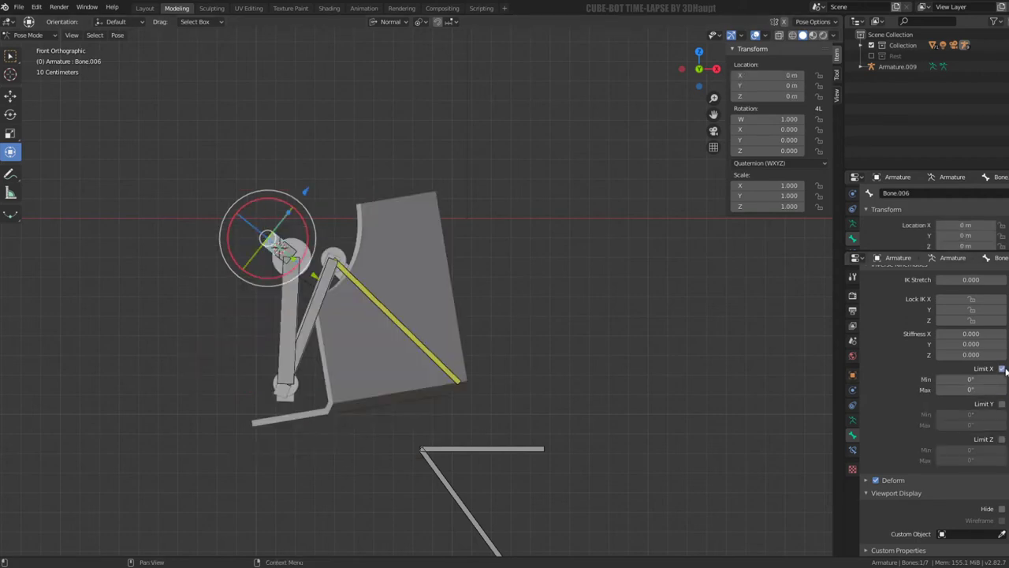
mouse_move(995, 387)
left_mouse_down()
mouse_move(950, 379)
mouse_move(989, 379)
left_mouse_up()
left_click(1001, 369)
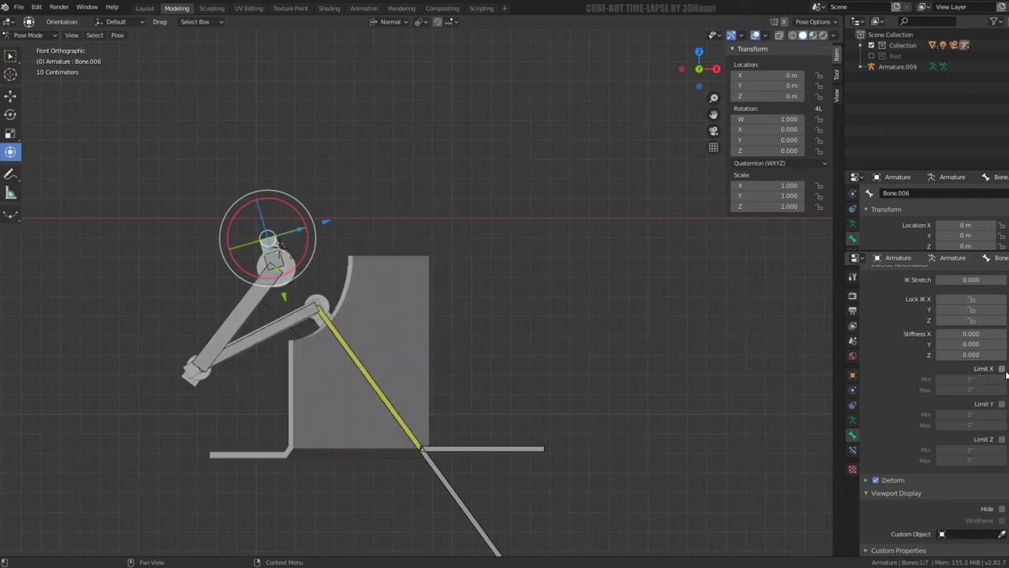
Step: Give Bone.005 an IK Limit Y of -90° minimum and 90° maximum
left_click(279, 272)
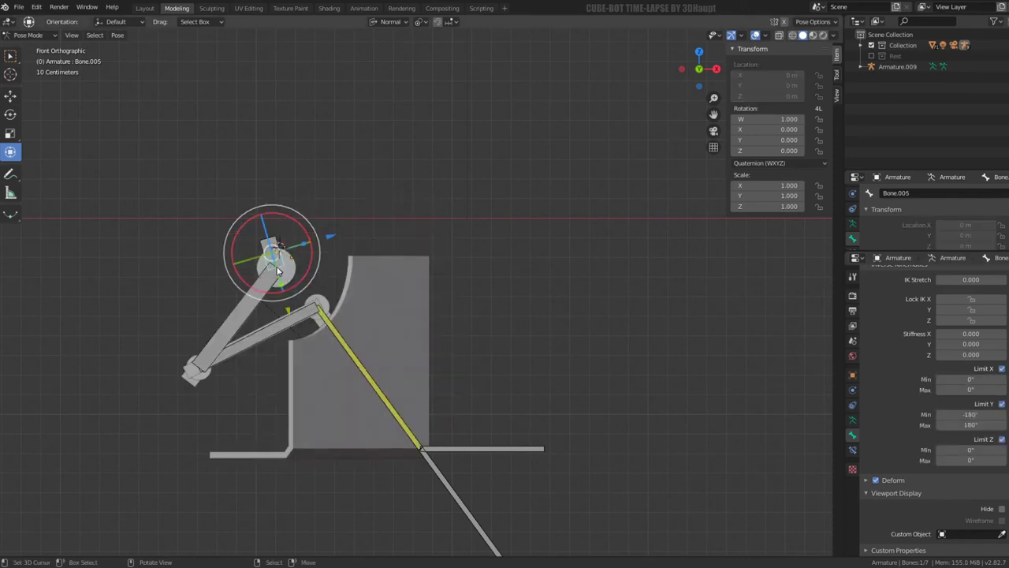
left_click(1002, 439)
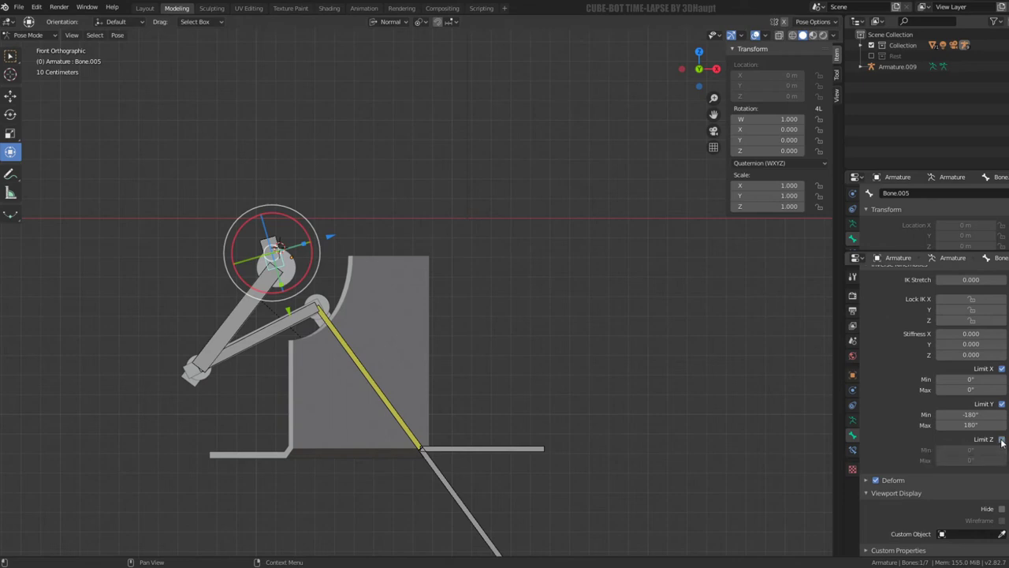
left_click(1001, 439)
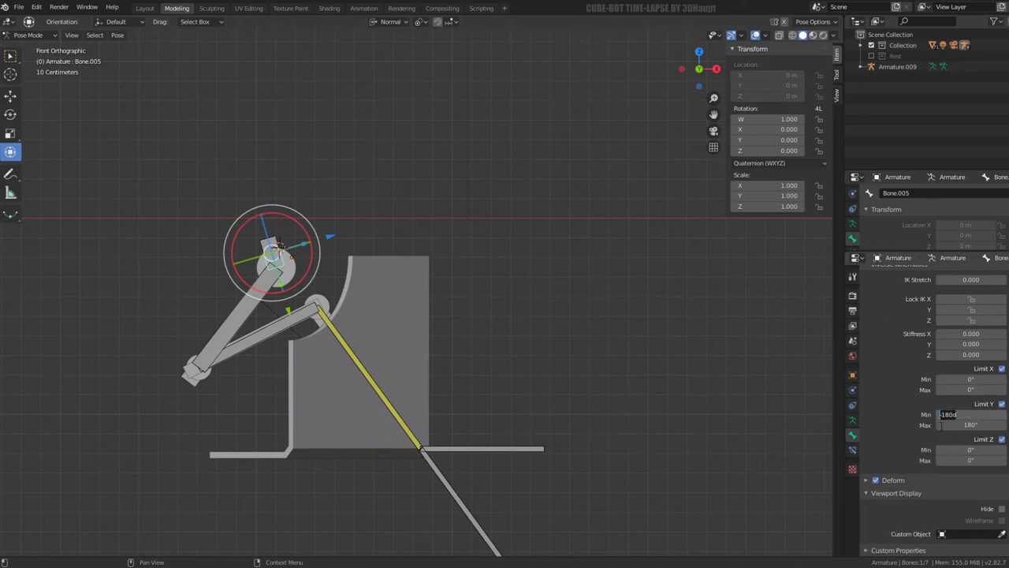
left_click(965, 425)
type("90")
key("Return")
Step: Test-rotate the long arm bone within its limits, then clear Bone.006's rotation with Alt+R
left_click(233, 313)
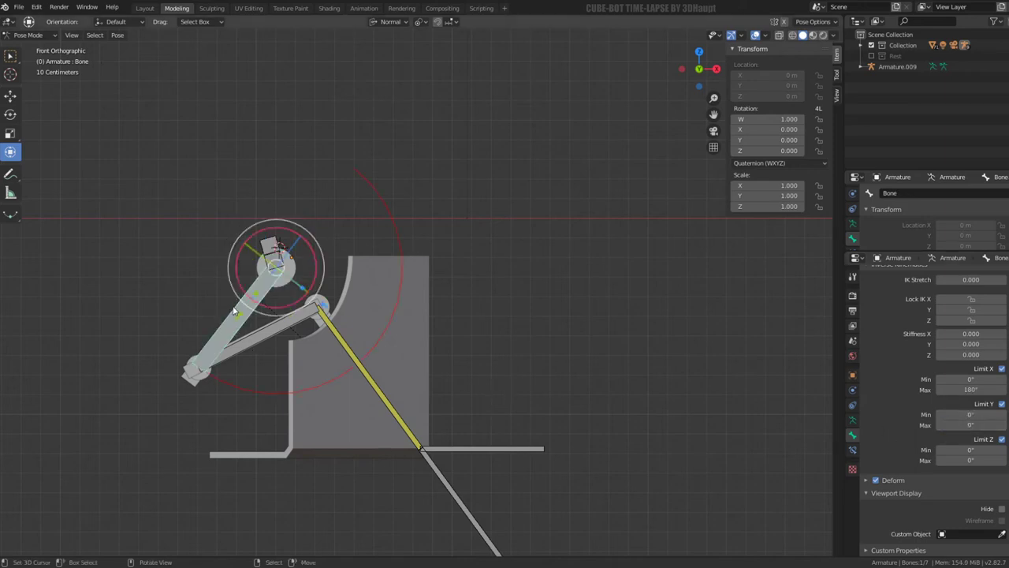
key("r")
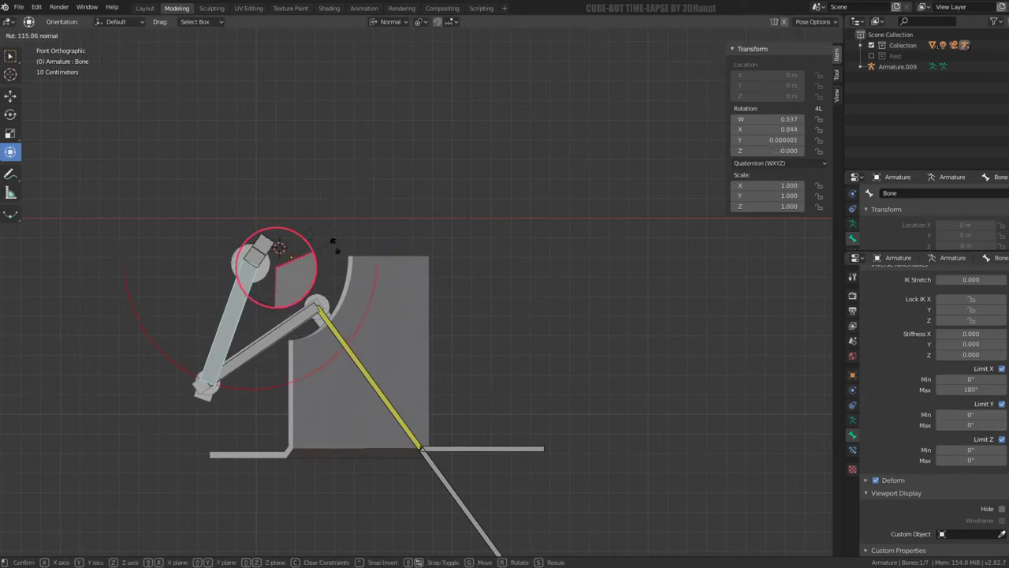
key("Escape")
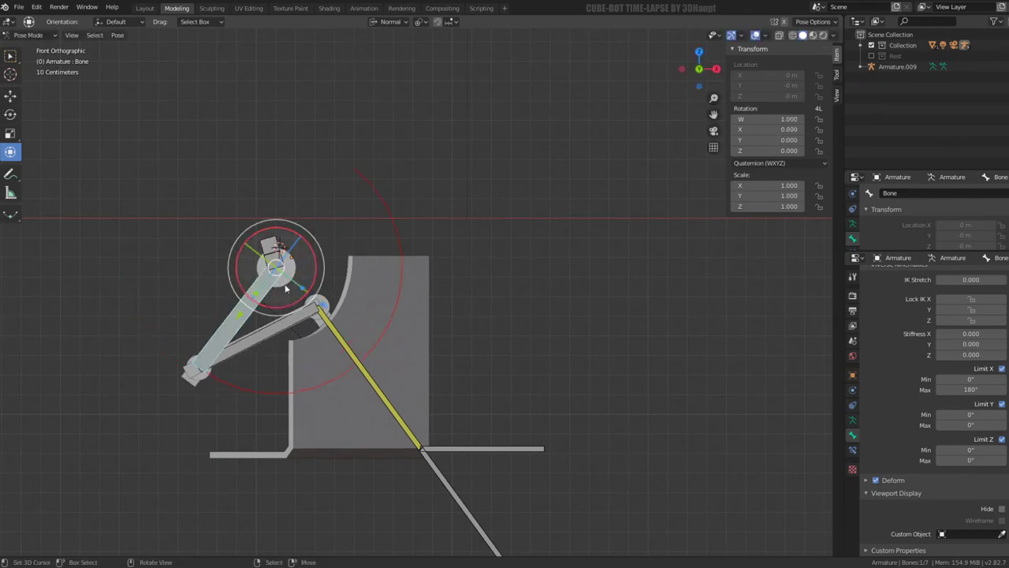
left_click_drag(286, 316, 328, 226)
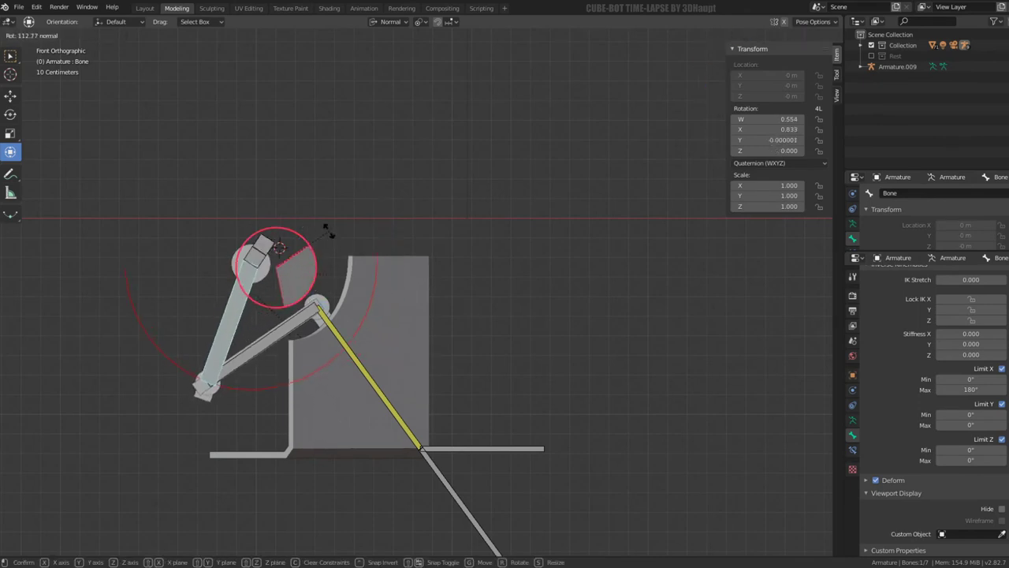
left_click(268, 249)
key("alt+r")
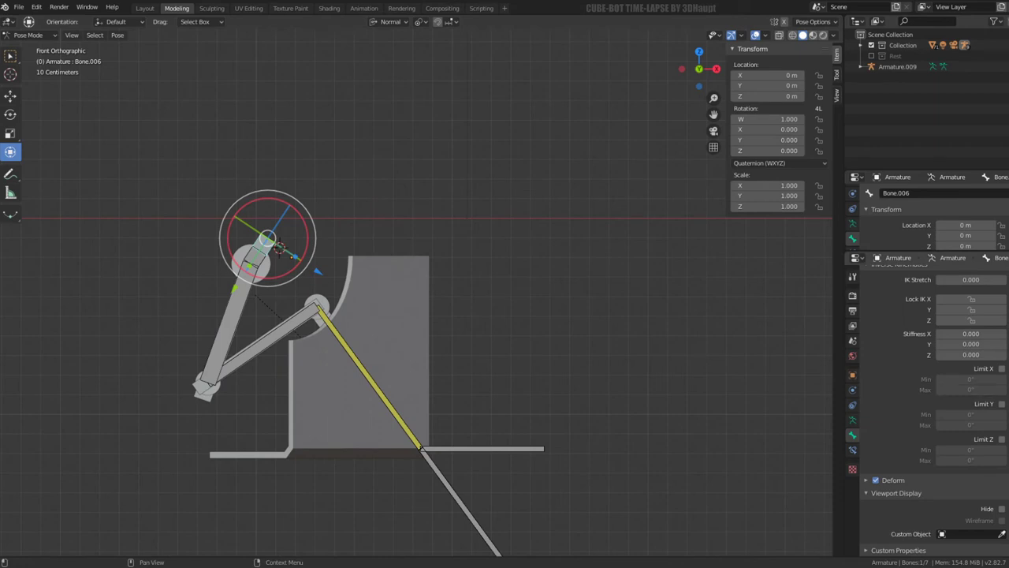
Step: Enable Bone.006's Limit X with a -53.8° minimum, keeping Limit Y and Z off
left_click(1001, 368)
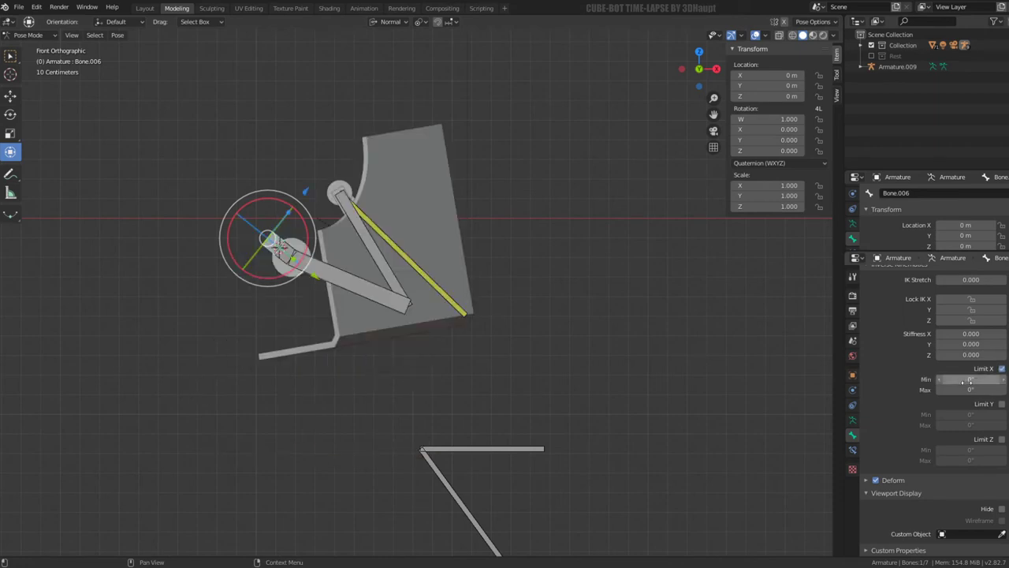
mouse_move(970, 379)
left_mouse_down()
mouse_move(943, 379)
mouse_move(958, 379)
left_mouse_up()
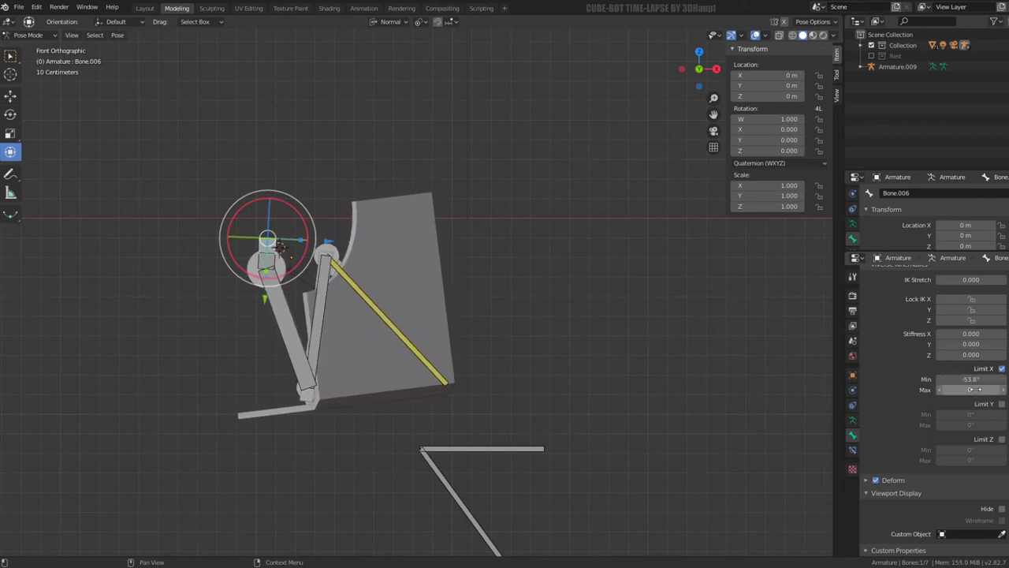
left_click(1001, 404)
left_click(1002, 403)
left_click(1002, 439)
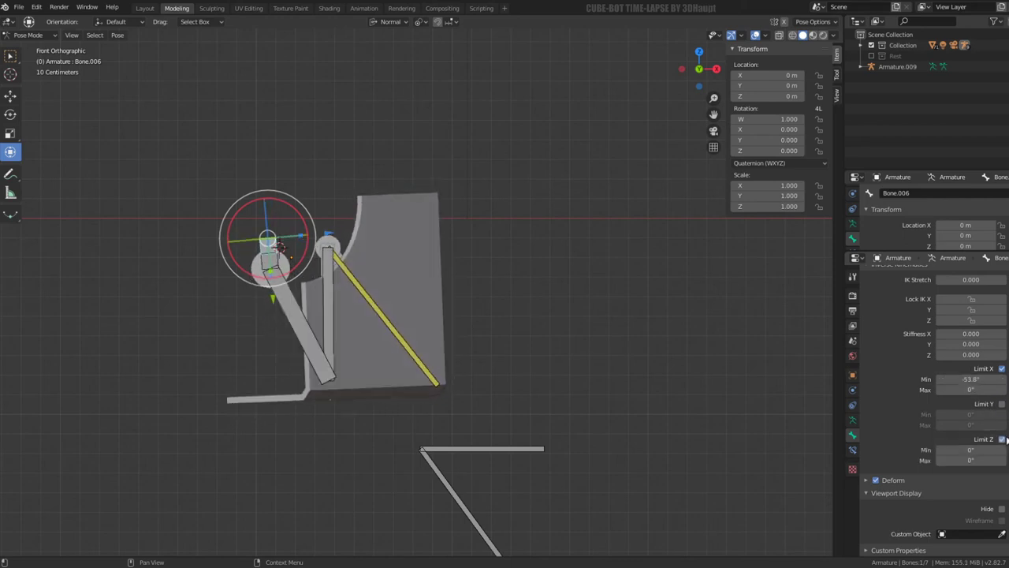
left_click(1002, 439)
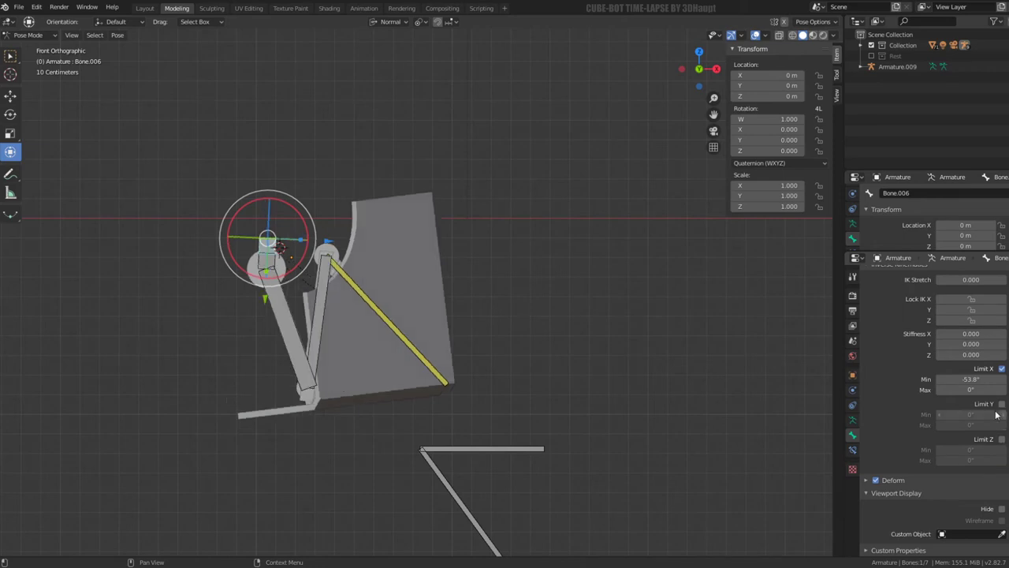
mouse_move(396, 218)
middle_mouse_down()
mouse_move(460, 234)
mouse_move(502, 198)
middle_mouse_up()
scroll(503, 198, "up", 3)
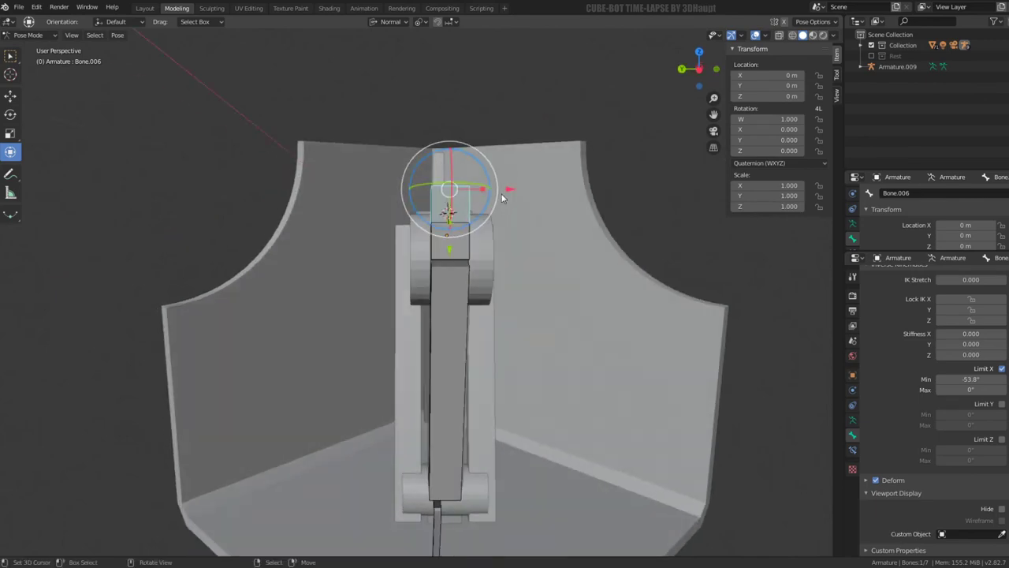
Step: Inspect the rig from the side and front orthographic views
key("r")
middle_click_drag(484, 157, 504, 211)
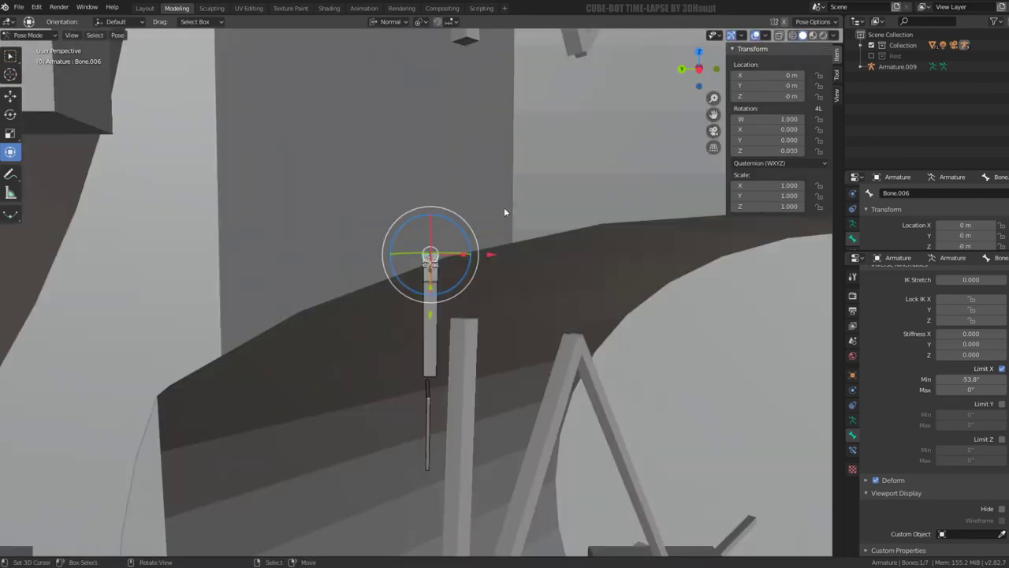
scroll(431, 206, "down", 5)
key("KP_3")
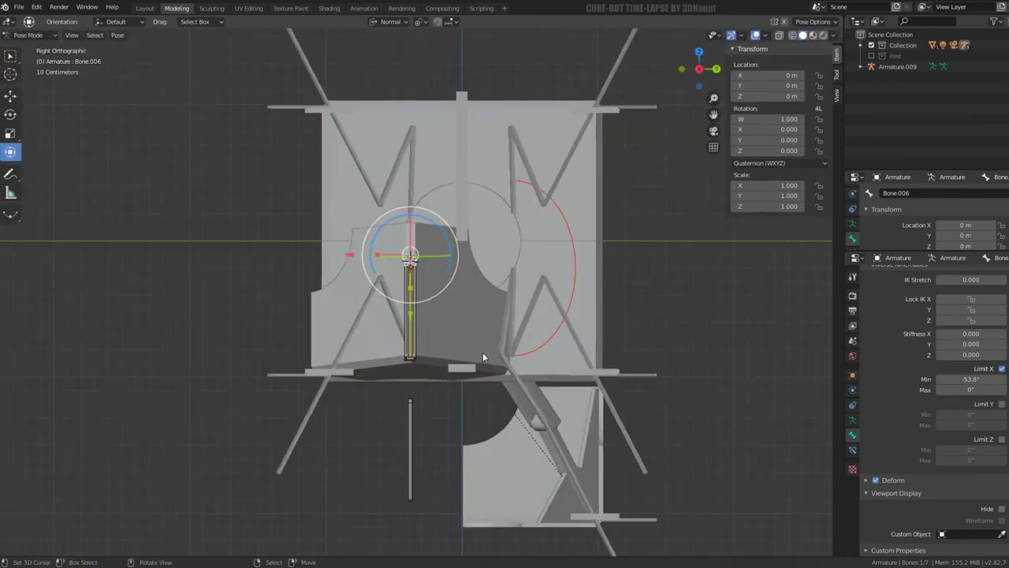
key("KP_1")
Step: Rotate Bone.004 about 39.6° and move it to a new position
left_click(495, 404)
key("g")
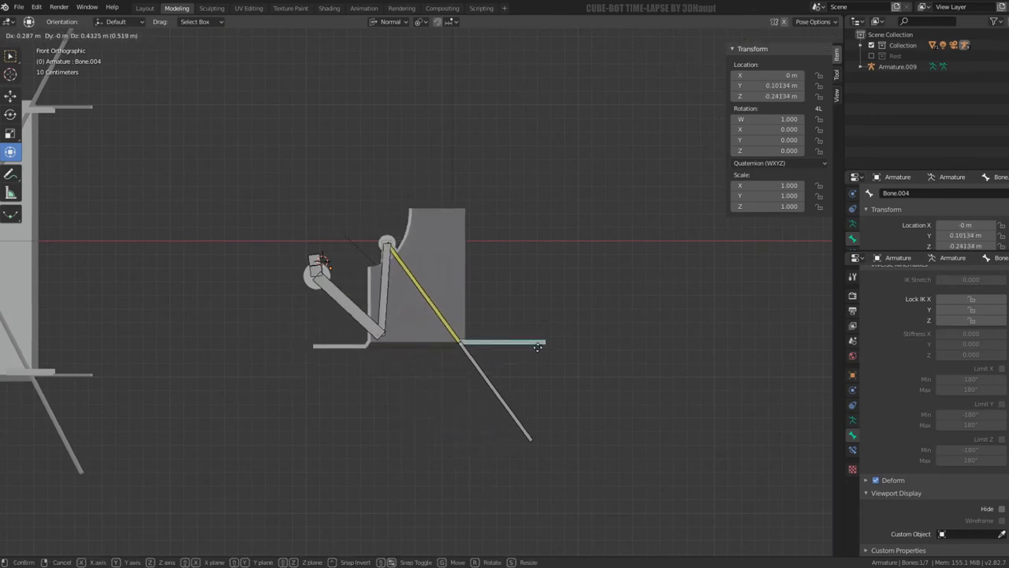
key("r")
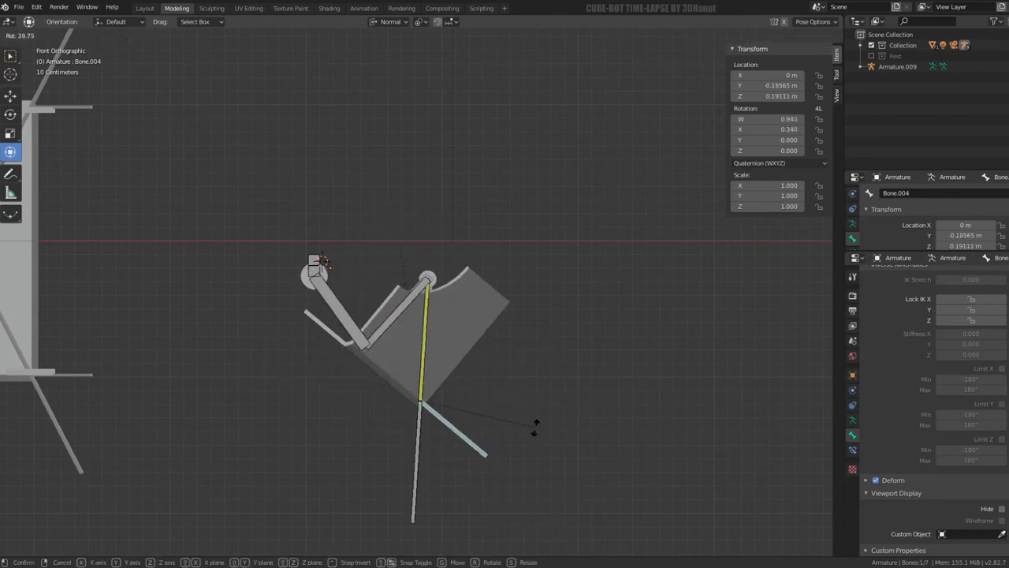
left_click(526, 422)
key("g")
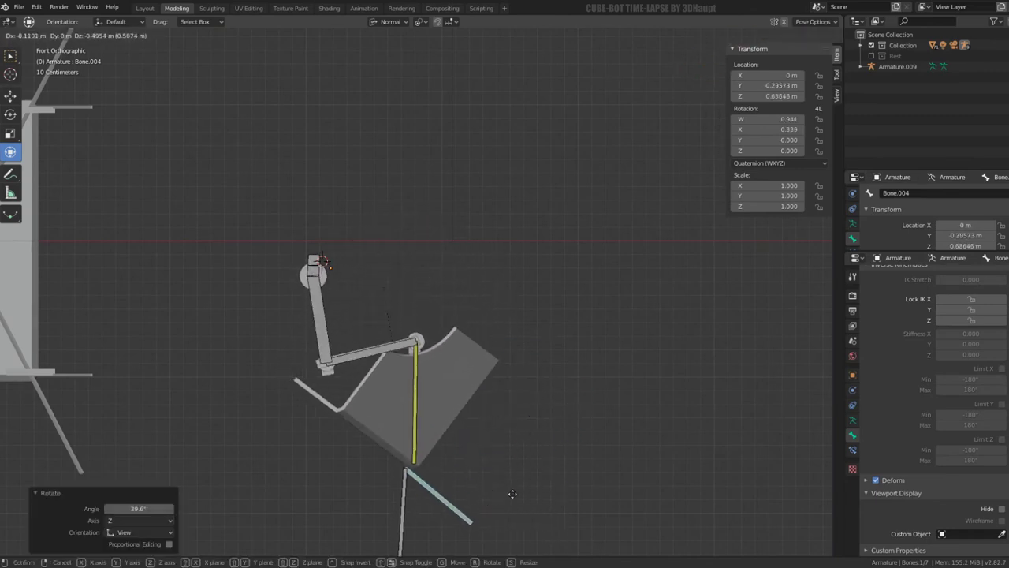
left_click(477, 441)
Step: Uncheck IK Rotation on Bone.002's constraint, then move Bone.004 to Y -0.31539 m, Z 0.82013 m
left_click(430, 324)
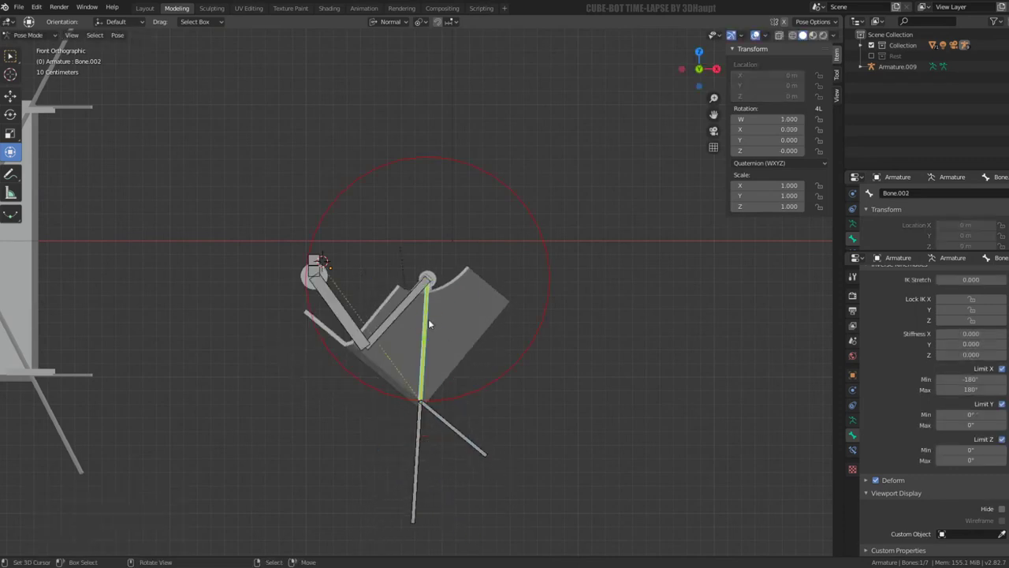
left_click(851, 450)
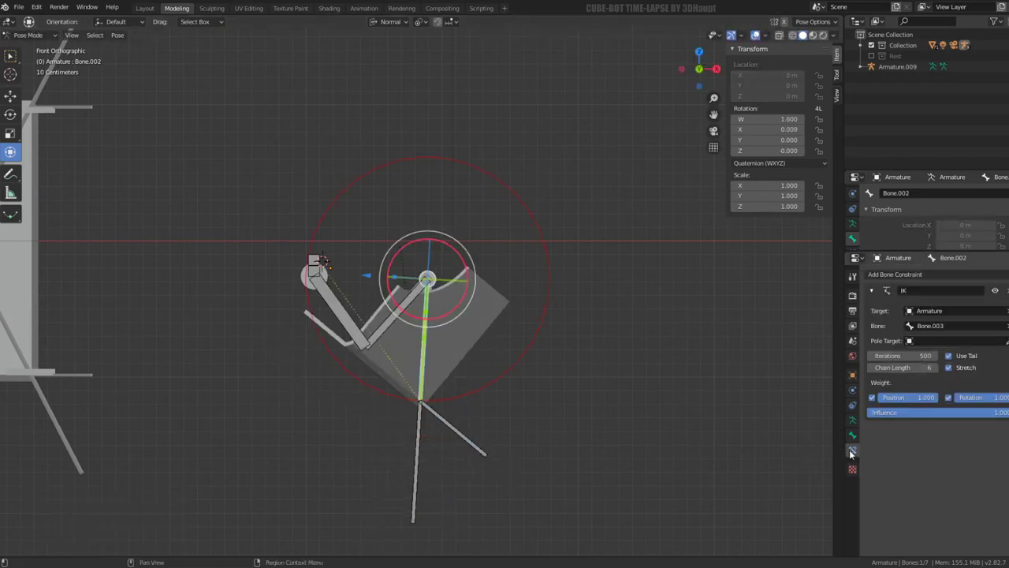
left_click(949, 398)
left_click(433, 415)
key("g")
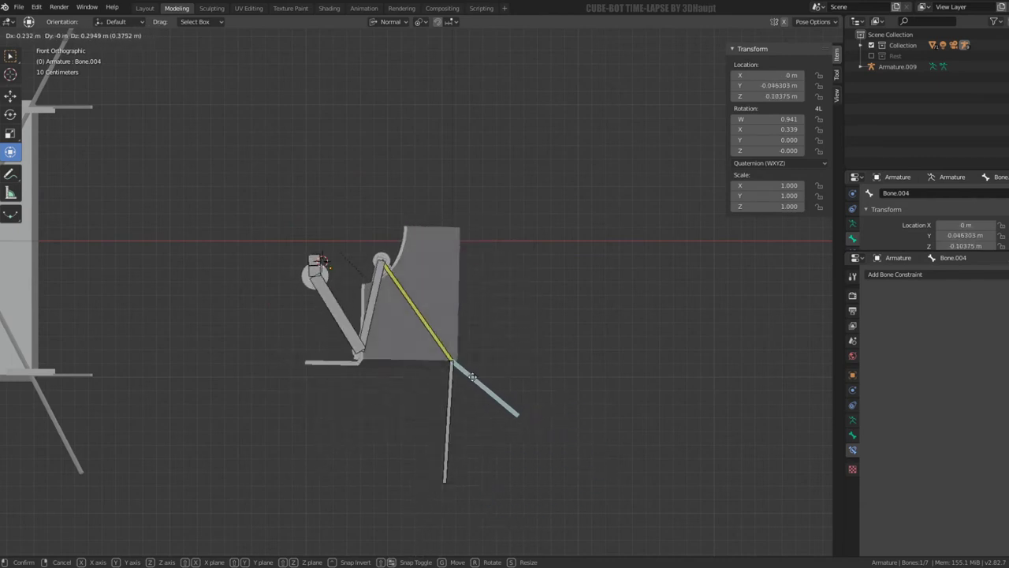
left_click(418, 492)
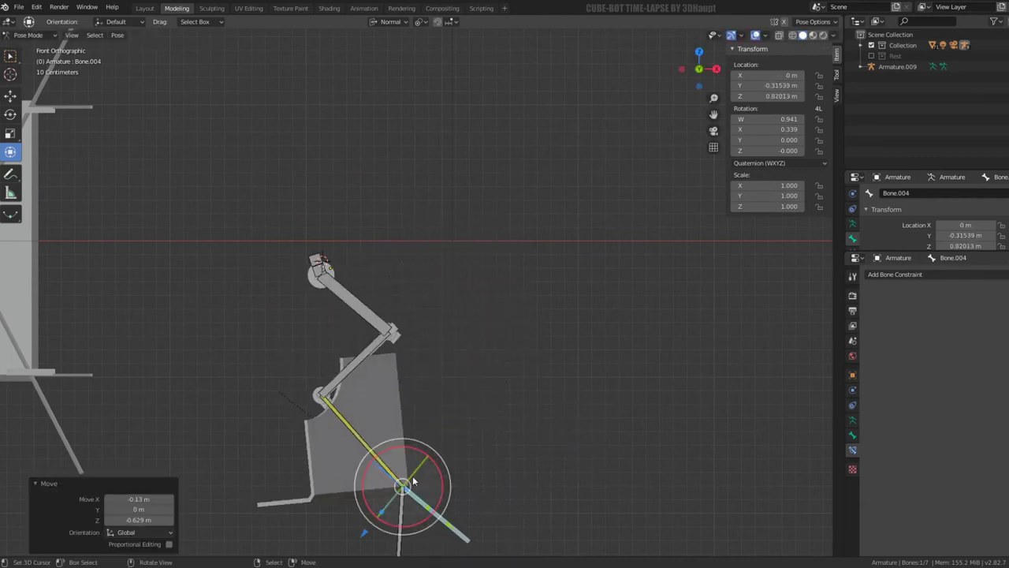
left_click(354, 304)
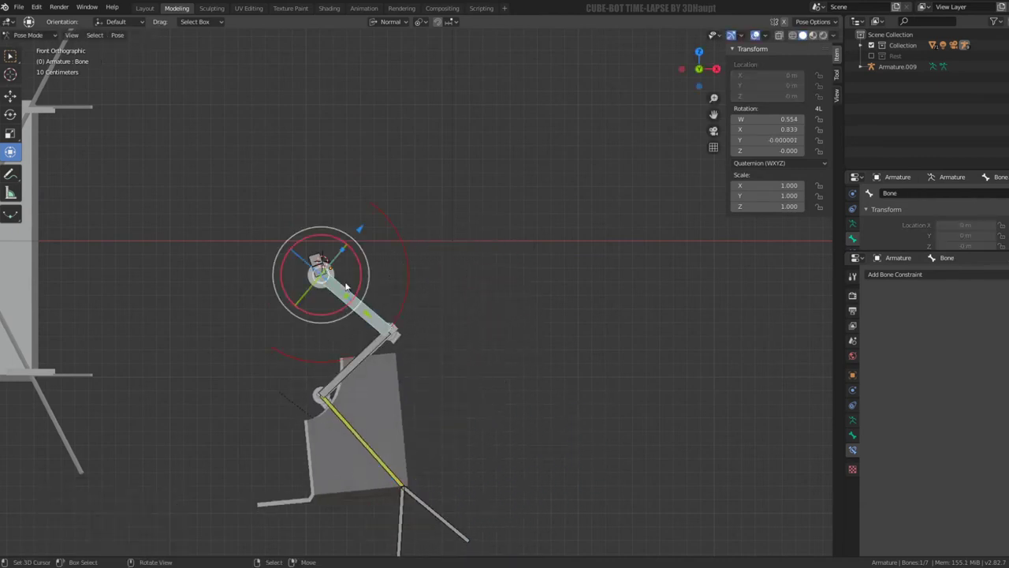
Step: Set Bone's IK Limit X maximum to 180°, leaving its Stiffness X at 0
left_click(852, 434)
left_click(850, 449)
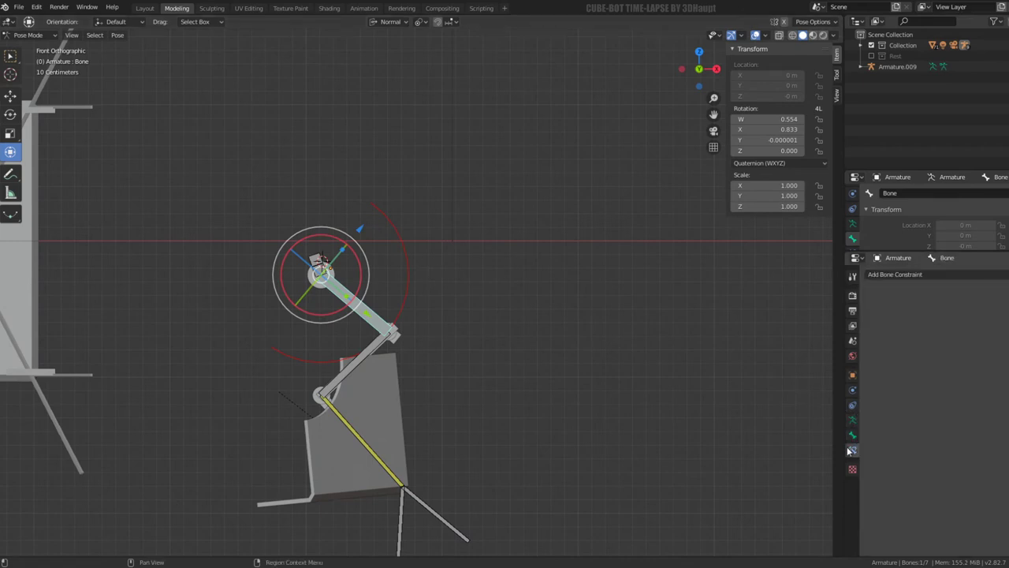
left_click(853, 434)
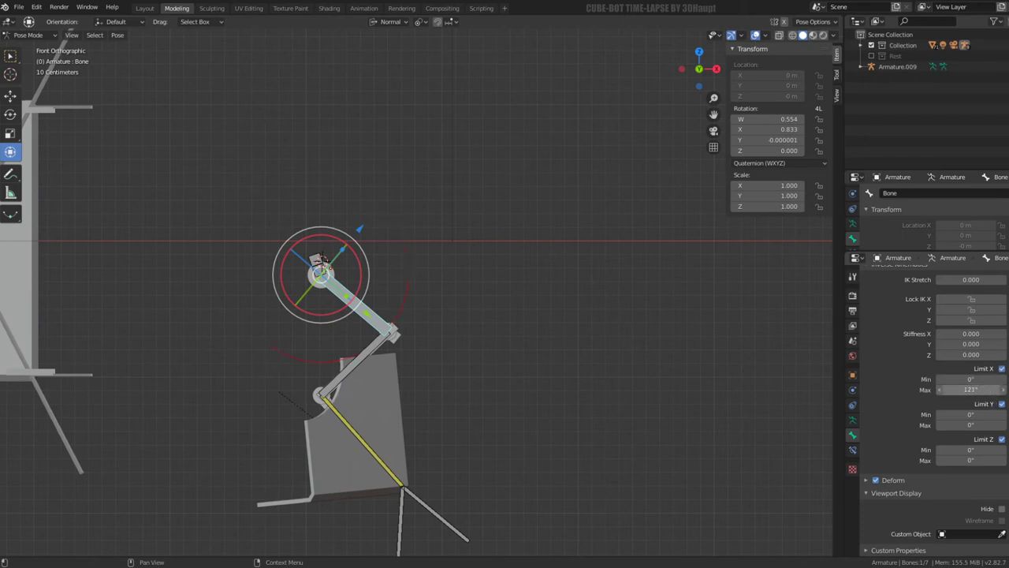
left_click_drag(970, 390, 942, 389)
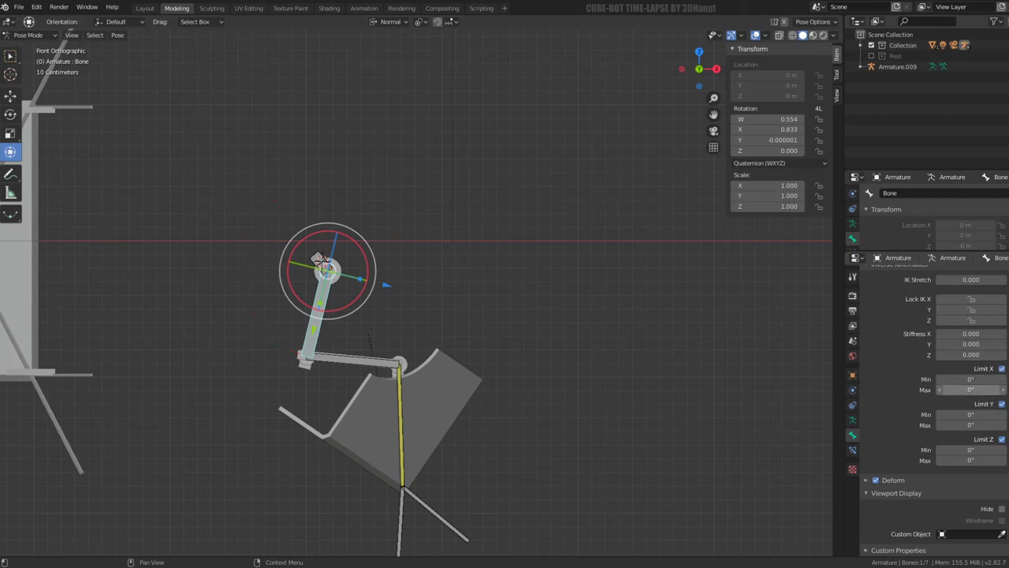
left_click_drag(970, 389, 995, 389)
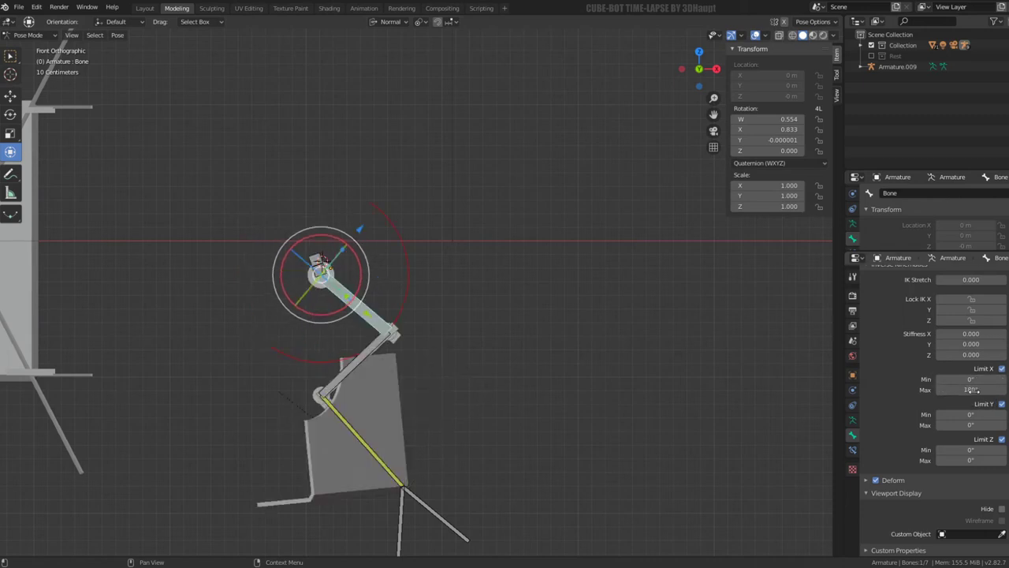
mouse_move(968, 279)
left_mouse_down()
mouse_move(995, 279)
mouse_move(954, 316)
left_mouse_up()
left_click_drag(970, 333, 992, 333)
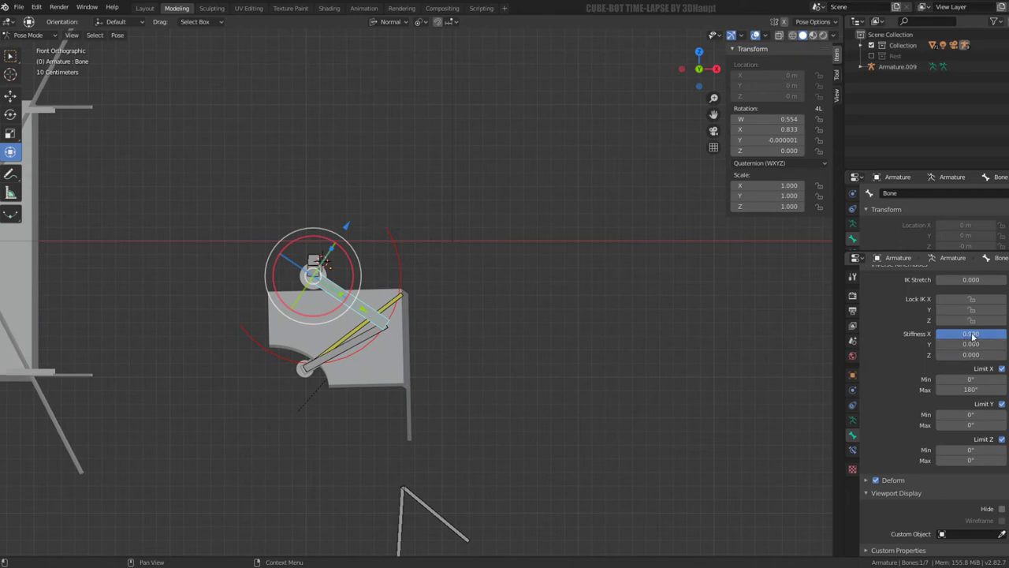
left_click_drag(973, 337, 938, 337)
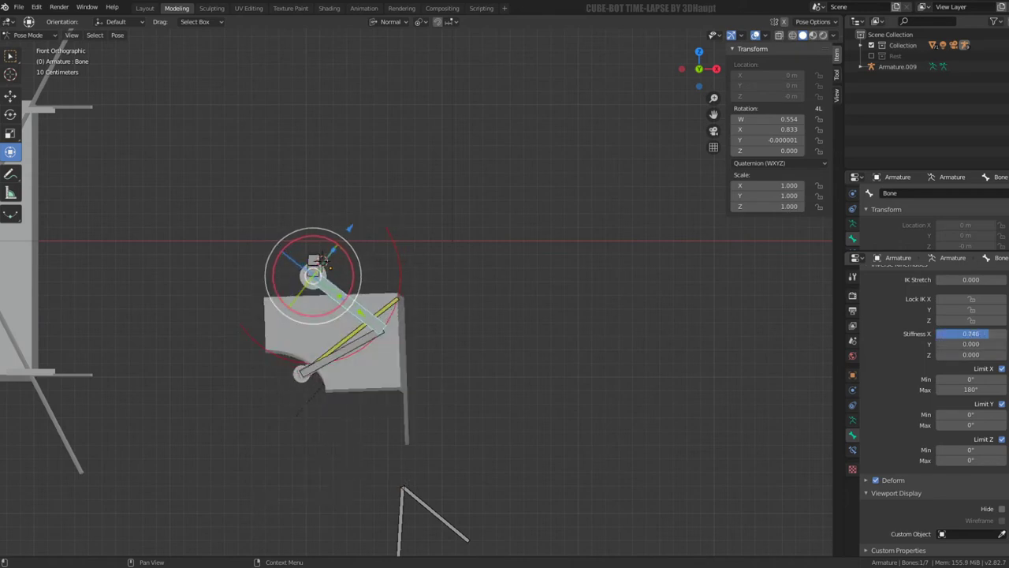
Step: Give Bone.006 IK stiffness 0.990 on X, Y and Z, then swing the arm to test
left_click(320, 264)
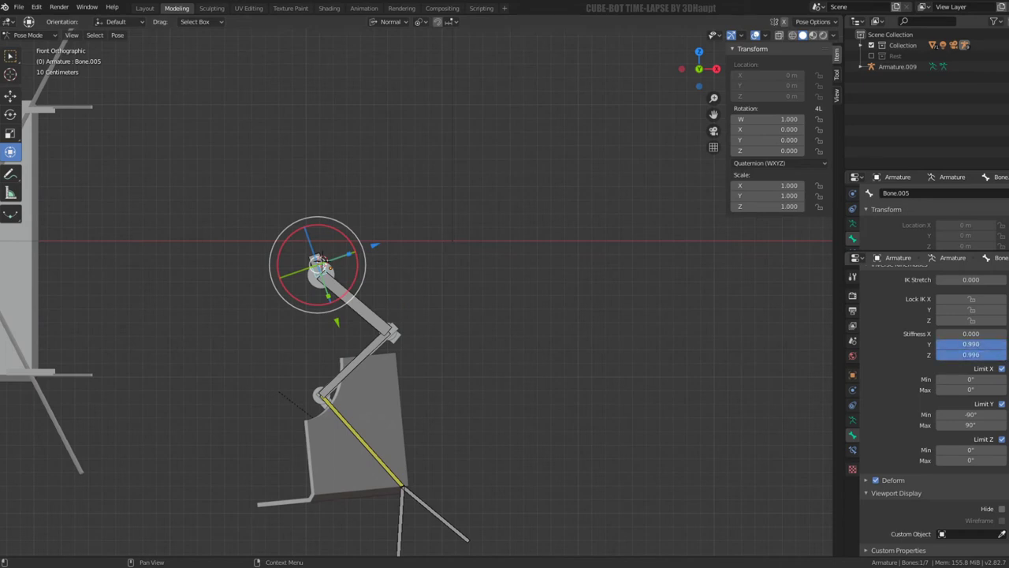
left_click(315, 257)
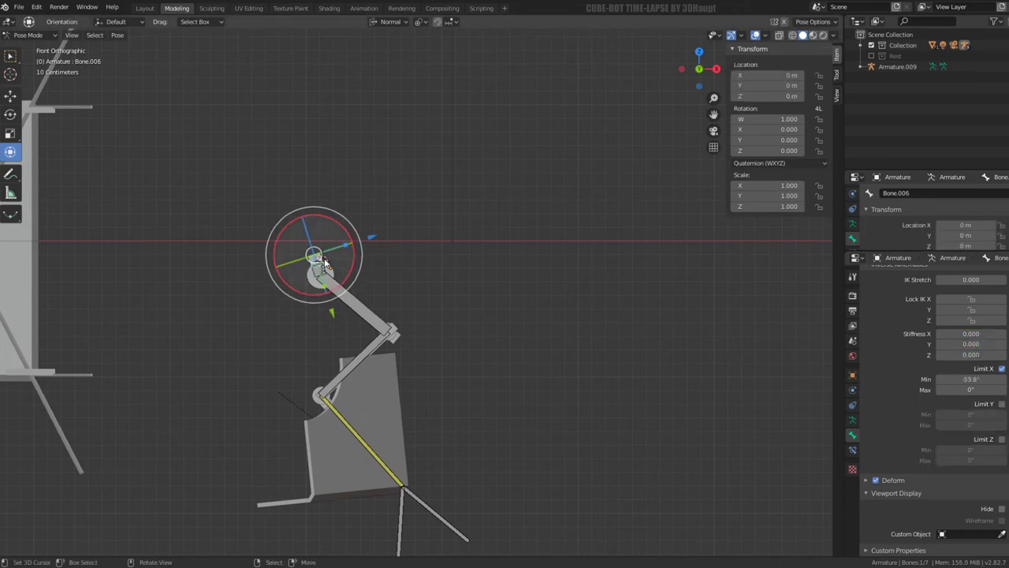
left_click_drag(968, 334, 1008, 336)
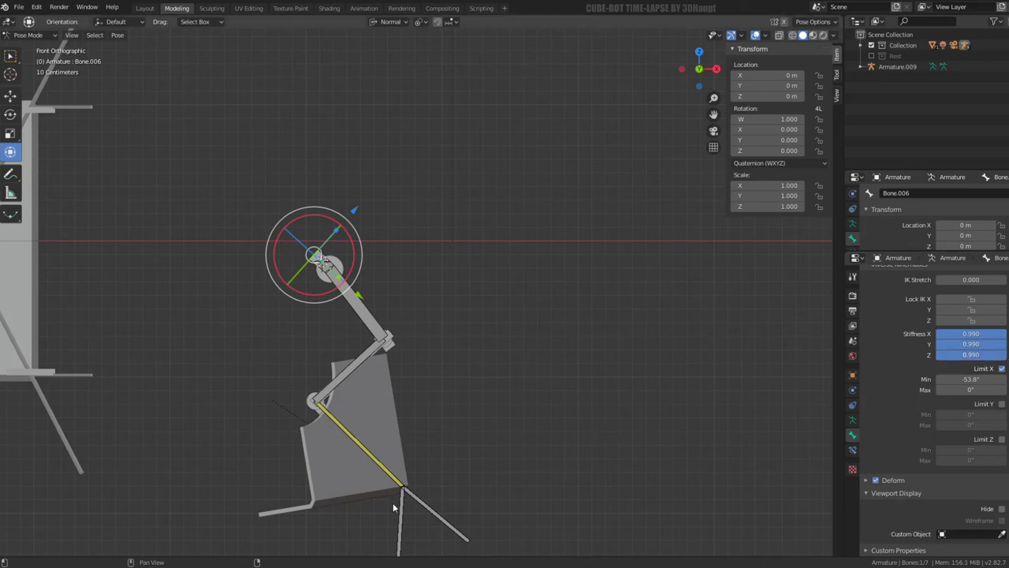
mouse_move(392, 502)
left_mouse_down()
mouse_move(425, 505)
mouse_move(506, 394)
left_mouse_up()
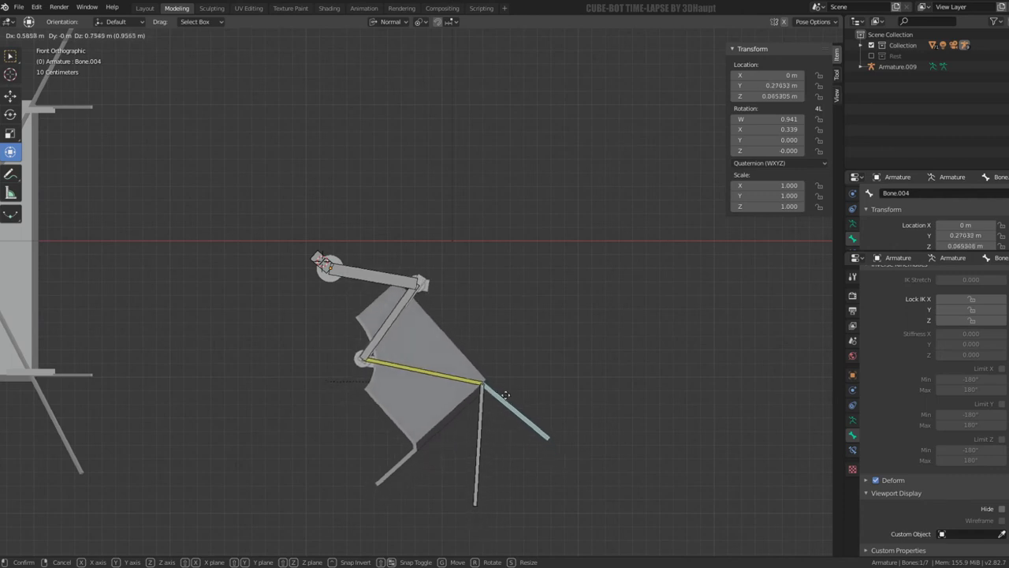
Step: Set Bone.002's Limit Y to 0°/0° and lower its Limit X maximum to about 64°
left_click_drag(506, 394, 503, 396)
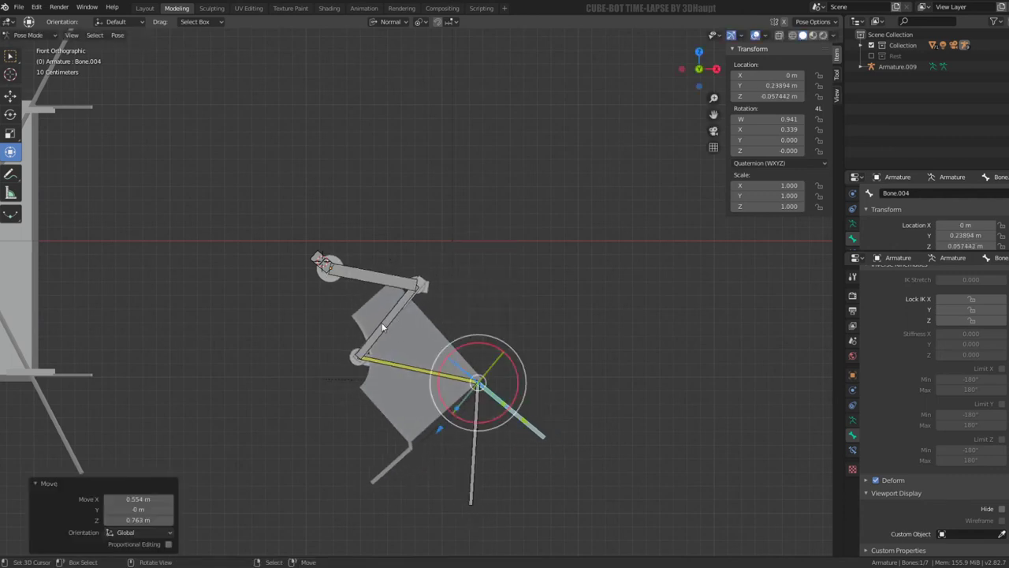
left_click(397, 366)
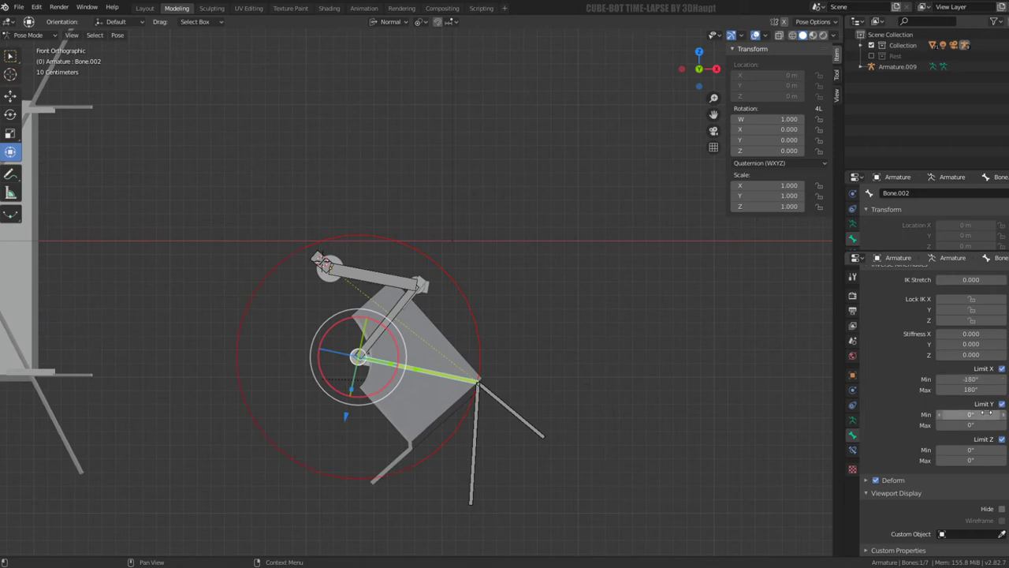
mouse_move(970, 425)
left_mouse_down()
mouse_move(1002, 424)
mouse_move(943, 424)
mouse_move(1001, 425)
left_mouse_up()
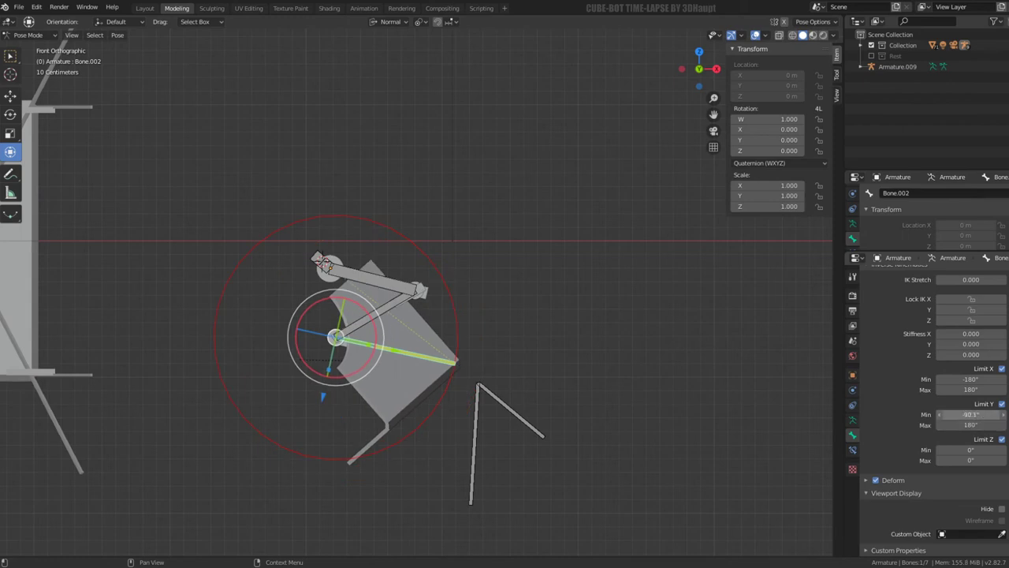
left_click(1001, 404)
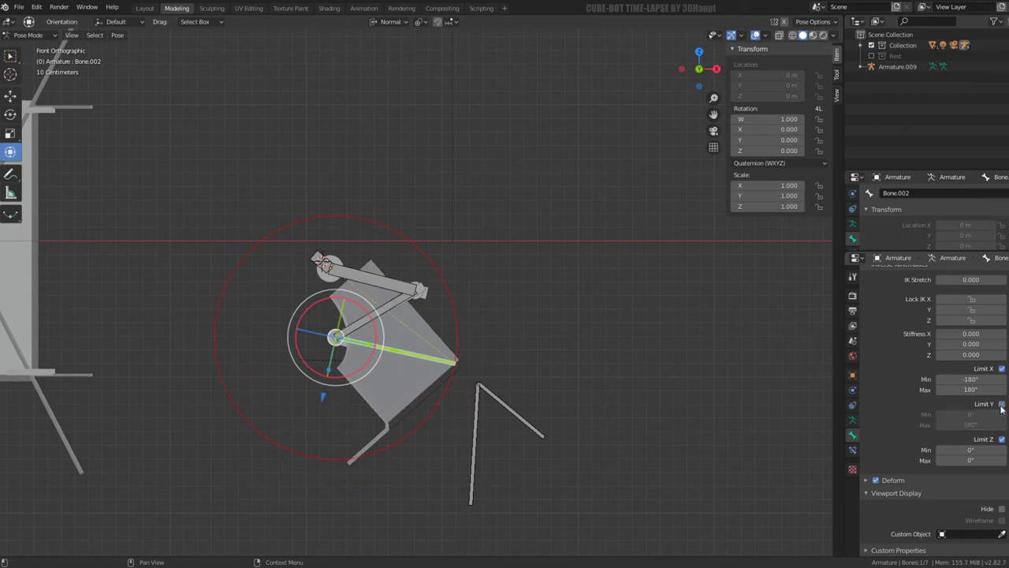
left_click(1002, 404)
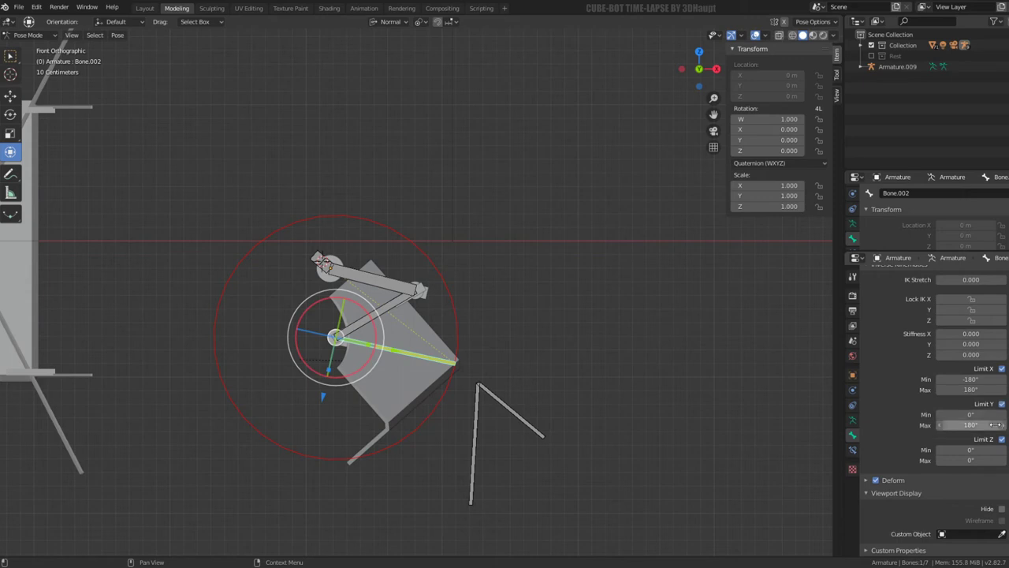
left_click_drag(966, 424, 955, 424)
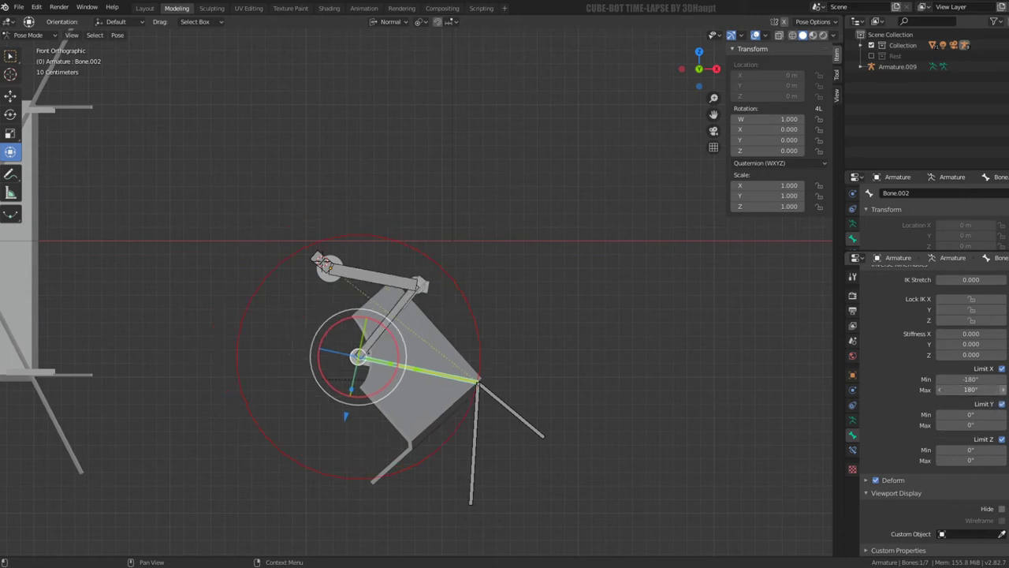
mouse_move(969, 389)
left_mouse_down()
mouse_move(946, 390)
mouse_move(985, 389)
left_mouse_up()
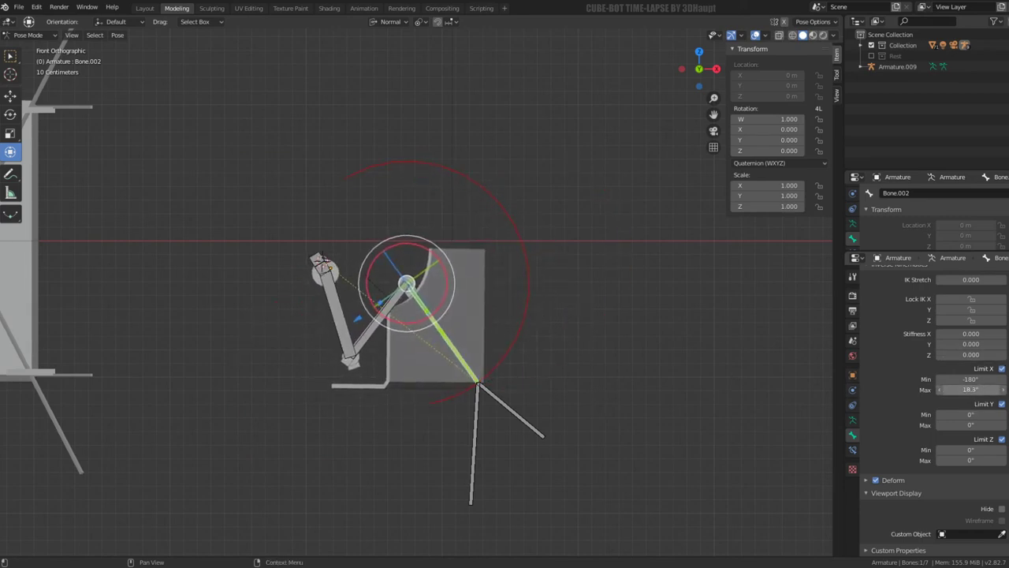
Step: Test by moving Bone.004, widen Bone.002's X minimum to about -69°, then grab Bone.004 again
left_click(512, 412)
key("g")
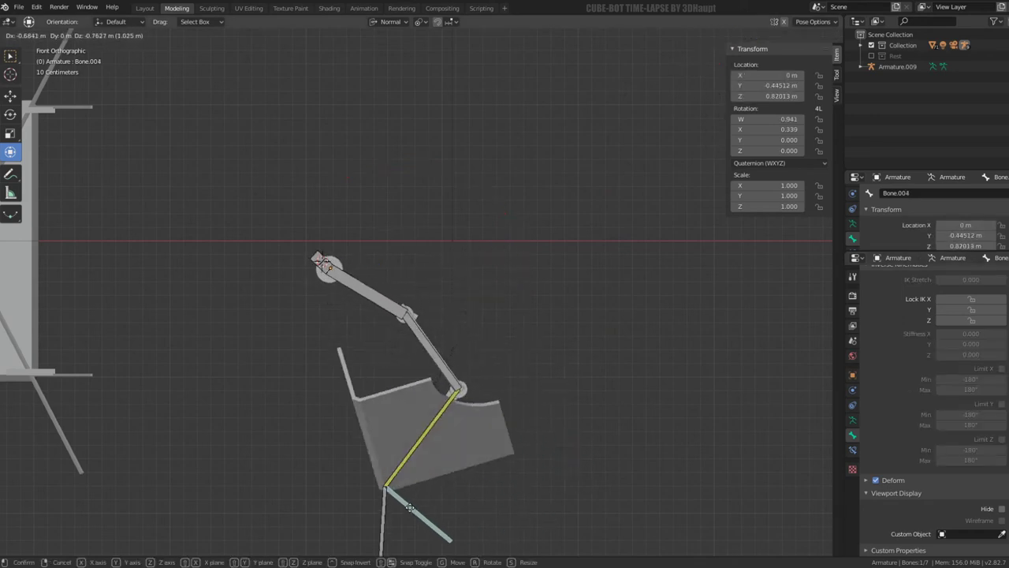
left_click(501, 405)
left_click(430, 319)
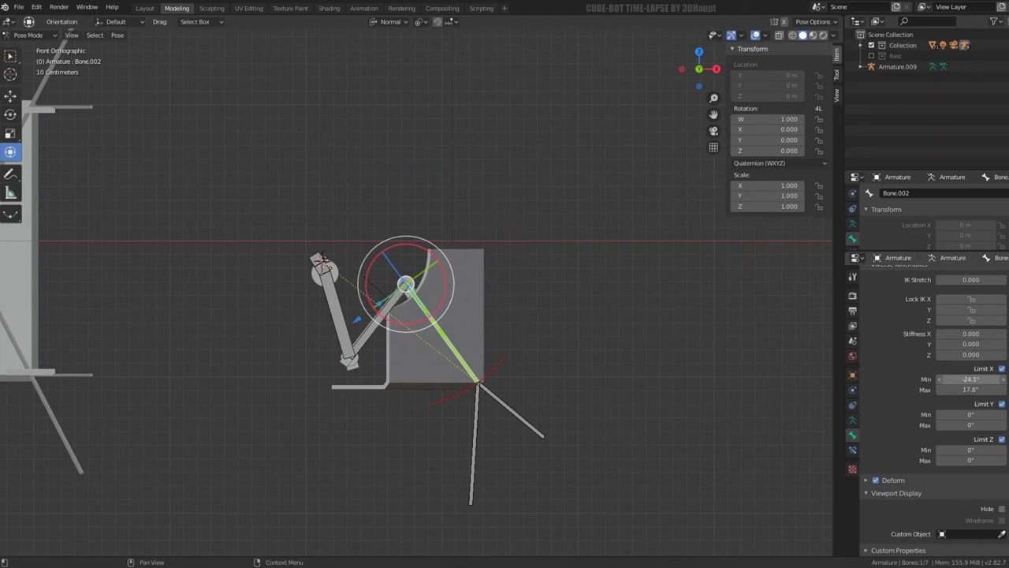
mouse_move(970, 379)
left_mouse_down()
mouse_move(940, 379)
mouse_move(950, 389)
mouse_move(995, 389)
mouse_move(946, 389)
mouse_move(969, 389)
left_mouse_up()
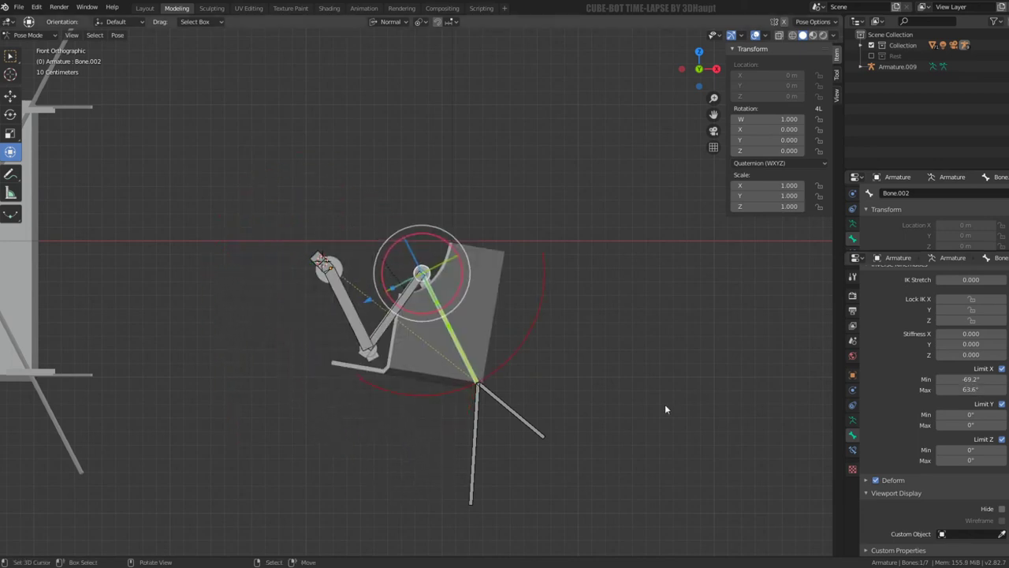
left_click(505, 407)
key("g")
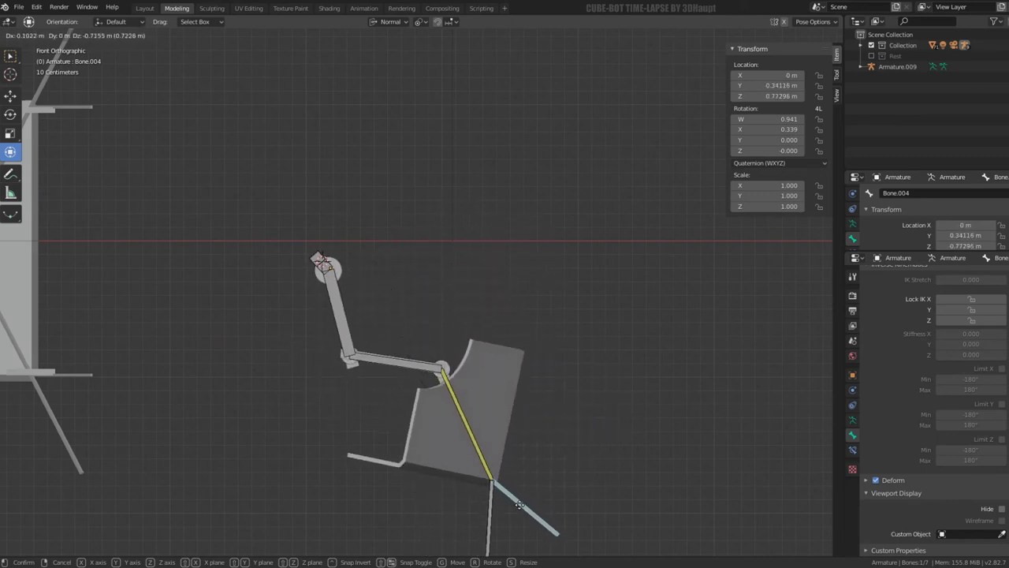
Step: Reposition the Bone.004 IK target so the arm re-poses, then select Bone.001
left_click(480, 404)
middle_click_drag(479, 404, 425, 398)
key("g")
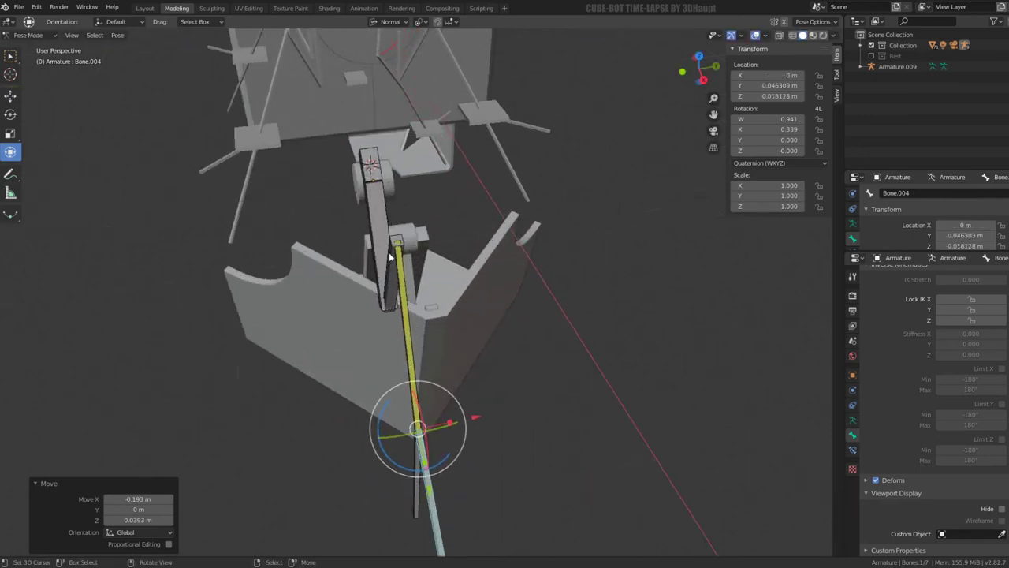
mouse_move(341, 396)
middle_mouse_down()
mouse_move(377, 308)
mouse_move(567, 286)
middle_mouse_up()
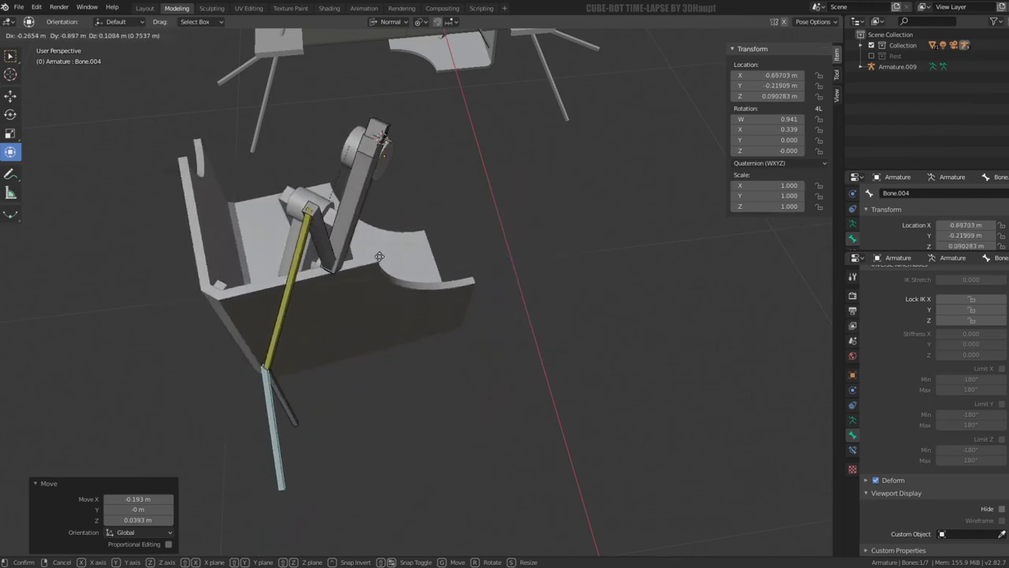
right_click(381, 293)
key("g")
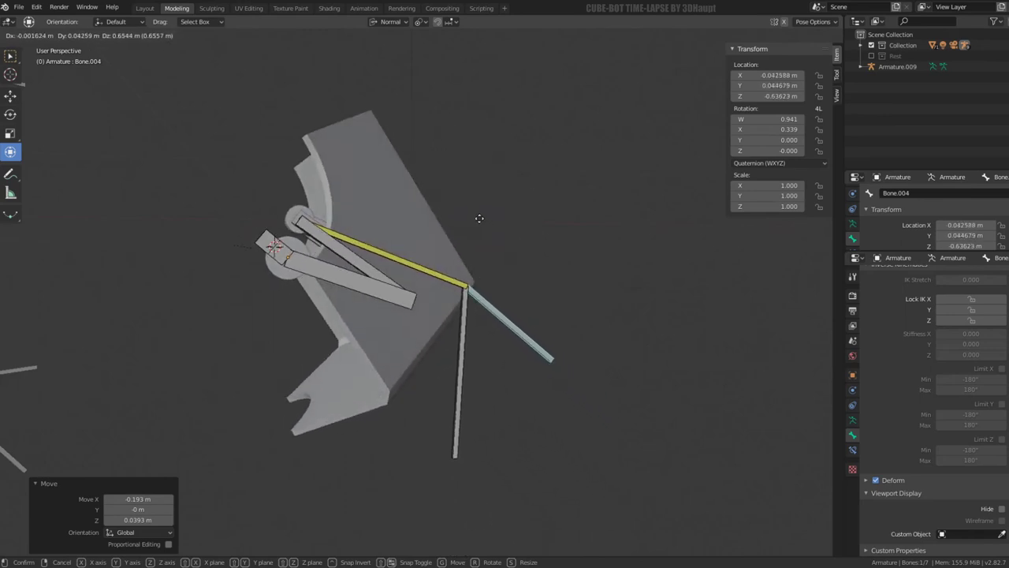
left_click(466, 214)
left_click(353, 300)
key("shift")
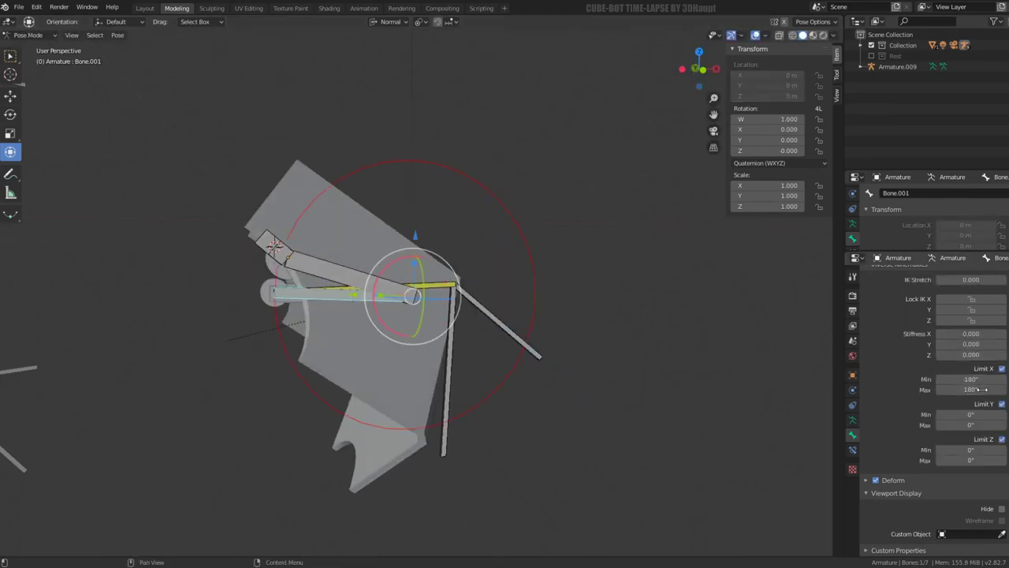
Step: Set Bone.001's Limit X minimum to -12.2° and lower Bone's Limit X maximum from 180°
left_click_drag(970, 379, 995, 379)
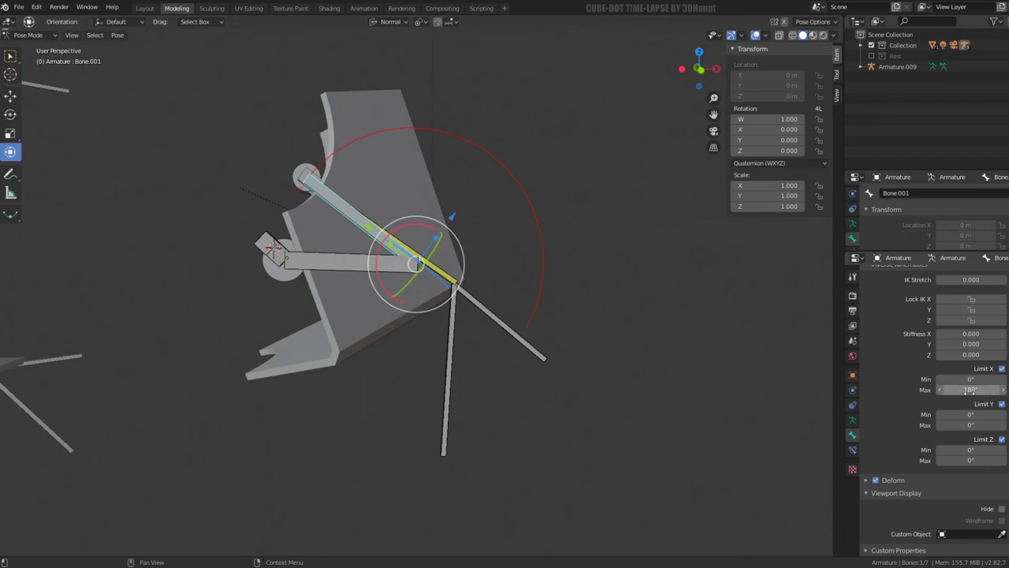
left_click_drag(977, 379, 958, 380)
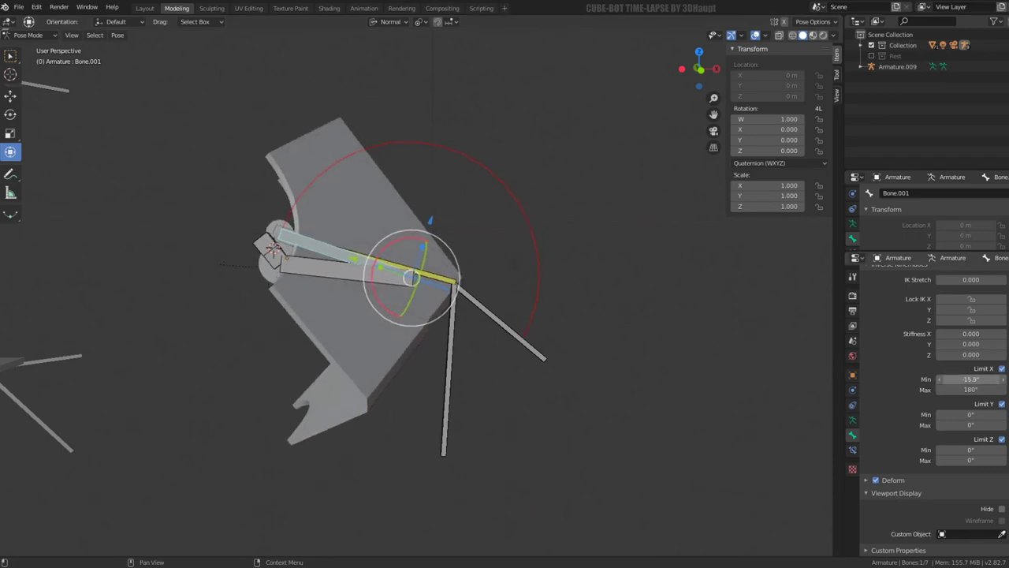
left_click(339, 268)
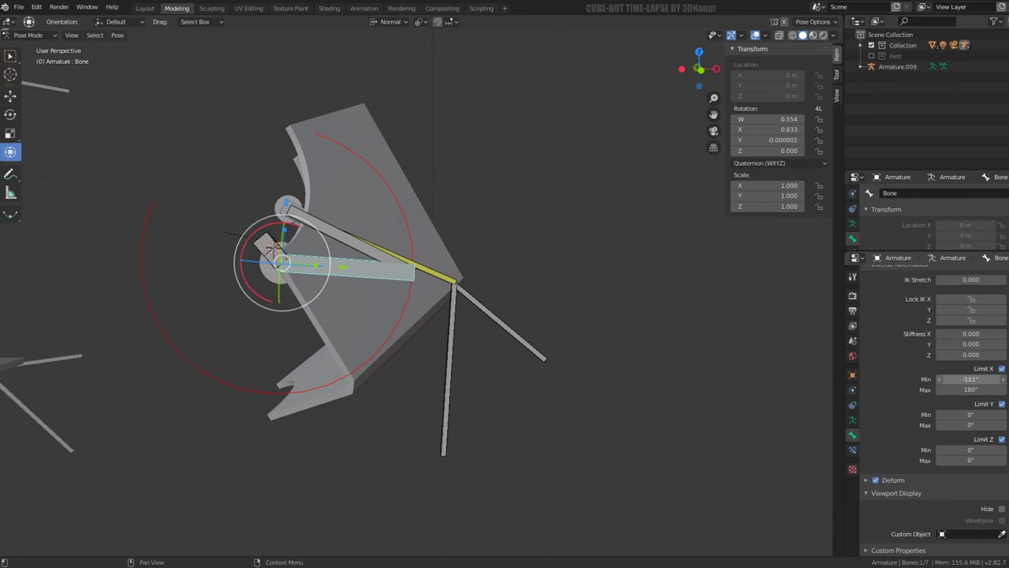
mouse_move(970, 390)
left_mouse_down()
mouse_move(939, 389)
mouse_move(966, 390)
left_mouse_up()
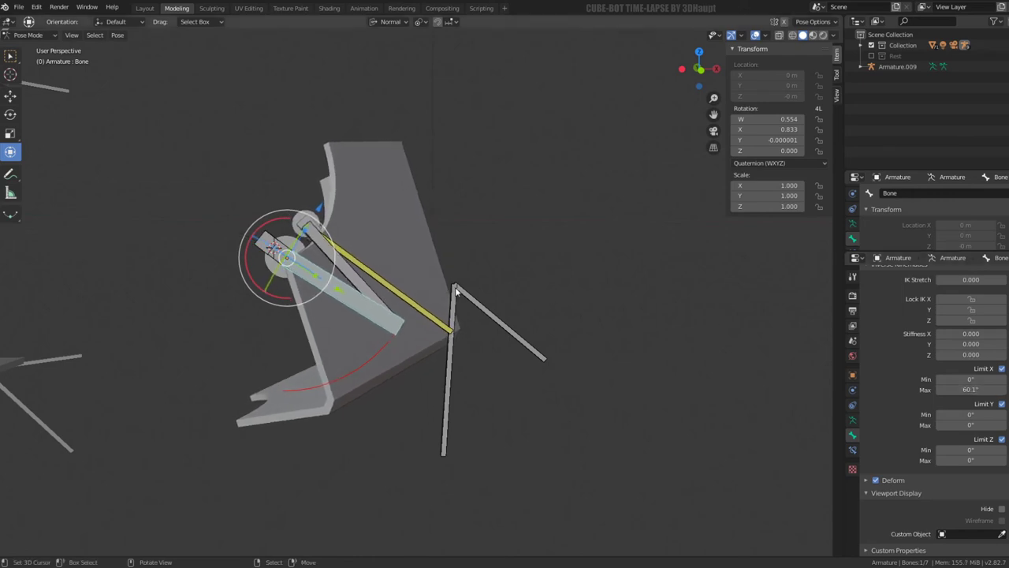
Step: Reset all arm bone rotations and test the chain by moving the Bone.004 IK target
key("a")
key("alt+r")
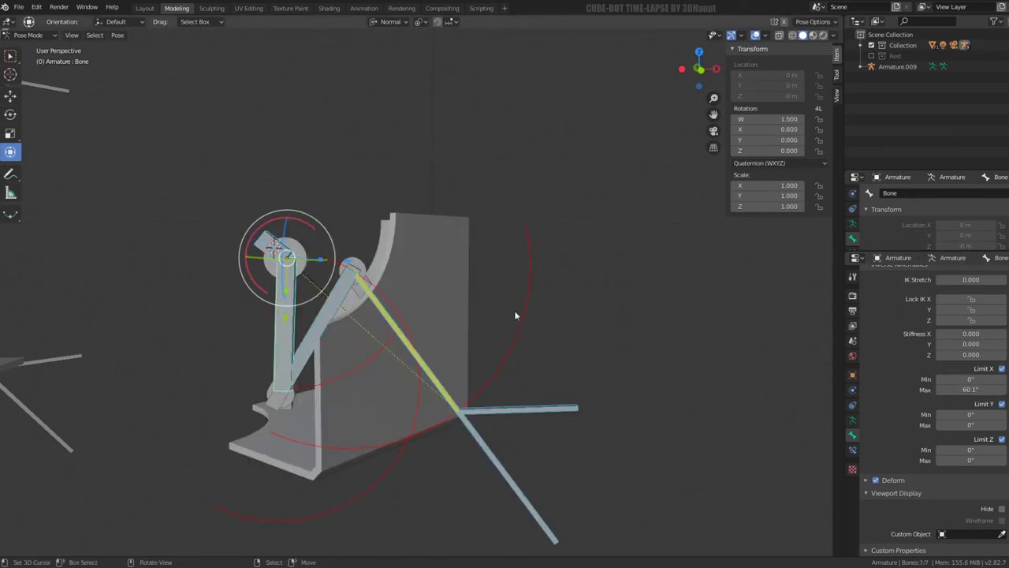
scroll(535, 410, "down", 2)
left_click(515, 380)
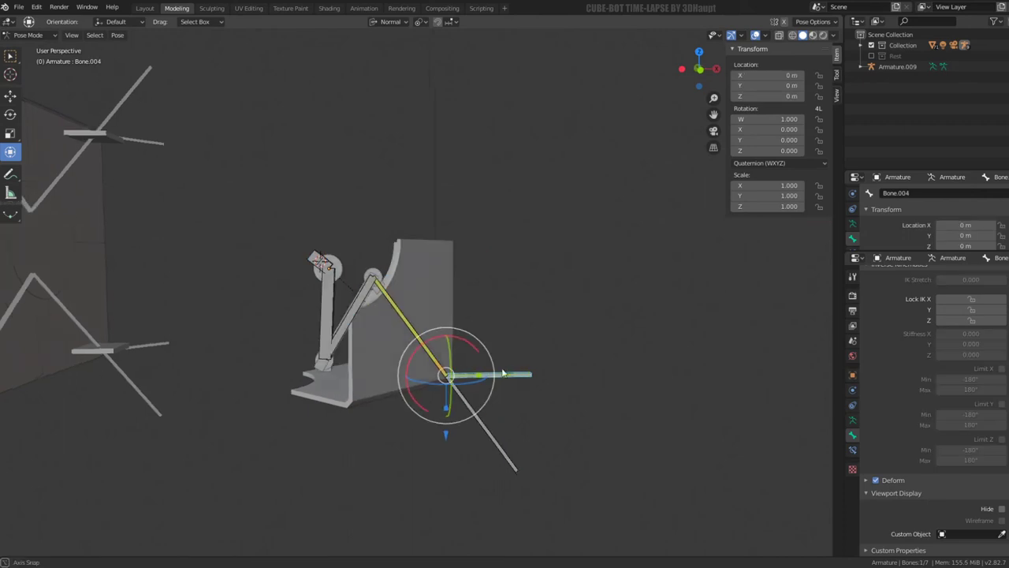
key("g")
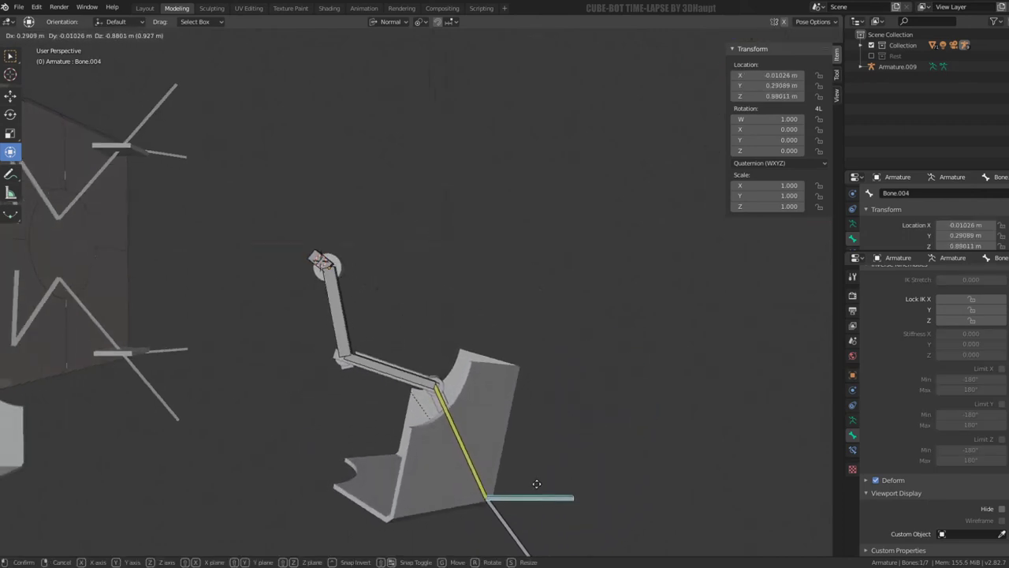
right_click(515, 427)
key("g")
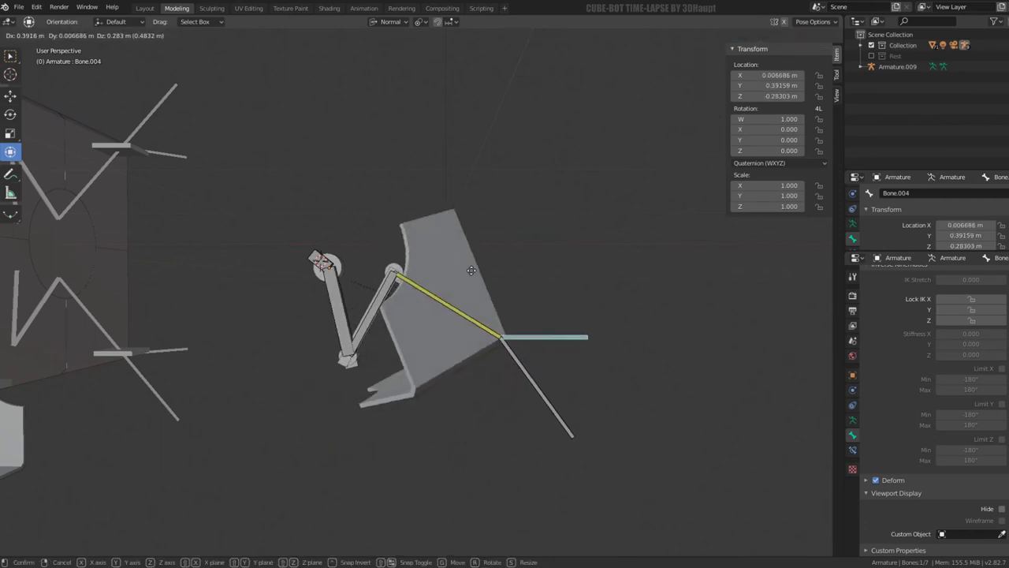
left_click(581, 300)
Step: Fine-tune Bone.002's Limit X range to about -85.3° to 59.8°
left_click(463, 312)
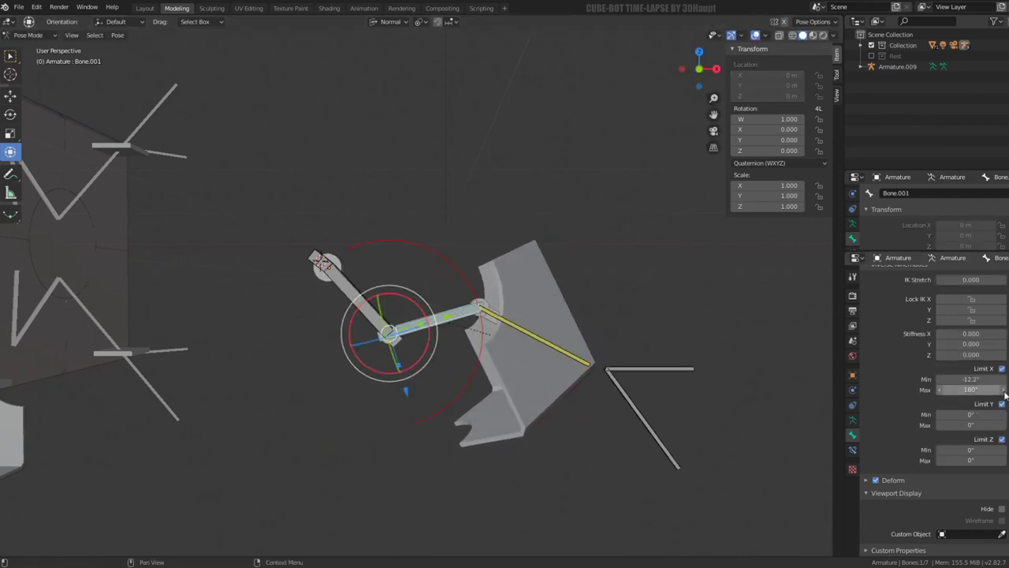
left_click(374, 328)
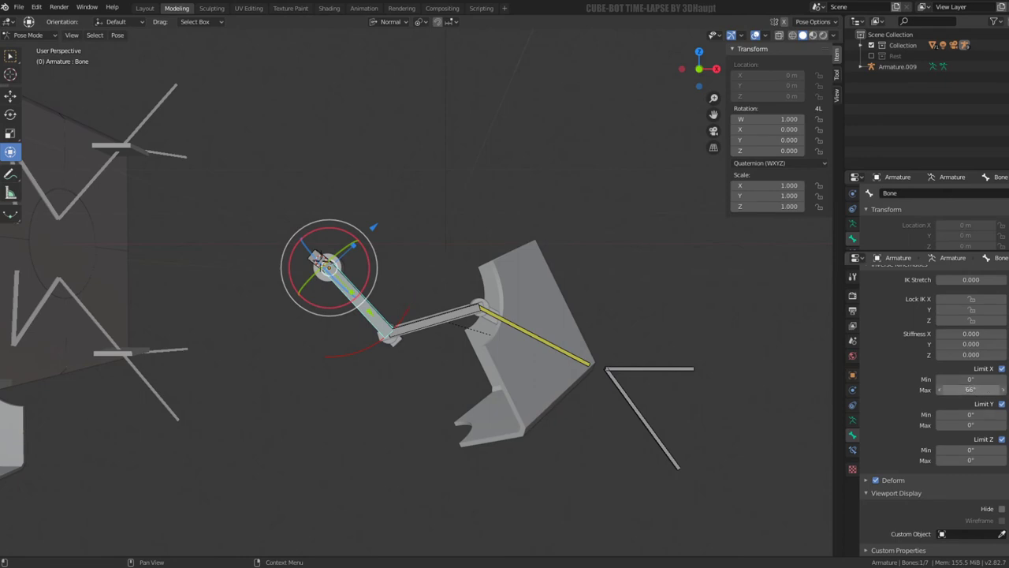
left_click(444, 321)
left_click(535, 328)
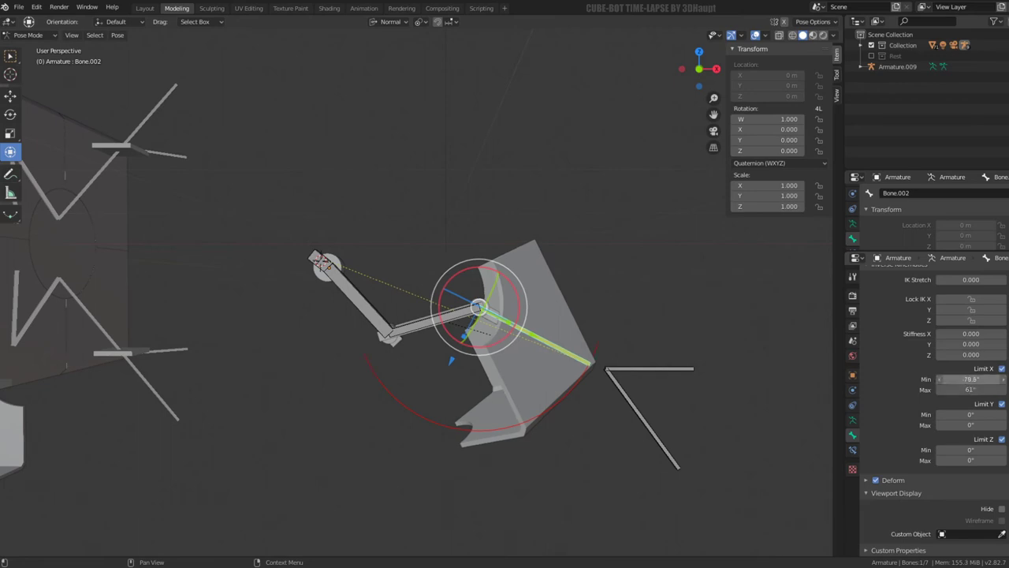
left_click_drag(970, 378, 972, 378)
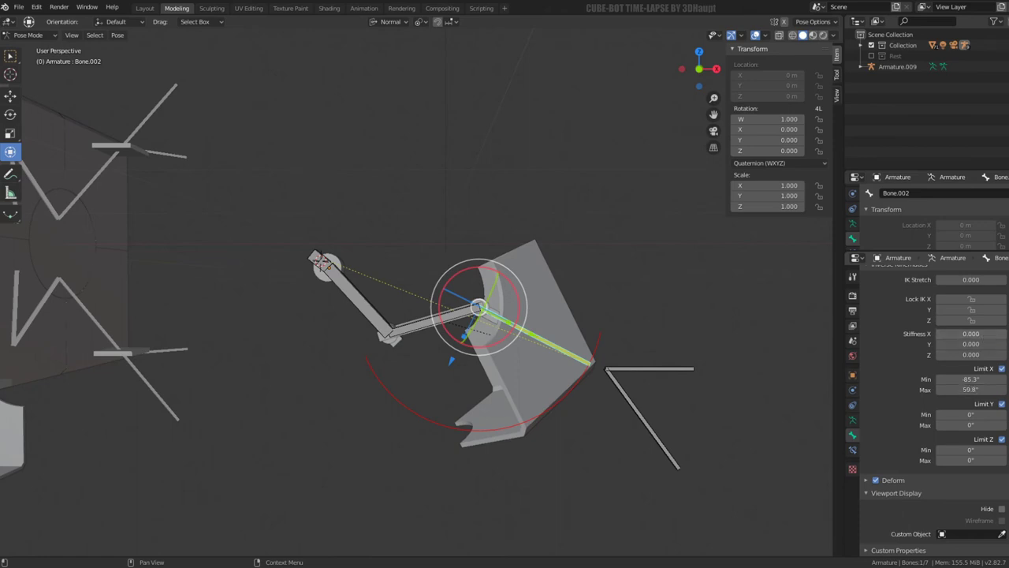
mouse_move(971, 334)
left_mouse_down()
mouse_move(995, 333)
mouse_move(971, 334)
left_mouse_up()
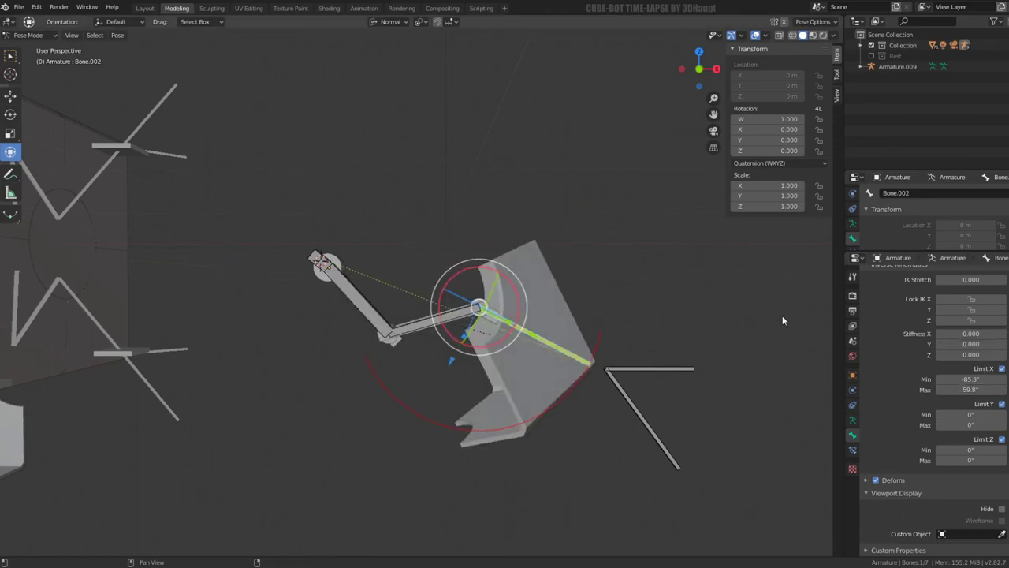
Step: Set Bone.001's Limit Y range to -1° to 1°
left_click(430, 335)
middle_click_drag(552, 270, 509, 268)
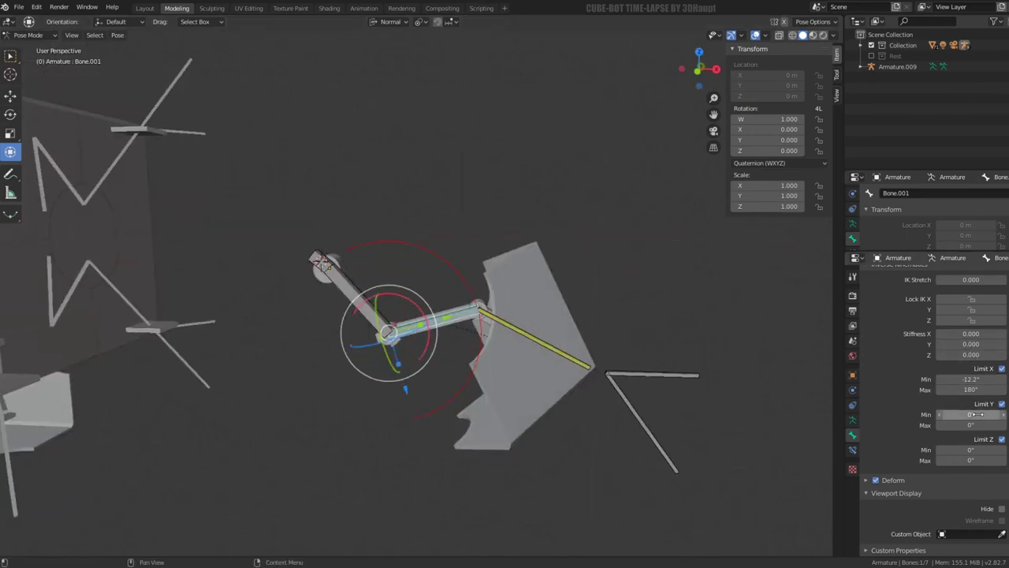
left_click_drag(970, 425, 977, 425)
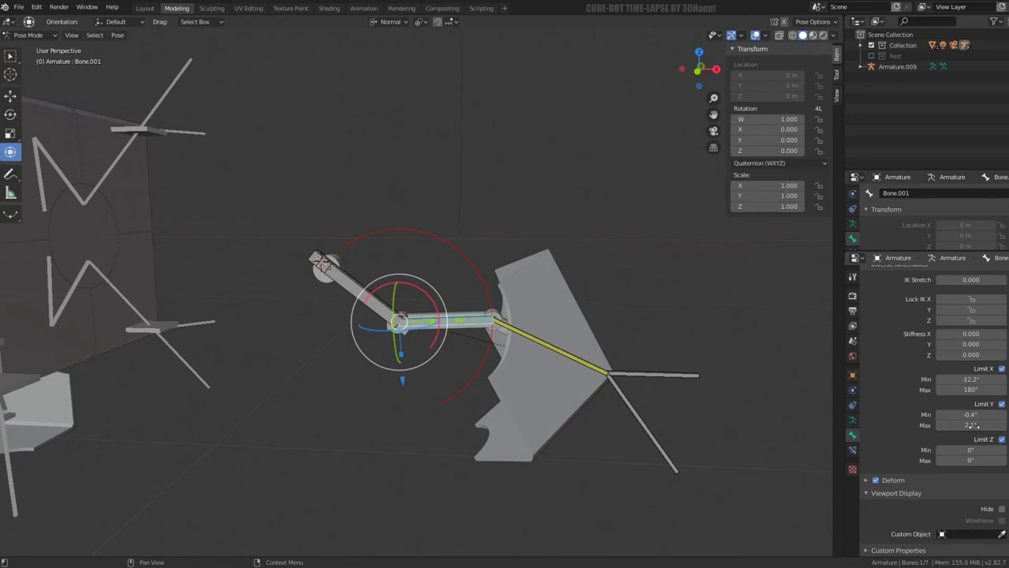
key("Return")
key("Return")
mouse_move(519, 301)
middle_mouse_down()
mouse_move(510, 250)
mouse_move(481, 303)
middle_mouse_up()
Step: Nudge Bone's Limit Y minimum to -0.1°, then select Bone.004 in front view
scroll(476, 308, "up", 3)
left_click(356, 333)
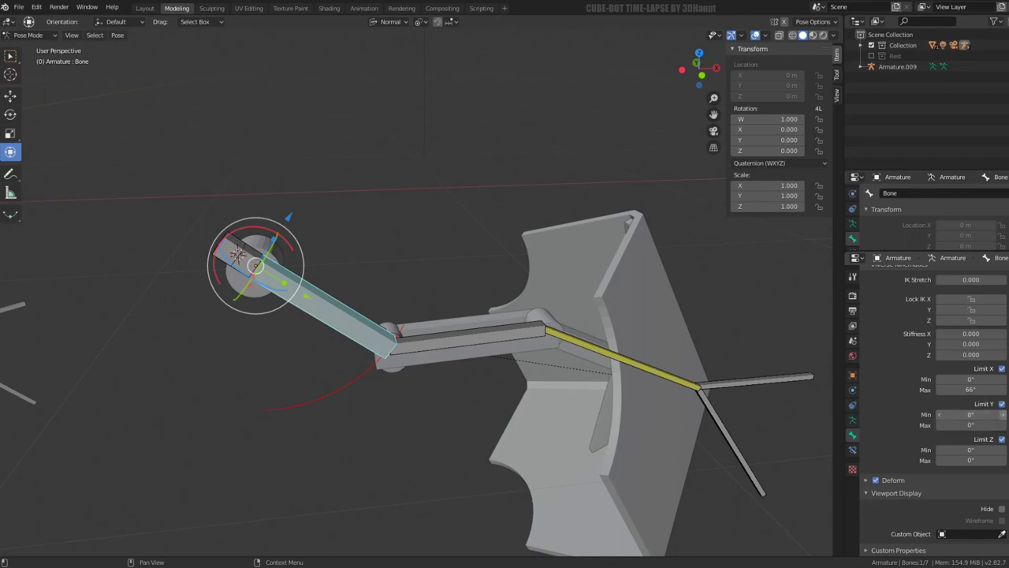
left_click(938, 413)
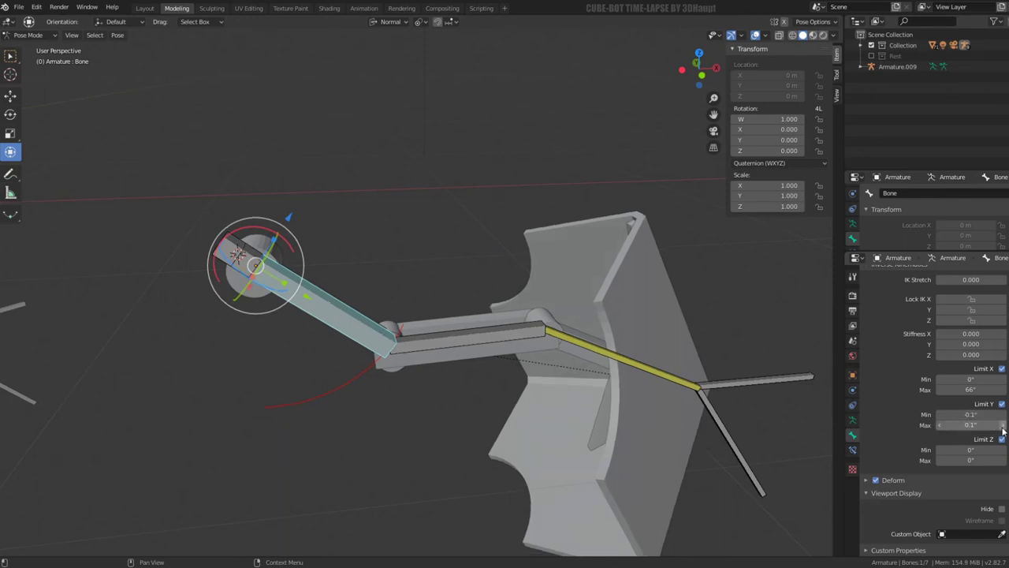
left_click(532, 329)
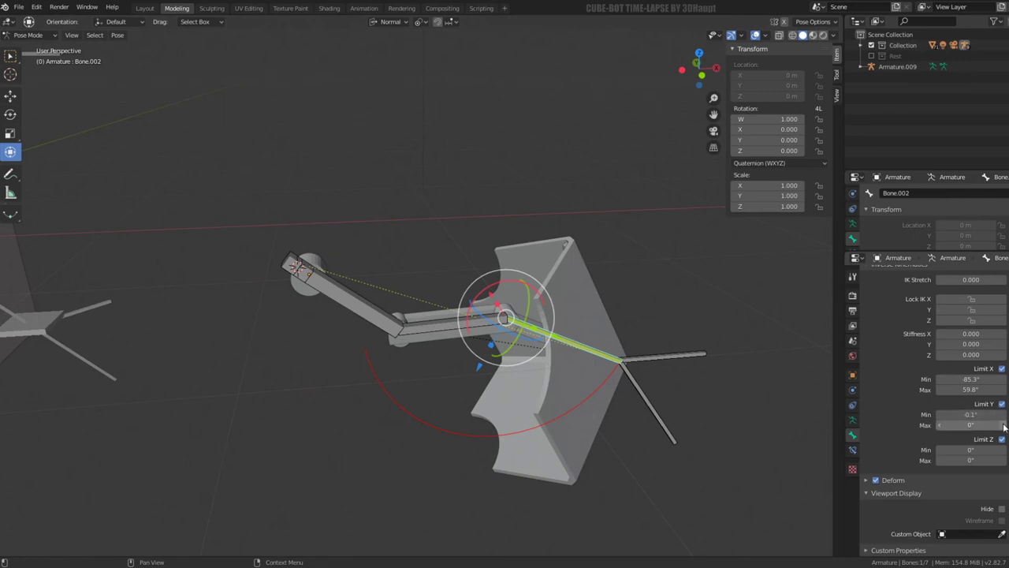
key("KP_1")
left_click(679, 384)
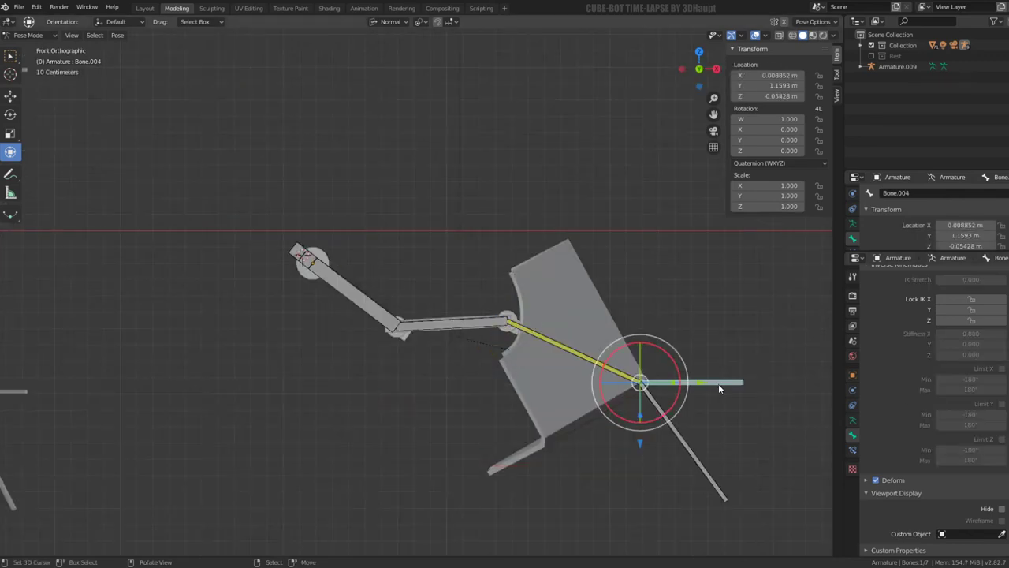
Step: Reposition the Bone.004 target, then set Limit Y to 0° on Bone.001 and Bone
key("g")
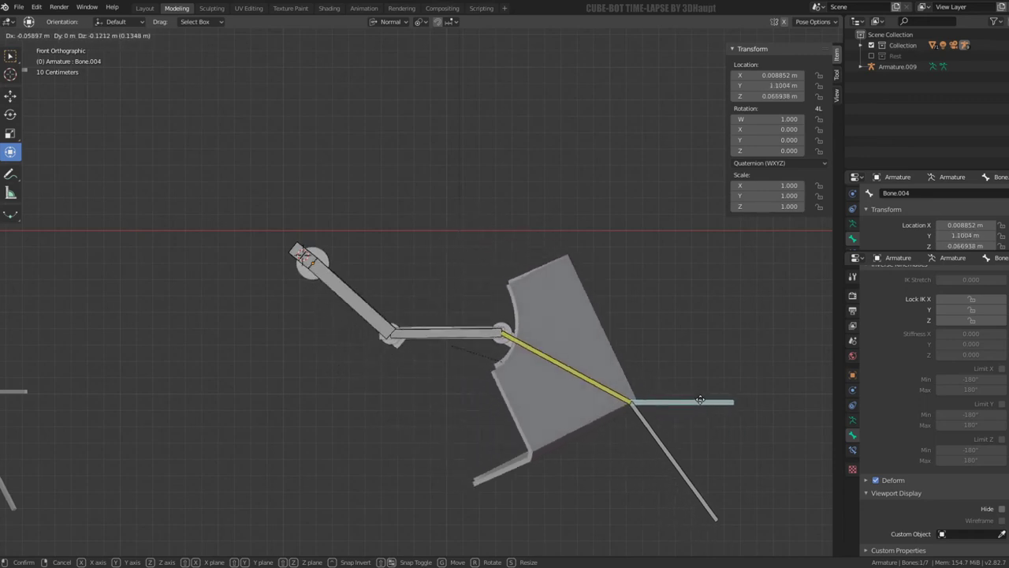
left_click(718, 406)
left_click(577, 355)
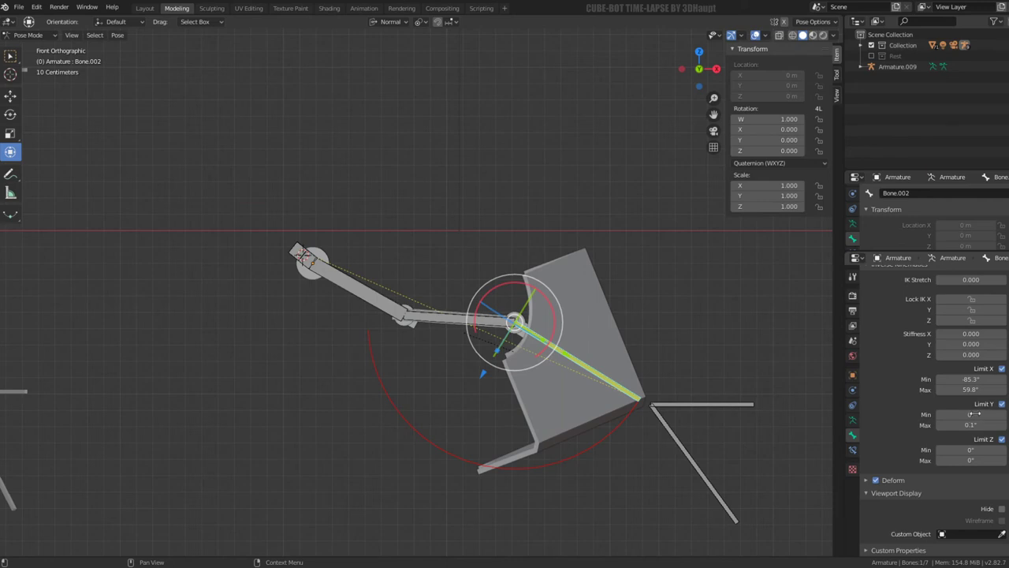
left_click(486, 327)
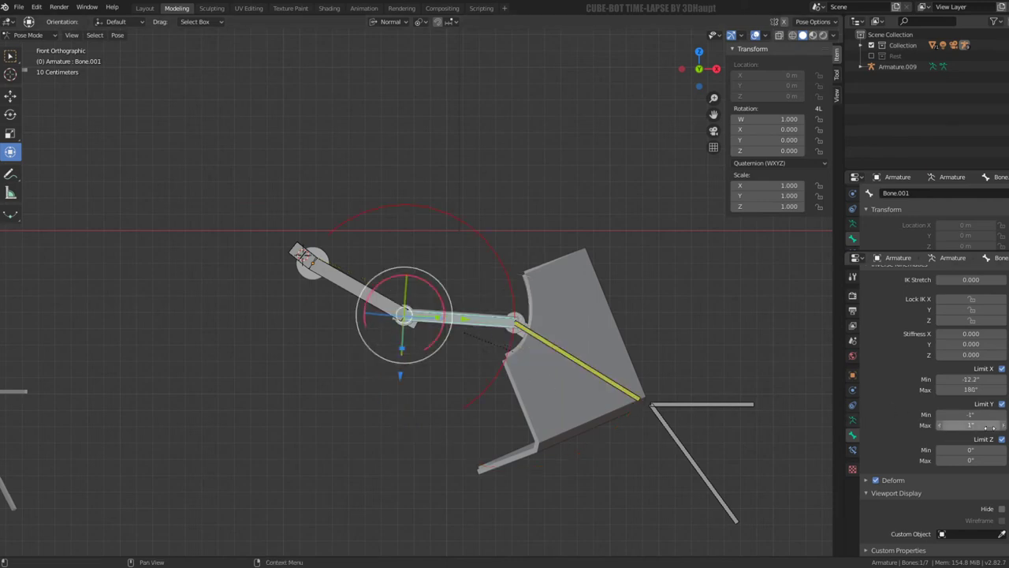
left_click_drag(992, 416, 982, 417)
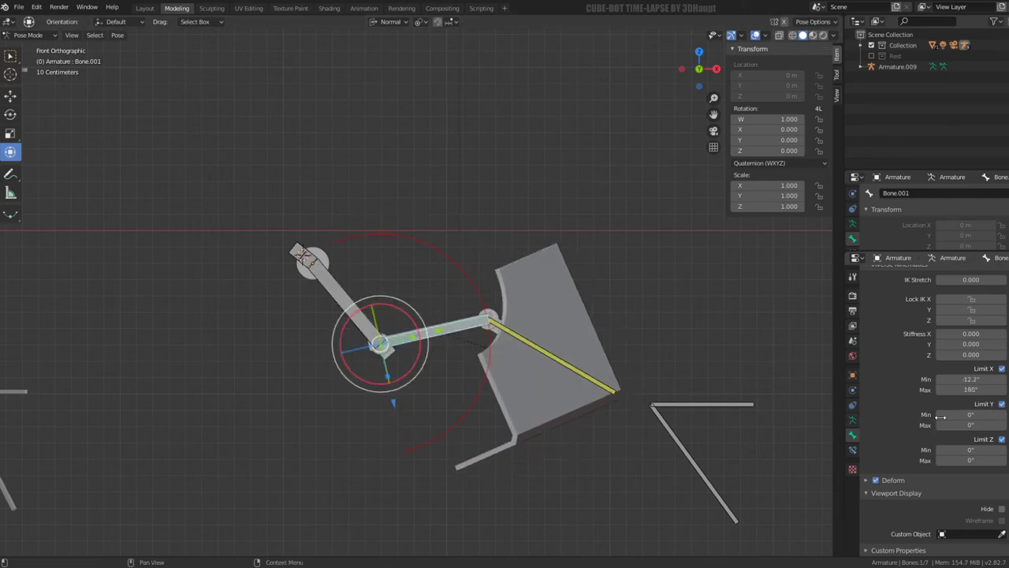
left_click(339, 296)
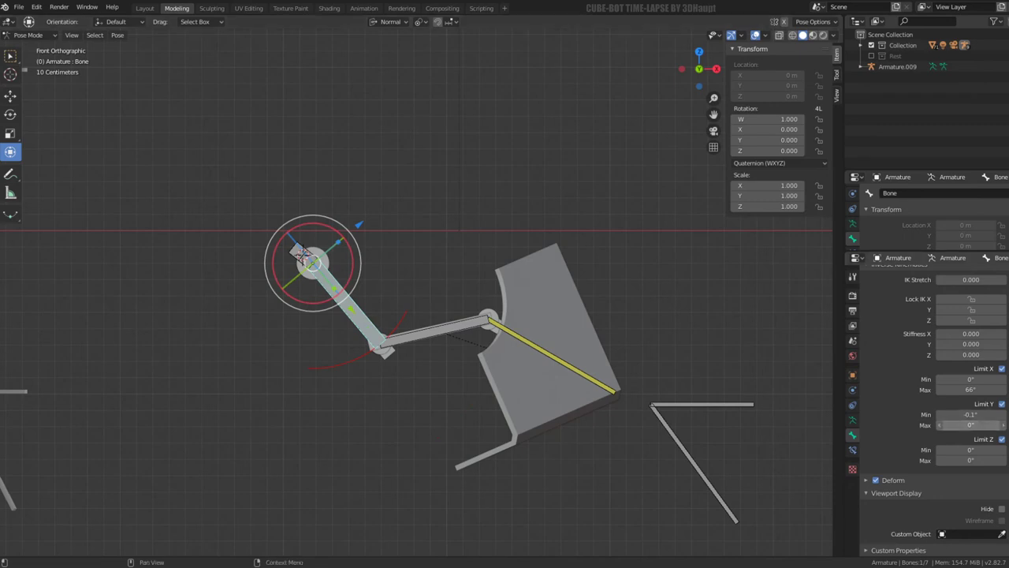
left_click_drag(974, 414, 978, 414)
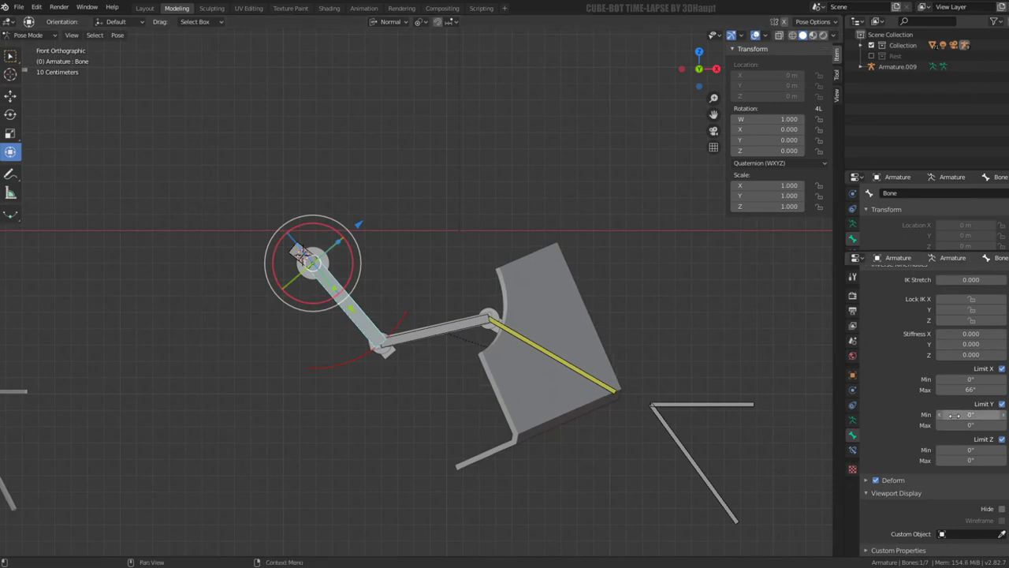
Step: Give Bone.006 0.990 stiffness with Limit X at 0°, and retest by moving Bone.004
left_click(690, 406)
key("g")
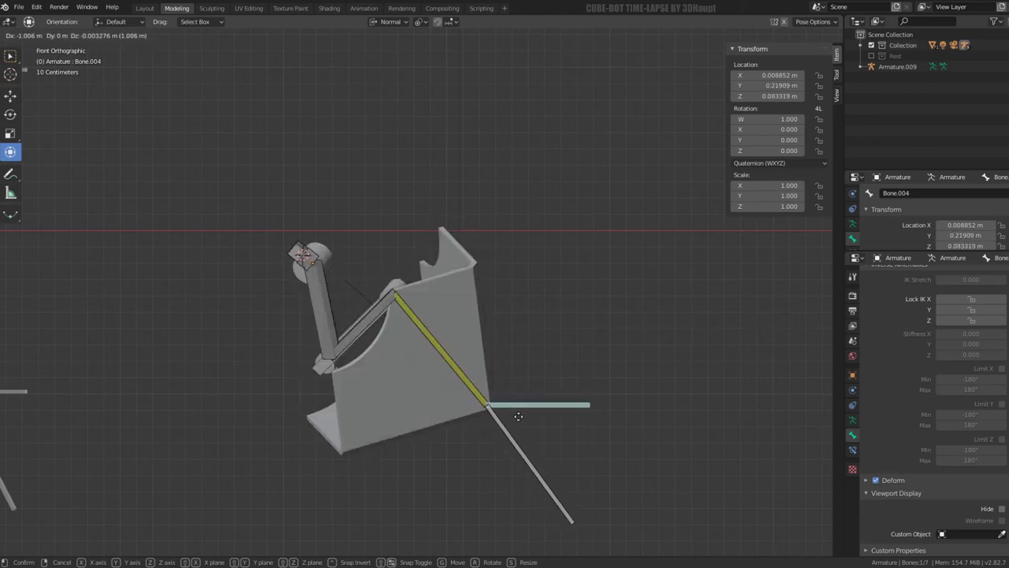
left_click(518, 415)
left_click(301, 251)
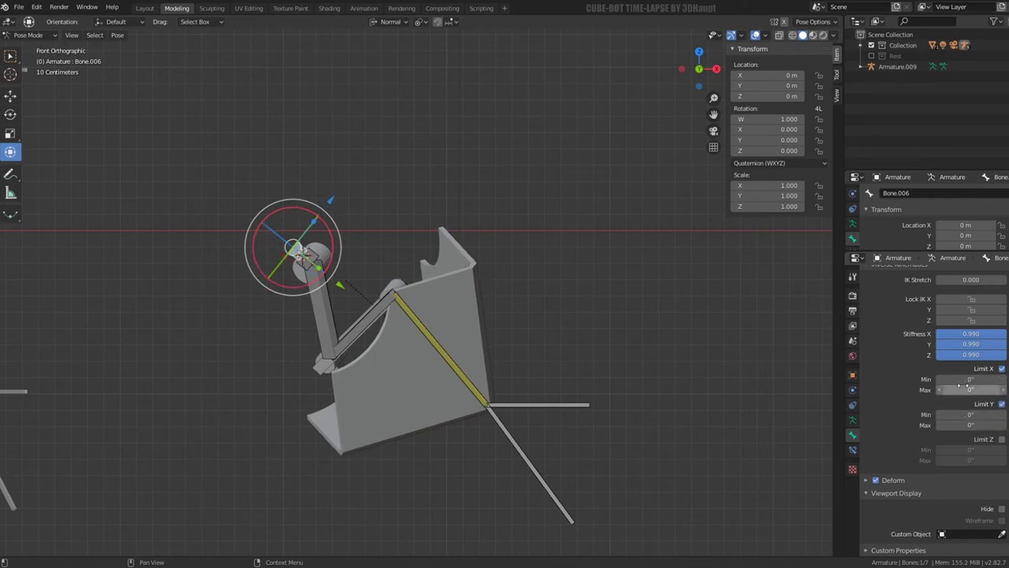
left_click(519, 407)
key("g")
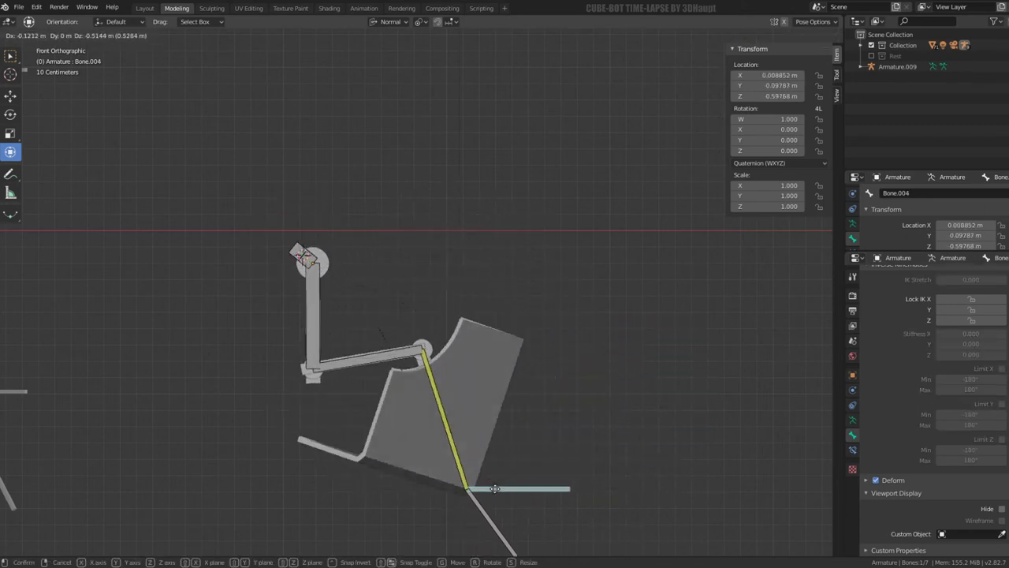
mouse_move(429, 478)
middle_mouse_down()
mouse_move(346, 425)
mouse_move(470, 345)
middle_mouse_up()
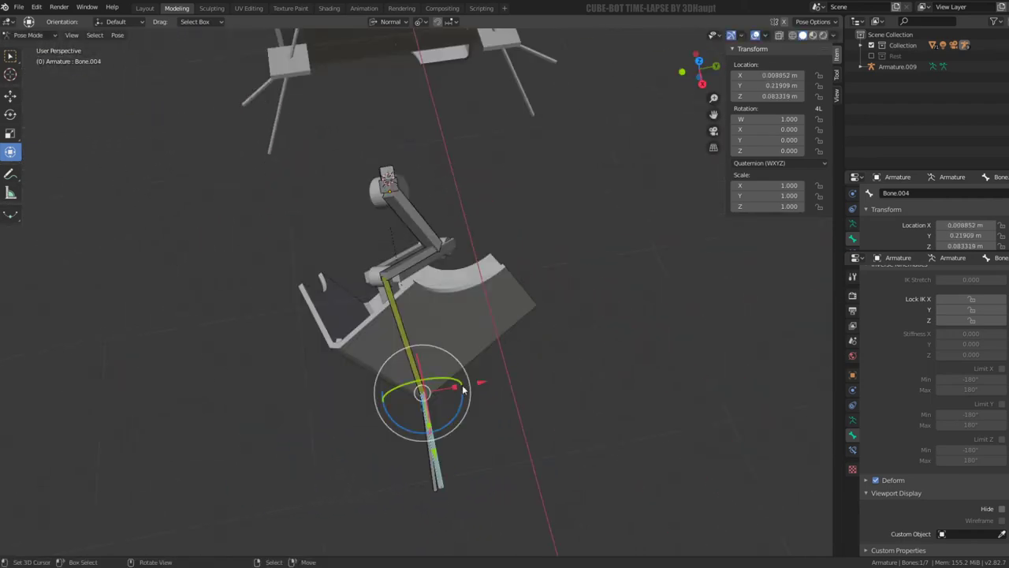
Step: Confirm the X-locked target move and toggle Bone's Y rotation limit, leaving it enabled
key("x")
key("x")
left_click(387, 260)
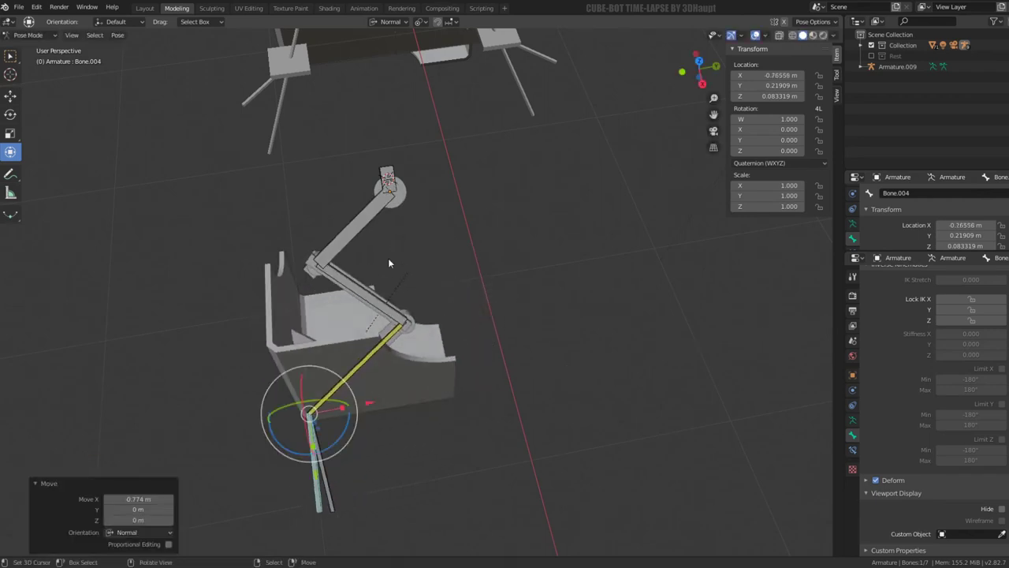
left_click(386, 201)
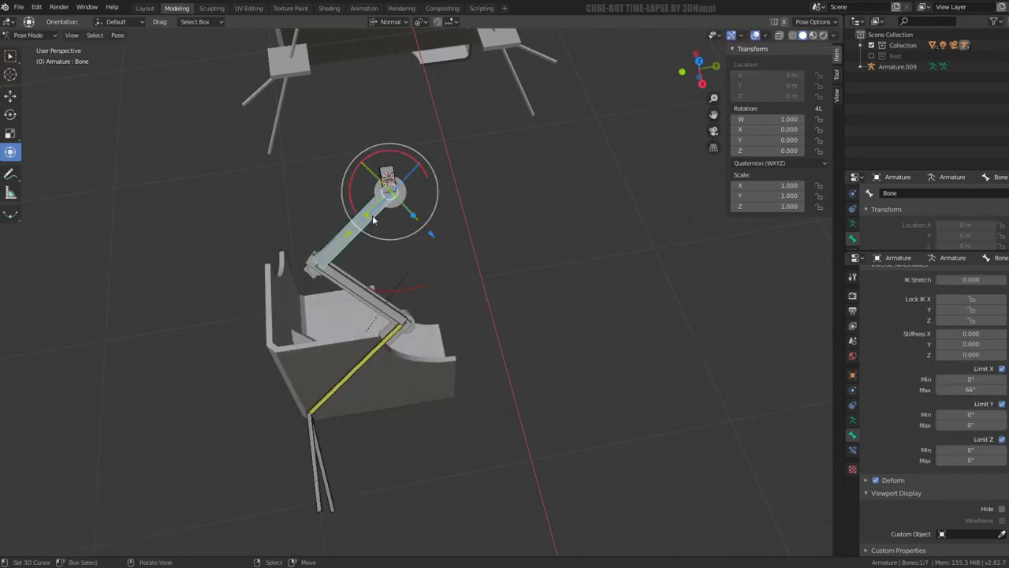
left_click(1002, 404)
left_click(1003, 405)
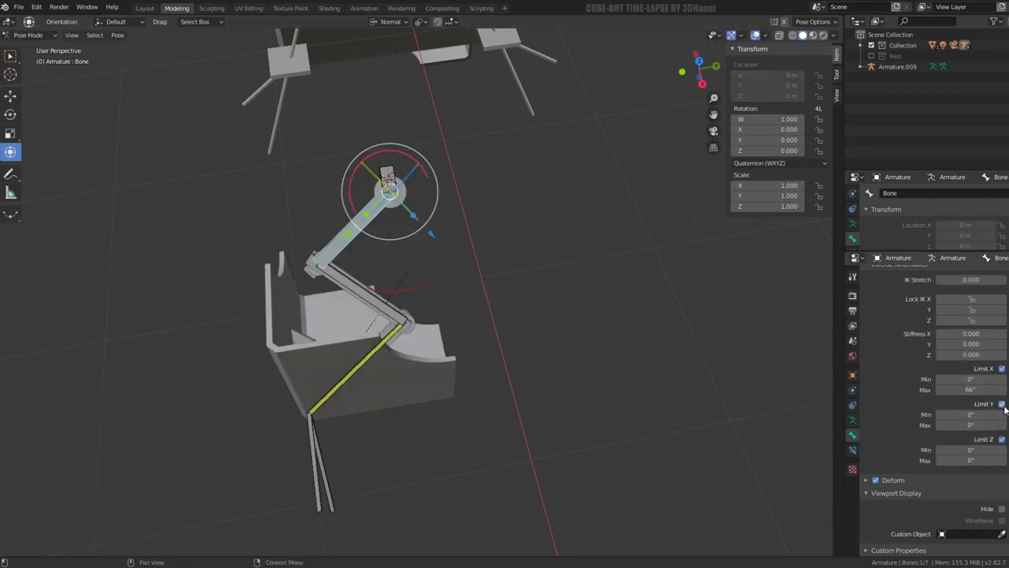
left_click(1003, 404)
mouse_move(441, 237)
middle_mouse_down()
mouse_move(594, 212)
mouse_move(496, 226)
middle_mouse_up()
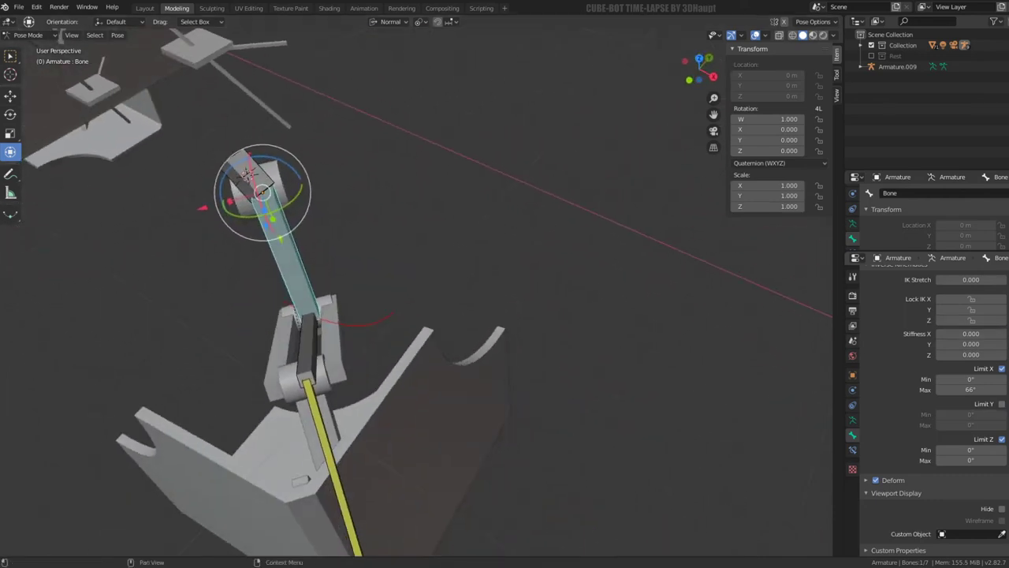
left_click(1002, 404)
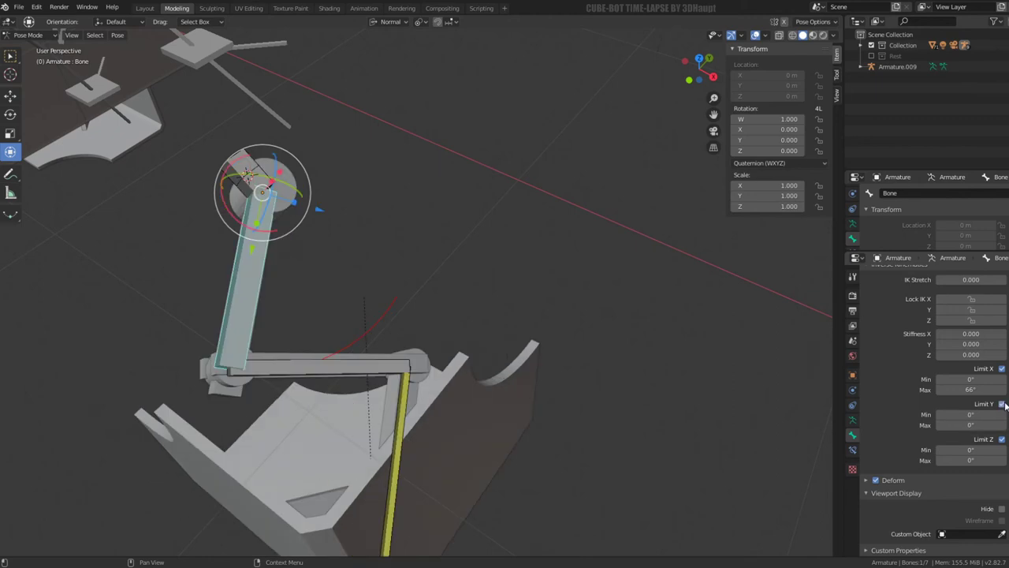
Step: Set Bone.005's IK stiffness to 0 on X, Y and Z
left_click(270, 190)
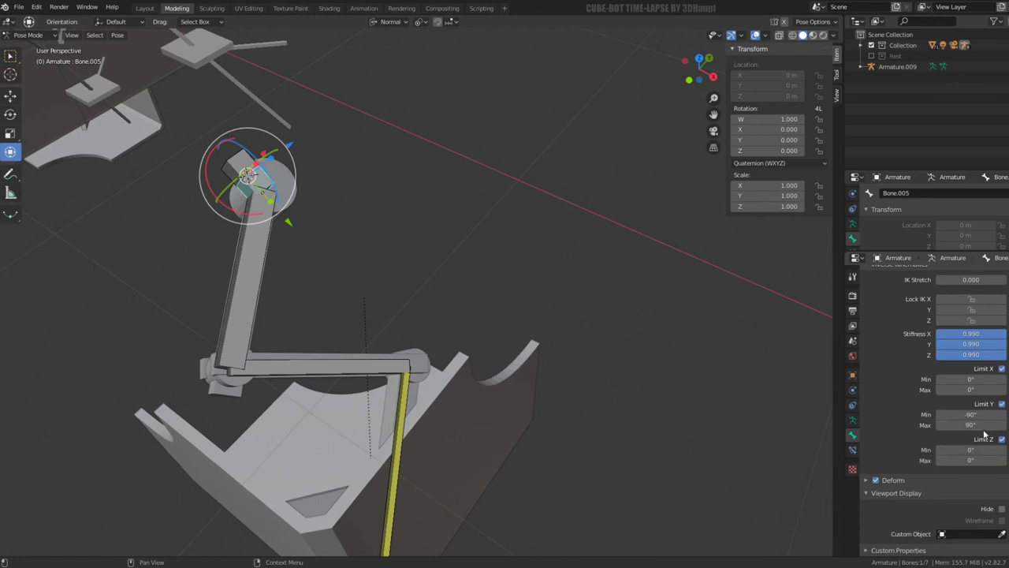
middle_click_drag(319, 198, 337, 199)
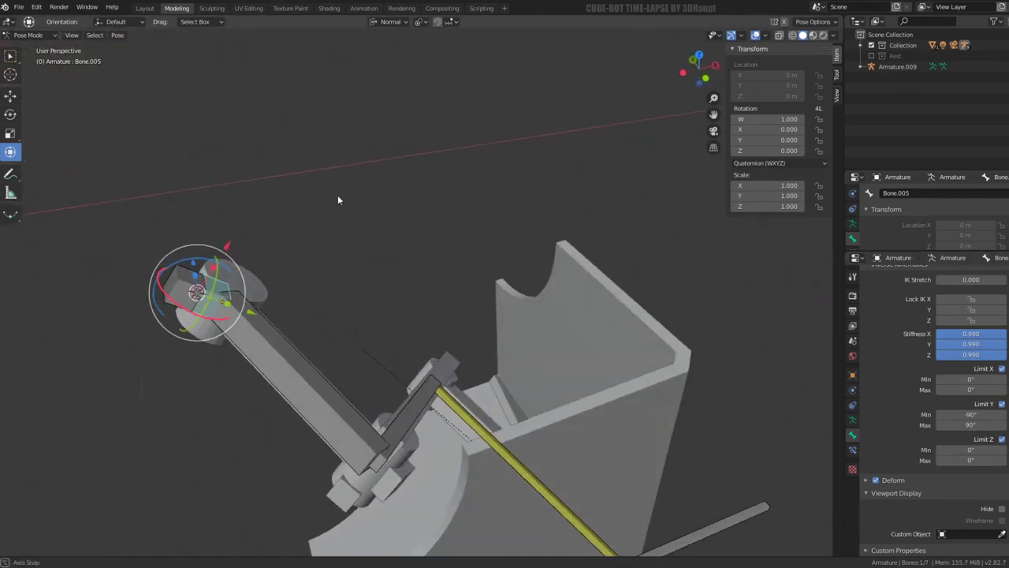
key("r")
key("y")
key("y")
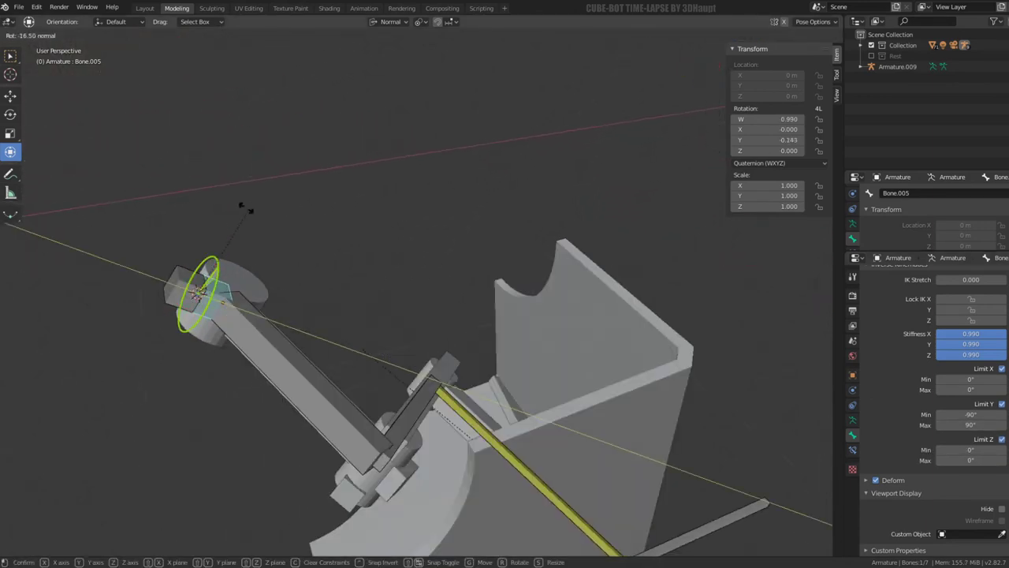
key("Escape")
left_click_drag(997, 344, 930, 345)
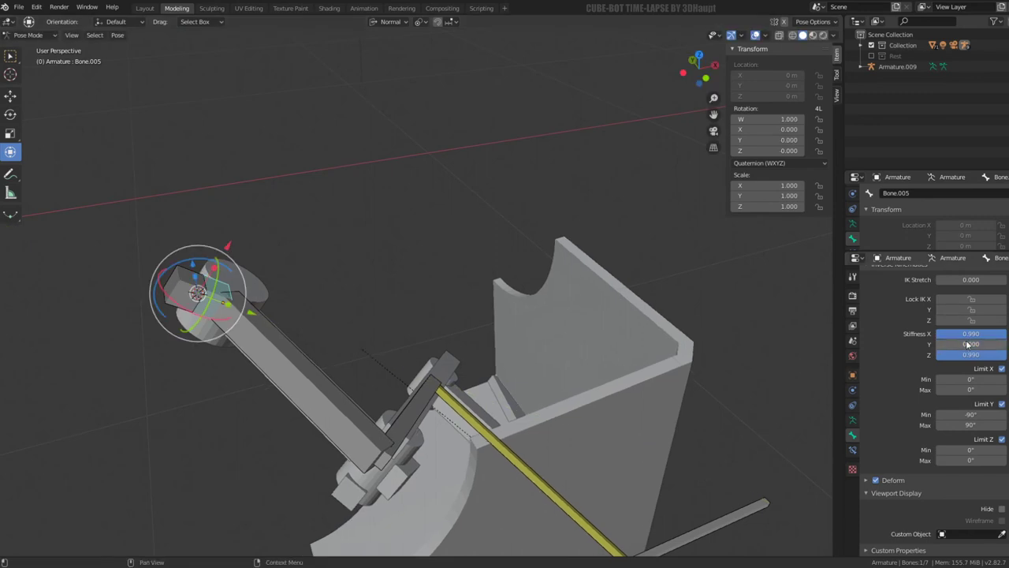
Step: Turn off the Limit Y rotation on the lower arm bone, Bone
middle_click_drag(552, 331, 389, 288)
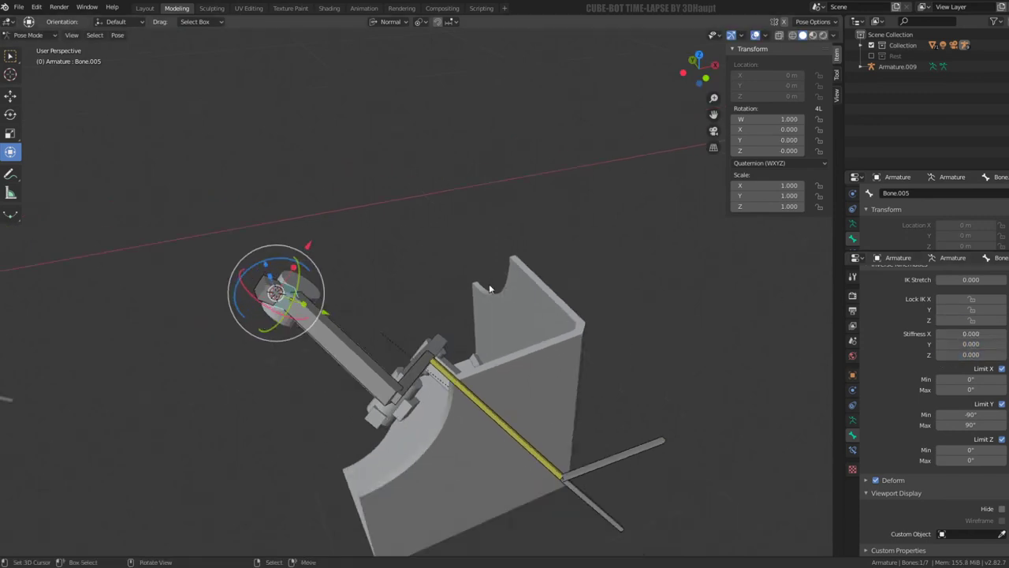
left_click(320, 276)
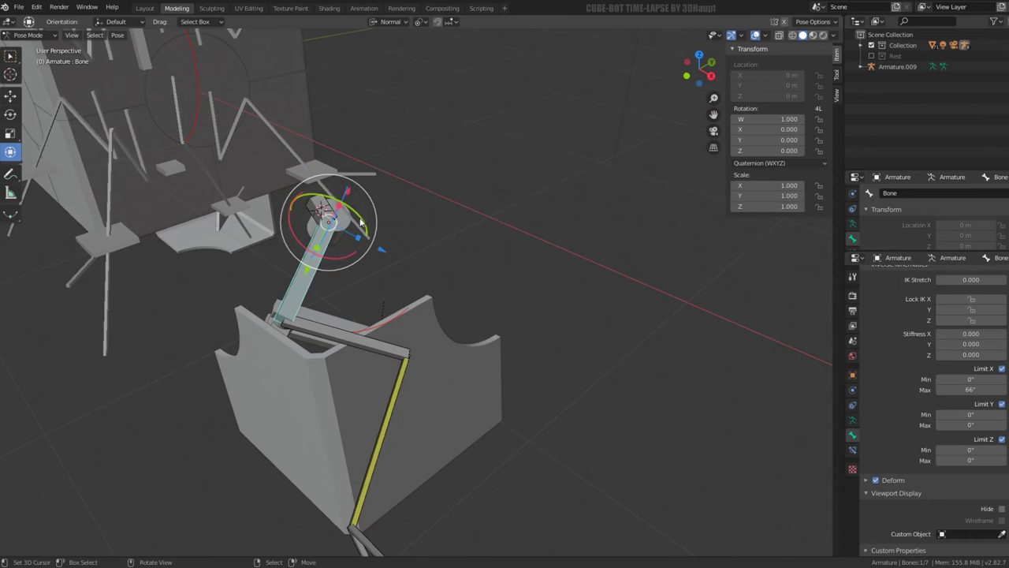
key("r")
key("Escape")
left_click(1001, 404)
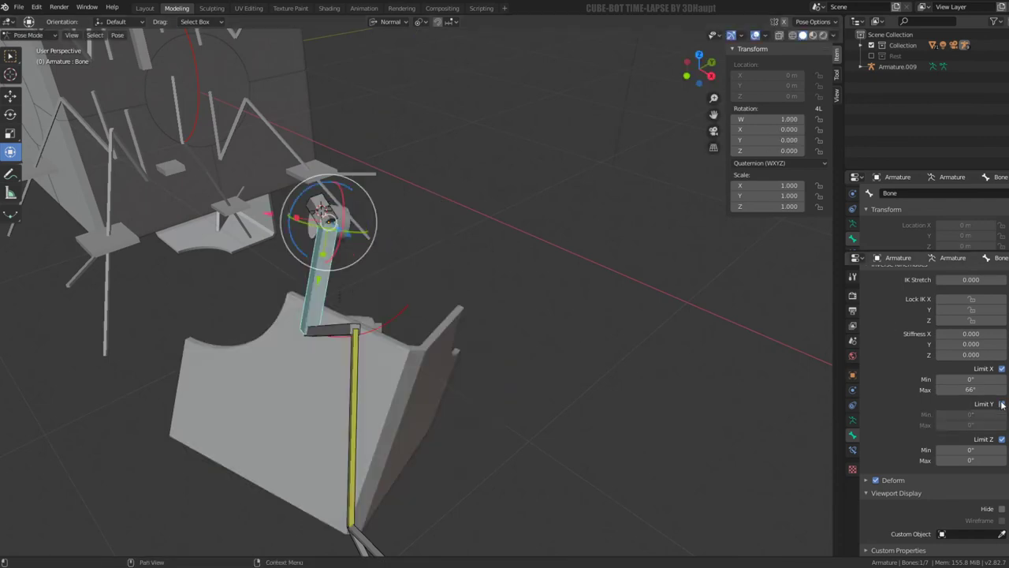
mouse_move(481, 229)
middle_mouse_down()
mouse_move(415, 244)
mouse_move(383, 429)
mouse_move(320, 488)
middle_mouse_up()
Step: Move the Bone.003 IK target to a new spot to see how the arm follows
left_click(300, 440)
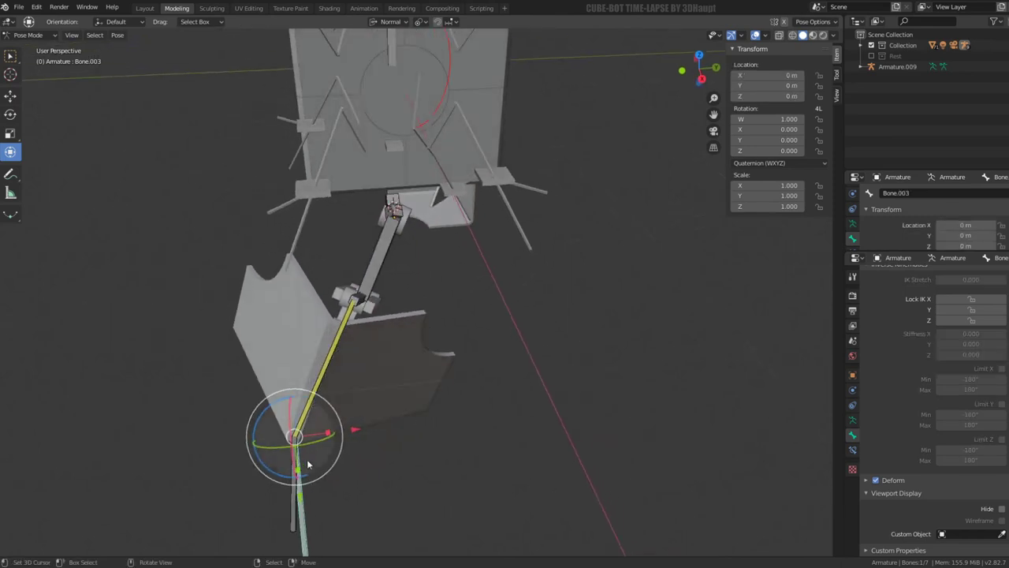
key("g")
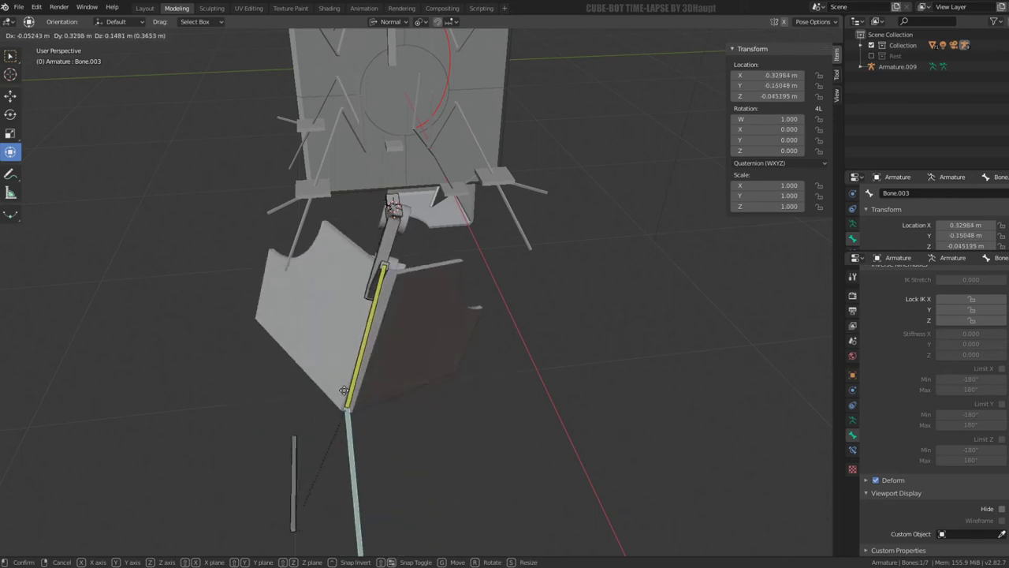
key("Escape")
middle_click_drag(349, 394, 446, 290)
key("g")
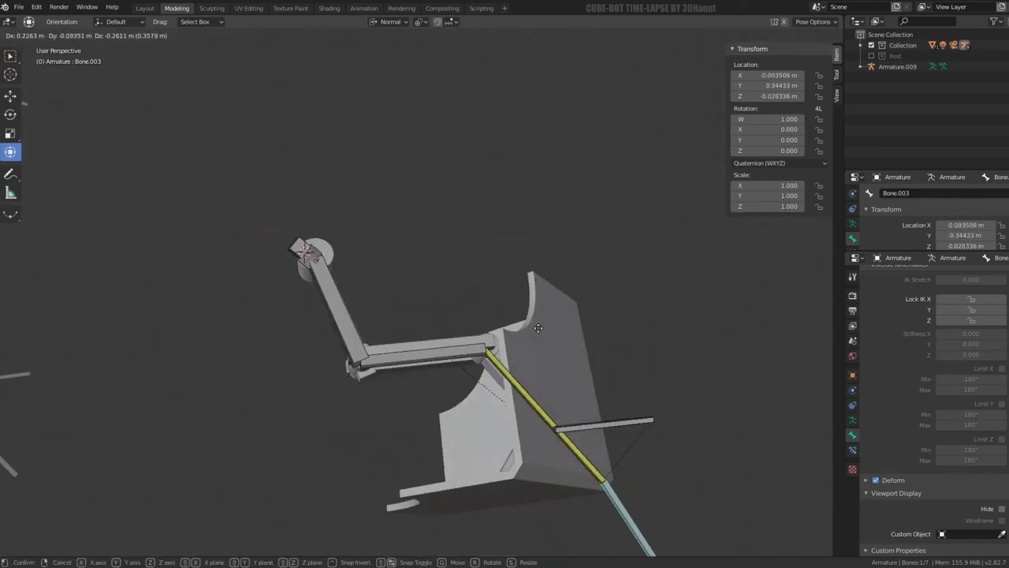
left_click(569, 370)
Step: Clear Bone.005's Limit X, Y and Z rotation limits
left_click(308, 268)
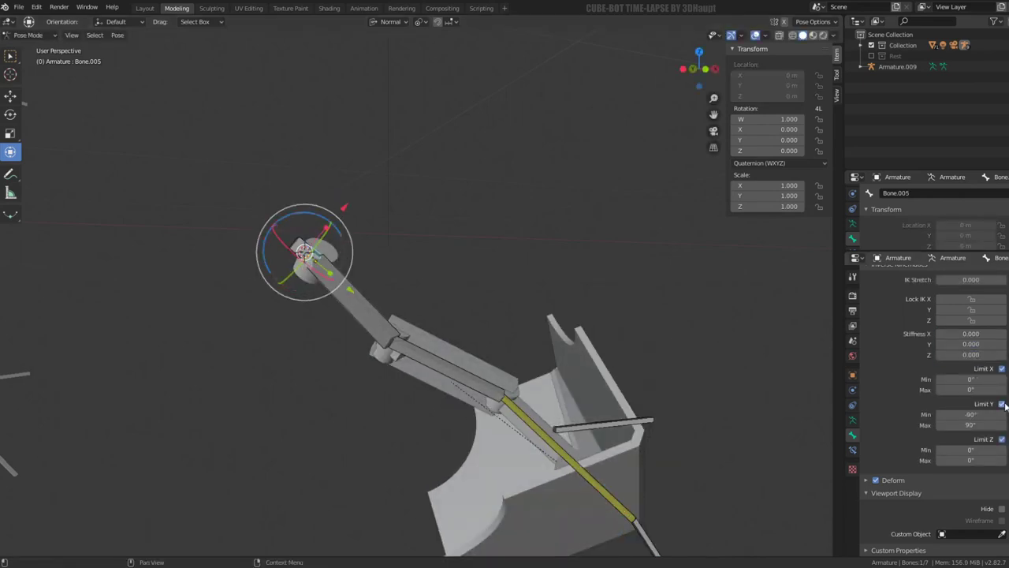
middle_click_drag(452, 234, 419, 265)
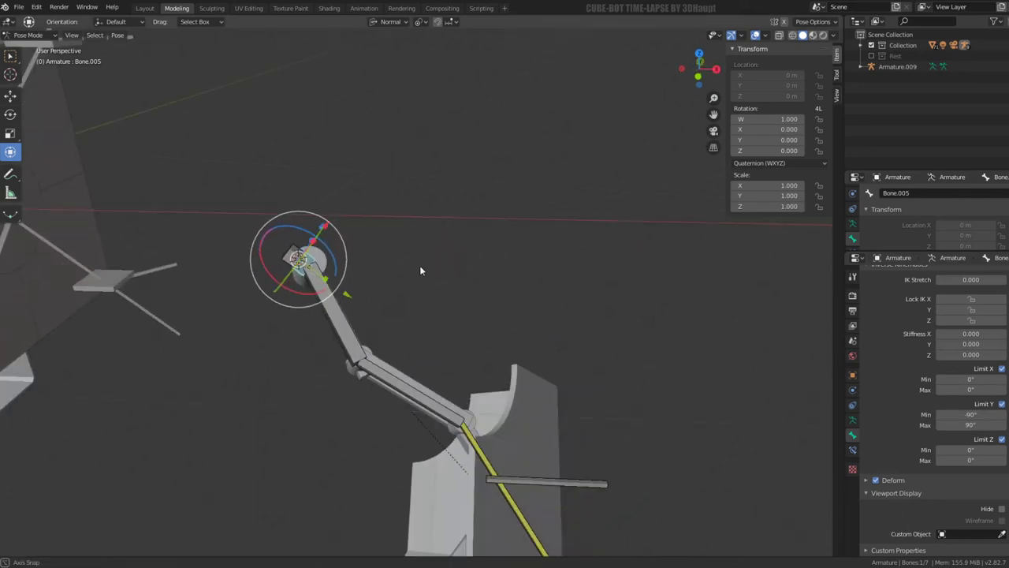
left_click(1002, 440)
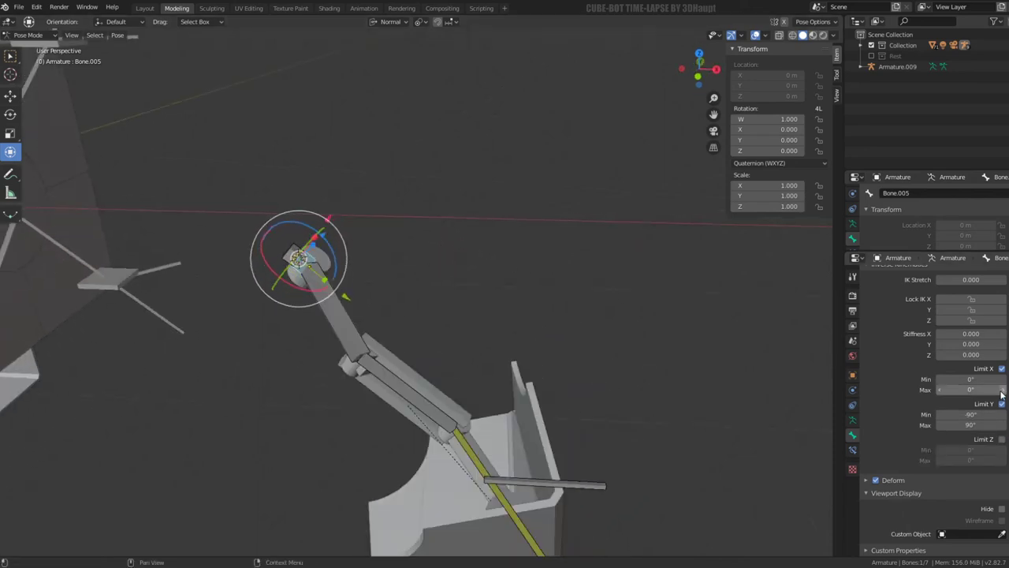
left_click(1001, 368)
left_click(1002, 404)
Step: Move Bone.003 again and watch the now-unrestricted arm stretch to follow it
mouse_move(445, 266)
middle_mouse_down()
mouse_move(554, 261)
mouse_move(504, 252)
middle_mouse_up()
scroll(554, 261, "down", 3)
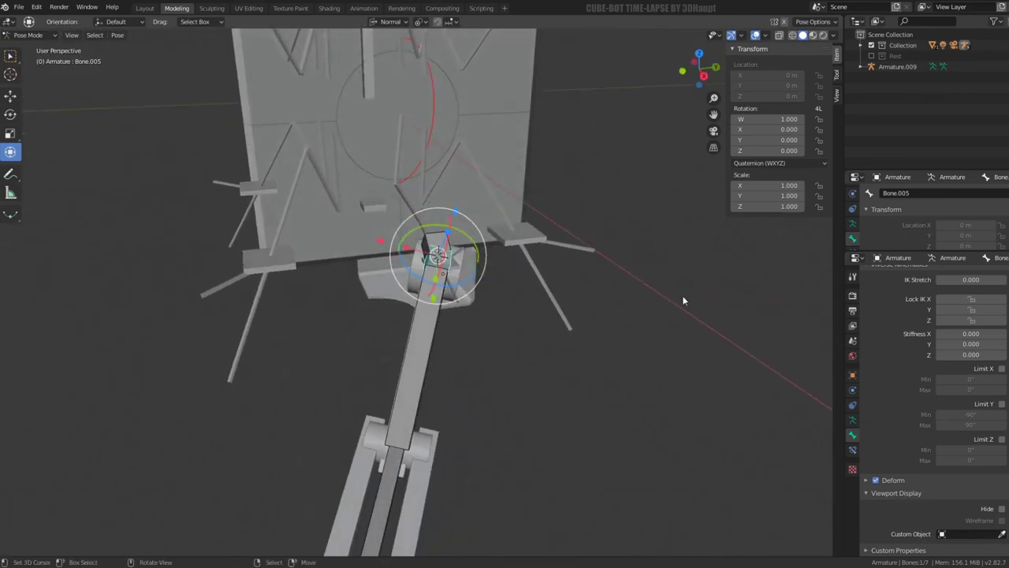
middle_click_drag(684, 301, 442, 355)
scroll(395, 413, "down", 3)
left_click(369, 414)
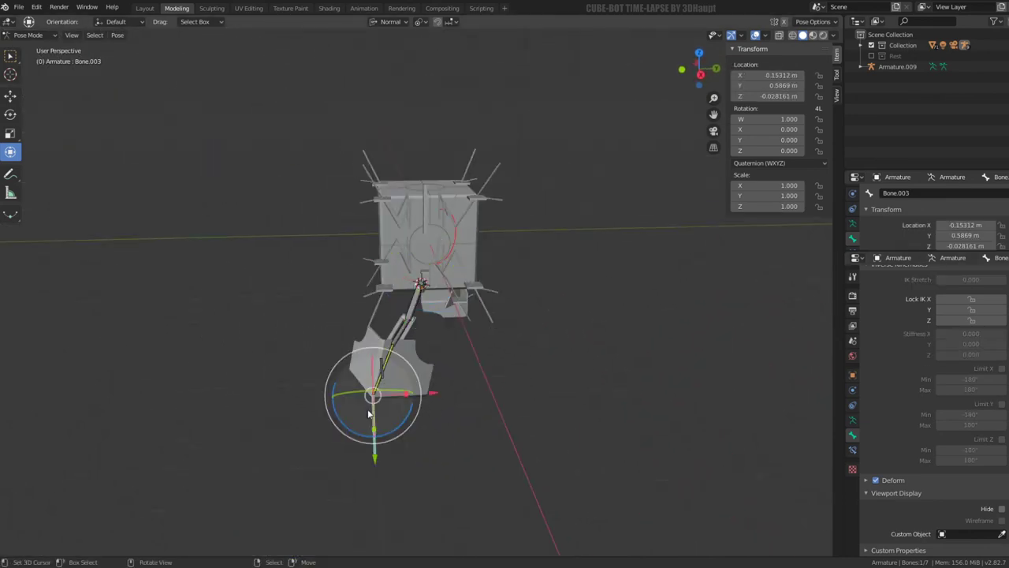
middle_click_drag(369, 414, 371, 441)
key("g")
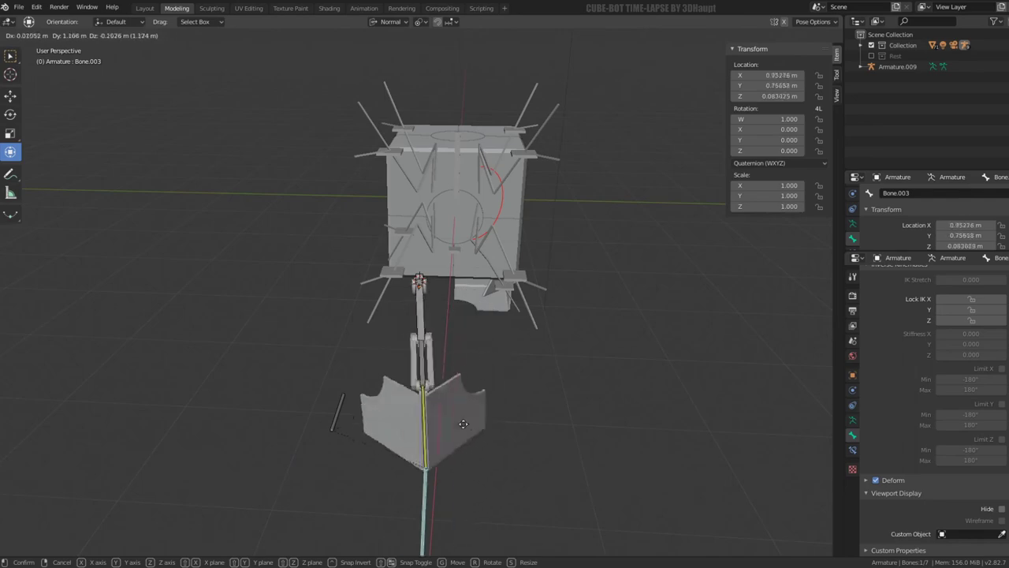
middle_click_drag(433, 325, 393, 304)
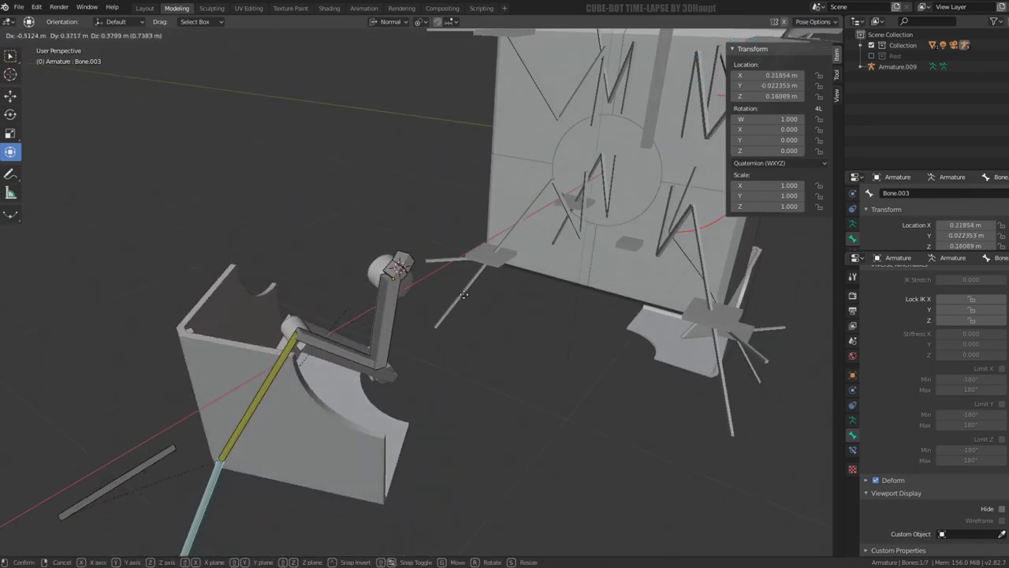
middle_click_drag(452, 293, 397, 316)
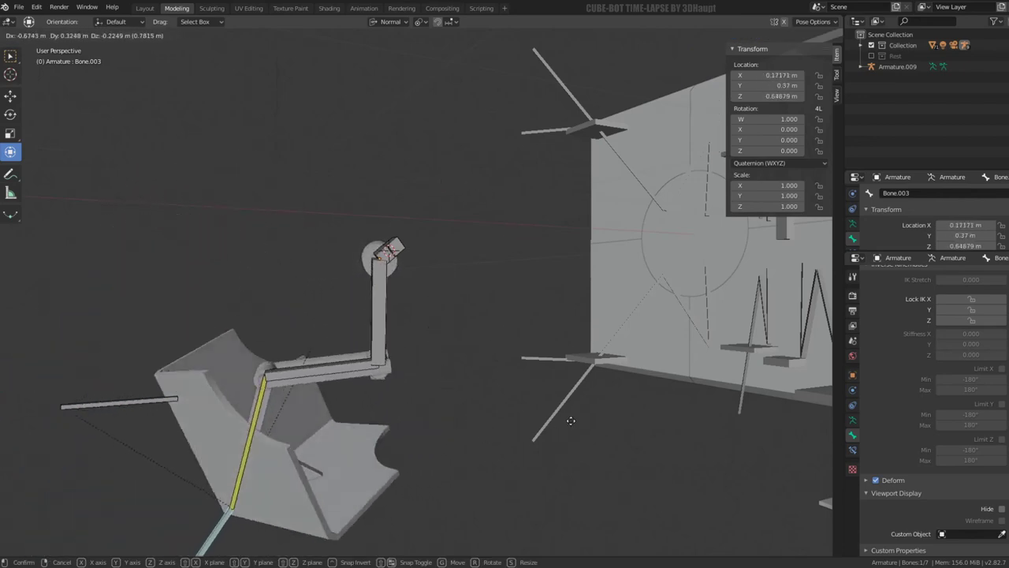
left_click(457, 264)
middle_click_drag(457, 264, 410, 290)
key("g")
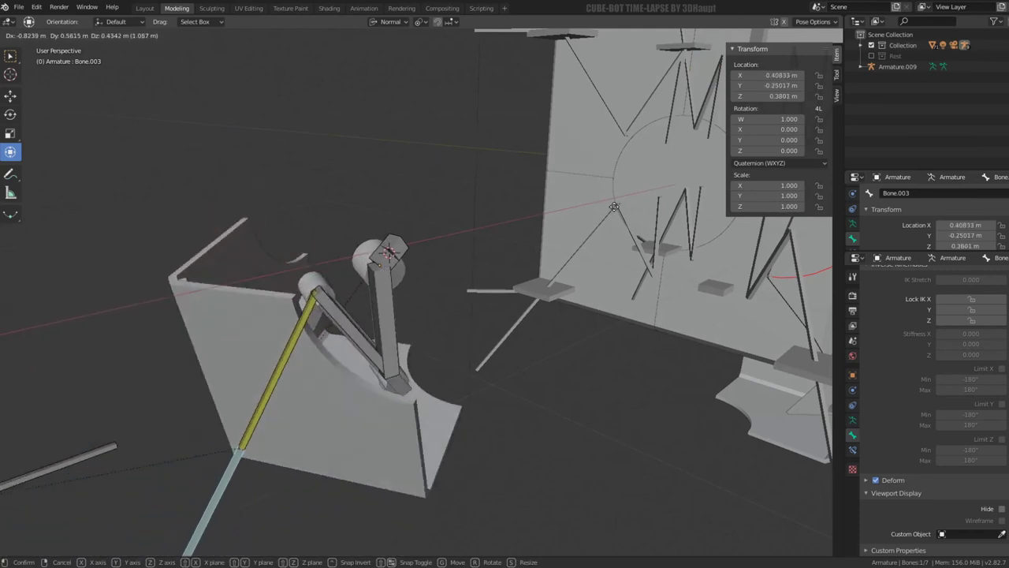
middle_click_drag(544, 146, 400, 400)
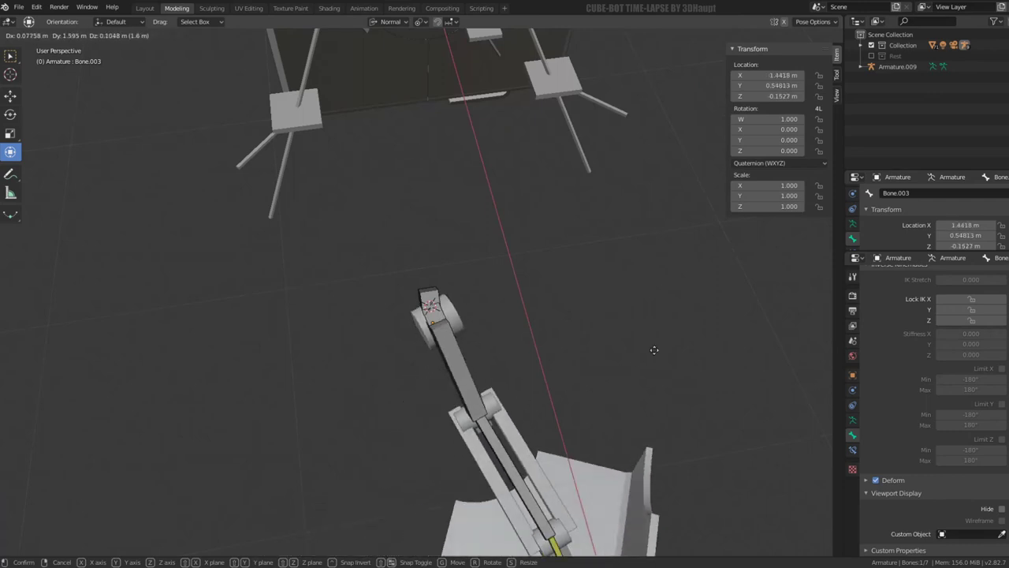
Step: Cancel the target move and inspect Bone.002's IK constraint settings
right_click(503, 354)
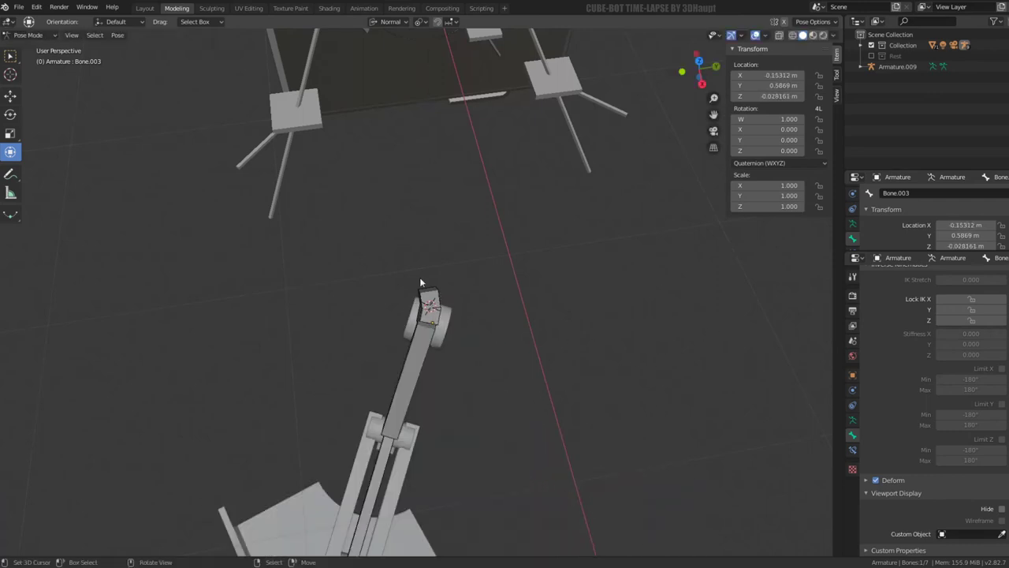
left_click(423, 285)
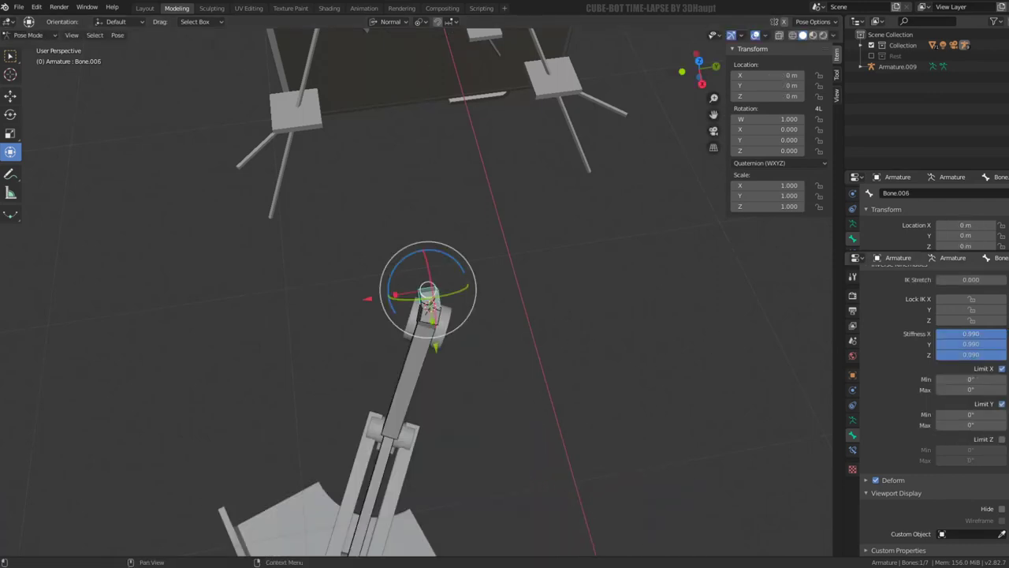
middle_click_drag(442, 339, 494, 383)
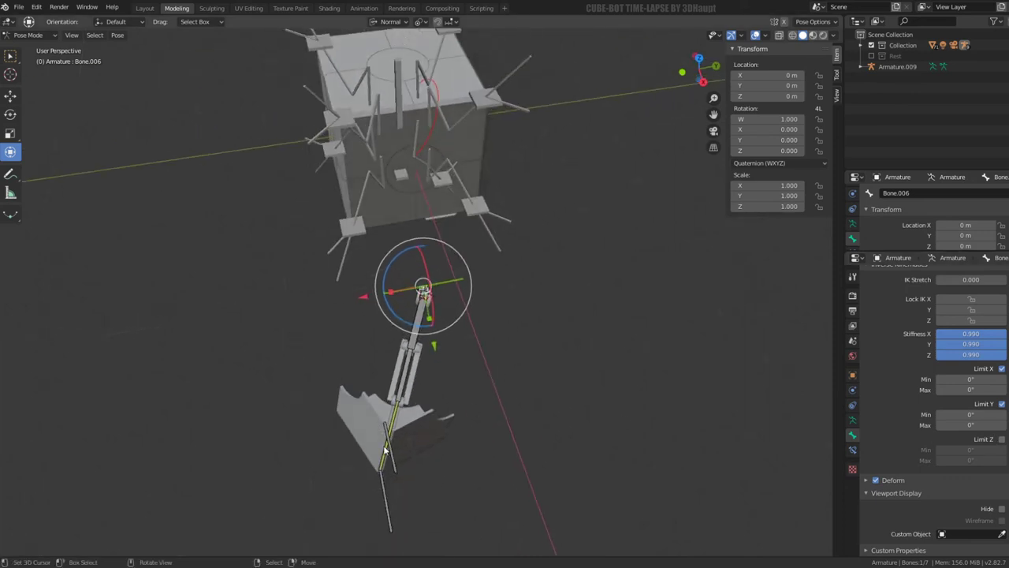
left_click(398, 398)
left_click(851, 448)
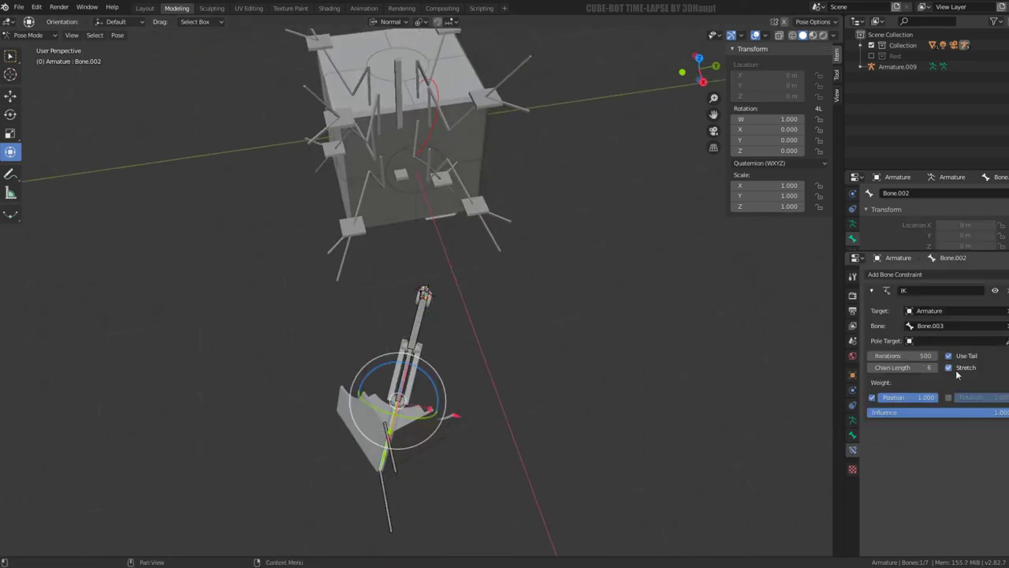
Step: Lower Bone.006's Z stiffness to 0, keeping X and Y at 0.990
scroll(539, 343, "up", 5)
middle_click_drag(539, 343, 489, 343)
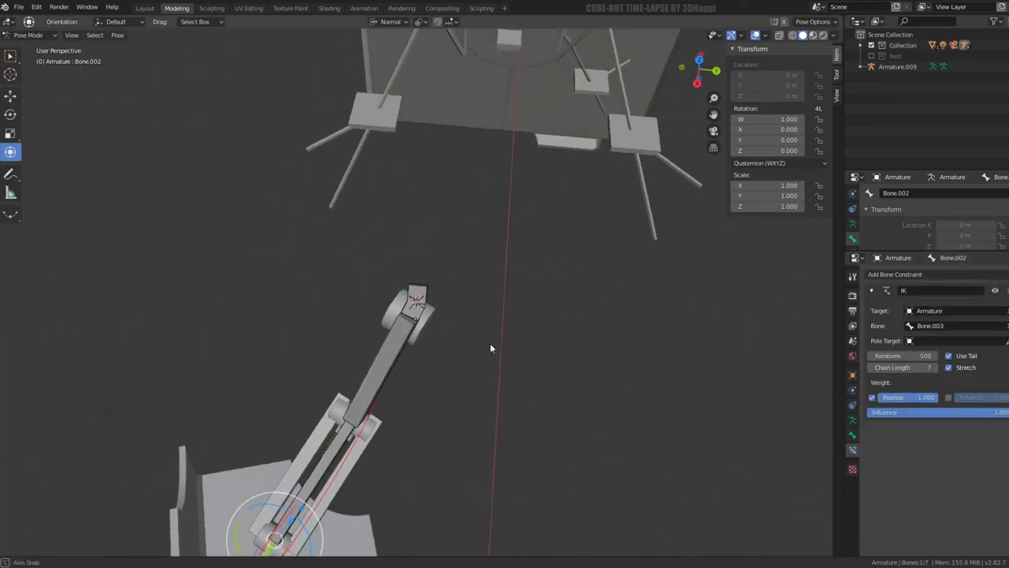
left_click(418, 283)
key("r")
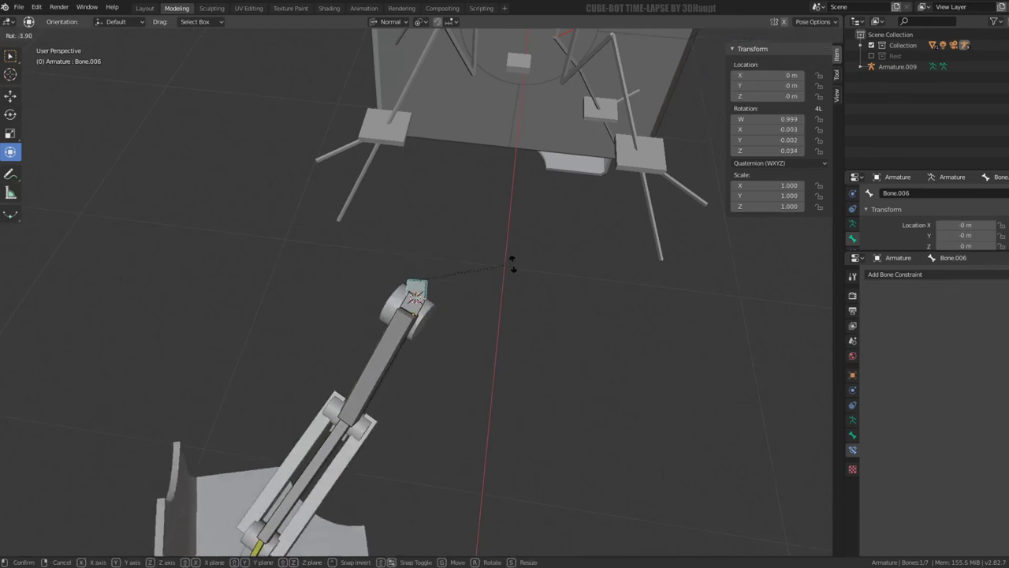
key("Escape")
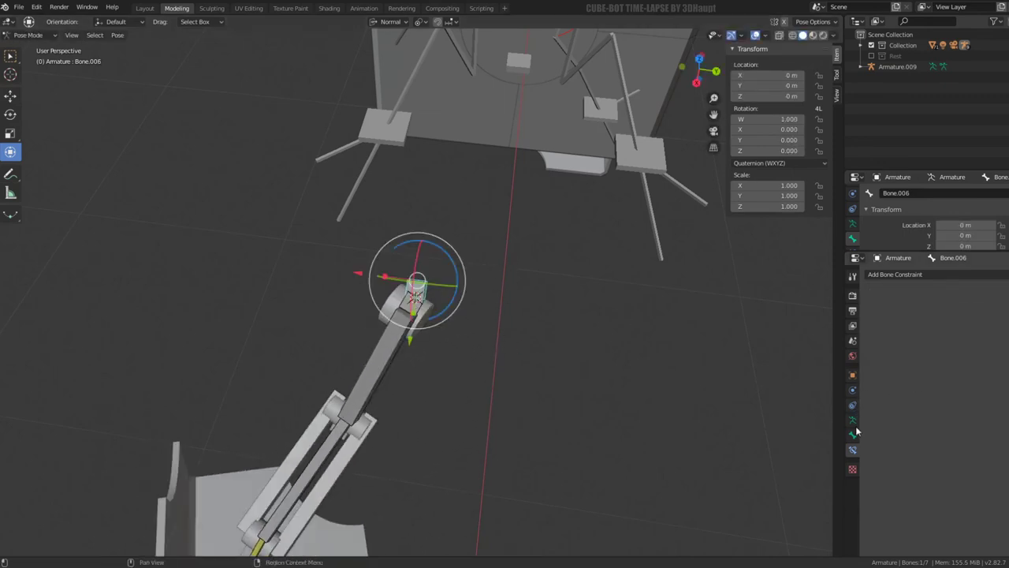
left_click(854, 433)
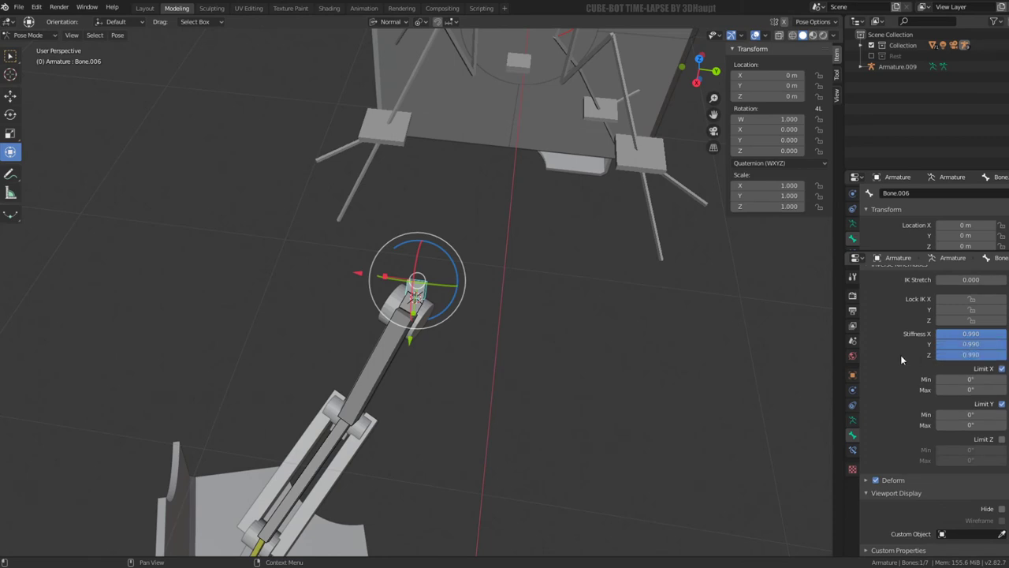
left_click_drag(971, 354, 970, 344)
middle_click_drag(441, 339, 406, 367)
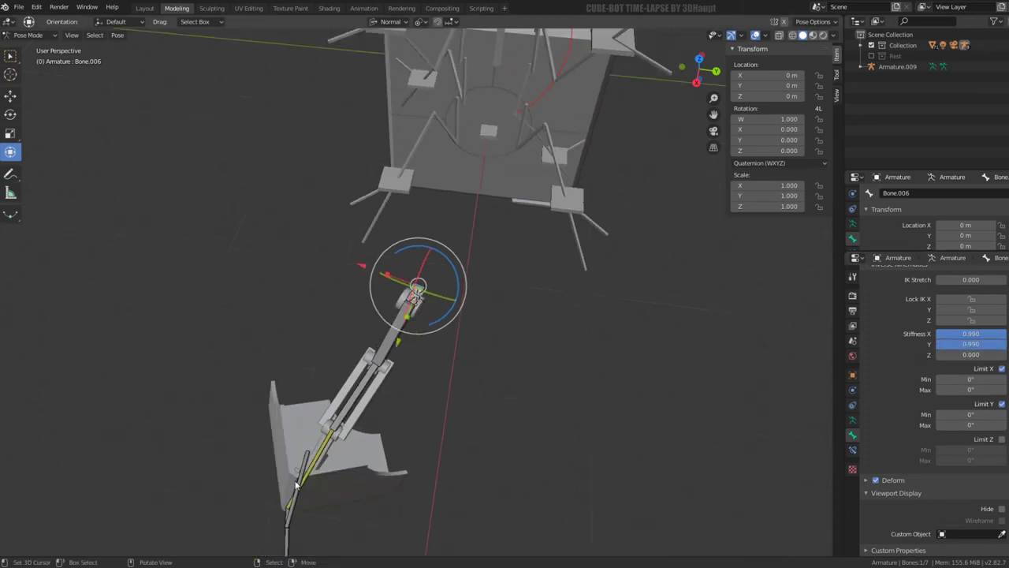
Step: Select the Bone.003 IK target and start moving it
mouse_move(297, 485)
middle_mouse_down()
mouse_move(316, 440)
mouse_move(357, 497)
middle_mouse_up()
left_click(357, 496)
key("g")
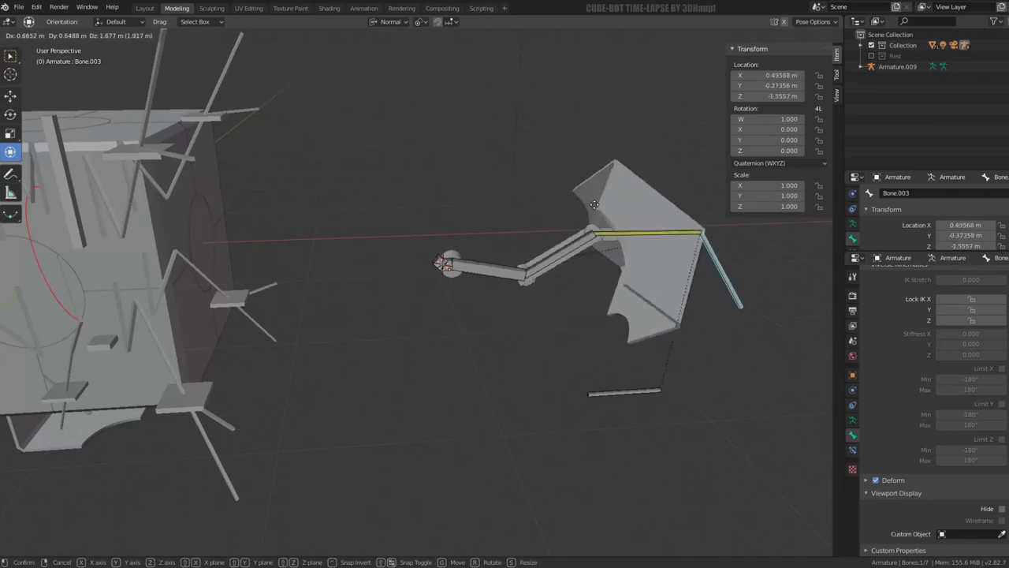
Step: Drop Bone.003 at two successive positions to watch the arm follow
left_click(654, 410)
key("g")
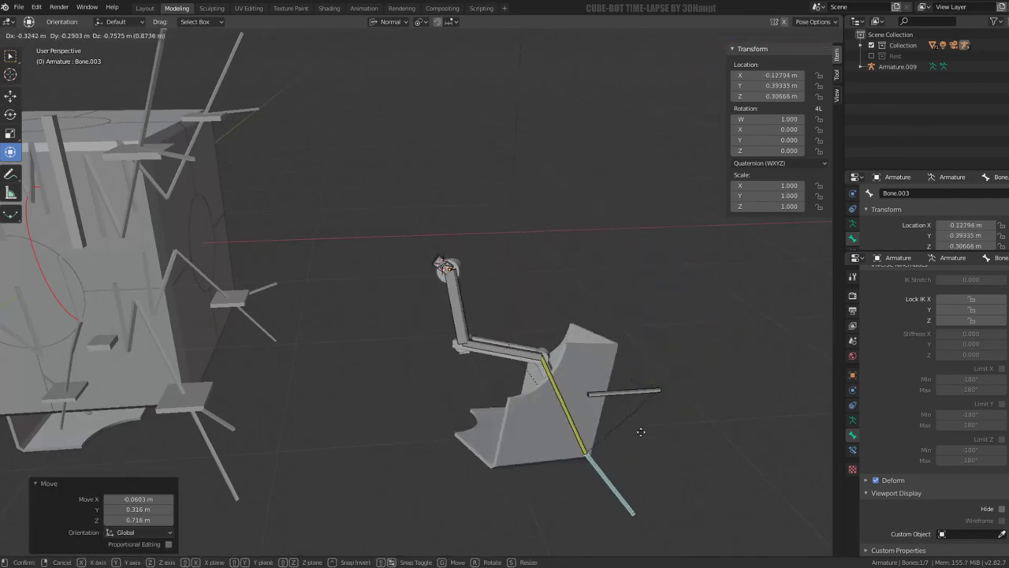
left_click(654, 376)
Step: Clear Bone.003's location to 0 m in top view, then select Bone.004
key("alt+g")
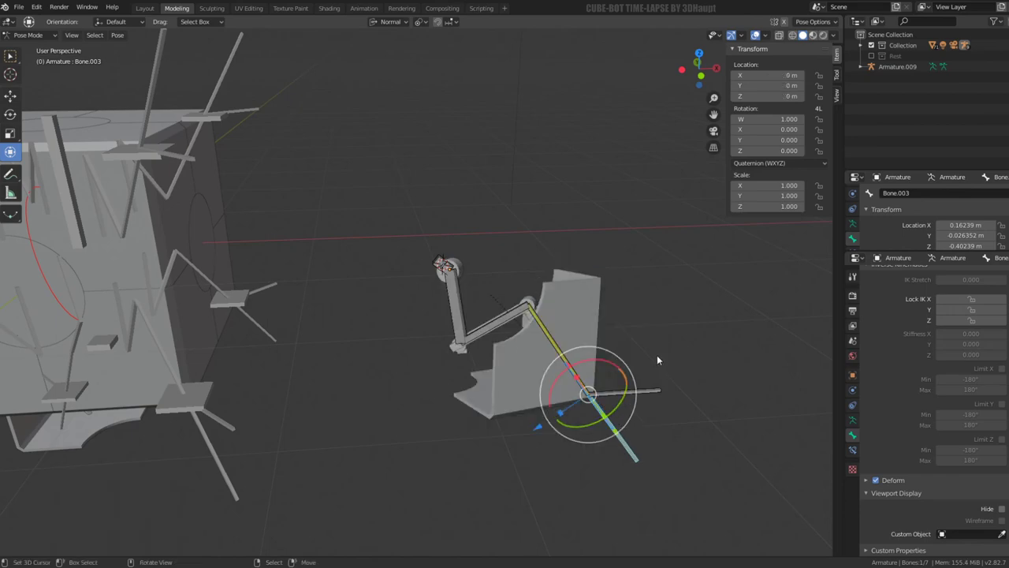
middle_click_drag(657, 354, 539, 329)
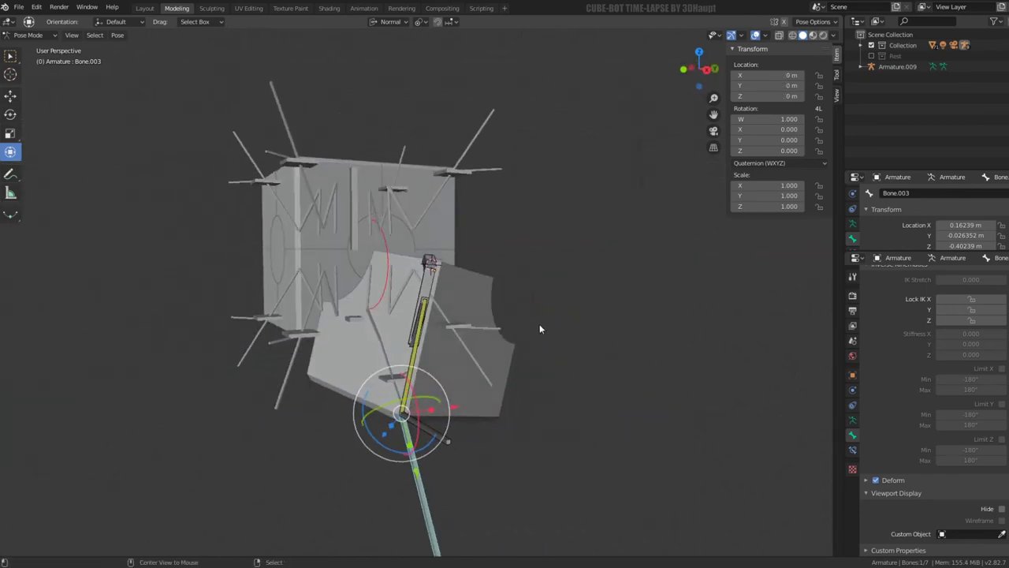
key("KP_7")
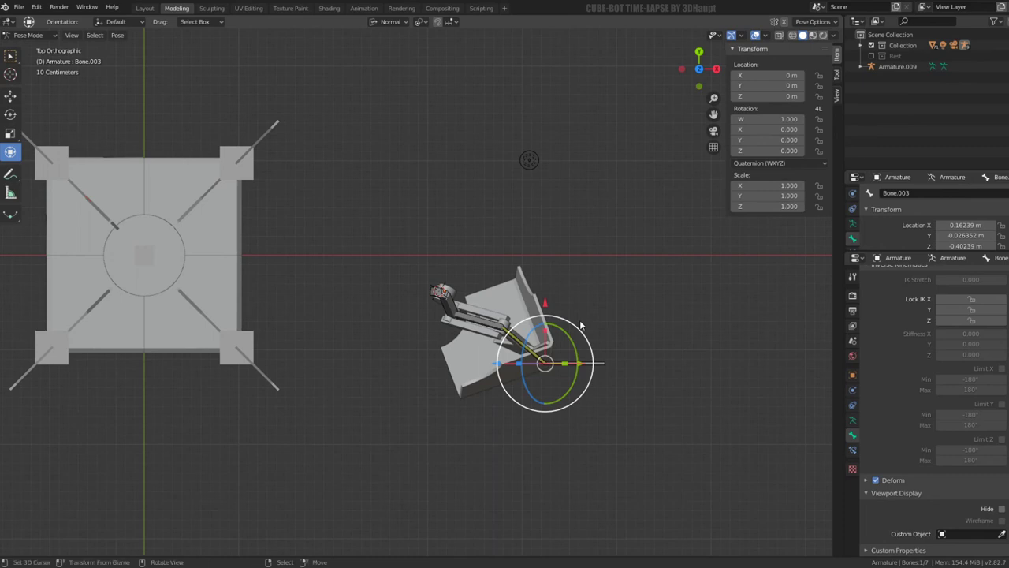
key("alt+g")
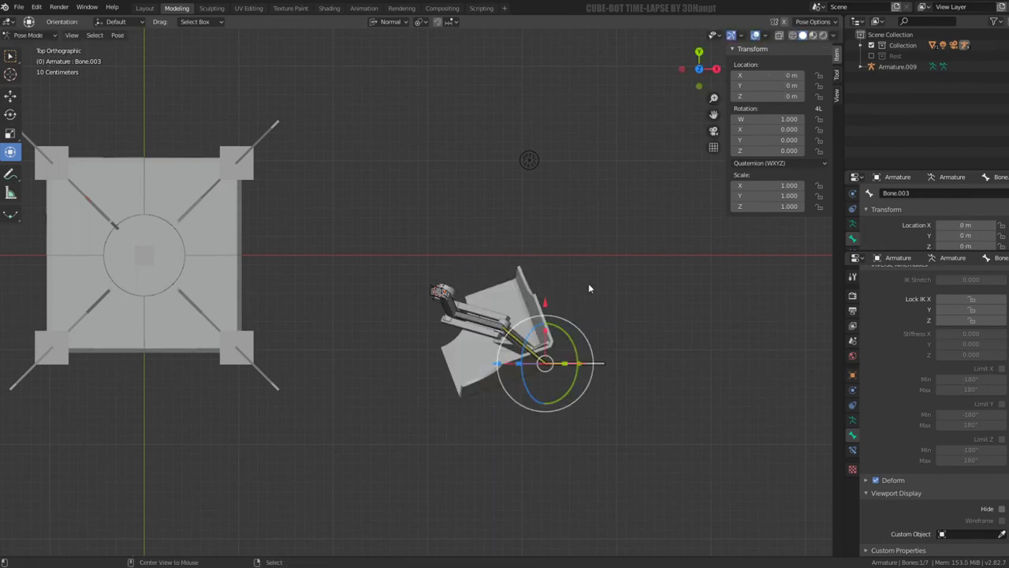
key("alt+e")
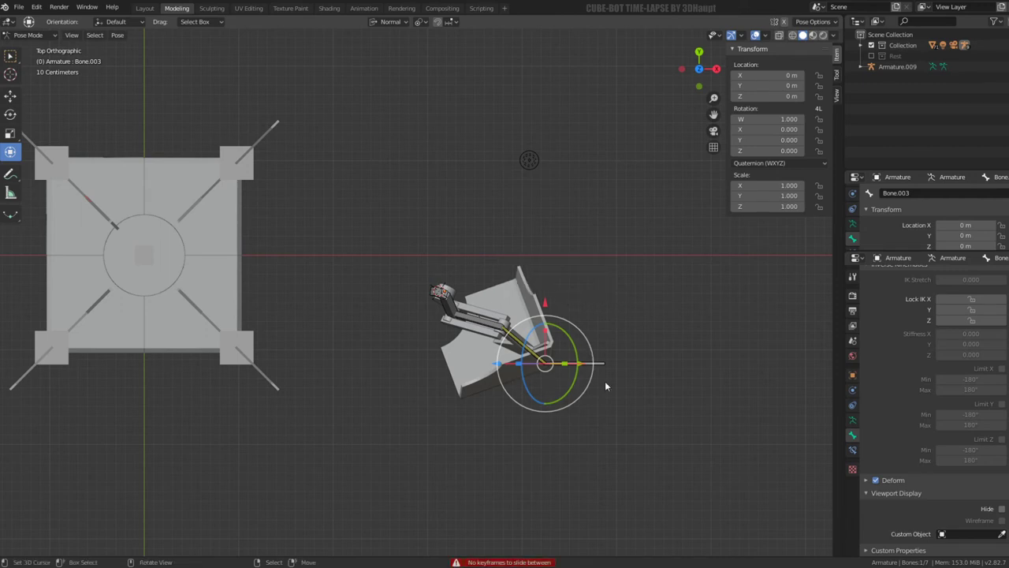
left_click(602, 373)
Step: Move the Bone.004 target to a couple of new positions to test the IK chain
scroll(598, 340, "up", 2)
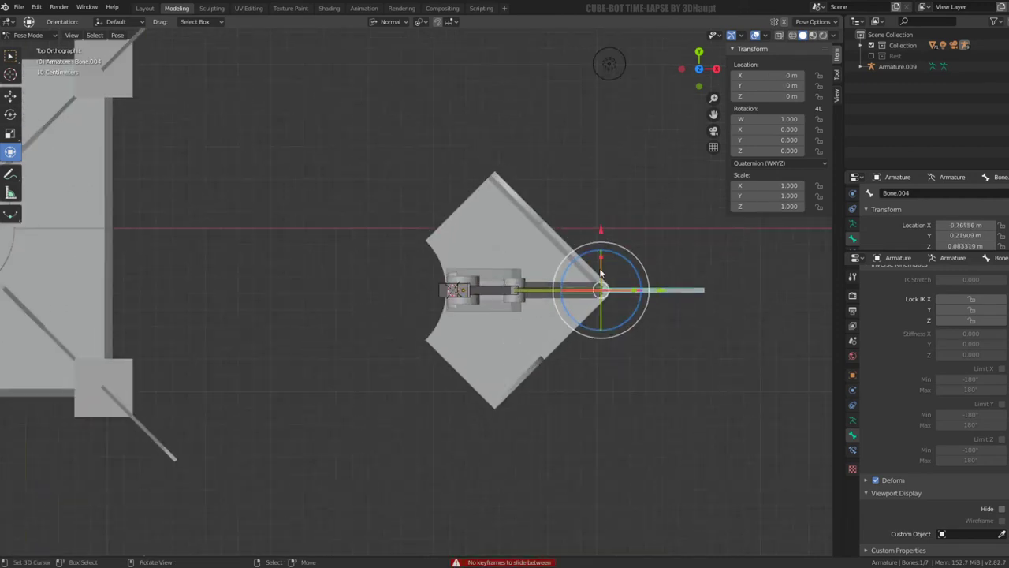
key("g")
key("r")
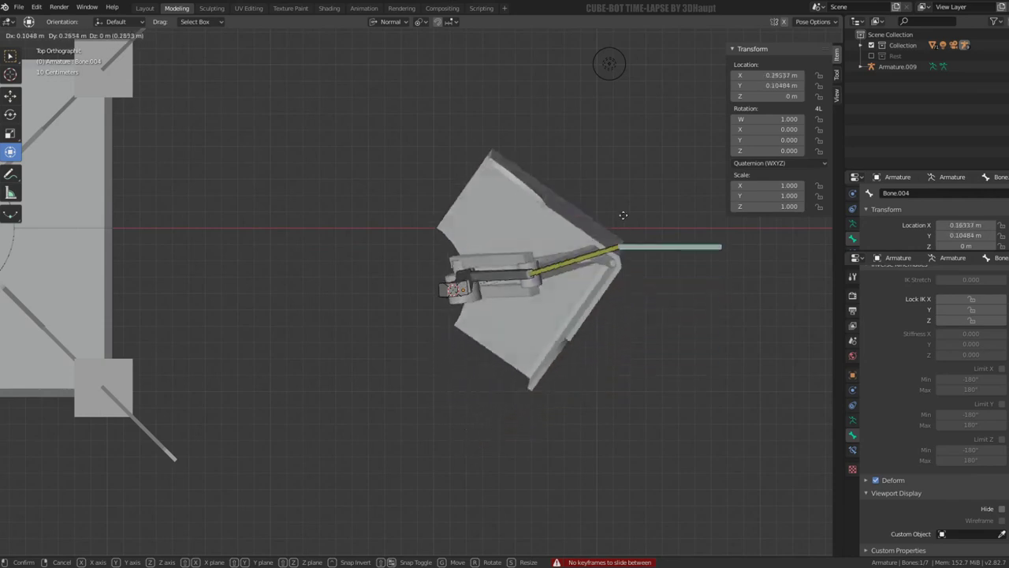
key("Escape")
mouse_move(568, 331)
middle_mouse_down()
mouse_move(518, 290)
mouse_move(474, 228)
middle_mouse_up()
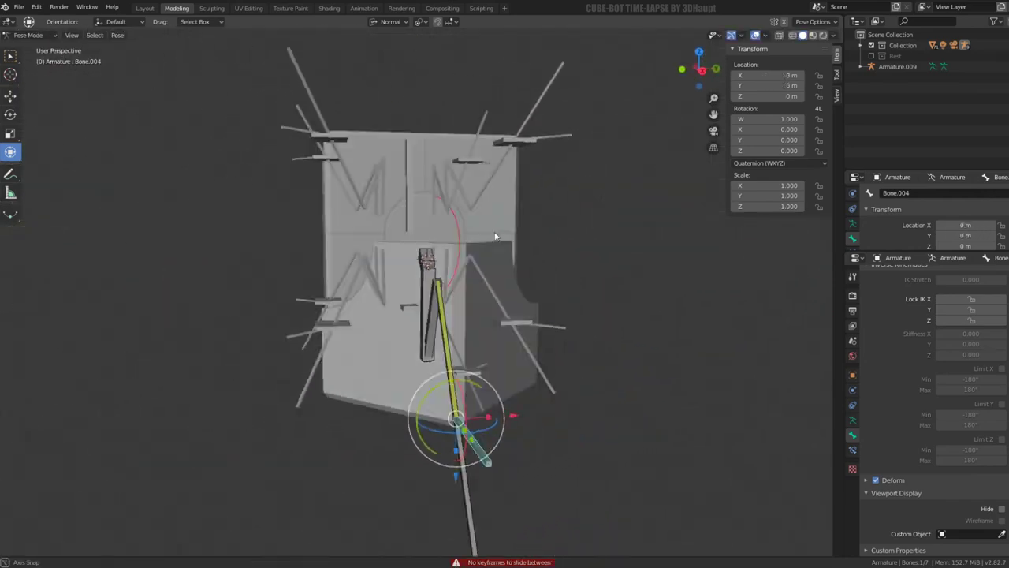
key("g")
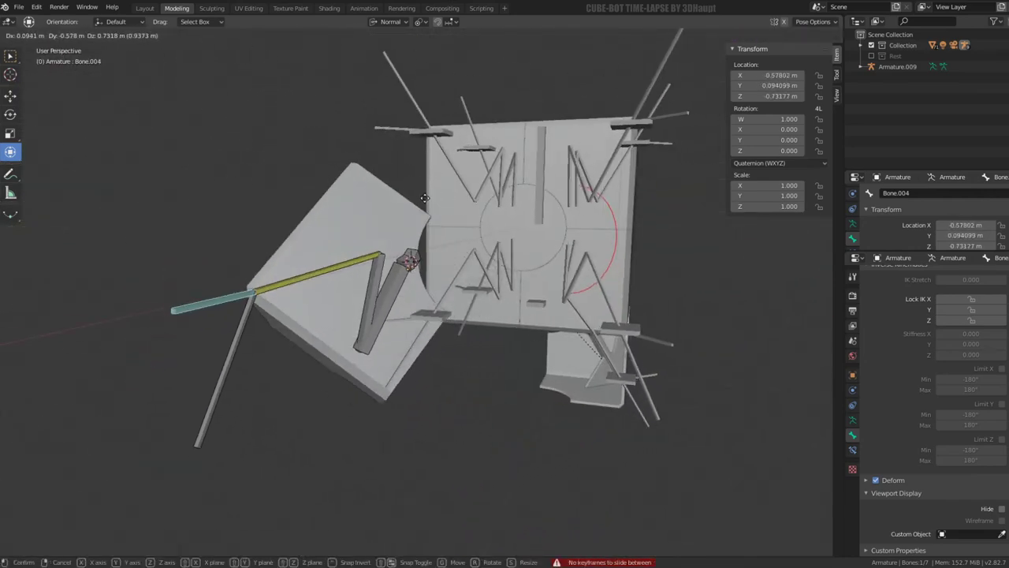
left_click(394, 257)
middle_click_drag(394, 257, 436, 225)
key("g")
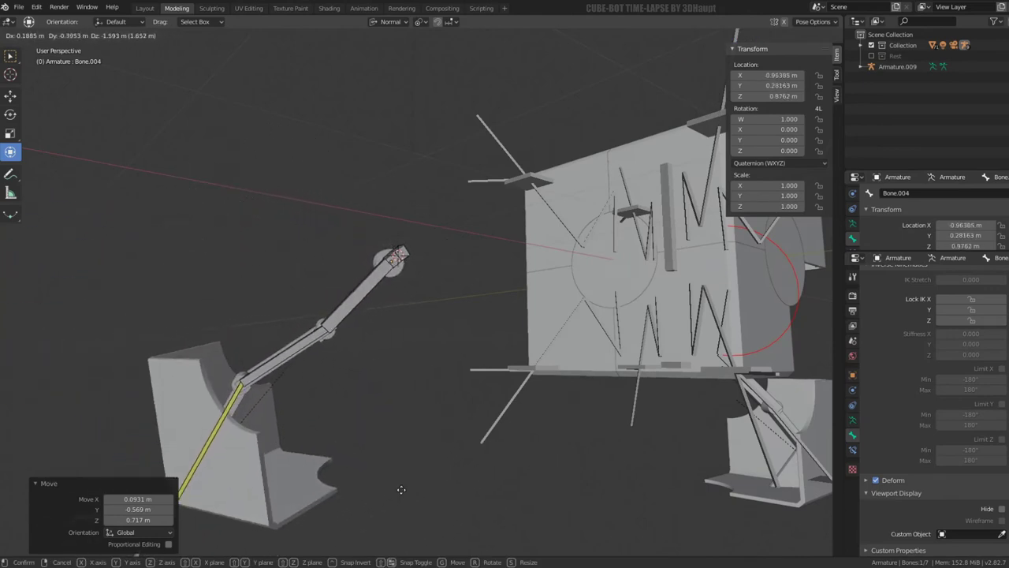
left_click(347, 254)
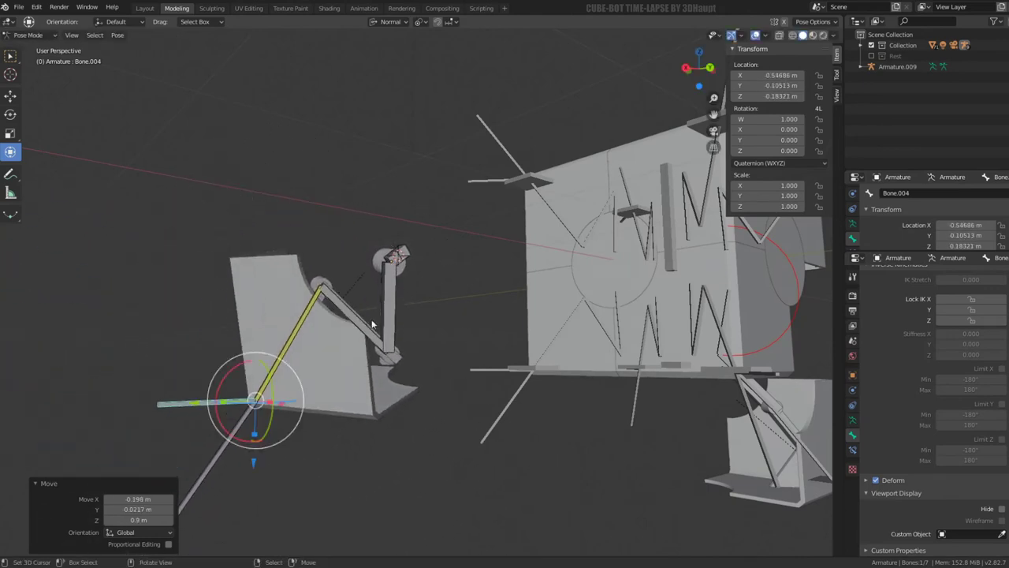
middle_click_drag(347, 254, 580, 311)
Step: Clear Bone.004's location to rest and view the arm from the right side and front
key("alt+g")
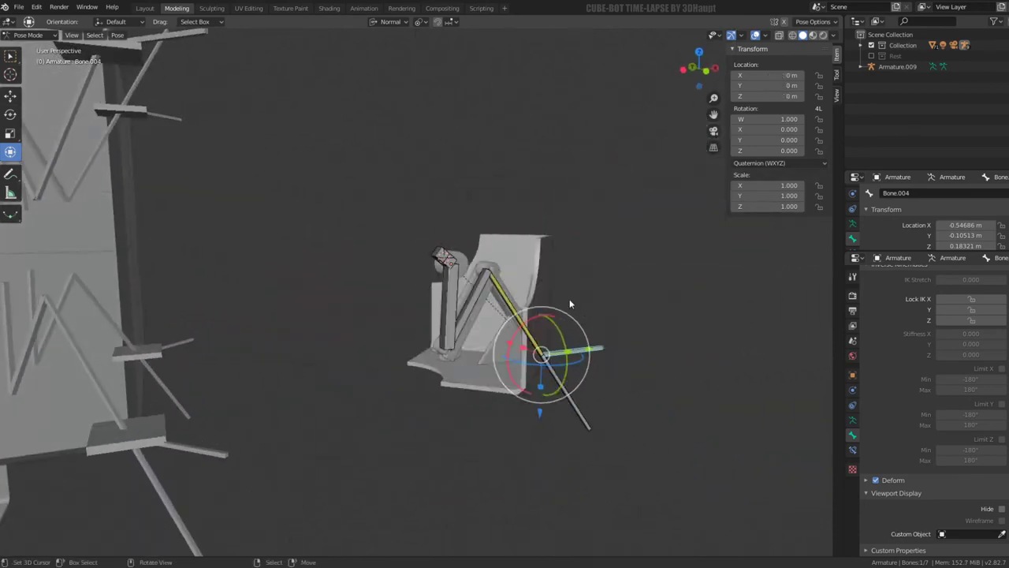
key("KP_3")
scroll(568, 298, "up", 1)
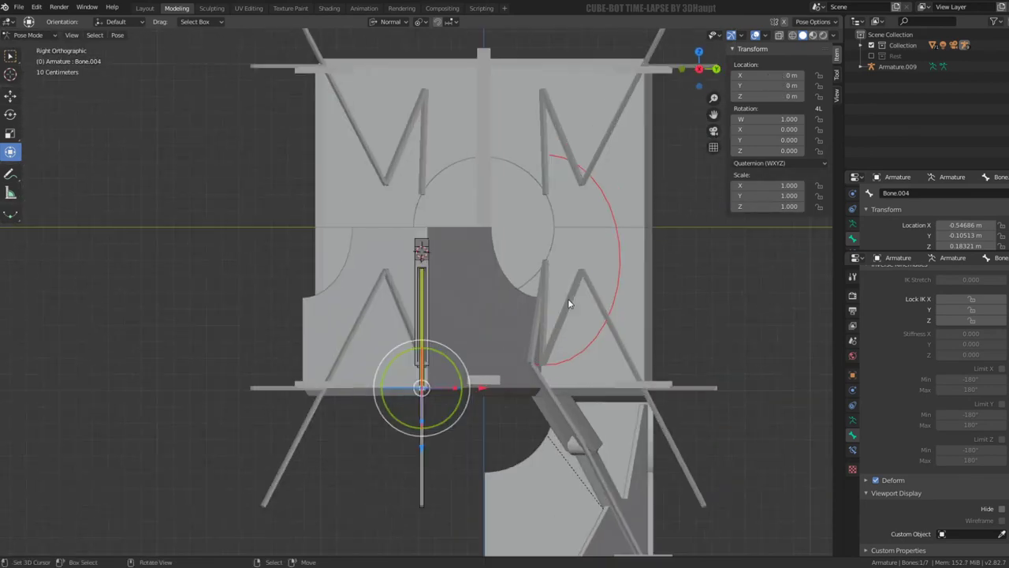
key("KP_1")
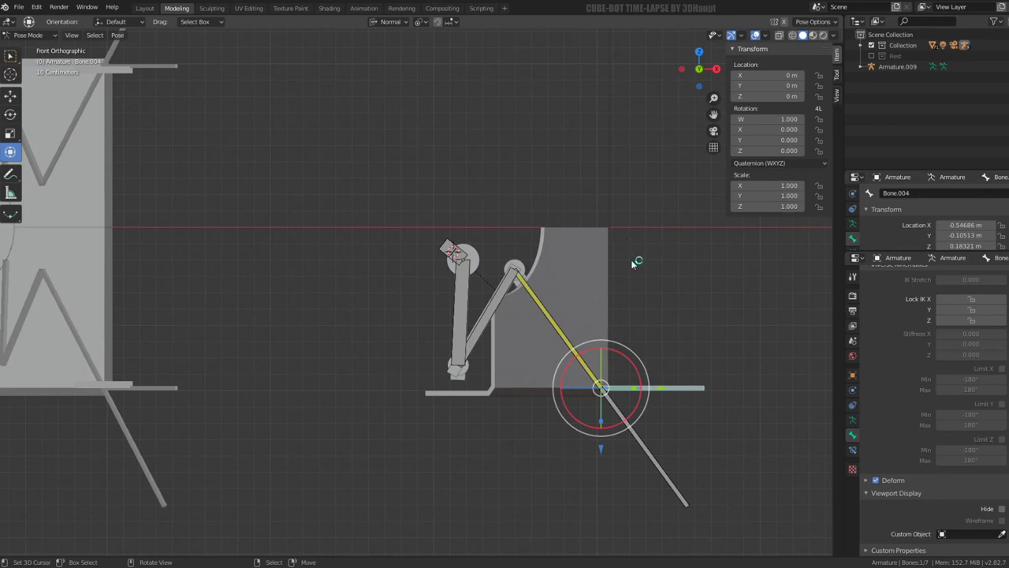
scroll(484, 296, "up", 2)
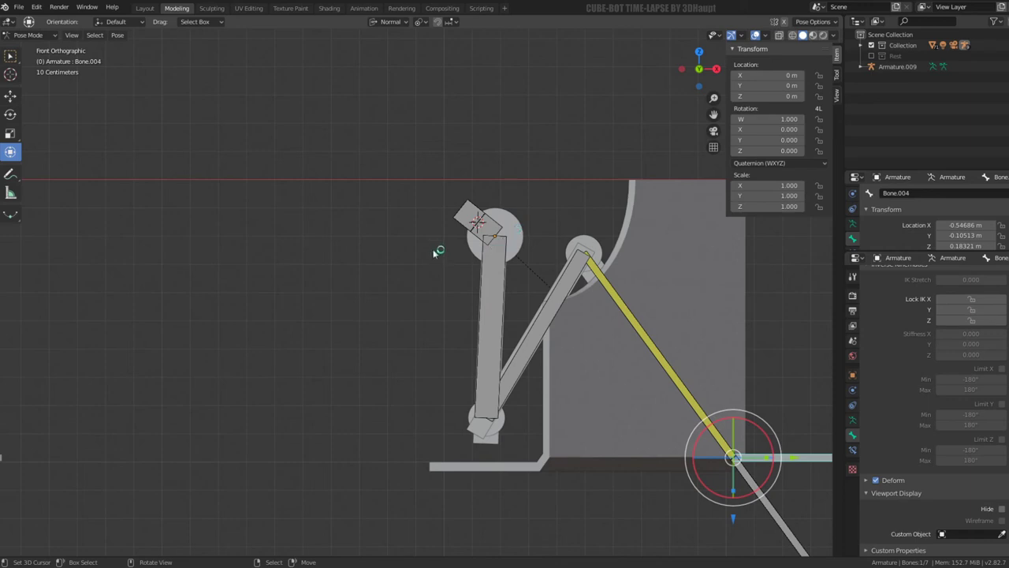
middle_click_drag(434, 252, 475, 261)
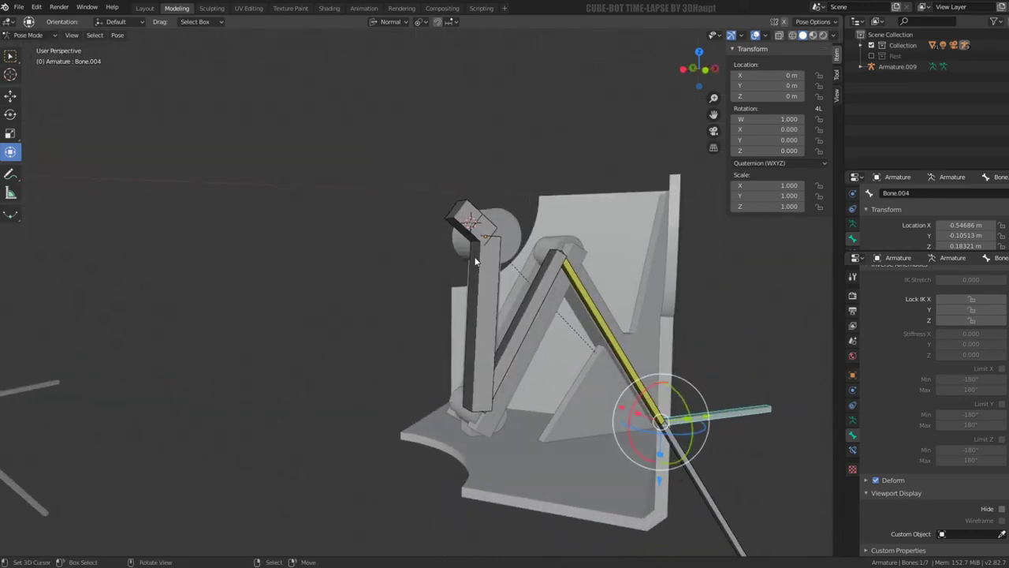
key("KP_1")
Step: Test the end bone Bone.006 with repeated move and rotate attempts, cancelling each to restore the pose
left_click(472, 222)
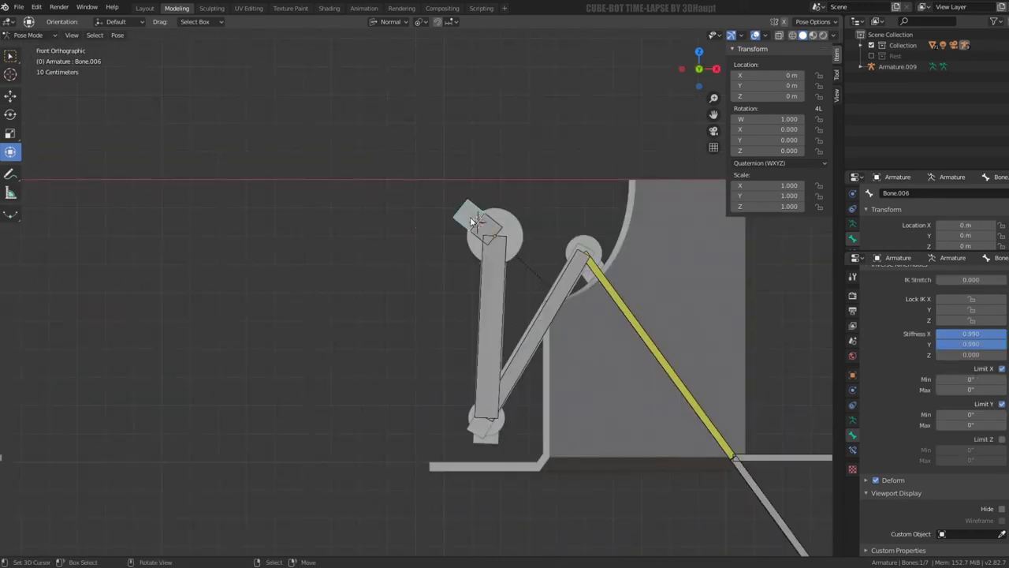
scroll(503, 291, "down", 2)
key("g")
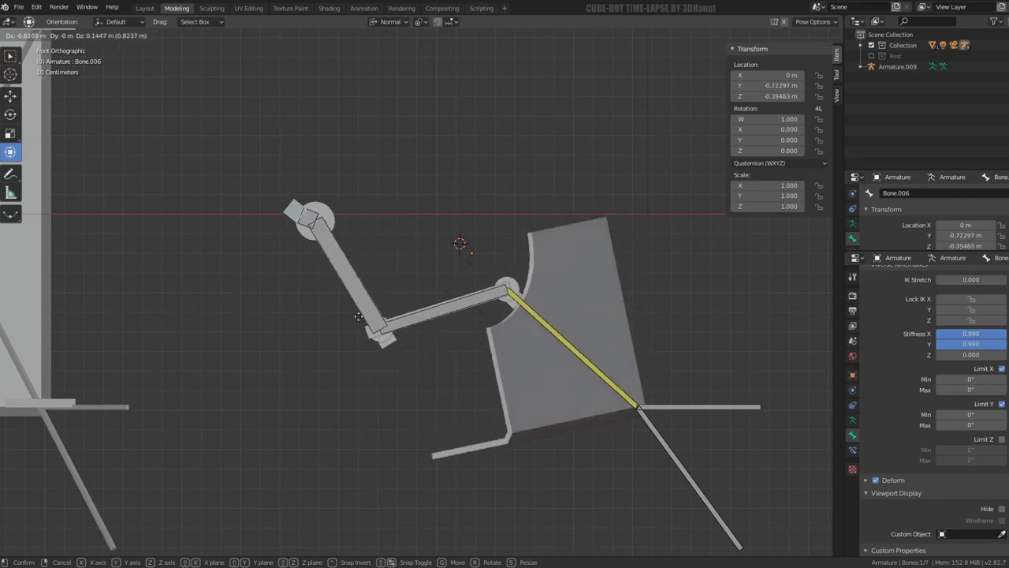
key("Escape")
key("g")
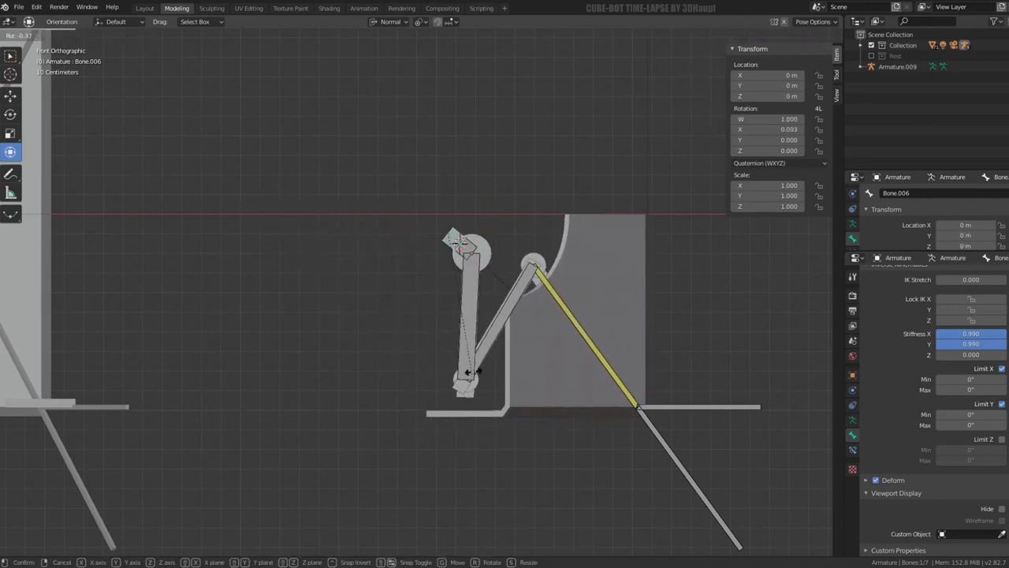
key("Escape")
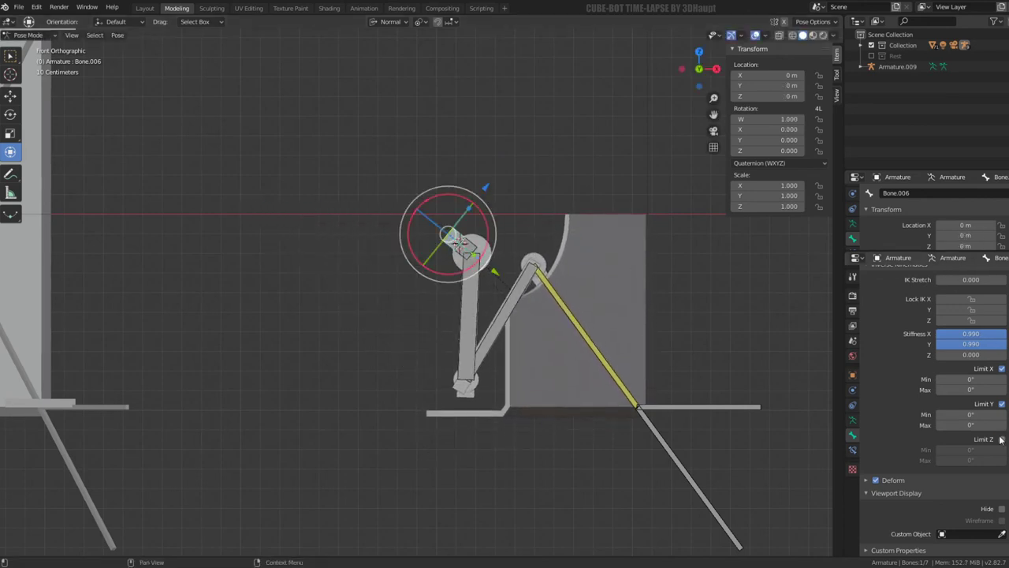
key("g")
key("Escape")
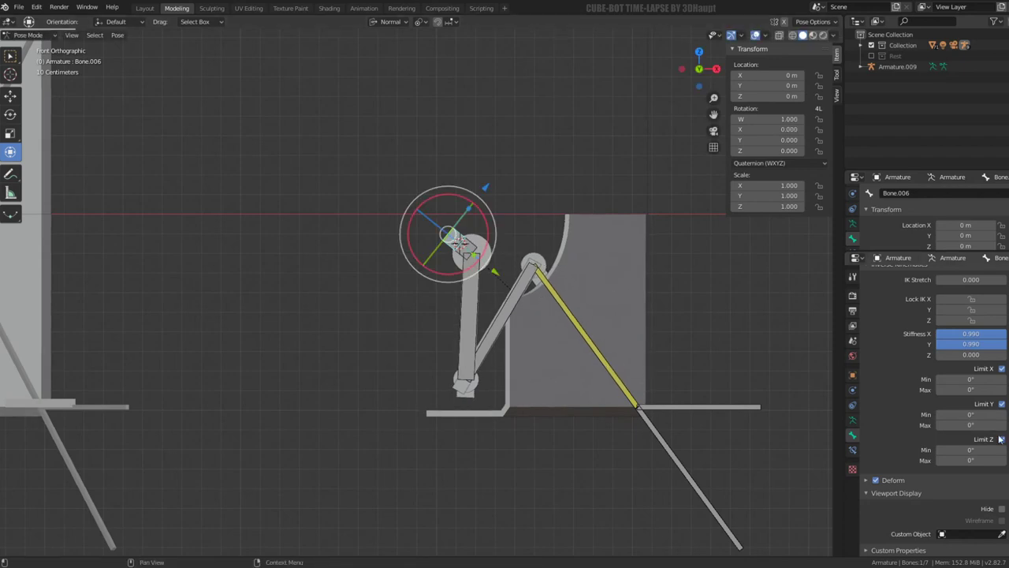
key("g")
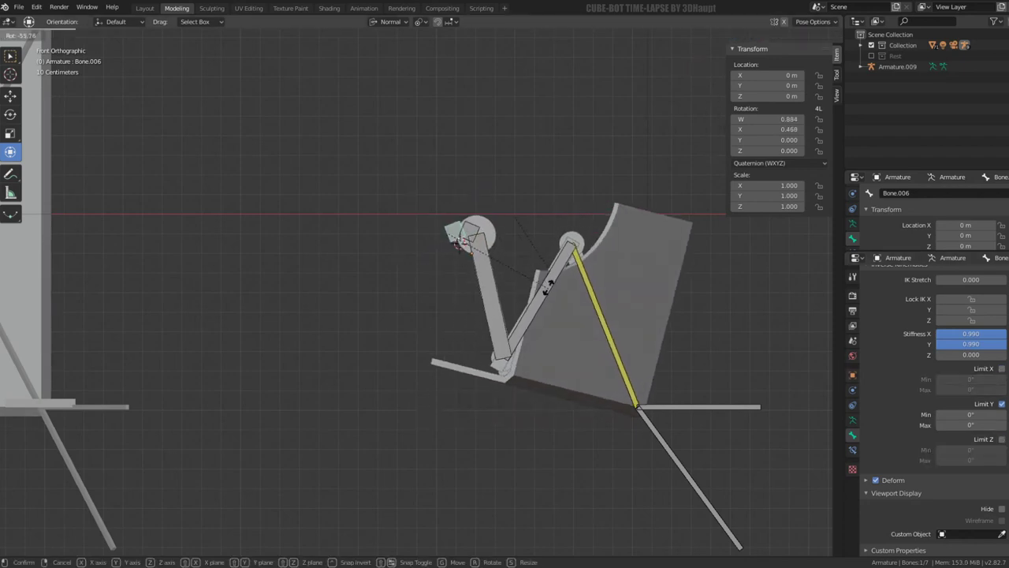
key("Escape")
Step: Move the Bone.004 IK target toward Y -0.44501 m, Z 0.065523 m so the arm and cube follow
left_click(635, 379)
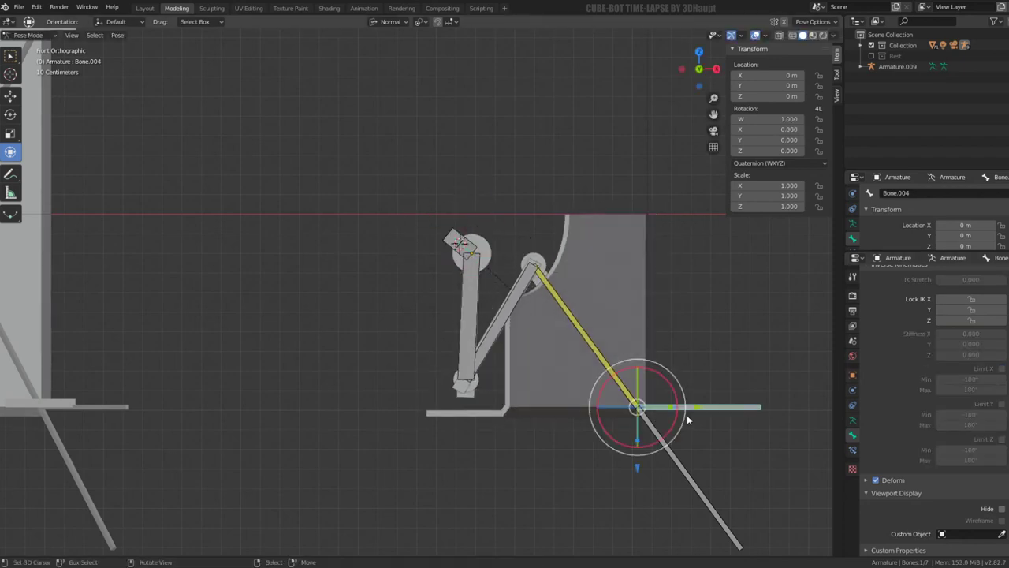
key("g")
key("Escape")
left_click(451, 235)
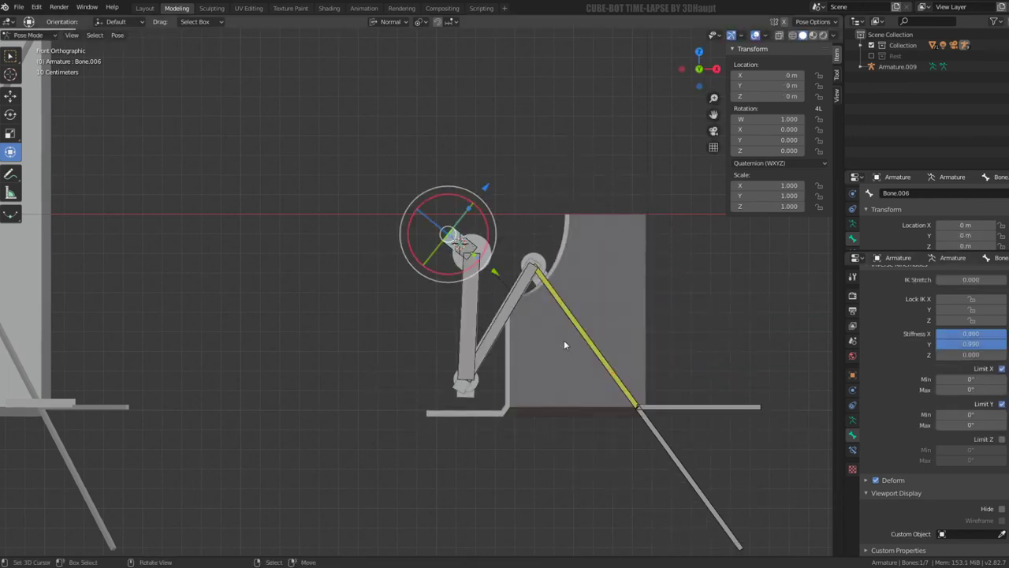
left_click(702, 409)
key("g")
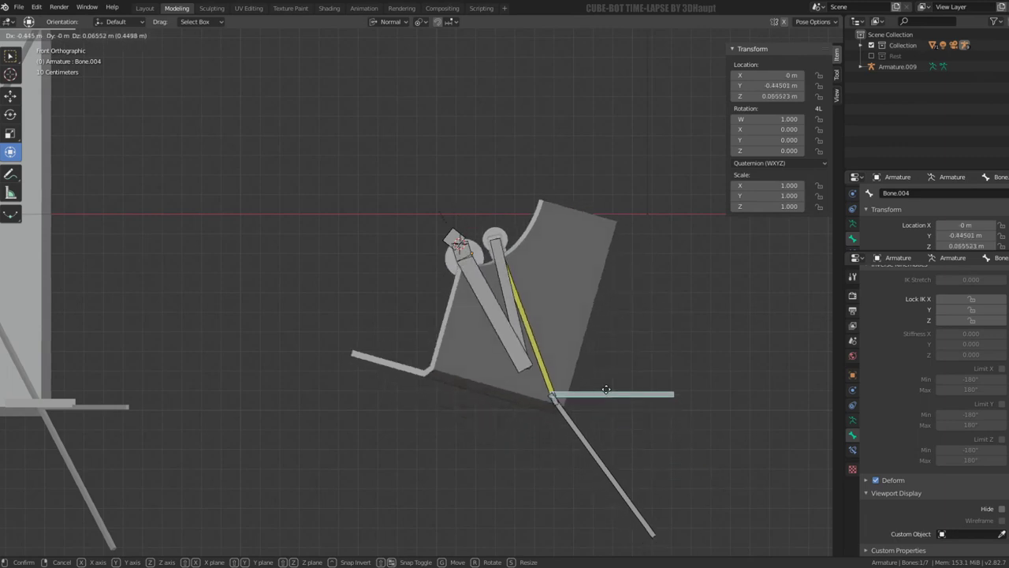
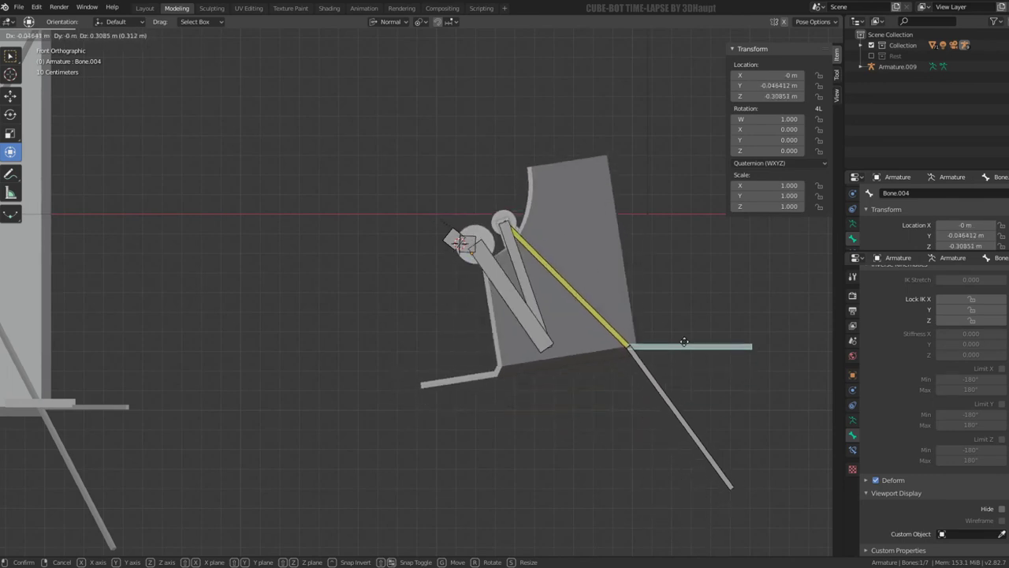
Step: Place the IK target, then try an X-axis limit on Bone.005 and leave it off
left_click(680, 336)
left_click(473, 235)
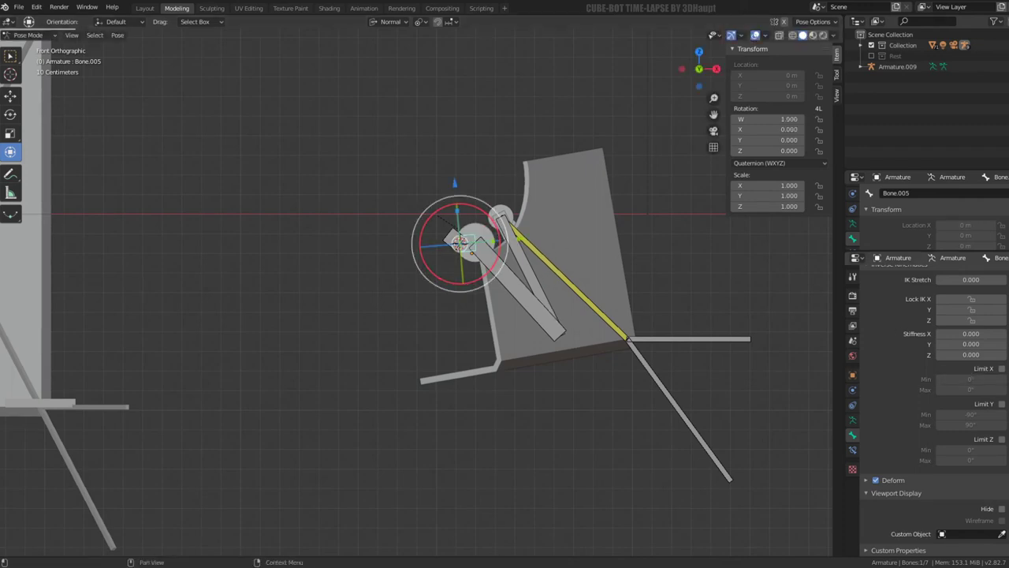
left_click(1001, 368)
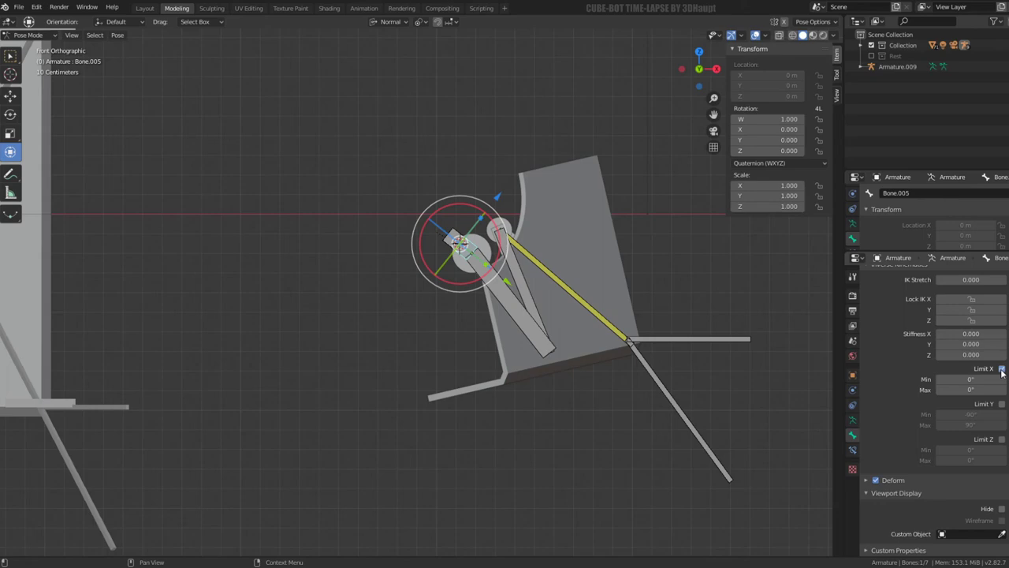
left_click(1001, 369)
middle_click_drag(593, 209, 588, 246)
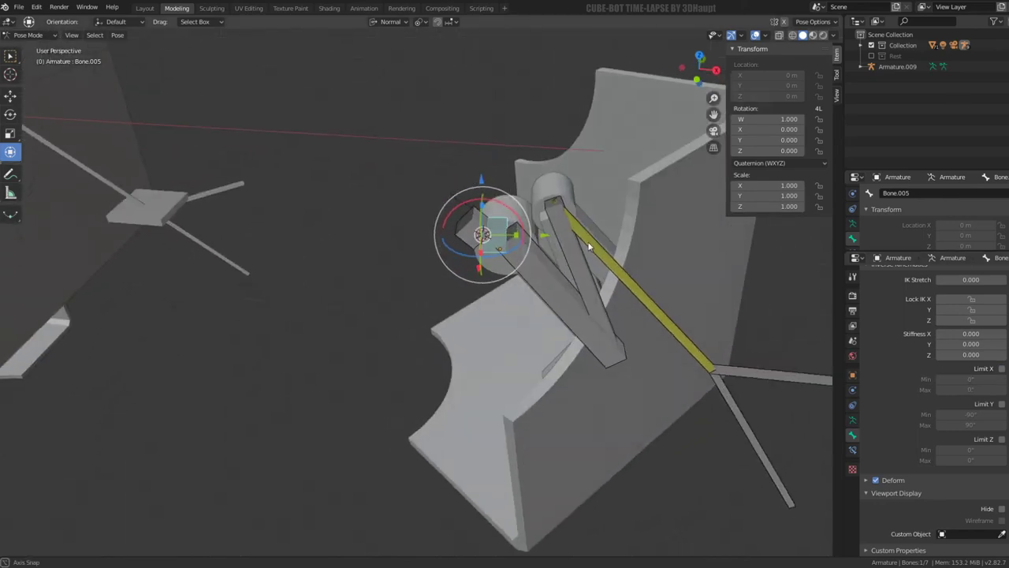
mouse_move(524, 235)
middle_mouse_down()
mouse_move(484, 226)
mouse_move(509, 228)
mouse_move(514, 219)
middle_mouse_up()
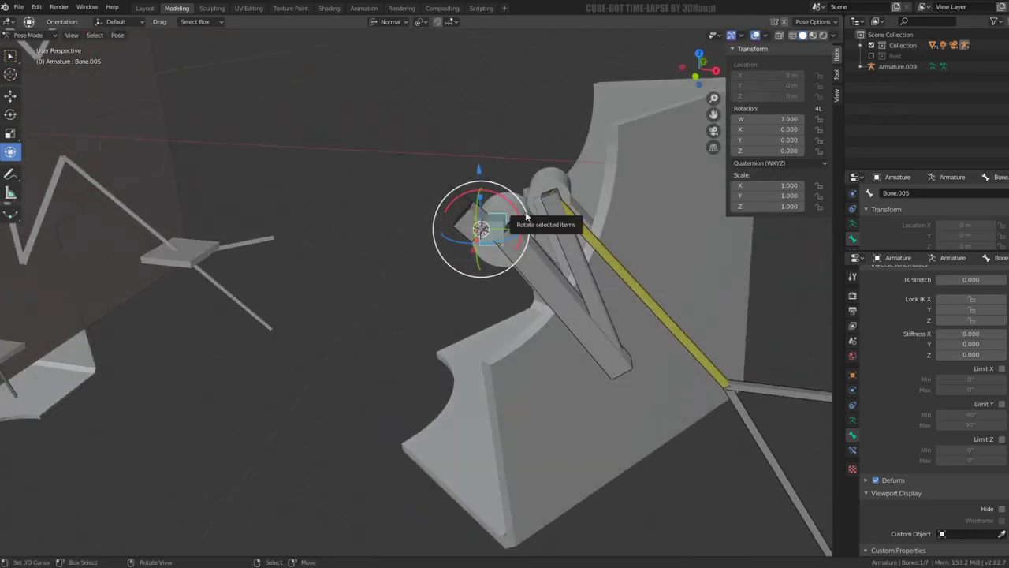
Step: Compare Bone.006 and Bone.005 IK limits, then enable X and Z limits on Bone.005
left_click(465, 212)
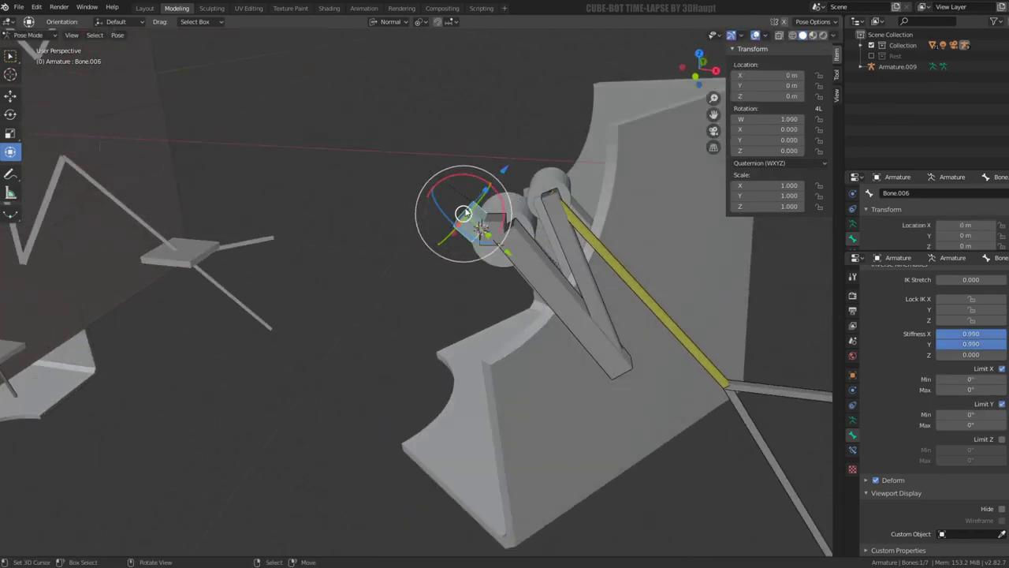
mouse_move(501, 217)
middle_mouse_down()
mouse_move(501, 228)
mouse_move(518, 210)
middle_mouse_up()
left_click(502, 230)
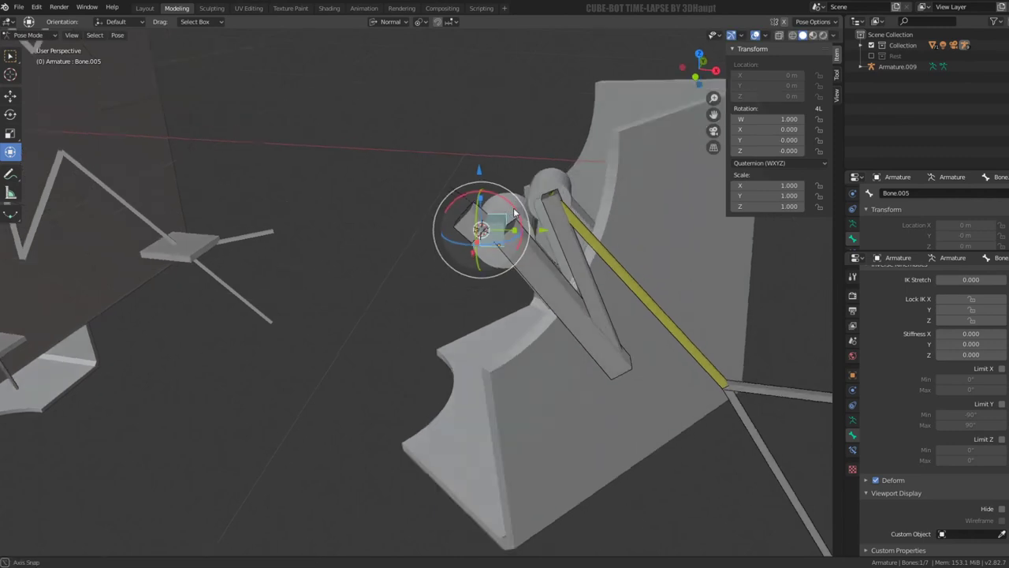
left_click(561, 215)
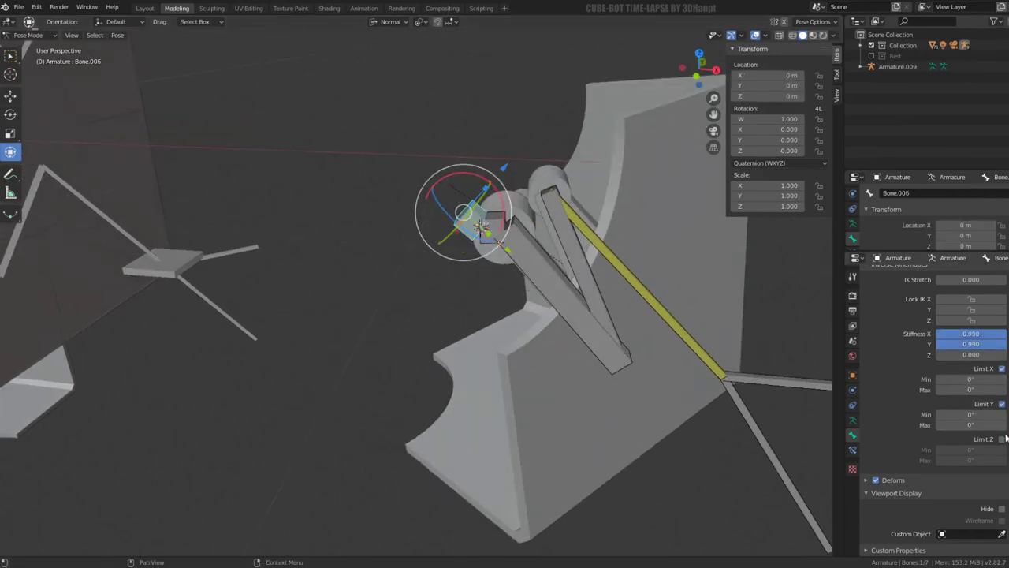
left_click(489, 222)
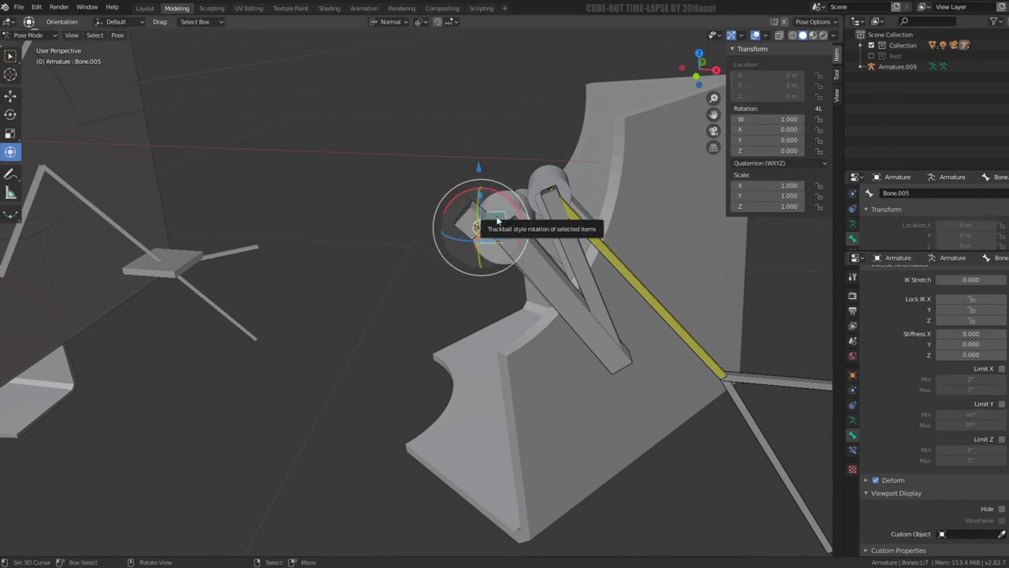
left_click(1001, 369)
left_click(1003, 439)
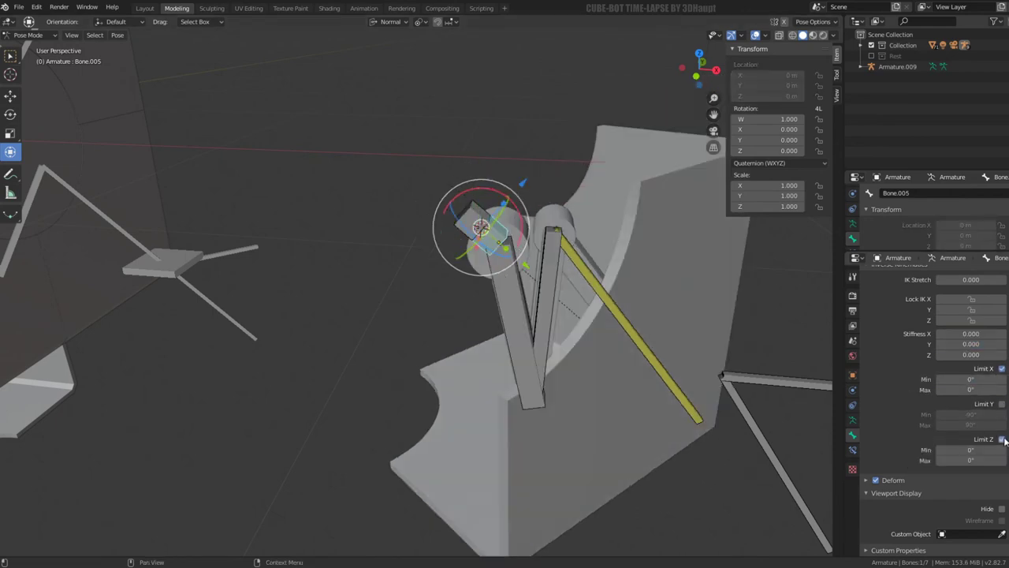
Step: Turn Bone.006's X and Y IK limits off, then restore them
middle_click_drag(584, 220, 520, 237)
scroll(521, 237, "down", 3)
scroll(501, 239, "up", 3)
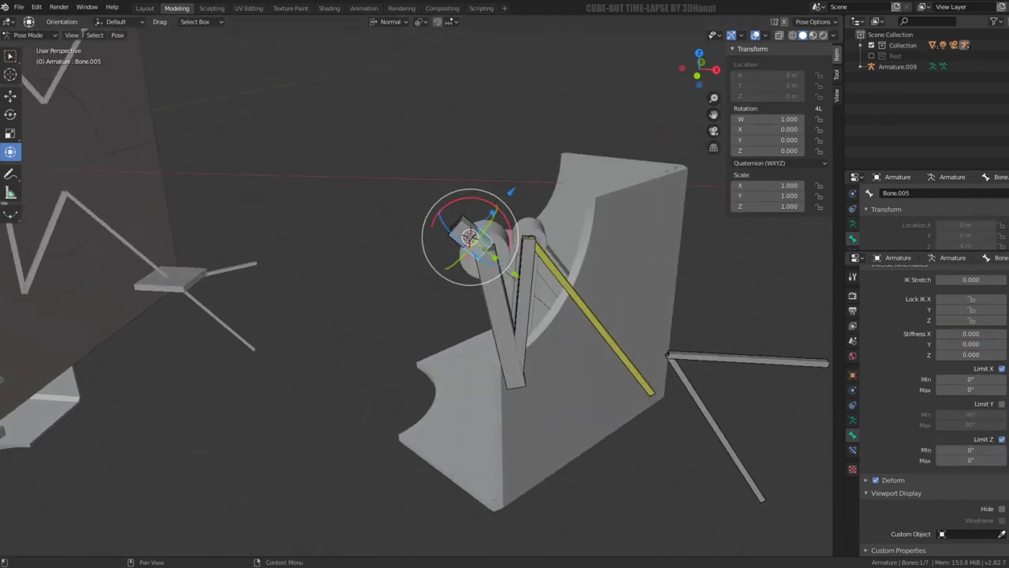
left_click(466, 226)
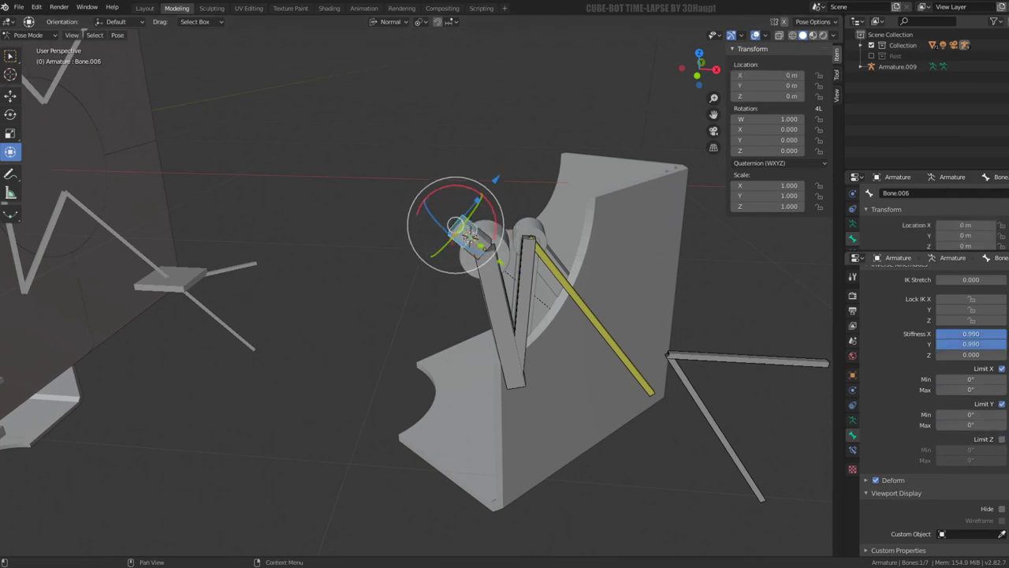
left_click(1001, 369)
left_click(1001, 404)
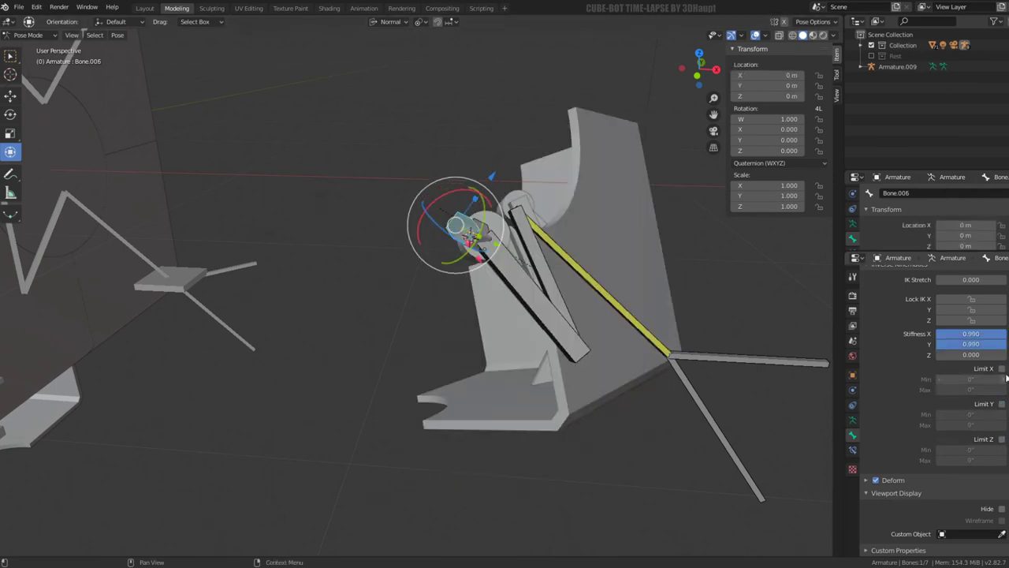
left_click(1001, 368)
left_click(1001, 404)
Step: Remove Bone.005's X and Z limits so it rotates freely, and select target Bone.004
left_click(494, 247)
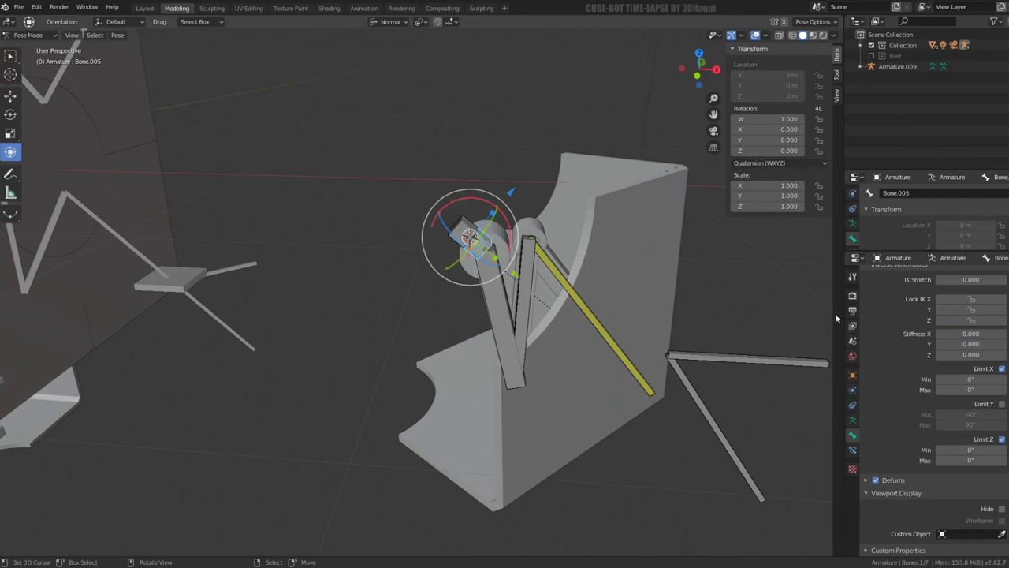
left_click(1002, 369)
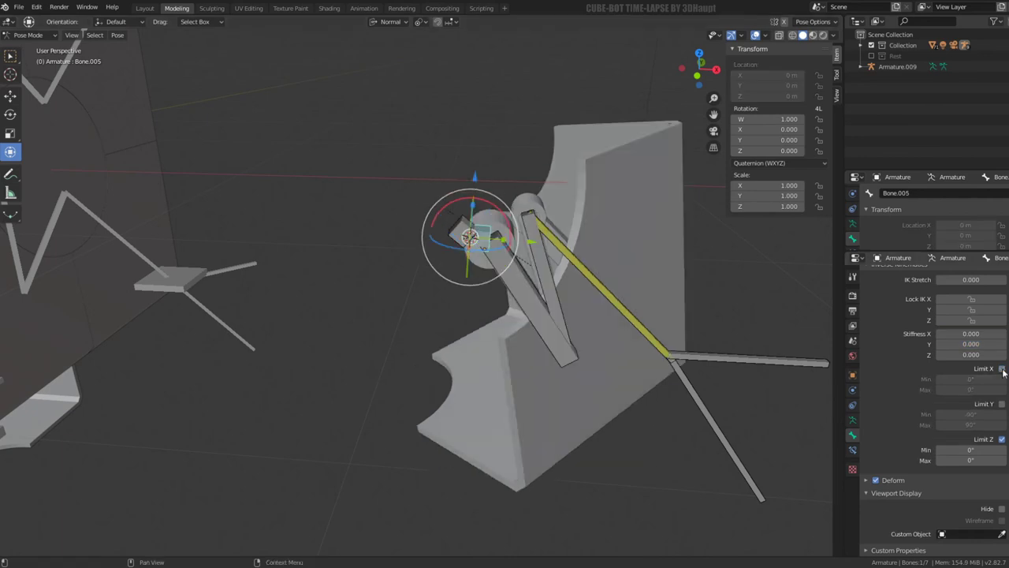
left_click(1002, 439)
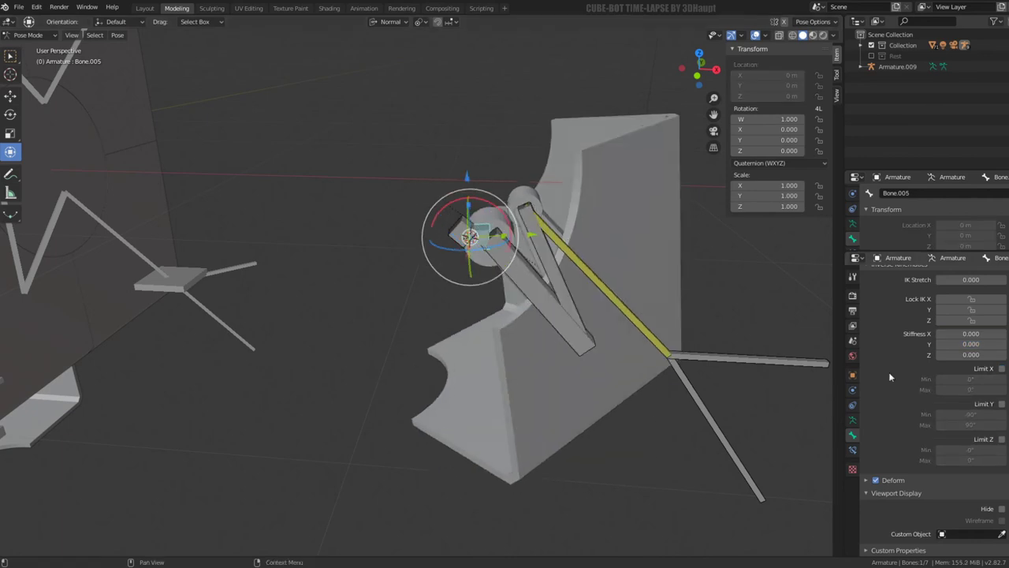
mouse_move(710, 331)
middle_mouse_down()
mouse_move(575, 243)
mouse_move(700, 346)
middle_mouse_up()
left_click(698, 342)
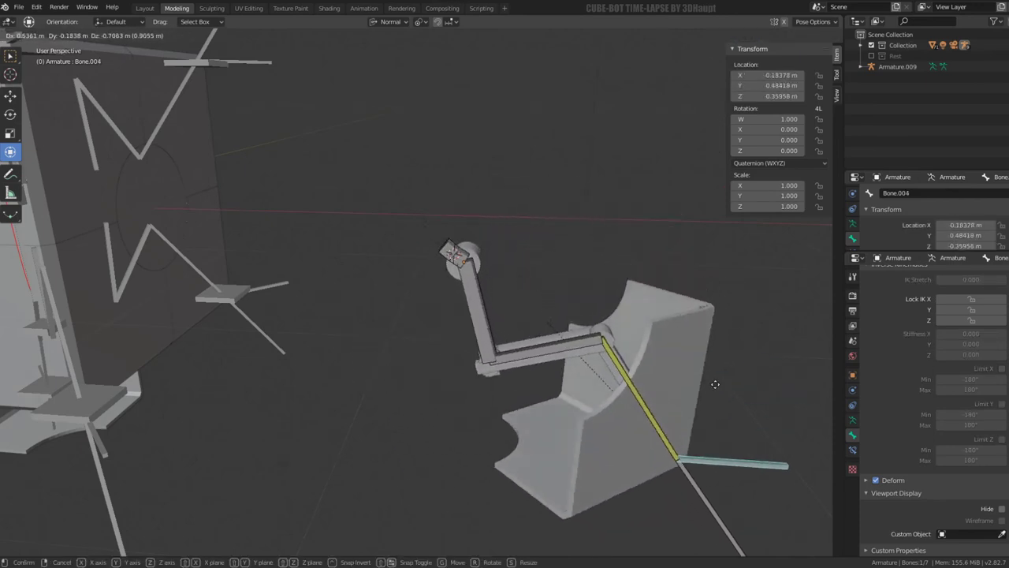
Step: Reset Bone.004 to its original location and review Bone.002's IK constraint settings
left_click(625, 416)
left_click(451, 250)
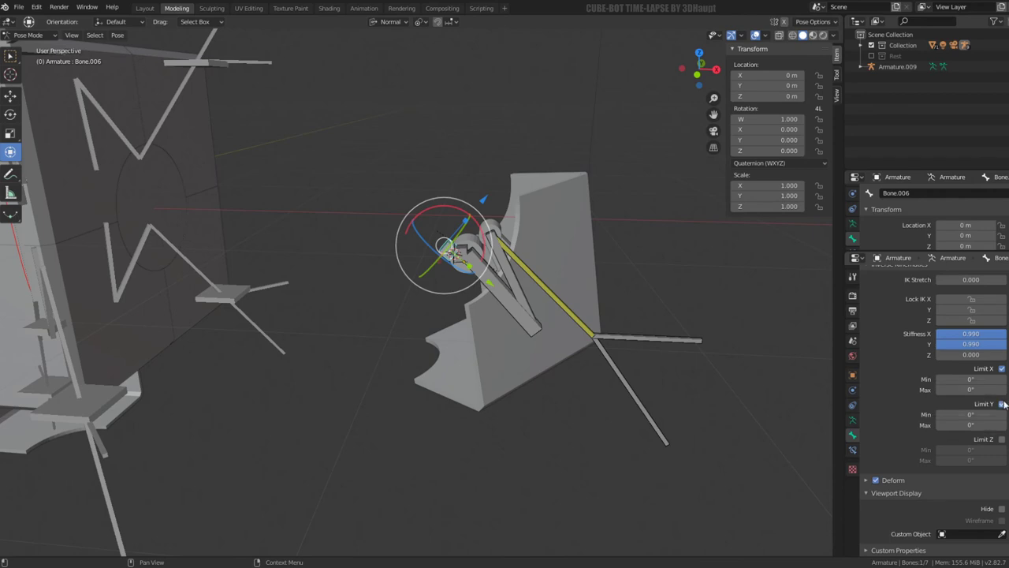
left_click(638, 335)
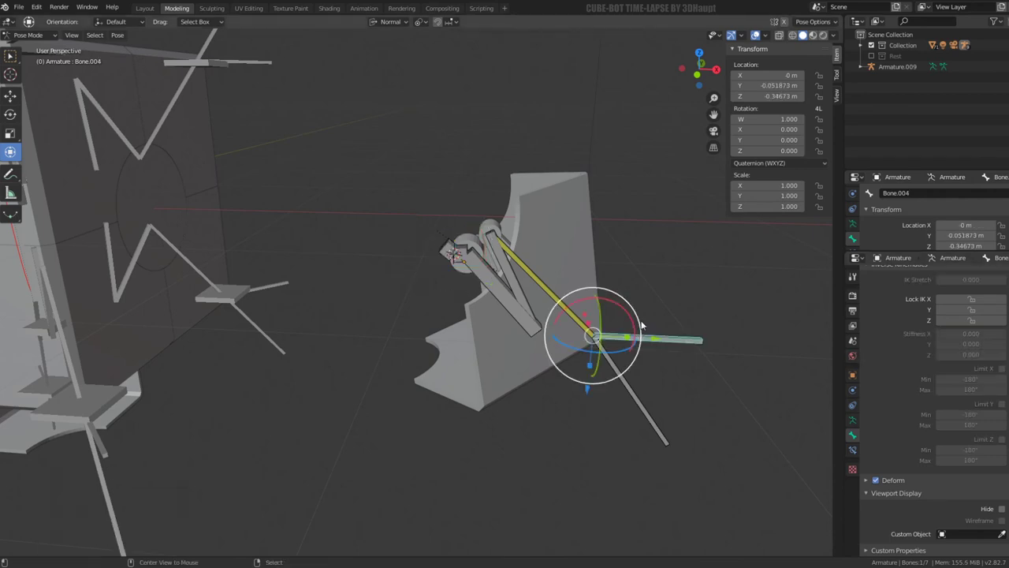
key("alt+g")
middle_click_drag(626, 344, 629, 317)
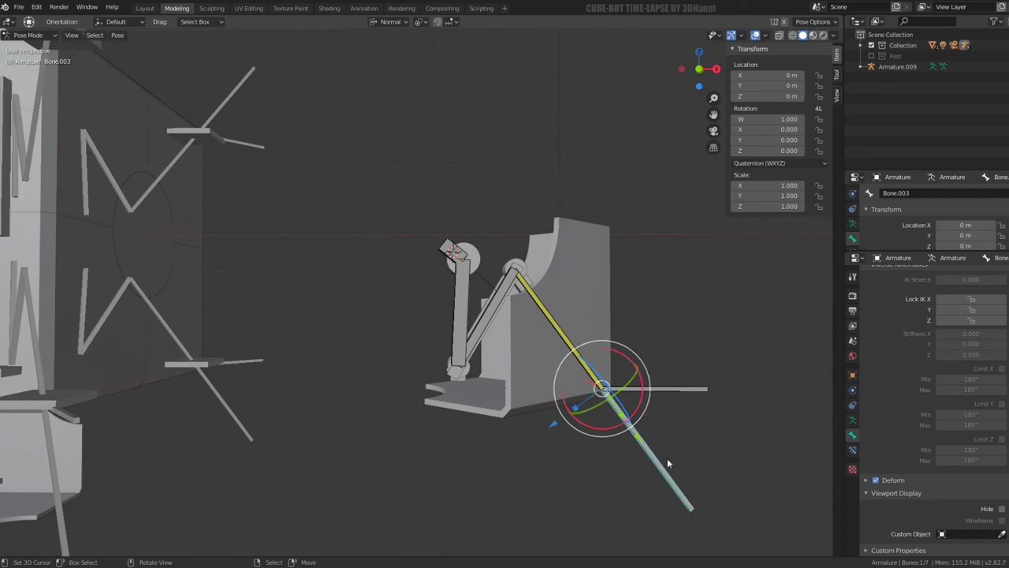
left_click(611, 359)
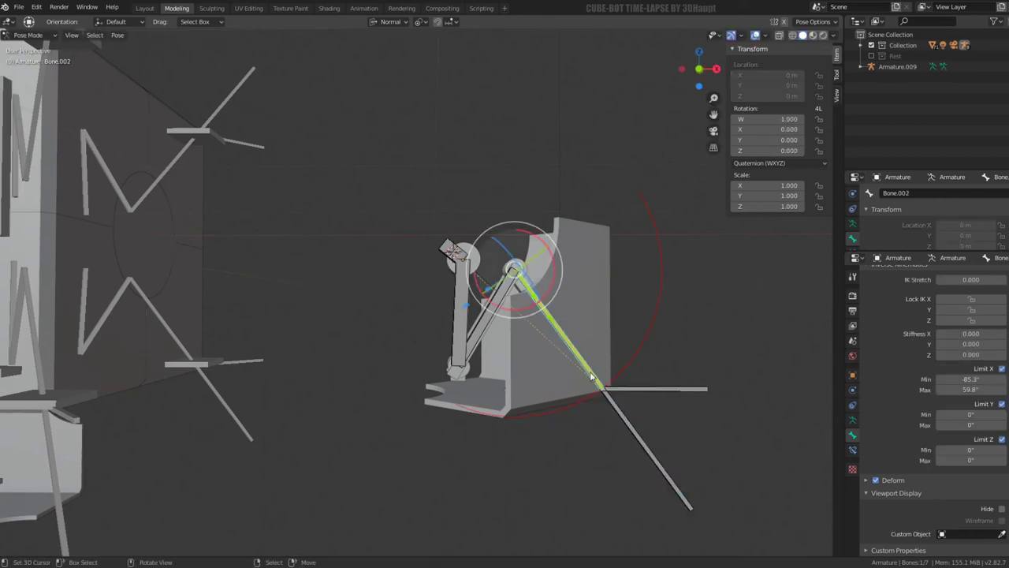
left_click(854, 448)
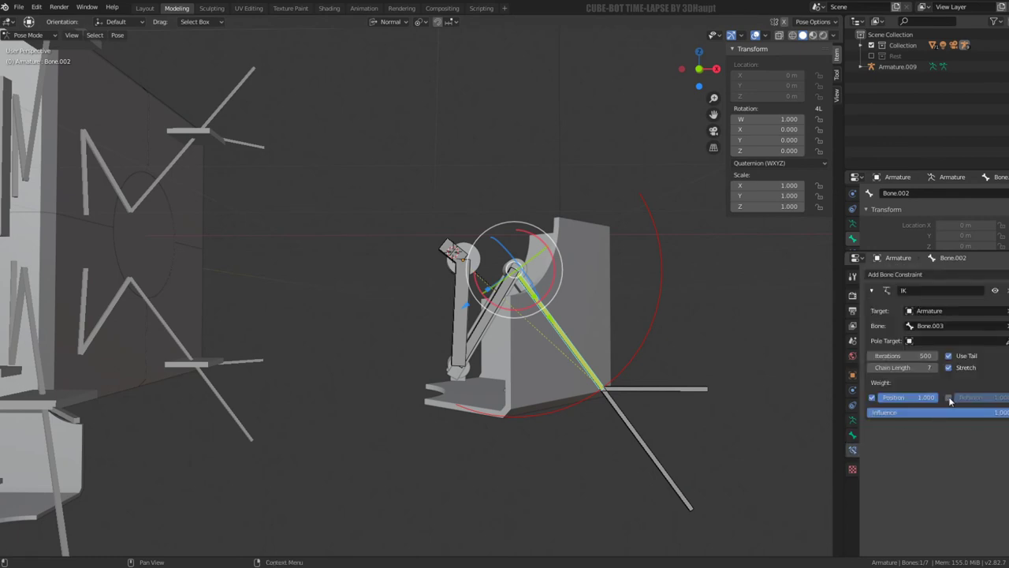
Step: Move the IK target Bone.004 and rotate it 27.8°
left_click(671, 390)
key("g")
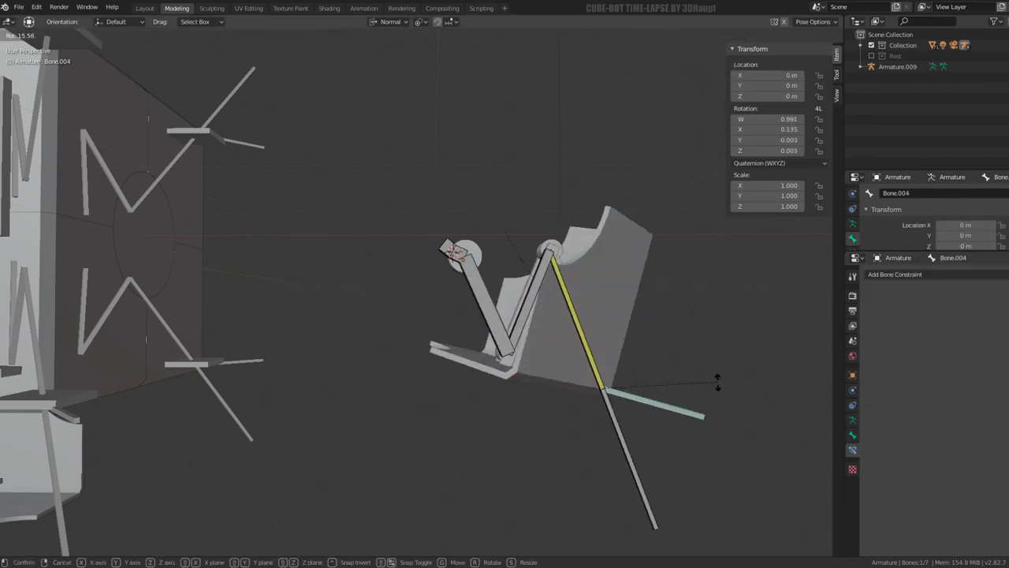
key("Escape")
key("g")
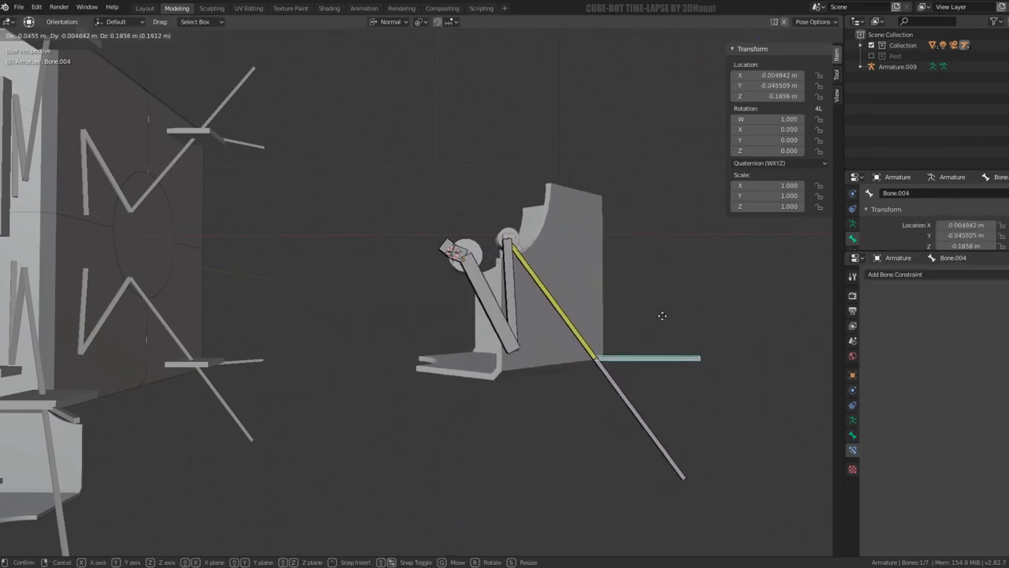
left_click(704, 351)
key("r")
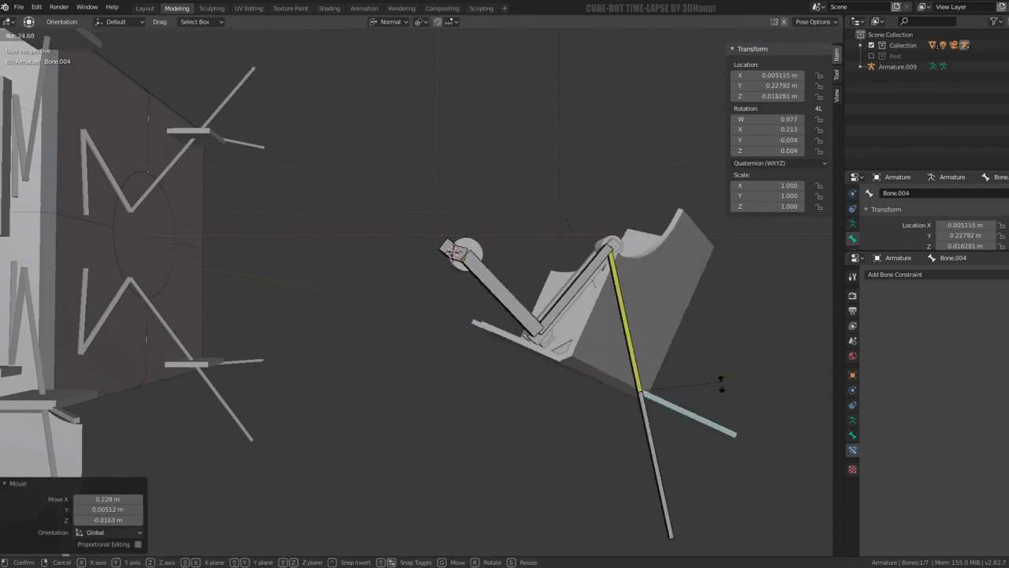
scroll(716, 353, "up", 3)
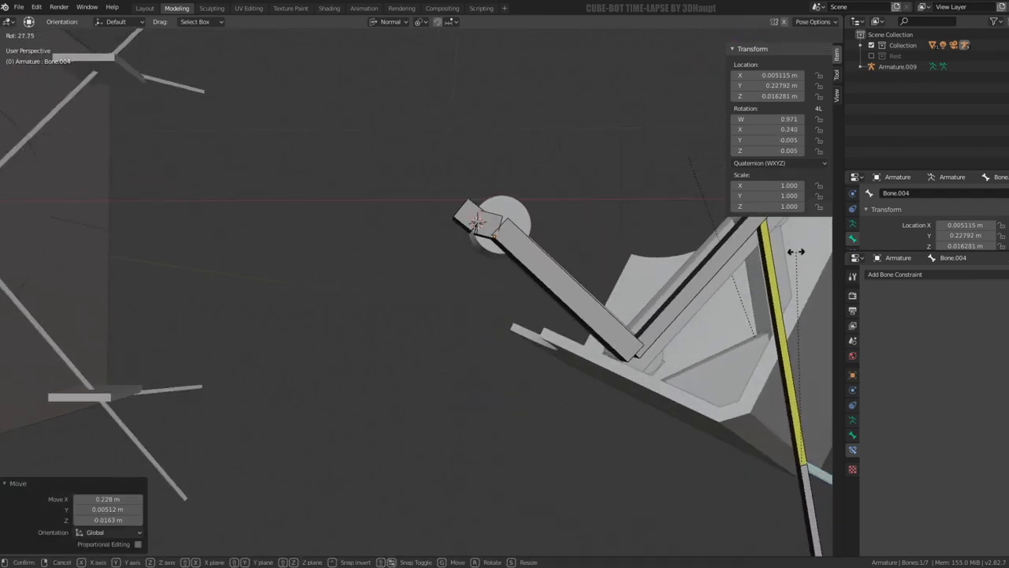
left_click(660, 260)
Step: Move Bone.004 several more times to about X -0.219, Y -0.167, Z 0.418 m
mouse_move(660, 260)
middle_mouse_down()
mouse_move(626, 265)
mouse_move(619, 282)
mouse_move(581, 270)
mouse_move(613, 253)
mouse_move(587, 331)
middle_mouse_up()
key("g")
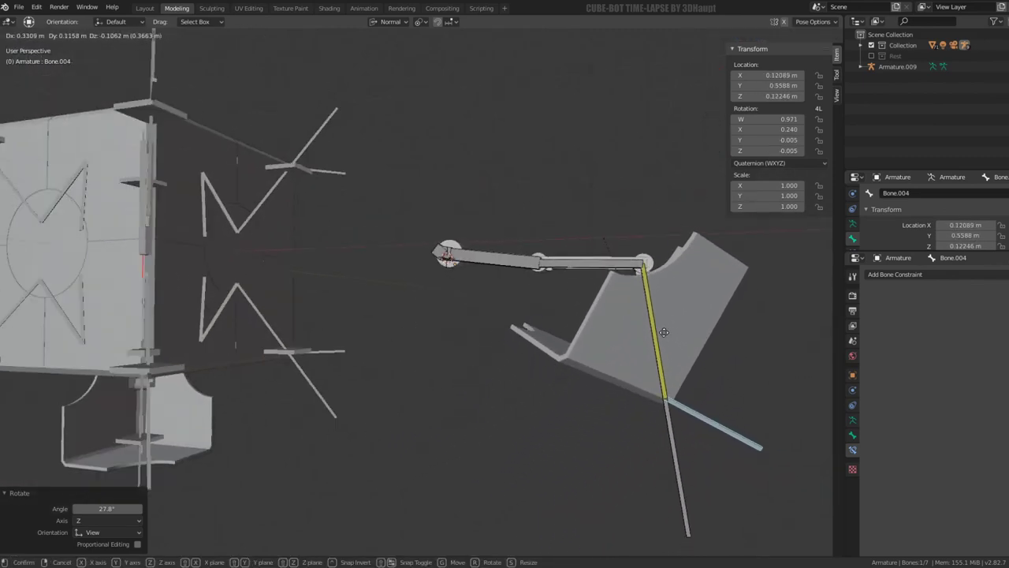
left_click(555, 371)
mouse_move(555, 371)
middle_mouse_down()
mouse_move(564, 317)
mouse_move(495, 308)
middle_mouse_up()
key("g")
left_click(505, 293)
key("g")
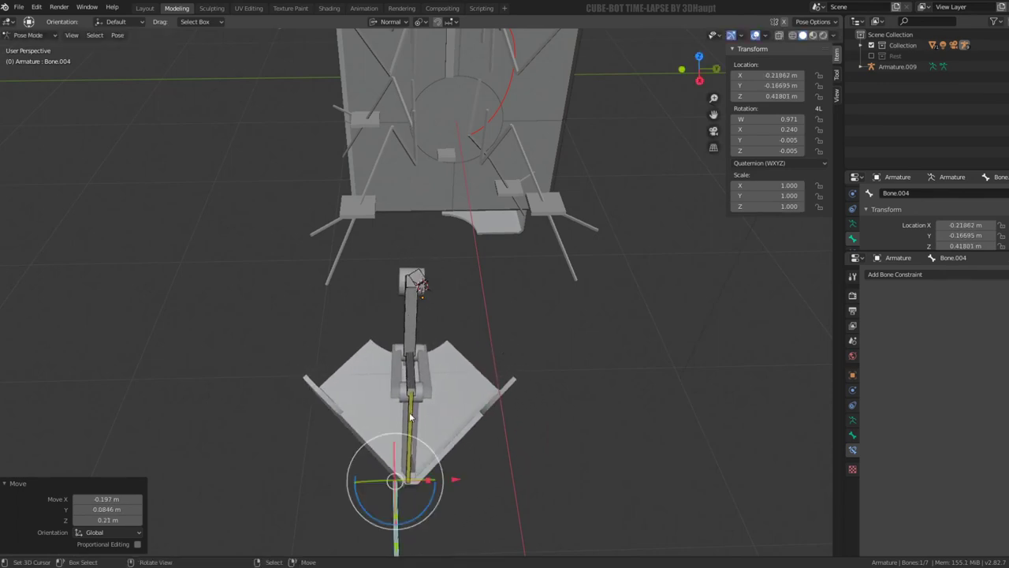
Step: On Bone.002, turn off the Y IK limit and keep X limited to 0–66° and Z locked at 0°
left_click(410, 418)
left_click(850, 436)
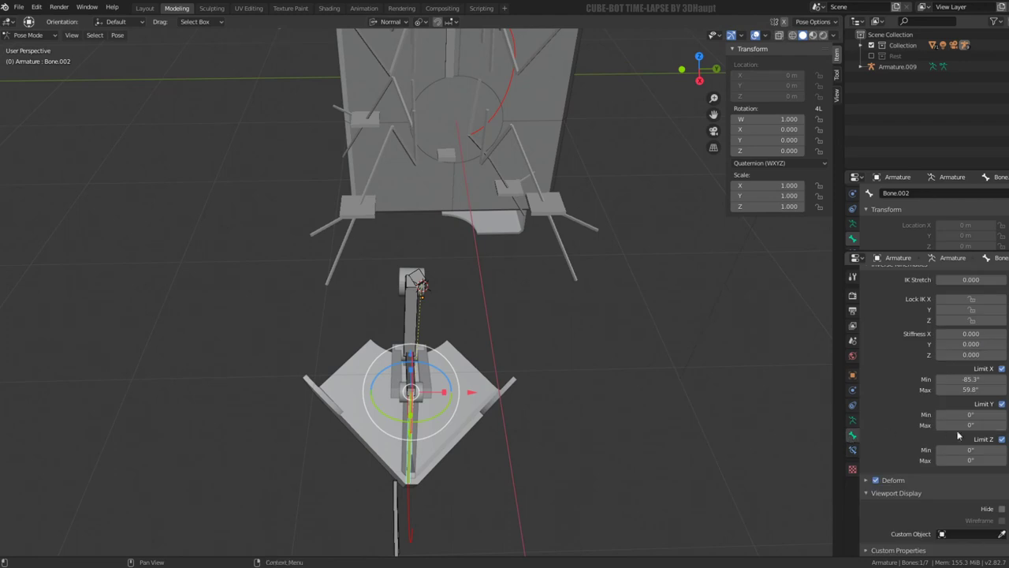
left_click(1002, 404)
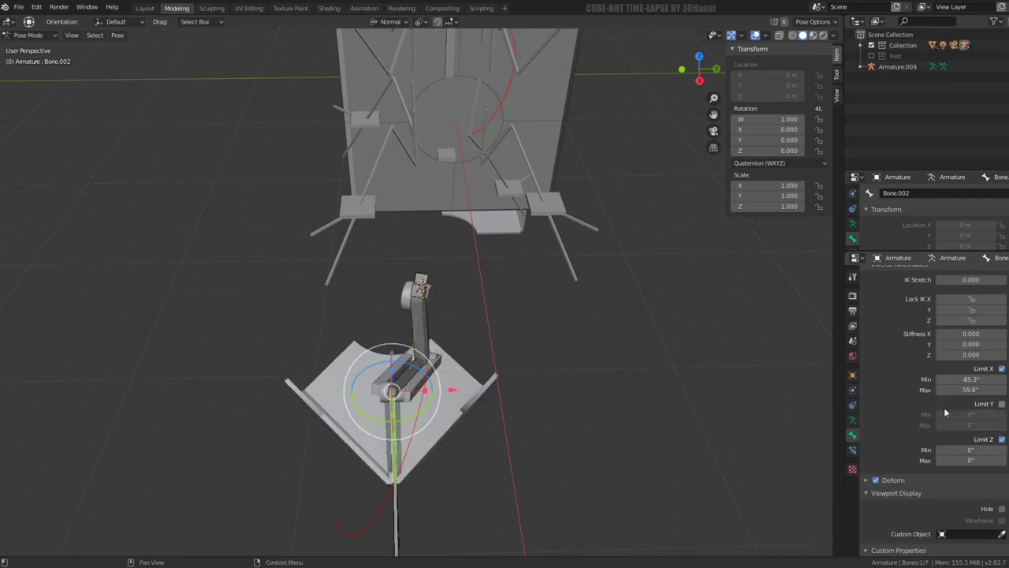
middle_click_drag(600, 410, 552, 394)
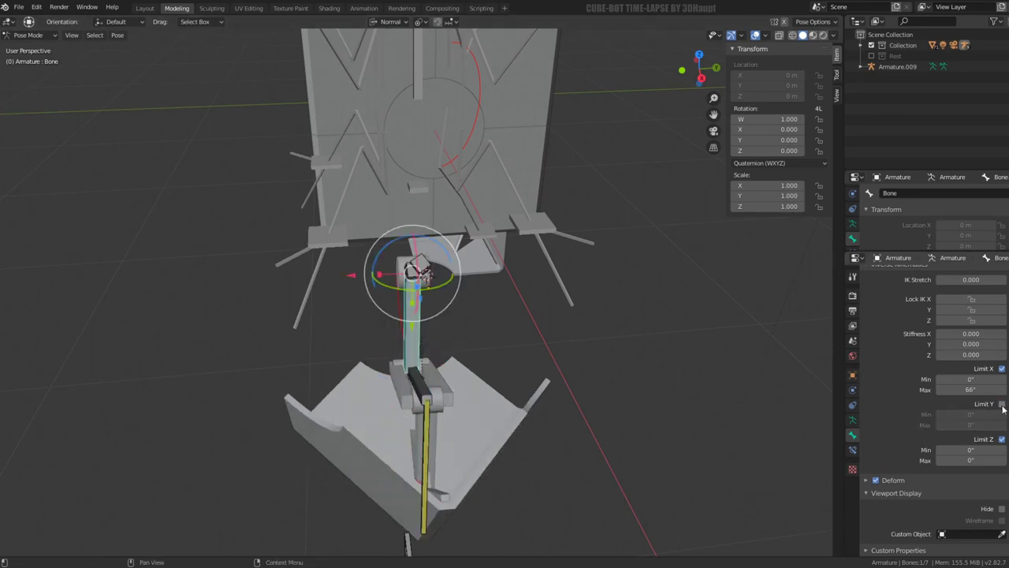
left_click(1002, 404)
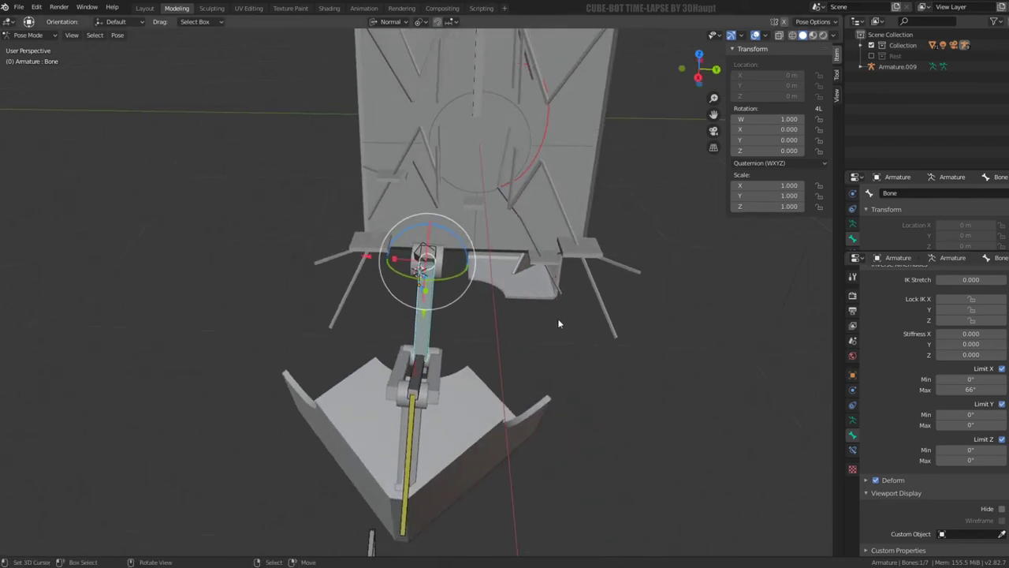
left_click(1003, 404)
left_click(1002, 368)
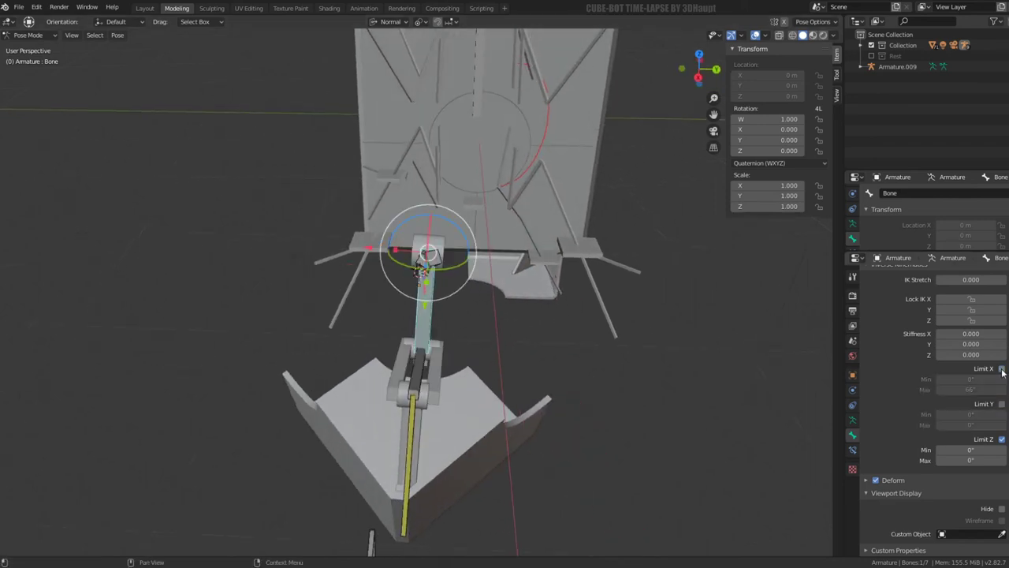
left_click(1002, 368)
left_click(1002, 439)
left_click(1002, 439)
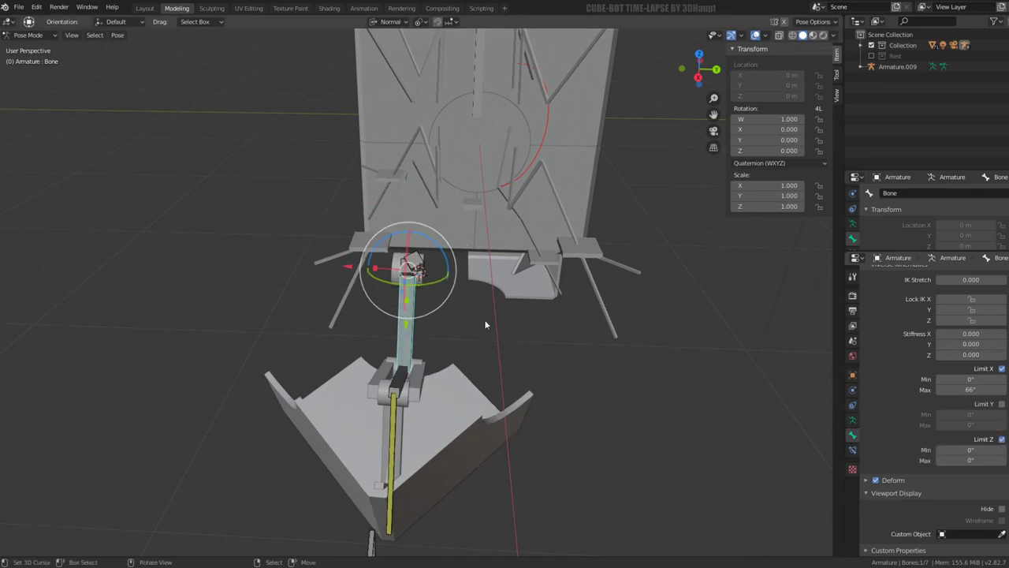
mouse_move(484, 320)
middle_mouse_down()
mouse_move(594, 281)
mouse_move(541, 295)
mouse_move(441, 260)
middle_mouse_up()
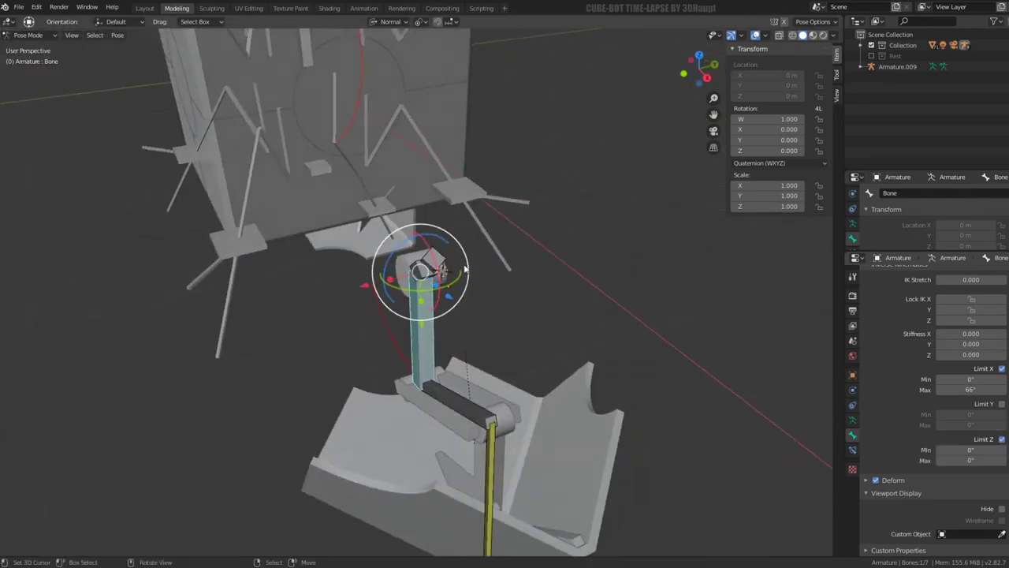
Step: Inspect the IK limits of Bone.006, Bone.005 and Bone.002, and test-rotate Bone.006
left_click(434, 258)
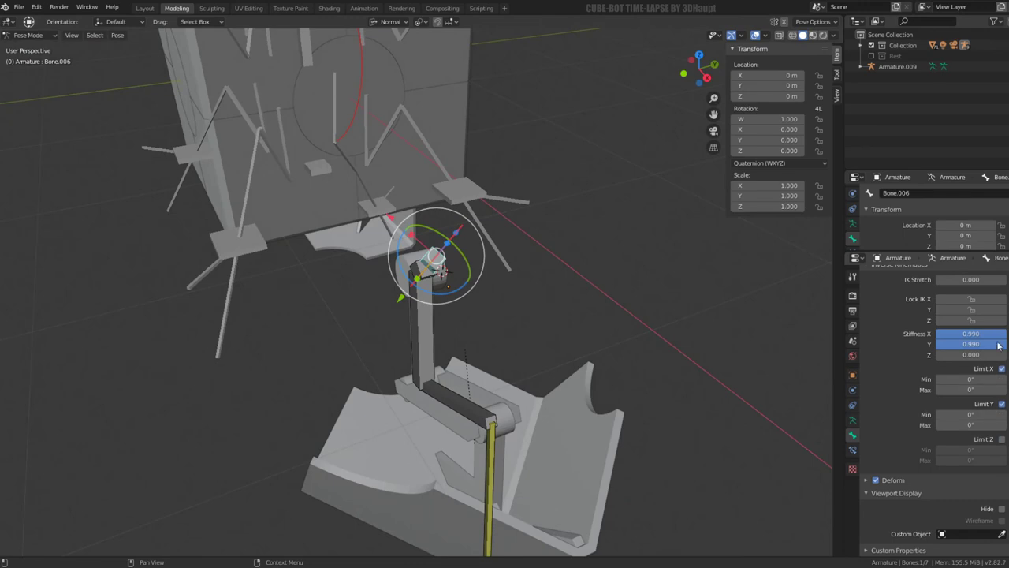
left_click_drag(999, 337, 1002, 354)
middle_click_drag(492, 315, 505, 320)
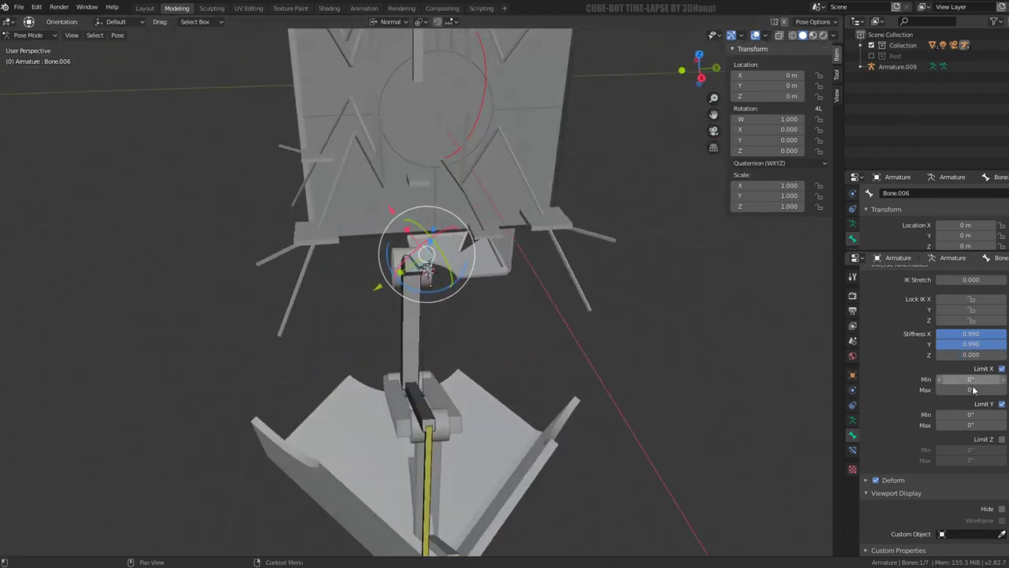
left_click(418, 268)
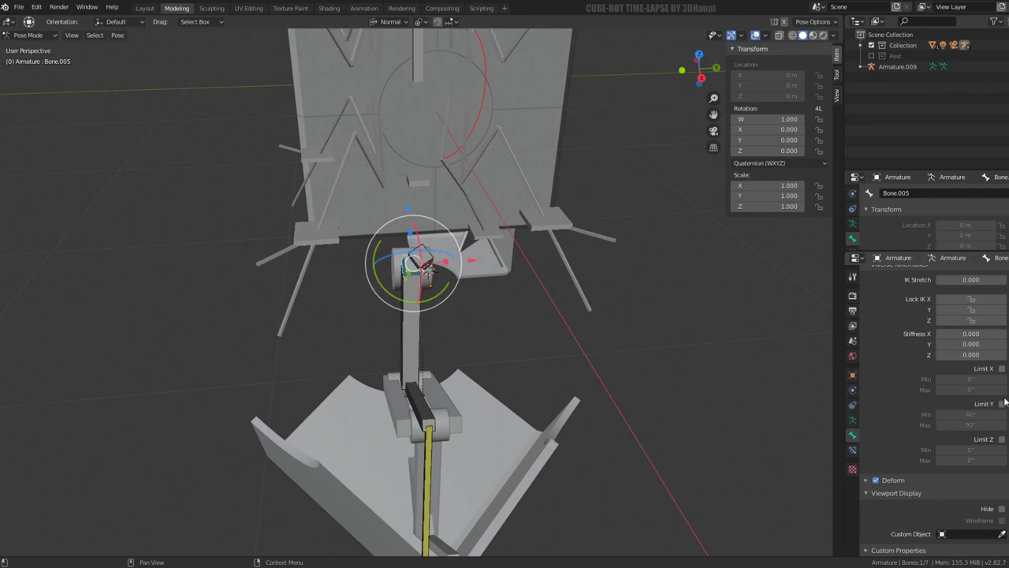
mouse_move(338, 349)
middle_mouse_down()
mouse_move(463, 400)
mouse_move(407, 336)
mouse_move(423, 366)
middle_mouse_up()
left_click(433, 438)
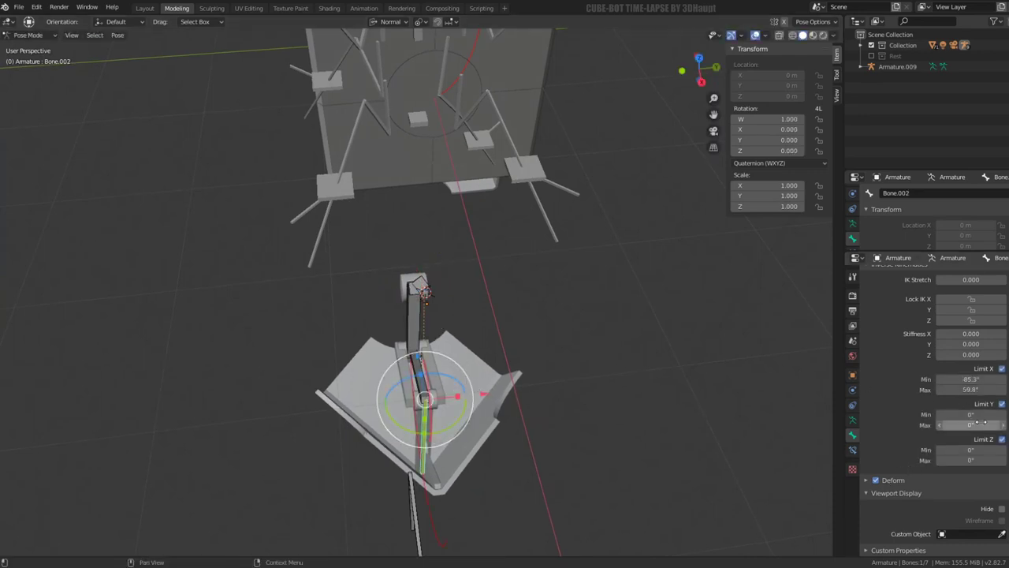
scroll(426, 316, "up", 4)
left_click(418, 269)
left_click_drag(432, 300, 445, 318)
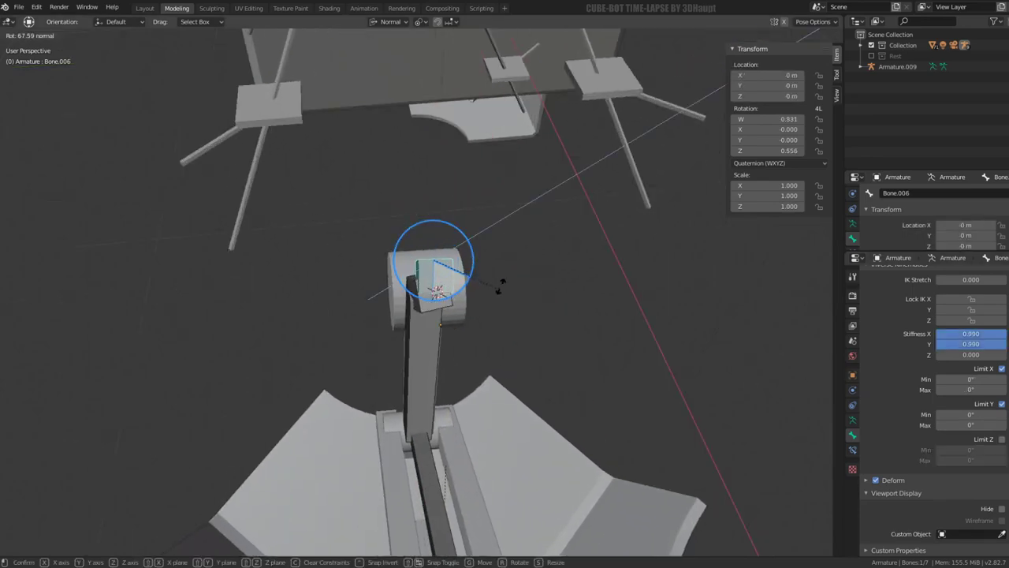
left_click(445, 318)
mouse_move(444, 317)
middle_mouse_down()
mouse_move(442, 286)
mouse_move(591, 437)
middle_mouse_up()
Step: Try different IK Chain Length values on Bone.002's constraint and settle on 5
left_click(596, 441)
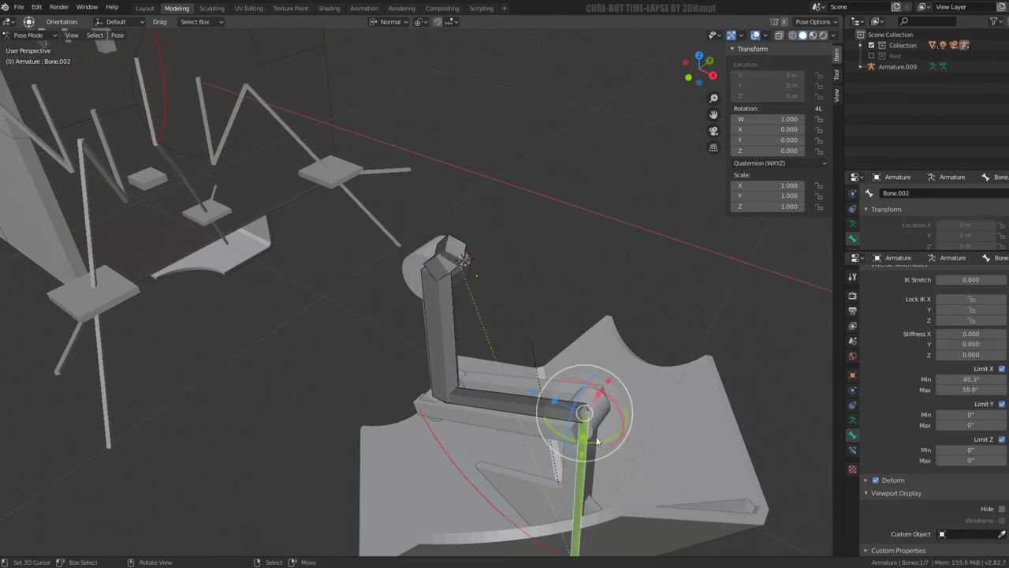
left_click(852, 449)
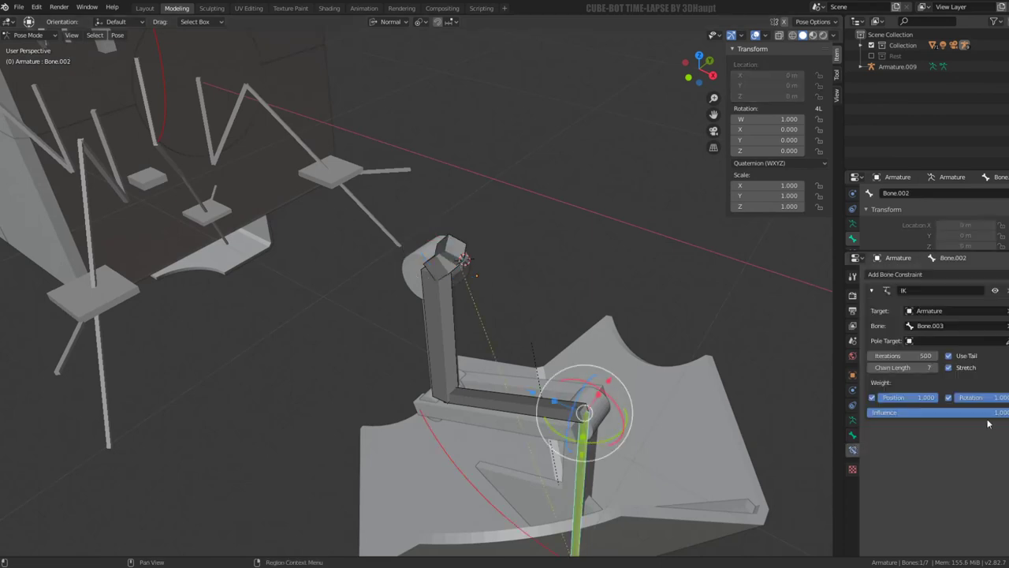
left_click(872, 370)
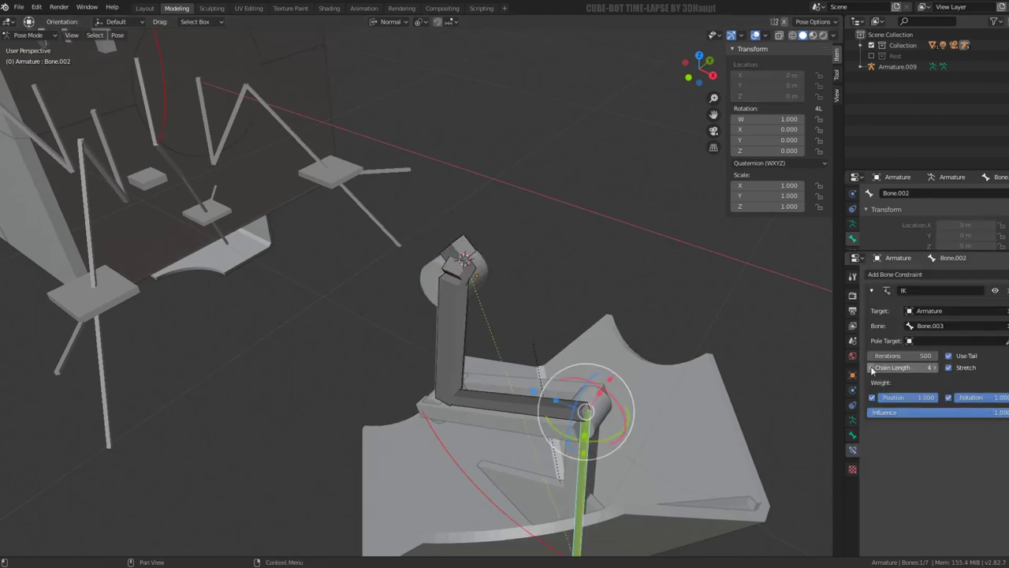
left_click(934, 369)
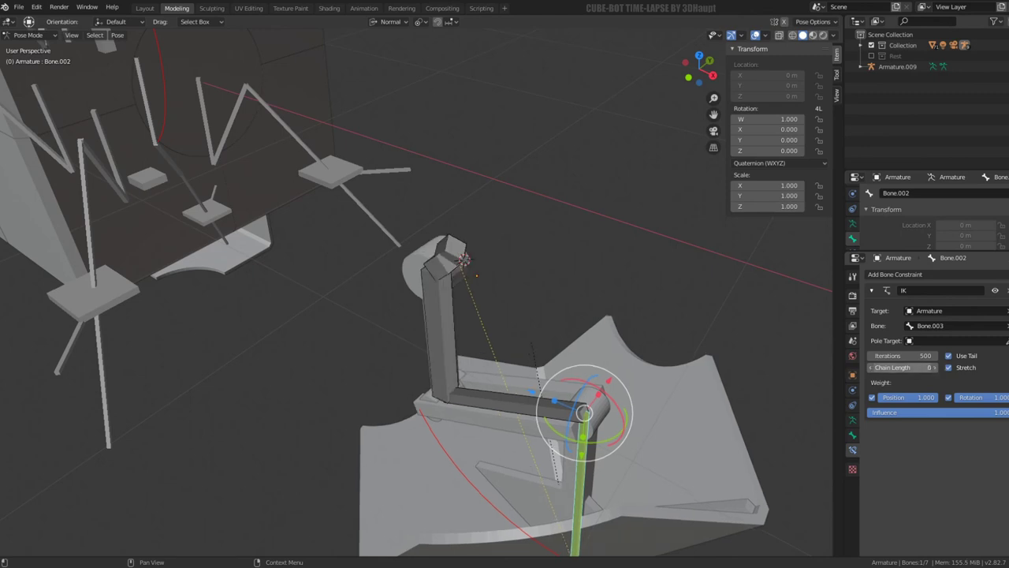
left_click(933, 368)
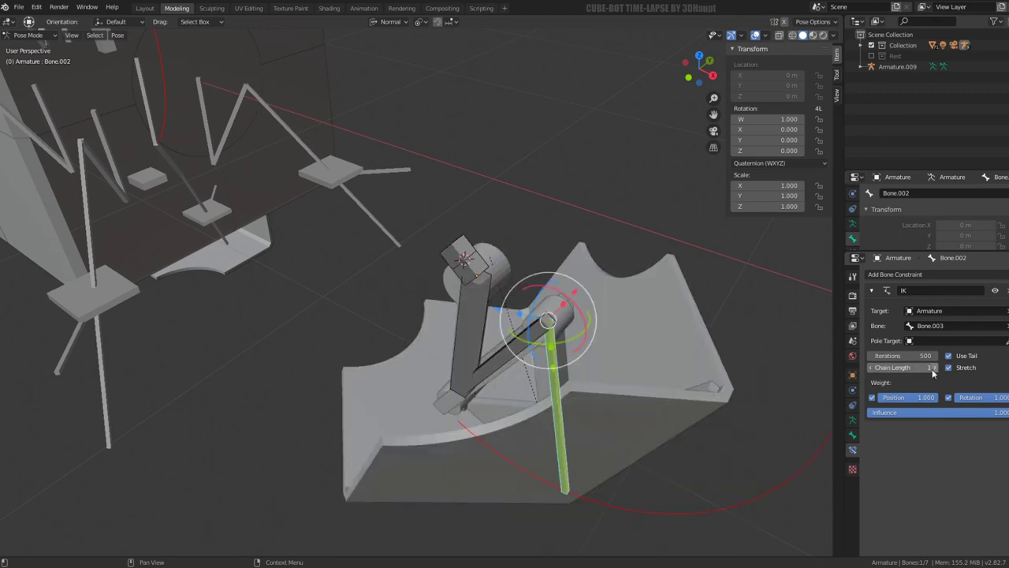
left_click(934, 369)
left_click(934, 368)
left_click(934, 368)
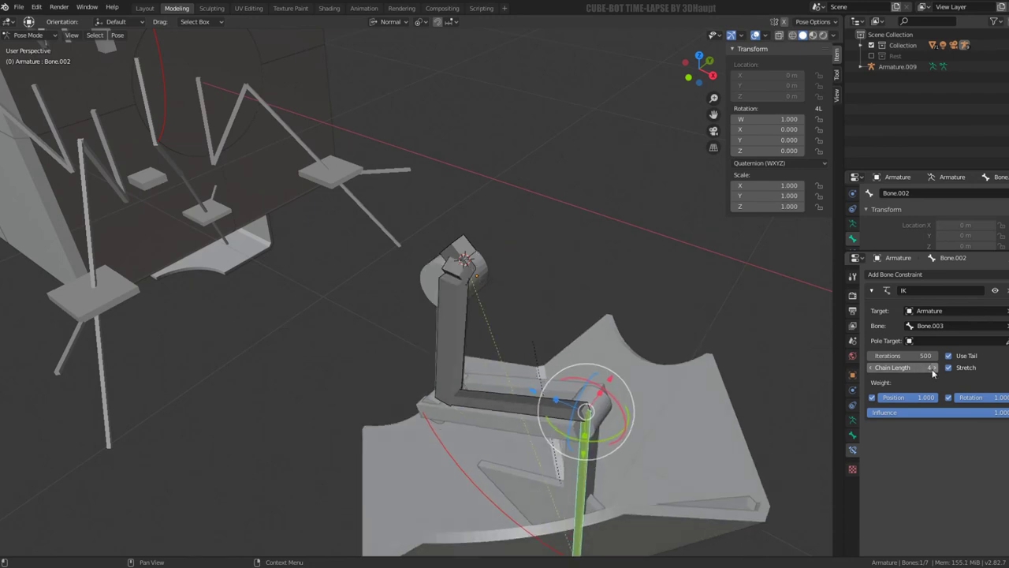
left_click(934, 368)
Step: Reset Bone.004's location and rotation to rest, then move it to a new spot
left_click(451, 250)
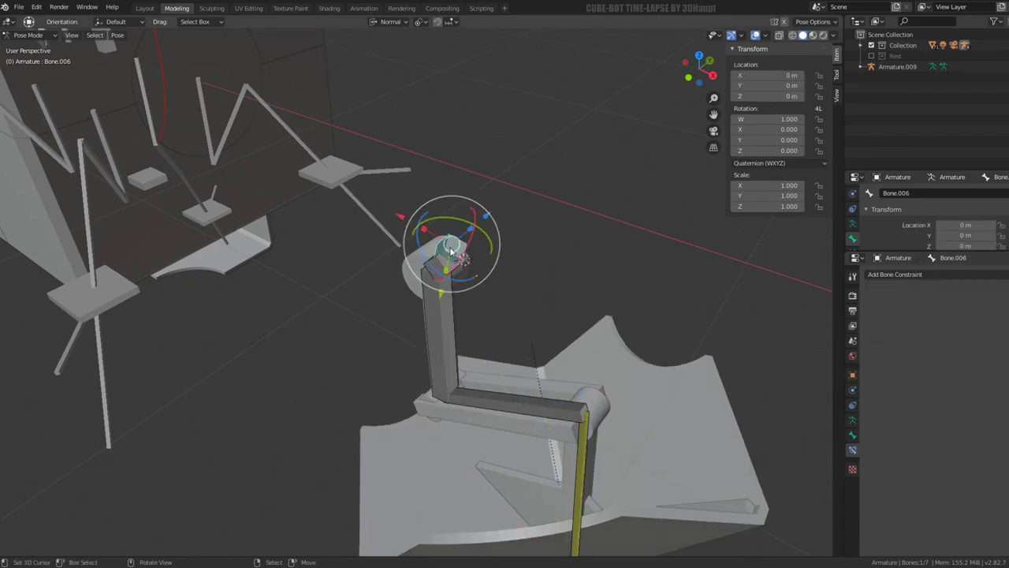
left_click(580, 425)
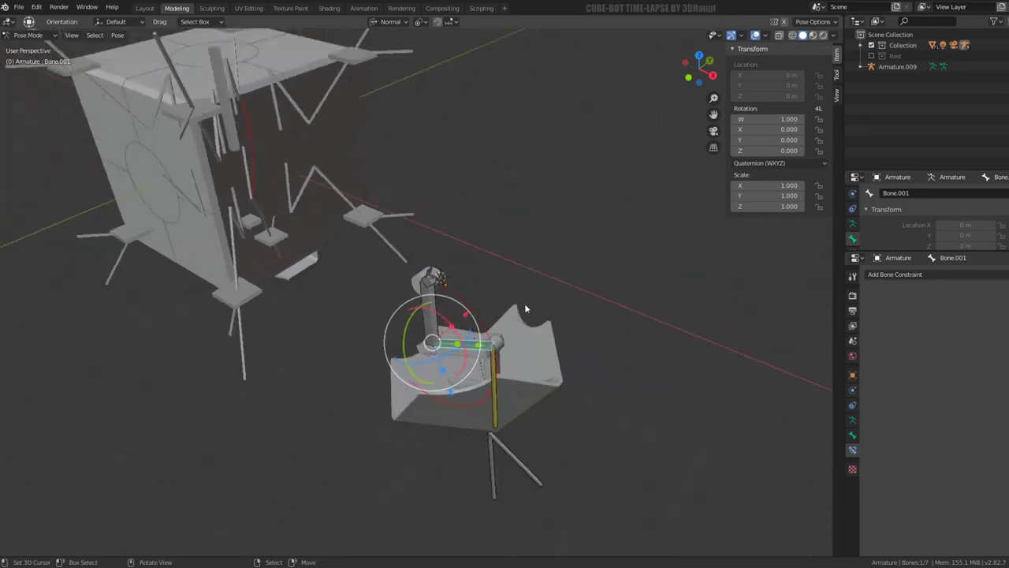
mouse_move(424, 280)
middle_mouse_down()
mouse_move(447, 276)
mouse_move(451, 422)
middle_mouse_up()
left_click(446, 272)
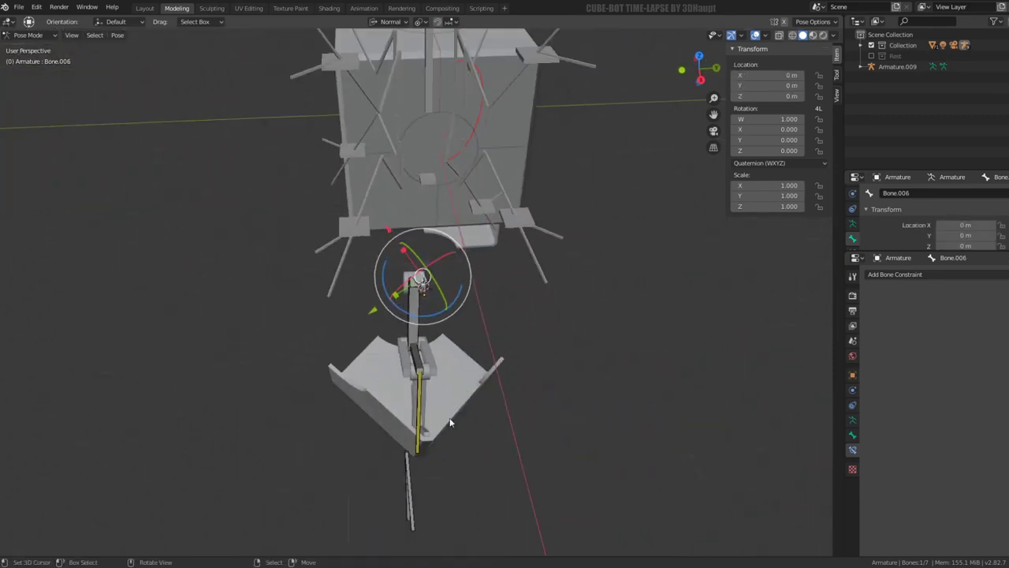
left_click(426, 482)
middle_click_drag(427, 482, 477, 443)
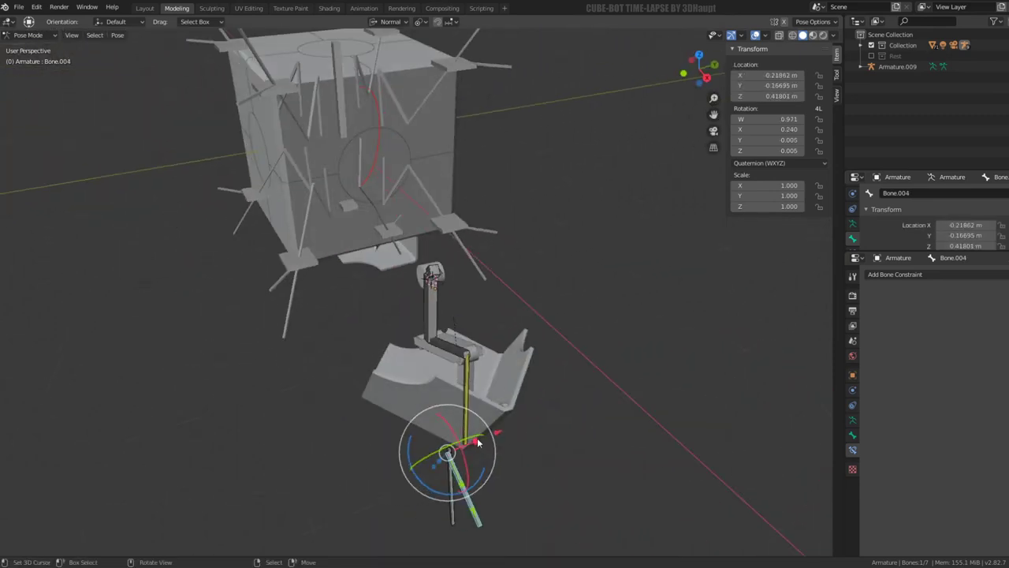
key("alt+g")
key("alt+r")
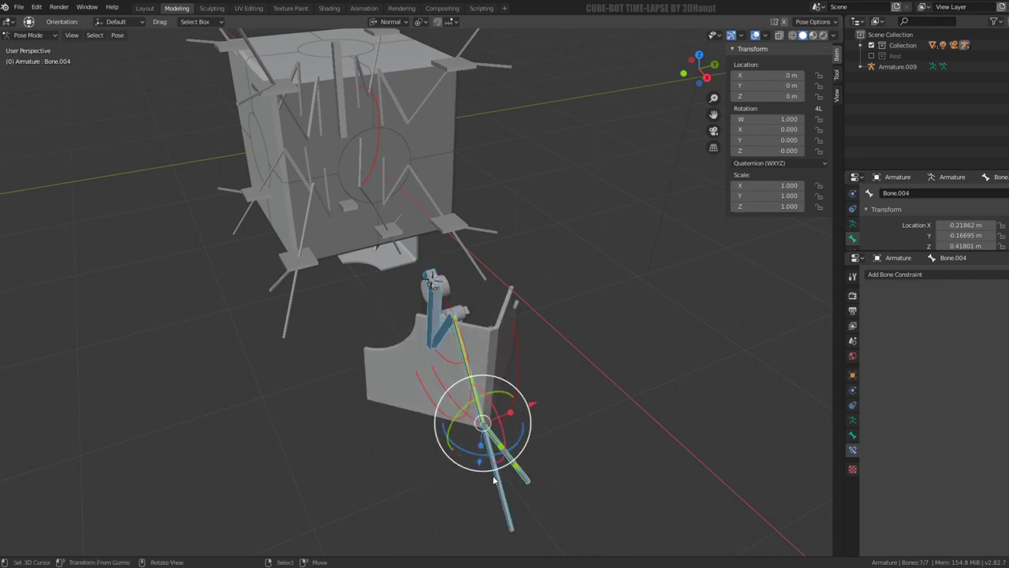
middle_click_drag(531, 471, 457, 465)
key("g")
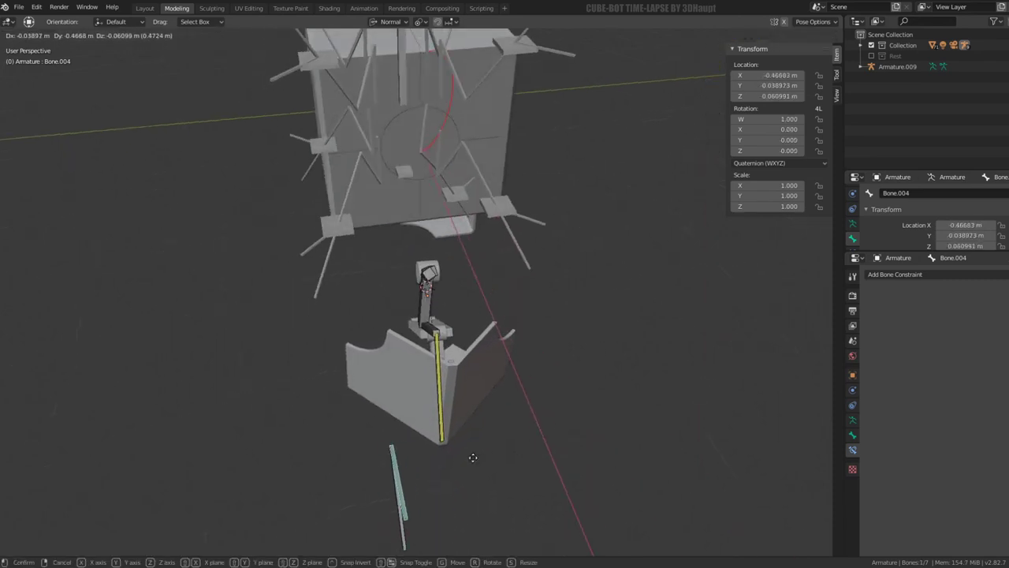
left_click(473, 462)
left_click(441, 380)
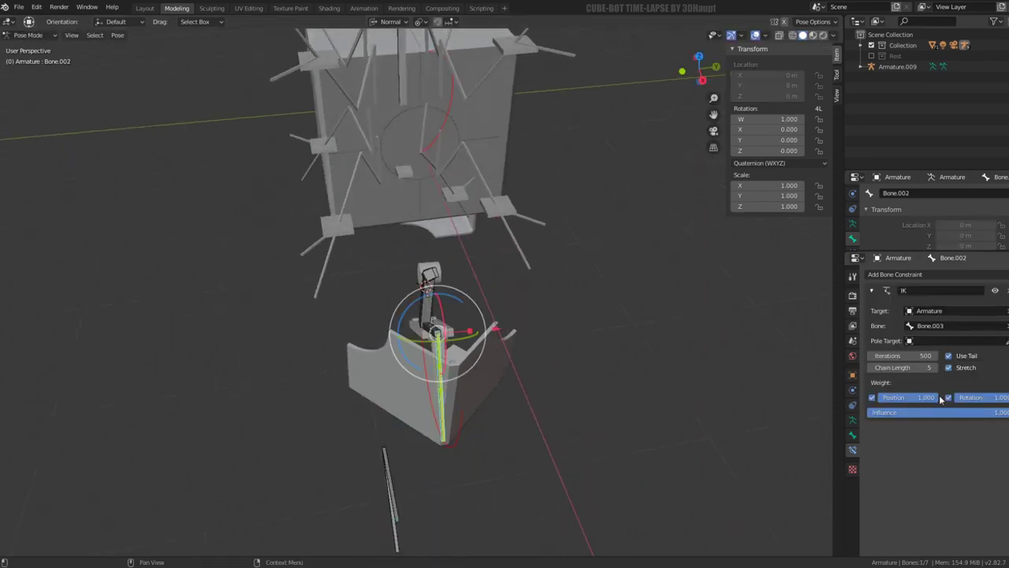
Step: Drop the IK Rotation weight to 0.010 and untick Rotation so the arm follows only position
left_click_drag(1000, 401, 946, 397)
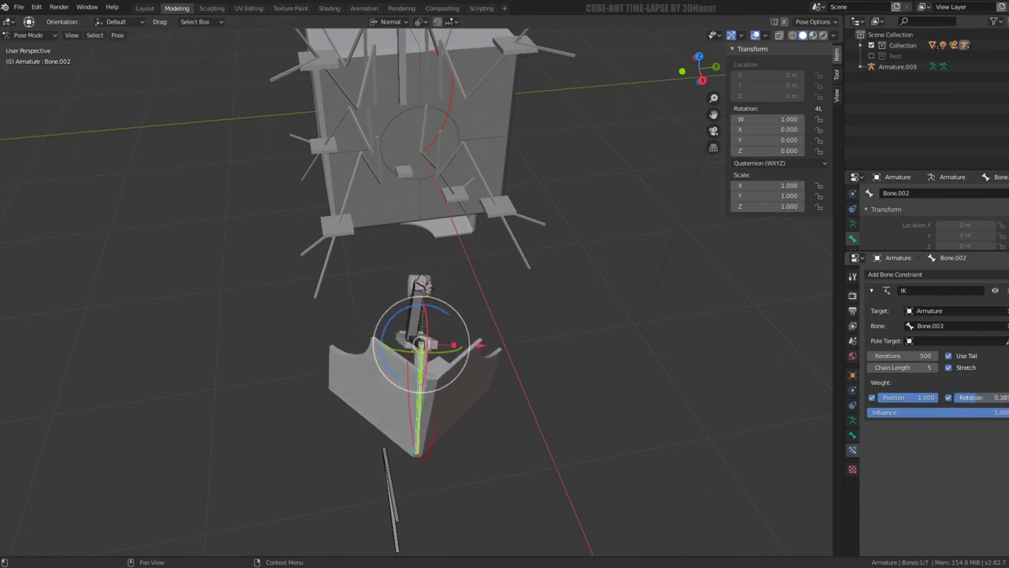
left_click(949, 397)
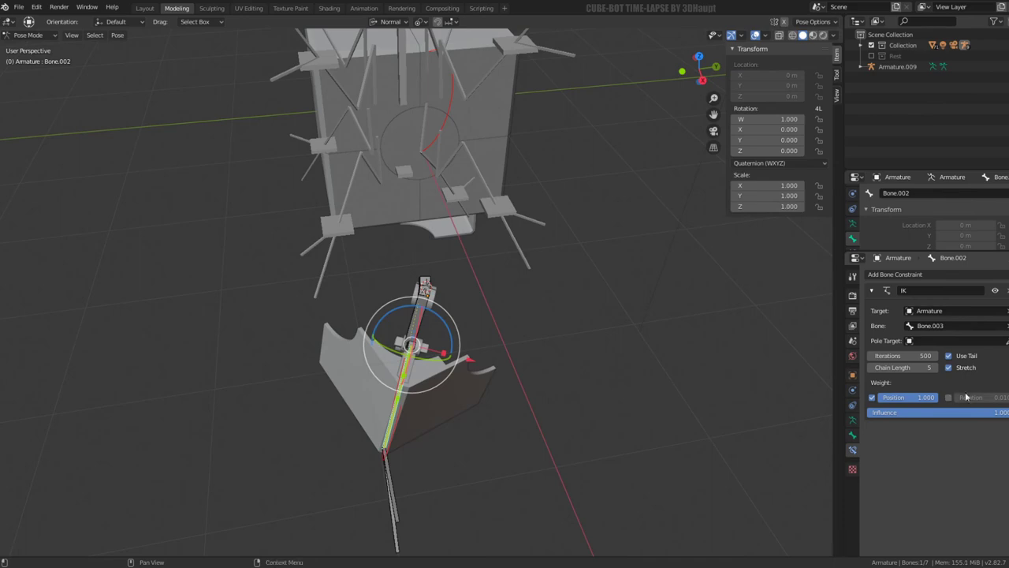
left_click(948, 397)
middle_click_drag(495, 330, 604, 319)
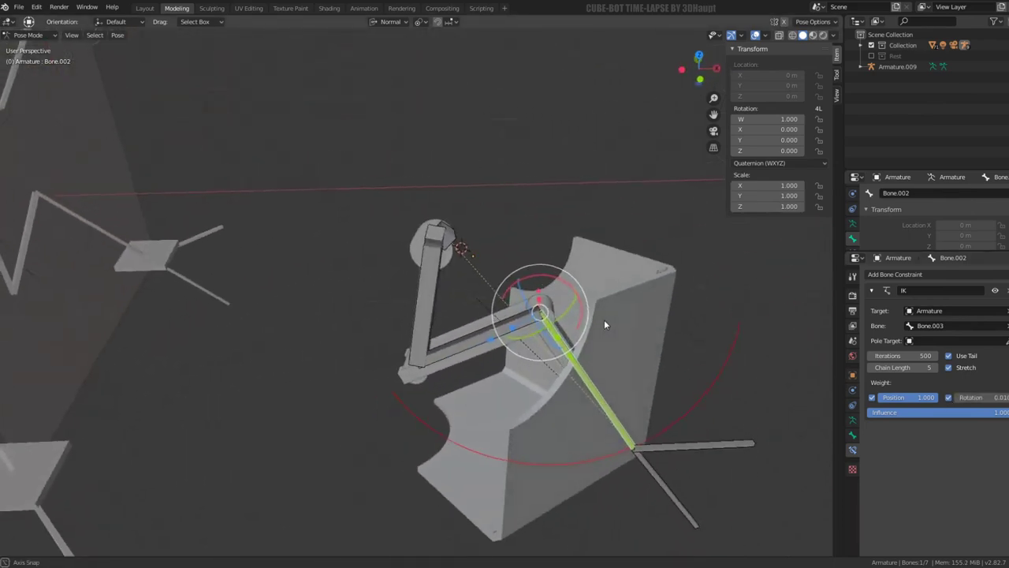
mouse_move(973, 398)
left_mouse_down()
mouse_move(1008, 398)
mouse_move(956, 398)
left_mouse_up()
mouse_move(504, 315)
middle_mouse_down()
mouse_move(600, 319)
mouse_move(462, 494)
middle_mouse_up()
scroll(600, 319, "up", 3)
left_click(948, 397)
scroll(543, 324, "down", 3)
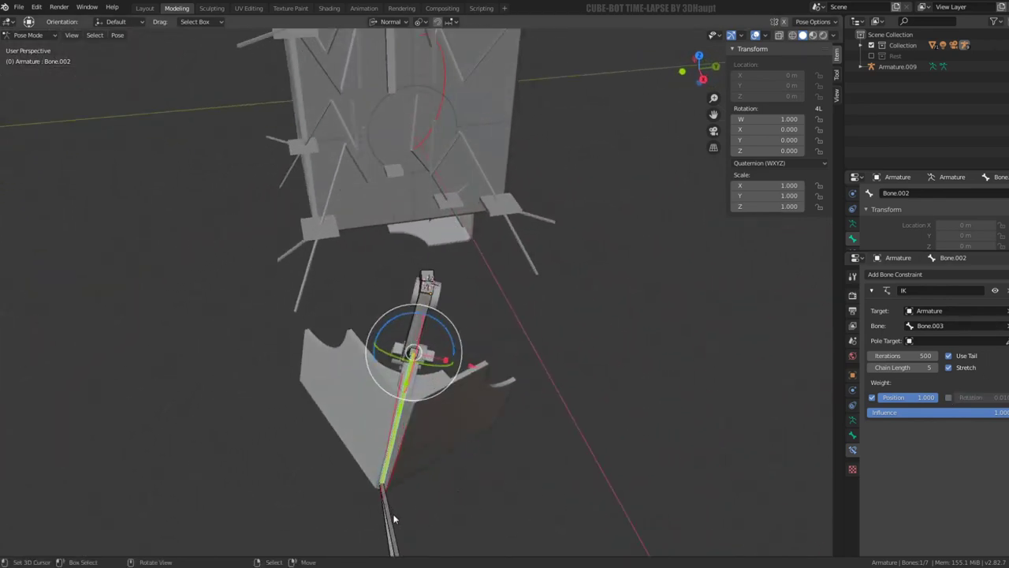
Step: Test-move Bone.004, reset its location to rest, and select the upper arm bone
left_click(394, 519)
middle_click_drag(394, 518, 409, 473)
key("g")
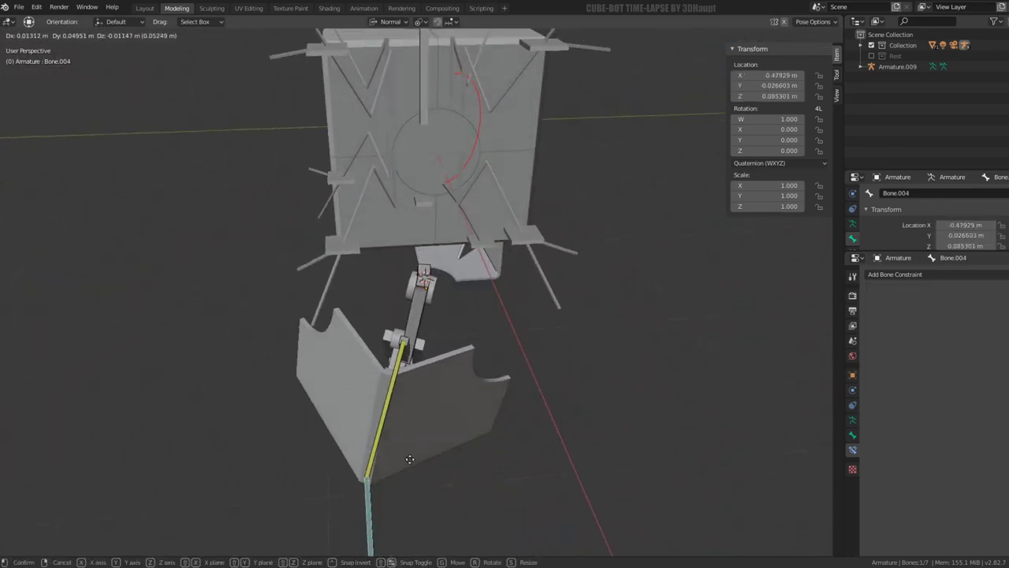
left_click(426, 469)
mouse_move(425, 469)
middle_mouse_down()
mouse_move(440, 476)
mouse_move(439, 363)
middle_mouse_up()
key("g")
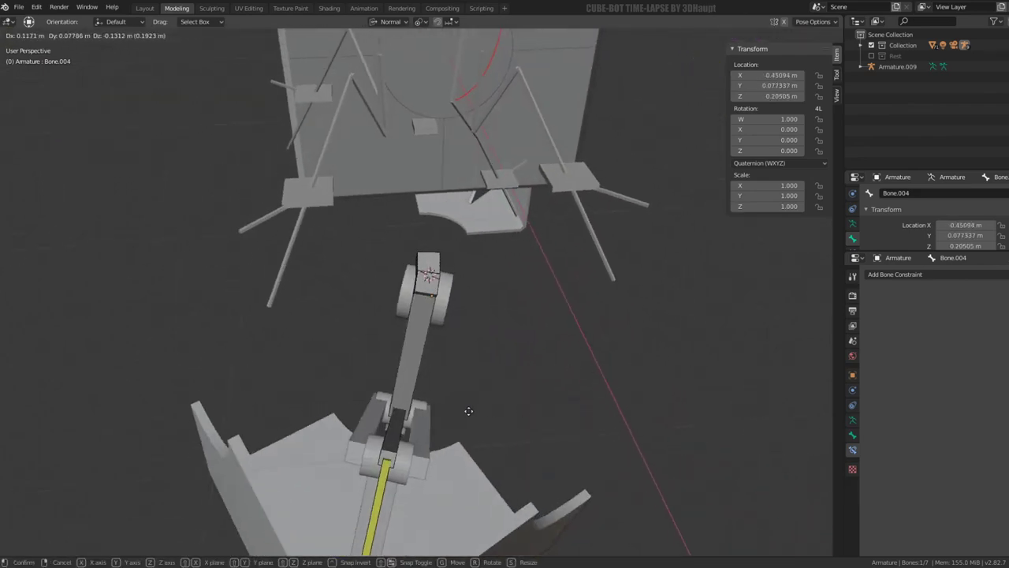
key("Escape")
mouse_move(552, 379)
middle_mouse_down()
mouse_move(426, 313)
mouse_move(595, 297)
mouse_move(660, 305)
middle_mouse_up()
key("alt+g")
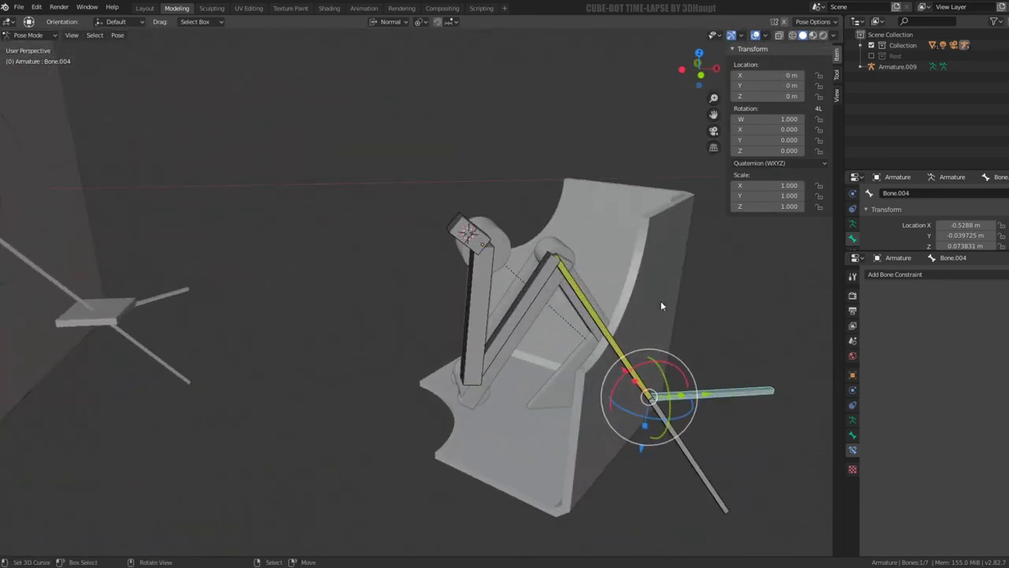
left_click(472, 289)
Step: In Edit Mode, shrink the bone envelope and B-Bone size, then return to Pose Mode
key("Tab")
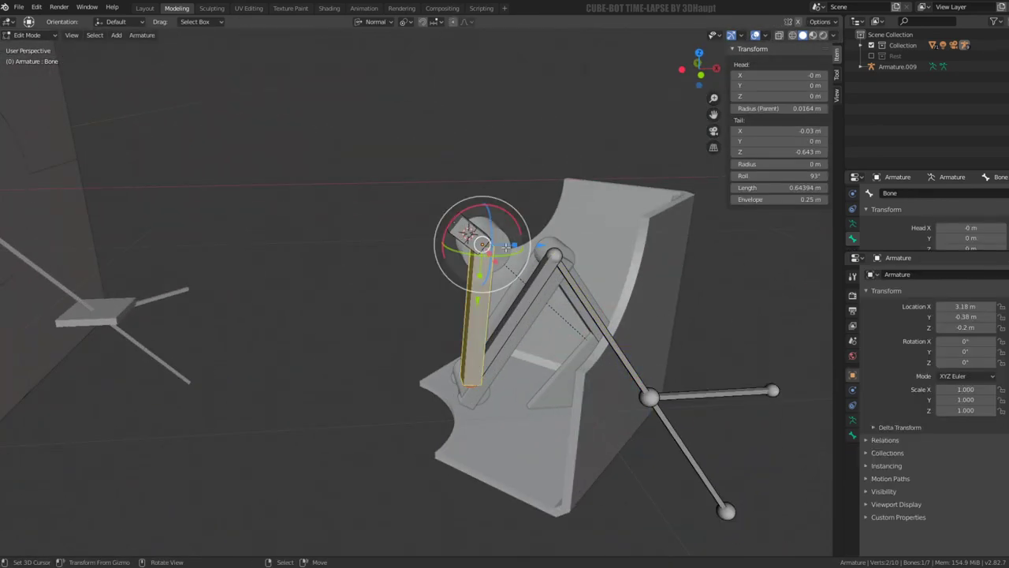
key("alt+s")
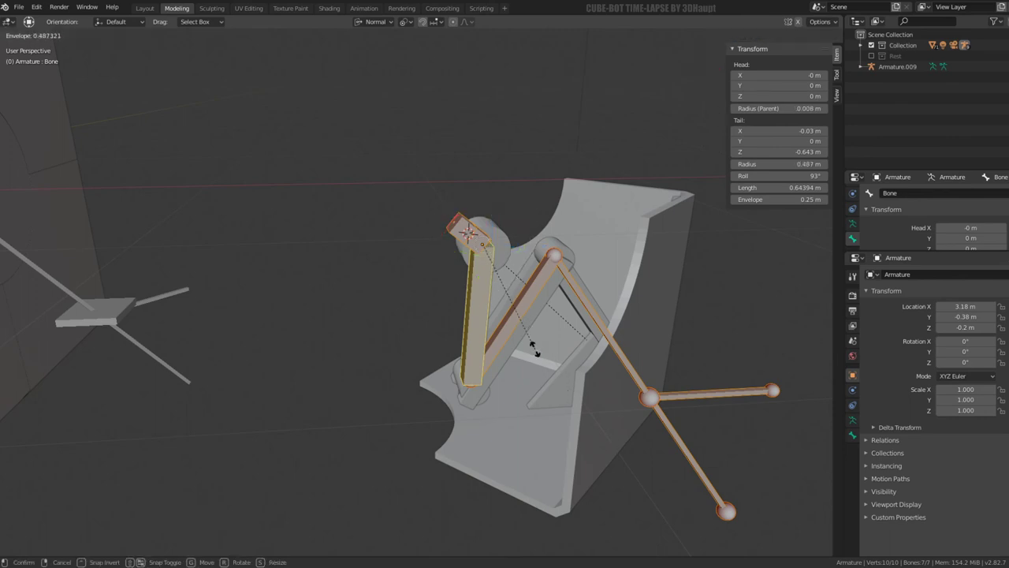
left_click(533, 347)
key("ctrl+alt+s")
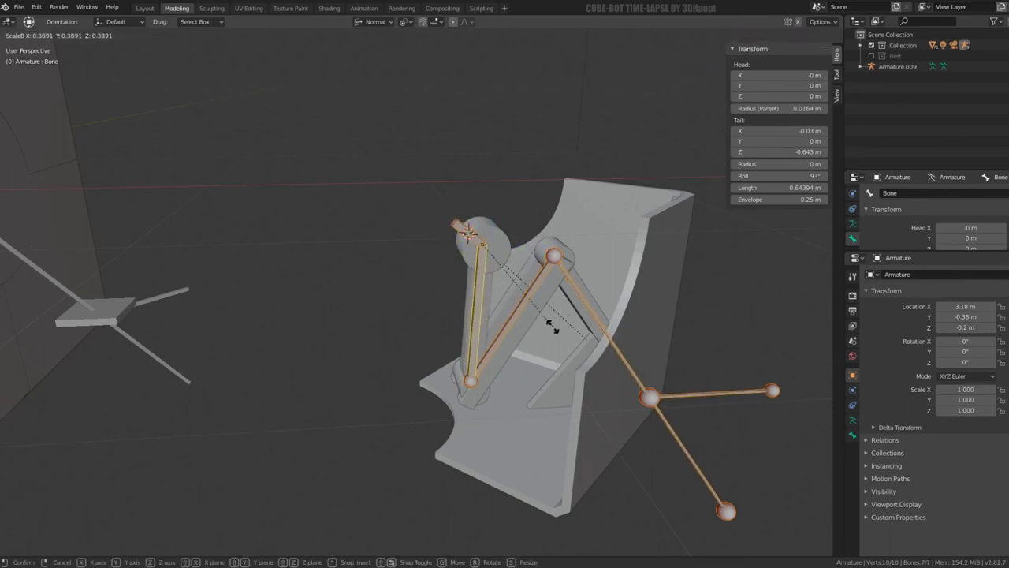
left_click(553, 328)
key("Tab")
mouse_move(553, 328)
middle_mouse_down()
mouse_move(416, 290)
mouse_move(492, 270)
mouse_move(385, 314)
mouse_move(461, 287)
mouse_move(440, 262)
mouse_move(381, 327)
mouse_move(407, 315)
middle_mouse_up()
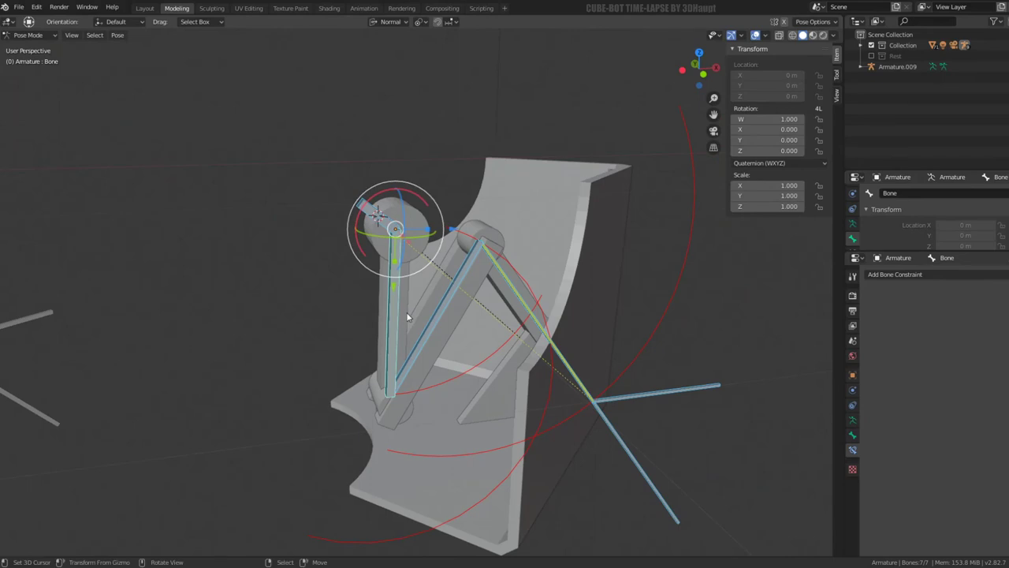
Step: In front view, move IK target Bone.004 up-right to Y 1.056 m, Z 0.290 m
key("KP_1")
left_click(640, 454)
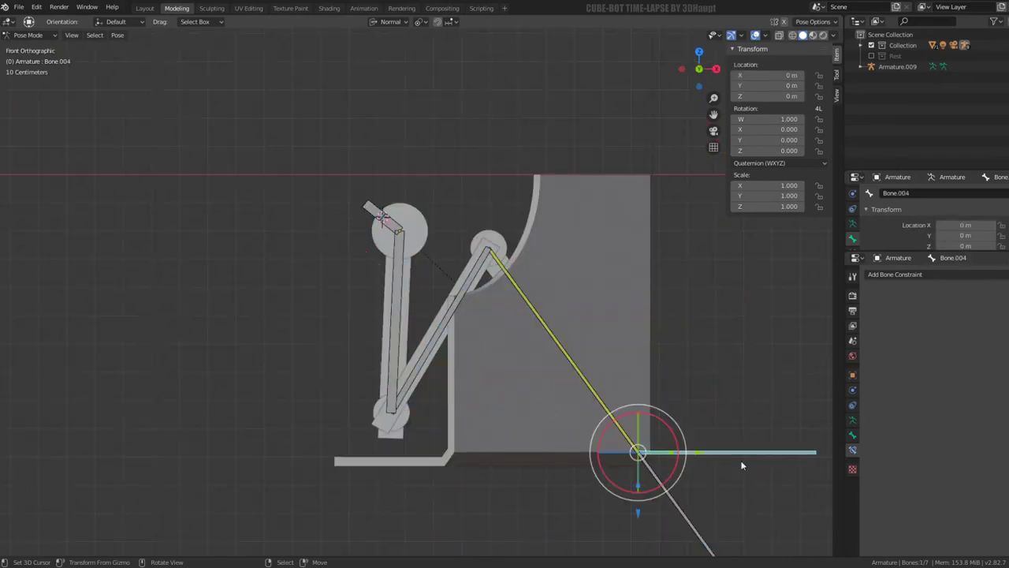
middle_click_drag(704, 441, 649, 370, "shift")
key("g")
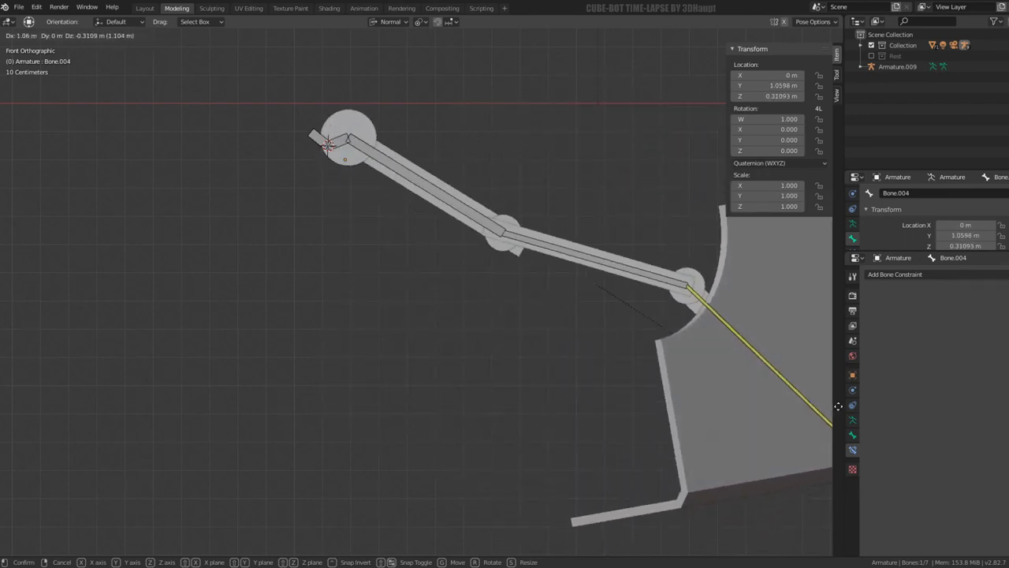
left_click(579, 259)
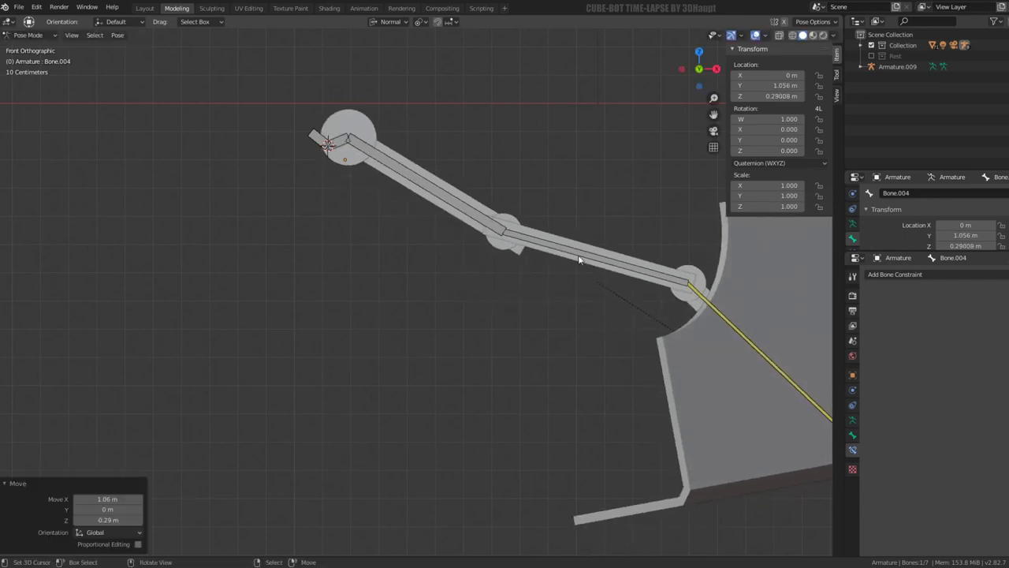
left_click(345, 147)
Step: Enable Limit X on Bone.005 with a maximum of 33.7°
left_click(853, 421)
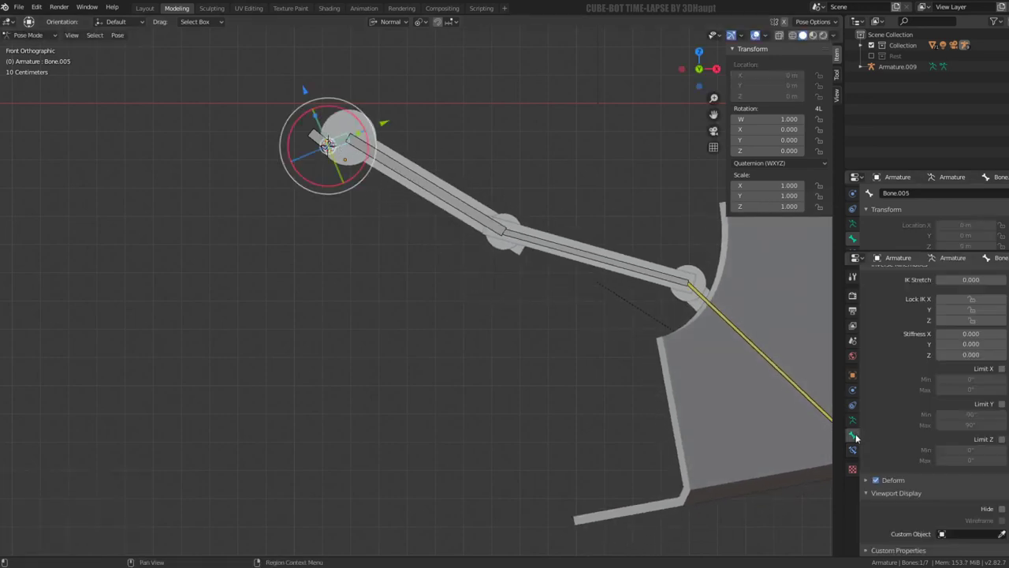
left_click(852, 435)
scroll(907, 400, "up", 1)
scroll(909, 397, "up", 1)
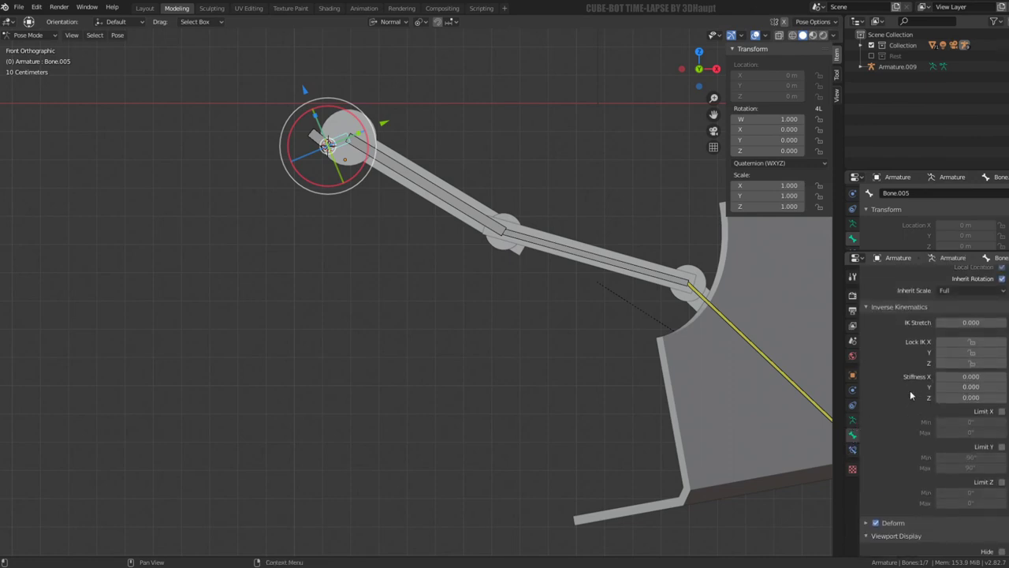
left_click(1002, 411)
scroll(585, 357, "down", 3)
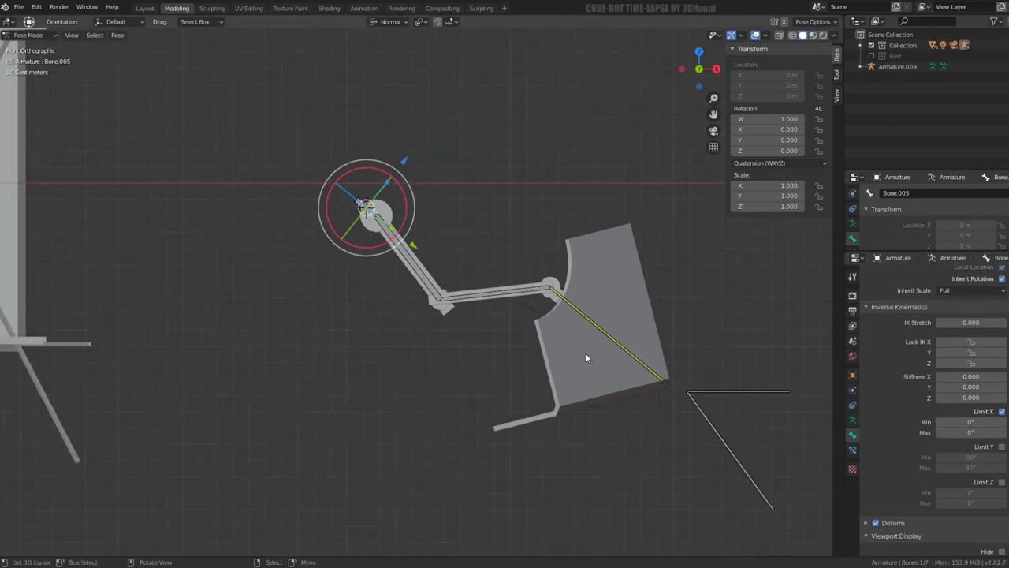
scroll(714, 343, "up", 2)
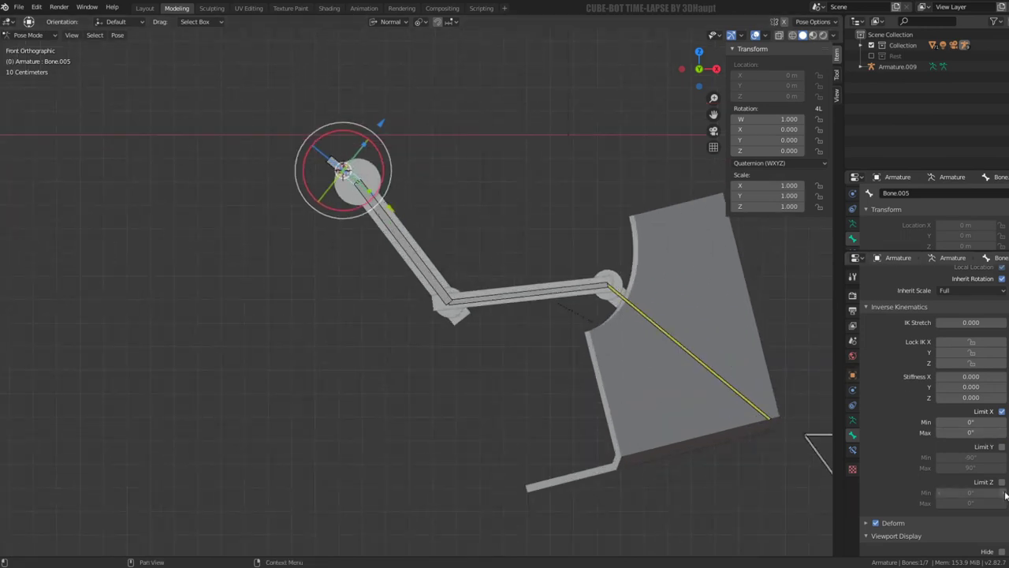
left_click_drag(970, 432, 1001, 432)
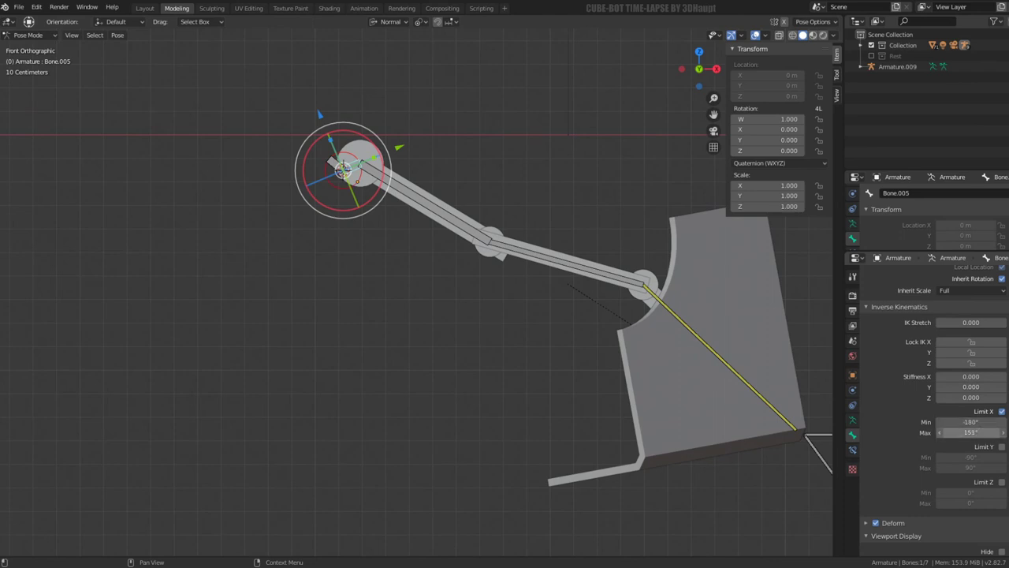
mouse_move(969, 432)
left_mouse_down()
mouse_move(950, 432)
mouse_move(972, 432)
left_mouse_up()
middle_click_drag(727, 361, 740, 385, "shift")
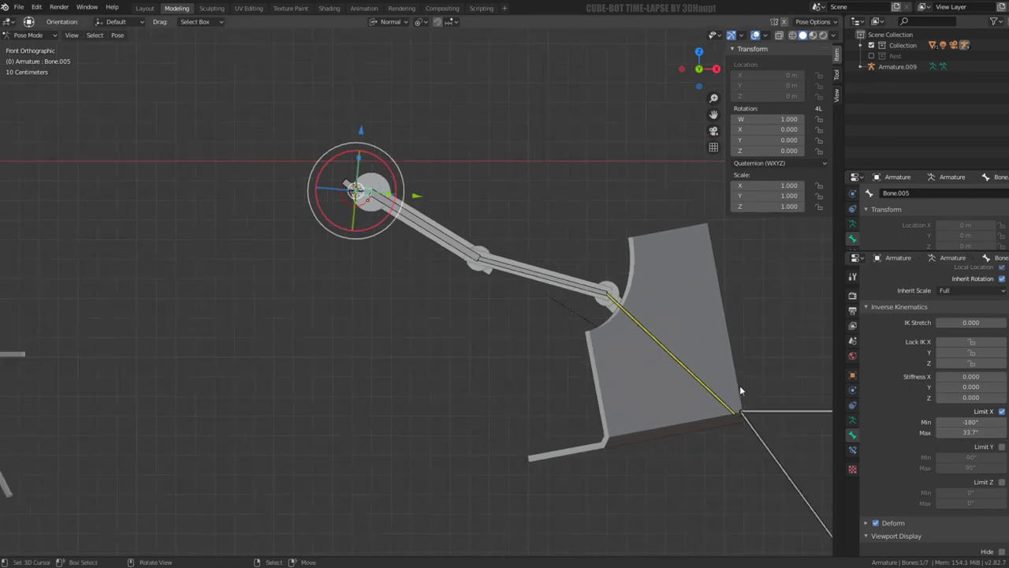
Step: Move Bone.004, raise the base bone's X limit max to 66.5°, then test-move the target again
left_click(776, 411)
key("g")
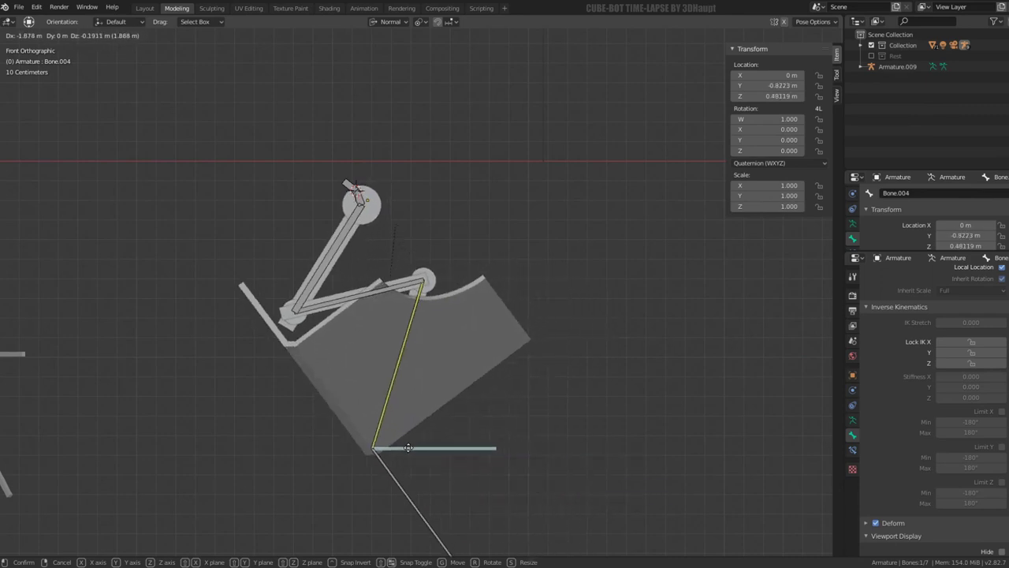
left_click(453, 443)
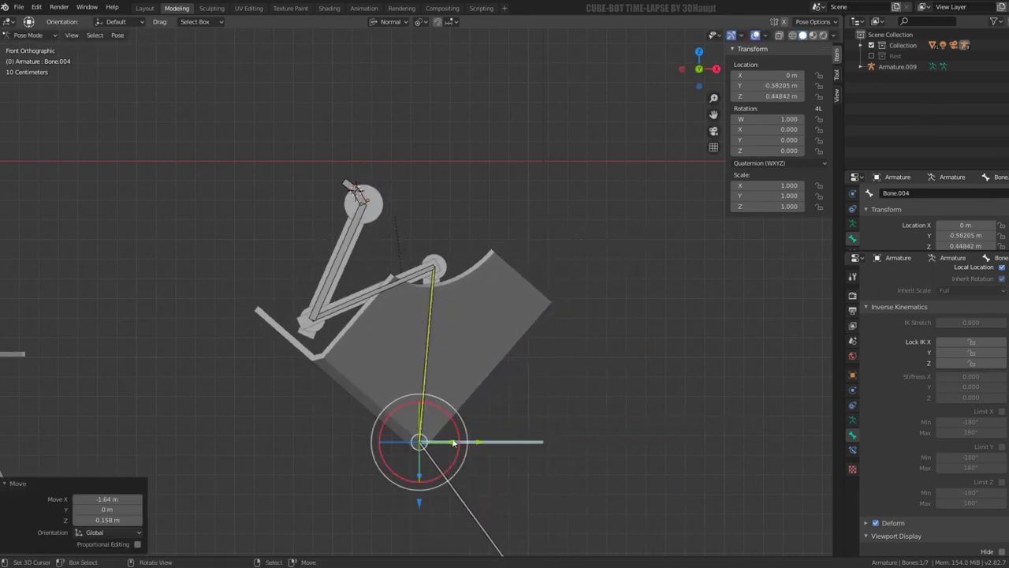
left_click(331, 272)
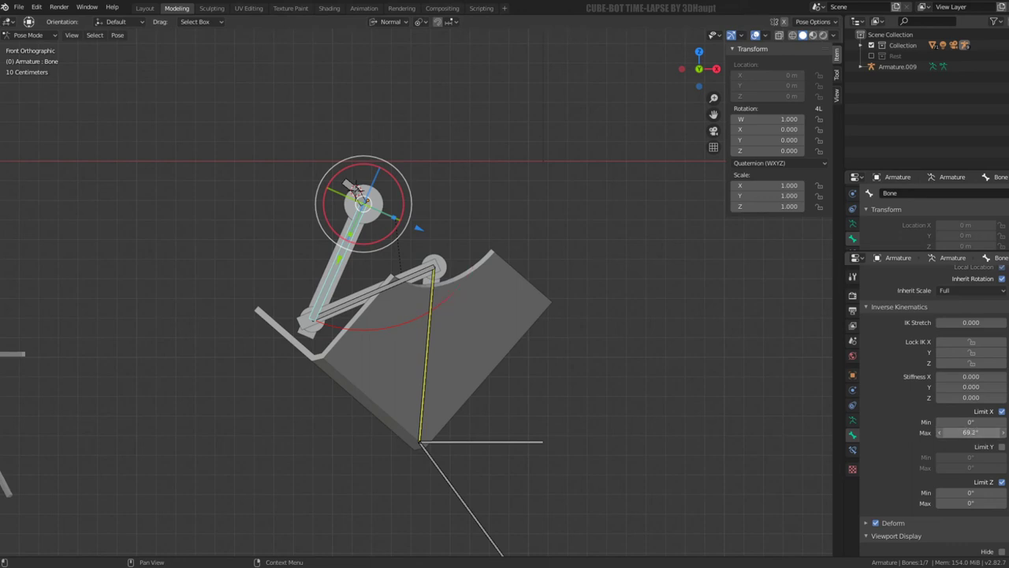
left_click_drag(970, 422, 985, 421)
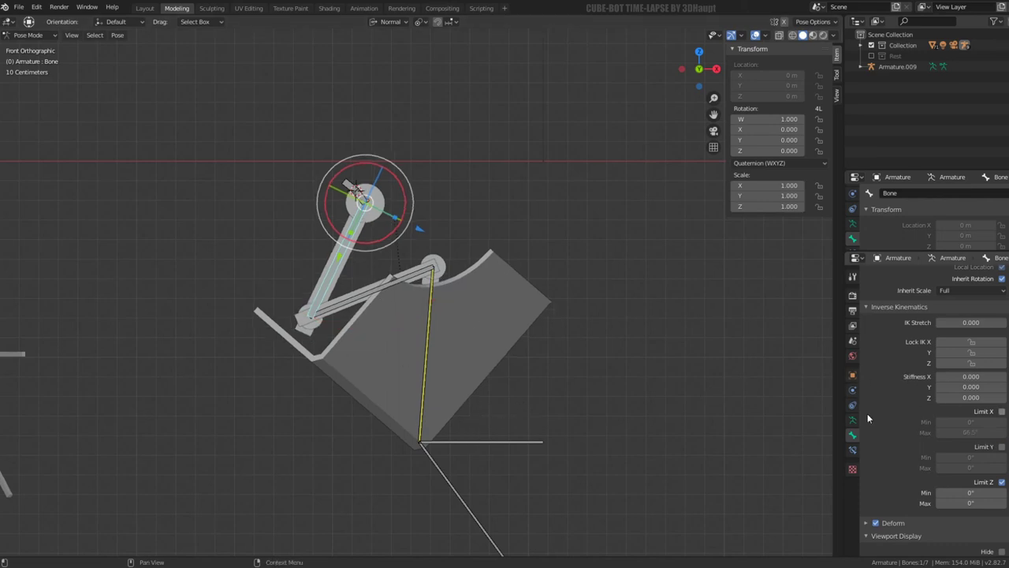
left_click(473, 442)
key("g")
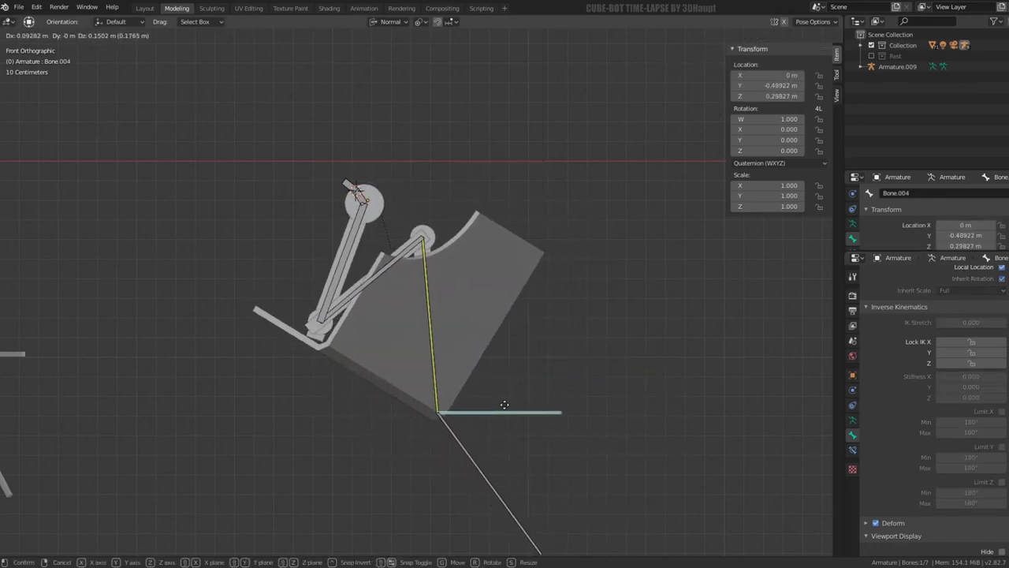
Step: Confirm the target position and set the upper bone Bone's IK X stiffness to 0.990
left_click(516, 406)
left_click(356, 290)
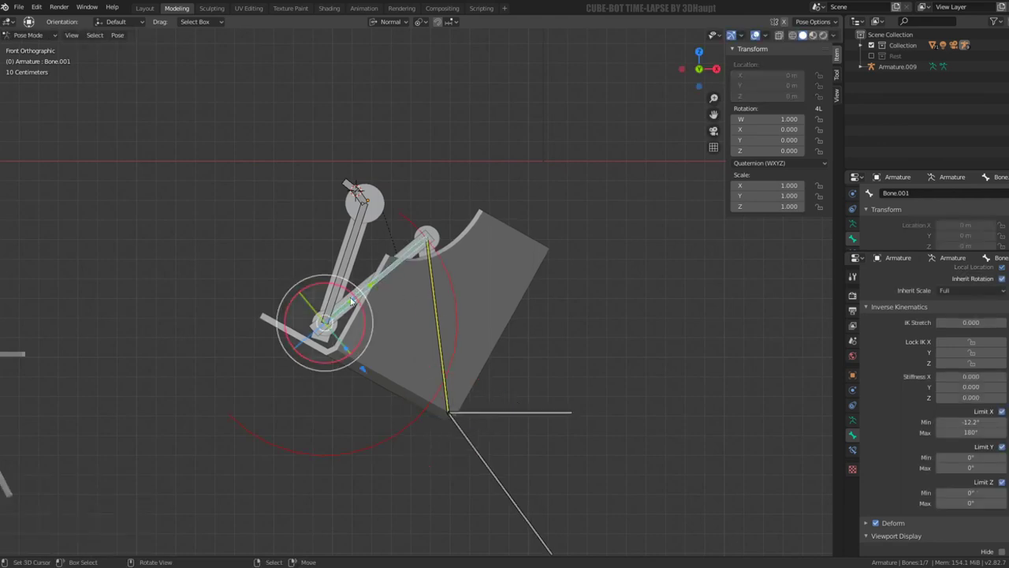
left_click(347, 260)
scroll(970, 402, "up", 3)
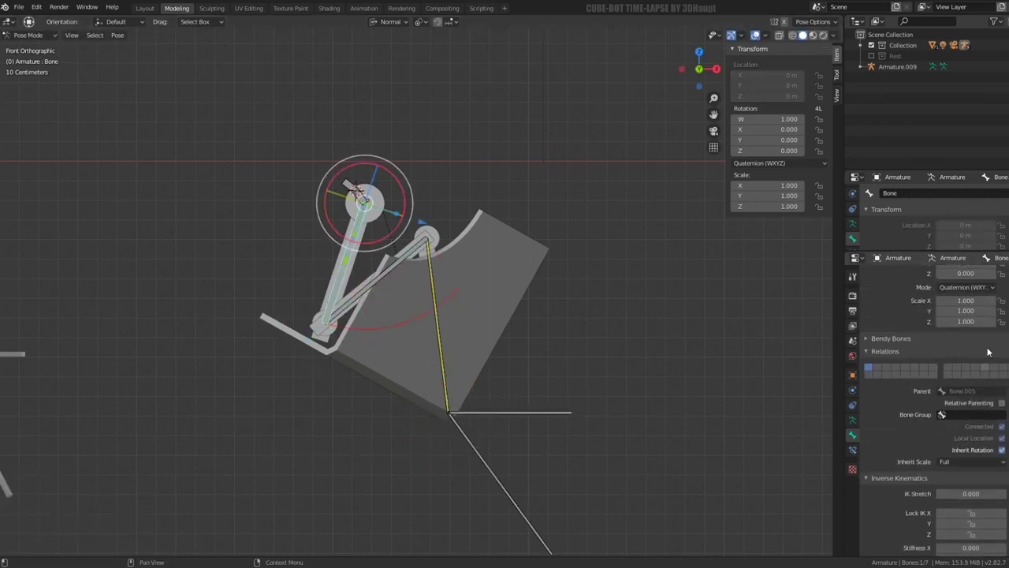
scroll(970, 402, "down", 1)
scroll(950, 449, "down", 3)
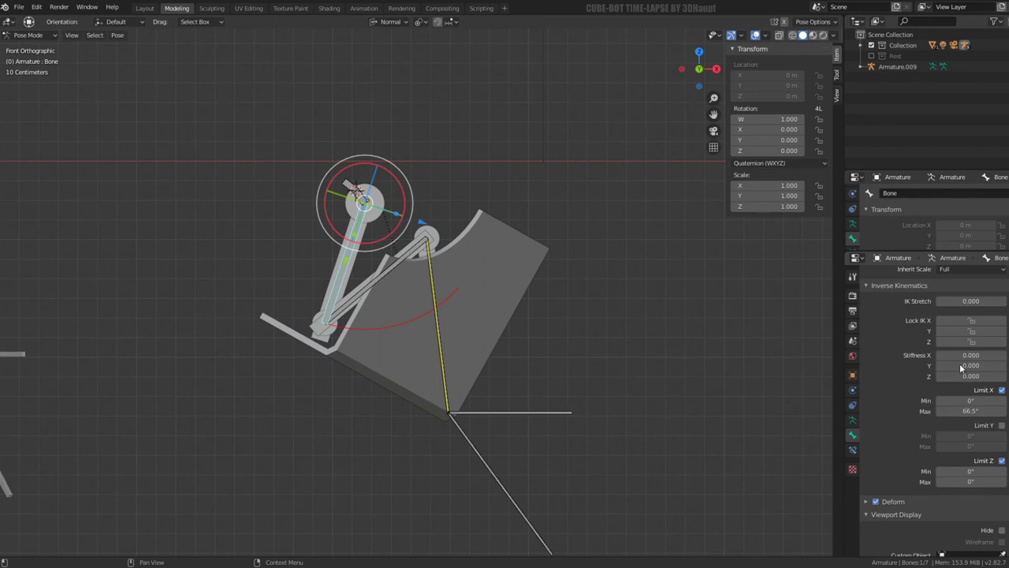
left_click_drag(970, 355, 1005, 354)
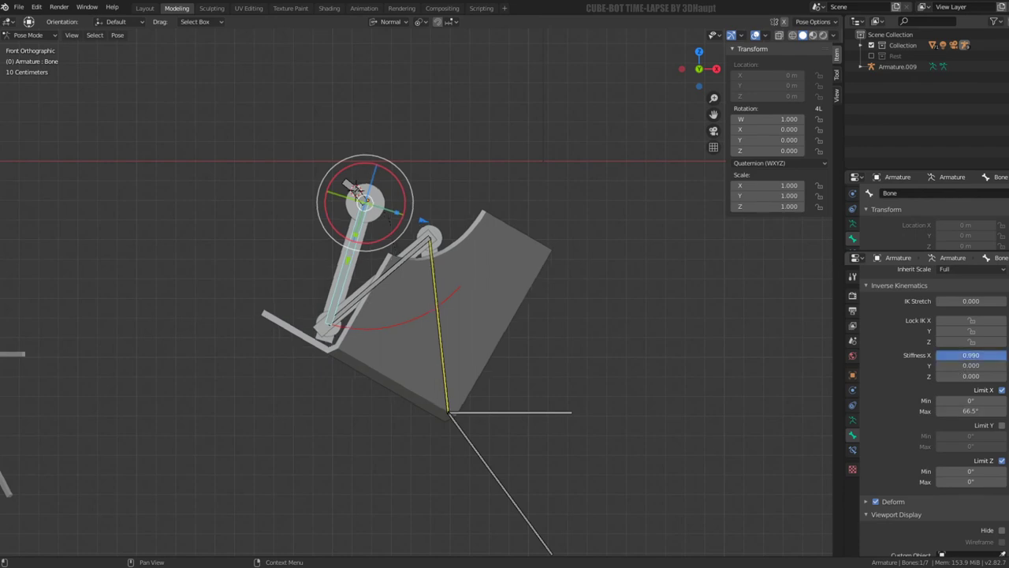
Step: Test X stiffness on Bone.001, leaving it at 0, then set Bone.005's X stiffness to 0.990
left_click(386, 268)
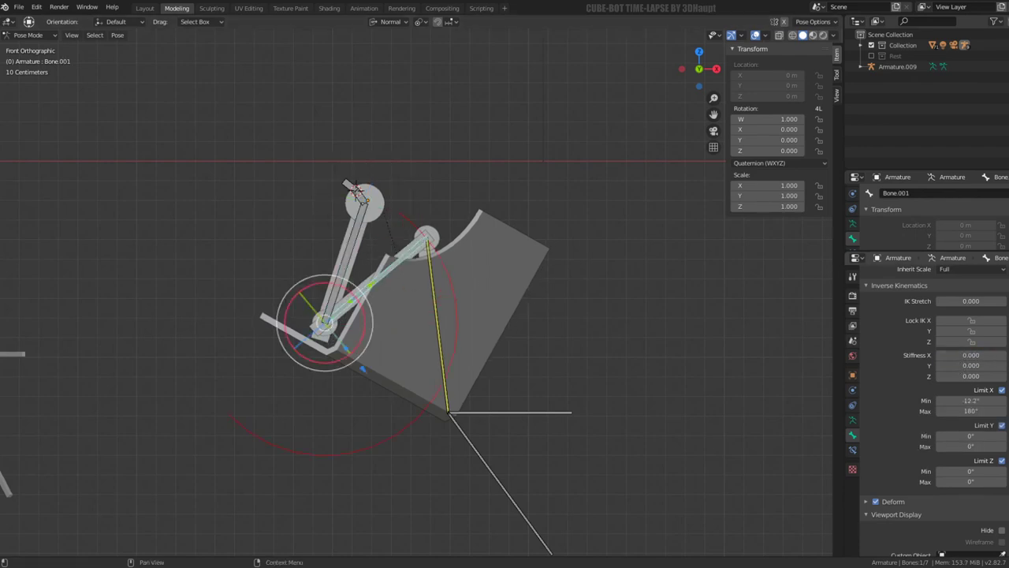
left_click_drag(970, 359, 971, 354)
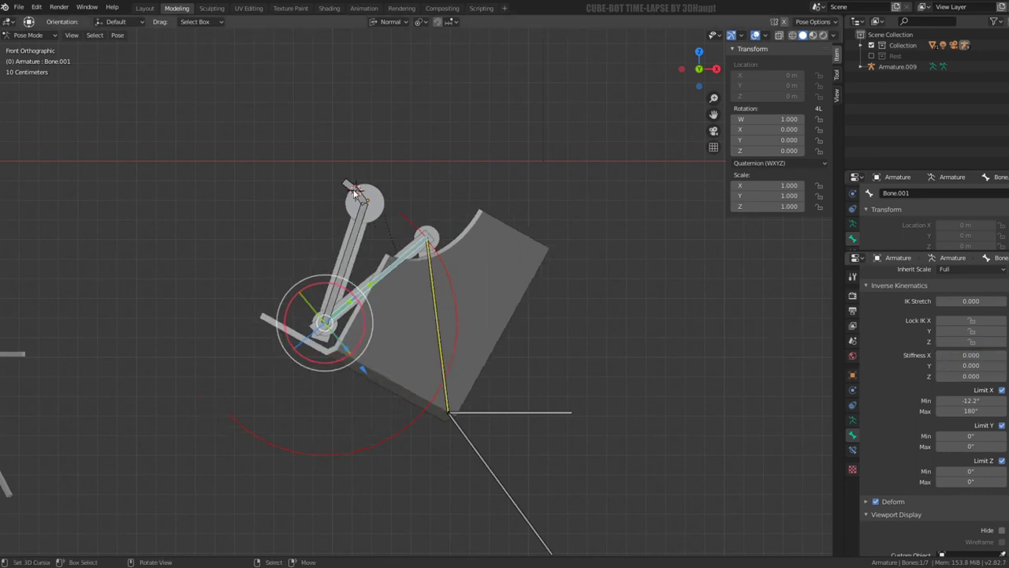
left_click(355, 193)
left_click_drag(972, 356, 995, 355)
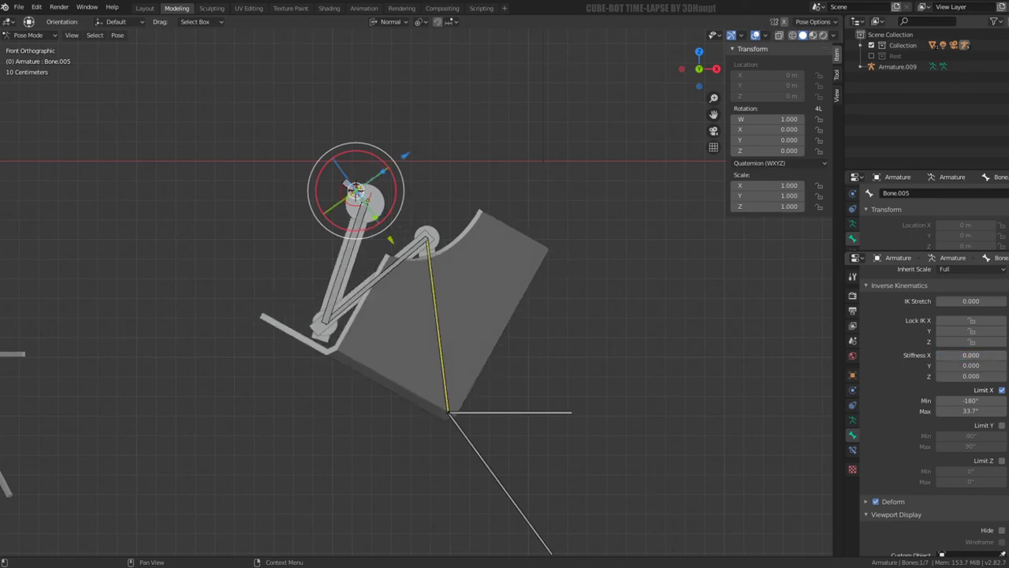
Step: Test the arm by grabbing Bone.003, then set Bone.005's IK X limit minimum to 0°
left_click(480, 448)
key("g")
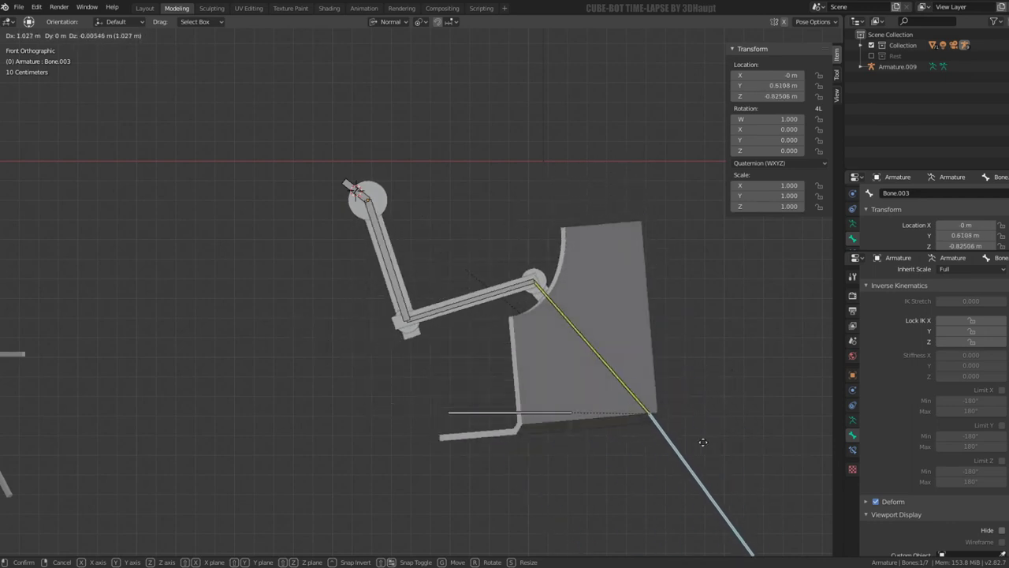
left_click(365, 267)
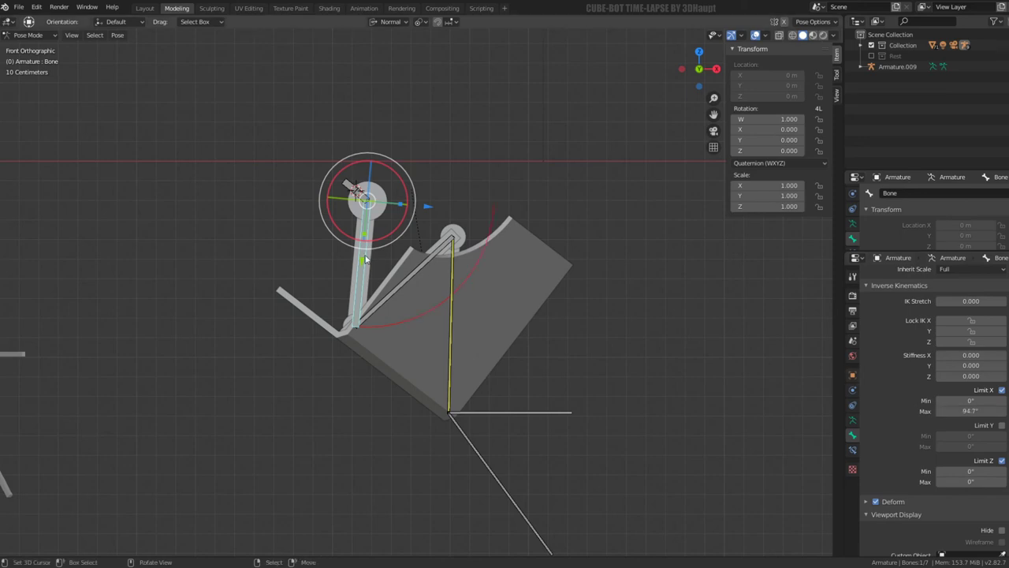
left_click(357, 192)
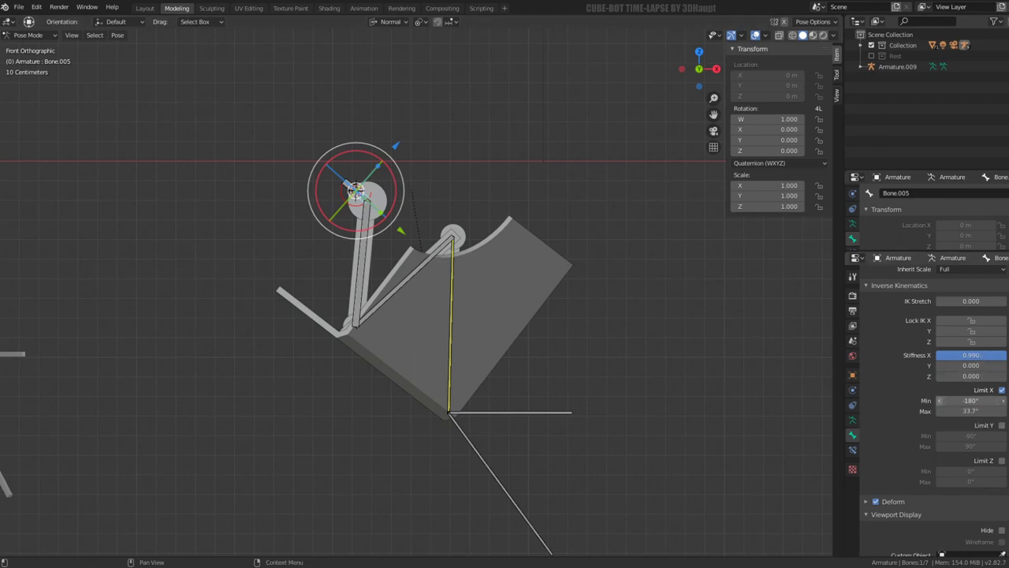
key("ctrl+z")
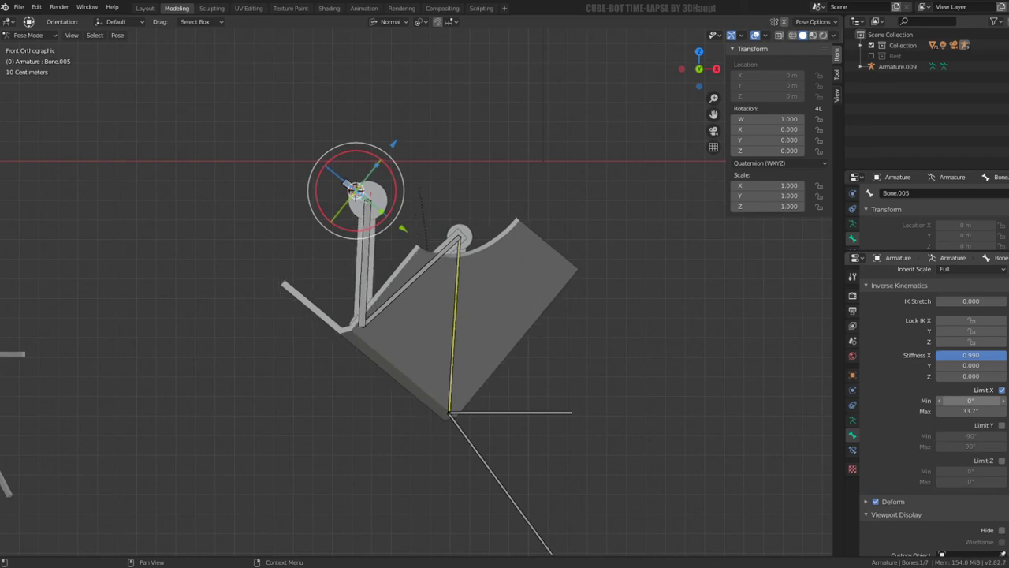
left_click_drag(970, 400, 983, 401)
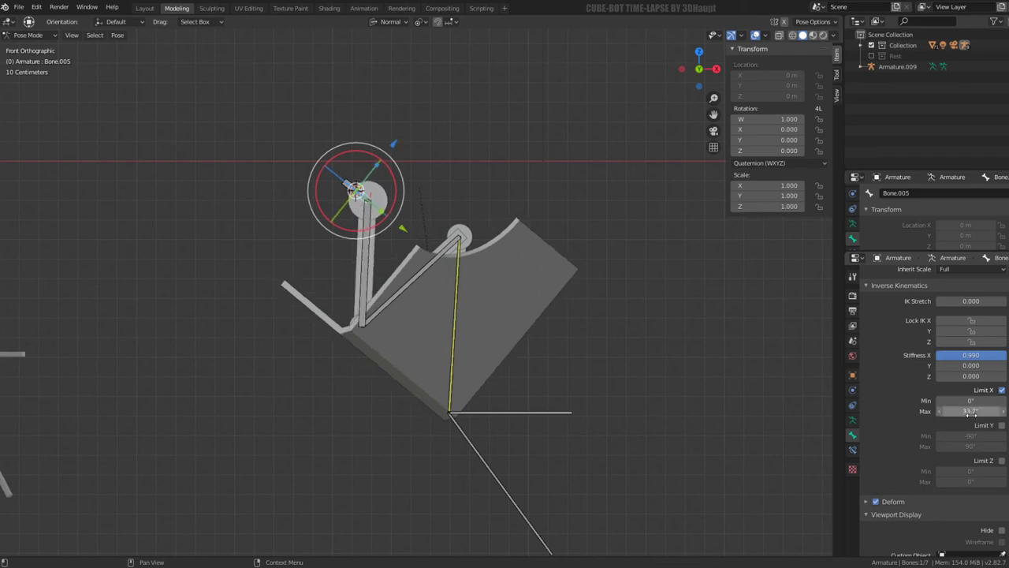
Step: Move the IK target Bone.004 right to about Y 0.947 m, Z 0.454 m
left_click(517, 412)
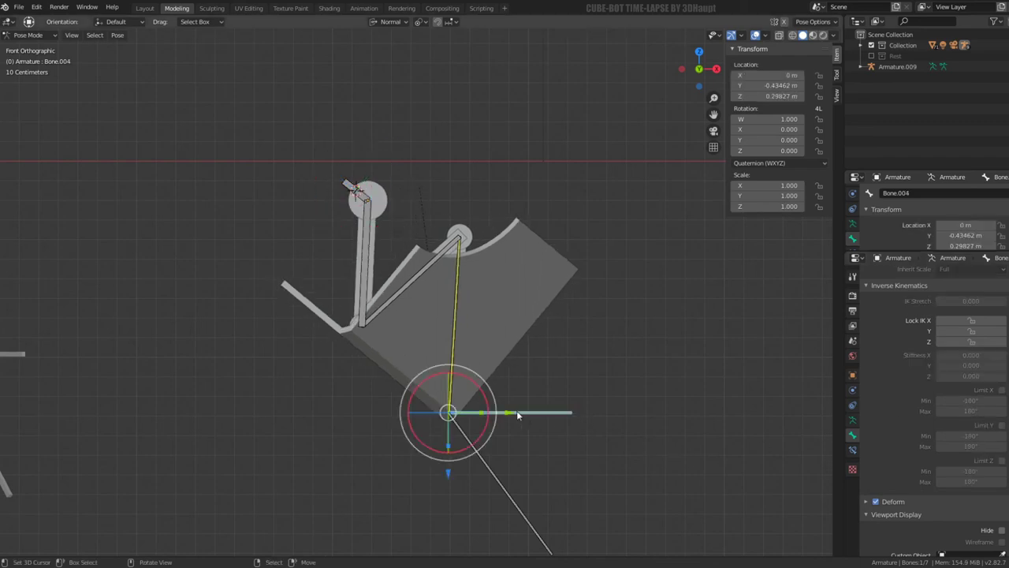
key("g")
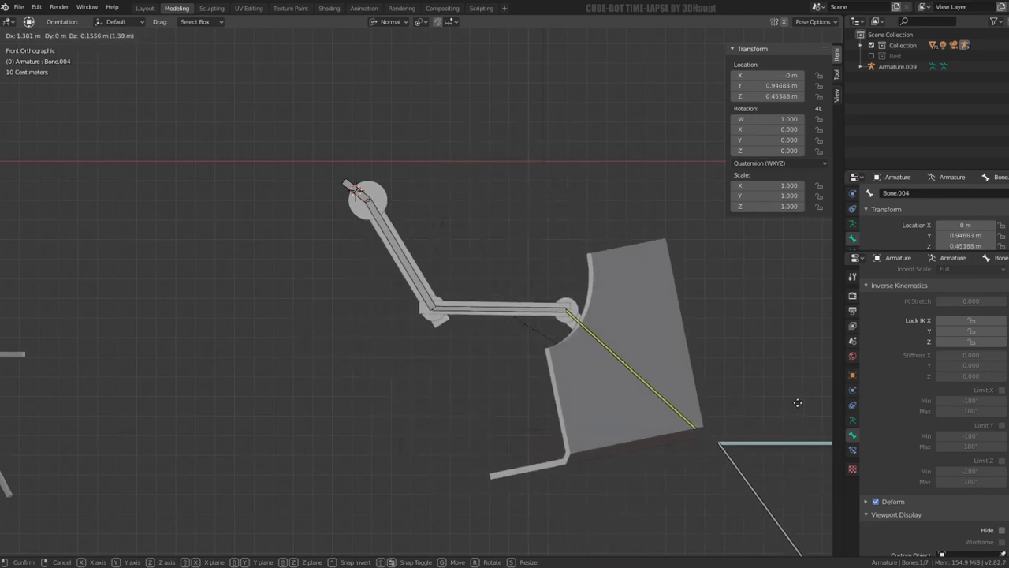
left_click(541, 347)
left_click(474, 308)
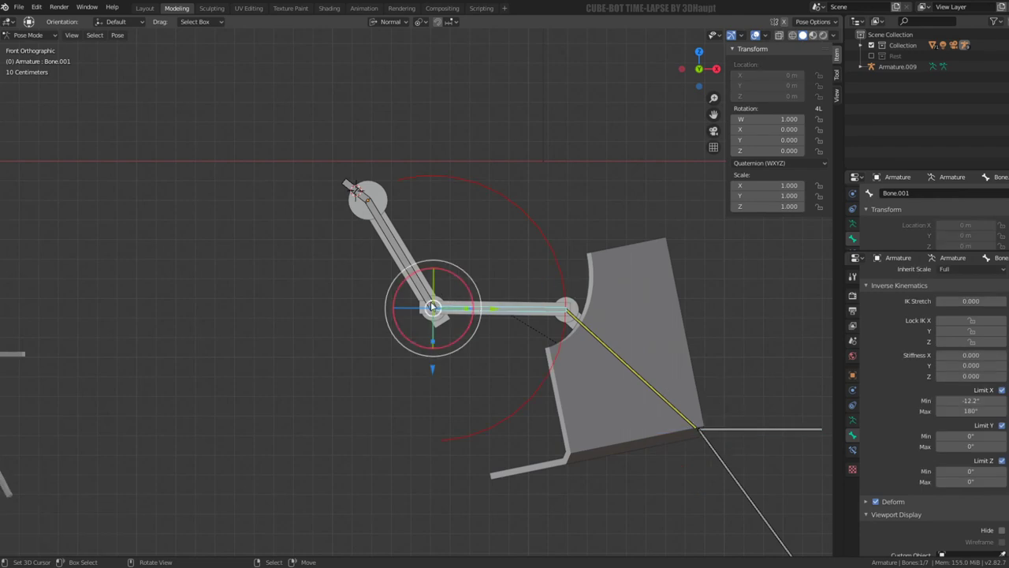
Step: Move the IK target Bone.004 to a new position near Y 1.49 m, Z 0.48 m
left_click_drag(430, 301, 433, 307)
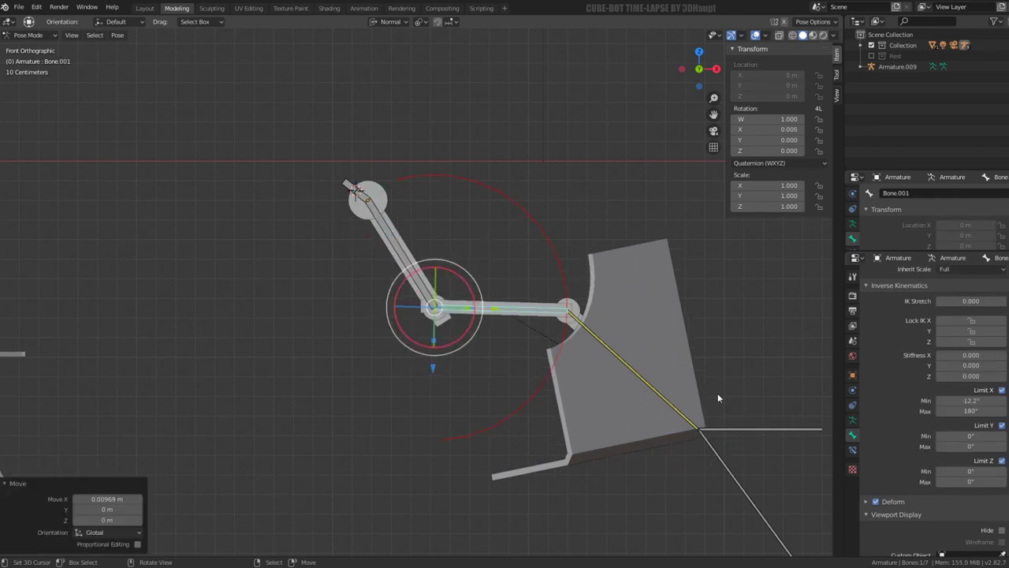
left_click(721, 430)
scroll(721, 430, "down", 2)
key("g")
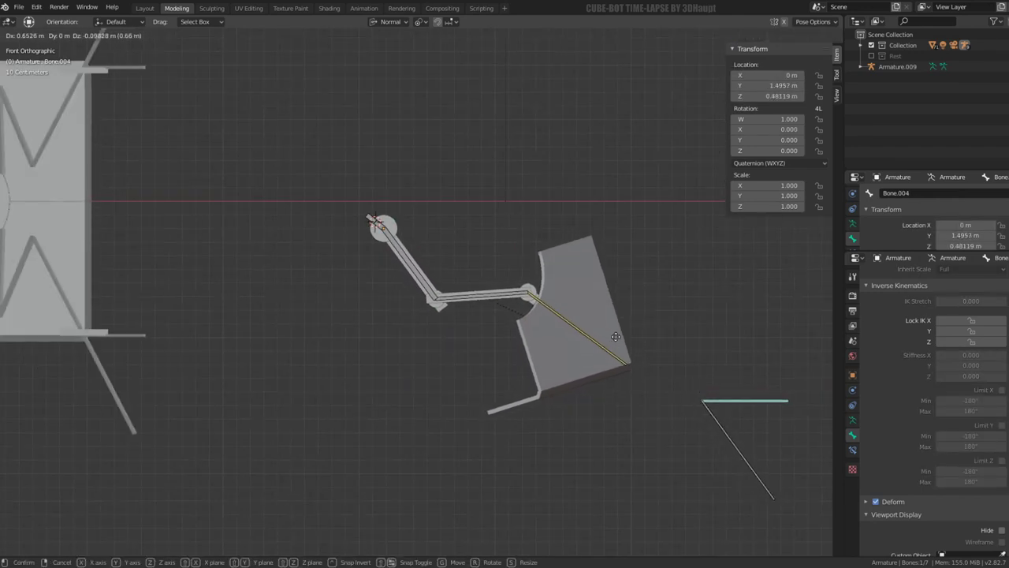
left_click(615, 337)
left_click(539, 312)
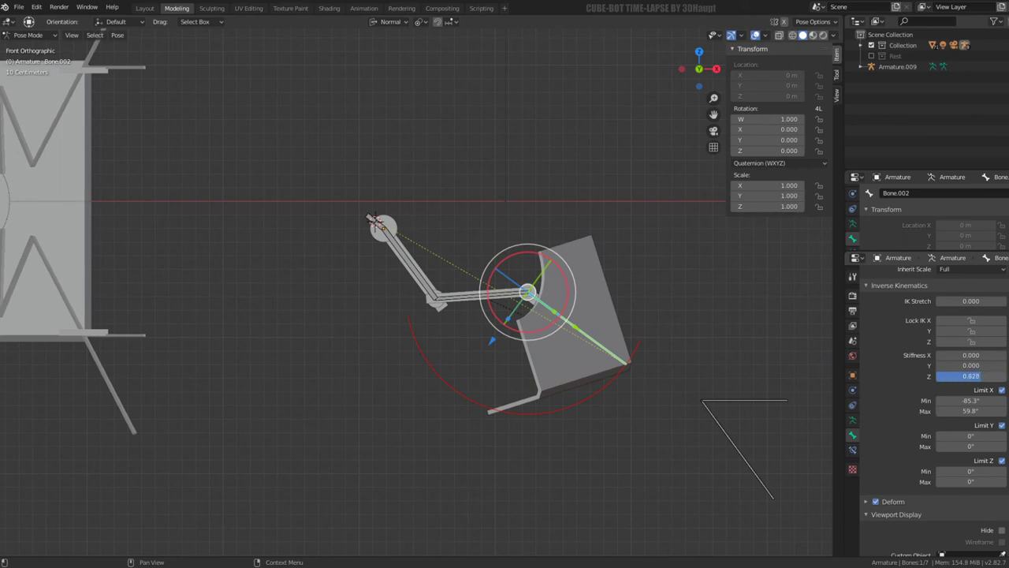
Step: Enable Bone.001's IK Y rotation limit with a 0.1° maximum
left_click(504, 296)
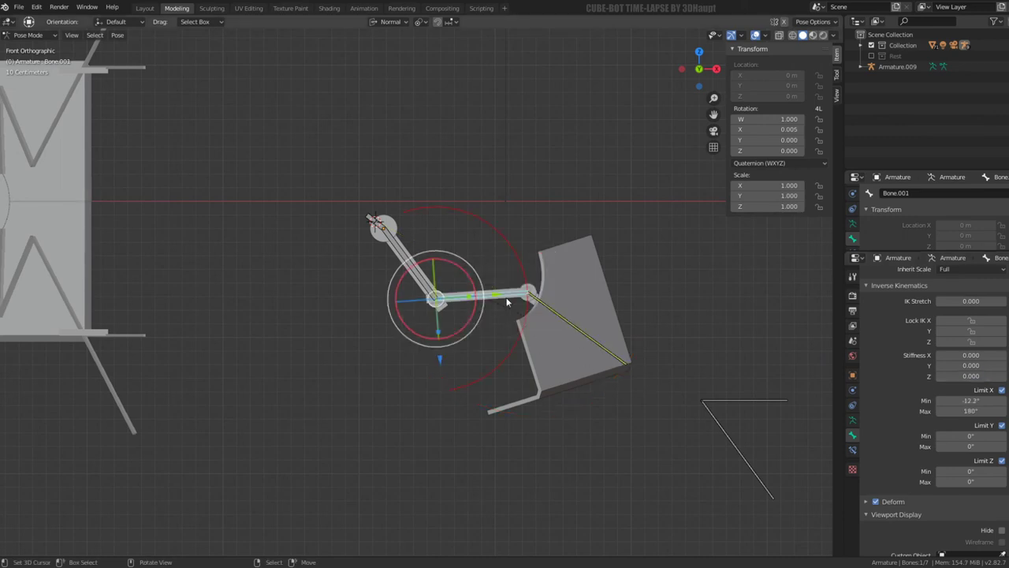
left_click(1002, 425)
left_click(1002, 426)
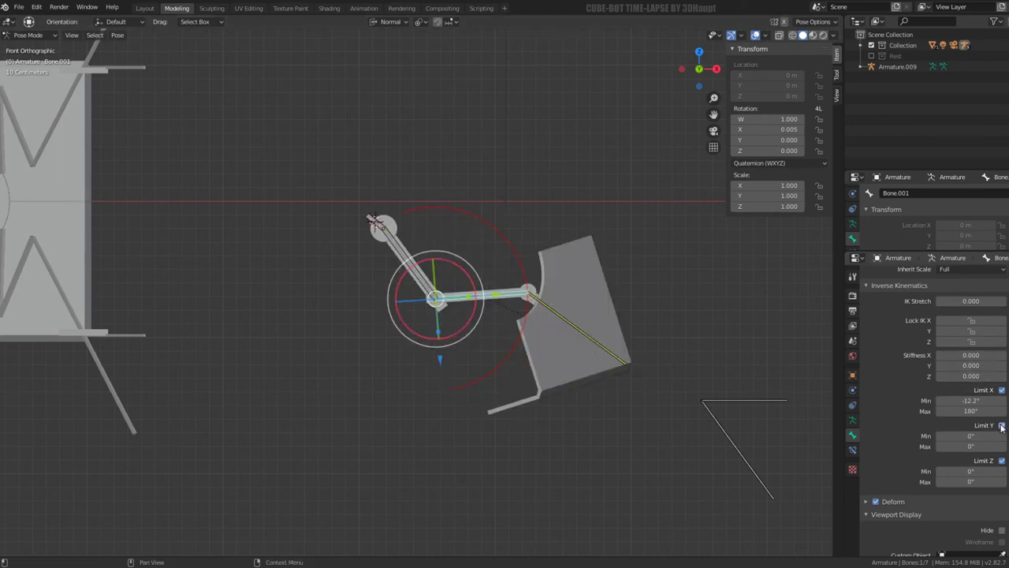
left_click_drag(937, 439, 940, 439)
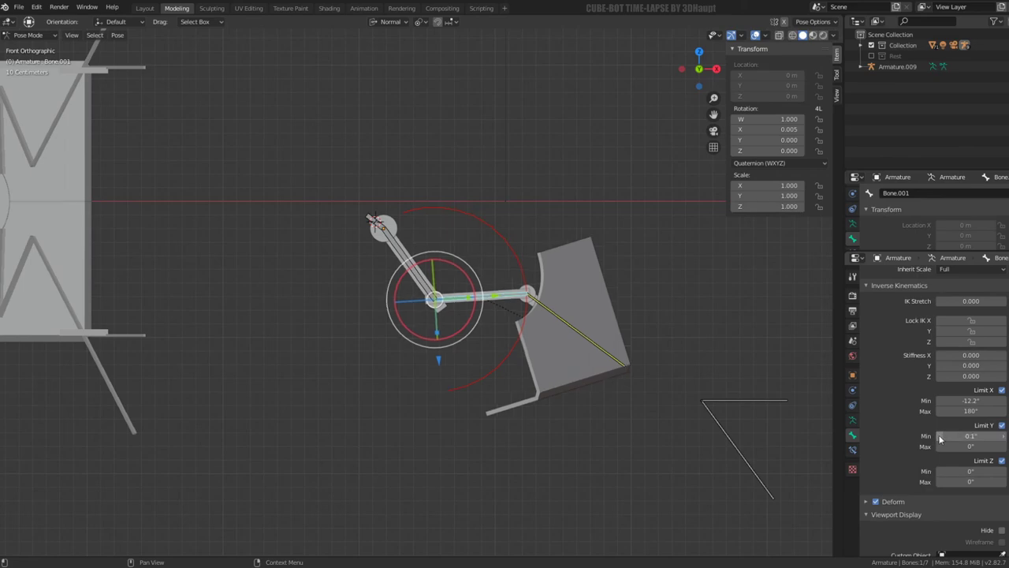
left_click(1003, 446)
scroll(655, 254, "up", 2)
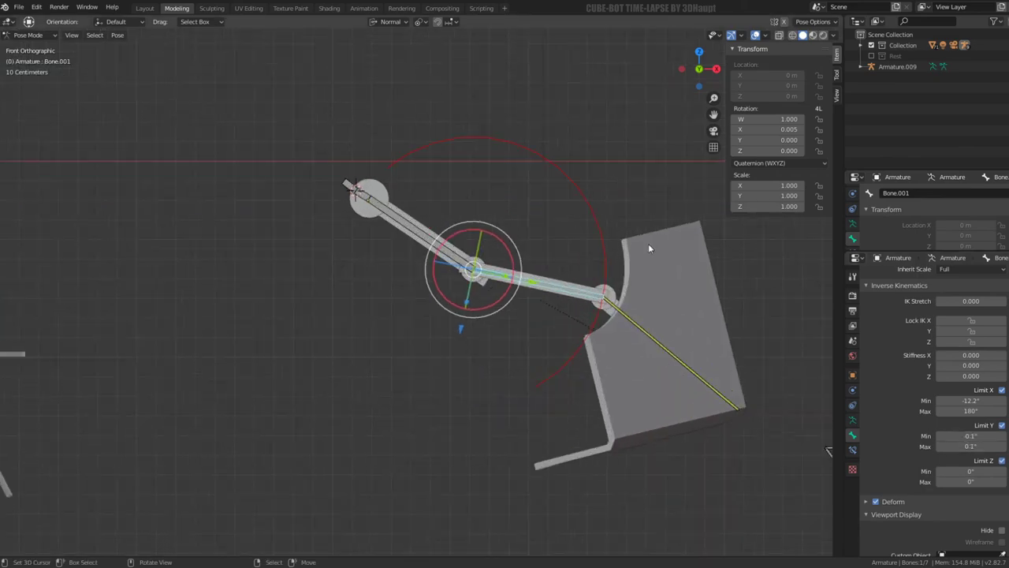
Step: Enable the IK Y rotation limit on Bone with a 0.1° maximum
mouse_move(648, 243)
middle_mouse_down()
mouse_move(510, 297)
mouse_move(666, 277)
middle_mouse_up()
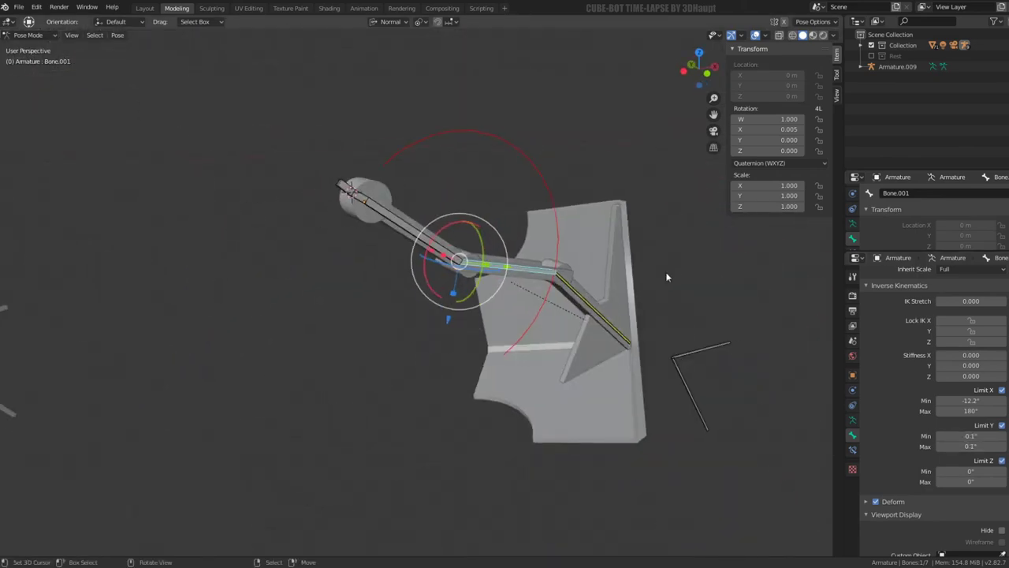
key("KP_1")
left_click(461, 256)
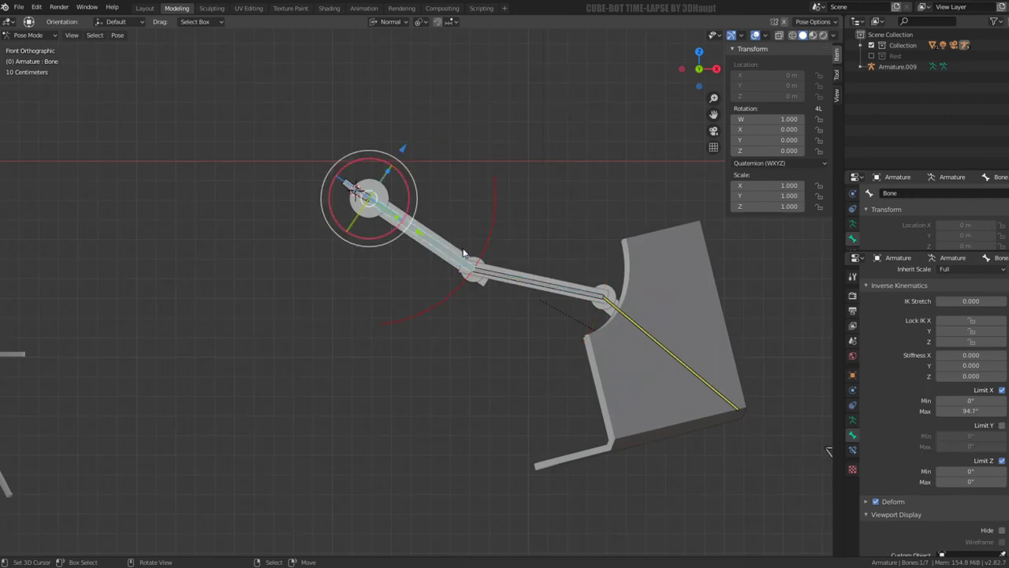
left_click(1002, 425)
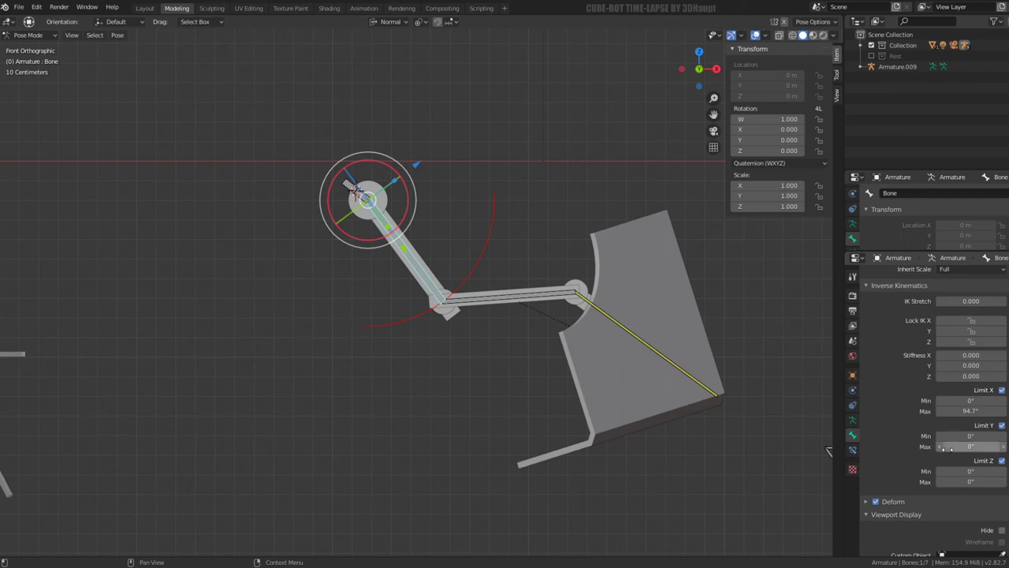
left_click(1003, 447)
scroll(739, 380, "down", 2)
Step: Move the IK target to test the arm, cancelling a second move
left_click(670, 394)
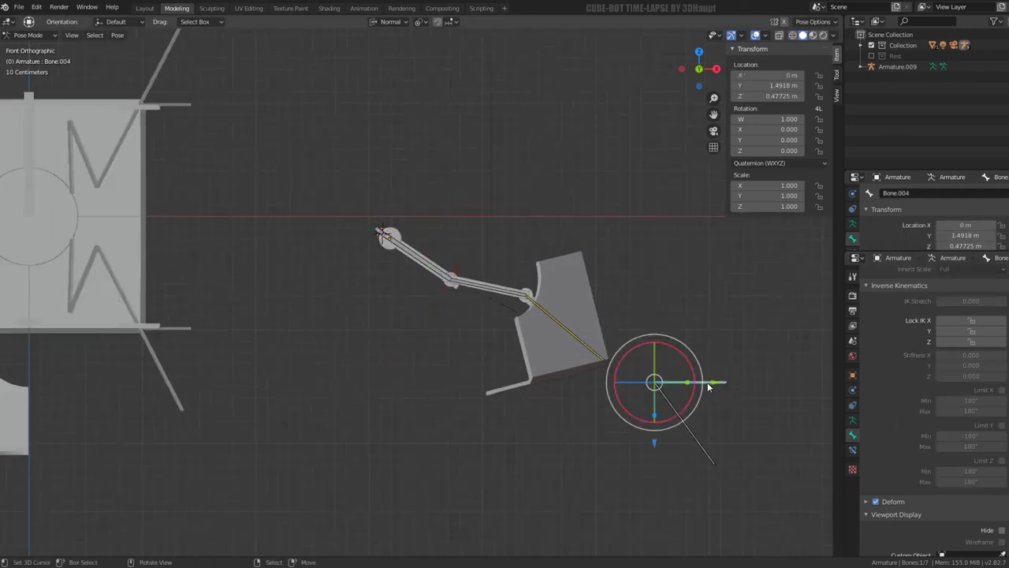
scroll(671, 394, "up", 2)
key("g")
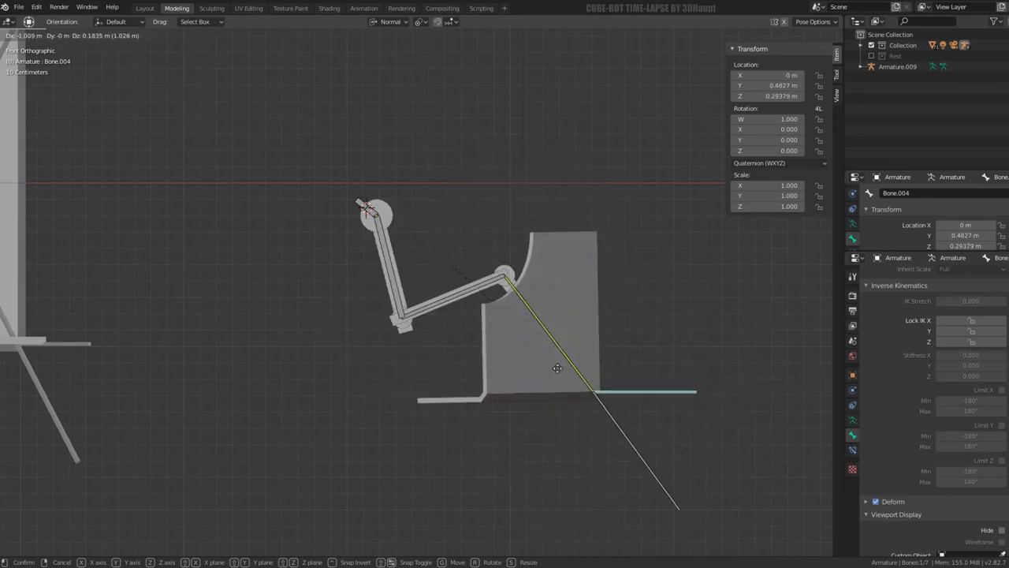
left_click(551, 379)
mouse_move(552, 379)
middle_mouse_down()
mouse_move(381, 354)
mouse_move(456, 359)
middle_mouse_up()
key("g")
key("Escape")
middle_click_drag(492, 479, 378, 404)
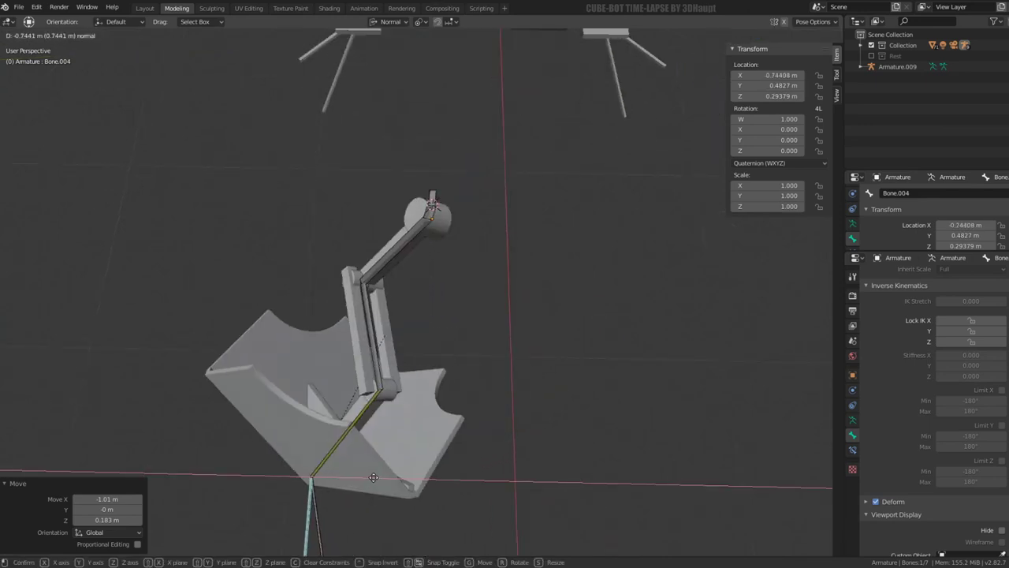
Step: Set Bone.005's IK Y limit to 0° minimum and 0.1° maximum
left_click(369, 410)
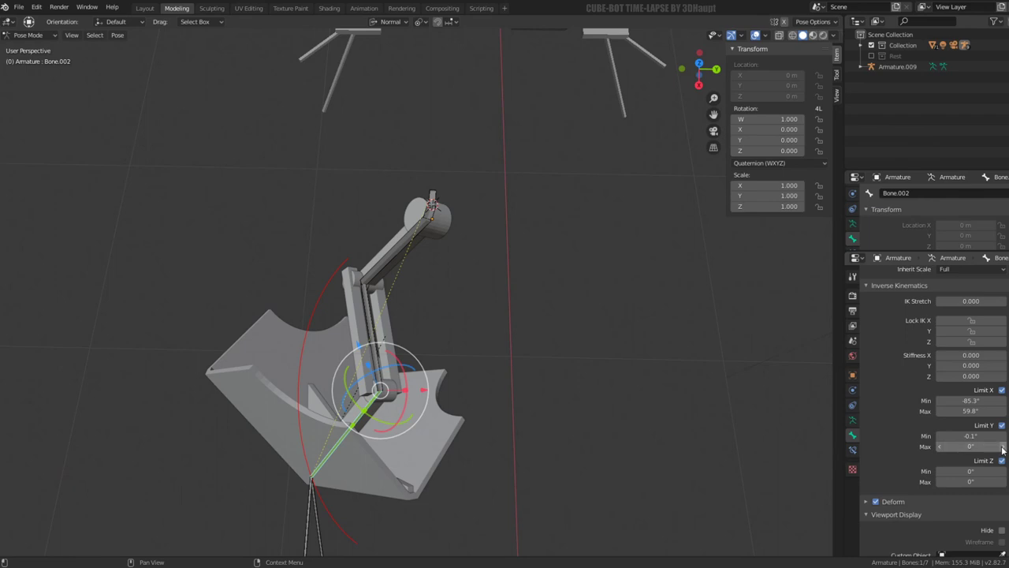
left_click(438, 218)
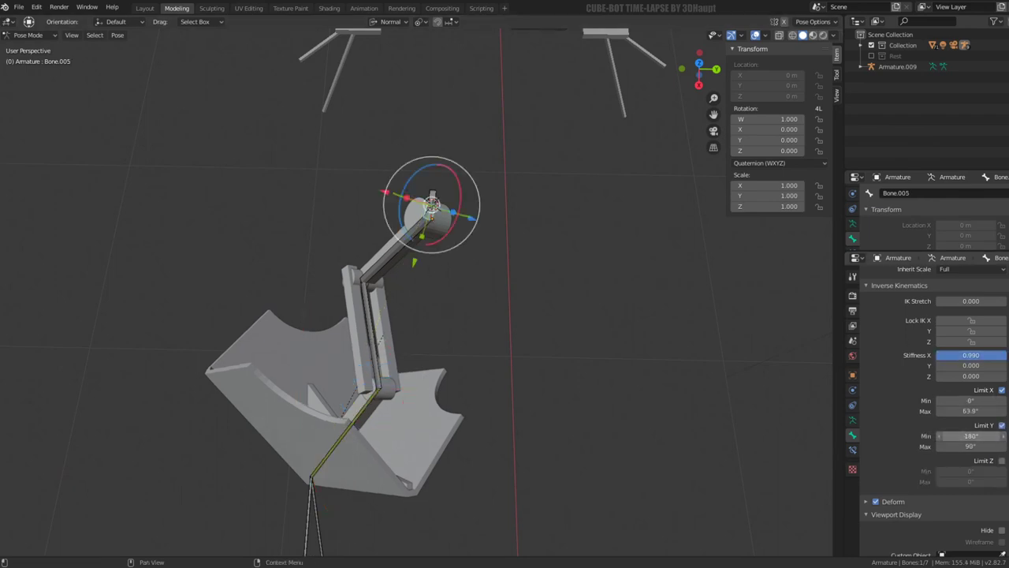
key("BackSpace")
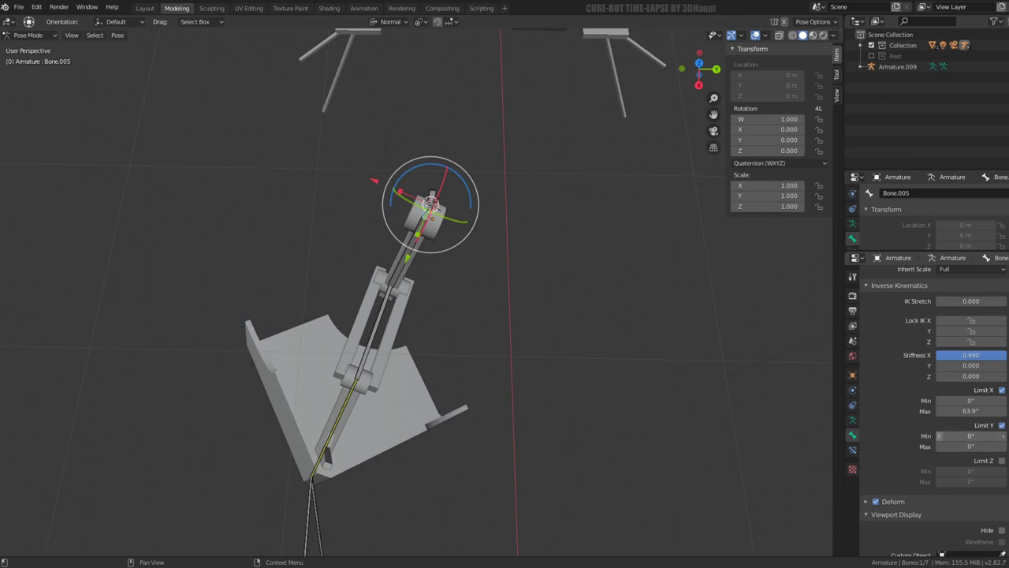
left_click(1004, 447)
mouse_move(308, 315)
middle_mouse_down()
mouse_move(446, 341)
mouse_move(419, 359)
middle_mouse_up()
Step: Move the IK target to test the arm, then clear its location and return to front view
left_click(383, 465)
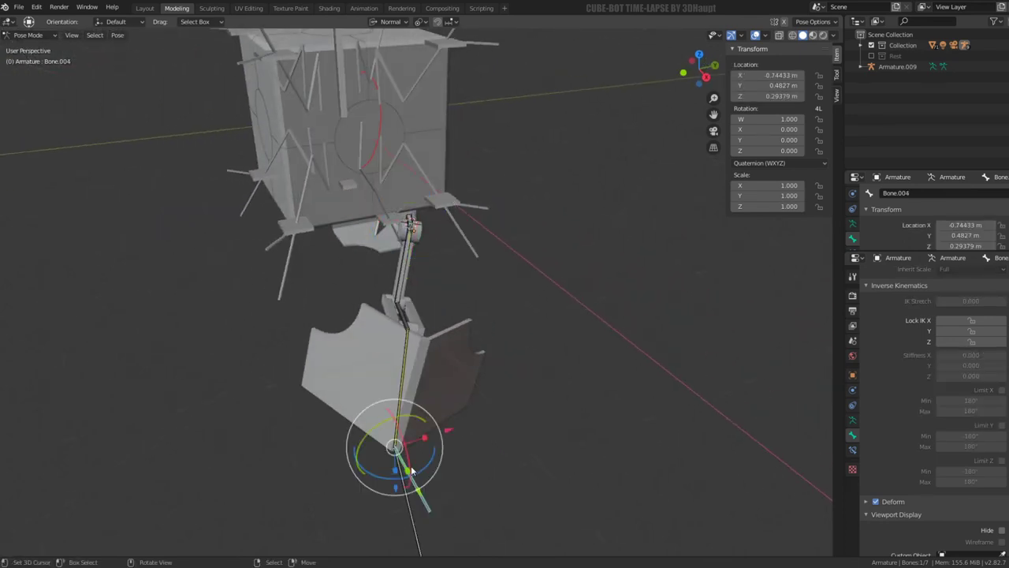
middle_click_drag(383, 465, 397, 408)
key("g")
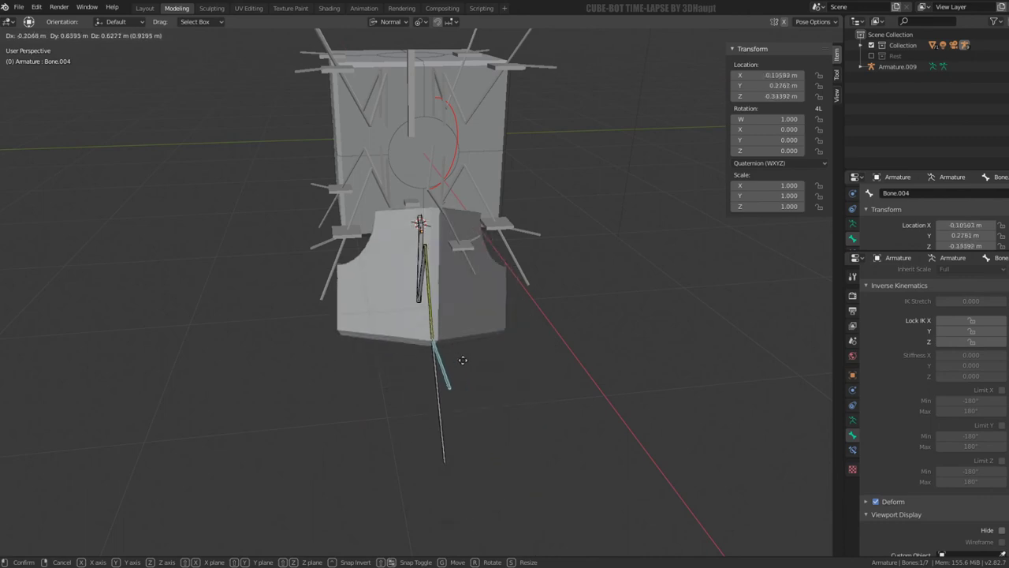
left_click(444, 347)
middle_click_drag(444, 331, 491, 229)
key("g")
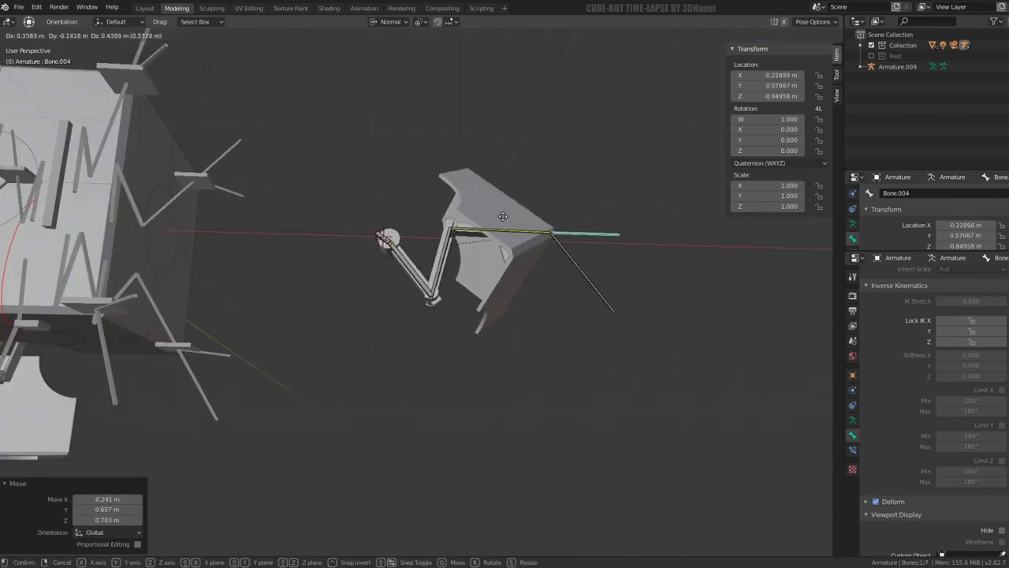
right_click(485, 391)
key("alt+g")
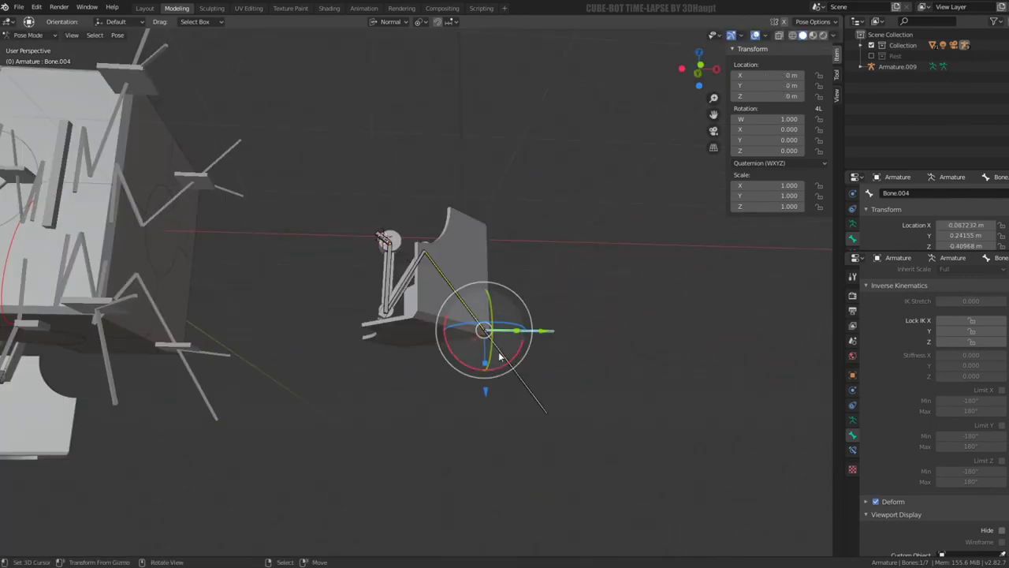
key("KP_1")
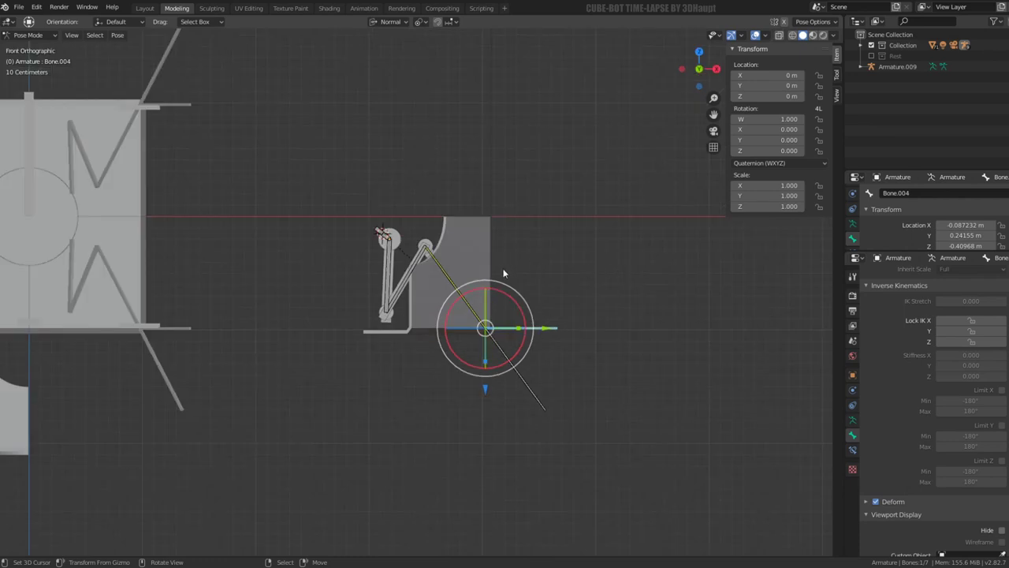
Step: Reposition the IK target, then raise Bone.006's IK Y limit maximum to 0.1°
key("g")
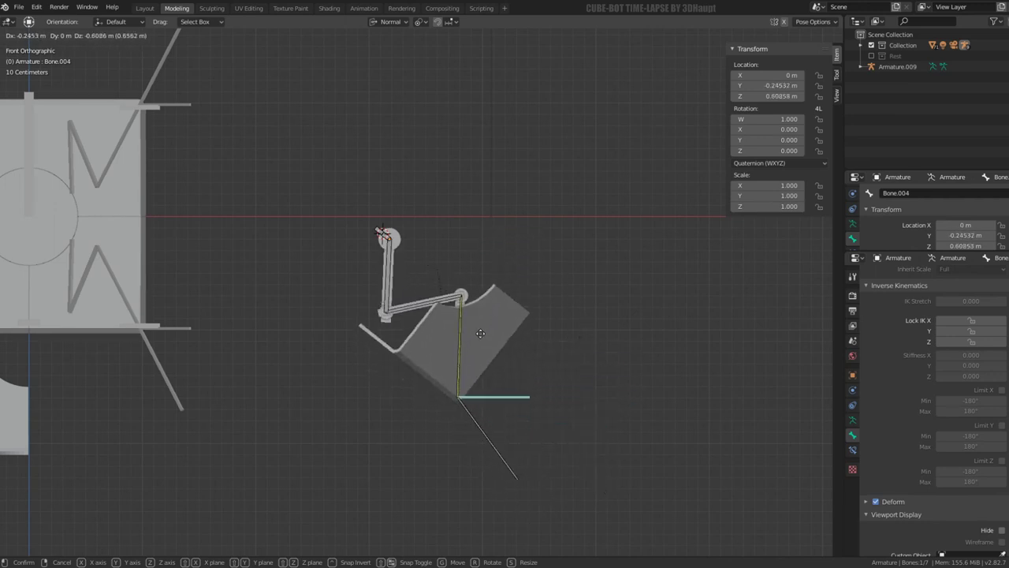
left_click(421, 242)
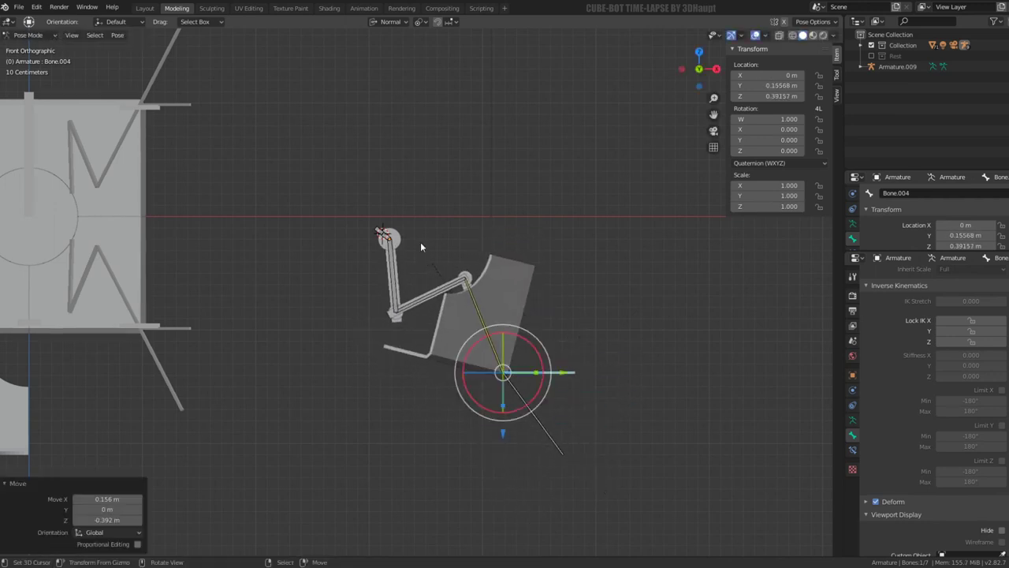
scroll(420, 242, "up", 4)
left_click(359, 176)
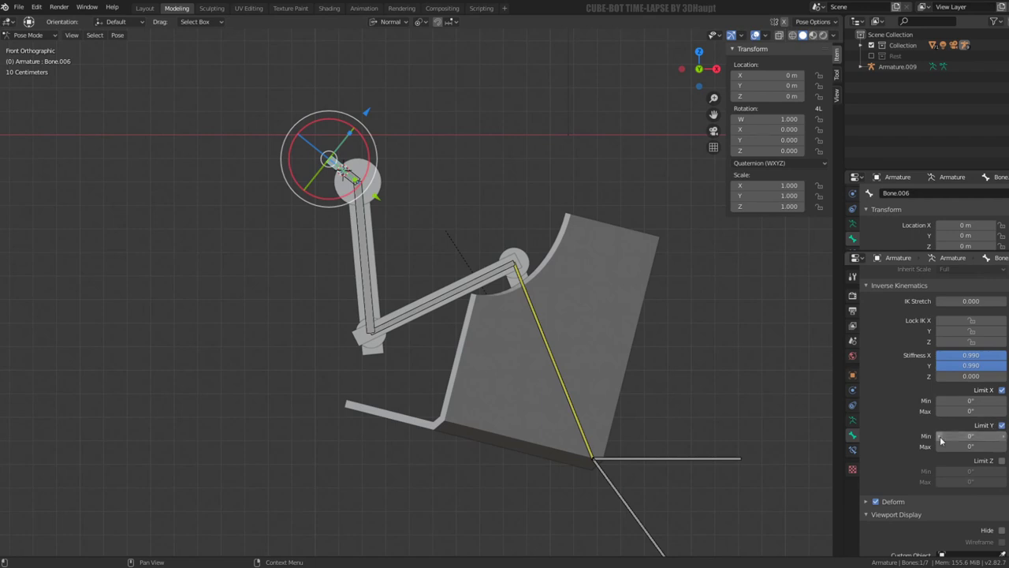
left_click(1002, 448)
Step: Move the IK target twice around the backdrop, ending near Y 0.644 m, Z 0.753 m
left_click(619, 458)
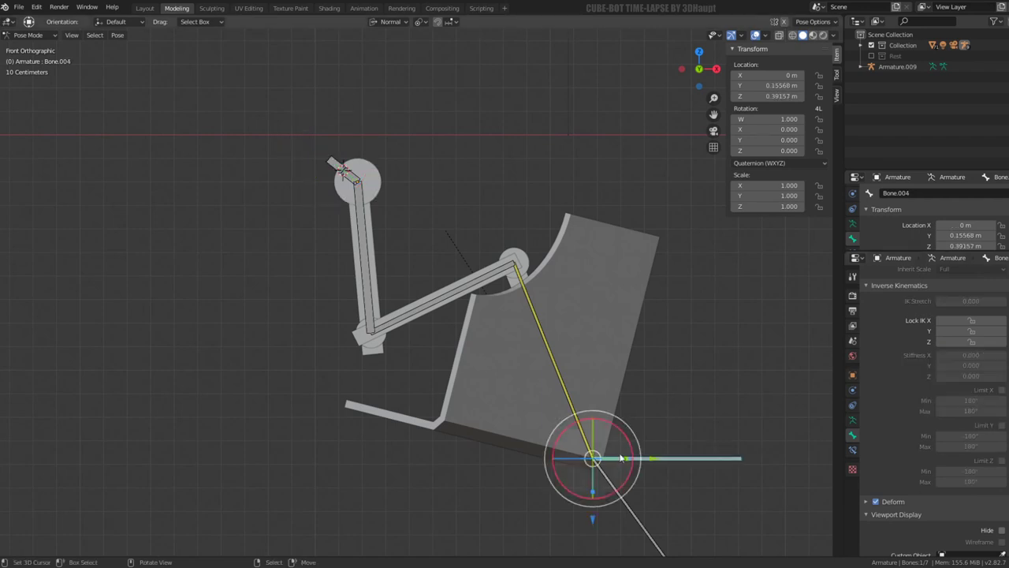
key("g")
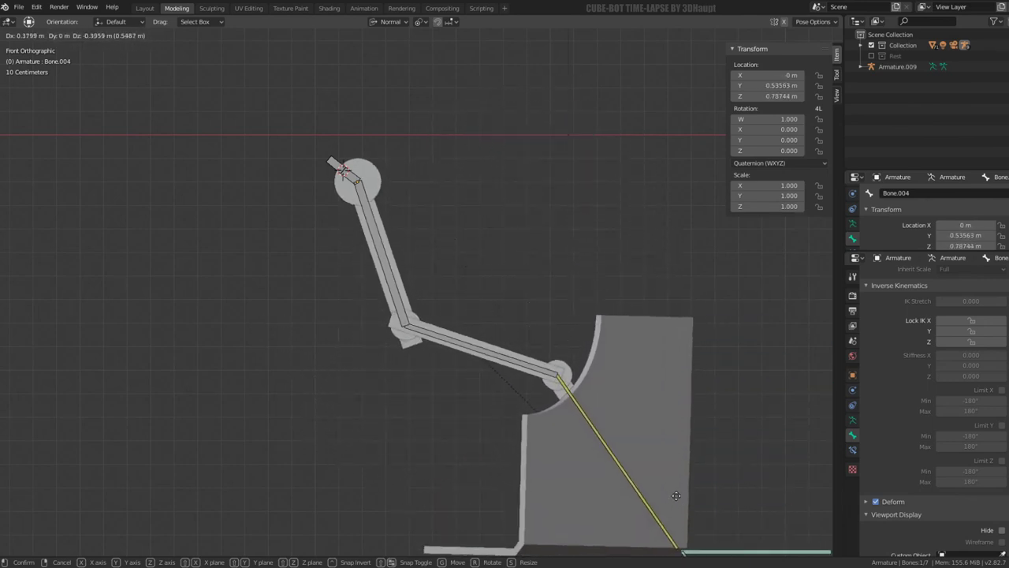
left_click(655, 489)
scroll(500, 225, "down", 2)
key("g")
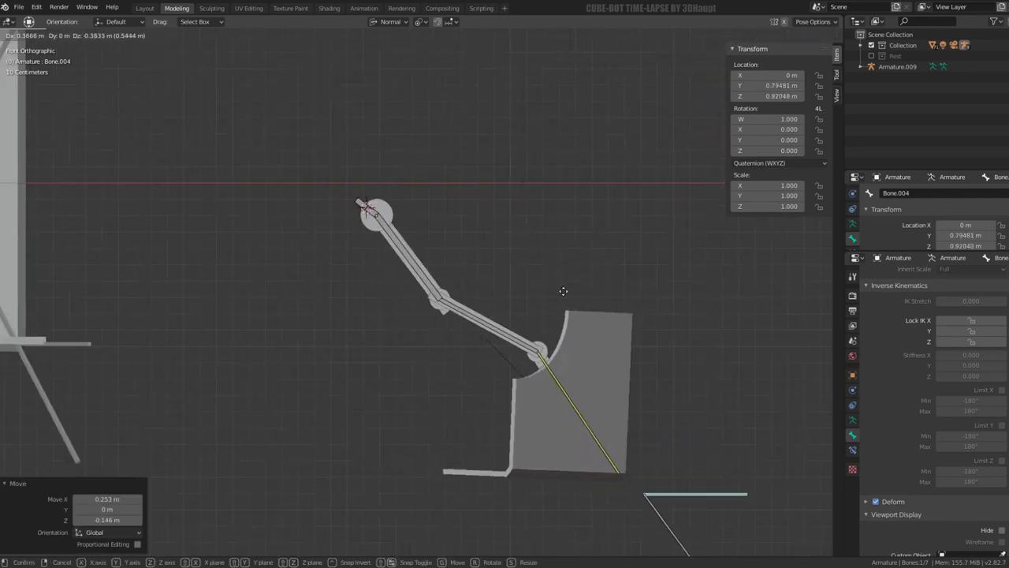
left_click(540, 271)
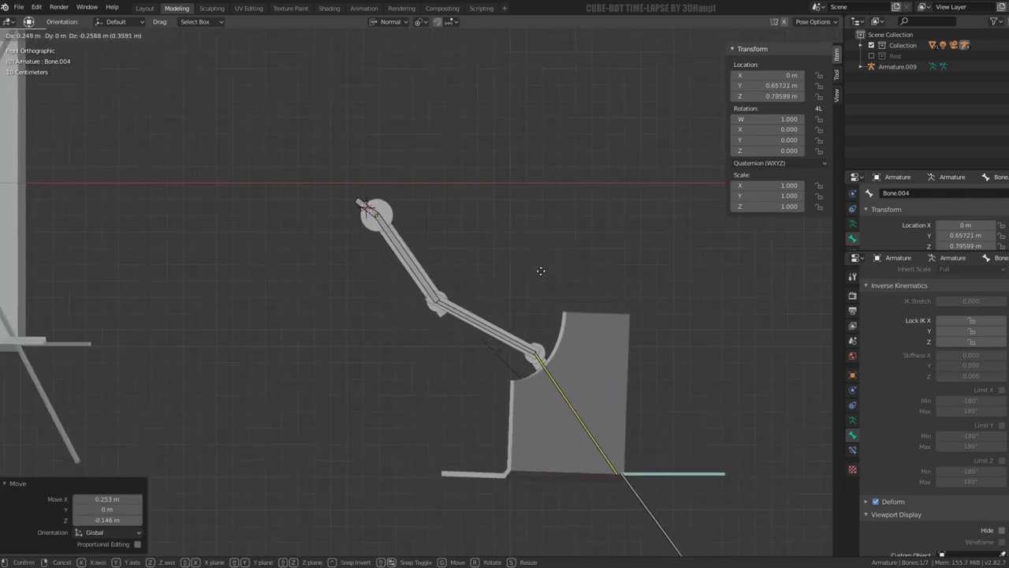
left_click(553, 353)
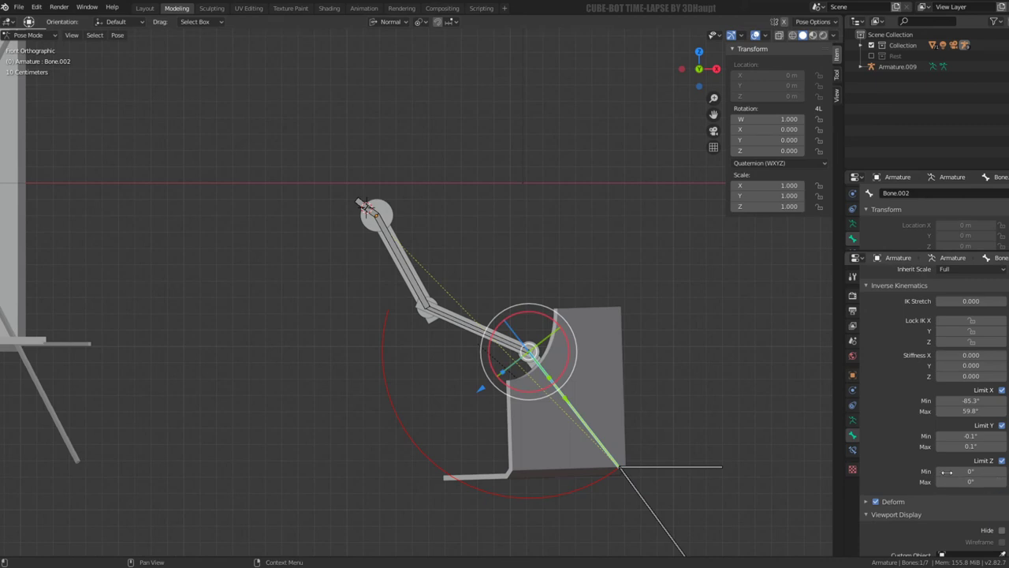
Step: Raise the IK Z limit maximum to 0.1° on Bone.002 and Bone.001, then grab the IK target
left_click(1003, 483)
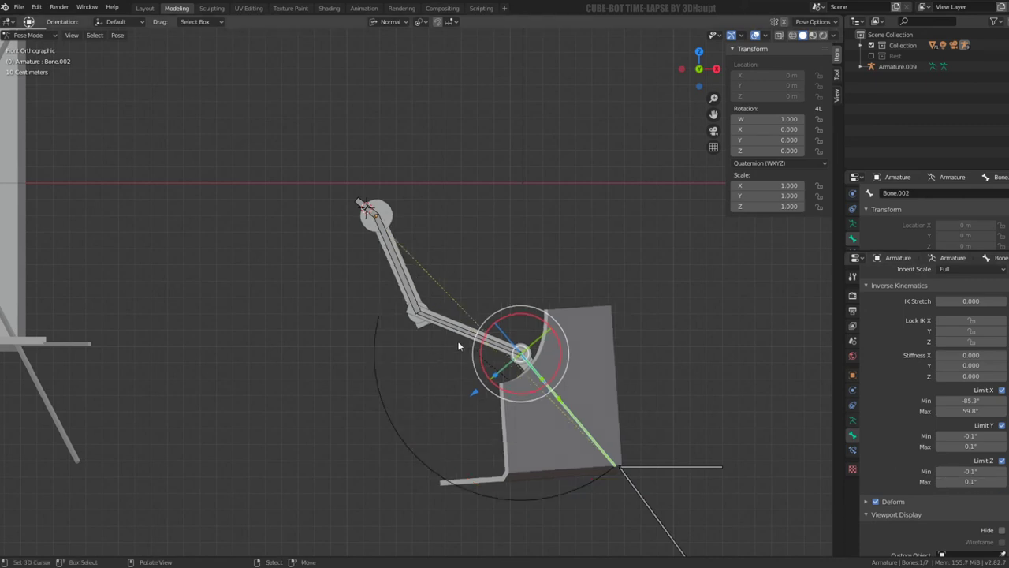
left_click(1003, 481)
left_click(377, 224)
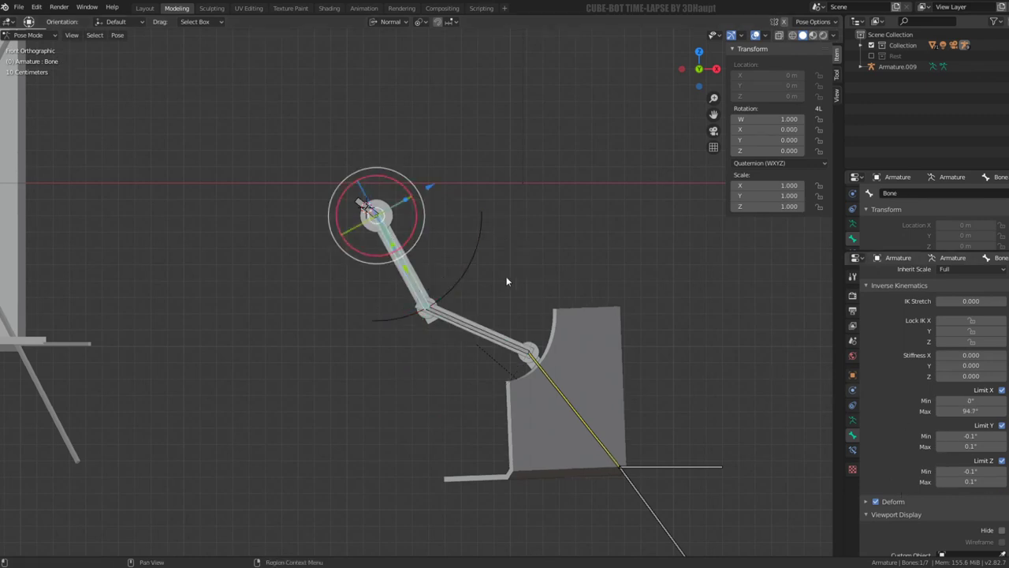
left_click(686, 465)
key("g")
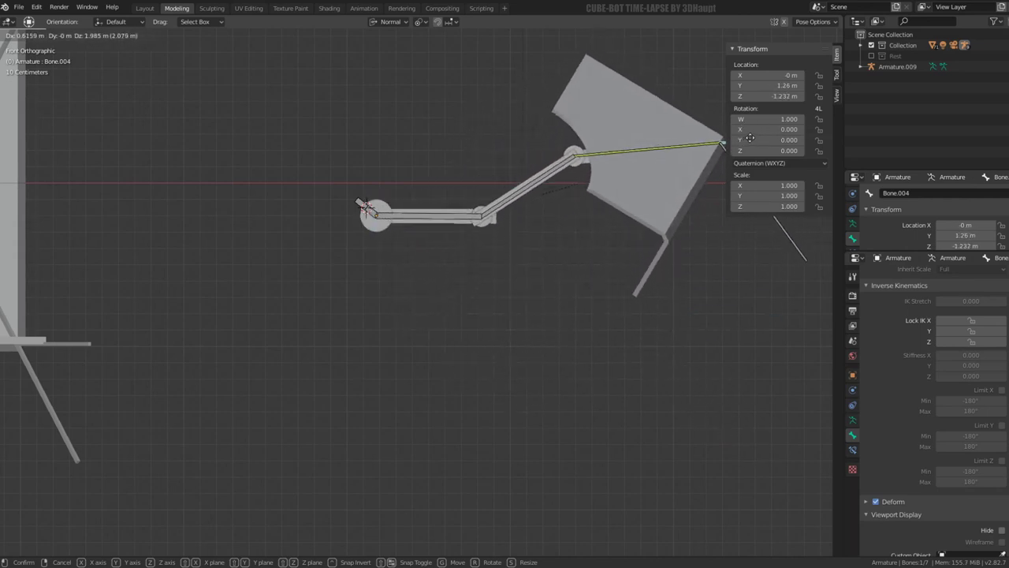
Step: Place the IK target up and to the right, then lower Bone.005's IK X limit maximum
left_click(766, 133)
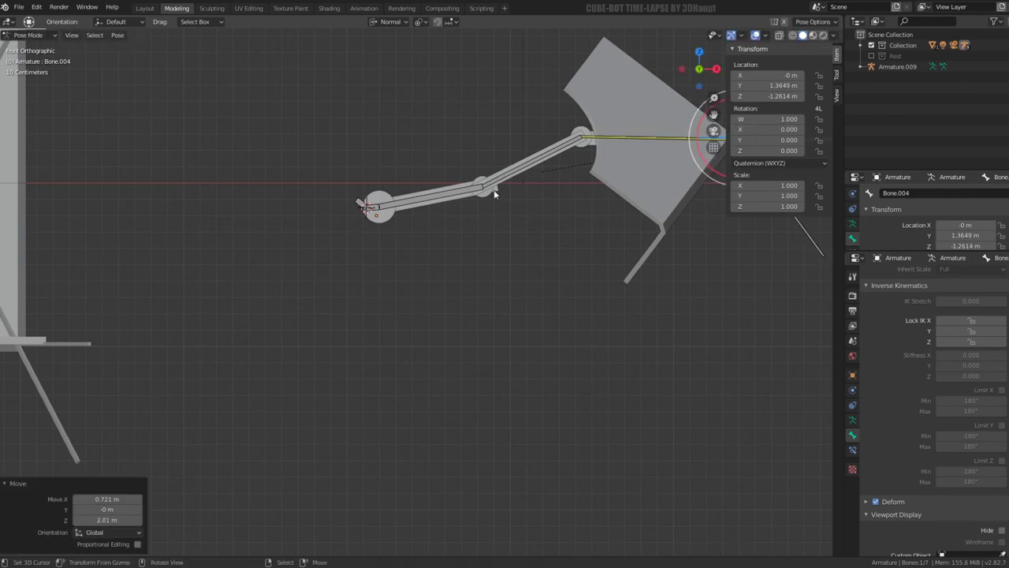
scroll(363, 193, "up", 1)
left_click(359, 193)
left_click(426, 185)
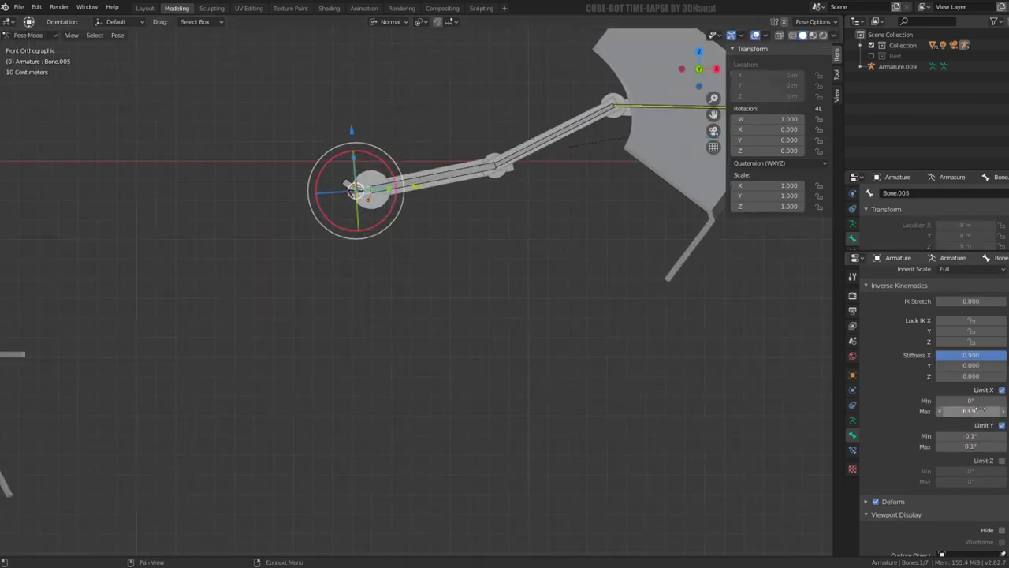
mouse_move(970, 411)
left_mouse_down()
mouse_move(950, 411)
mouse_move(963, 410)
left_mouse_up()
scroll(598, 228, "down", 2)
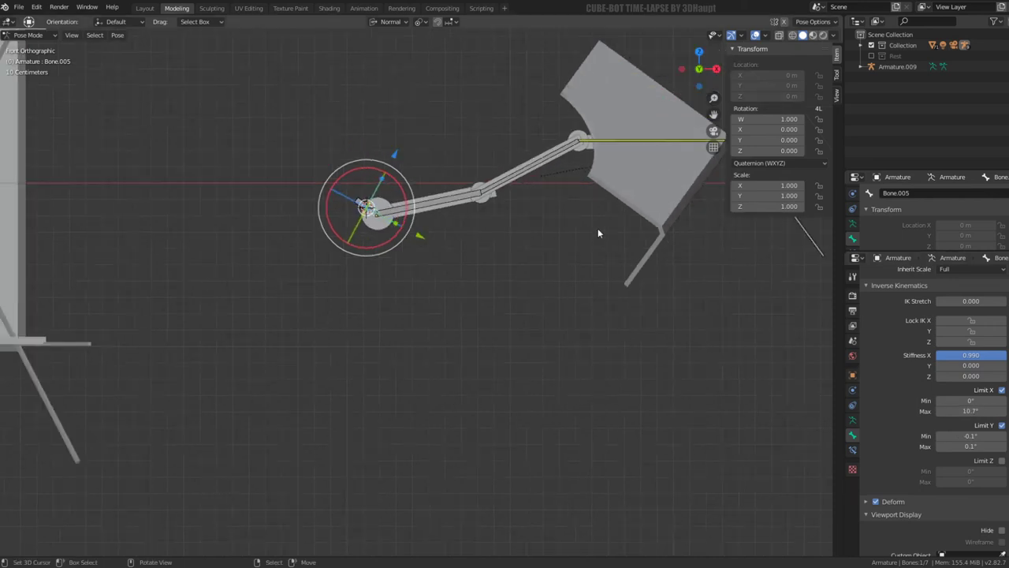
scroll(599, 228, "down", 1)
Step: Grab the IK target Bone.004 again and orbit to inspect the arm's pose
left_click(656, 189)
key("g")
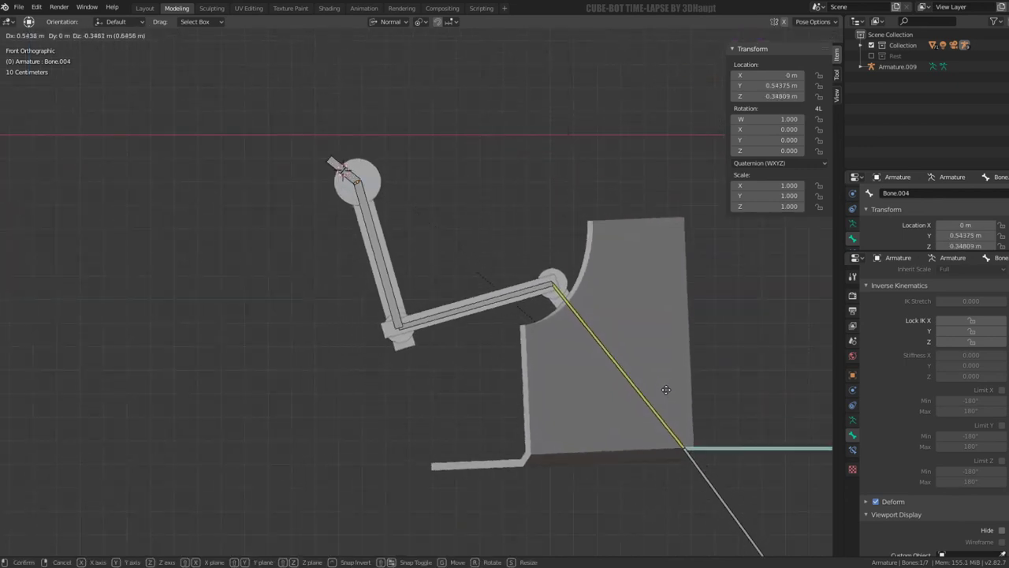
mouse_move(487, 235)
middle_mouse_down()
mouse_move(516, 243)
mouse_move(466, 232)
mouse_move(521, 228)
mouse_move(455, 209)
mouse_move(378, 236)
mouse_move(407, 219)
mouse_move(435, 181)
mouse_move(449, 223)
middle_mouse_up()
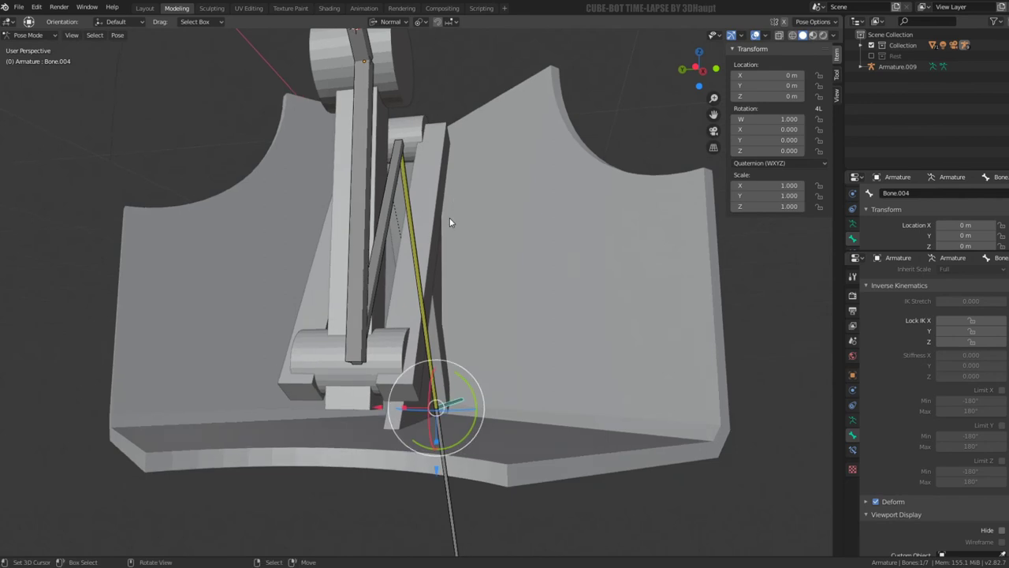
Step: Switch to Object Mode and scale the whole Cylinder.006 bar mesh to 0.451 along X
left_click(44, 48)
left_click(434, 146)
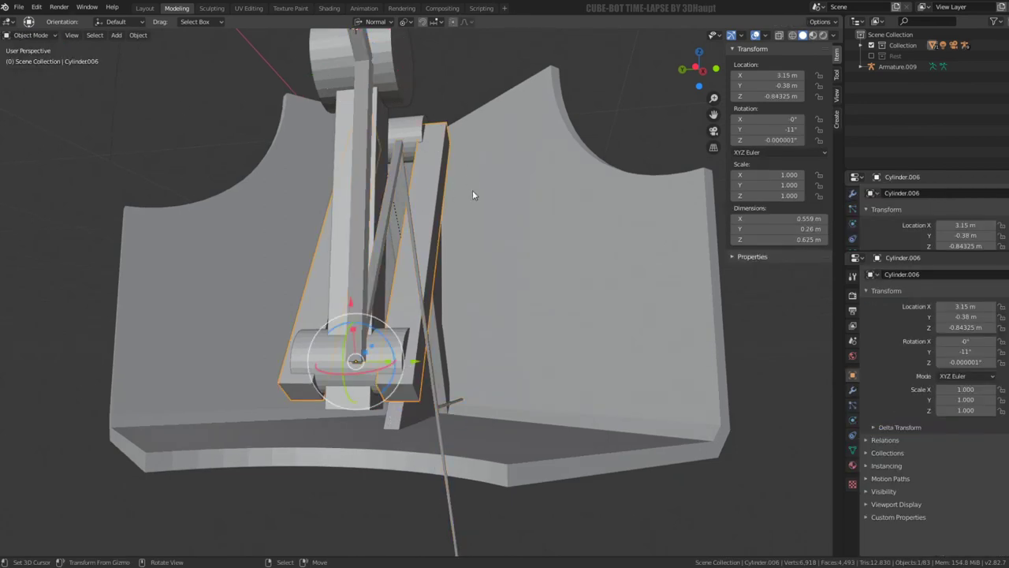
key("Tab")
key("a")
key("s")
key("x")
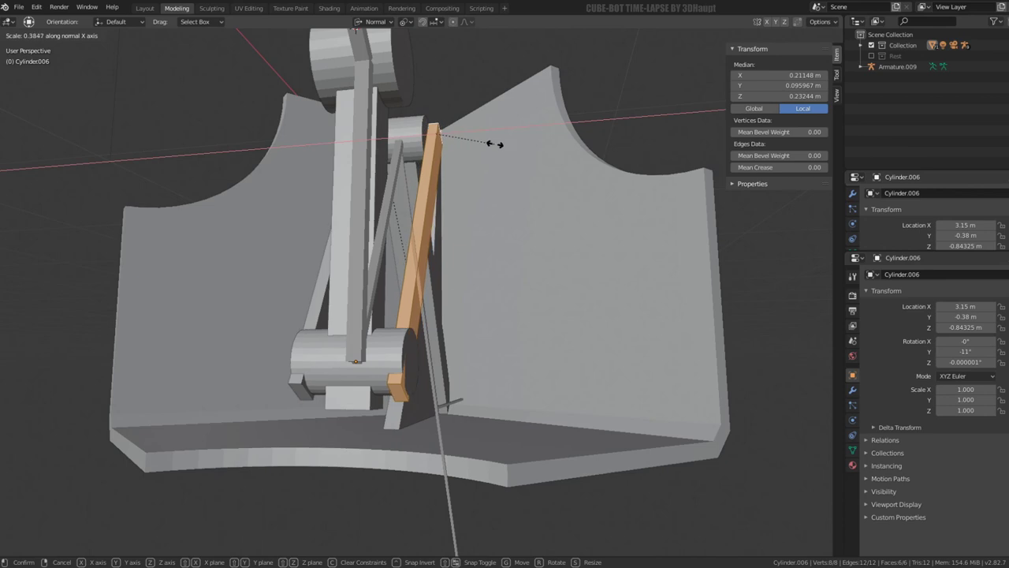
left_click(504, 142)
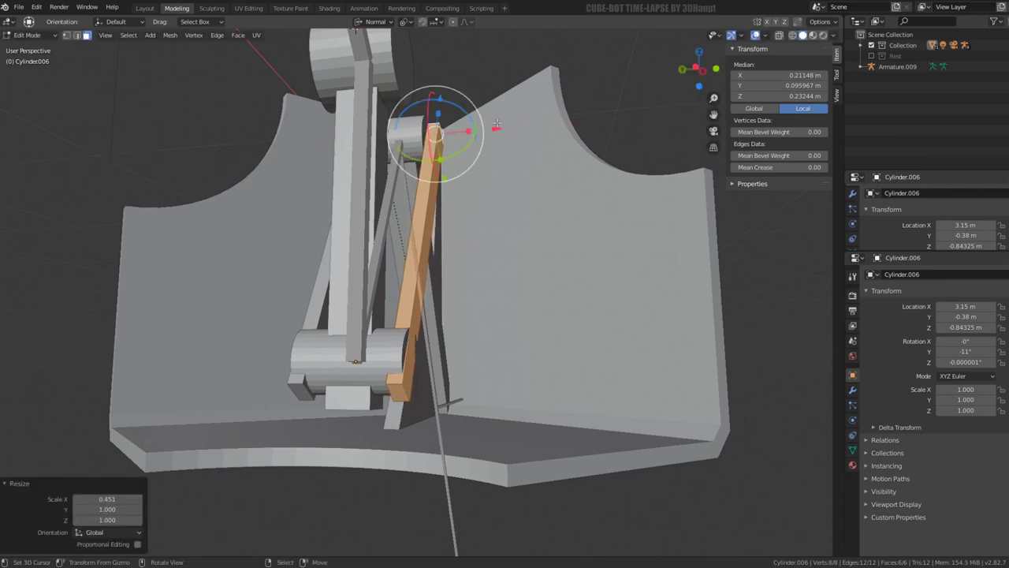
Step: Shift the bar along its normal X axis by 0.027 m and 0.00264 m, checking placement
key("g")
key("x")
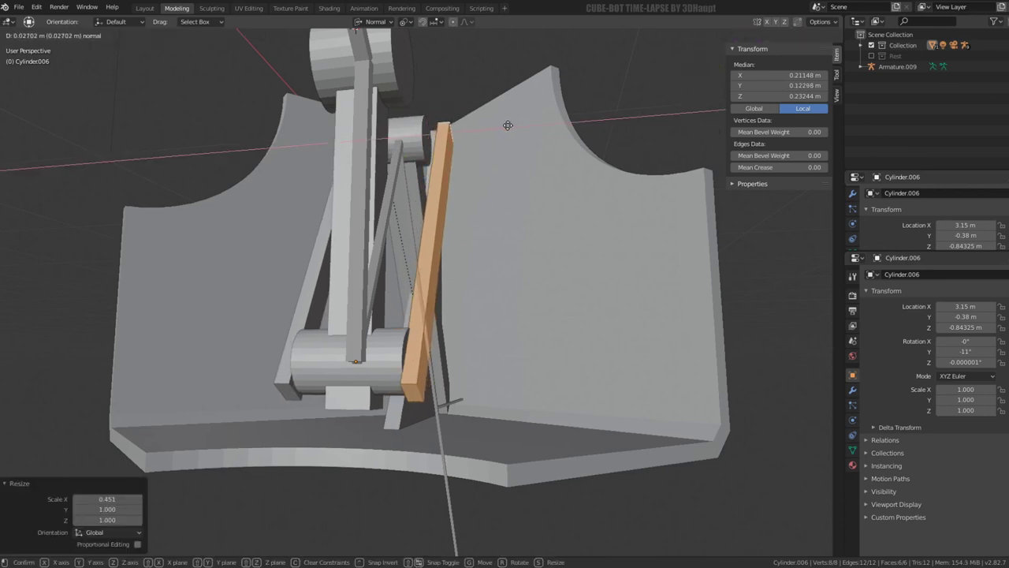
left_click(508, 125)
mouse_move(508, 126)
middle_mouse_down()
mouse_move(488, 161)
mouse_move(514, 144)
middle_mouse_up()
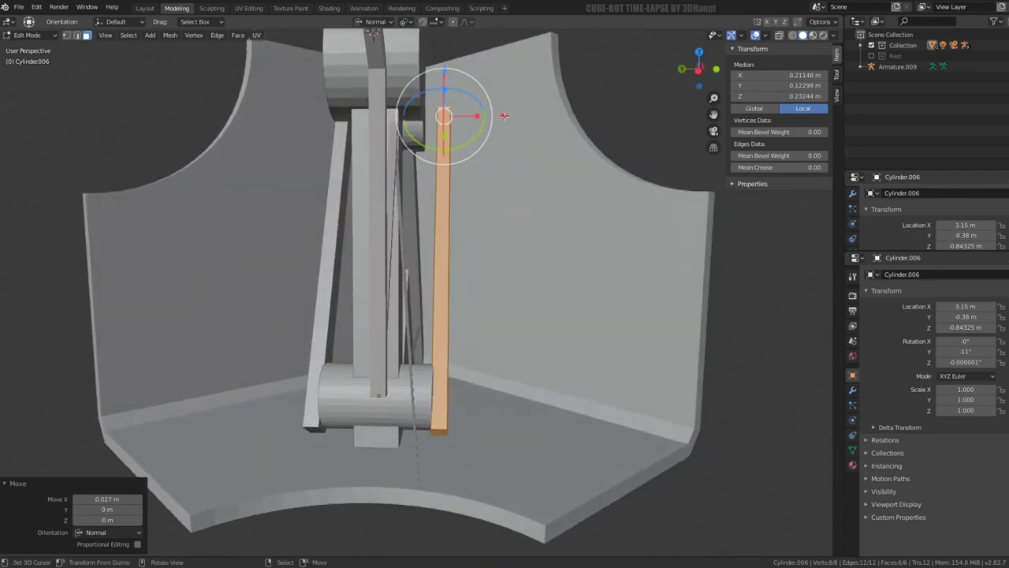
key("g")
key("x")
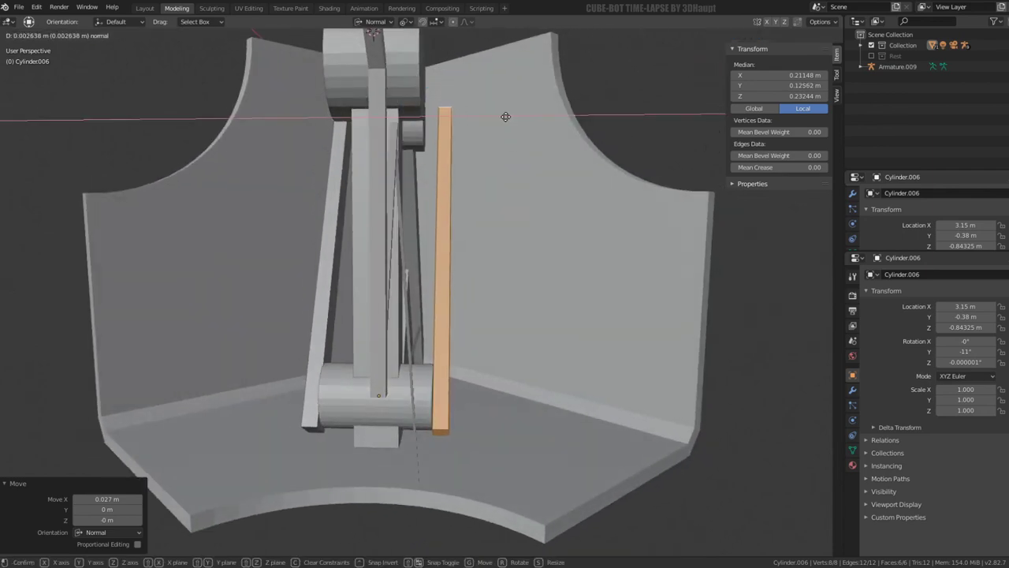
left_click(505, 116)
mouse_move(506, 117)
middle_mouse_down()
mouse_move(423, 116)
mouse_move(506, 245)
mouse_move(533, 141)
mouse_move(466, 298)
middle_mouse_up()
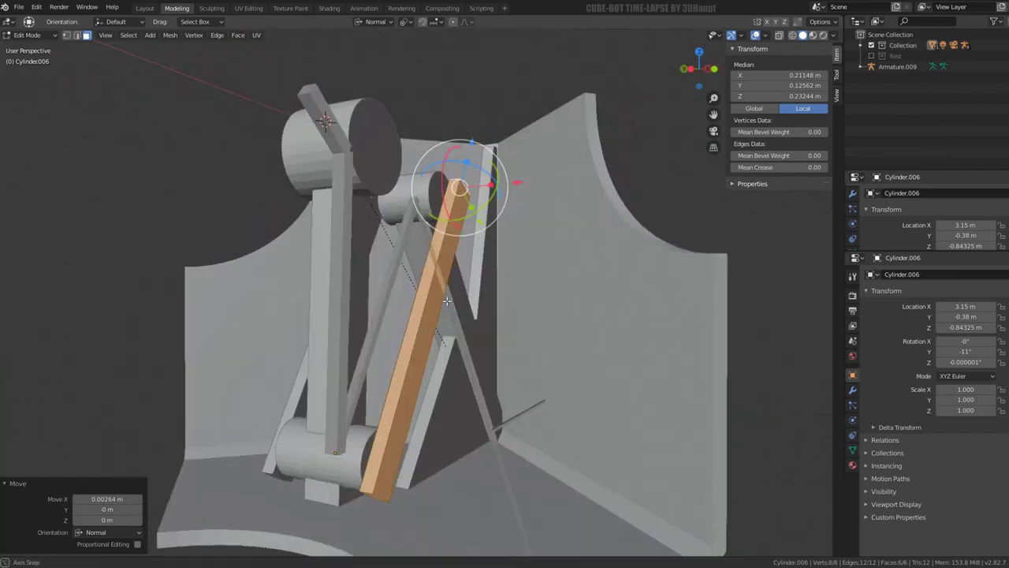
middle_click_drag(465, 298, 459, 271)
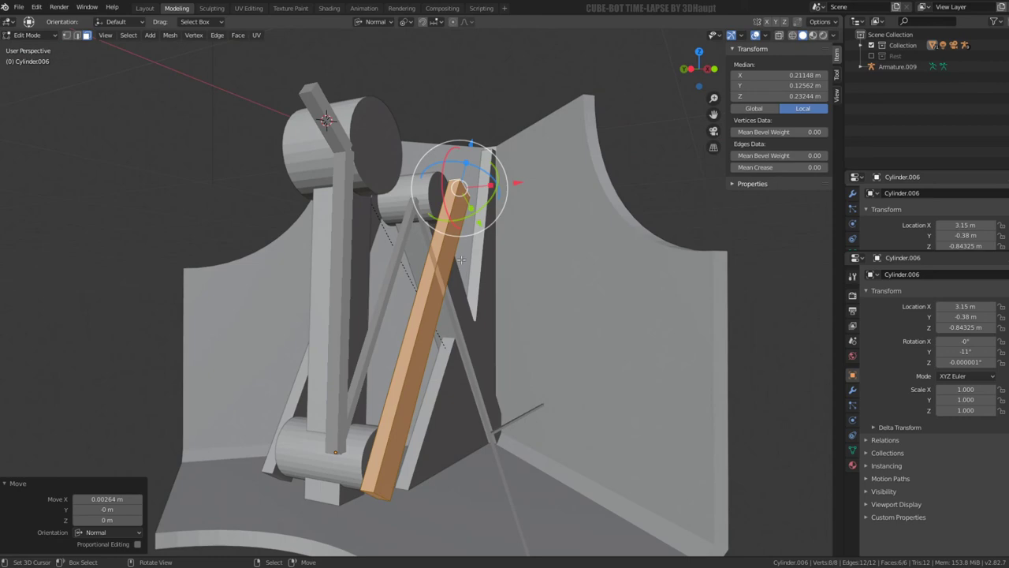
middle_click_drag(463, 258, 411, 351)
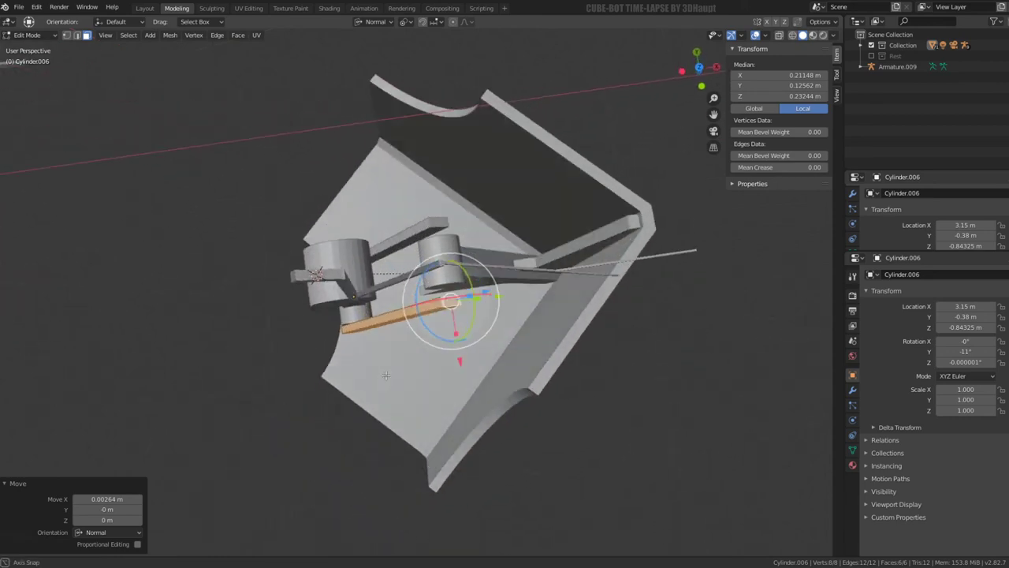
middle_click_drag(510, 246, 665, 187)
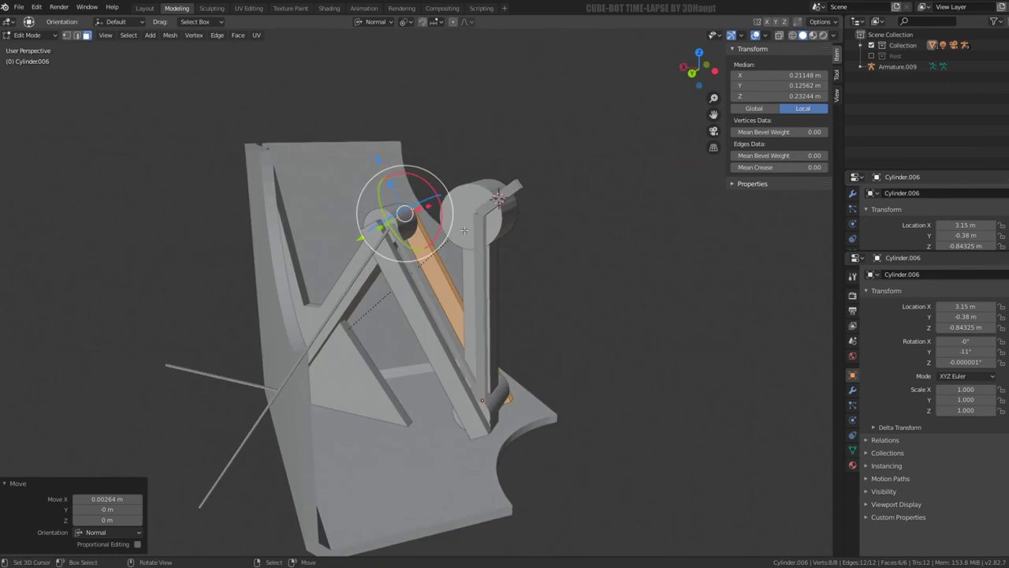
middle_click_drag(464, 231, 510, 190)
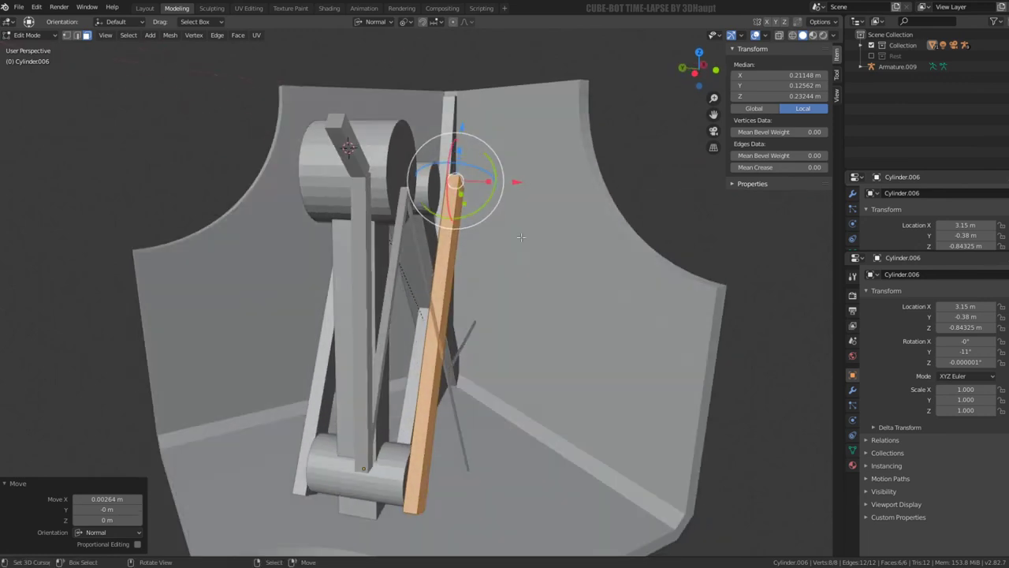
Step: Scale the bar 2.428 on X, move it 0.02 on Y, and scale it 0.909 on Y
key("s")
key("x")
left_click(656, 222)
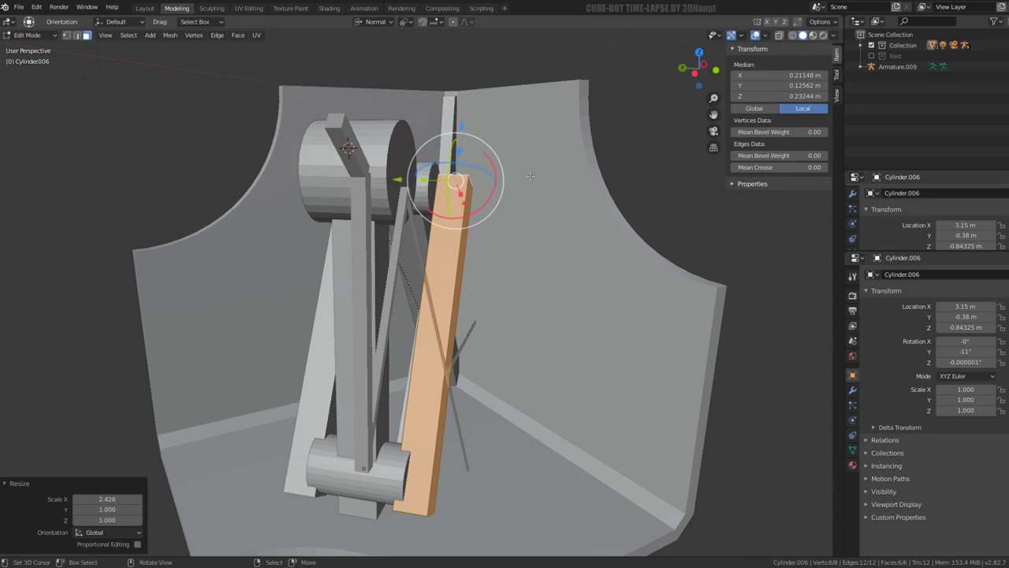
key("g")
key("y")
key("y")
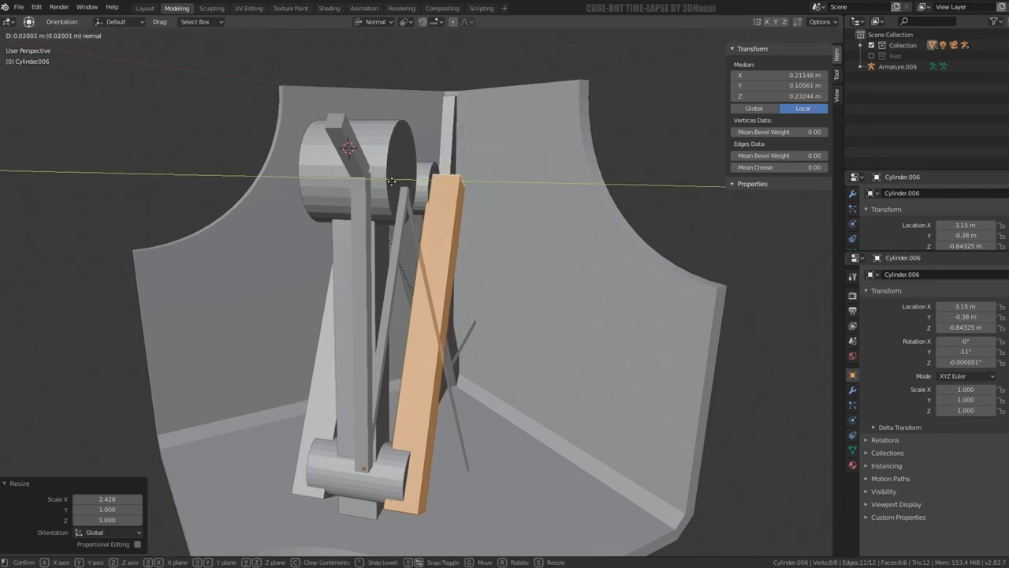
key("Return")
key("s")
key("y")
key("y")
left_click(500, 181)
middle_click_drag(500, 182, 495, 225)
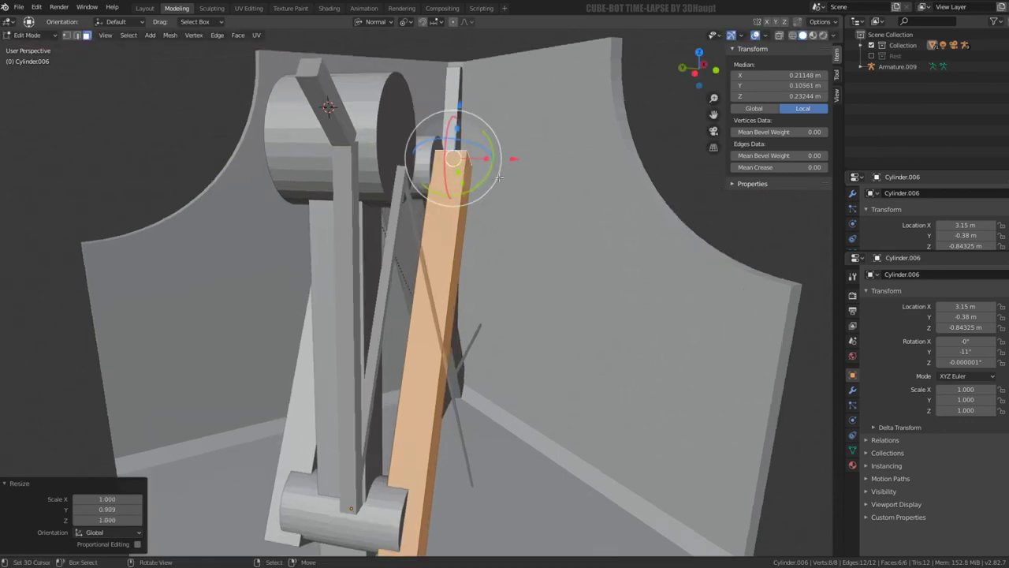
key("Tab")
left_click(436, 152)
key("Tab")
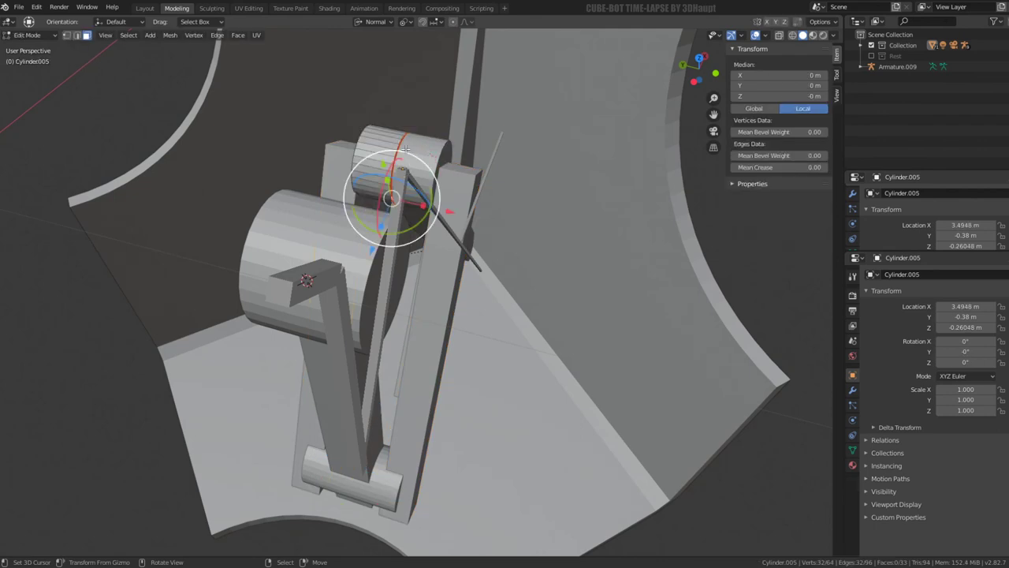
Step: Shift the Cylinder.005 pulley mesh along its Z normal and pull out its end face to lengthen it
middle_click_drag(406, 150, 287, 195)
key("a")
key("g")
key("z")
key("z")
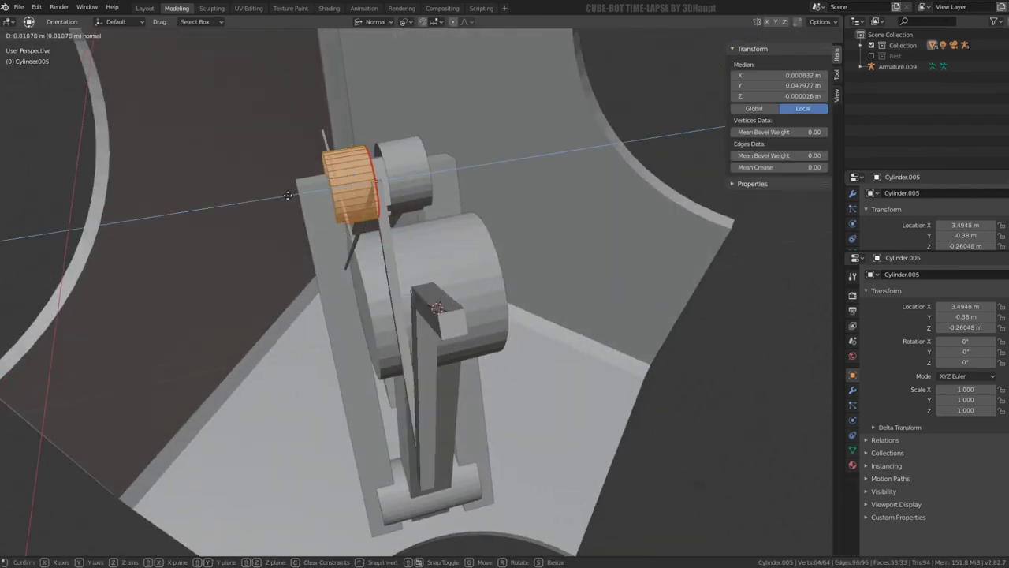
left_click(279, 195)
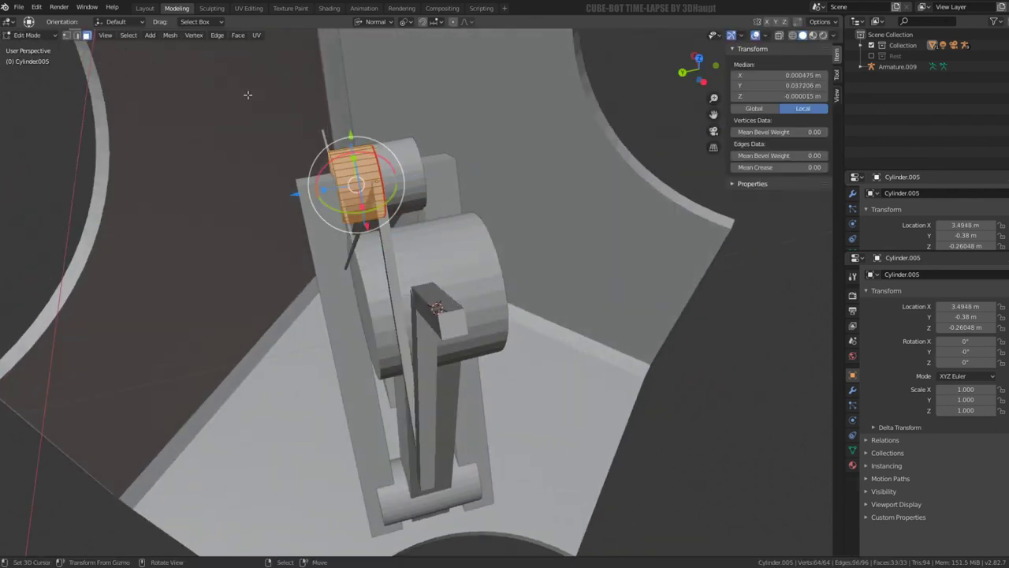
middle_click_drag(248, 95, 193, 102)
left_click(331, 179)
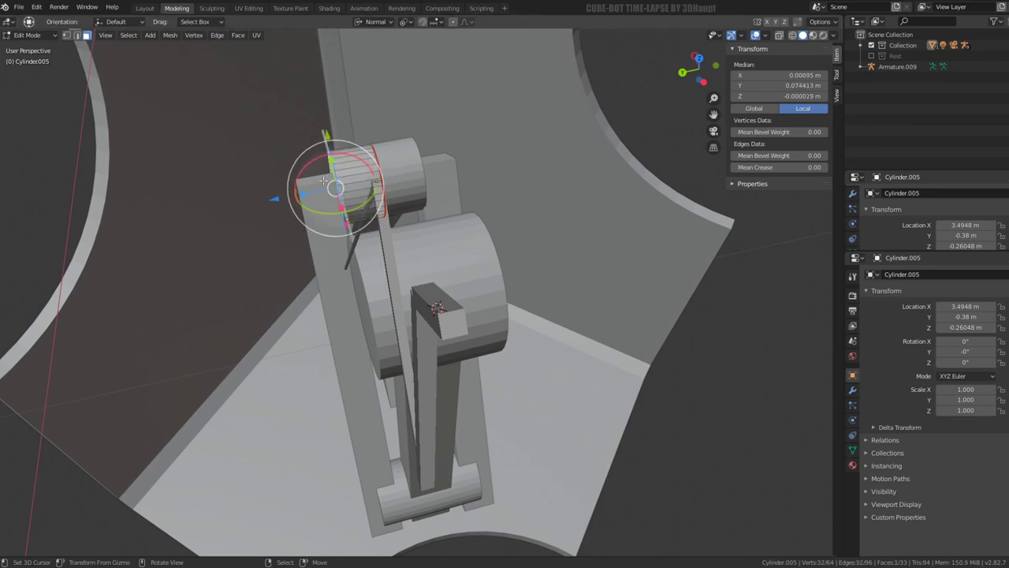
key("g")
key("z")
key("z")
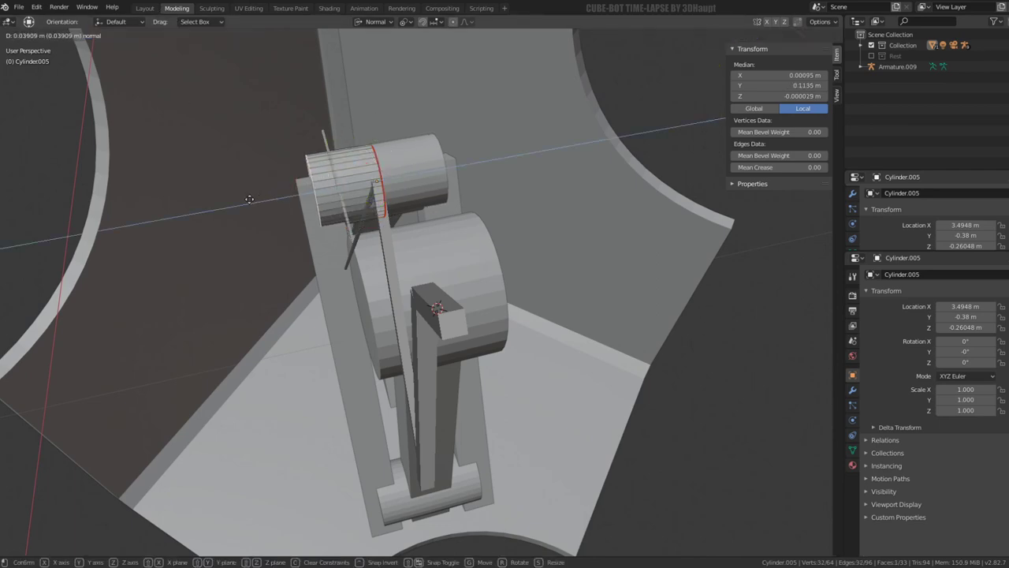
left_click(249, 199)
key("Tab")
Step: Check the pulley's fit from the top and front orthographic views
mouse_move(249, 199)
middle_mouse_down()
mouse_move(446, 162)
mouse_move(482, 233)
mouse_move(621, 232)
mouse_move(569, 245)
mouse_move(506, 218)
mouse_move(214, 295)
mouse_move(253, 304)
middle_mouse_up()
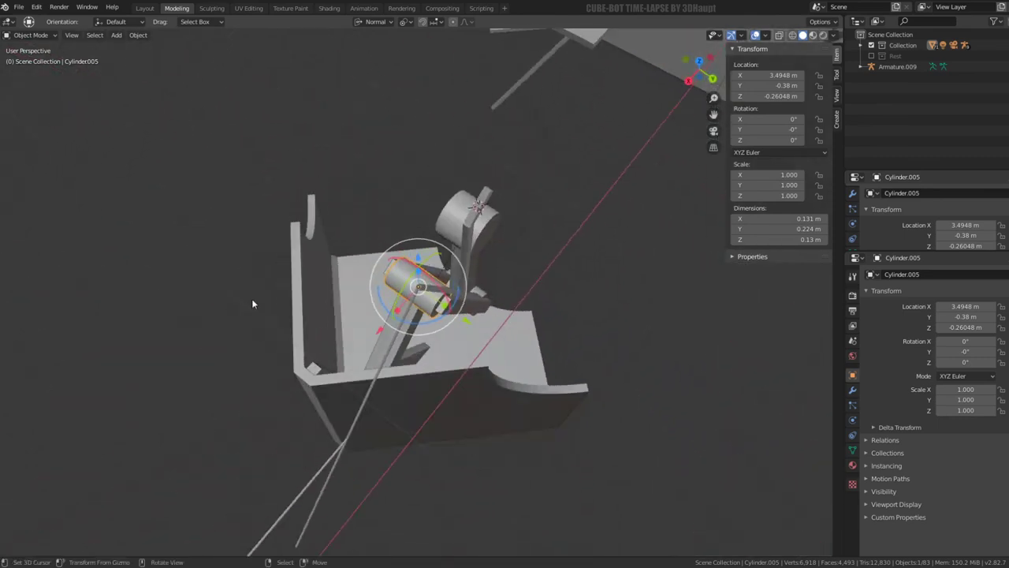
key("KP_7")
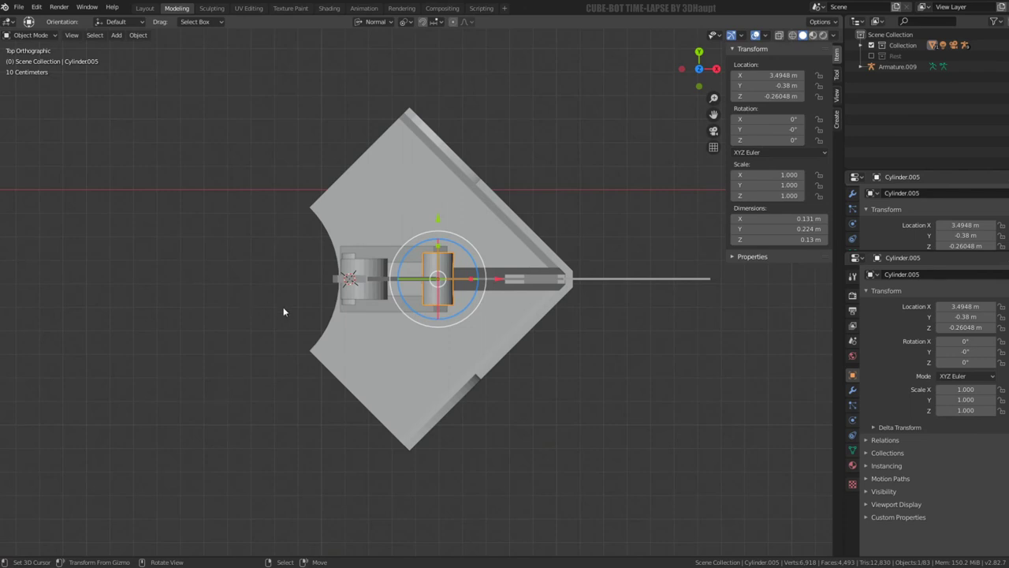
scroll(283, 312, "up", 4)
scroll(283, 311, "down", 3)
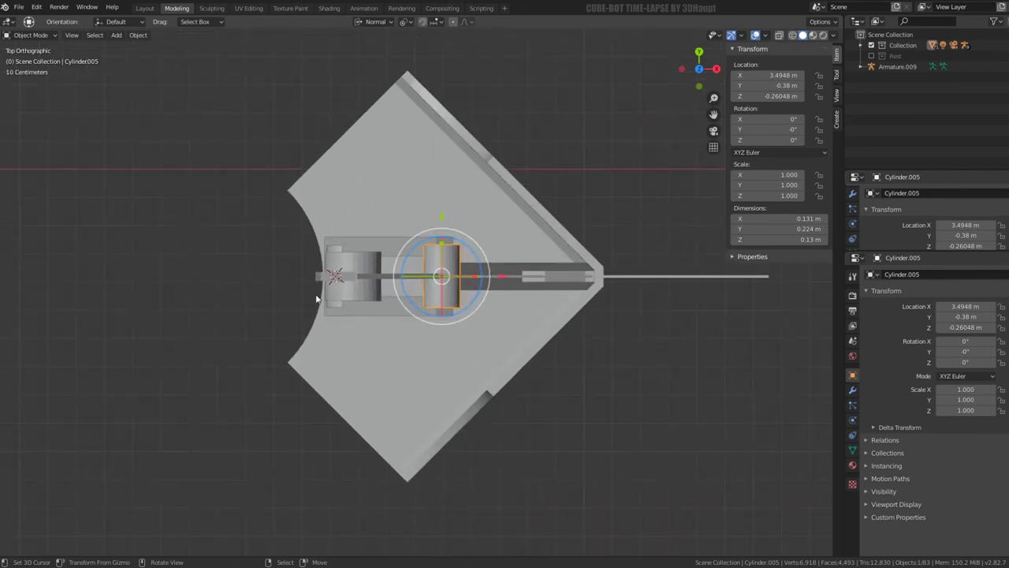
key("KP_1")
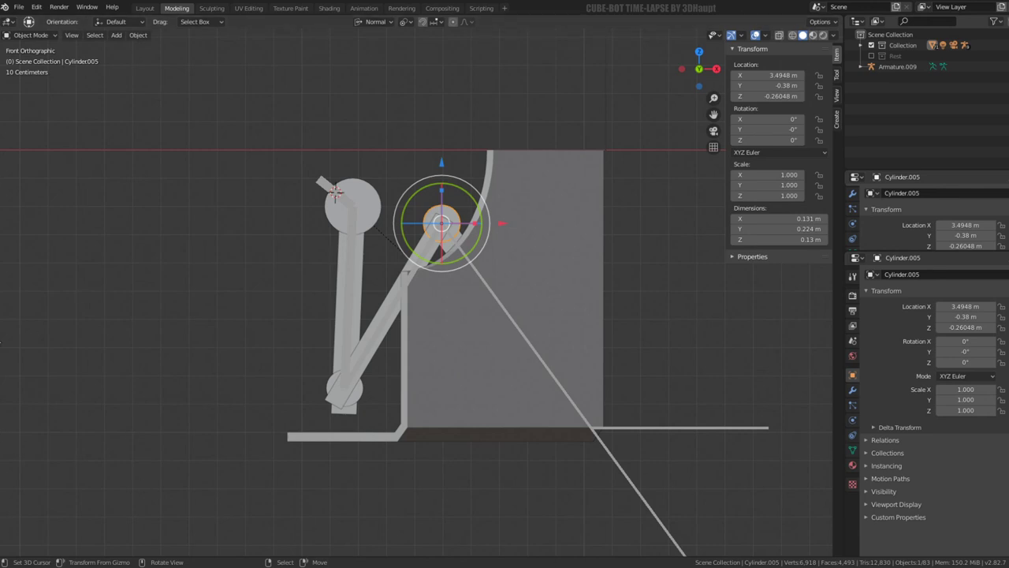
mouse_move(446, 162)
middle_mouse_down()
mouse_move(476, 200)
mouse_move(402, 253)
mouse_move(432, 188)
mouse_move(477, 442)
mouse_move(477, 406)
middle_mouse_up()
Step: Move the lower pulley cylinder's end face inward by 0.0384 m
left_click(477, 442)
key("Tab")
key("a")
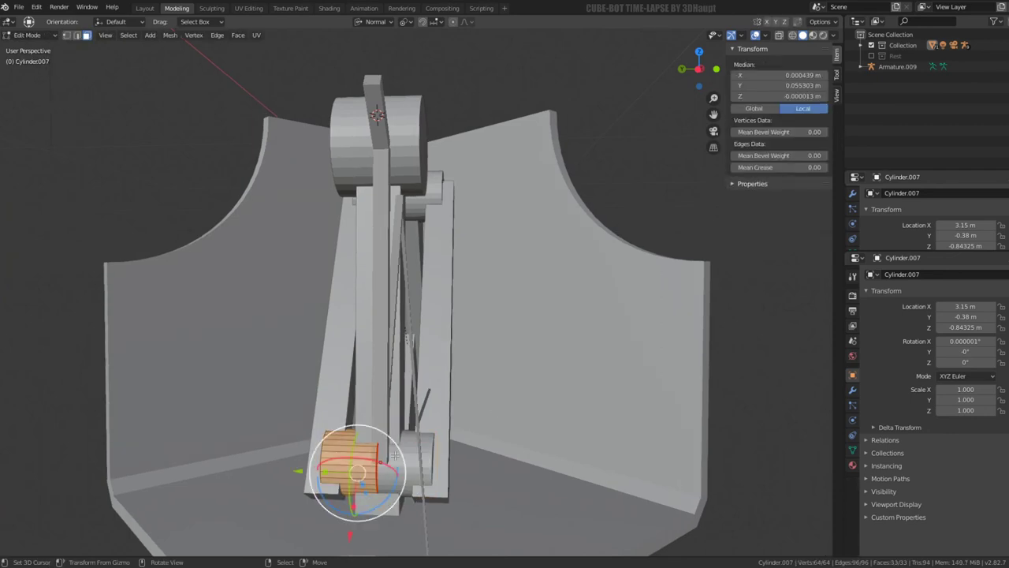
middle_click_drag(299, 465, 374, 459)
left_click(364, 467)
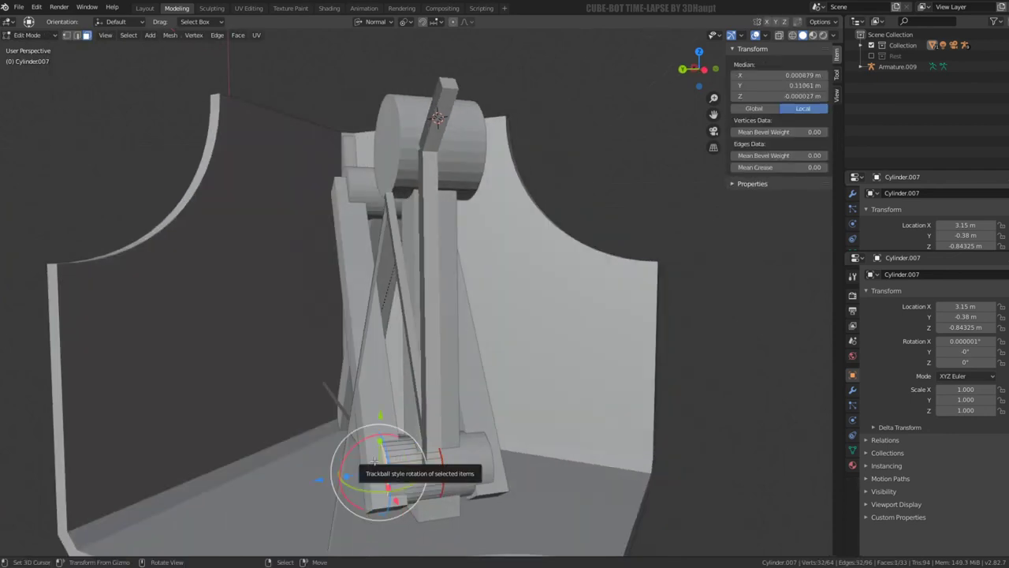
left_click_drag(369, 462, 363, 465)
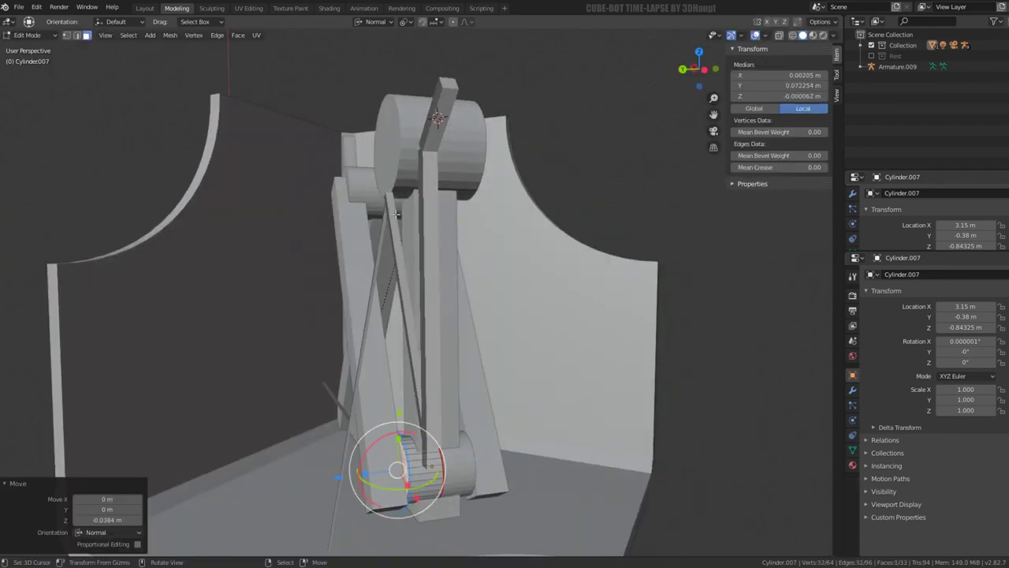
left_click(360, 172)
left_click(351, 183)
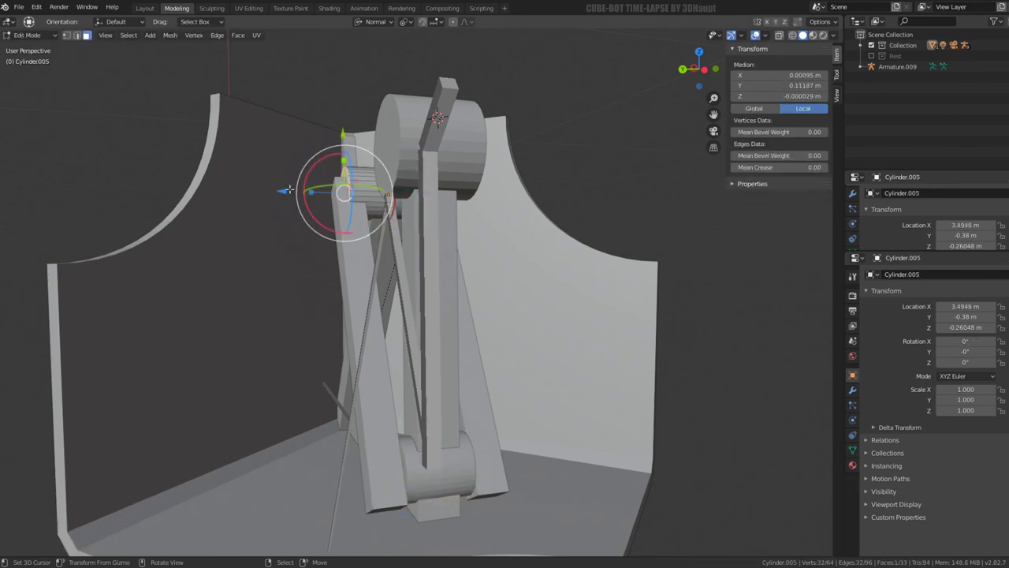
key("Tab")
Step: Flatten the lower cylinder's selected faces to zero on normal Z and shift them along the normal
left_click(410, 475)
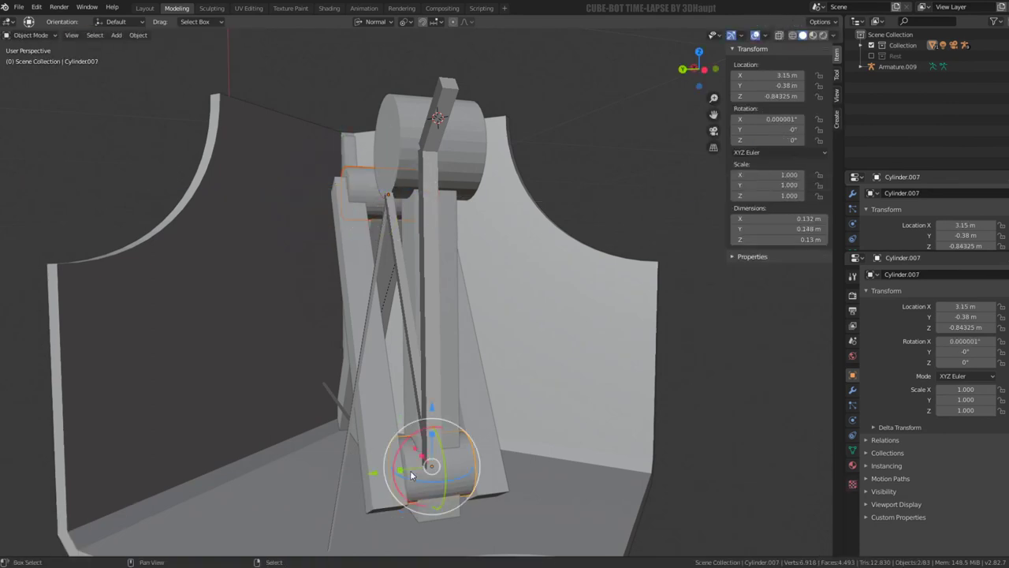
key("Tab")
key("s")
key("z")
key("z")
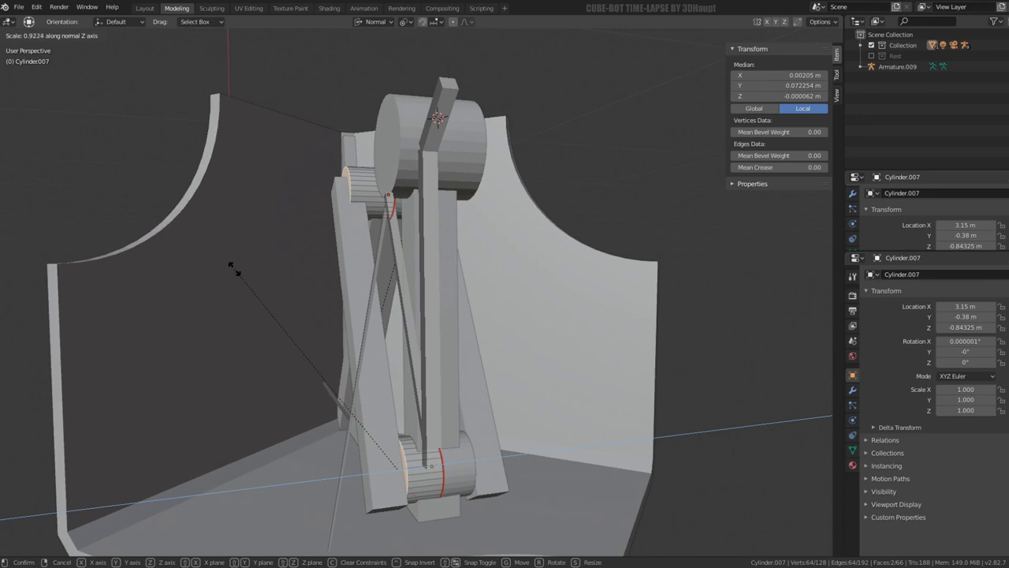
type("0")
key("Return")
mouse_move(244, 276)
middle_mouse_down()
mouse_move(338, 352)
mouse_move(343, 398)
middle_mouse_up()
key("g")
key("z")
key("z")
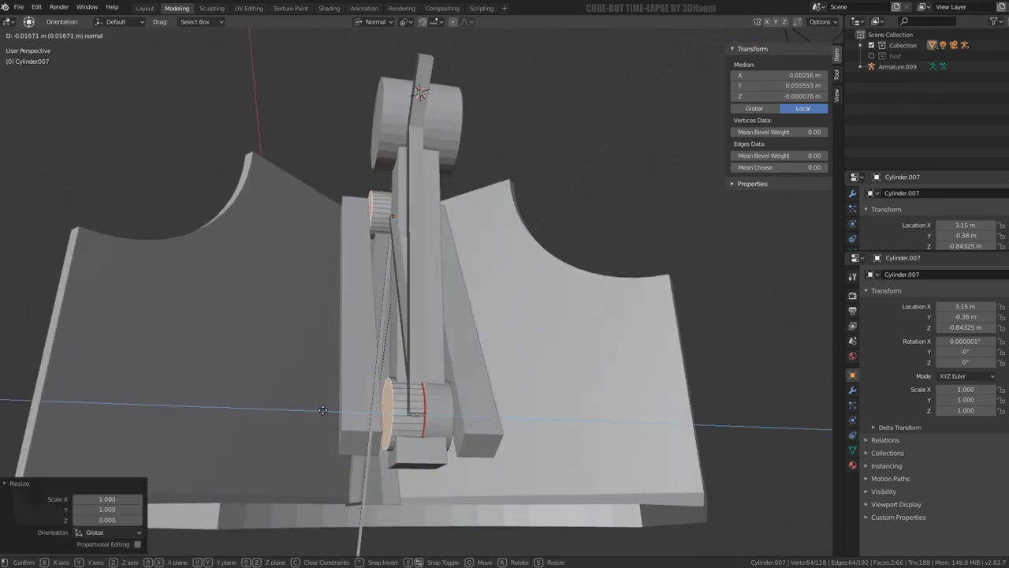
left_click(322, 409)
Step: Shift the long diagonal arm bar into line and thin it to 0.469 on X
left_click(360, 380)
key("l")
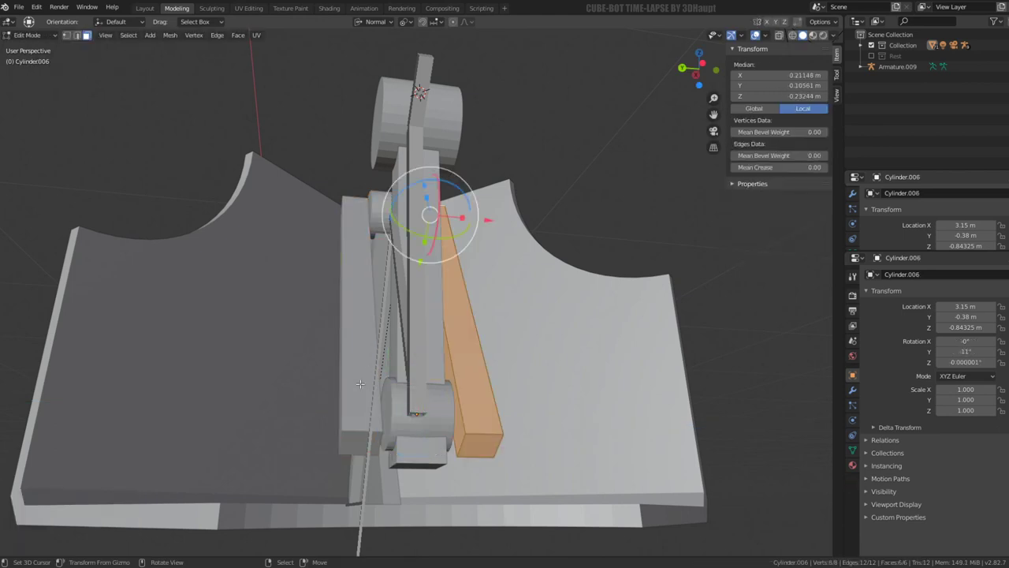
key("g")
key("x")
key("x")
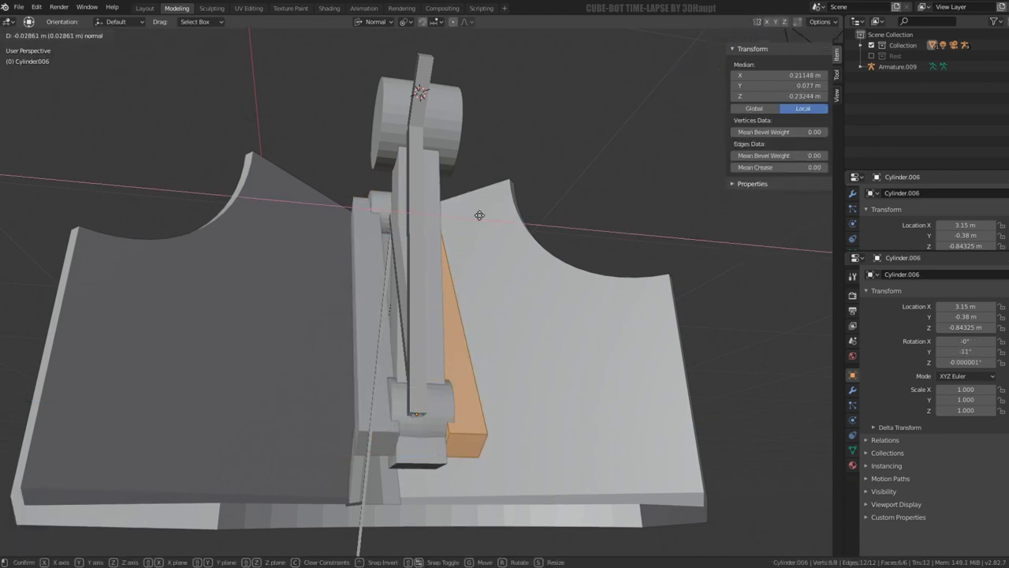
left_click(477, 216)
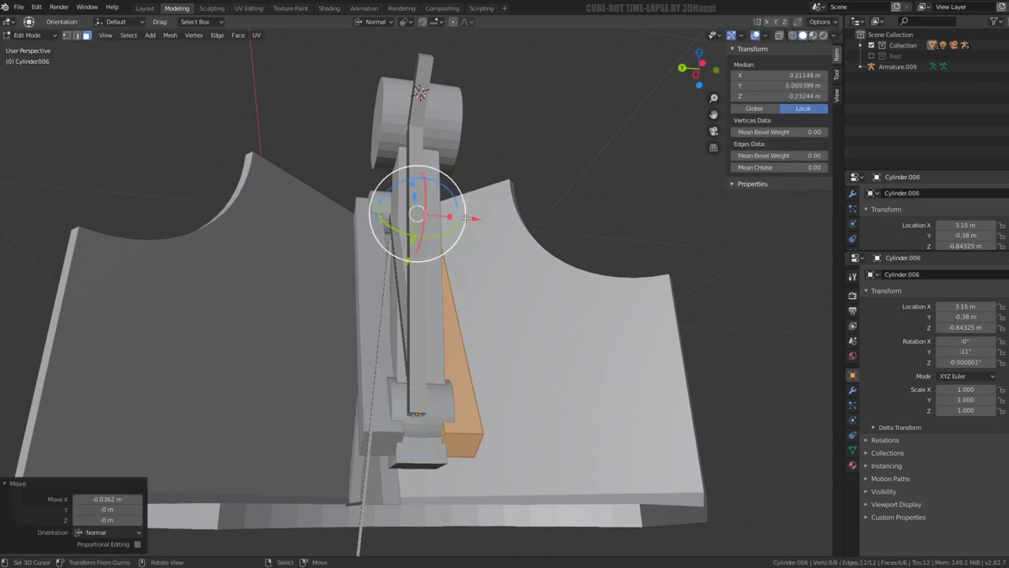
key("s")
key("x")
key("x")
left_click(430, 214)
middle_click_drag(430, 214, 417, 245)
key("g")
key("x")
key("x")
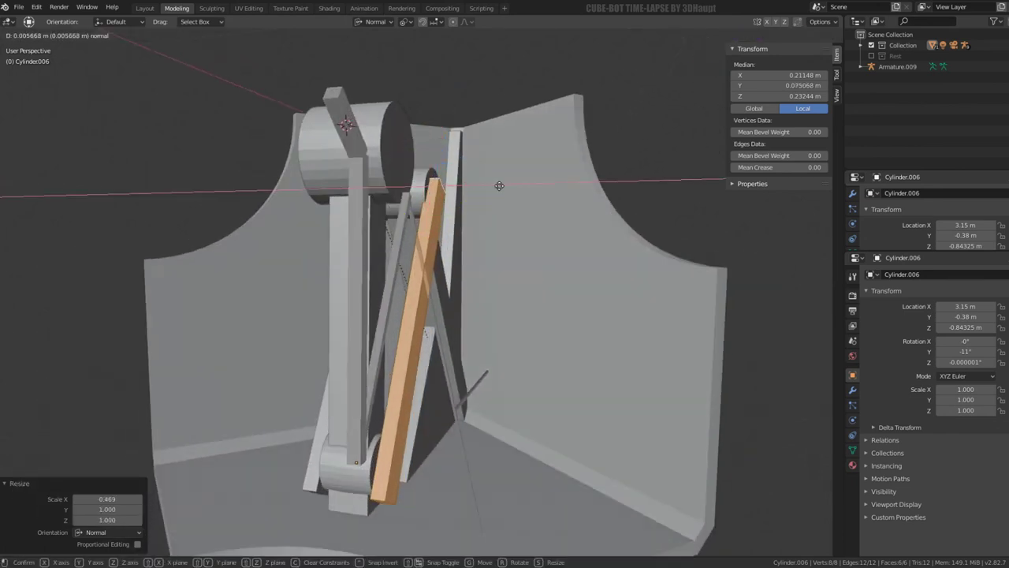
left_click(462, 185)
key("Tab")
Step: Extrude the bar's upper end face about 0.054 m into the upper pulley cylinder
mouse_move(462, 184)
middle_mouse_down()
mouse_move(432, 261)
mouse_move(478, 146)
mouse_move(500, 153)
middle_mouse_up()
scroll(500, 153, "up", 2)
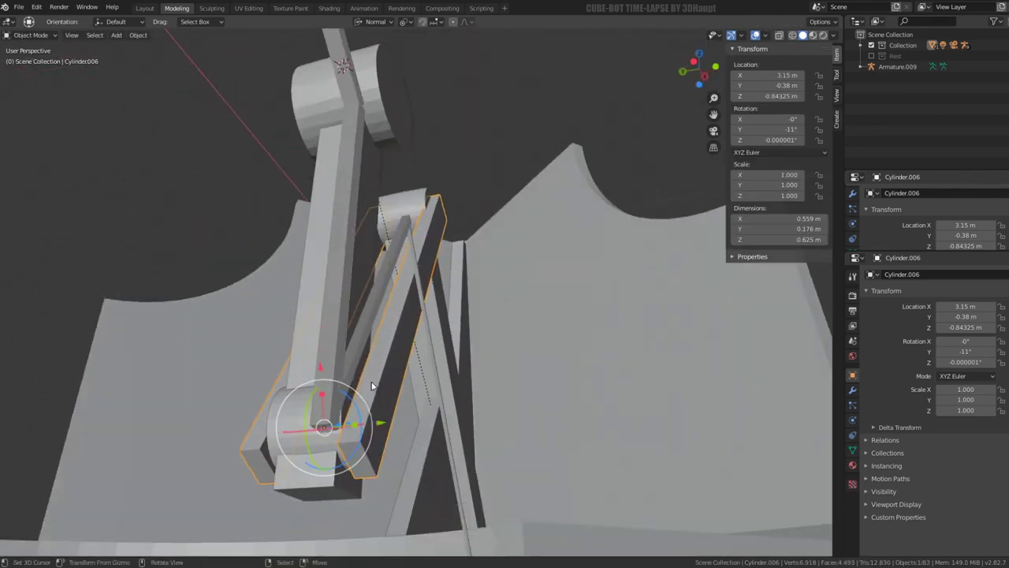
scroll(421, 275, "up", 2)
middle_click_drag(421, 276, 301, 381)
key("Tab")
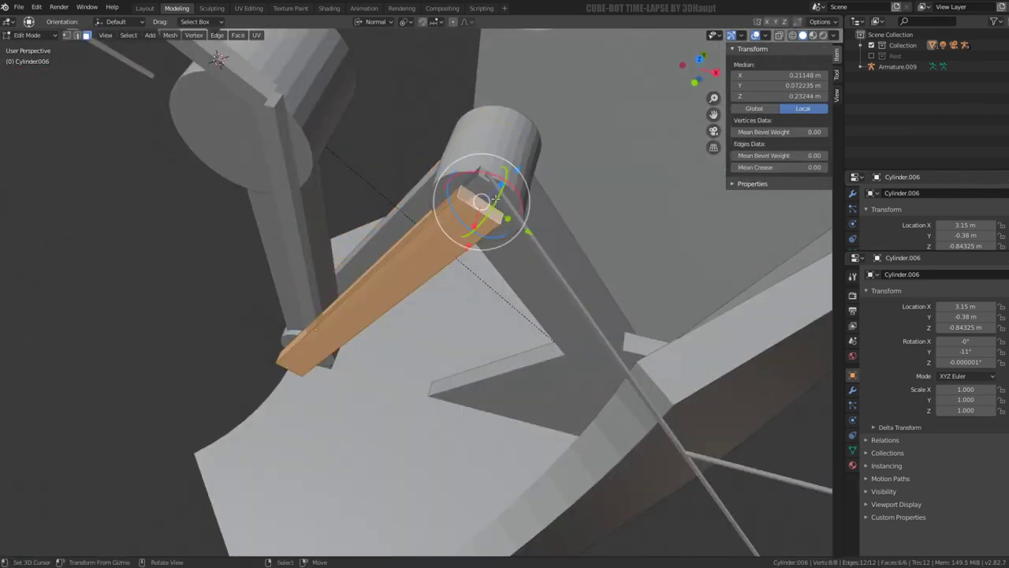
left_click(481, 202)
key("e")
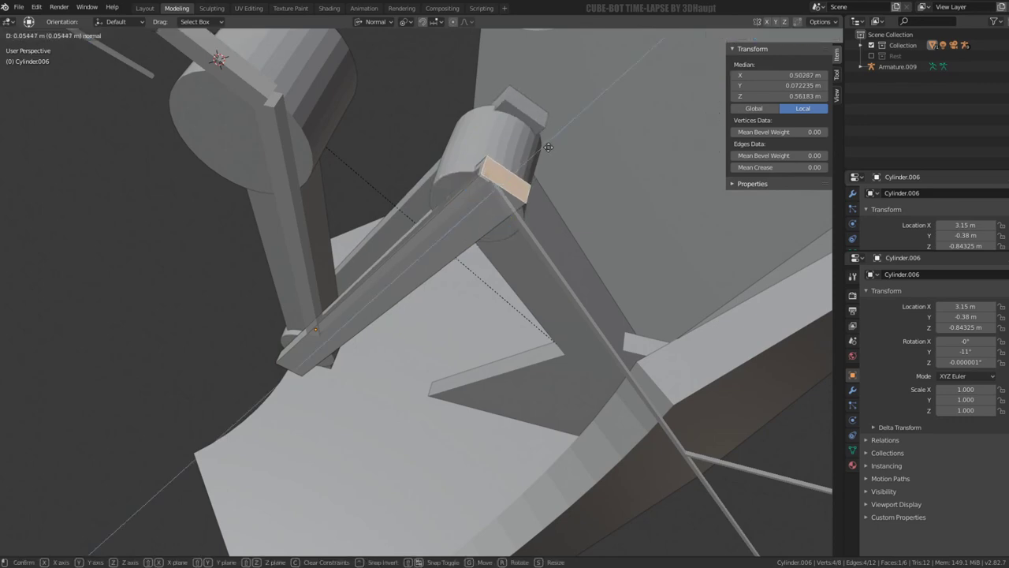
left_click(493, 179)
middle_click_drag(494, 178, 437, 106)
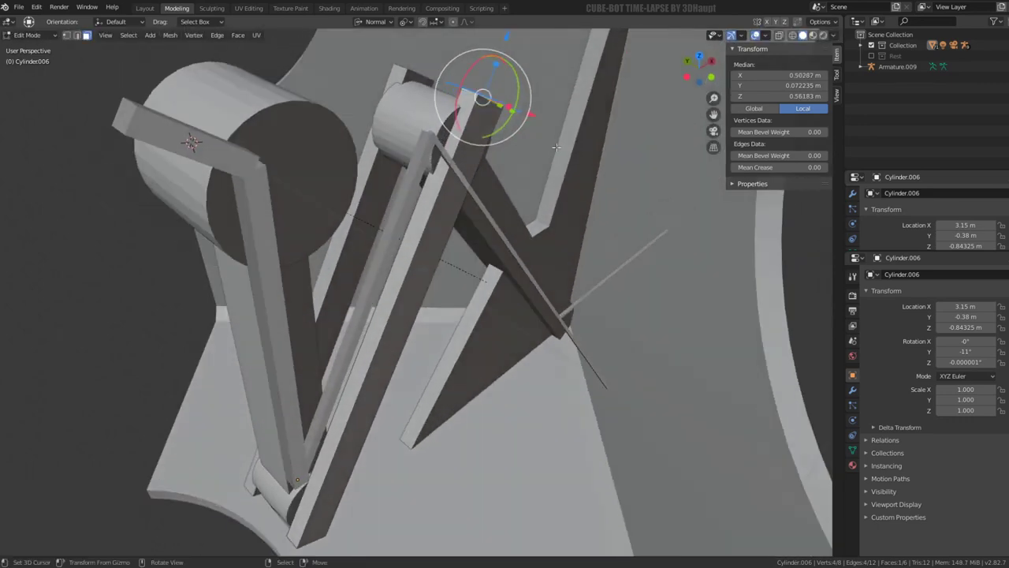
key("Tab")
left_click(437, 106)
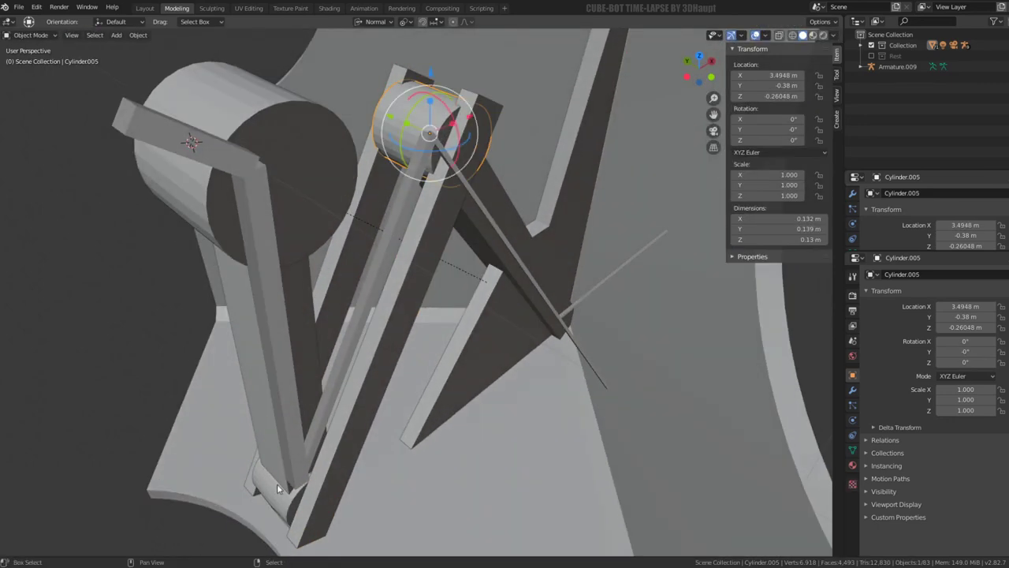
Step: Flatten the upper and lower pulley faces to zero depth on normal Z and nudge them slightly
key("Tab")
mouse_move(299, 500)
middle_mouse_down()
mouse_move(445, 209)
mouse_move(465, 254)
middle_mouse_up()
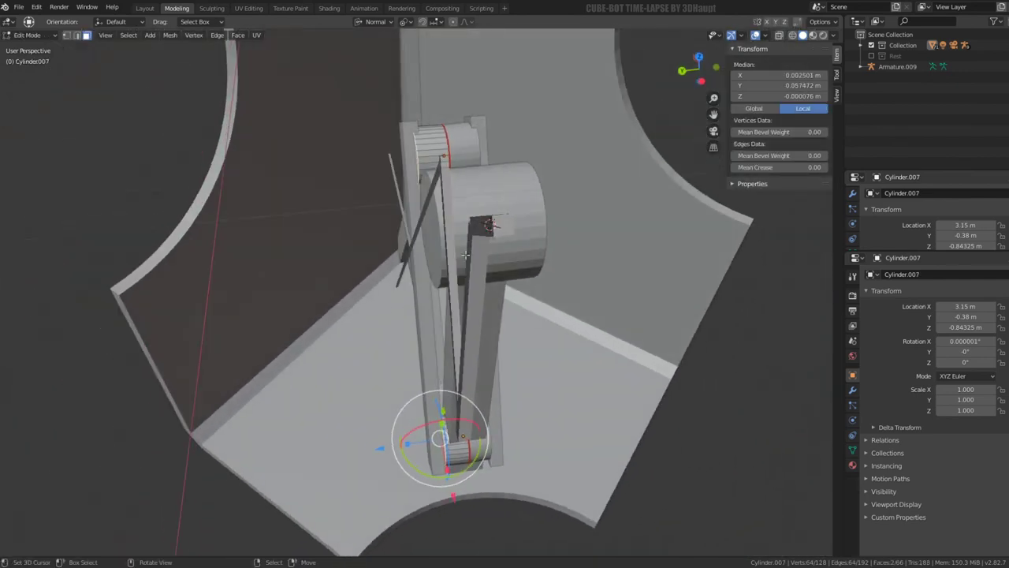
left_click(409, 154)
left_click(444, 474, "shift")
key("s")
key("z")
key("z")
key("Return")
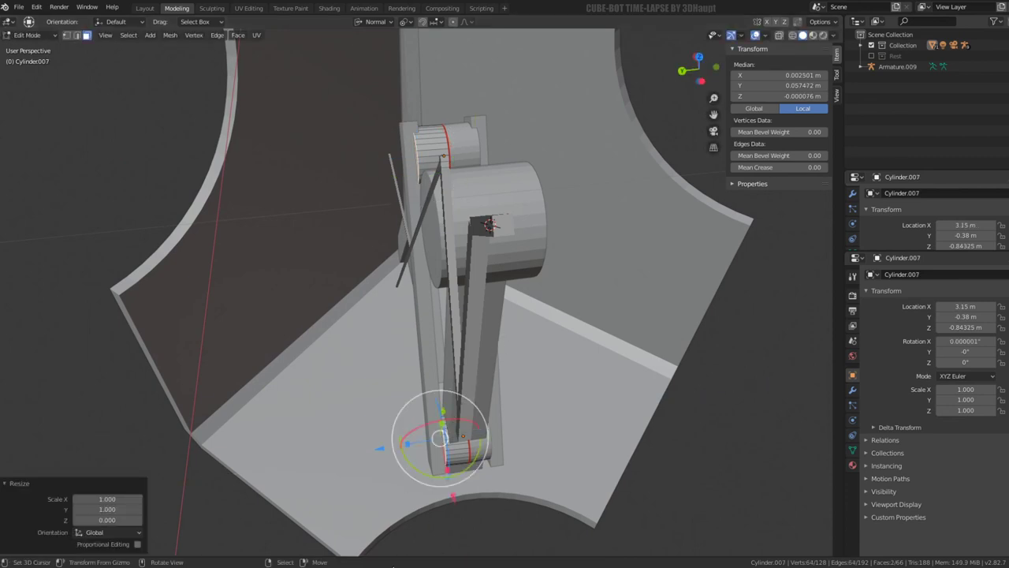
scroll(405, 460, "up", 3)
key("g")
key("z")
key("z")
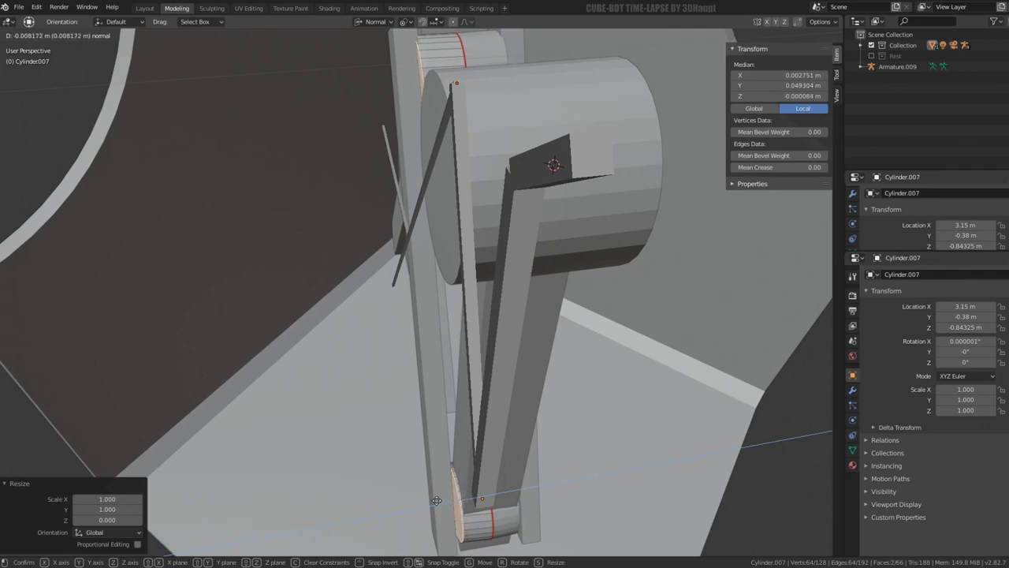
left_click(436, 501)
Step: Switch to Global orientation and flatten the pulley selection to zero along Y
middle_click_drag(436, 500, 426, 375)
scroll(510, 341, "down", 2)
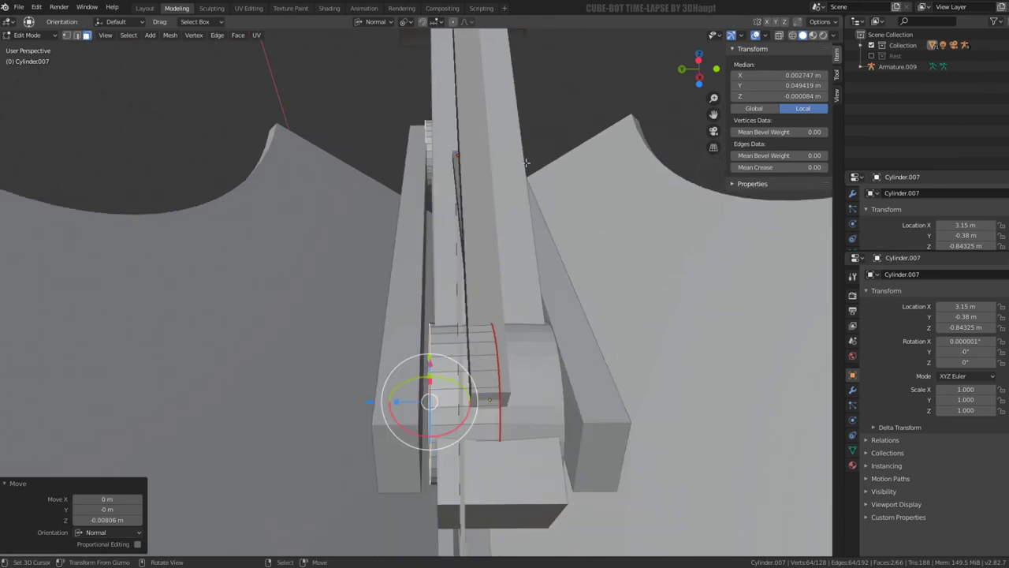
left_click(386, 23)
left_click(363, 51)
key("s")
key("y")
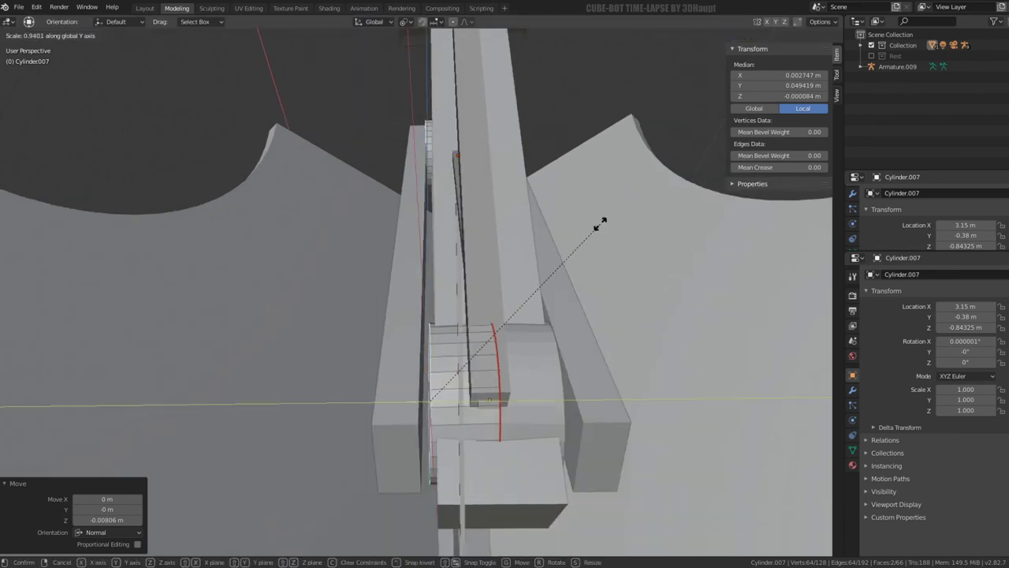
key("Return")
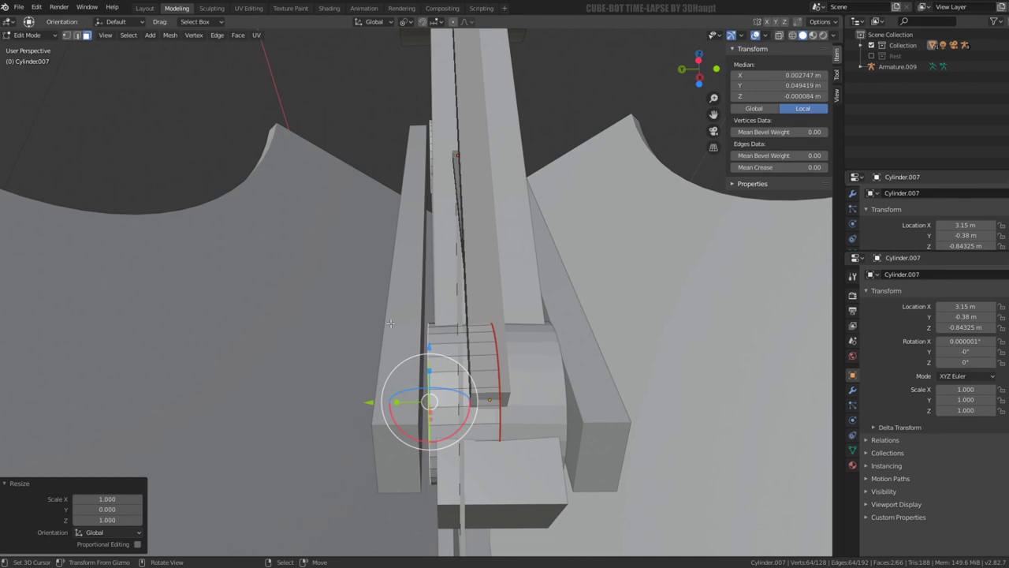
key("Tab")
Step: Nudge the diagonal bar's side and end faces about 0.007 m along Y
left_click(390, 323)
key("Tab")
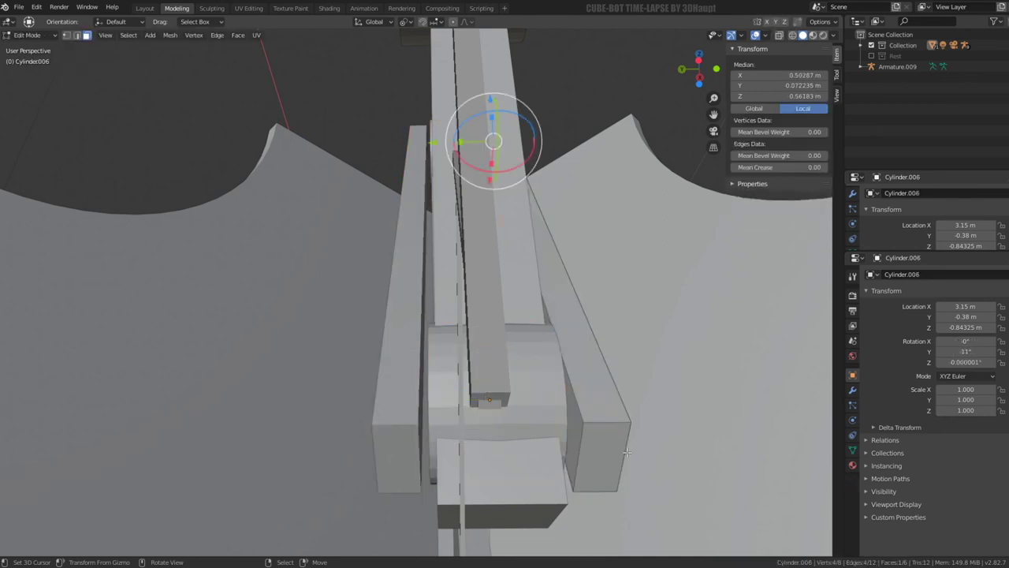
left_click(627, 452)
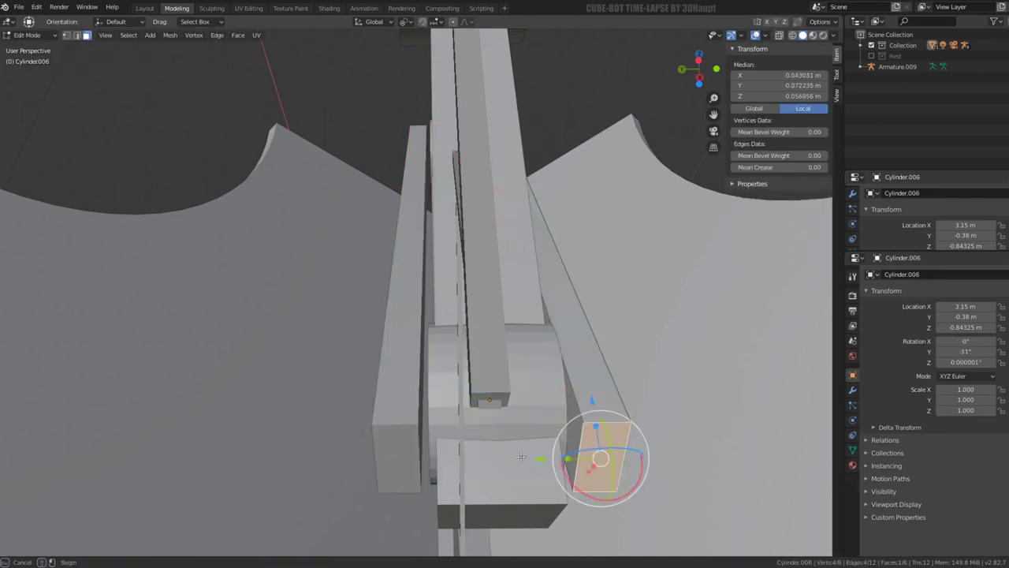
left_click_drag(537, 459, 544, 457)
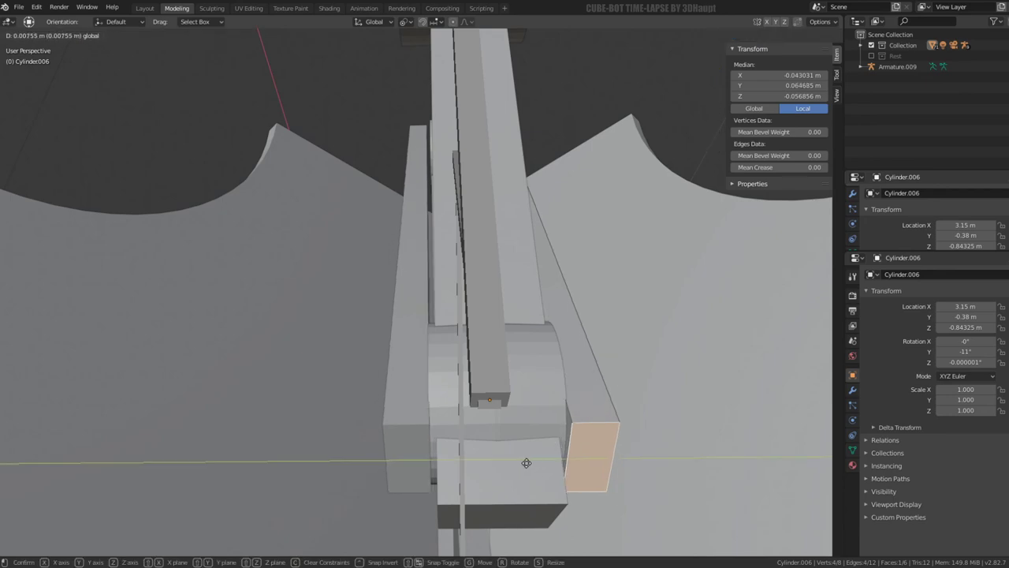
mouse_move(544, 457)
middle_mouse_down()
mouse_move(481, 304)
mouse_move(455, 356)
middle_mouse_up()
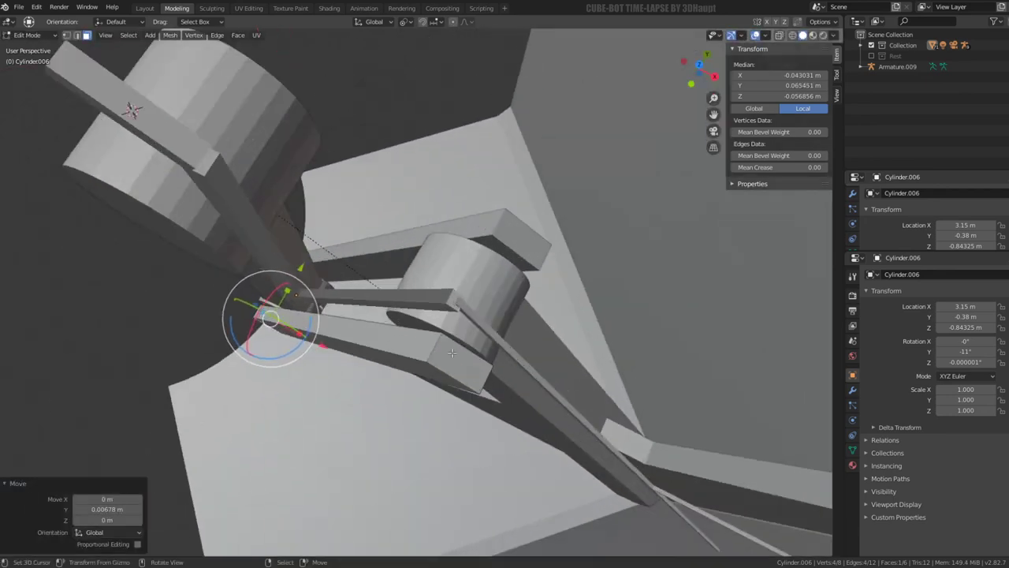
left_click(456, 356)
key("g")
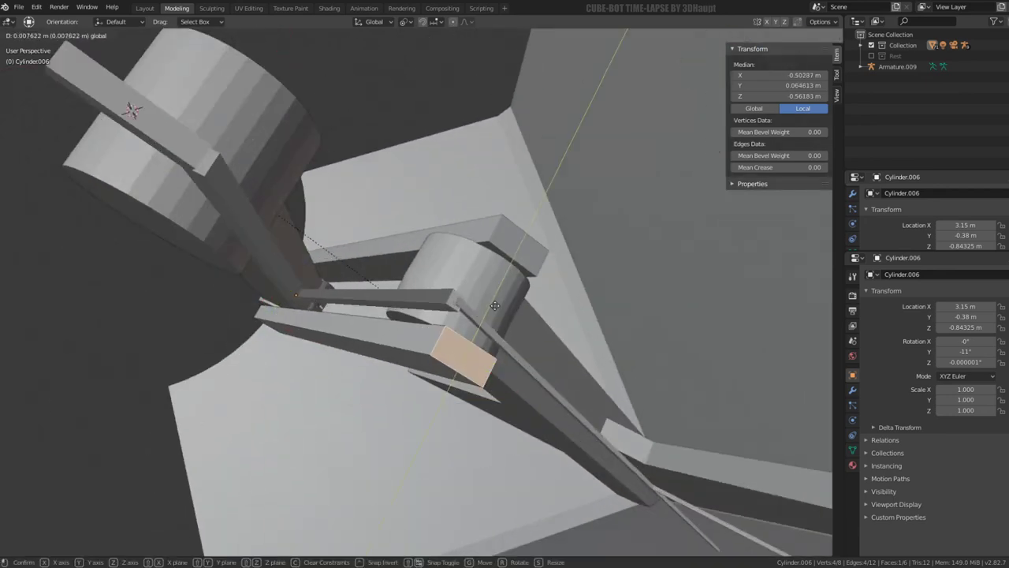
key("y")
left_click(502, 311)
mouse_move(501, 312)
middle_mouse_down()
mouse_move(546, 263)
mouse_move(547, 293)
mouse_move(536, 219)
mouse_move(521, 229)
mouse_move(494, 217)
mouse_move(494, 192)
middle_mouse_up()
key("Tab")
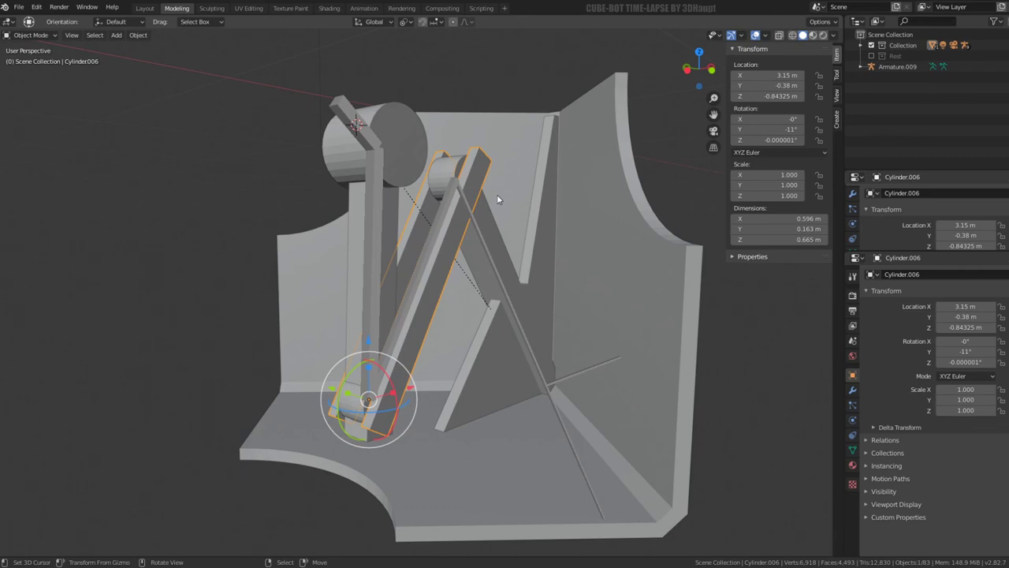
Step: Select the armature and switch it to Pose Mode
scroll(497, 194, "down", 3)
mouse_move(497, 194)
middle_mouse_down()
mouse_move(362, 263)
mouse_move(316, 270)
mouse_move(462, 203)
mouse_move(445, 207)
middle_mouse_up()
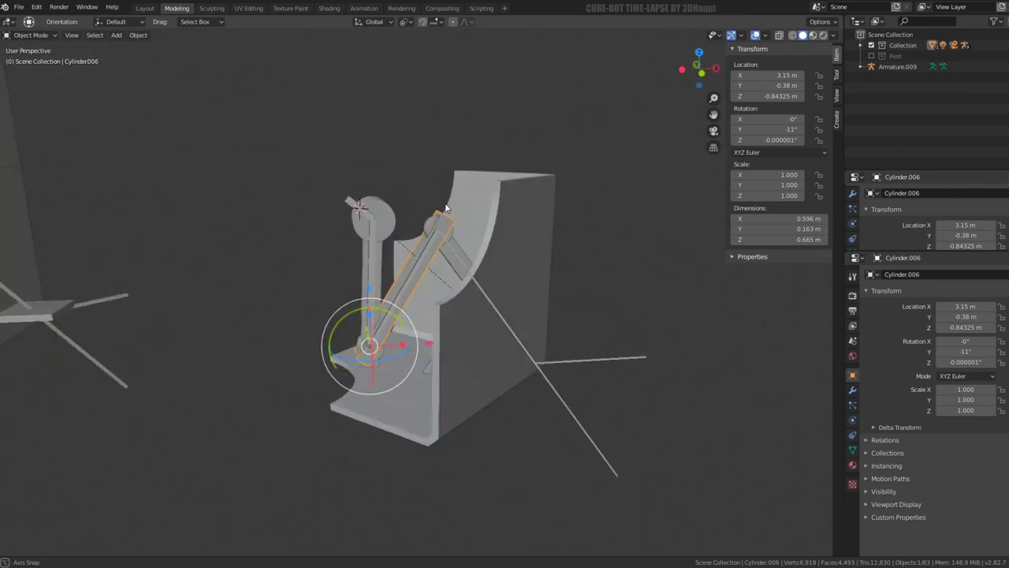
left_click(574, 357)
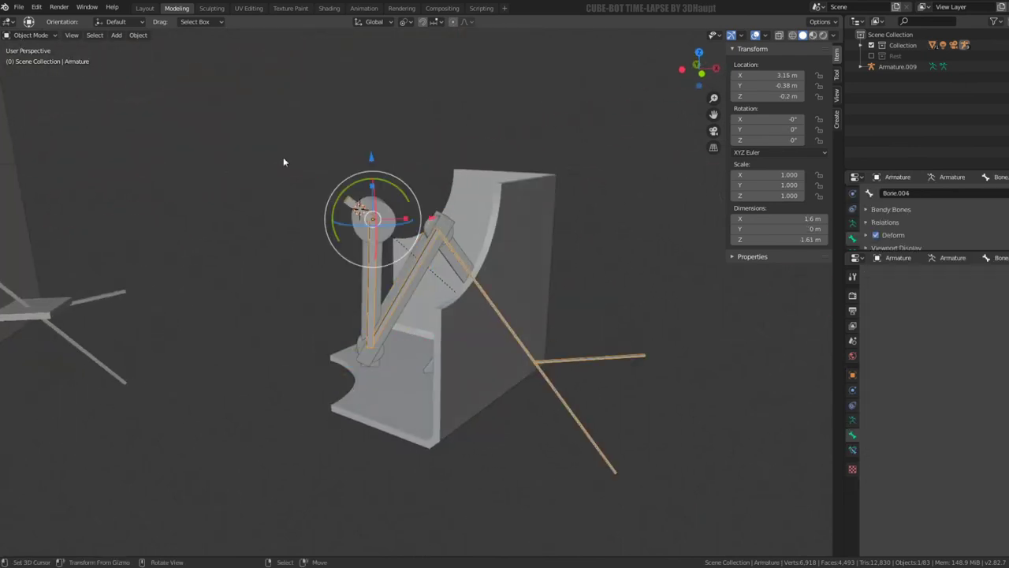
left_click(43, 36)
left_click(31, 71)
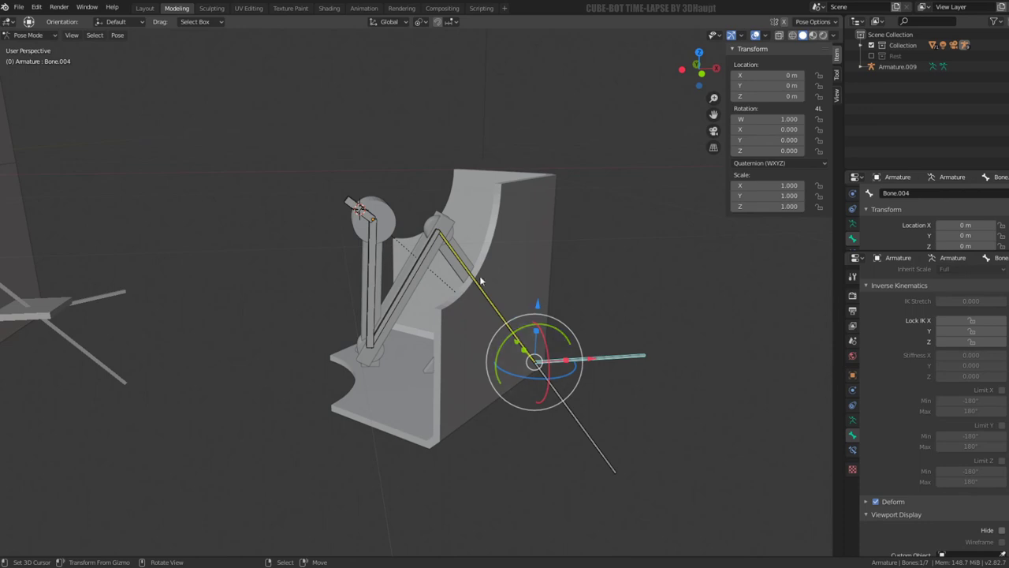
Step: Move IK target Bone.004 several times, ending near Y 0.576 m, Z -0.743 m
key("g")
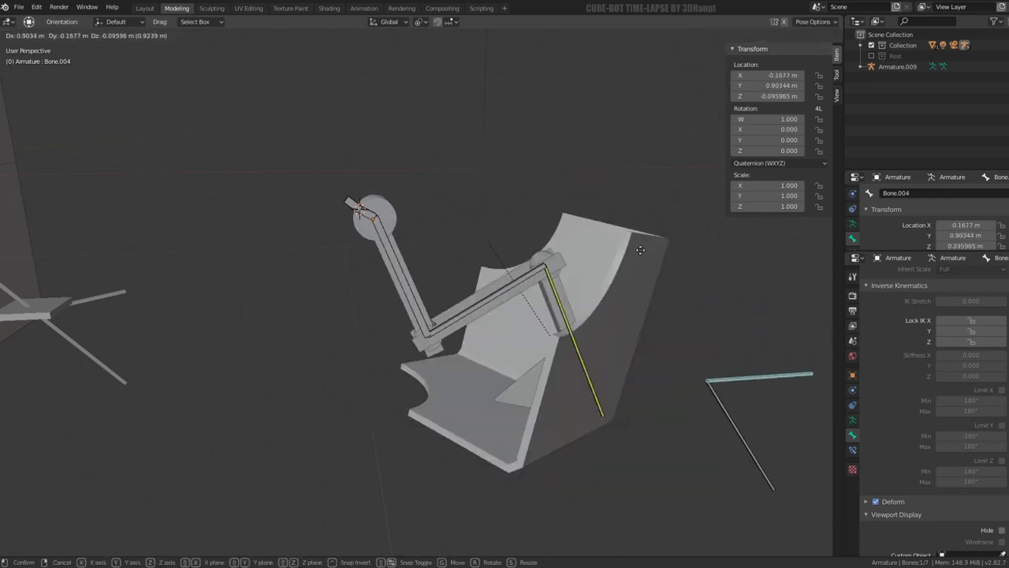
mouse_move(456, 245)
middle_mouse_down()
mouse_move(533, 267)
mouse_move(593, 188)
mouse_move(505, 176)
middle_mouse_up()
left_click(533, 267)
key("g")
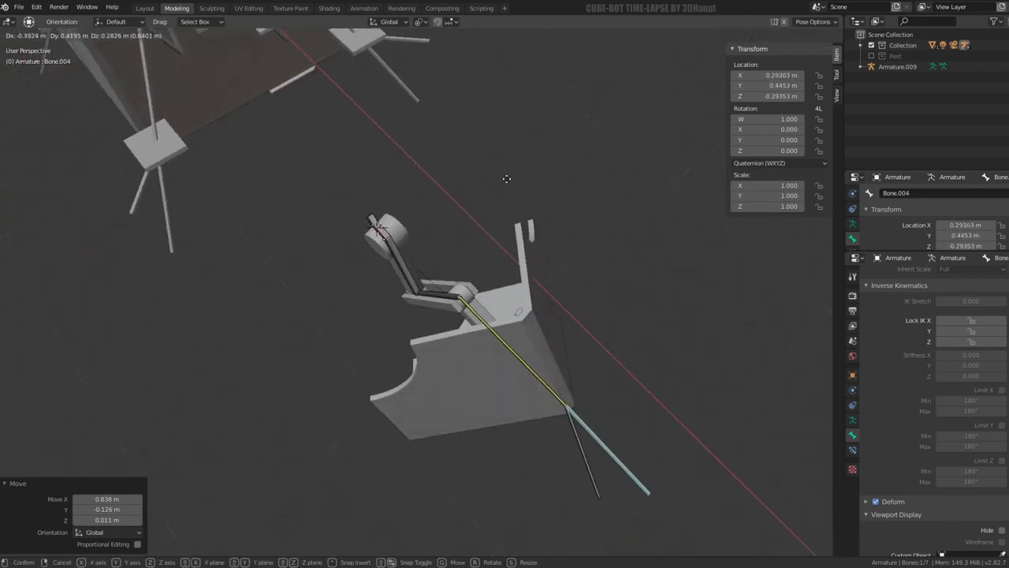
left_click(462, 273)
key("g")
middle_click_drag(462, 273, 528, 285)
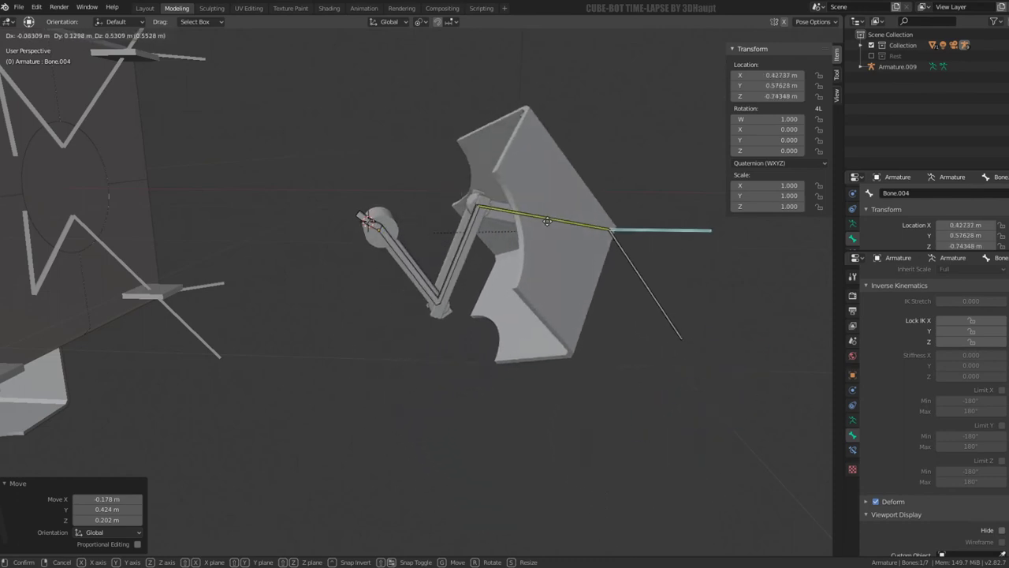
Step: Confirm the target position and toggle Bone.005's X rotation limit off and back on
left_click(580, 260)
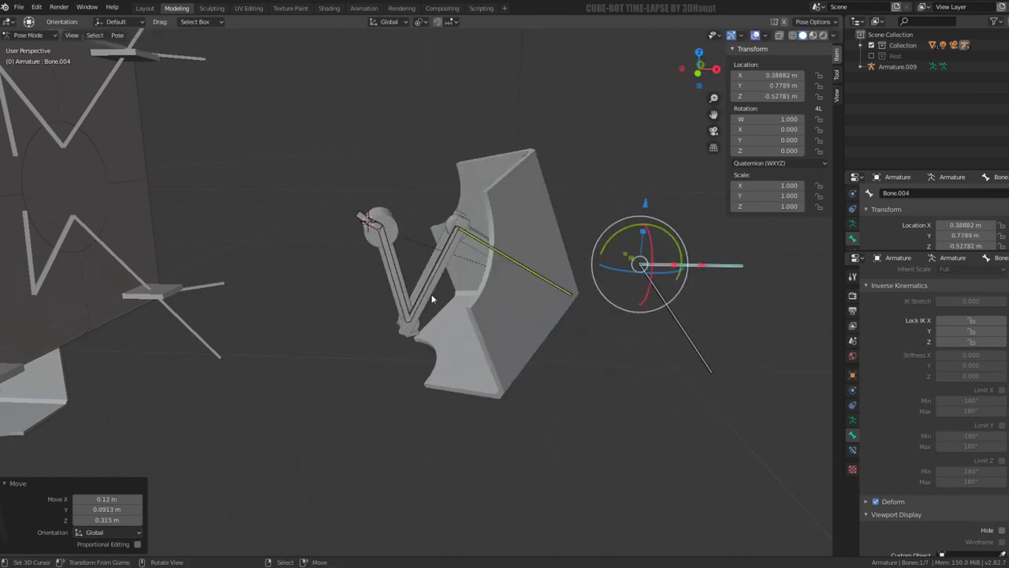
middle_click_drag(580, 260, 392, 244)
left_click(372, 207)
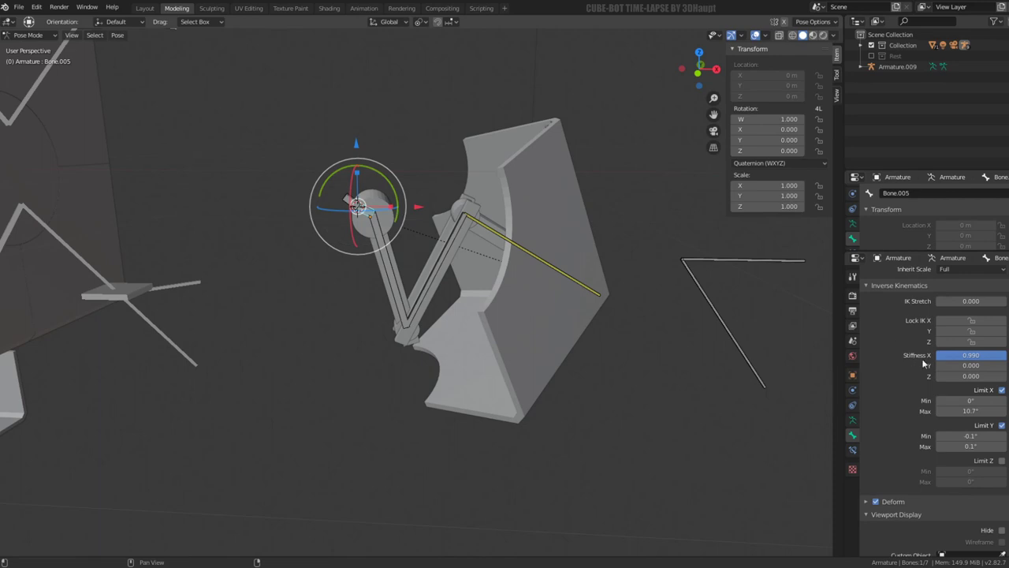
left_click(1001, 390)
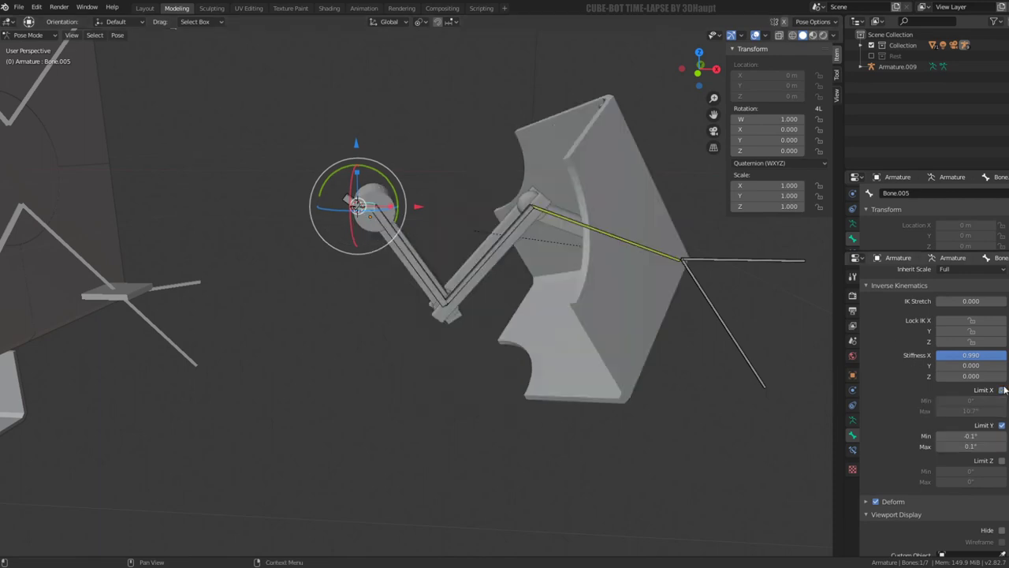
left_click(1002, 390)
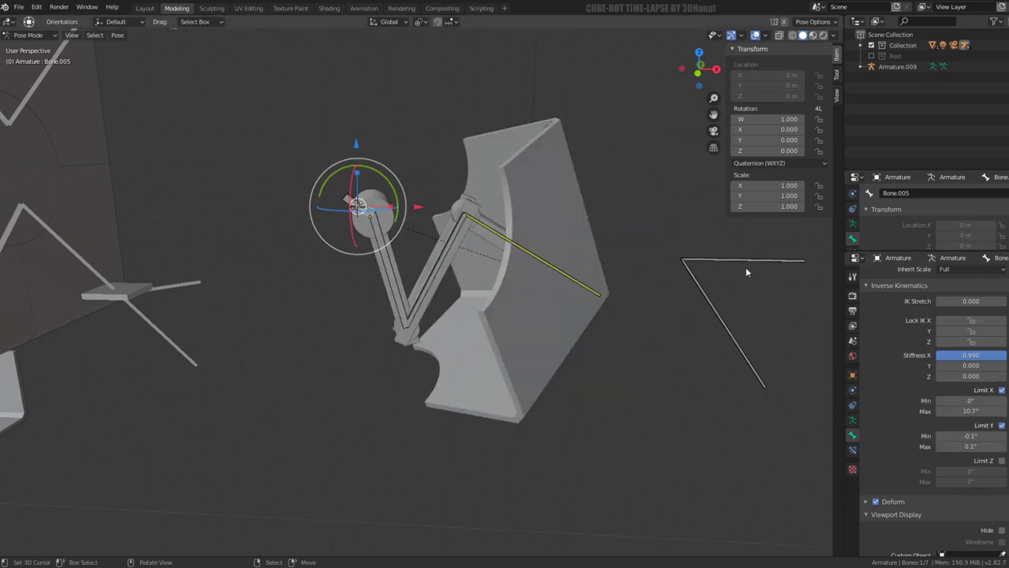
Step: Clear IK target Bone.004's location to zero in front view, then start moving it again
left_click(747, 272)
key("g")
right_click(653, 322)
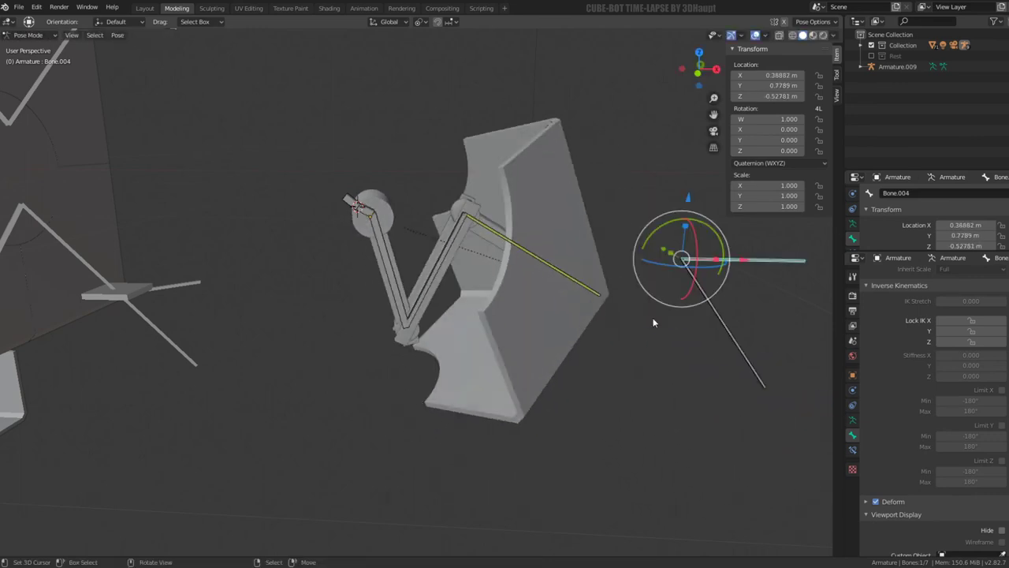
key("KP_1")
scroll(624, 308, "up", 3)
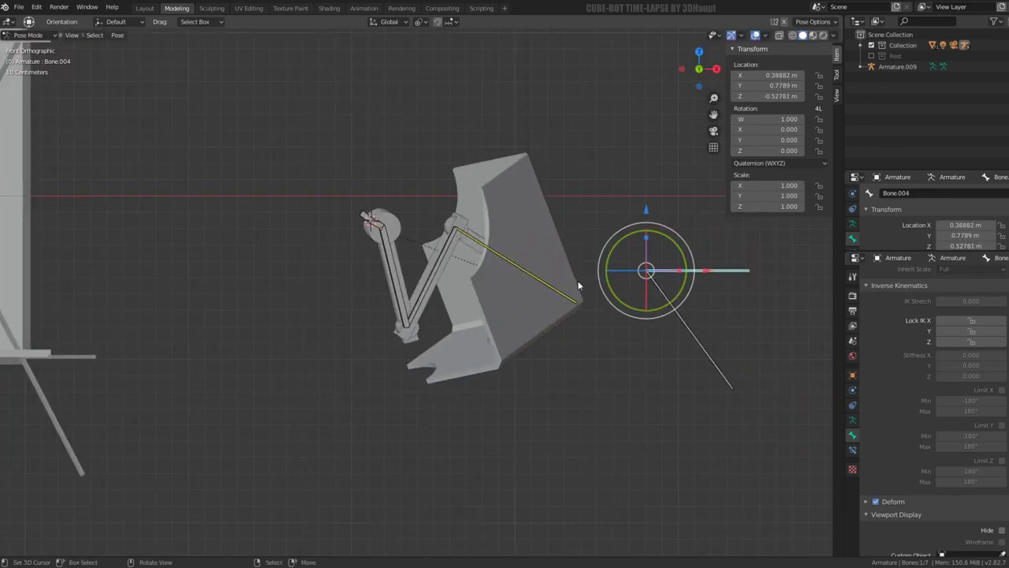
key("g")
right_click(557, 362)
key("alt+g")
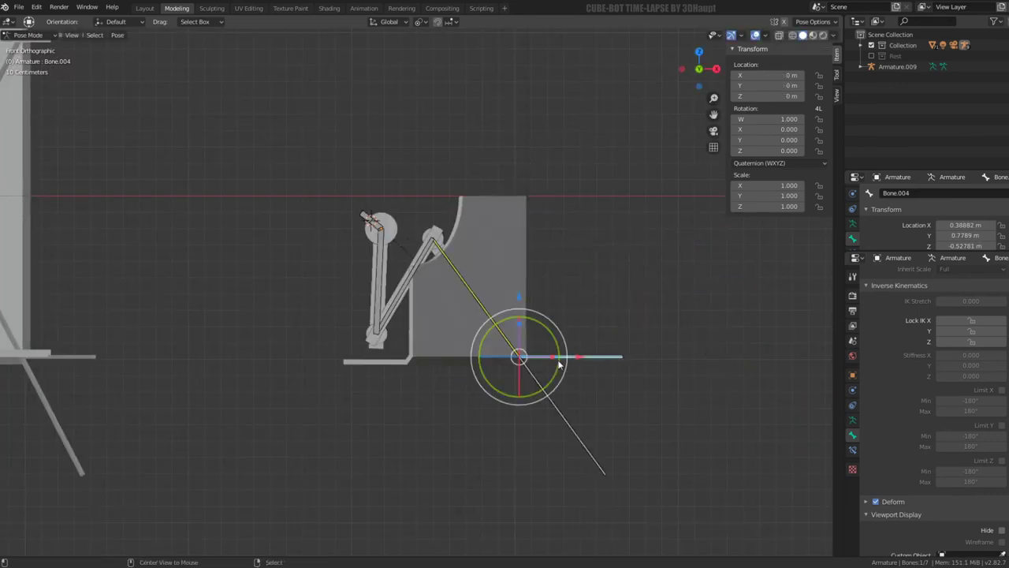
key("g")
right_click(613, 322)
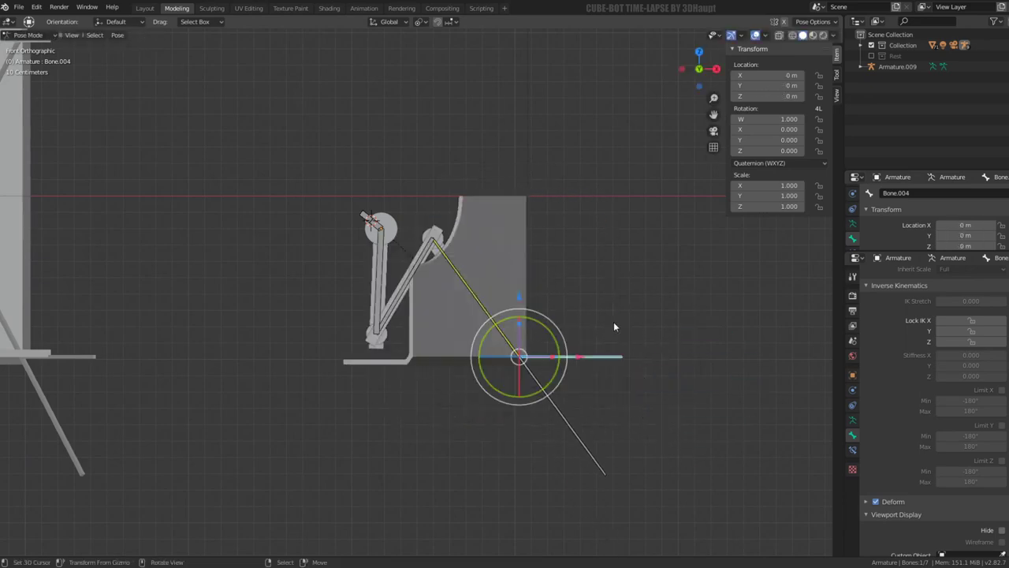
key("alt+g")
middle_click_drag(613, 322, 461, 297)
key("g")
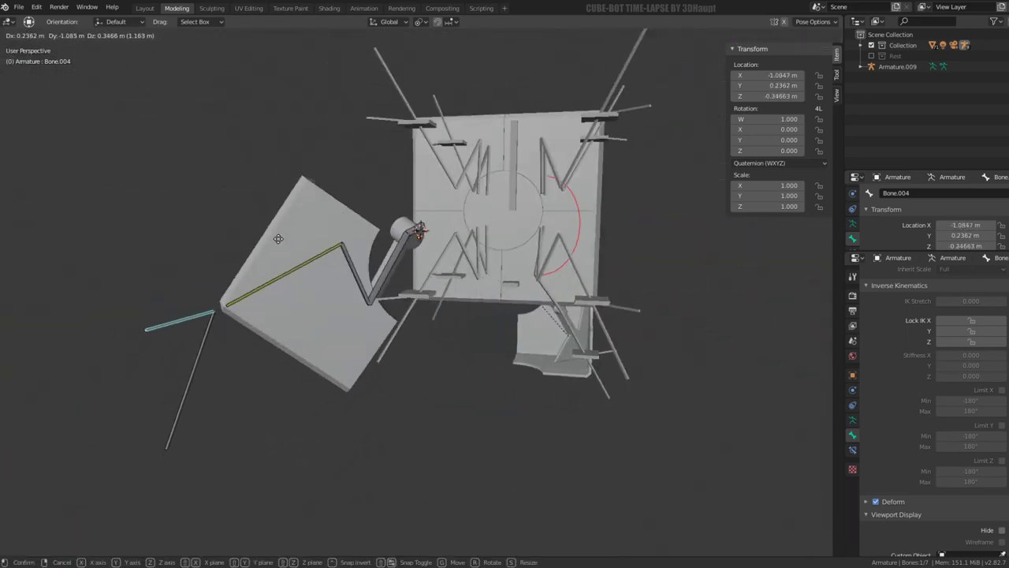
Step: Inspect IK limits on Bone.001, Bone.002, Bone and Bone.005 while test-moving target Bone.004
left_click(279, 240)
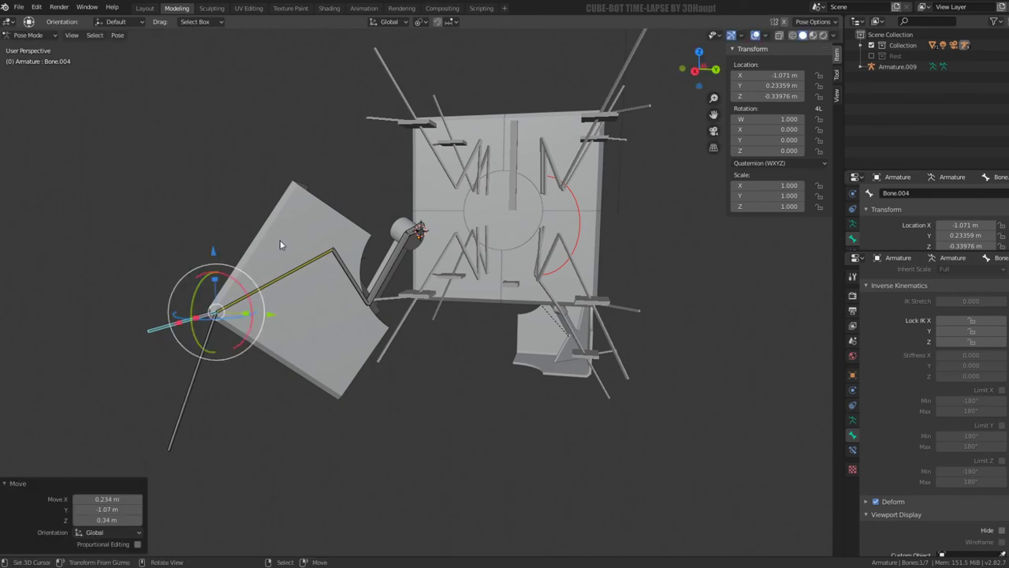
key("g")
right_click(279, 240)
left_click(335, 259)
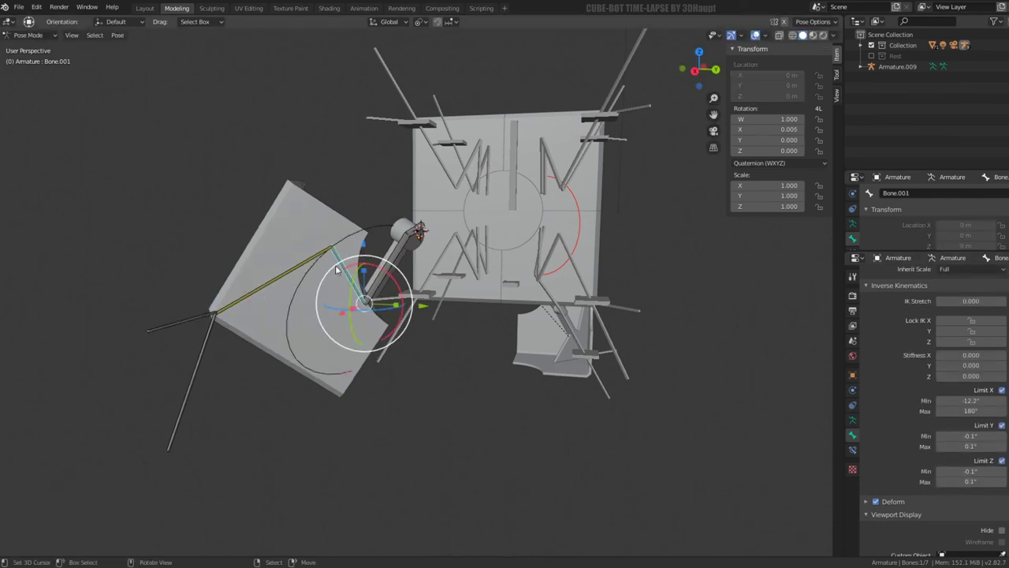
left_click(309, 261)
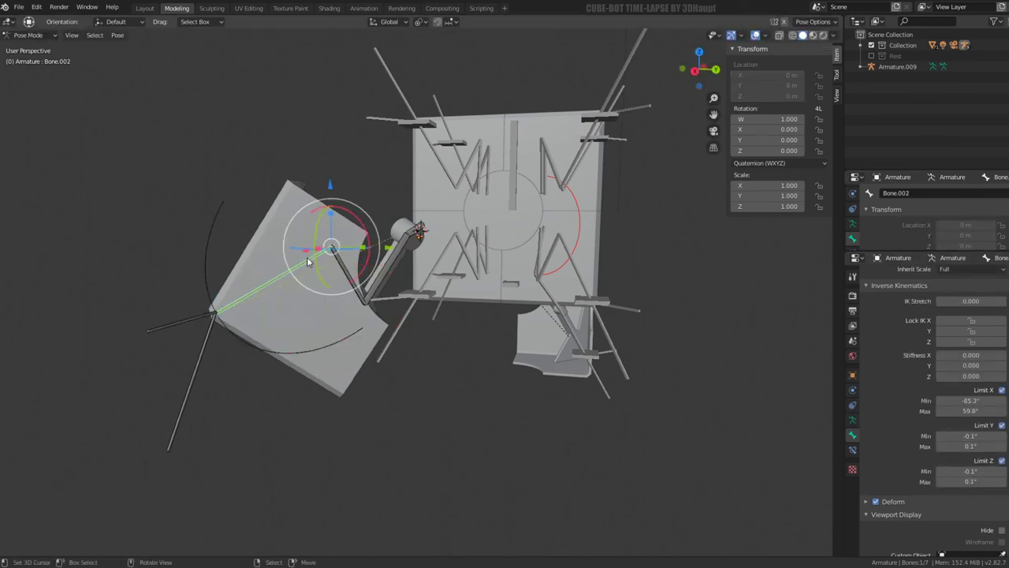
left_click(382, 286)
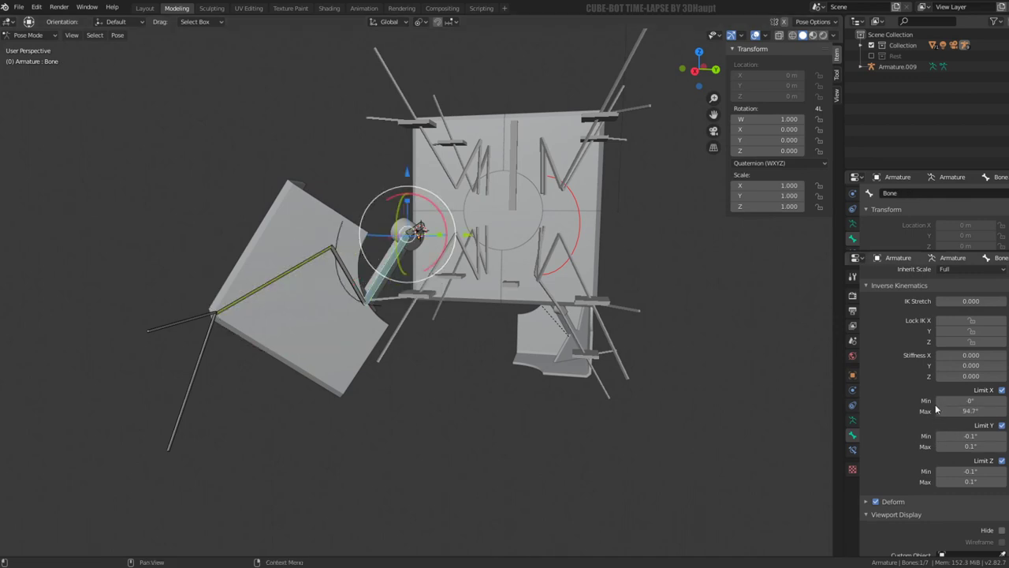
left_click(193, 315)
key("g")
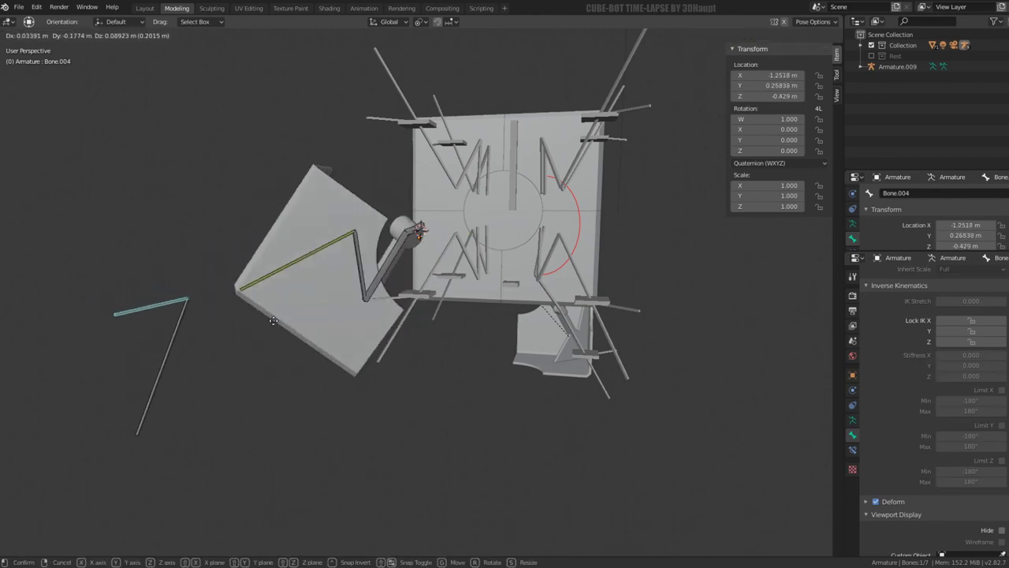
left_click(236, 309)
left_click(415, 229)
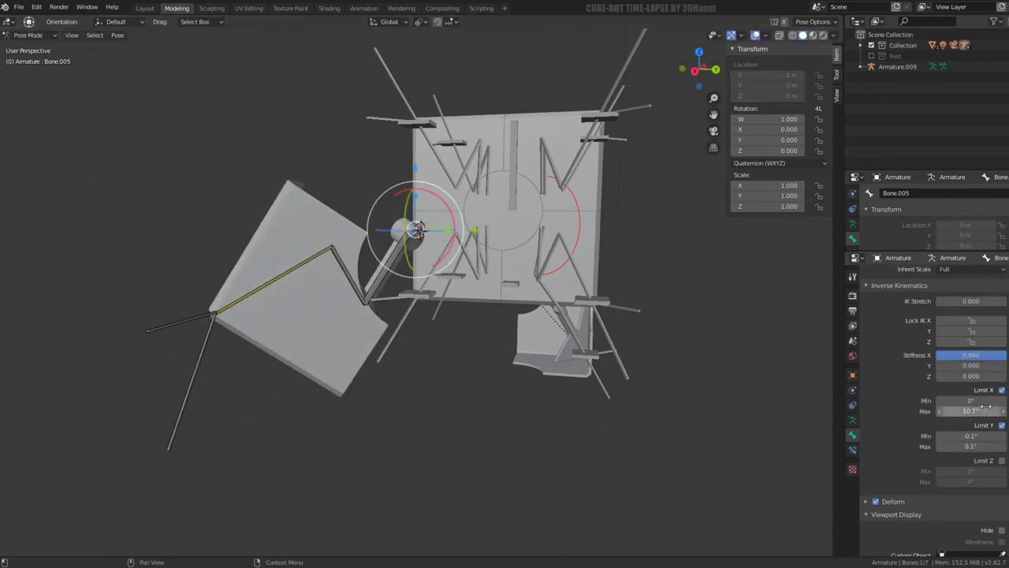
left_click(179, 321)
key("g")
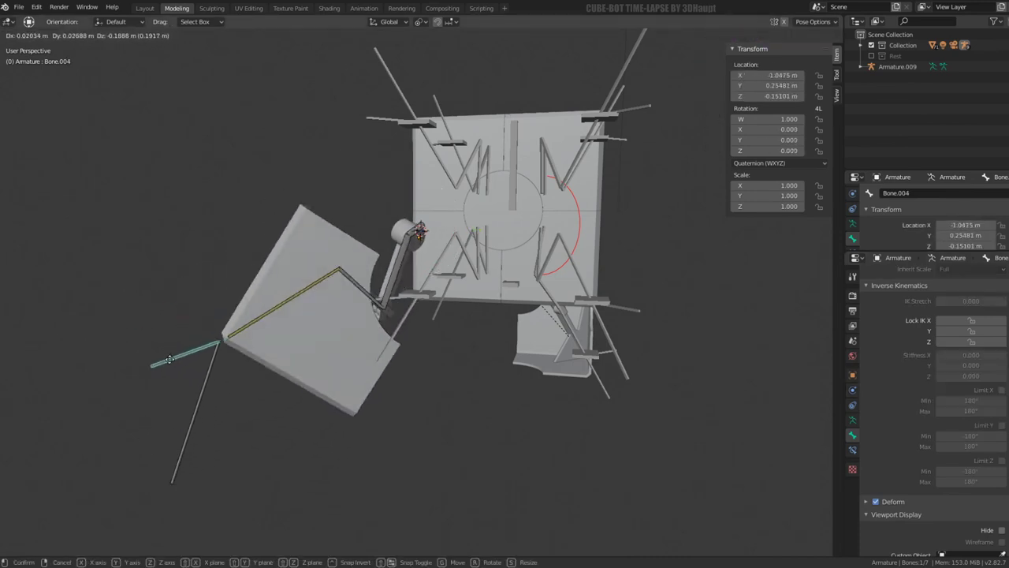
left_click(165, 328)
Step: Toggle Limit Z on Bone.005 on and then back off
left_click(415, 230)
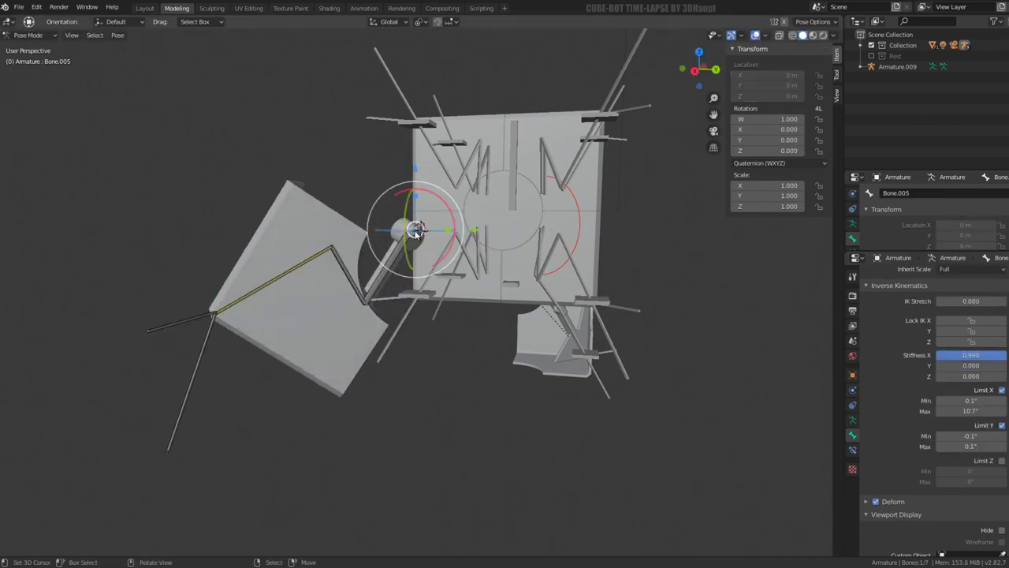
left_click(1001, 465)
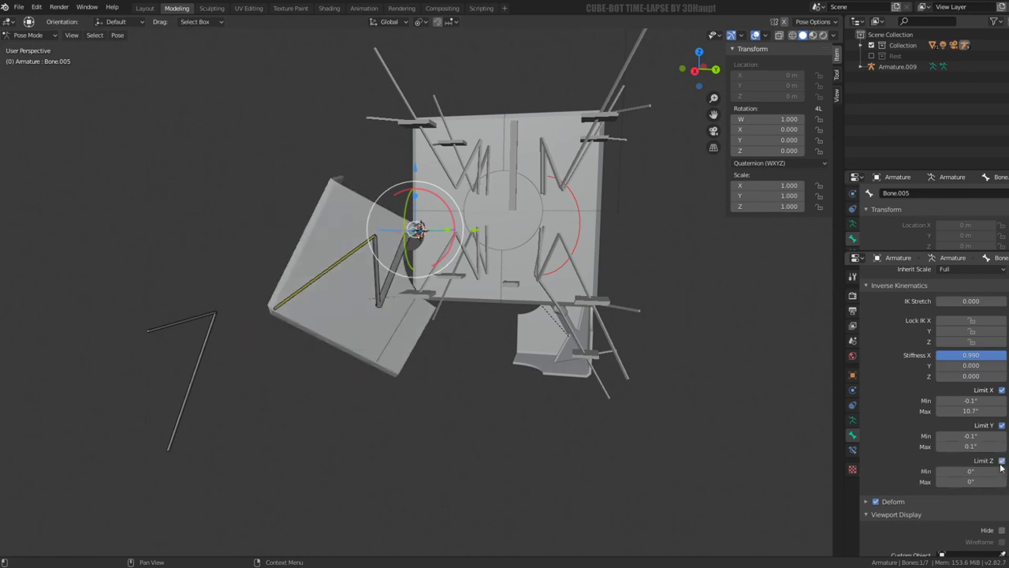
left_click(1001, 465)
left_click(1002, 462)
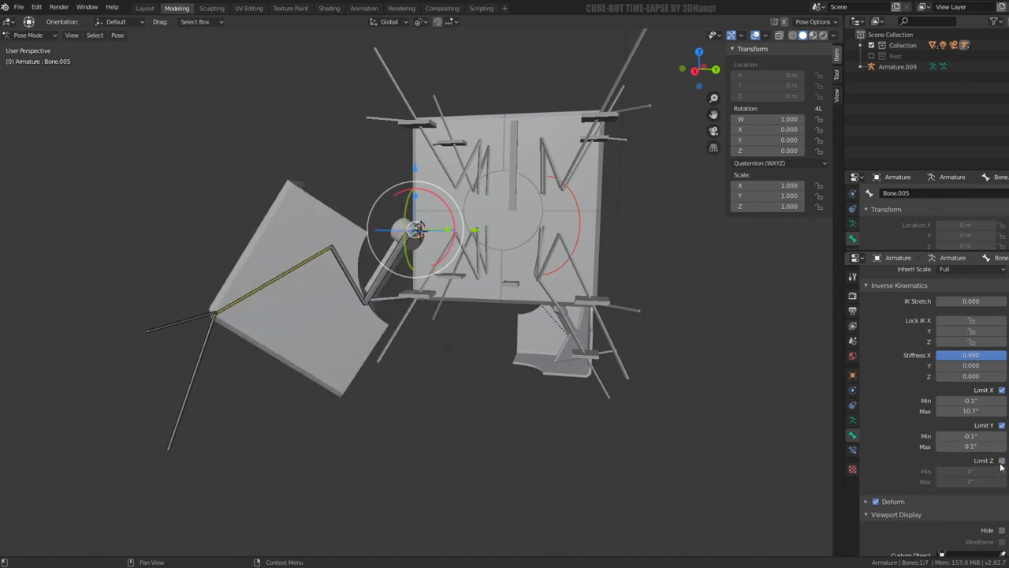
Step: Limit Bone.006's X rotation to -0.1° to 0.1° and move the IK target to test it
left_click(407, 236)
left_click(423, 227)
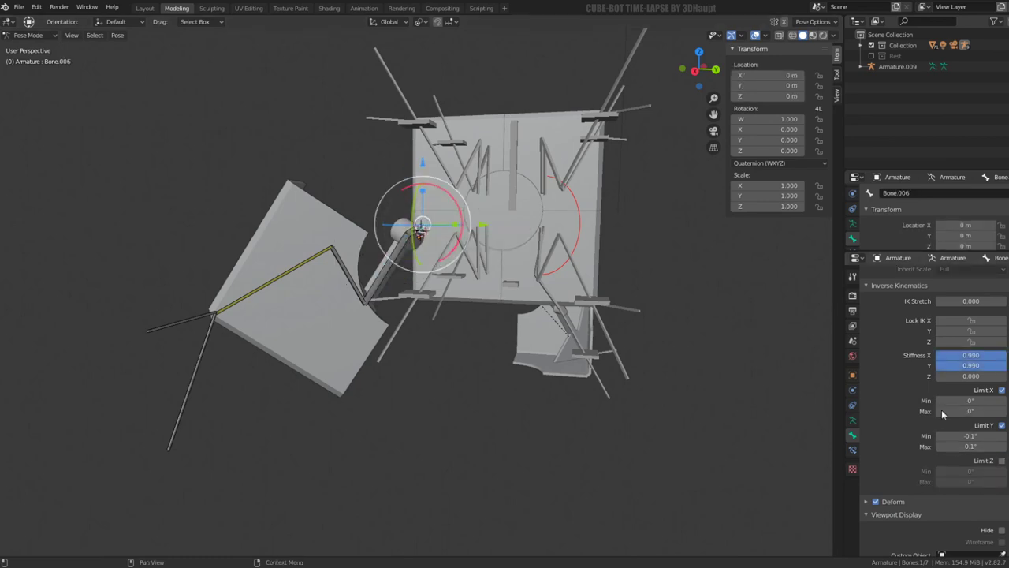
left_click(1003, 411)
left_click(939, 401)
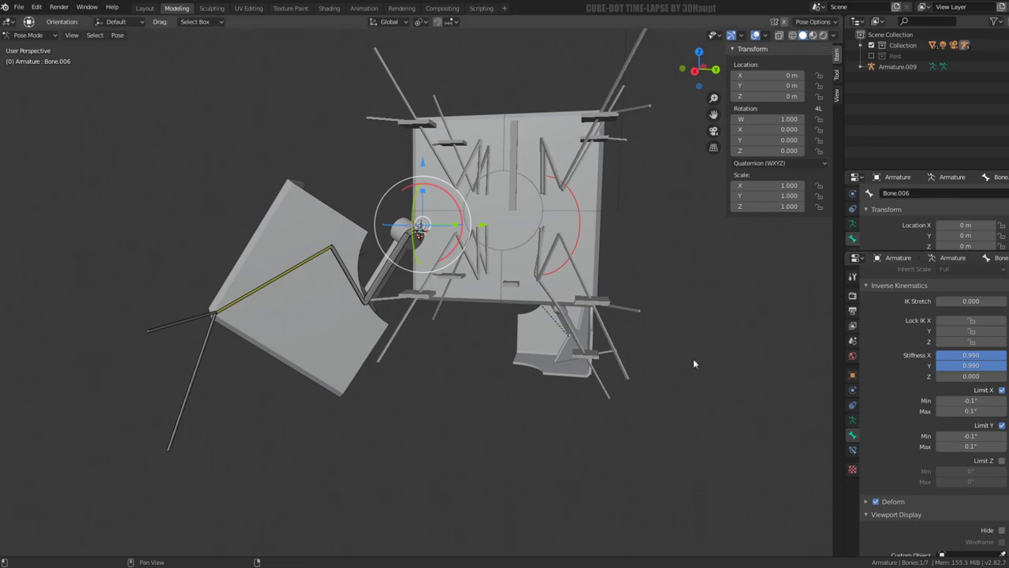
left_click(200, 302)
key("g")
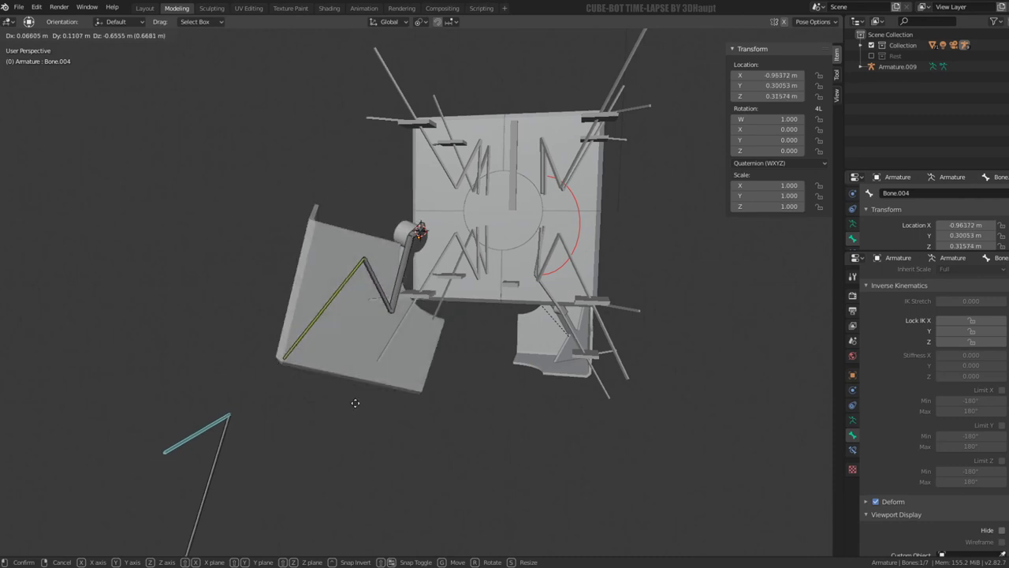
Step: Set Bone.001's Limit Y Min and Max to 0°, then move target Bone.004 to test the arm
left_click(352, 405)
left_click(380, 267)
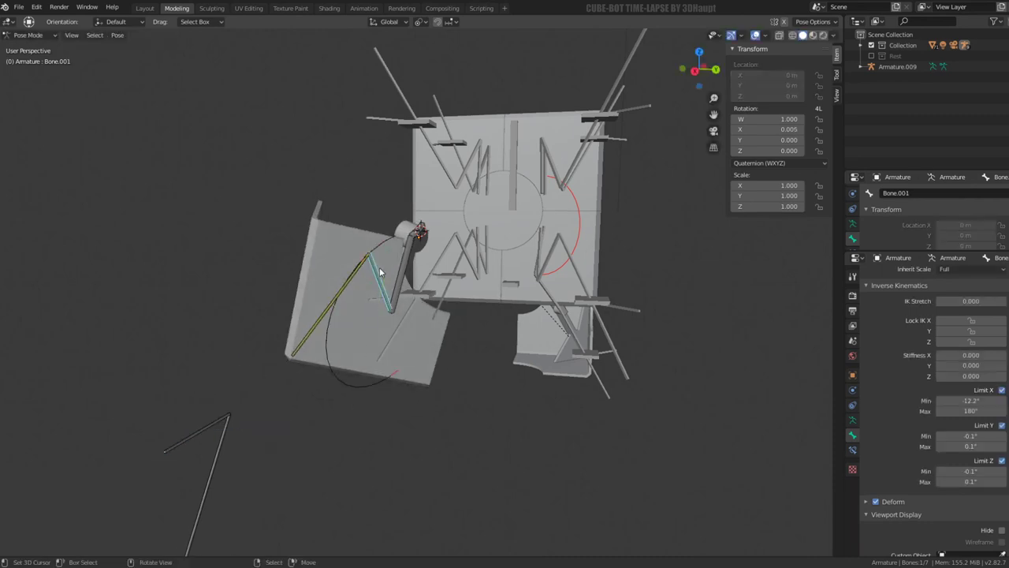
left_click(1003, 433)
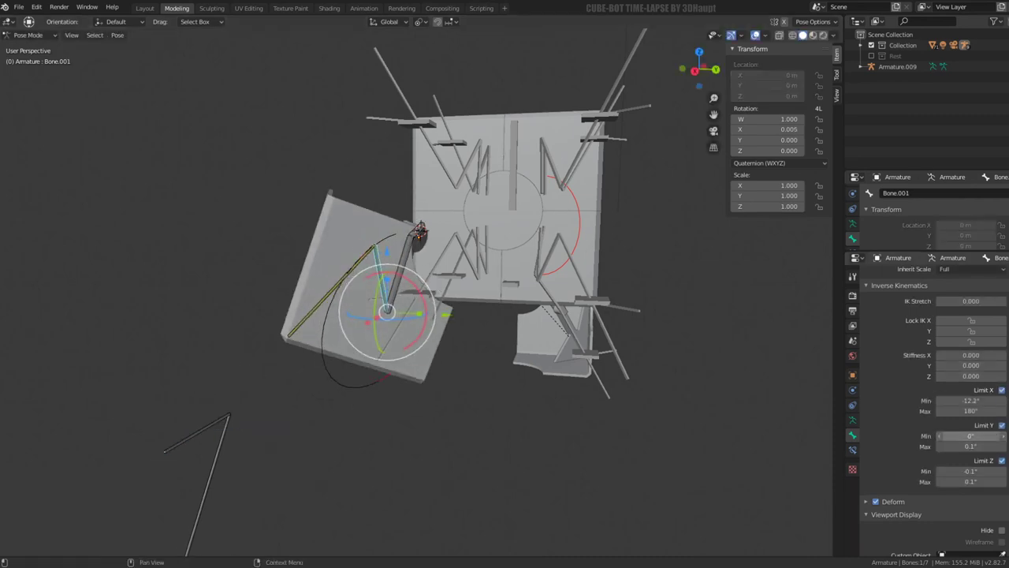
left_click(939, 447)
left_click(200, 441)
key("g")
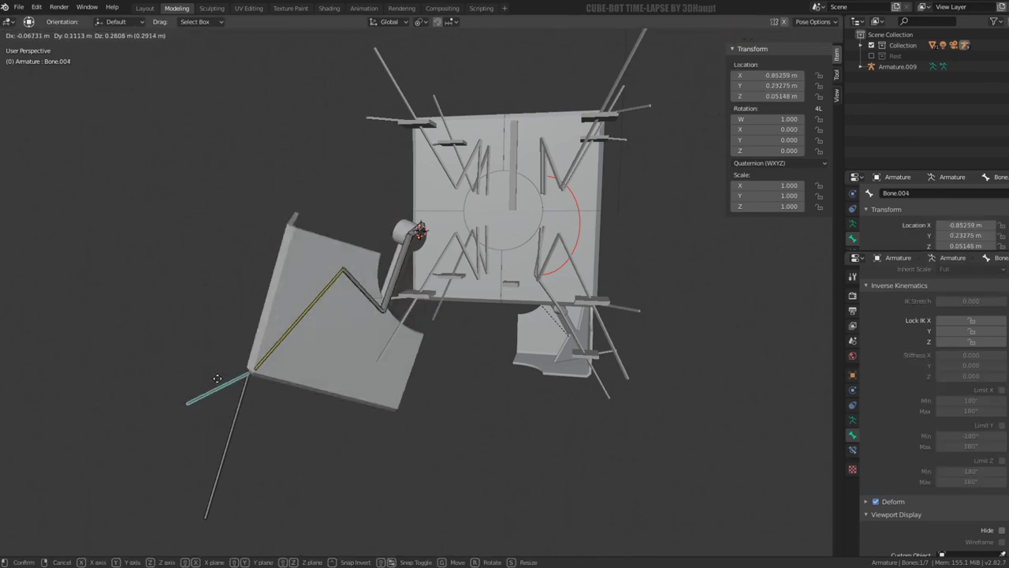
left_click(192, 431)
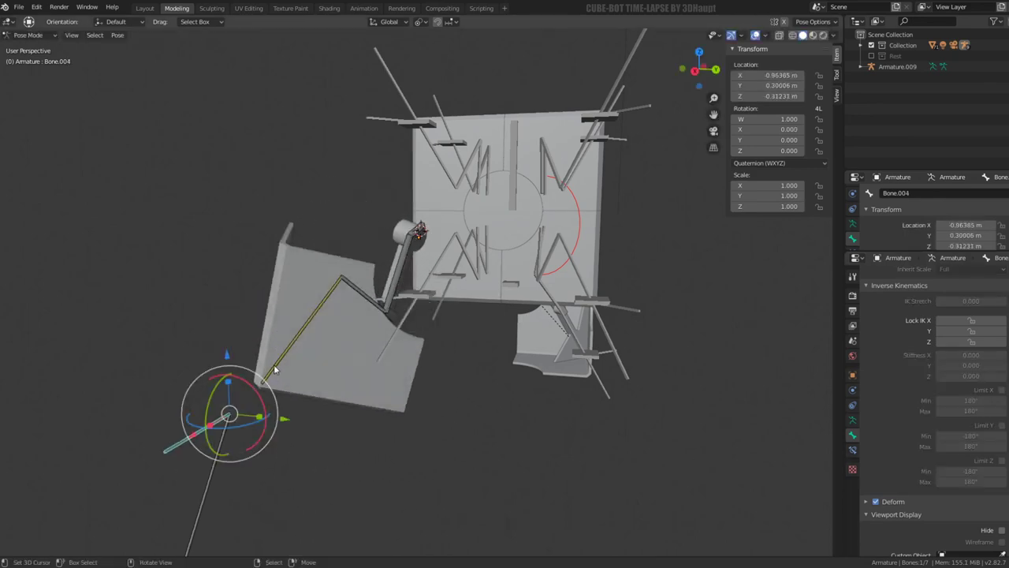
Step: Zero Bone.002's Limit Y range and move Bone.004 twice to check the arm follows
left_click(308, 325)
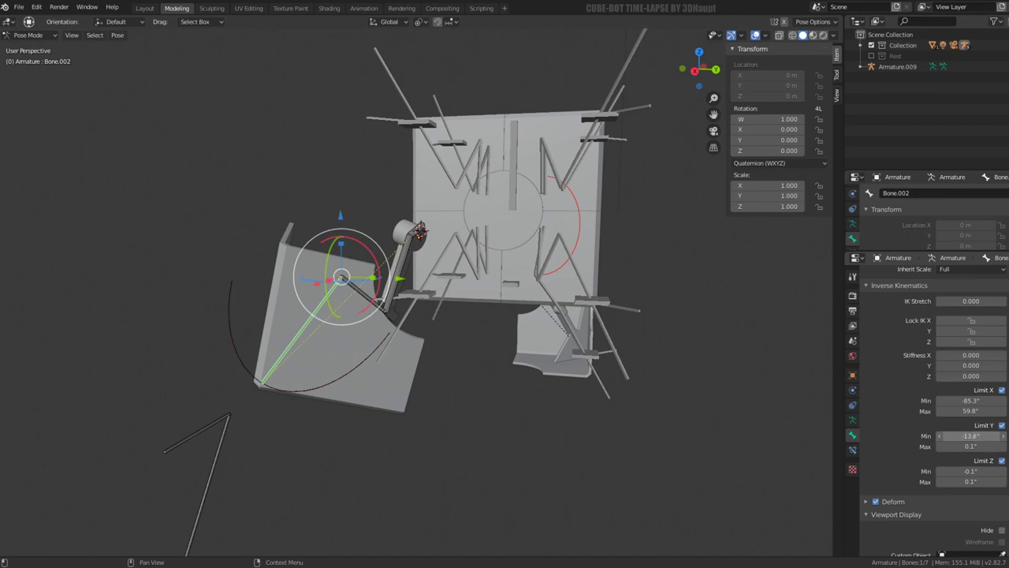
key("BackSpace")
key("BackSpace")
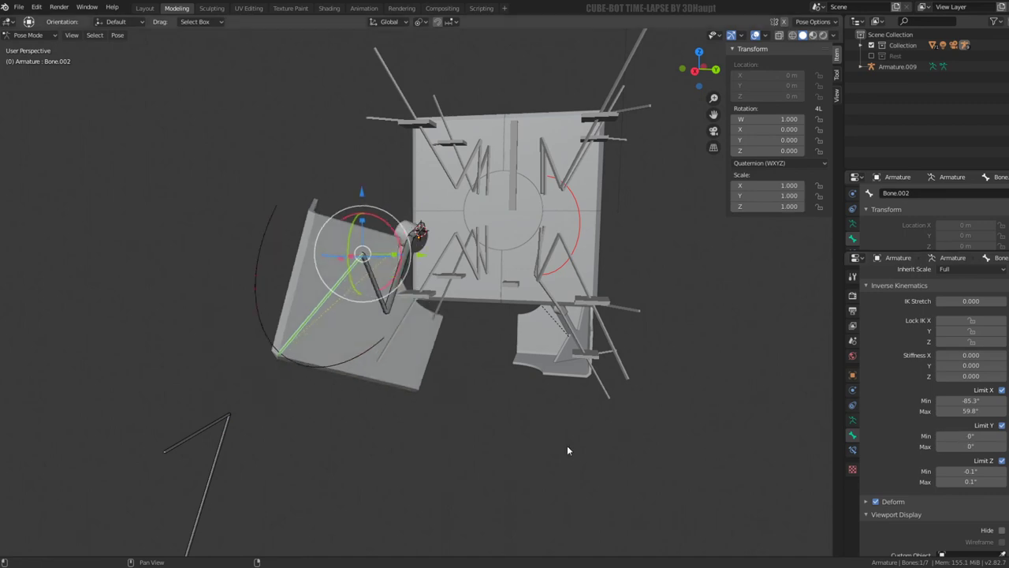
left_click(197, 426)
key("g")
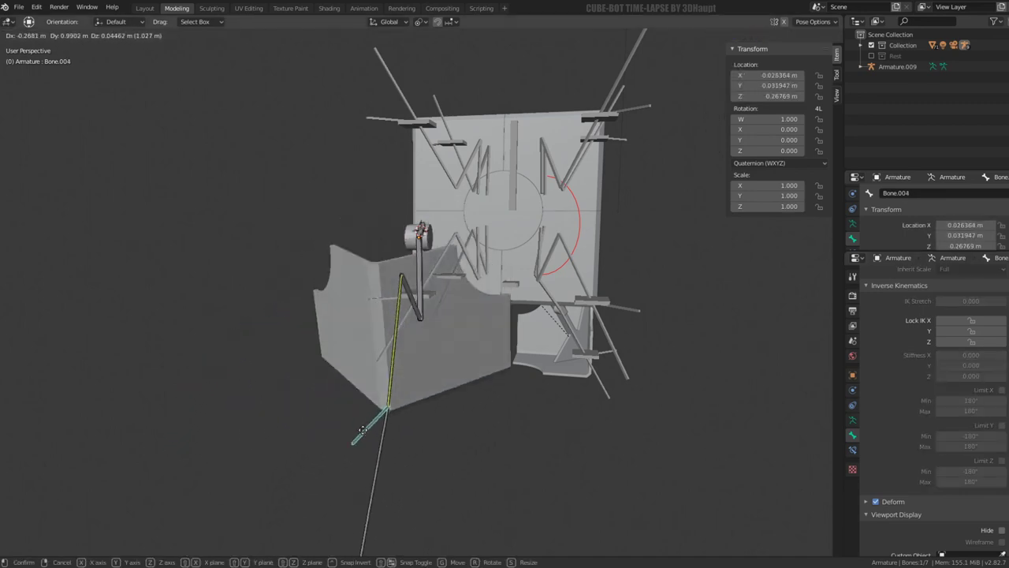
left_click(209, 422)
key("g")
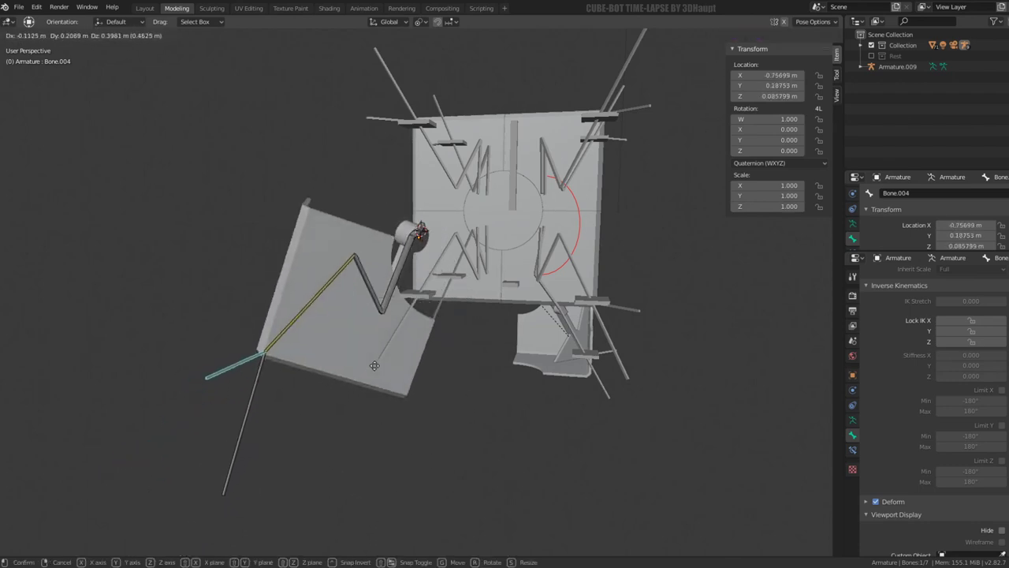
left_click(370, 372)
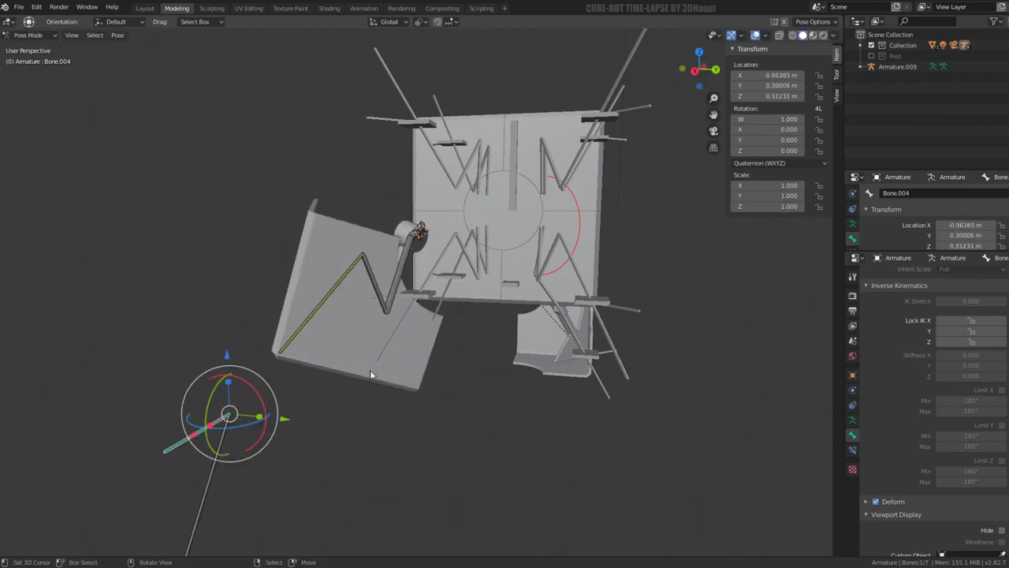
Step: Try a test rotation on Bone.002 to check its limits, then cancel it
left_click(336, 280)
key("r")
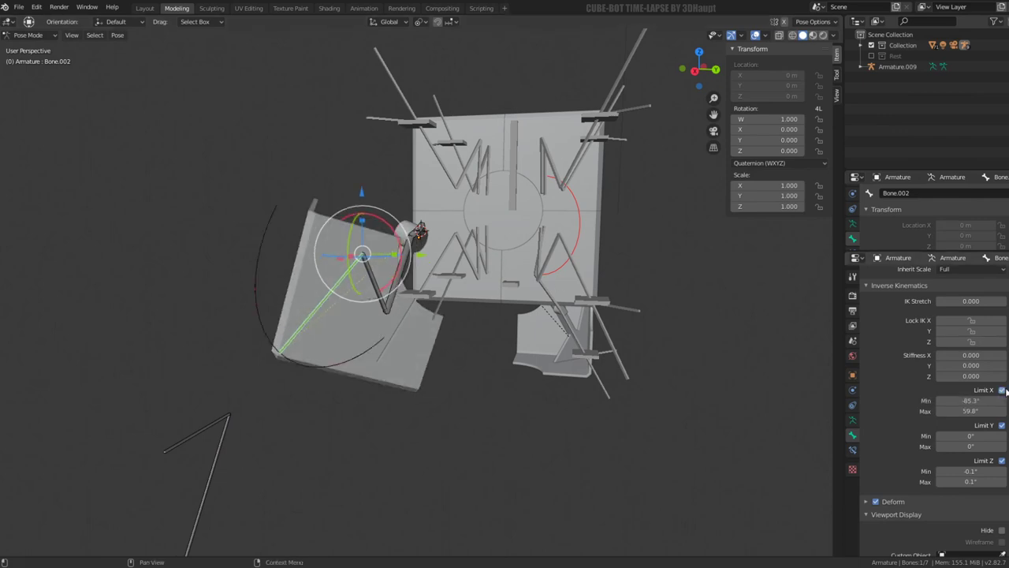
key("Escape")
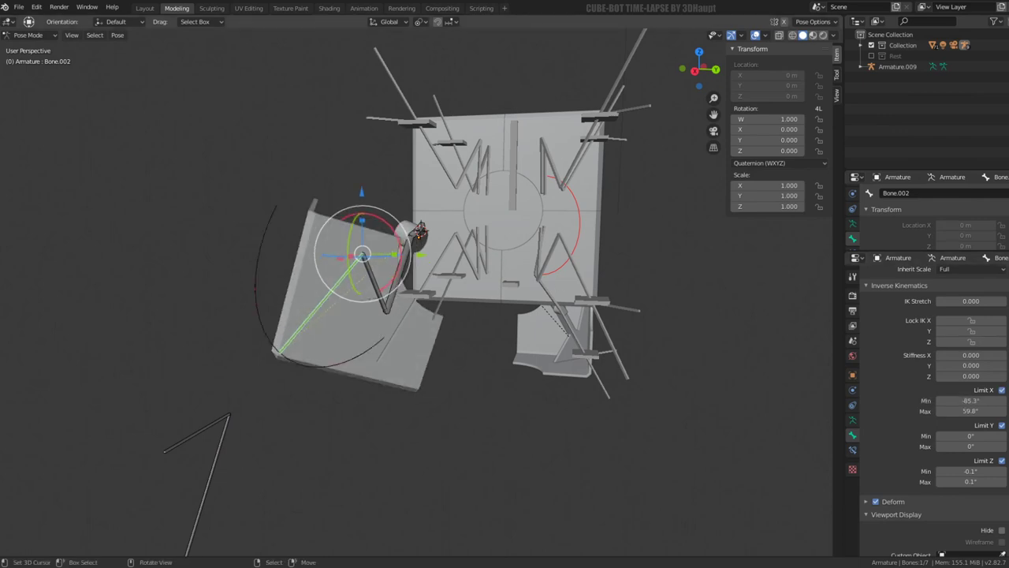